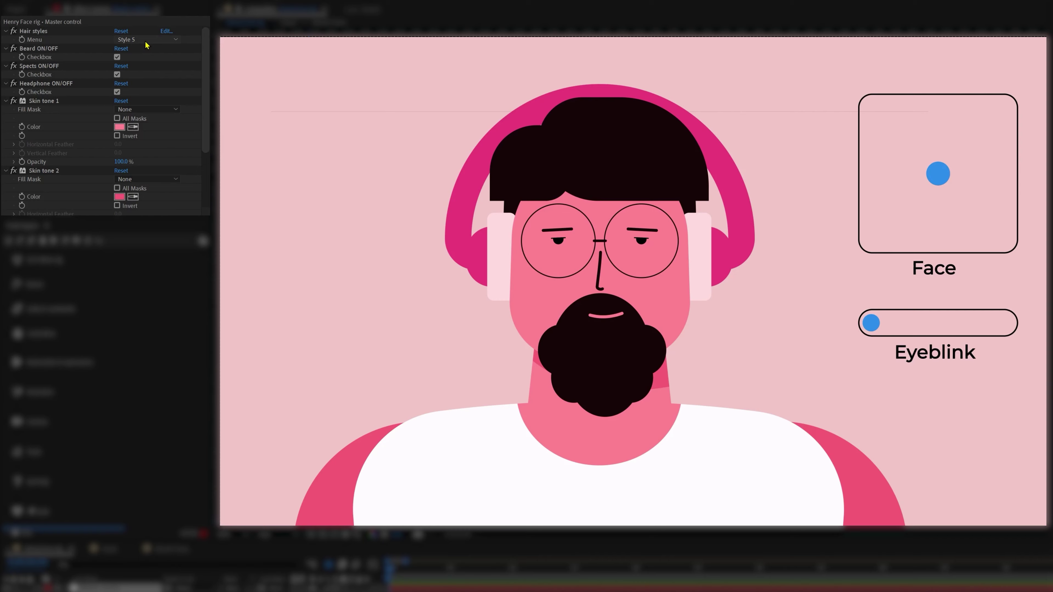
- Cycle the face rig's Hair styles option through Style 1, 2, 3 and 4, ending on Style 5
{"action": "left_click", "coordinate": [145, 40]}
{"action": "left_click", "coordinate": [143, 49]}
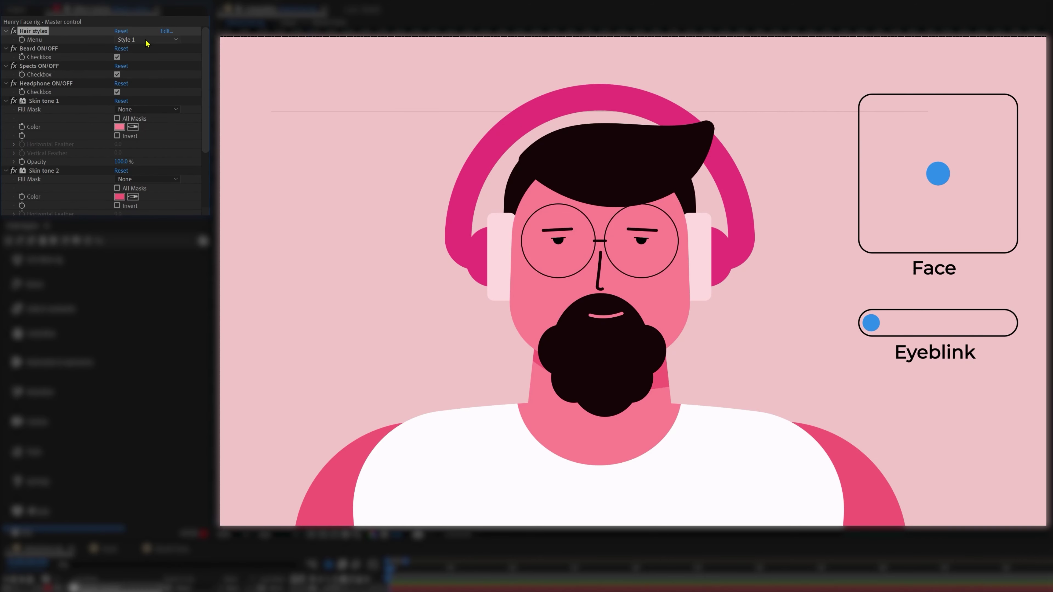
{"action": "left_click", "coordinate": [145, 39]}
{"action": "left_click", "coordinate": [143, 63]}
{"action": "left_click", "coordinate": [146, 40]}
{"action": "left_click", "coordinate": [145, 76]}
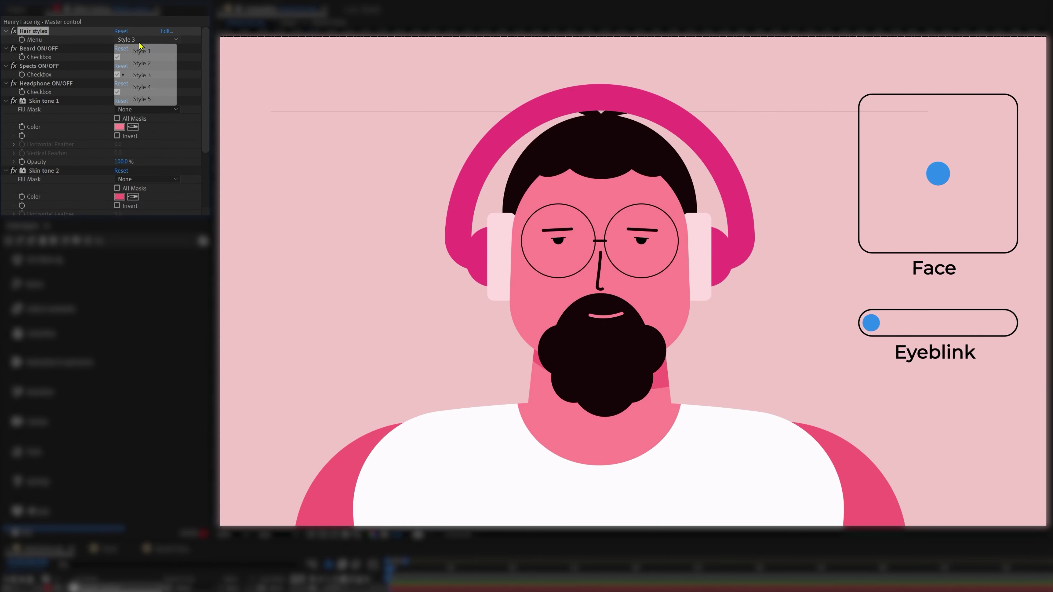
{"action": "left_click", "coordinate": [145, 39]}
{"action": "left_click", "coordinate": [145, 88]}
{"action": "left_click", "coordinate": [145, 40]}
{"action": "left_click", "coordinate": [135, 99]}
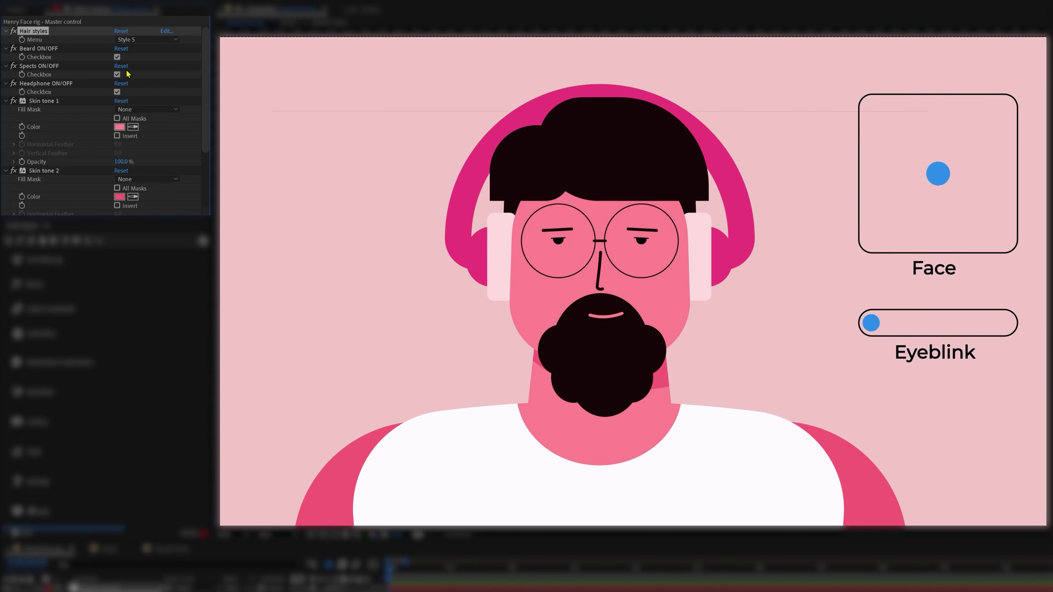
- Toggle the character's beard, spectacles and headphones off and back on
{"action": "left_click", "coordinate": [118, 57]}
{"action": "left_click", "coordinate": [118, 58]}
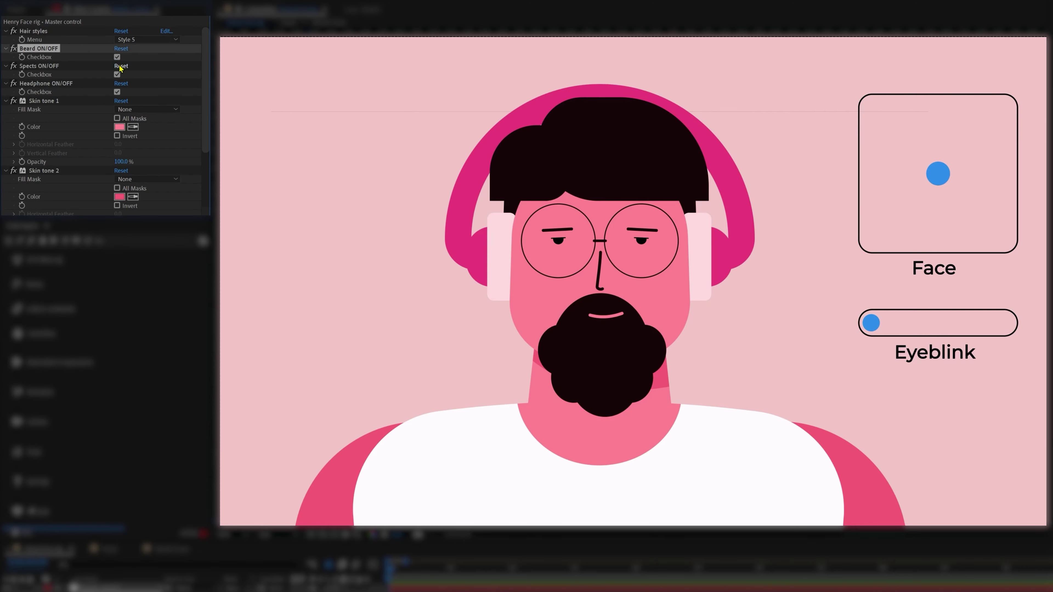
{"action": "left_click", "coordinate": [117, 75]}
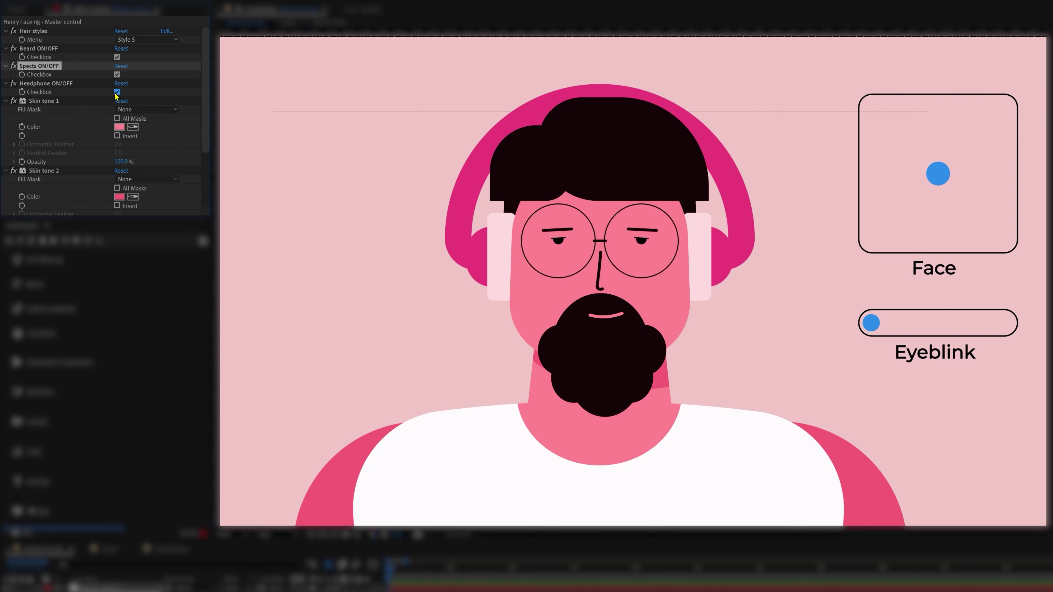
{"action": "left_click", "coordinate": [117, 92]}
{"action": "left_click", "coordinate": [118, 92]}
- Recolor Skin tone 1 to dark crimson and Skin tone 2 to dark maroon 560B18
{"action": "left_click", "coordinate": [119, 127]}
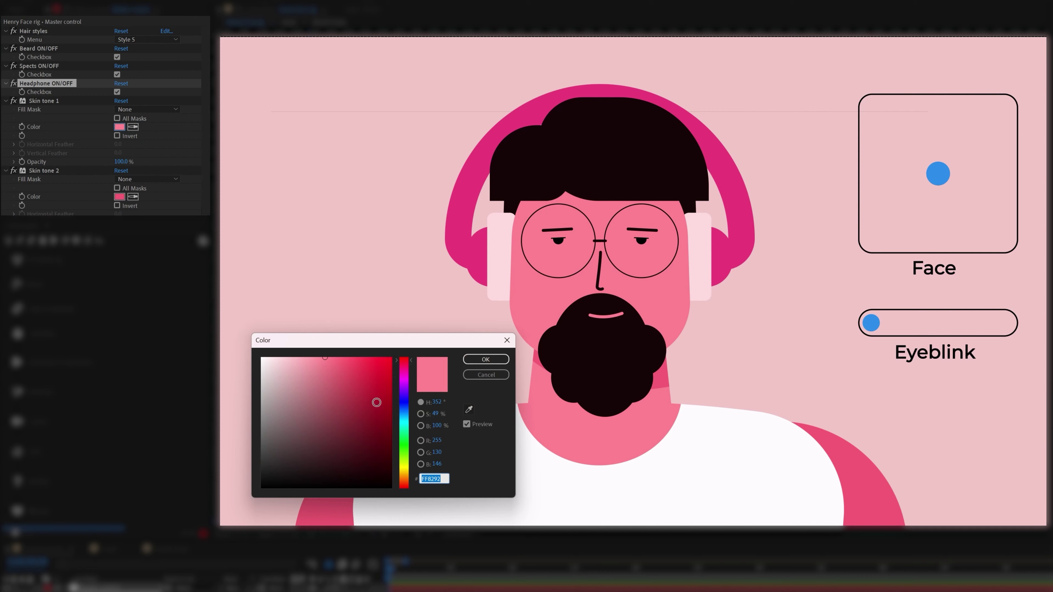
{"action": "left_click_drag", "start_coordinate": [376, 399], "coordinate": [362, 383]}
{"action": "key", "text": "Return"}
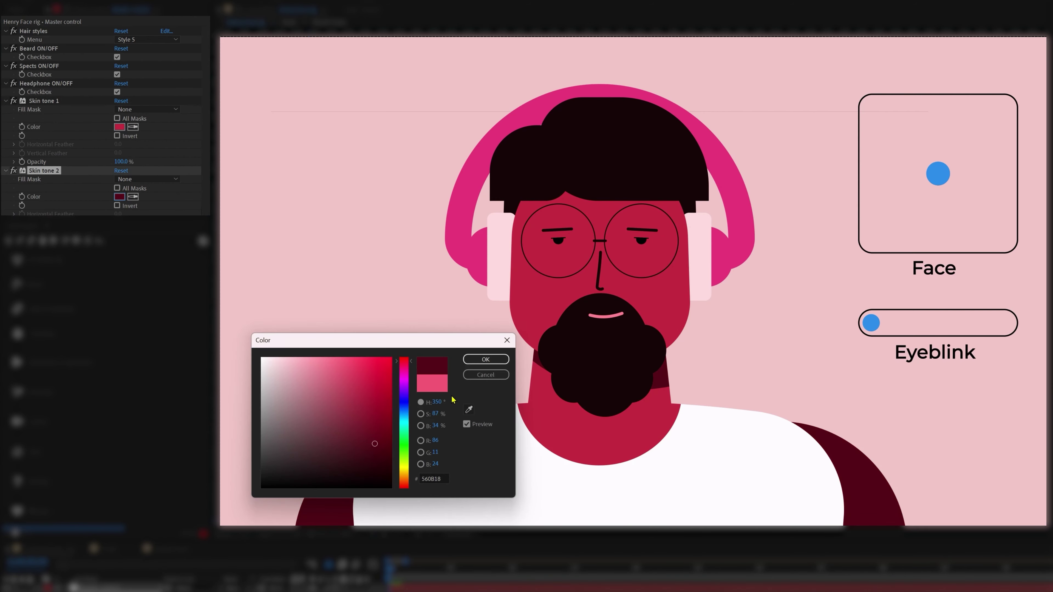
{"action": "key", "text": "Return"}
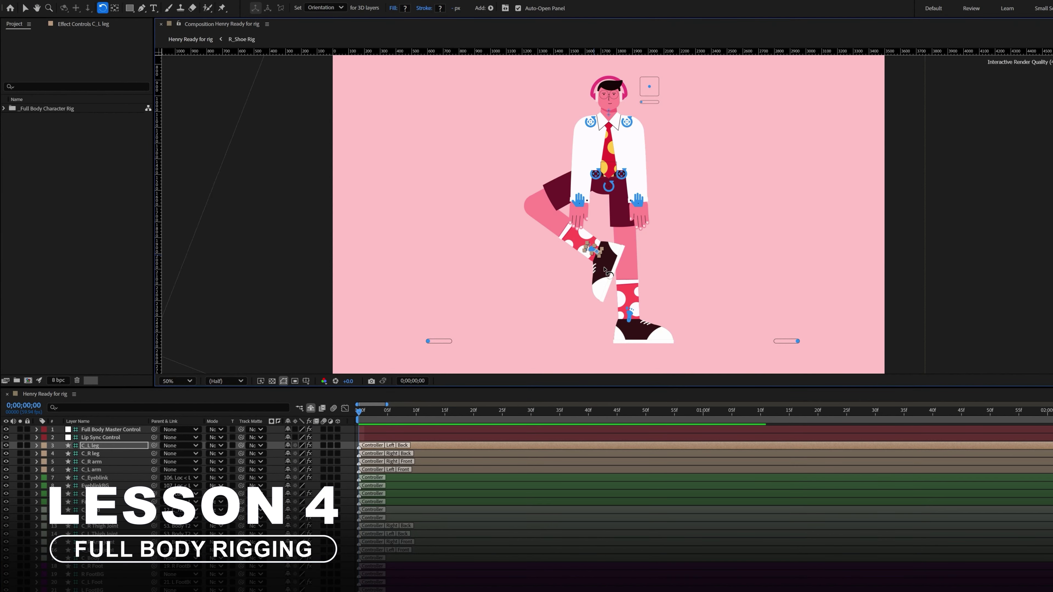
- Rotate the raised leg's foot controller and shift the hip controller slightly sideways on the full-body rig
{"action": "key", "text": "w"}
{"action": "left_click_drag", "start_coordinate": [589, 249], "coordinate": [597, 254]}
{"action": "key", "text": "v"}
{"action": "left_click_drag", "start_coordinate": [608, 188], "coordinate": [615, 187]}
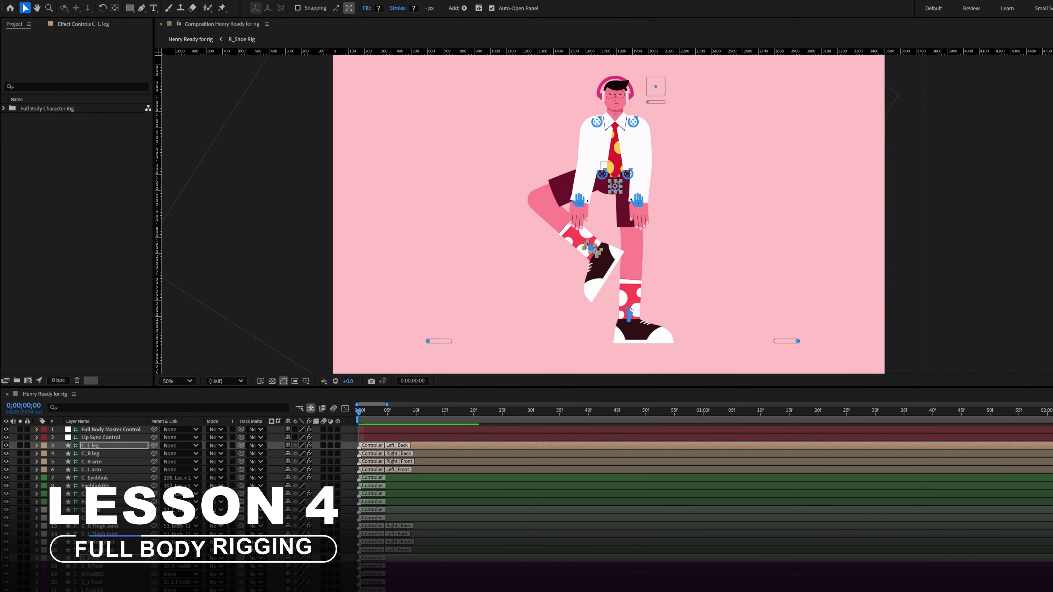
{"action": "left_click", "coordinate": [590, 249]}
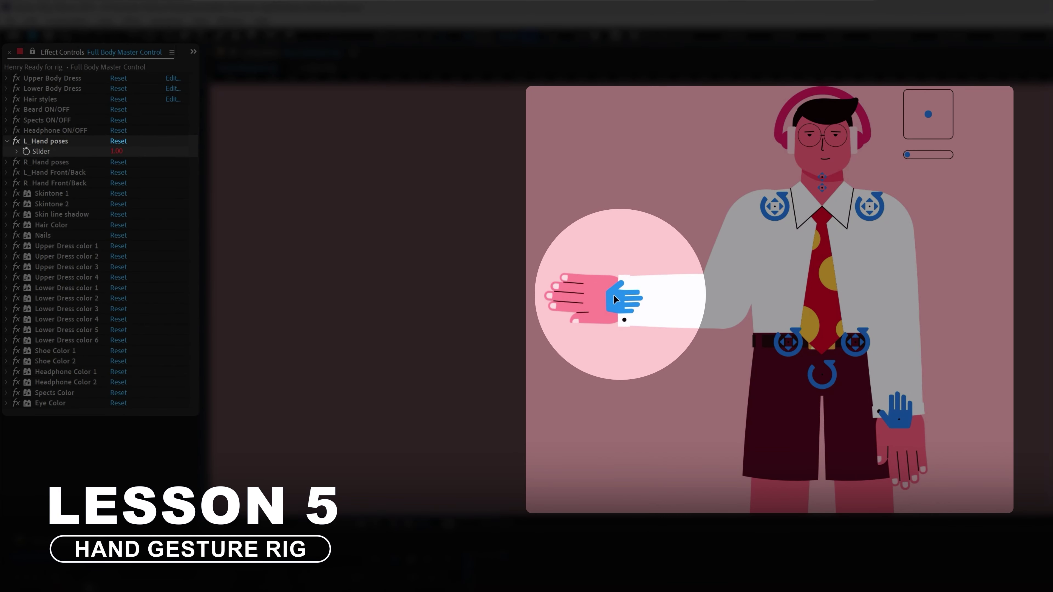
- Set the L_Hand poses slider to 6 and finally to 7 to change the hand gesture
{"action": "left_click", "coordinate": [121, 151]}
{"action": "type", "text": "6"}
{"action": "key", "text": "Return"}
{"action": "left_click", "coordinate": [119, 153]}
{"action": "type", "text": "7"}
{"action": "key", "text": "Return"}
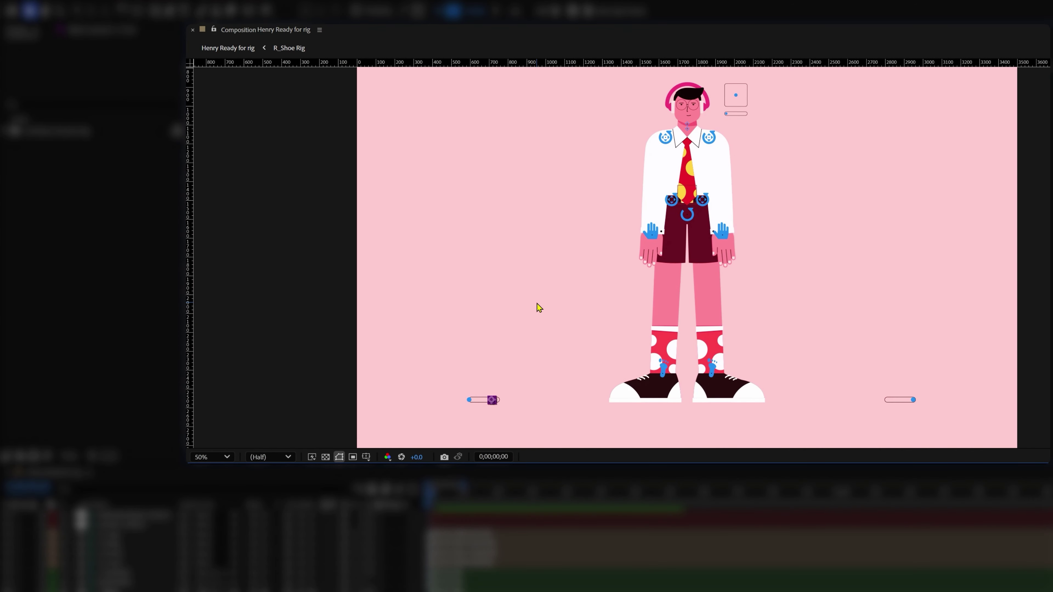
- Shift one arm's shoulder controller and hand controller slightly toward the character's body
{"action": "left_click_drag", "start_coordinate": [665, 138], "coordinate": [670, 138]}
{"action": "left_click", "coordinate": [652, 232]}
{"action": "left_click_drag", "start_coordinate": [652, 231], "coordinate": [667, 232]}
{"action": "left_click", "coordinate": [671, 135]}
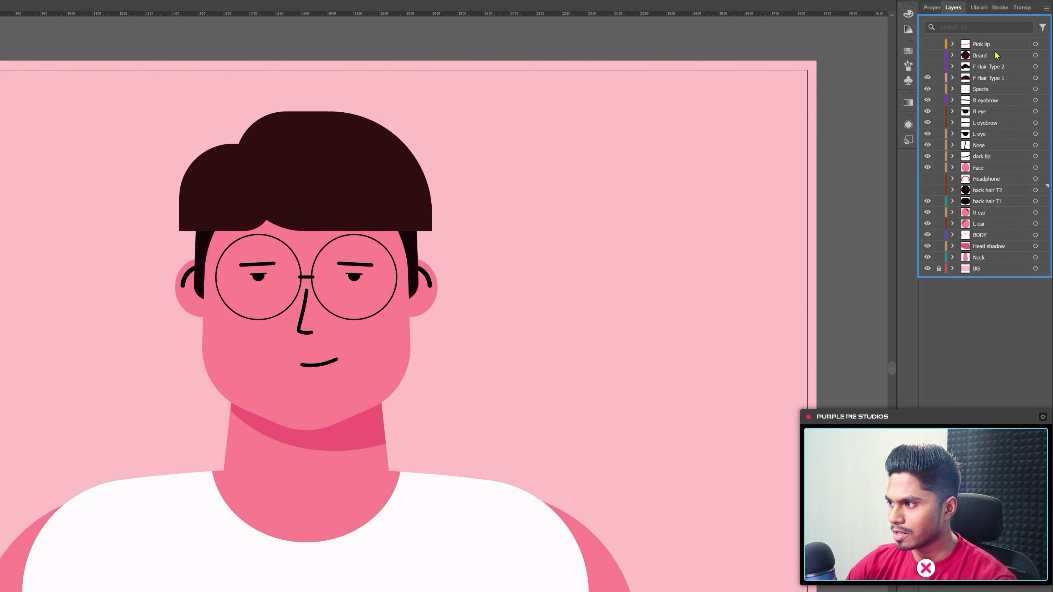
- In Illustrator, pull the neck and the head shadow away from the character, undoing each move
{"action": "left_click", "coordinate": [996, 69]}
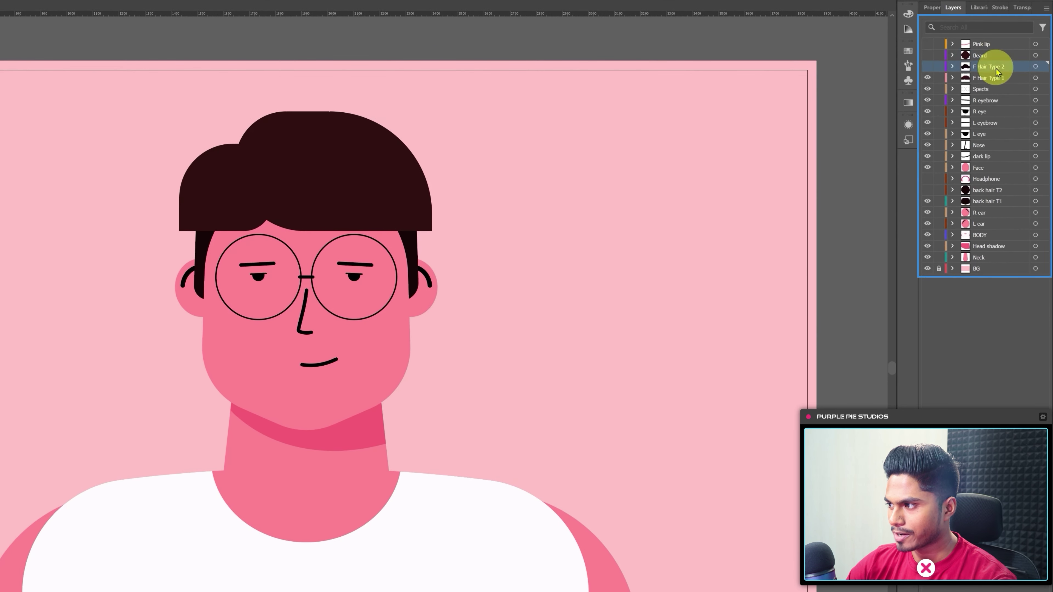
{"action": "left_click", "coordinate": [988, 257]}
{"action": "left_click_drag", "start_coordinate": [334, 461], "coordinate": [105, 414]}
{"action": "key", "text": "ctrl+z"}
{"action": "left_click_drag", "start_coordinate": [353, 427], "coordinate": [554, 417]}
{"action": "key", "text": "ctrl+z"}
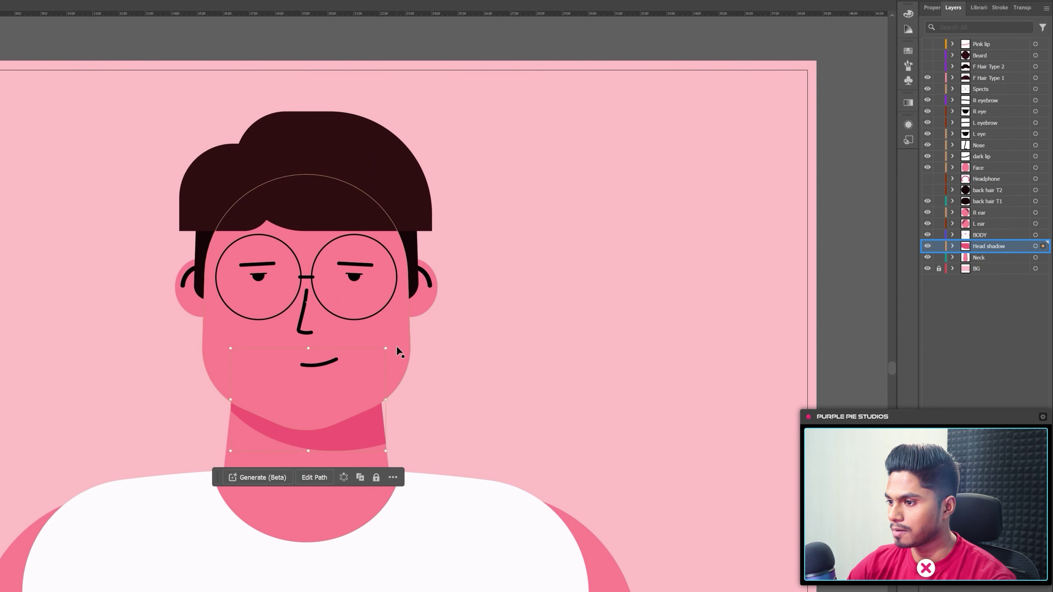
- Pull the face and both ears away from the head one at a time, undoing each move
{"action": "left_click_drag", "start_coordinate": [396, 346], "coordinate": [536, 348]}
{"action": "key", "text": "ctrl+z"}
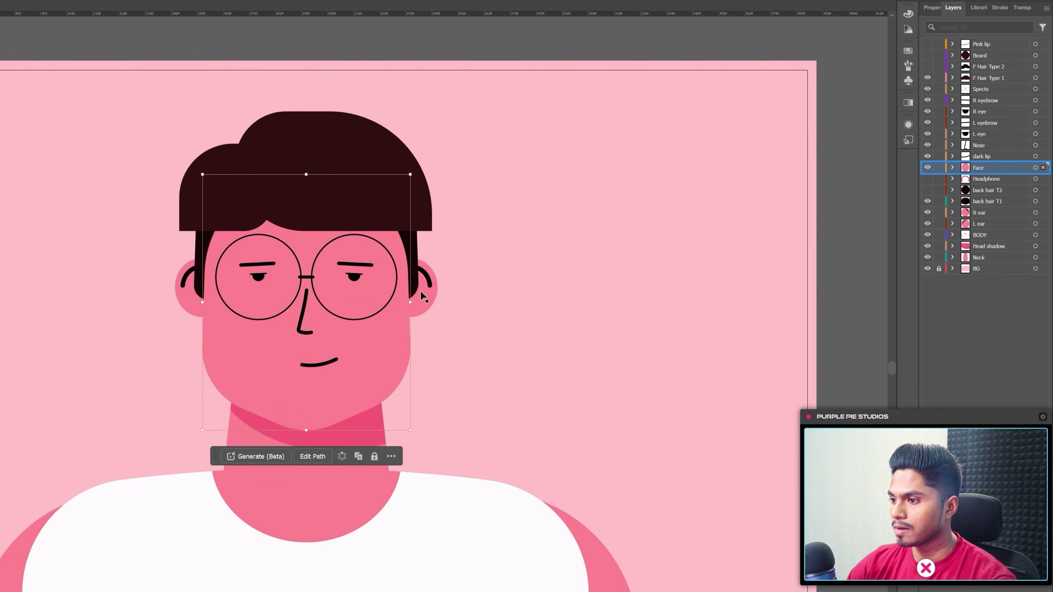
{"action": "left_click_drag", "start_coordinate": [420, 290], "coordinate": [514, 273]}
{"action": "key", "text": "ctrl+z"}
{"action": "left_click_drag", "start_coordinate": [173, 277], "coordinate": [59, 277]}
{"action": "key", "text": "ctrl+z"}
- Examine the names and order of the character's layers from Pink lip down to BG
{"action": "left_click", "coordinate": [864, 182]}
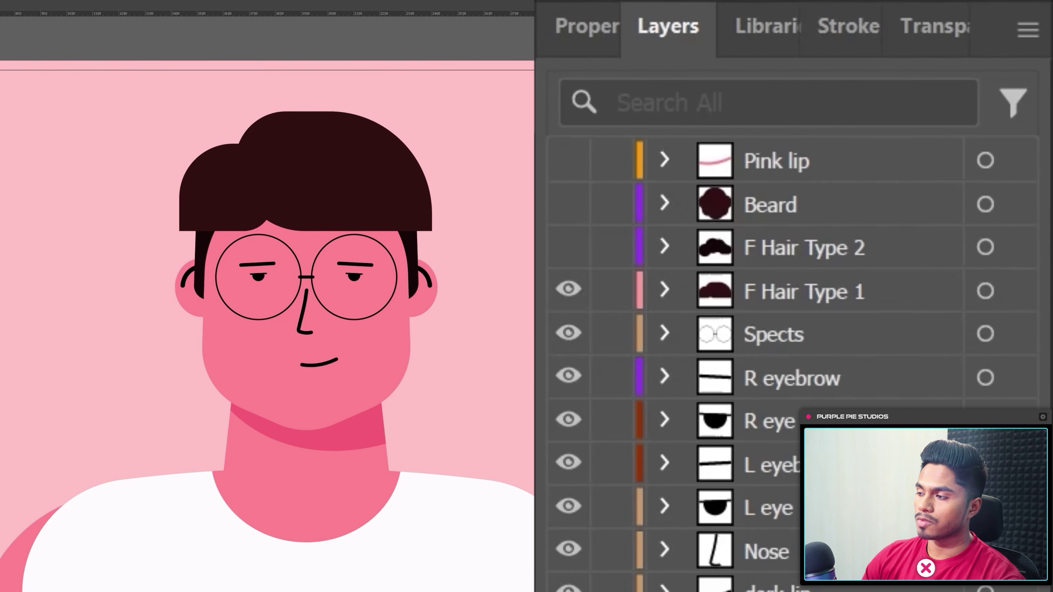
{"action": "scroll", "coordinate": [787, 332], "scroll_direction": "down", "scroll_amount": 1}
{"action": "scroll", "coordinate": [788, 332], "scroll_direction": "down", "scroll_amount": 2}
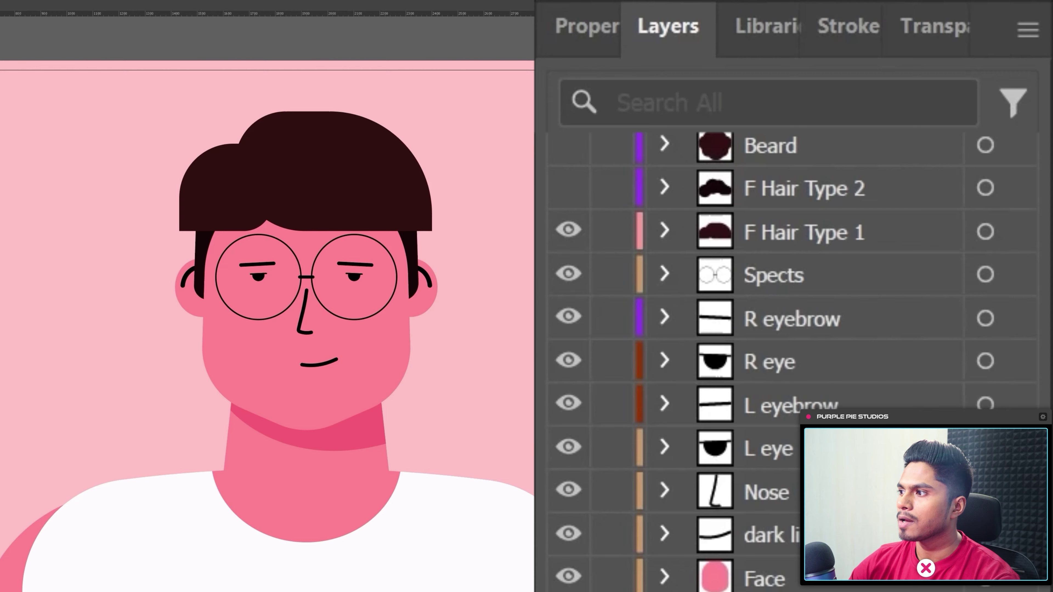
{"action": "scroll", "coordinate": [788, 332], "scroll_direction": "down", "scroll_amount": 3}
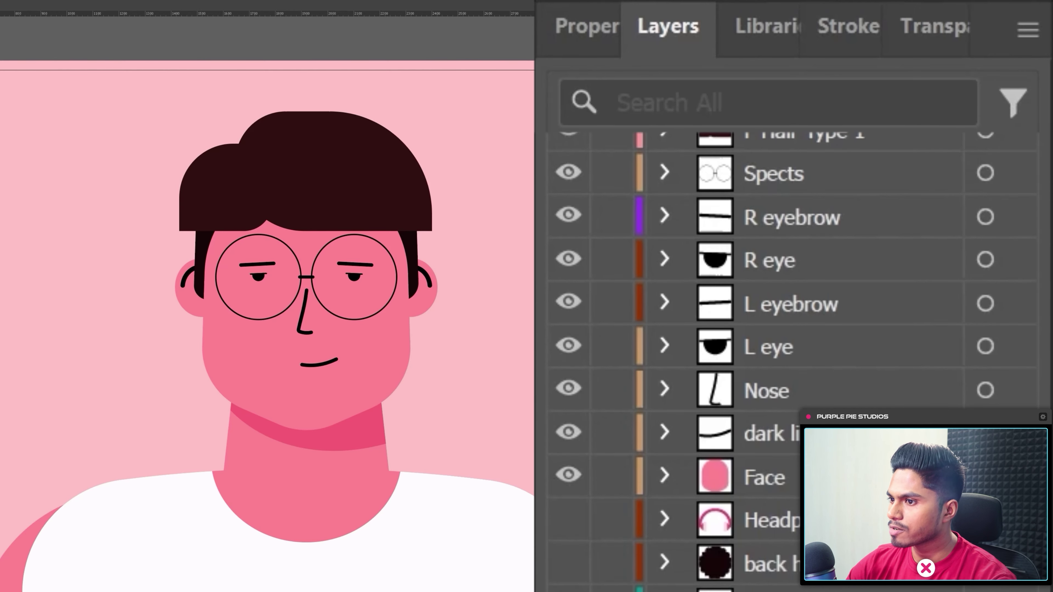
{"action": "scroll", "coordinate": [790, 249], "scroll_direction": "down", "scroll_amount": 3}
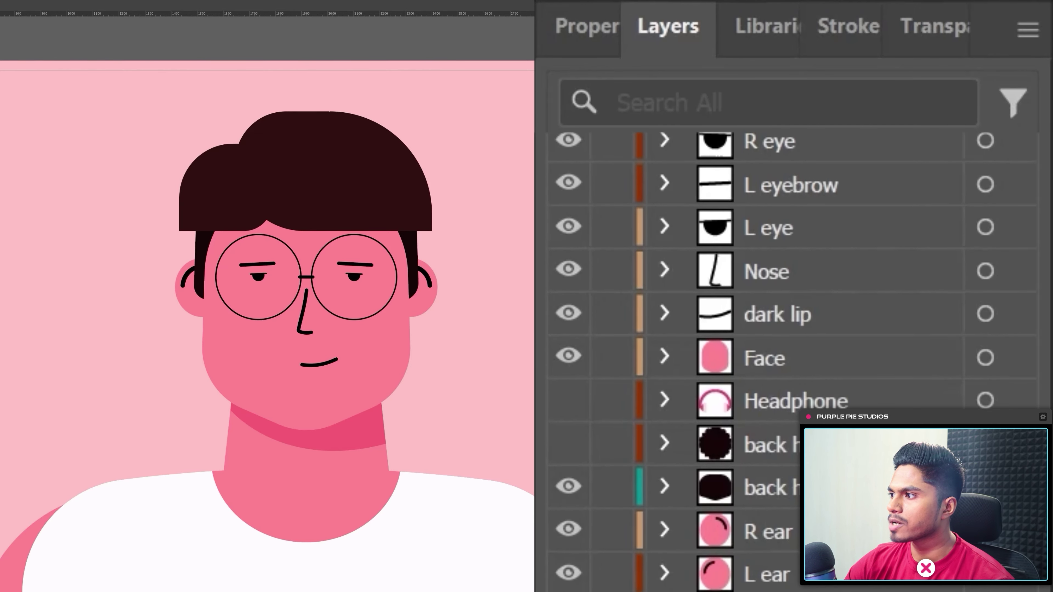
{"action": "scroll", "coordinate": [752, 372], "scroll_direction": "down", "scroll_amount": 2}
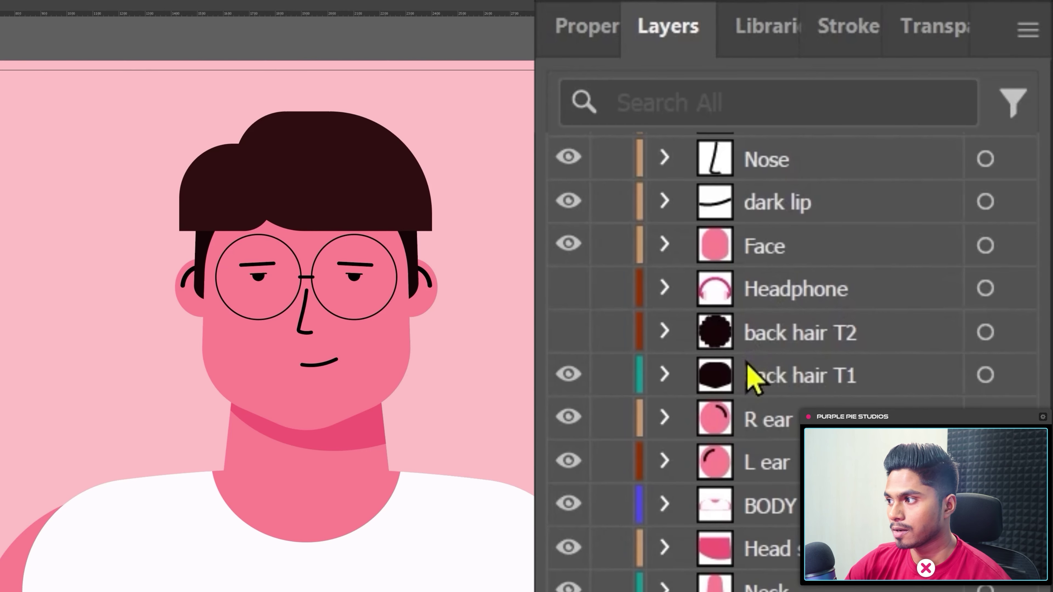
{"action": "scroll", "coordinate": [788, 357], "scroll_direction": "down", "scroll_amount": 1}
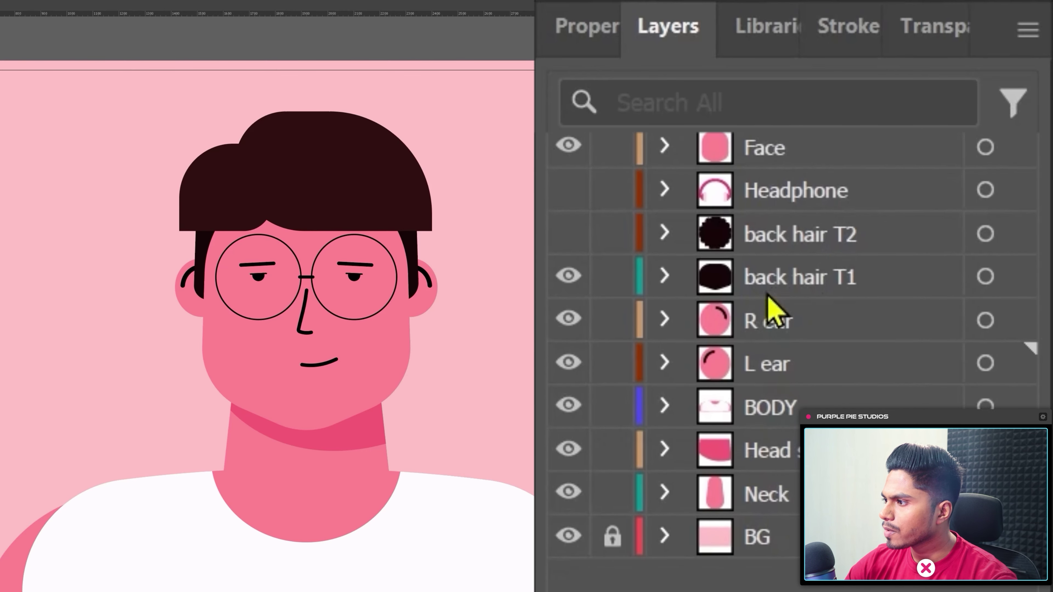
- Make the back hair T2 and F Hair Type 2 layers visible
{"action": "scroll", "coordinate": [788, 328], "scroll_direction": "up", "scroll_amount": 3}
{"action": "left_click", "coordinate": [597, 388]}
{"action": "left_click", "coordinate": [568, 371]}
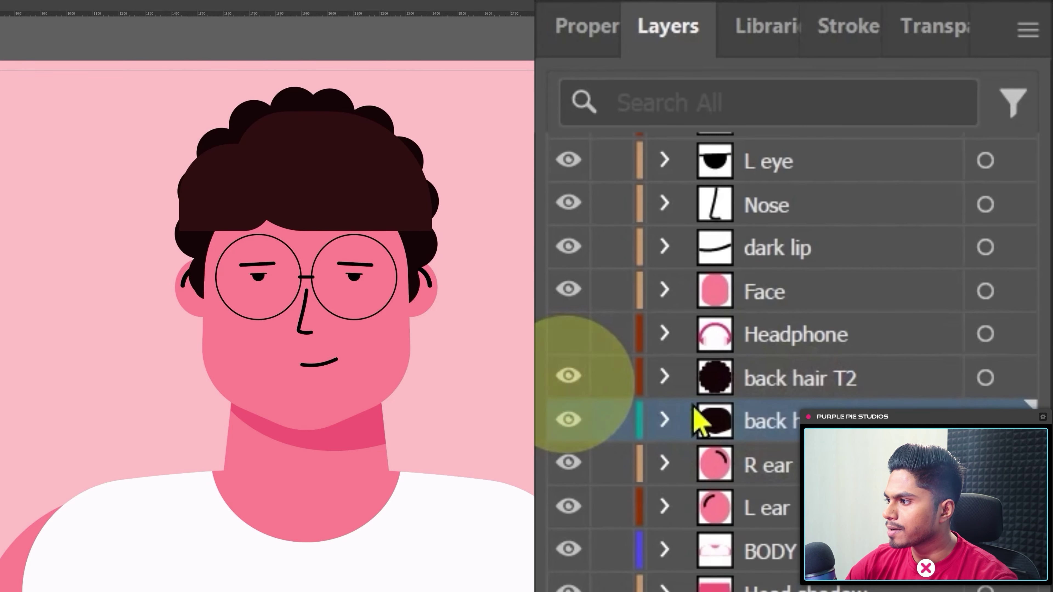
{"action": "left_click", "coordinate": [773, 378], "text": "shift"}
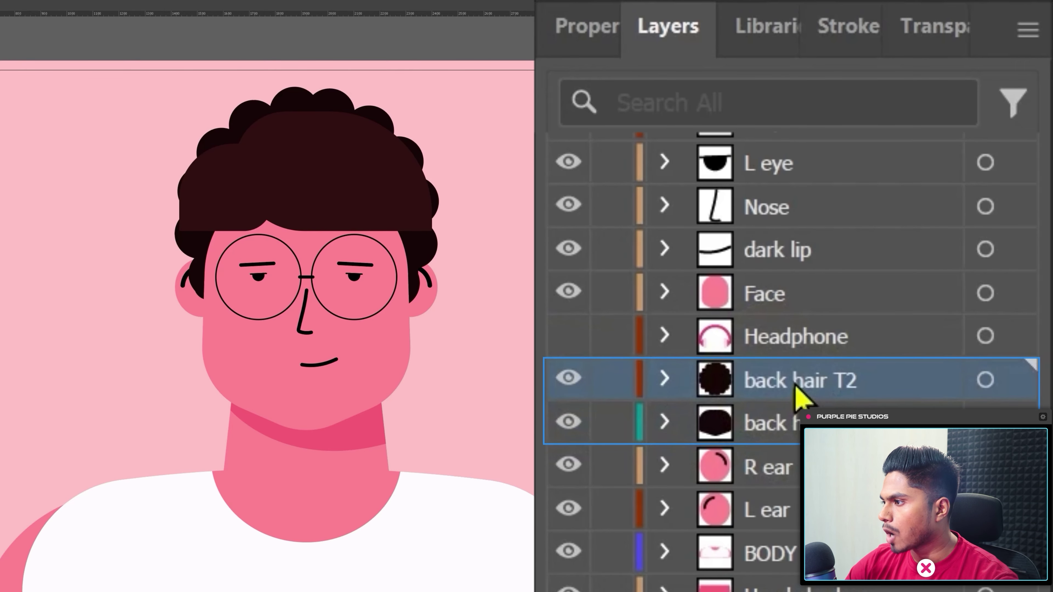
{"action": "scroll", "coordinate": [566, 216], "scroll_direction": "up", "scroll_amount": 5}
{"action": "left_click", "coordinate": [566, 215]}
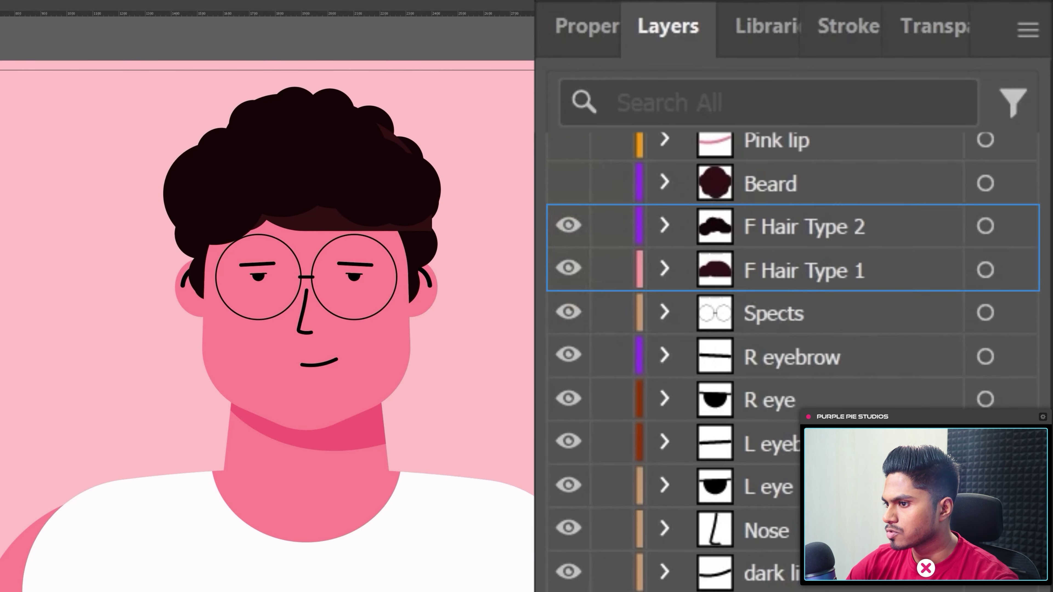
- Move the two front hair shapes off the head in opposite directions and undo both moves
{"action": "left_click_drag", "start_coordinate": [358, 179], "coordinate": [635, 175]}
{"action": "left_click_drag", "start_coordinate": [366, 182], "coordinate": [136, 176]}
{"action": "key", "text": "ctrl+z"}
{"action": "key", "text": "ctrl+z"}
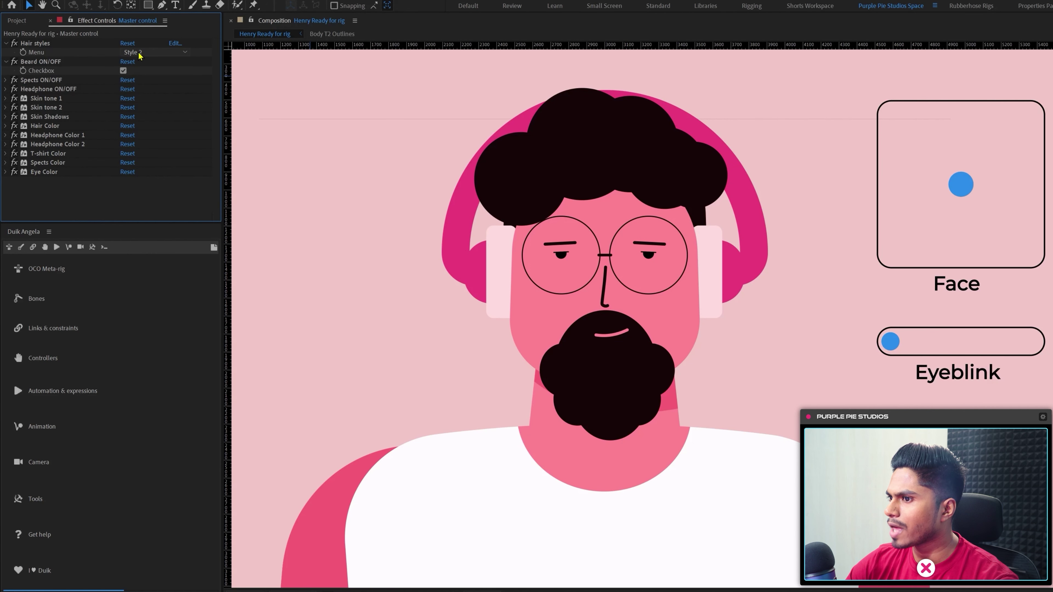
- In After Effects, switch the Master control's Hair styles option to Style 1, 3, 4 and finally Style 5
{"action": "left_click", "coordinate": [136, 52]}
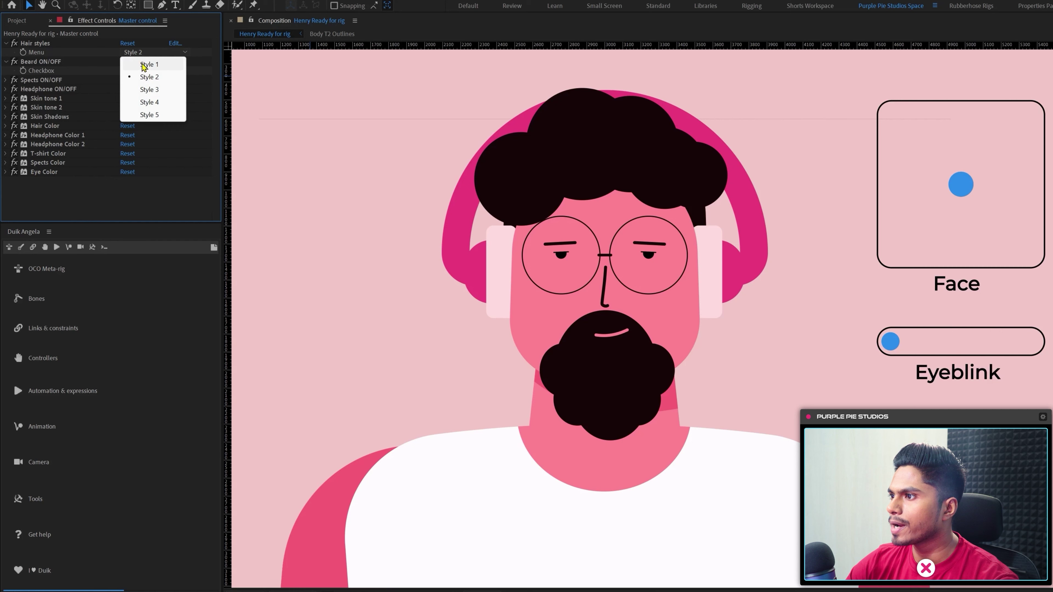
{"action": "left_click", "coordinate": [147, 63]}
{"action": "left_click", "coordinate": [149, 53]}
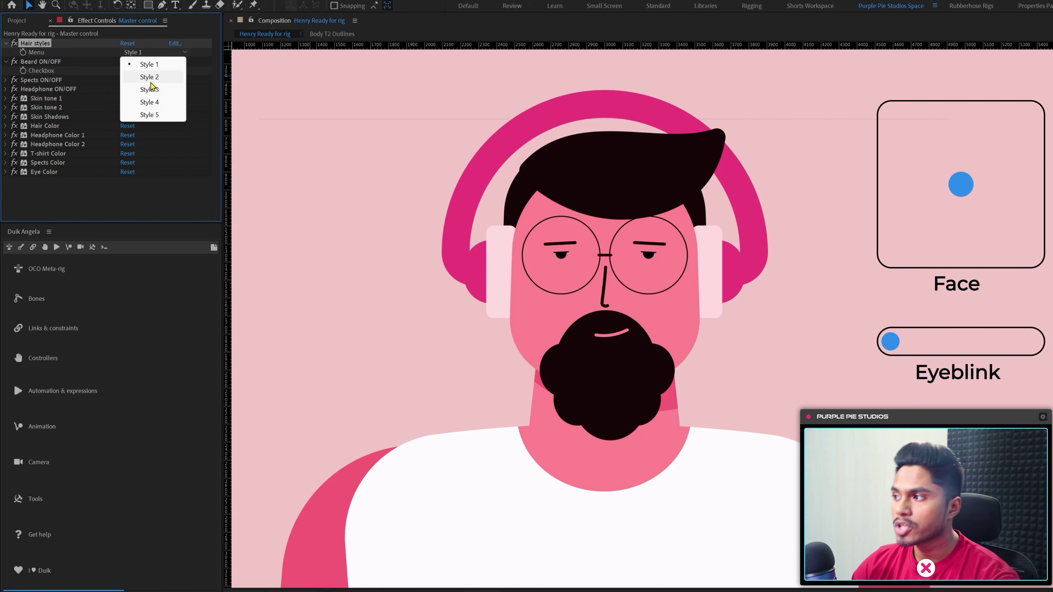
{"action": "left_click", "coordinate": [152, 89]}
{"action": "left_click", "coordinate": [154, 53]}
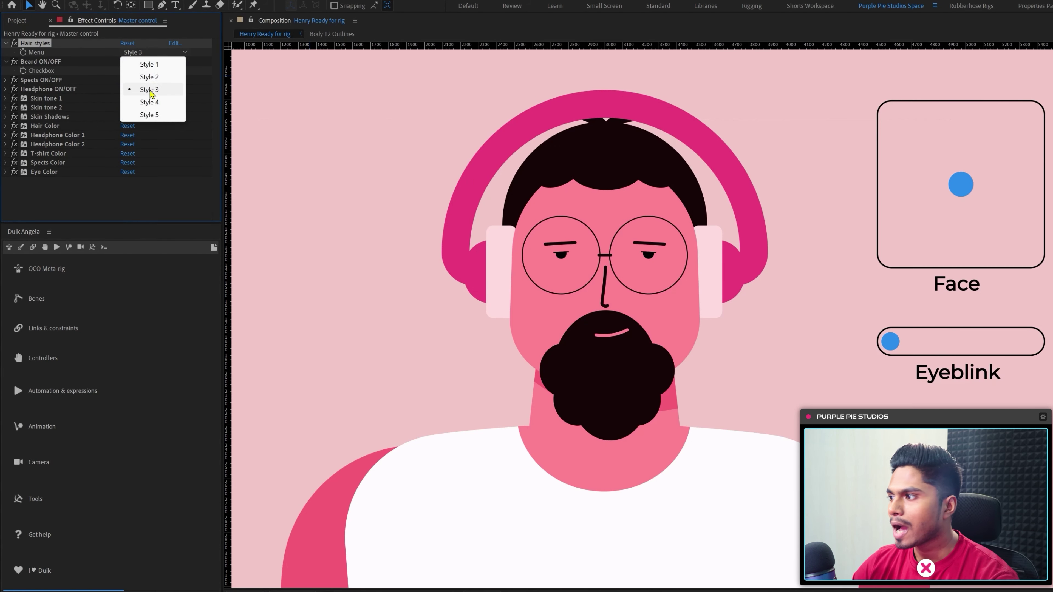
{"action": "left_click", "coordinate": [149, 102]}
{"action": "left_click", "coordinate": [153, 53]}
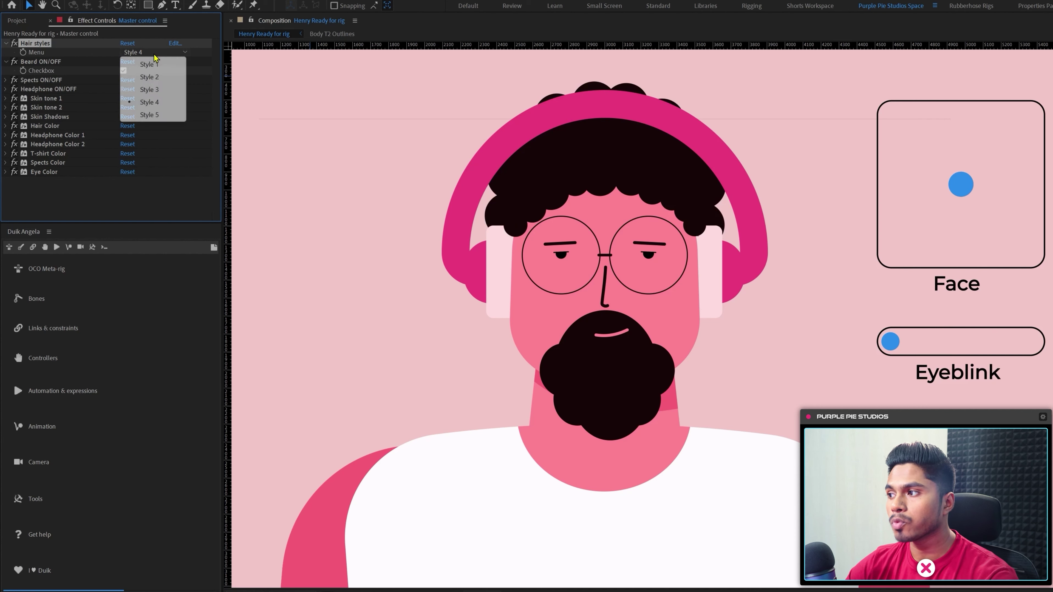
{"action": "left_click", "coordinate": [148, 115]}
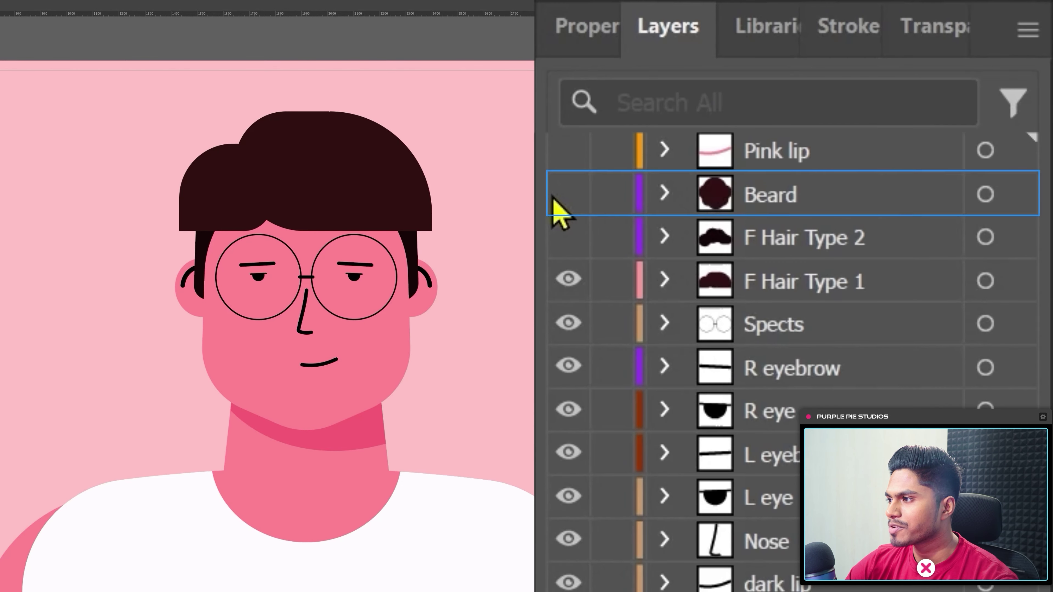
- In Illustrator, make the Beard, Pink lip and Headphone layers visible
{"action": "left_click", "coordinate": [568, 192]}
{"action": "left_click", "coordinate": [569, 150]}
{"action": "scroll", "coordinate": [794, 361], "scroll_direction": "down", "scroll_amount": 5}
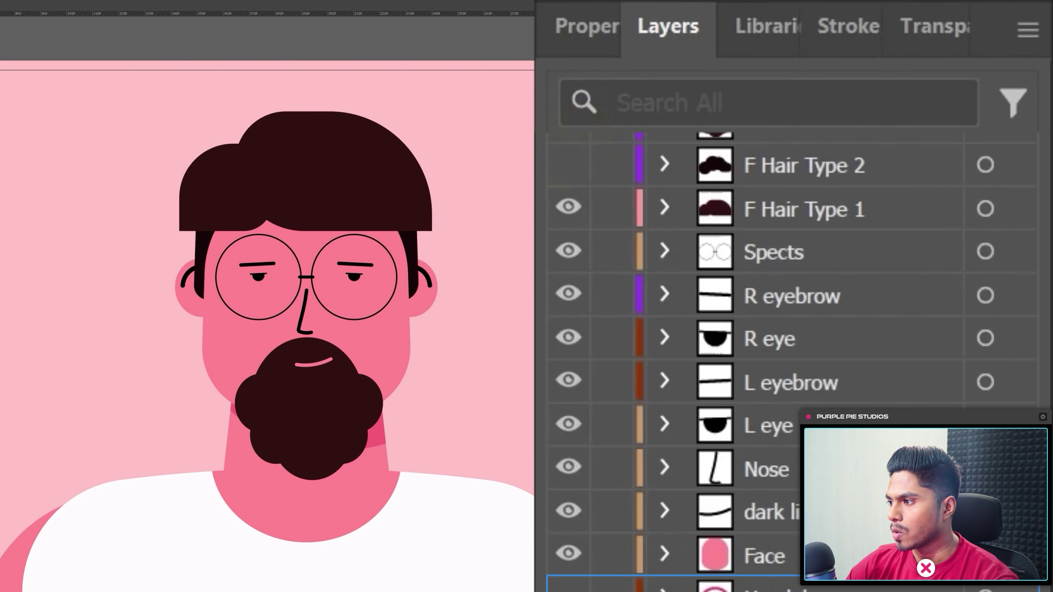
{"action": "left_click", "coordinate": [569, 461]}
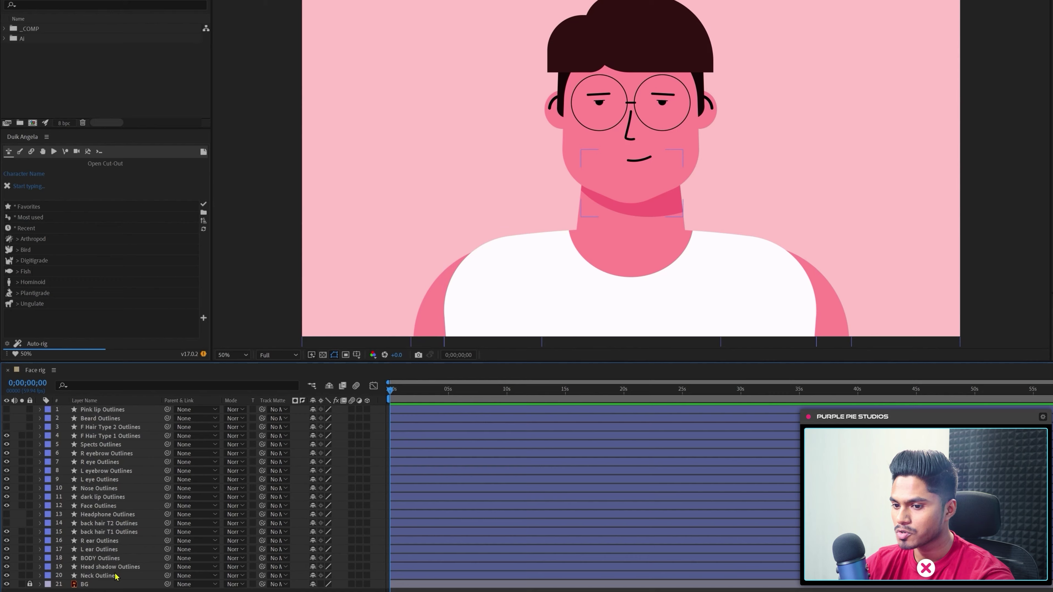
- In the After Effects Face rig composition, create shapes from the BG vector layer
{"action": "left_click", "coordinate": [87, 586]}
{"action": "right_click", "coordinate": [89, 585]}
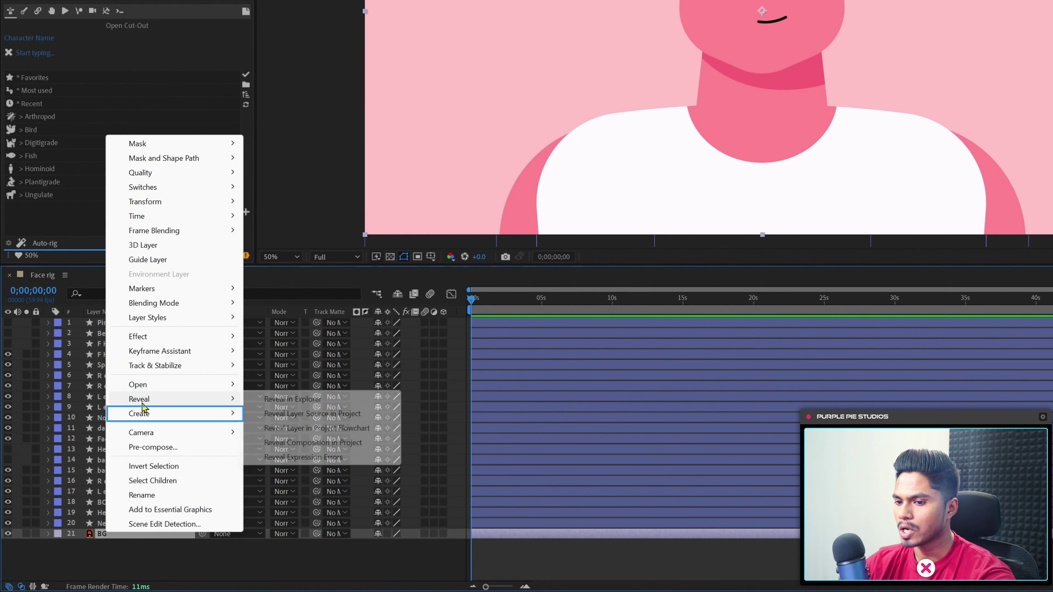
{"action": "mouse_move", "coordinate": [145, 416]}
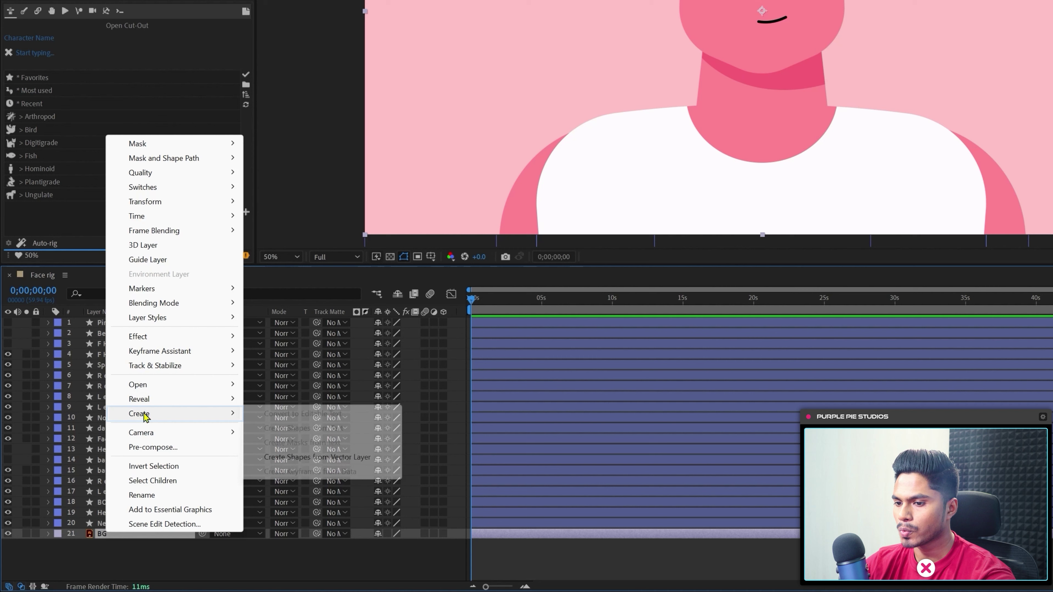
{"action": "left_click", "coordinate": [299, 460]}
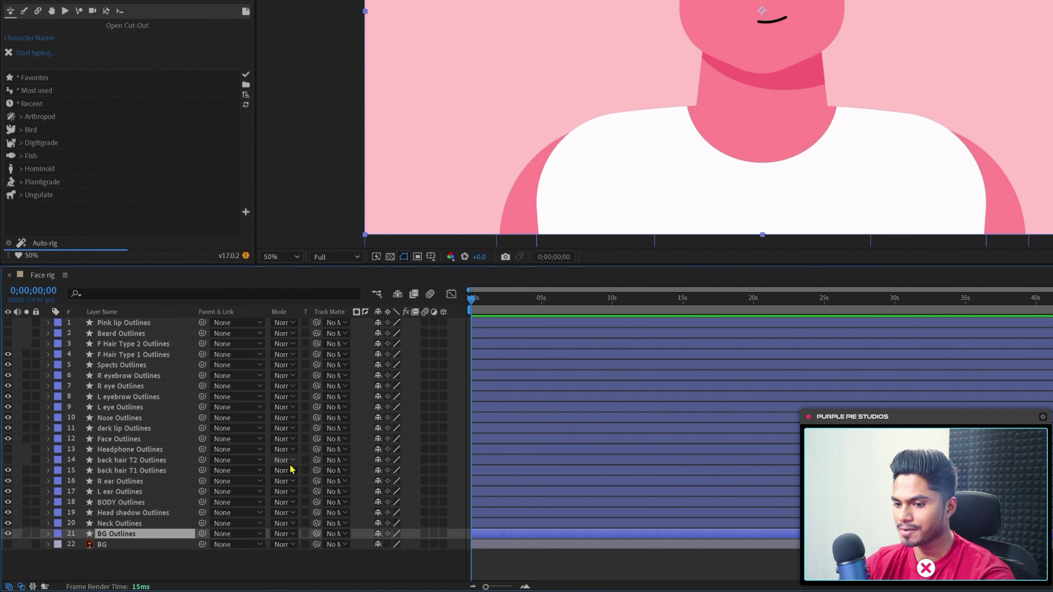
- Delete the BG Outlines shape layer and lock the original BG layer
{"action": "key", "text": "Delete"}
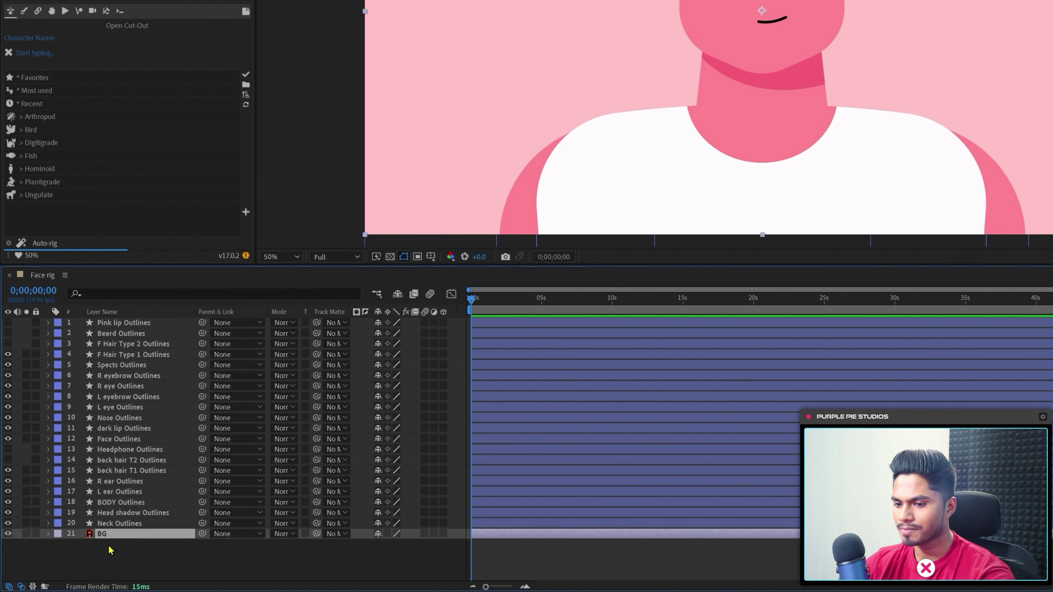
{"action": "left_click", "coordinate": [35, 534]}
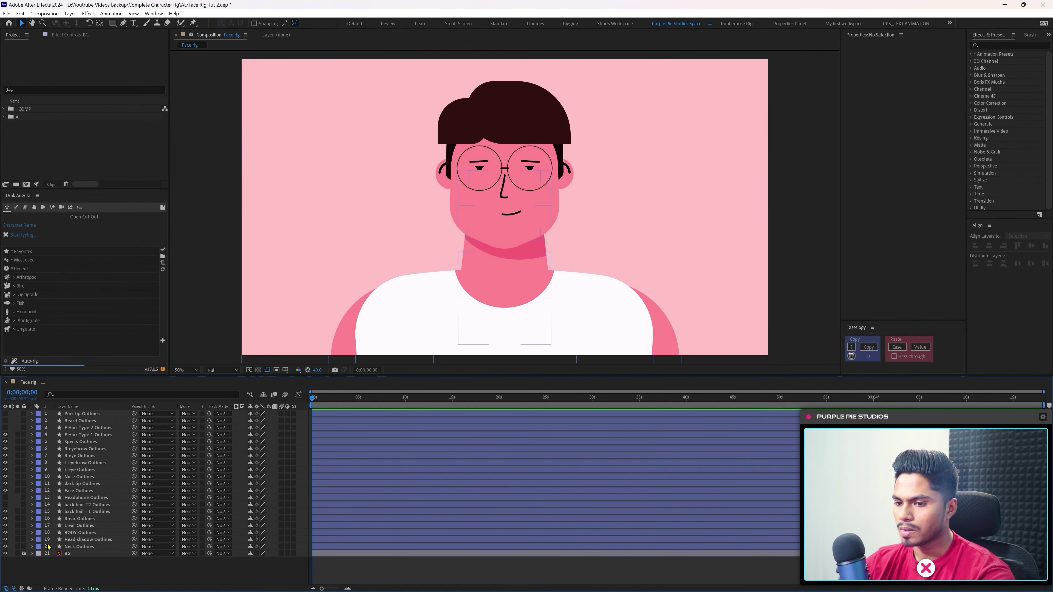
- Create a null object, center its anchor point and align it vertically to the center of the composition
{"action": "right_click", "coordinate": [71, 561]}
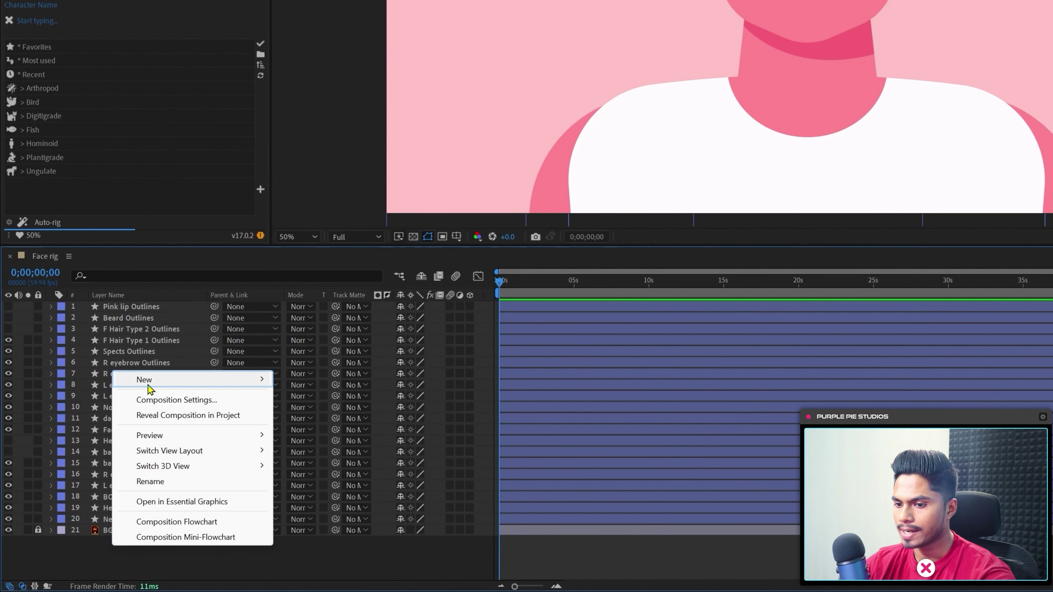
{"action": "mouse_move", "coordinate": [147, 382]}
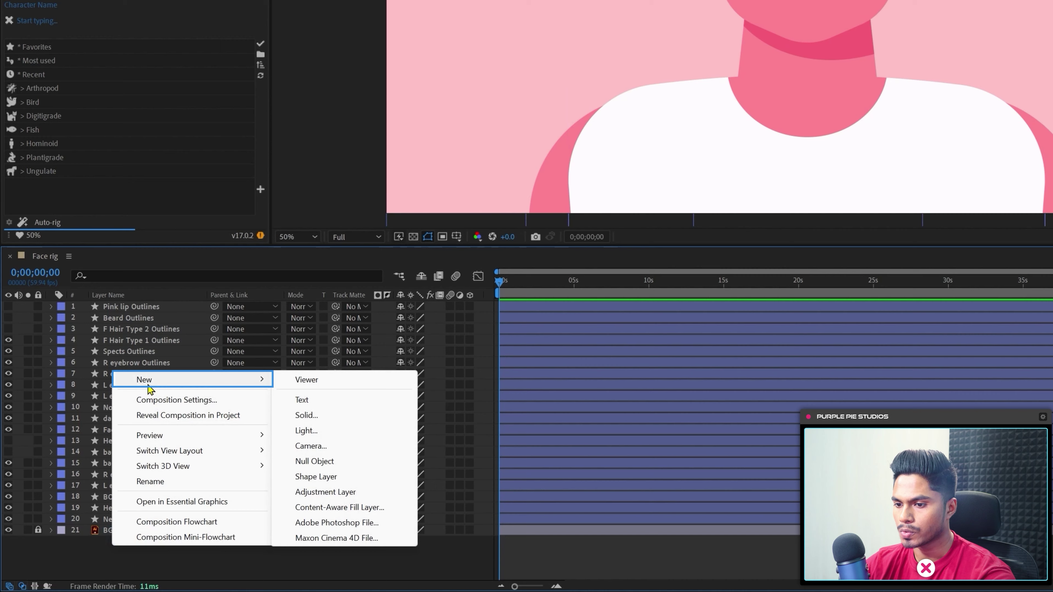
{"action": "left_click", "coordinate": [304, 462]}
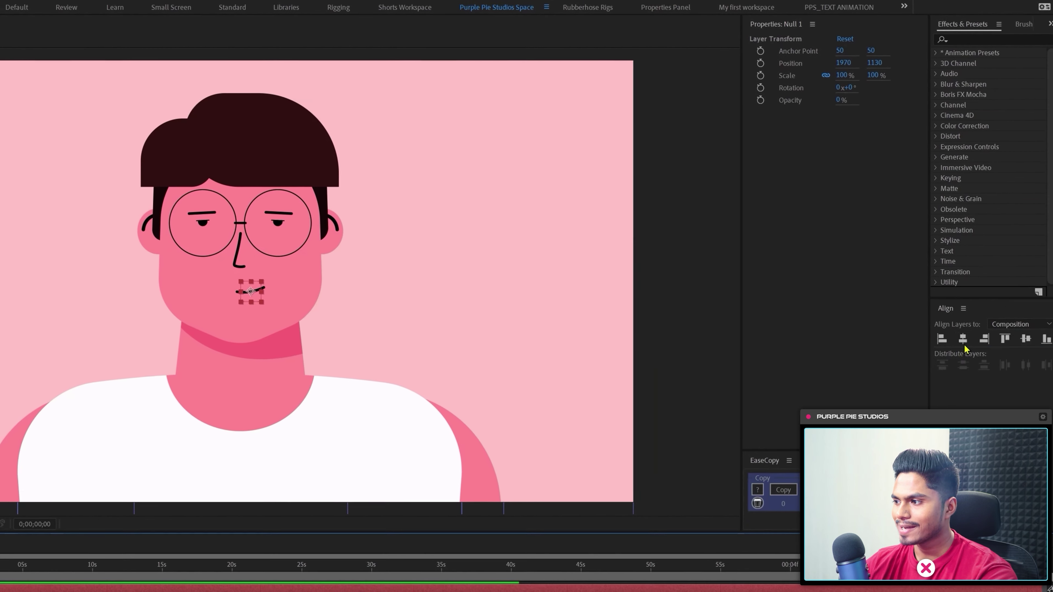
{"action": "key", "text": "ctrl+alt+Home"}
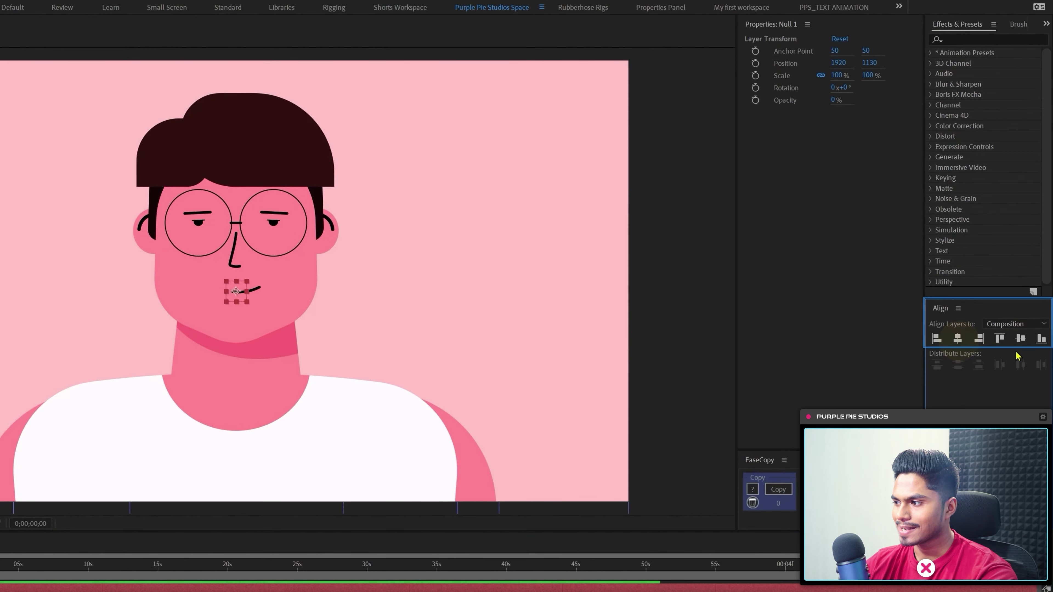
{"action": "left_click", "coordinate": [1021, 338]}
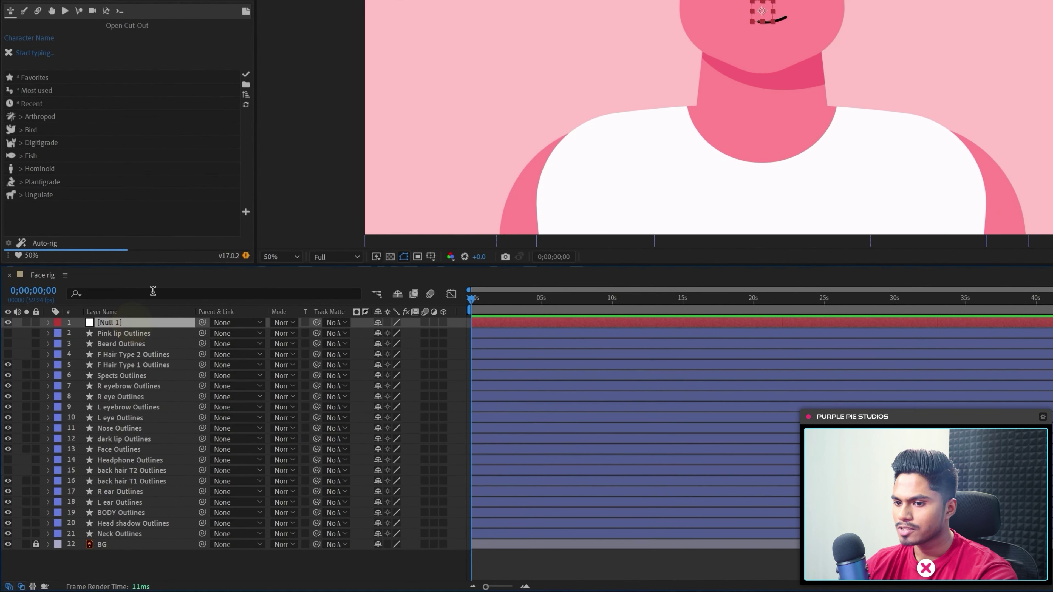
- Rename the null as Facial elements and place it directly below the Spects Outlines layer
{"action": "key", "text": "Return"}
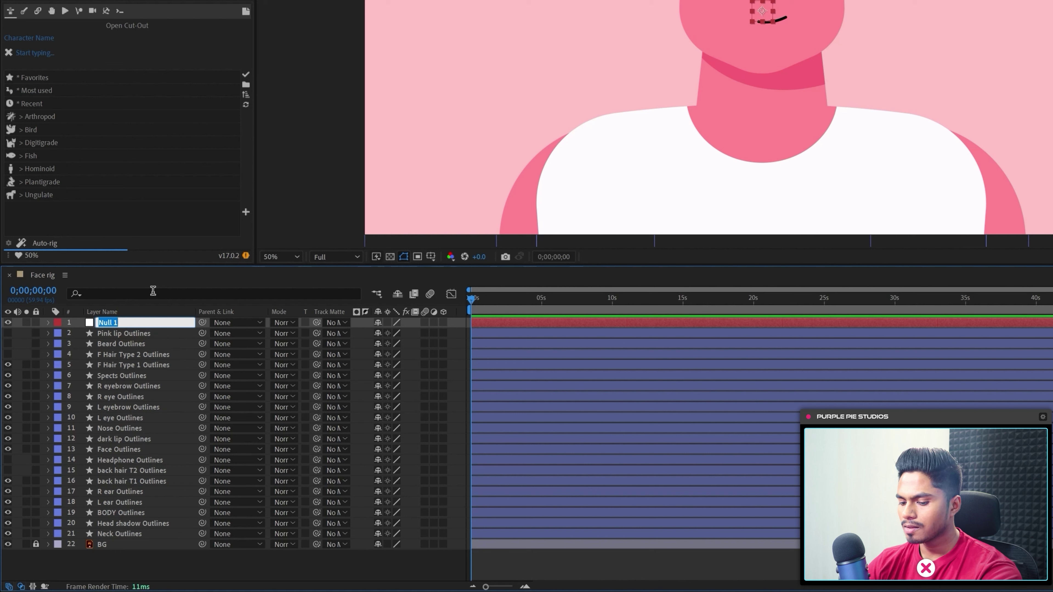
{"action": "type", "text": "Facial elements"}
{"action": "key", "text": "Return"}
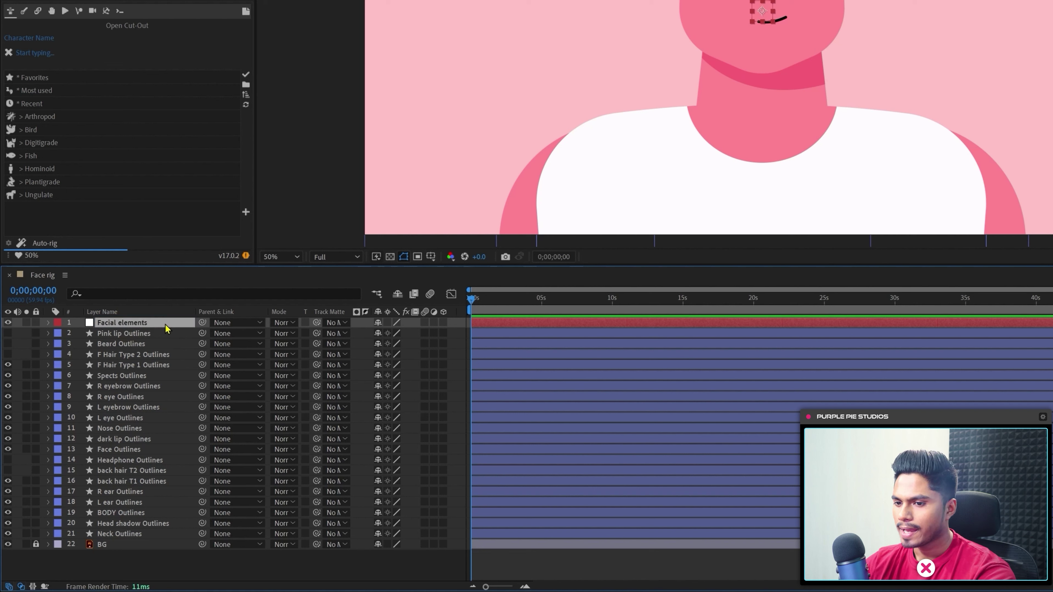
{"action": "left_click_drag", "start_coordinate": [166, 329], "coordinate": [172, 382]}
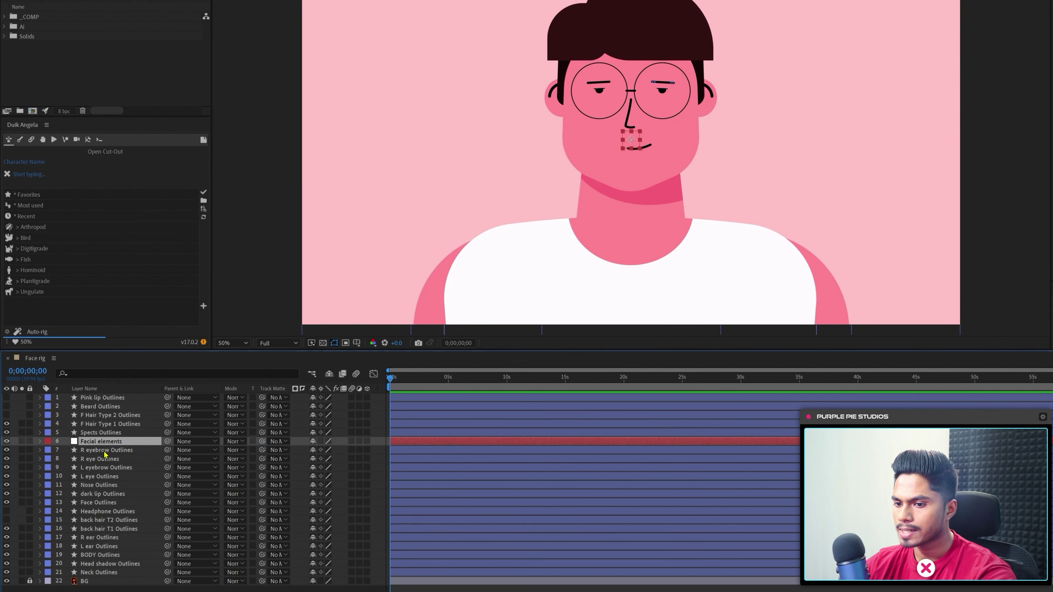
- Parent the Pink lip, Beard, Spects, eyebrow, eye, Nose and dark lip outline layers to the Facial elements null
{"action": "left_click", "coordinate": [105, 452]}
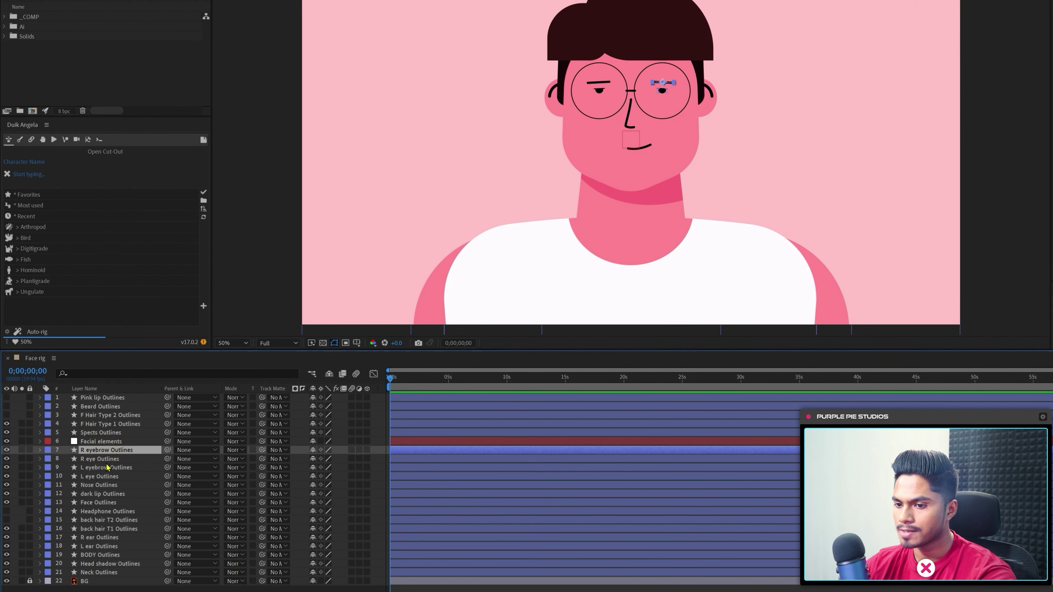
{"action": "left_click", "coordinate": [106, 462], "text": "ctrl"}
{"action": "left_click", "coordinate": [103, 476], "text": "shift"}
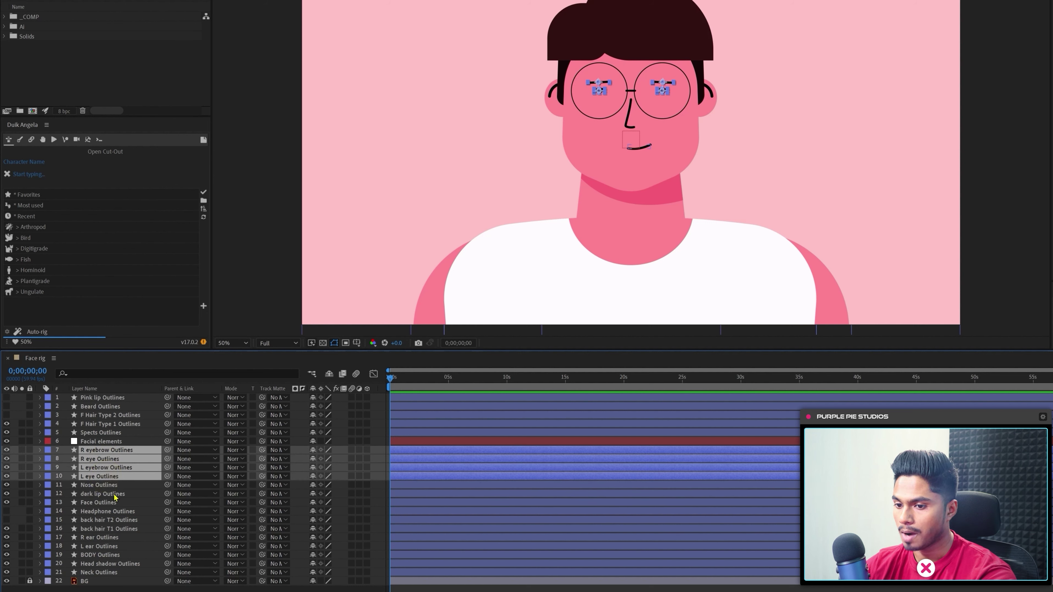
{"action": "left_click", "coordinate": [108, 484], "text": "shift"}
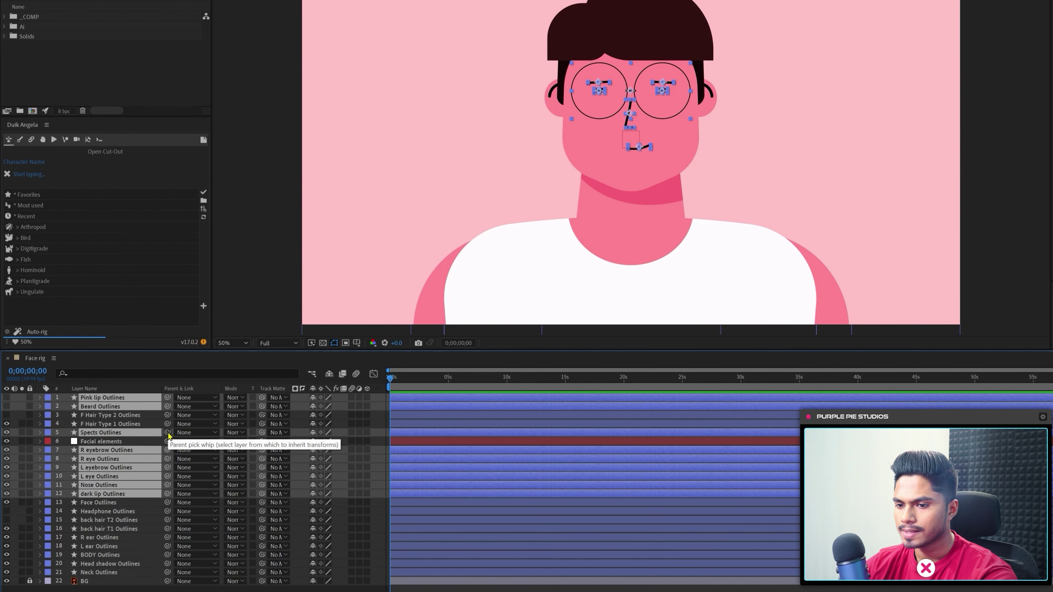
{"action": "left_click_drag", "start_coordinate": [167, 433], "coordinate": [123, 442]}
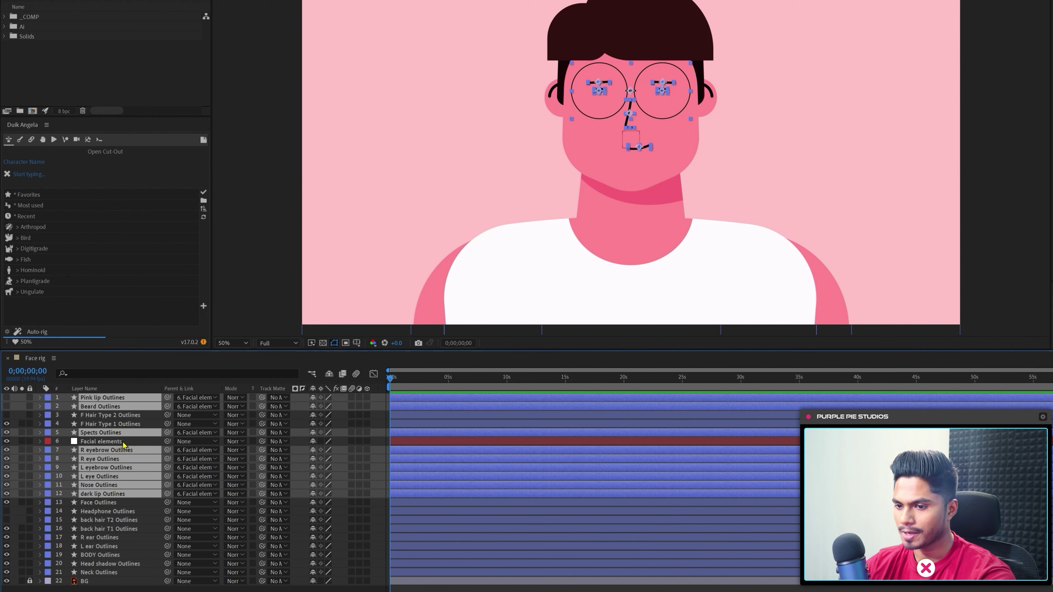
- Separate the Facial elements null's position dimensions and start keyframing X and Y Position at frame 0
{"action": "left_click", "coordinate": [122, 442]}
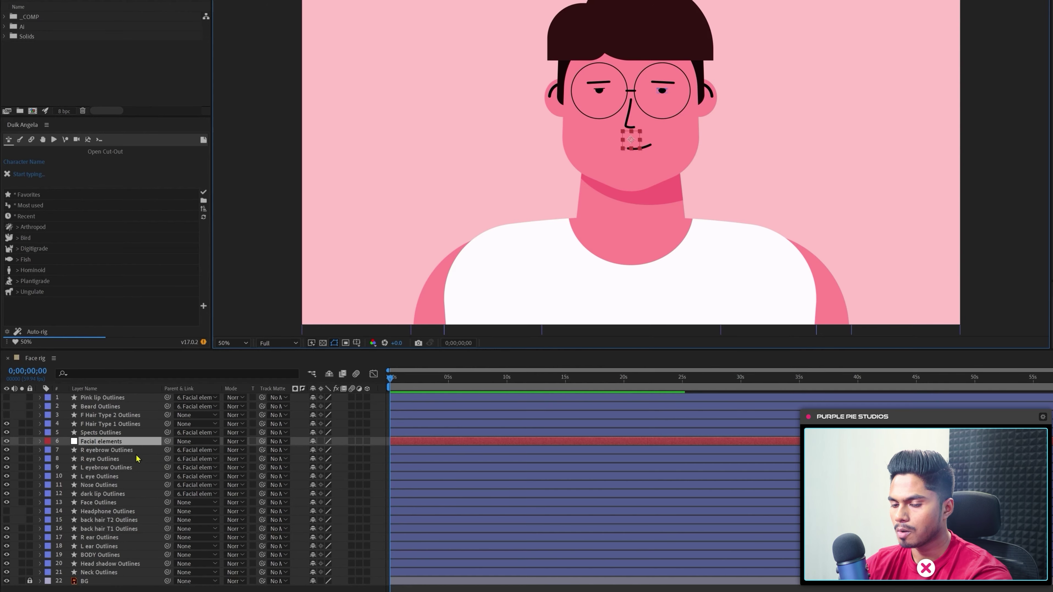
{"action": "key", "text": "p"}
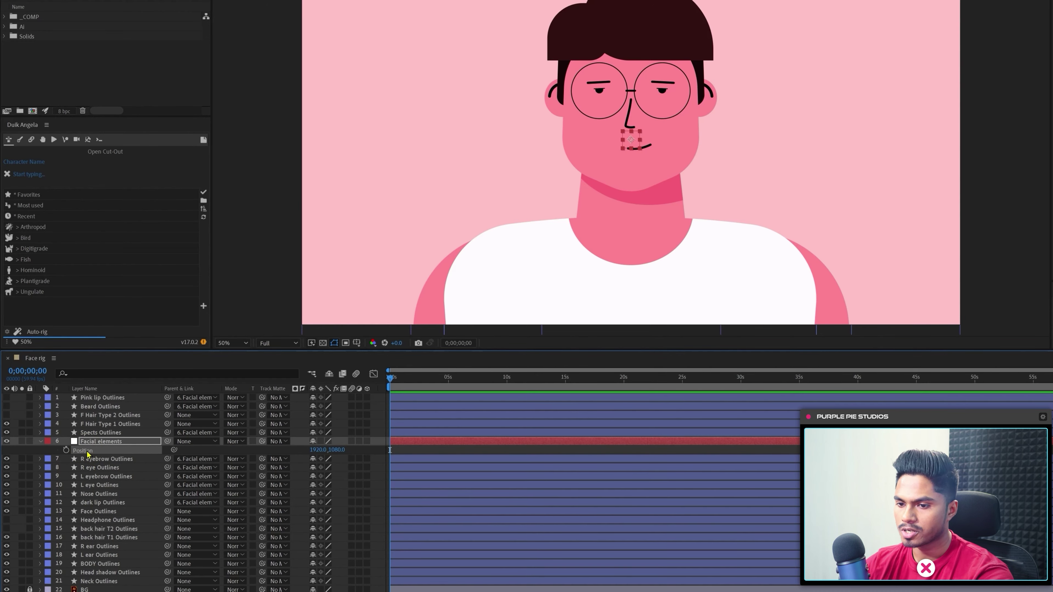
{"action": "right_click", "coordinate": [88, 455]}
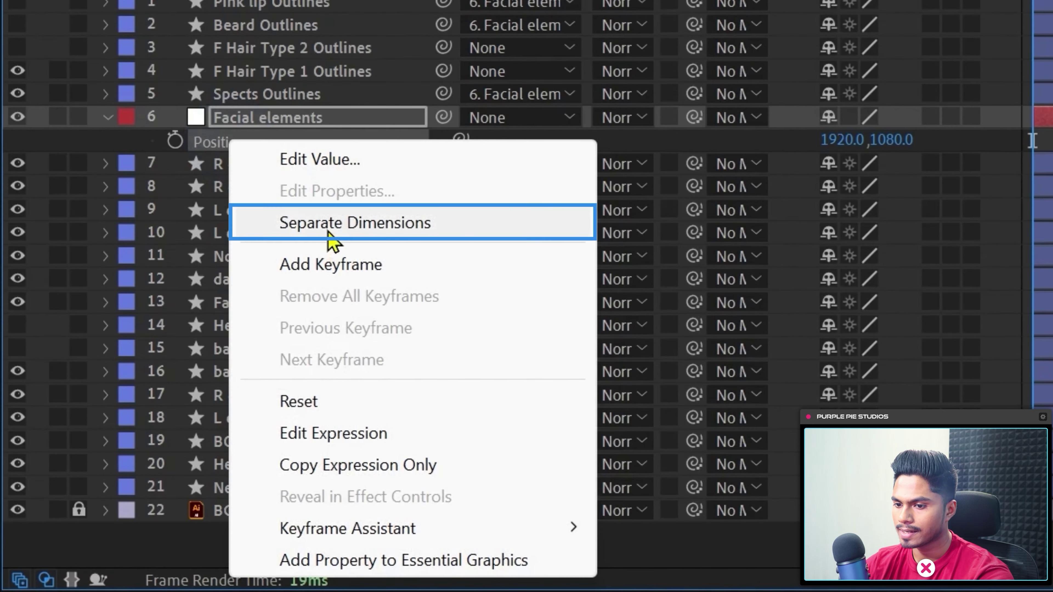
{"action": "left_click", "coordinate": [137, 481]}
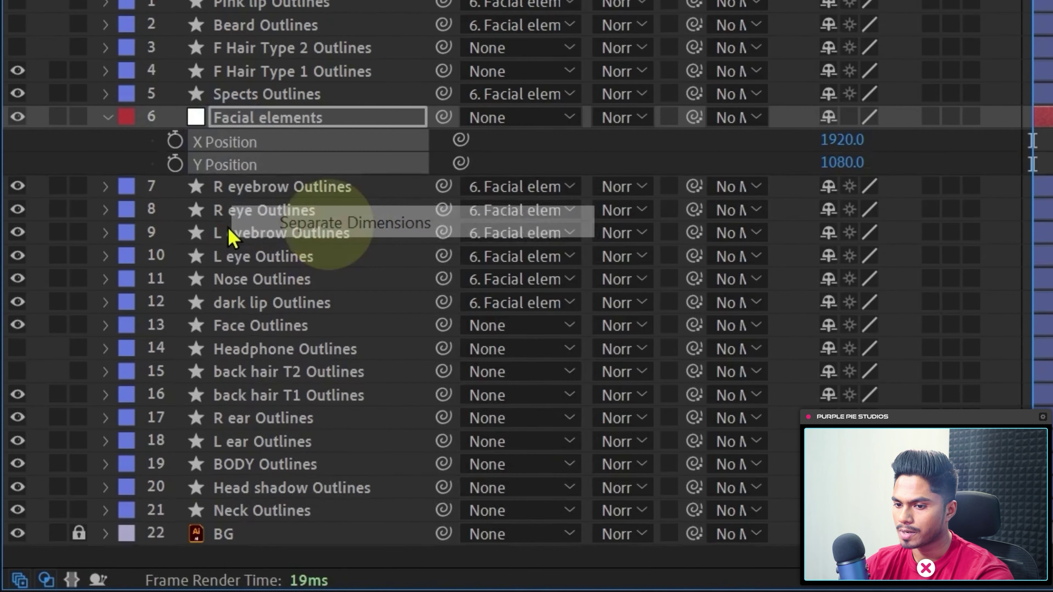
{"action": "left_click", "coordinate": [175, 141]}
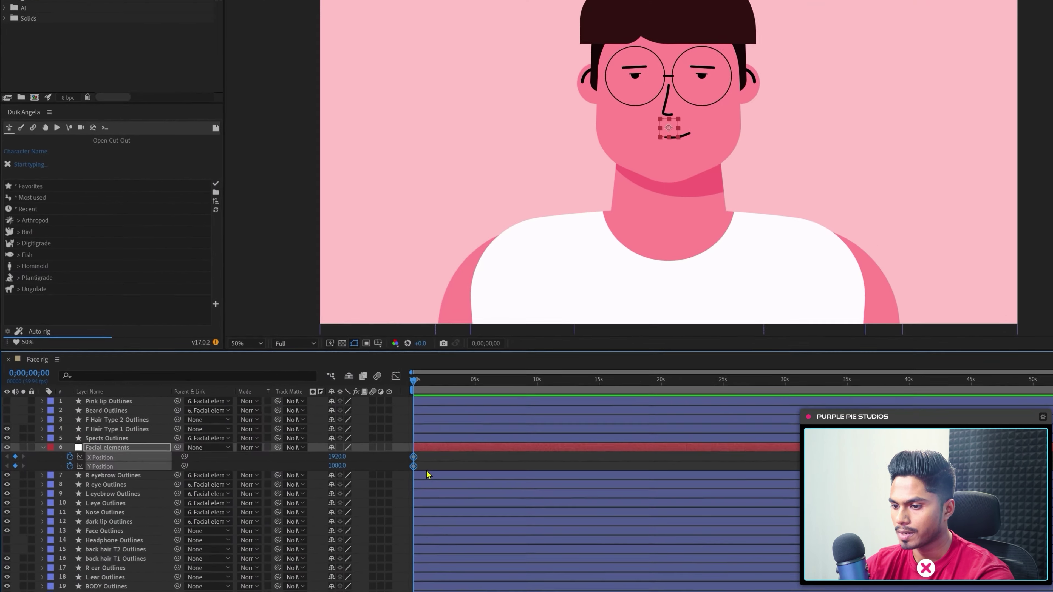
{"action": "left_click", "coordinate": [404, 472]}
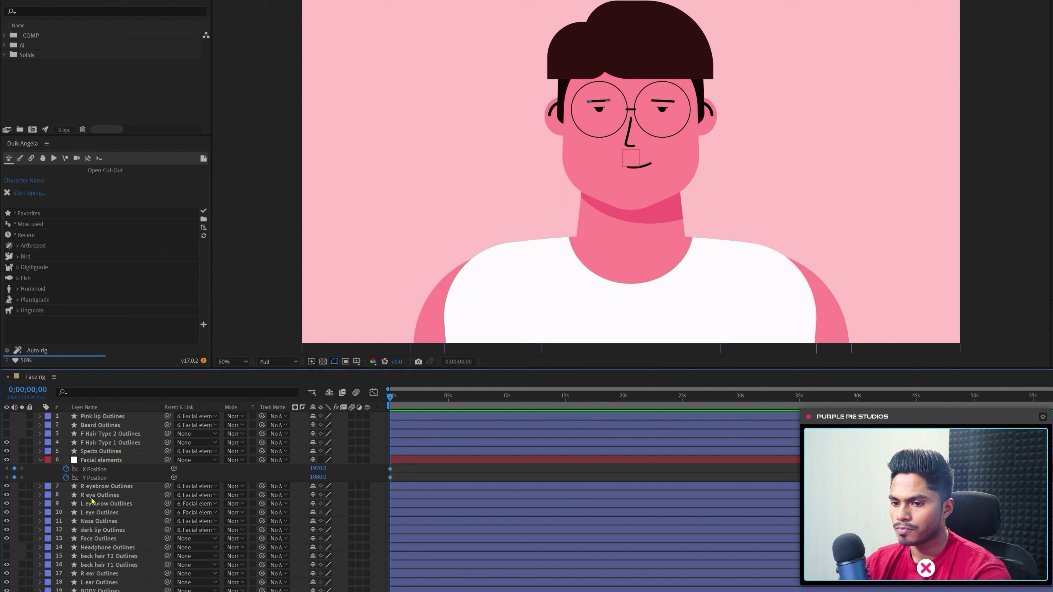
- Add X and Y Position keyframes to the Facial elements null at frame 5
{"action": "left_click", "coordinate": [103, 460]}
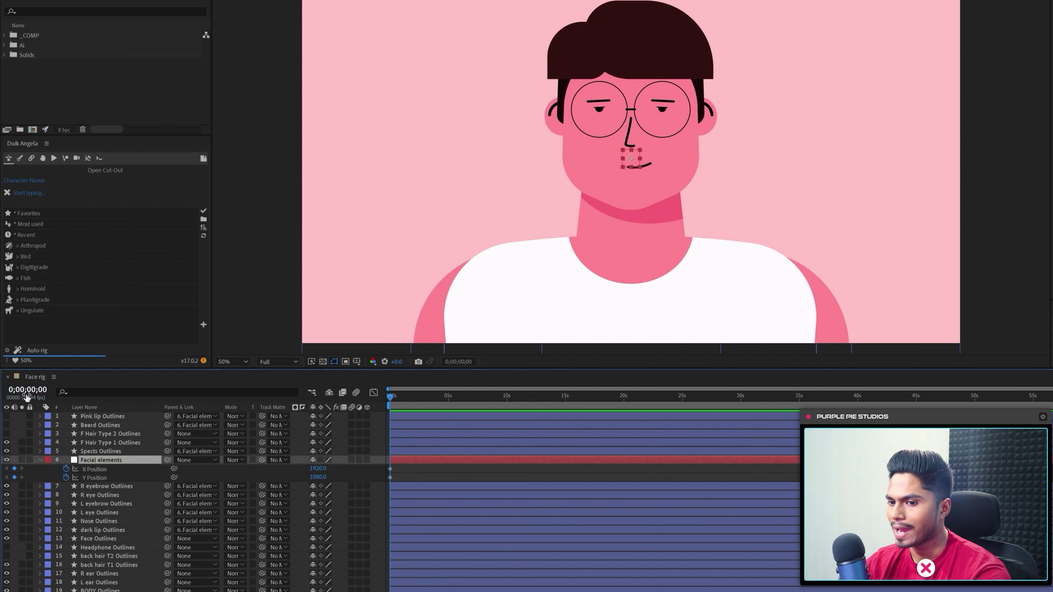
{"action": "left_click", "coordinate": [430, 478]}
{"action": "key", "text": "equal"}
{"action": "key", "text": "equal"}
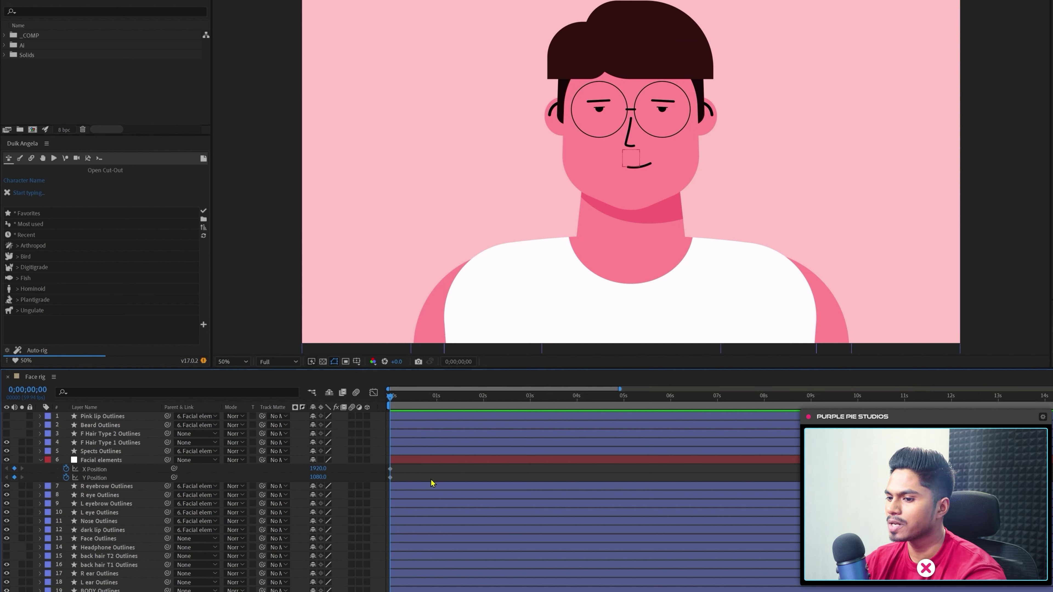
{"action": "key", "text": "="}
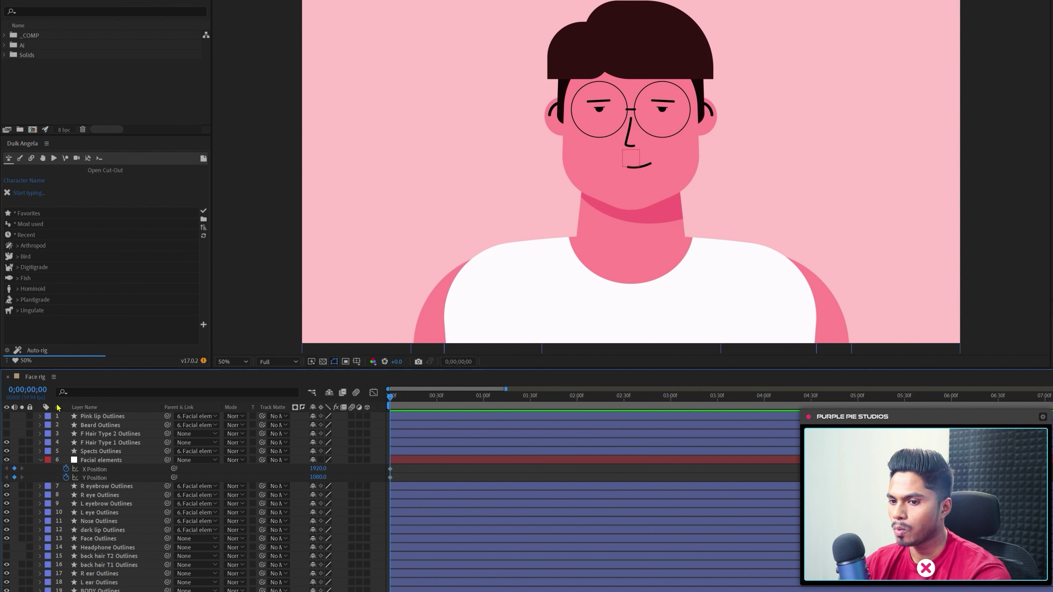
{"action": "left_click", "coordinate": [39, 397]}
{"action": "type", "text": "+"}
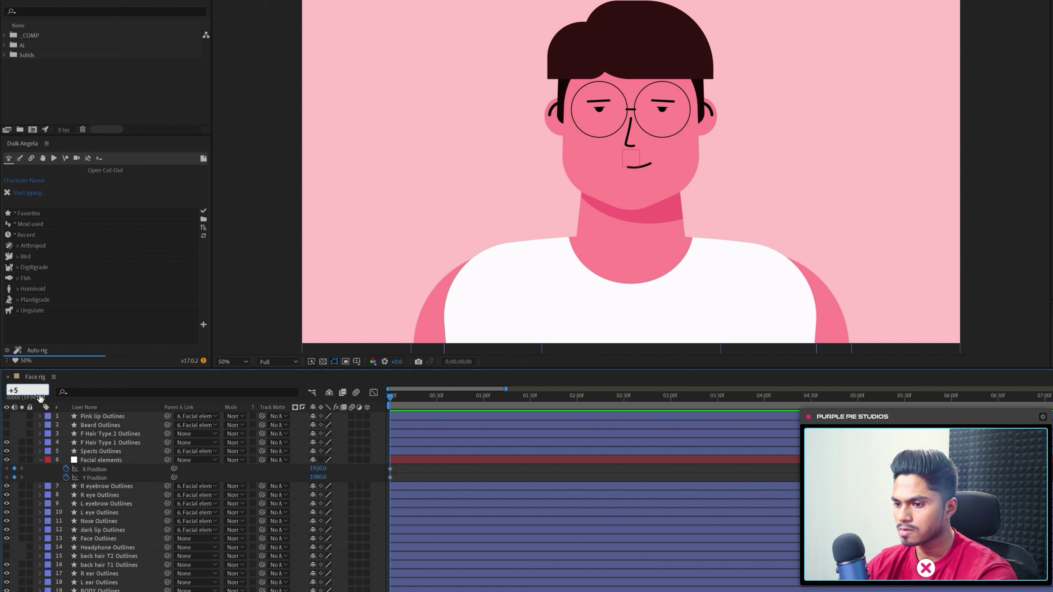
{"action": "type", "text": "5"}
{"action": "key", "text": "Return"}
{"action": "left_click", "coordinate": [96, 460]}
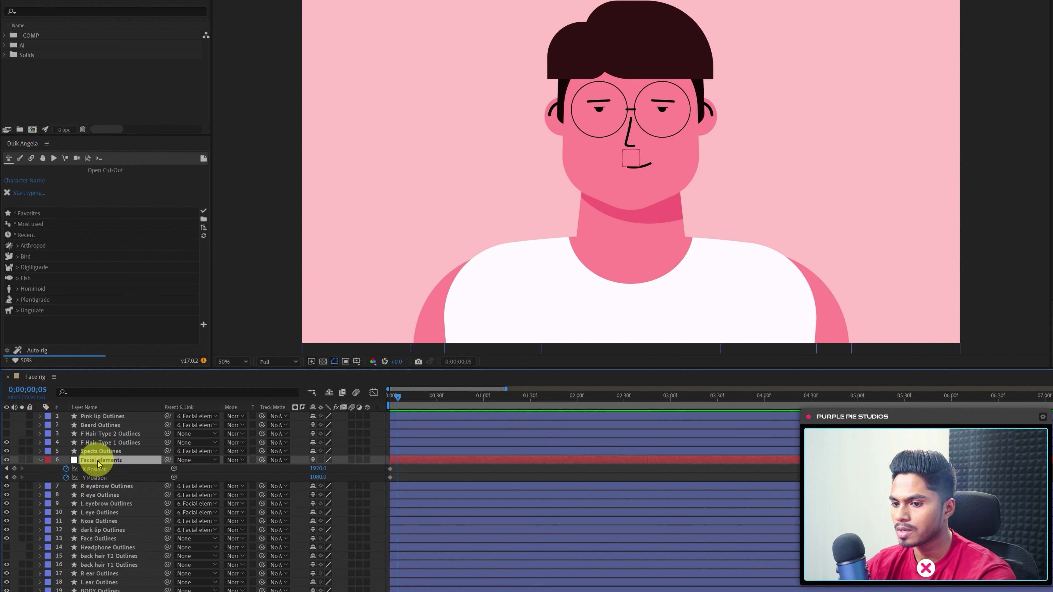
{"action": "left_click", "coordinate": [14, 469]}
{"action": "left_click", "coordinate": [14, 477]}
- Advance the time by 5 frames to frame 10 and add X and Y Position keyframes to the Facial elements null
{"action": "left_click", "coordinate": [31, 390]}
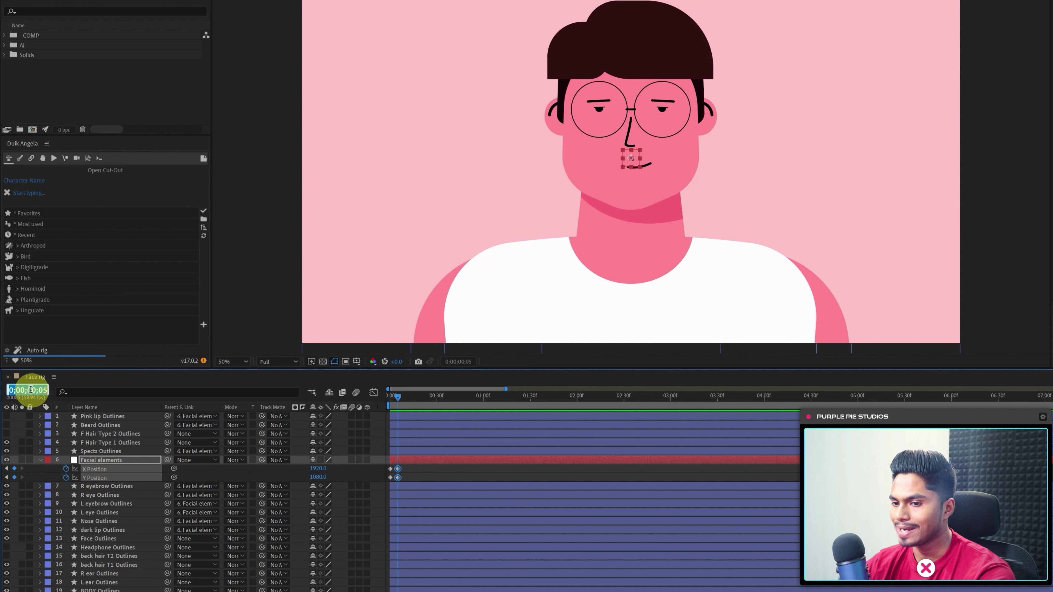
{"action": "type", "text": "+5"}
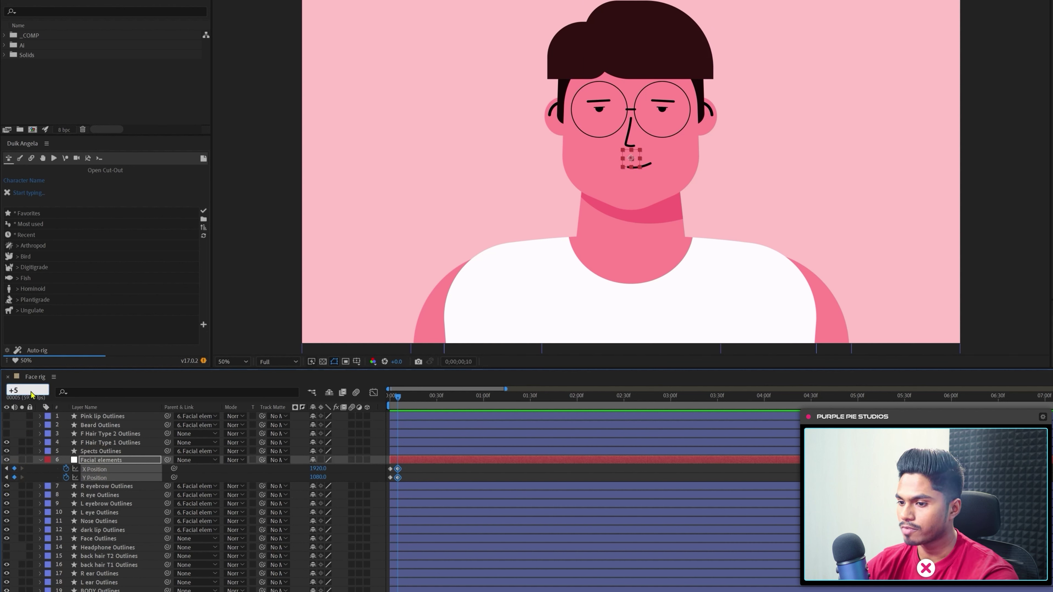
{"action": "key", "text": "Return"}
{"action": "left_click", "coordinate": [15, 469]}
{"action": "left_click", "coordinate": [15, 477]}
- At frame 0, nudge the Facial elements null sideways toward the face's left edge, to an X Position of 1788
{"action": "key", "text": "="}
{"action": "key", "text": "="}
{"action": "key", "text": "="}
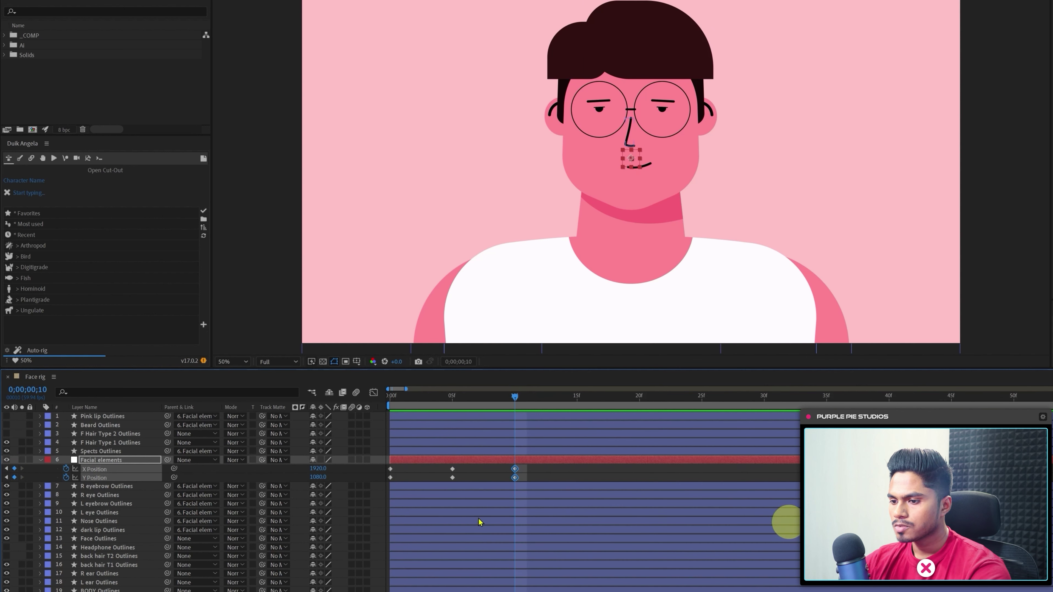
{"action": "key", "text": "j"}
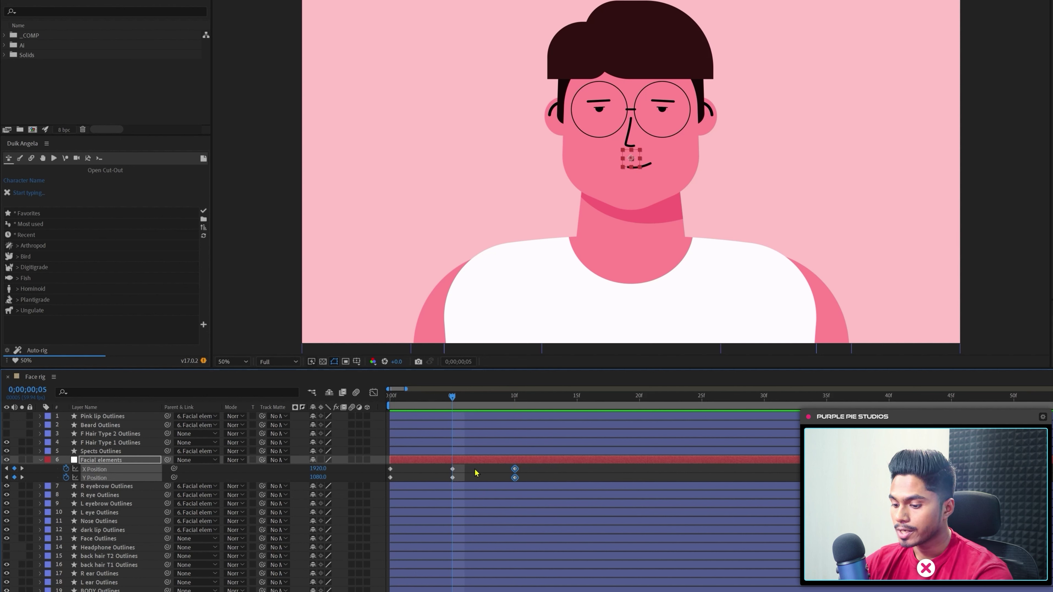
{"action": "key", "text": "Home"}
{"action": "left_click", "coordinate": [423, 463]}
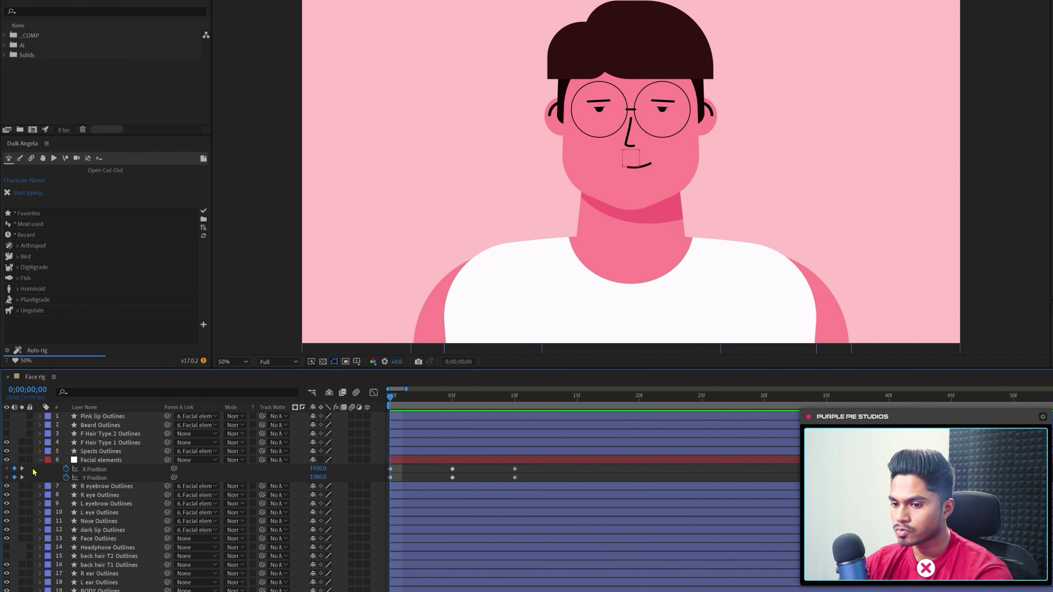
{"action": "left_click", "coordinate": [100, 462]}
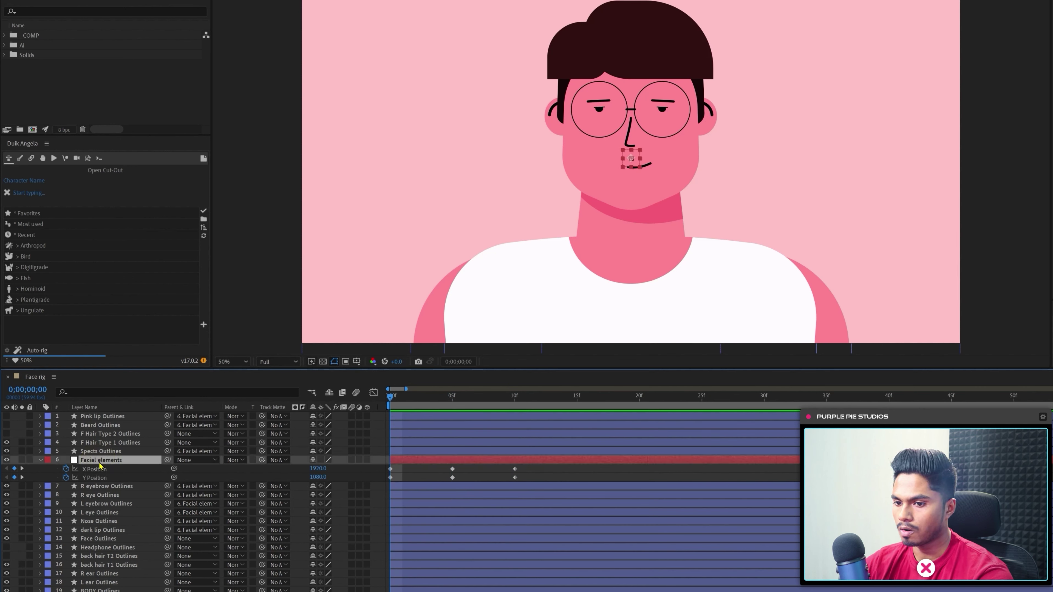
{"action": "key", "text": "shift+Left"}
{"action": "key", "text": "shift+Left"}
{"action": "key", "text": "shift+Left"}
{"action": "key", "text": "shift+Left"}
{"action": "key", "text": "shift+Left"}
{"action": "key", "text": "shift+Left"}
{"action": "key", "text": "shift+Left"}
{"action": "key", "text": "shift+Left"}
{"action": "key", "text": "shift+Left"}
{"action": "key", "text": "shift+Left"}
{"action": "key", "text": "shift+Left"}
{"action": "key", "text": "shift+Left"}
{"action": "key", "text": "shift+Left"}
{"action": "key", "text": "shift+Left"}
{"action": "key", "text": "shift+Left"}
{"action": "key", "text": "shift+Left"}
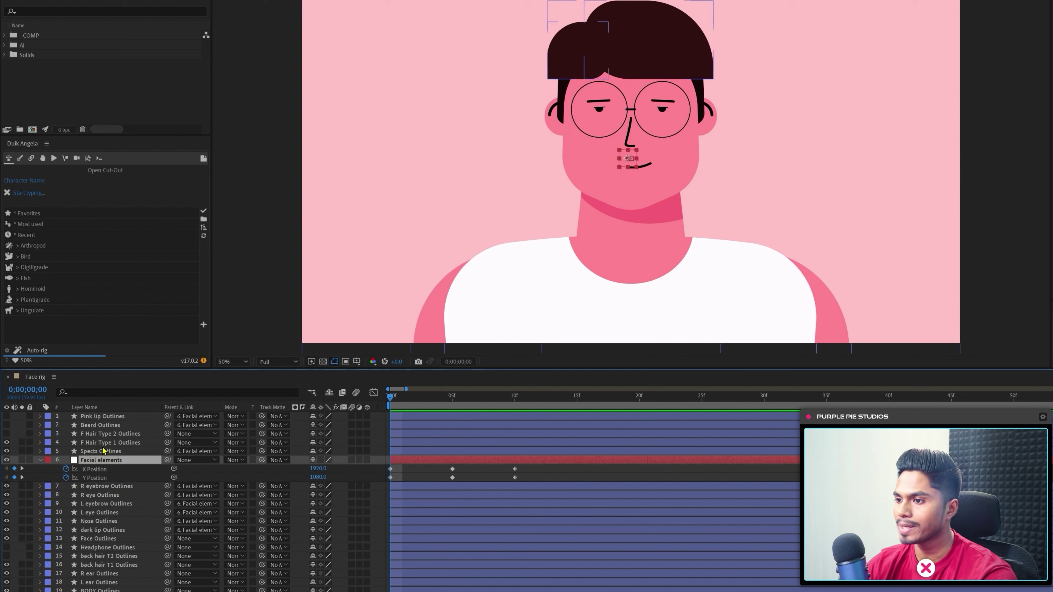
{"action": "key", "text": "shift+Left"}
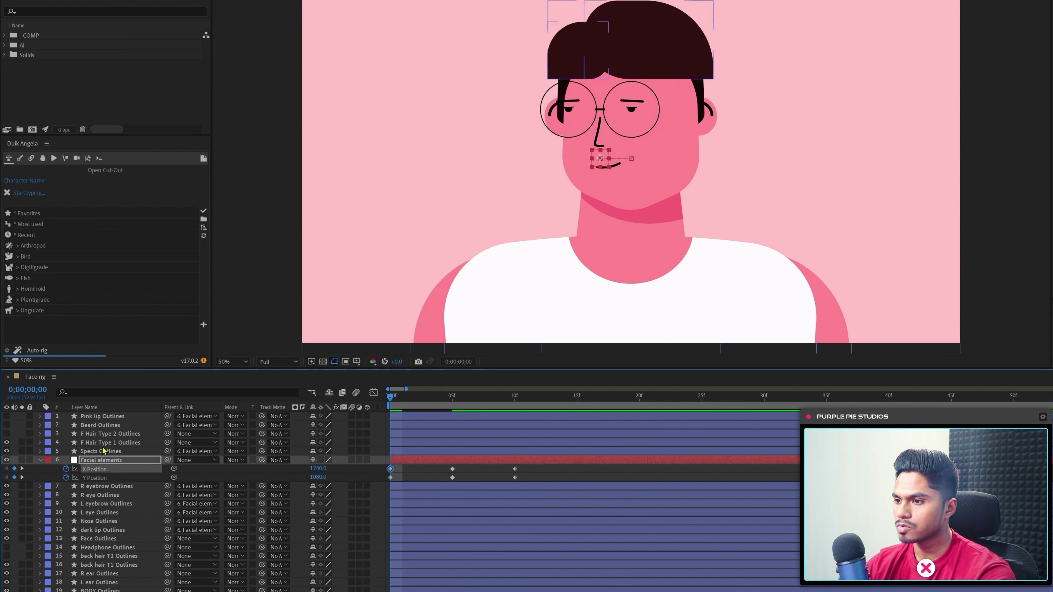
{"action": "key", "text": "shift+Right"}
{"action": "key", "text": "shift+Right"}
{"action": "key", "text": "shift+Right"}
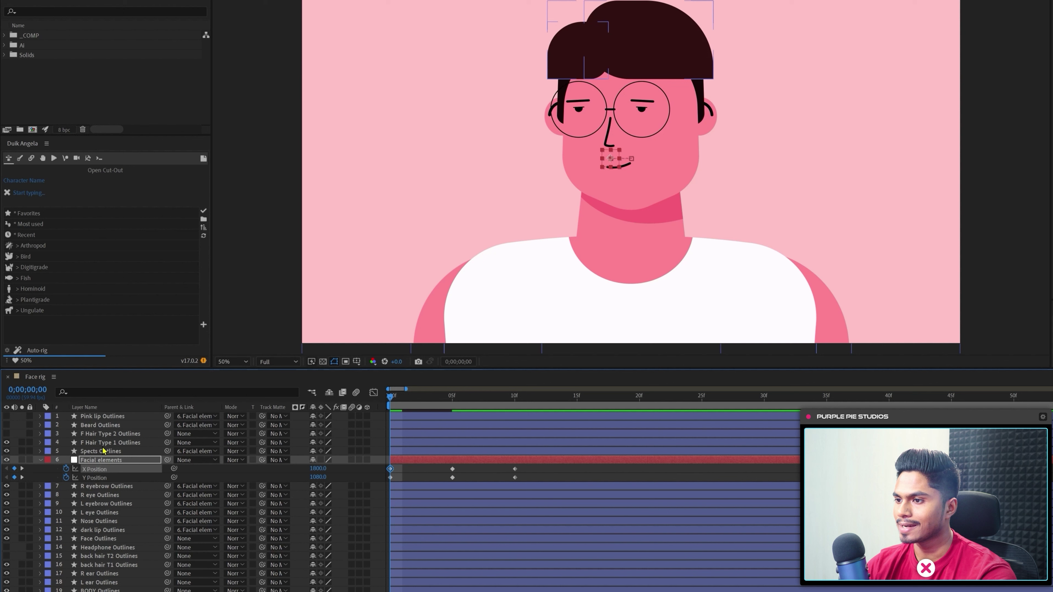
{"action": "key", "text": "Left"}
{"action": "key", "text": "Left"}
{"action": "key", "text": "Left"}
{"action": "key", "text": "Left"}
{"action": "key", "text": "Left"}
{"action": "key", "text": "Left"}
{"action": "key", "text": "Left"}
{"action": "key", "text": "Left"}
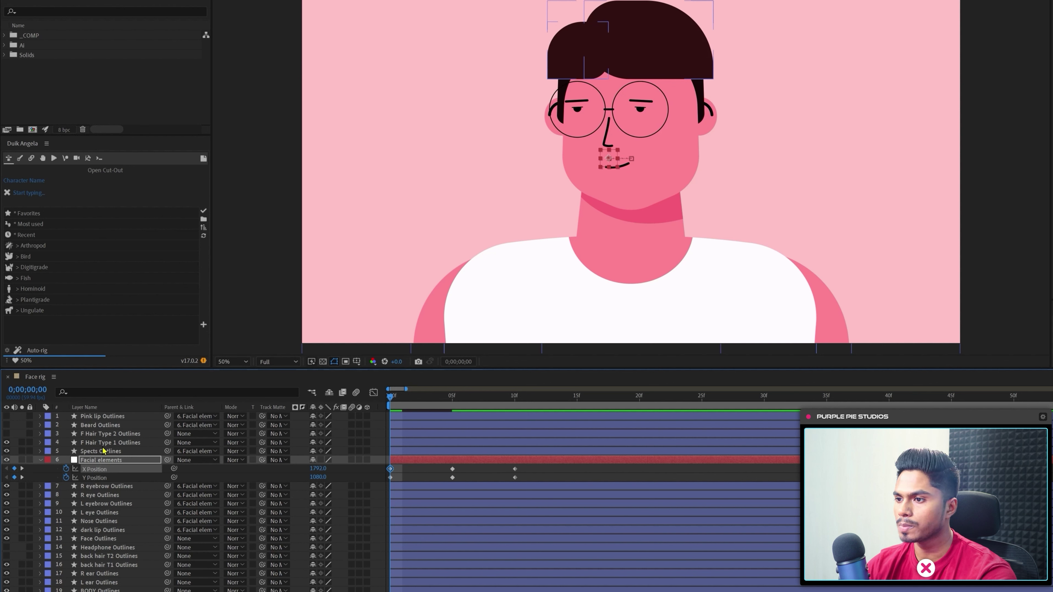
{"action": "key", "text": "Left"}
{"action": "key", "text": "Left"}
{"action": "key", "text": "Left"}
{"action": "key", "text": "Left"}
{"action": "left_click", "coordinate": [485, 480]}
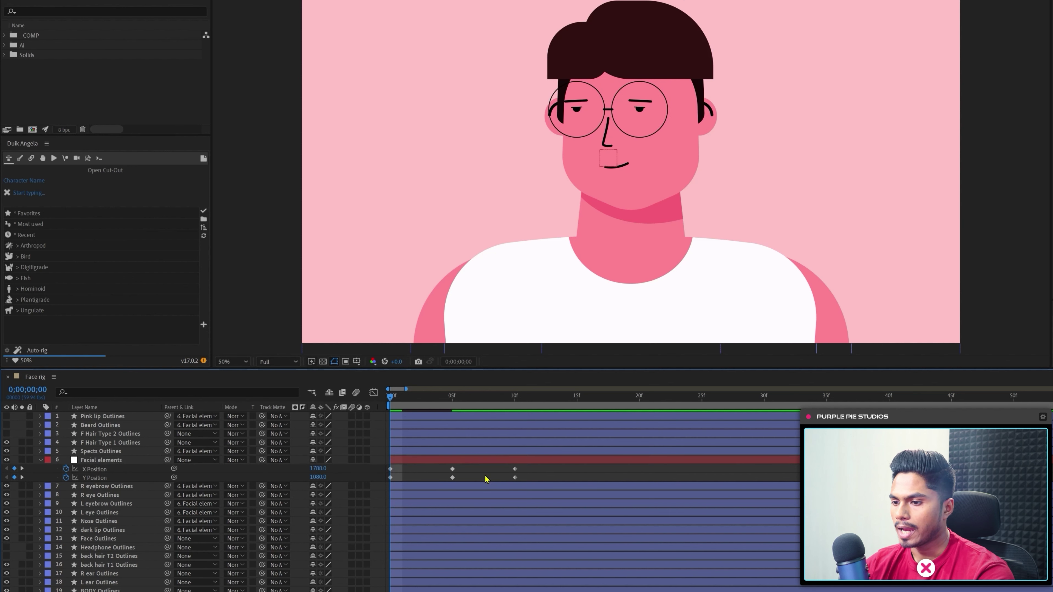
- At frame 10, nudge the Facial elements null right and down to an X Position of 2080 and a Y Position of 1200
{"action": "key", "text": "shift+Page_Down"}
{"action": "left_click", "coordinate": [112, 462]}
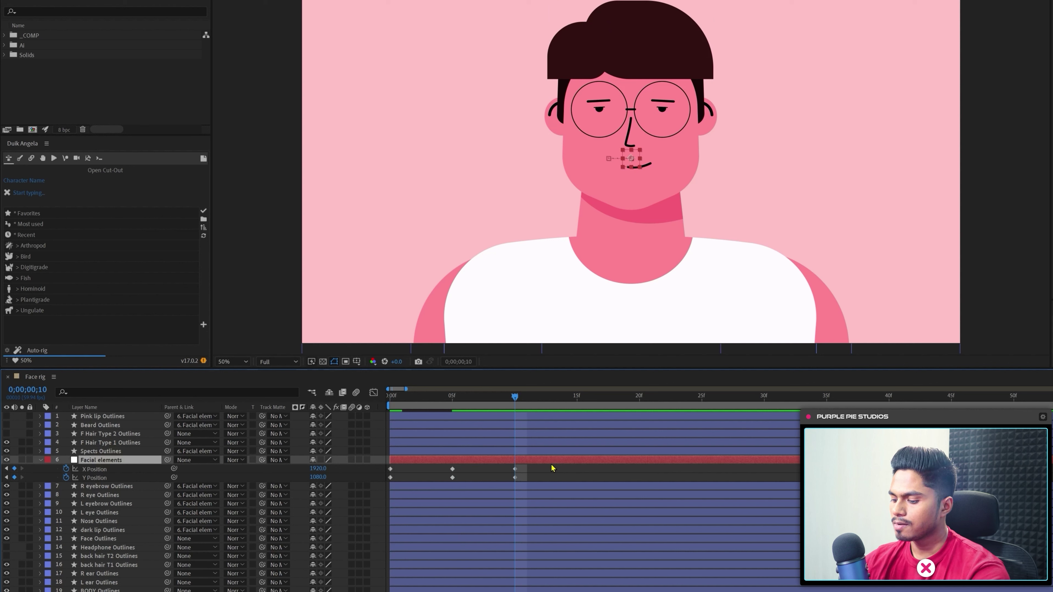
{"action": "key", "text": "shift+Right"}
{"action": "key", "text": "shift+Right"}
{"action": "key", "text": "shift+Right"}
{"action": "key", "text": "shift+Right"}
{"action": "key", "text": "shift+Right"}
{"action": "key", "text": "shift+Right"}
{"action": "key", "text": "shift+Right"}
{"action": "key", "text": "shift+Right"}
{"action": "key", "text": "shift+Right"}
{"action": "key", "text": "shift+Right"}
{"action": "key", "text": "shift+Right"}
{"action": "key", "text": "shift+Right"}
{"action": "key", "text": "shift+Right"}
{"action": "key", "text": "shift+Right"}
{"action": "key", "text": "shift+Right"}
{"action": "key", "text": "shift+Right"}
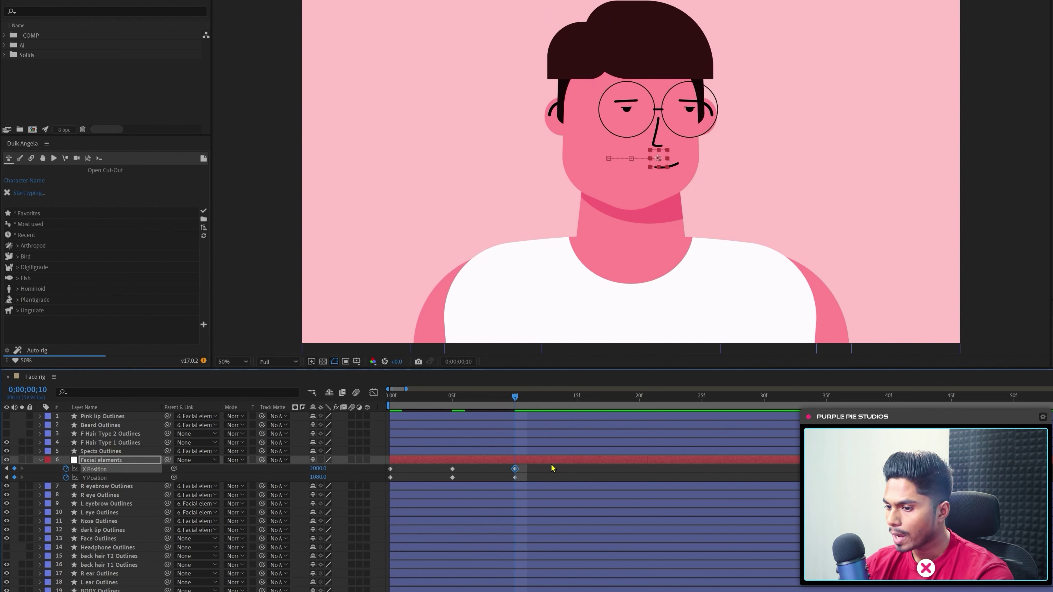
{"action": "key", "text": "shift+Down"}
{"action": "key", "text": "shift+Down"}
{"action": "key", "text": "shift+Down"}
{"action": "key", "text": "shift+Down"}
{"action": "key", "text": "shift+Down"}
{"action": "key", "text": "shift+Down"}
{"action": "key", "text": "shift+Down"}
{"action": "key", "text": "shift+Down"}
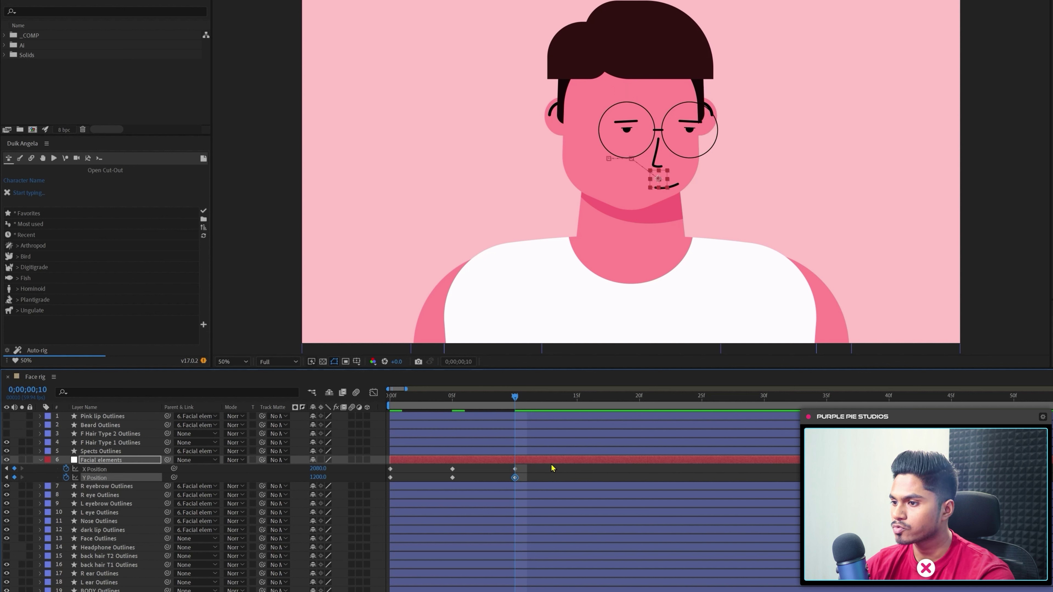
- Return to frame 0 and nudge the Facial elements null up to a Y Position of 1020
{"action": "key", "text": "j"}
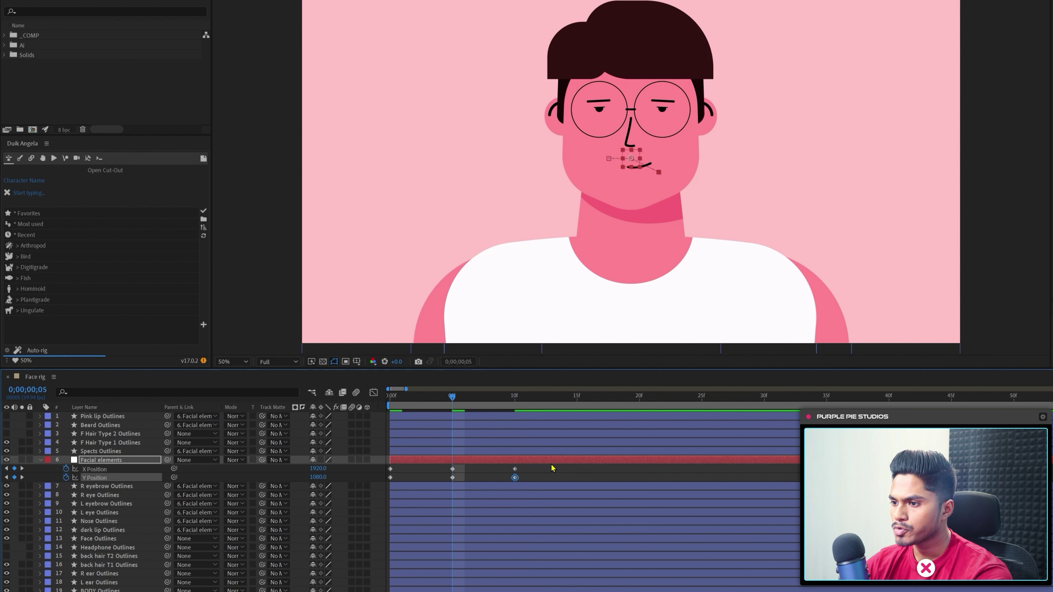
{"action": "key", "text": "j"}
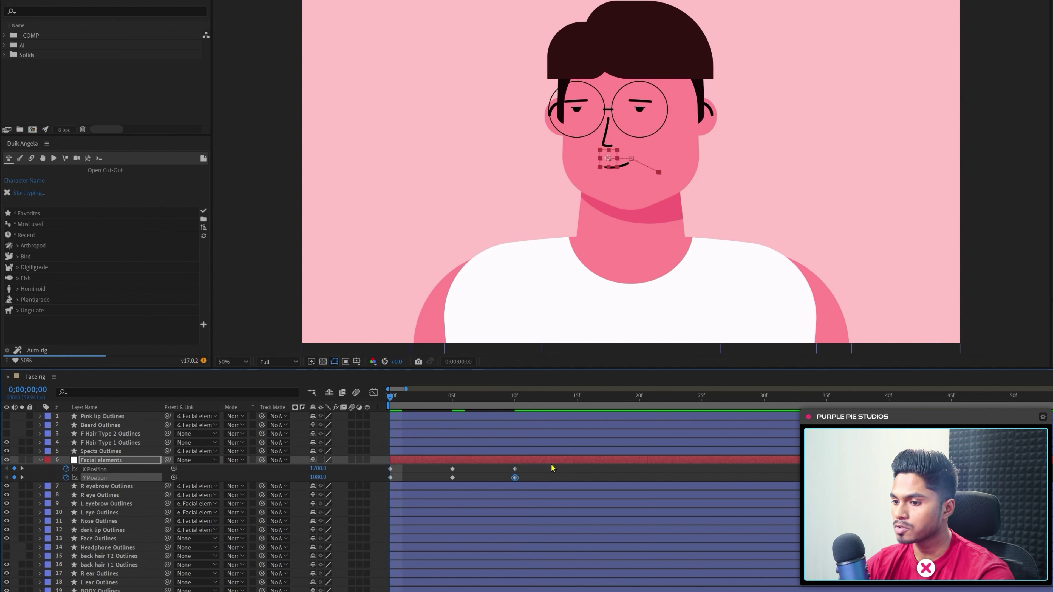
{"action": "key", "text": "shift+Up"}
{"action": "key", "text": "shift+Up"}
{"action": "key", "text": "shift+Up"}
{"action": "key", "text": "shift+Up"}
{"action": "key", "text": "shift+Up"}
{"action": "key", "text": "shift+Up"}
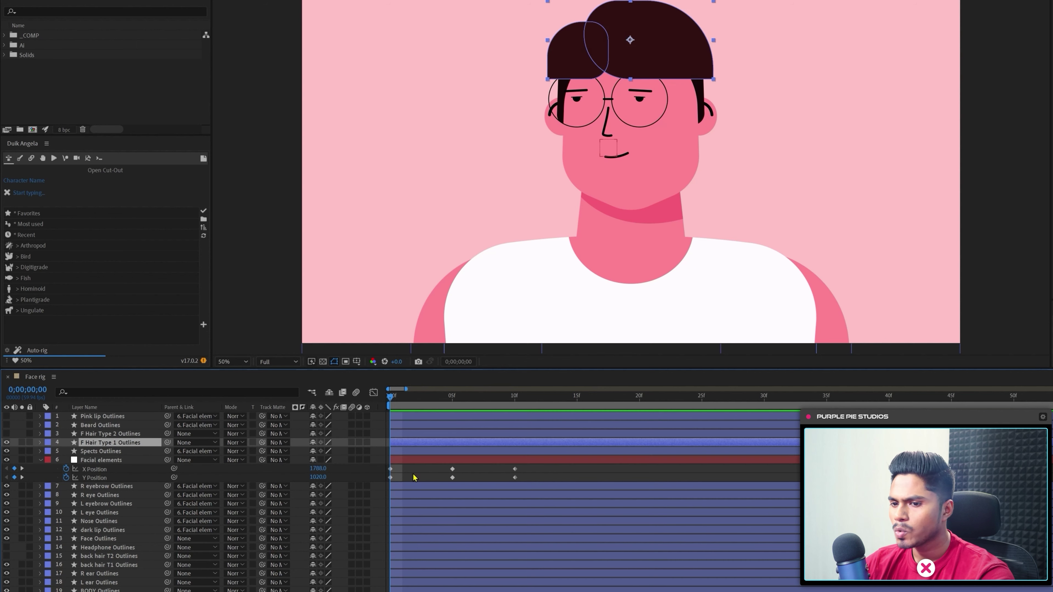
- Hide the F Hair Type 1 Outlines layer
{"action": "mouse_move", "coordinate": [632, 32]}
{"action": "left_mouse_down"}
{"action": "mouse_move", "coordinate": [663, 39]}
{"action": "mouse_move", "coordinate": [648, 28]}
{"action": "left_mouse_up"}
{"action": "key", "text": "ctrl+z"}
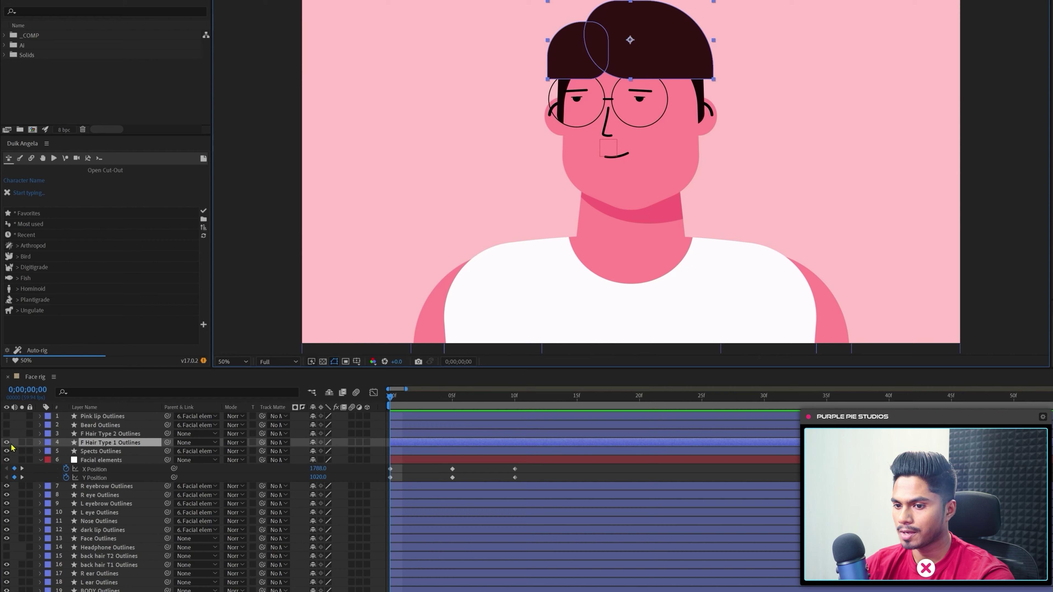
{"action": "left_click", "coordinate": [8, 443]}
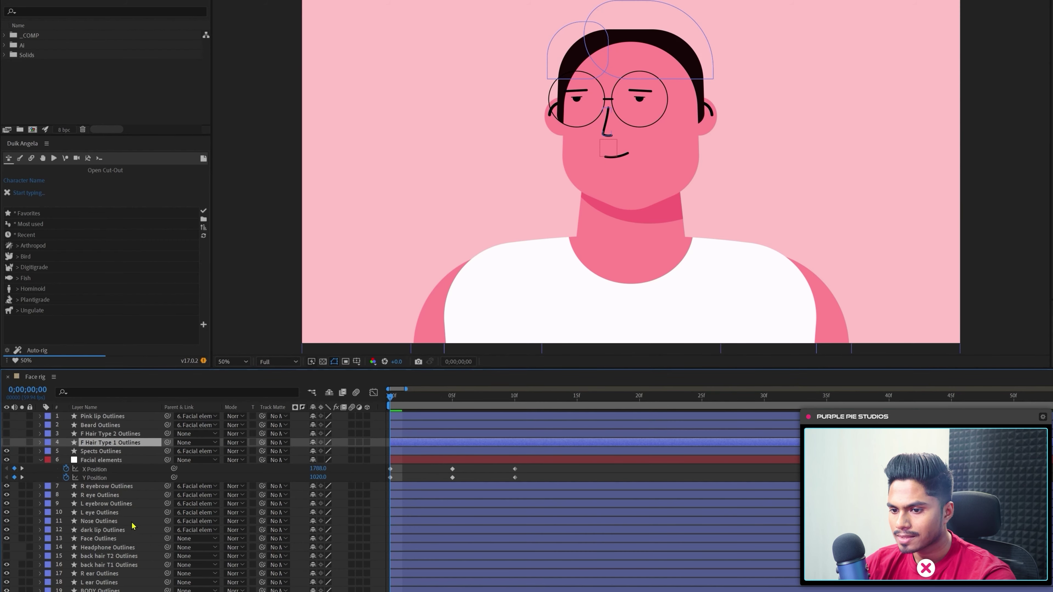
- Start keyframing the Path of the Face Outlines layer's Group 1 at frame 0
{"action": "left_click", "coordinate": [98, 538]}
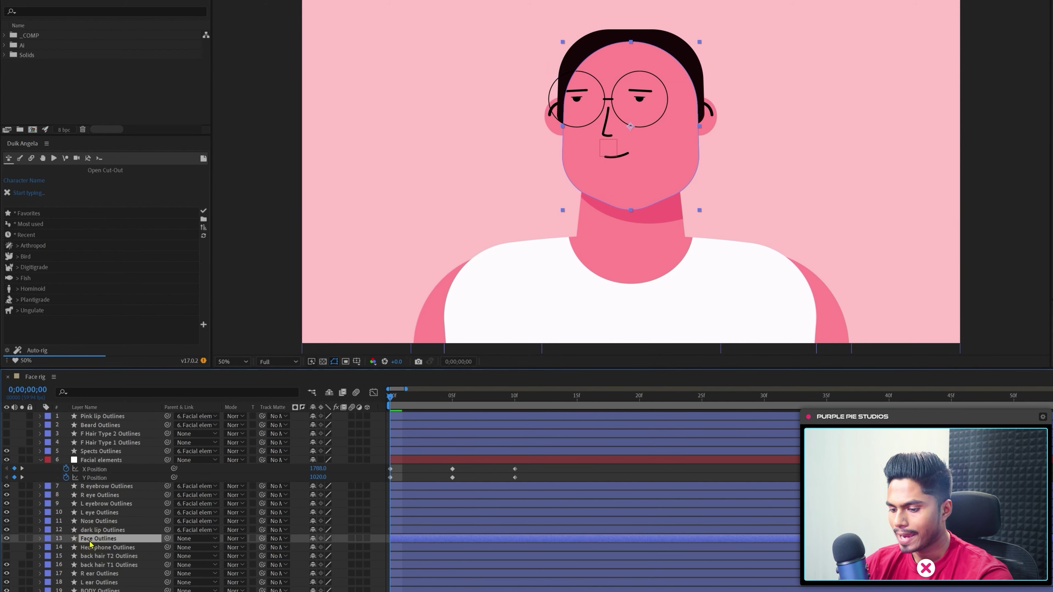
{"action": "left_click", "coordinate": [39, 502]}
{"action": "left_click", "coordinate": [48, 511]}
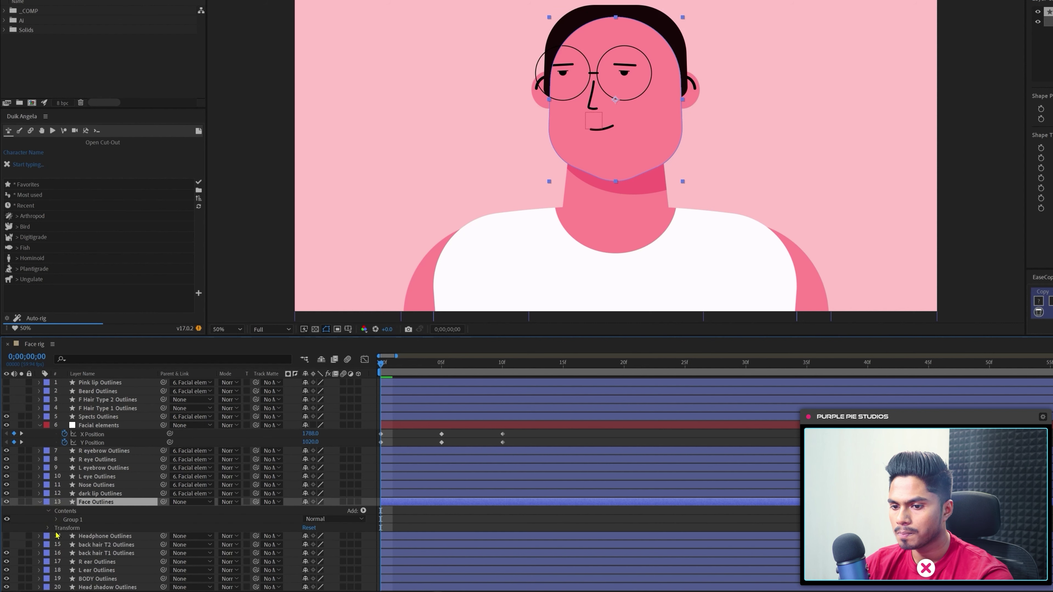
{"action": "left_click", "coordinate": [57, 519]}
{"action": "left_click", "coordinate": [73, 528]}
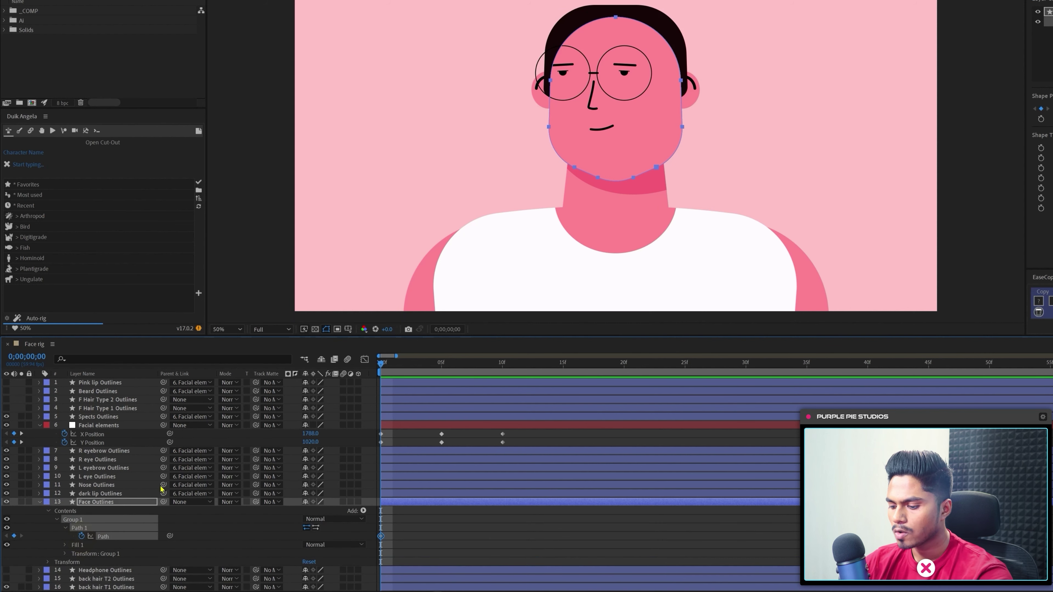
- Separate the Face Outlines layer's Position into X and Y dimensions
{"action": "key", "text": "p"}
{"action": "right_click", "coordinate": [82, 511]}
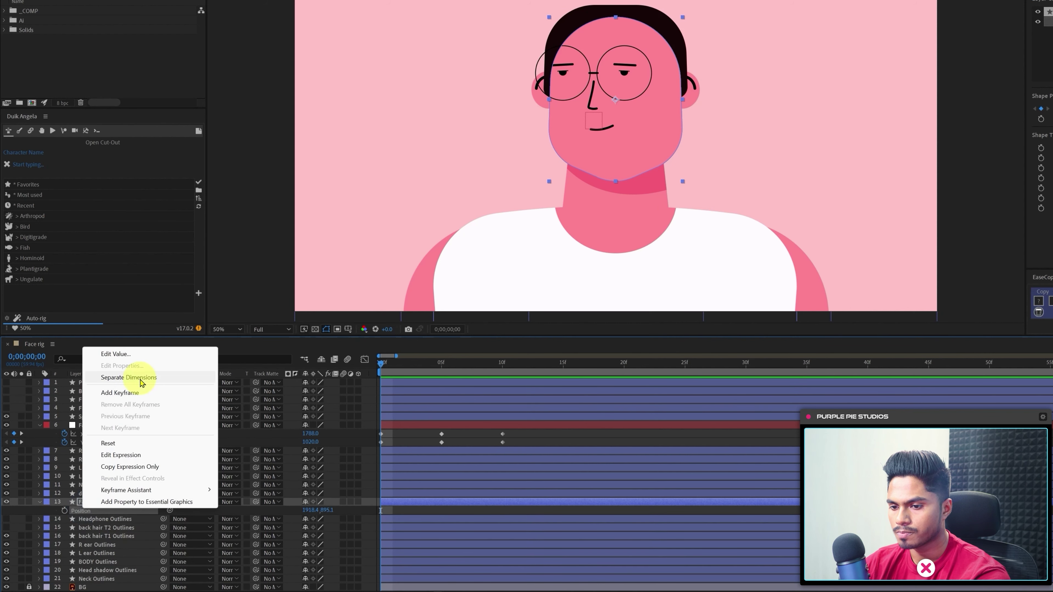
{"action": "left_click", "coordinate": [125, 379]}
{"action": "left_click", "coordinate": [54, 517]}
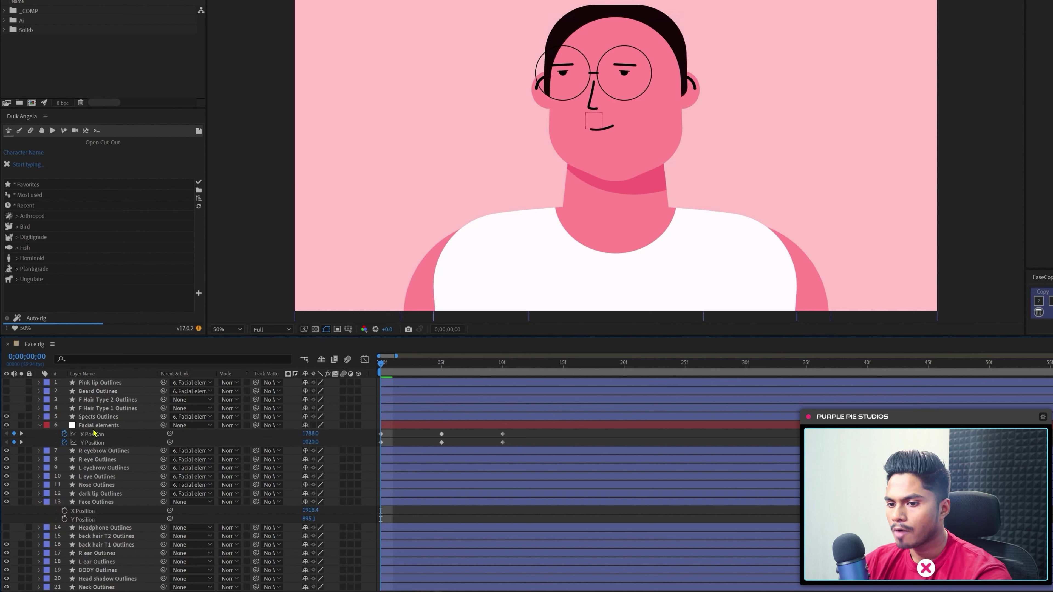
- Parent the Facial elements null to the Face Outlines layer
{"action": "left_click", "coordinate": [83, 426]}
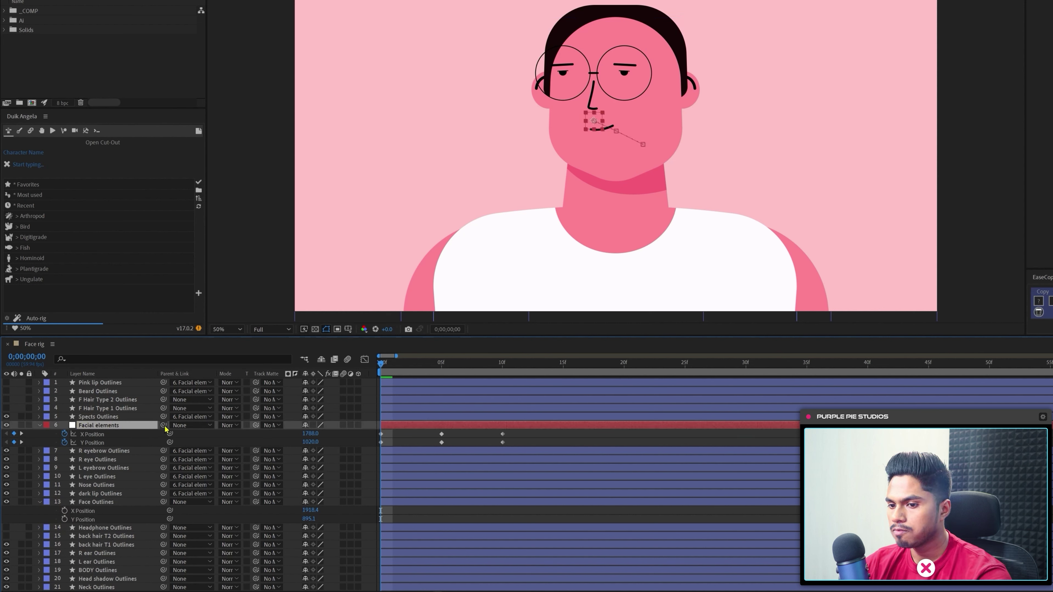
{"action": "left_click_drag", "start_coordinate": [164, 426], "coordinate": [110, 501]}
- Start keyframing the Face Outlines layer's X and Y Position at frame 0 and display only its keyframed properties
{"action": "left_click", "coordinate": [110, 501]}
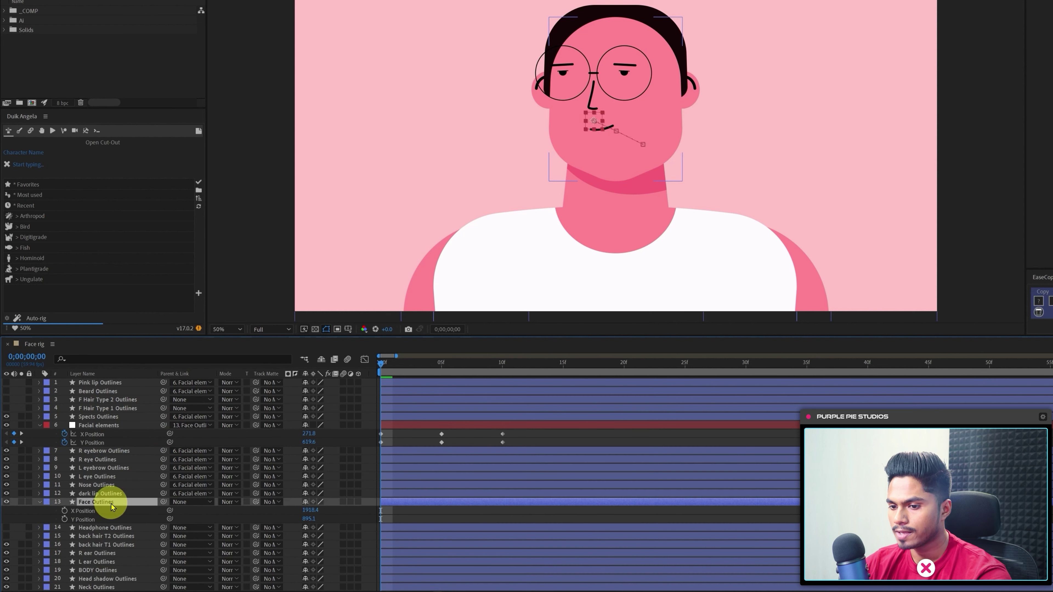
{"action": "left_click", "coordinate": [64, 511]}
{"action": "left_click", "coordinate": [64, 520]}
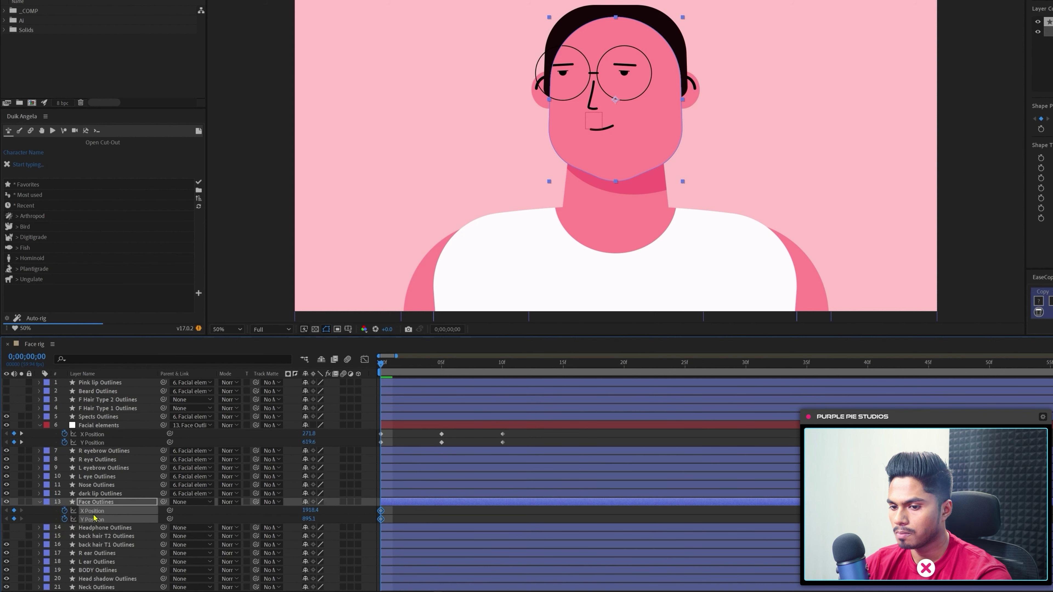
{"action": "left_click", "coordinate": [39, 503]}
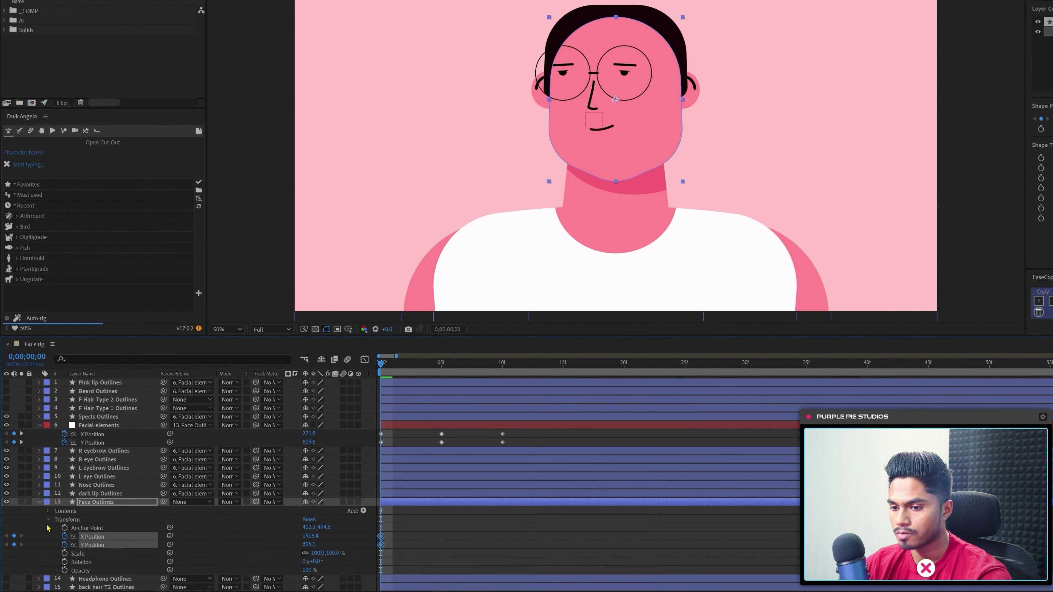
{"action": "left_click", "coordinate": [47, 511]}
{"action": "left_click", "coordinate": [57, 520]}
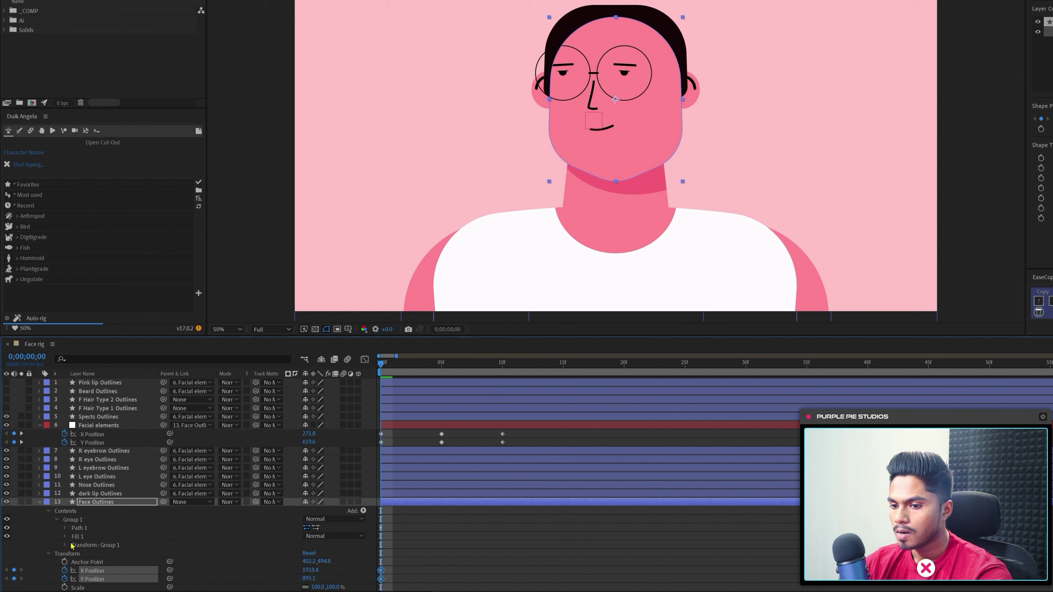
{"action": "left_click", "coordinate": [65, 528]}
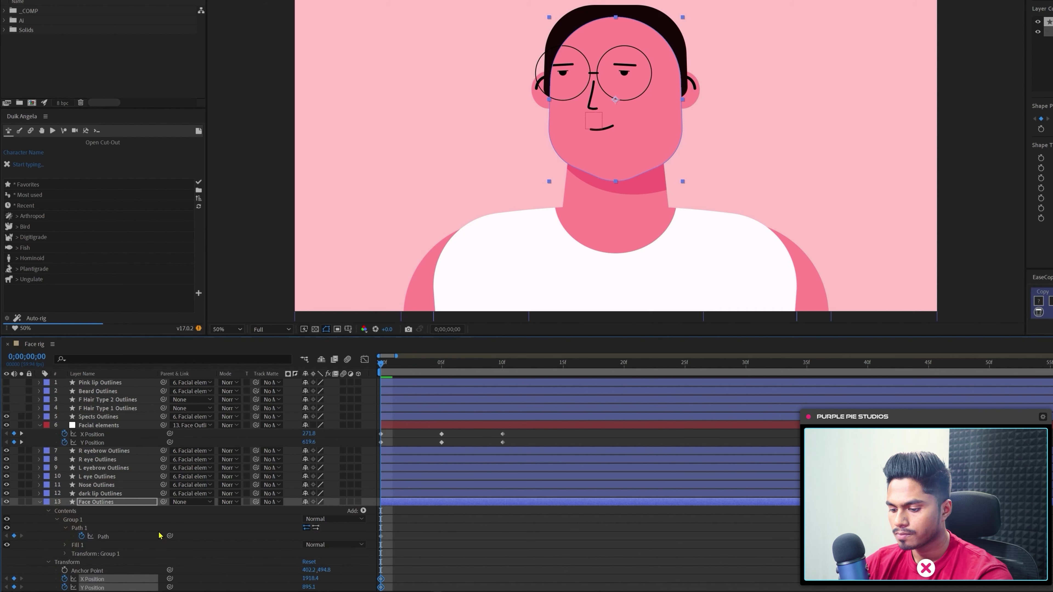
{"action": "key", "text": "u"}
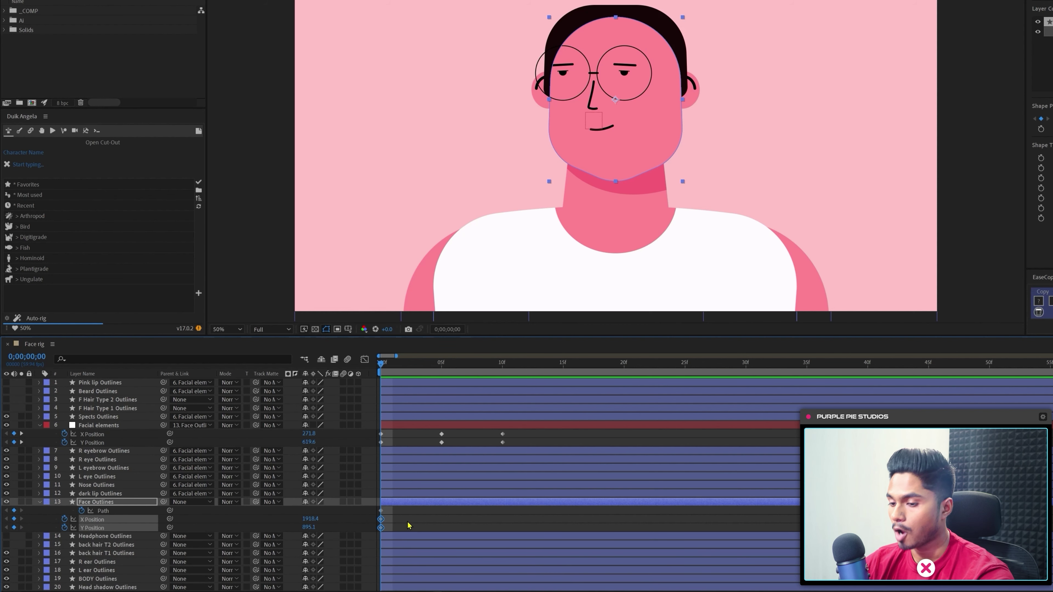
- Add Path, X Position and Y Position keyframes to the Face Outlines layer at frames 5 and 10
{"action": "key", "text": "k"}
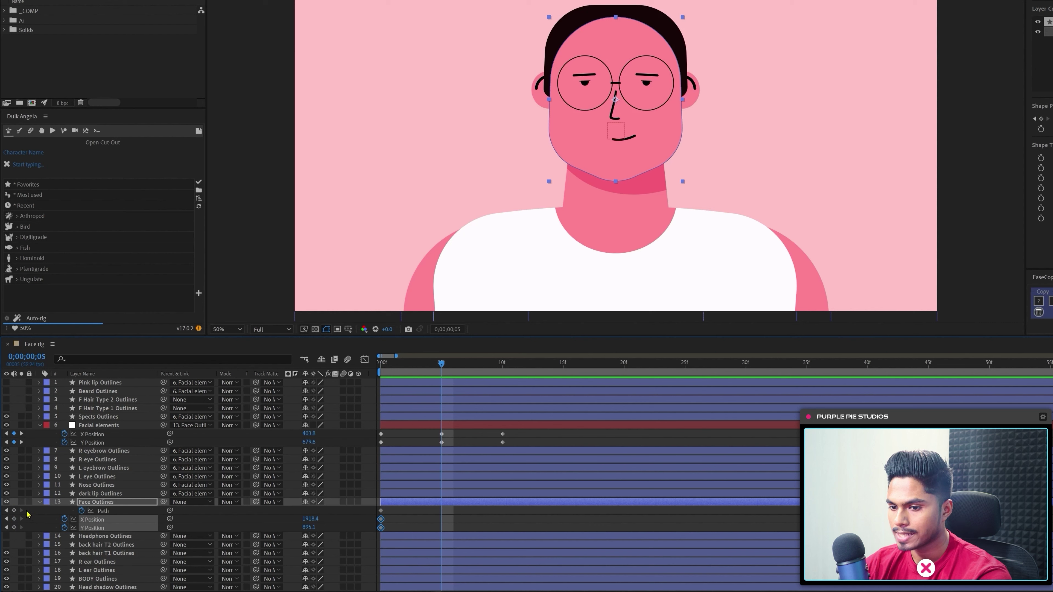
{"action": "left_click", "coordinate": [13, 519]}
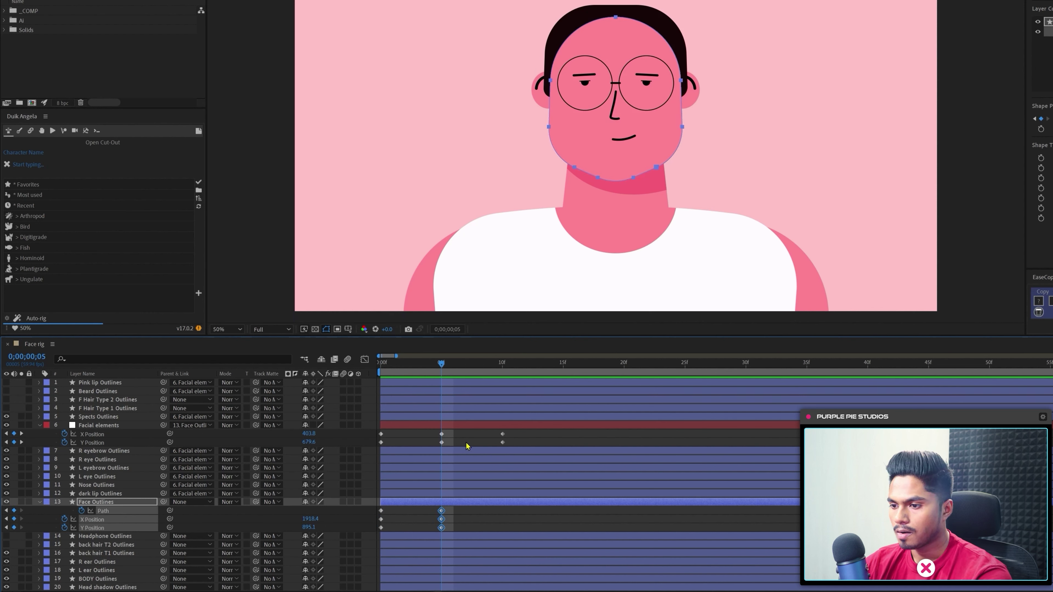
{"action": "key", "text": "k"}
{"action": "left_click", "coordinate": [14, 511]}
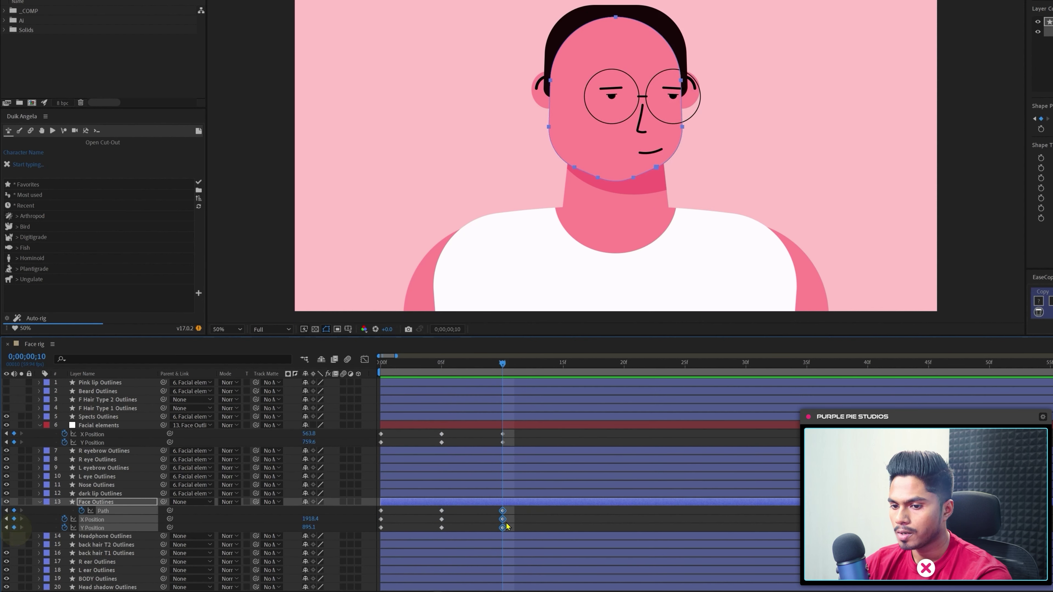
- At frame 0, nudge the Face Outlines layer left to an X Position of 1880.4
{"action": "key", "text": "j"}
{"action": "key", "text": "j"}
{"action": "left_click", "coordinate": [106, 503]}
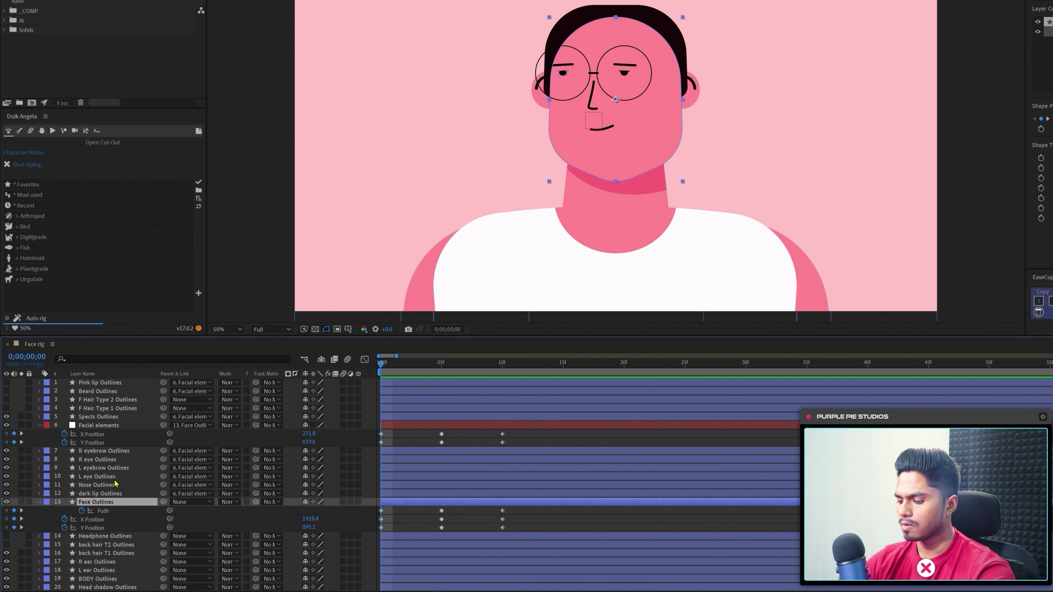
{"action": "key", "text": "Left"}
{"action": "key", "text": "Left"}
{"action": "key", "text": "Left"}
{"action": "key", "text": "Left"}
{"action": "key", "text": "Left"}
{"action": "key", "text": "Left"}
{"action": "key", "text": "Left"}
{"action": "key", "text": "Left"}
{"action": "key", "text": "Left"}
{"action": "key", "text": "Left"}
{"action": "key", "text": "Left"}
{"action": "key", "text": "Left"}
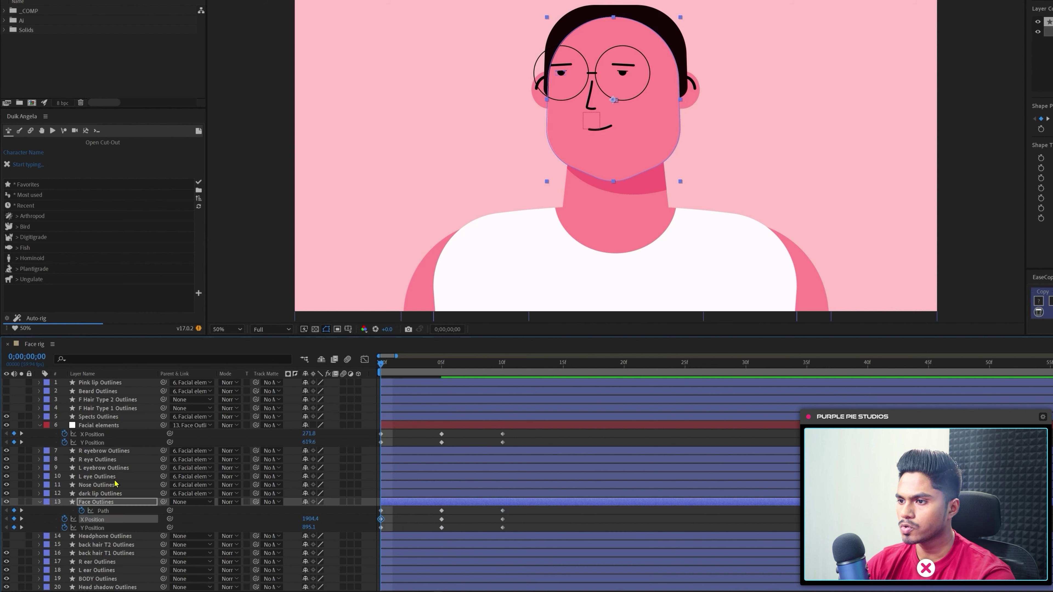
{"action": "key", "text": "Left"}
{"action": "key", "text": "Left"}
{"action": "key", "text": "Left"}
{"action": "key", "text": "Left"}
{"action": "key", "text": "Left"}
{"action": "key", "text": "Left"}
{"action": "key", "text": "Left"}
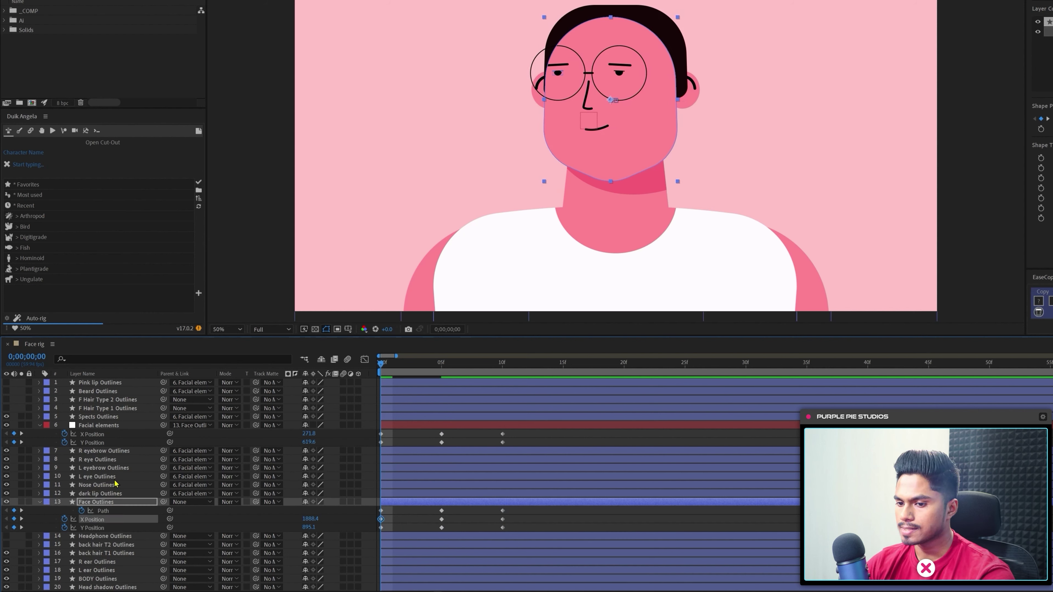
- At frame 10, nudge the Face Outlines layer right to an X Position of 1950.4 and slightly down
{"action": "key", "text": "k"}
{"action": "key", "text": "k"}
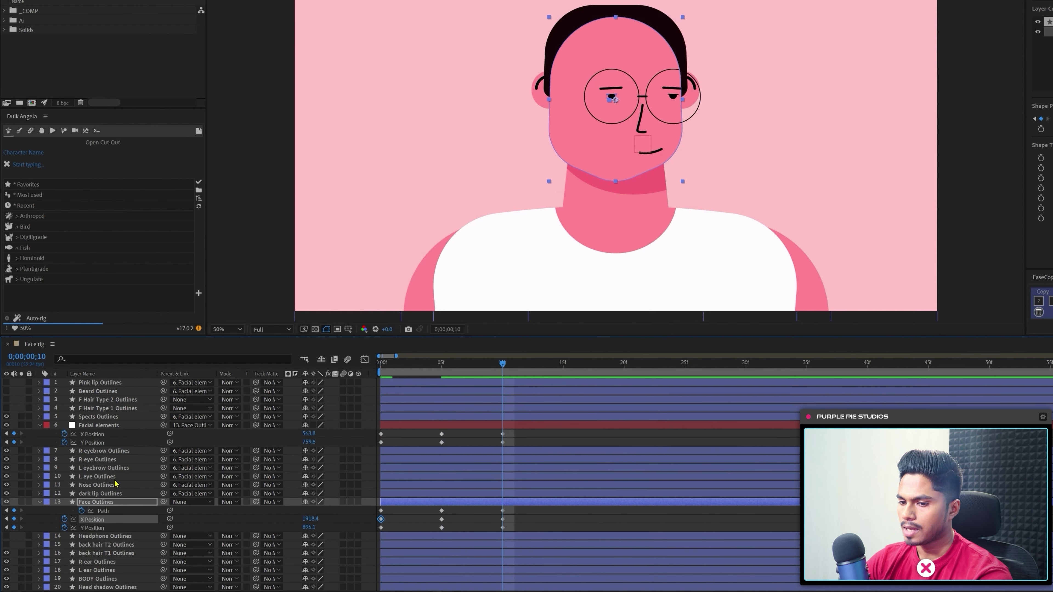
{"action": "key", "text": "Right"}
{"action": "key", "text": "Right"}
{"action": "key", "text": "Right"}
{"action": "key", "text": "Right"}
{"action": "key", "text": "Right"}
{"action": "key", "text": "Right"}
{"action": "key", "text": "Right"}
{"action": "key", "text": "Right"}
{"action": "key", "text": "Right"}
{"action": "key", "text": "Right"}
{"action": "key", "text": "Right"}
{"action": "key", "text": "Right"}
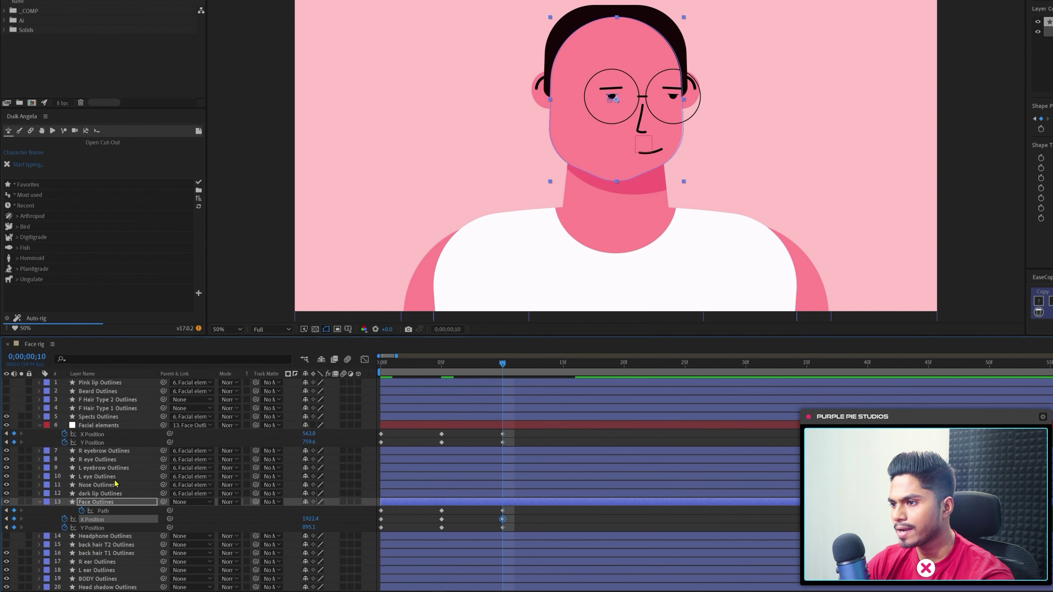
{"action": "key", "text": "Right"}
{"action": "key", "text": "Right"}
{"action": "key", "text": "Right"}
{"action": "key", "text": "Right"}
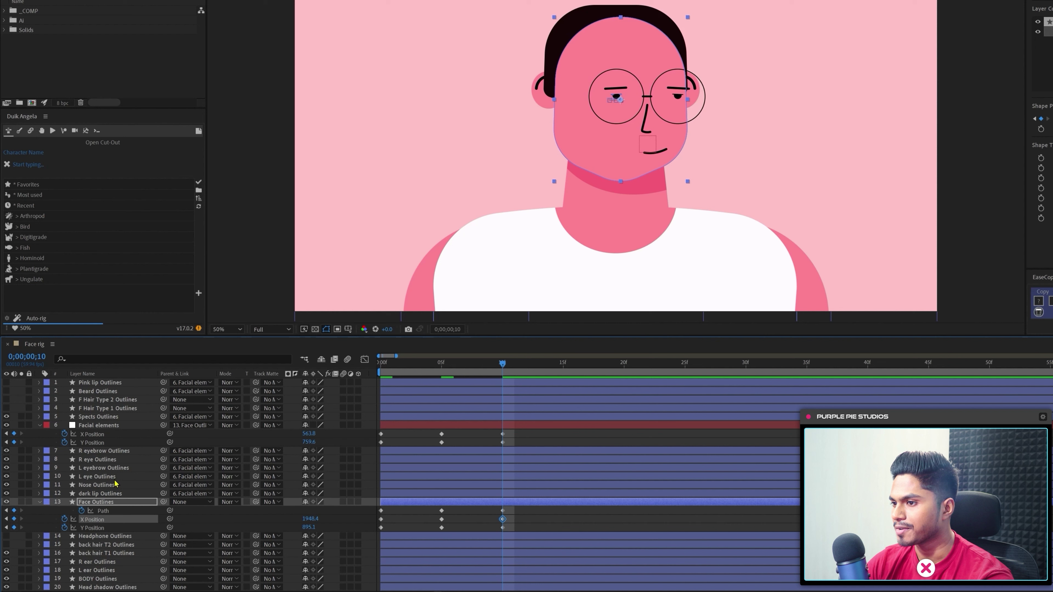
{"action": "key", "text": "Down"}
{"action": "key", "text": "Down"}
{"action": "key", "text": "Down"}
{"action": "key", "text": "Down"}
{"action": "key", "text": "Down"}
{"action": "key", "text": "Down"}
{"action": "key", "text": "Down"}
{"action": "key", "text": "Down"}
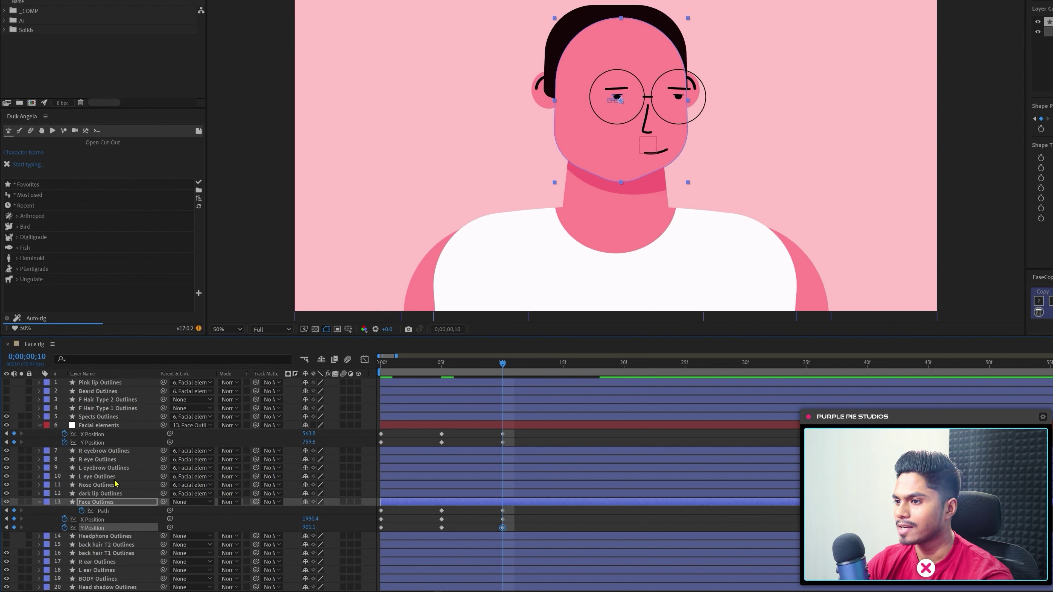
- At frame 0, nudge the Face Outlines layer up to a Y Position of 877.1
{"action": "key", "text": "Home"}
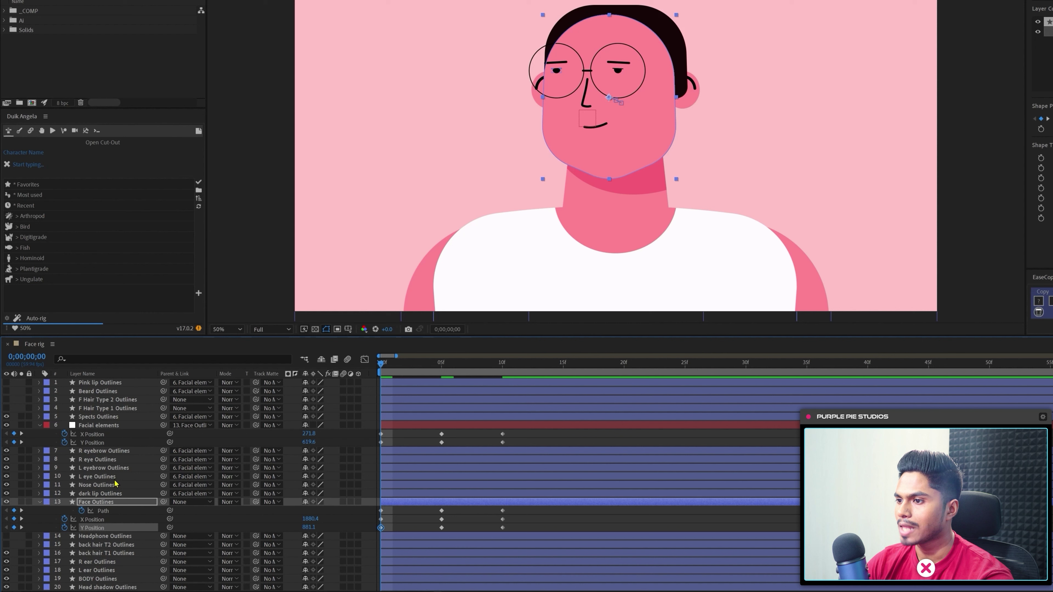
{"action": "key", "text": "Up"}
{"action": "key", "text": "Up"}
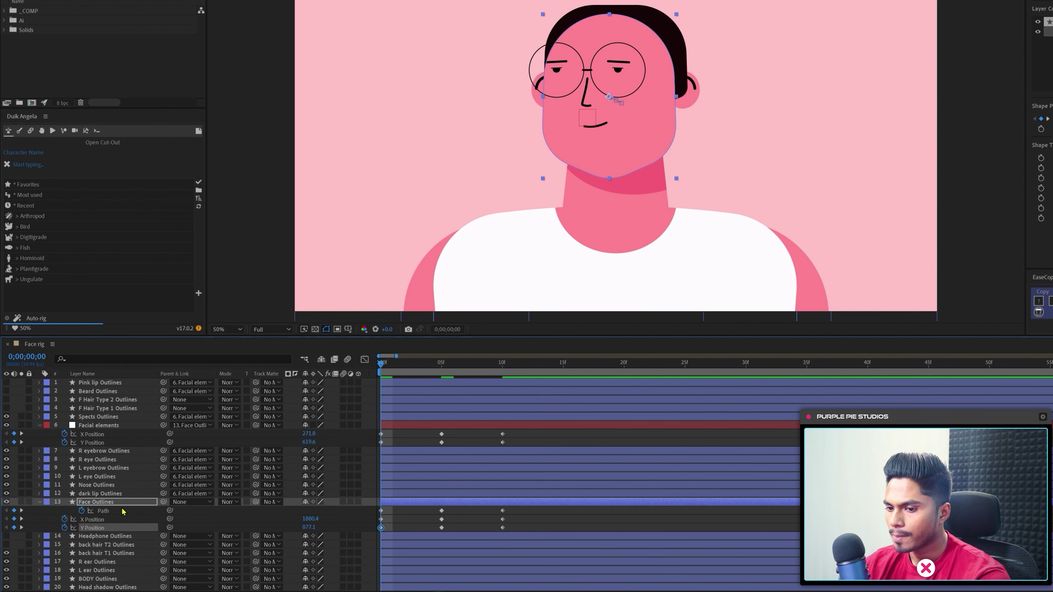
- At frame 0, shift the jaw and chin points of the Face Outlines path to the left
{"action": "left_click", "coordinate": [154, 511]}
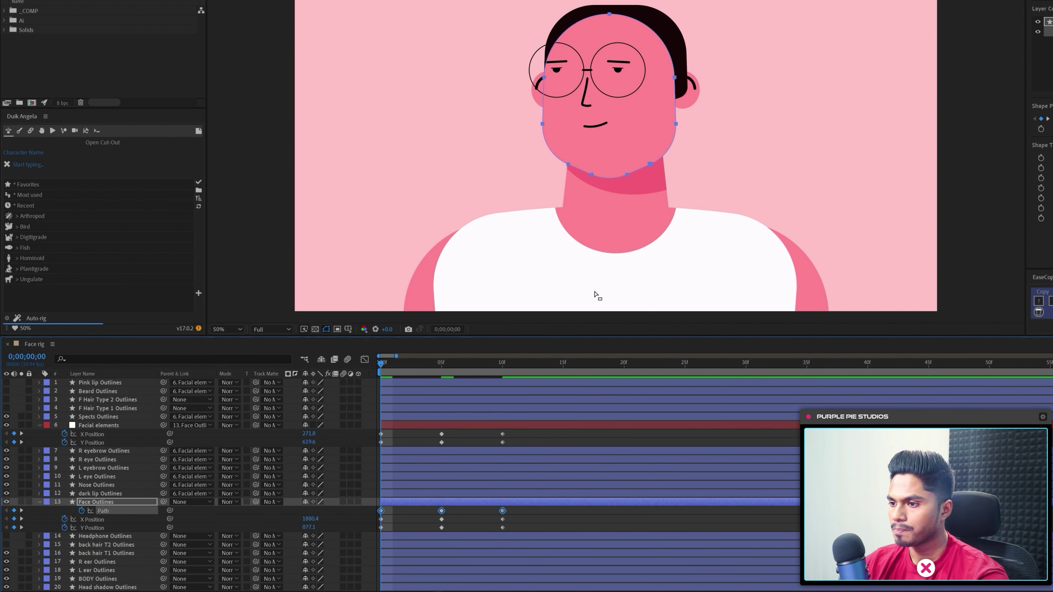
{"action": "scroll", "coordinate": [706, 147], "scroll_direction": "up", "scroll_amount": 1}
{"action": "left_click_drag", "start_coordinate": [678, 170], "coordinate": [671, 224]}
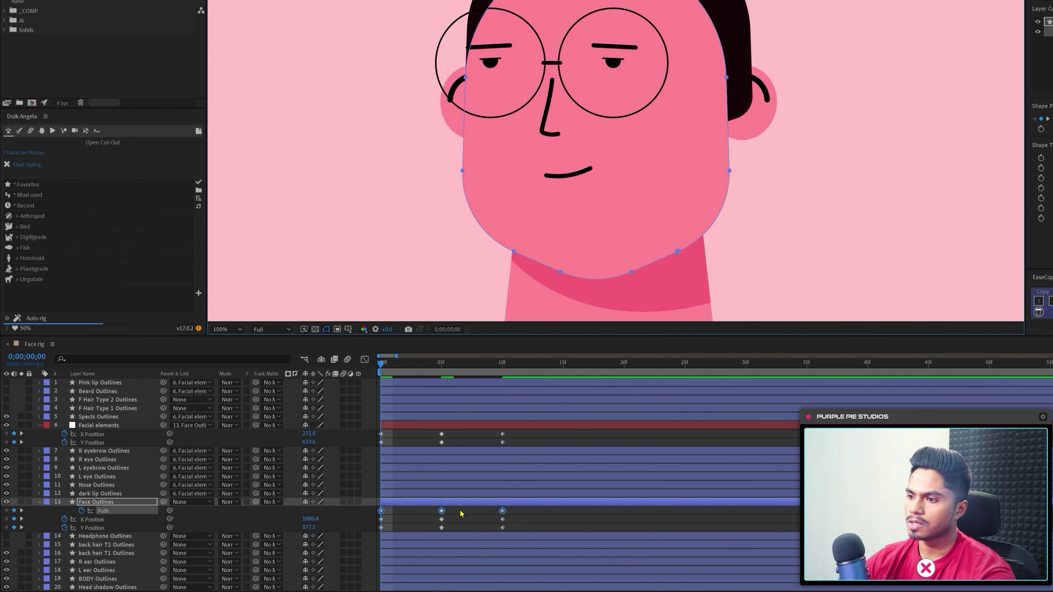
{"action": "left_click_drag", "start_coordinate": [751, 212], "coordinate": [450, 294]}
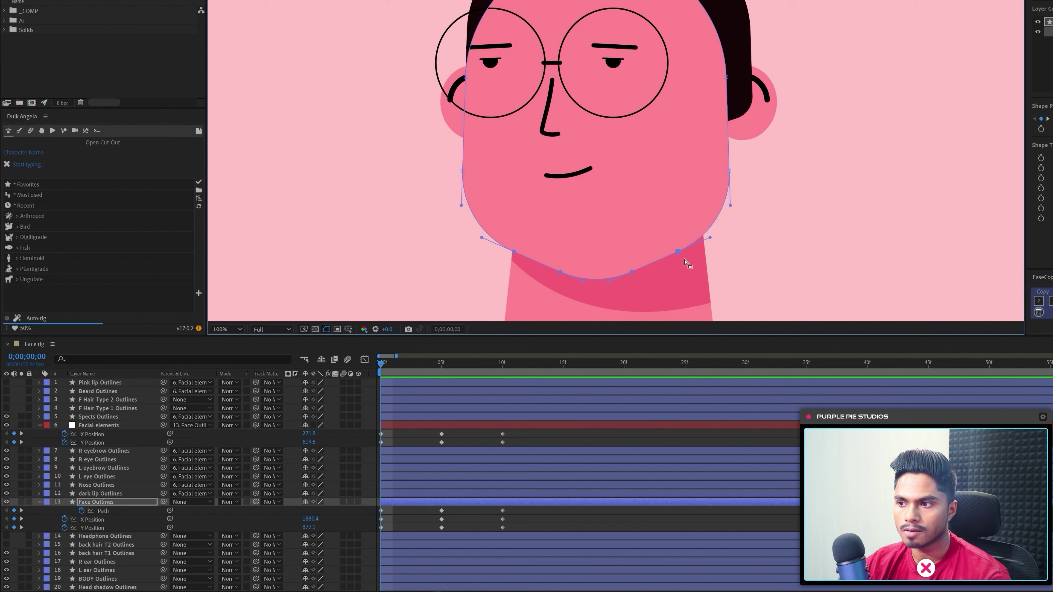
{"action": "left_click_drag", "start_coordinate": [678, 251], "coordinate": [646, 251]}
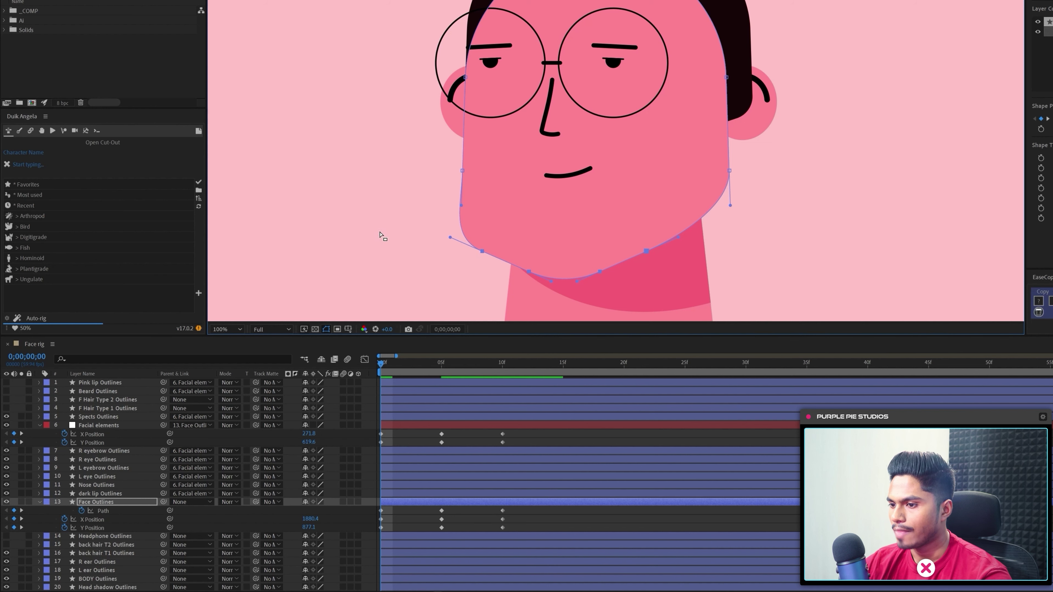
- At frame 0, pull in the left jaw corner and reshape the chin curve of the face path
{"action": "left_click_drag", "start_coordinate": [380, 235], "coordinate": [490, 234]}
{"action": "left_click", "coordinate": [495, 252], "text": "ctrl+alt"}
{"action": "left_click_drag", "start_coordinate": [491, 234], "coordinate": [483, 234]}
{"action": "left_click_drag", "start_coordinate": [541, 255], "coordinate": [492, 285]}
{"action": "left_click_drag", "start_coordinate": [593, 272], "coordinate": [591, 275]}
{"action": "left_click", "coordinate": [741, 100]}
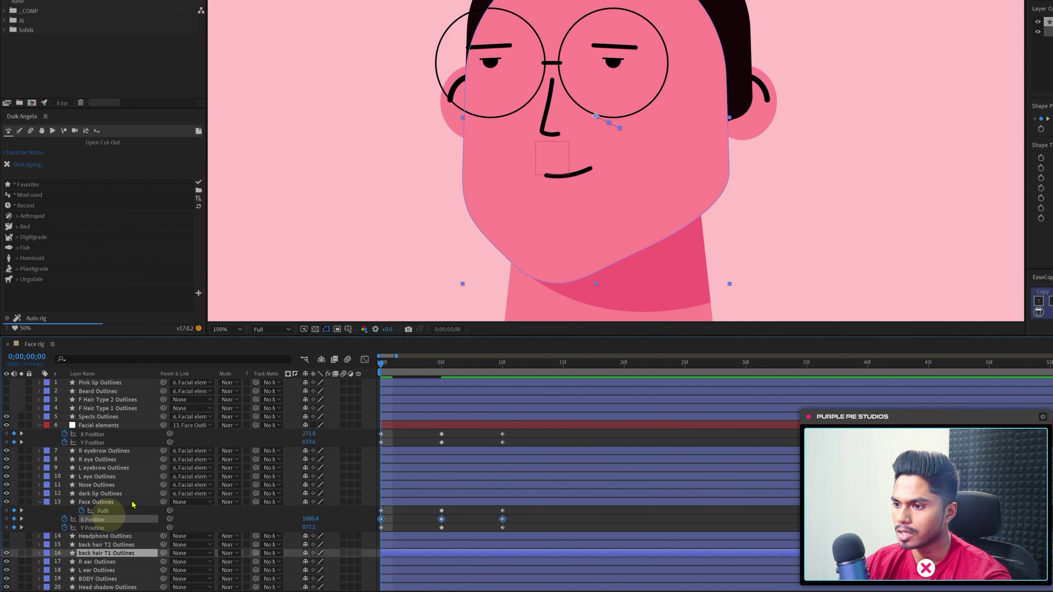
- At frame 0, adjust the right jaw curve and nudge the lower jaw points of the face path left
{"action": "left_click", "coordinate": [134, 503]}
{"action": "left_click", "coordinate": [729, 170]}
{"action": "left_click_drag", "start_coordinate": [729, 202], "coordinate": [728, 194]}
{"action": "left_click_drag", "start_coordinate": [639, 251], "coordinate": [631, 251]}
{"action": "left_click_drag", "start_coordinate": [678, 280], "coordinate": [474, 234]}
{"action": "key", "text": "shift+Left"}
{"action": "key", "text": "shift+Left"}
- At frame 0, fine-tune the left jaw, chin and lower right jaw curves of the face path
{"action": "left_click_drag", "start_coordinate": [462, 201], "coordinate": [463, 193]}
{"action": "left_click_drag", "start_coordinate": [489, 252], "coordinate": [485, 249]}
{"action": "left_click", "coordinate": [627, 252]}
{"action": "left_click_drag", "start_coordinate": [612, 259], "coordinate": [607, 263]}
{"action": "left_click_drag", "start_coordinate": [728, 194], "coordinate": [726, 216]}
{"action": "left_click_drag", "start_coordinate": [579, 275], "coordinate": [578, 280]}
{"action": "left_click_drag", "start_coordinate": [627, 251], "coordinate": [630, 254]}
{"action": "left_click", "coordinate": [766, 224]}
{"action": "scroll", "coordinate": [766, 224], "scroll_direction": "down", "scroll_amount": 1}
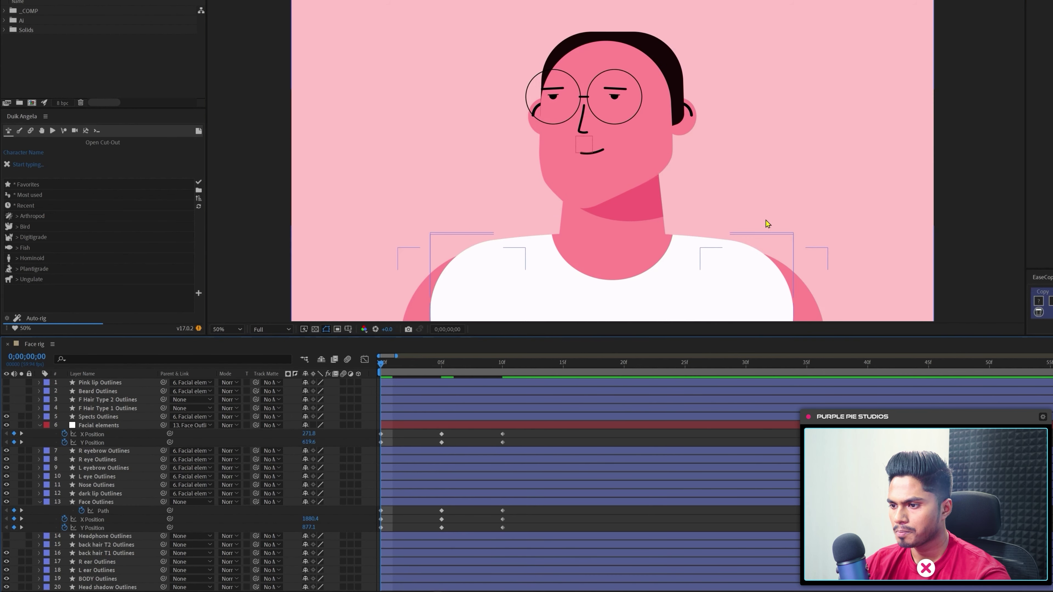
- At frame 10, move the jaw and chin points of the Face Outlines path toward the right
{"action": "left_click", "coordinate": [437, 526]}
{"action": "left_click", "coordinate": [407, 502]}
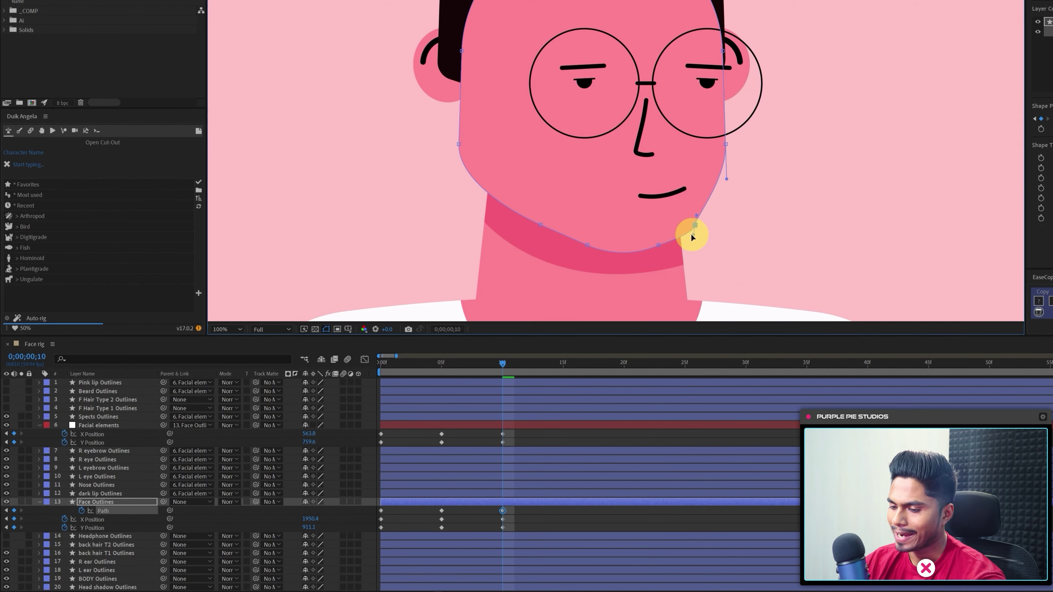
{"action": "left_click", "coordinate": [695, 224]}
{"action": "left_click_drag", "start_coordinate": [691, 235], "coordinate": [703, 220]}
{"action": "left_click_drag", "start_coordinate": [680, 270], "coordinate": [531, 214]}
{"action": "left_click_drag", "start_coordinate": [587, 245], "coordinate": [595, 243]}
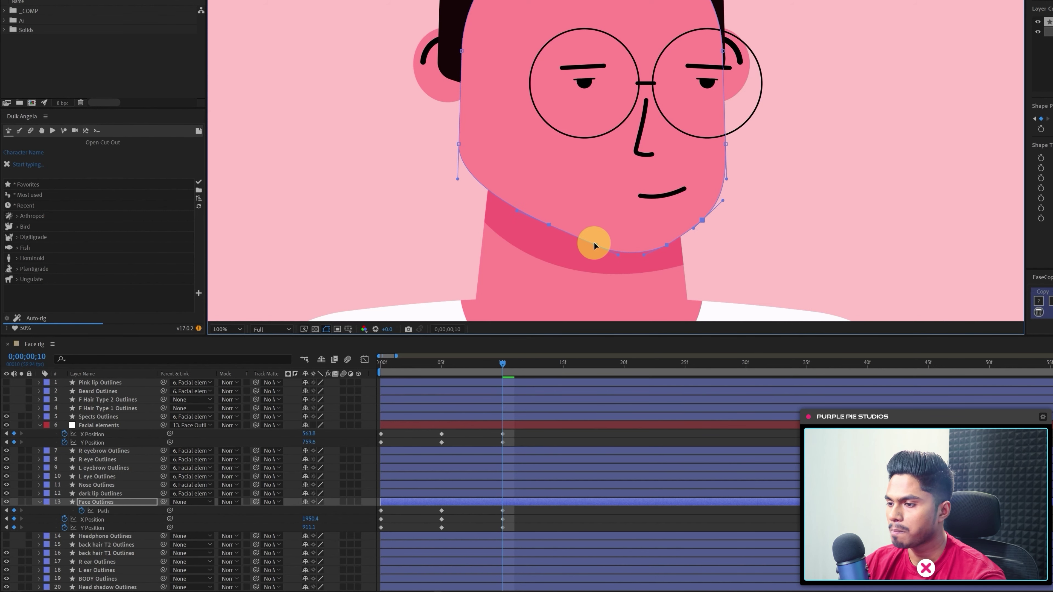
- At frame 10, refine the chin and left jaw curves of the face path, and check the turn by scrubbing
{"action": "left_click_drag", "start_coordinate": [686, 270], "coordinate": [602, 245]}
{"action": "left_click_drag", "start_coordinate": [703, 220], "coordinate": [707, 221]}
{"action": "left_click_drag", "start_coordinate": [684, 265], "coordinate": [599, 224]}
{"action": "left_click_drag", "start_coordinate": [601, 245], "coordinate": [608, 245]}
{"action": "left_click_drag", "start_coordinate": [550, 225], "coordinate": [551, 233]}
{"action": "left_click_drag", "start_coordinate": [619, 252], "coordinate": [675, 252]}
{"action": "key", "text": "comma"}
{"action": "key", "text": "comma"}
{"action": "left_click", "coordinate": [545, 436]}
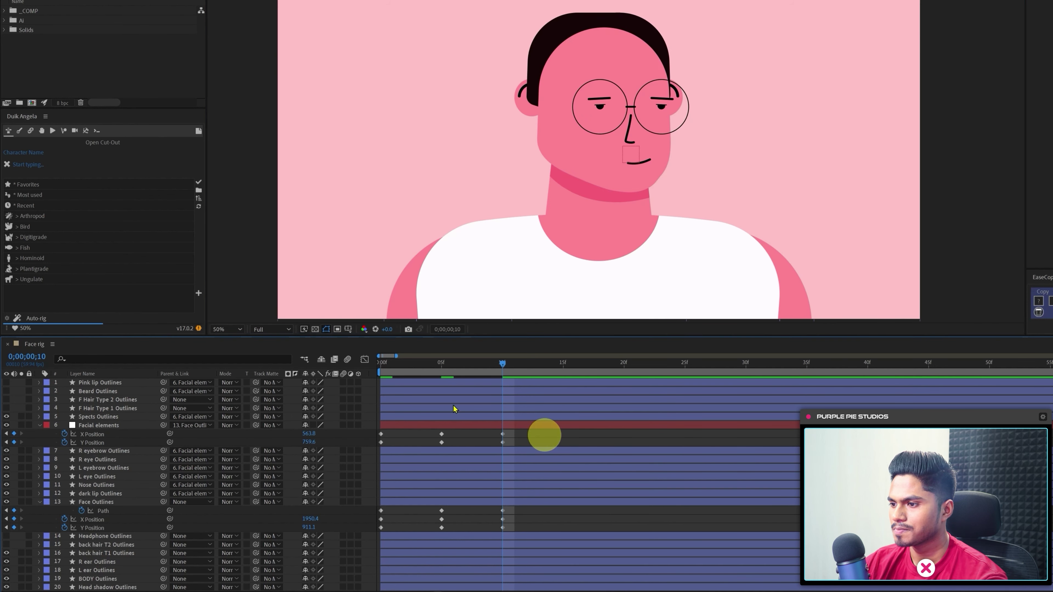
{"action": "left_click_drag", "start_coordinate": [430, 367], "coordinate": [504, 388]}
{"action": "left_click_drag", "start_coordinate": [504, 388], "coordinate": [525, 389]}
{"action": "left_click", "coordinate": [453, 499]}
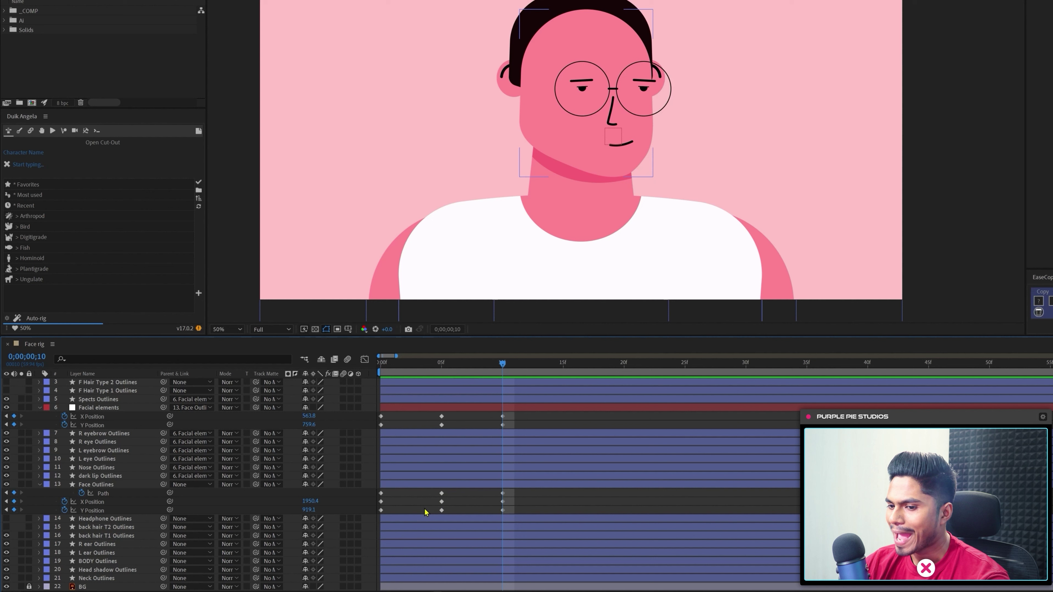
- Separate the Position dimensions of the R ear Outlines and L ear Outlines layers
{"action": "left_click", "coordinate": [95, 585]}
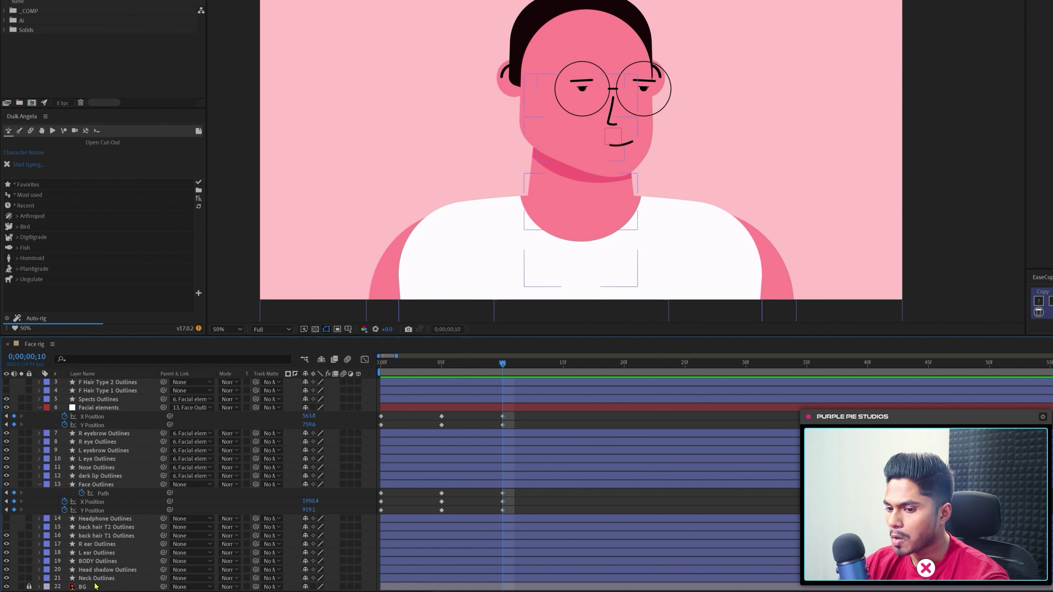
{"action": "left_click", "coordinate": [88, 544]}
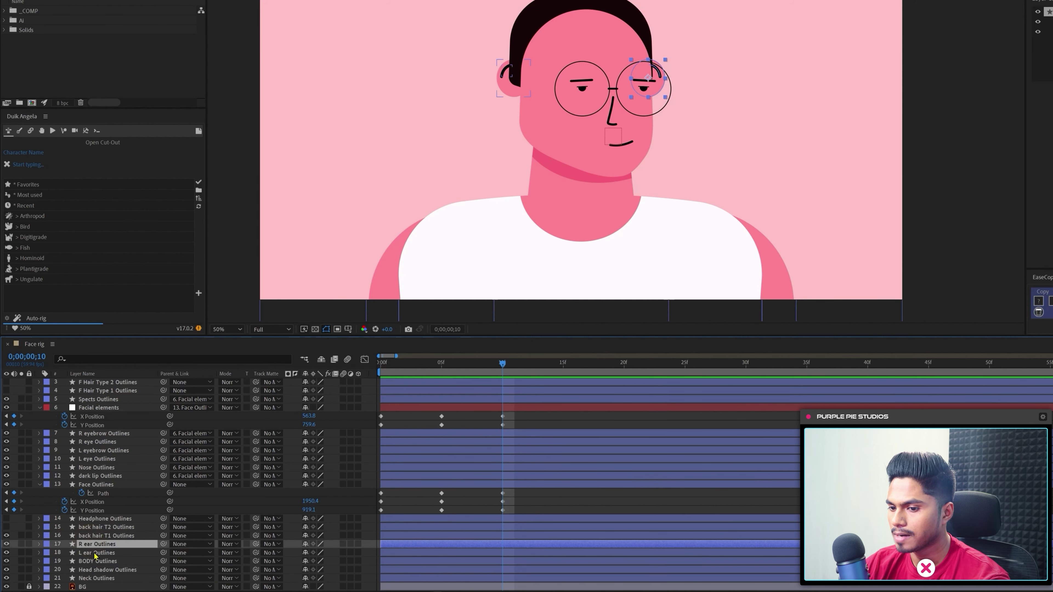
{"action": "left_click", "coordinate": [95, 553], "text": "shift"}
{"action": "key", "text": "p"}
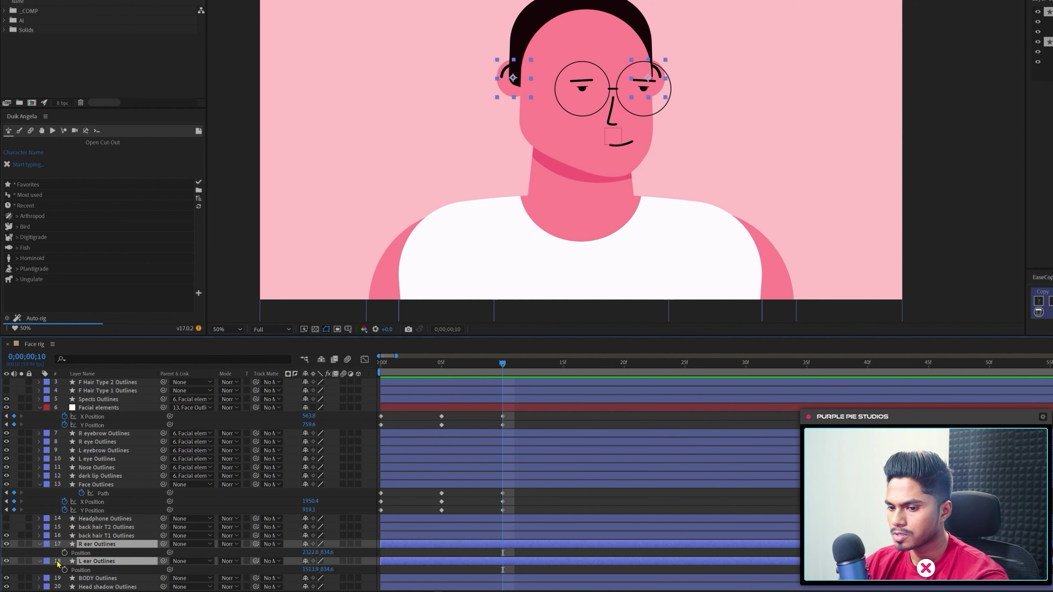
{"action": "left_click", "coordinate": [78, 553]}
{"action": "left_click", "coordinate": [80, 570], "text": "shift"}
{"action": "right_click", "coordinate": [82, 568]}
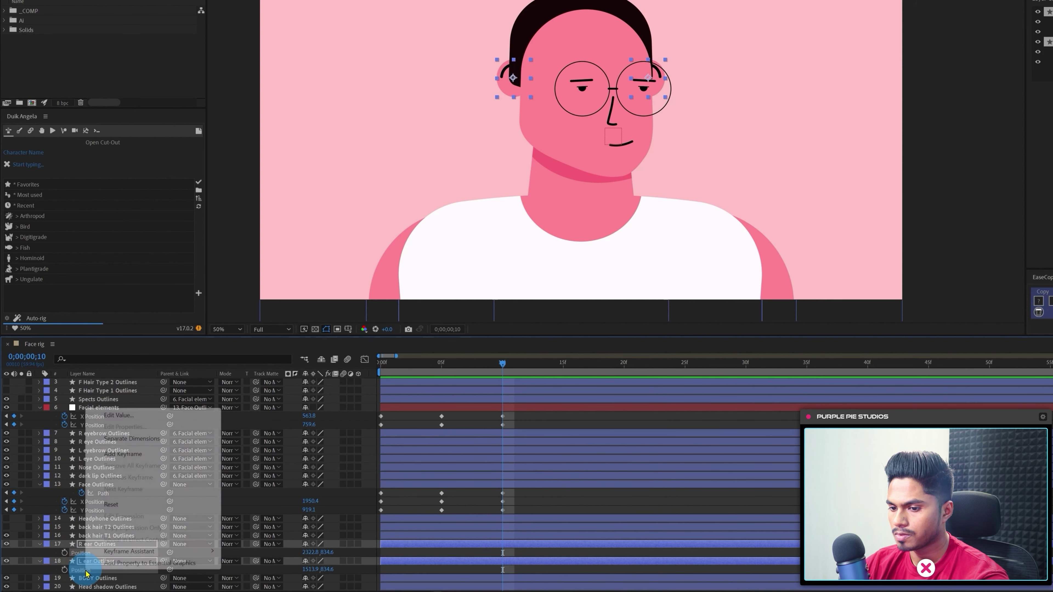
{"action": "left_click", "coordinate": [122, 454]}
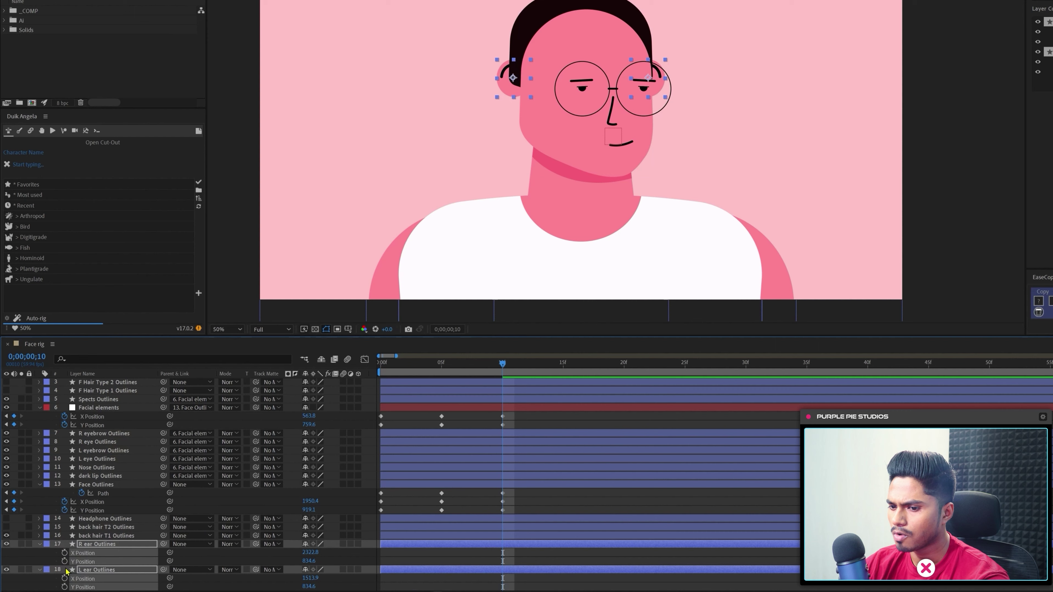
- Add X Position and Y Position keyframes to both ear layers at frames 0, 5 and 10
{"action": "left_click", "coordinate": [64, 554]}
{"action": "key", "text": "j"}
{"action": "left_click", "coordinate": [13, 562]}
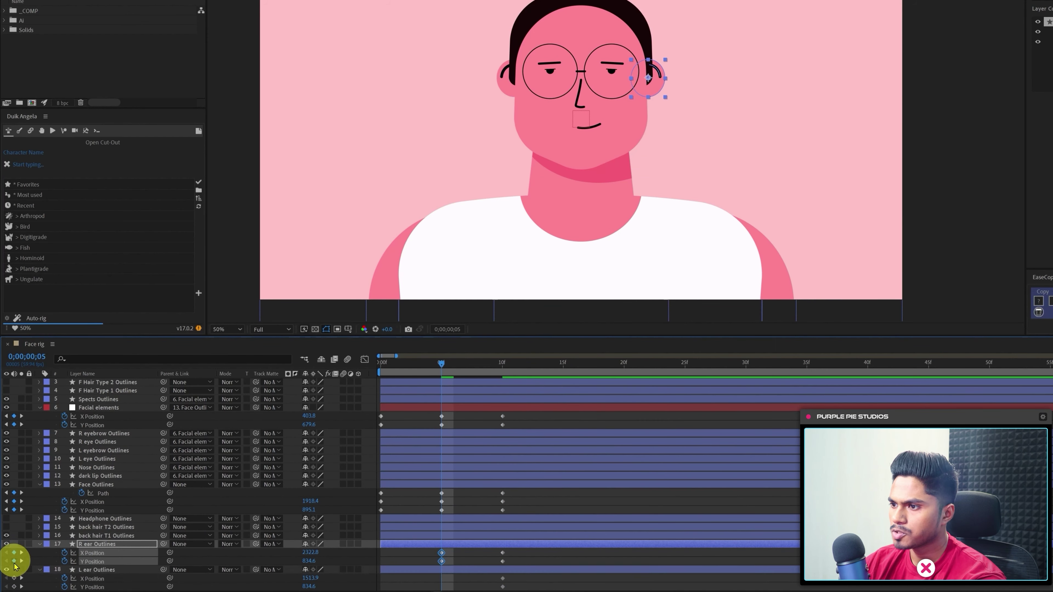
{"action": "left_click", "coordinate": [414, 570]}
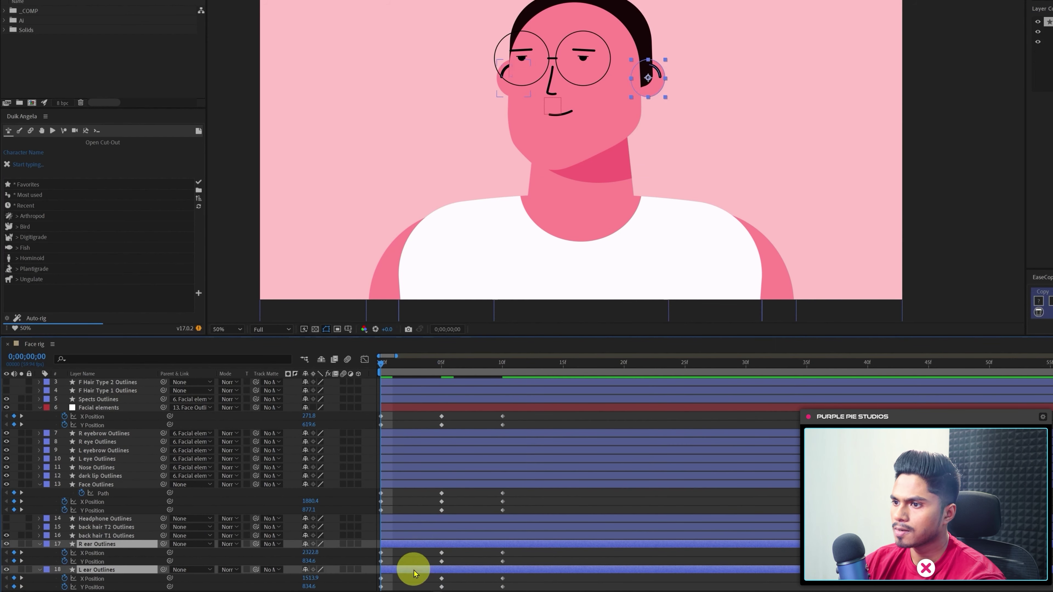
- At frame 0, nudge both ear layers down and right, to X Position 2336.8 for R ear and 1541.9 for L ear
{"action": "key", "text": "Right"}
{"action": "key", "text": "Right"}
{"action": "key", "text": "Right"}
{"action": "key", "text": "Right"}
{"action": "key", "text": "Right"}
{"action": "key", "text": "Right"}
{"action": "key", "text": "Right"}
{"action": "key", "text": "Right"}
{"action": "key", "text": "Right"}
{"action": "left_click", "coordinate": [468, 545]}
{"action": "key", "text": "Left"}
{"action": "key", "text": "Left"}
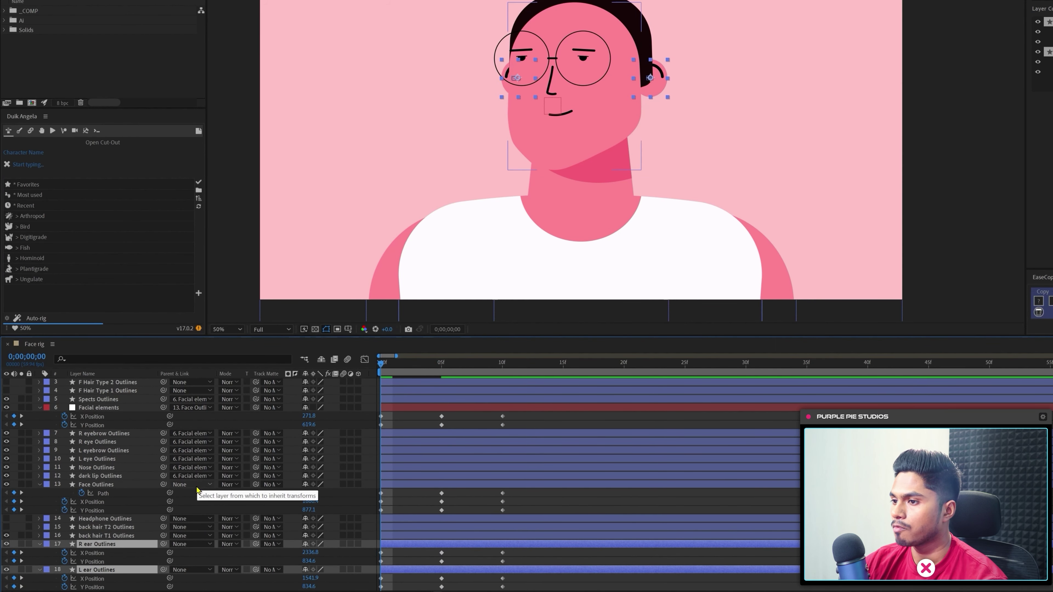
{"action": "key", "text": "Down"}
{"action": "key", "text": "Down"}
{"action": "key", "text": "Down"}
{"action": "key", "text": "Down"}
{"action": "key", "text": "Down"}
{"action": "key", "text": "Down"}
{"action": "key", "text": "Down"}
{"action": "key", "text": "Down"}
{"action": "key", "text": "Down"}
{"action": "key", "text": "Down"}
{"action": "key", "text": "Down"}
{"action": "key", "text": "Down"}
{"action": "key", "text": "Down"}
{"action": "key", "text": "Down"}
{"action": "key", "text": "Down"}
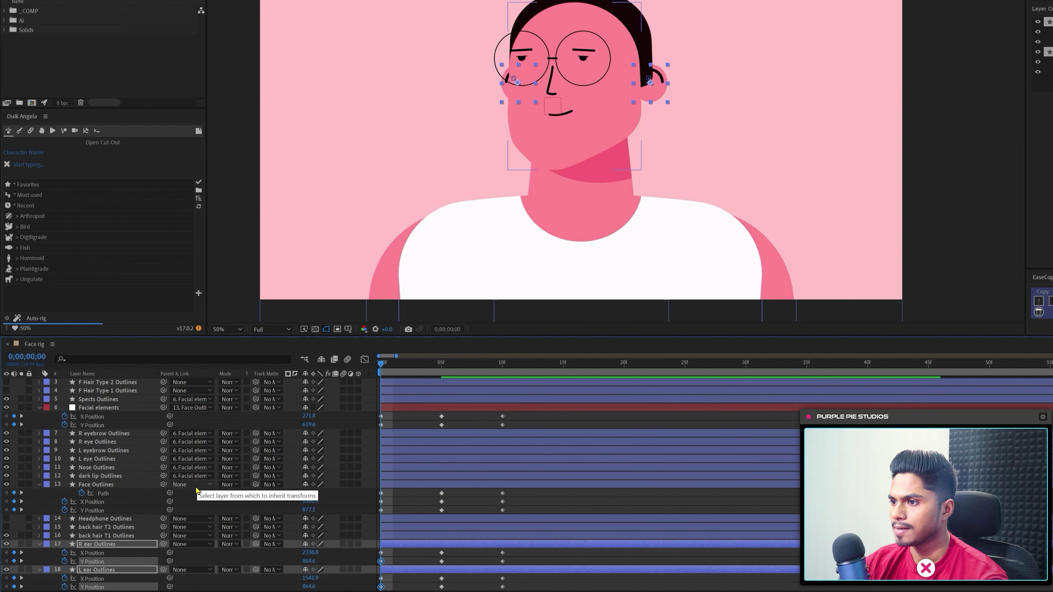
- At frame 10, nudge the ears left to X 2306.8 for R ear and 1497.9 for L ear, and up to Y 818.6
{"action": "key", "text": "k"}
{"action": "key", "text": "k"}
{"action": "key", "text": "Left"}
{"action": "key", "text": "Left"}
{"action": "key", "text": "Left"}
{"action": "key", "text": "Left"}
{"action": "key", "text": "Left"}
{"action": "key", "text": "Left"}
{"action": "key", "text": "Left"}
{"action": "key", "text": "Left"}
{"action": "key", "text": "Left"}
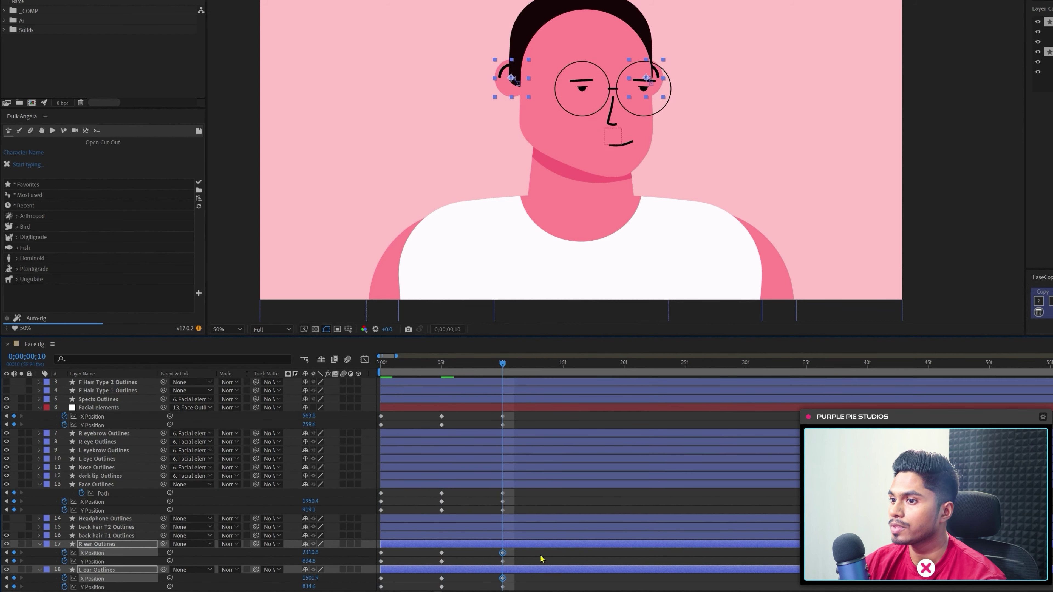
{"action": "key", "text": "Up"}
{"action": "key", "text": "Up"}
{"action": "key", "text": "Up"}
{"action": "key", "text": "Left"}
- At frame 10, nudge only the L ear Outlines layer slightly right
{"action": "left_click", "coordinate": [535, 561]}
{"action": "left_click", "coordinate": [523, 570]}
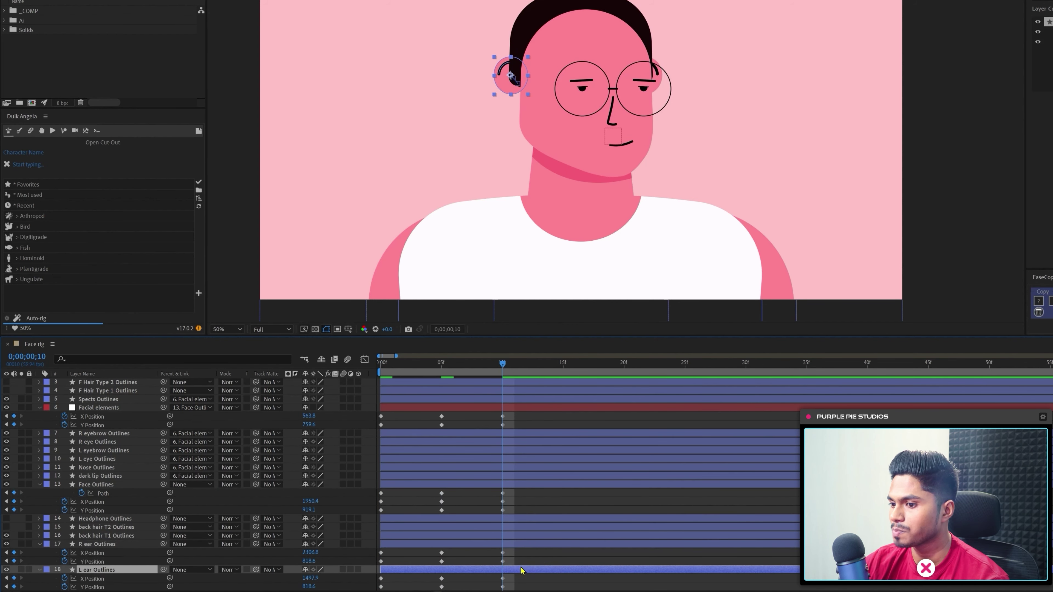
{"action": "key", "text": "Right"}
{"action": "key", "text": "Right"}
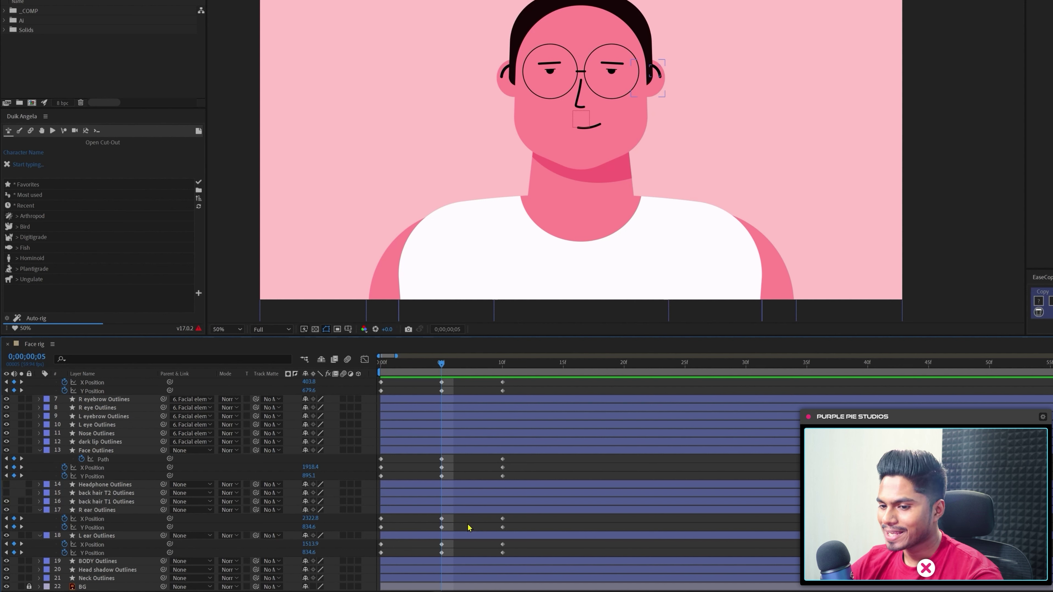
- Select the back hair T1 and T2 Outlines layers and turn on the visibility of back hair T2
{"action": "left_click", "coordinate": [107, 502]}
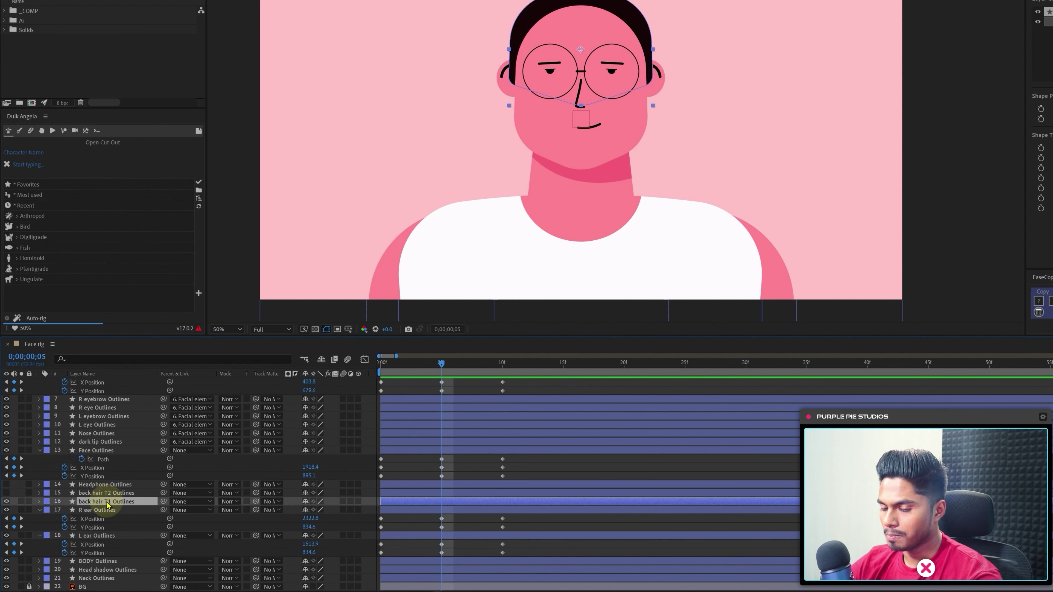
{"action": "left_click", "coordinate": [102, 494], "text": "ctrl"}
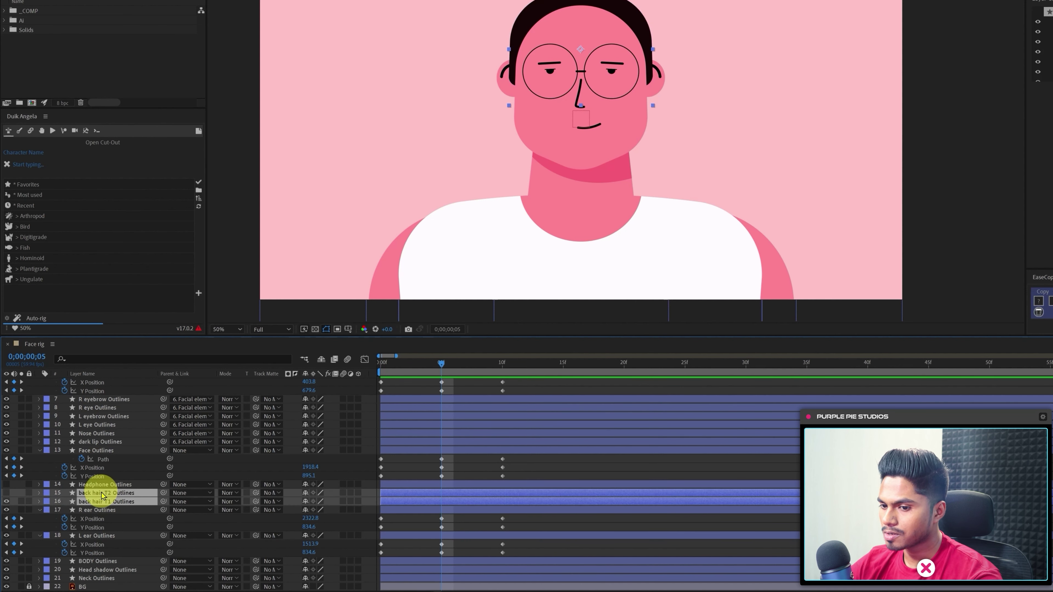
{"action": "left_click_drag", "start_coordinate": [6, 494], "coordinate": [6, 502]}
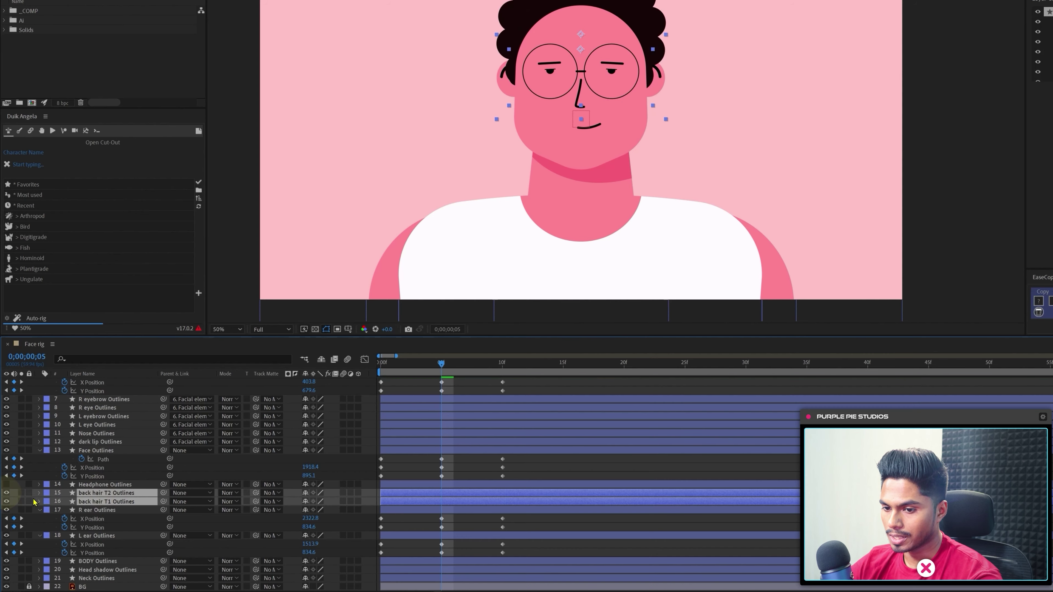
- Separate the Position dimensions of both back hair layers and keyframe their X and Y Position at frame 5
{"action": "key", "text": "p"}
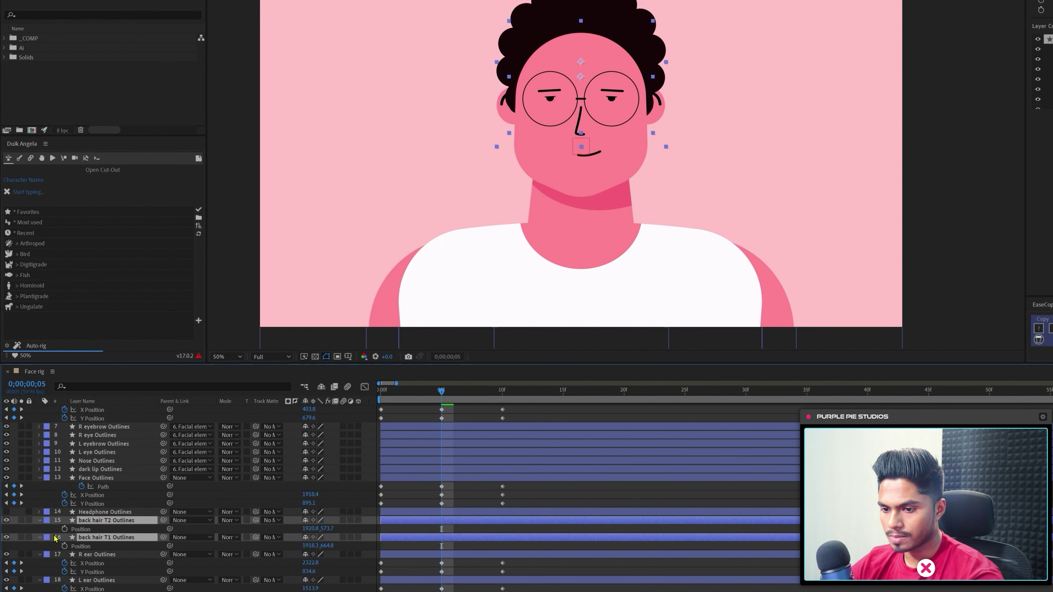
{"action": "left_click_drag", "start_coordinate": [48, 528], "coordinate": [70, 569]}
{"action": "right_click", "coordinate": [85, 547]}
{"action": "left_click", "coordinate": [113, 414]}
- Add X and Y Position keyframes to both back hair layers at frames 0 and 10
{"action": "key", "text": "Home"}
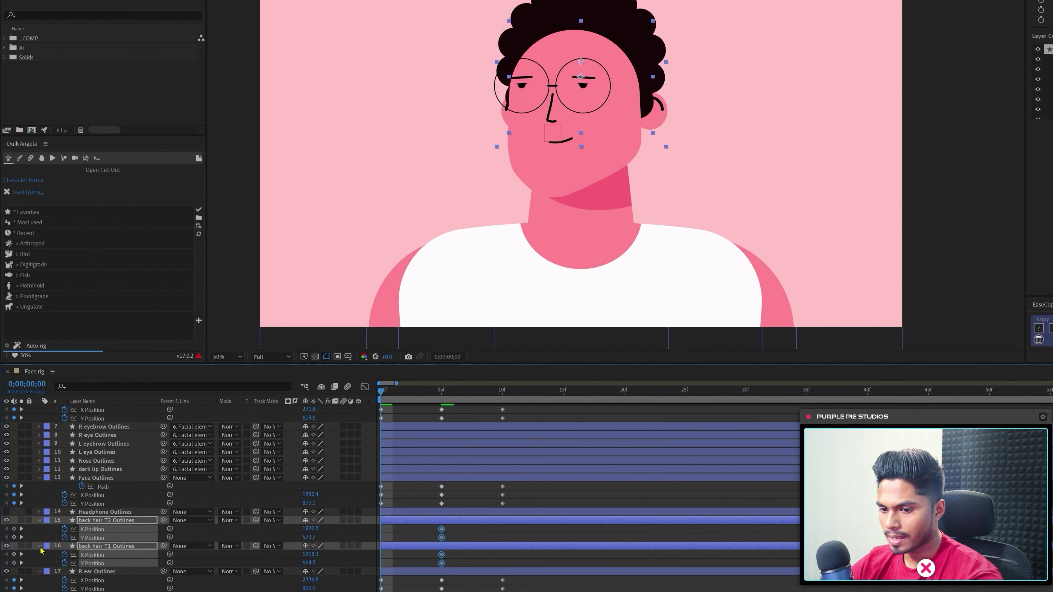
{"action": "left_click", "coordinate": [14, 529]}
{"action": "left_click", "coordinate": [14, 537]}
{"action": "left_click", "coordinate": [14, 555]}
{"action": "left_click", "coordinate": [13, 563]}
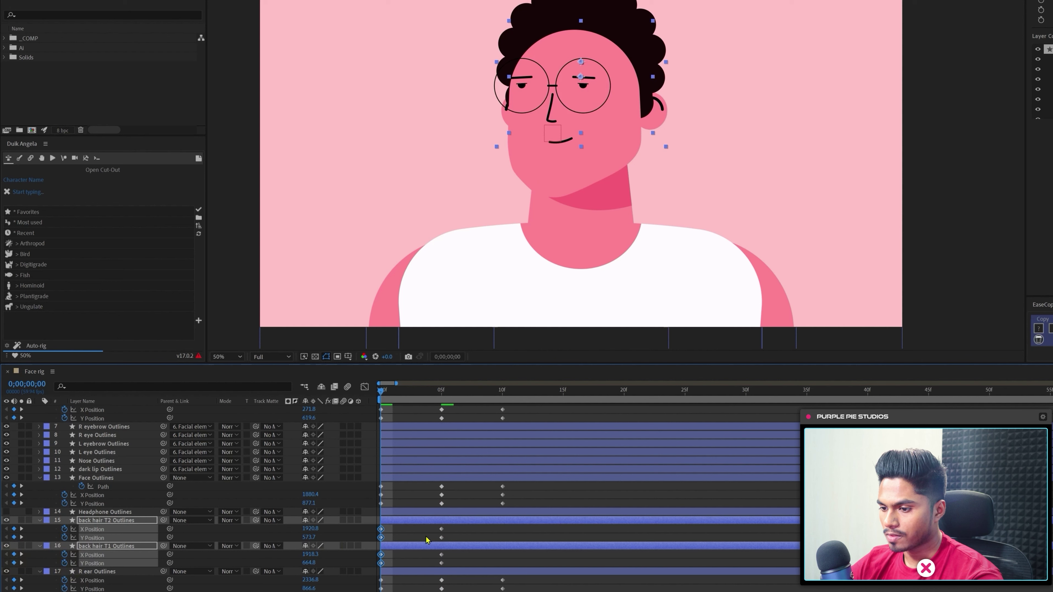
{"action": "key", "text": "k"}
{"action": "key", "text": "k"}
{"action": "left_click", "coordinate": [15, 533]}
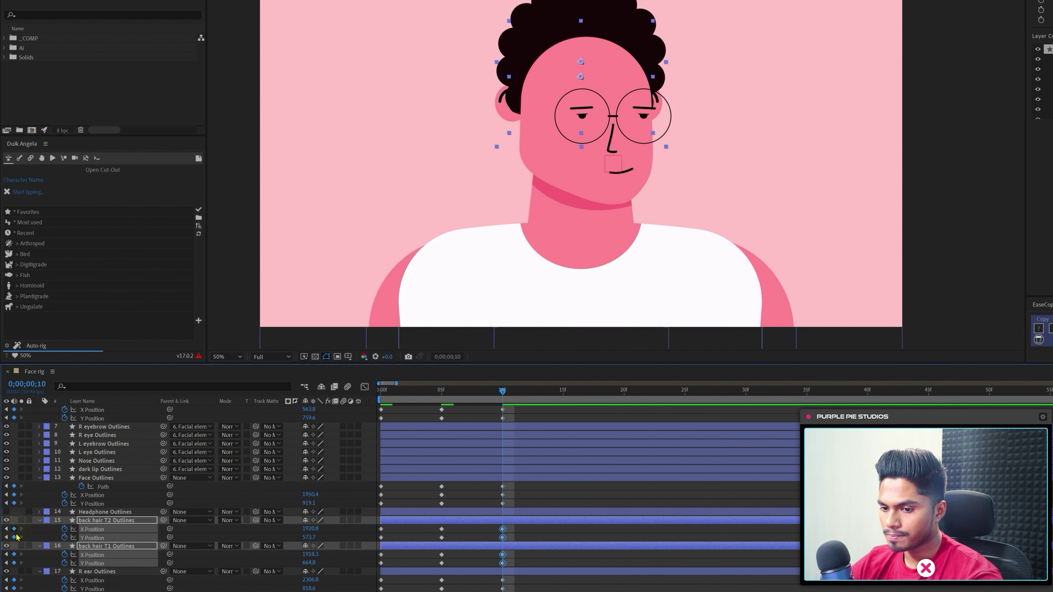
- Try nudging both back hair layers to the right at frame 0
{"action": "key", "text": "j"}
{"action": "key", "text": "Home"}
{"action": "left_click", "coordinate": [469, 537]}
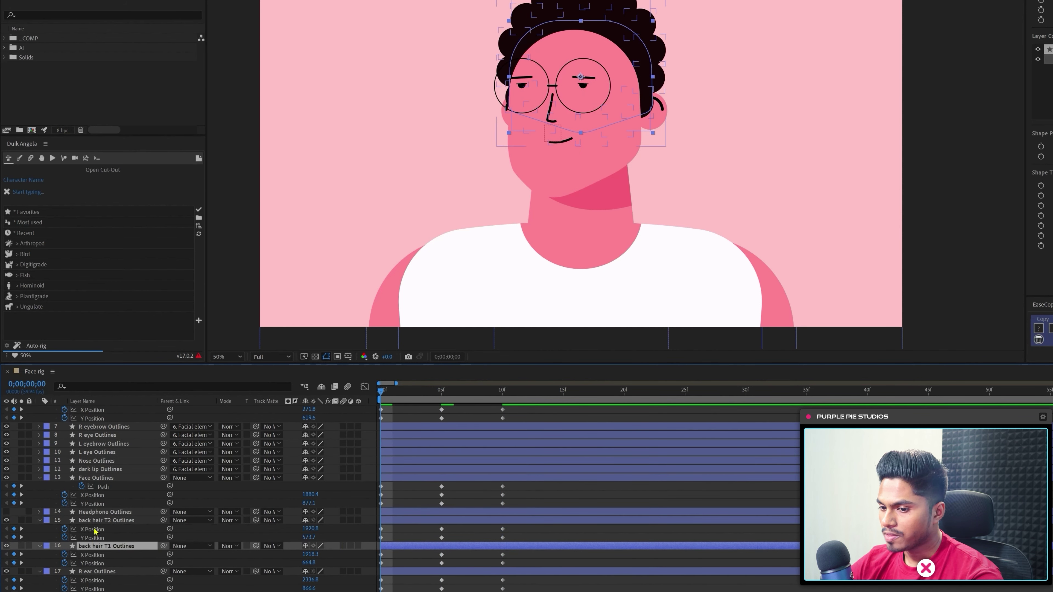
{"action": "left_click", "coordinate": [106, 525]}
{"action": "key", "text": "Right"}
{"action": "key", "text": "Right"}
{"action": "key", "text": "Right"}
{"action": "key", "text": "Right"}
{"action": "key", "text": "Right"}
{"action": "key", "text": "Right"}
{"action": "key", "text": "Right"}
{"action": "key", "text": "Right"}
{"action": "key", "text": "Right"}
{"action": "key", "text": "Right"}
{"action": "key", "text": "Right"}
{"action": "key", "text": "Right"}
{"action": "key", "text": "Right"}
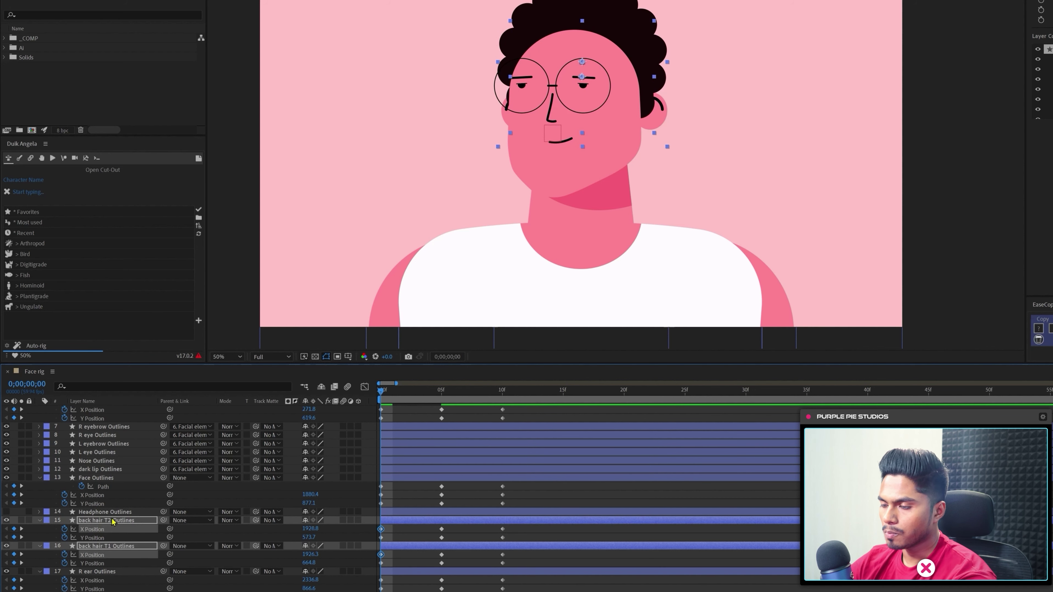
{"action": "key", "text": "Left"}
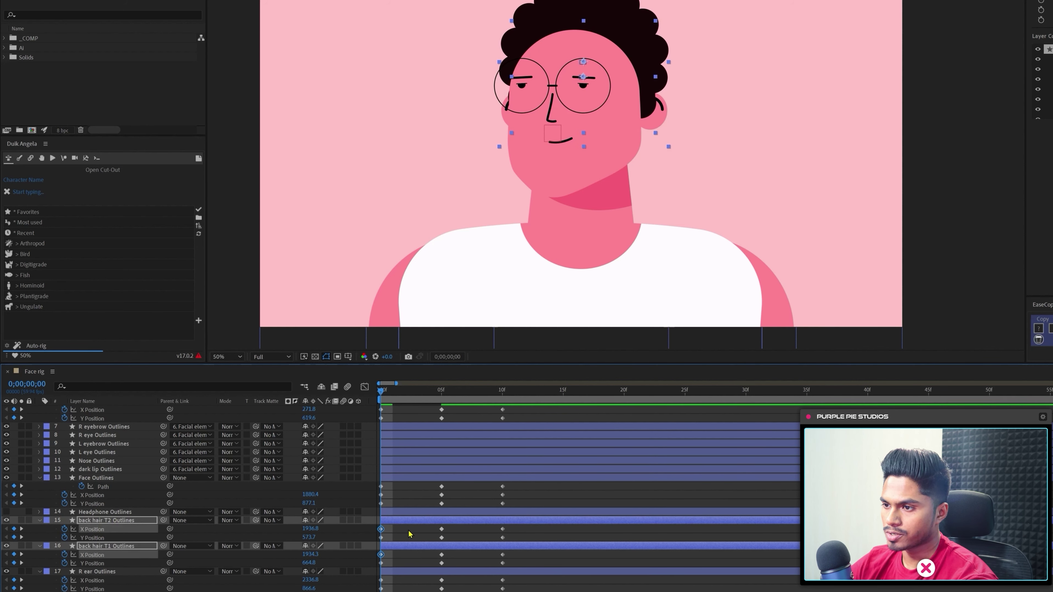
{"action": "key", "text": "ctrl+z"}
{"action": "key", "text": "ctrl+z"}
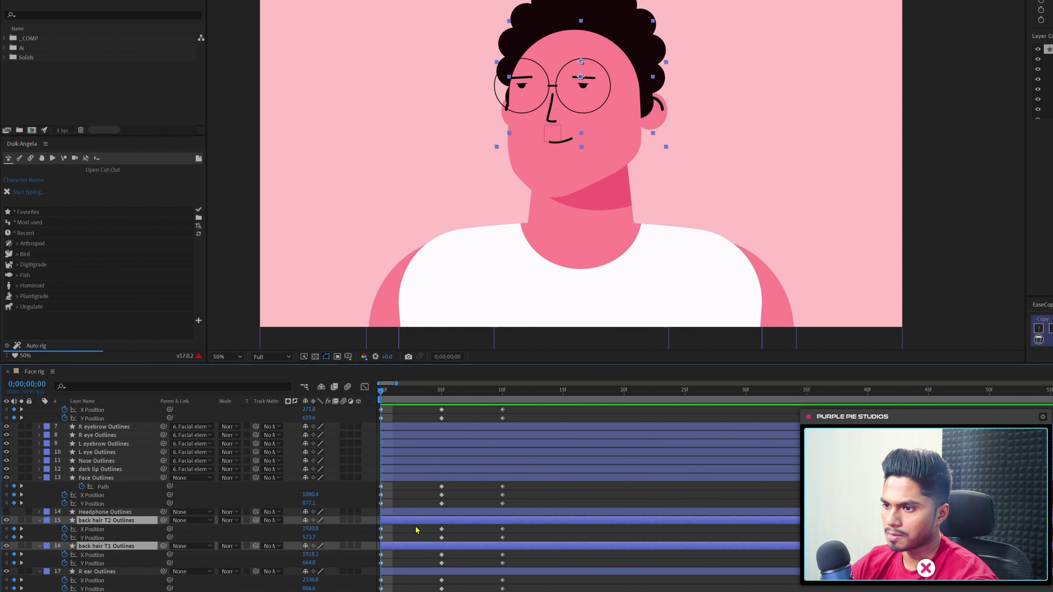
- At frame 0, nudge the back hair T1 and T2 Outlines layers right in larger increments
{"action": "key", "text": "shift+Right"}
{"action": "key", "text": "shift+Right"}
- At frame 10, nudge both back hair layers left, to X Position 1890.8 for T2 and 1888.3 for T1
{"action": "key", "text": "k"}
{"action": "key", "text": "k"}
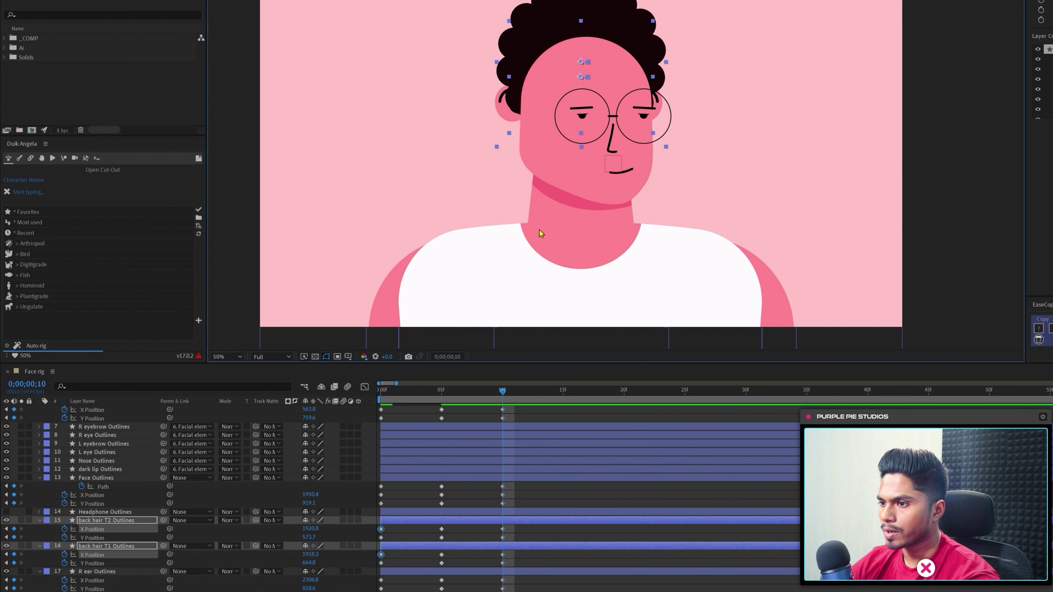
{"action": "key", "text": "Left"}
{"action": "key", "text": "Left"}
{"action": "key", "text": "Left"}
{"action": "key", "text": "Left"}
{"action": "key", "text": "Left"}
{"action": "key", "text": "Left"}
{"action": "key", "text": "Left"}
{"action": "key", "text": "Left"}
{"action": "key", "text": "Left"}
{"action": "key", "text": "Left"}
{"action": "key", "text": "Left"}
{"action": "key", "text": "Left"}
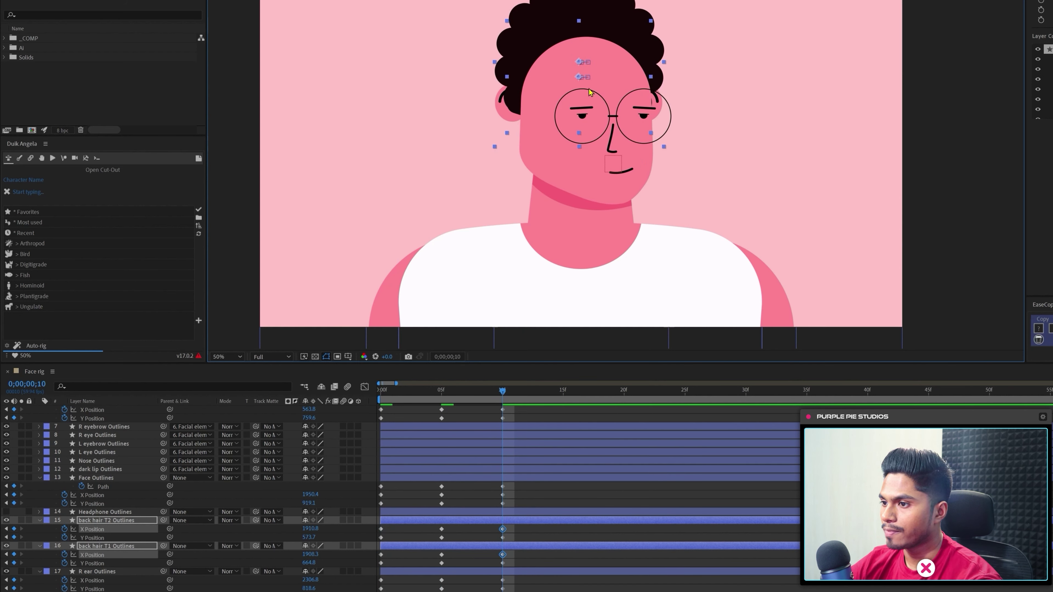
{"action": "key", "text": "Left"}
{"action": "key", "text": "Left"}
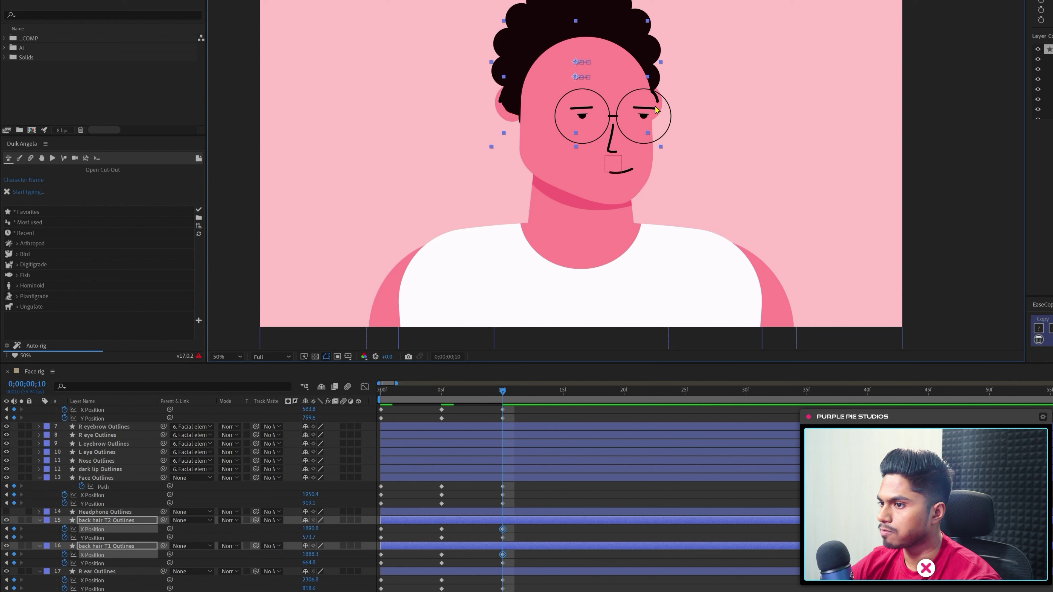
- At frame 10, nudge the back hair layers left and up, to X 1878.8, Y 563.7 for T2 and X 1876.3, Y 654.8 for T1
{"action": "key", "text": "Left"}
{"action": "key", "text": "Left"}
{"action": "key", "text": "Left"}
{"action": "key", "text": "Left"}
{"action": "key", "text": "Left"}
{"action": "key", "text": "Left"}
{"action": "key", "text": "Left"}
{"action": "key", "text": "Left"}
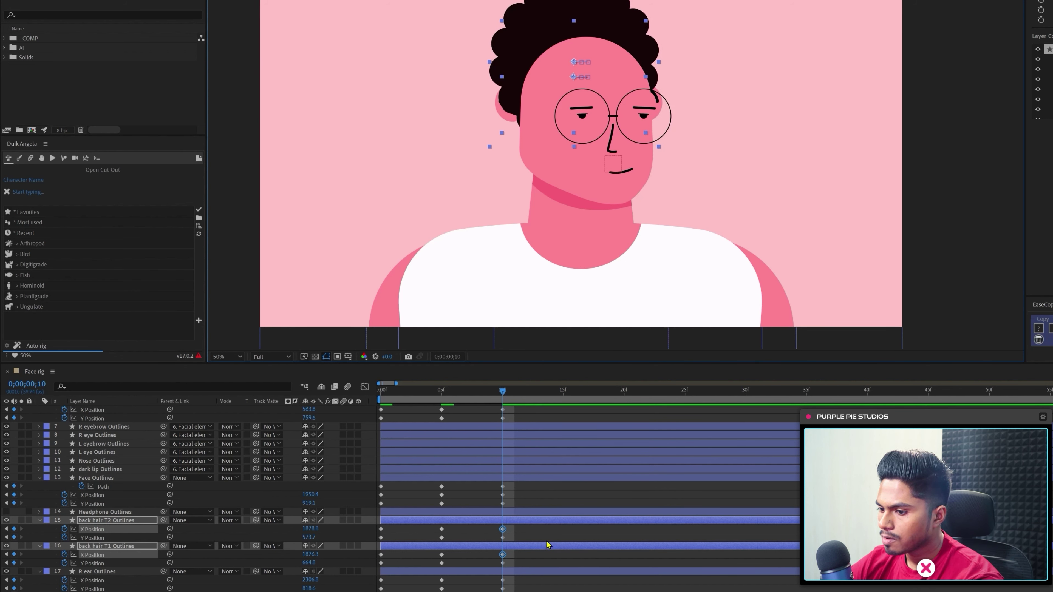
{"action": "key", "text": "Up"}
{"action": "key", "text": "Up"}
{"action": "key", "text": "Up"}
{"action": "key", "text": "Up"}
{"action": "key", "text": "Up"}
{"action": "key", "text": "Up"}
{"action": "key", "text": "Up"}
{"action": "key", "text": "Up"}
{"action": "key", "text": "Up"}
{"action": "key", "text": "Up"}
{"action": "key", "text": "Up"}
{"action": "key", "text": "Up"}
{"action": "key", "text": "Up"}
{"action": "key", "text": "Up"}
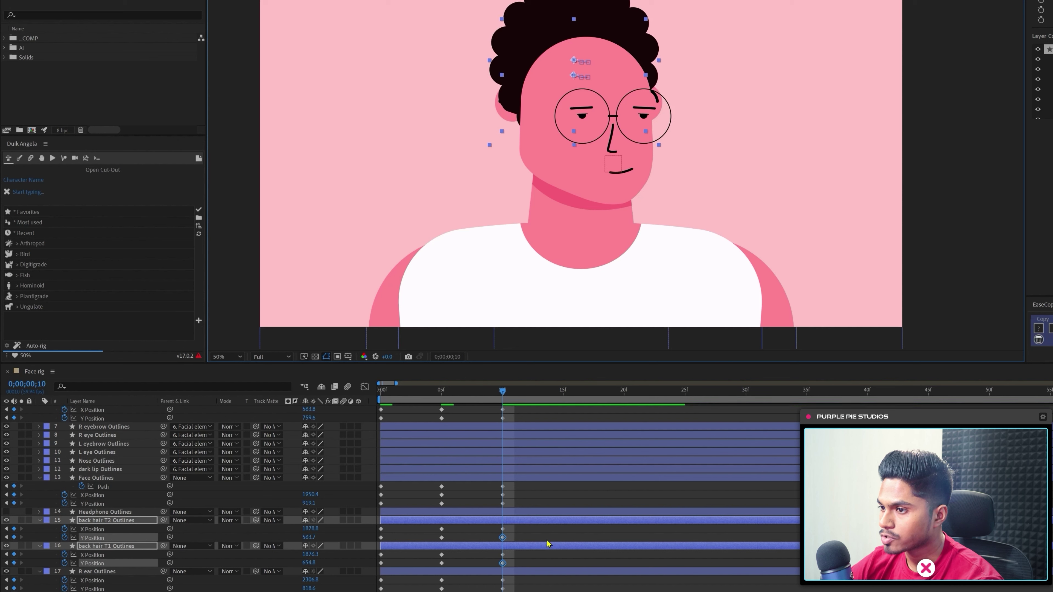
- At frame 0, nudge both back hair layers down, to Y Position 591.7 for T2 and 682.8 for T1
{"action": "key", "text": "Home"}
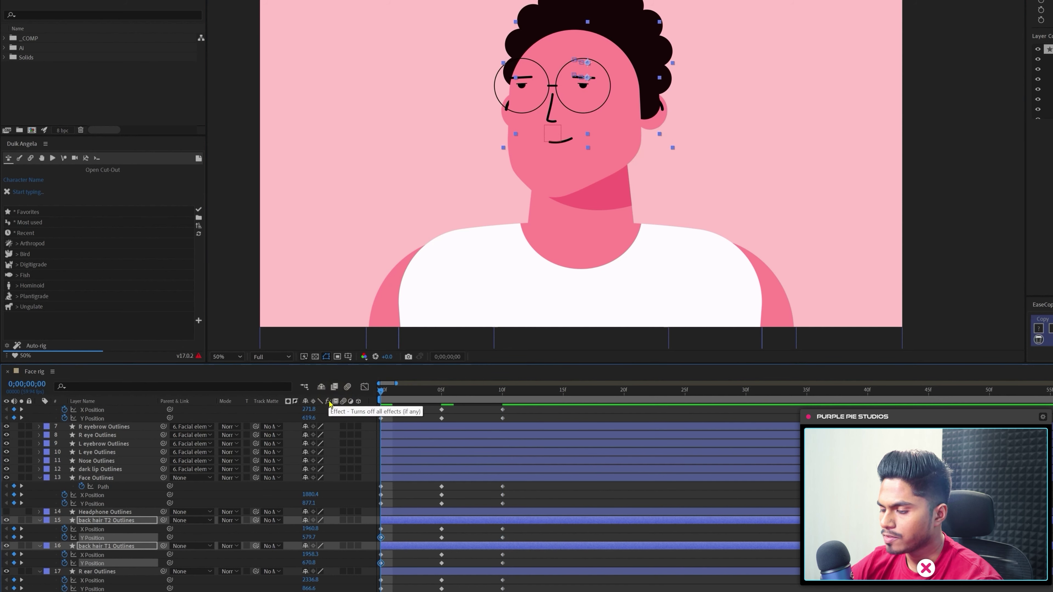
{"action": "key", "text": "Down"}
{"action": "key", "text": "Down"}
{"action": "left_click", "coordinate": [417, 537]}
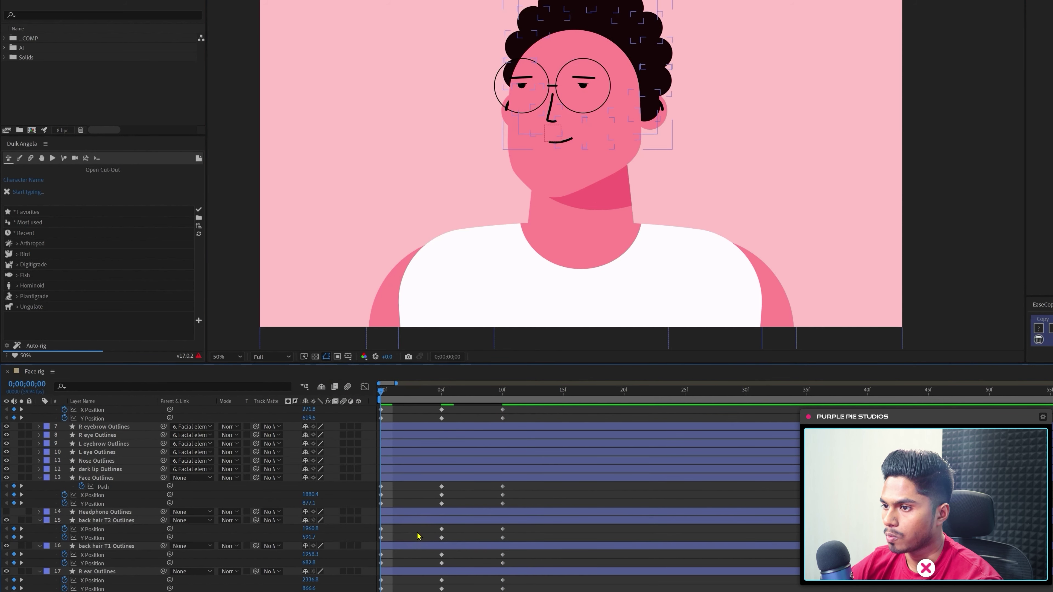
- At frame 5, make the F Hair Type 2 and F Hair Type 1 Outlines layers visible
{"action": "key", "text": "k"}
{"action": "scroll", "coordinate": [541, 501], "scroll_direction": "up", "scroll_amount": 2}
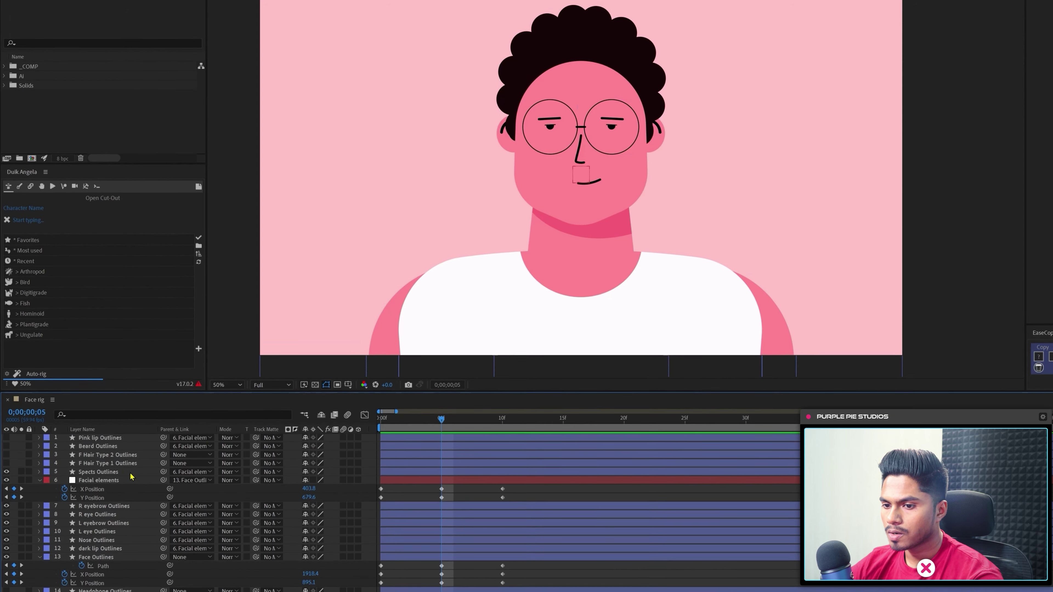
{"action": "left_click", "coordinate": [112, 469]}
{"action": "left_click", "coordinate": [113, 461], "text": "ctrl"}
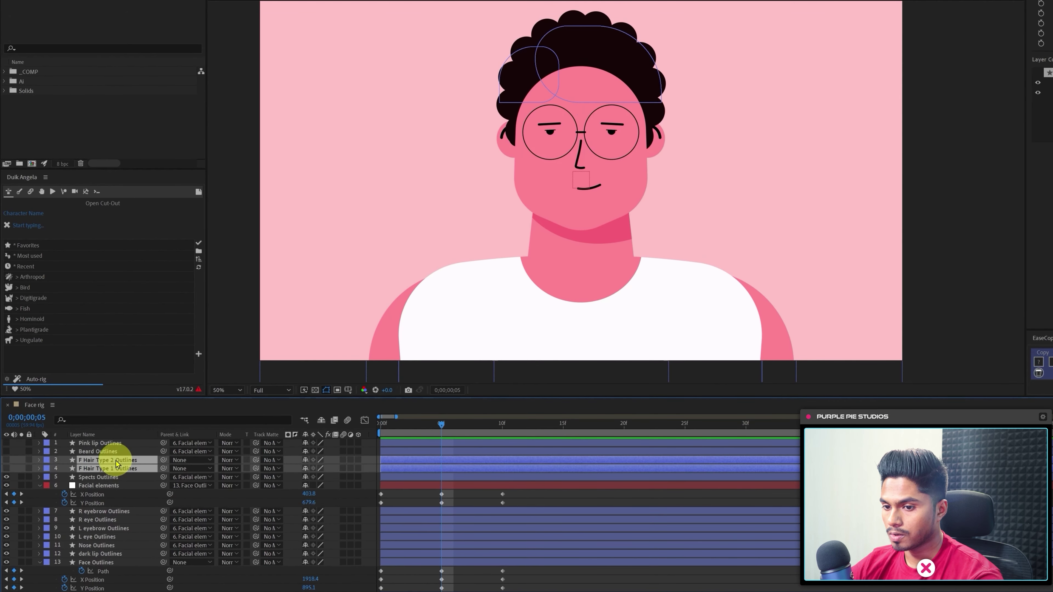
{"action": "left_click", "coordinate": [7, 460]}
{"action": "left_click_drag", "start_coordinate": [7, 461], "coordinate": [7, 469]}
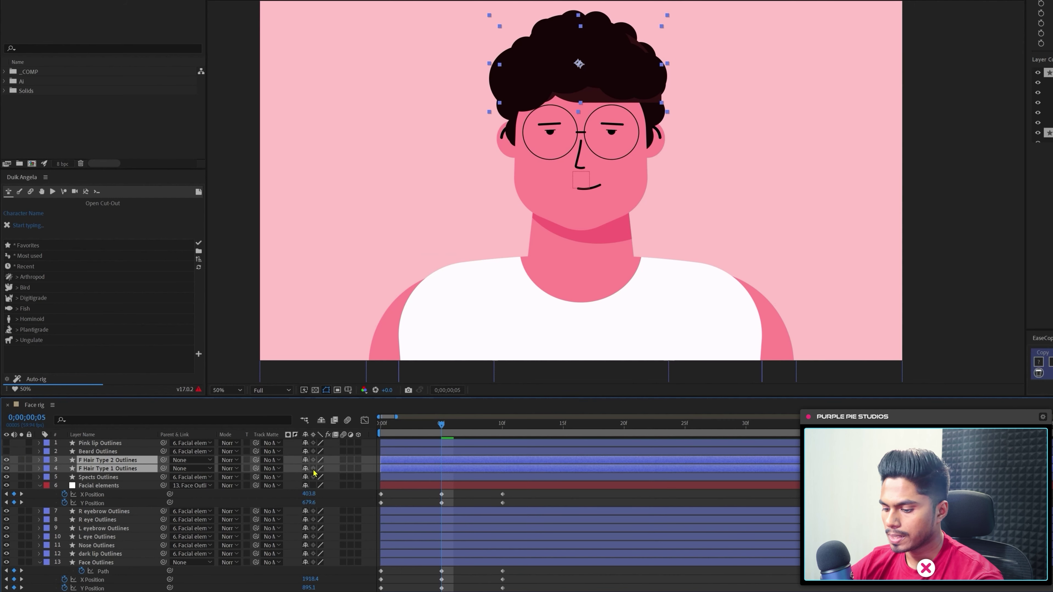
- Keyframe Position on both front hair layers at frame 5 and separate it into X and Y dimensions
{"action": "key", "text": "p"}
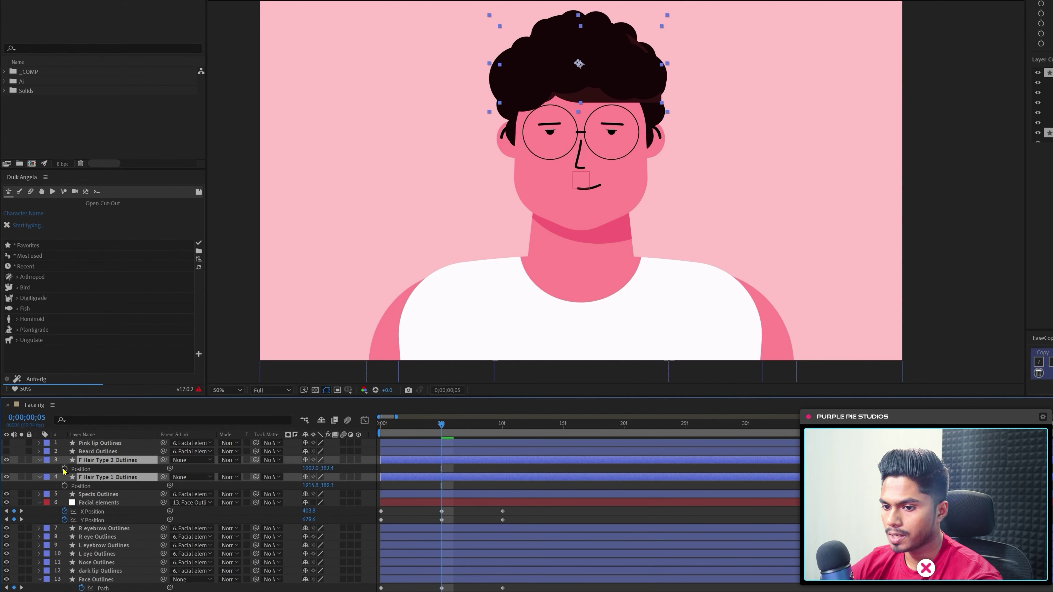
{"action": "left_click_drag", "start_coordinate": [52, 466], "coordinate": [65, 512]}
{"action": "right_click", "coordinate": [78, 485]}
{"action": "left_click", "coordinate": [119, 515]}
- Copy the X and Y Position keyframes of both front hair layers to frames 0 and 10
{"action": "key", "text": "j"}
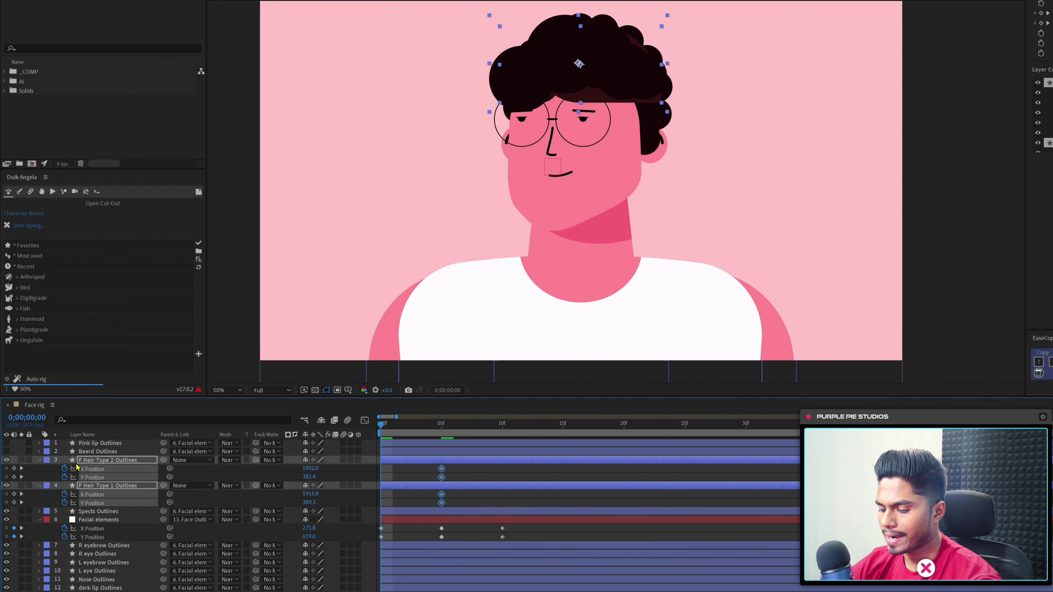
{"action": "key", "text": "ctrl+c"}
{"action": "key", "text": "ctrl+v"}
{"action": "key", "text": "k"}
{"action": "key", "text": "k"}
{"action": "key", "text": "ctrl+v"}
{"action": "key", "text": "j"}
{"action": "key", "text": "j"}
- At frame 0, nudge both front hair layers left, to X Position 1866 for Type 2 and 1879 for Type 1
{"action": "left_click", "coordinate": [411, 472]}
{"action": "left_click", "coordinate": [410, 454]}
{"action": "left_click", "coordinate": [409, 460]}
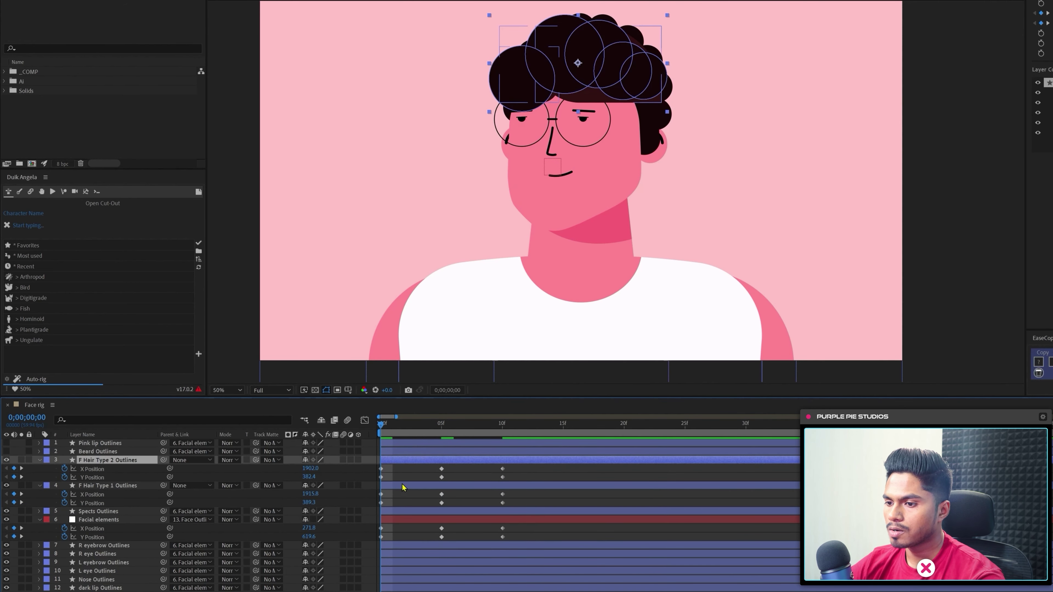
{"action": "left_click", "coordinate": [404, 485], "text": "shift"}
{"action": "key", "text": "Left"}
{"action": "key", "text": "Left"}
{"action": "key", "text": "Left"}
{"action": "key", "text": "Left"}
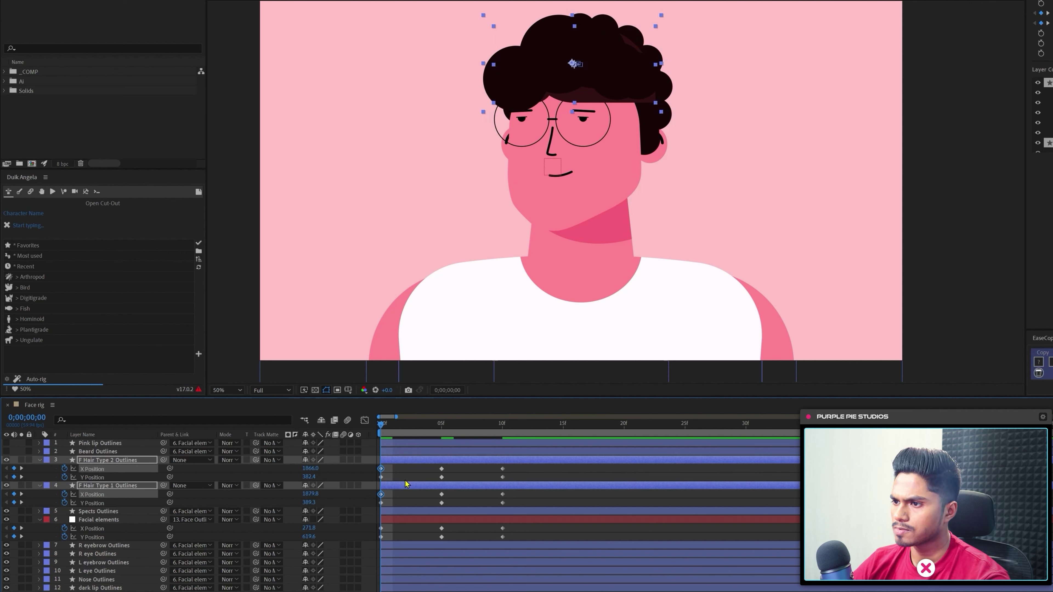
- At frame 10, nudge the front hair layers right and down, to X 1936, Y 412.4 for Type 2 and X 1949, Y 419.3 for Type 1
{"action": "key", "text": "shift+Page_Down"}
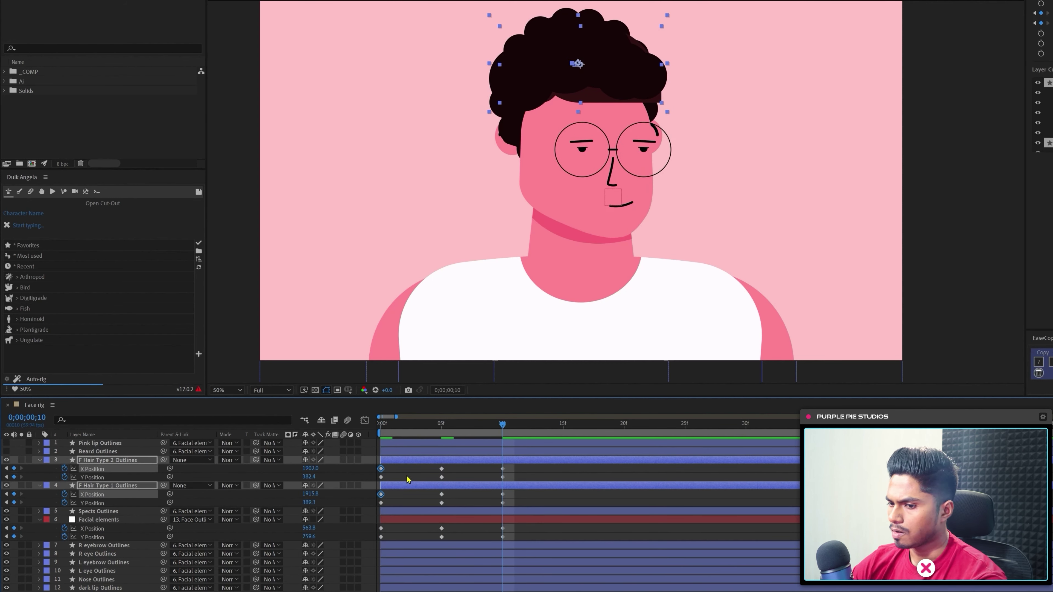
{"action": "key", "text": "Right"}
{"action": "key", "text": "Right"}
{"action": "key", "text": "Right"}
{"action": "key", "text": "Right"}
{"action": "key", "text": "Right"}
{"action": "key", "text": "Right"}
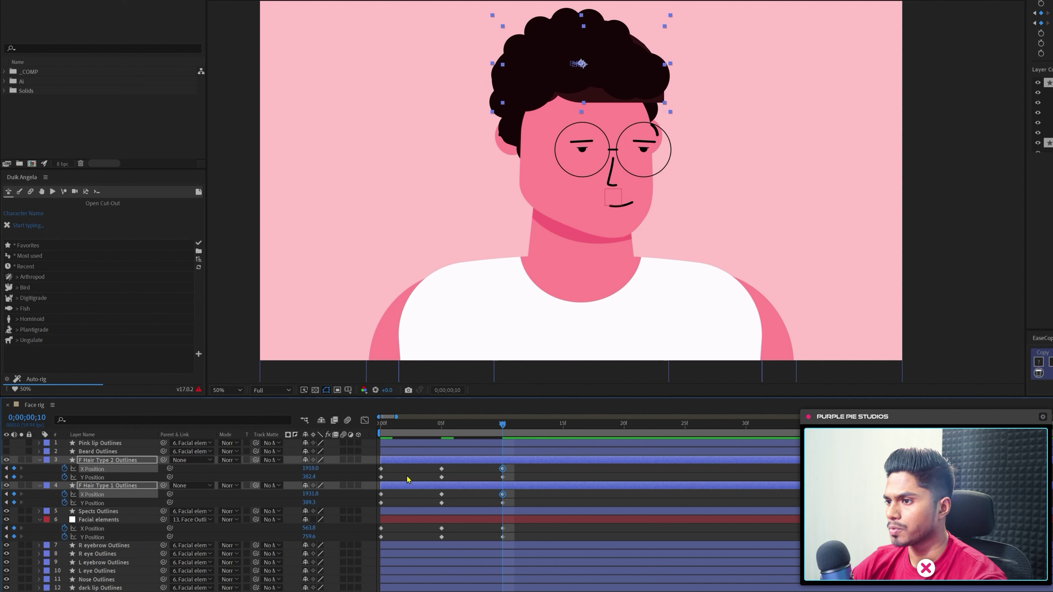
{"action": "key", "text": "Right"}
{"action": "key", "text": "Right"}
{"action": "key", "text": "Right"}
{"action": "key", "text": "Right"}
{"action": "key", "text": "Right"}
{"action": "key", "text": "Right"}
{"action": "key", "text": "Right"}
{"action": "key", "text": "Right"}
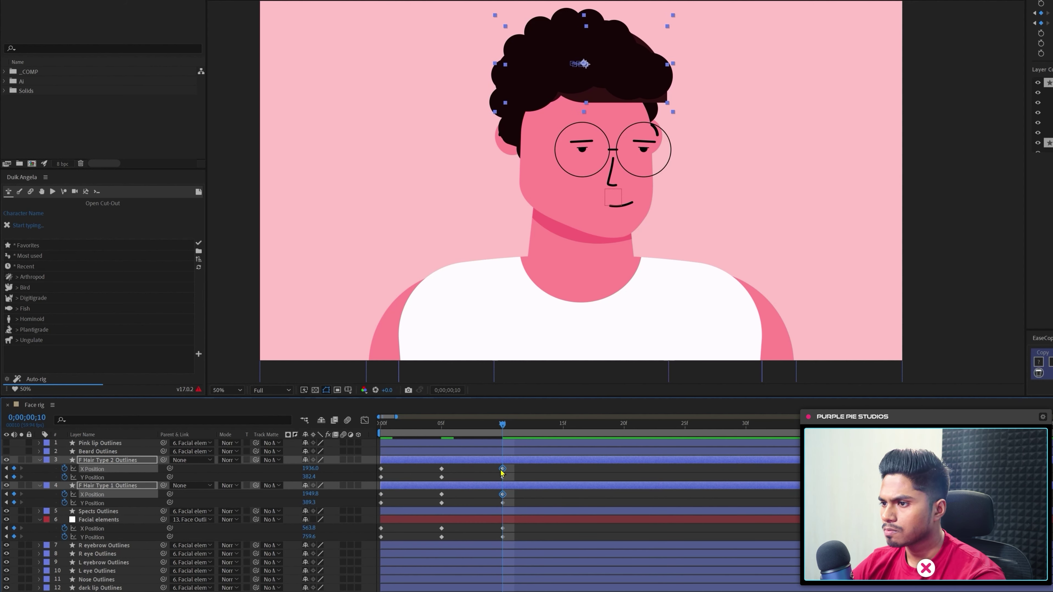
{"action": "key", "text": "Down"}
{"action": "key", "text": "Down"}
{"action": "key", "text": "Down"}
{"action": "key", "text": "Down"}
{"action": "key", "text": "Down"}
{"action": "key", "text": "Down"}
{"action": "key", "text": "Down"}
{"action": "key", "text": "Down"}
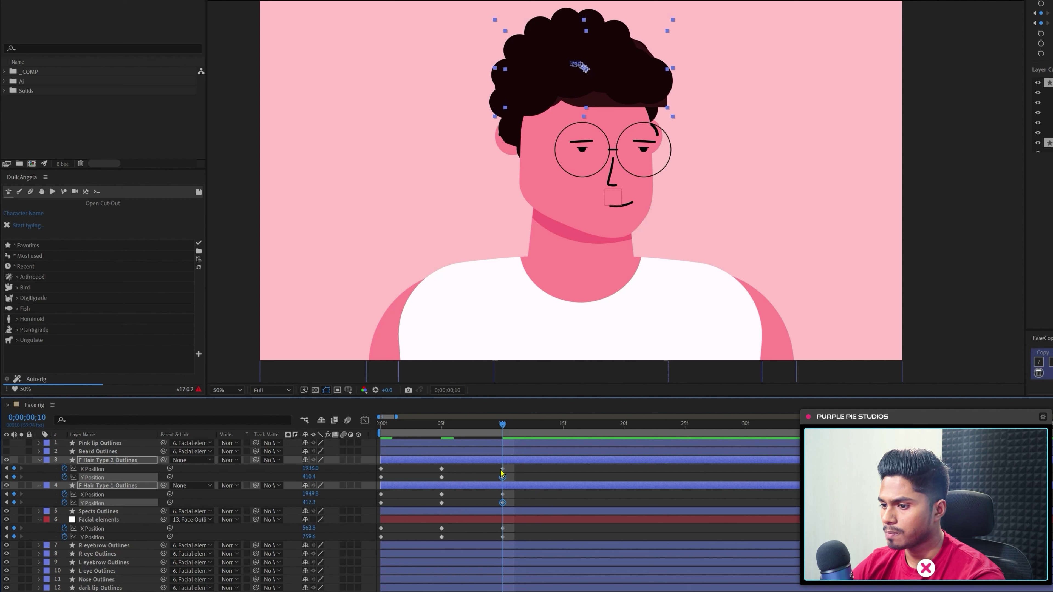
- At frame 0, nudge the front hair layers left and up, to X 1860, Y 346.4 for Type 2 and X 1873, Y 353.3 for Type 1
{"action": "key", "text": "Home"}
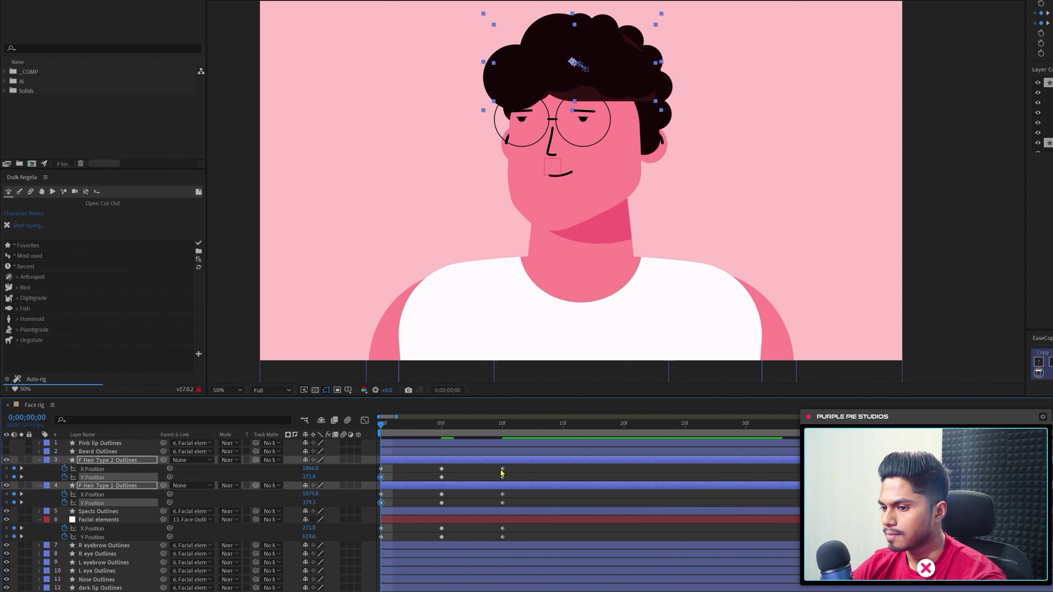
{"action": "key", "text": "Left"}
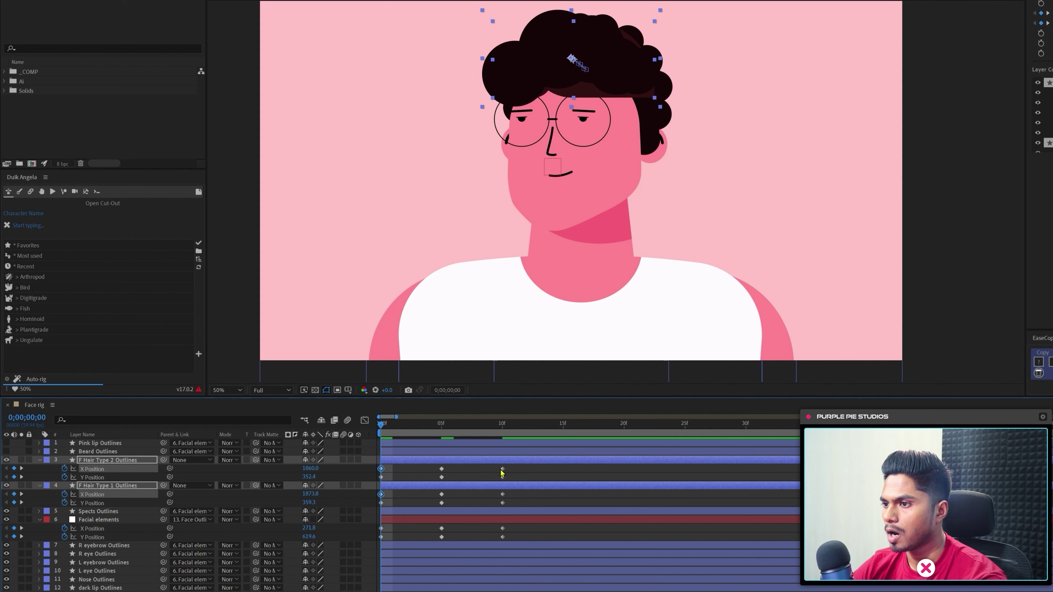
{"action": "key", "text": "Up"}
{"action": "key", "text": "Up"}
{"action": "key", "text": "Up"}
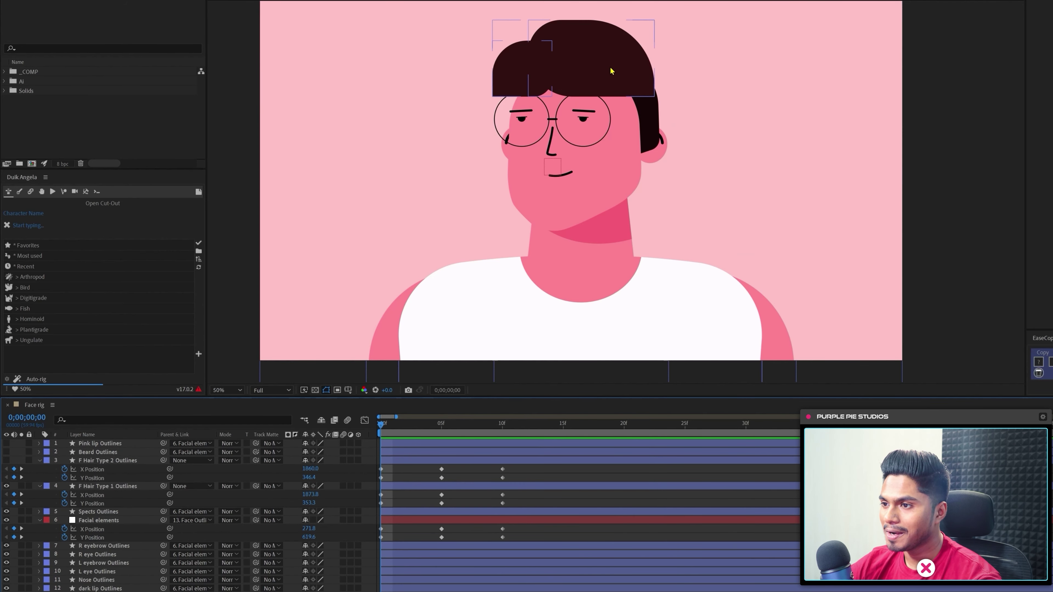
- Hide F Hair Type 2 Outlines and keyframe the Group 1 and Group 2 paths of F Hair Type 1 Outlines at frame 0
{"action": "left_click", "coordinate": [108, 487]}
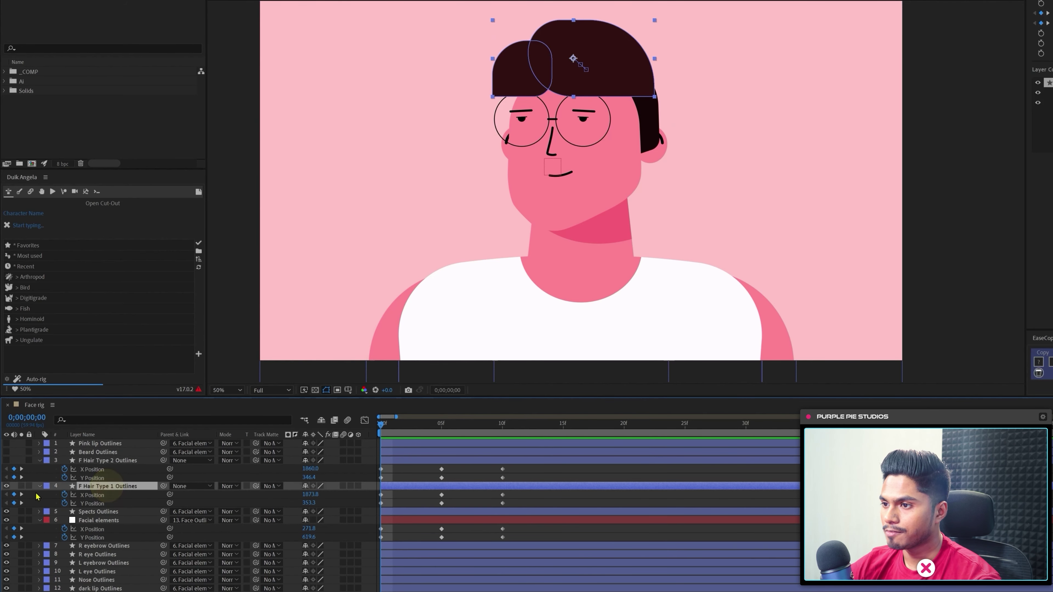
{"action": "left_click", "coordinate": [40, 486]}
{"action": "left_click", "coordinate": [40, 487]}
{"action": "left_click", "coordinate": [48, 496]}
{"action": "left_click", "coordinate": [57, 504]}
{"action": "left_click", "coordinate": [65, 512]}
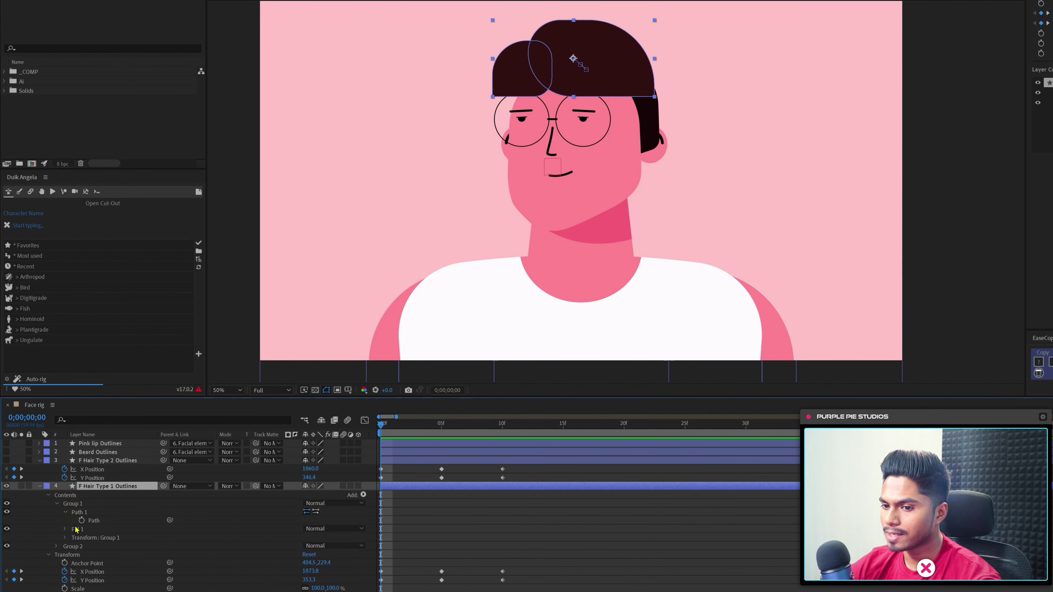
{"action": "left_click", "coordinate": [82, 520]}
{"action": "left_click", "coordinate": [57, 546]}
{"action": "left_click", "coordinate": [66, 555]}
{"action": "left_click", "coordinate": [81, 563]}
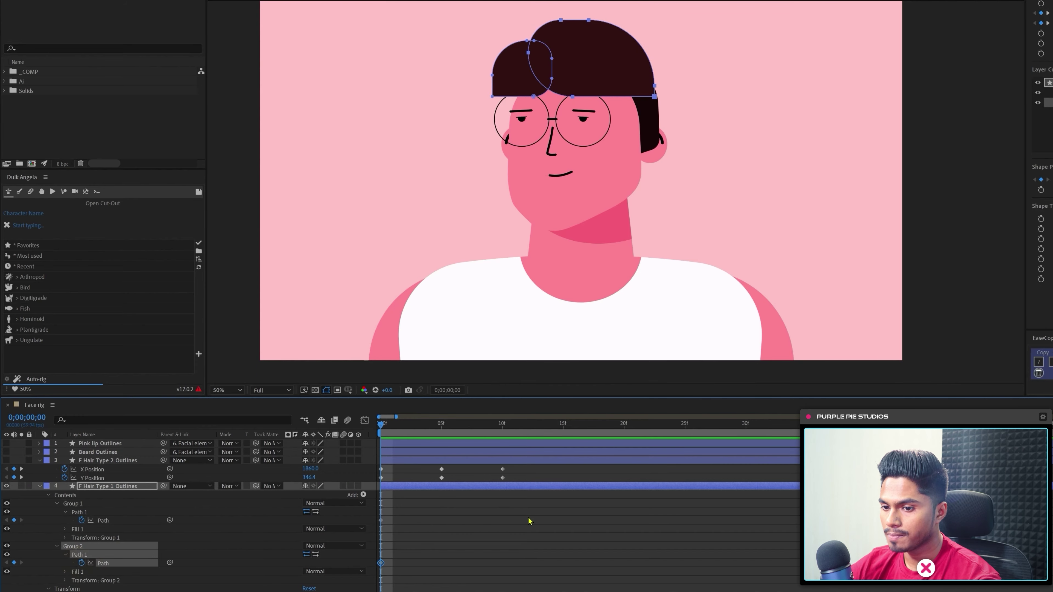
- Show only the keyframed properties of F Hair Type 1 Outlines and add keyframes to both paths at frame 5
{"action": "key", "text": "u"}
{"action": "key", "text": "k"}
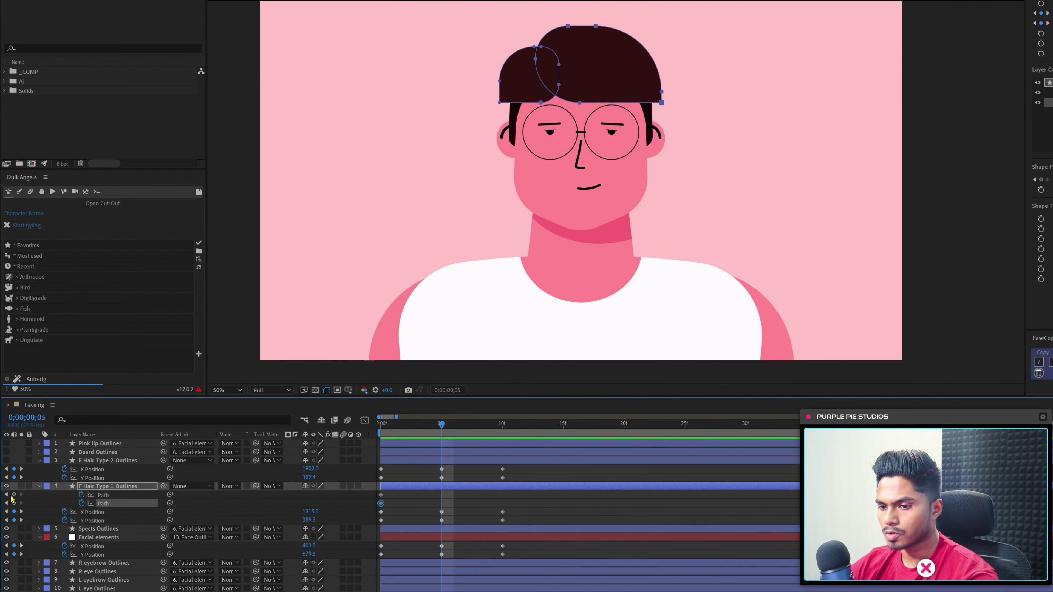
{"action": "left_click", "coordinate": [13, 495]}
{"action": "left_click", "coordinate": [13, 504]}
{"action": "key", "text": "j"}
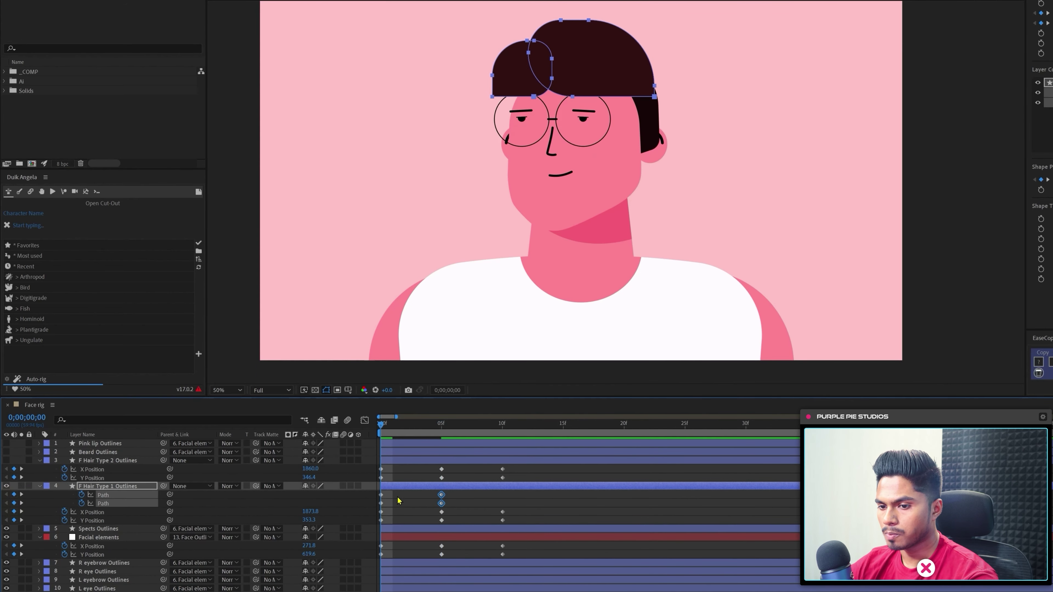
- At frame 0, move the smaller hair shape of F Hair Type 1 Outlines slightly right toward the face edge
{"action": "left_click", "coordinate": [399, 494]}
{"action": "left_click", "coordinate": [404, 489]}
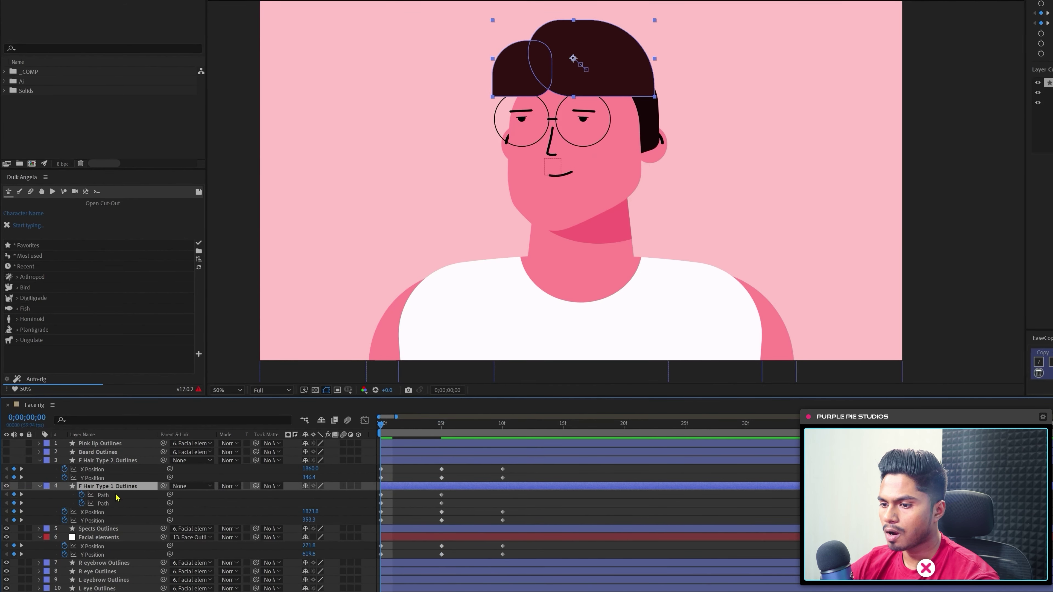
{"action": "left_click", "coordinate": [108, 506]}
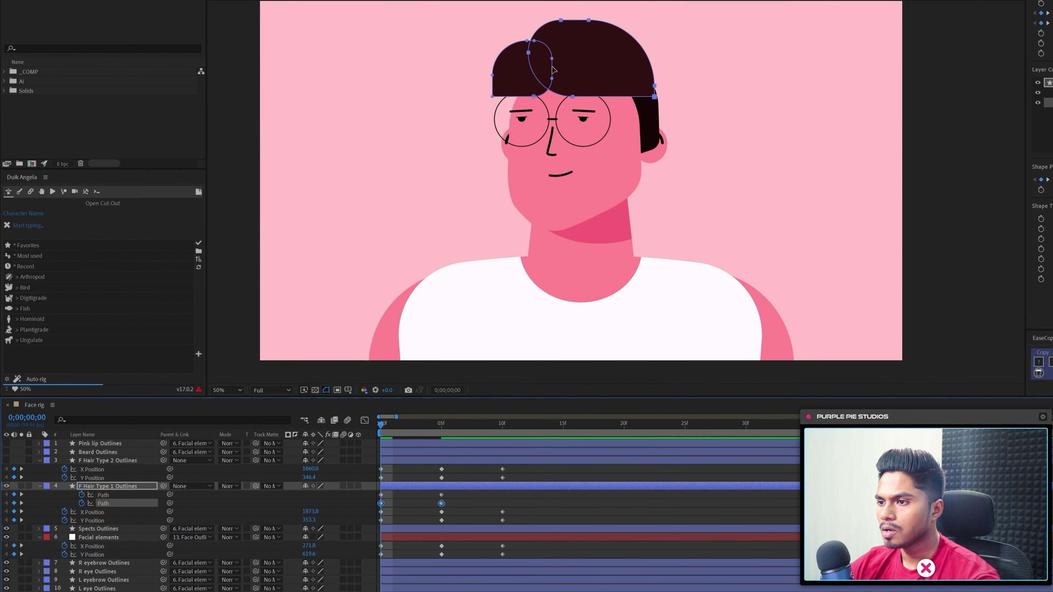
{"action": "double_click", "coordinate": [553, 61]}
{"action": "left_click_drag", "start_coordinate": [519, 75], "coordinate": [525, 76]}
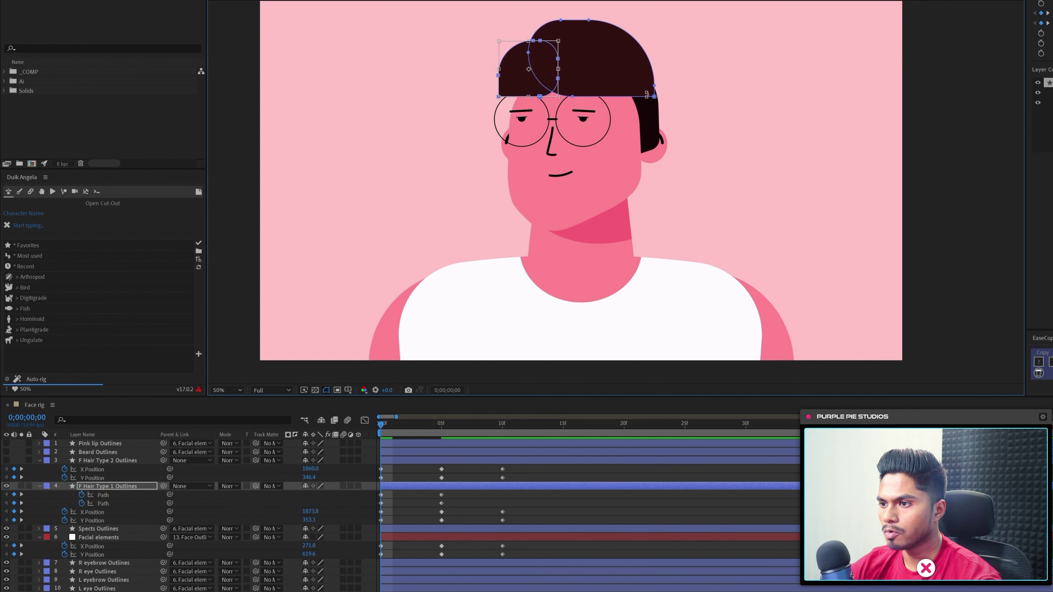
- At frame 10, move the larger hair shape of F Hair Type 1 Outlines slightly left toward the head's edge
{"action": "left_click", "coordinate": [103, 495]}
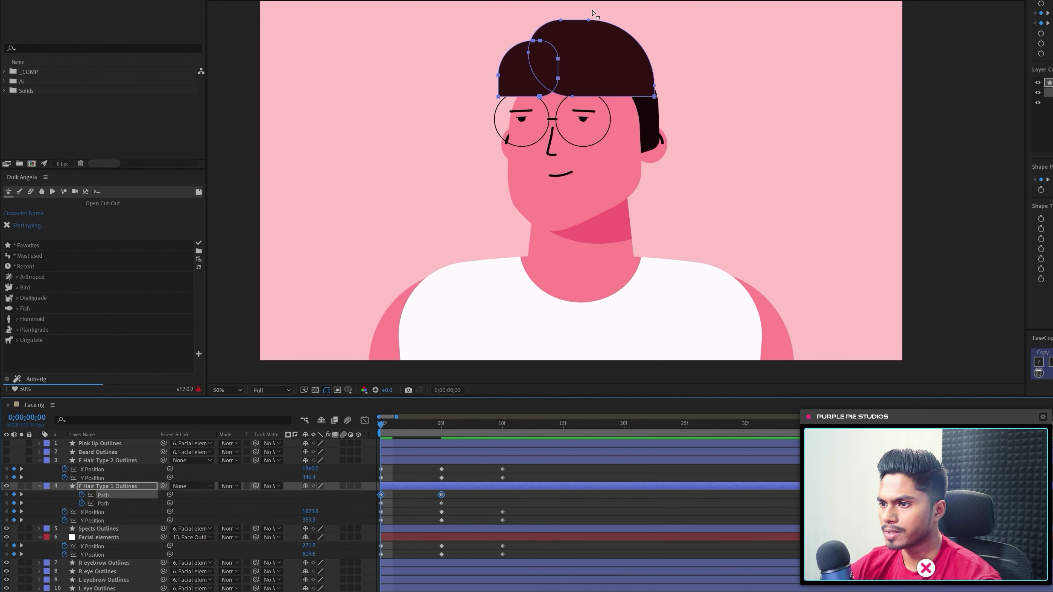
{"action": "left_click", "coordinate": [615, 32]}
{"action": "left_click", "coordinate": [582, 19]}
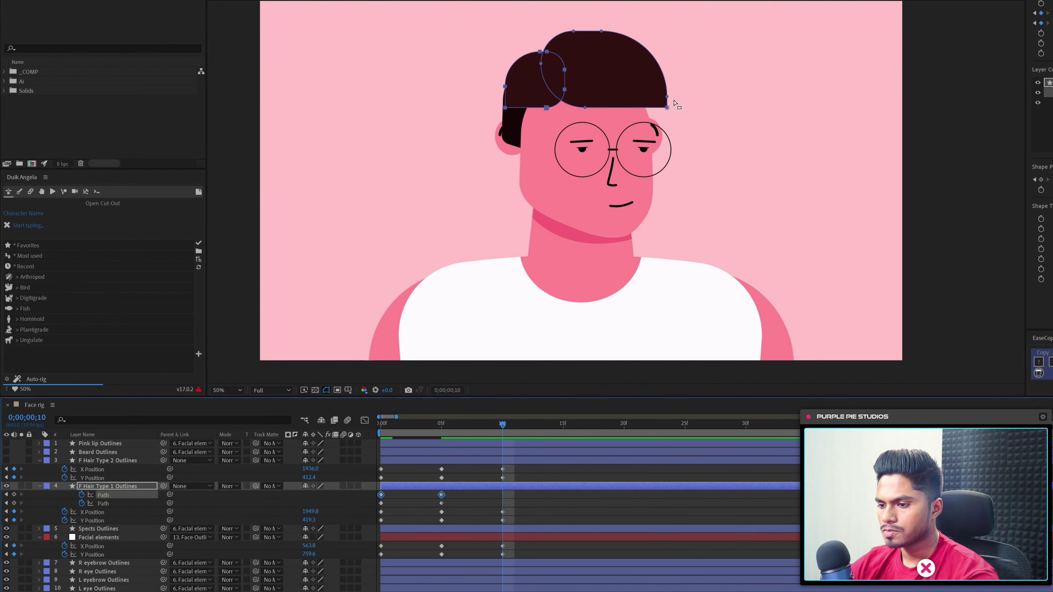
{"action": "double_click", "coordinate": [665, 96]}
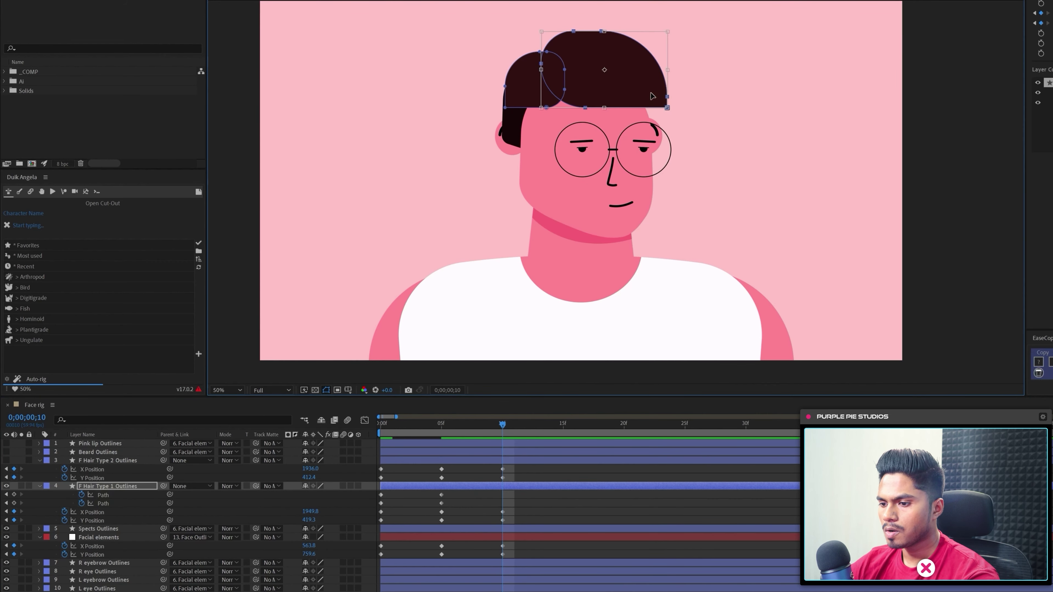
{"action": "left_click_drag", "start_coordinate": [652, 94], "coordinate": [643, 93]}
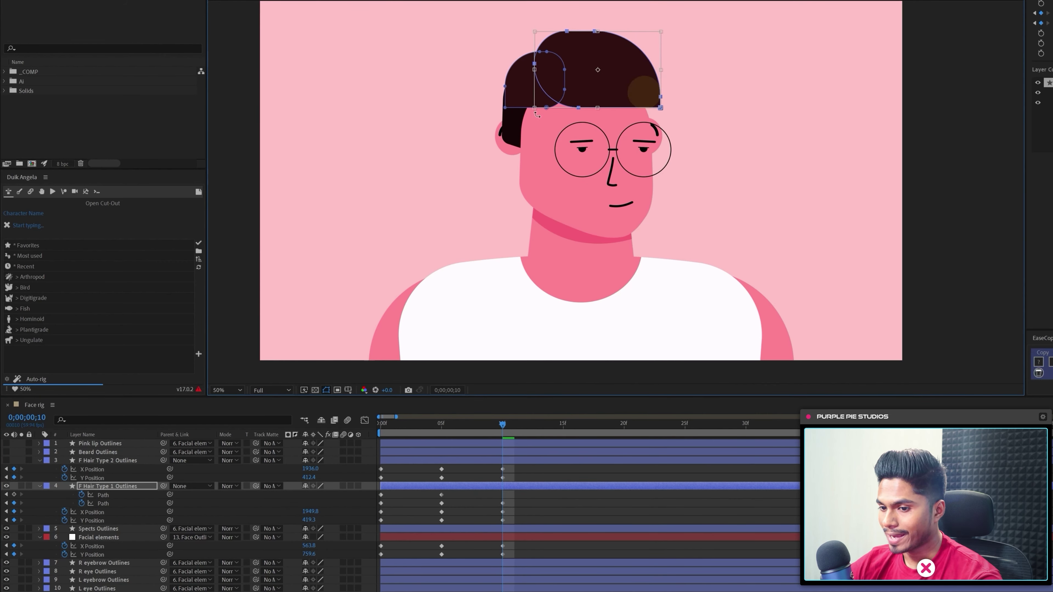
{"action": "left_click", "coordinate": [467, 500]}
{"action": "left_click", "coordinate": [115, 498]}
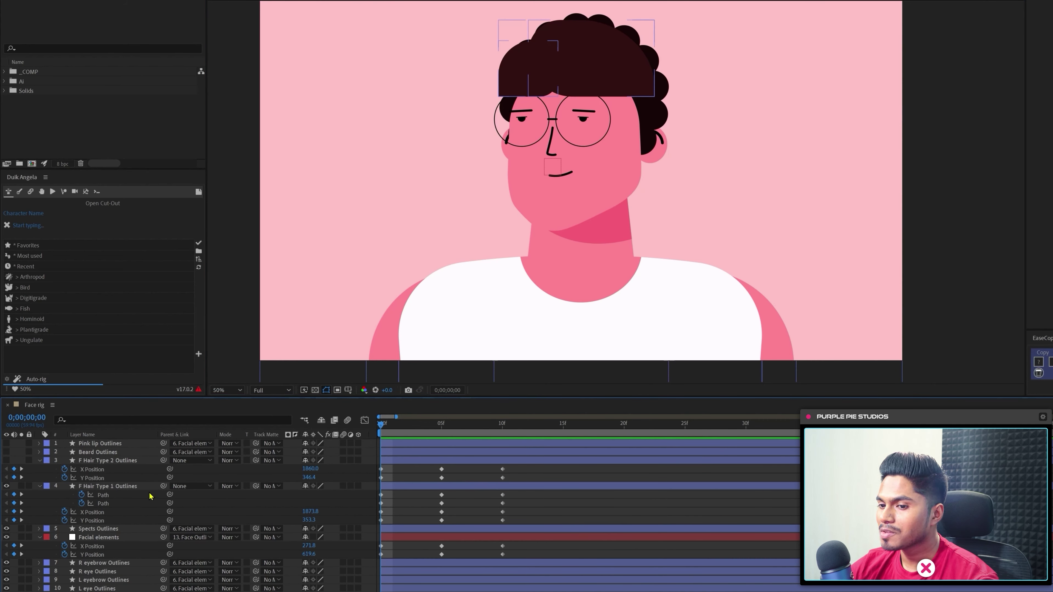
- Make the Beard Outlines and Pink lip Outlines layers visible
{"action": "left_click", "coordinate": [114, 453]}
{"action": "left_click", "coordinate": [116, 443], "text": "shift"}
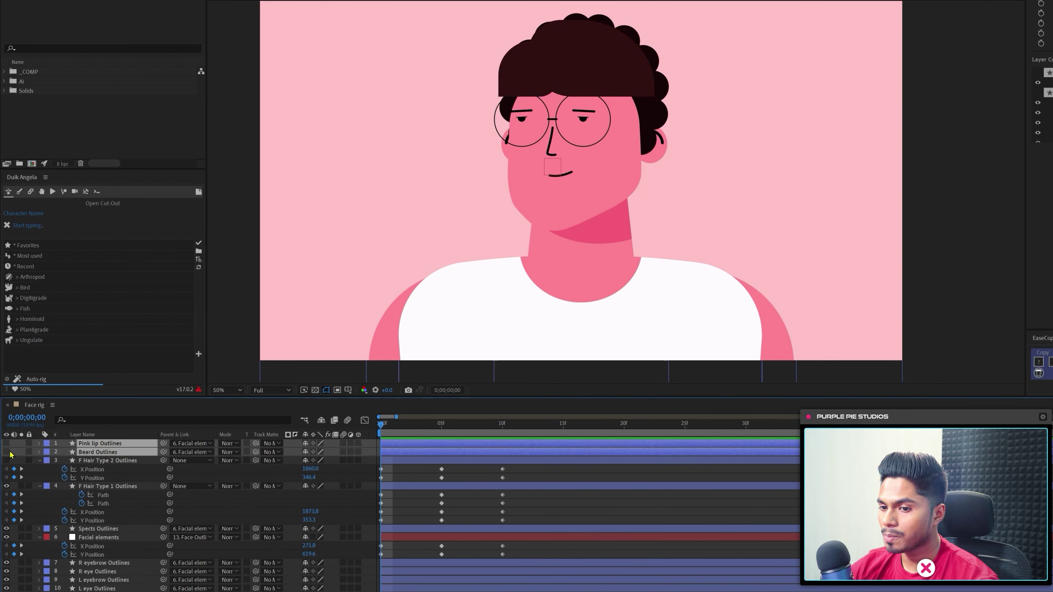
{"action": "left_click_drag", "start_coordinate": [8, 453], "coordinate": [6, 443]}
{"action": "left_click", "coordinate": [414, 482]}
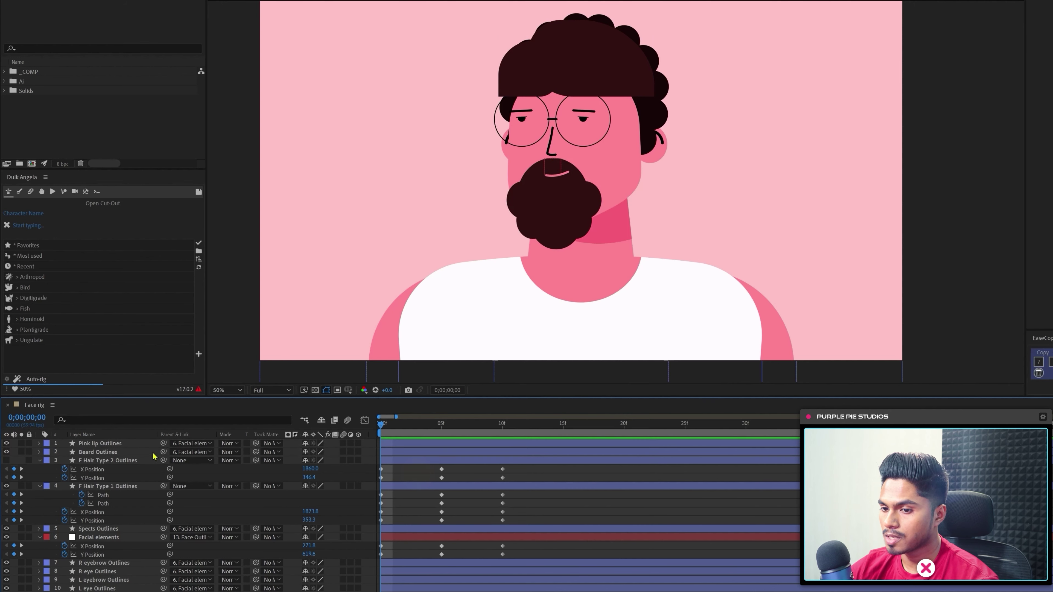
- Check how the pink lip and beard follow the head turn between frames 0 and 10
{"action": "left_click", "coordinate": [118, 445]}
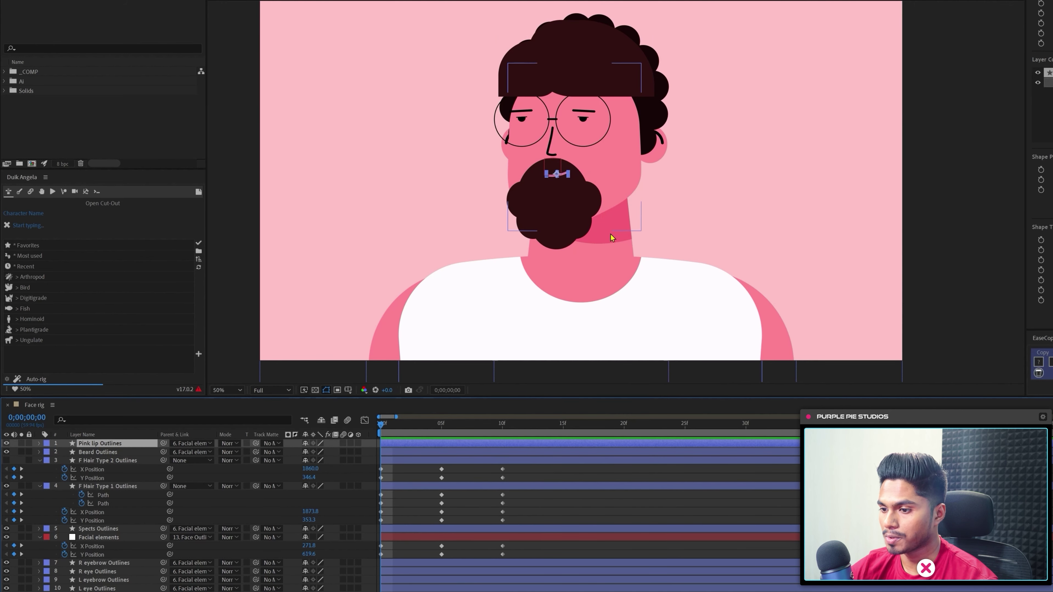
{"action": "left_click", "coordinate": [528, 478]}
{"action": "left_click_drag", "start_coordinate": [406, 427], "coordinate": [348, 454]}
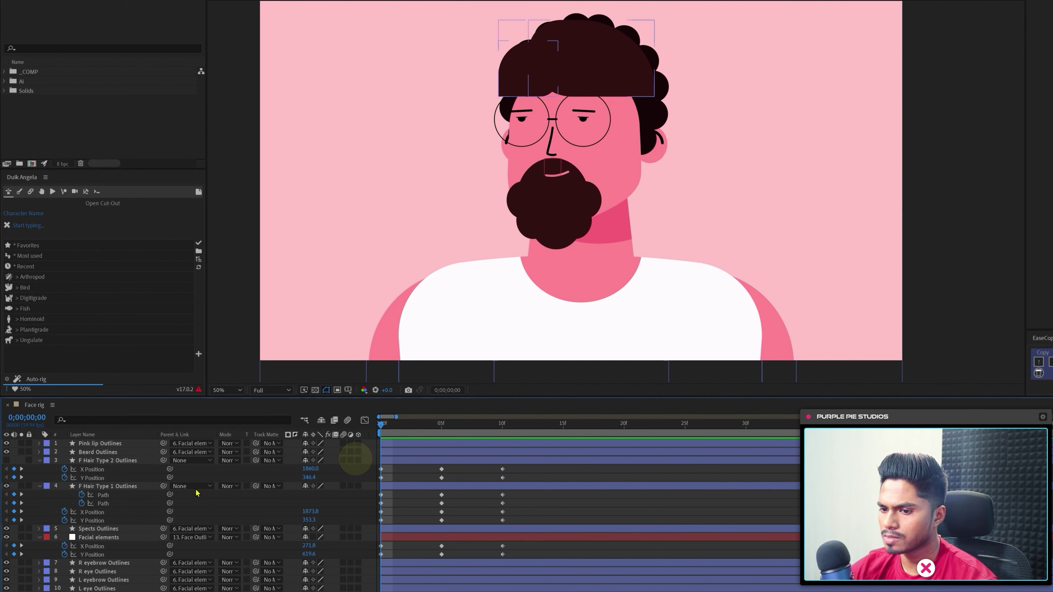
{"action": "left_click", "coordinate": [107, 454]}
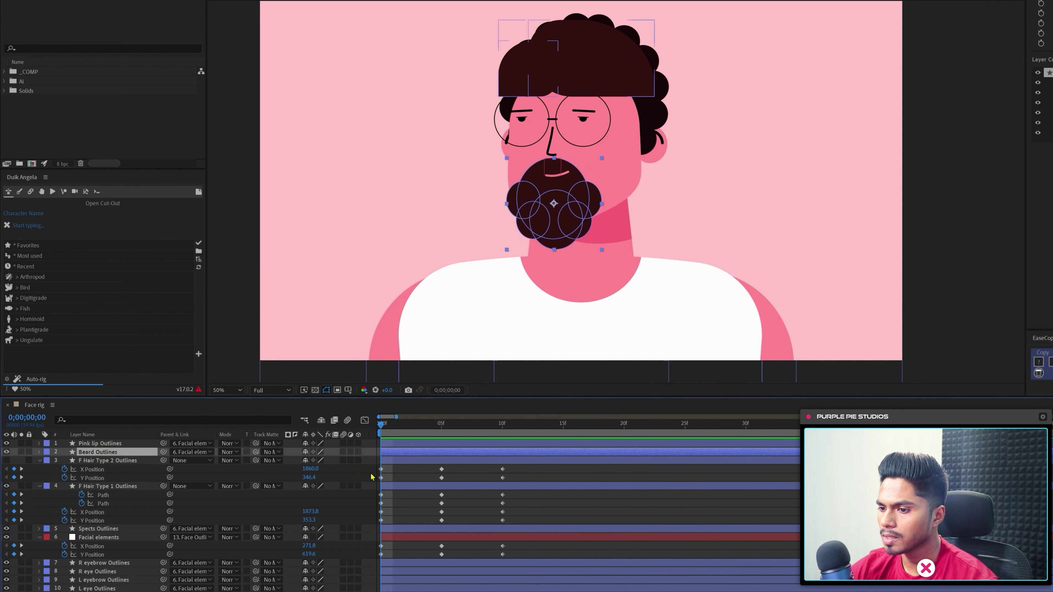
{"action": "left_click_drag", "start_coordinate": [395, 429], "coordinate": [502, 435]}
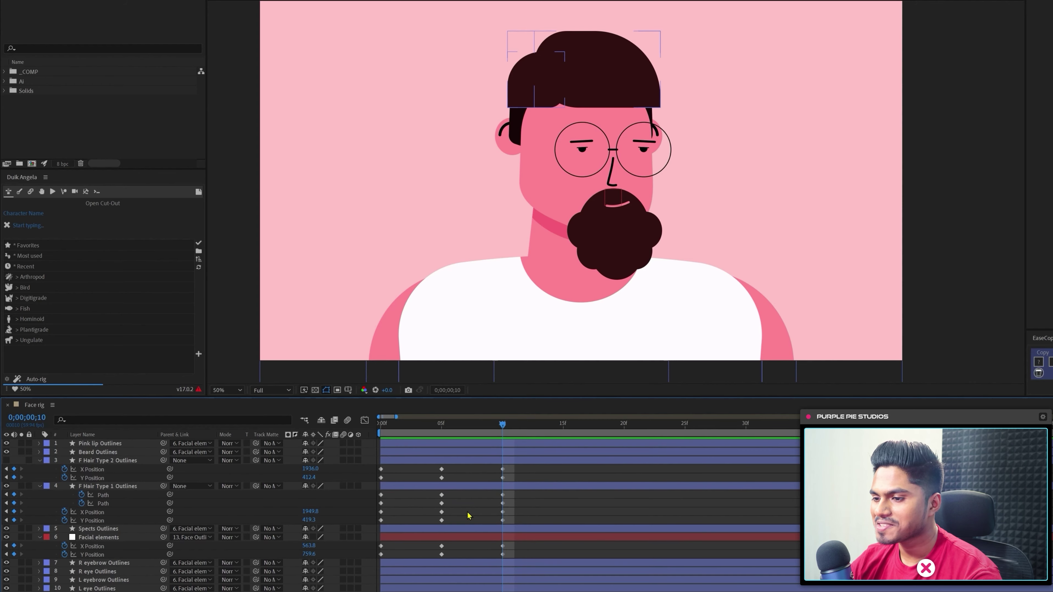
{"action": "scroll", "coordinate": [467, 516], "scroll_direction": "down", "scroll_amount": 5}
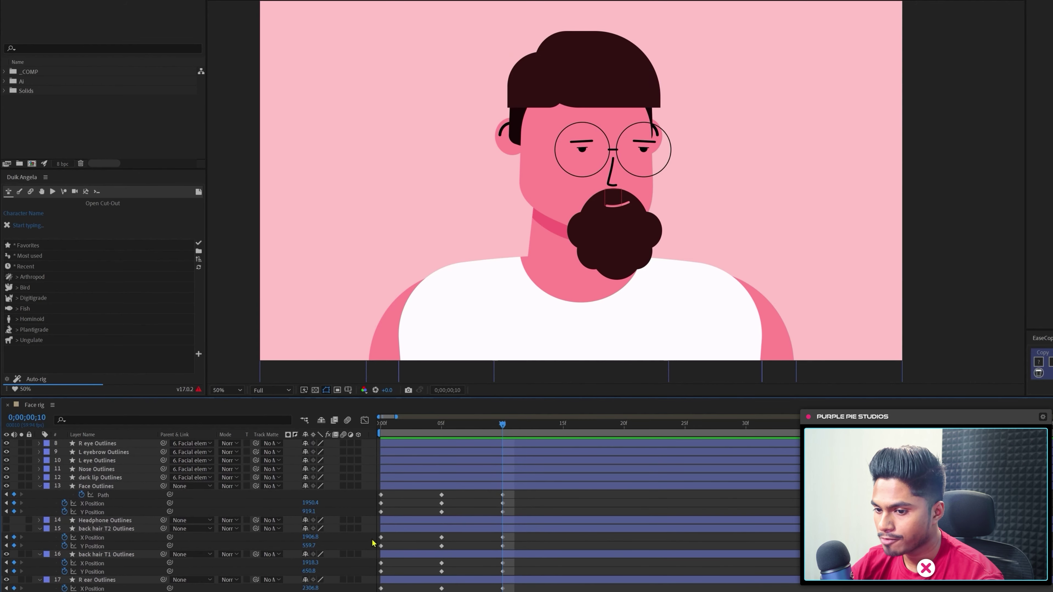
- Make the Headphone Outlines layer visible and separate its position into X and Y dimensions
{"action": "left_click", "coordinate": [94, 521]}
{"action": "left_click", "coordinate": [7, 520]}
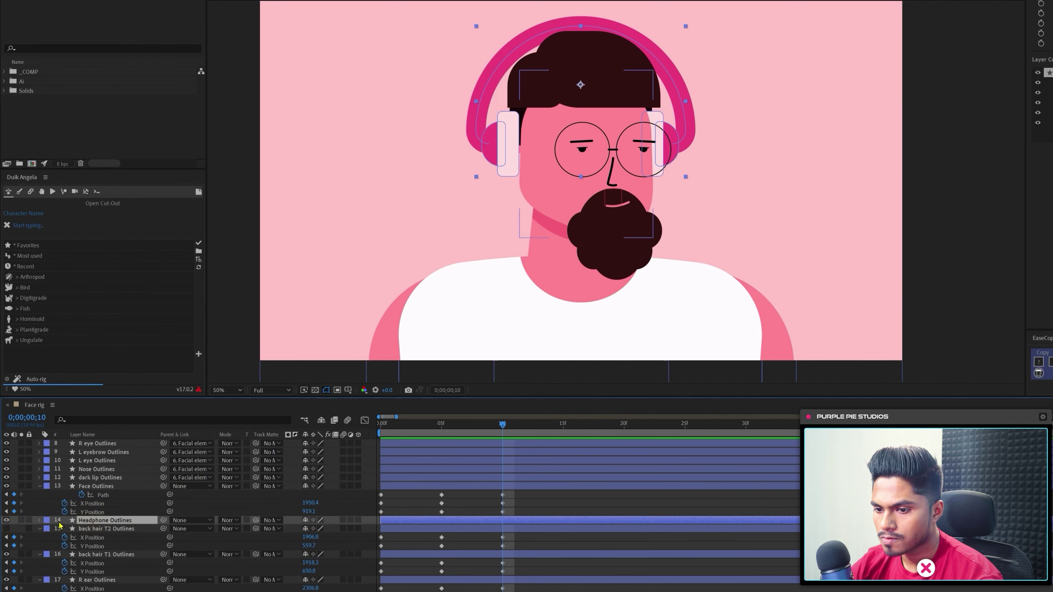
{"action": "key", "text": "p"}
{"action": "right_click", "coordinate": [69, 529]}
{"action": "left_click", "coordinate": [104, 399]}
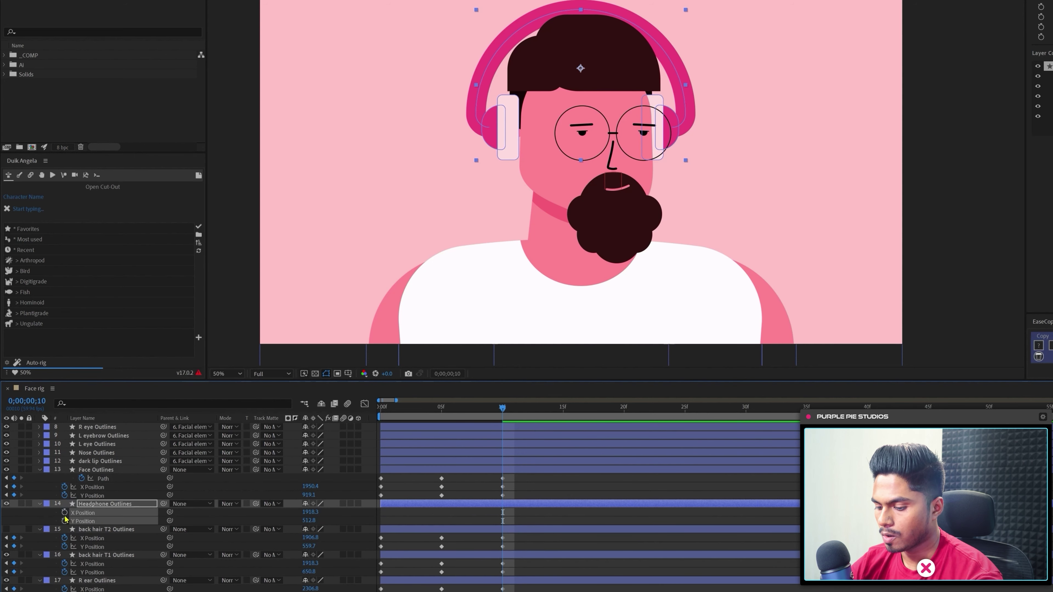
- Keyframe the X and Y Position of Headphone Outlines at frames 10, 5 and 0
{"action": "left_click", "coordinate": [64, 520]}
{"action": "key", "text": "k"}
{"action": "key", "text": "j"}
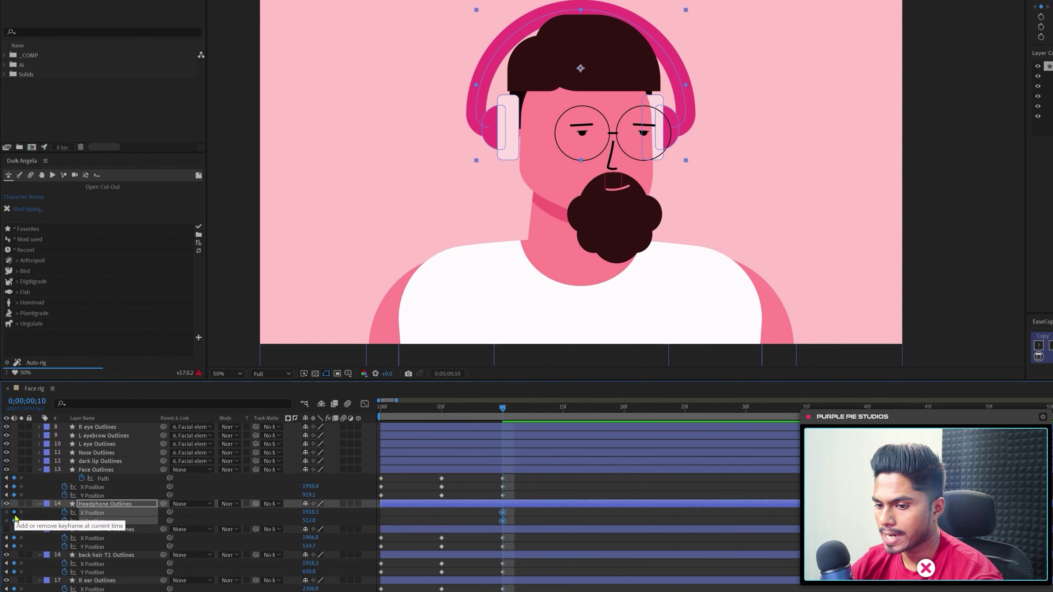
{"action": "key", "text": "j"}
{"action": "left_click", "coordinate": [16, 518]}
{"action": "key", "text": "j"}
{"action": "left_click", "coordinate": [15, 518]}
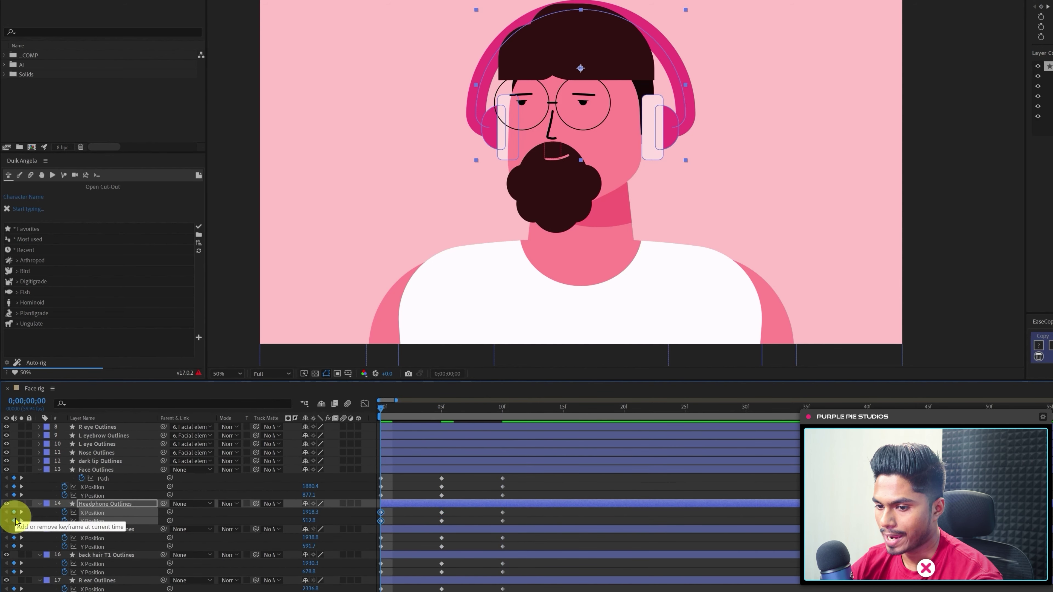
- Try nudging the headphones slightly right at frame 0
{"action": "left_click", "coordinate": [402, 522]}
{"action": "left_click", "coordinate": [116, 505]}
{"action": "key", "text": "Right"}
{"action": "key", "text": "Right"}
{"action": "key", "text": "Right"}
{"action": "key", "text": "Right"}
{"action": "key", "text": "Right"}
{"action": "key", "text": "Right"}
{"action": "key", "text": "Right"}
{"action": "key", "text": "Right"}
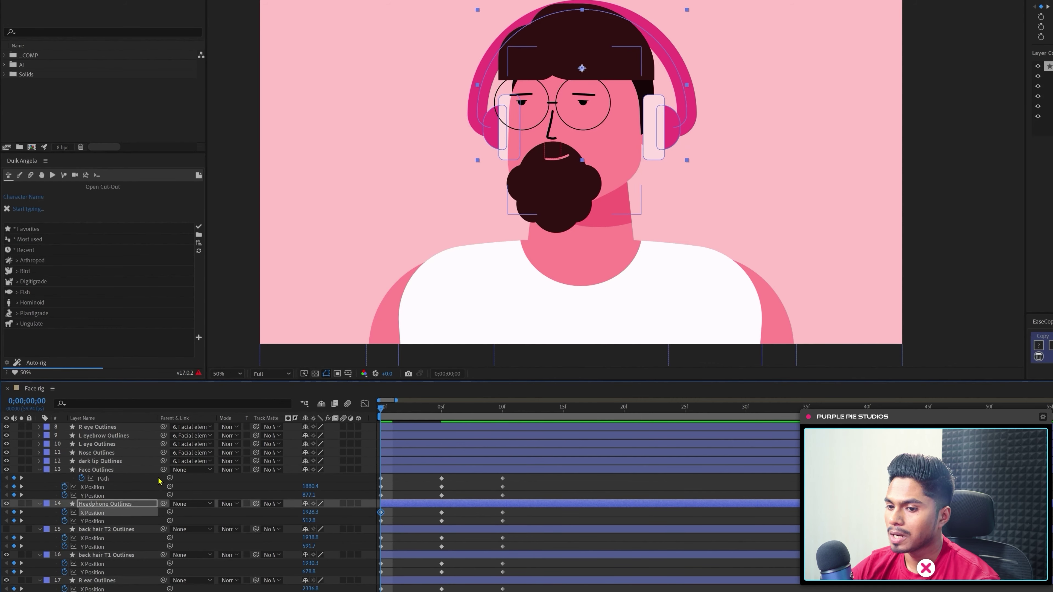
{"action": "key", "text": "Right"}
{"action": "key", "text": "Right"}
{"action": "key", "text": "Right"}
{"action": "key", "text": "Right"}
{"action": "key", "text": "Right"}
{"action": "key", "text": "Right"}
{"action": "key", "text": "Right"}
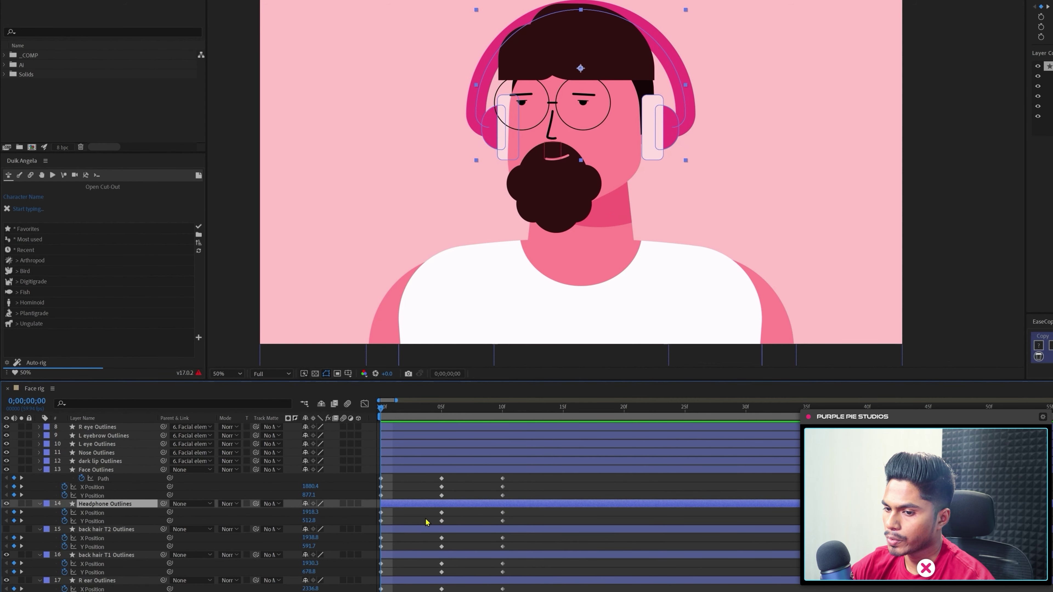
- Offset the headphones to X 1876.3, Y 492.8 at frame 10 and X 1960.3, Y 534.8 at frame 0
{"action": "left_click_drag", "start_coordinate": [439, 408], "coordinate": [502, 409]}
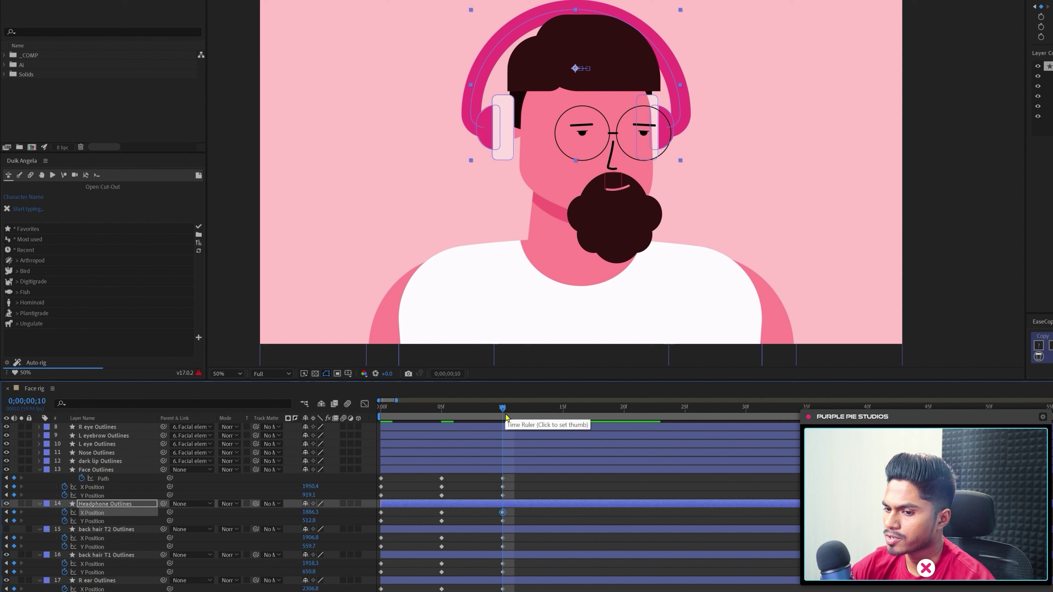
{"action": "key", "text": "Up"}
{"action": "key", "text": "Up"}
{"action": "key", "text": "Up"}
{"action": "key", "text": "Up"}
{"action": "key", "text": "Up"}
{"action": "key", "text": "Up"}
{"action": "key", "text": "Up"}
{"action": "key", "text": "Up"}
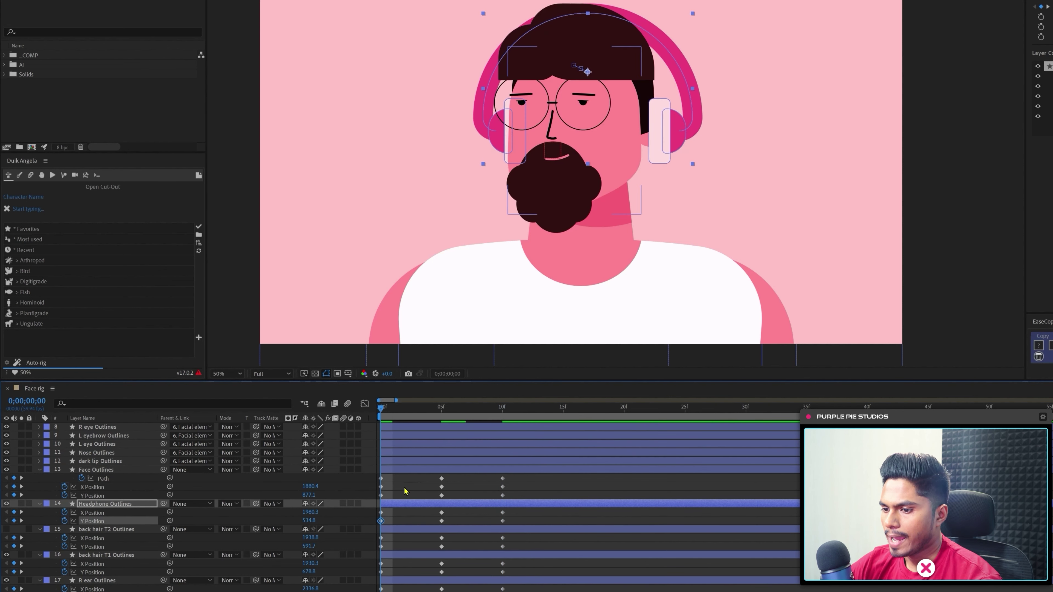
{"action": "left_click", "coordinate": [405, 481]}
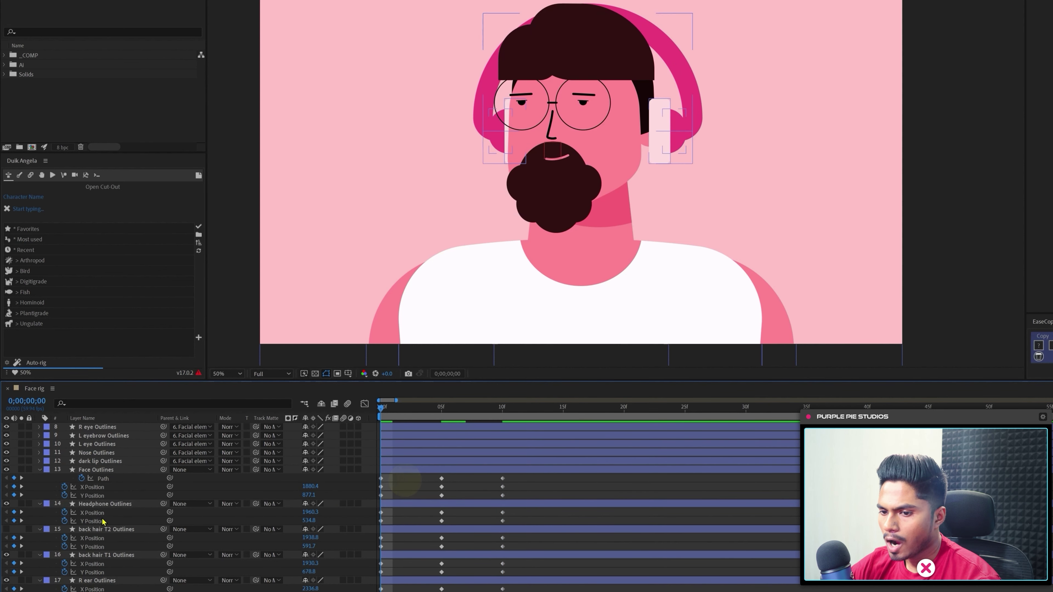
- Expand the contents of Headphone Outlines and keyframe the path of Group 1 at frame 0
{"action": "left_click", "coordinate": [39, 503]}
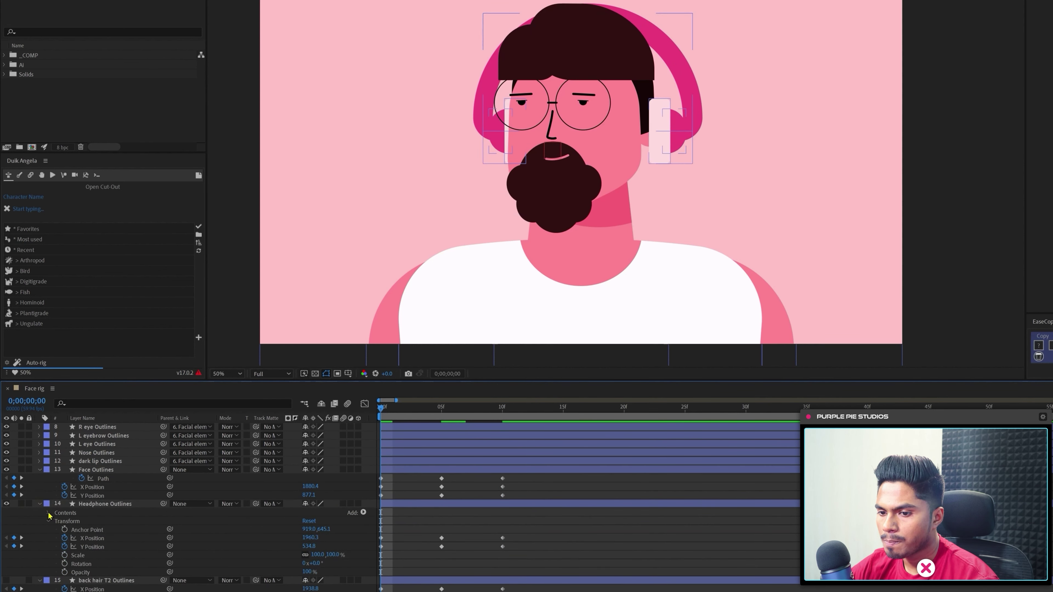
{"action": "left_click", "coordinate": [48, 513]}
{"action": "left_click", "coordinate": [49, 565]}
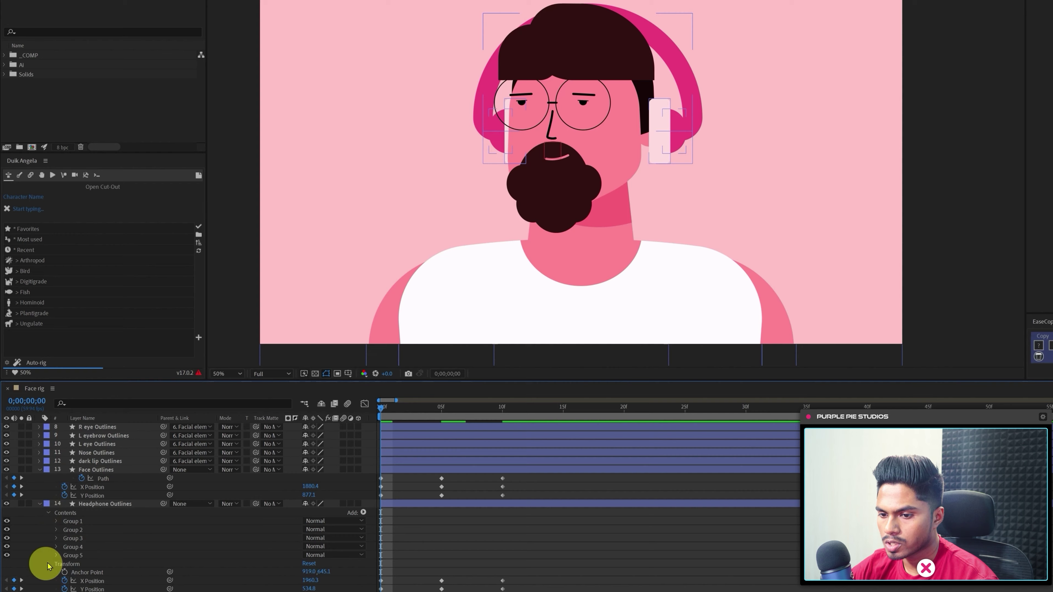
{"action": "left_click", "coordinate": [56, 521]}
{"action": "left_click", "coordinate": [65, 529]}
{"action": "left_click", "coordinate": [82, 535]}
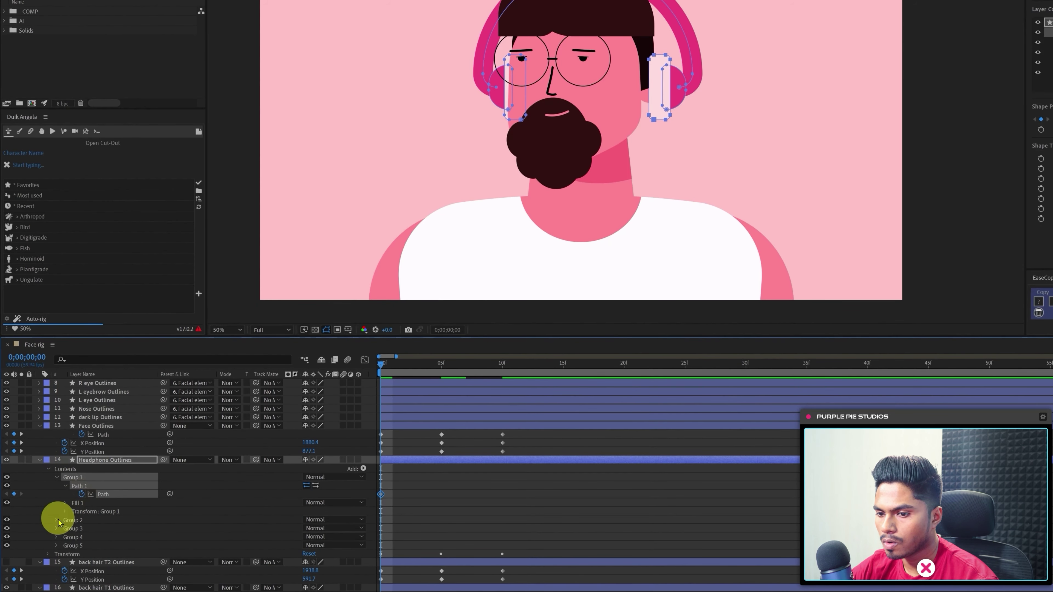
- Keyframe the paths of Group 2 and Group 3 in Headphone Outlines at frame 0
{"action": "left_click", "coordinate": [56, 554]}
{"action": "left_click", "coordinate": [65, 571]}
{"action": "left_click", "coordinate": [82, 537]}
{"action": "scroll", "coordinate": [81, 539], "scroll_direction": "down", "scroll_amount": 2}
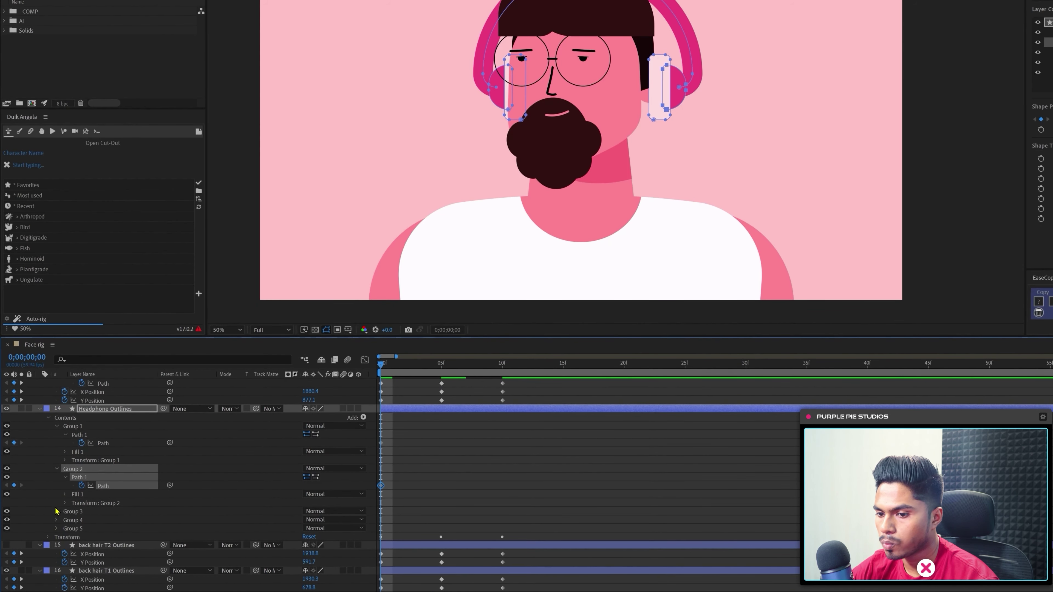
{"action": "left_click", "coordinate": [56, 512]}
{"action": "left_click", "coordinate": [81, 529]}
{"action": "scroll", "coordinate": [78, 528], "scroll_direction": "down", "scroll_amount": 2}
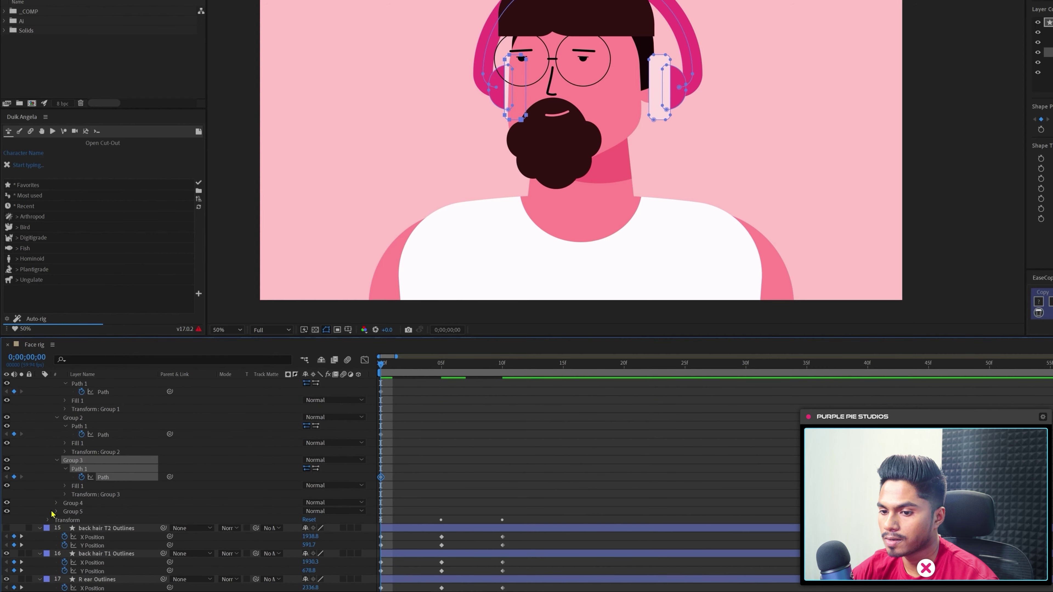
- Keyframe the paths of Group 4 and Group 5 in Headphone Outlines at frame 0
{"action": "left_click", "coordinate": [56, 503]}
{"action": "left_click", "coordinate": [65, 512]}
{"action": "left_click", "coordinate": [81, 521]}
{"action": "scroll", "coordinate": [99, 533], "scroll_direction": "down", "scroll_amount": 1}
{"action": "scroll", "coordinate": [117, 542], "scroll_direction": "down", "scroll_amount": 1}
{"action": "left_click", "coordinate": [56, 495]}
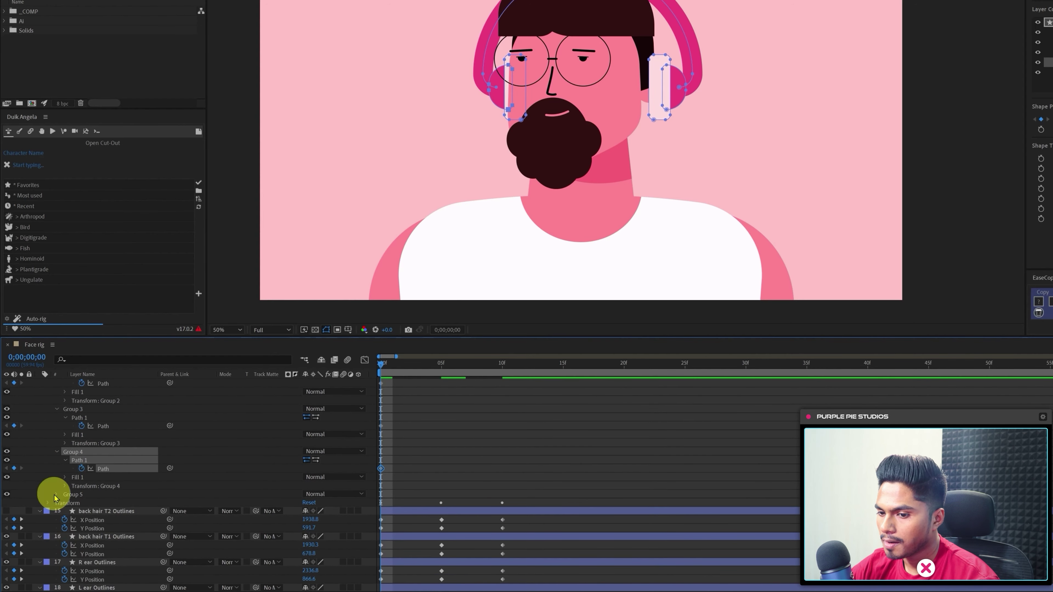
{"action": "left_click", "coordinate": [66, 504]}
{"action": "left_click", "coordinate": [81, 512]}
{"action": "scroll", "coordinate": [496, 505], "scroll_direction": "up", "scroll_amount": 3}
- Show only the keyframed properties and add keyframes to all five headphone paths at frame 5
{"action": "left_click", "coordinate": [496, 505]}
{"action": "key", "text": "u"}
{"action": "key", "text": "k"}
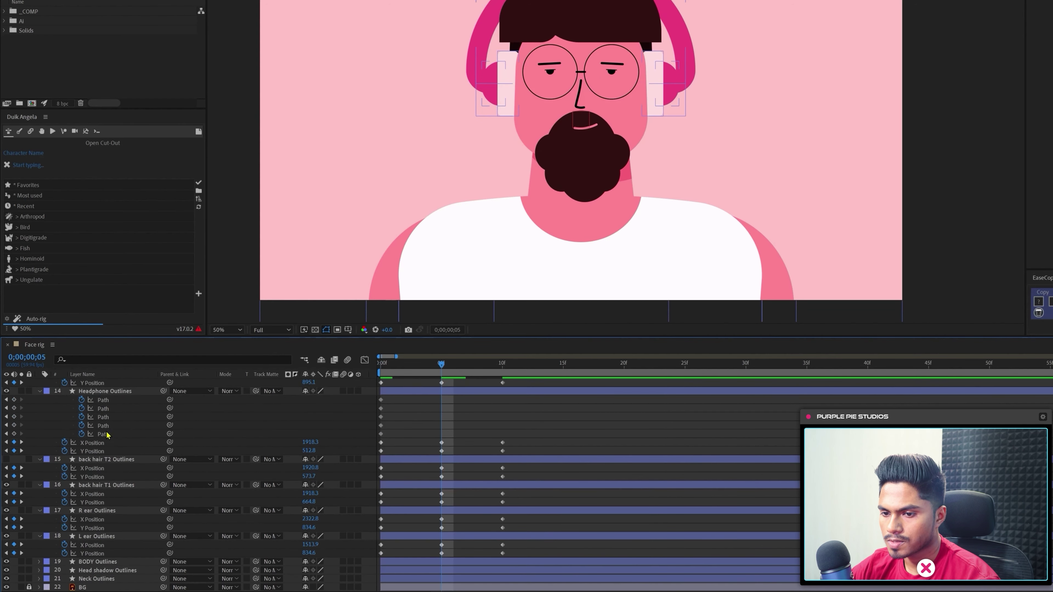
{"action": "left_click_drag", "start_coordinate": [14, 401], "coordinate": [14, 436]}
- At frame 0, reshape the headphone paths so the right ear cup and band sit closer to the head
{"action": "key", "text": "j"}
{"action": "left_click_drag", "start_coordinate": [641, 129], "coordinate": [651, 86]}
{"action": "left_click_drag", "start_coordinate": [540, 44], "coordinate": [486, 144]}
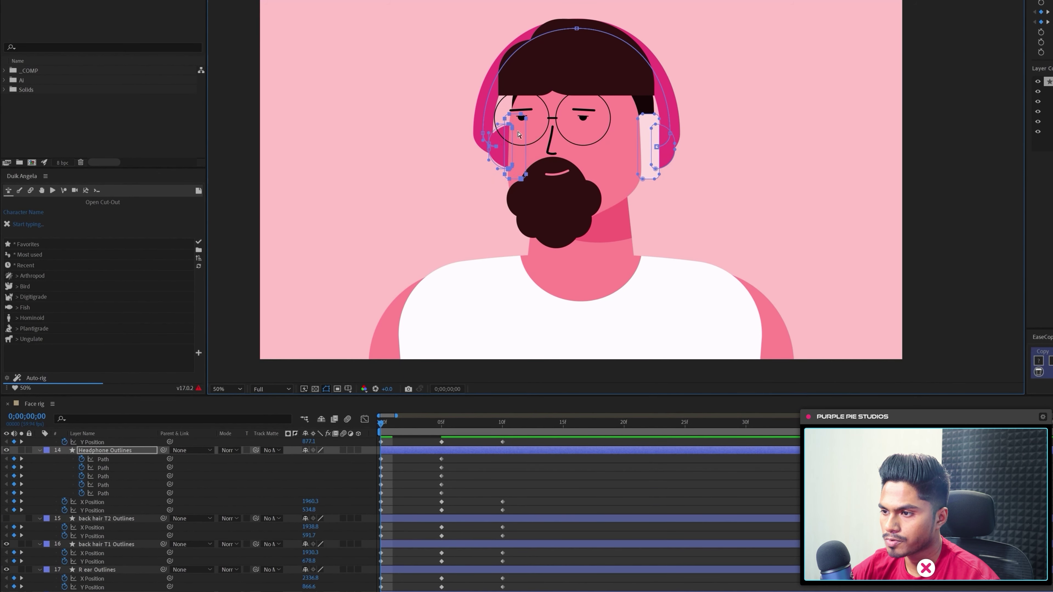
{"action": "left_click_drag", "start_coordinate": [489, 84], "coordinate": [490, 84]}
{"action": "left_click_drag", "start_coordinate": [490, 143], "coordinate": [491, 143]}
{"action": "left_click", "coordinate": [482, 480]}
- At frame 10, move the left ear cup toward the head and shift the band's top point slightly right
{"action": "key", "text": "k"}
{"action": "key", "text": "k"}
{"action": "left_click_drag", "start_coordinate": [536, 100], "coordinate": [478, 178]}
{"action": "left_click_drag", "start_coordinate": [485, 136], "coordinate": [484, 127]}
{"action": "left_click", "coordinate": [470, 126]}
{"action": "mouse_move", "coordinate": [574, 21]}
{"action": "left_mouse_down"}
{"action": "mouse_move", "coordinate": [595, 12]}
{"action": "mouse_move", "coordinate": [586, 23]}
{"action": "left_mouse_up"}
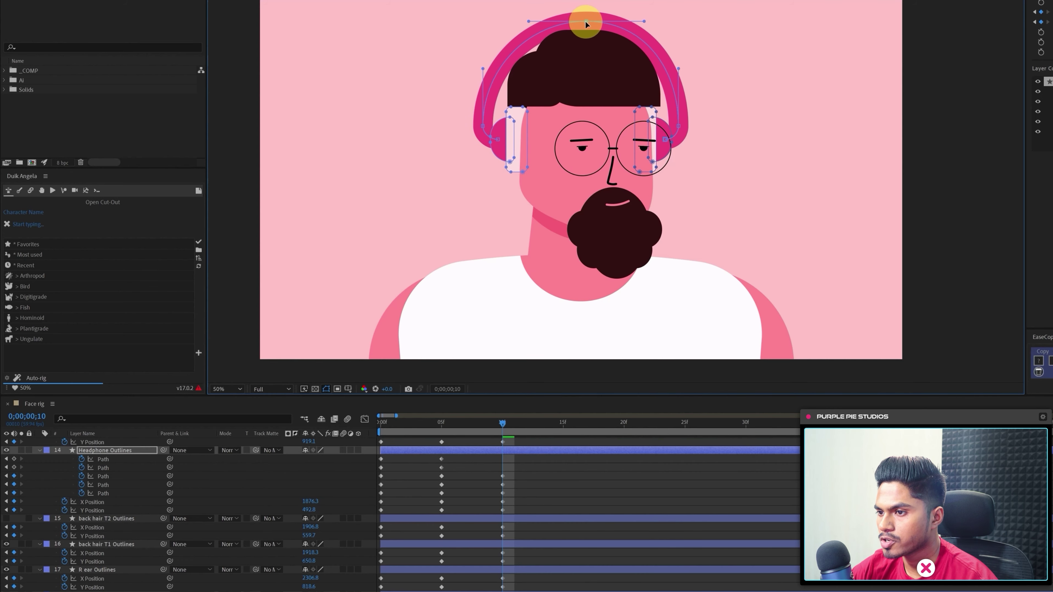
- At frame 10, pull the right end of the headphone band slightly inward toward the ear cup
{"action": "left_click_drag", "start_coordinate": [712, 99], "coordinate": [658, 158]}
{"action": "left_click", "coordinate": [679, 126]}
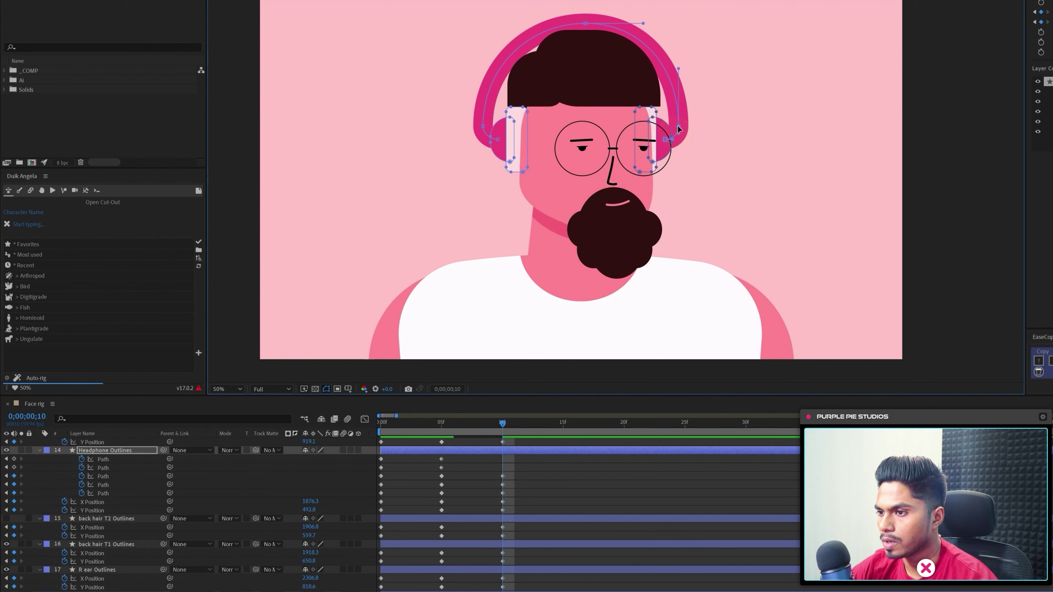
{"action": "left_click_drag", "start_coordinate": [671, 120], "coordinate": [668, 120]}
{"action": "left_click", "coordinate": [116, 467]}
{"action": "left_click", "coordinate": [586, 23]}
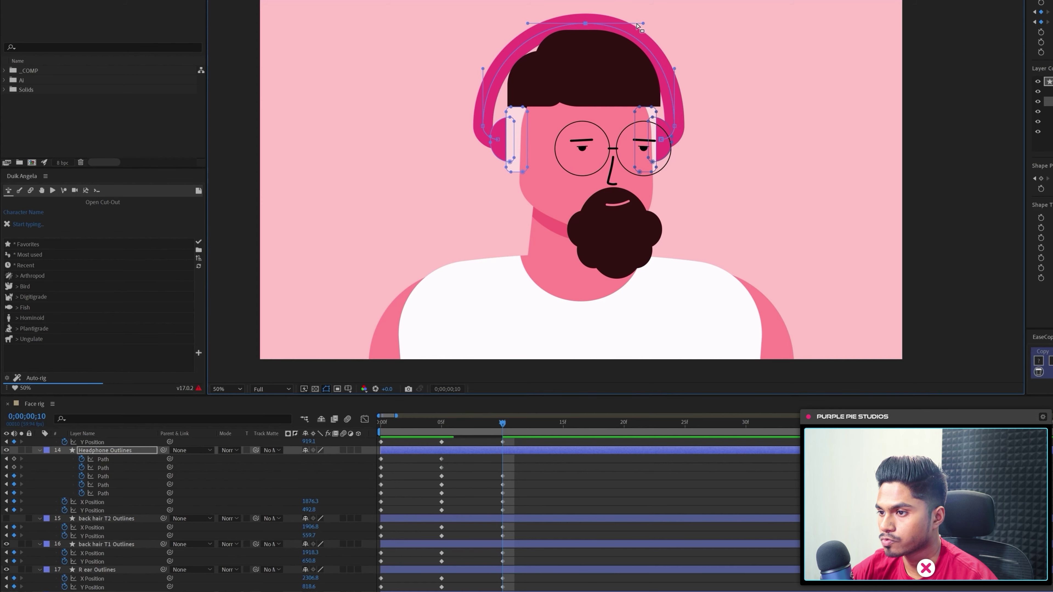
- Add the missing frame 10 keyframes to the first two headphone paths and check the headphones back at frame 5
{"action": "left_click", "coordinate": [524, 517]}
{"action": "left_click", "coordinate": [14, 468]}
{"action": "left_click", "coordinate": [13, 459]}
{"action": "left_click_drag", "start_coordinate": [503, 423], "coordinate": [441, 427]}
{"action": "left_click", "coordinate": [551, 556]}
{"action": "scroll", "coordinate": [552, 556], "scroll_direction": "up", "scroll_amount": 3}
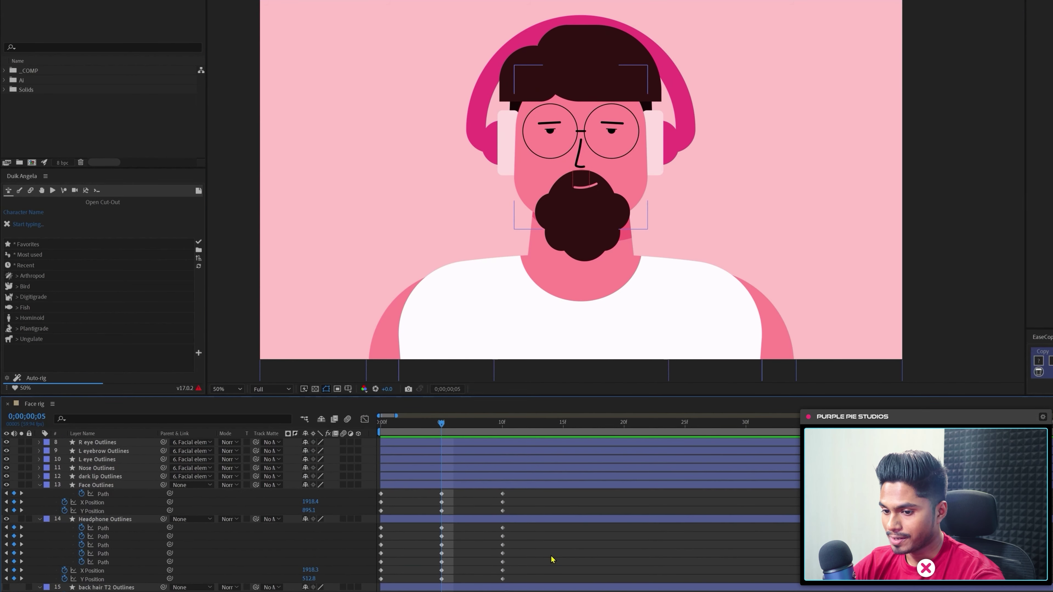
- Try moving the Head shadow Outlines layer to the right at frame 5
{"action": "scroll", "coordinate": [551, 556], "scroll_direction": "down", "scroll_amount": 3}
{"action": "left_click", "coordinate": [117, 561]}
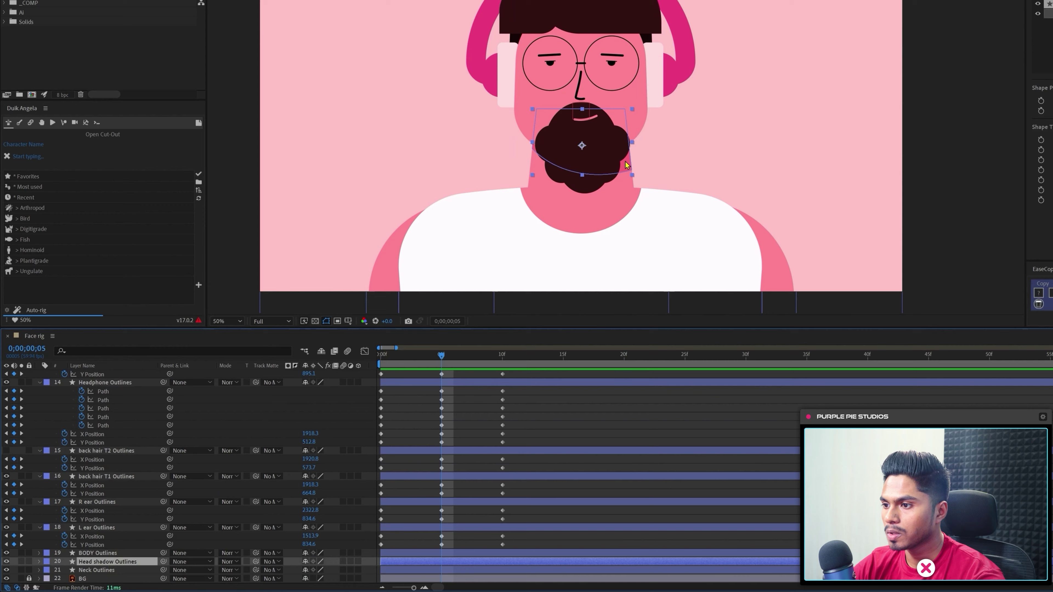
{"action": "left_click_drag", "start_coordinate": [625, 162], "coordinate": [674, 167]}
{"action": "key", "text": "ctrl+z"}
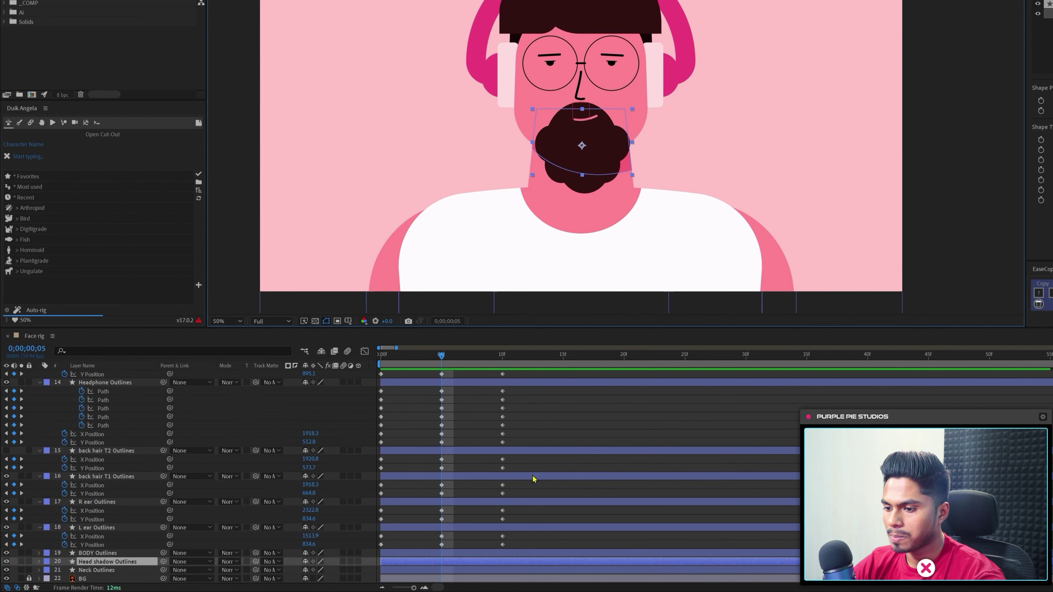
- Solo Head shadow Outlines and draw a larger closed shadow shape with the Pen tool, following its curved lower edge
{"action": "left_click", "coordinate": [21, 562]}
{"action": "left_click", "coordinate": [539, 537]}
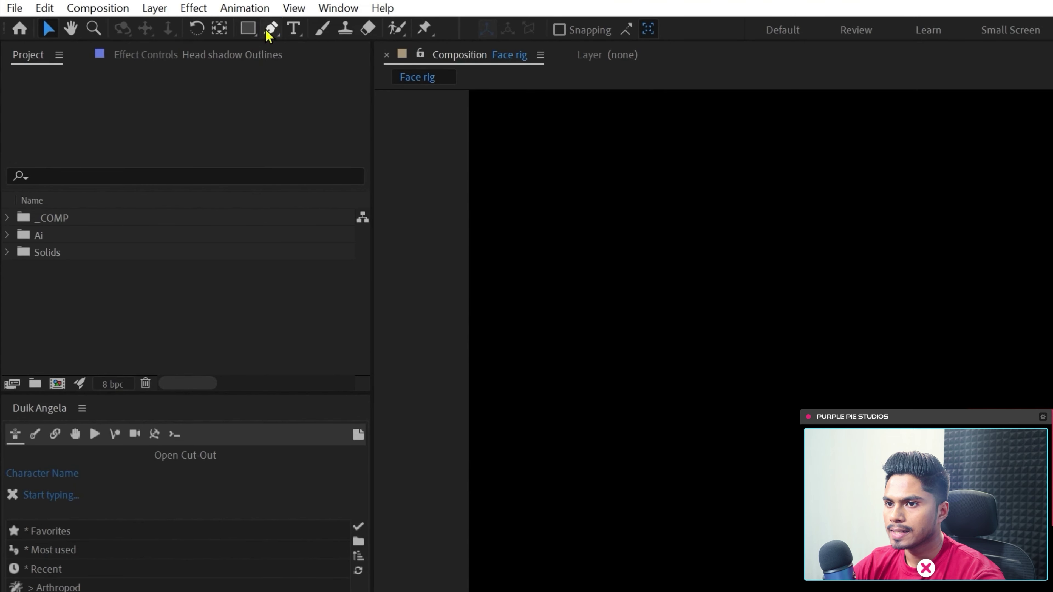
{"action": "left_click", "coordinate": [270, 28]}
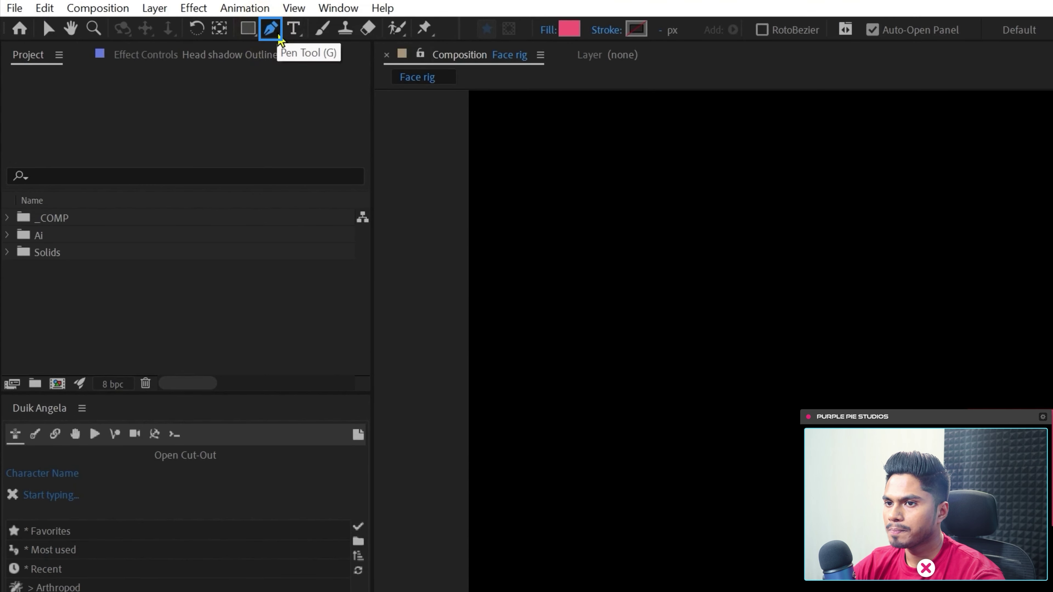
{"action": "left_click", "coordinate": [863, 412]}
{"action": "left_click_drag", "start_coordinate": [1052, 526], "coordinate": [1052, 533]}
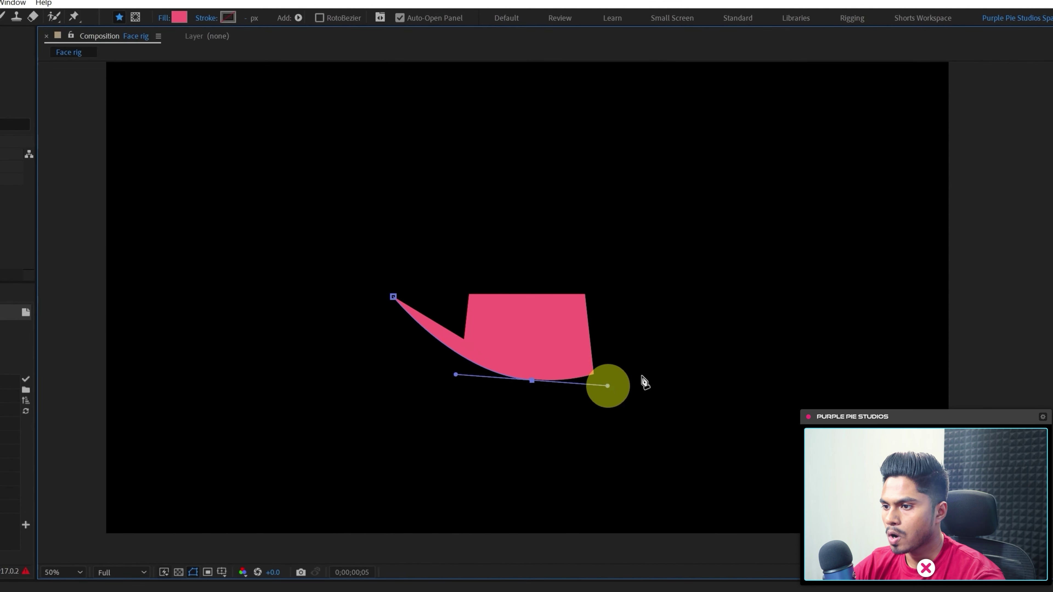
{"action": "left_click", "coordinate": [706, 346]}
{"action": "left_click", "coordinate": [794, 179]}
{"action": "left_click", "coordinate": [355, 123]}
{"action": "left_click", "coordinate": [393, 298]}
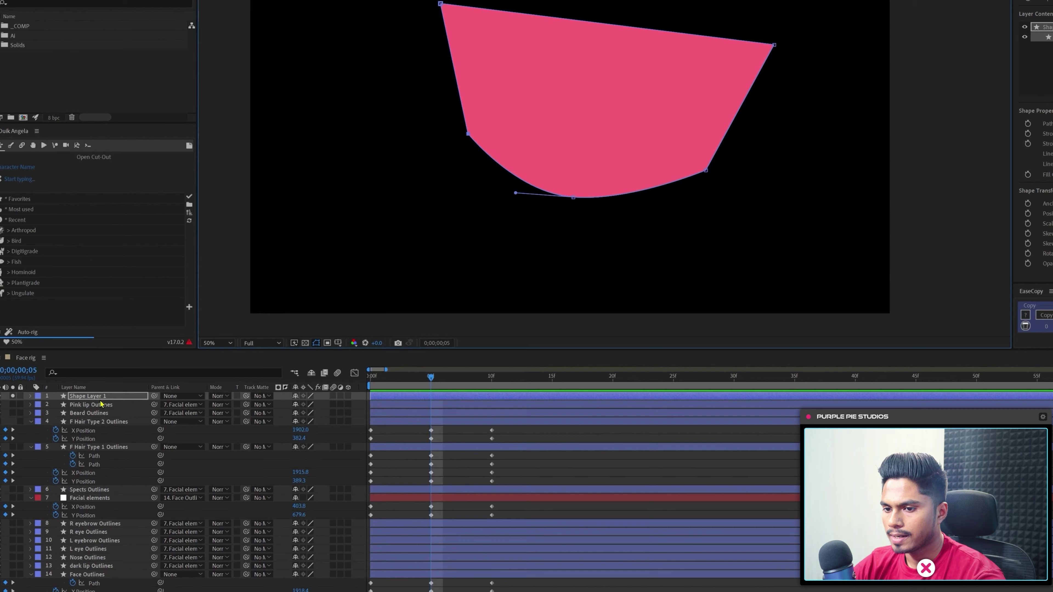
- Place Shape Layer 1 directly above Head shadow Outlines in the layer stack and turn off soloing
{"action": "left_click_drag", "start_coordinate": [101, 398], "coordinate": [110, 504]}
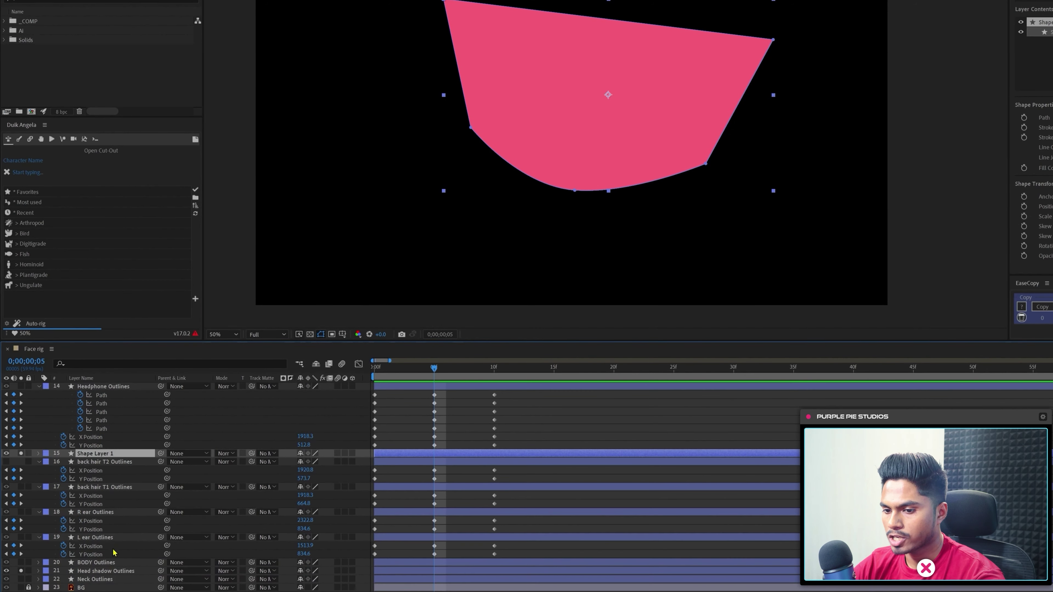
{"action": "left_click_drag", "start_coordinate": [113, 454], "coordinate": [93, 568]}
{"action": "left_click", "coordinate": [103, 571]}
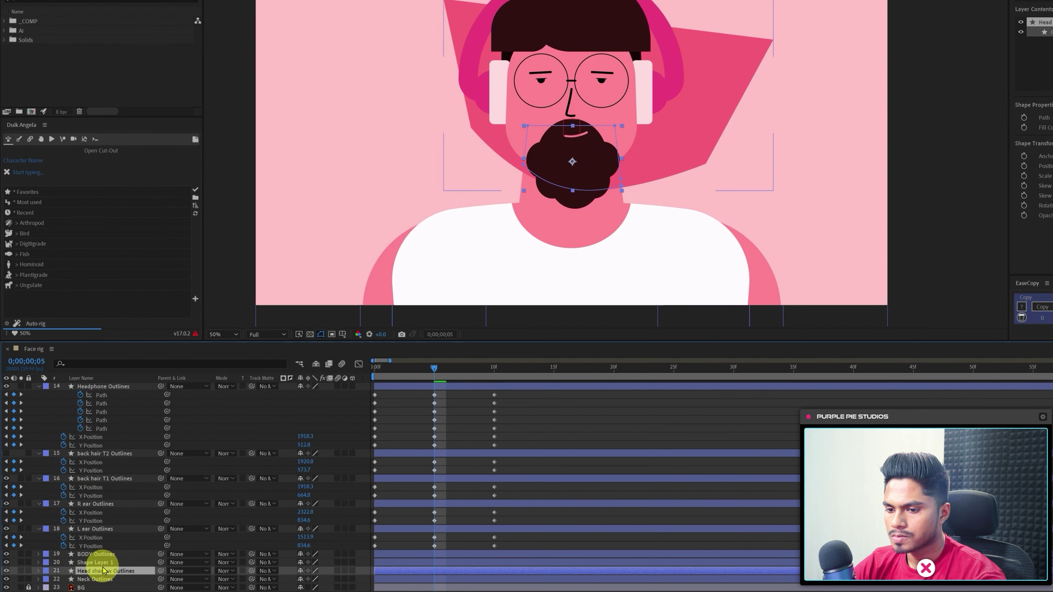
{"action": "left_click", "coordinate": [103, 564]}
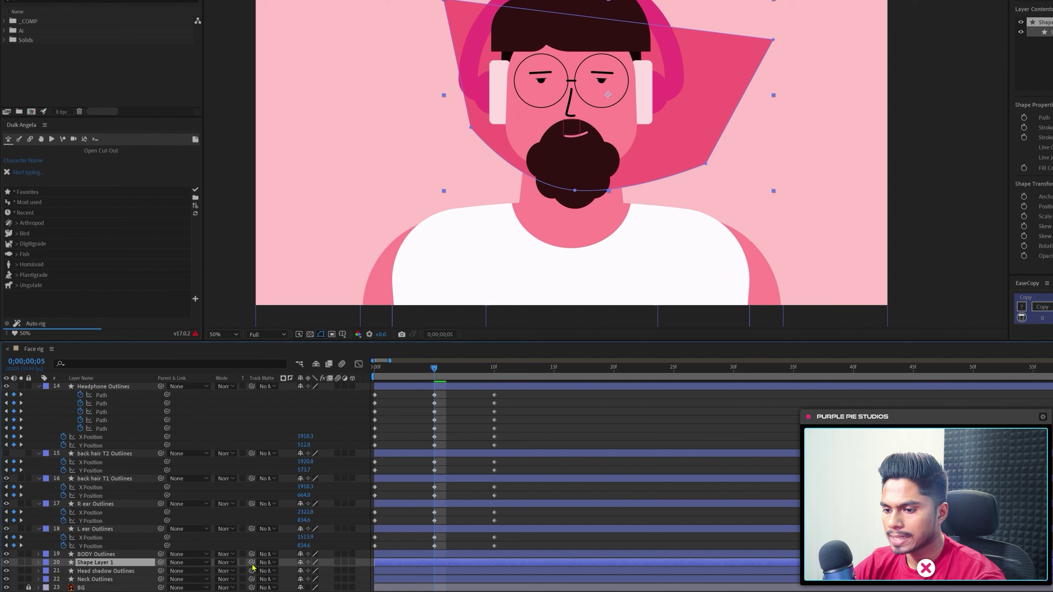
- Replace Head shadow Outlines with Shape Layer 1 track-matted to Neck Outlines, keeping the neck visible
{"action": "left_click_drag", "start_coordinate": [251, 565], "coordinate": [109, 581]}
{"action": "left_click", "coordinate": [101, 572]}
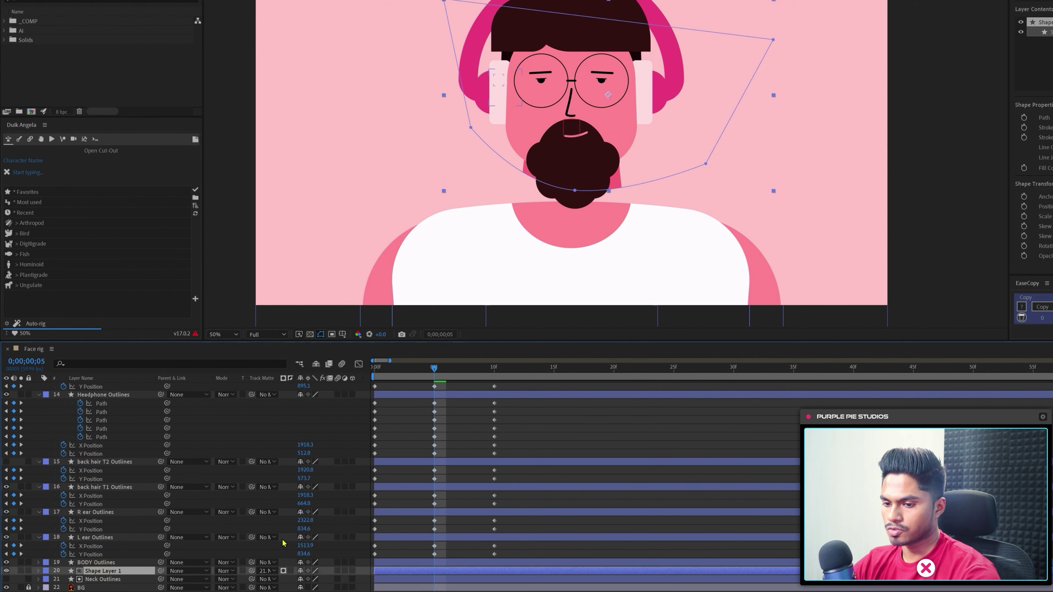
{"action": "left_click", "coordinate": [5, 579]}
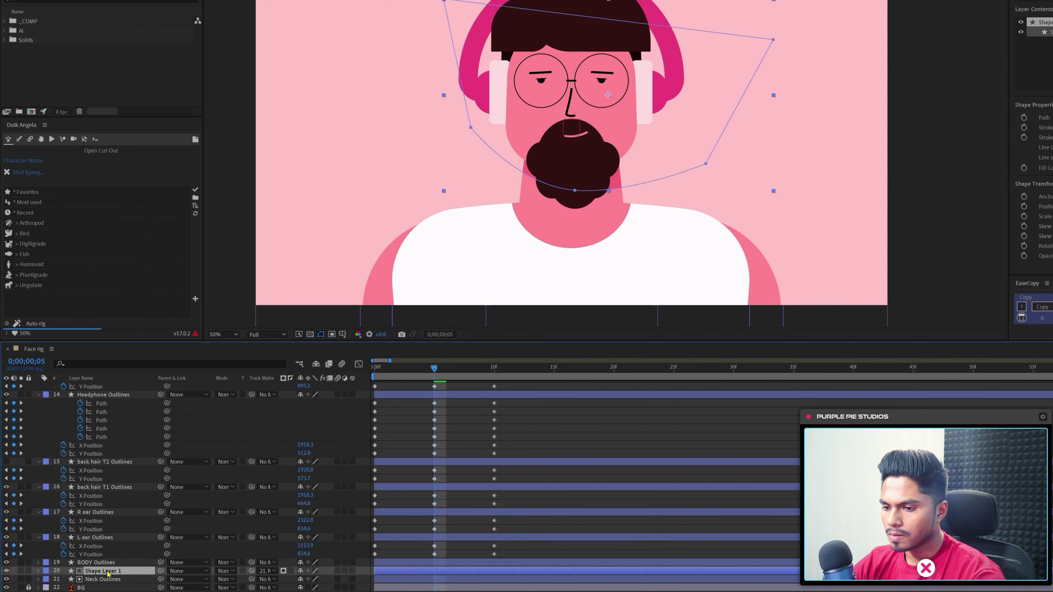
- Parent Shape Layer 1 to Face Outlines and keyframe its separated X and Y Position at frame 5
{"action": "left_click_drag", "start_coordinate": [161, 571], "coordinate": [120, 495]}
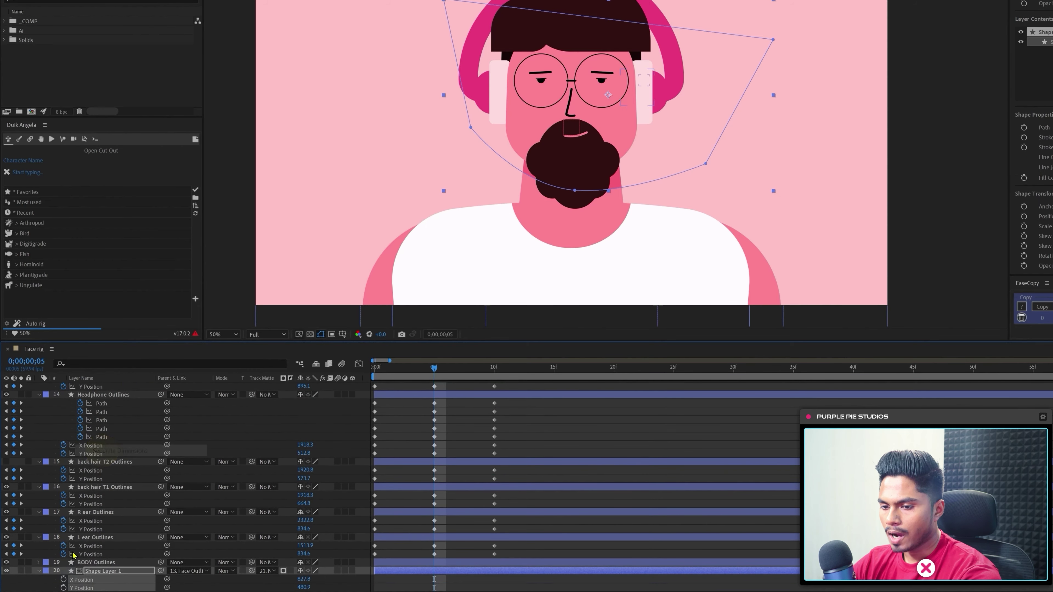
{"action": "left_click", "coordinate": [14, 572]}
{"action": "left_click", "coordinate": [118, 559]}
- At frame 0, move the neck shadow in Shape Layer 1 left to X 471.8
{"action": "key", "text": "Left"}
{"action": "key", "text": "shift+Left"}
{"action": "key", "text": "shift+Left"}
{"action": "key", "text": "shift+Left"}
{"action": "key", "text": "shift+Left"}
{"action": "key", "text": "shift+Left"}
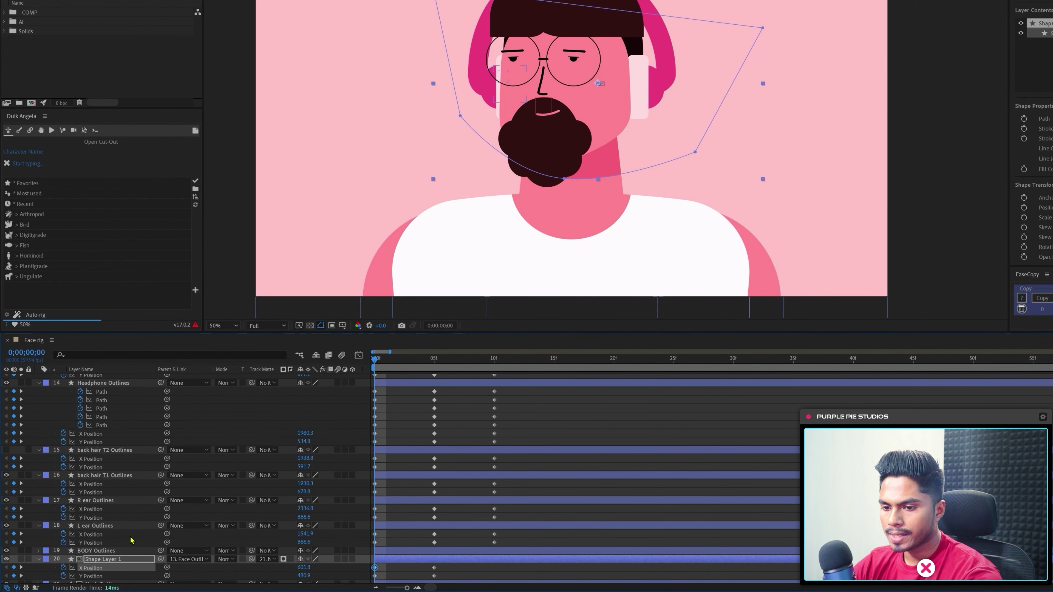
{"action": "key", "text": "shift+Left"}
{"action": "key", "text": "shift+Left"}
- At frame 10, move the neck shadow in Shape Layer 1 right to X 727.8 and lower it
{"action": "key", "text": "shift+Page_Down"}
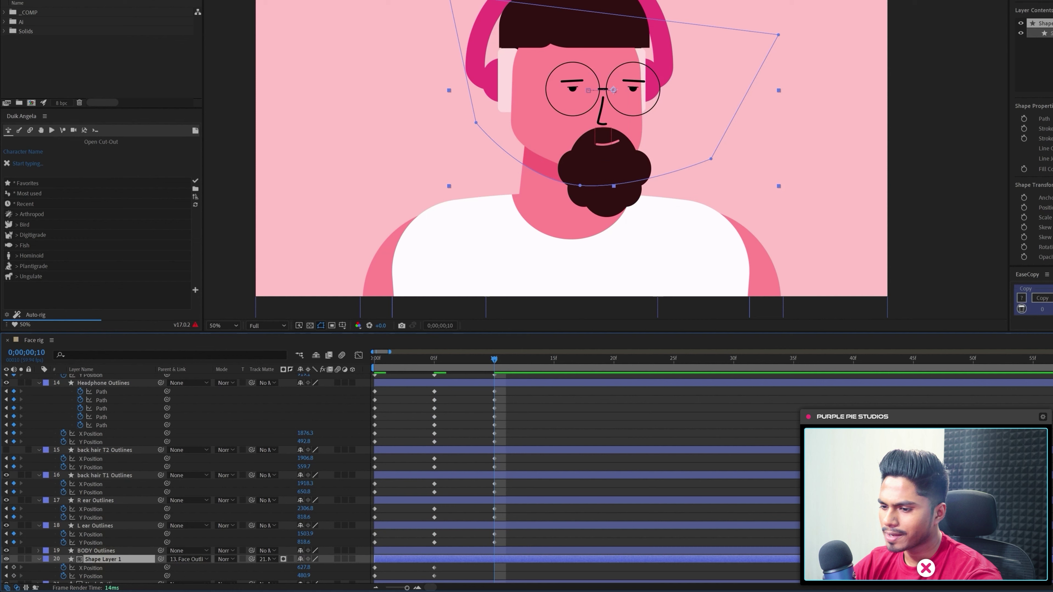
{"action": "key", "text": "shift+Right"}
{"action": "key", "text": "shift+Right"}
{"action": "key", "text": "shift+Right"}
{"action": "key", "text": "shift+Right"}
{"action": "key", "text": "shift+Right"}
{"action": "key", "text": "shift+Right"}
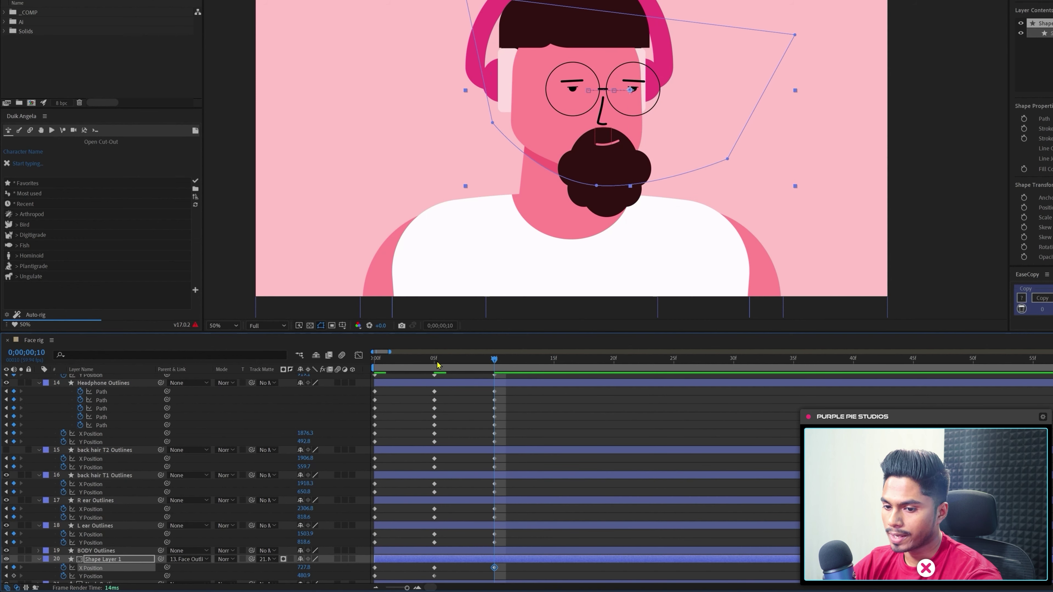
{"action": "key", "text": "shift+Down"}
{"action": "key", "text": "shift+Down"}
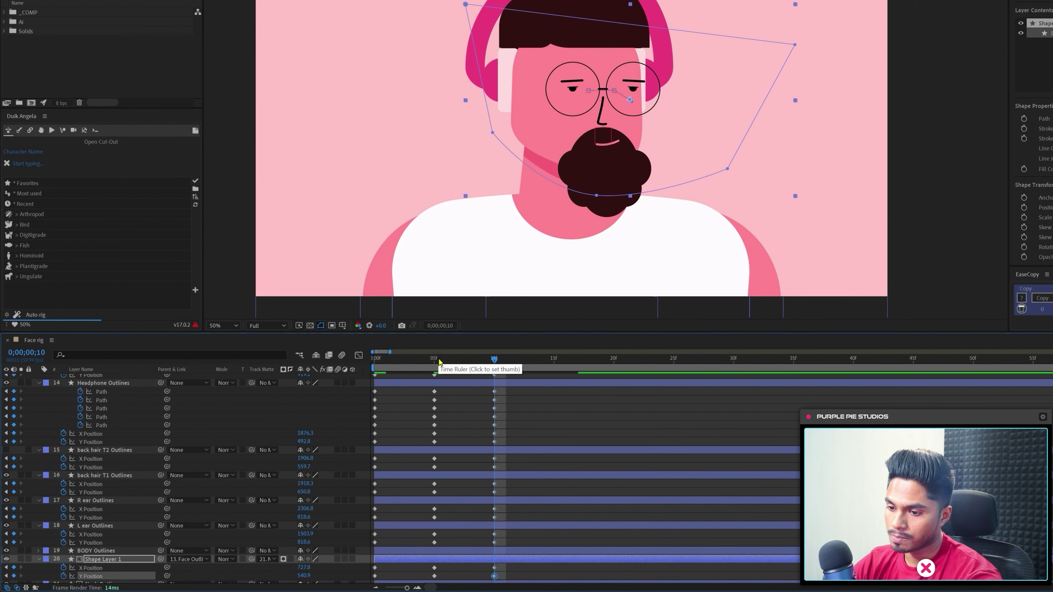
{"action": "key", "text": "Down"}
{"action": "key", "text": "Down"}
{"action": "key", "text": "Down"}
{"action": "key", "text": "Down"}
{"action": "key", "text": "Down"}
{"action": "key", "text": "Down"}
- At frame 0, raise the neck shadow in Shape Layer 1 to Y 458.9
{"action": "key", "text": "j"}
{"action": "key", "text": "j"}
{"action": "key", "text": "shift+Up"}
{"action": "key", "text": "shift+Up"}
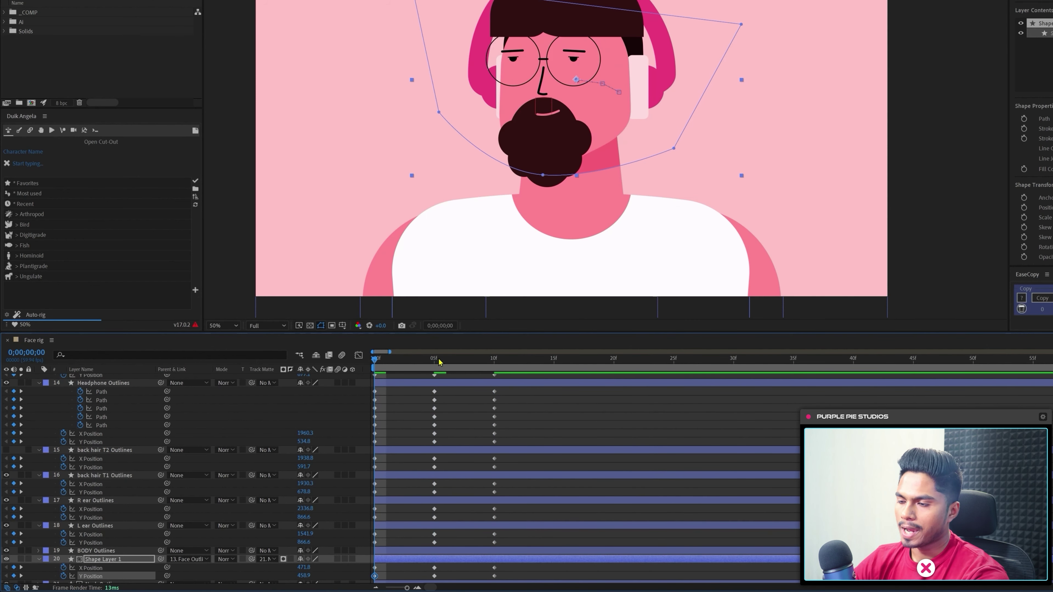
- At frame 0, move the neck shadow in Shape Layer 1 to X 511.8, Y 438.9
{"action": "key", "text": "Up"}
{"action": "key", "text": "shift+Right"}
{"action": "key", "text": "shift+Right"}
- Expose the Path of Shape 1 in Shape Layer 1 and keyframe it at frames 0, 5 and 10
{"action": "left_click", "coordinate": [38, 561]}
{"action": "left_click", "coordinate": [38, 561]}
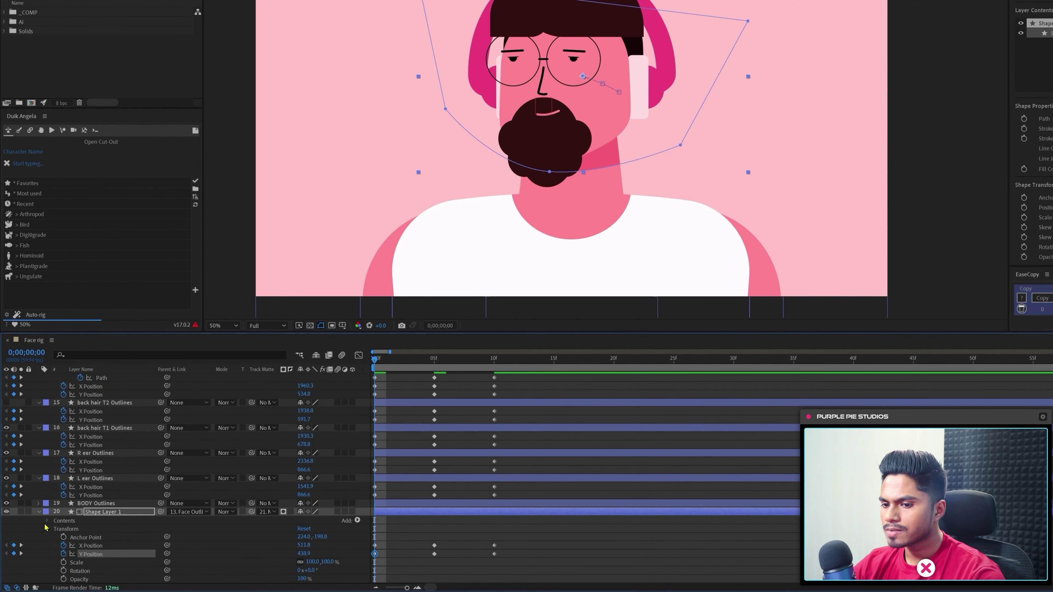
{"action": "left_click", "coordinate": [48, 521]}
{"action": "left_click", "coordinate": [56, 529]}
{"action": "left_click", "coordinate": [65, 537]}
{"action": "left_click", "coordinate": [80, 546]}
{"action": "key", "text": "k"}
{"action": "left_click", "coordinate": [14, 546]}
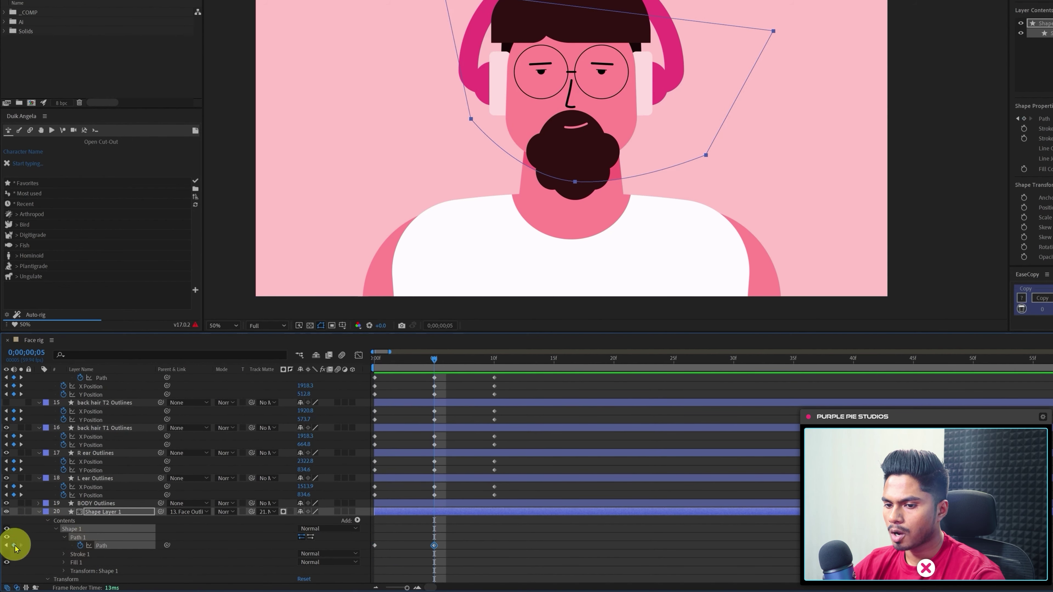
{"action": "key", "text": "k"}
{"action": "left_click", "coordinate": [14, 546]}
- At frame 0, reshape the neck shadow's path by adjusting its lower and right-hand points to fit the turned face
{"action": "key", "text": "j"}
{"action": "key", "text": "j"}
{"action": "left_click", "coordinate": [565, 215]}
{"action": "key", "text": "ctrl+z"}
{"action": "left_click_drag", "start_coordinate": [681, 146], "coordinate": [681, 85]}
{"action": "left_click_drag", "start_coordinate": [544, 162], "coordinate": [560, 180]}
{"action": "left_click_drag", "start_coordinate": [550, 172], "coordinate": [551, 179]}
{"action": "left_click_drag", "start_coordinate": [682, 86], "coordinate": [683, 82]}
- At frame 10, reshape the neck shadow's path by raising its left point and shifting its bottom point slightly right
{"action": "left_click", "coordinate": [434, 359]}
{"action": "left_click_drag", "start_coordinate": [433, 360], "coordinate": [493, 359]}
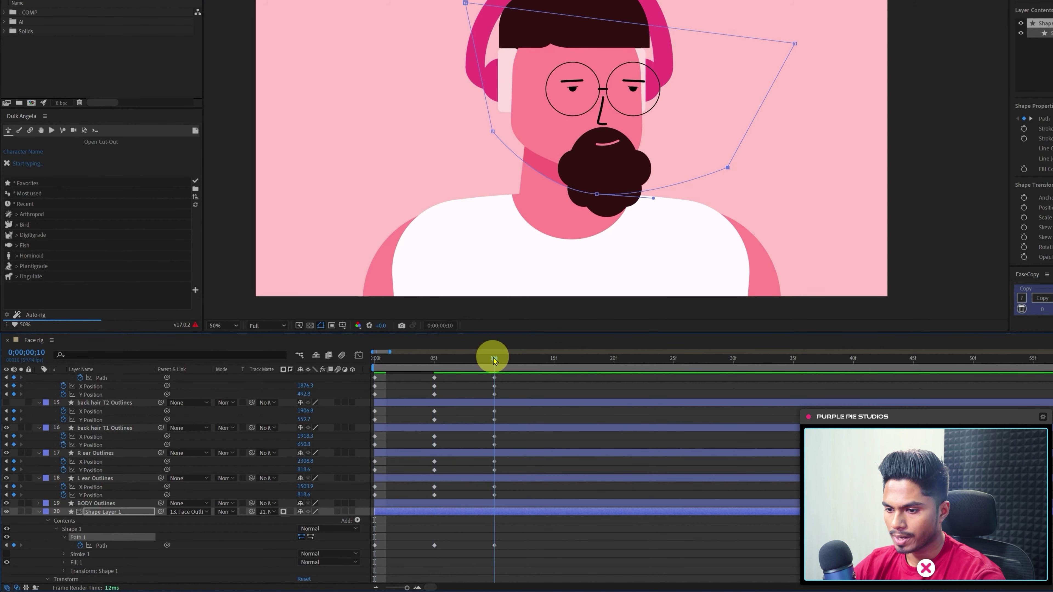
{"action": "mouse_move", "coordinate": [493, 132]}
{"action": "left_mouse_down"}
{"action": "mouse_move", "coordinate": [476, 146]}
{"action": "mouse_move", "coordinate": [493, 117]}
{"action": "left_mouse_up"}
{"action": "left_click_drag", "start_coordinate": [598, 197], "coordinate": [606, 197]}
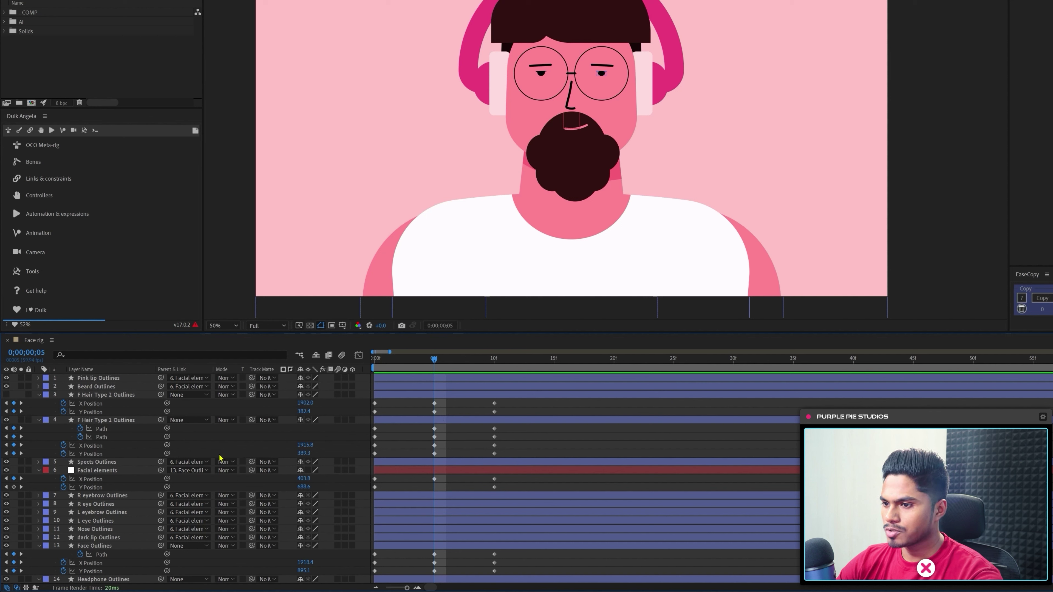
{"action": "left_click_drag", "start_coordinate": [434, 367], "coordinate": [432, 389]}
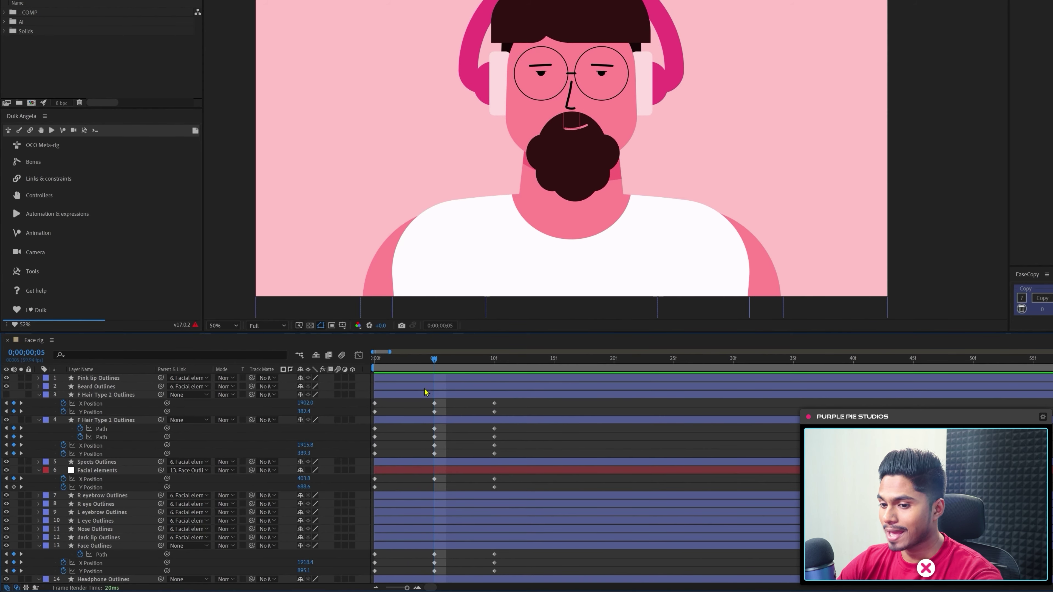
- Expose the Path of Group 1 in Nose Outlines and keyframe it at frame 5
{"action": "left_click", "coordinate": [31, 530]}
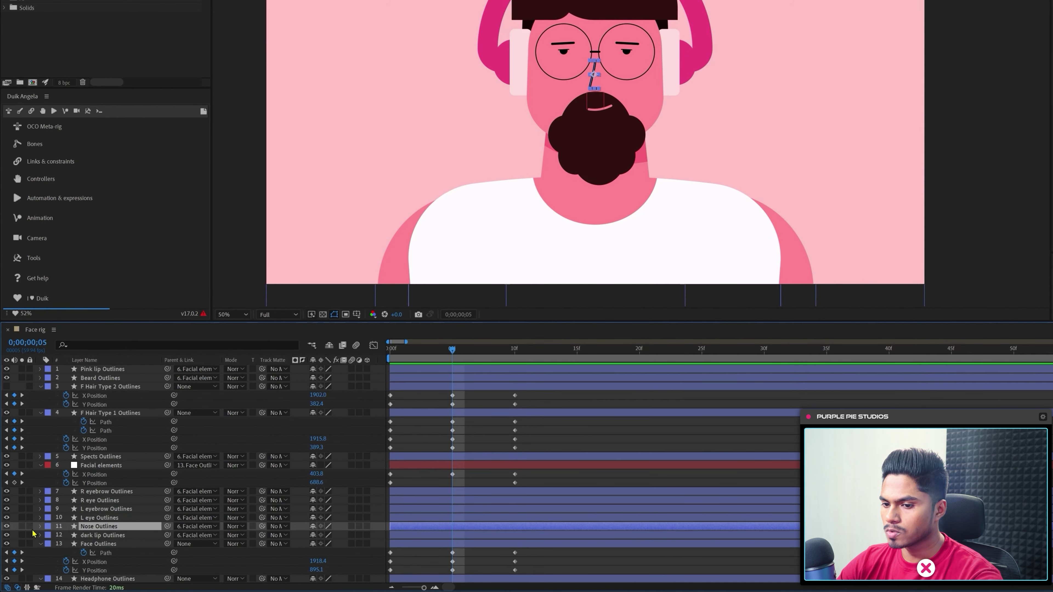
{"action": "left_click", "coordinate": [40, 526]}
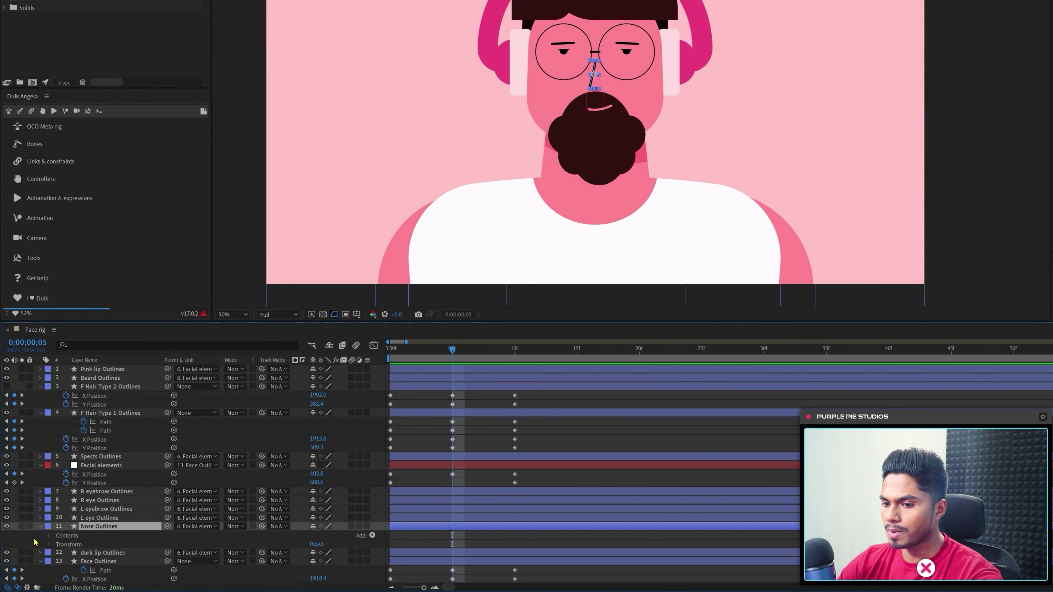
{"action": "left_click", "coordinate": [49, 536]}
{"action": "left_click", "coordinate": [57, 544]}
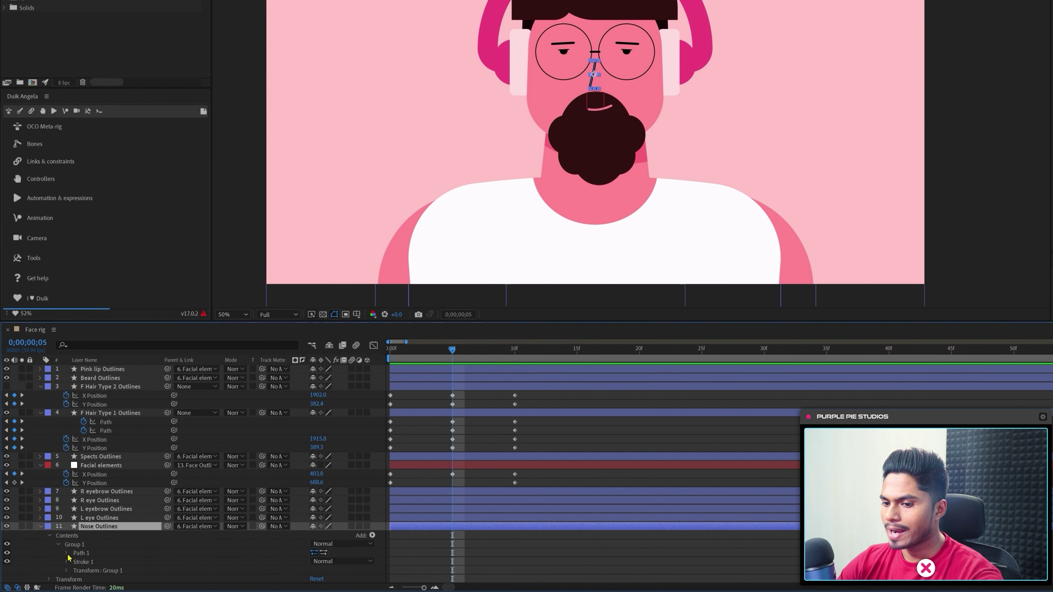
{"action": "left_click", "coordinate": [66, 553]}
{"action": "left_click", "coordinate": [83, 562]}
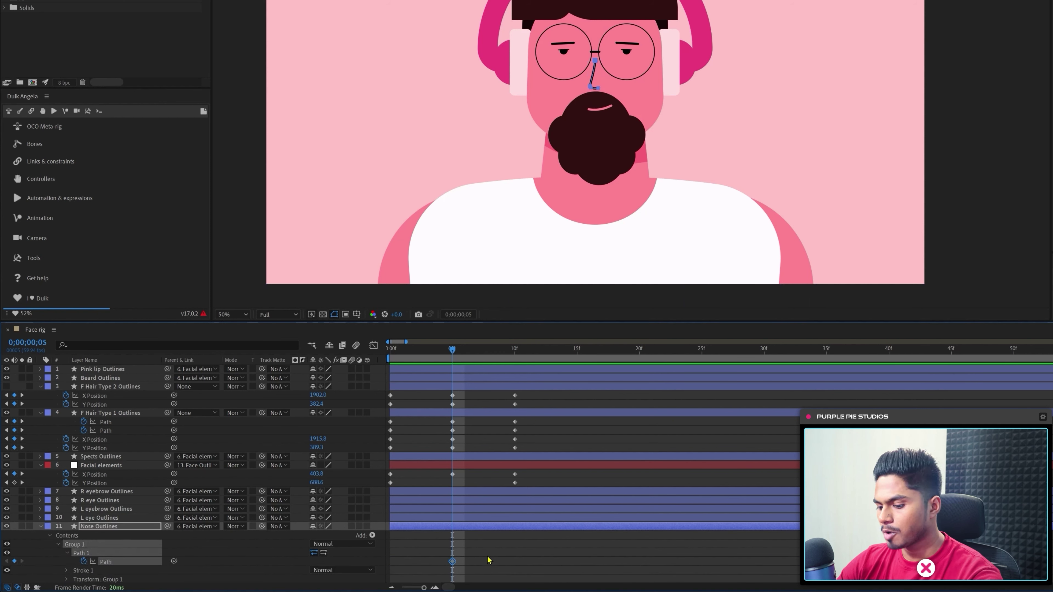
- Add Path keyframes for Nose Outlines at frames 0 and 10
{"action": "key", "text": "u"}
{"action": "key", "text": "k"}
{"action": "left_click", "coordinate": [15, 535]}
{"action": "key", "text": "j"}
{"action": "key", "text": "j"}
{"action": "left_click", "coordinate": [15, 536]}
- At frame 10, mirror the nose's path horizontally so its tip points the opposite way
{"action": "key", "text": "k"}
{"action": "key", "text": "k"}
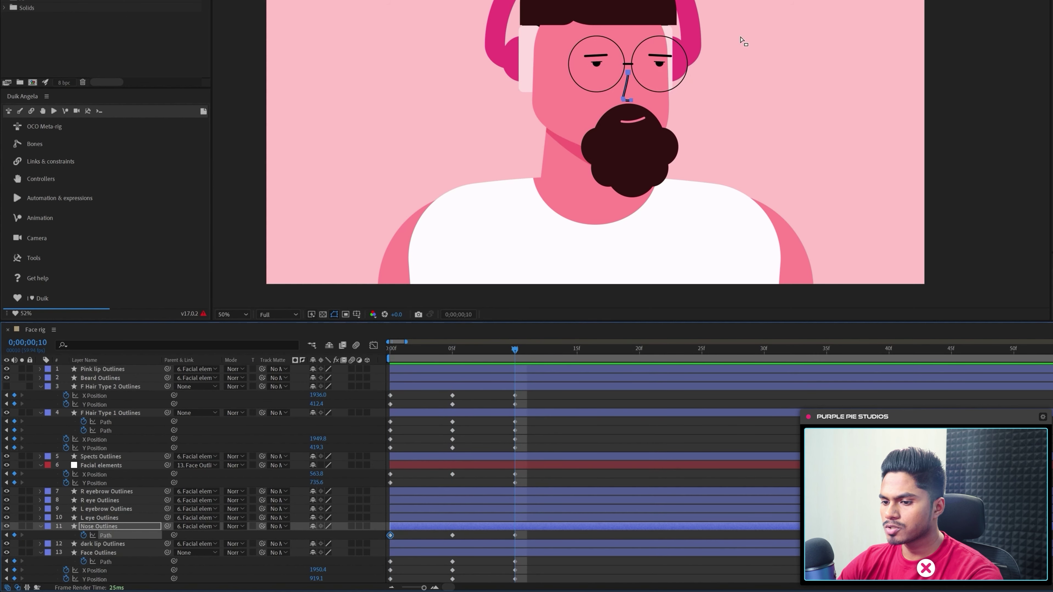
{"action": "scroll", "coordinate": [632, 108], "scroll_direction": "up", "scroll_amount": 1}
{"action": "left_click_drag", "start_coordinate": [643, 106], "coordinate": [628, 65]}
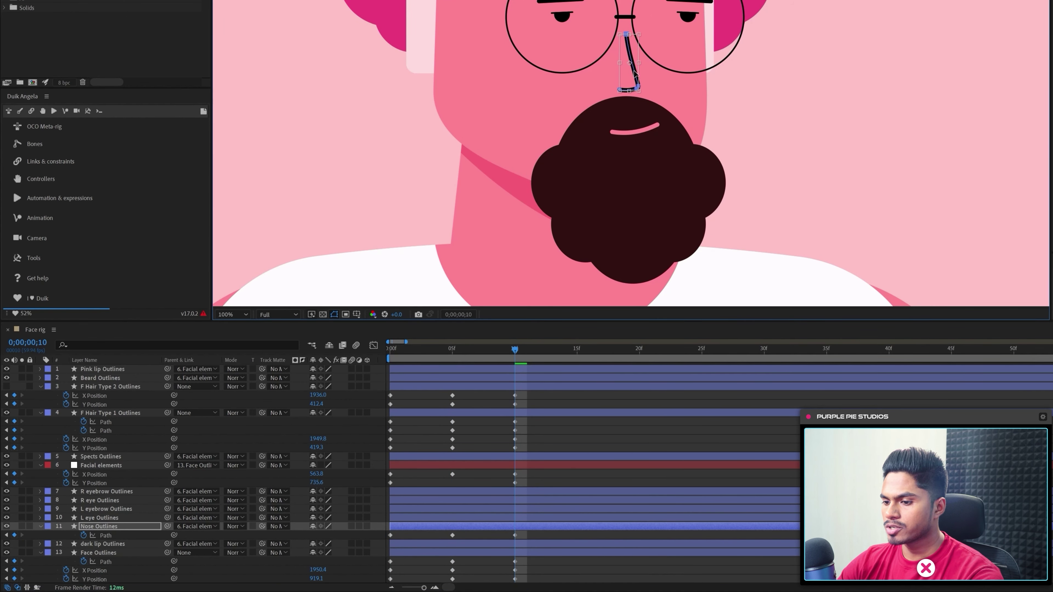
{"action": "left_click", "coordinate": [533, 392]}
{"action": "key", "text": "j"}
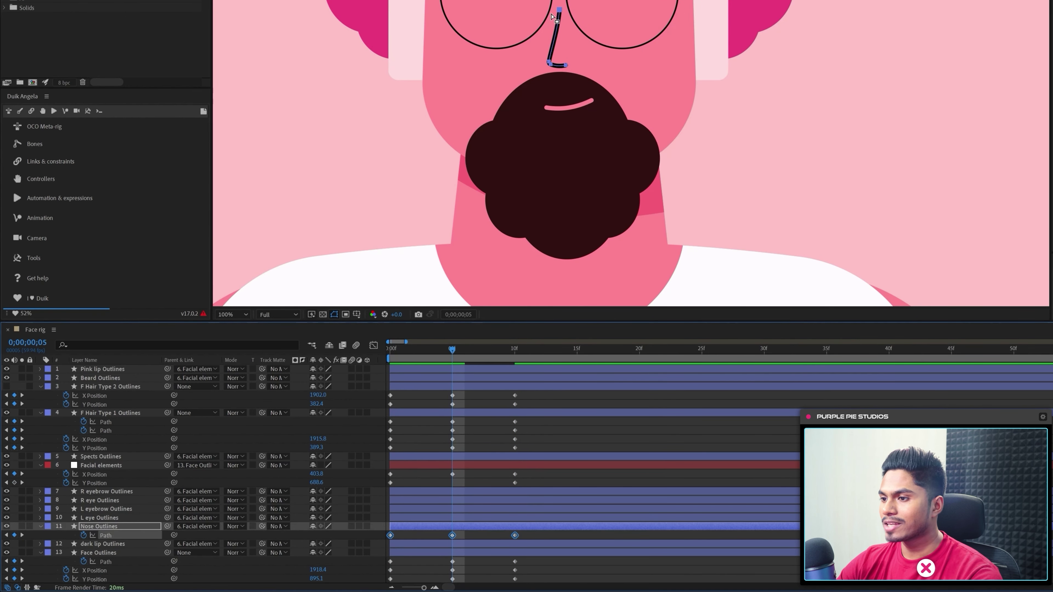
{"action": "scroll", "coordinate": [618, 192], "scroll_direction": "down", "scroll_amount": 3}
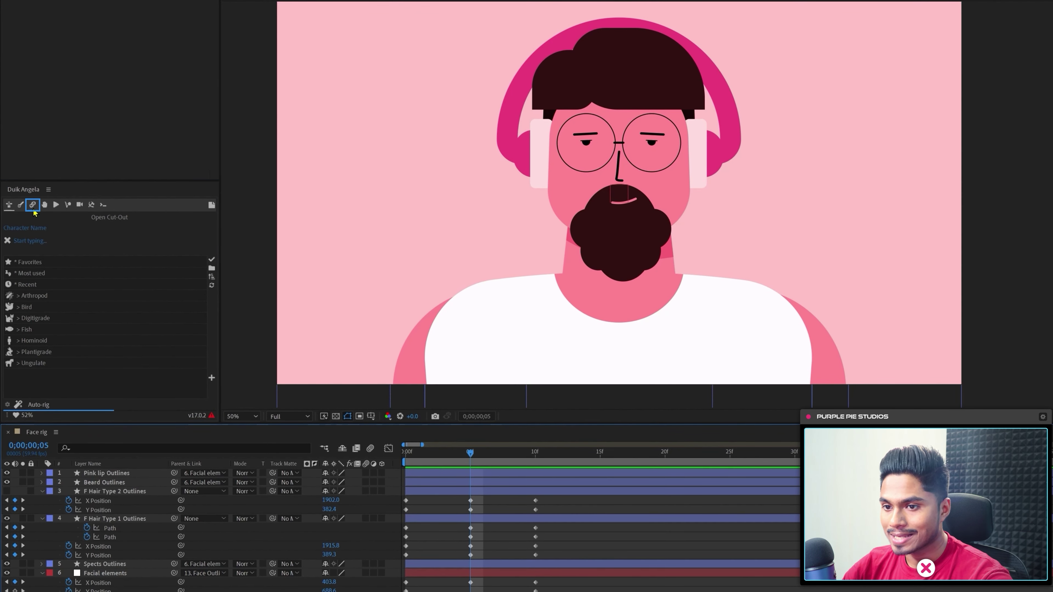
- Create a 2D slider controller with Duik's Connector and enlarge its square background beside the head
{"action": "left_click", "coordinate": [32, 205]}
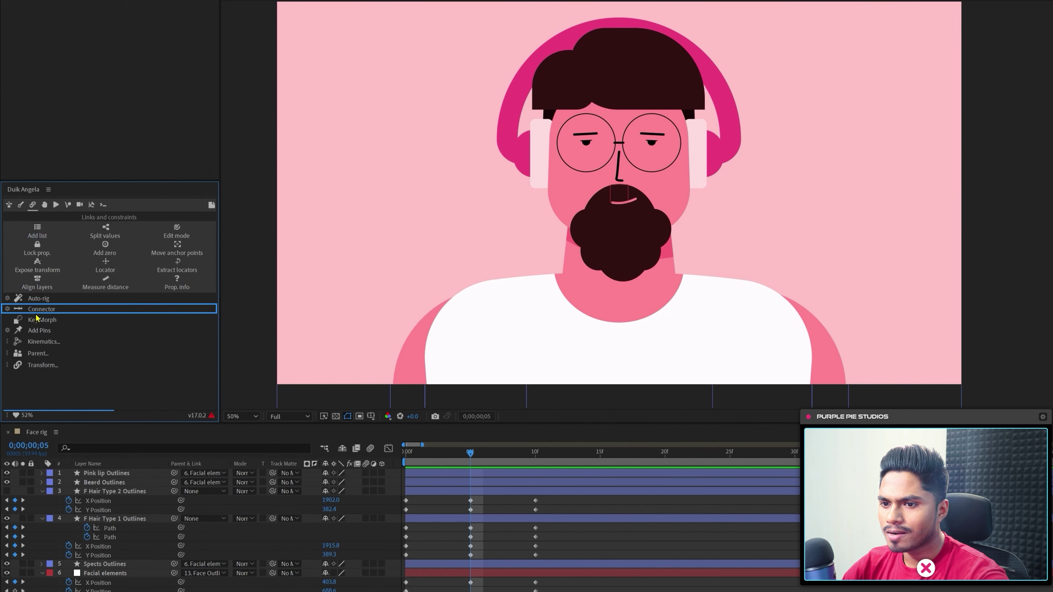
{"action": "left_click", "coordinate": [7, 309]}
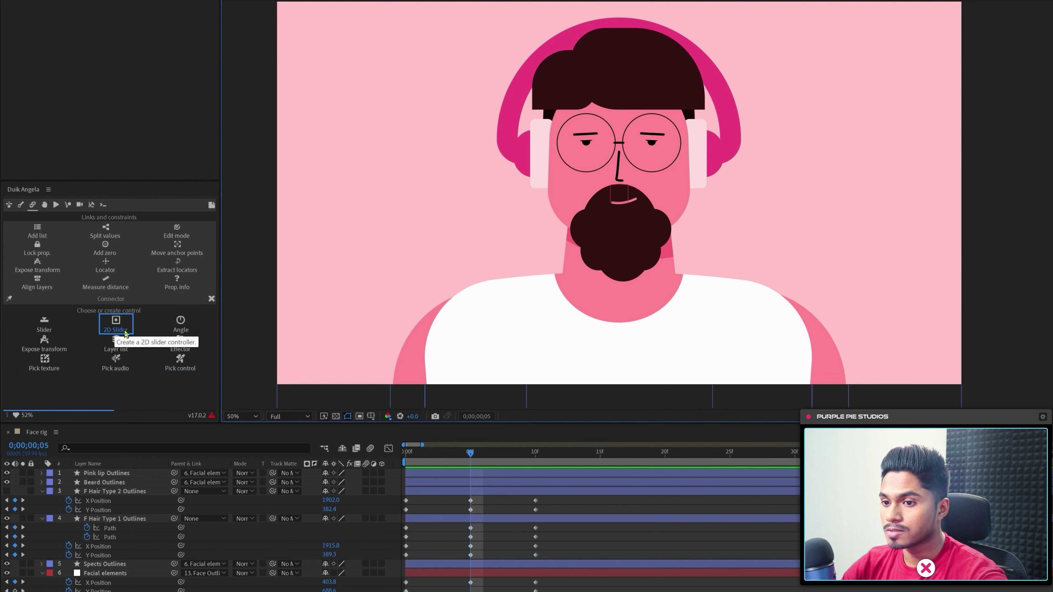
{"action": "left_click", "coordinate": [116, 325]}
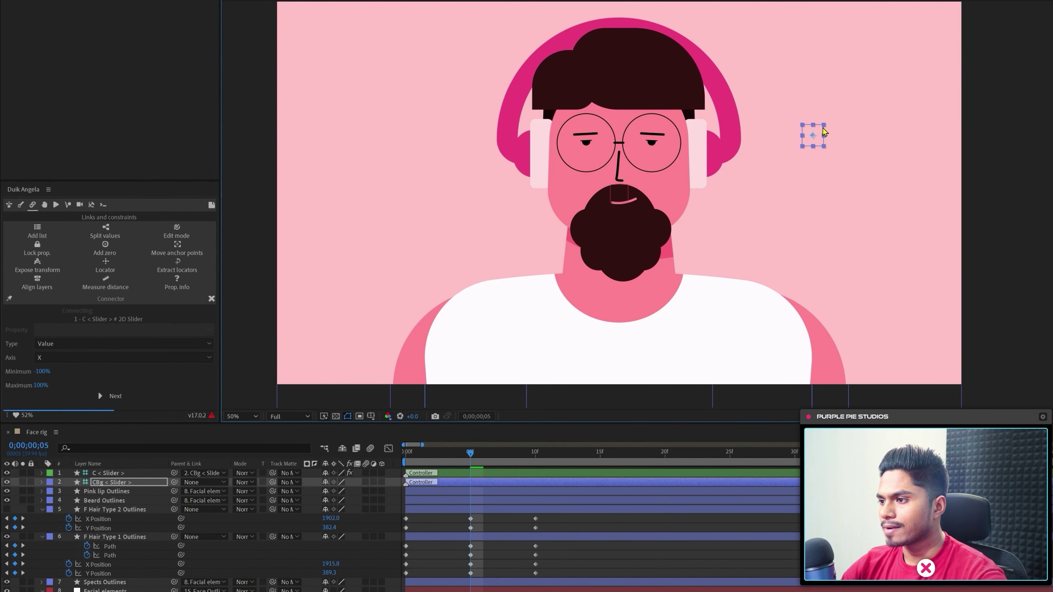
{"action": "left_click_drag", "start_coordinate": [822, 127], "coordinate": [870, 81]}
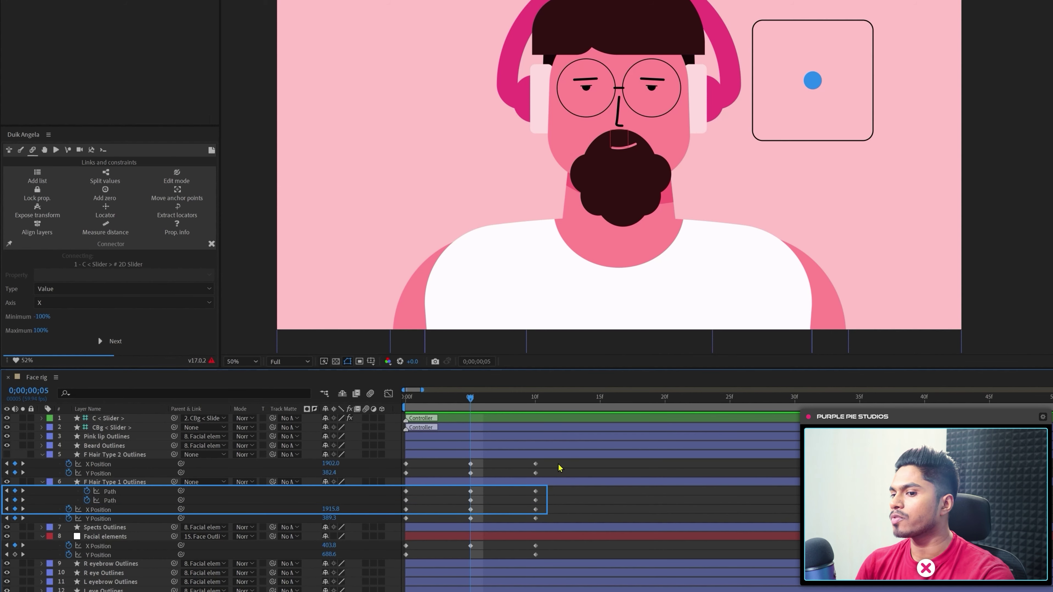
- Select the X Position and Path keyframes of the front hair, Facial elements, nose, face and headphone layers
{"action": "left_click_drag", "start_coordinate": [558, 463], "coordinate": [391, 469]}
{"action": "left_click_drag", "start_coordinate": [546, 487], "coordinate": [392, 514], "text": "shift"}
{"action": "scroll", "coordinate": [432, 548], "scroll_direction": "down", "scroll_amount": 1}
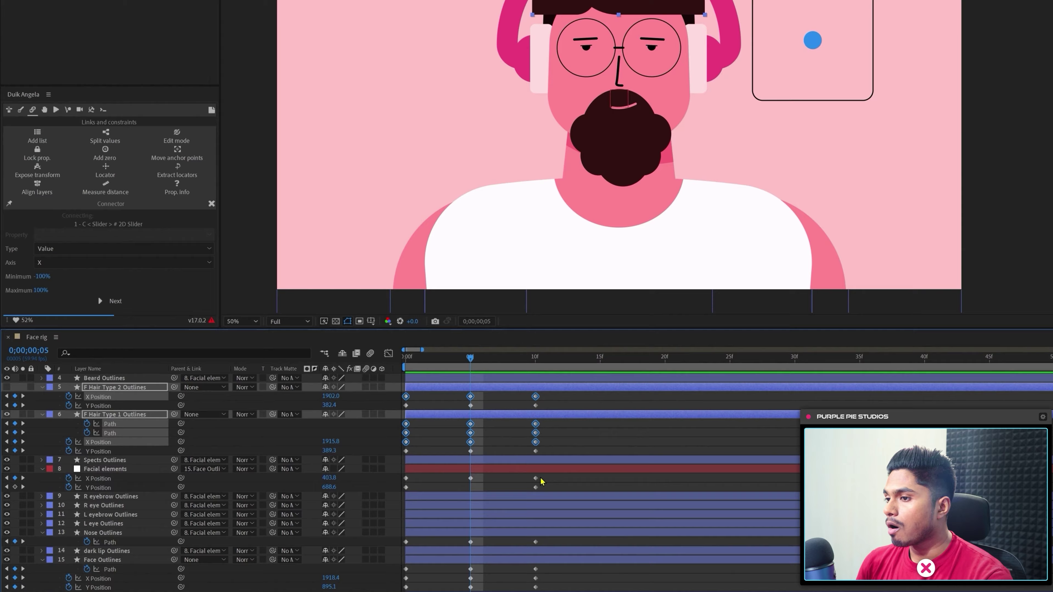
{"action": "left_click_drag", "start_coordinate": [545, 516], "coordinate": [394, 537], "text": "shift"}
{"action": "scroll", "coordinate": [486, 552], "scroll_direction": "down", "scroll_amount": 1}
{"action": "left_click_drag", "start_coordinate": [547, 529], "coordinate": [393, 547]}
{"action": "scroll", "coordinate": [568, 500], "scroll_direction": "down", "scroll_amount": 3}
{"action": "left_click_drag", "start_coordinate": [537, 493], "coordinate": [388, 541]}
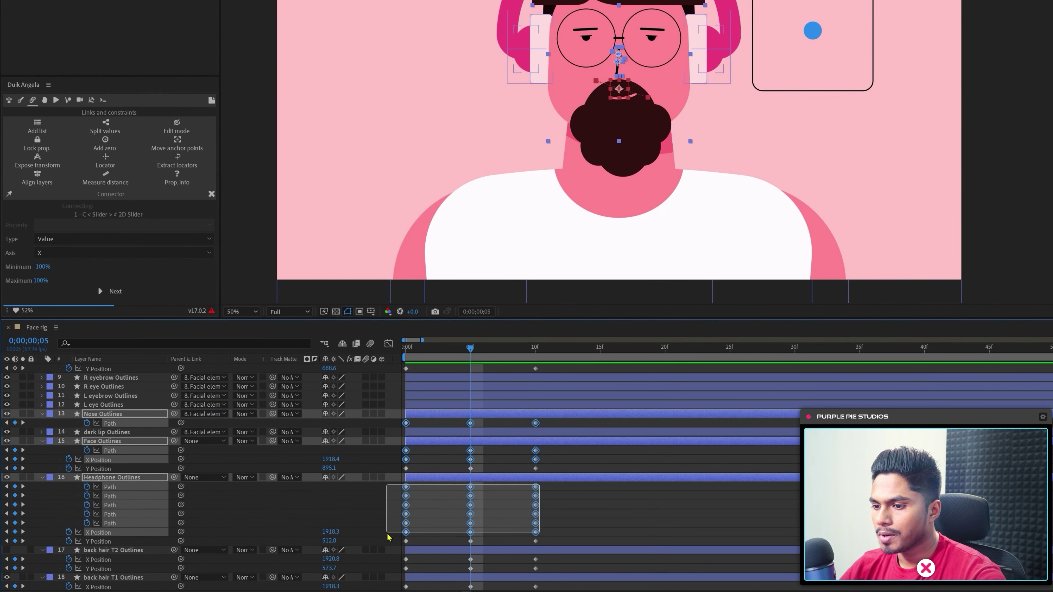
- Add to the selection the X Position keyframes of both back hair and ear layers, plus Shape Layer 1's Path and X Position
{"action": "scroll", "coordinate": [414, 531], "scroll_direction": "down", "scroll_amount": 2}
{"action": "left_click_drag", "start_coordinate": [539, 501], "coordinate": [393, 523]}
{"action": "left_click_drag", "start_coordinate": [546, 527], "coordinate": [394, 536], "text": "shift"}
{"action": "scroll", "coordinate": [477, 519], "scroll_direction": "down", "scroll_amount": 3}
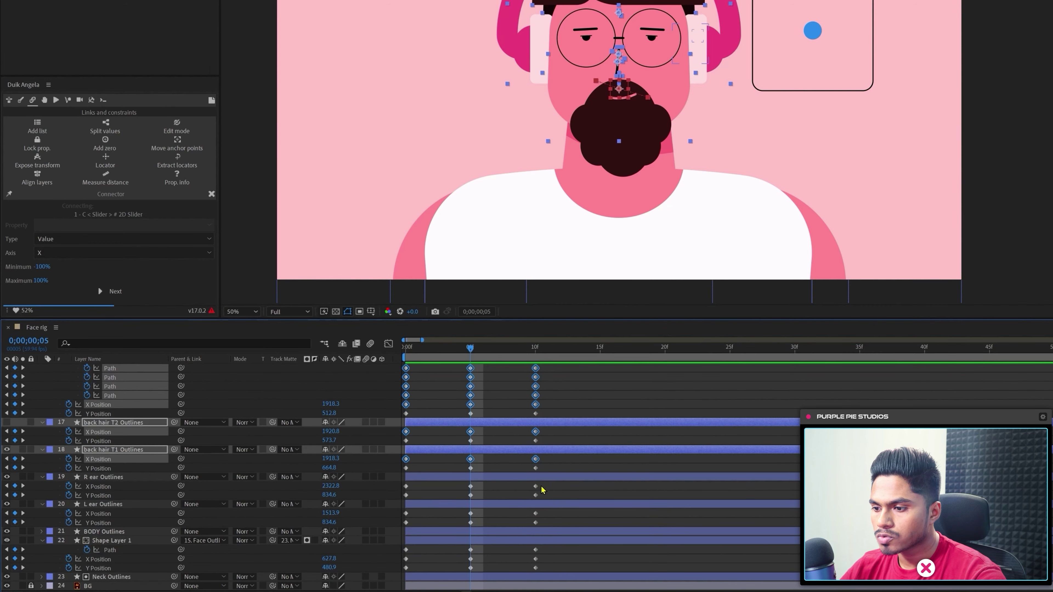
{"action": "left_click_drag", "start_coordinate": [546, 482], "coordinate": [394, 491], "text": "shift"}
{"action": "left_click_drag", "start_coordinate": [552, 513], "coordinate": [387, 518], "text": "shift"}
{"action": "left_click_drag", "start_coordinate": [541, 547], "coordinate": [392, 562]}
{"action": "scroll", "coordinate": [558, 551], "scroll_direction": "up", "scroll_amount": 10}
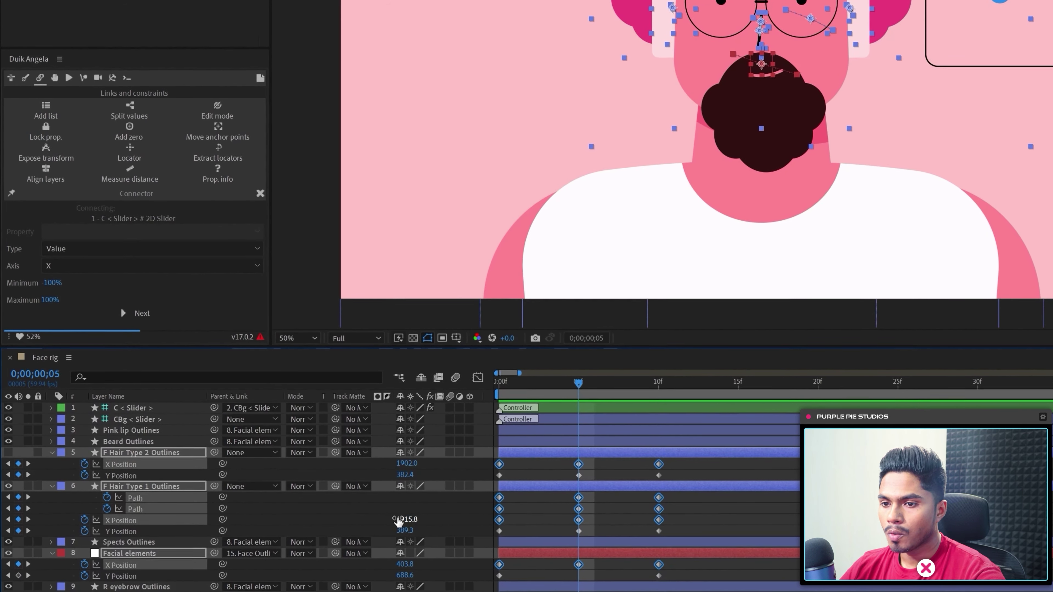
- Set the connector's axis to X and connect the selected properties to the 2D slider
{"action": "left_click", "coordinate": [93, 255]}
{"action": "left_click", "coordinate": [76, 268]}
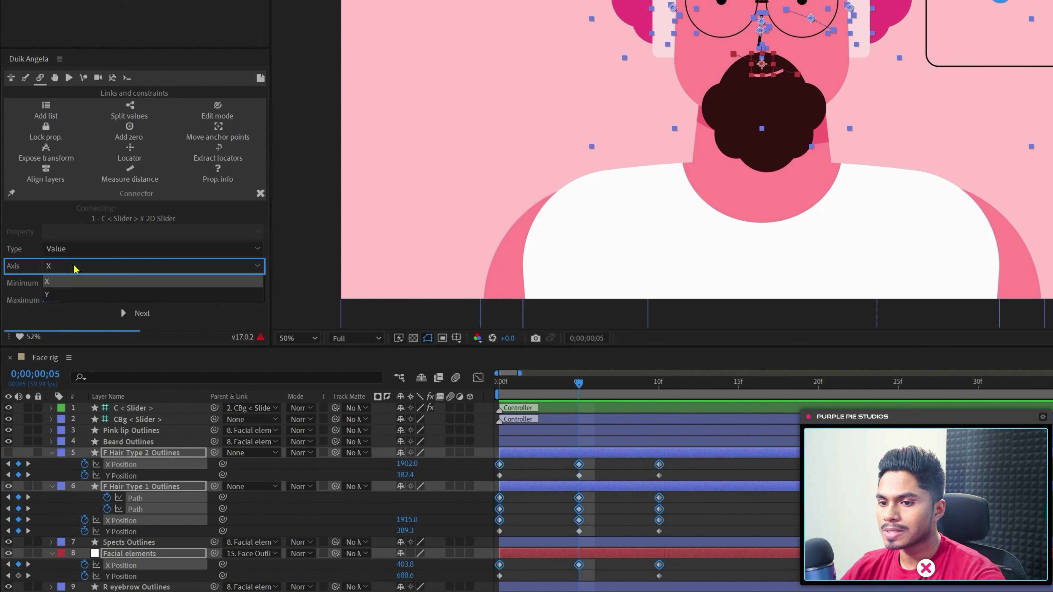
{"action": "left_click", "coordinate": [50, 283]}
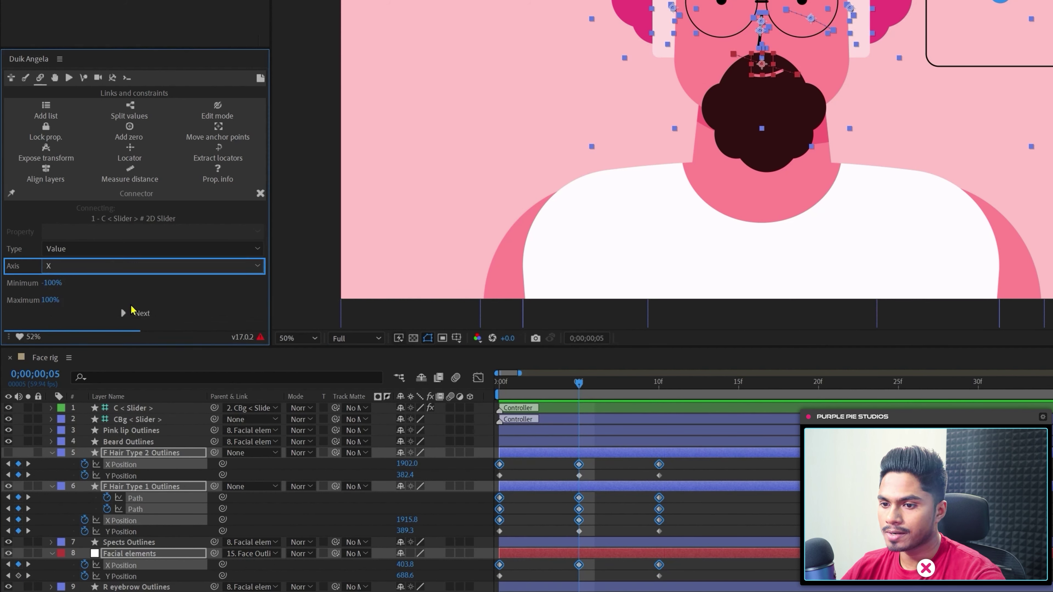
{"action": "left_click", "coordinate": [139, 313]}
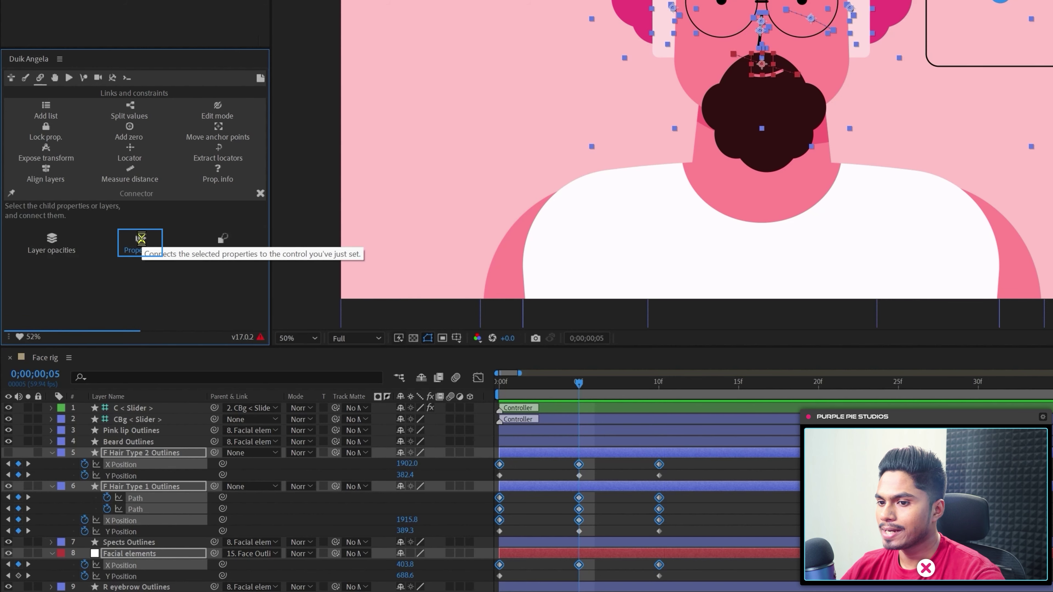
{"action": "left_click", "coordinate": [145, 249]}
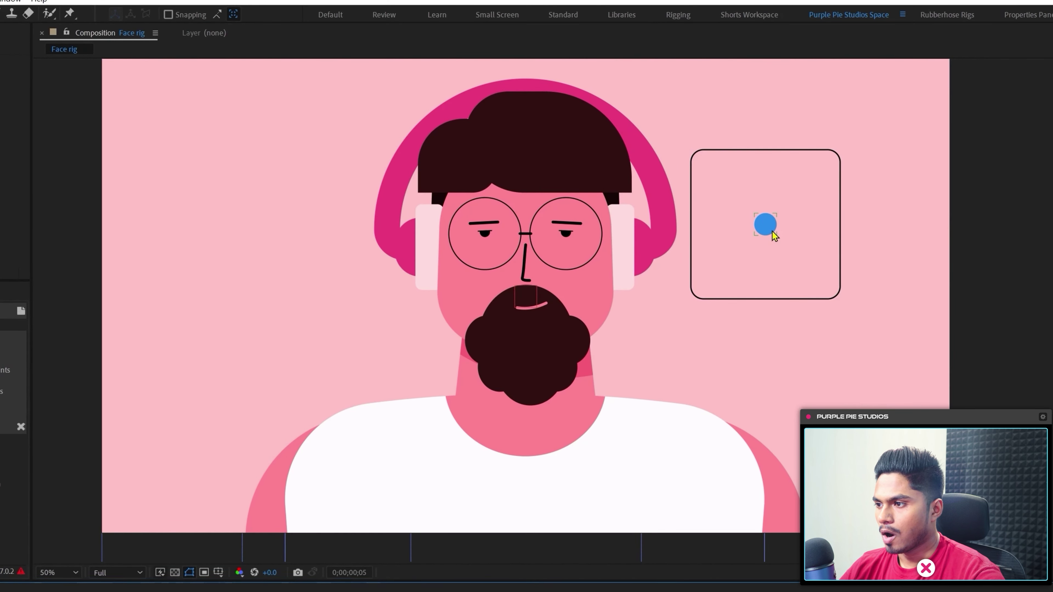
- Test the head turn by moving the slider's blue handle to the right twice, undoing each move
{"action": "left_click", "coordinate": [762, 227]}
{"action": "left_click_drag", "start_coordinate": [757, 229], "coordinate": [827, 236]}
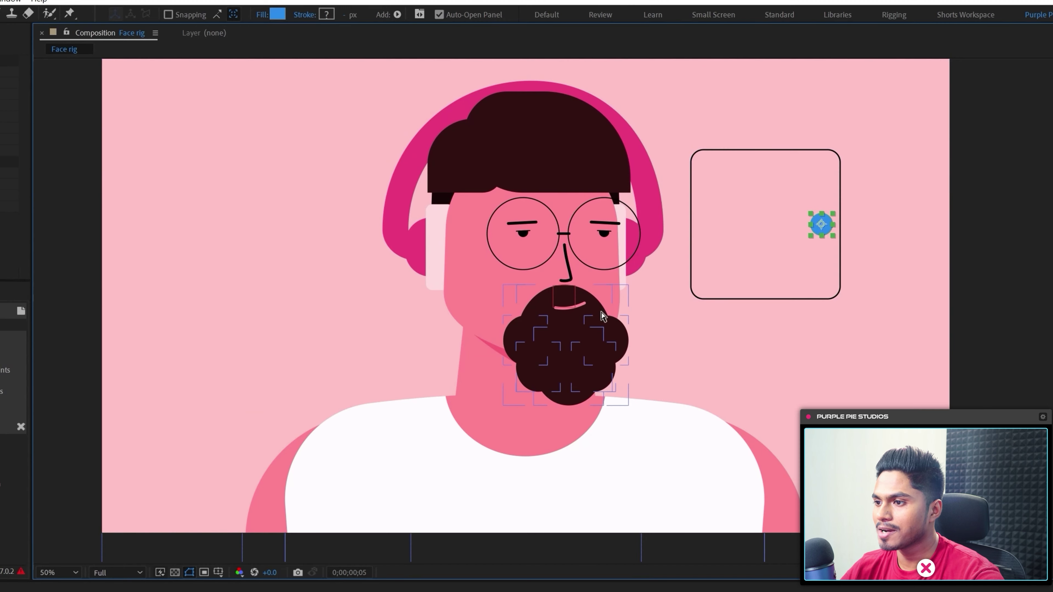
{"action": "key", "text": "ctrl+z"}
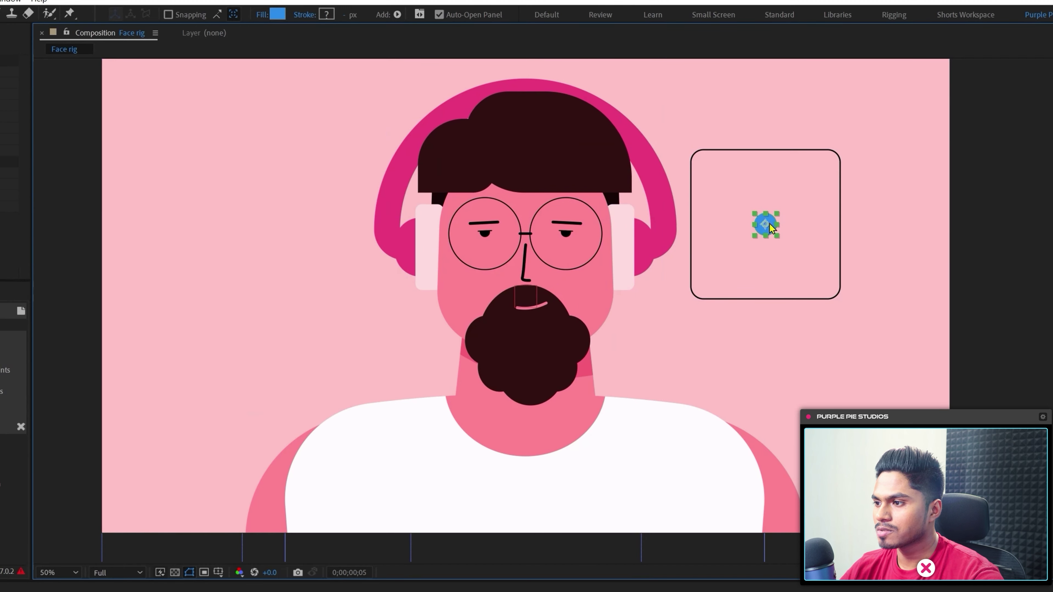
{"action": "left_click_drag", "start_coordinate": [767, 225], "coordinate": [831, 221]}
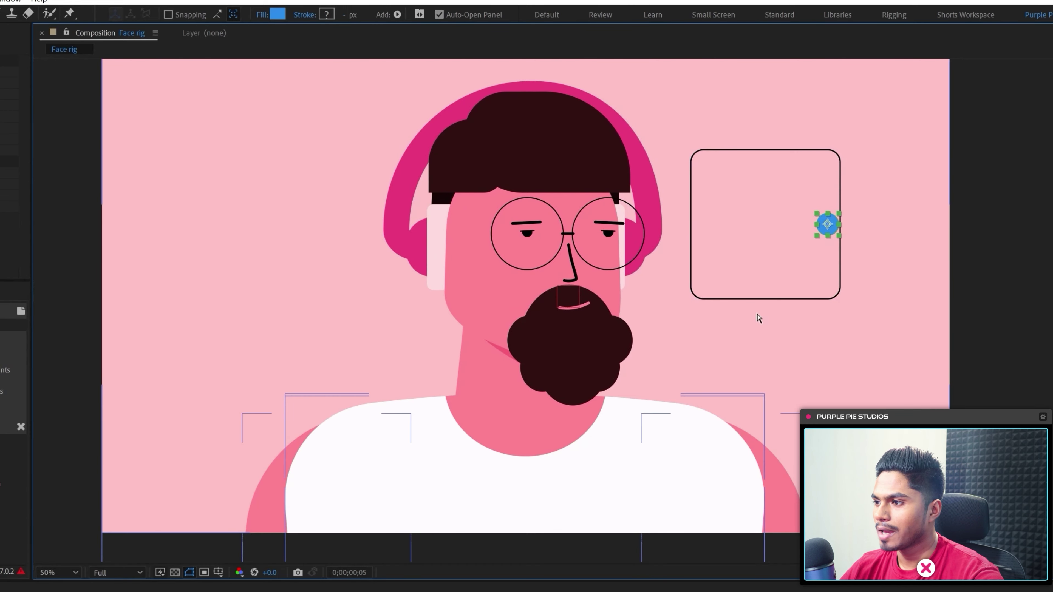
{"action": "key", "text": "ctrl+z"}
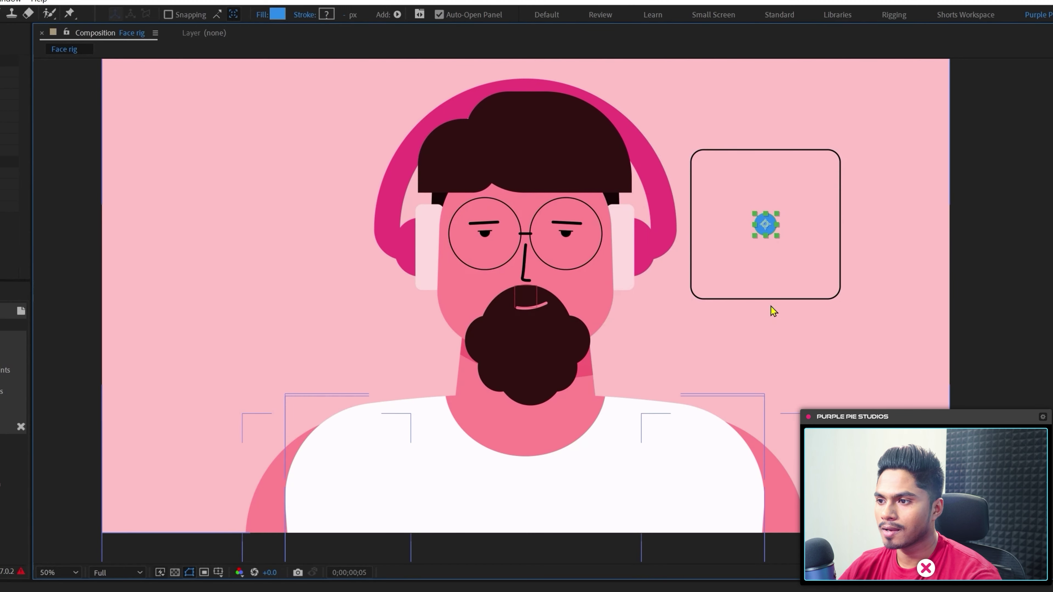
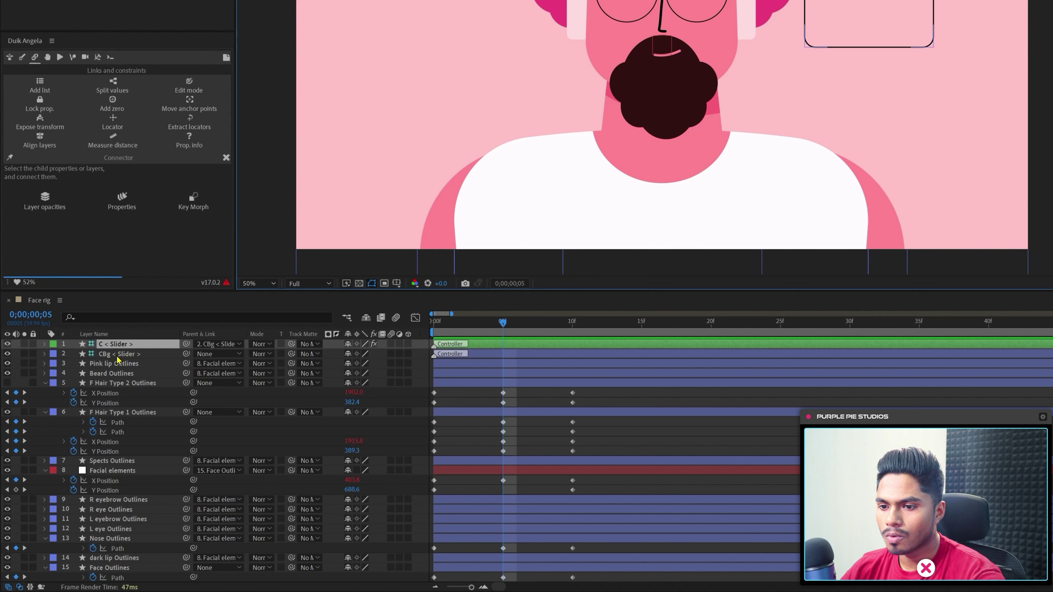
- Start a new connector with the 2D slider as its control and set the axis to Y
{"action": "left_click", "coordinate": [226, 158]}
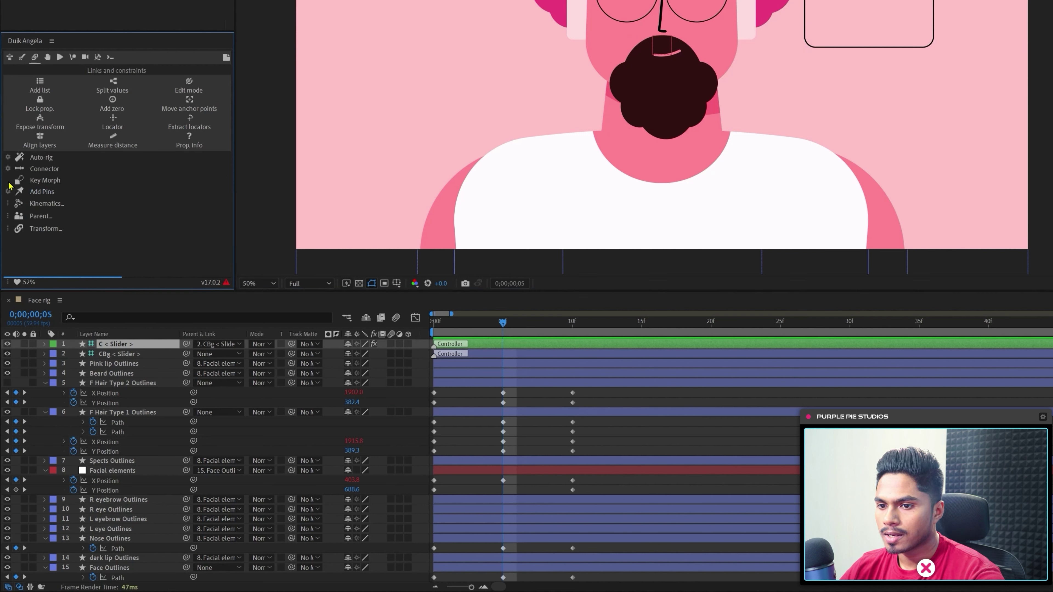
{"action": "left_click", "coordinate": [8, 169]}
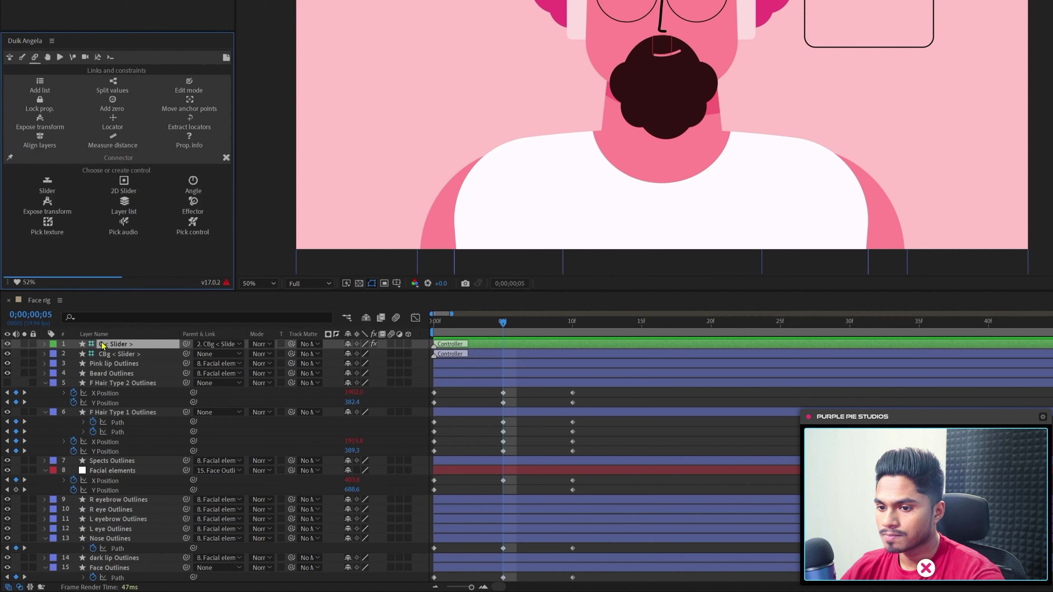
{"action": "left_click", "coordinate": [119, 353]}
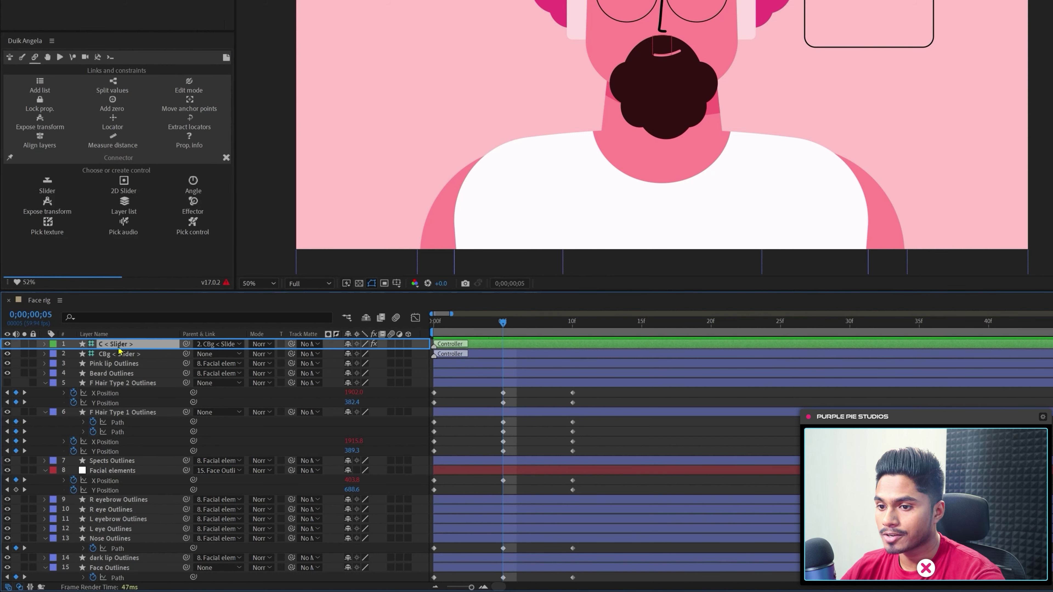
{"action": "left_click", "coordinate": [196, 232]}
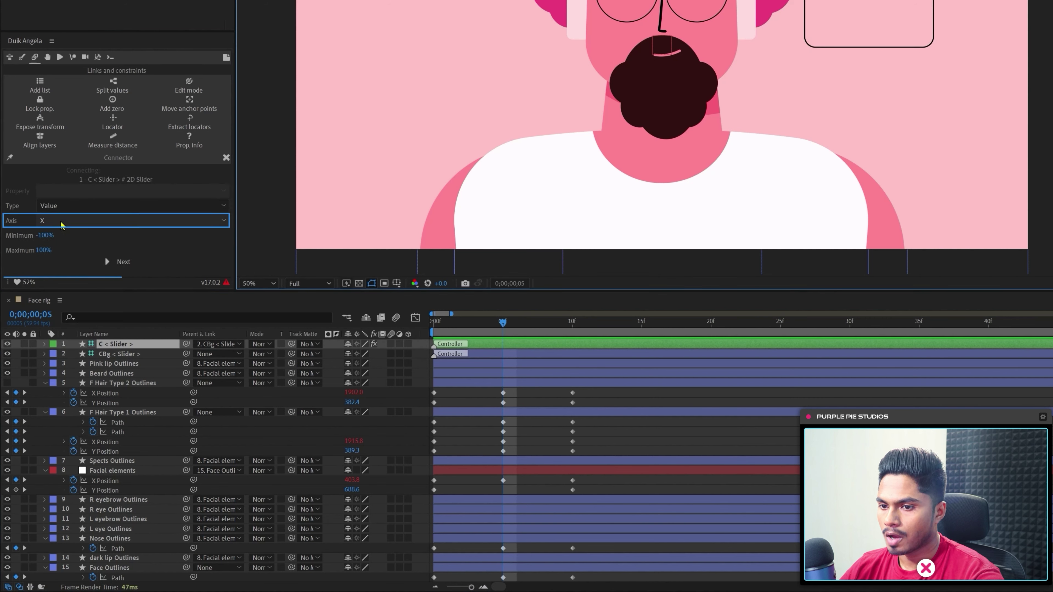
{"action": "left_click", "coordinate": [61, 223]}
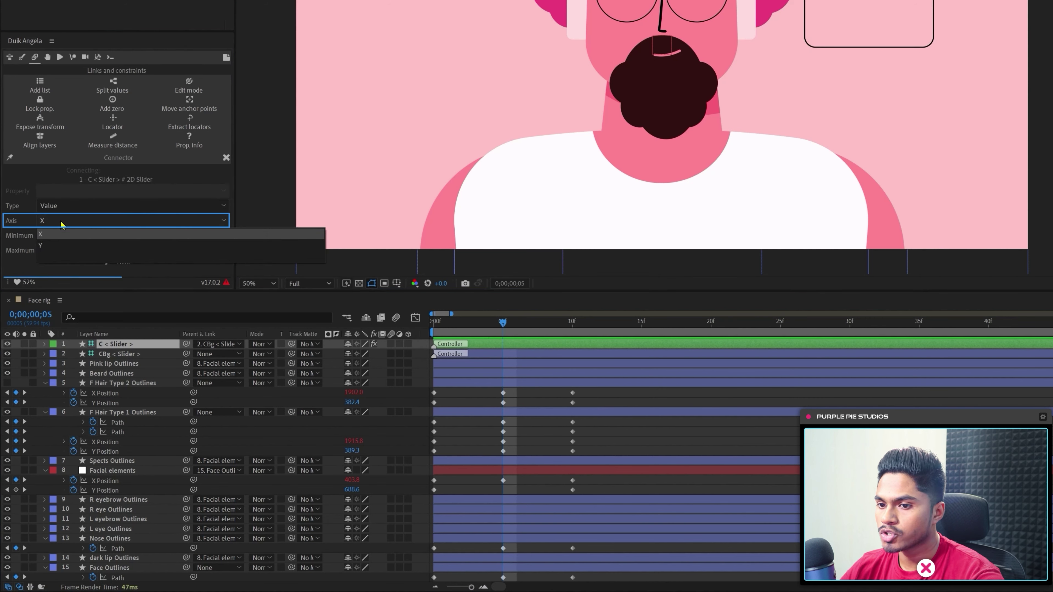
{"action": "left_click", "coordinate": [43, 246]}
- Select the Y Position keyframes of both front hair layers, Facial elements and the face, plus the nose's Path keyframes
{"action": "left_click", "coordinate": [143, 403]}
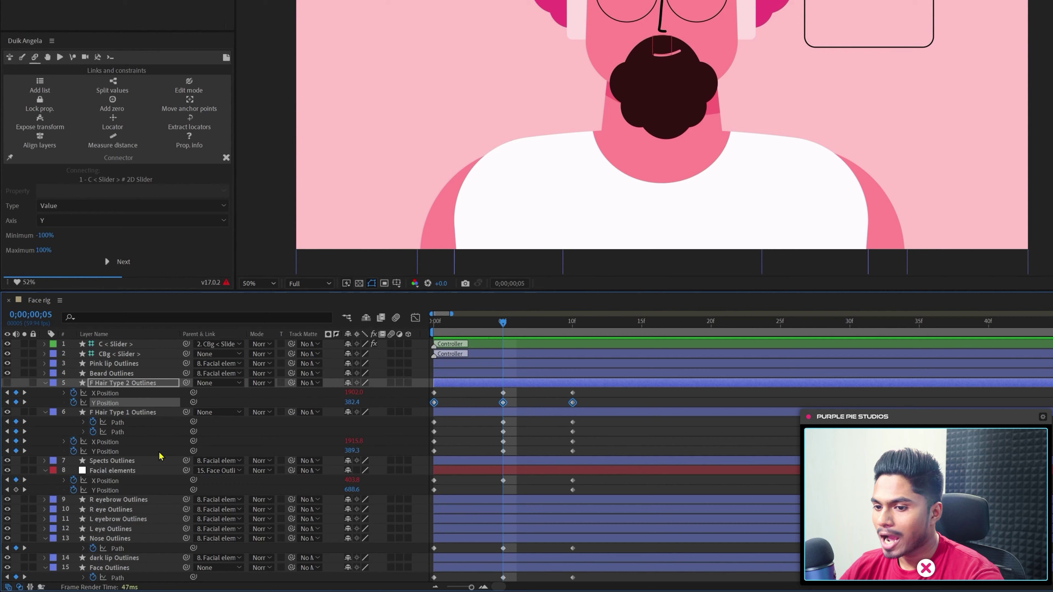
{"action": "left_click", "coordinate": [157, 452], "text": "ctrl"}
{"action": "scroll", "coordinate": [233, 456], "scroll_direction": "down", "scroll_amount": 2}
{"action": "left_click_drag", "start_coordinate": [585, 428], "coordinate": [417, 440]}
{"action": "left_click_drag", "start_coordinate": [582, 492], "coordinate": [421, 497]}
{"action": "left_click_drag", "start_coordinate": [585, 534], "coordinate": [515, 551]}
{"action": "scroll", "coordinate": [539, 544], "scroll_direction": "down", "scroll_amount": 5}
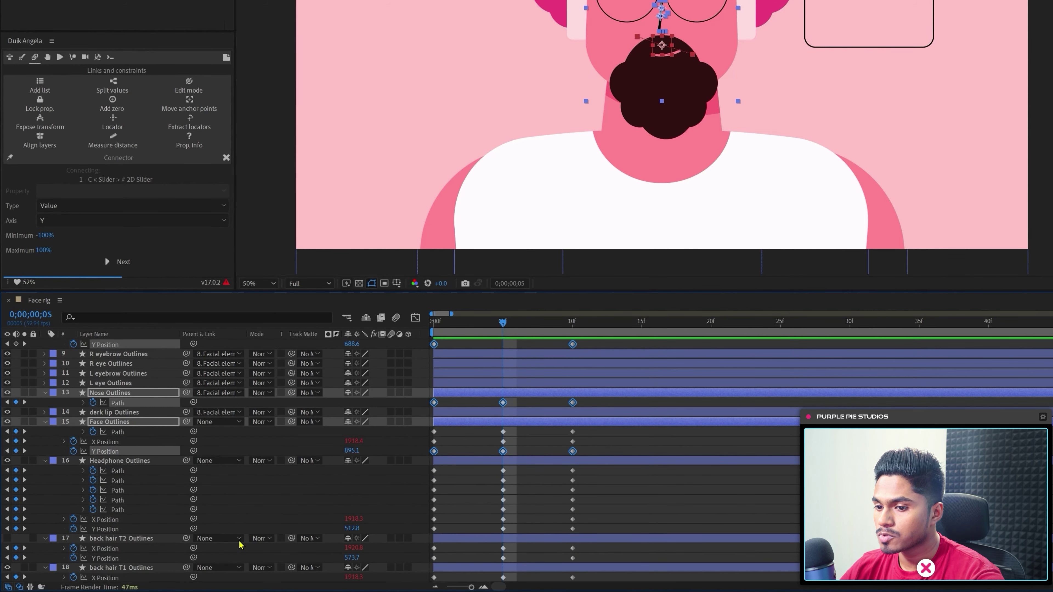
- Add the Y Position keyframes of the headphone, both back hair layers and both ear layers to the selection
{"action": "left_click", "coordinate": [573, 529], "text": "shift"}
{"action": "scroll", "coordinate": [572, 529], "scroll_direction": "down", "scroll_amount": 5}
{"action": "left_click", "coordinate": [572, 471], "text": "shift"}
{"action": "left_click", "coordinate": [573, 500], "text": "shift"}
{"action": "left_click_drag", "start_coordinate": [583, 524], "coordinate": [419, 534]}
{"action": "left_click_drag", "start_coordinate": [583, 553], "coordinate": [417, 569]}
{"action": "scroll", "coordinate": [541, 544], "scroll_direction": "down", "scroll_amount": 3}
{"action": "scroll", "coordinate": [603, 527], "scroll_direction": "up", "scroll_amount": 10}
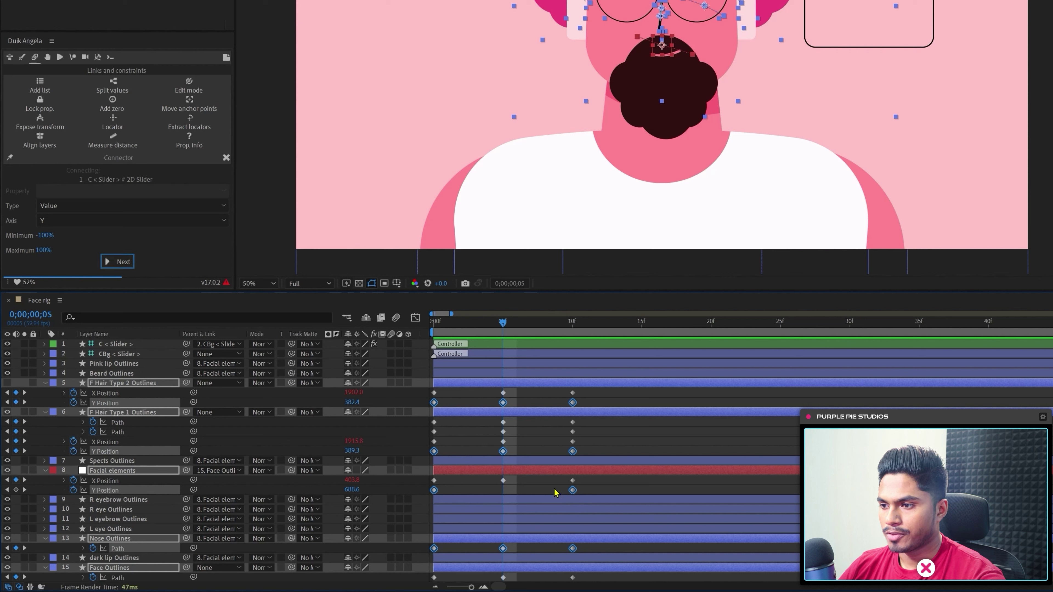
- Connect the selected properties to the slider's Y axis and test the rig by moving the blue handle diagonally down-left
{"action": "left_click", "coordinate": [108, 262]}
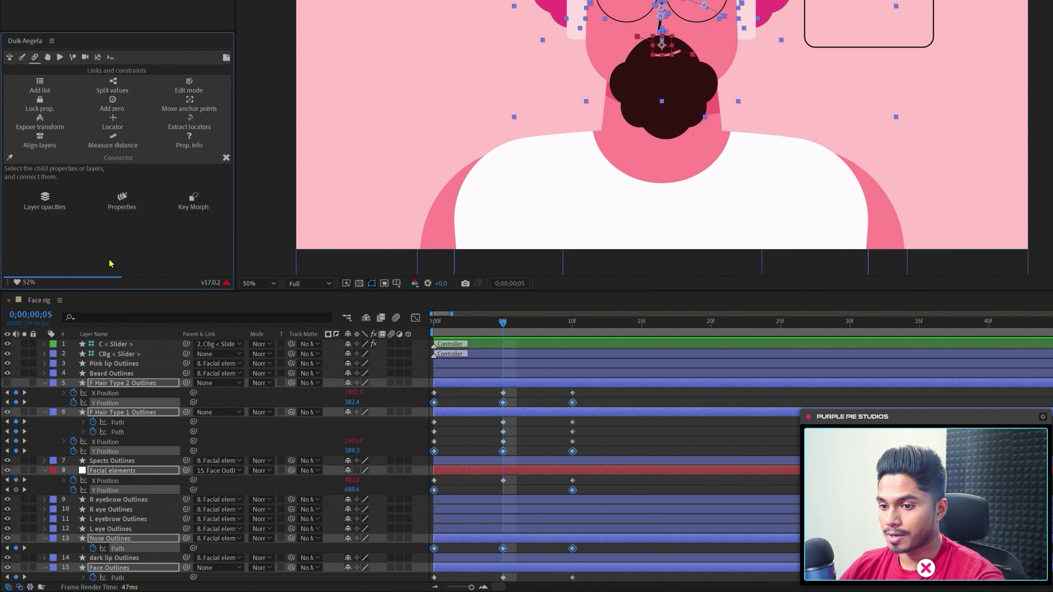
{"action": "left_click", "coordinate": [123, 199]}
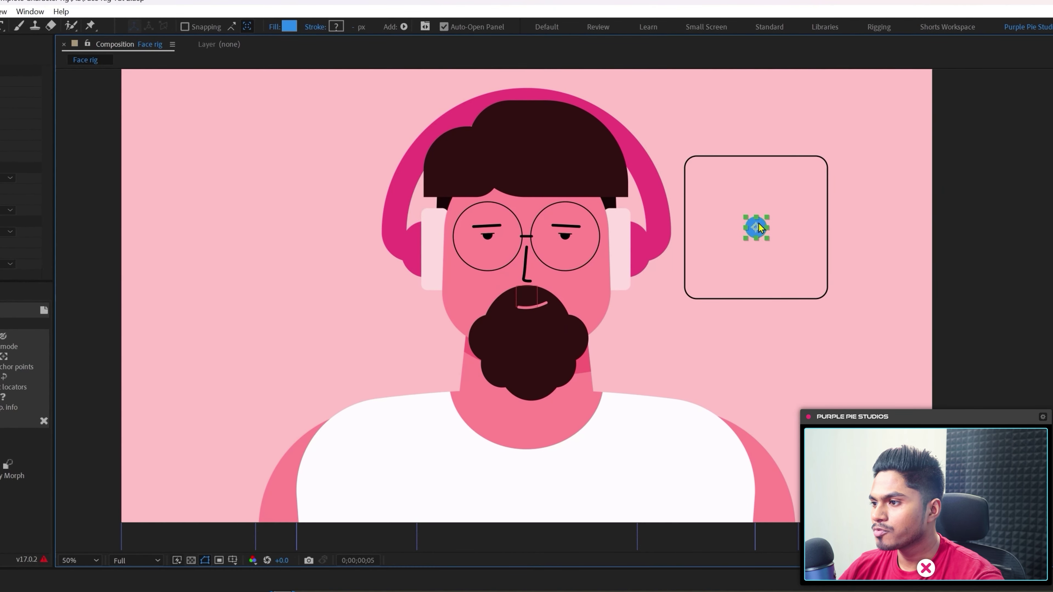
{"action": "left_click_drag", "start_coordinate": [758, 220], "coordinate": [708, 257]}
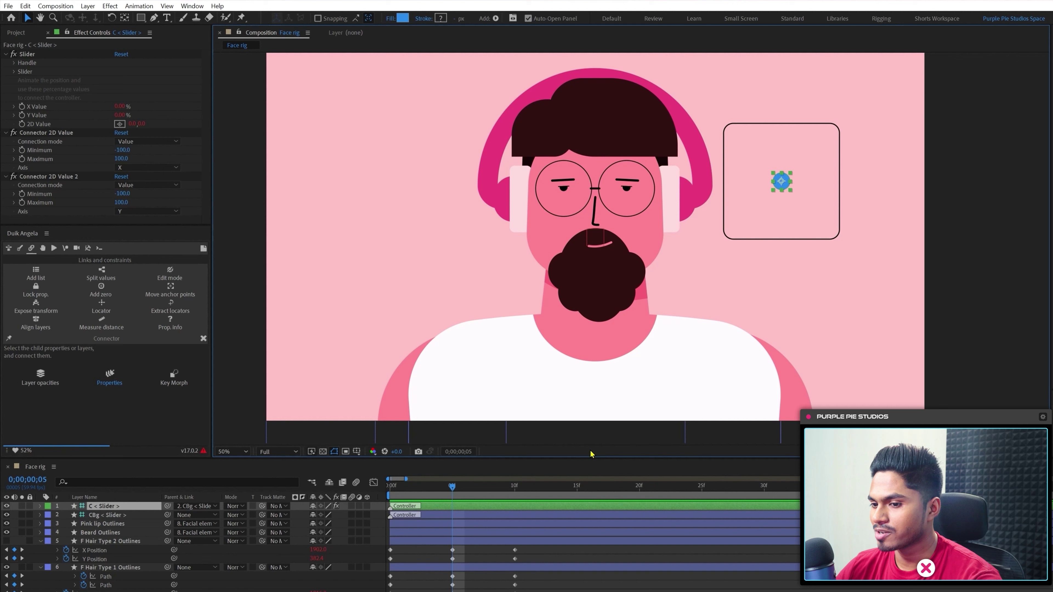
- Keyframe the slider handle's Position at frame 5, and at frame 14 move the handle to the slider box's upper-right corner
{"action": "key", "text": "p"}
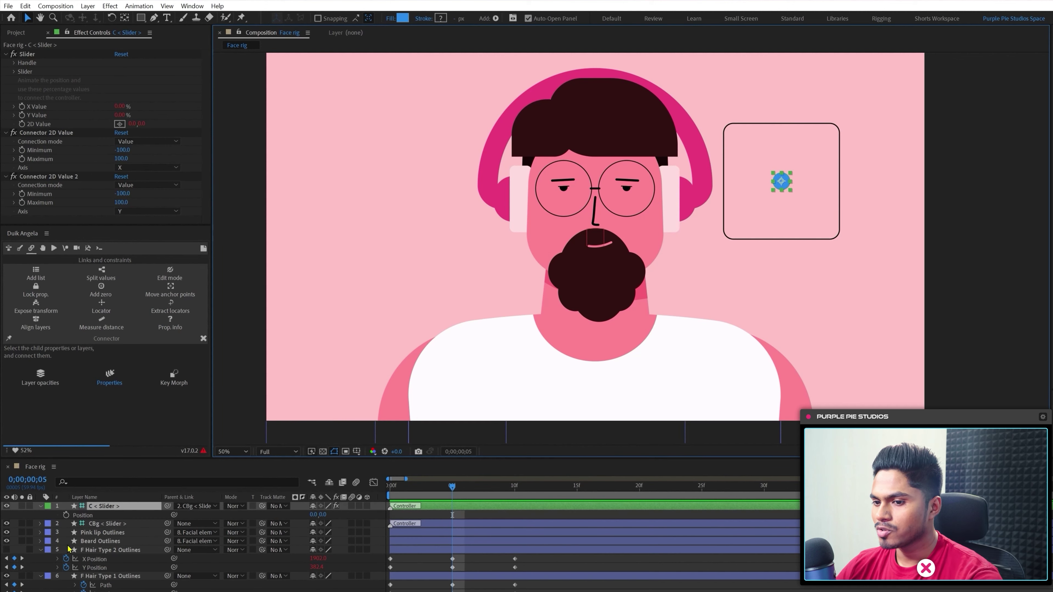
{"action": "left_click", "coordinate": [66, 516]}
{"action": "left_click_drag", "start_coordinate": [513, 497], "coordinate": [564, 494]}
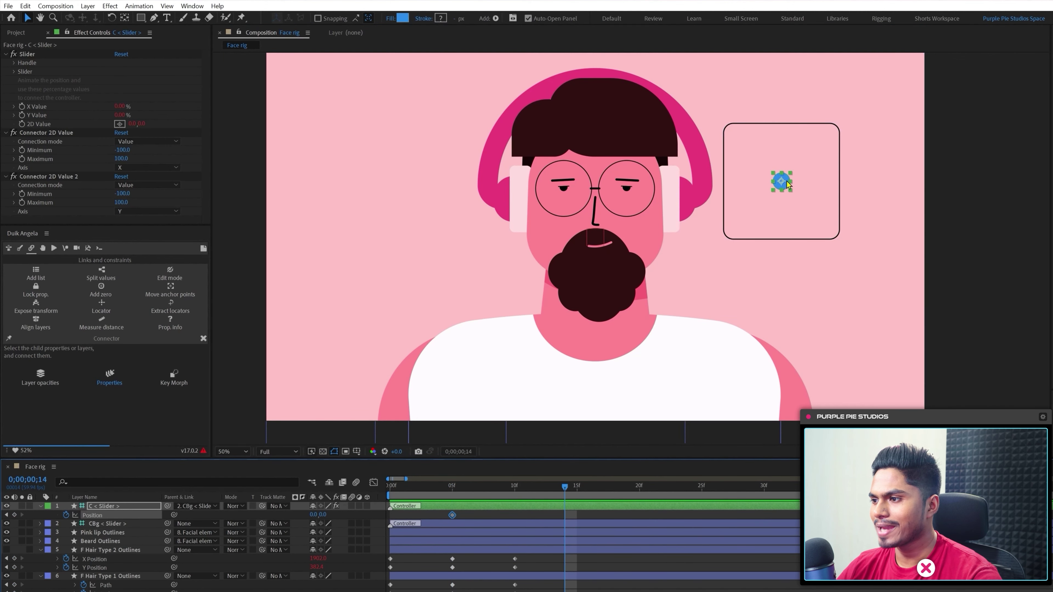
{"action": "left_click_drag", "start_coordinate": [782, 181], "coordinate": [837, 127]}
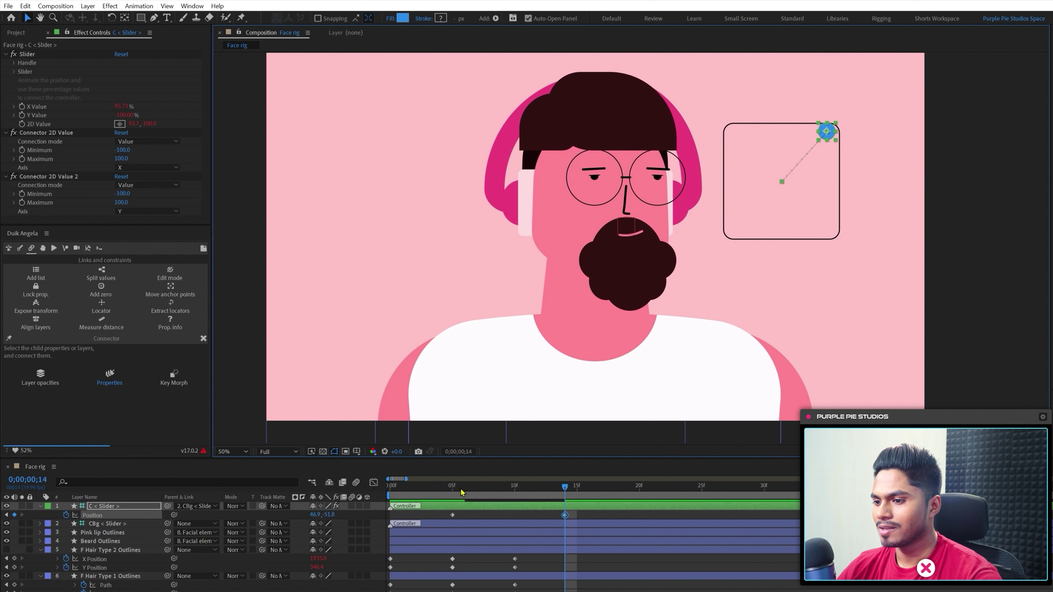
- Play back the head turn animation from frame 5 to preview it
{"action": "left_click", "coordinate": [452, 495]}
{"action": "left_click", "coordinate": [555, 570]}
{"action": "key", "text": "space"}
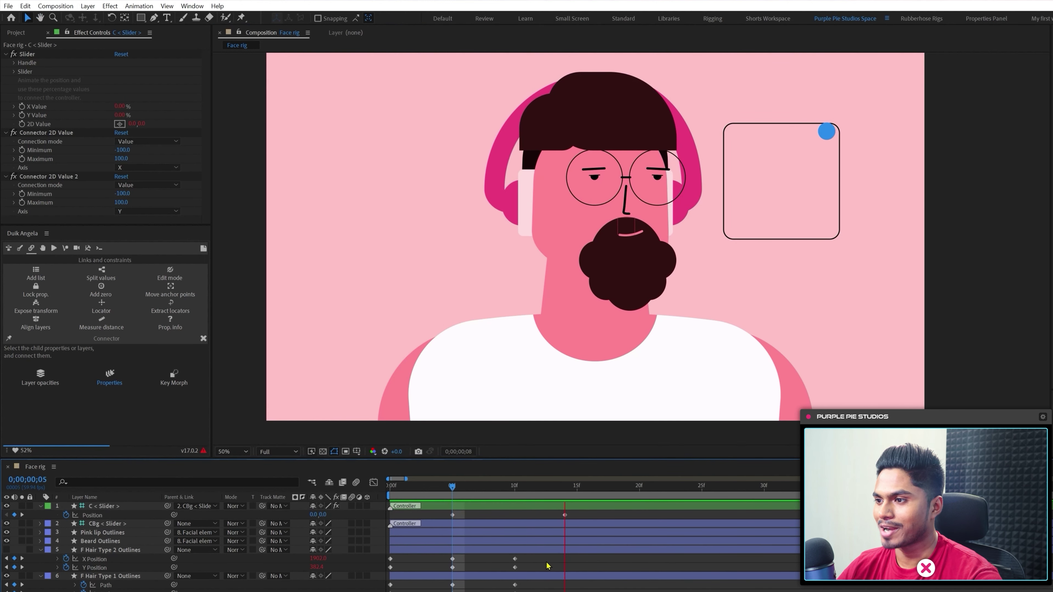
{"action": "key", "text": "space"}
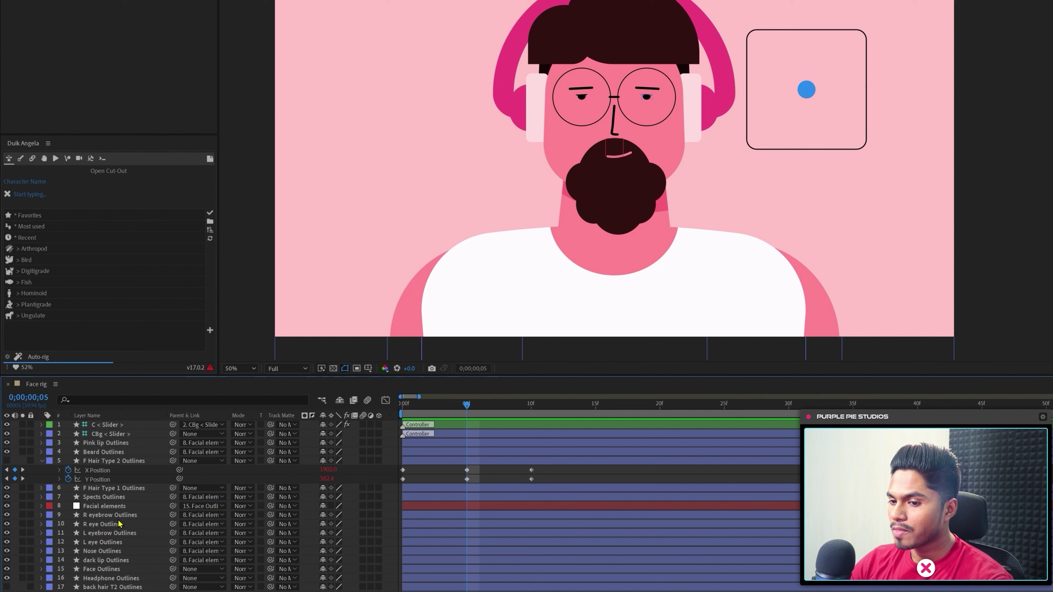
- Change the label color of the two eyebrow and two eye layers to Pink
{"action": "left_click", "coordinate": [111, 515]}
{"action": "left_click", "coordinate": [89, 545], "text": "shift"}
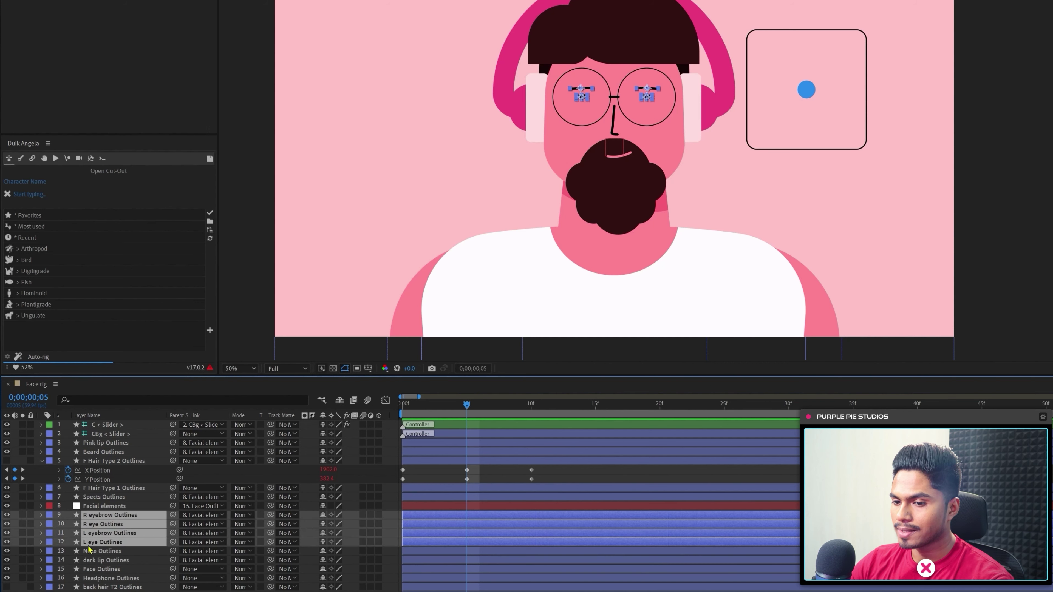
{"action": "left_click", "coordinate": [50, 542]}
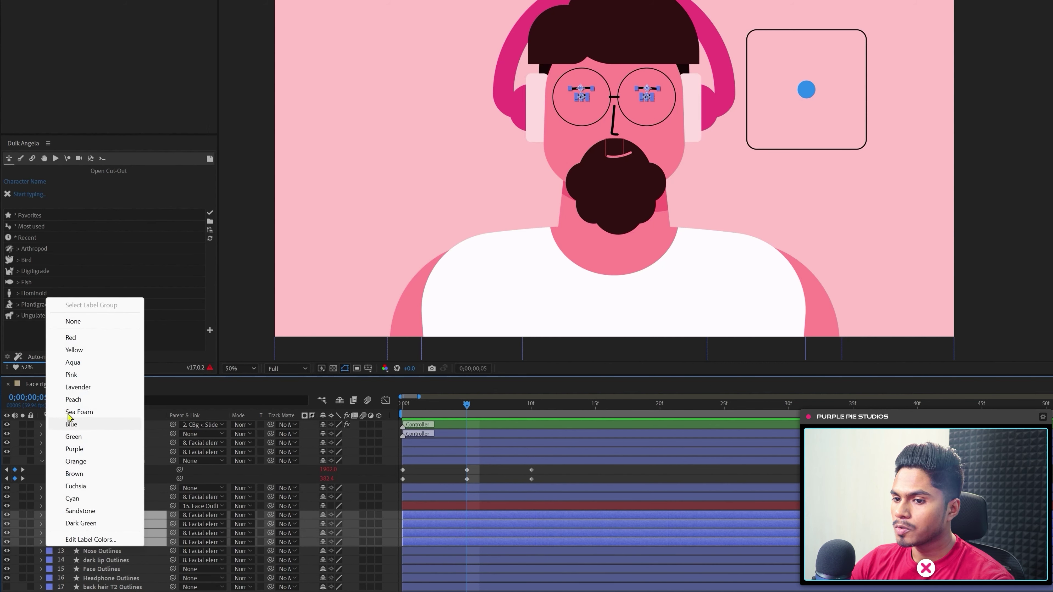
{"action": "left_click", "coordinate": [71, 375]}
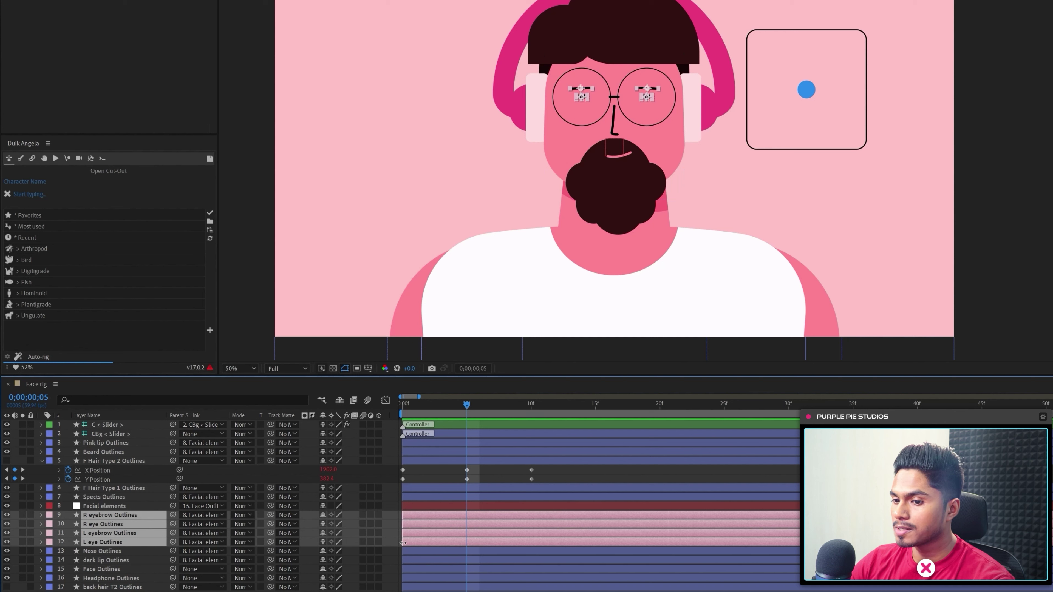
{"action": "left_click", "coordinate": [423, 478]}
- Add Scale keyframes at frames 0 and 10 on the R eye and L eye layers
{"action": "left_click", "coordinate": [101, 542]}
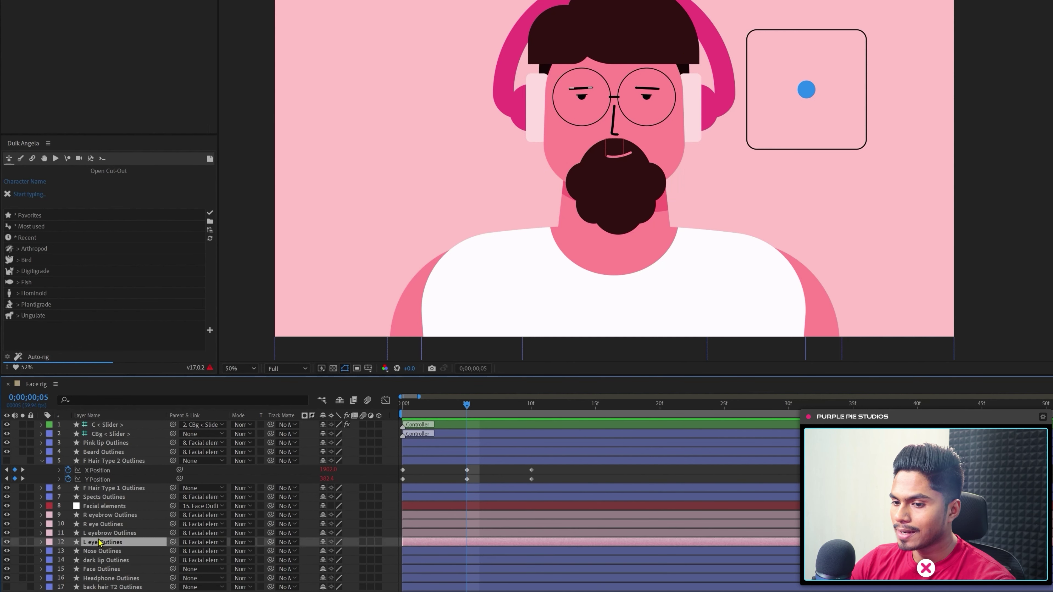
{"action": "left_click", "coordinate": [103, 524], "text": "ctrl"}
{"action": "key", "text": "s"}
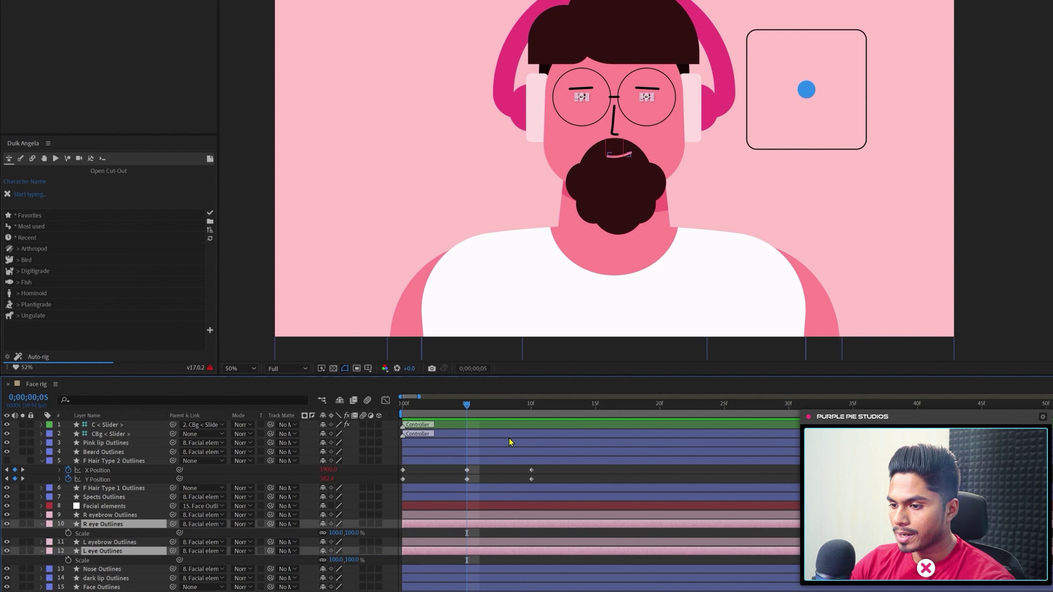
{"action": "key", "text": "Home"}
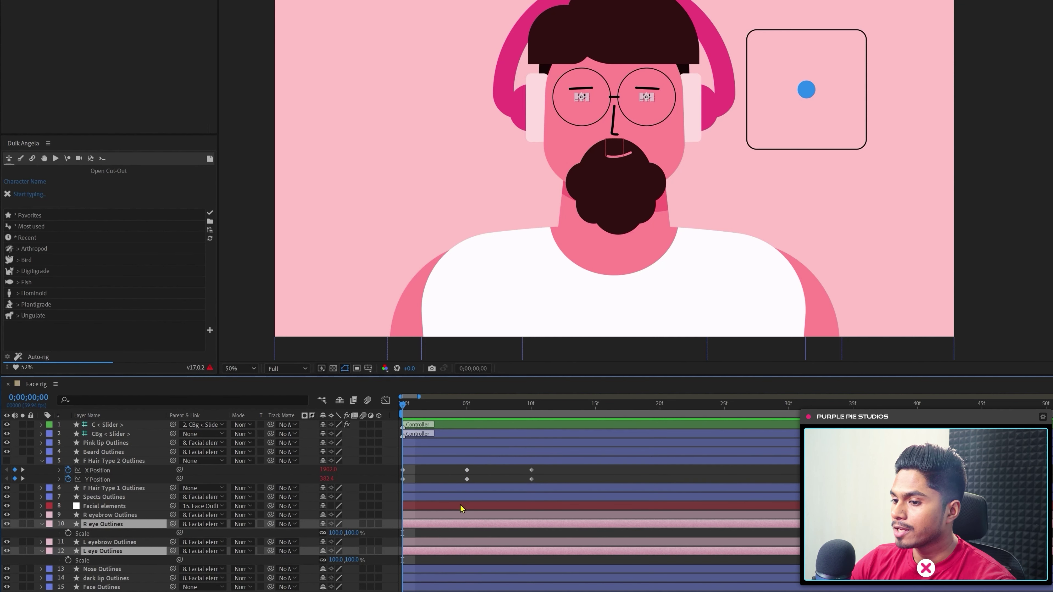
{"action": "left_click", "coordinate": [68, 534]}
{"action": "left_click", "coordinate": [68, 560]}
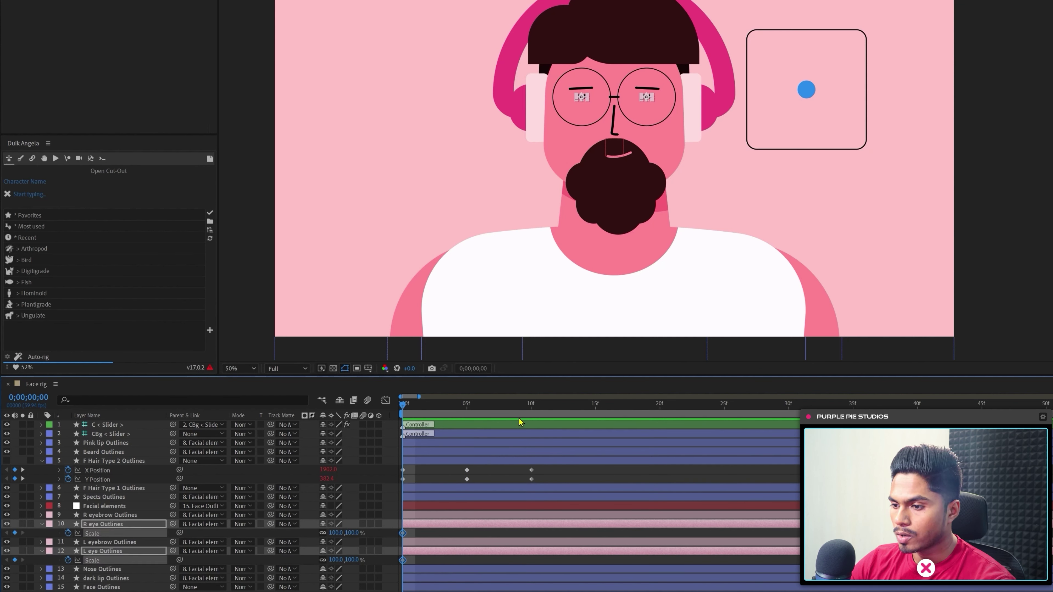
{"action": "left_click", "coordinate": [530, 414]}
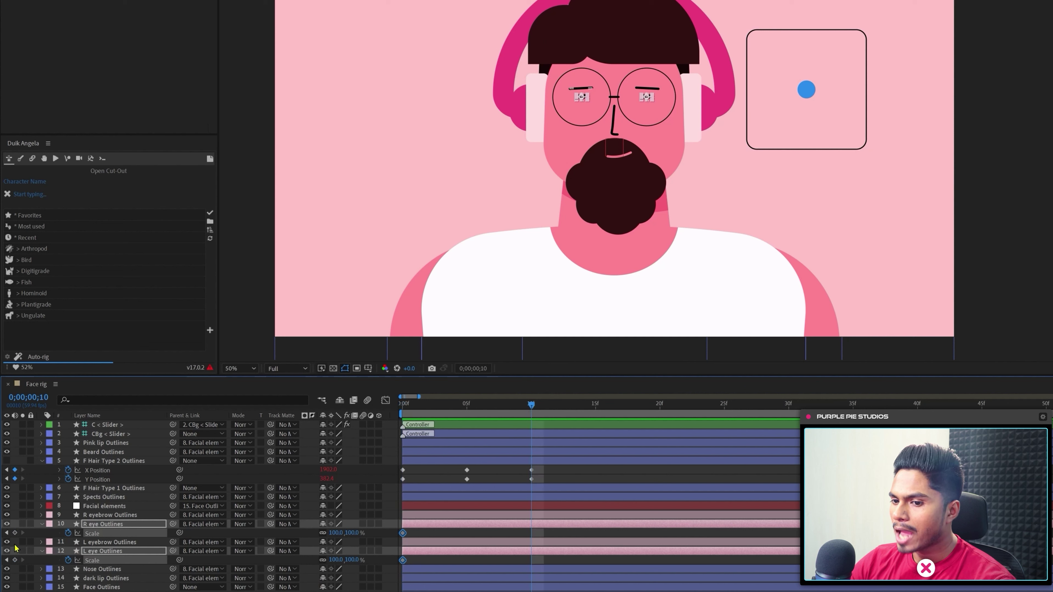
{"action": "left_click", "coordinate": [15, 560]}
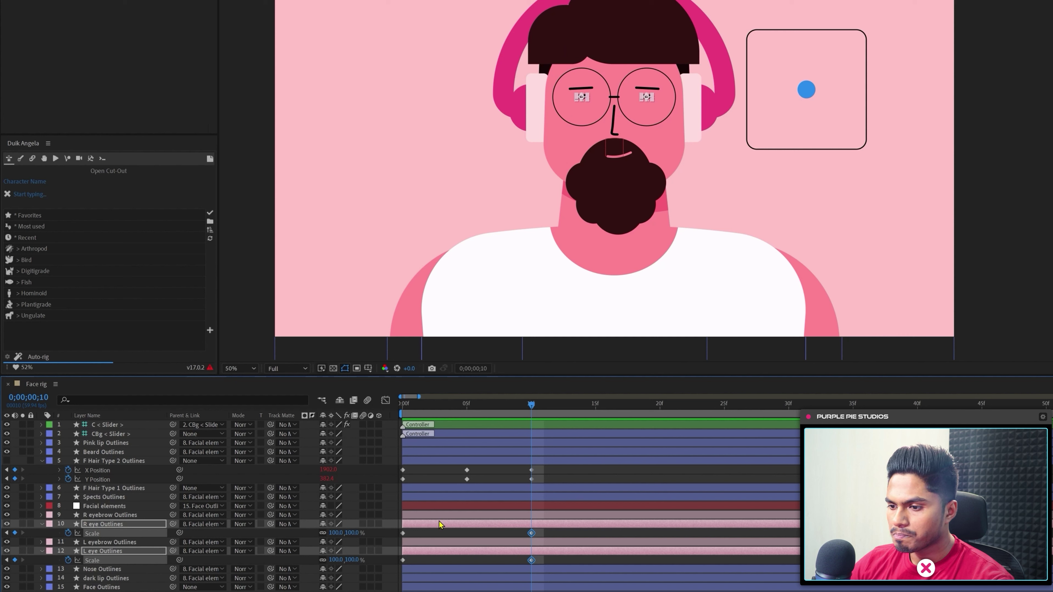
- At frame 0, set the R eye layer's vertical scale to 8%, after first trying 0%
{"action": "key", "text": "Home"}
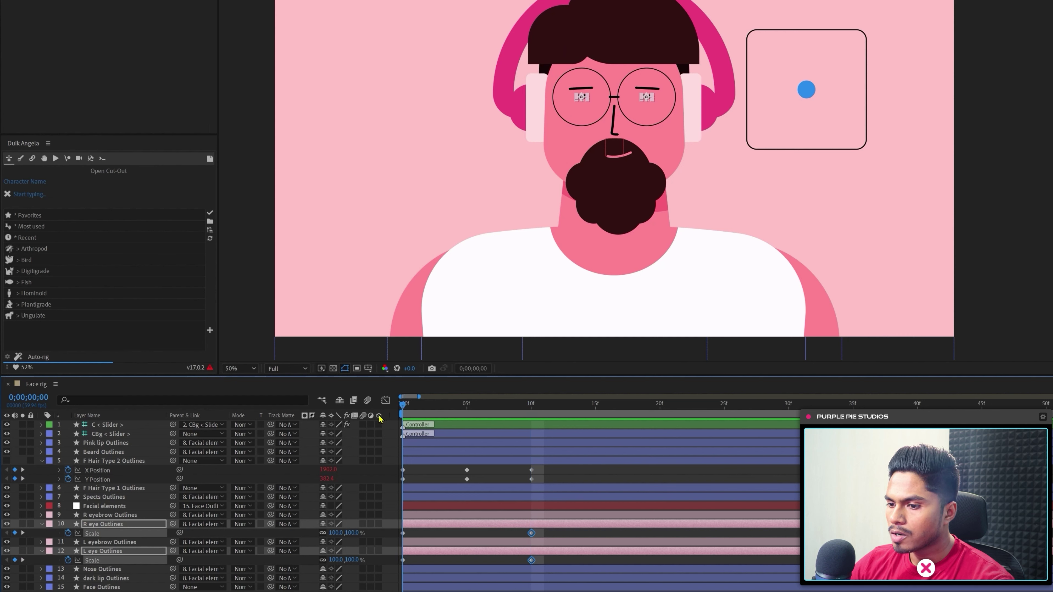
{"action": "left_click", "coordinate": [430, 536]}
{"action": "left_click", "coordinate": [429, 528]}
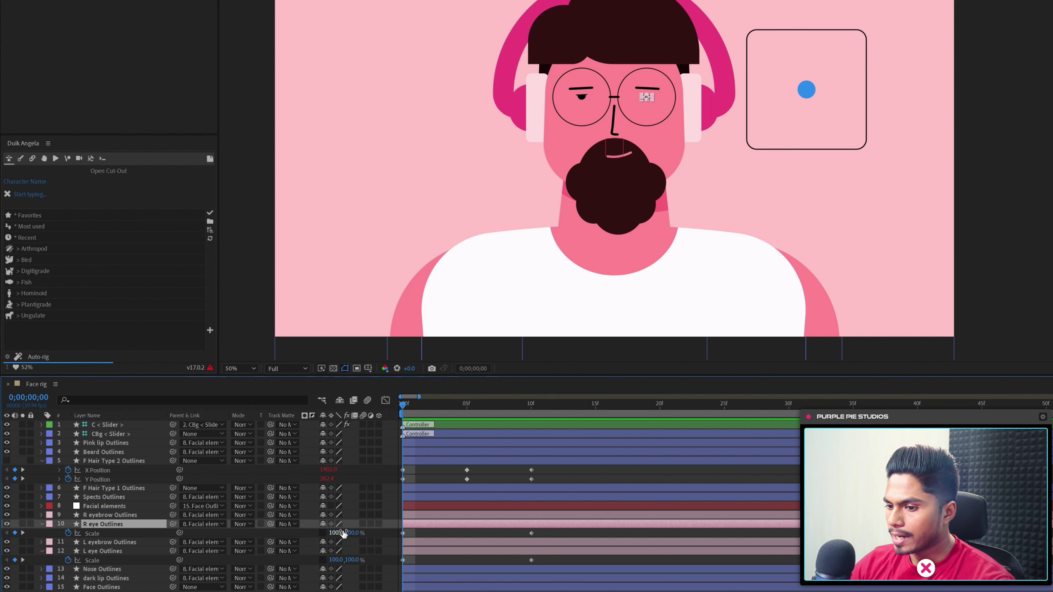
{"action": "left_click", "coordinate": [356, 533]}
{"action": "type", "text": "0"}
{"action": "key", "text": "Return"}
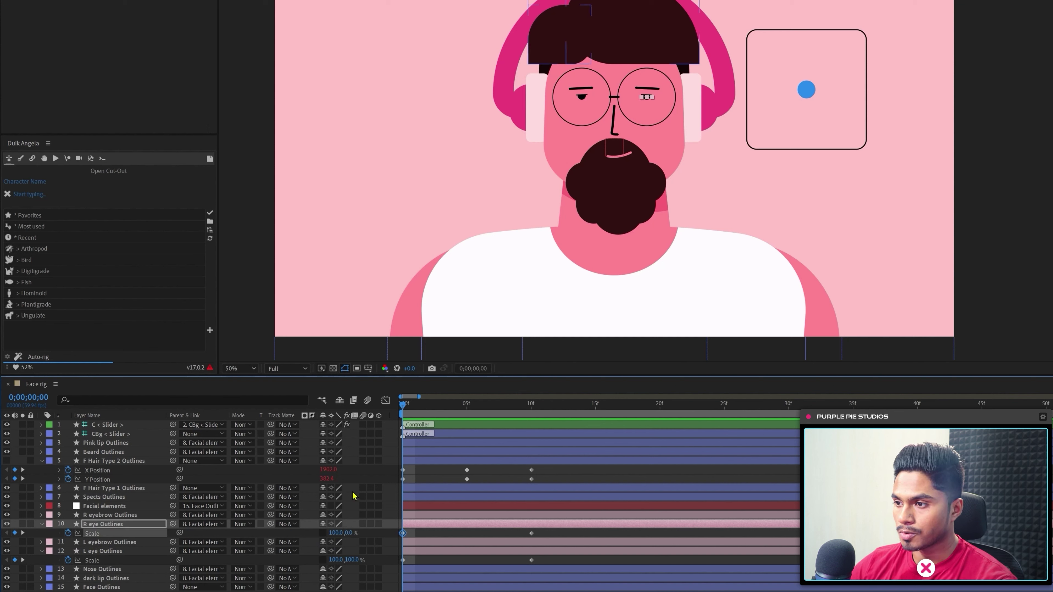
{"action": "left_click", "coordinate": [351, 534]}
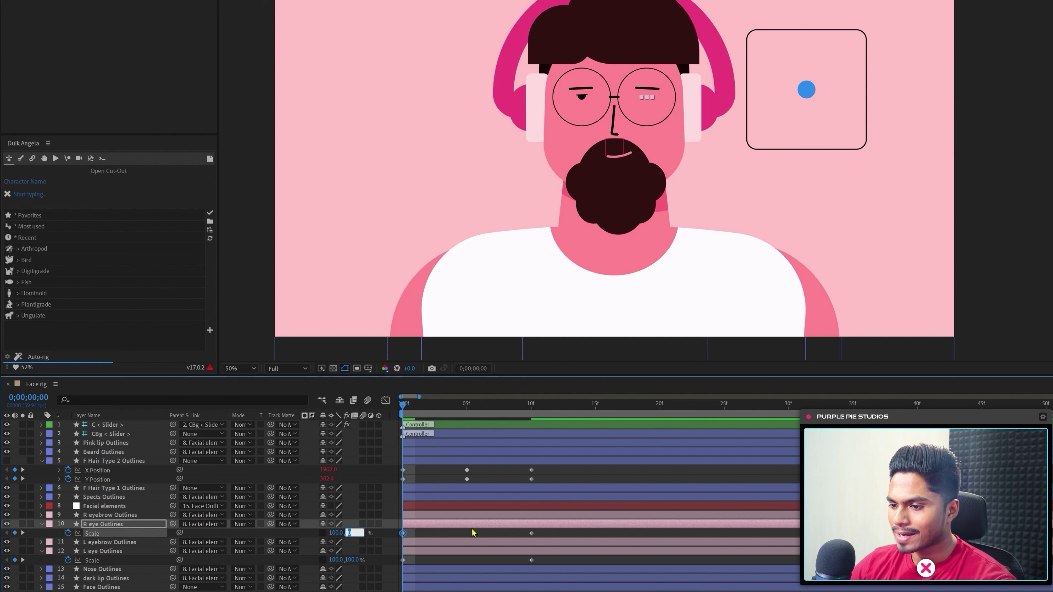
{"action": "type", "text": "8"}
{"action": "key", "text": "Return"}
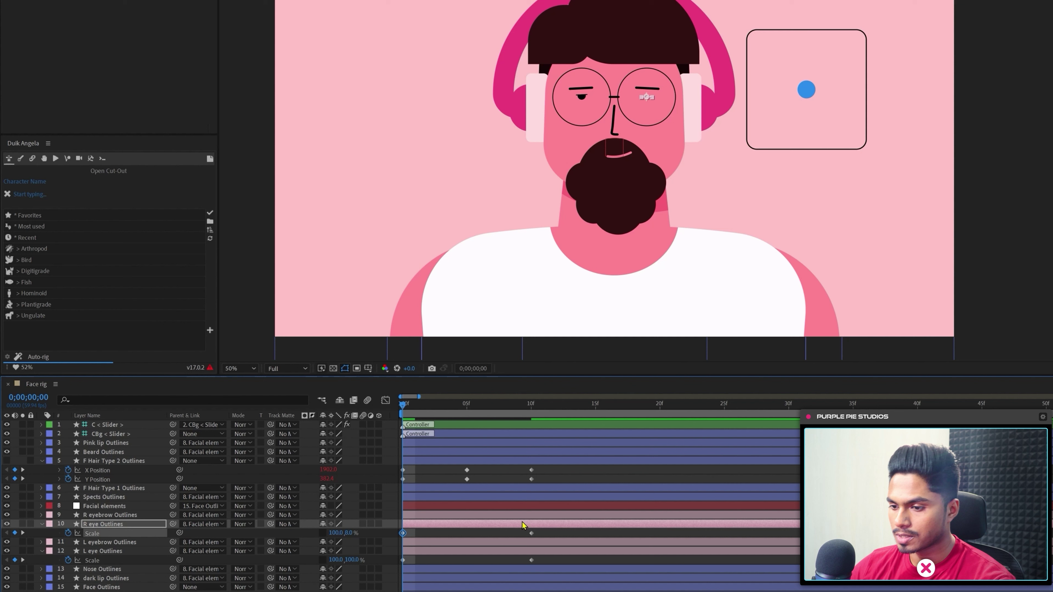
- Set the L eye layer's vertical scale to 8% at frame 0
{"action": "left_click", "coordinate": [351, 560]}
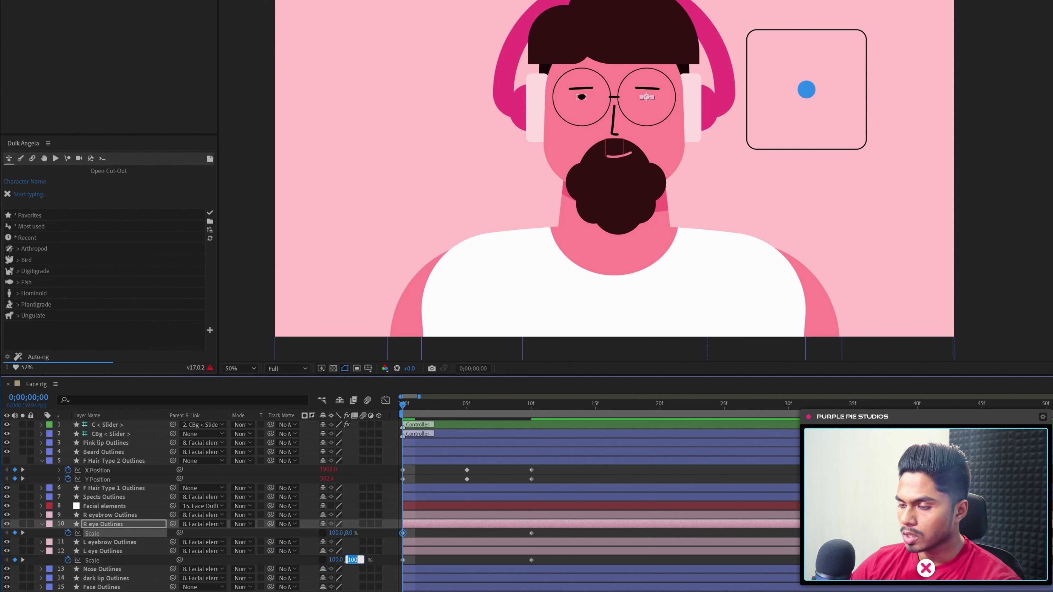
{"action": "type", "text": "8"}
{"action": "key", "text": "Return"}
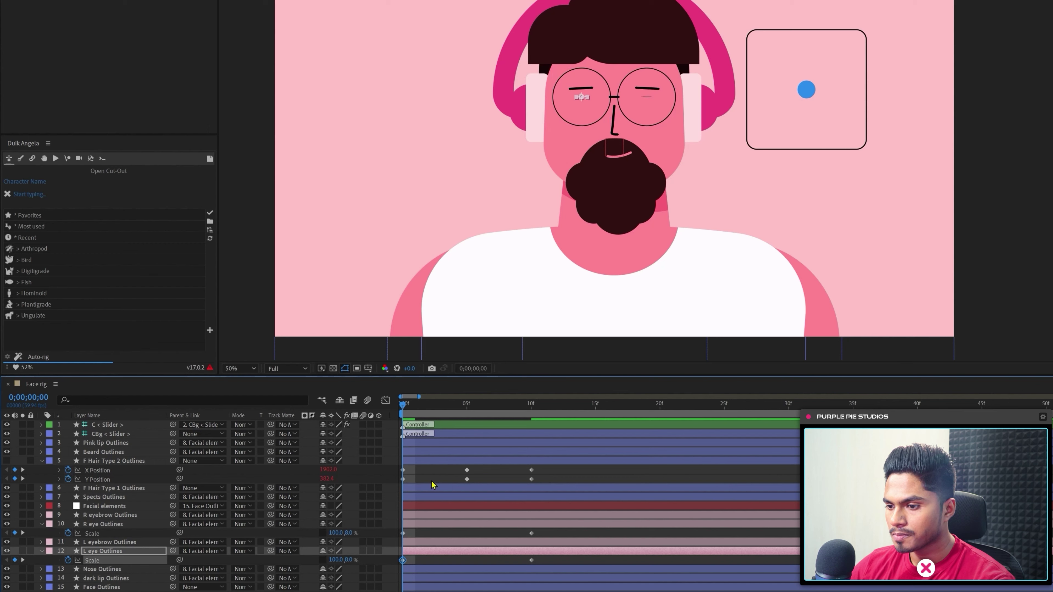
{"action": "left_click", "coordinate": [419, 476]}
- Add Position keyframes at frames 0 and 10 on the R eyebrow and L eyebrow layers
{"action": "left_click", "coordinate": [113, 514]}
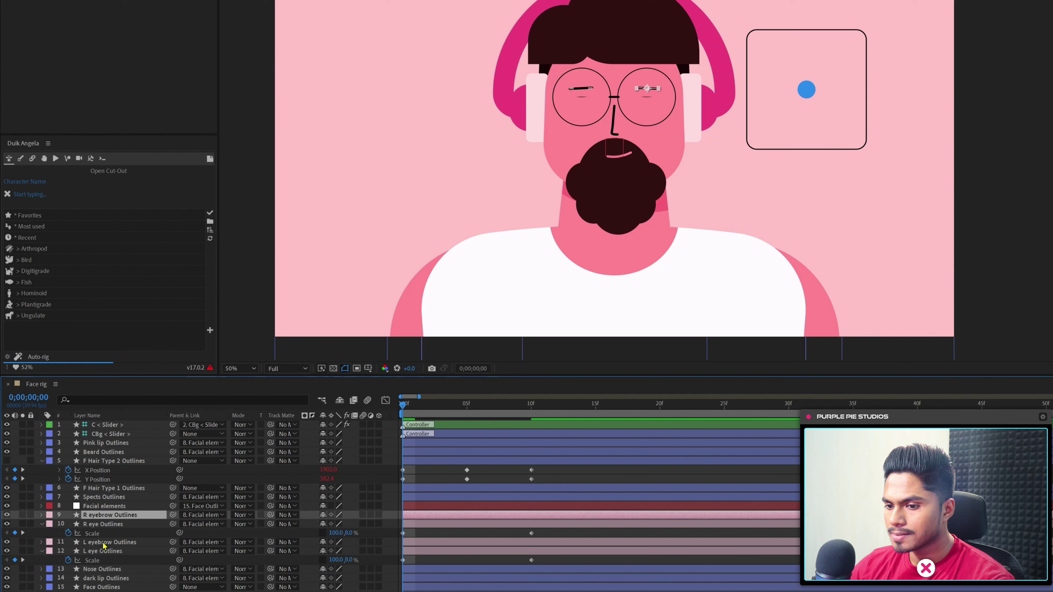
{"action": "left_click", "coordinate": [104, 542], "text": "ctrl"}
{"action": "key", "text": "alt+shift+p"}
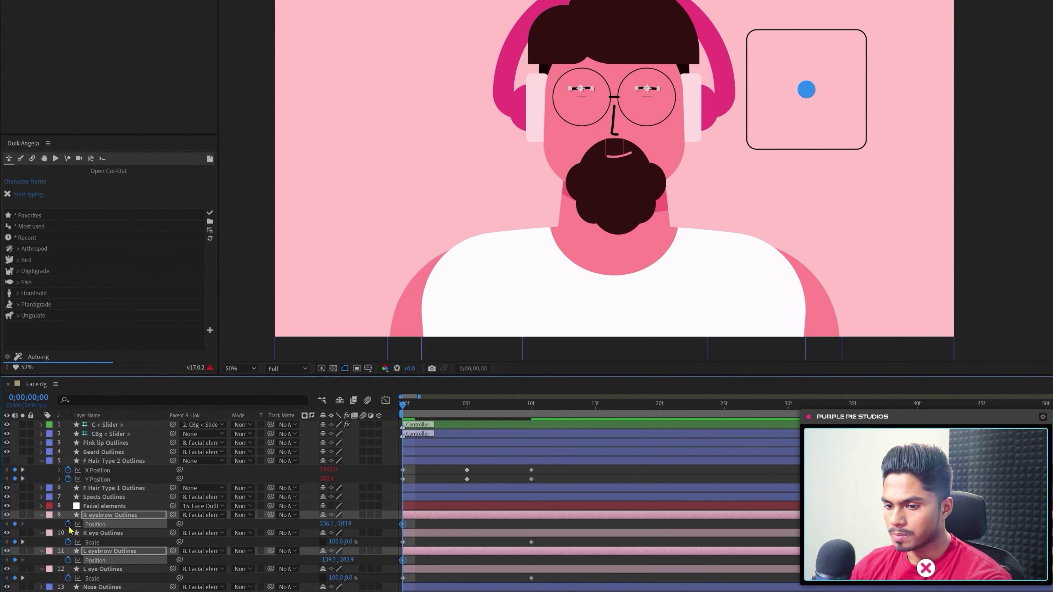
{"action": "key", "text": "k"}
{"action": "key", "text": "k"}
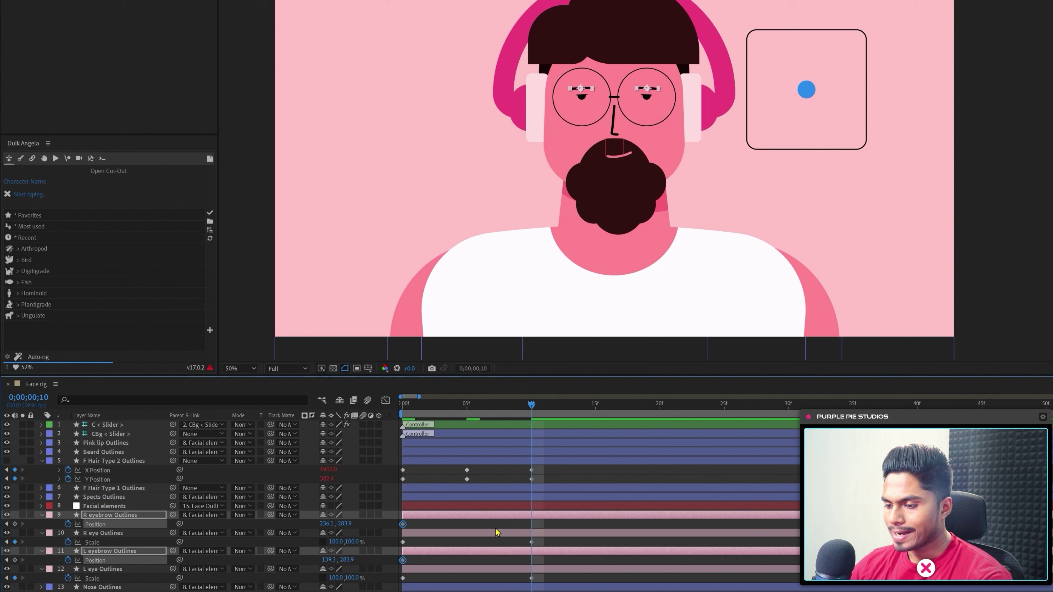
{"action": "left_click", "coordinate": [15, 523]}
- At frame 0, lower both eyebrow layers together to a Y position of -267.9
{"action": "key", "text": "Home"}
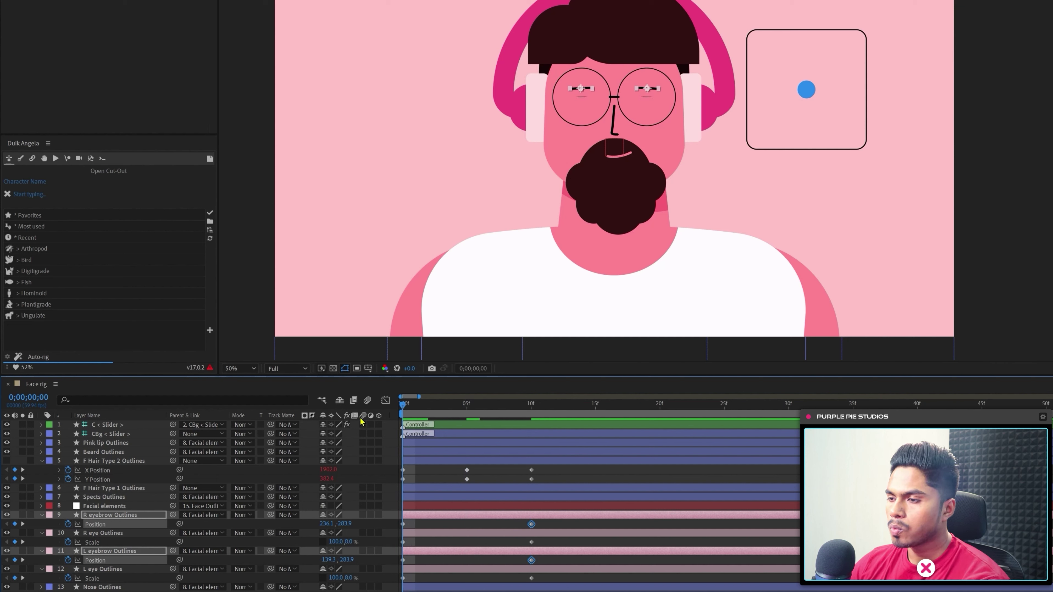
{"action": "key", "text": "shift+Down"}
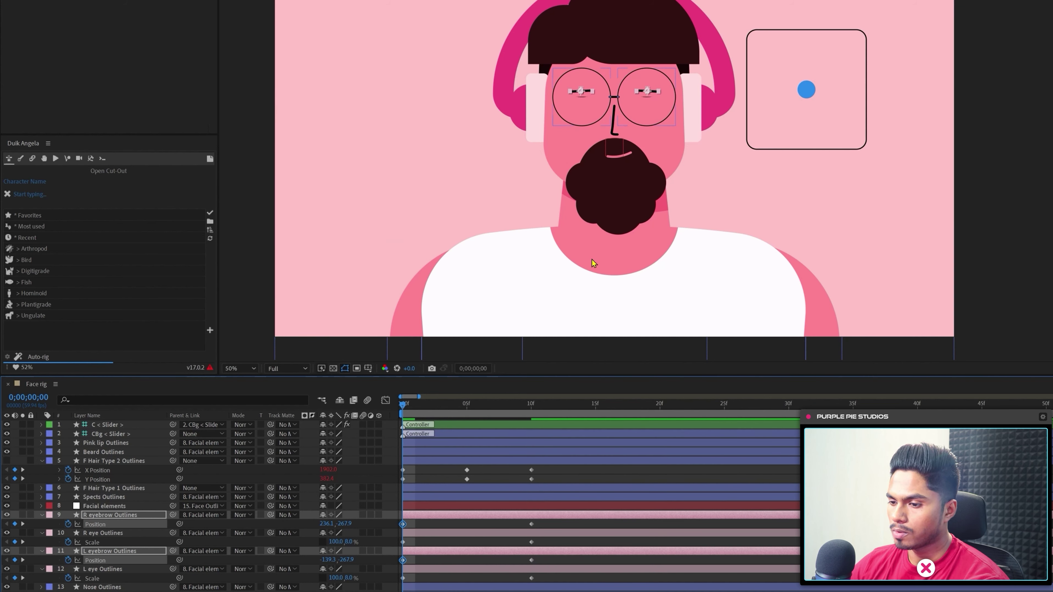
{"action": "left_click", "coordinate": [475, 528]}
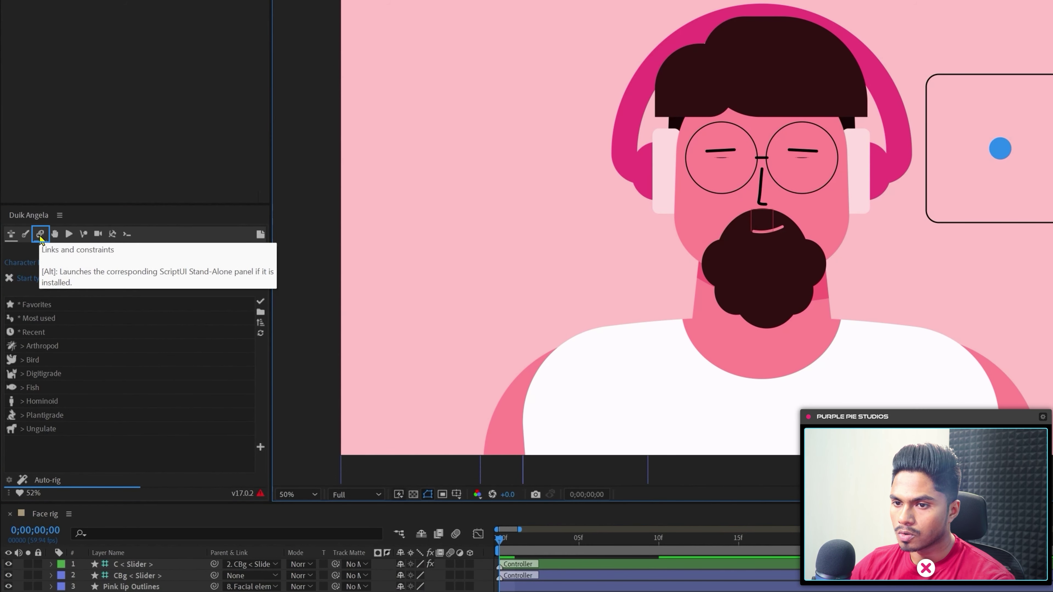
- Create a one-dimensional slider controller with Duik's Connector and place it directly below the square 2D slider
{"action": "left_click", "coordinate": [40, 235]}
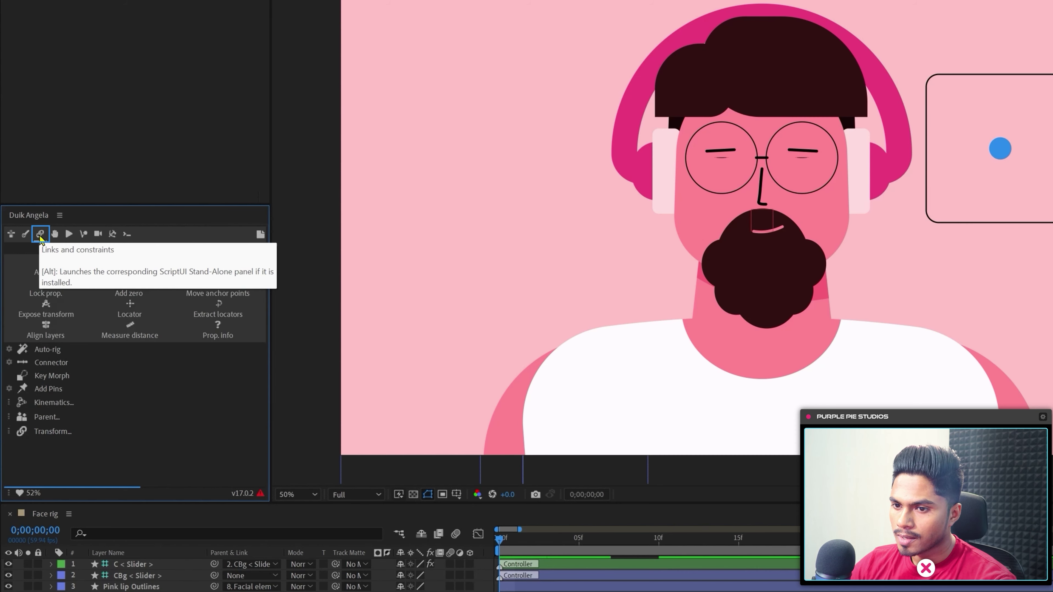
{"action": "left_click", "coordinate": [9, 362]}
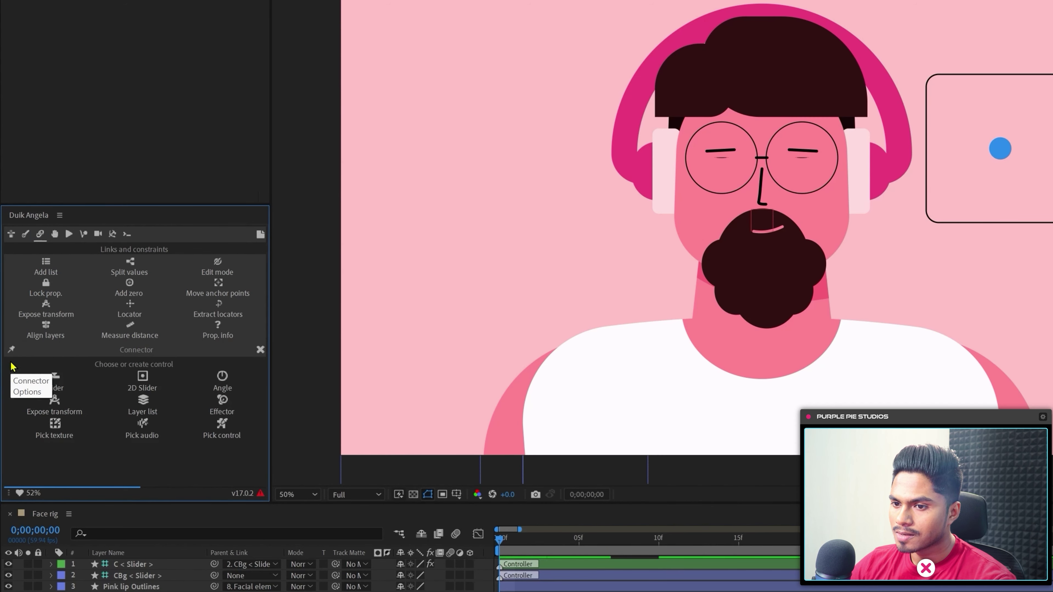
{"action": "left_click", "coordinate": [55, 383]}
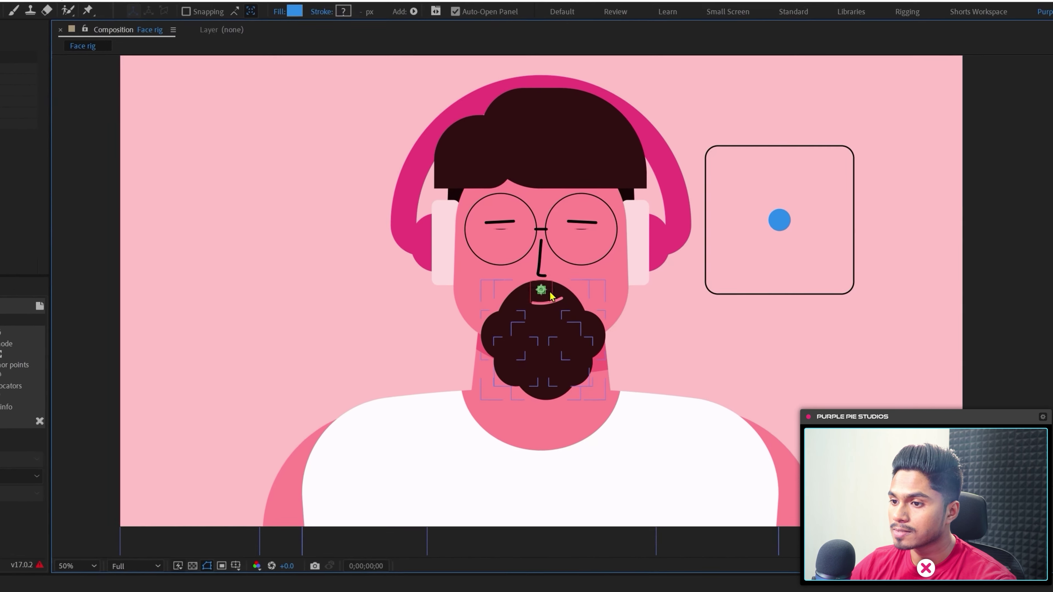
{"action": "left_click_drag", "start_coordinate": [547, 295], "coordinate": [795, 322]}
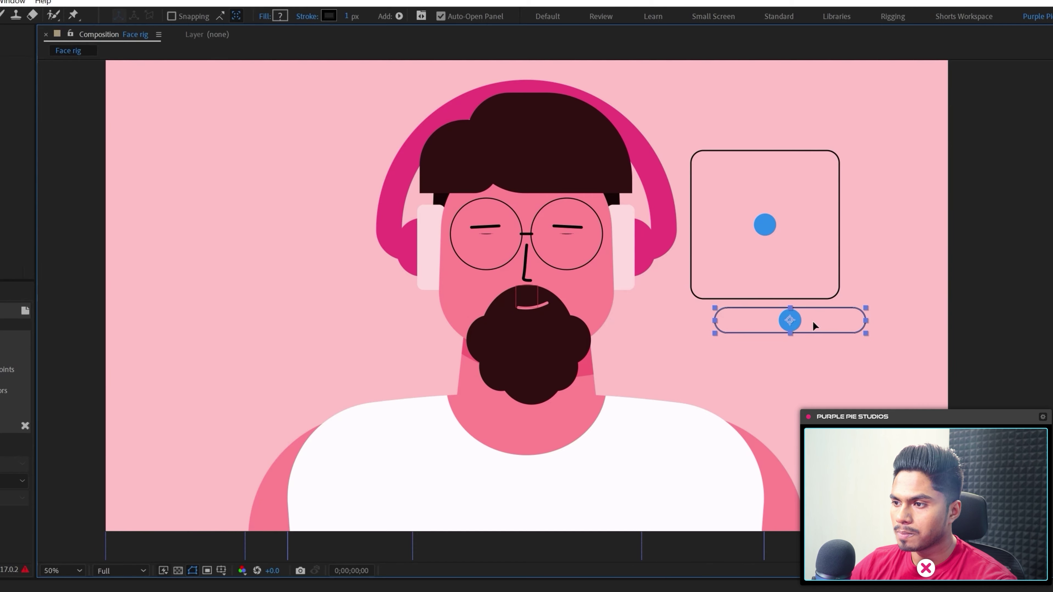
{"action": "left_click", "coordinate": [566, 481]}
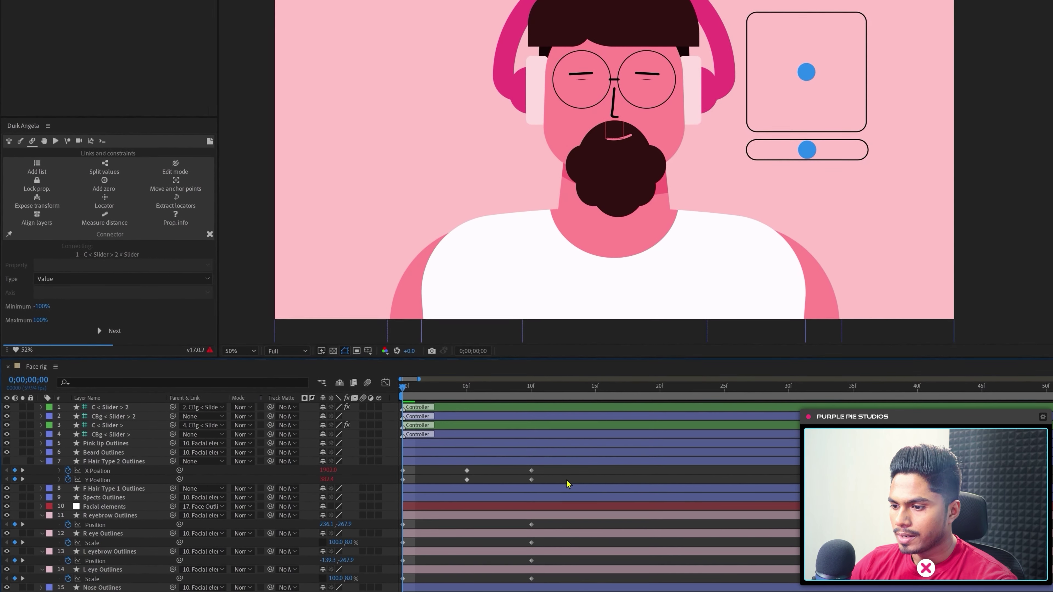
- Connect the keyframed eyebrow Position and eye Scale properties to the new slider, keeping the -100% to 100% range
{"action": "left_click_drag", "start_coordinate": [546, 522], "coordinate": [380, 591]}
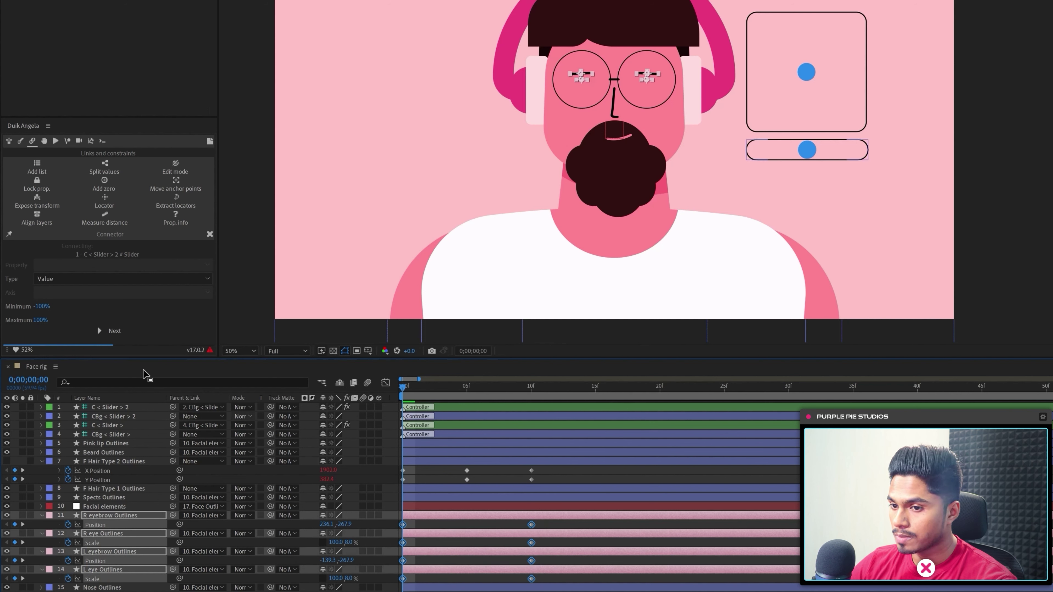
{"action": "left_click", "coordinate": [116, 332]}
{"action": "left_click", "coordinate": [114, 276]}
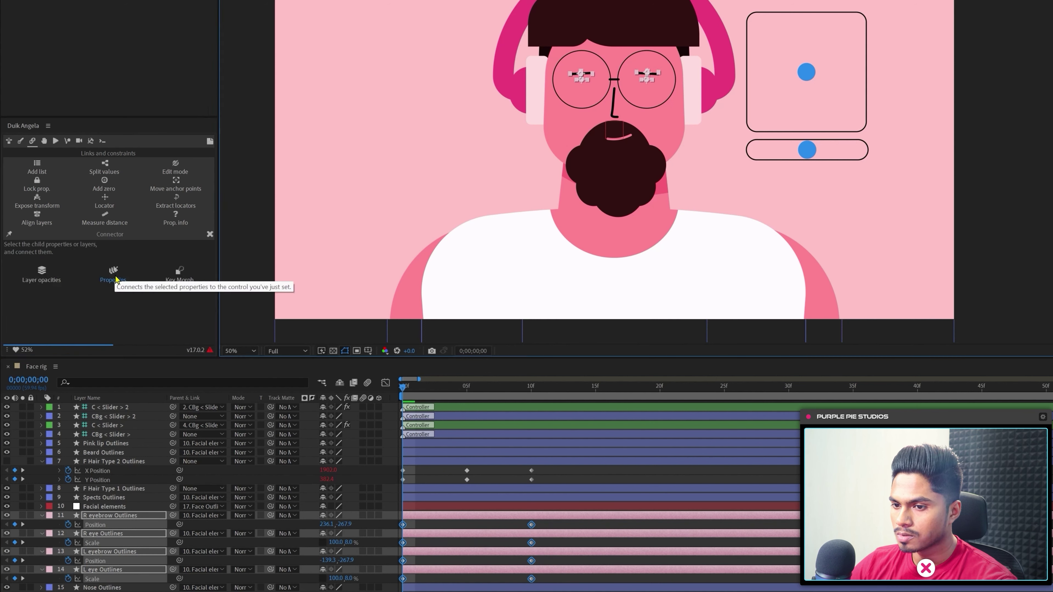
- Test the blink by moving the new slider's blue knob along its track, ending at the far right
{"action": "left_click", "coordinate": [807, 150]}
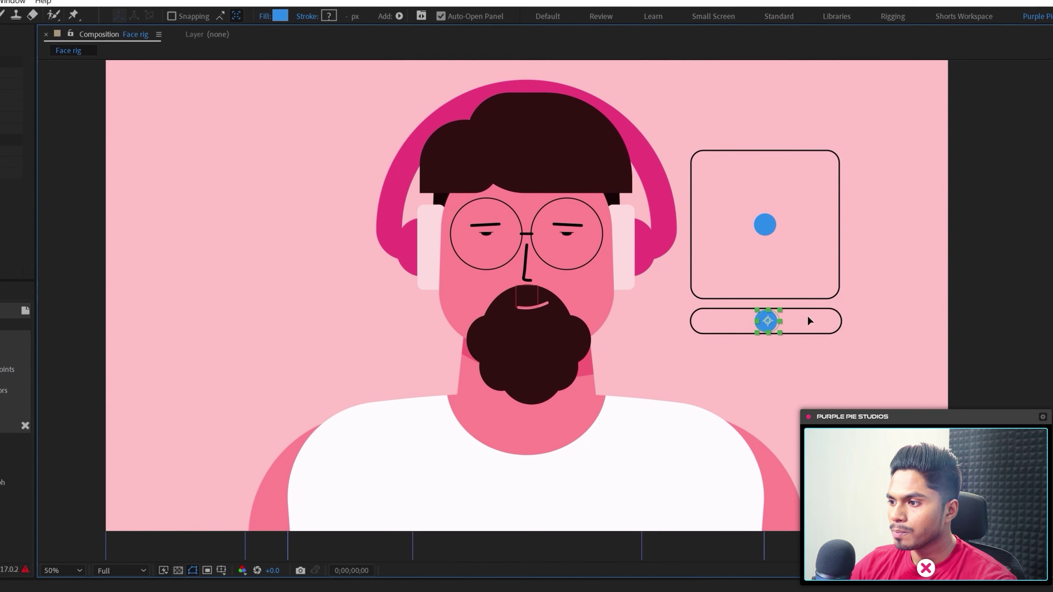
{"action": "left_click_drag", "start_coordinate": [806, 150], "coordinate": [866, 149]}
{"action": "mouse_move", "coordinate": [840, 320]}
{"action": "left_mouse_down"}
{"action": "mouse_move", "coordinate": [683, 321]}
{"action": "mouse_move", "coordinate": [806, 330]}
{"action": "mouse_move", "coordinate": [787, 322]}
{"action": "mouse_move", "coordinate": [835, 320]}
{"action": "mouse_move", "coordinate": [699, 326]}
{"action": "mouse_move", "coordinate": [832, 324]}
{"action": "mouse_move", "coordinate": [807, 326]}
{"action": "mouse_move", "coordinate": [823, 331]}
{"action": "mouse_move", "coordinate": [828, 321]}
{"action": "left_mouse_up"}
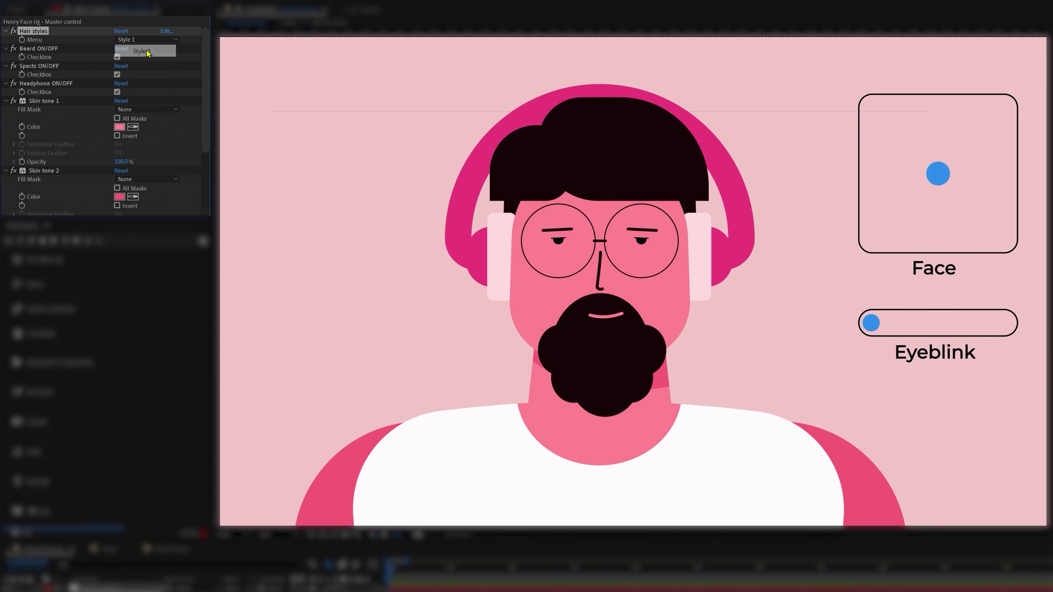
- Cycle the finished face rig's Hair styles control through Styles 2 to 5 to compare the hairstyles
{"action": "left_click", "coordinate": [144, 41]}
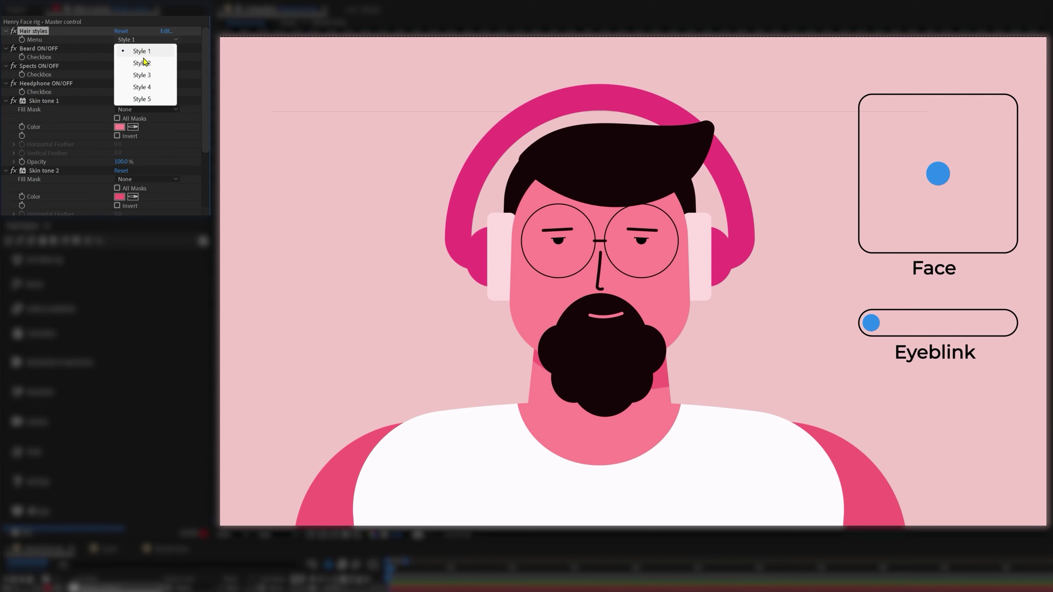
{"action": "left_click", "coordinate": [143, 63]}
{"action": "left_click", "coordinate": [142, 40]}
{"action": "left_click", "coordinate": [141, 75]}
{"action": "left_click", "coordinate": [142, 40]}
{"action": "left_click", "coordinate": [141, 63]}
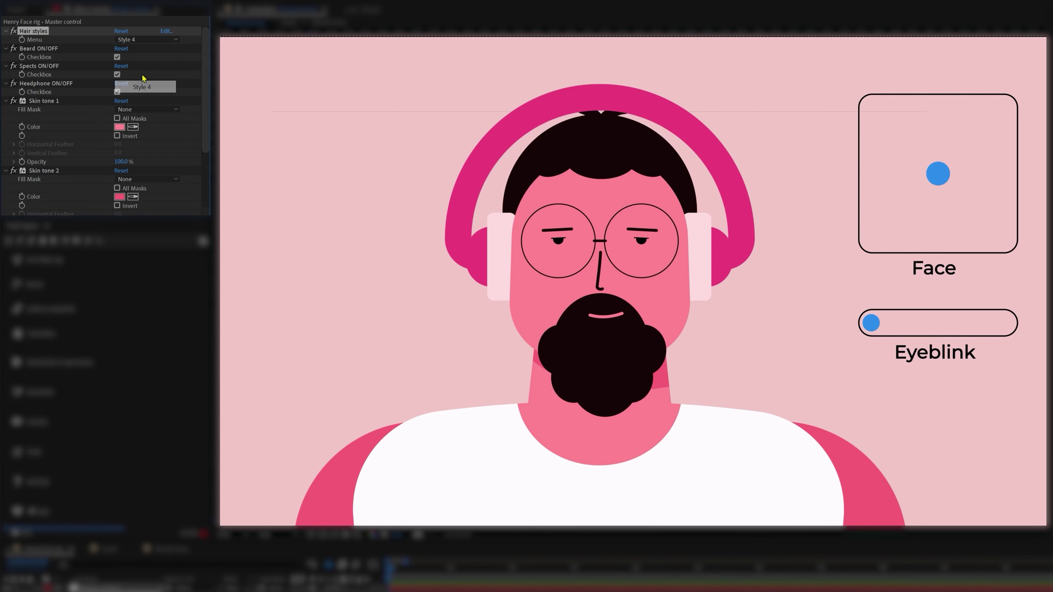
{"action": "left_click", "coordinate": [140, 40]}
{"action": "left_click", "coordinate": [141, 98]}
- Test the finished rig's switches by turning the beard off and on again and toggling the spectacles
{"action": "left_click", "coordinate": [118, 57]}
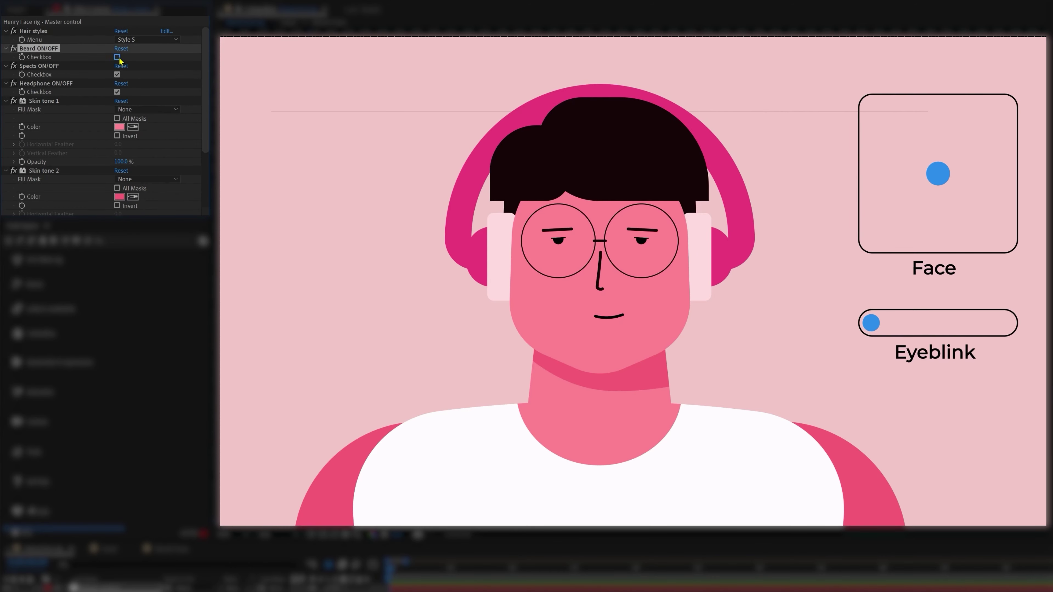
{"action": "left_click", "coordinate": [118, 58]}
{"action": "left_click", "coordinate": [117, 74]}
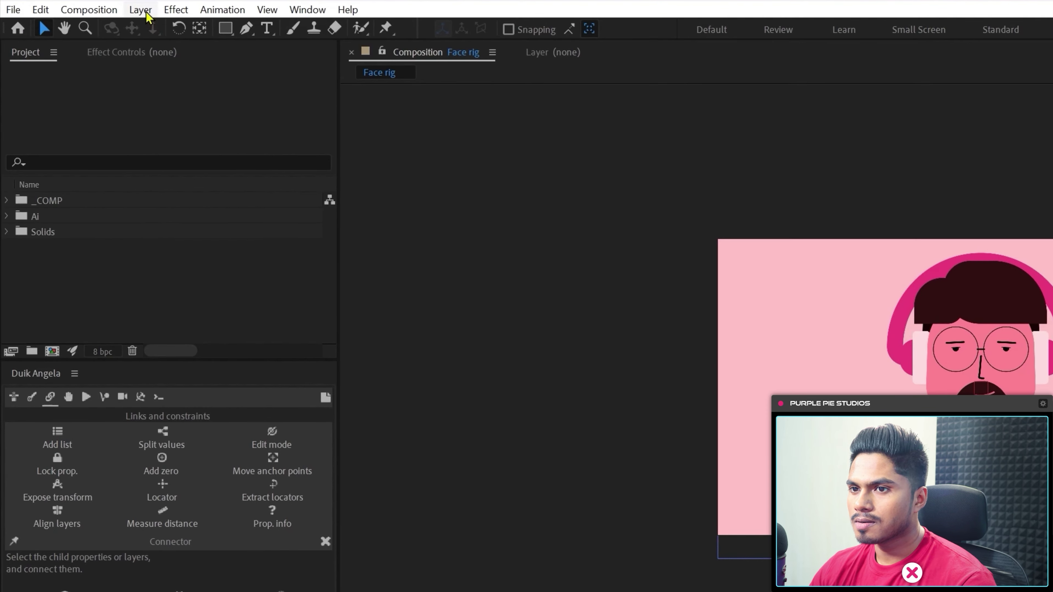
- Add a null object to the Face rig composition and rename it as Master Controls
{"action": "left_click", "coordinate": [70, 13]}
{"action": "mouse_move", "coordinate": [163, 33]}
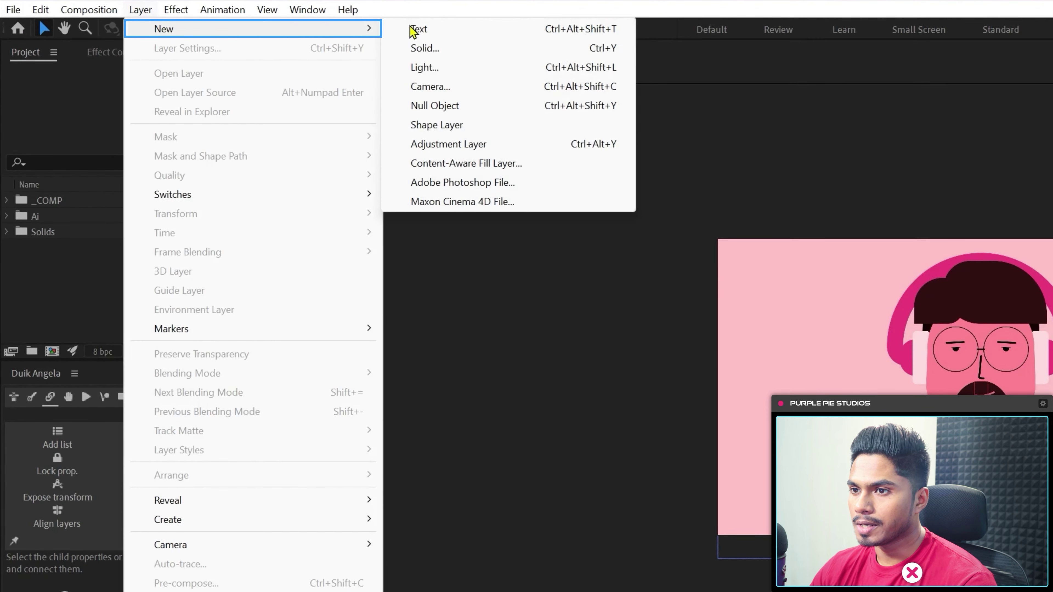
{"action": "left_click", "coordinate": [404, 104]}
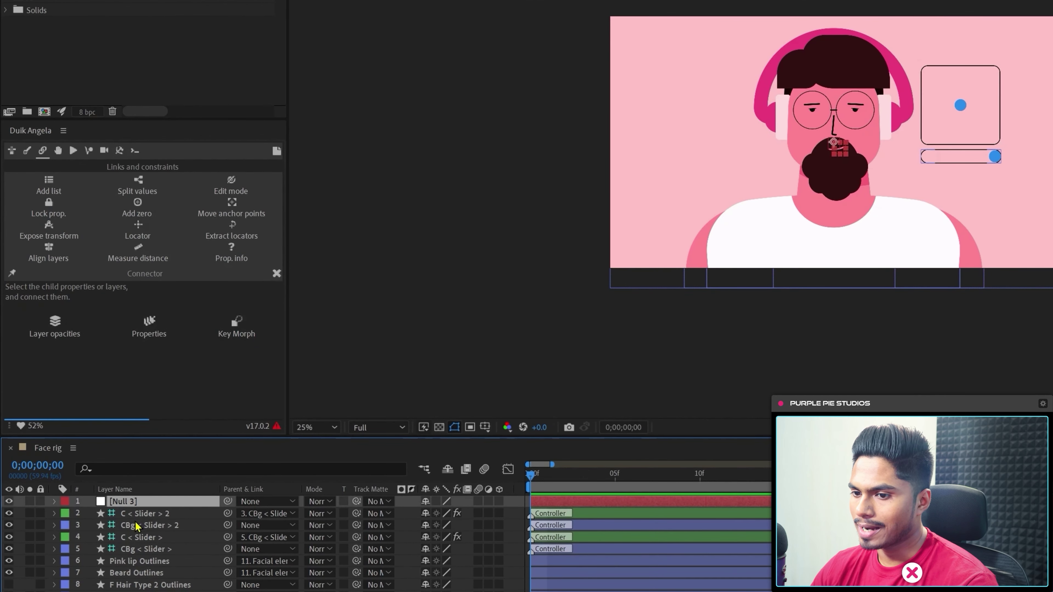
{"action": "key", "text": "Return"}
{"action": "type", "text": "Master Controls"}
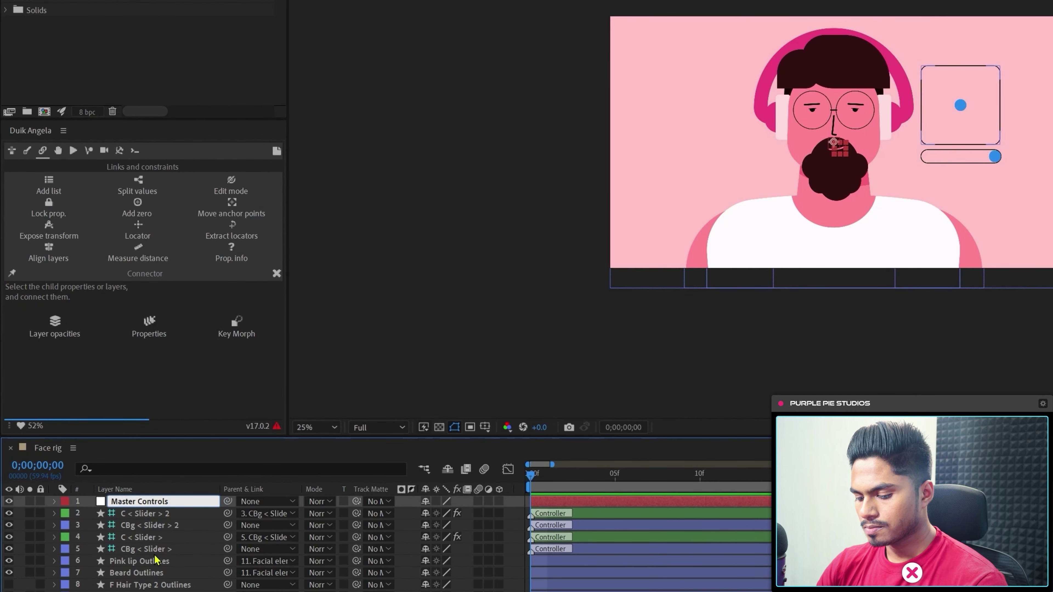
{"action": "key", "text": "Return"}
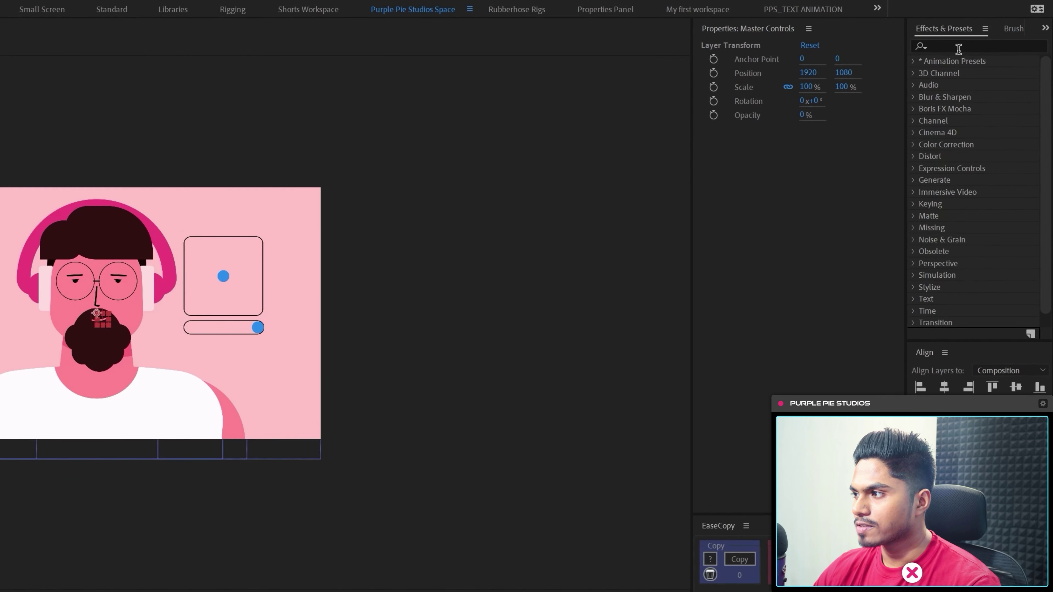
- Find the Dropdown Menu Control effect and apply it to the Master Controls layer
{"action": "left_click", "coordinate": [959, 46]}
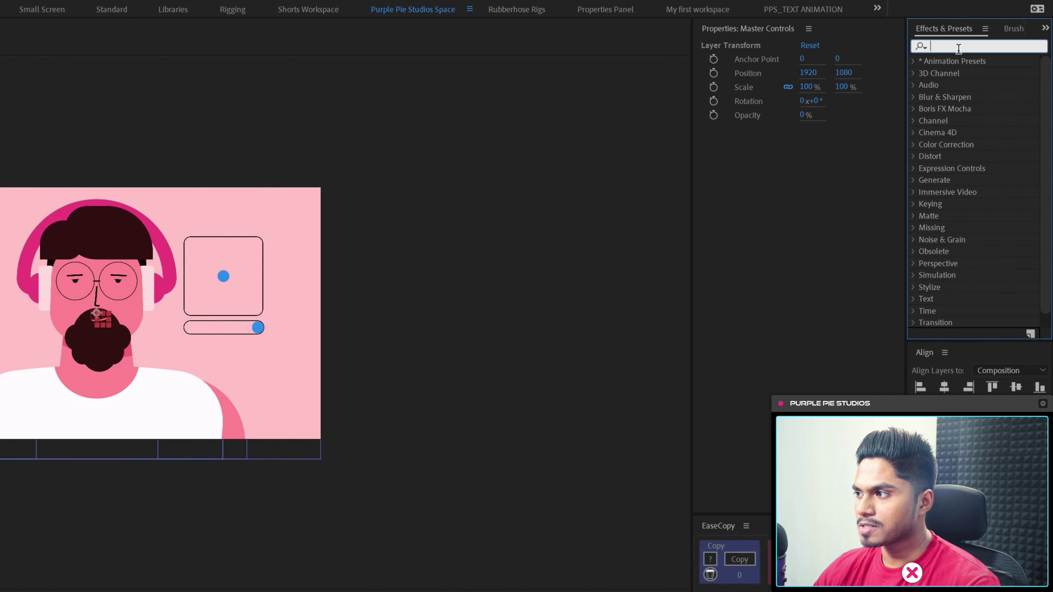
{"action": "type", "text": "dro"}
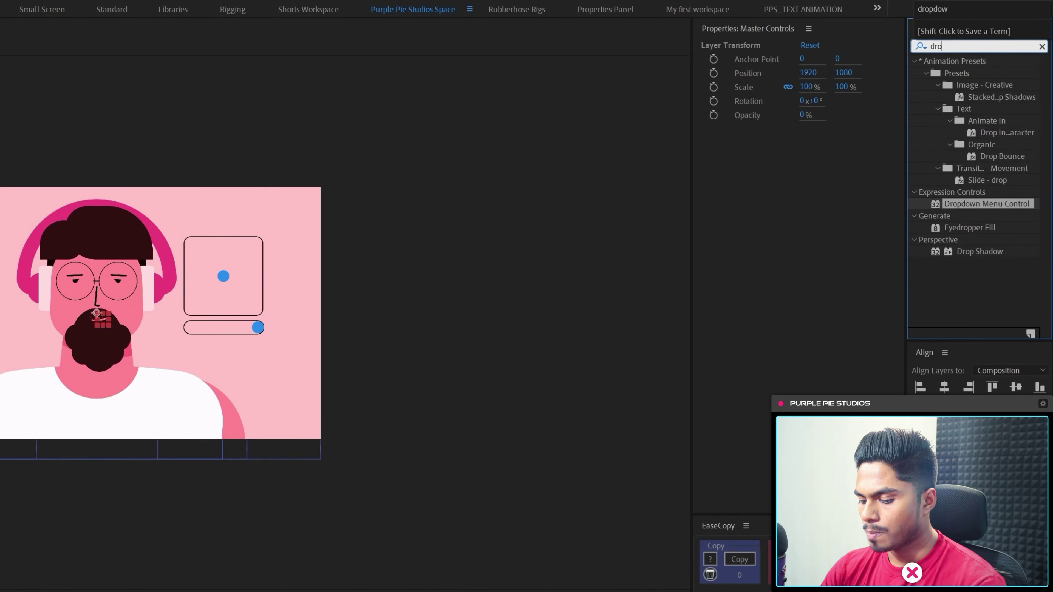
{"action": "type", "text": "pdow"}
{"action": "left_click", "coordinate": [981, 74]}
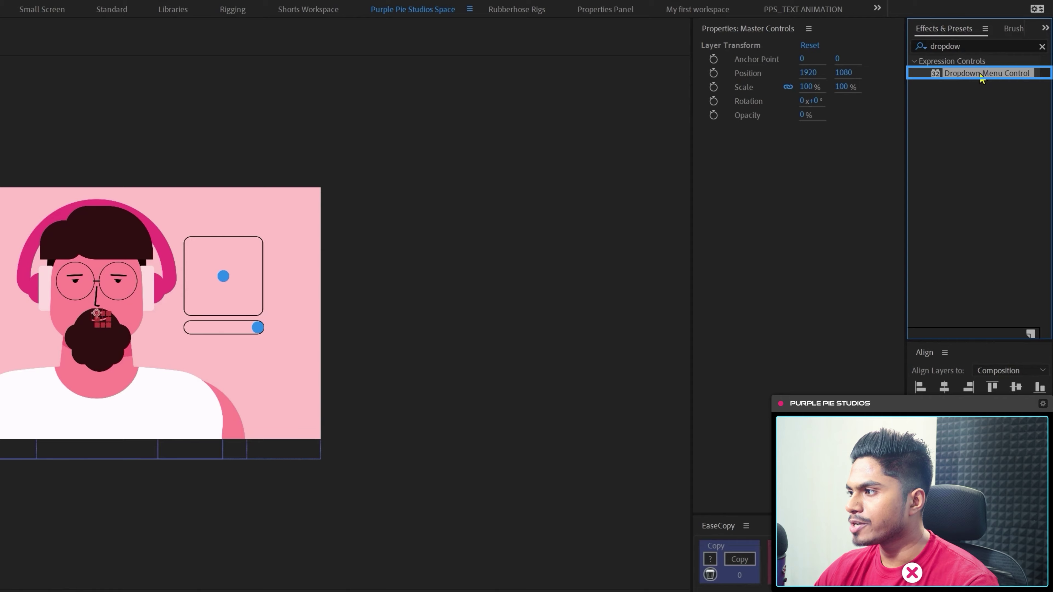
{"action": "double_click", "coordinate": [982, 74]}
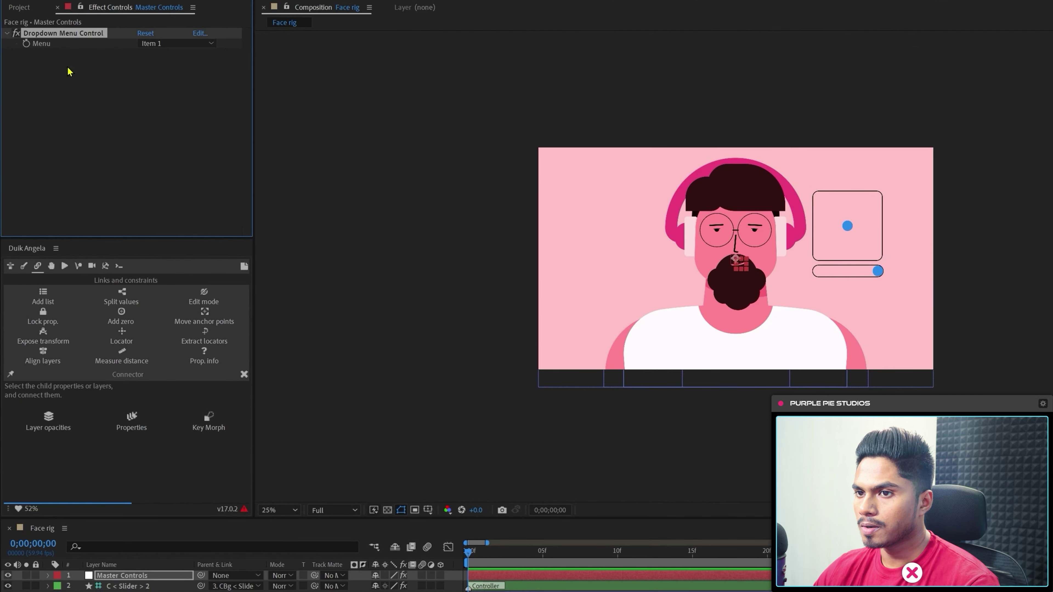
- Edit the dropdown control's item list and remove Item 3 from it
{"action": "left_click", "coordinate": [200, 35]}
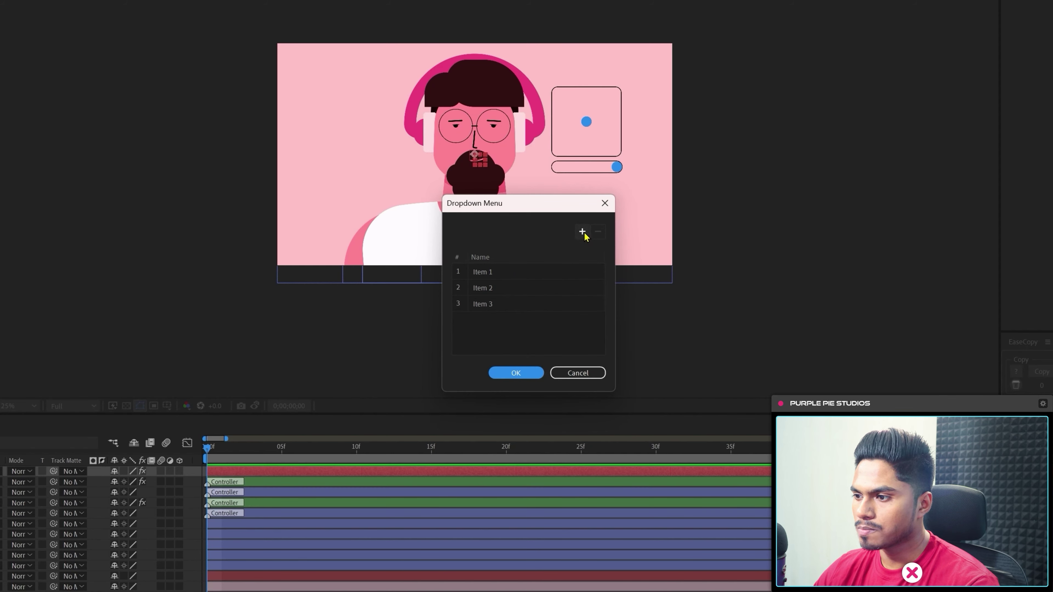
{"action": "double_click", "coordinate": [559, 305]}
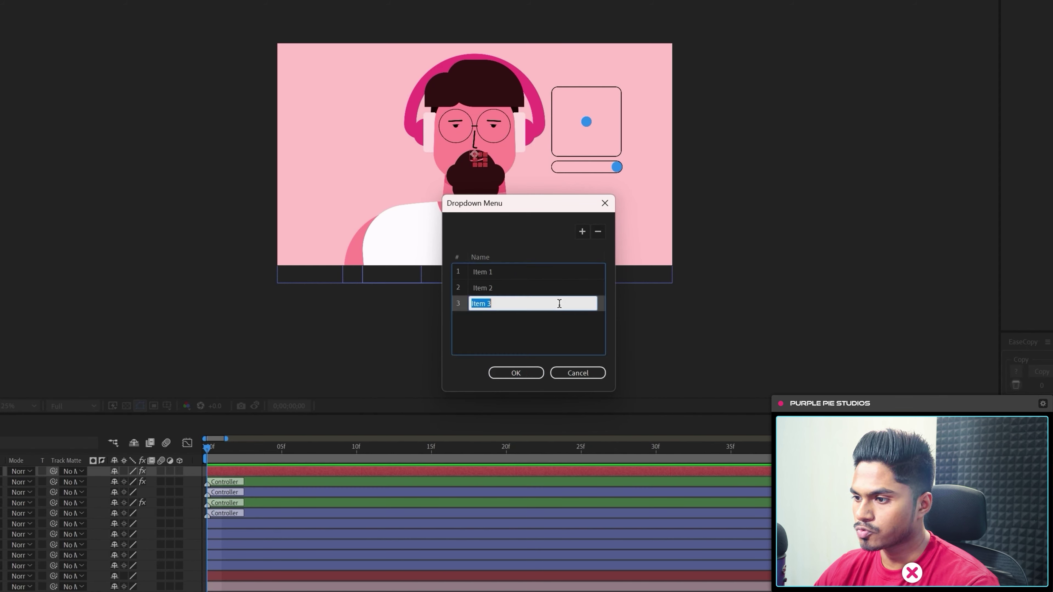
{"action": "left_click", "coordinate": [598, 232]}
{"action": "left_click", "coordinate": [598, 232]}
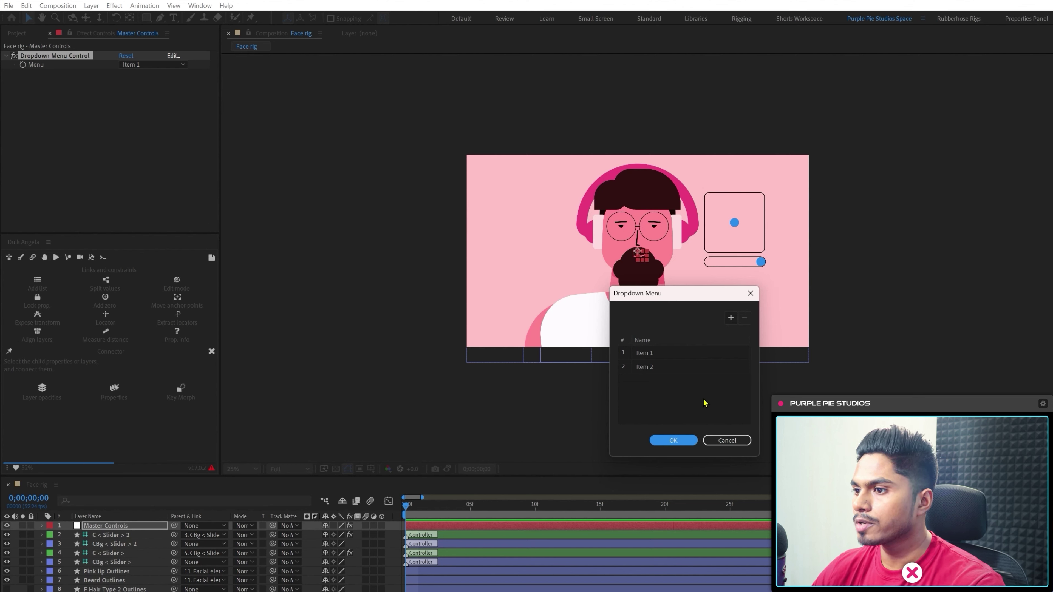
- Rename Item 1 as Style 1, reuse the copied name for Item 2, and apply the dropdown items
{"action": "left_click", "coordinate": [666, 353]}
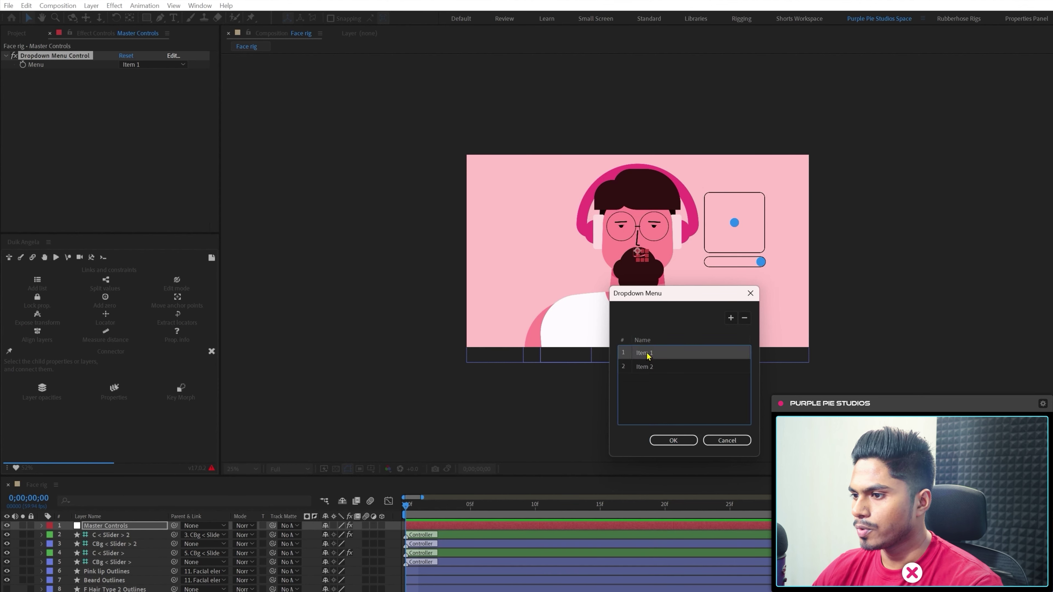
{"action": "left_click", "coordinate": [666, 353]}
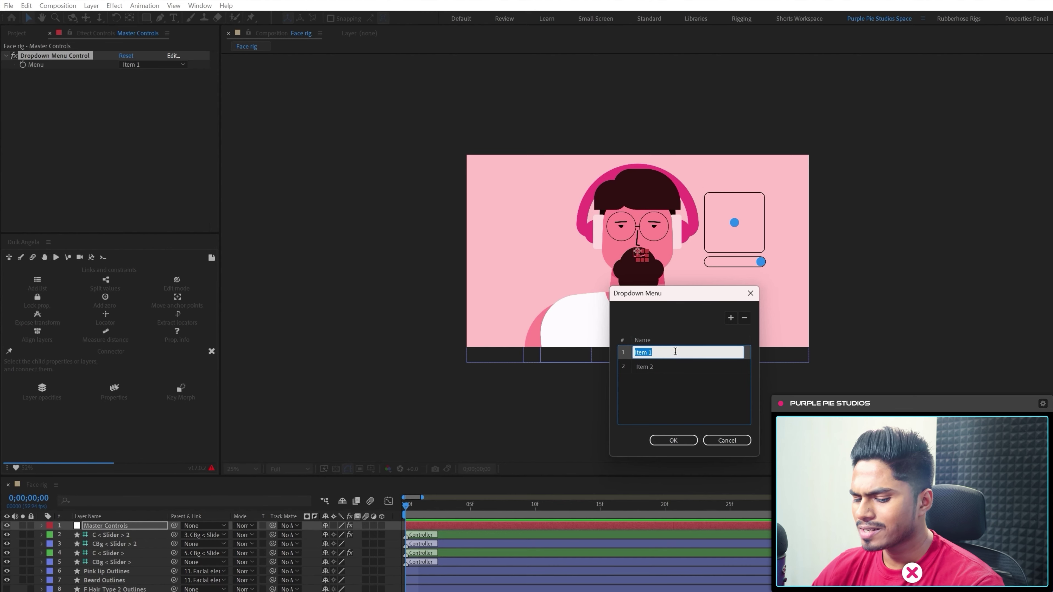
{"action": "type", "text": "Styl"}
{"action": "key", "text": "ctrl+a"}
{"action": "key", "text": "ctrl+c"}
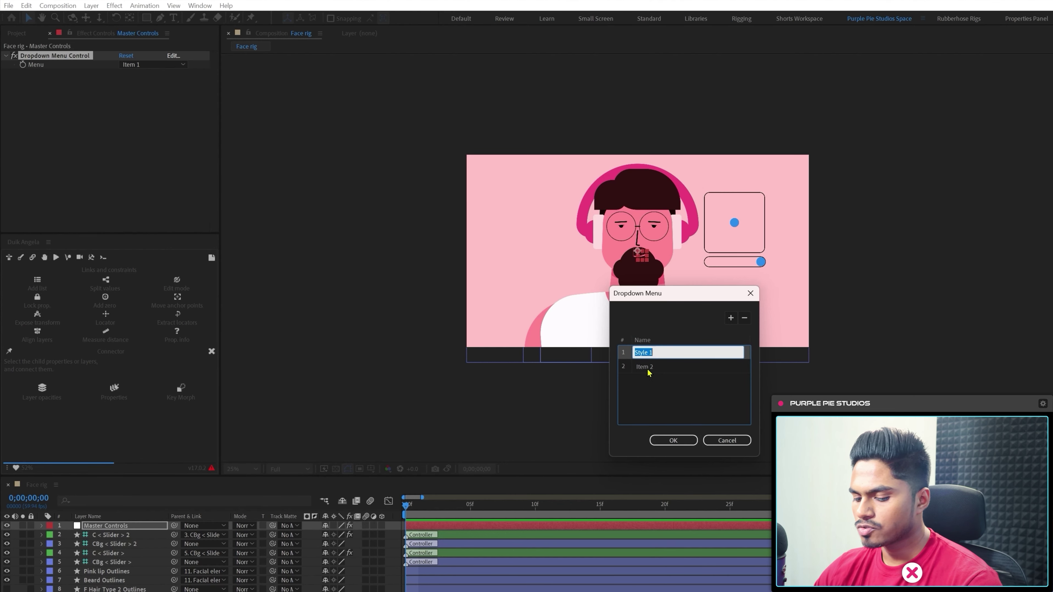
{"action": "double_click", "coordinate": [649, 369]}
{"action": "key", "text": "ctrl+v"}
{"action": "left_click", "coordinate": [677, 439]}
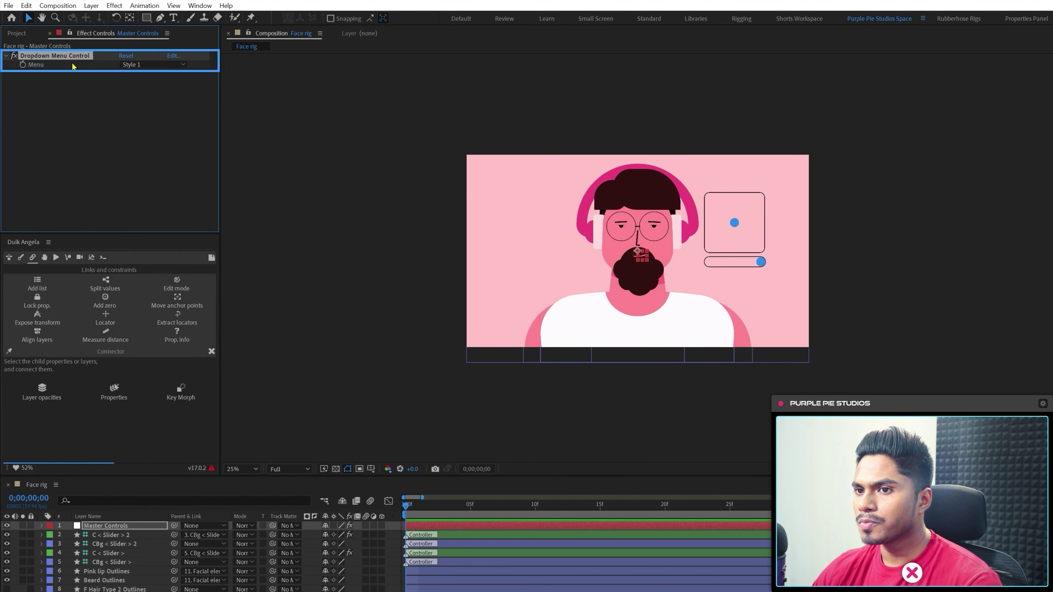
- Rename the Dropdown Menu Control effect on Master Controls as Beard Style
{"action": "key", "text": "Return"}
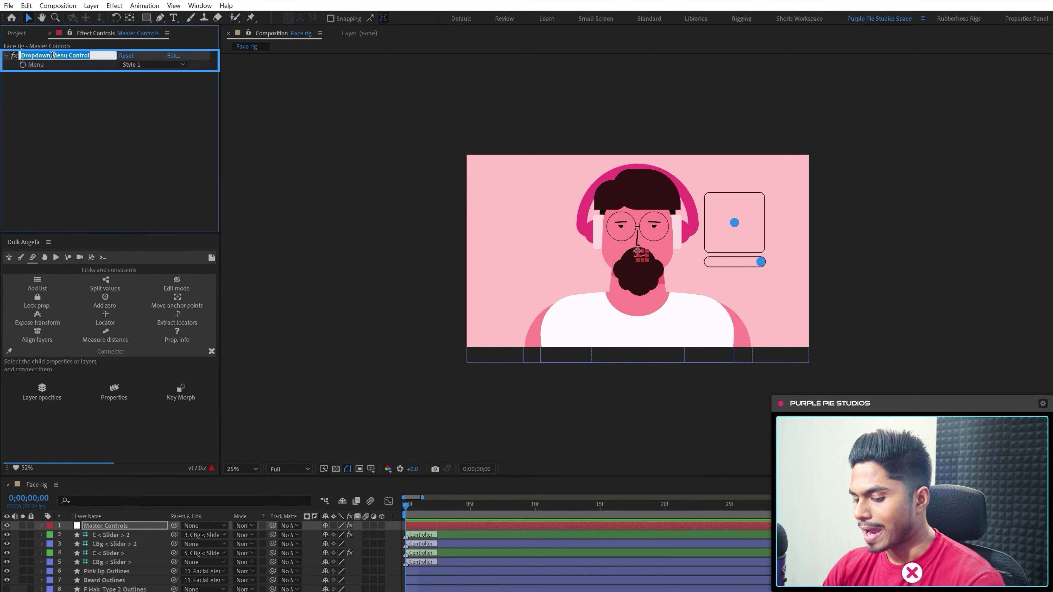
{"action": "type", "text": "Beard Style"}
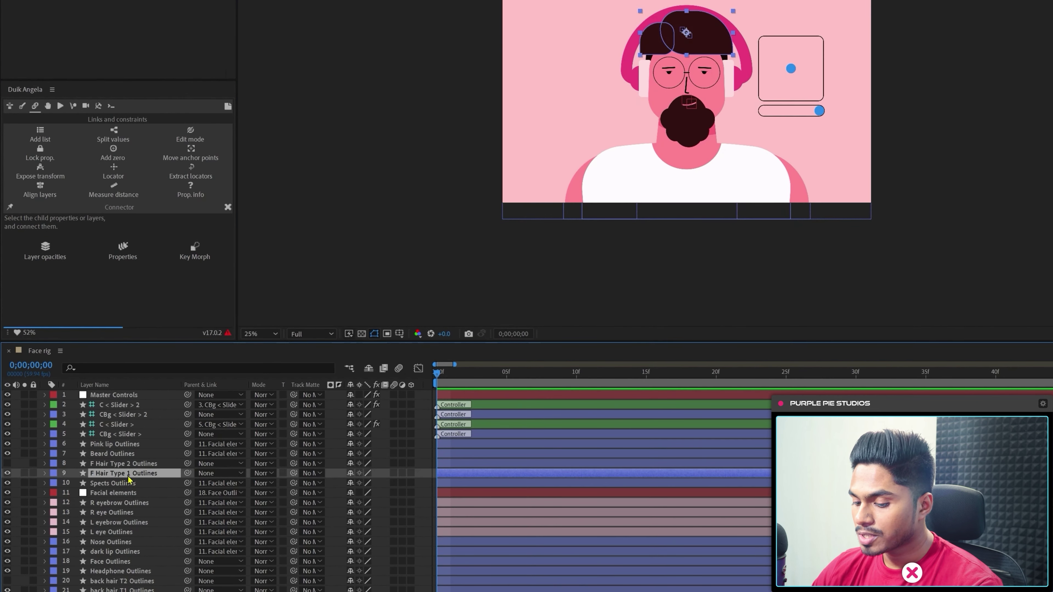
- Add an expression to the Opacity of F Hair Type 1 Outlines and begin it with an if() condition
{"action": "key", "text": "t"}
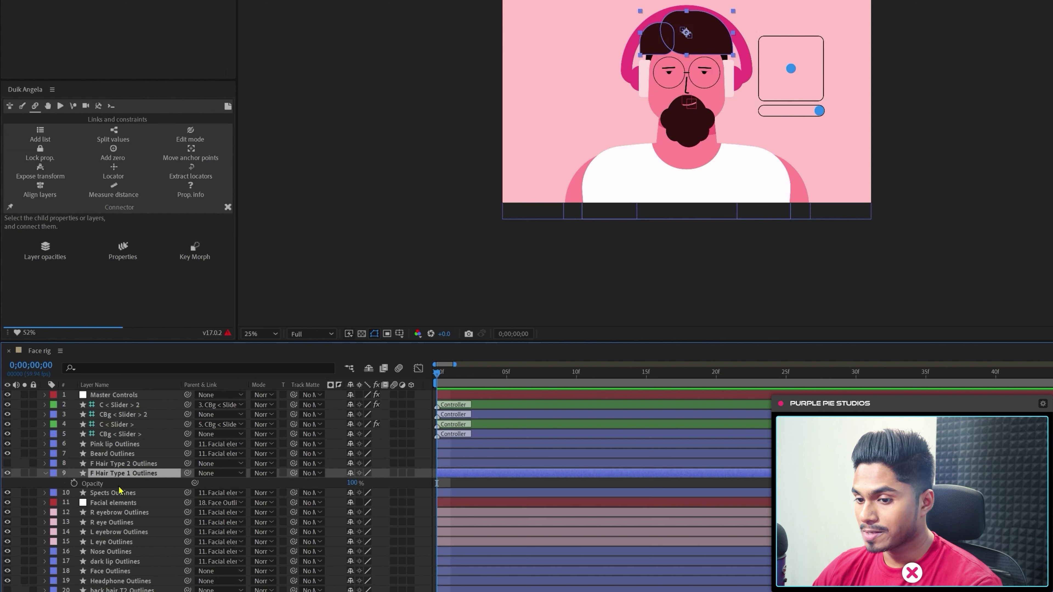
{"action": "left_click", "coordinate": [74, 483], "text": "alt"}
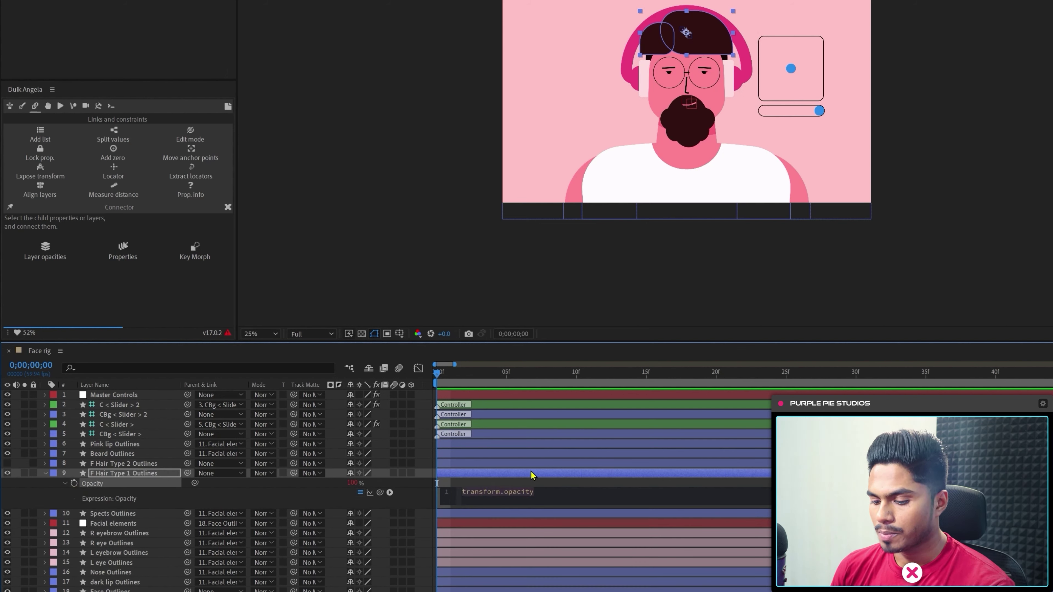
{"action": "type", "text": "if"}
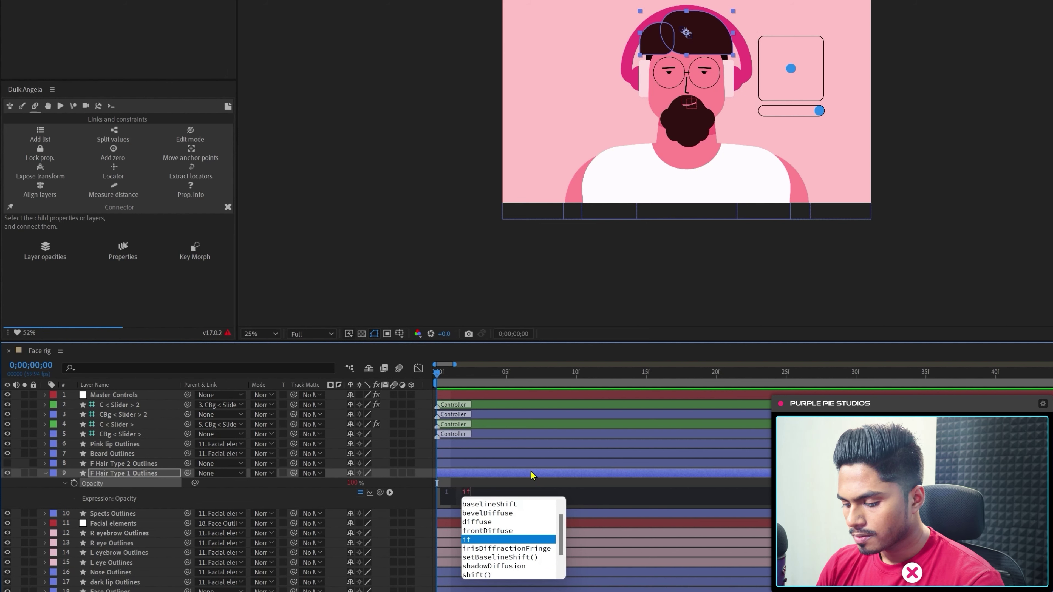
{"action": "type", "text": "("}
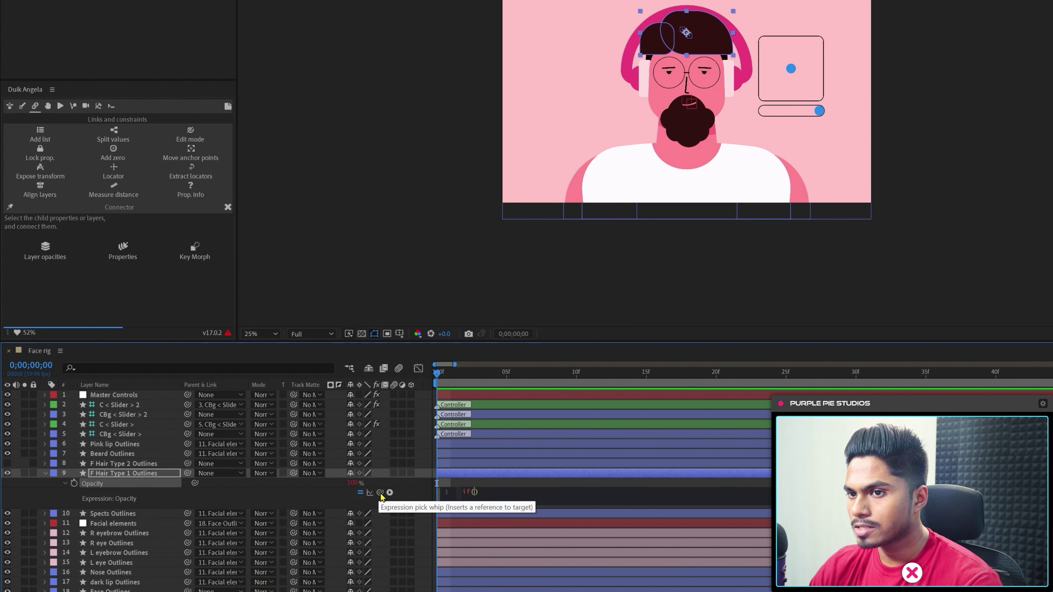
- Lock the effect controls on Master Controls and link the if condition to the Hairstyles Menu property, comparing it with ==1
{"action": "left_click", "coordinate": [137, 395]}
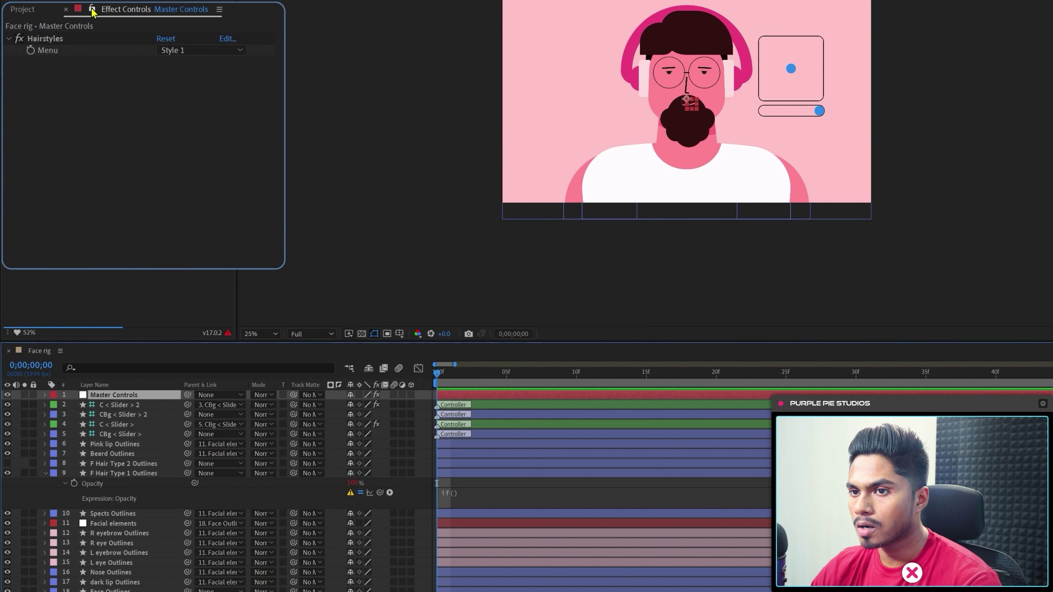
{"action": "left_click", "coordinate": [92, 10]}
{"action": "left_click", "coordinate": [486, 492]}
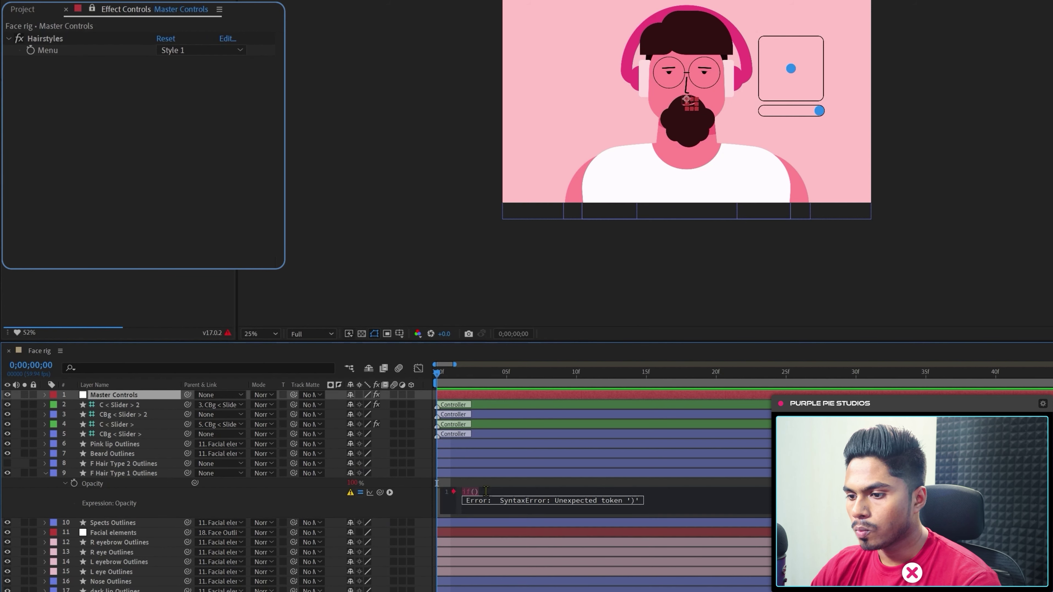
{"action": "left_click", "coordinate": [474, 492]}
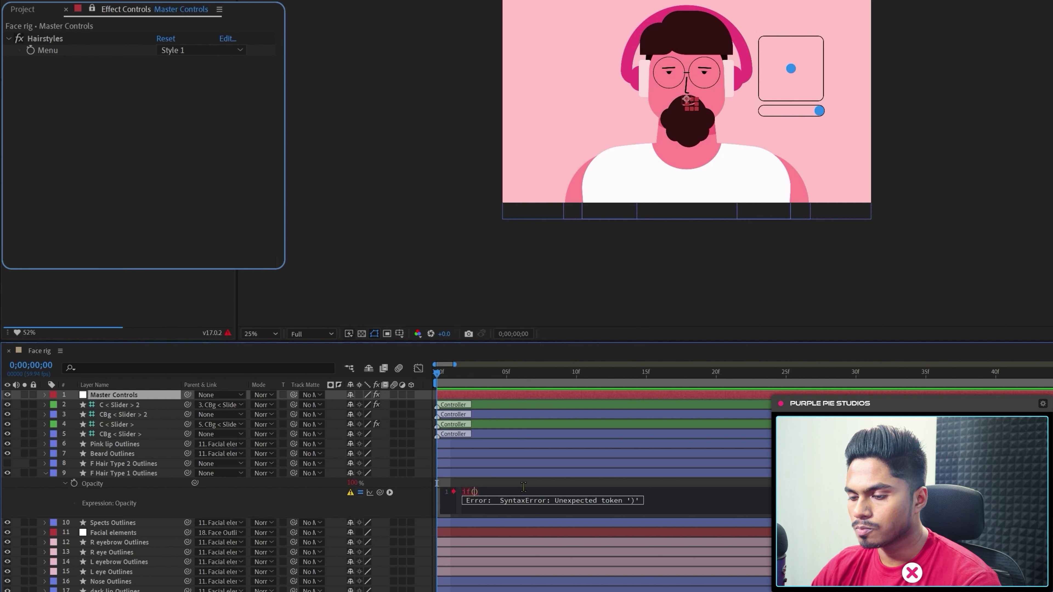
{"action": "left_click", "coordinate": [366, 507]}
{"action": "left_click_drag", "start_coordinate": [380, 493], "coordinate": [46, 50]}
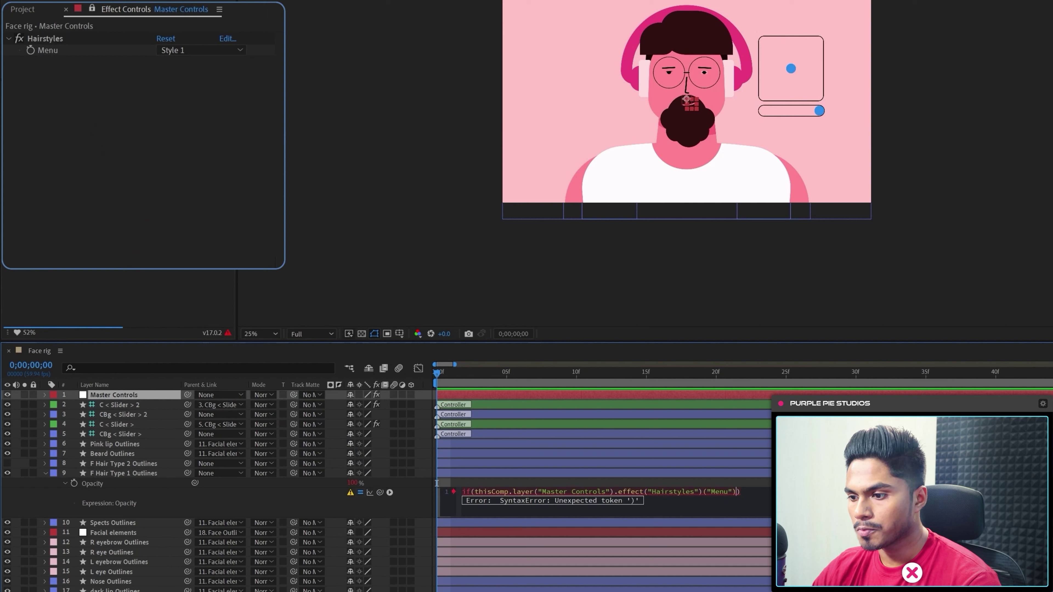
{"action": "type", "text": "=="}
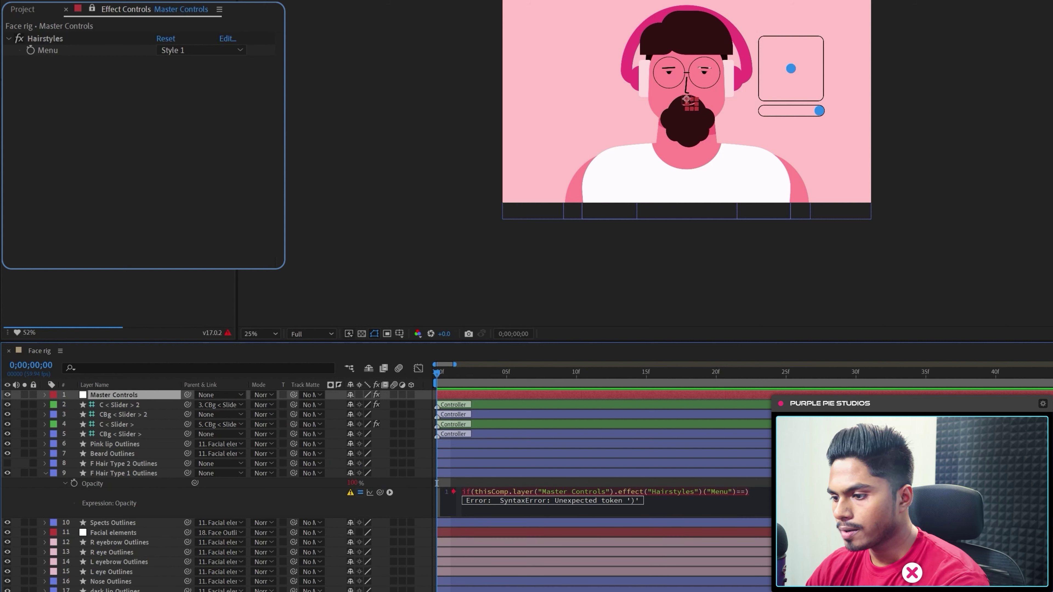
{"action": "type", "text": "1"}
- Complete the F Hair Type 1 opacity expression after the condition with {100} else{0}; and apply it
{"action": "left_click", "coordinate": [220, 51]}
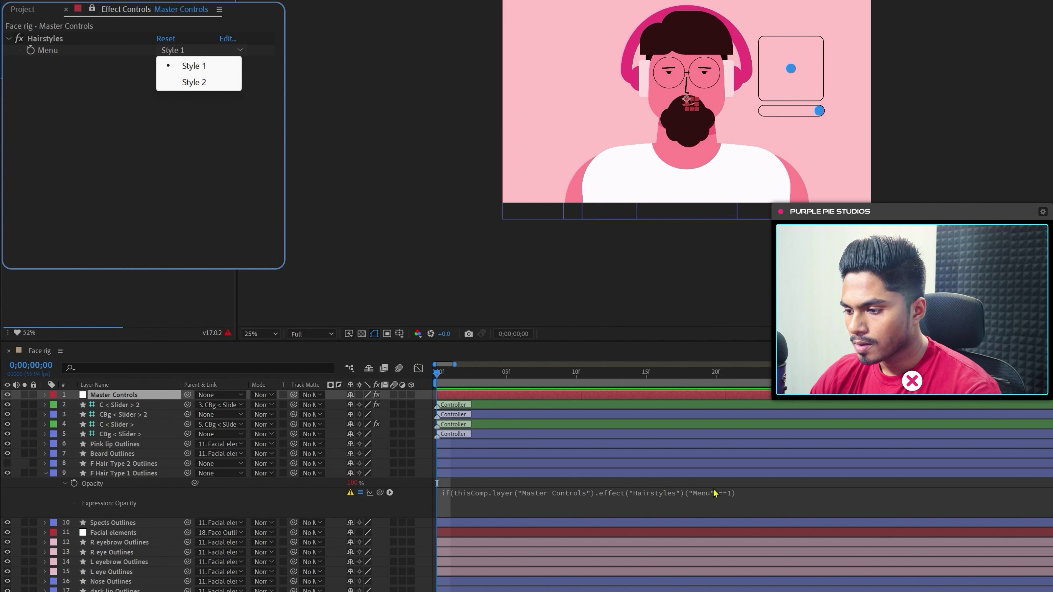
{"action": "left_click", "coordinate": [756, 506]}
{"action": "left_click", "coordinate": [761, 496]}
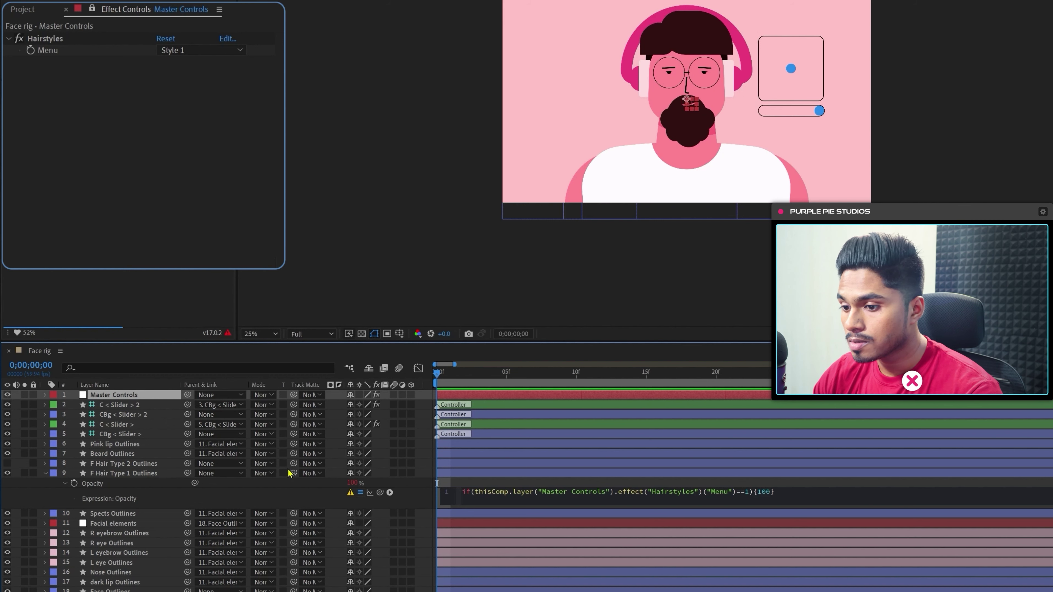
{"action": "left_click", "coordinate": [127, 502]}
{"action": "left_click", "coordinate": [837, 495]}
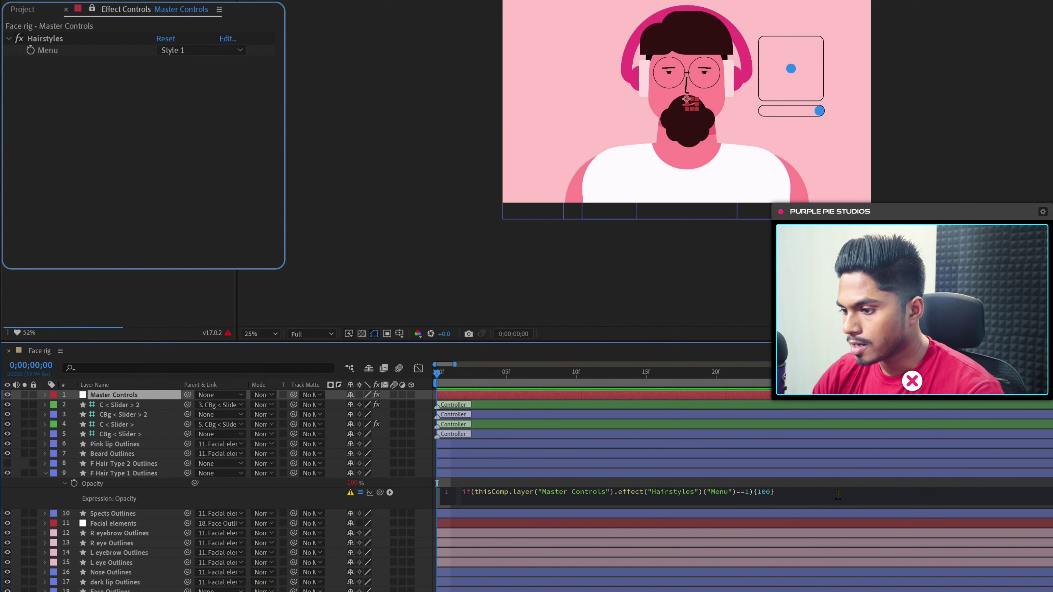
{"action": "type", "text": "else"}
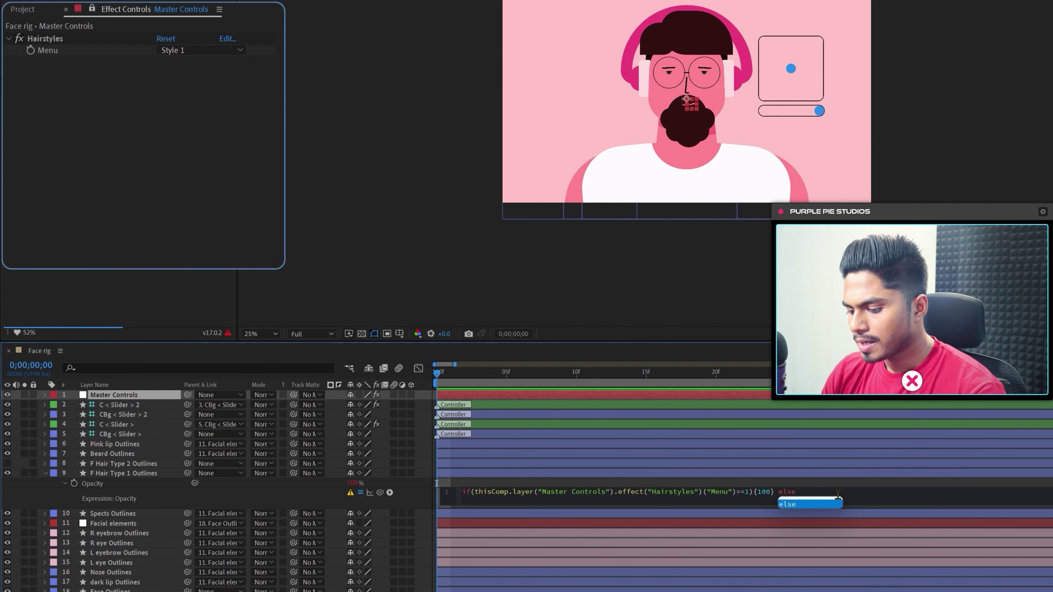
{"action": "type", "text": "{"}
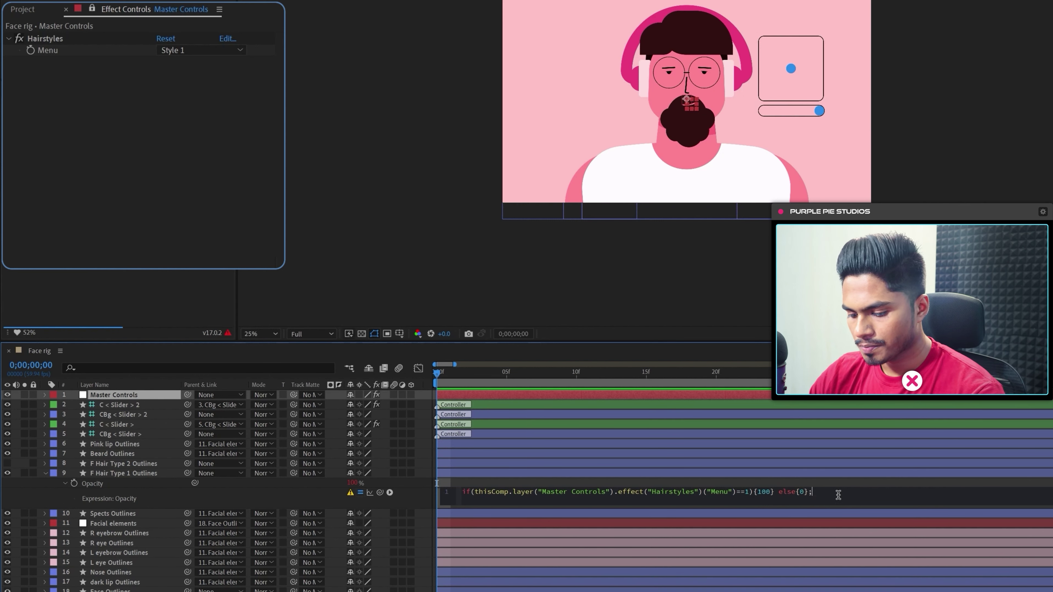
{"action": "type", "text": "0};"}
{"action": "left_click", "coordinate": [763, 476]}
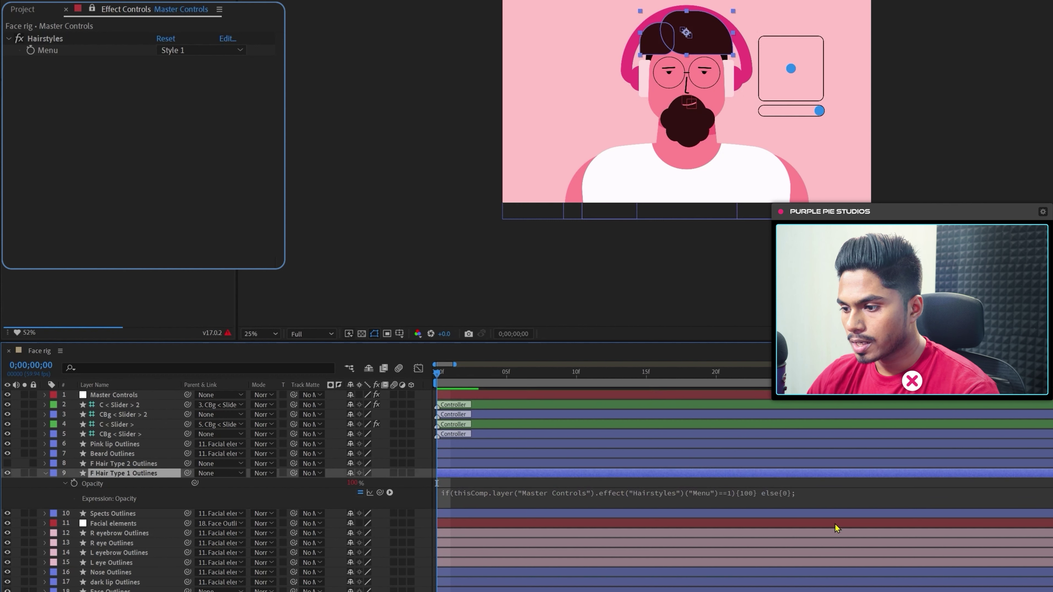
- Test the Hairstyles dropdown by switching it to Style 2 and back to Style 1
{"action": "left_click", "coordinate": [199, 50]}
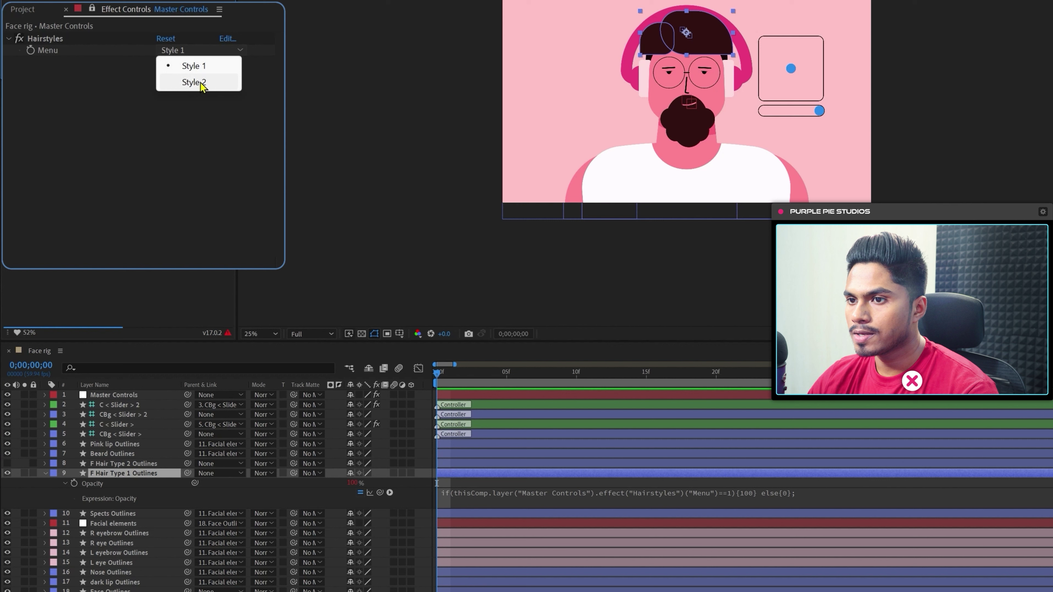
{"action": "left_click", "coordinate": [199, 82]}
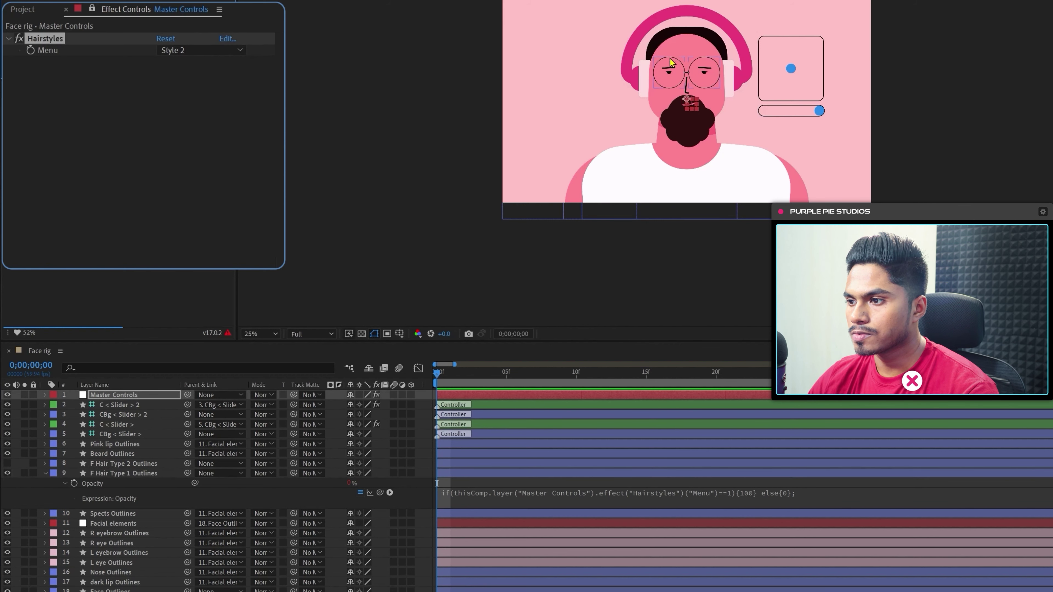
{"action": "left_click", "coordinate": [200, 51]}
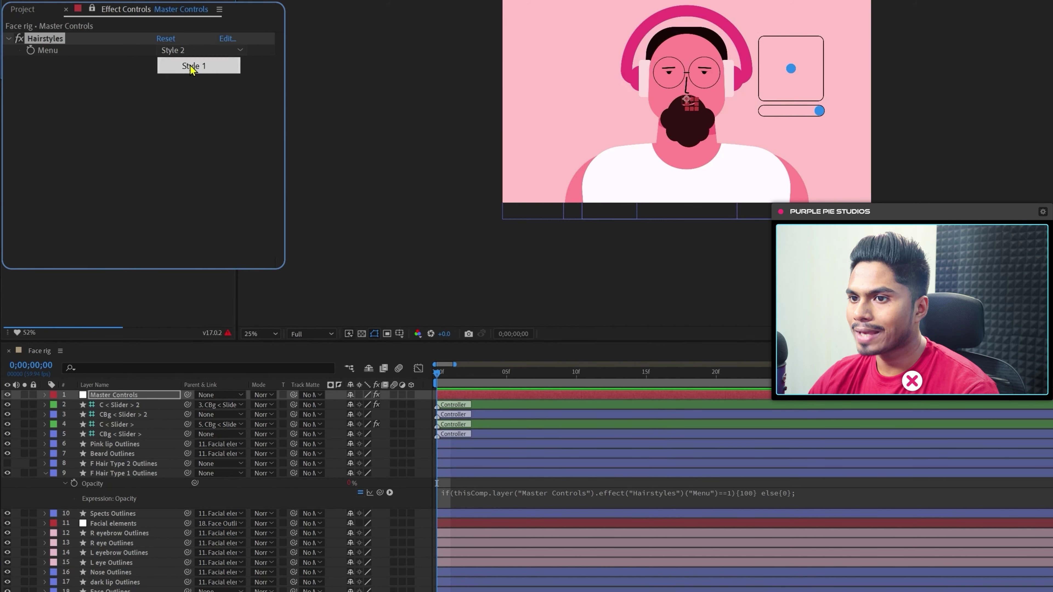
{"action": "left_click", "coordinate": [195, 65]}
- Copy the F Hair Type 1 opacity expression and make the F Hair Type 2 Outlines layer visible
{"action": "left_click", "coordinate": [761, 497]}
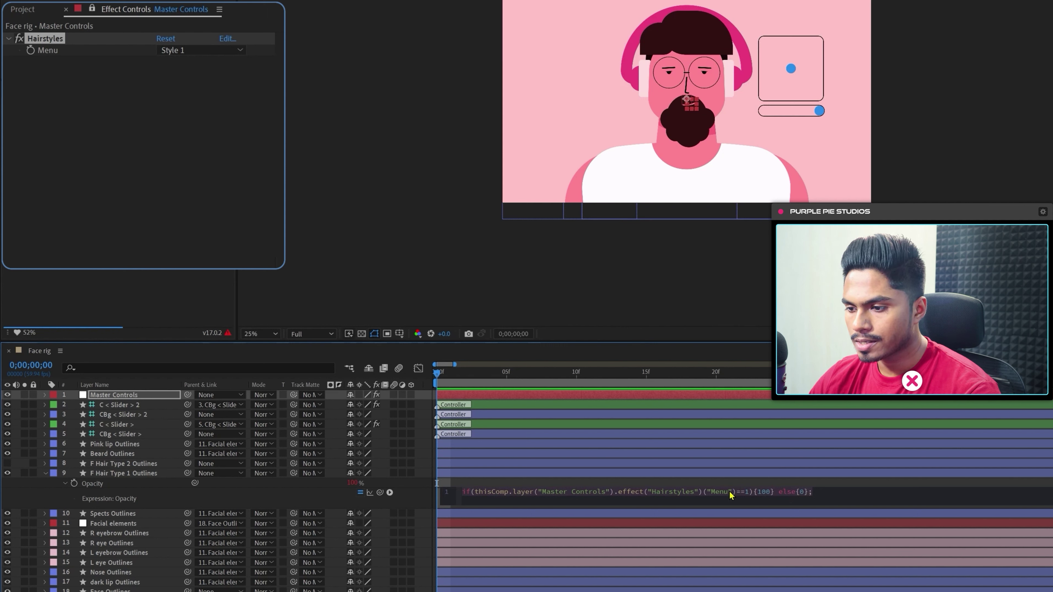
{"action": "left_click", "coordinate": [124, 465]}
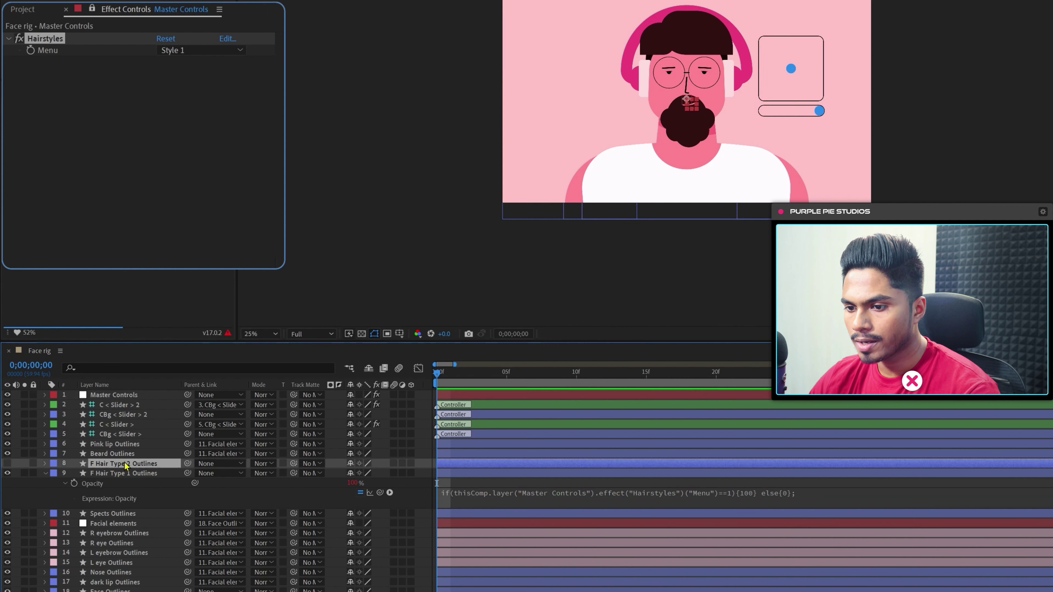
{"action": "left_click", "coordinate": [134, 474]}
{"action": "left_click", "coordinate": [7, 463]}
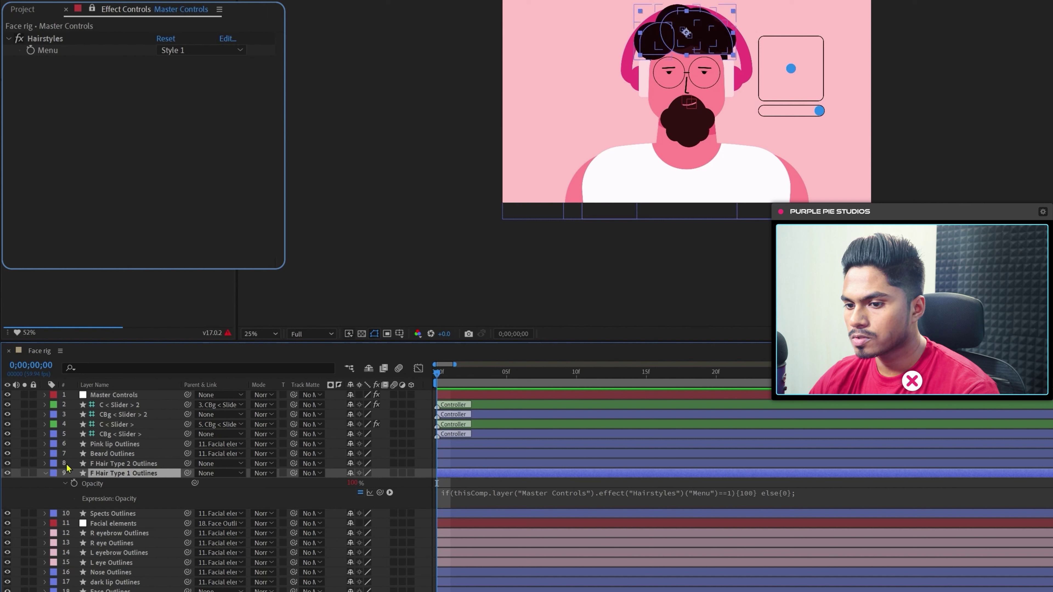
- Paste the expression onto F Hair Type 2 Outlines' Opacity with the condition changed to ==2, and switch Hairstyles to Style 2
{"action": "left_click", "coordinate": [109, 463]}
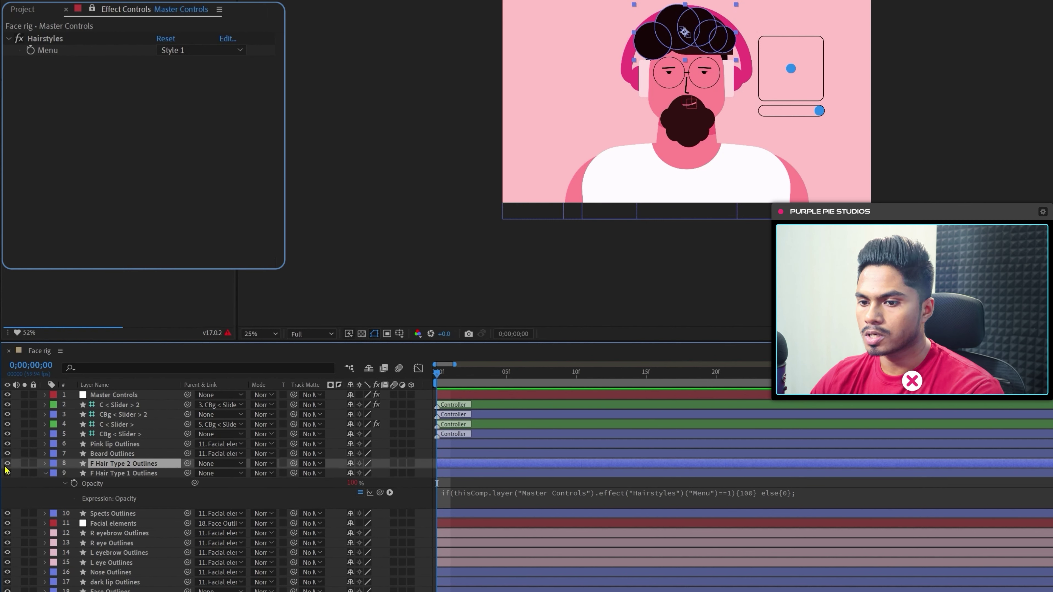
{"action": "key", "text": "t"}
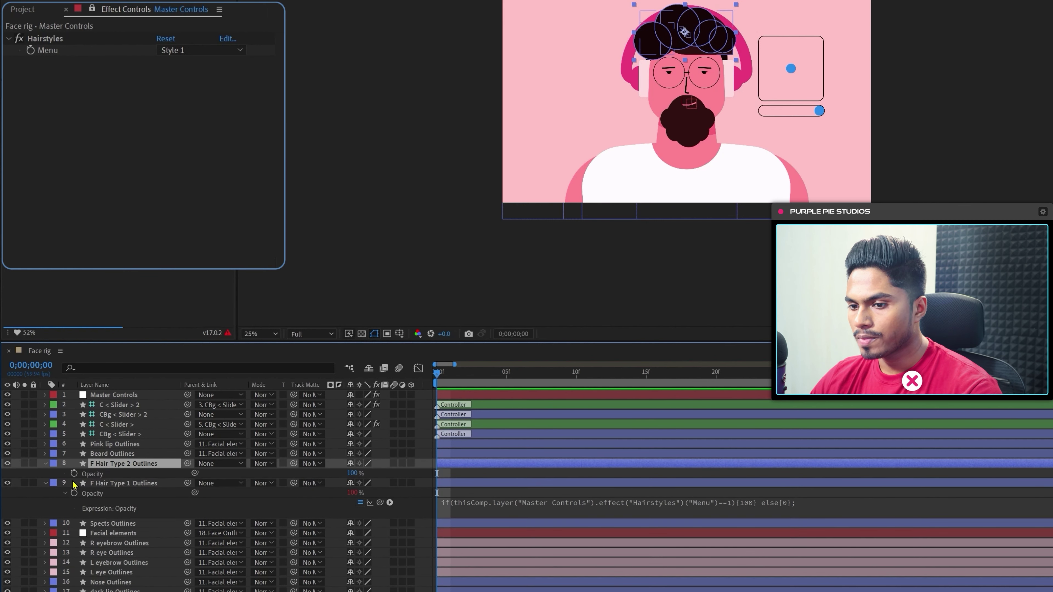
{"action": "left_click", "coordinate": [75, 476], "text": "alt"}
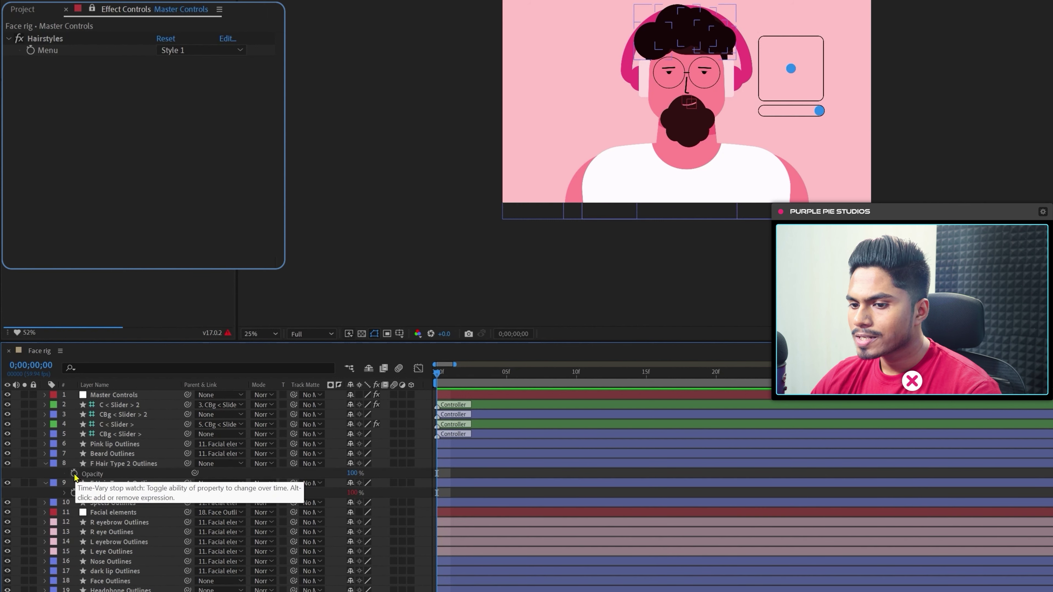
{"action": "left_click", "coordinate": [75, 474], "text": "alt"}
{"action": "type", "text": "if(thisComp.layer(\"Master Controls\").effect(\"Hairstyles\")(\"Menu\")==1){100} else{0};"}
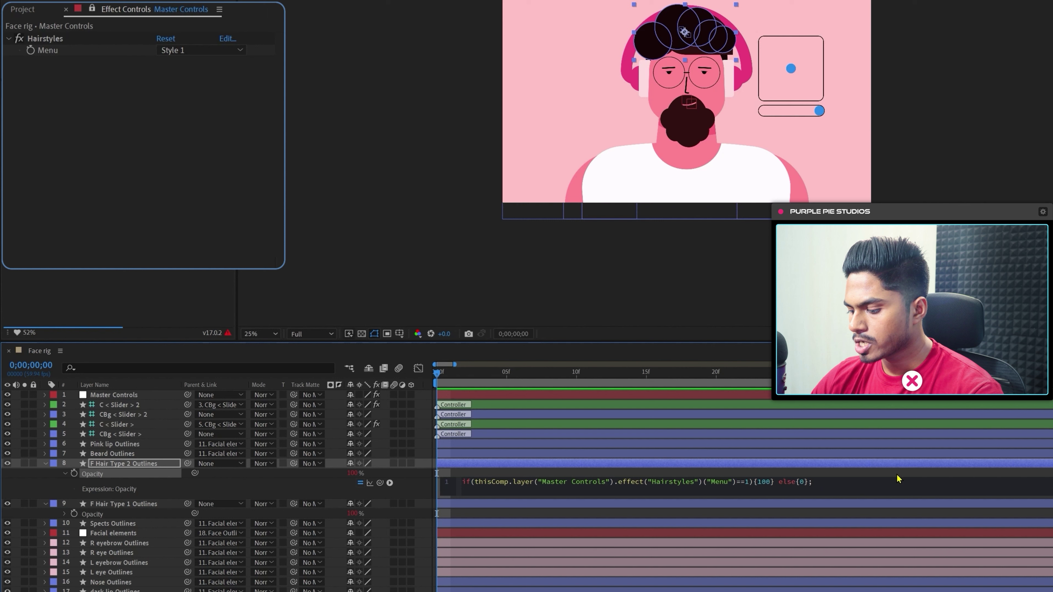
{"action": "key", "text": "shift+Right"}
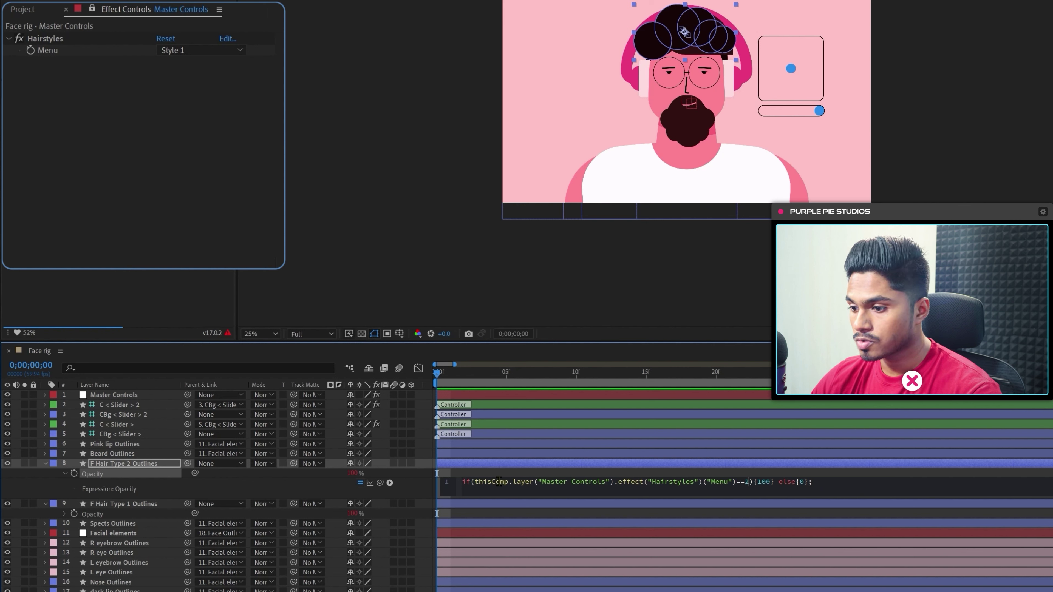
{"action": "left_click", "coordinate": [530, 475]}
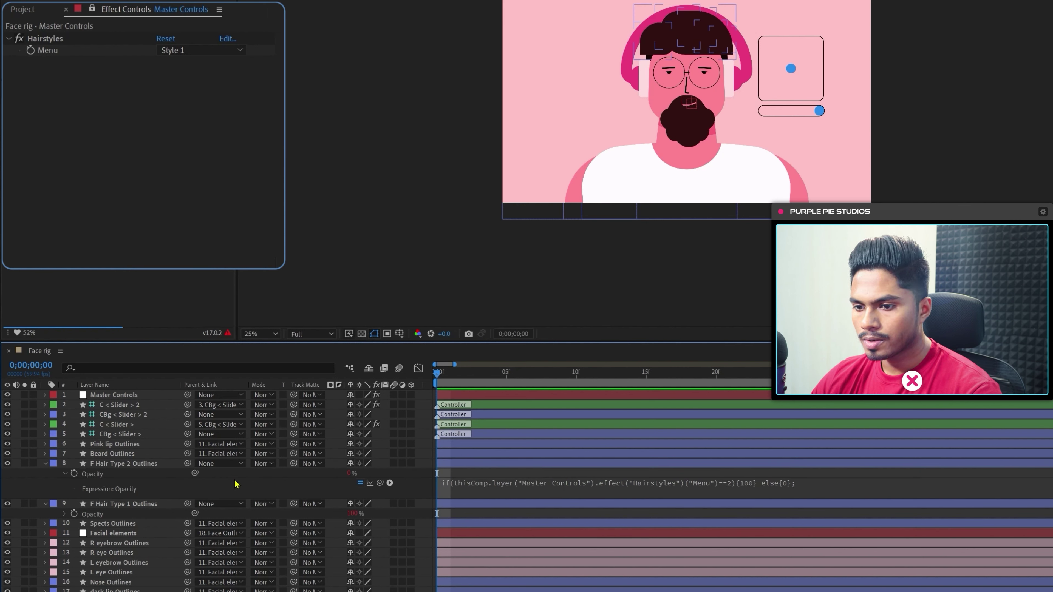
{"action": "left_click", "coordinate": [199, 50]}
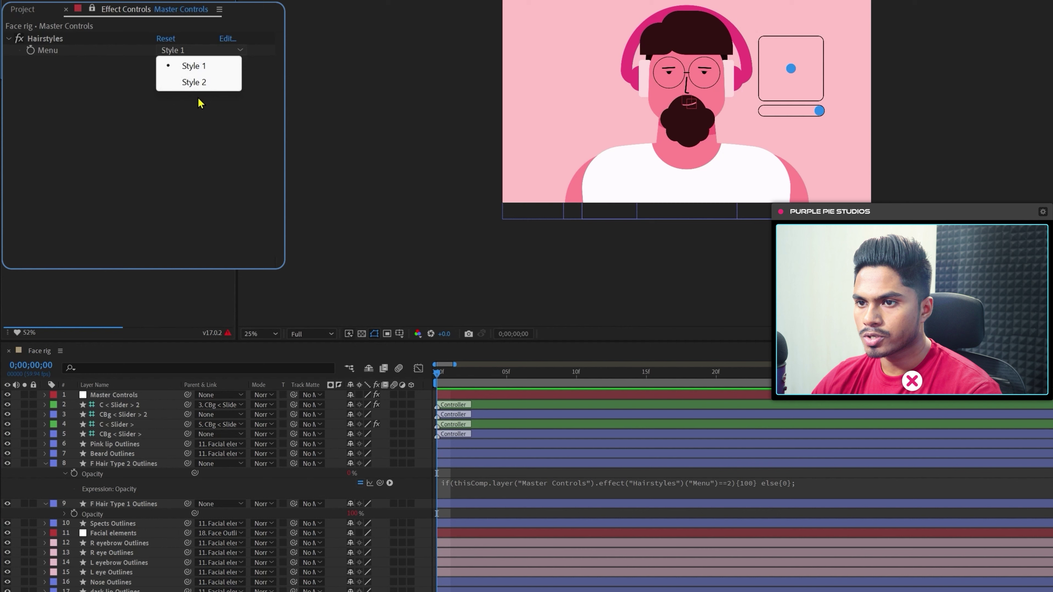
{"action": "left_click", "coordinate": [200, 81]}
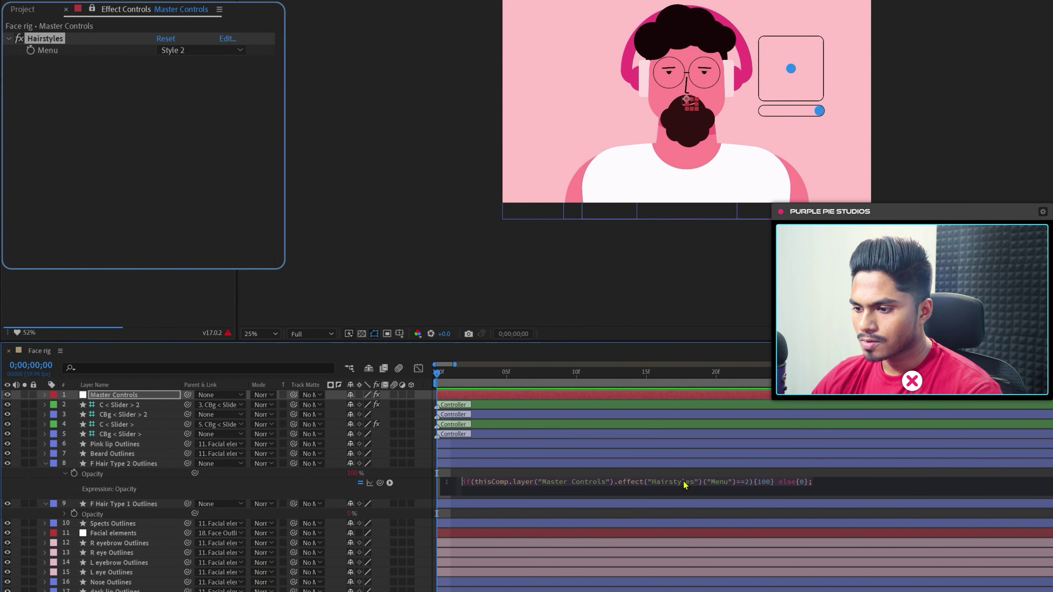
- Copy the F Hair Type 2 opacity expression and make the back hair T2 Outlines layer visible
{"action": "scroll", "coordinate": [719, 521], "scroll_direction": "down", "scroll_amount": 3}
{"action": "left_click", "coordinate": [125, 562]}
{"action": "left_click", "coordinate": [7, 561]}
- Paste the copied expression onto back hair T1 Outlines' Opacity and change its condition to ==1
{"action": "left_click", "coordinate": [107, 572]}
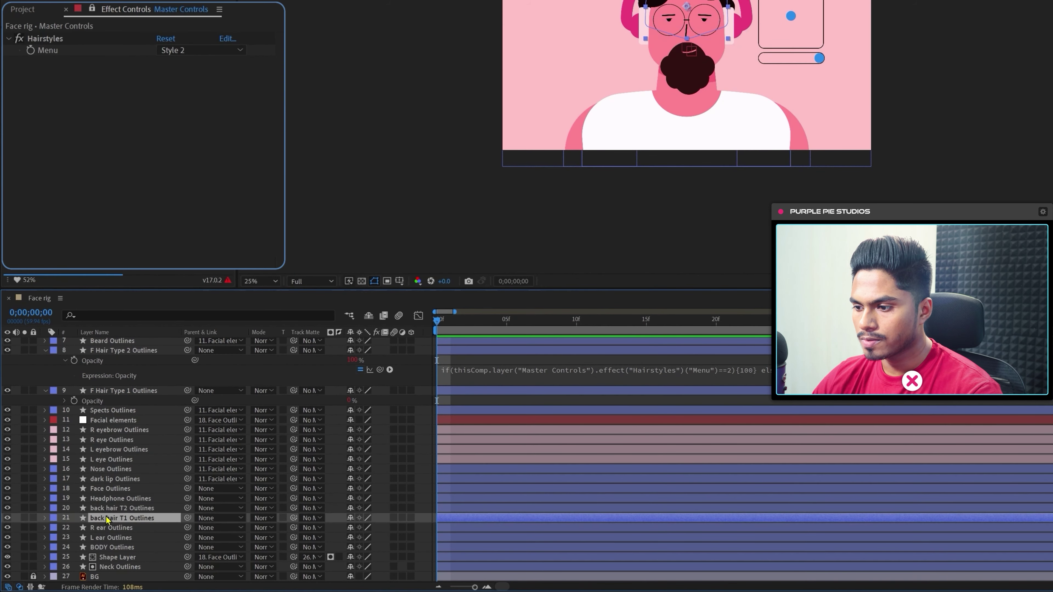
{"action": "key", "text": "t"}
{"action": "left_click", "coordinate": [74, 527], "text": "alt"}
{"action": "type", "text": "if(thisComp.layer(\"Master Controls\").effect(\"Hairstyles\")(\"Menu\")==2){100} else{0};"}
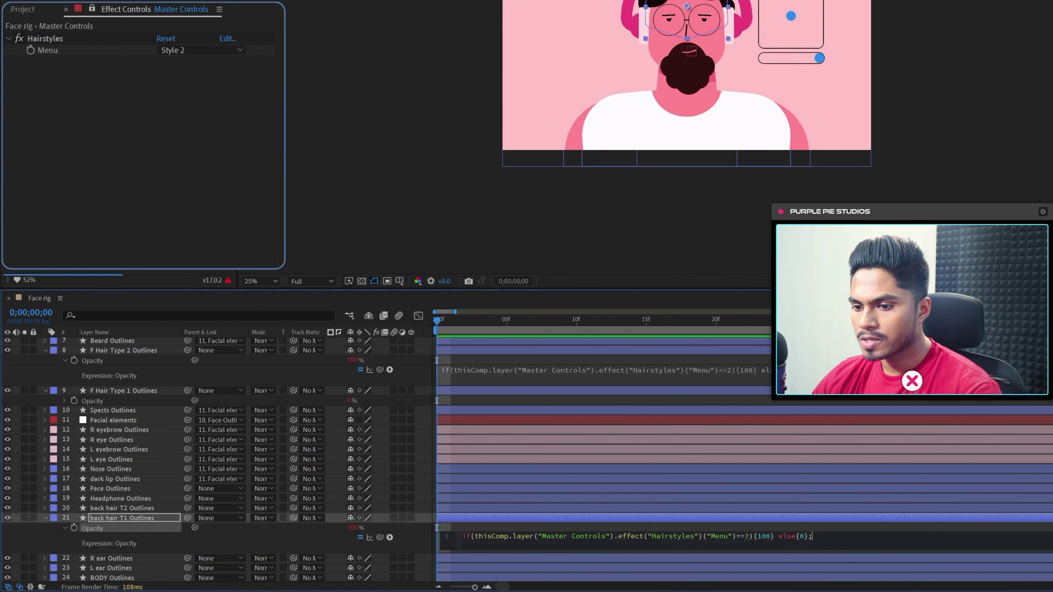
{"action": "type", "text": "1"}
- Add the copied expression with the ==2 condition to the Opacity of back hair T2 Outlines
{"action": "left_click", "coordinate": [138, 508]}
{"action": "key", "text": "t"}
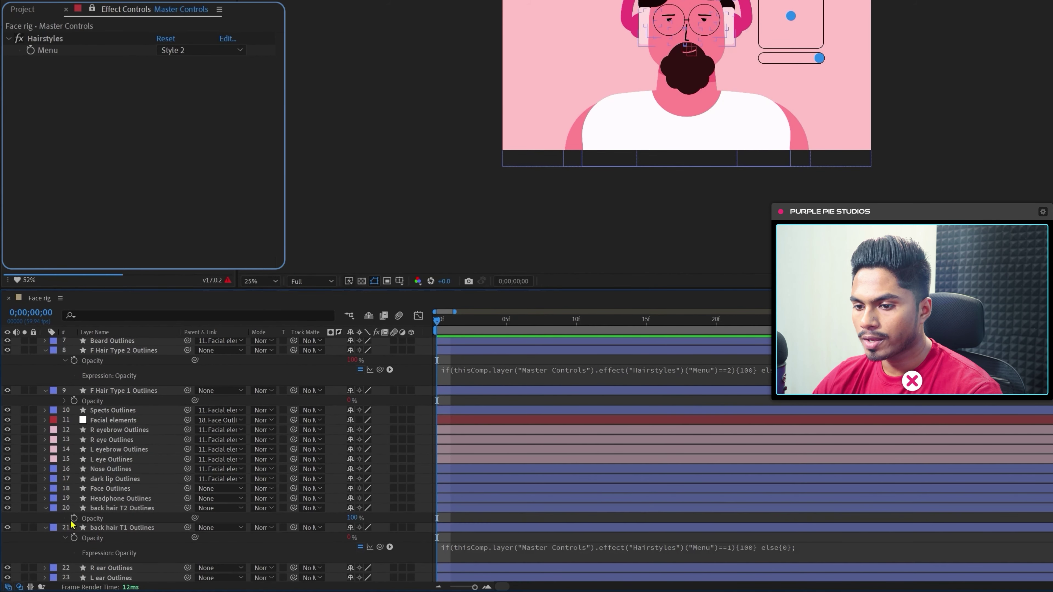
{"action": "left_click", "coordinate": [74, 518], "text": "alt"}
{"action": "type", "text": "if(thisComp.layer(\"Master Controls\").effect(\"Hairstyles\")(\"Menu\")==2){100} else{0};"}
{"action": "left_click", "coordinate": [345, 137]}
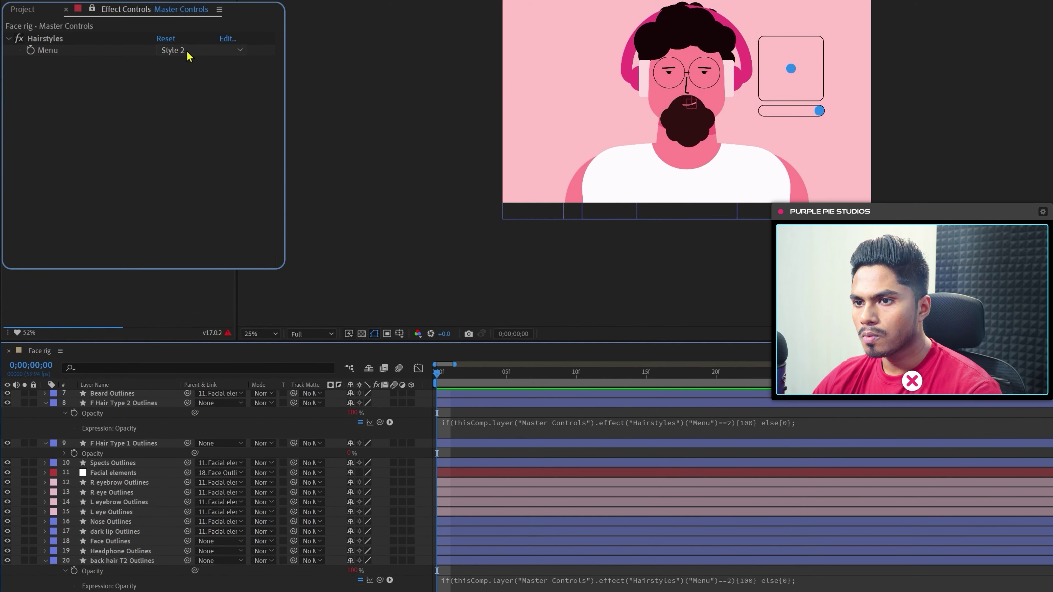
- Switch the Hairstyles menu between Style 1 and Style 2 to test the hair layers, finishing on Style 1
{"action": "left_click", "coordinate": [189, 50]}
{"action": "left_click", "coordinate": [199, 66]}
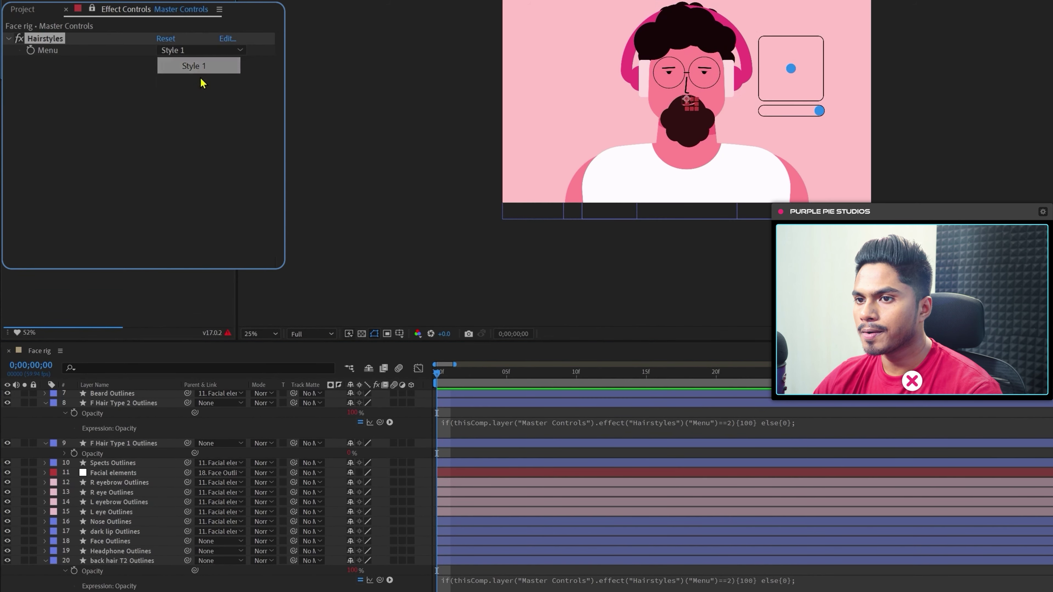
{"action": "left_click", "coordinate": [200, 51]}
{"action": "left_click", "coordinate": [215, 81]}
{"action": "left_click", "coordinate": [199, 51]}
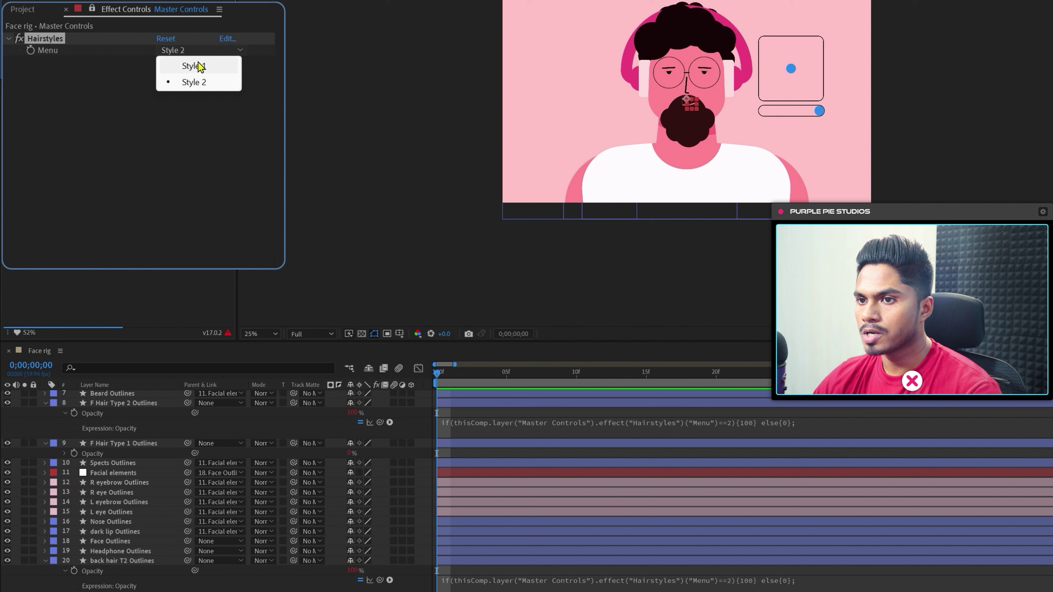
{"action": "left_click", "coordinate": [191, 71]}
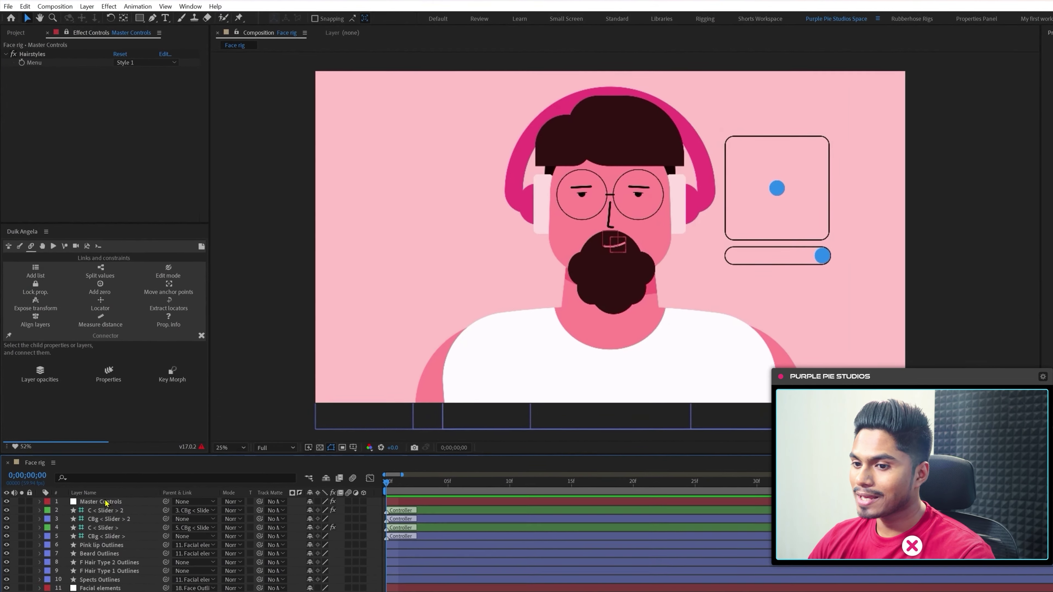
- Find the Checkbox Control effect and apply it to the Master Controls layer
{"action": "left_click", "coordinate": [103, 507]}
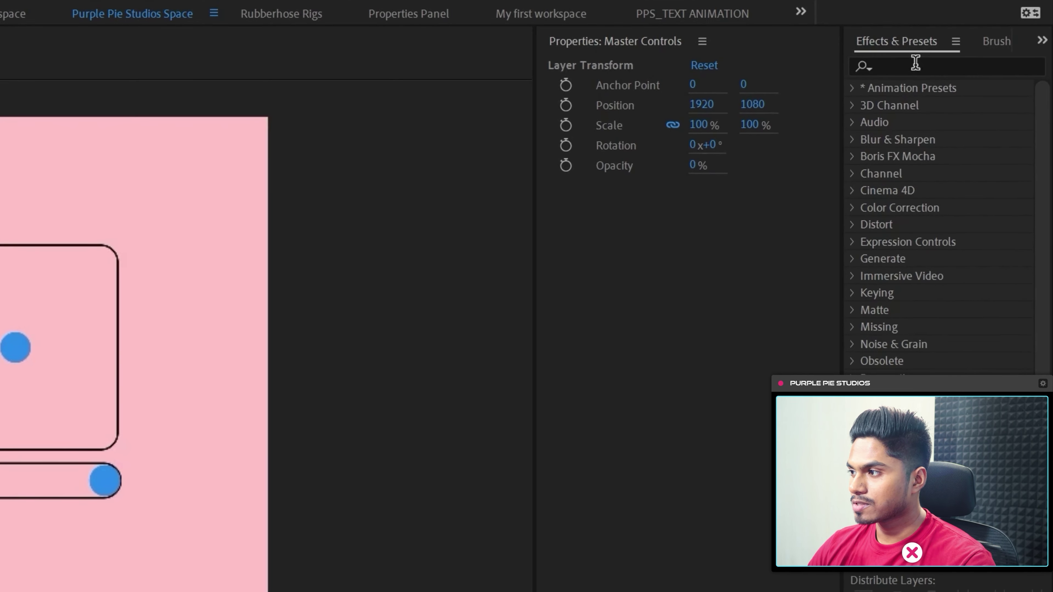
{"action": "left_click", "coordinate": [916, 64]}
{"action": "type", "text": "check"}
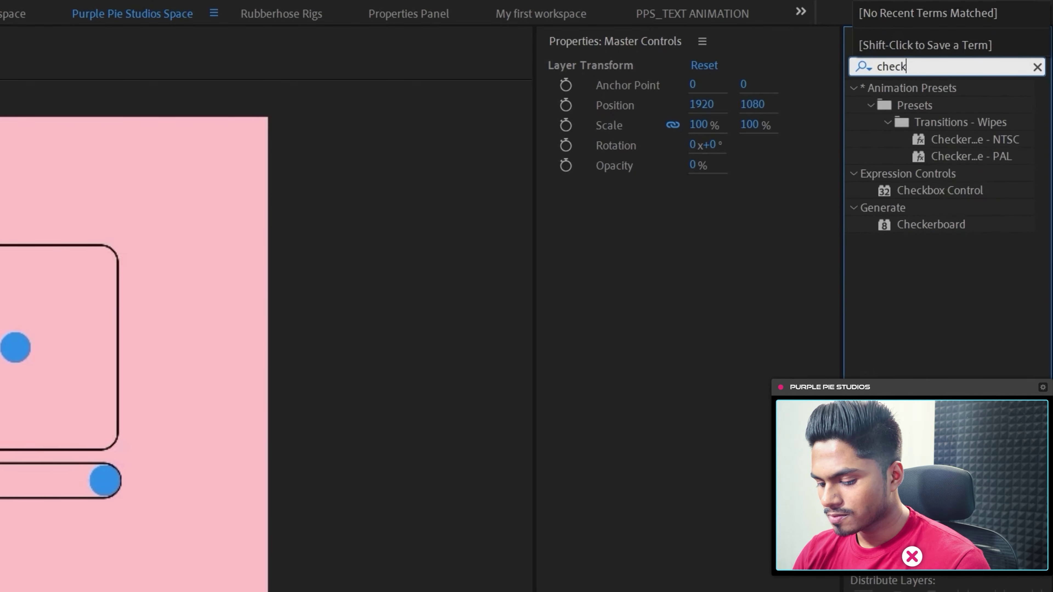
{"action": "left_click", "coordinate": [938, 192]}
{"action": "double_click", "coordinate": [939, 195]}
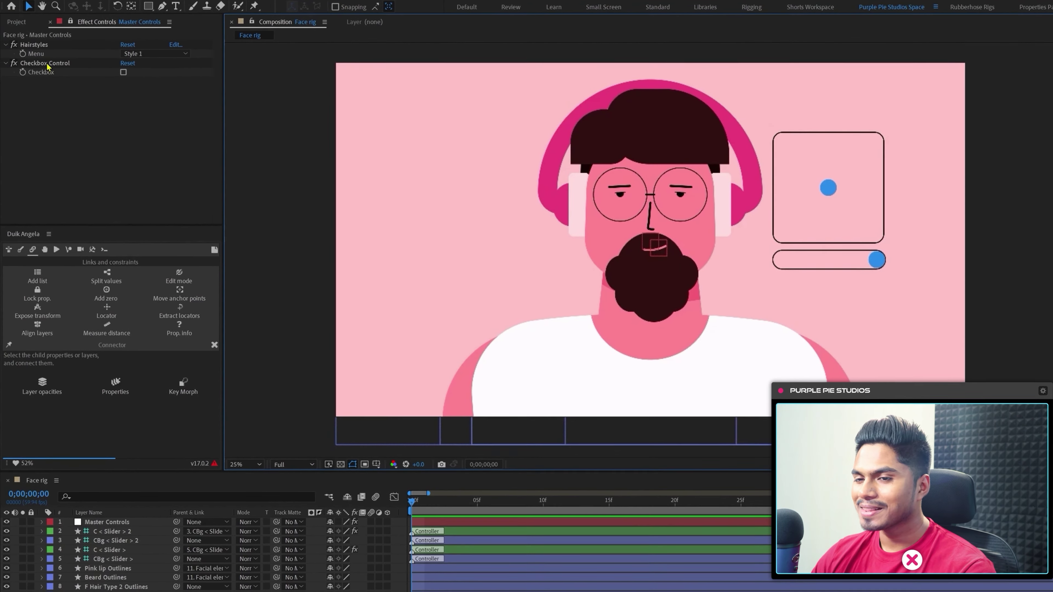
- Rename the new checkbox effect on Master Controls as Beard ON/OFF
{"action": "left_click", "coordinate": [62, 63]}
{"action": "key", "text": "Return"}
{"action": "type", "text": "Bear"}
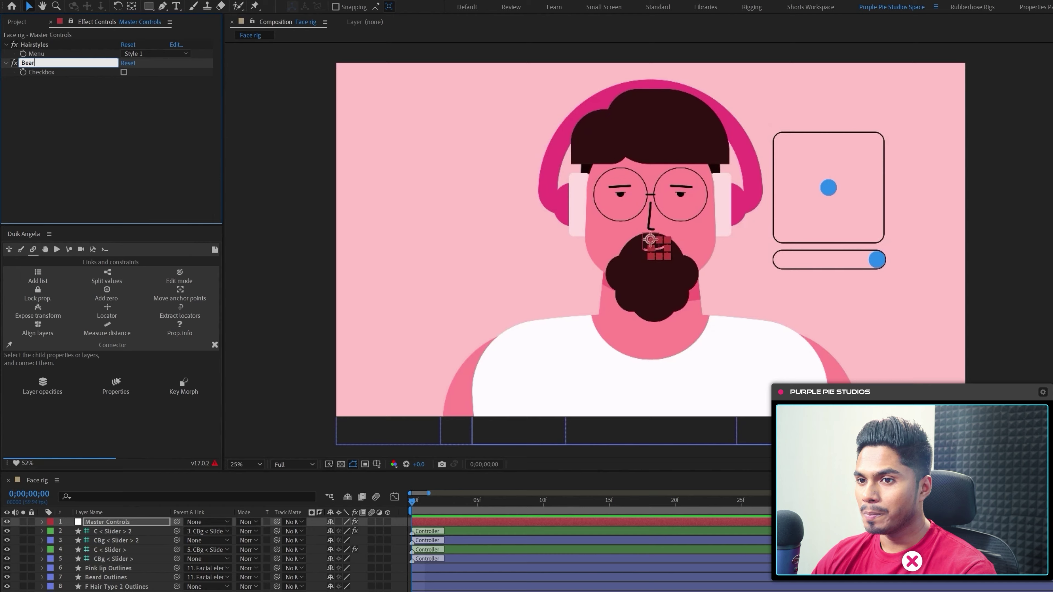
{"action": "type", "text": "d ON/OFF"}
{"action": "key", "text": "Return"}
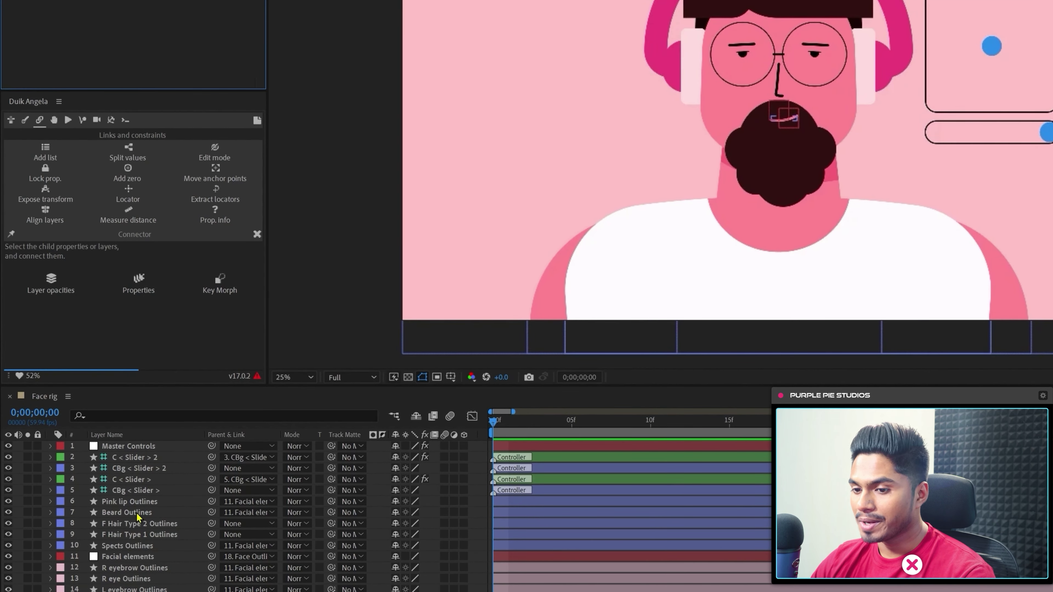
- Reveal the Opacity property of both the Beard Outlines and Pink lip Outlines layers
{"action": "left_click", "coordinate": [138, 514]}
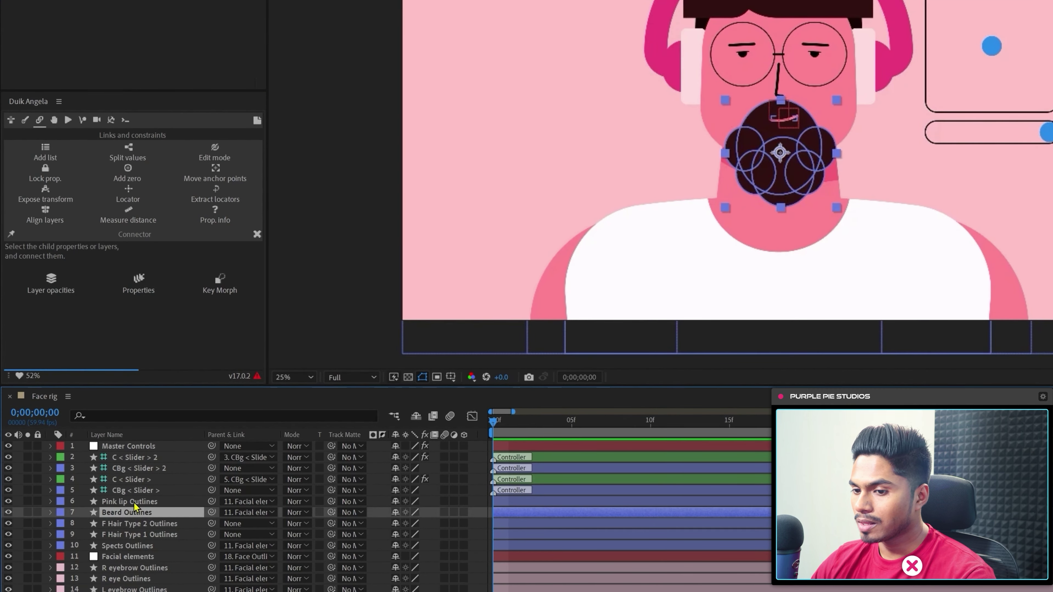
{"action": "left_click", "coordinate": [135, 503], "text": "ctrl"}
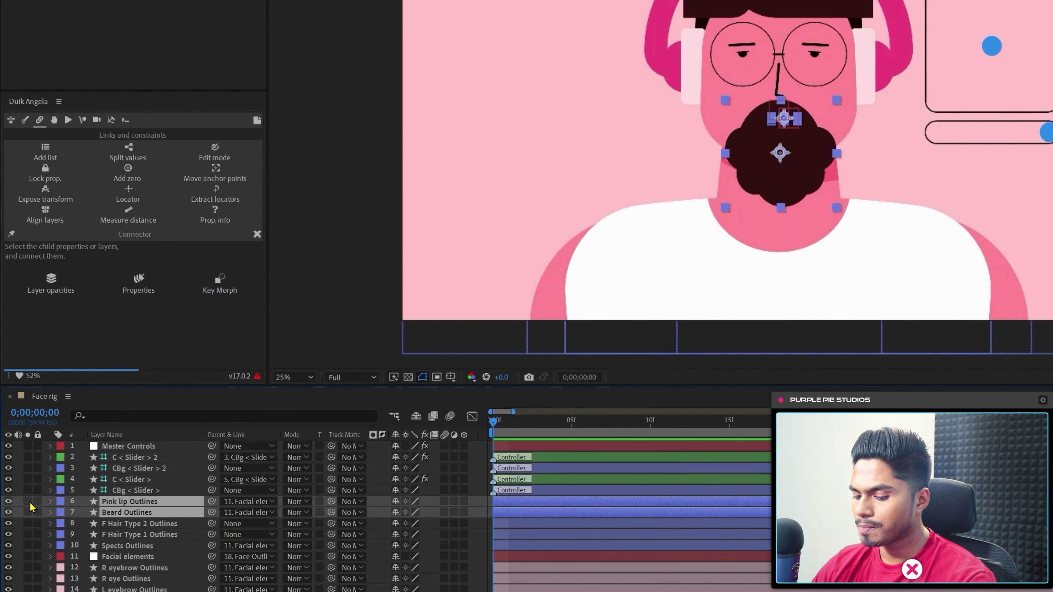
{"action": "key", "text": "t"}
{"action": "left_click", "coordinate": [68, 514]}
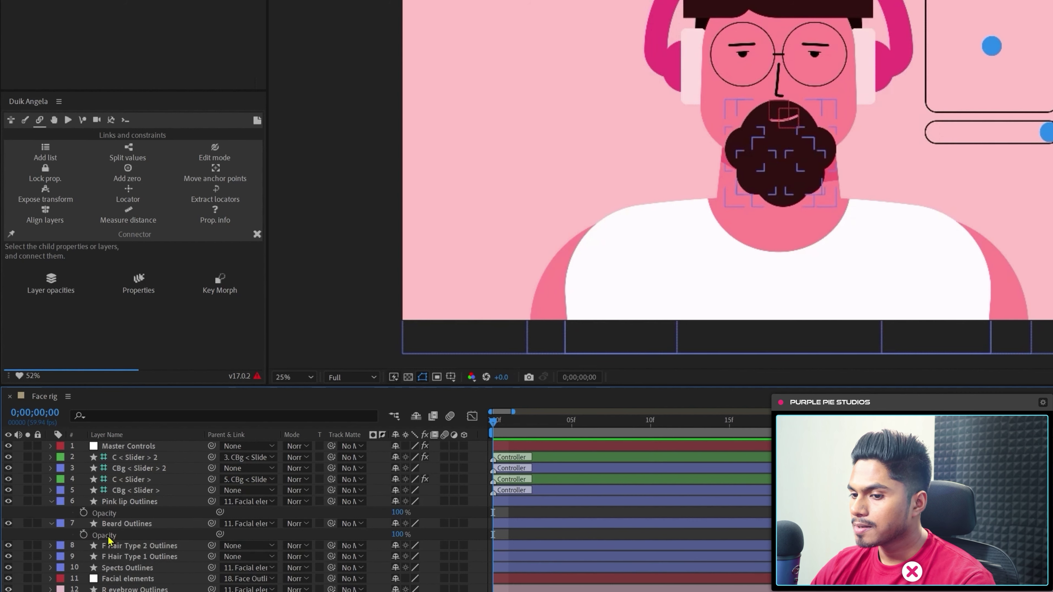
- Link Beard Outlines' Opacity by expression to the Beard ON/OFF checkbox with .value*100 appended, and test the checkbox on and off
{"action": "left_click", "coordinate": [83, 535], "text": "alt"}
{"action": "left_click_drag", "start_coordinate": [429, 545], "coordinate": [74, 95]}
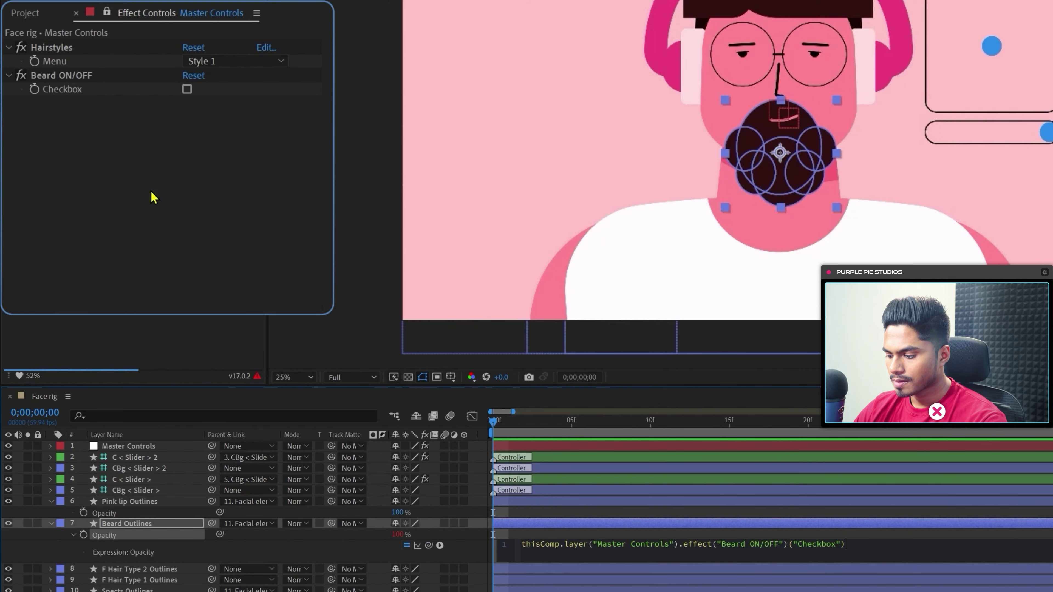
{"action": "type", "text": "."}
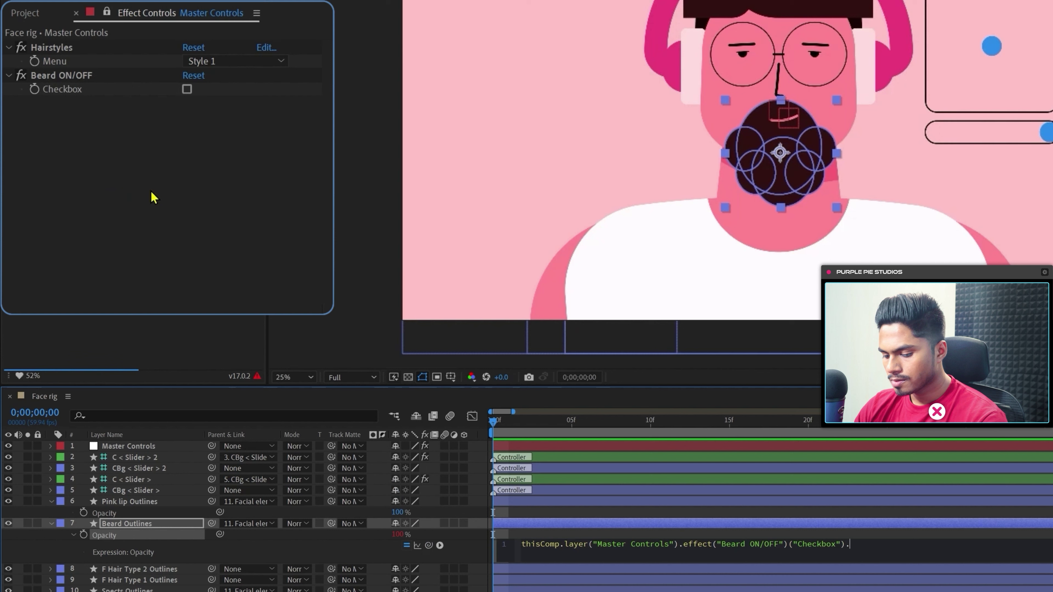
{"action": "type", "text": "valu"}
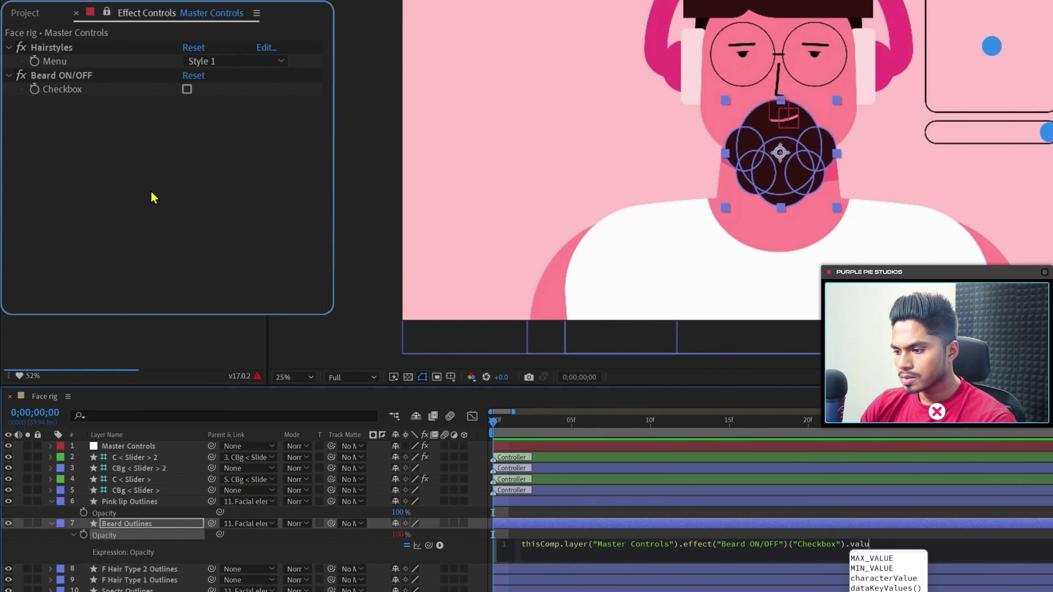
{"action": "type", "text": "e*100"}
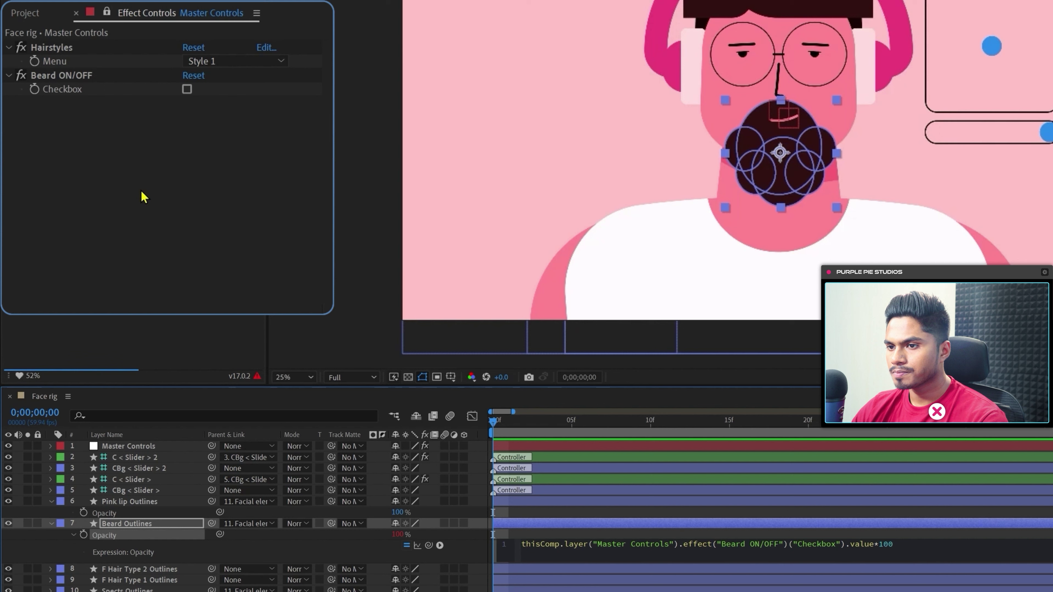
{"action": "left_click", "coordinate": [141, 192]}
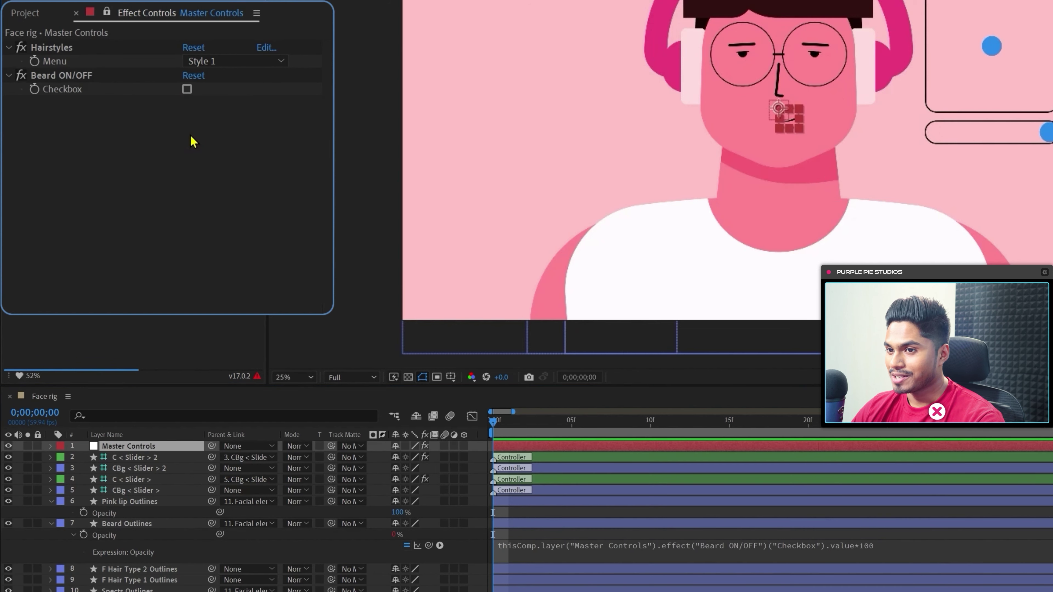
{"action": "left_click", "coordinate": [187, 89]}
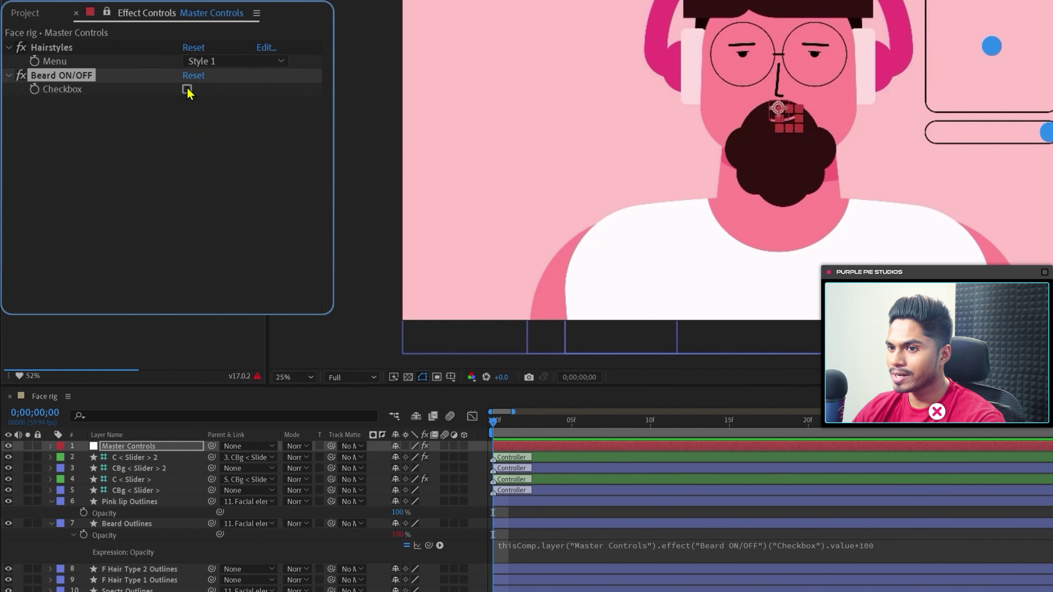
{"action": "left_click", "coordinate": [187, 89]}
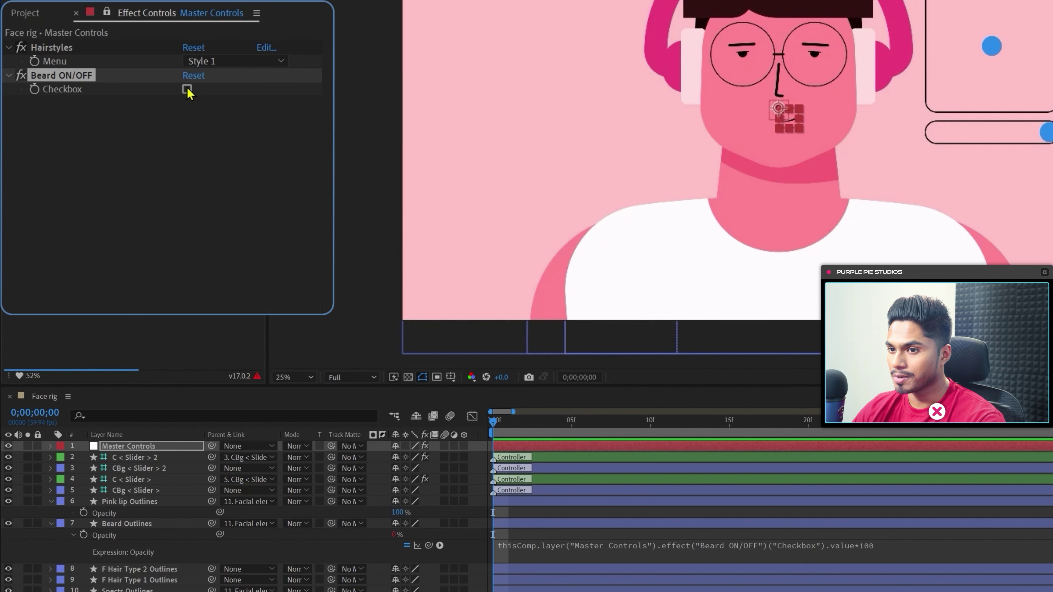
- Copy the beard's opacity expression onto Pink lip Outlines' Opacity
{"action": "left_click", "coordinate": [638, 548]}
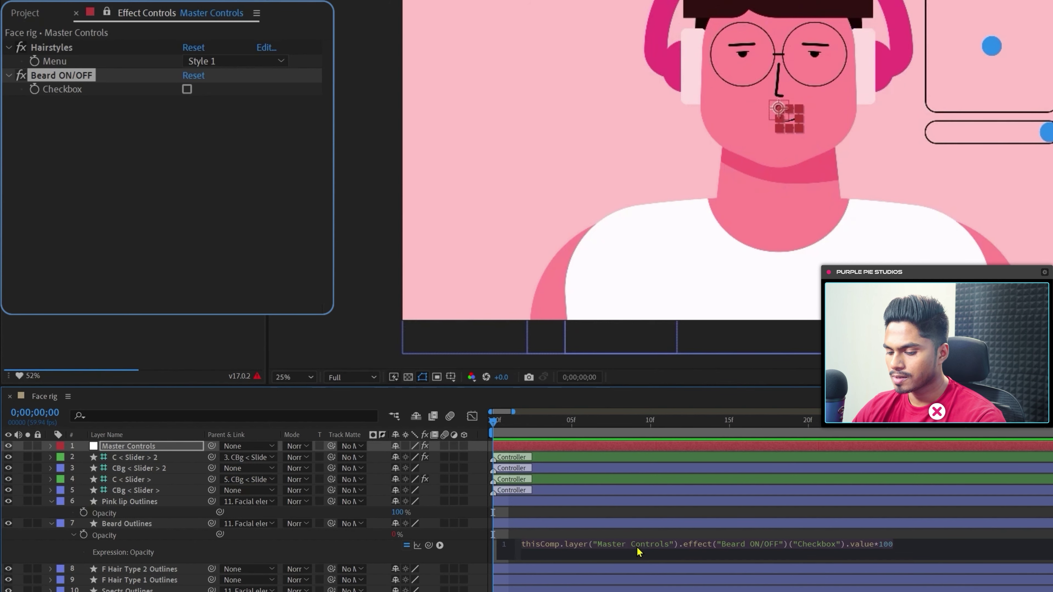
{"action": "left_click", "coordinate": [86, 511], "text": "alt"}
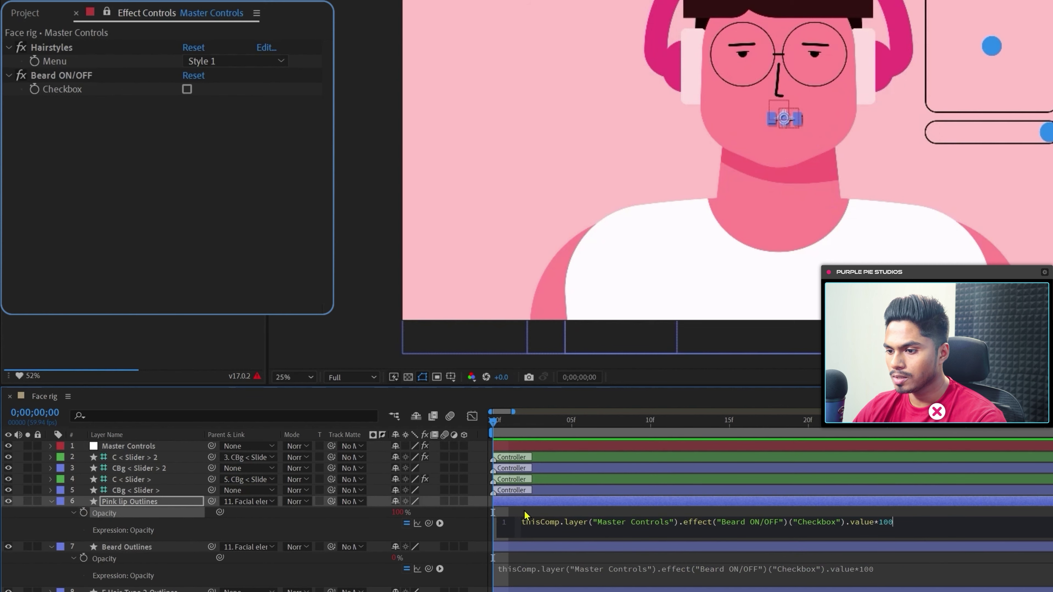
{"action": "left_click", "coordinate": [271, 524]}
{"action": "left_click", "coordinate": [120, 502]}
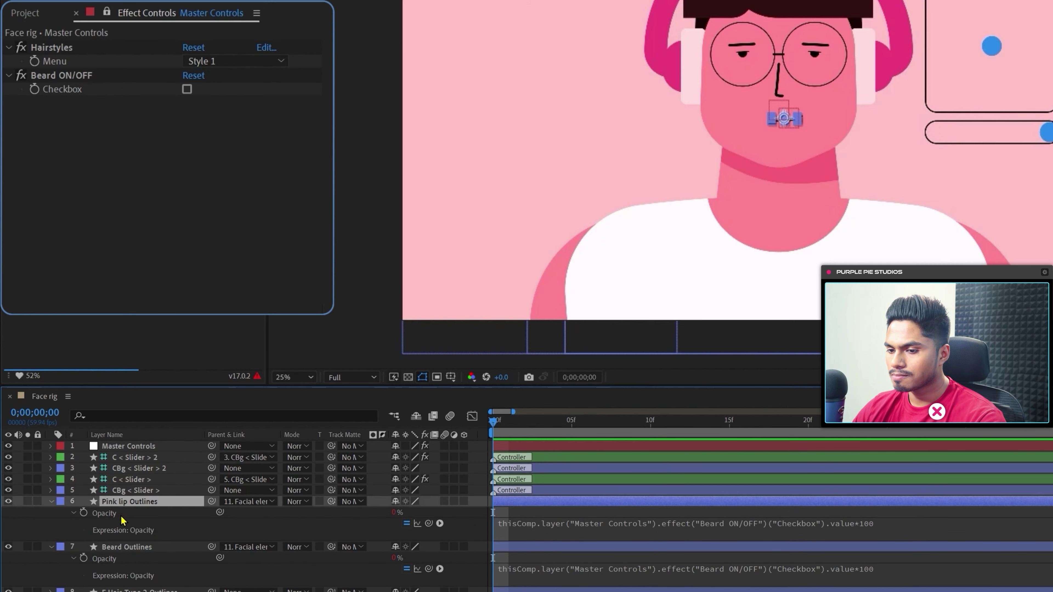
{"action": "left_click", "coordinate": [130, 548]}
{"action": "left_click", "coordinate": [127, 503]}
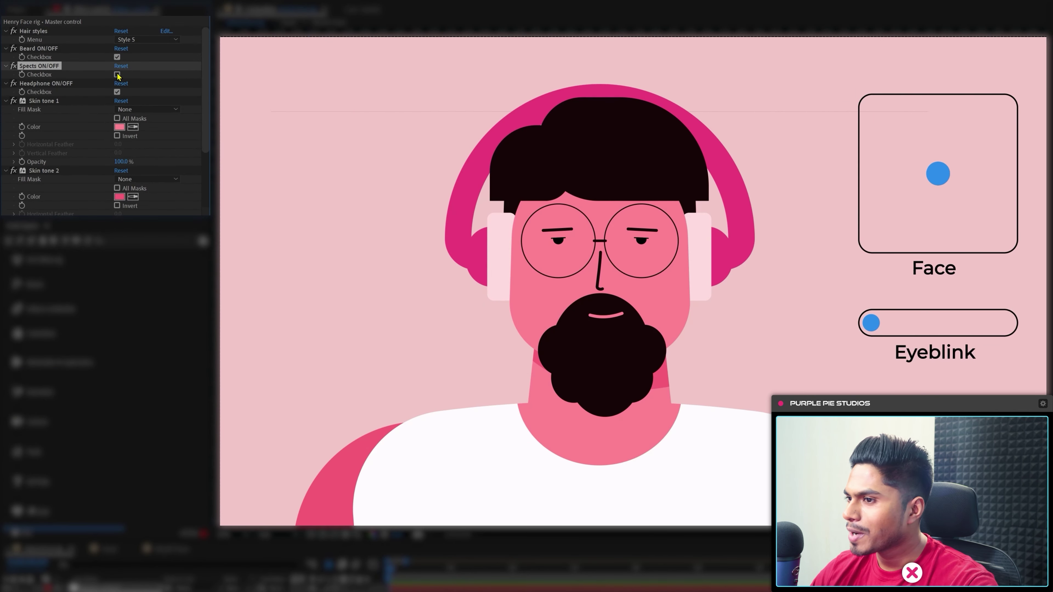
- Toggle the Spects ON/OFF and Headphone ON/OFF checkboxes in the finished example rig to check the accessories' visibility
{"action": "left_click", "coordinate": [117, 75]}
{"action": "left_click", "coordinate": [118, 74]}
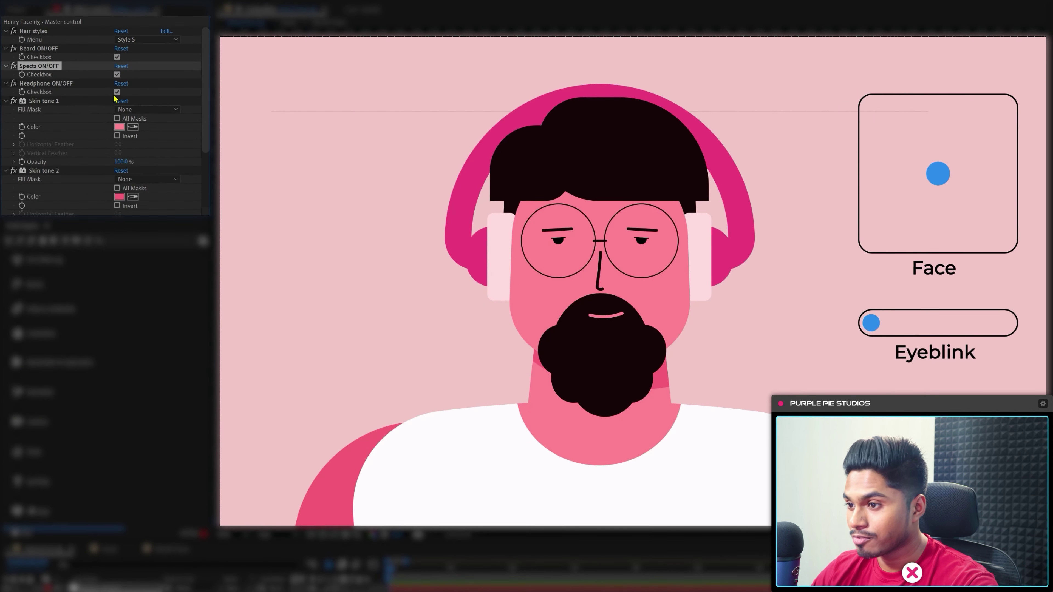
{"action": "left_click", "coordinate": [116, 92]}
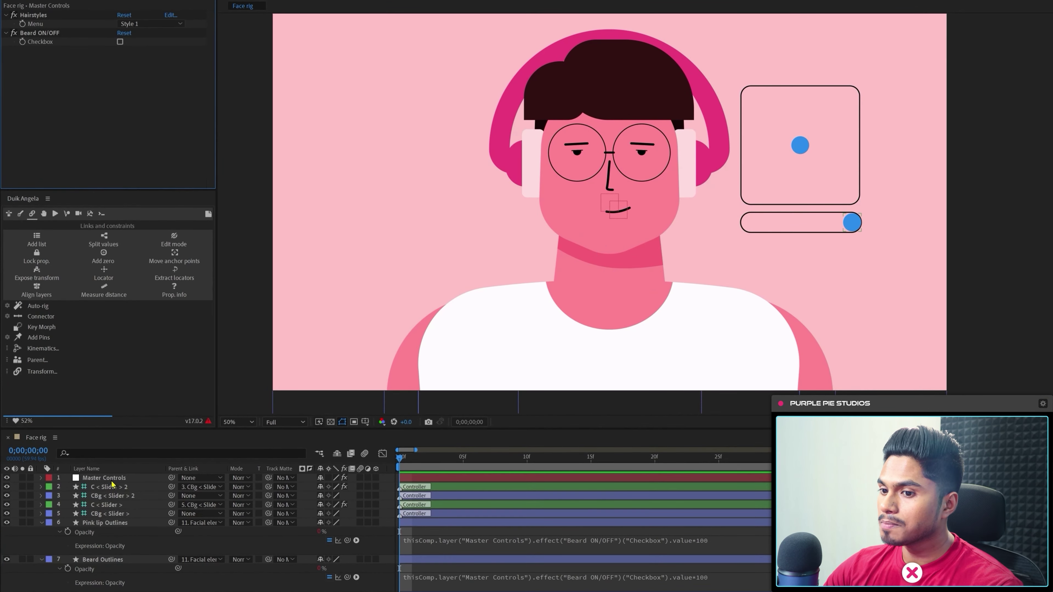
- Apply a Fill effect to the Master Controls layer and rename it Skin tone 1
{"action": "left_click", "coordinate": [112, 481]}
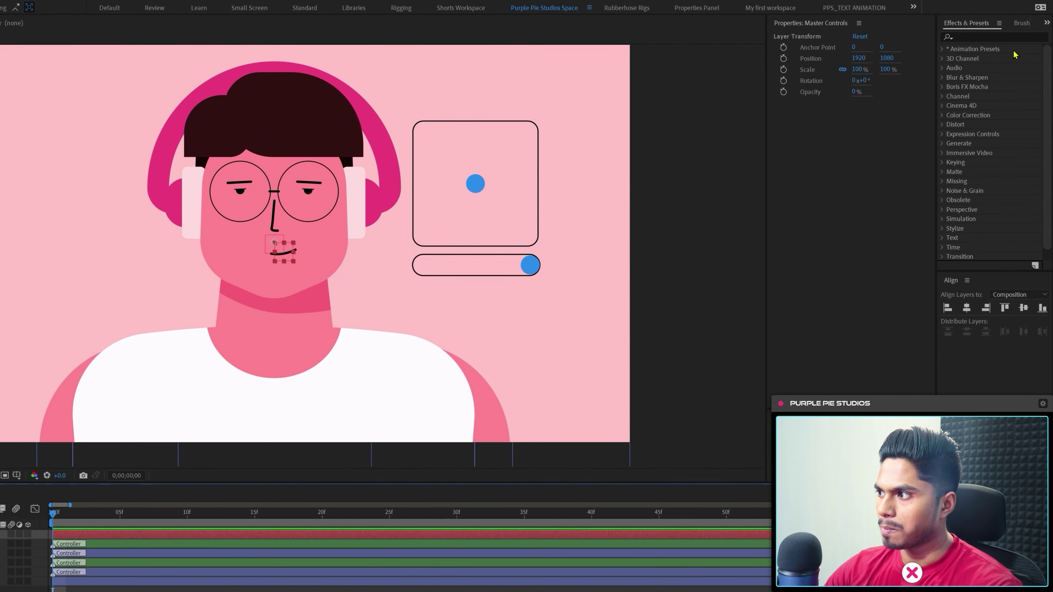
{"action": "left_click", "coordinate": [987, 37]}
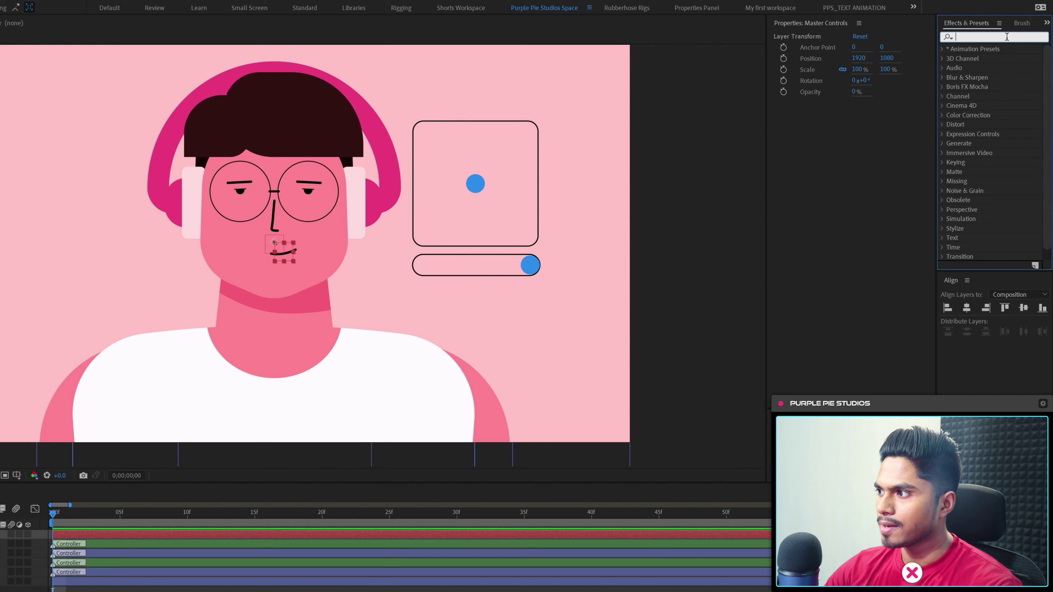
{"action": "type", "text": "fill"}
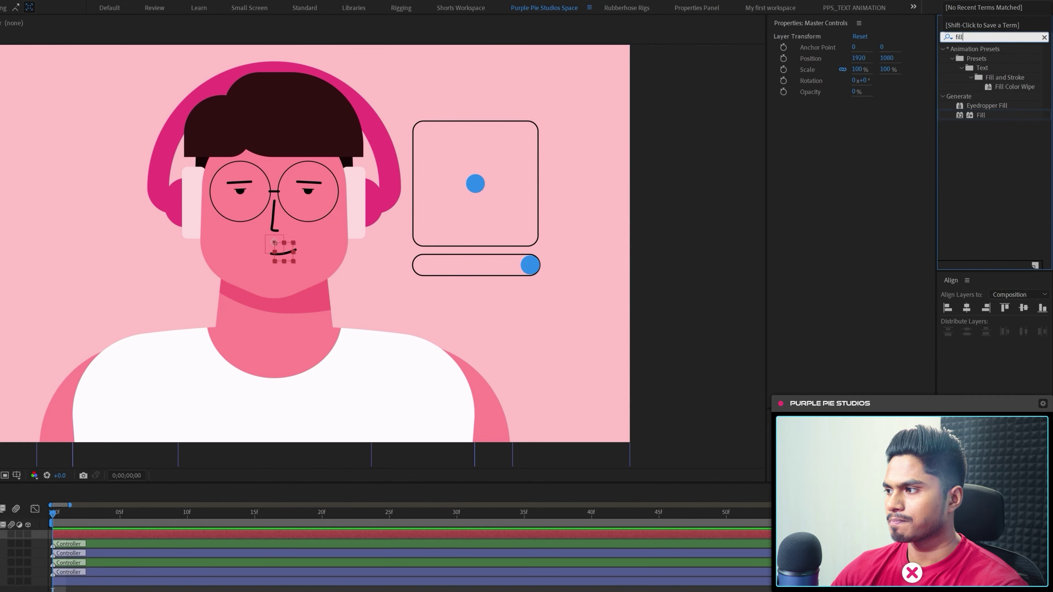
{"action": "double_click", "coordinate": [982, 118]}
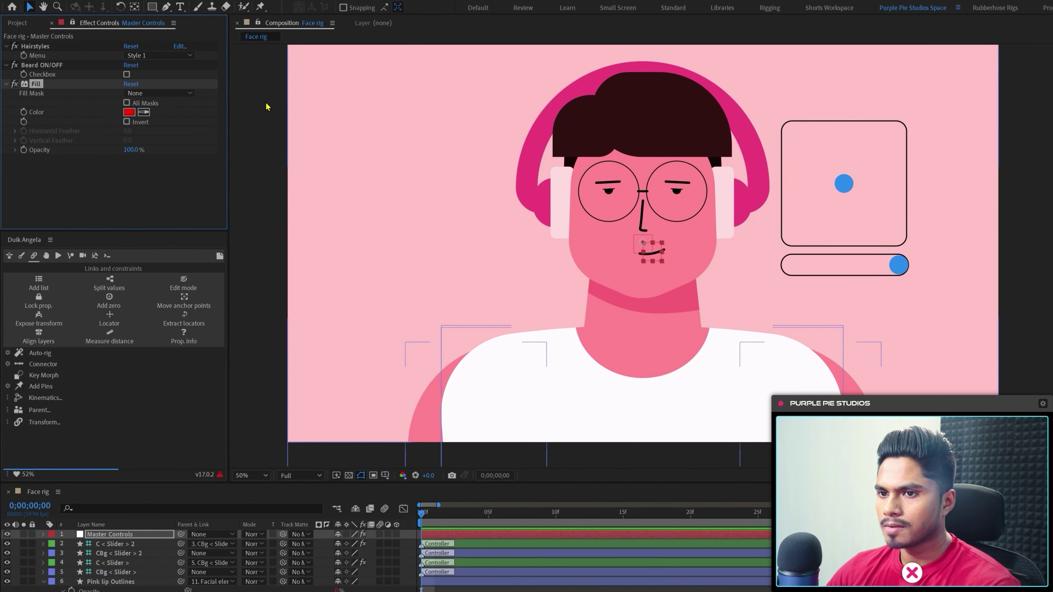
{"action": "key", "text": "Return"}
{"action": "type", "text": "Skin tone 1"}
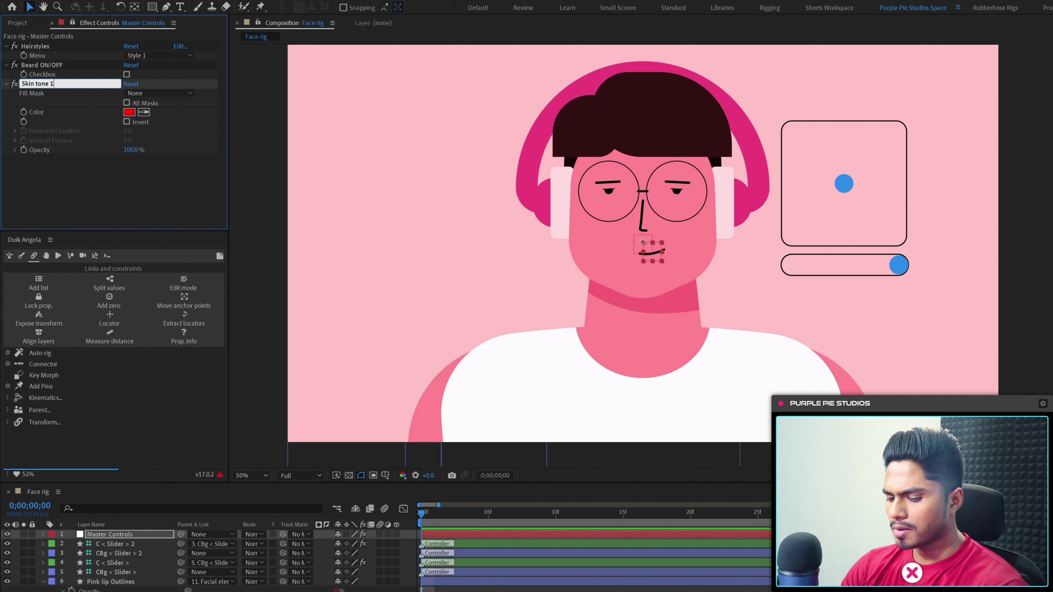
{"action": "key", "text": "Return"}
- Sample the face's pink as Skin tone 1's color and duplicate the effect as Skin tone 2 with the darker neck-shadow pink
{"action": "left_click", "coordinate": [144, 112]}
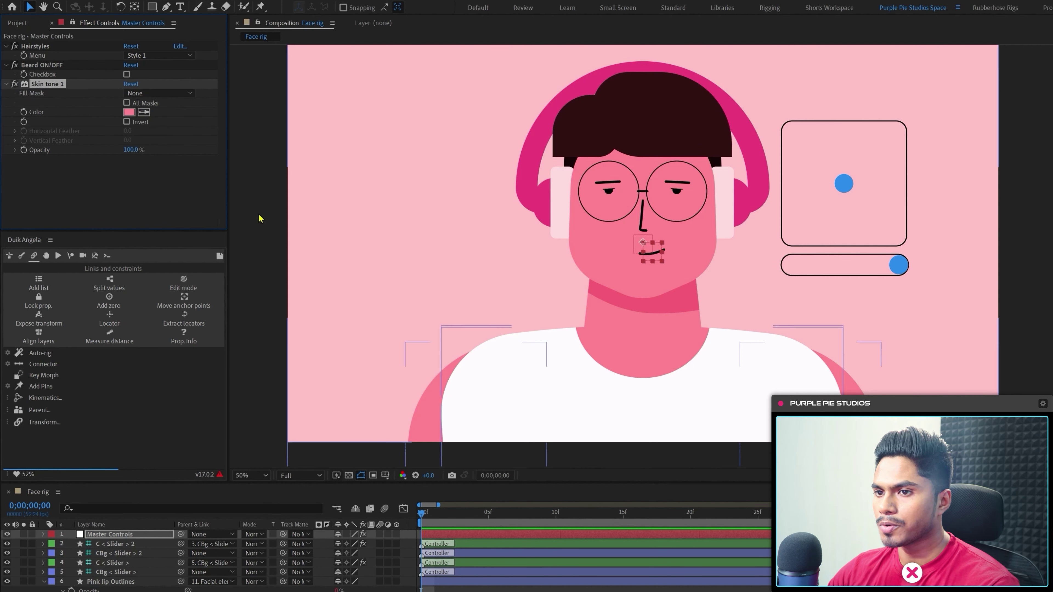
{"action": "key", "text": "ctrl+d"}
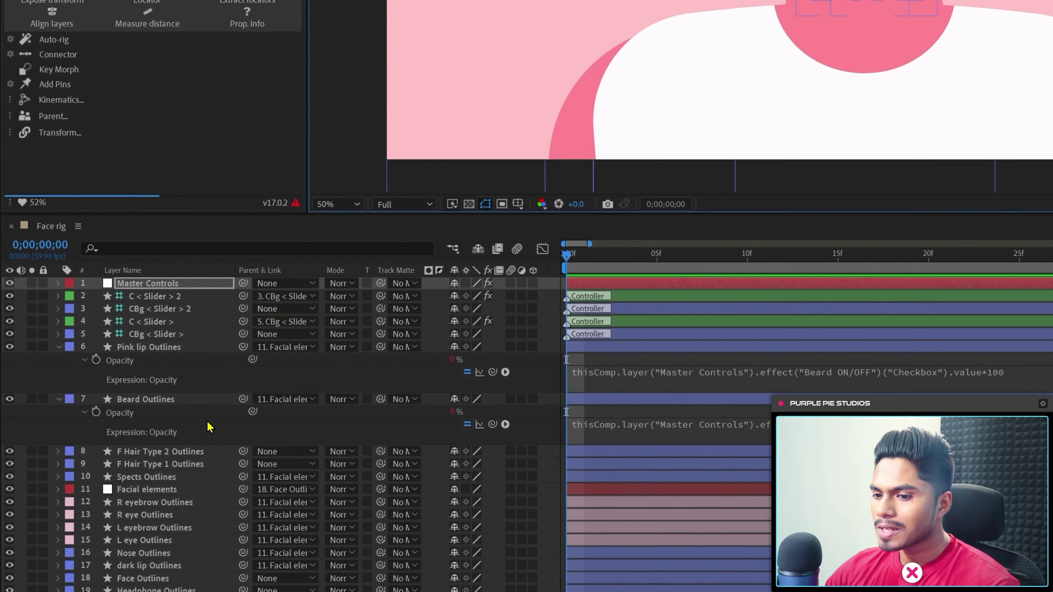
- Link the Fill 1 Color in Face Outlines' Group 1 to the Skin tone 1 color on Master Controls
{"action": "scroll", "coordinate": [165, 477], "scroll_direction": "down", "scroll_amount": 3}
{"action": "left_click", "coordinate": [139, 498]}
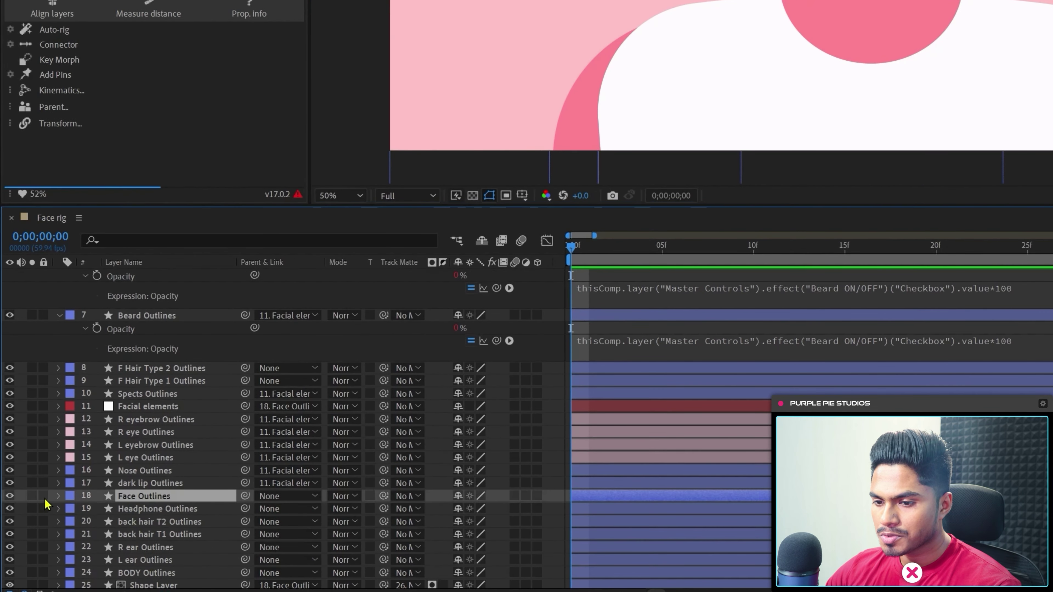
{"action": "left_click", "coordinate": [72, 509]}
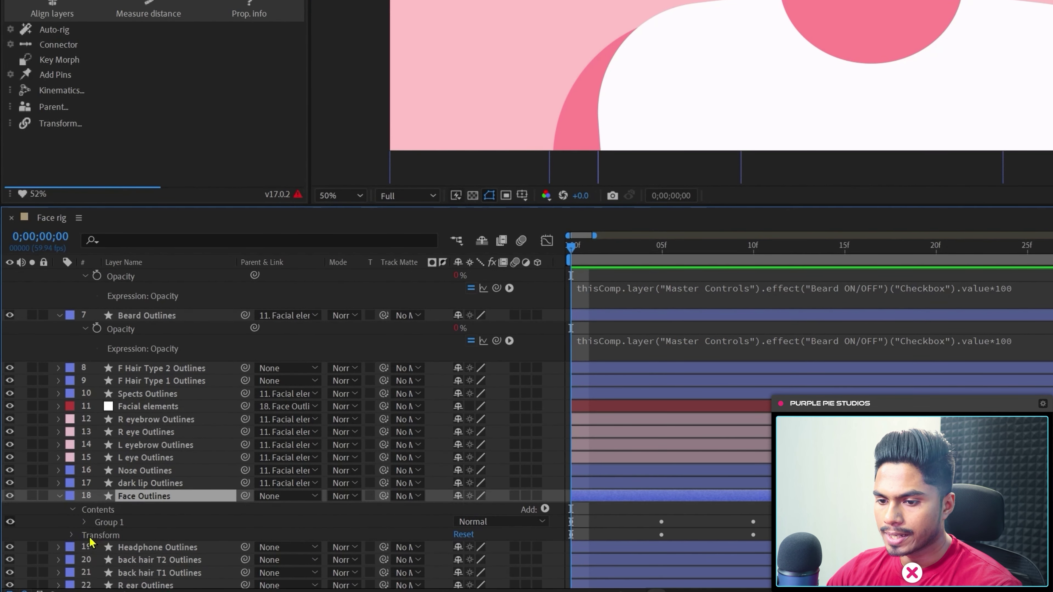
{"action": "left_click", "coordinate": [85, 523]}
{"action": "left_click", "coordinate": [98, 547]}
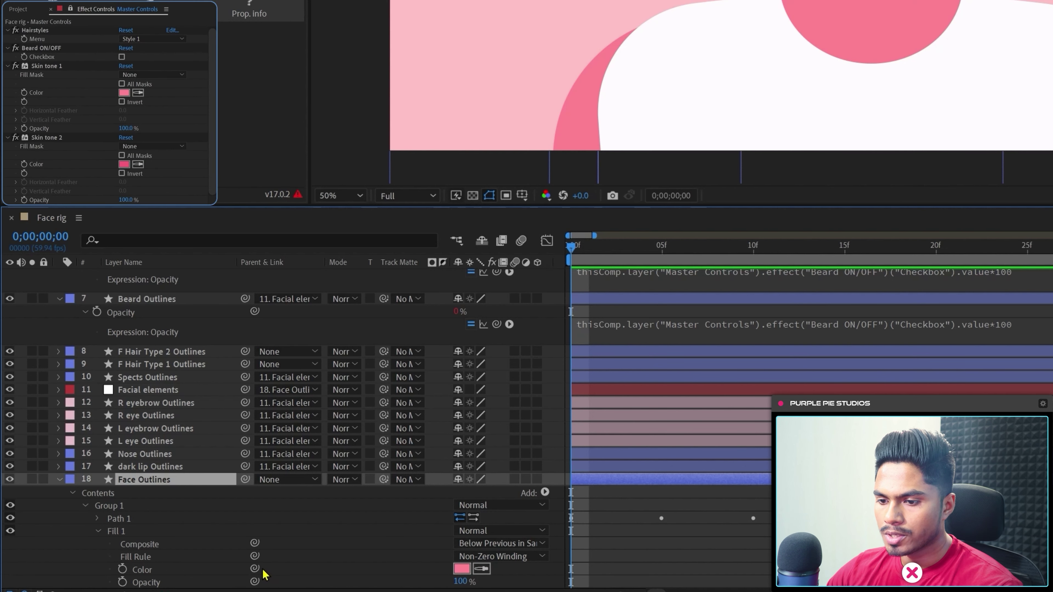
{"action": "left_click", "coordinate": [141, 570]}
{"action": "left_click_drag", "start_coordinate": [254, 569], "coordinate": [54, 92]}
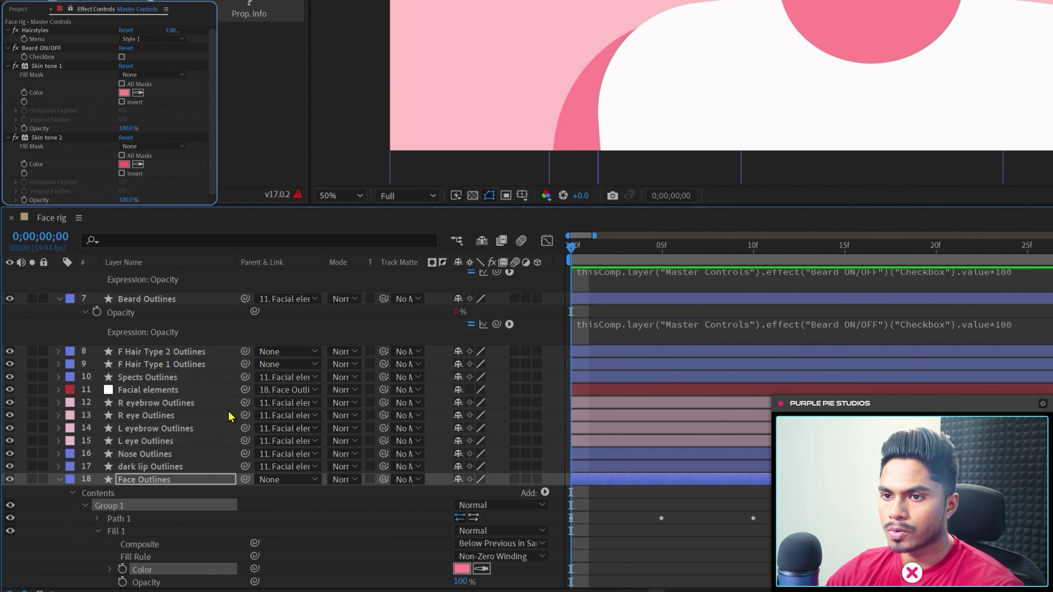
- Collapse the Face Outlines layer and apply a Fill effect to the Neck Outlines layer
{"action": "left_click", "coordinate": [59, 480]}
{"action": "scroll", "coordinate": [58, 539], "scroll_direction": "down", "scroll_amount": 1}
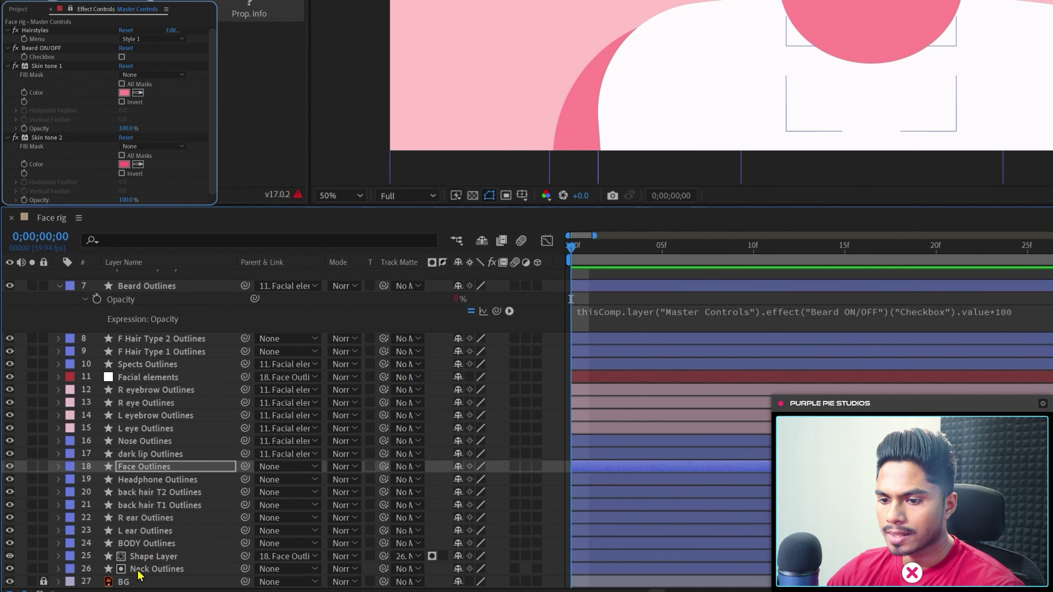
{"action": "left_click", "coordinate": [58, 569]}
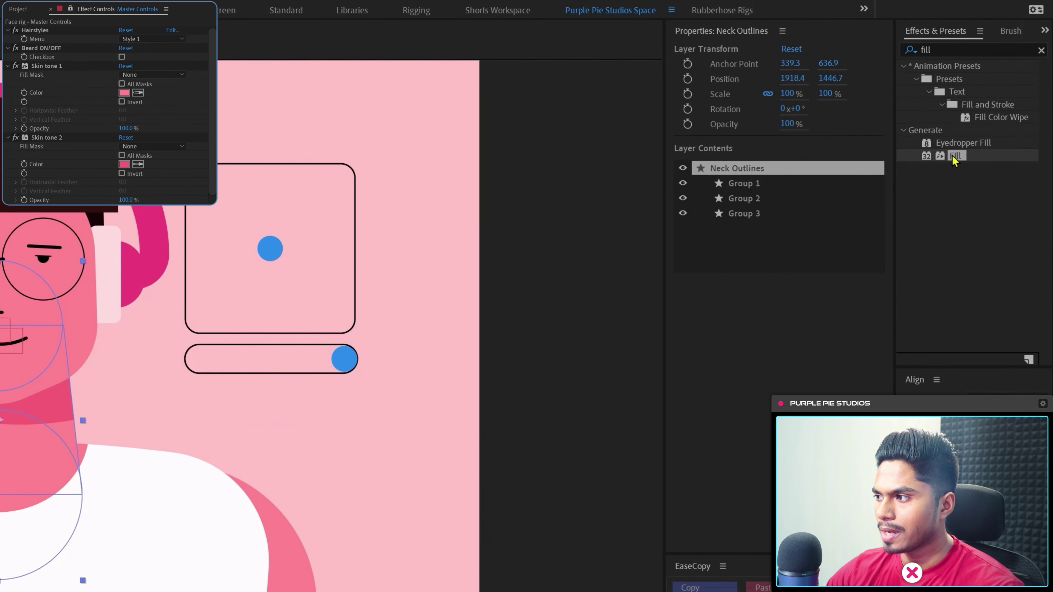
{"action": "double_click", "coordinate": [954, 155]}
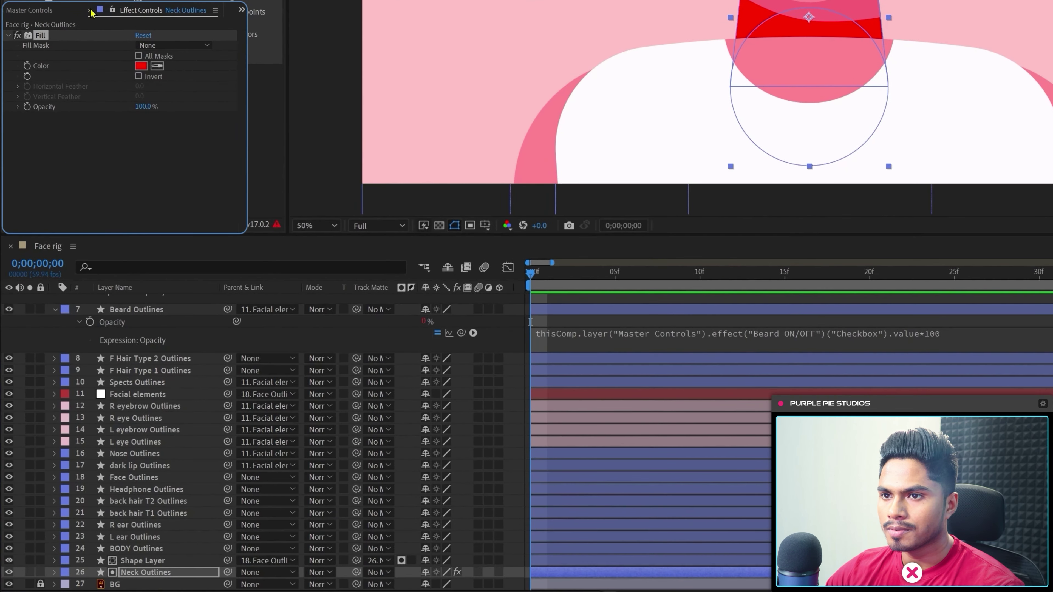
- Link the Color of Neck Outlines' Fill effect to the Skin tone 1 color on Master Controls
{"action": "left_click", "coordinate": [54, 572]}
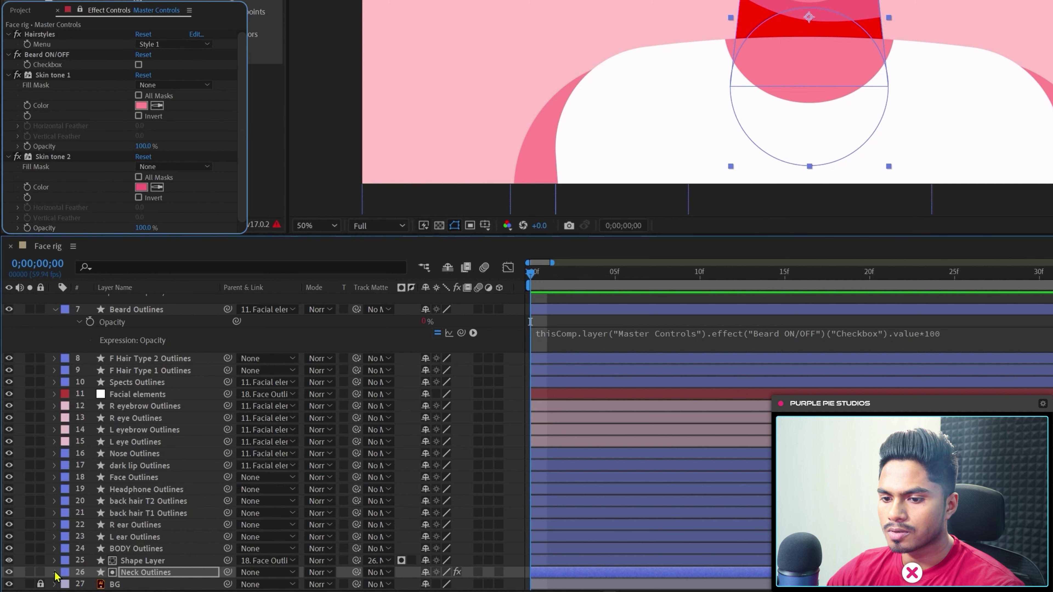
{"action": "scroll", "coordinate": [185, 552], "scroll_direction": "down", "scroll_amount": 1}
{"action": "left_click", "coordinate": [66, 562]}
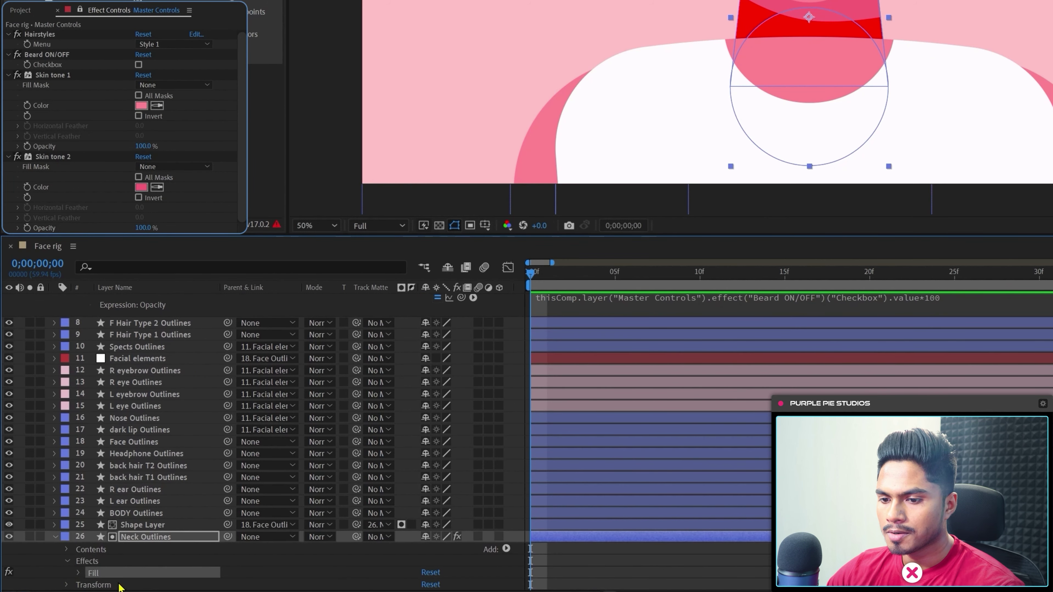
{"action": "left_click", "coordinate": [79, 572]}
{"action": "scroll", "coordinate": [79, 577], "scroll_direction": "down", "scroll_amount": 2}
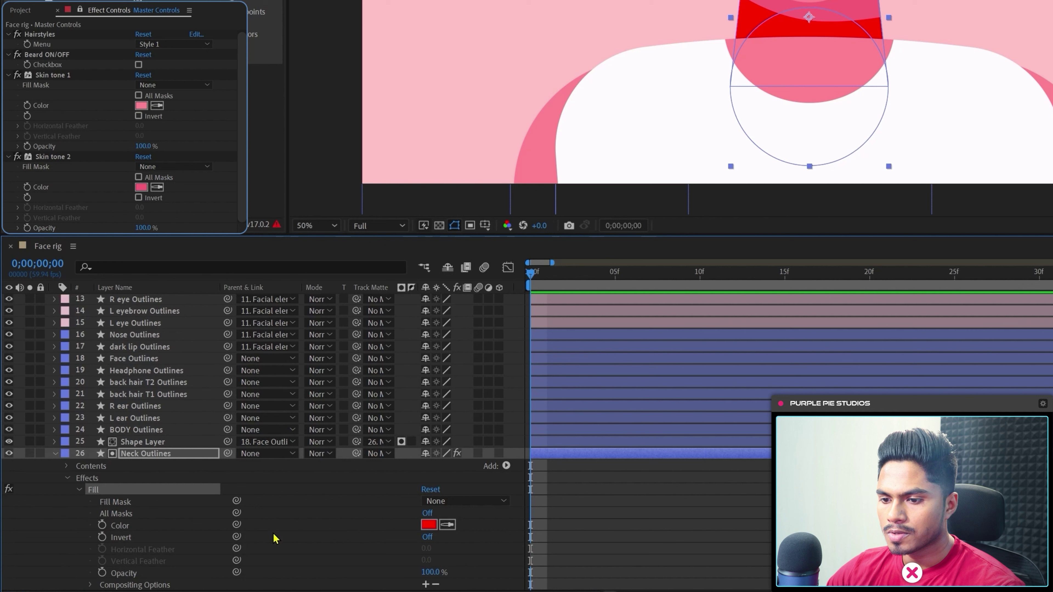
{"action": "left_click_drag", "start_coordinate": [236, 524], "coordinate": [54, 106]}
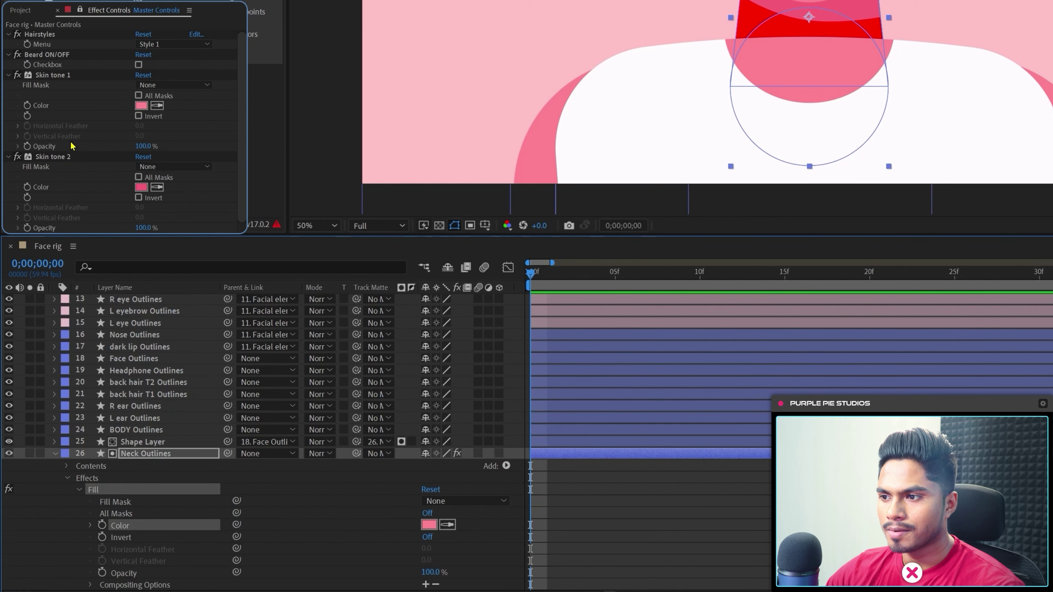
{"action": "left_click", "coordinate": [55, 454]}
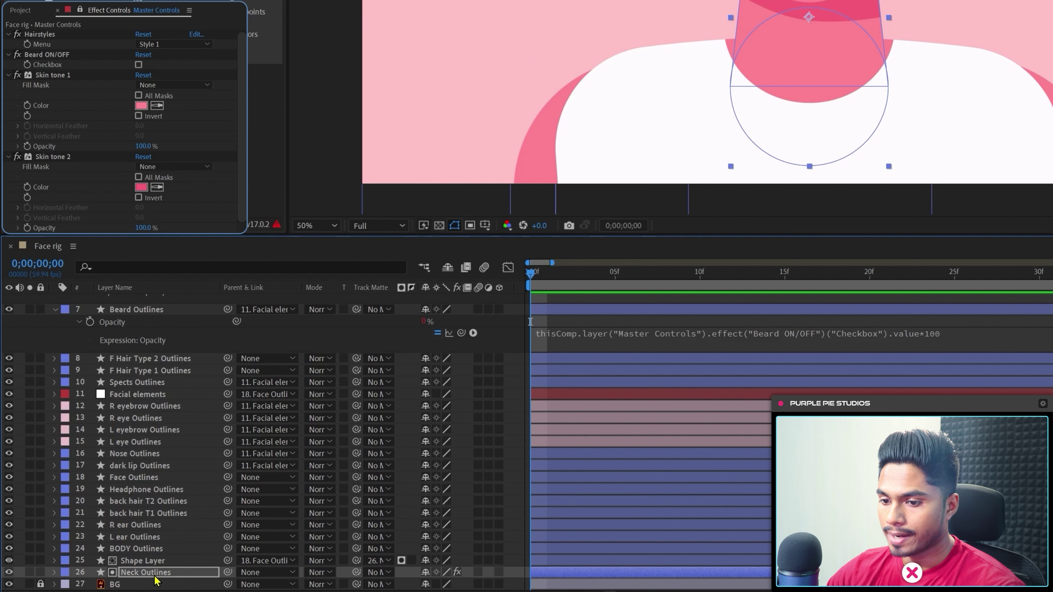
- Link the Fill 1 Color of the neck shadow's Shape Layer to the Skin tone 2 color on Master Controls
{"action": "left_click", "coordinate": [149, 490]}
{"action": "left_click", "coordinate": [154, 501]}
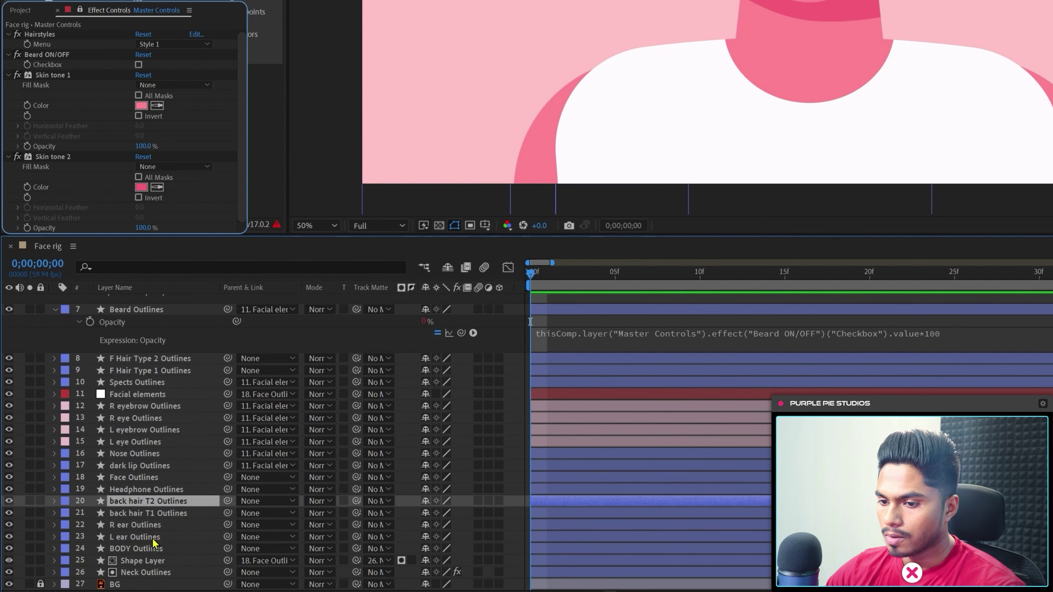
{"action": "left_click", "coordinate": [147, 561]}
{"action": "left_click", "coordinate": [54, 560]}
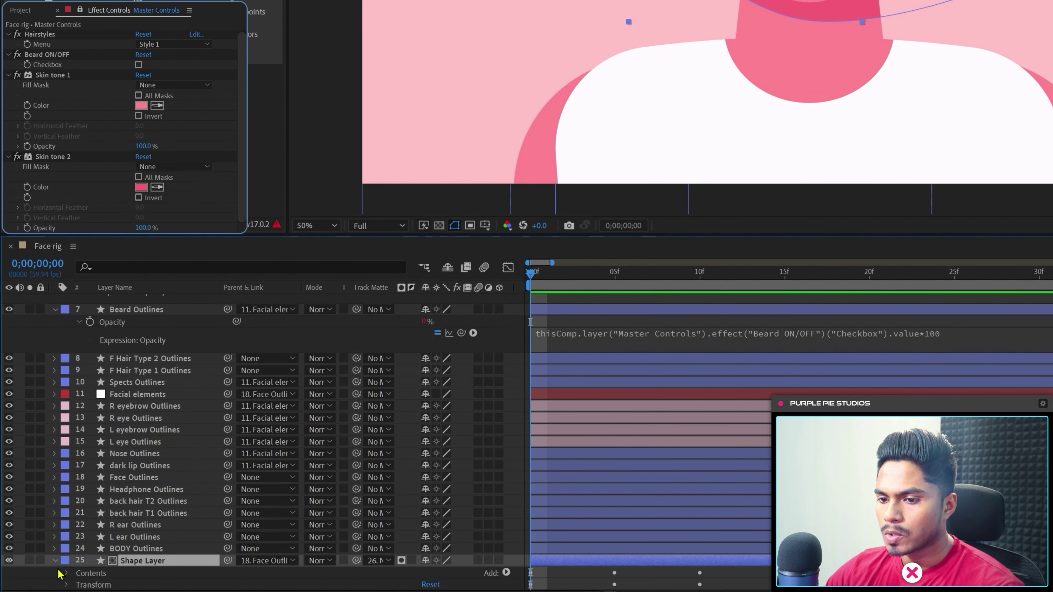
{"action": "left_click", "coordinate": [67, 572]}
{"action": "scroll", "coordinate": [80, 557], "scroll_direction": "down", "scroll_amount": 1}
{"action": "left_click", "coordinate": [79, 552]}
{"action": "scroll", "coordinate": [79, 552], "scroll_direction": "down", "scroll_amount": 1}
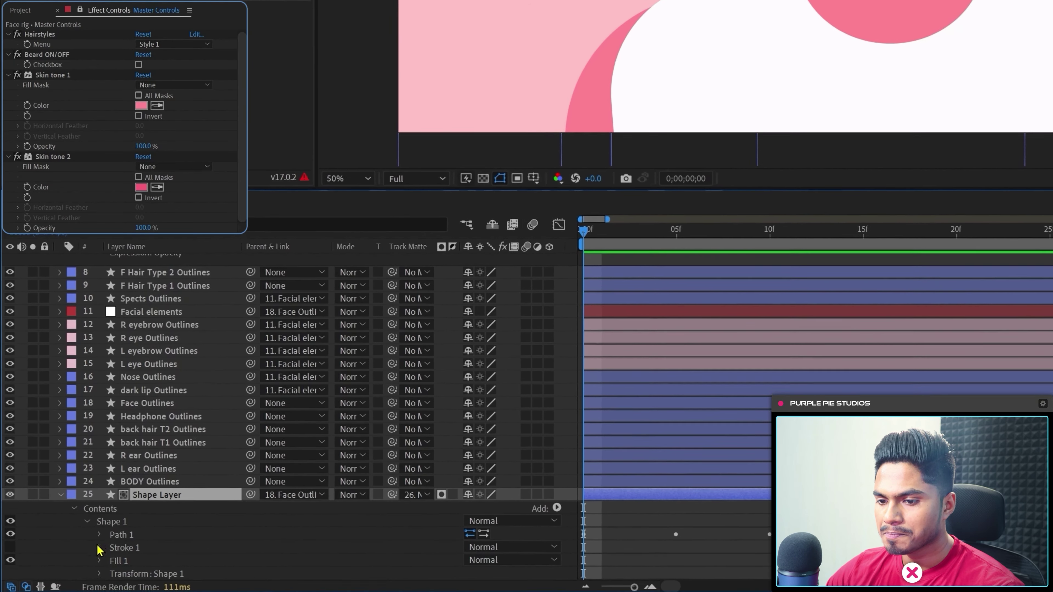
{"action": "left_click", "coordinate": [91, 568]}
{"action": "scroll", "coordinate": [162, 577], "scroll_direction": "down", "scroll_amount": 1}
{"action": "left_click", "coordinate": [180, 560]}
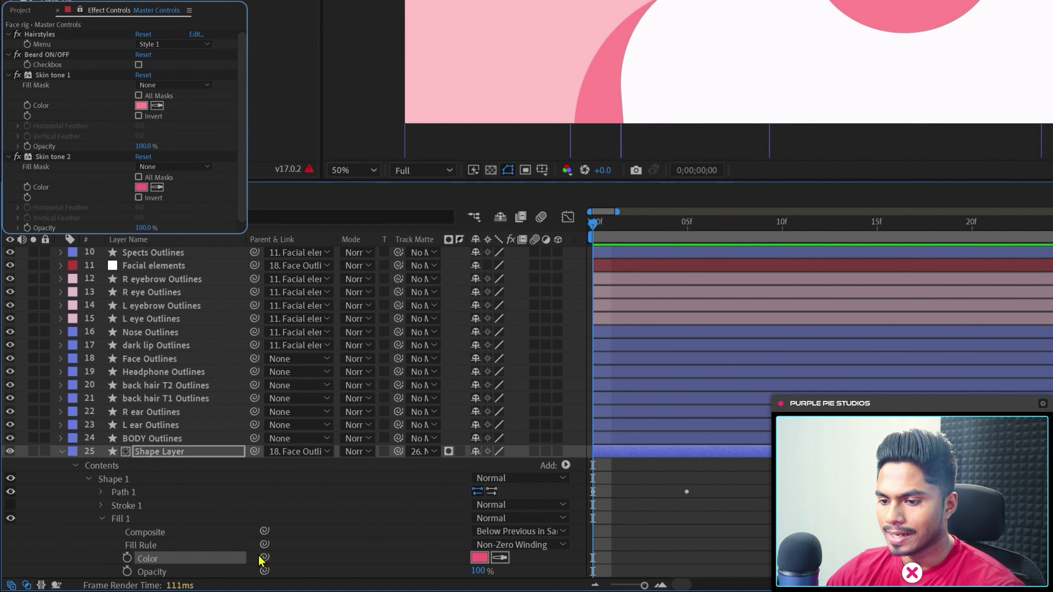
{"action": "left_click_drag", "start_coordinate": [264, 557], "coordinate": [47, 190]}
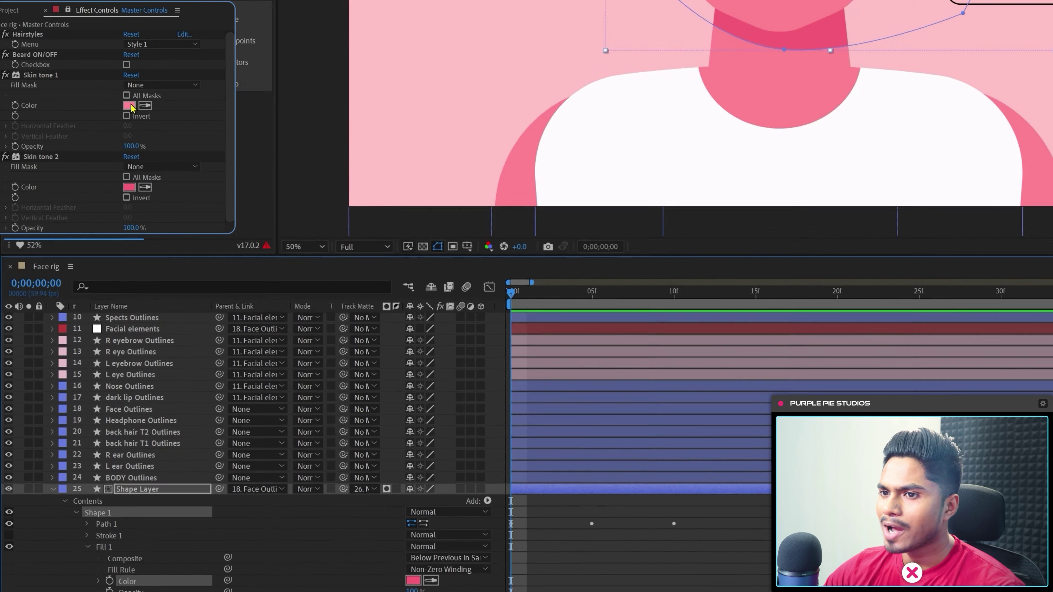
- Test the linked skin colors by setting Skin tone 1 to dark red C53749 and Skin tone 2 to 6F212E
{"action": "left_click", "coordinate": [130, 105]}
{"action": "left_click_drag", "start_coordinate": [900, 181], "coordinate": [910, 169]}
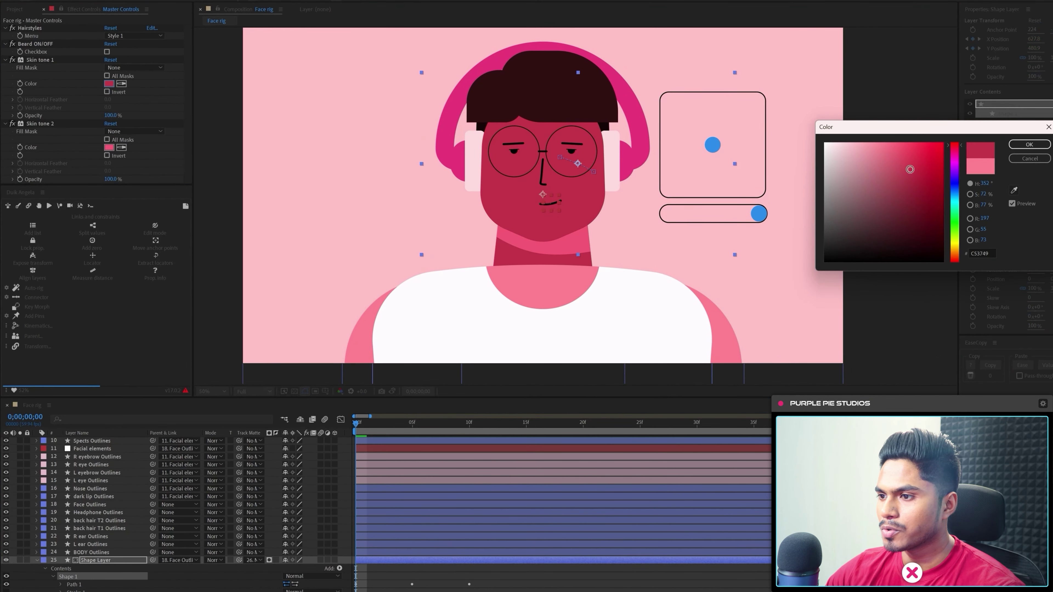
{"action": "left_click", "coordinate": [1030, 144]}
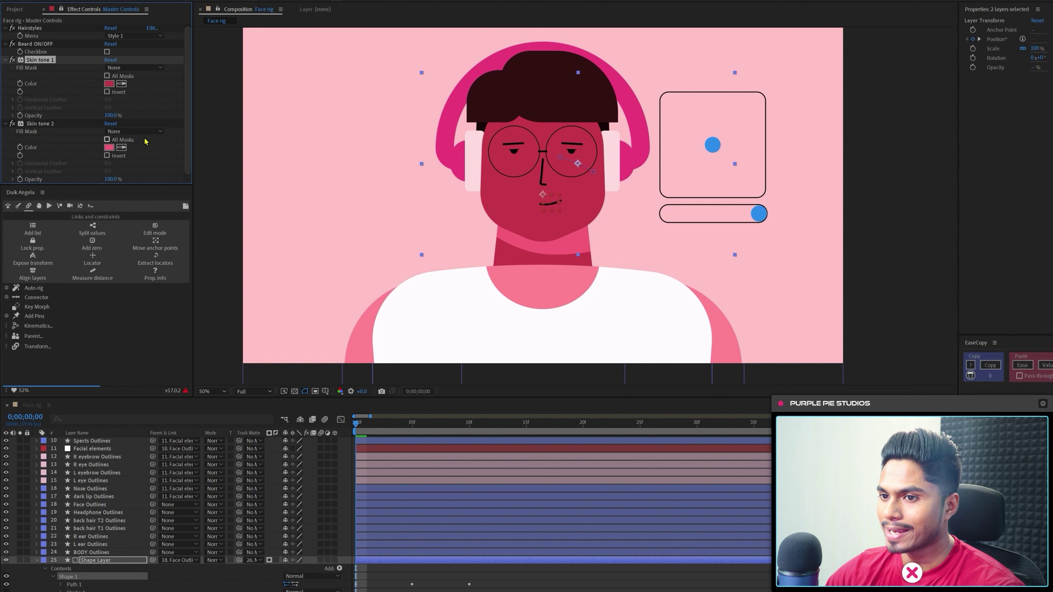
{"action": "left_click", "coordinate": [108, 148]}
{"action": "left_click_drag", "start_coordinate": [933, 181], "coordinate": [908, 210]}
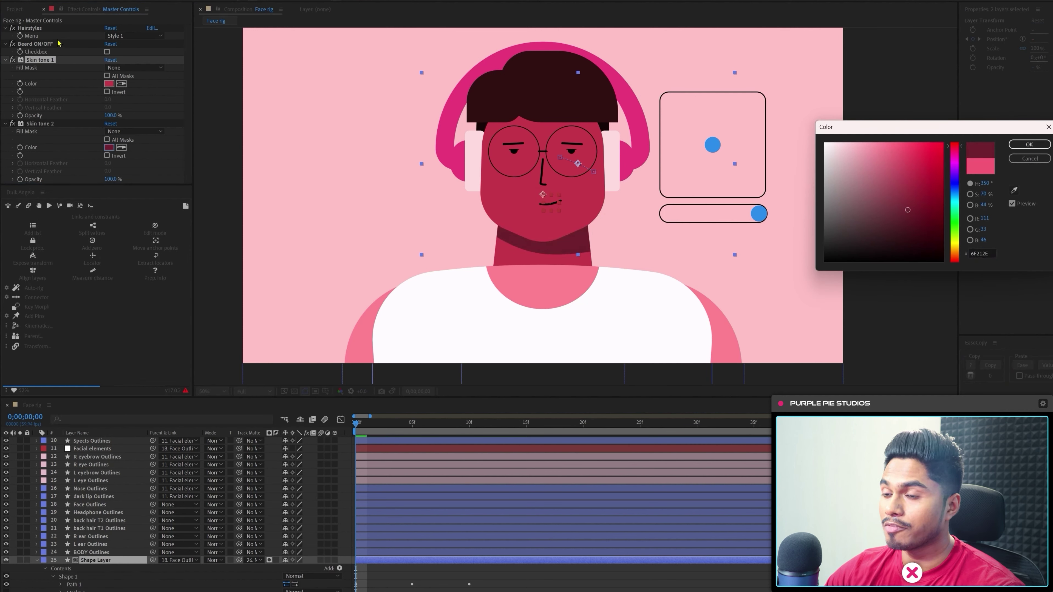
{"action": "left_click", "coordinate": [1030, 144]}
{"action": "left_click", "coordinate": [503, 585]}
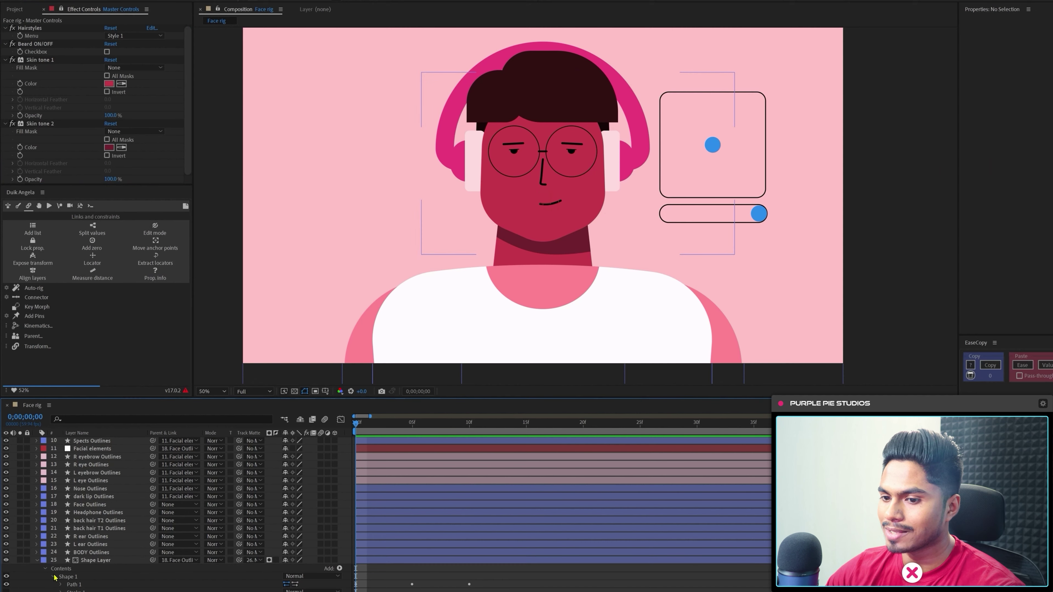
- Undo the test color changes to Skin tone 1 and Skin tone 2
{"action": "scroll", "coordinate": [36, 564], "scroll_direction": "up", "scroll_amount": 5}
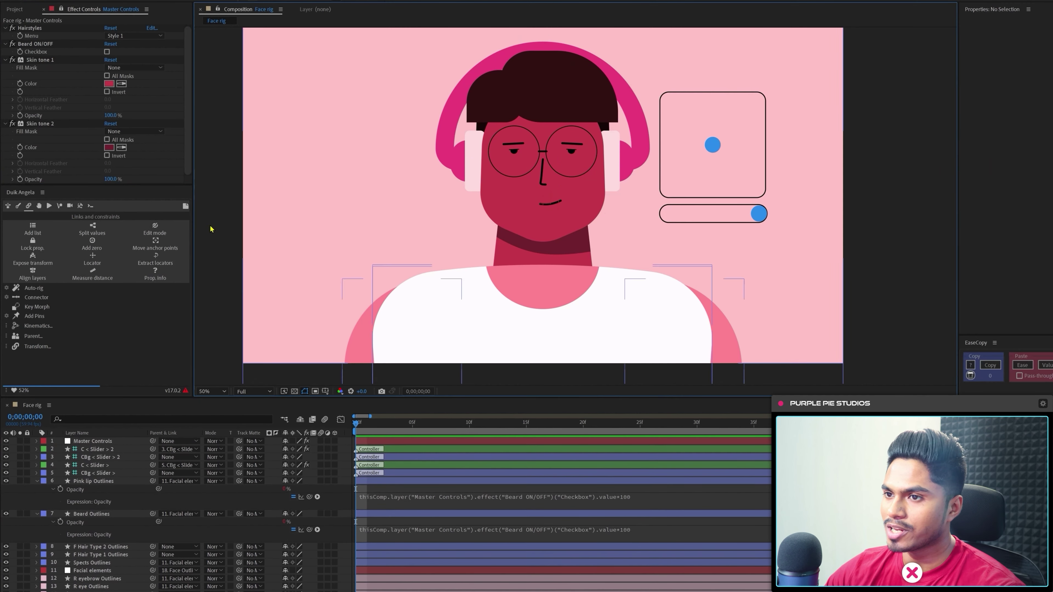
{"action": "key", "text": "ctrl+z"}
{"action": "key", "text": "ctrl+z"}
{"action": "key", "text": "ctrl+z"}
{"action": "key", "text": "ctrl+z"}
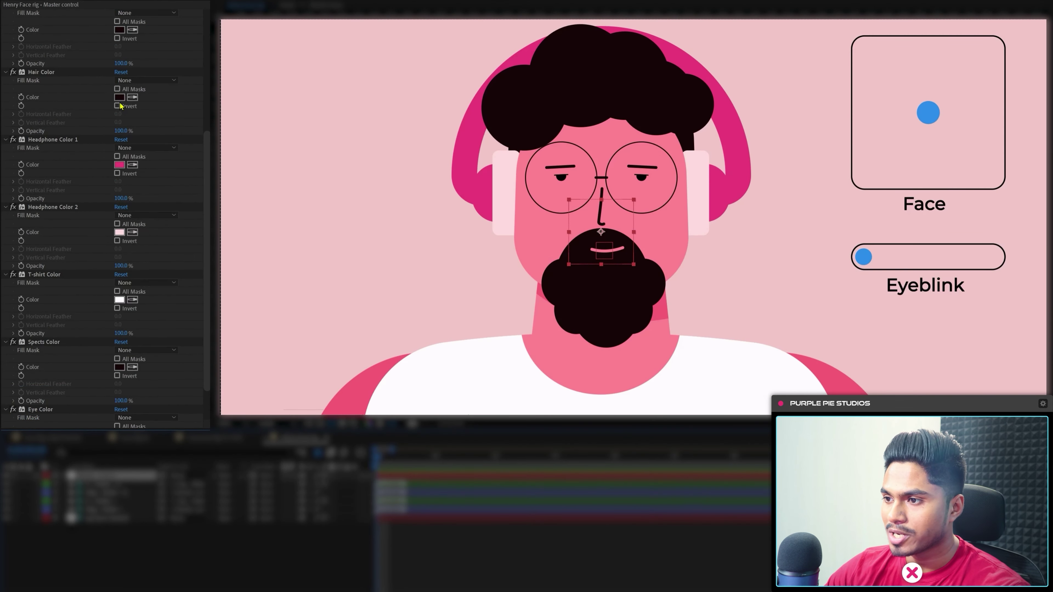
- Set the Hair Color in the finished example rig to dark maroon 582125
{"action": "left_click", "coordinate": [119, 97]}
{"action": "left_click", "coordinate": [850, 282]}
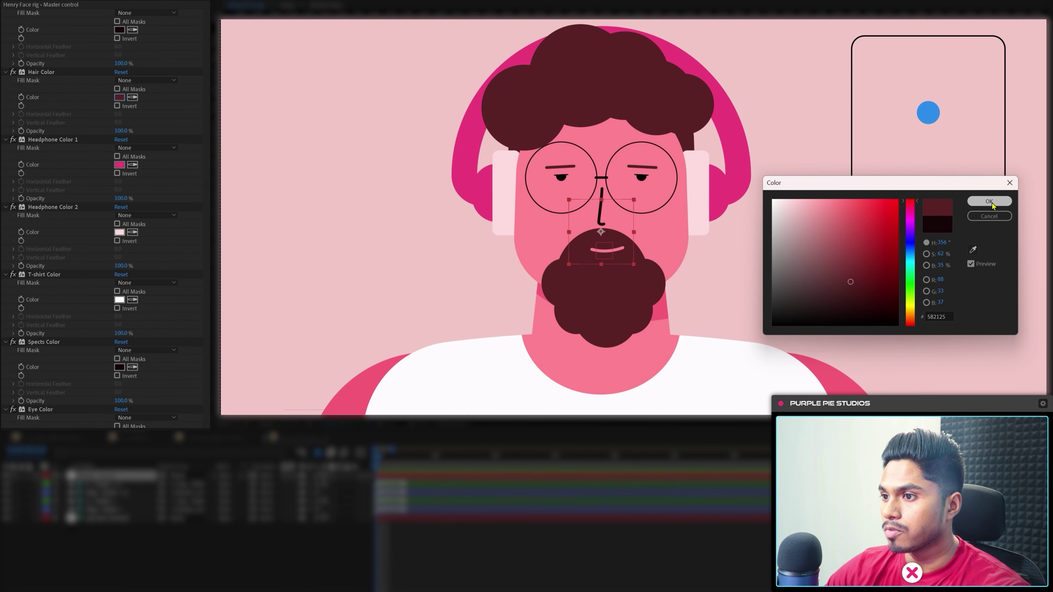
{"action": "left_click", "coordinate": [992, 204]}
- Change the example rig's Headphone Color 1 to violet-blue and Headphone Color 2 to bright pink
{"action": "left_click", "coordinate": [120, 165]}
{"action": "left_click_drag", "start_coordinate": [914, 210], "coordinate": [917, 313]}
{"action": "left_click", "coordinate": [891, 207]}
{"action": "left_click", "coordinate": [990, 202]}
{"action": "left_click", "coordinate": [119, 232]}
{"action": "left_click_drag", "start_coordinate": [848, 204], "coordinate": [873, 207]}
{"action": "left_click", "coordinate": [913, 209]}
{"action": "left_click", "coordinate": [987, 202]}
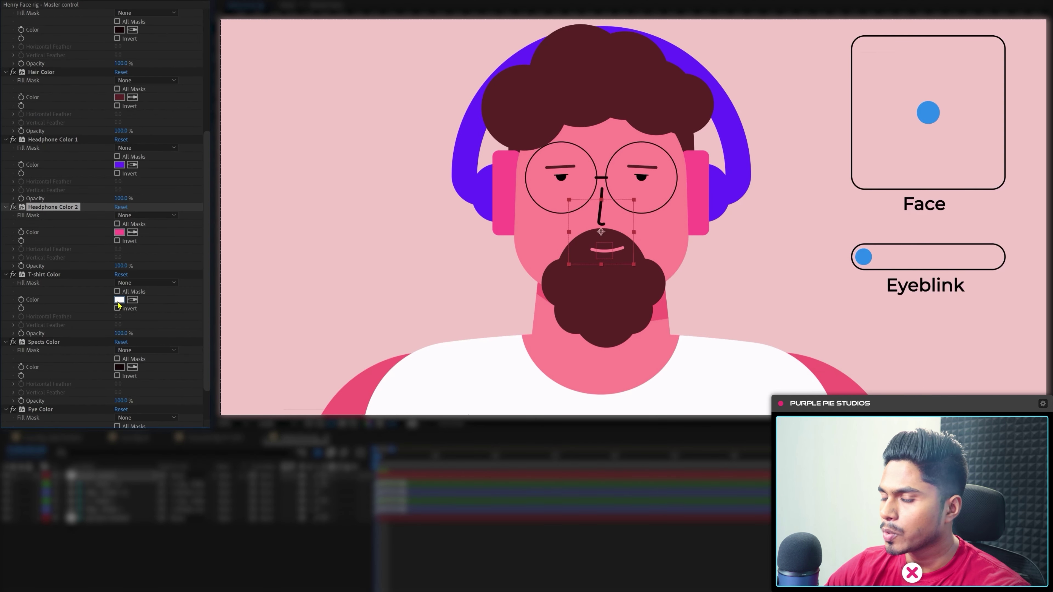
- Change the example rig's T-shirt Color to green 0BAC6D
{"action": "left_click", "coordinate": [119, 302]}
{"action": "left_click", "coordinate": [912, 279]}
{"action": "left_click", "coordinate": [851, 212]}
{"action": "left_click_drag", "start_coordinate": [912, 261], "coordinate": [911, 271]}
{"action": "left_click_drag", "start_coordinate": [864, 213], "coordinate": [890, 241]}
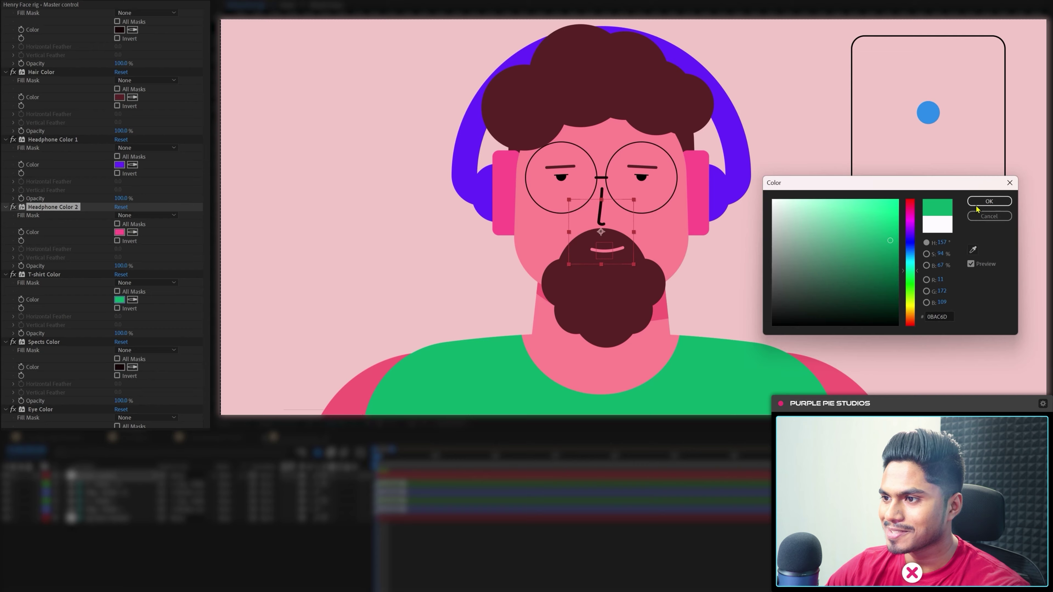
{"action": "left_click", "coordinate": [979, 203]}
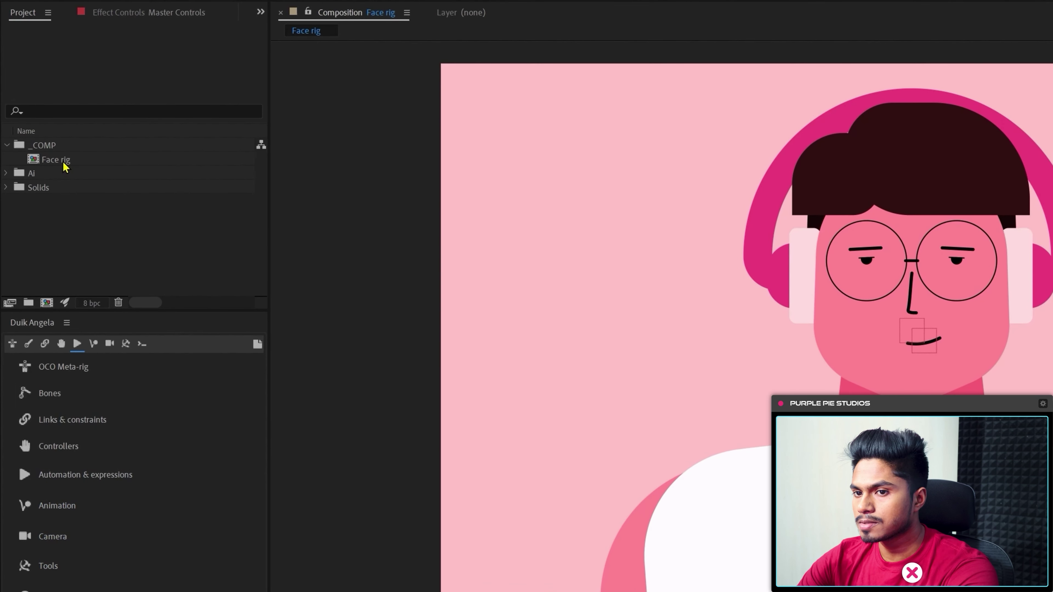
- Open the Face rig composition in Essential Graphics and widen the panels for more working room
{"action": "left_click", "coordinate": [64, 162]}
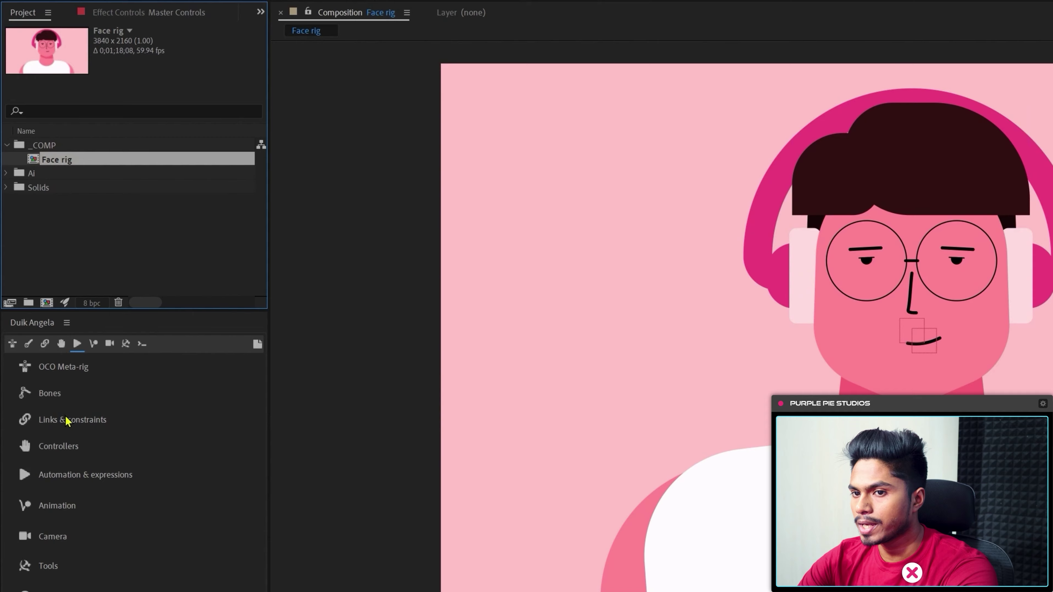
{"action": "right_click", "coordinate": [68, 163]}
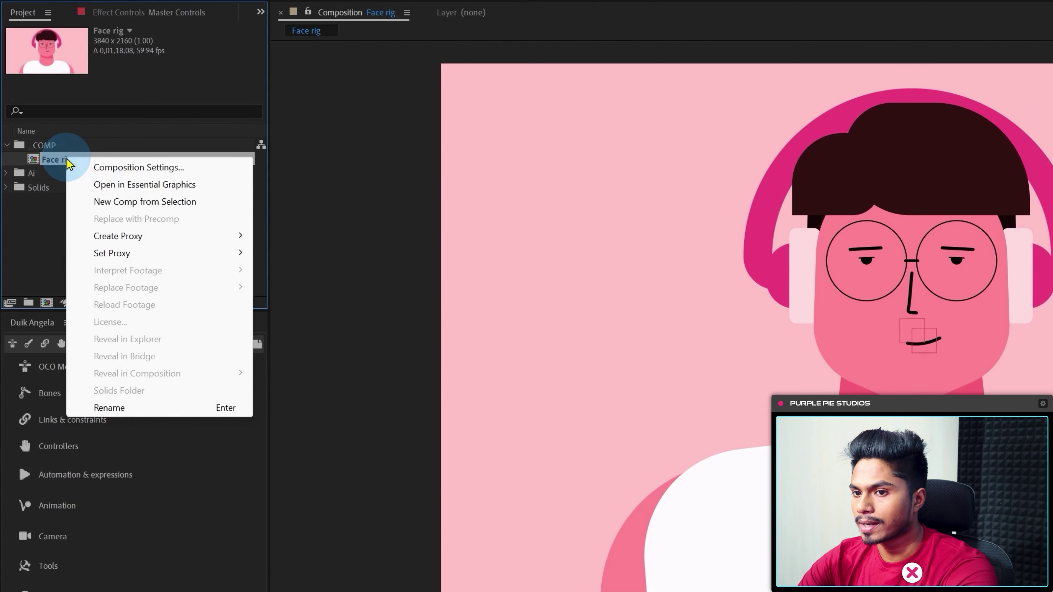
{"action": "left_click", "coordinate": [127, 187]}
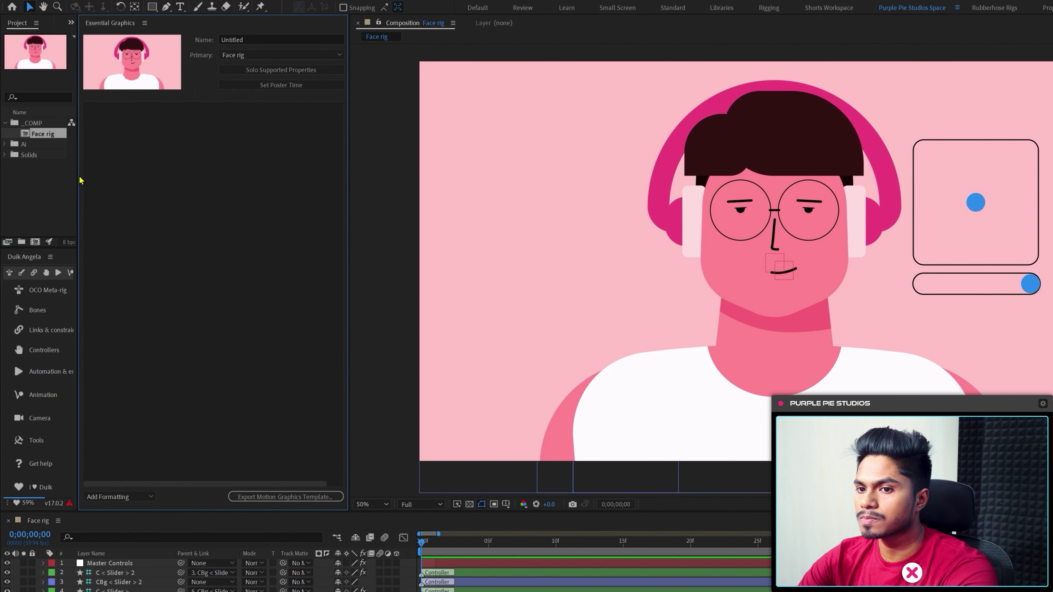
{"action": "left_click_drag", "start_coordinate": [77, 176], "coordinate": [139, 176]}
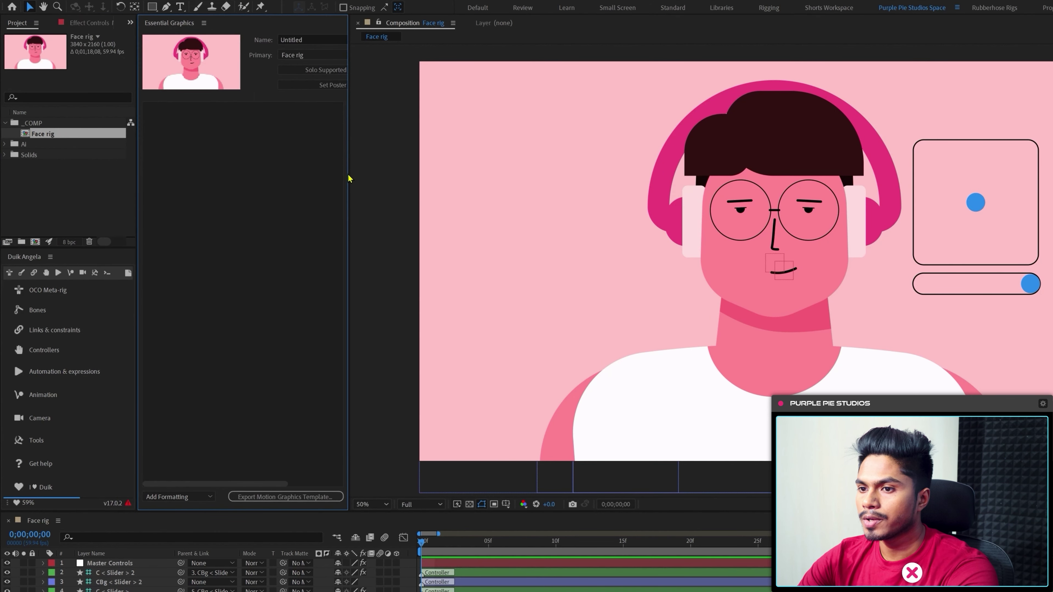
{"action": "left_click_drag", "start_coordinate": [351, 173], "coordinate": [431, 166]}
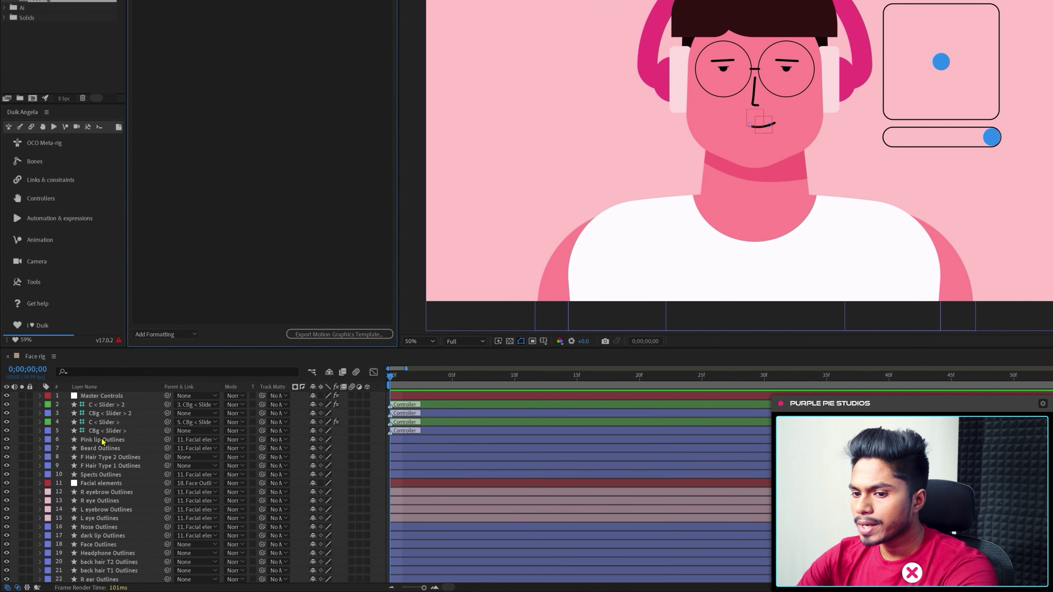
- Mark all layers from Pink lip Outlines through Neck Outlines as shy and hide the shy layers in the timeline
{"action": "left_click", "coordinate": [110, 591]}
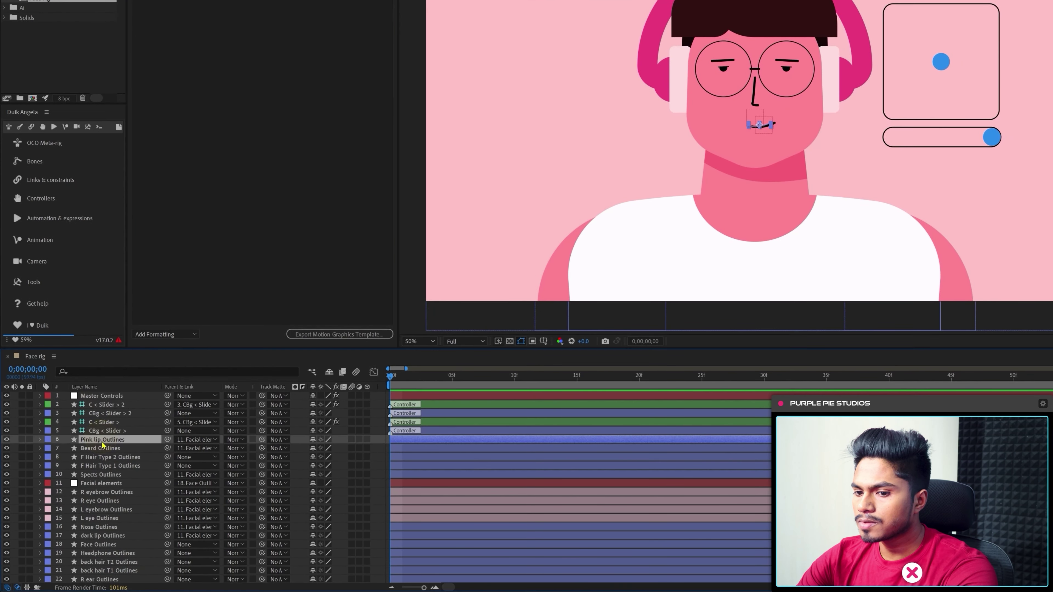
{"action": "scroll", "coordinate": [110, 563], "scroll_direction": "down", "scroll_amount": 2}
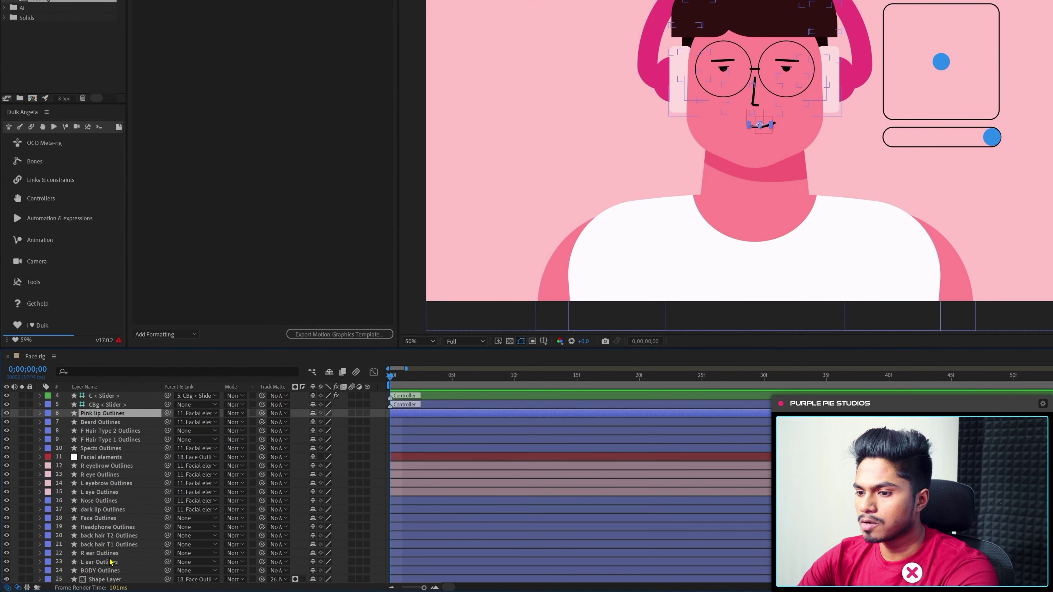
{"action": "scroll", "coordinate": [103, 550], "scroll_direction": "up", "scroll_amount": 2}
{"action": "scroll", "coordinate": [103, 507], "scroll_direction": "down", "scroll_amount": 2}
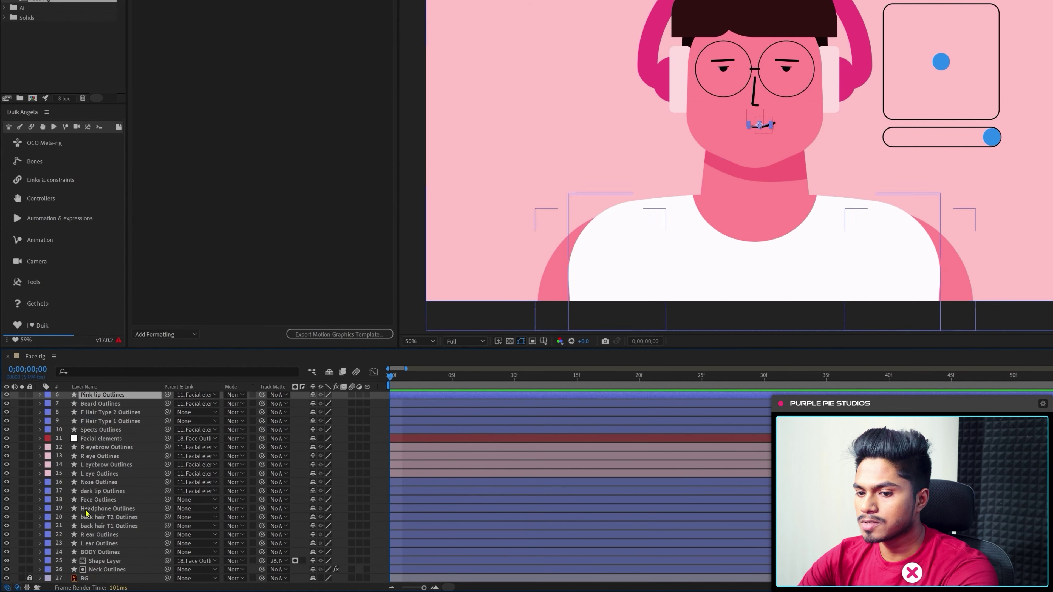
{"action": "left_click", "coordinate": [104, 572], "text": "shift"}
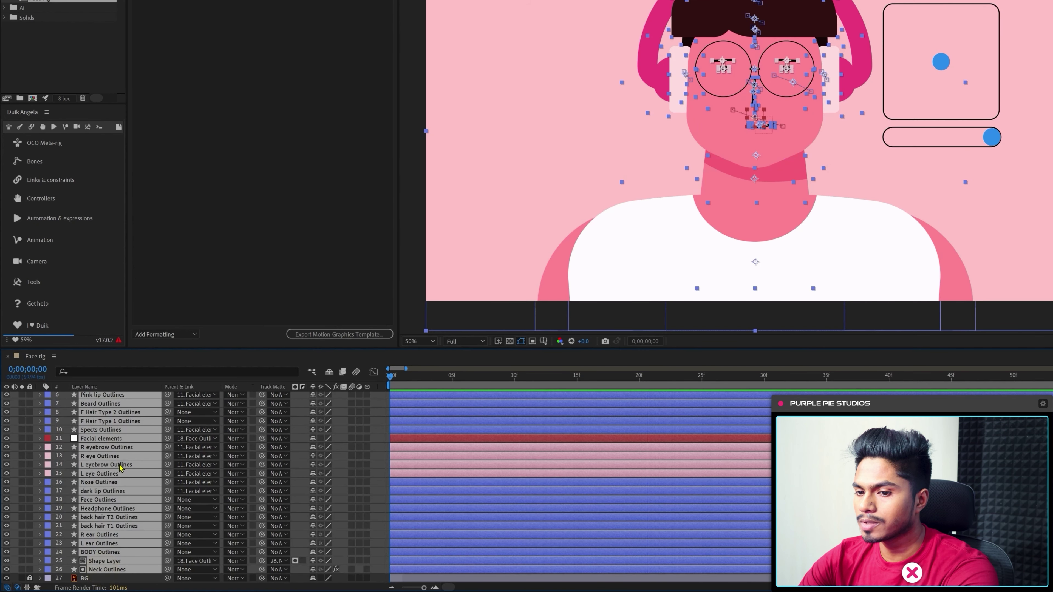
{"action": "scroll", "coordinate": [137, 481], "scroll_direction": "up", "scroll_amount": 2}
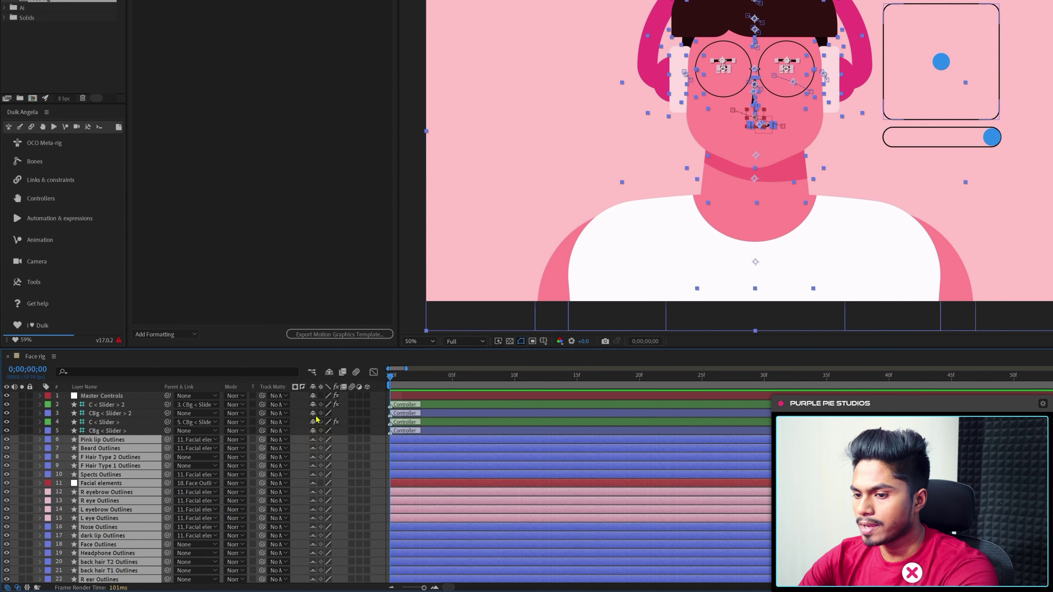
{"action": "left_click", "coordinate": [329, 372]}
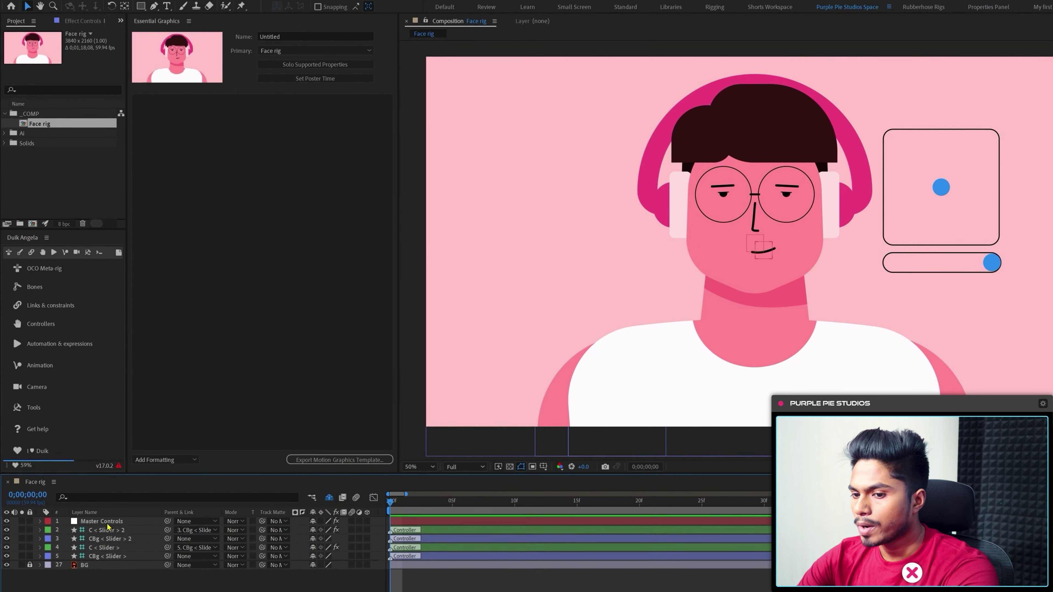
- Add the Hairstyles menu property of the Master Controls layer to Essential Graphics
{"action": "left_click", "coordinate": [96, 396]}
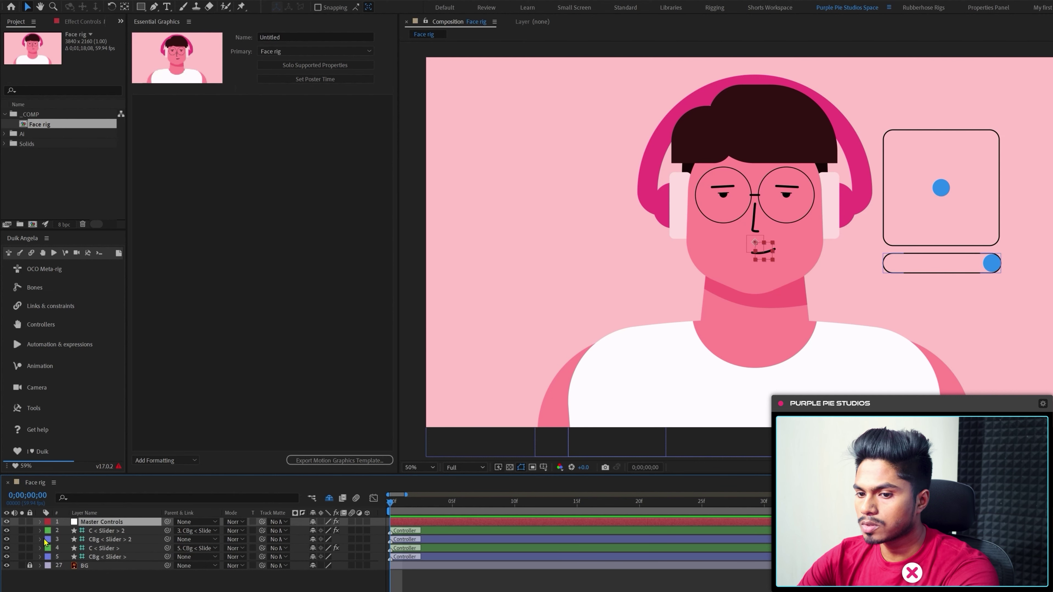
{"action": "left_click", "coordinate": [40, 523]}
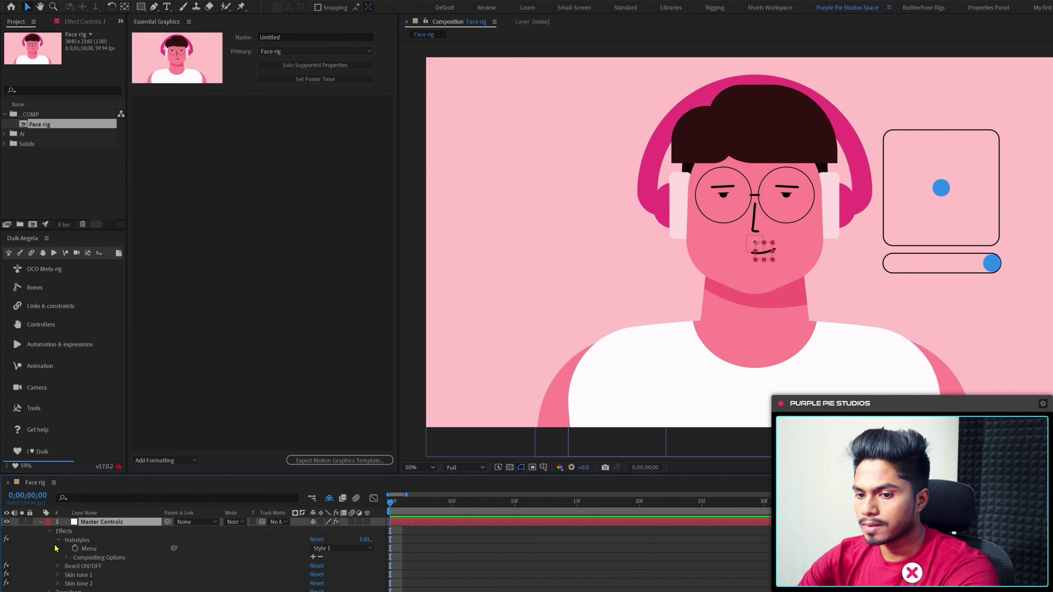
{"action": "left_click", "coordinate": [89, 551]}
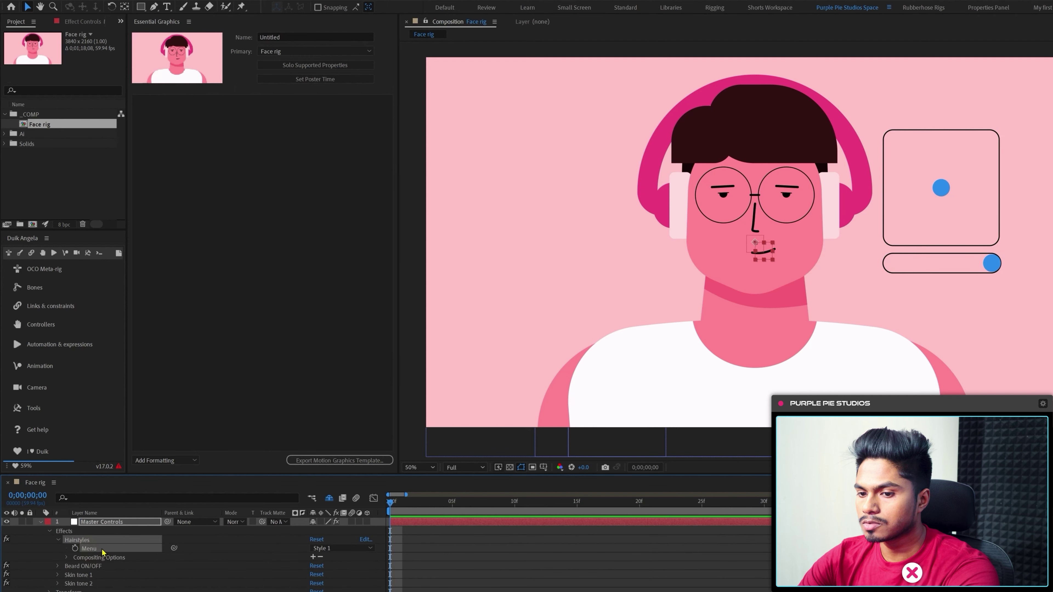
{"action": "left_click_drag", "start_coordinate": [103, 553], "coordinate": [308, 285]}
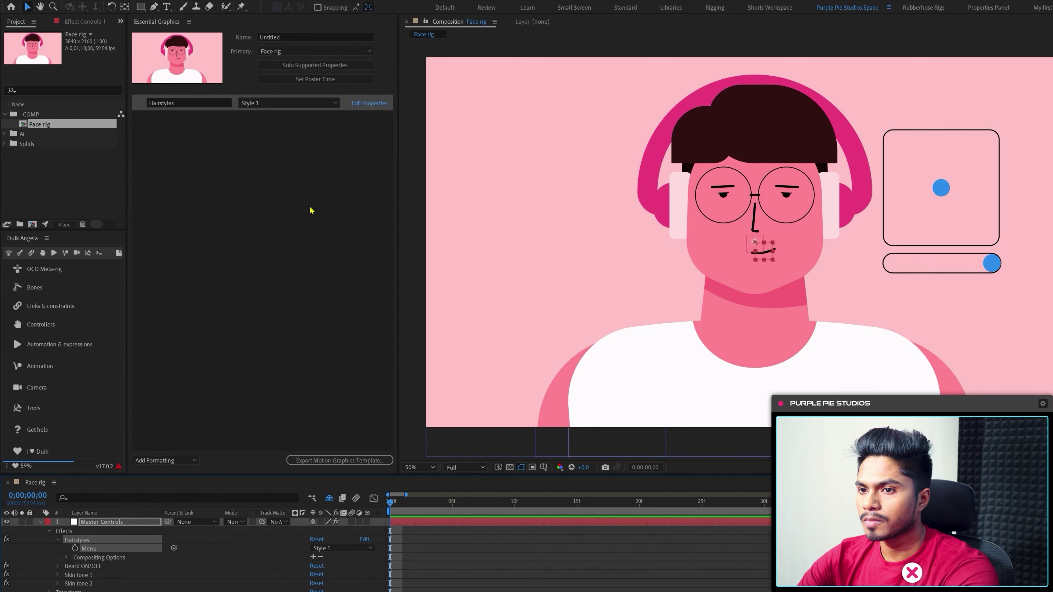
- Test the exposed Hairstyles control by switching it to Style 2 and back to Style 1
{"action": "left_click", "coordinate": [275, 107]}
{"action": "left_click", "coordinate": [276, 127]}
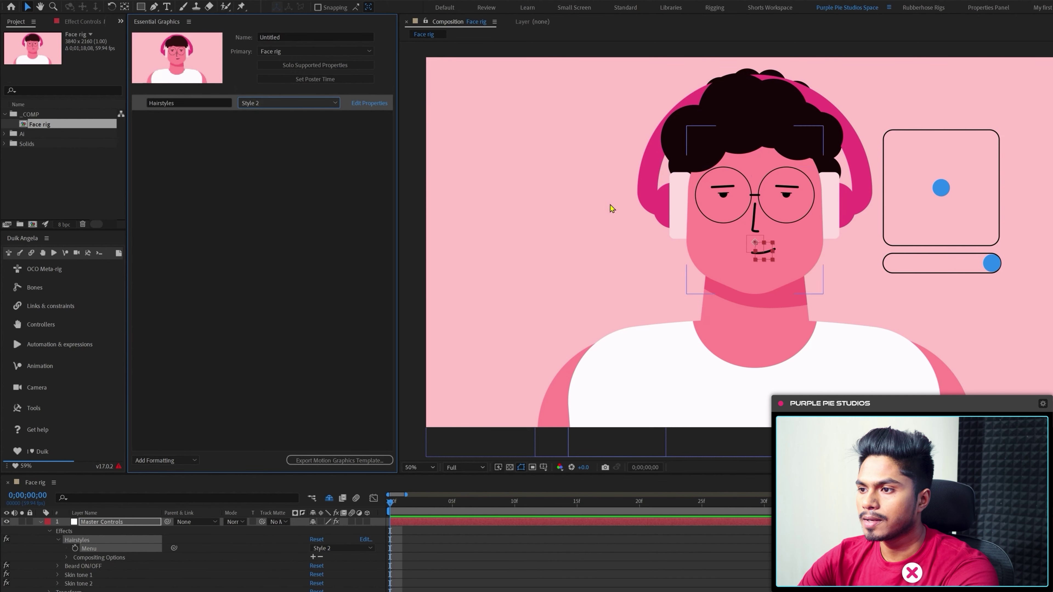
{"action": "left_click", "coordinate": [300, 102]}
{"action": "left_click", "coordinate": [286, 118]}
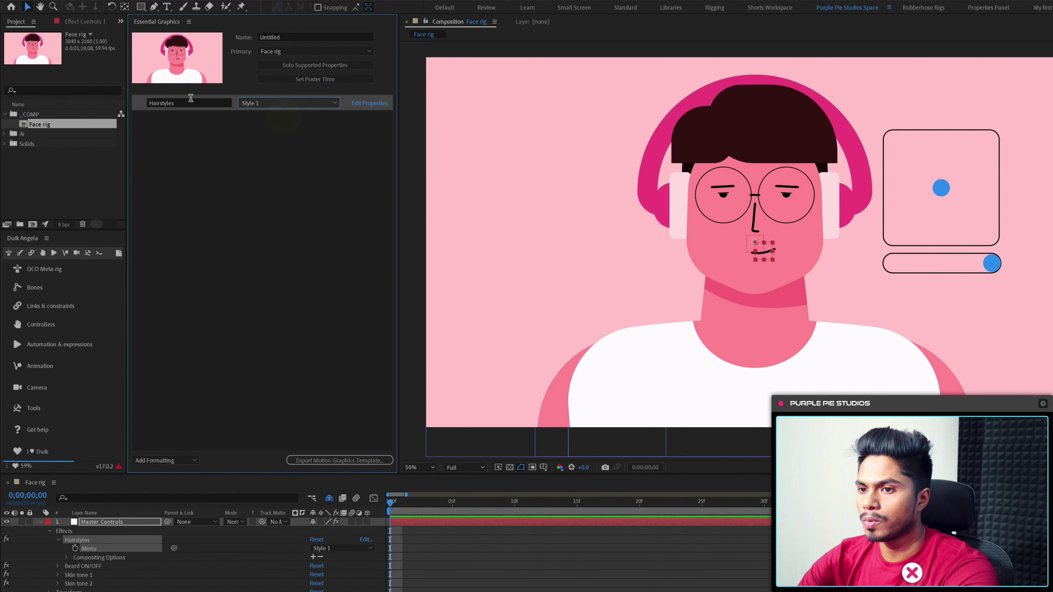
{"action": "left_click", "coordinate": [228, 149]}
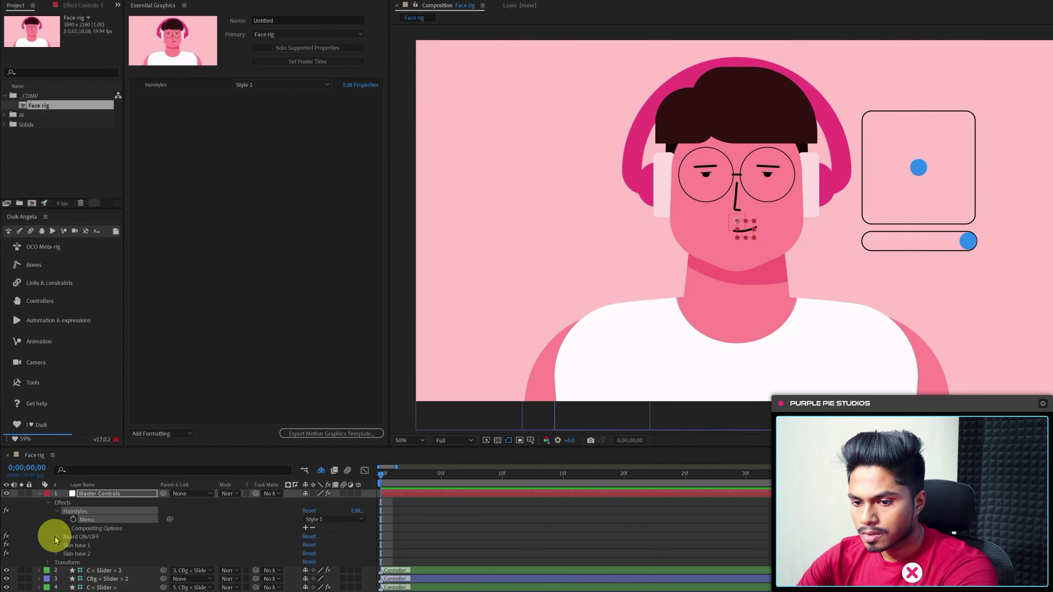
- Add the Beard ON/OFF checkbox and the Skin tone 1 Color of Master Controls to Essential Graphics
{"action": "left_click", "coordinate": [56, 537]}
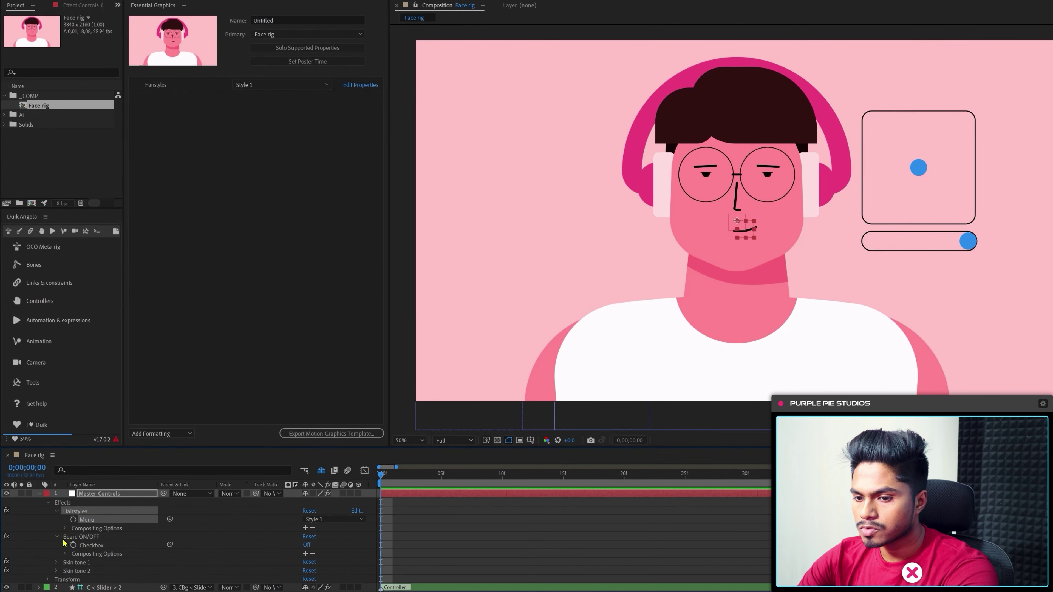
{"action": "left_click", "coordinate": [91, 547]}
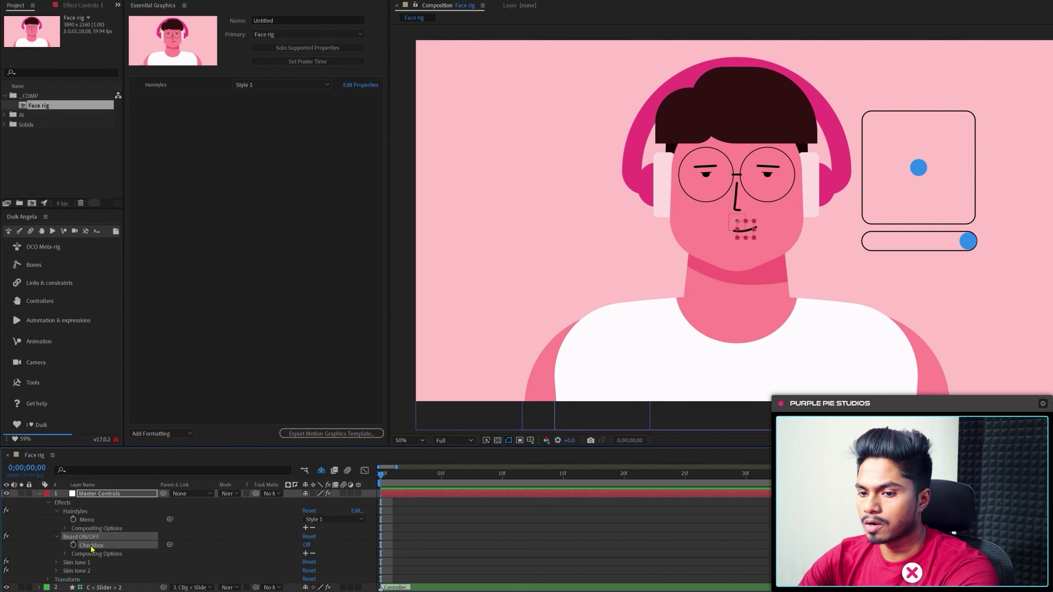
{"action": "left_click_drag", "start_coordinate": [91, 547], "coordinate": [237, 266]}
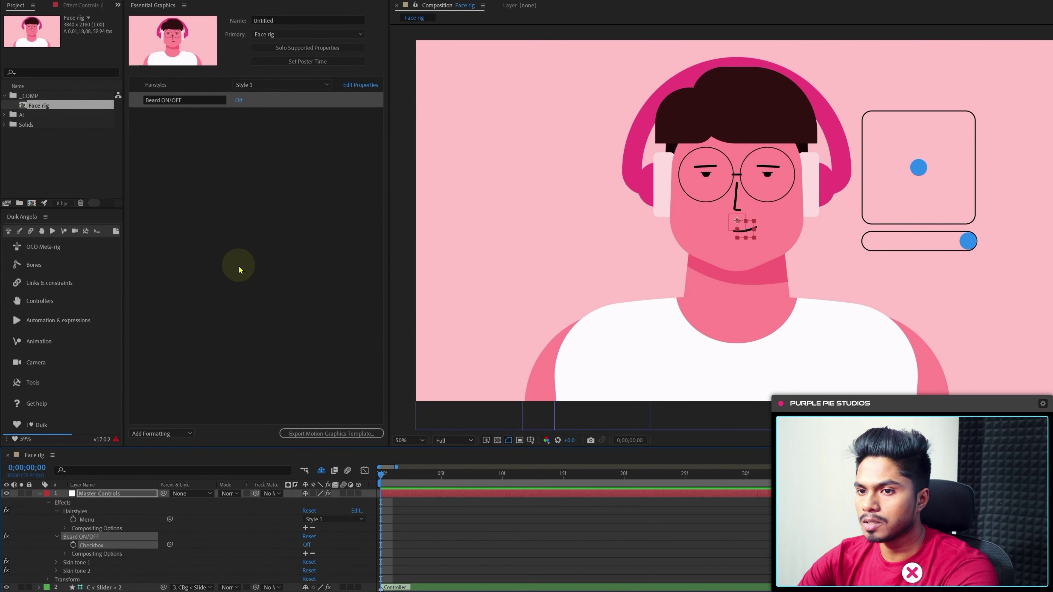
{"action": "left_click", "coordinate": [56, 563]}
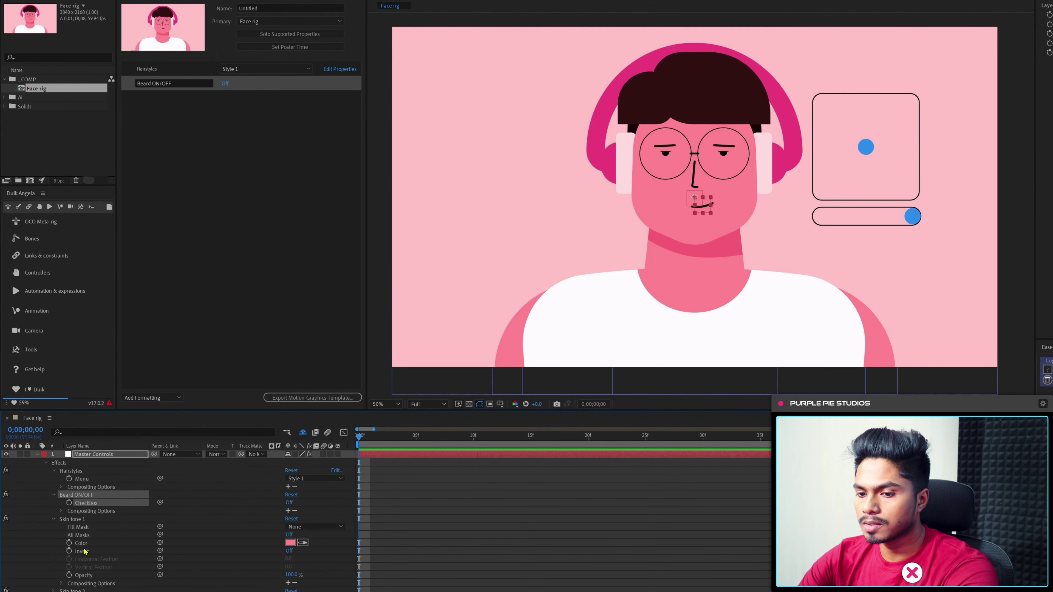
{"action": "left_click_drag", "start_coordinate": [83, 544], "coordinate": [214, 236]}
{"action": "key", "text": "ctrl+grave"}
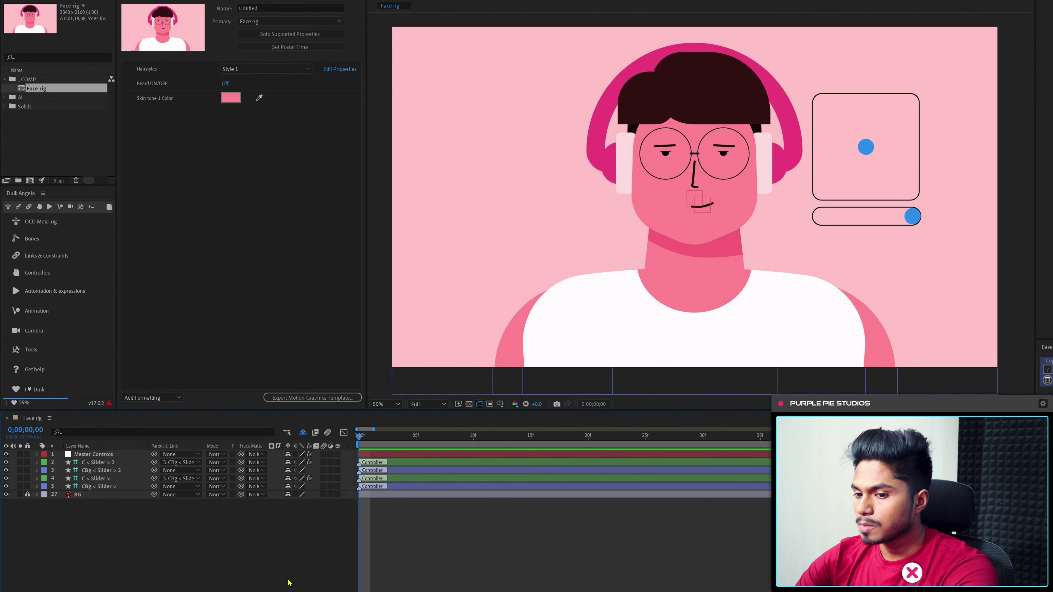
- Remove the position expression from the C < Slider > 2 layer and set its Y position to 0
{"action": "left_click", "coordinate": [106, 464]}
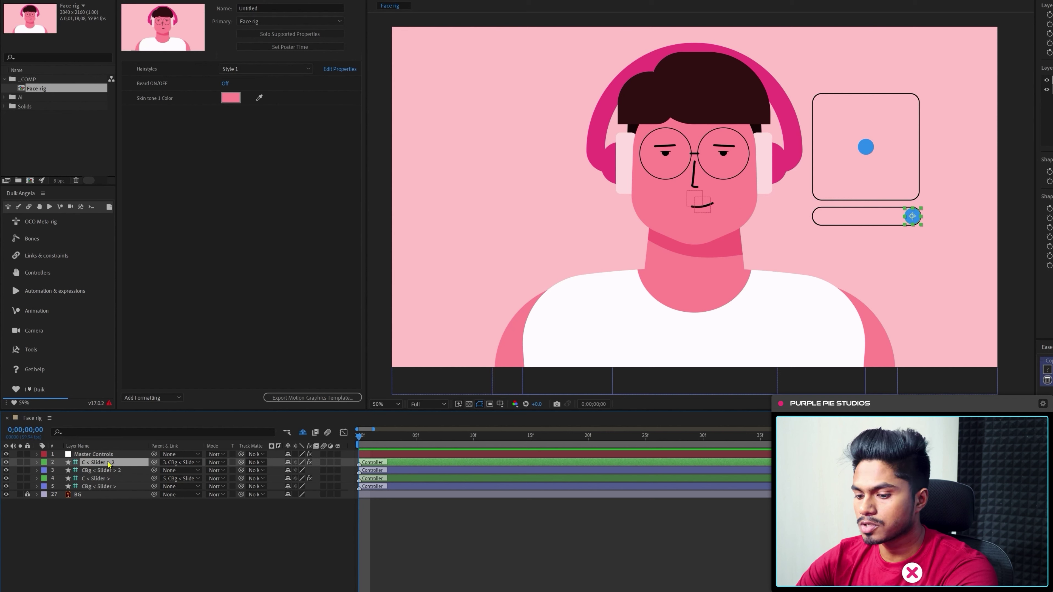
{"action": "key", "text": "p"}
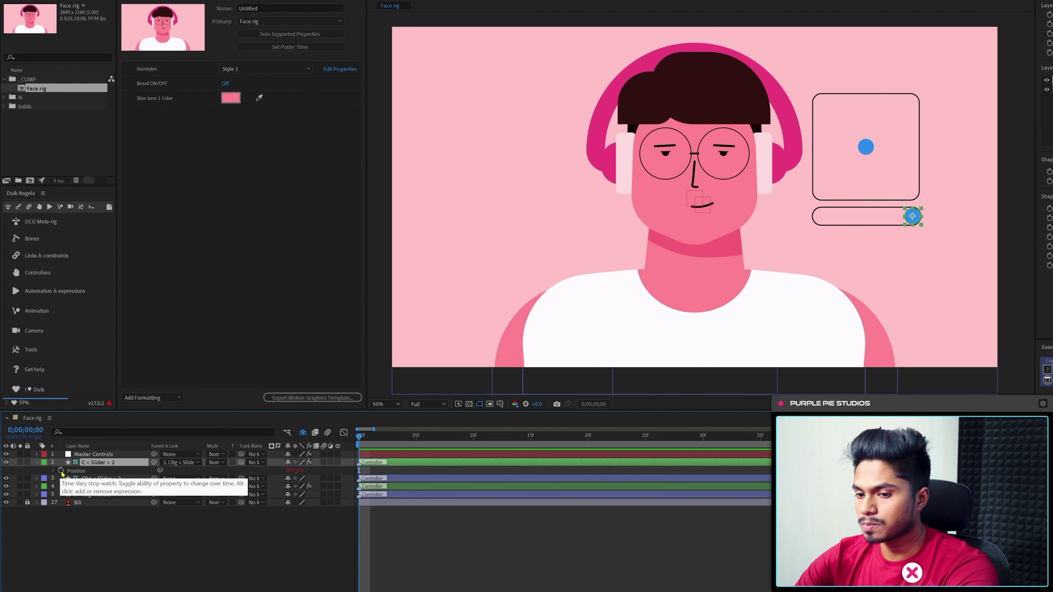
{"action": "left_click", "coordinate": [60, 470], "text": "alt"}
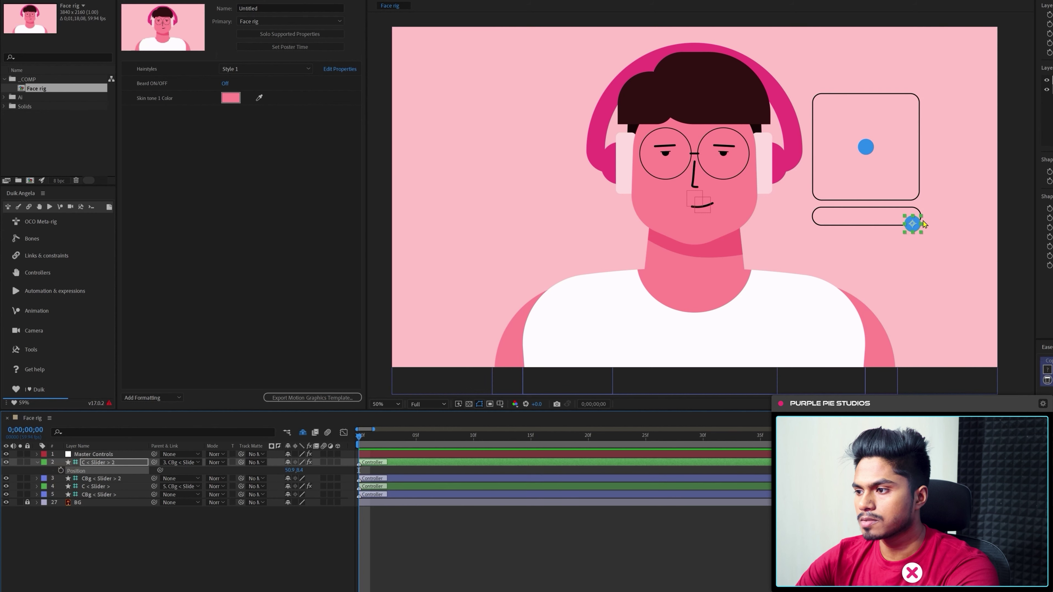
{"action": "left_click", "coordinate": [299, 471]}
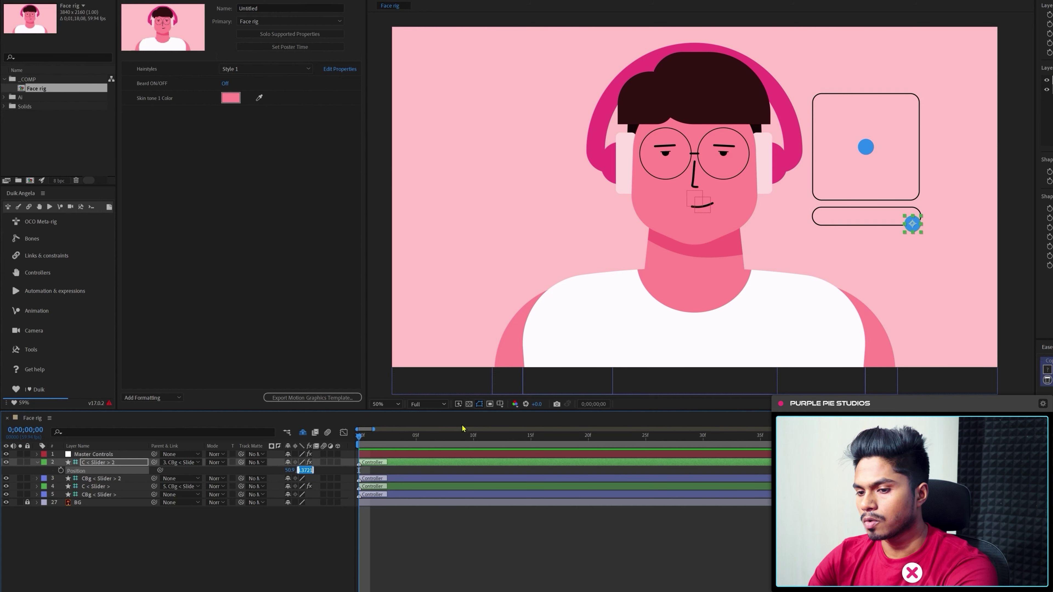
{"action": "type", "text": "0"}
{"action": "key", "text": "Return"}
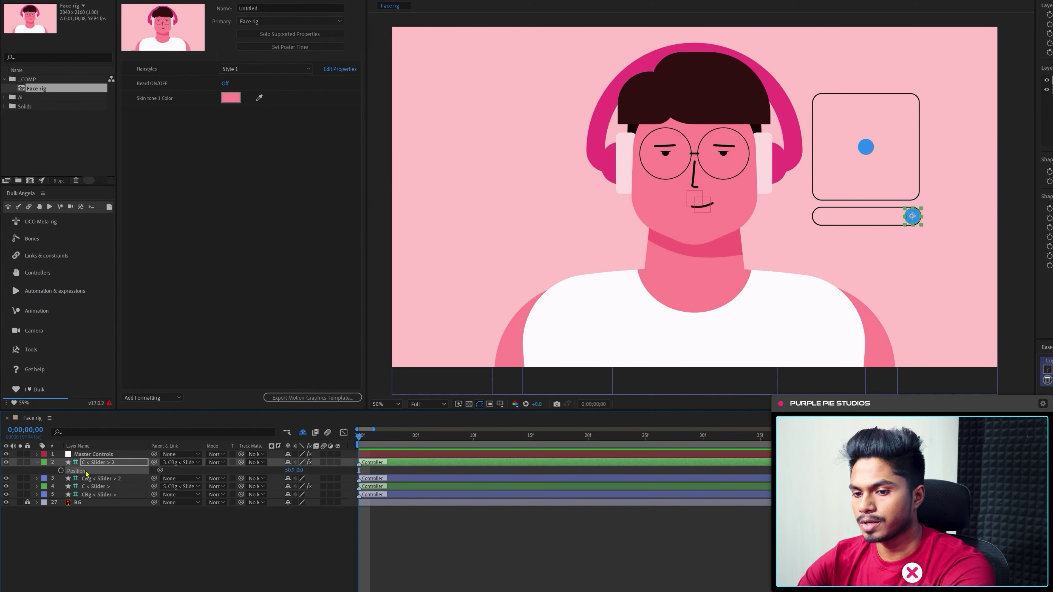
{"action": "left_click", "coordinate": [168, 567]}
- Apply a Slider Control effect to the C < Slider > 2 layer and rename it X position
{"action": "left_click", "coordinate": [103, 463]}
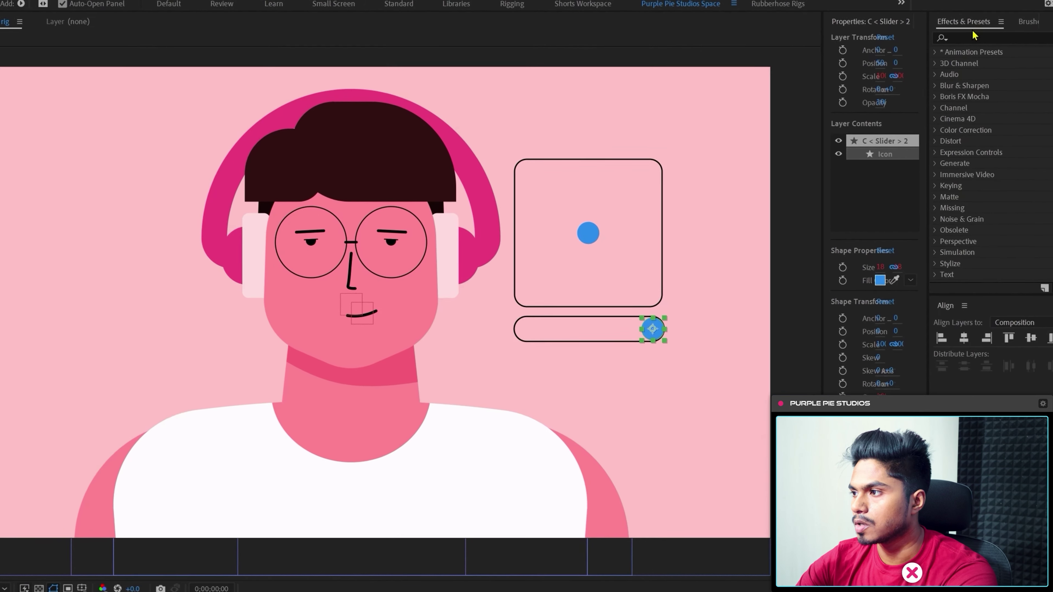
{"action": "left_click", "coordinate": [954, 40]}
{"action": "type", "text": "slider con"}
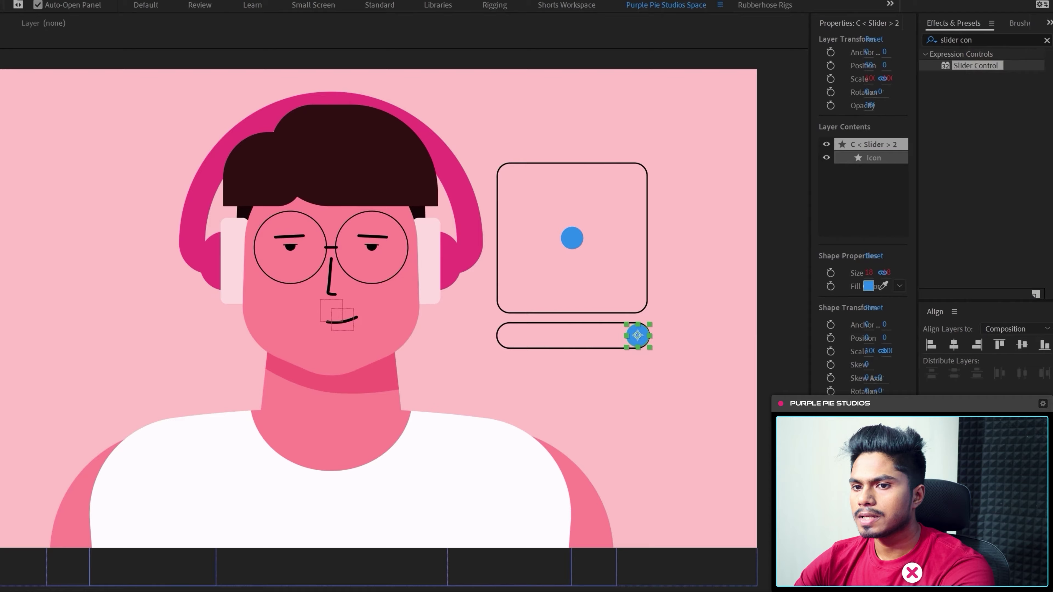
{"action": "double_click", "coordinate": [976, 65]}
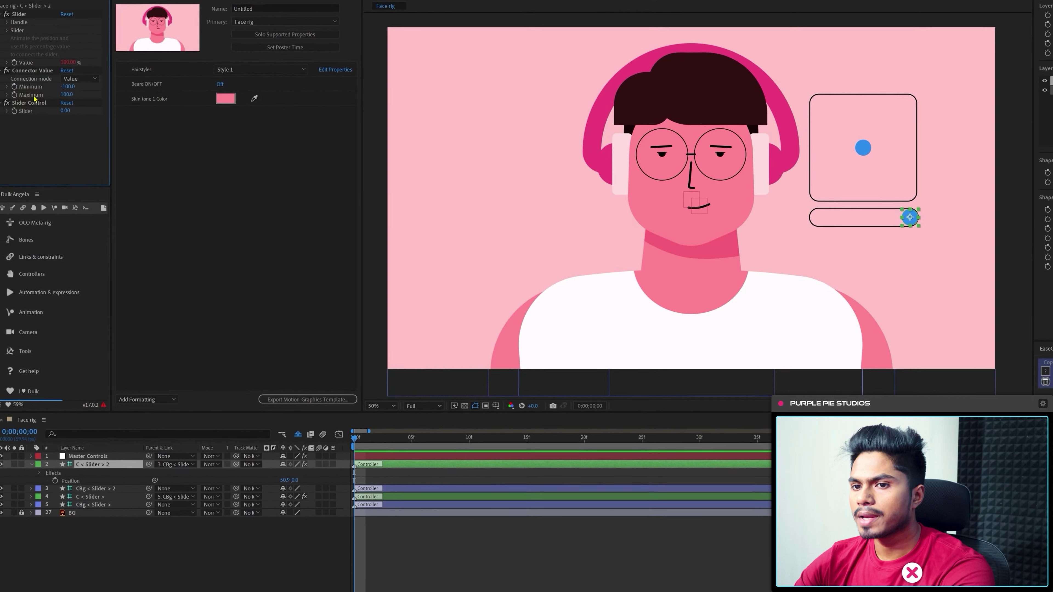
{"action": "left_click", "coordinate": [35, 102]}
{"action": "key", "text": "Return"}
{"action": "type", "text": "X position"}
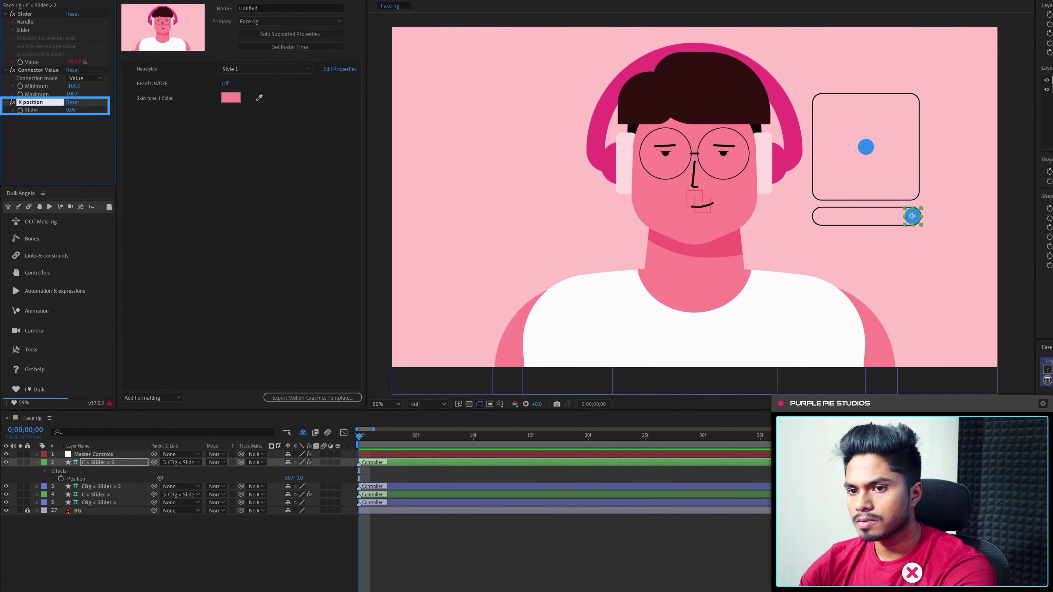
{"action": "key", "text": "Return"}
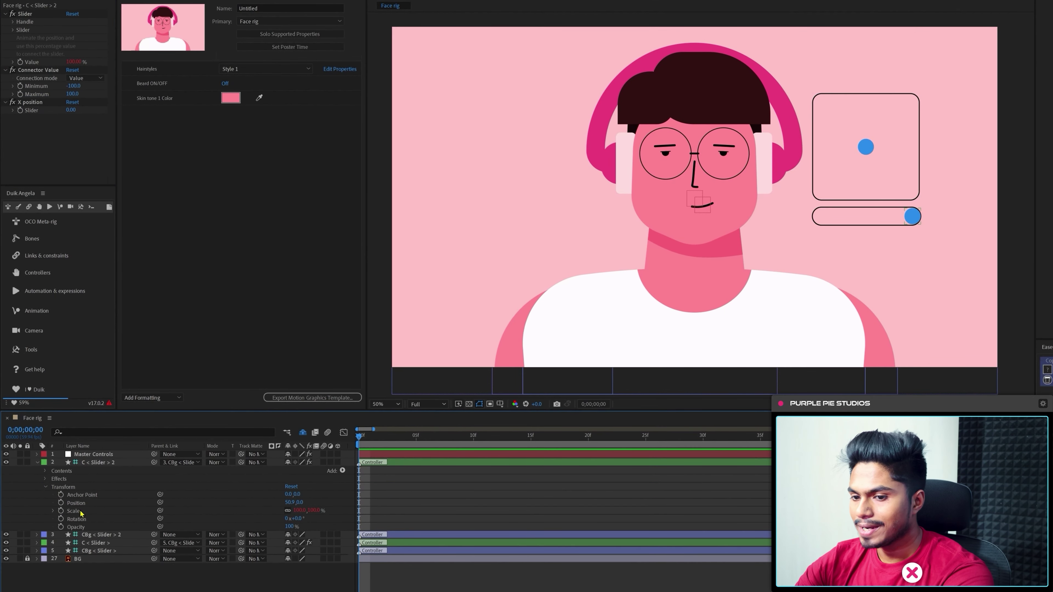
- Separate the dimensions of the C < Slider > 2 layer's Position property
{"action": "left_click", "coordinate": [81, 504]}
{"action": "right_click", "coordinate": [81, 503]}
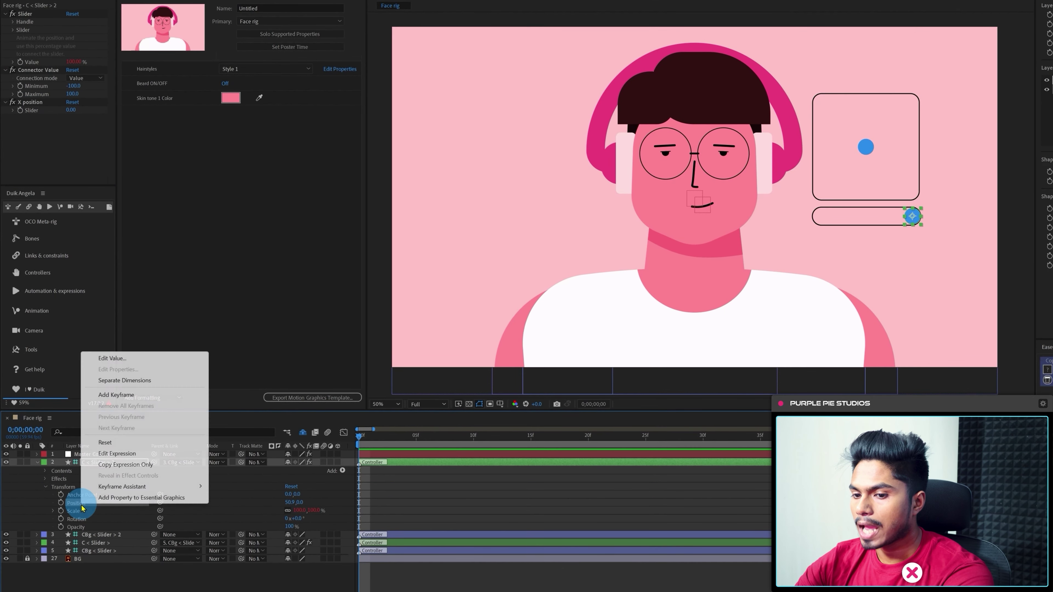
{"action": "left_click", "coordinate": [137, 381]}
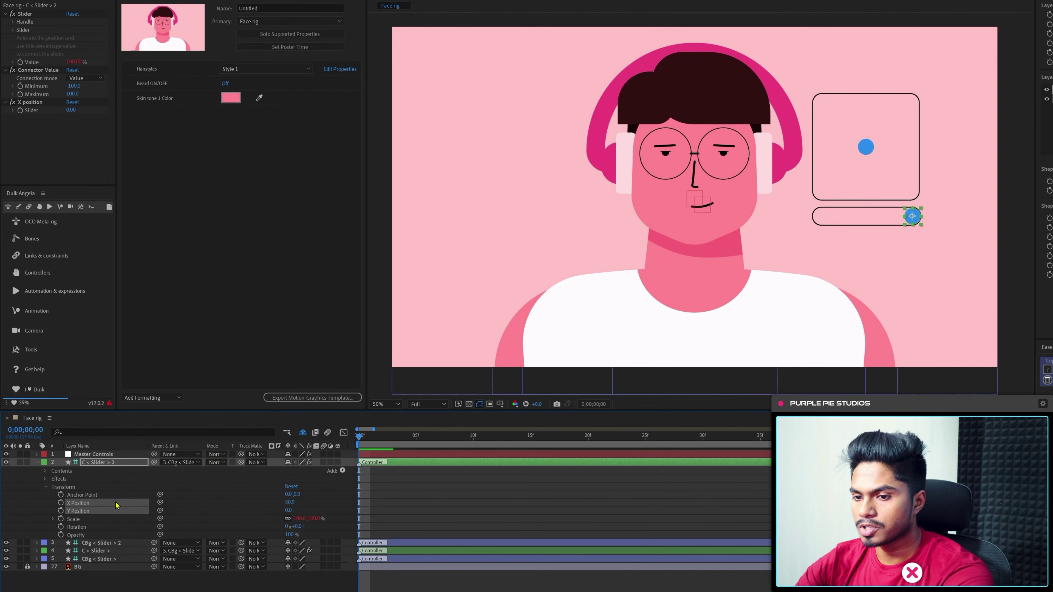
- Link the C < Slider > 2 layer's X Position to its X position slider and add that slider to Essential Graphics
{"action": "left_click", "coordinate": [45, 479]}
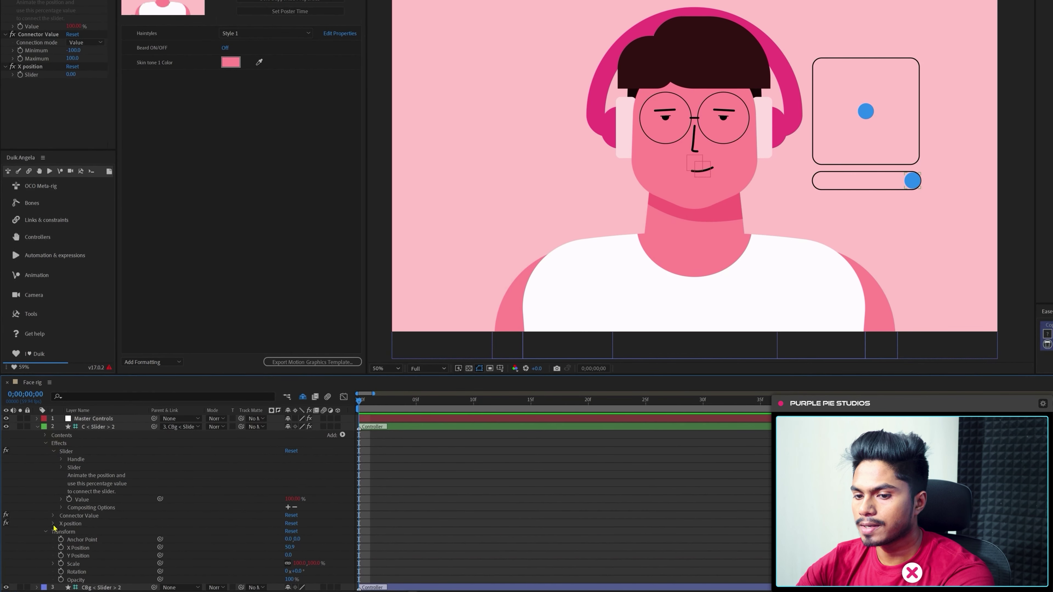
{"action": "left_click", "coordinate": [53, 524]}
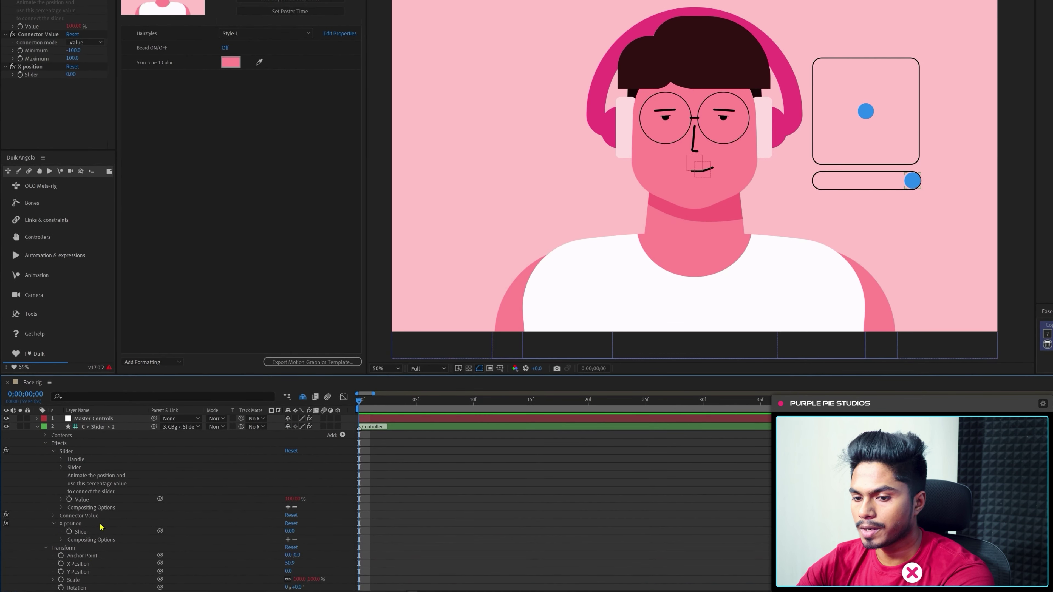
{"action": "left_click", "coordinate": [79, 564]}
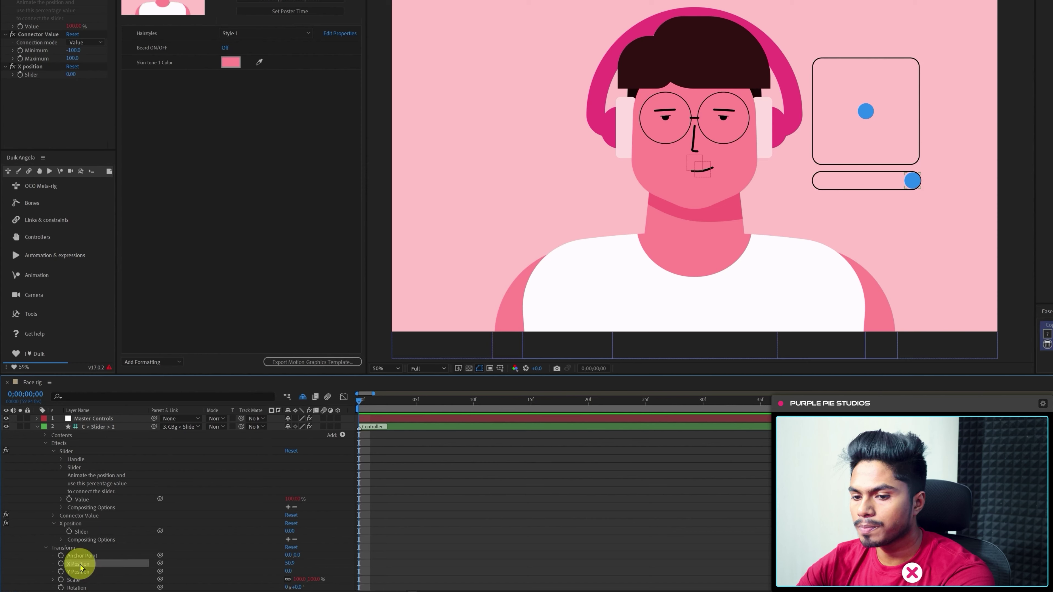
{"action": "left_click_drag", "start_coordinate": [161, 564], "coordinate": [202, 159]}
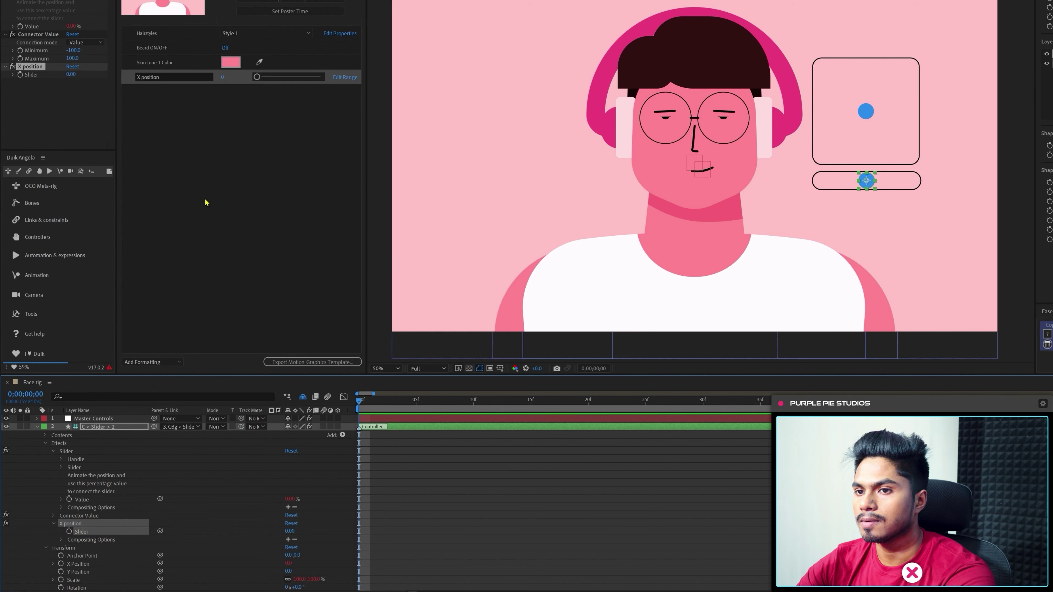
{"action": "left_click", "coordinate": [286, 139]}
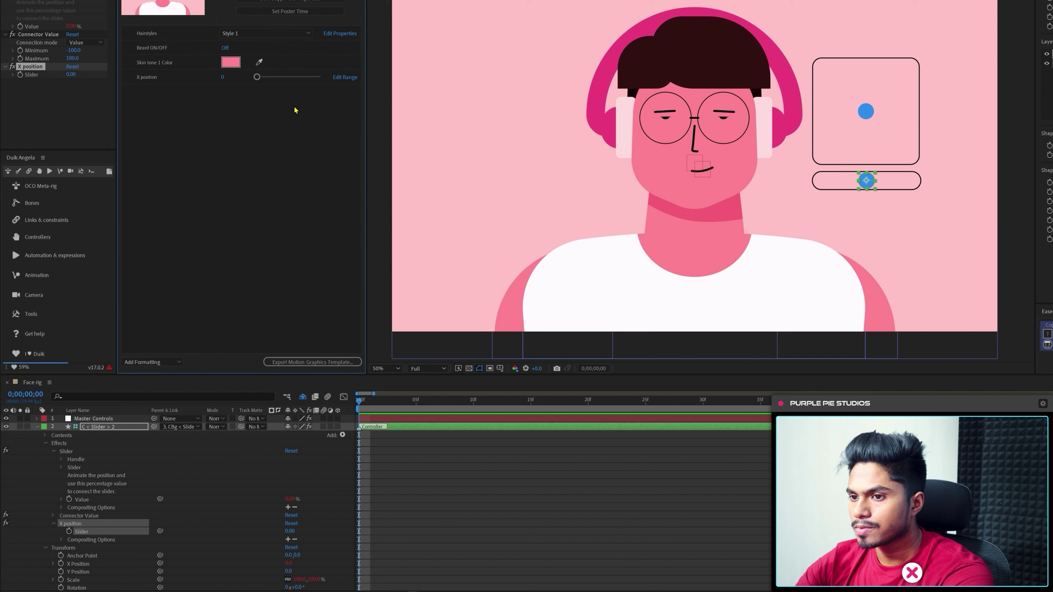
- Set the slider range of the exposed X position control from -50 to 50
{"action": "left_click", "coordinate": [343, 78]}
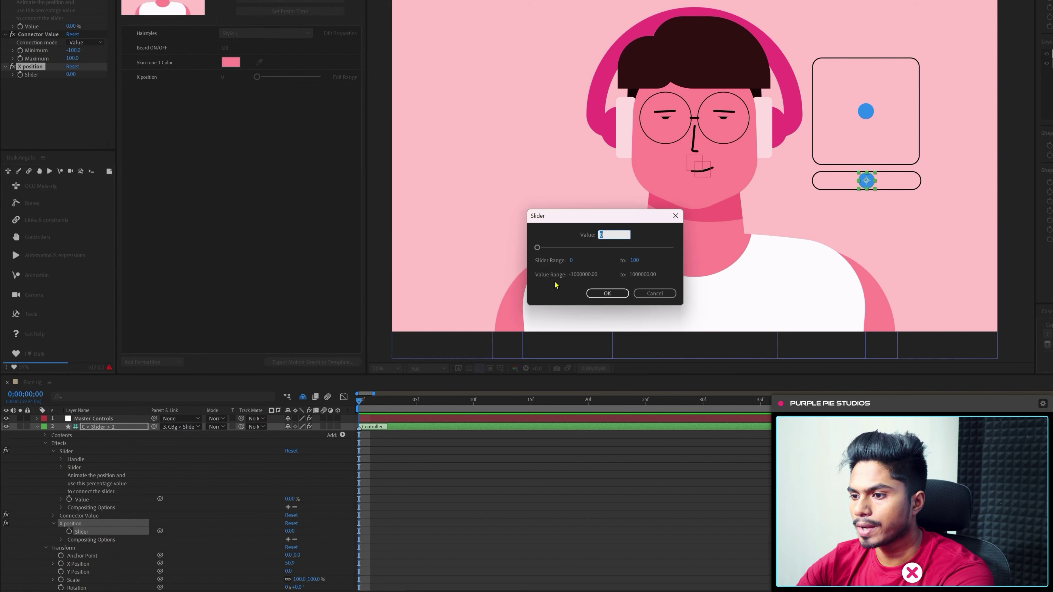
{"action": "left_click", "coordinate": [570, 260]}
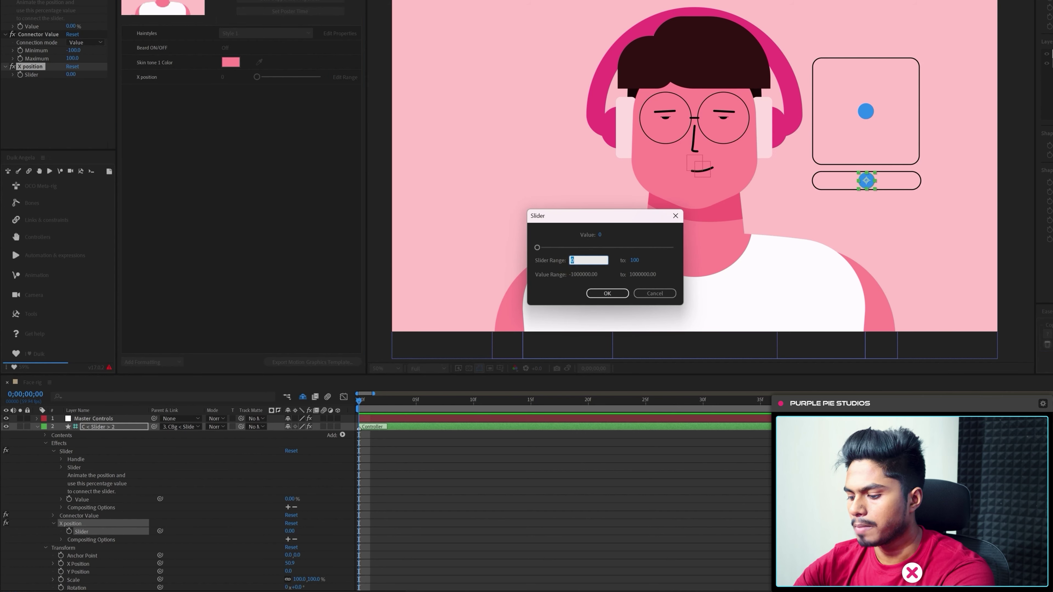
{"action": "type", "text": "-50"}
{"action": "left_click", "coordinate": [635, 260]}
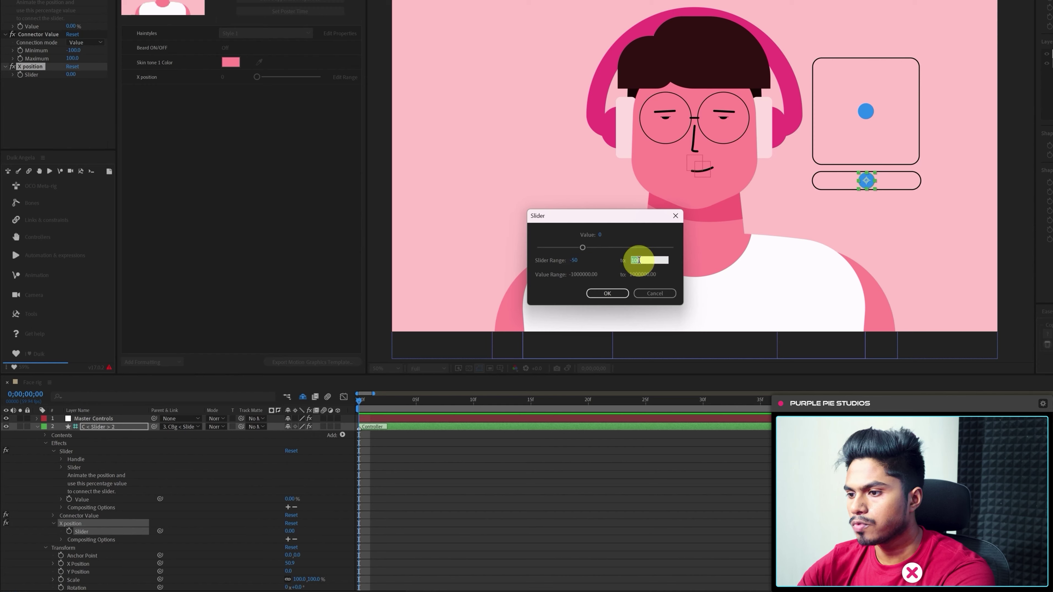
{"action": "type", "text": "50"}
{"action": "key", "text": "Return"}
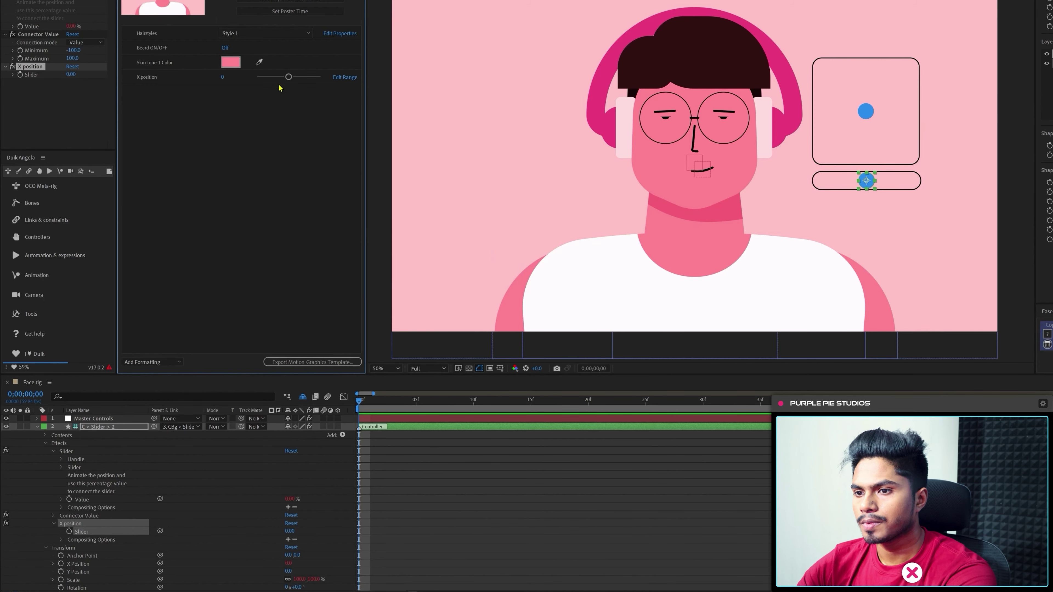
- Test the exposed X position control by raising it to about 35, and undo the change
{"action": "left_click_drag", "start_coordinate": [287, 77], "coordinate": [309, 86]}
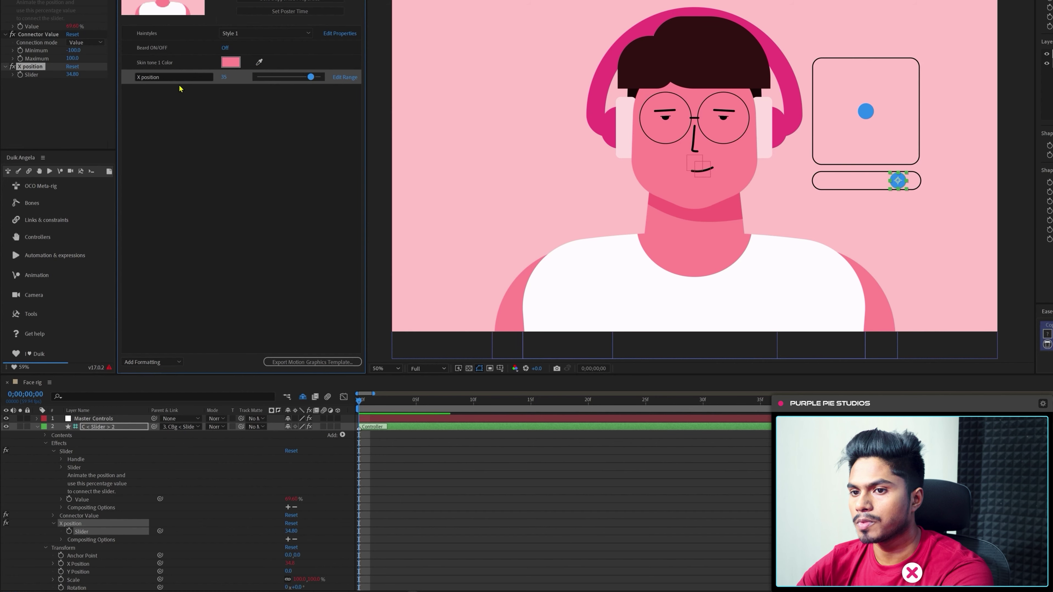
{"action": "key", "text": "ctrl+z"}
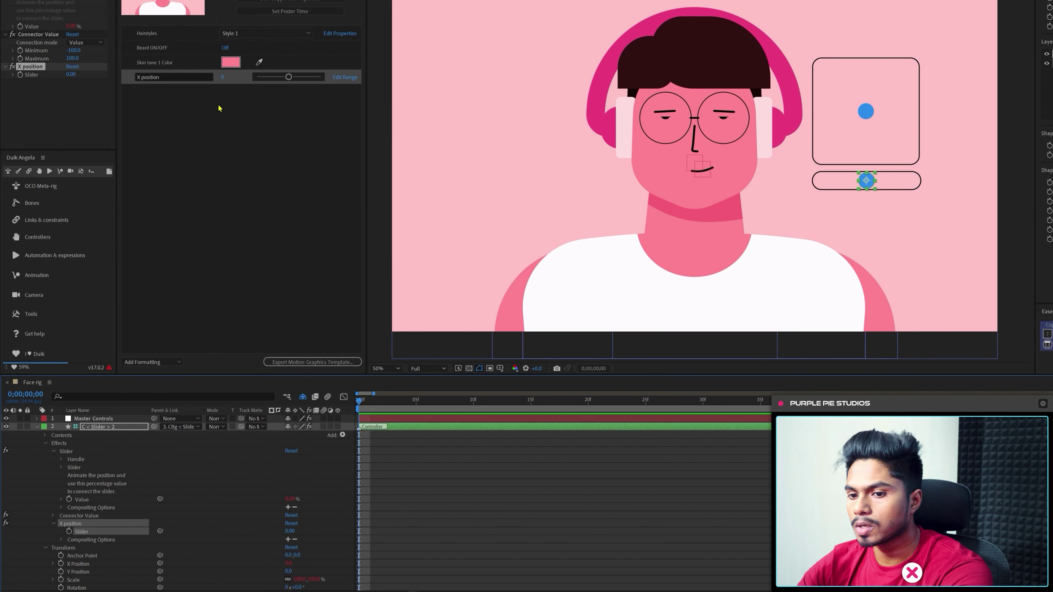
{"action": "left_click", "coordinate": [217, 128]}
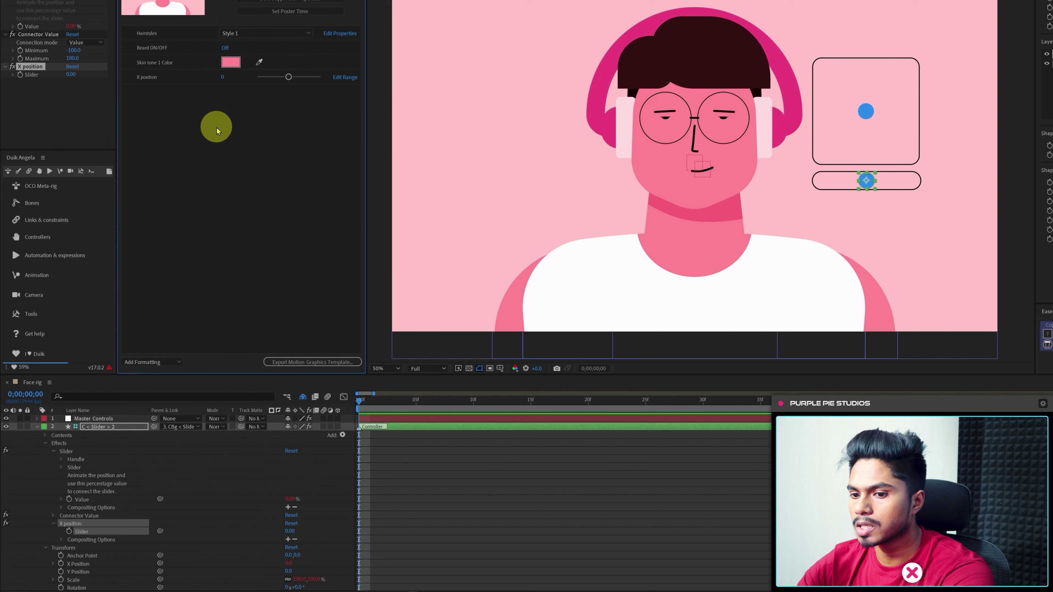
- Try exposing the C < Slider > 2 layer's Y Position in Essential Graphics, and undo the addition
{"action": "left_click", "coordinate": [76, 572]}
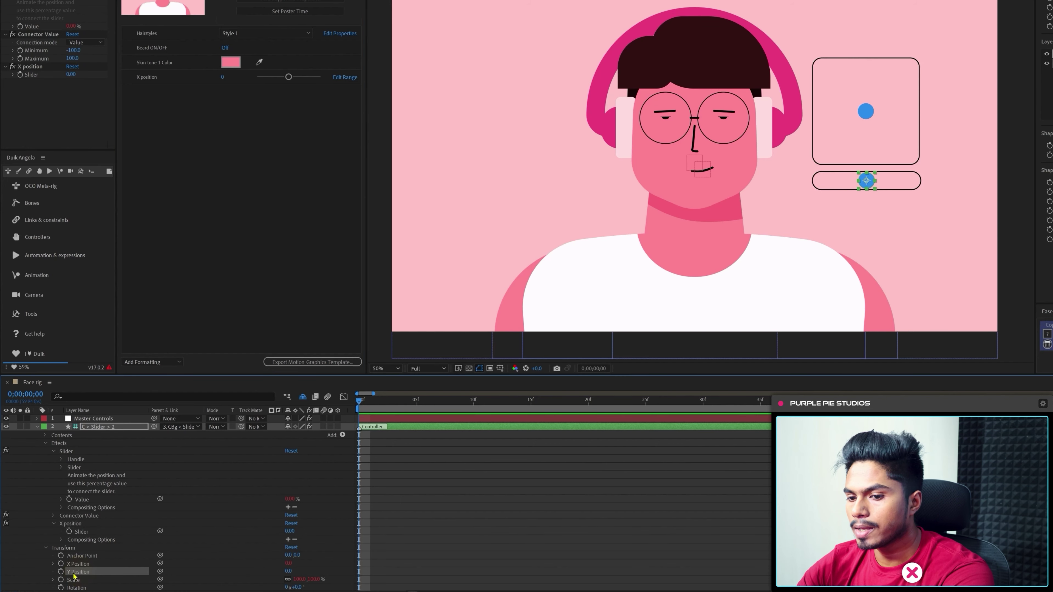
{"action": "left_click_drag", "start_coordinate": [74, 576], "coordinate": [208, 210]}
{"action": "left_click", "coordinate": [264, 195]}
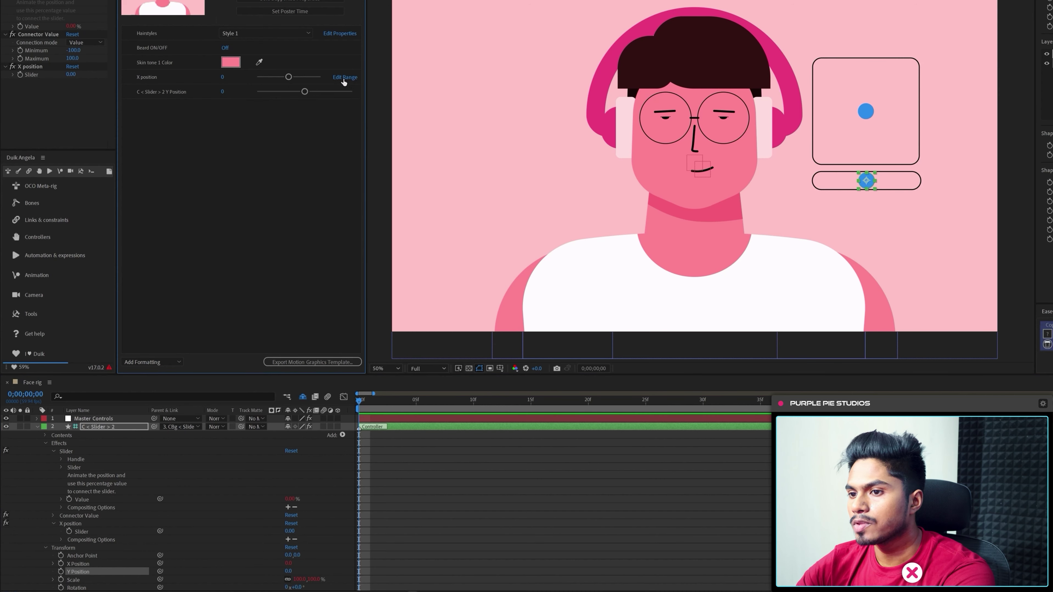
{"action": "key", "text": "ctrl+z"}
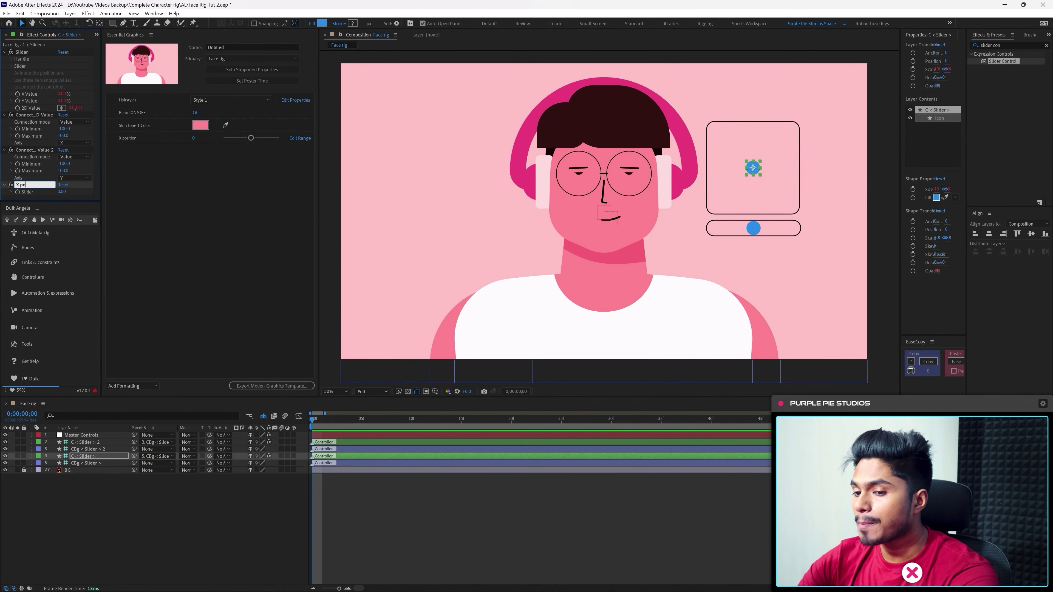
- Name the C < Slider > layer's slider control X position, and add its X position and Y position sliders to Essential Graphics
{"action": "type", "text": "sition"}
{"action": "key", "text": "Return"}
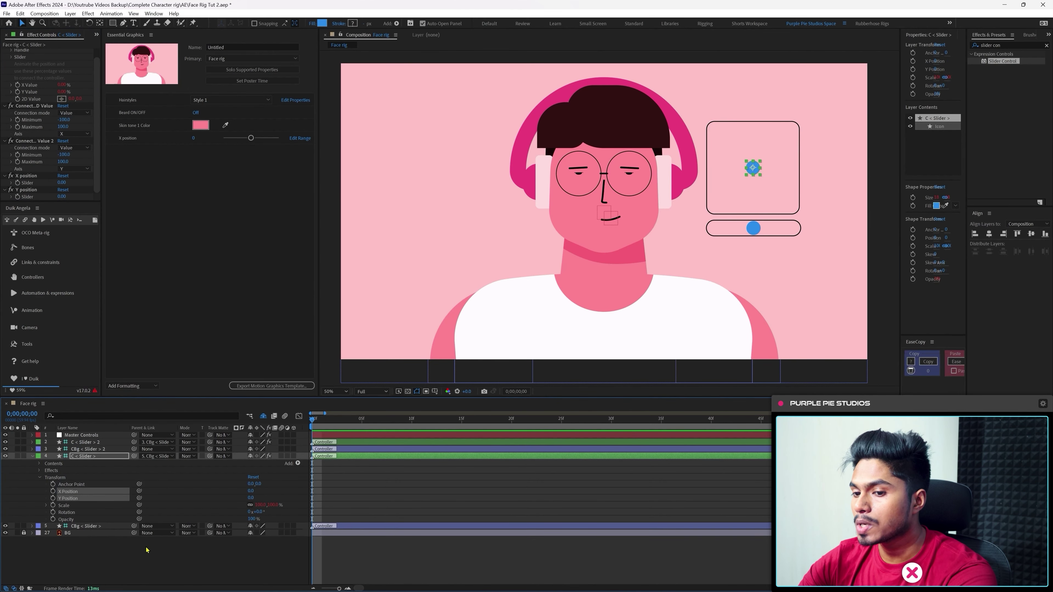
{"action": "left_click", "coordinate": [40, 470]}
{"action": "left_click", "coordinate": [47, 499]}
{"action": "left_click", "coordinate": [46, 520]}
{"action": "left_click_drag", "start_coordinate": [139, 554], "coordinate": [232, 265]}
{"action": "left_click_drag", "start_coordinate": [71, 527], "coordinate": [251, 280]}
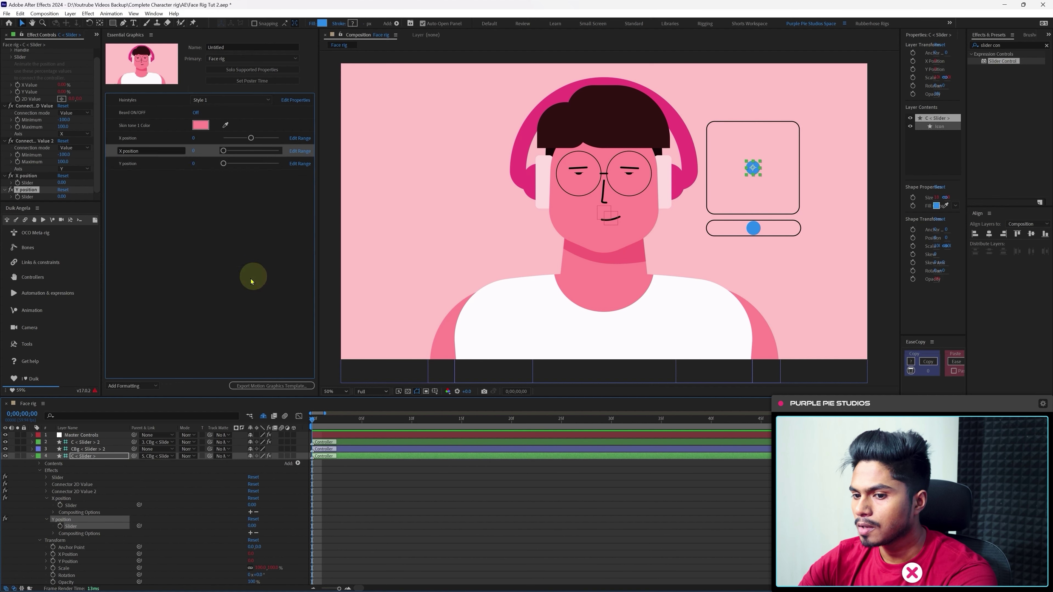
- Set the slider range of the C < Slider > layer's exposed X position control from -50 to 50
{"action": "left_click", "coordinate": [300, 151]}
{"action": "key", "text": "Tab"}
{"action": "type", "text": "-50"}
{"action": "left_click", "coordinate": [552, 297]}
{"action": "type", "text": "50"}
{"action": "key", "text": "Return"}
- Set the slider range of the exposed Y position control from -50 to 50
{"action": "left_click", "coordinate": [300, 164]}
{"action": "key", "text": "Tab"}
{"action": "type", "text": "-5"}
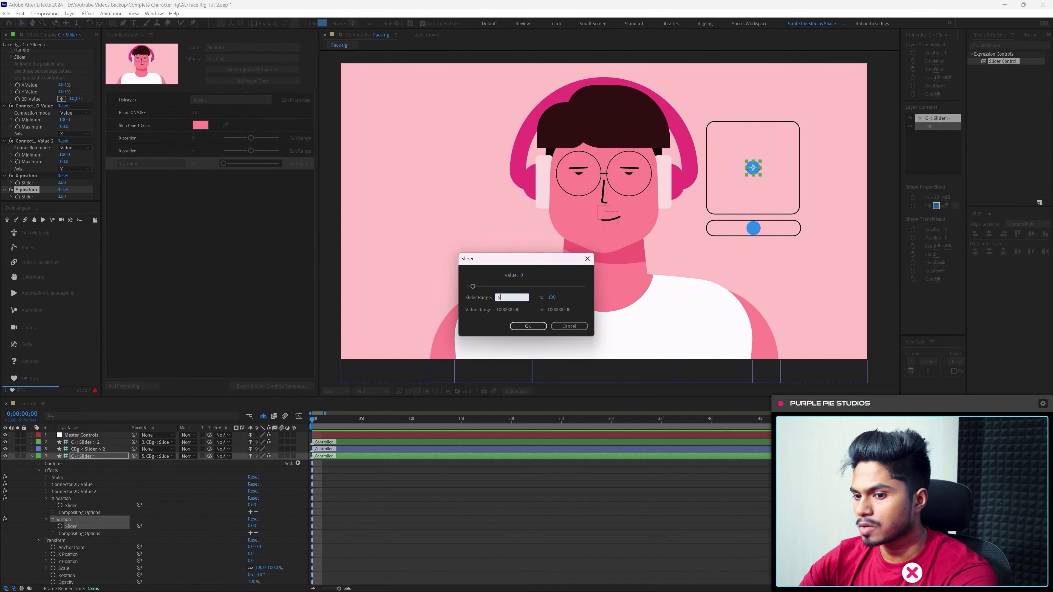
{"action": "type", "text": "0"}
{"action": "key", "text": "Tab"}
{"action": "type", "text": "50"}
{"action": "key", "text": "Return"}
- Test the exposed position controls by moving their sliders, and undo each change
{"action": "left_click_drag", "start_coordinate": [251, 164], "coordinate": [272, 151]}
{"action": "key", "text": "ctrl+z"}
{"action": "left_click", "coordinate": [250, 137]}
{"action": "key", "text": "ctrl+z"}
{"action": "key", "text": "ctrl+z"}
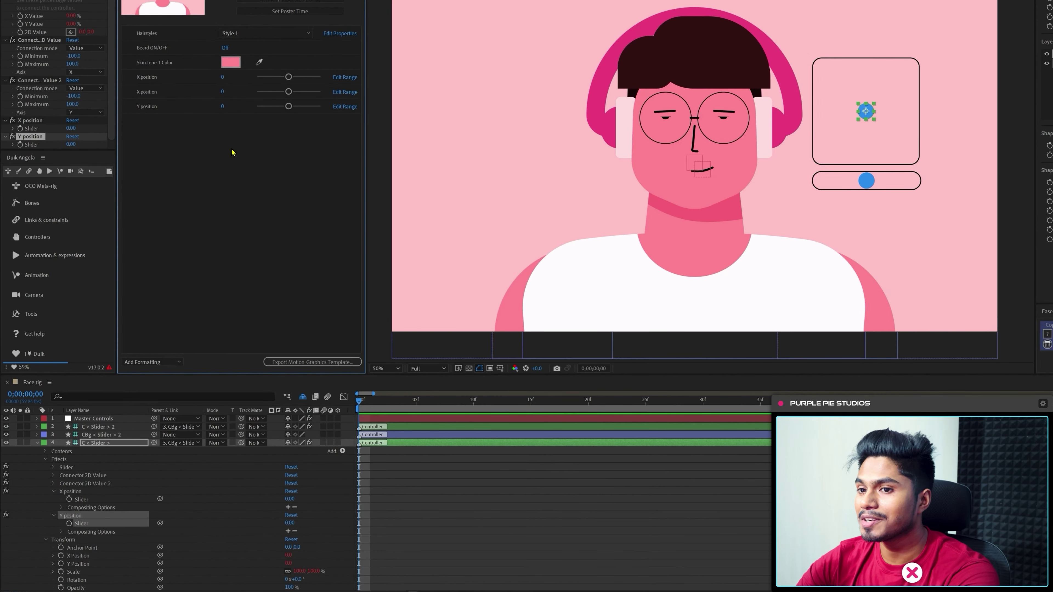
- Rename the three exposed position controls in Essential Graphics as Eye blink, Face X and Face Y
{"action": "left_click", "coordinate": [145, 78]}
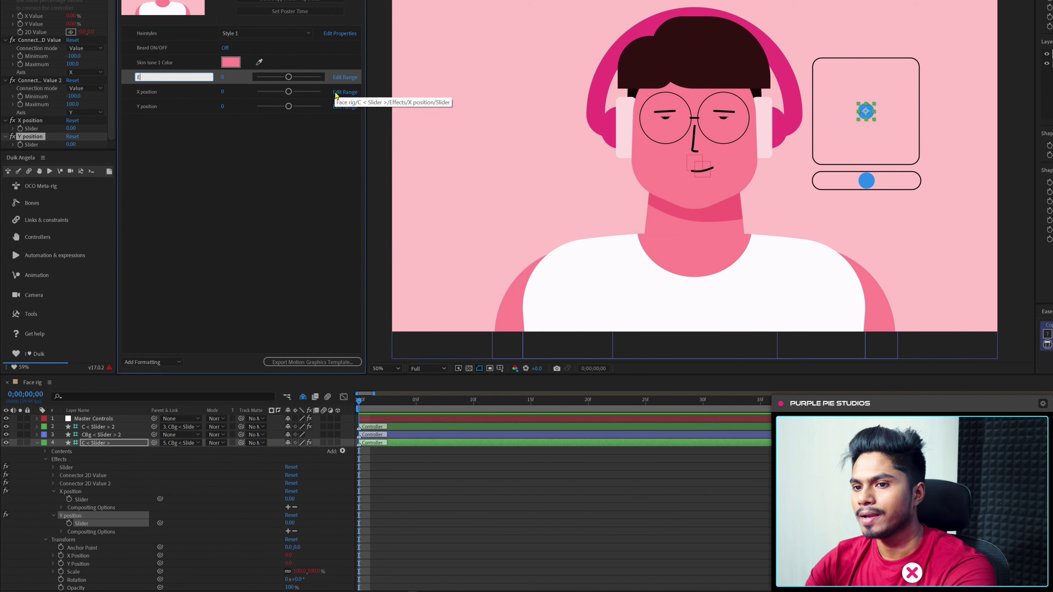
{"action": "type", "text": "Eye blink"}
{"action": "left_click", "coordinate": [146, 91]}
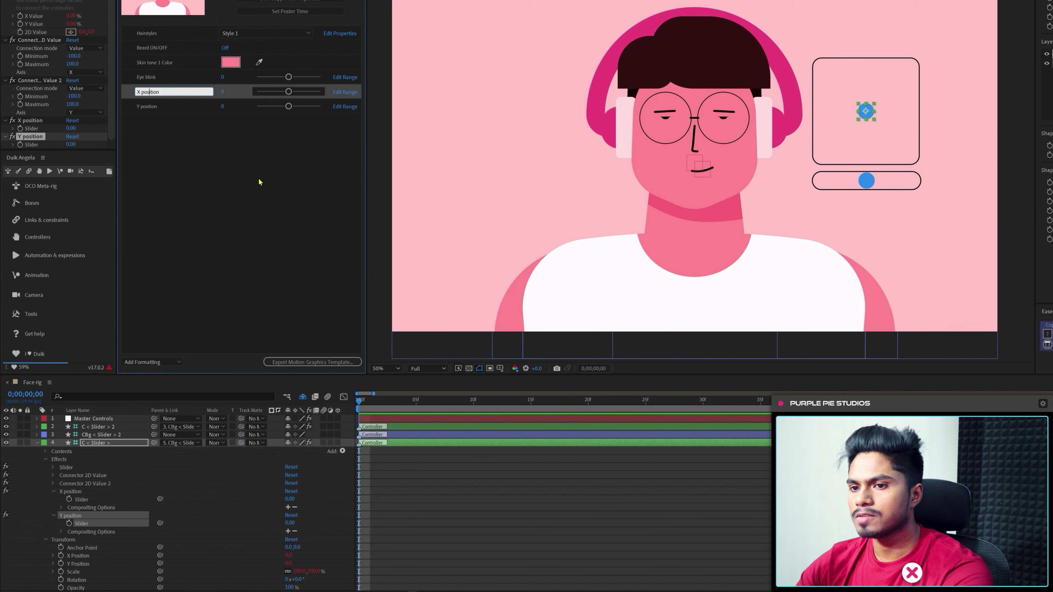
{"action": "type", "text": "Face X"}
{"action": "left_click", "coordinate": [143, 106]}
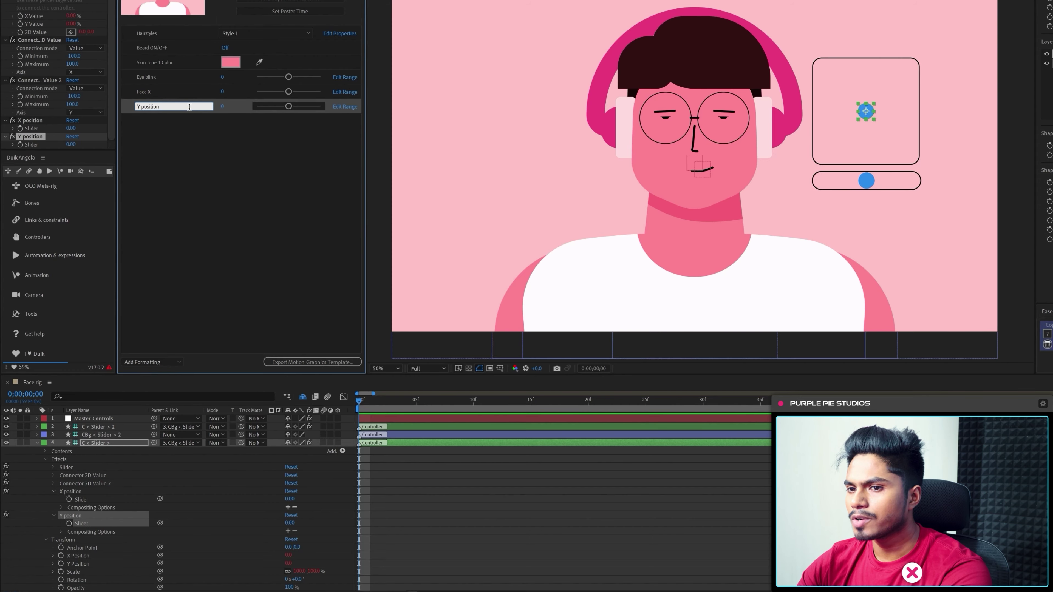
{"action": "type", "text": "Y"}
{"action": "key", "text": "Return"}
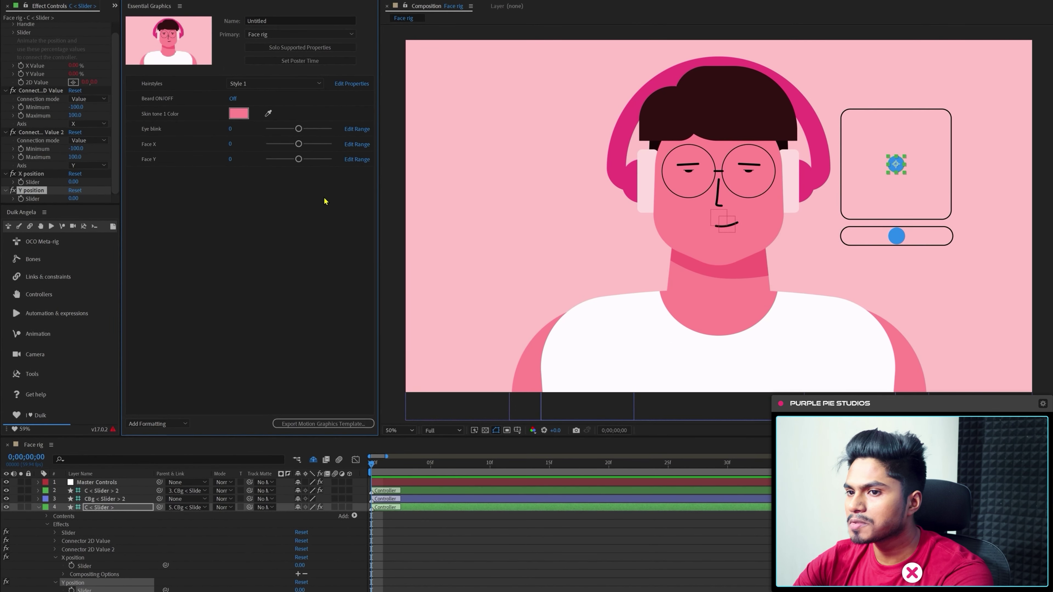
{"action": "left_click", "coordinate": [270, 255]}
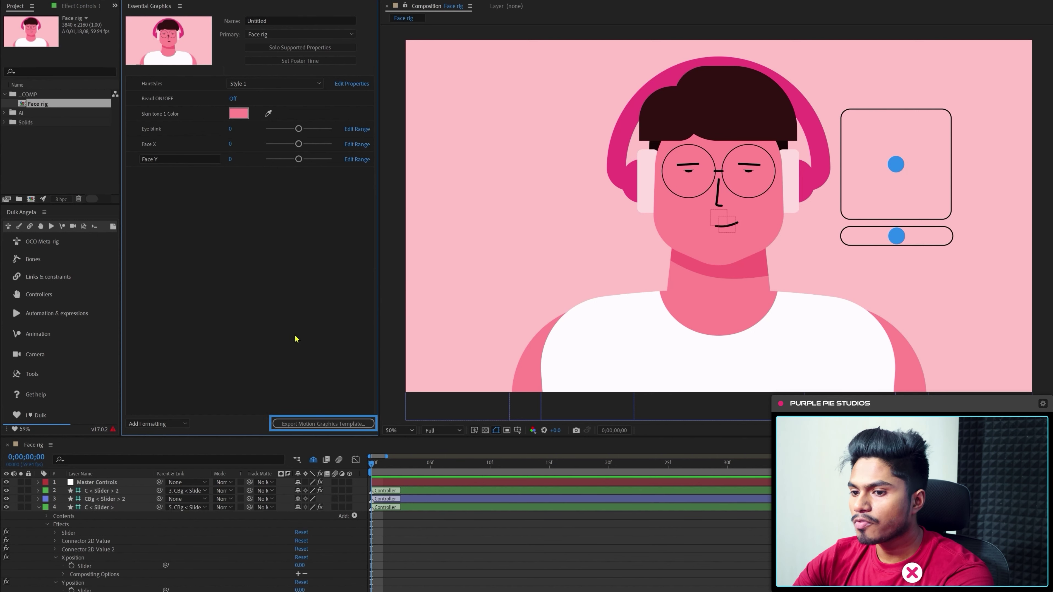
- Start the Motion Graphics template export and create a MOGART folder inside Complete Character rig as its destination
{"action": "left_click", "coordinate": [325, 427]}
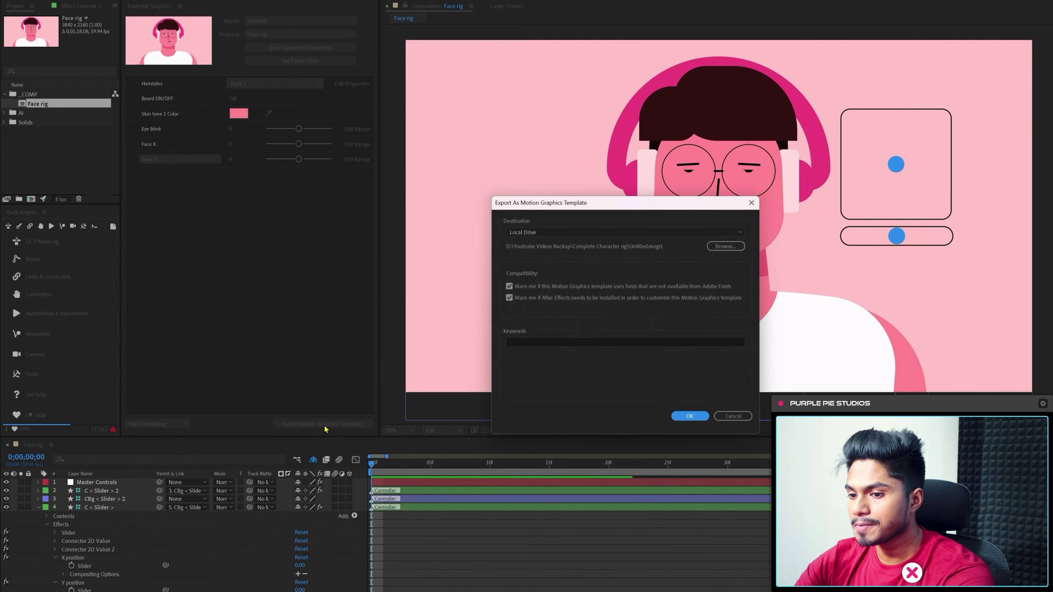
{"action": "left_click", "coordinate": [726, 246]}
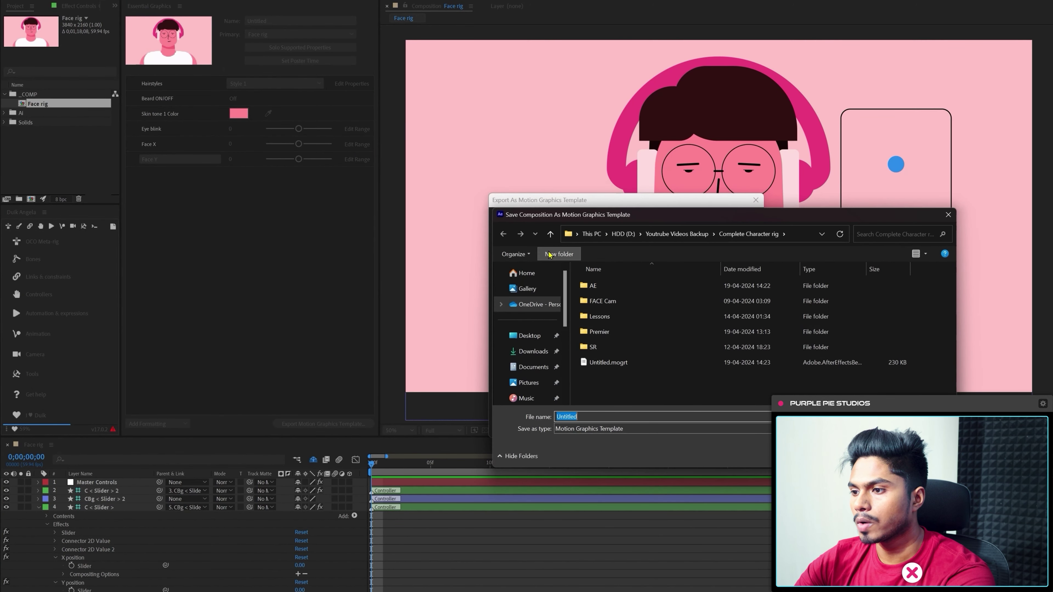
{"action": "left_click", "coordinate": [549, 254]}
{"action": "type", "text": "MOGART"}
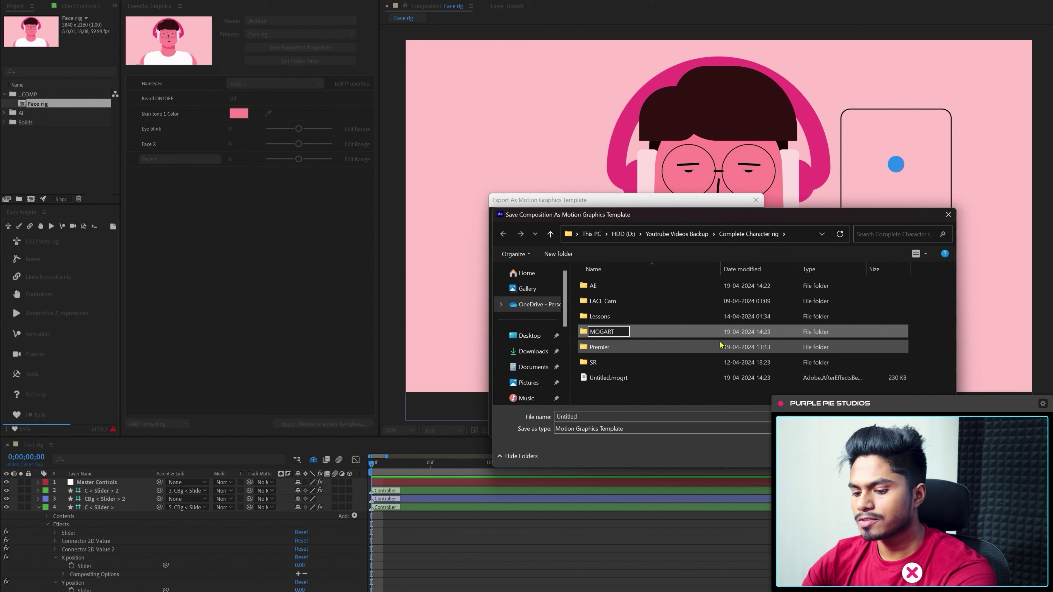
{"action": "key", "text": "Return"}
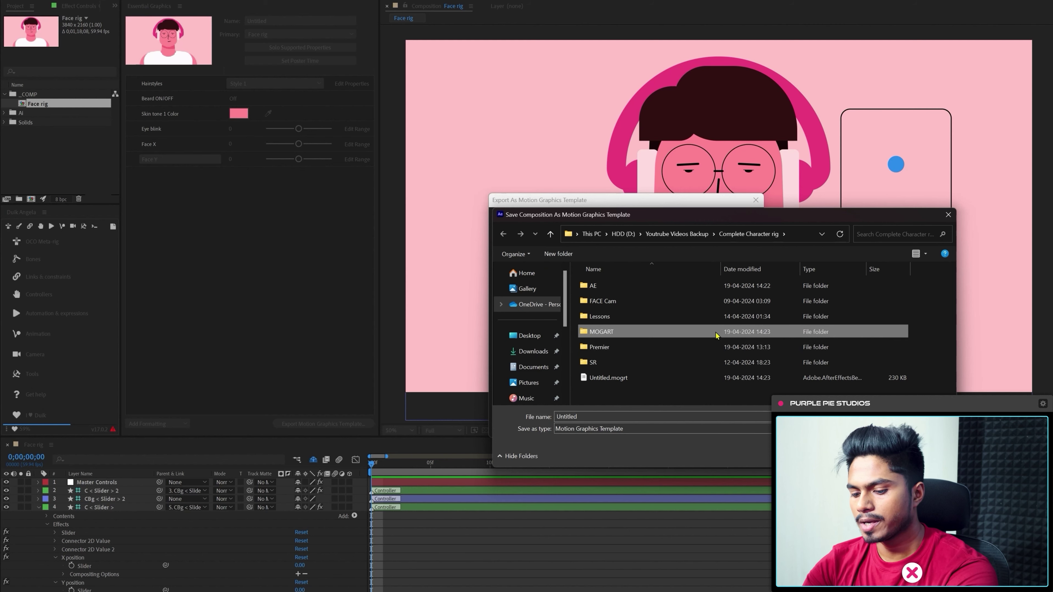
- Save the Motion Graphics template as Character Rig in the MOGART folder and run the export
{"action": "double_click", "coordinate": [718, 336]}
{"action": "type", "text": "Character Rig"}
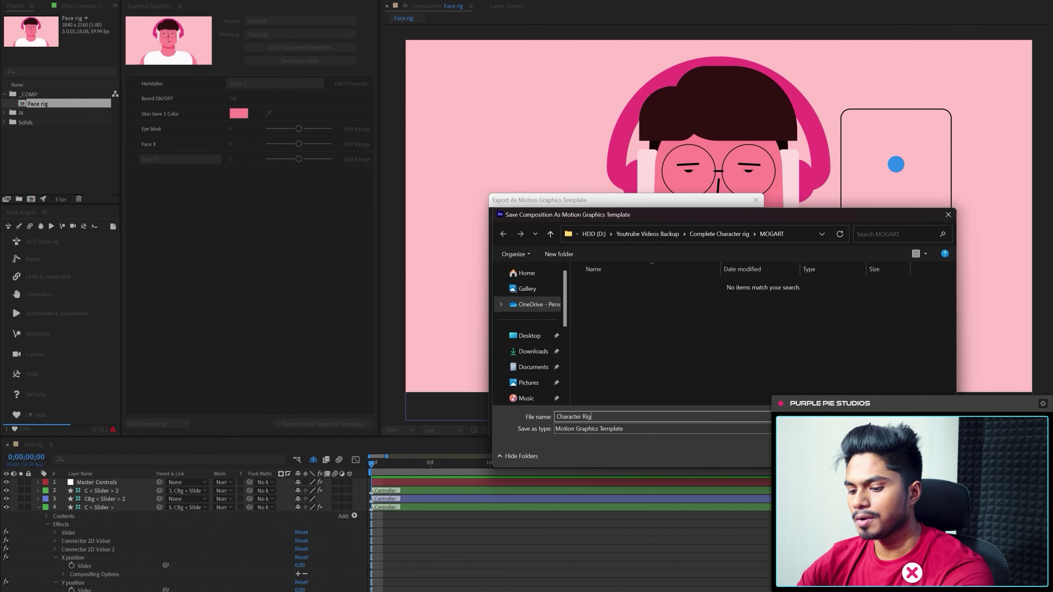
{"action": "key", "text": "Return"}
{"action": "left_click", "coordinate": [554, 344]}
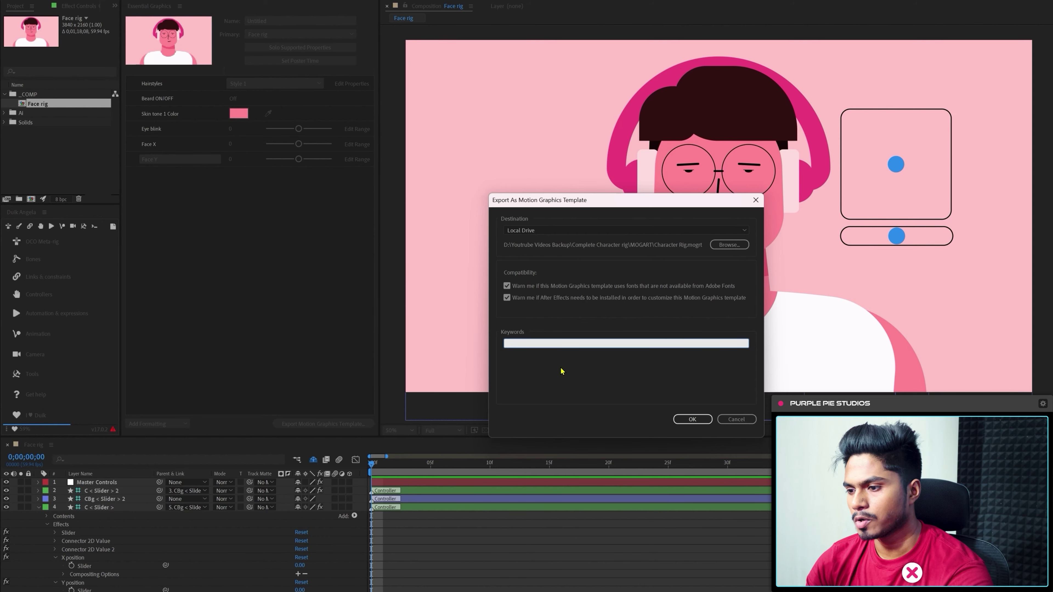
{"action": "type", "text": "r Rig 001"}
{"action": "left_click", "coordinate": [692, 419]}
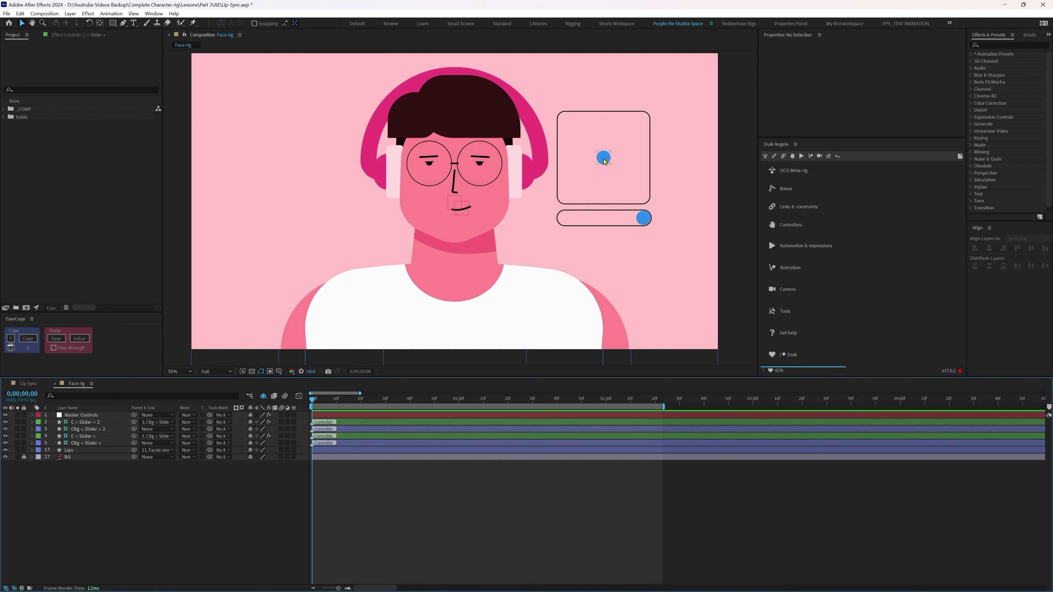
- Test the face controller's handle in the Lip-Sync project, undo the move, and review the hidden layers of Face rig
{"action": "mouse_move", "coordinate": [604, 160]}
{"action": "left_mouse_down"}
{"action": "mouse_move", "coordinate": [600, 148]}
{"action": "mouse_move", "coordinate": [618, 131]}
{"action": "mouse_move", "coordinate": [603, 172]}
{"action": "mouse_move", "coordinate": [594, 134]}
{"action": "mouse_move", "coordinate": [611, 154]}
{"action": "left_mouse_up"}
{"action": "key", "text": "ctrl+z"}
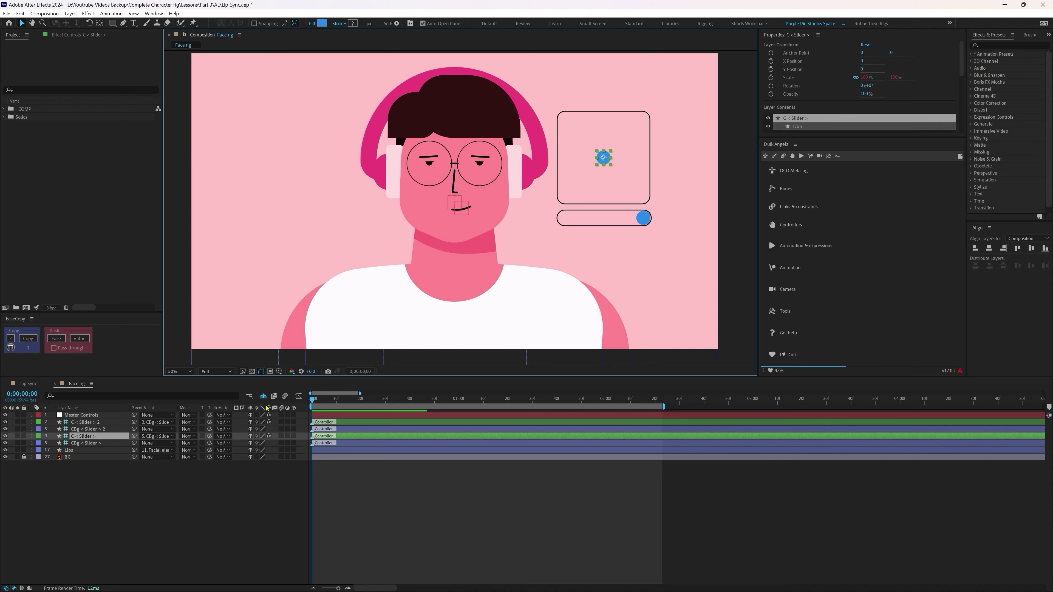
{"action": "left_click", "coordinate": [263, 396]}
{"action": "scroll", "coordinate": [87, 479], "scroll_direction": "down", "scroll_amount": 2}
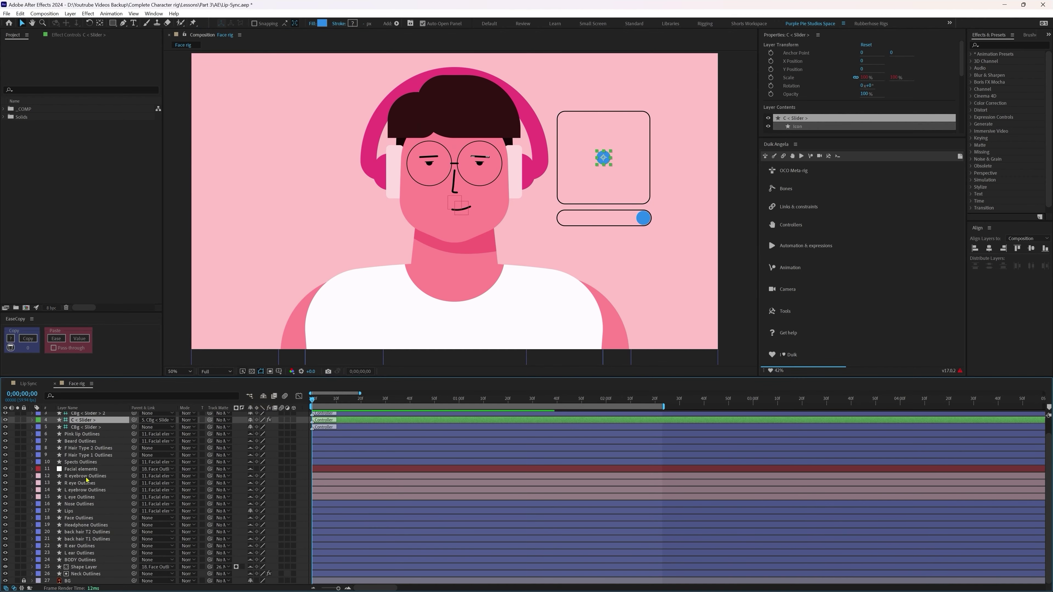
{"action": "scroll", "coordinate": [87, 479], "scroll_direction": "up", "scroll_amount": 2}
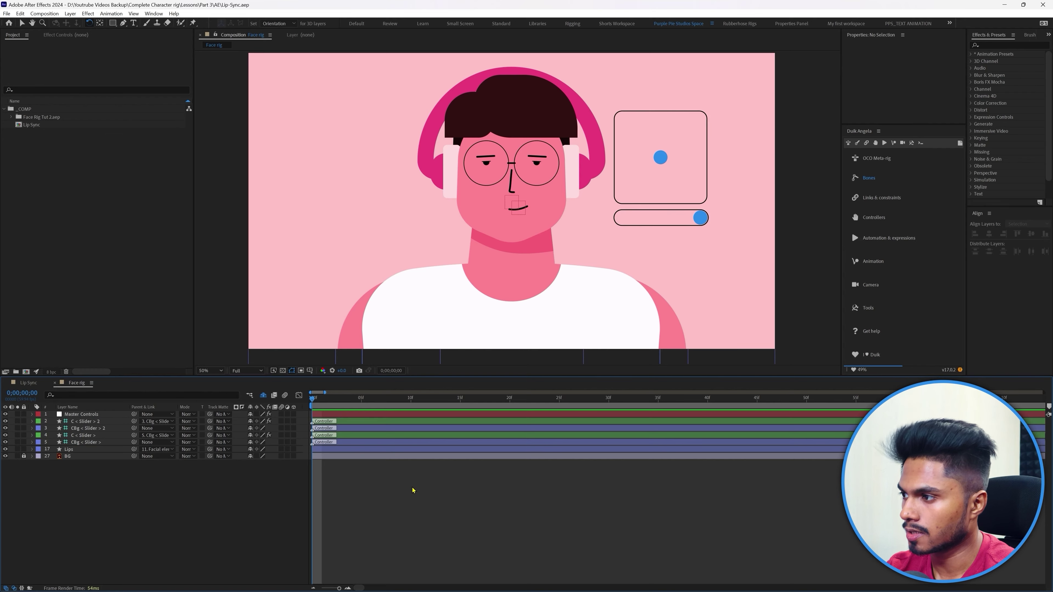
- Import the Mouth poses Illustrator file as Composition - Retain Layer Sizes
{"action": "double_click", "coordinate": [69, 250]}
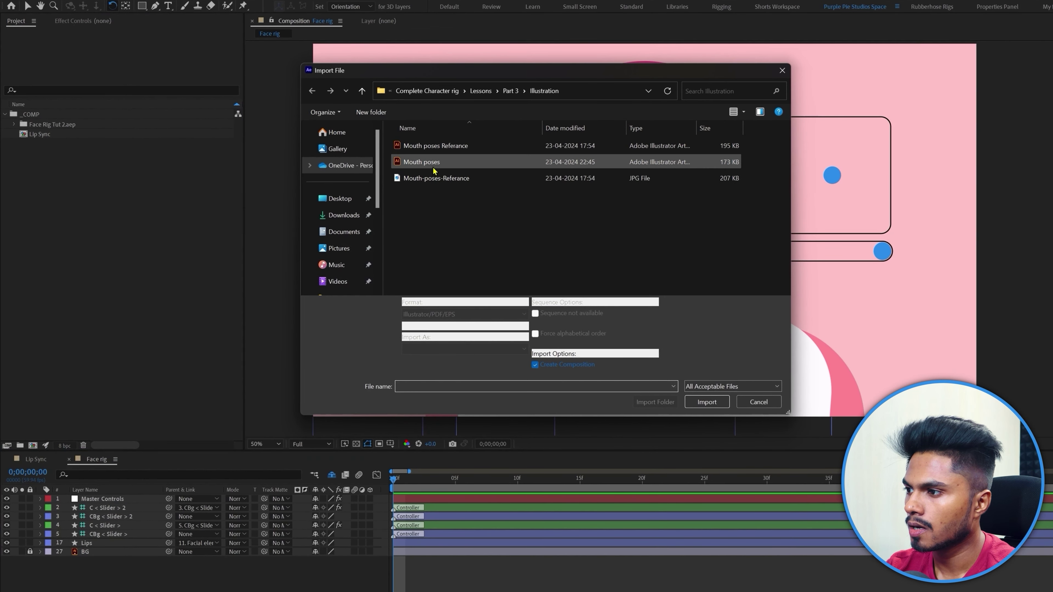
{"action": "left_click", "coordinate": [433, 168]}
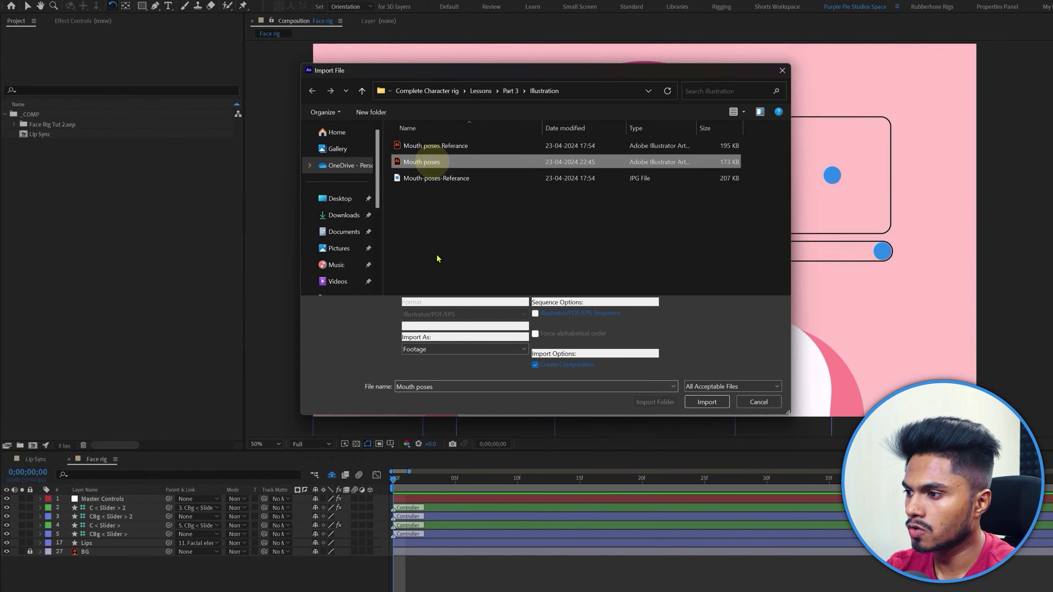
{"action": "left_click", "coordinate": [430, 350]}
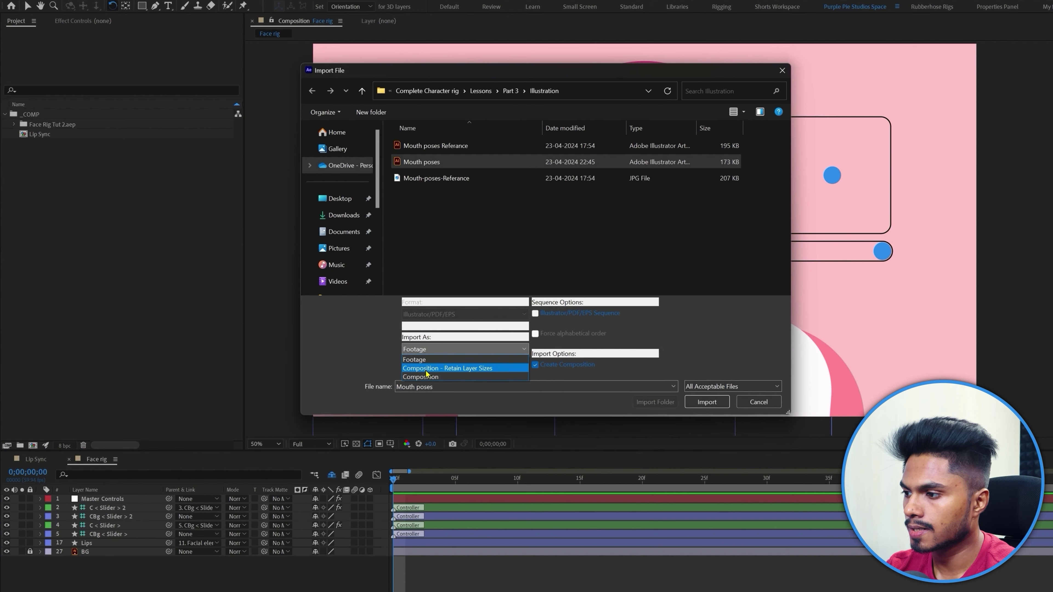
{"action": "left_click", "coordinate": [426, 370]}
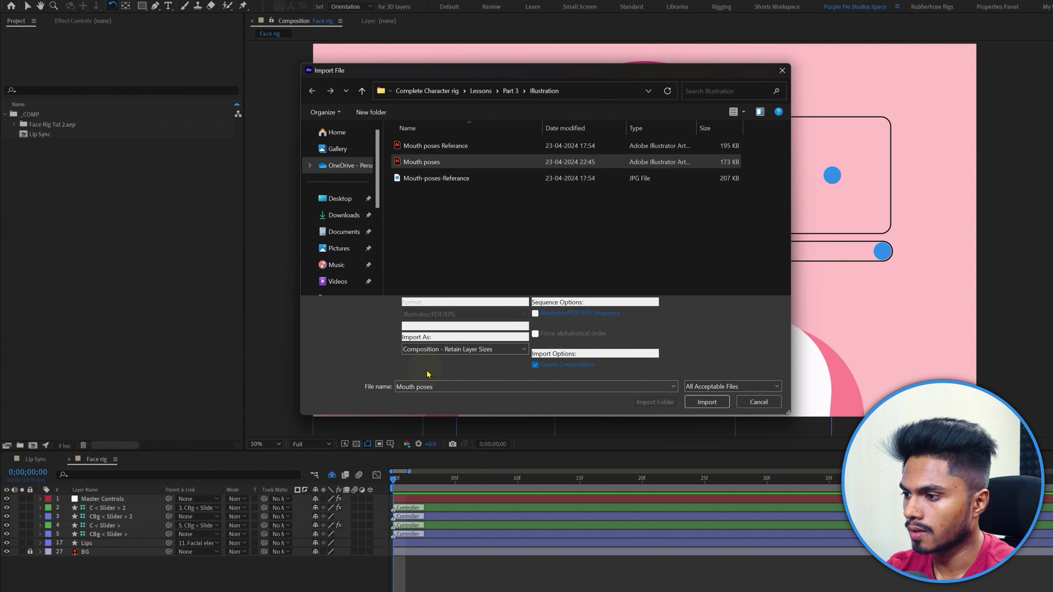
{"action": "left_click", "coordinate": [701, 402]}
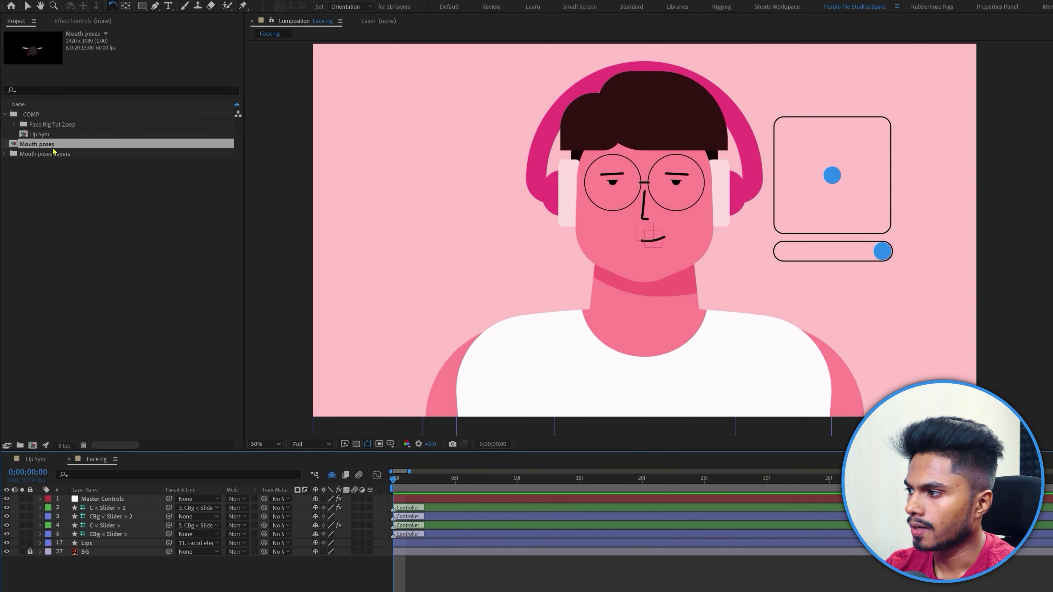
- Place the Mouth poses composition above the Lips layer in Face rig, and hide all its inner layers except Neutral
{"action": "left_click_drag", "start_coordinate": [60, 146], "coordinate": [116, 540]}
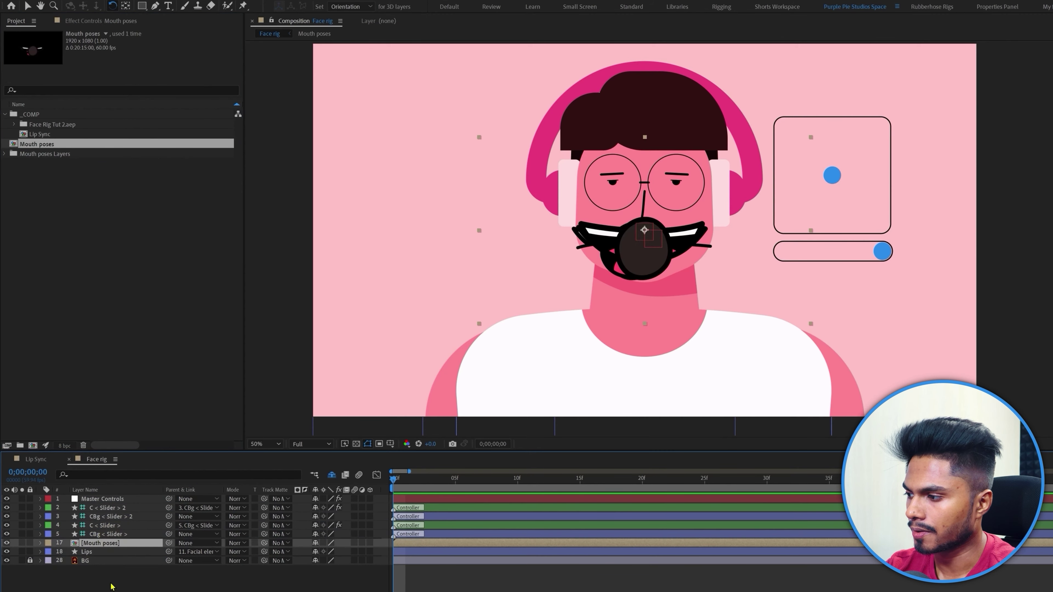
{"action": "double_click", "coordinate": [103, 545]}
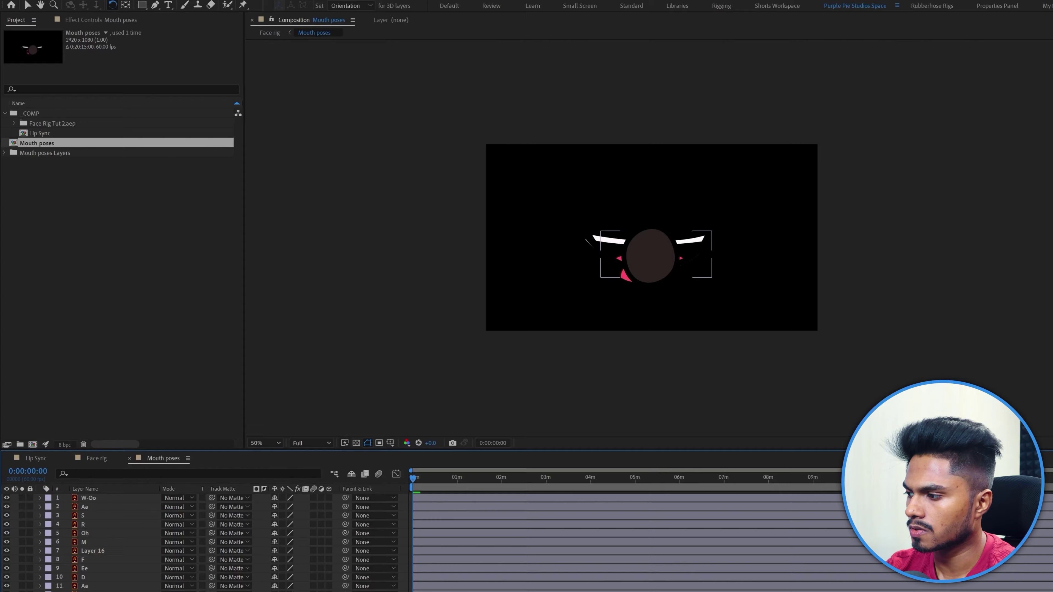
{"action": "left_click_drag", "start_coordinate": [7, 470], "coordinate": [9, 366]}
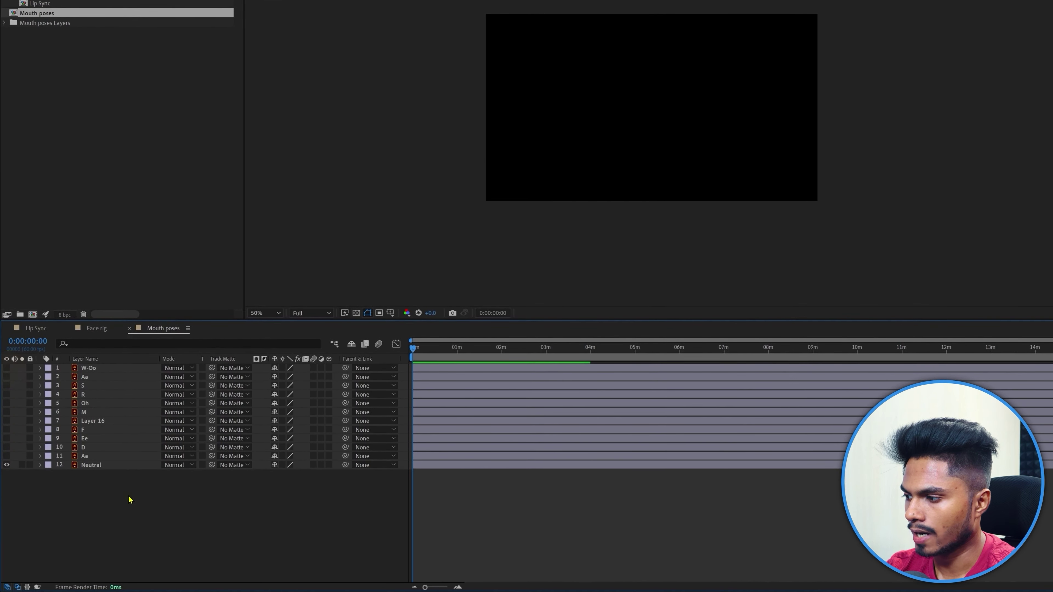
- Scale the Mouth poses layer in the Face rig composition to 30%
{"action": "left_click", "coordinate": [94, 328]}
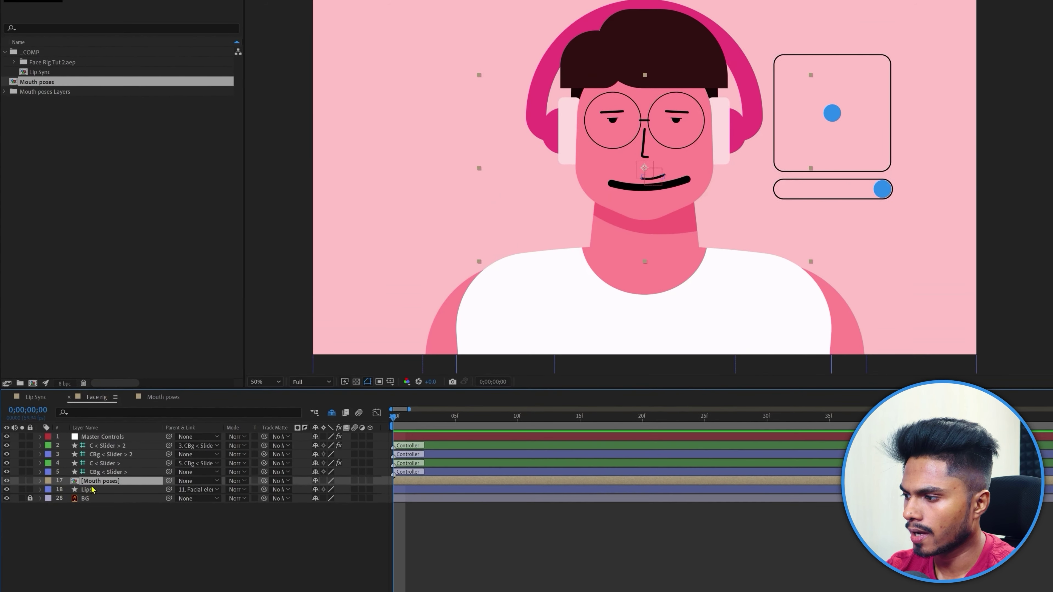
{"action": "key", "text": "s"}
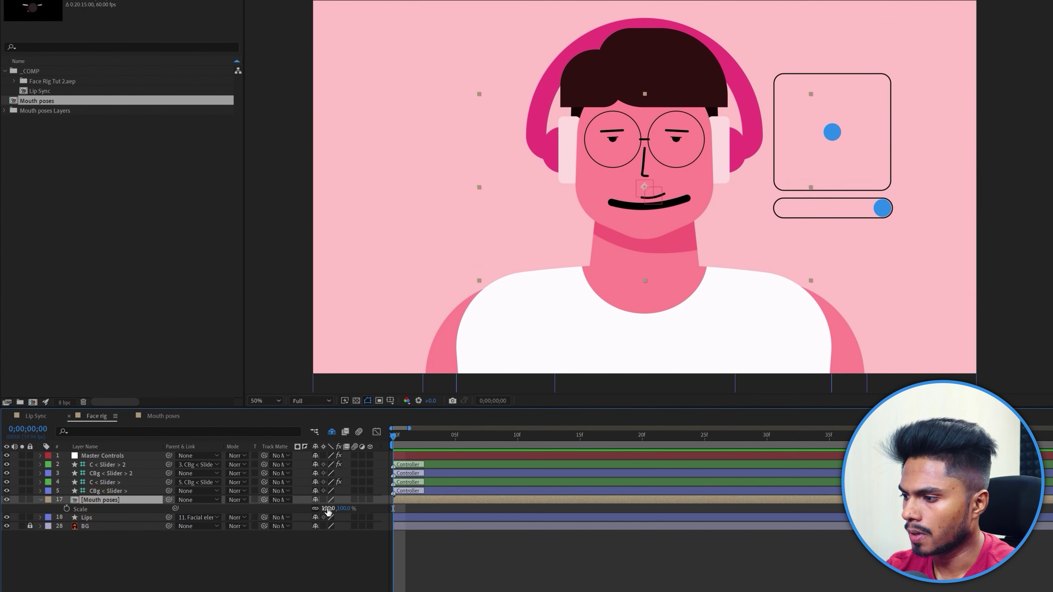
{"action": "left_click_drag", "start_coordinate": [327, 511], "coordinate": [290, 509]}
- Move the Mouth poses layer onto the existing mouth line and parent it to the Lips layer
{"action": "scroll", "coordinate": [653, 242], "scroll_direction": "up", "scroll_amount": 3}
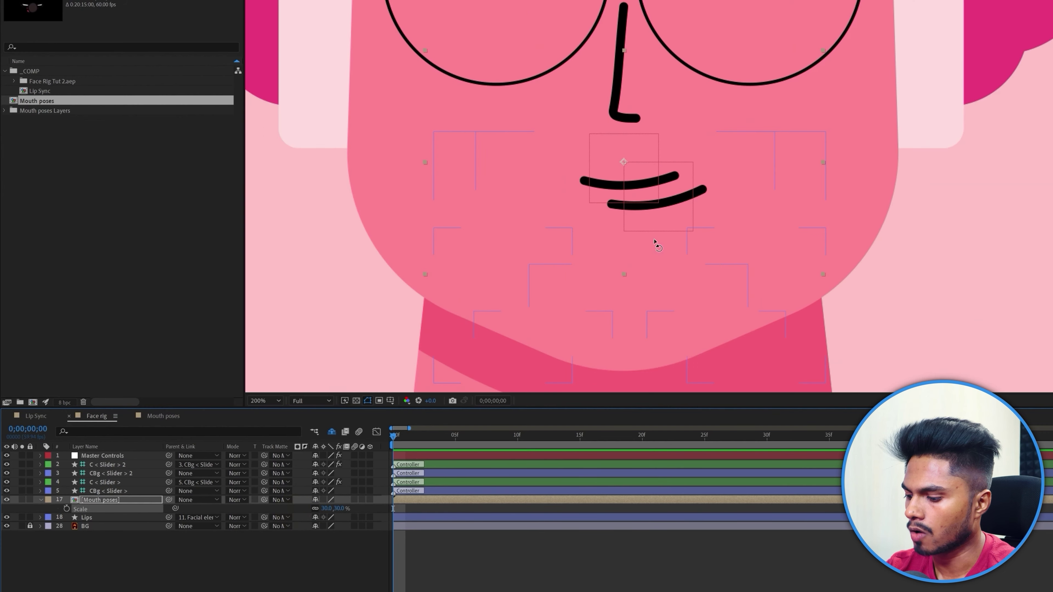
{"action": "scroll", "coordinate": [654, 243], "scroll_direction": "up", "scroll_amount": 2}
{"action": "left_click_drag", "start_coordinate": [620, 178], "coordinate": [673, 214]}
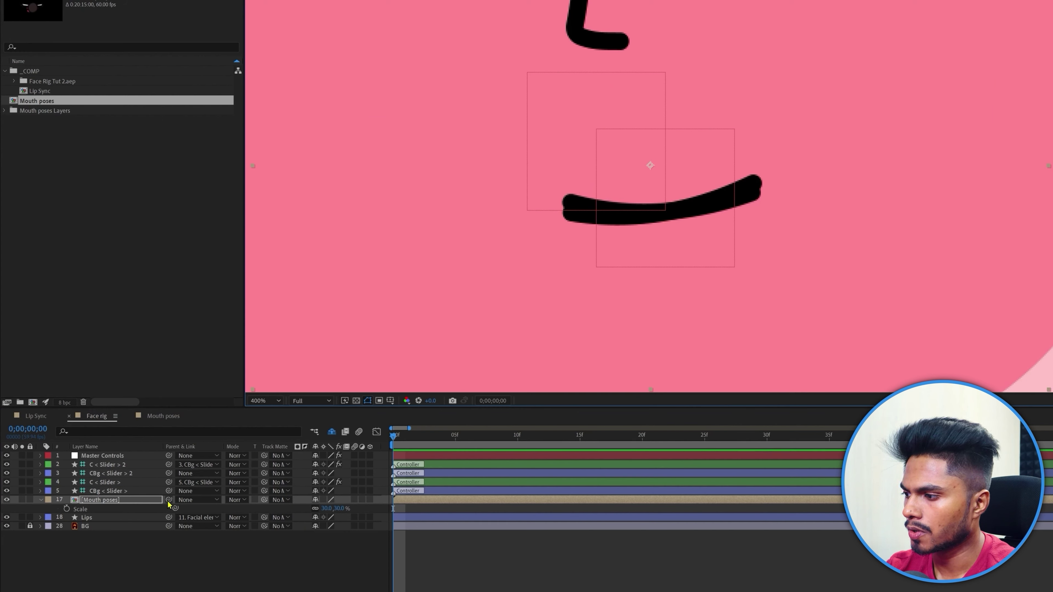
{"action": "left_click_drag", "start_coordinate": [169, 501], "coordinate": [102, 527]}
{"action": "left_click_drag", "start_coordinate": [103, 526], "coordinate": [102, 518]}
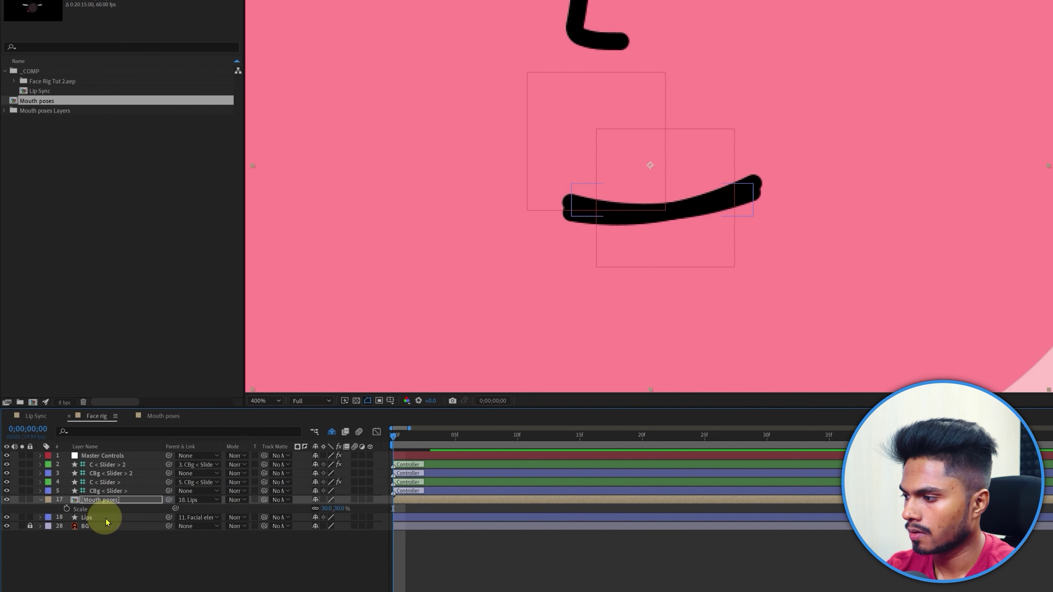
- Hide the Lips layer and add a null object named Lip-sync to the Face rig composition
{"action": "left_click", "coordinate": [7, 517]}
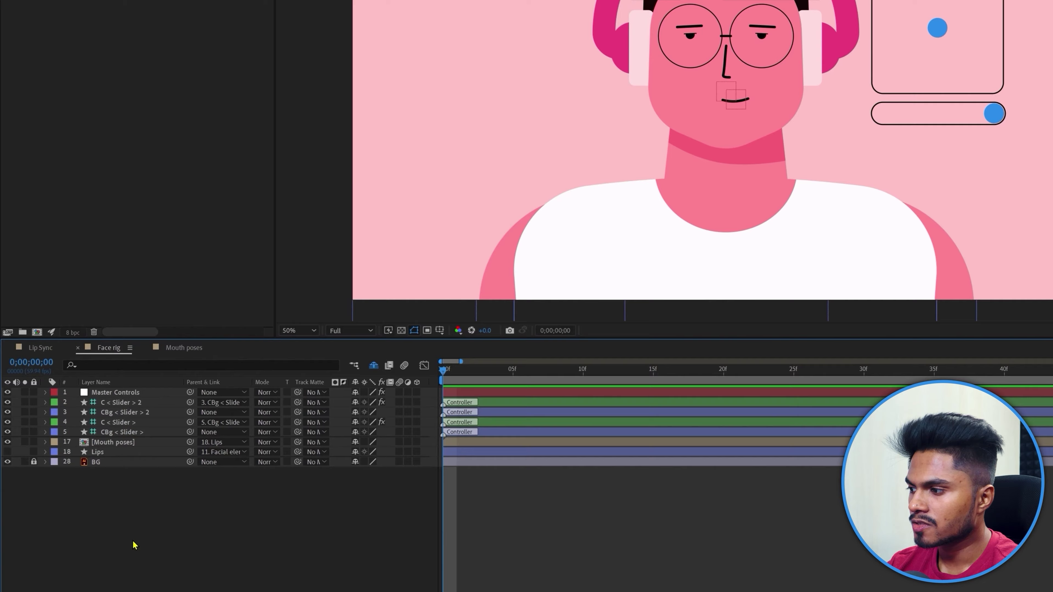
{"action": "right_click", "coordinate": [119, 588]}
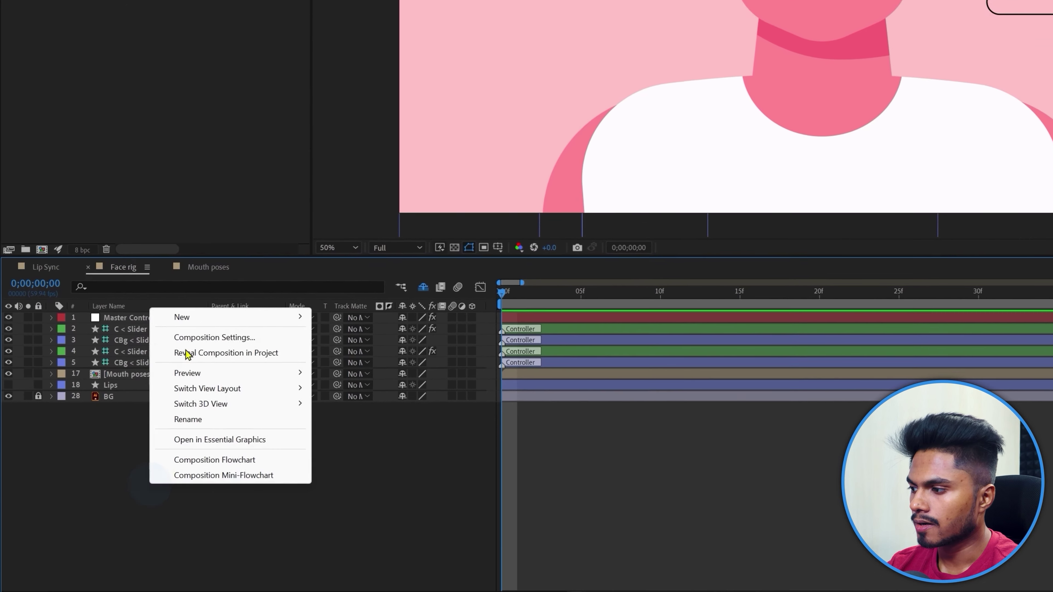
{"action": "mouse_move", "coordinate": [219, 452]}
{"action": "left_click", "coordinate": [359, 386]}
{"action": "key", "text": "Return"}
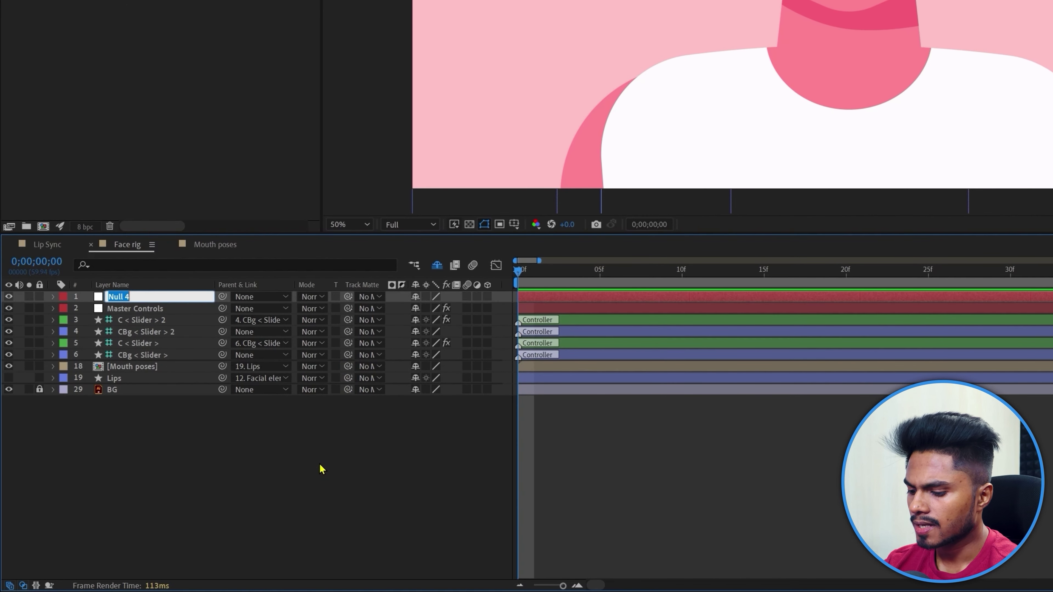
{"action": "type", "text": "Lip-sync"}
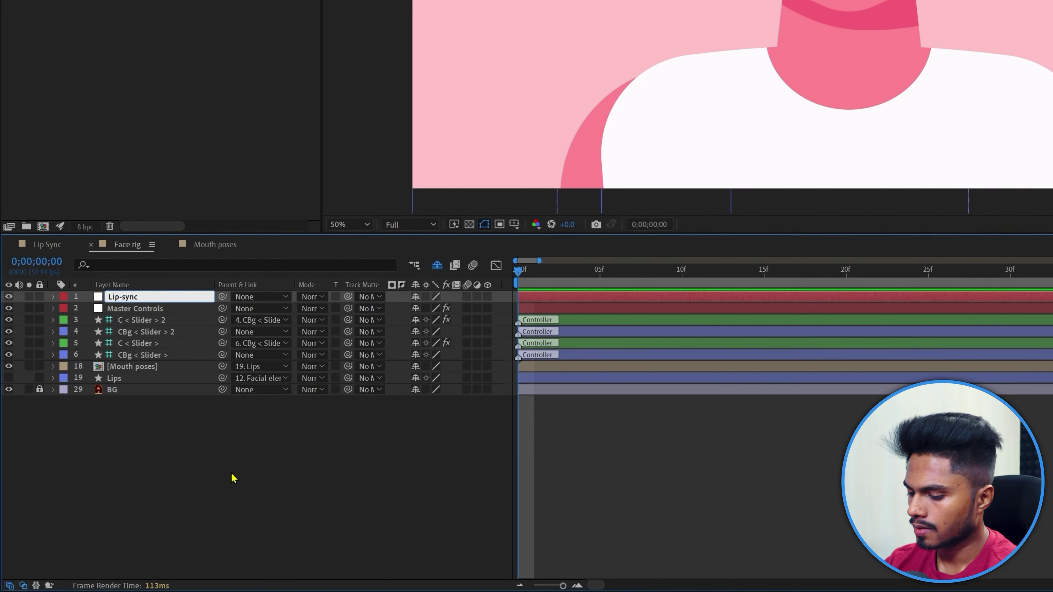
{"action": "key", "text": "Return"}
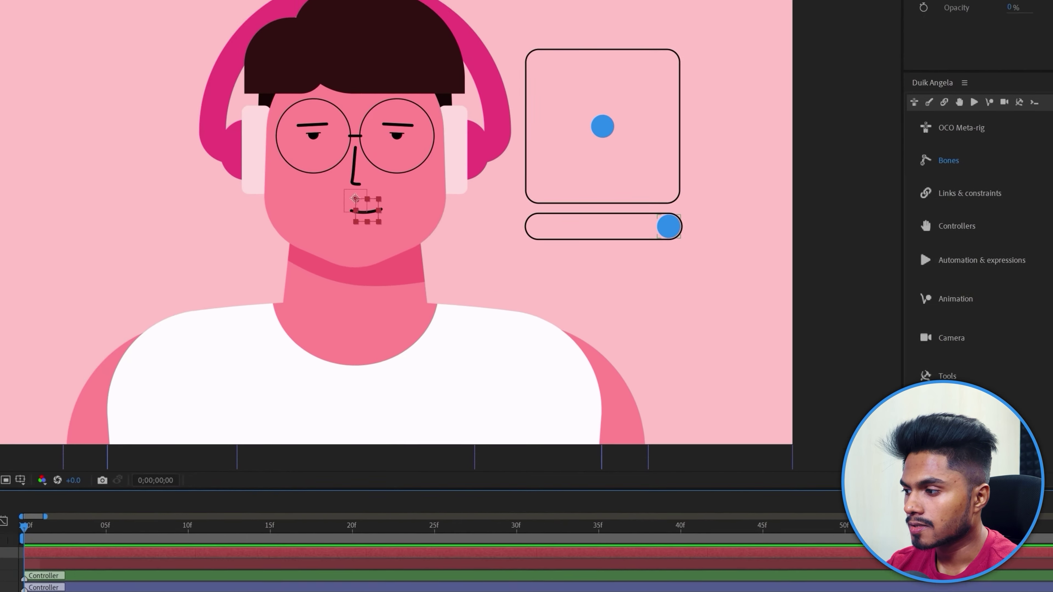
- Apply a Slider Control effect to the Lip-sync null and lock its Effect Controls display
{"action": "type", "text": "slider"}
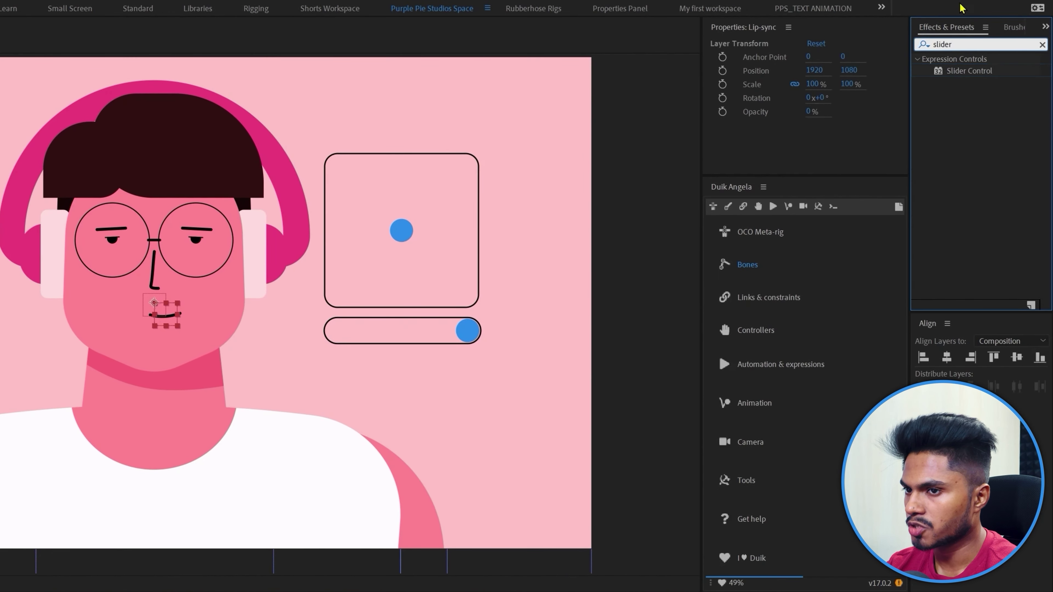
{"action": "left_click", "coordinate": [964, 71]}
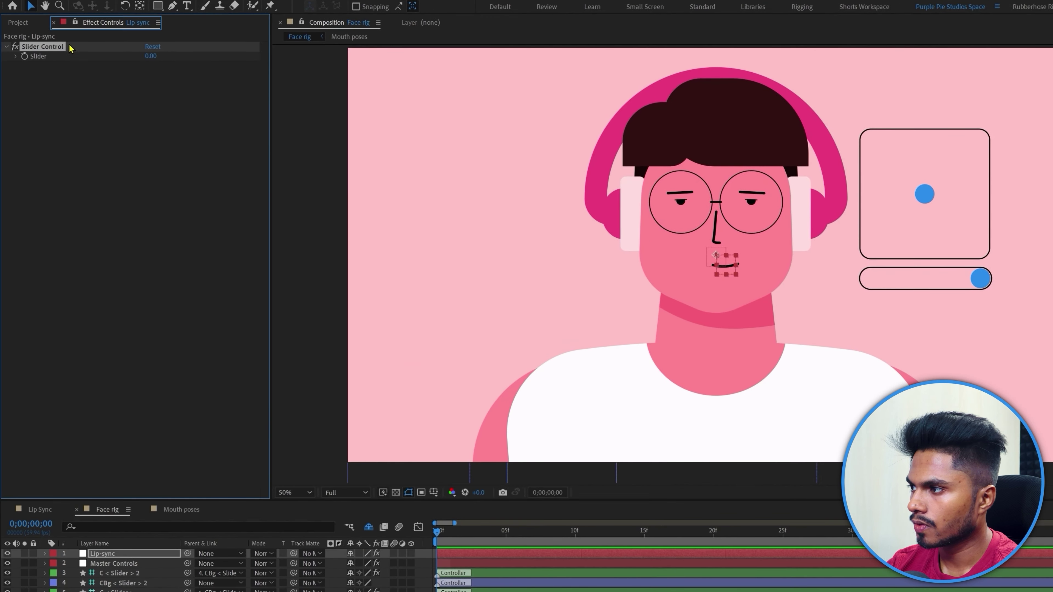
{"action": "left_click", "coordinate": [73, 22]}
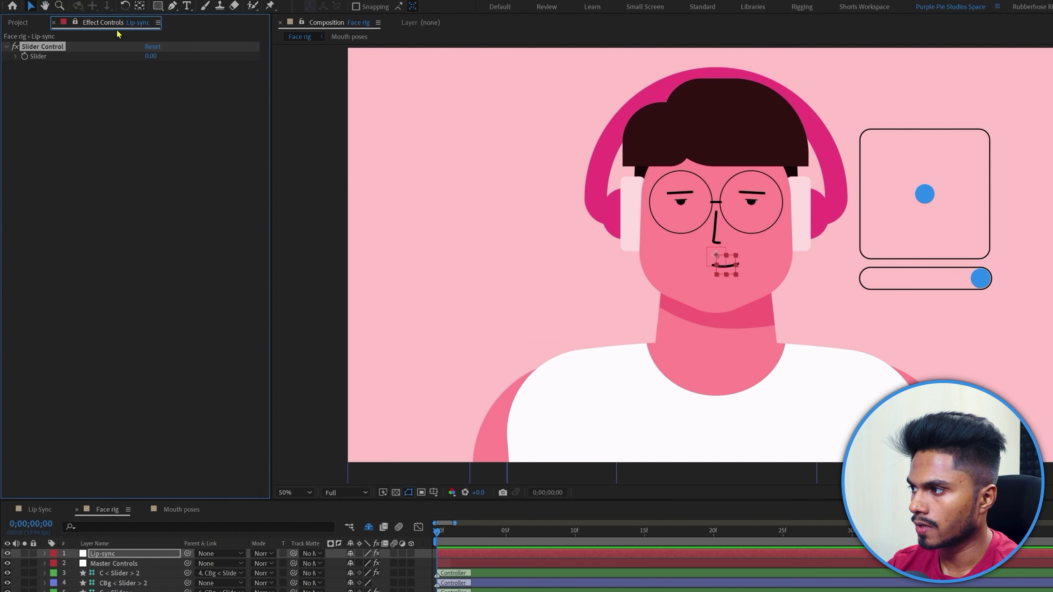
{"action": "left_click", "coordinate": [139, 388]}
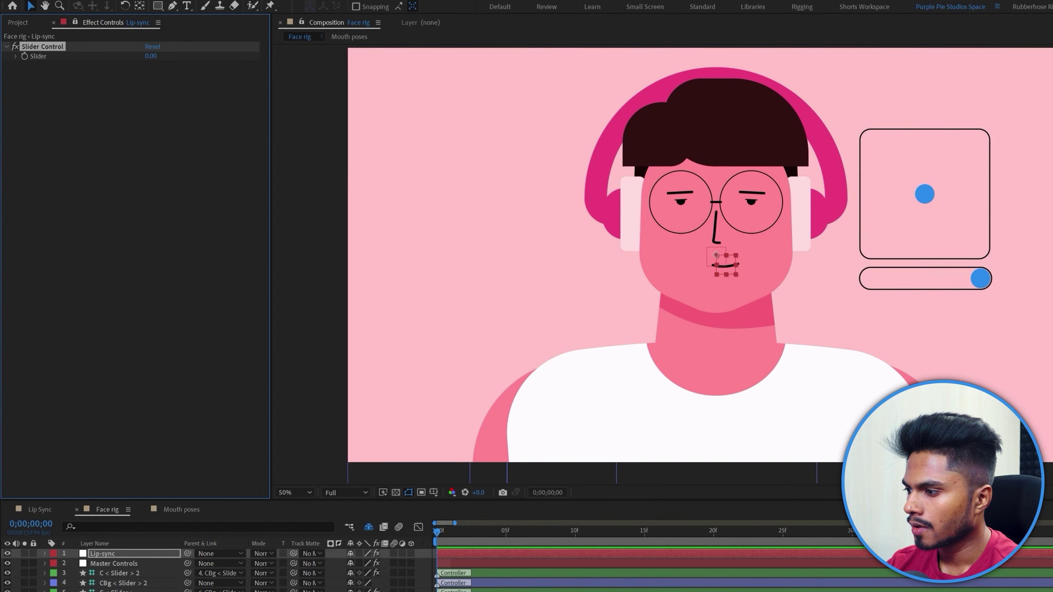
{"action": "left_click", "coordinate": [124, 591]}
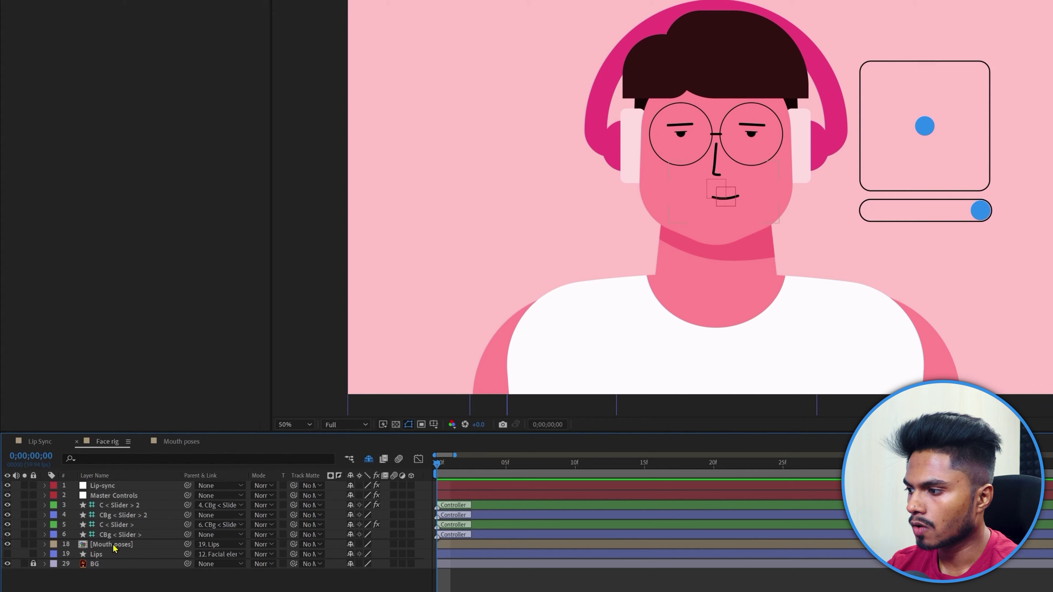
- Open the Mouth poses composition and change its background color from black to a light salmon pink
{"action": "double_click", "coordinate": [112, 546]}
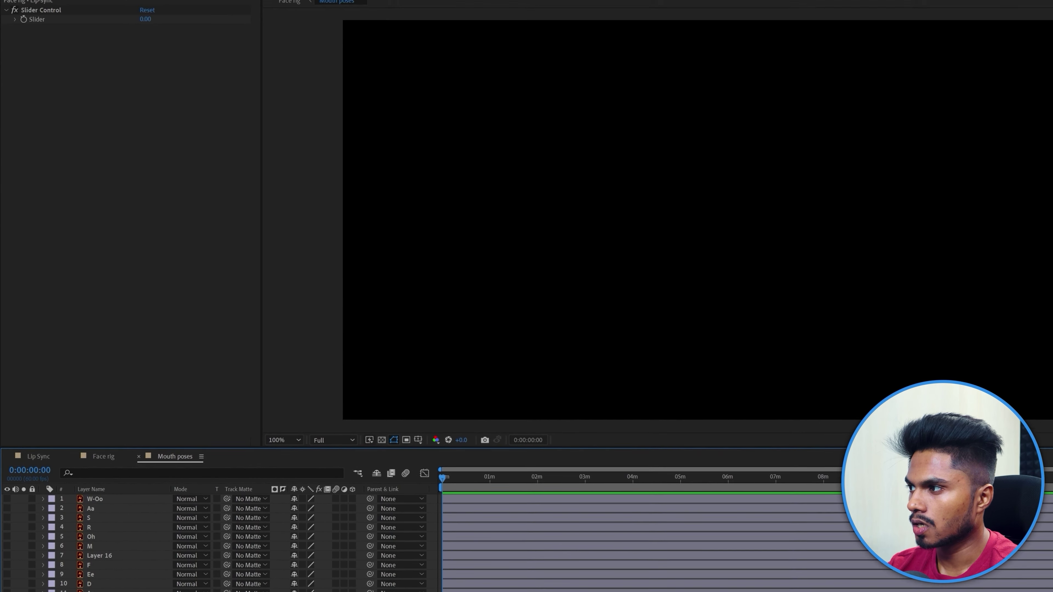
{"action": "left_click", "coordinate": [60, 18]}
{"action": "left_click", "coordinate": [92, 48]}
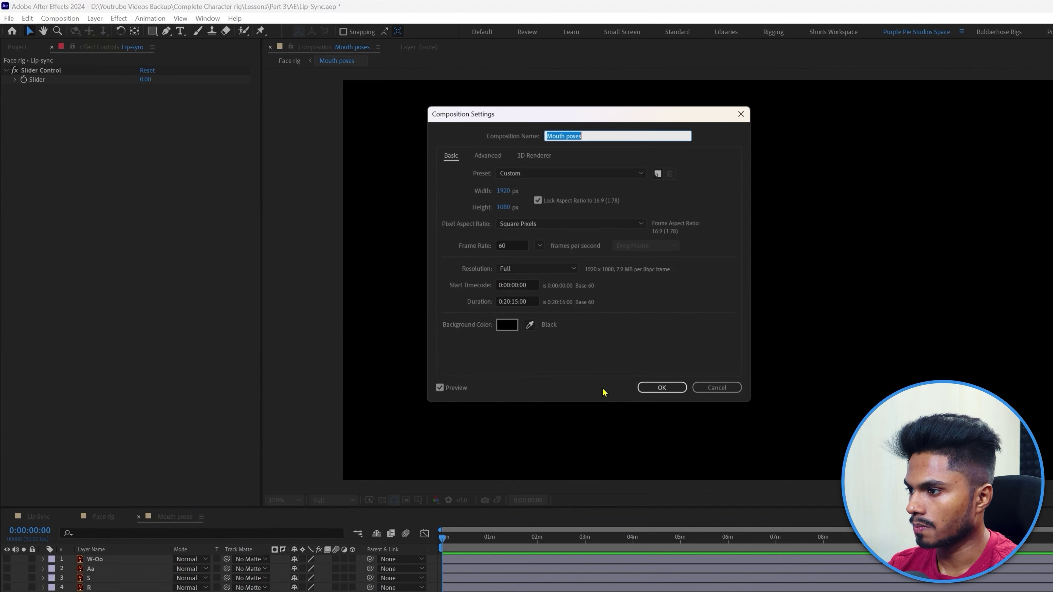
{"action": "left_click", "coordinate": [506, 326]}
{"action": "left_click_drag", "start_coordinate": [924, 280], "coordinate": [923, 244]}
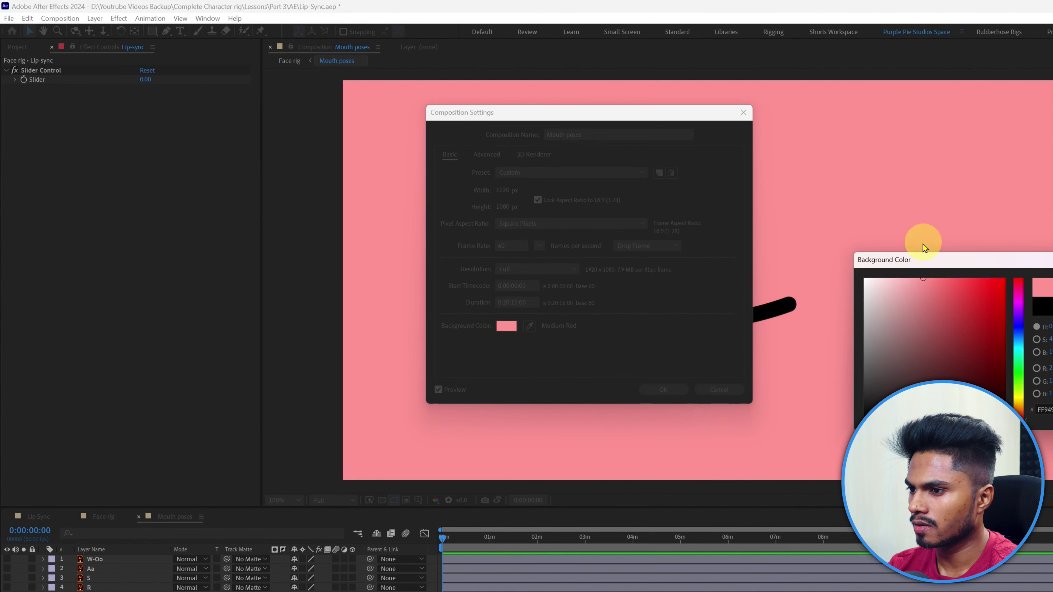
{"action": "key", "text": "Return"}
{"action": "left_click", "coordinate": [664, 390]}
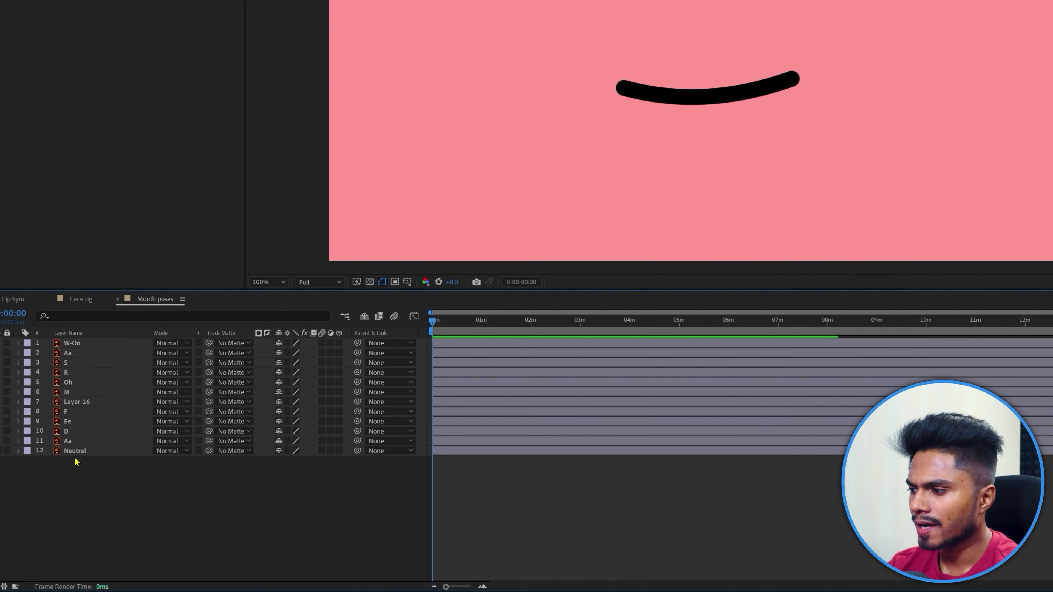
- Start an opacity expression on the Neutral layer with LayerNum=1 and a control variable linked to the Lip-sync null's slider
{"action": "left_click", "coordinate": [75, 452]}
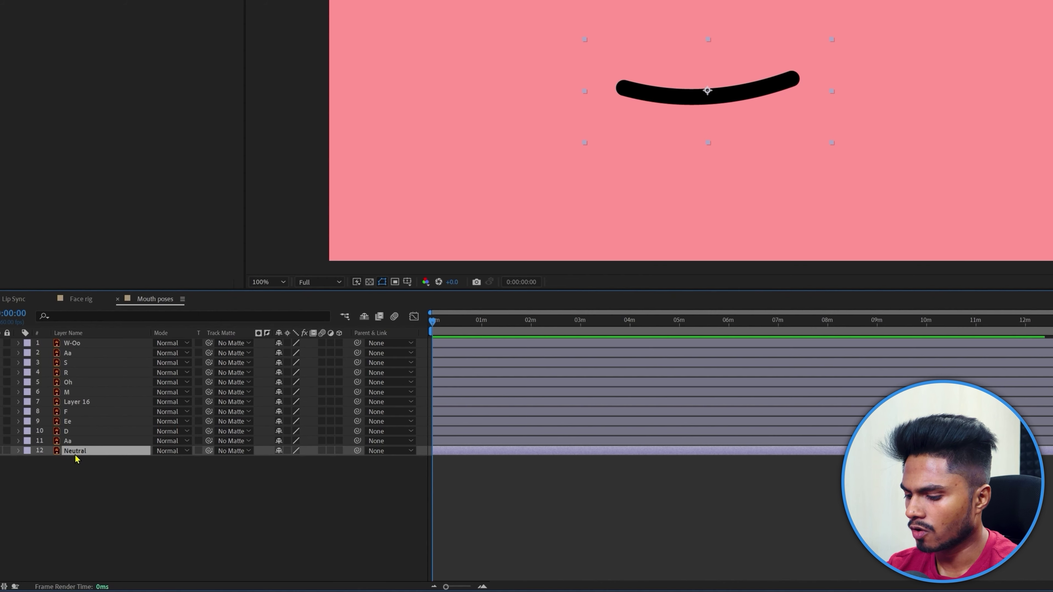
{"action": "key", "text": "t"}
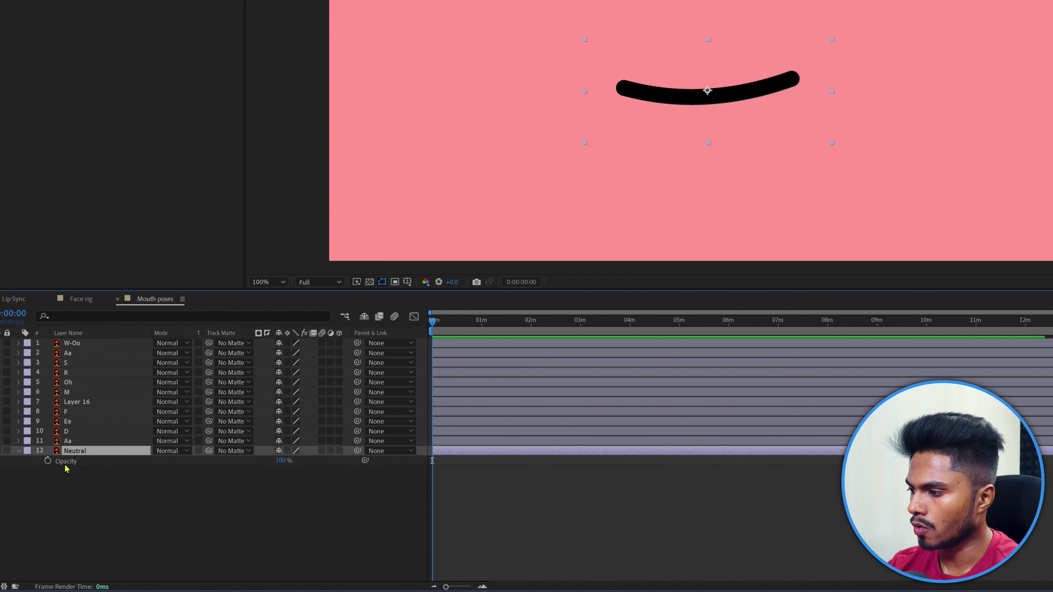
{"action": "left_click", "coordinate": [56, 473]}
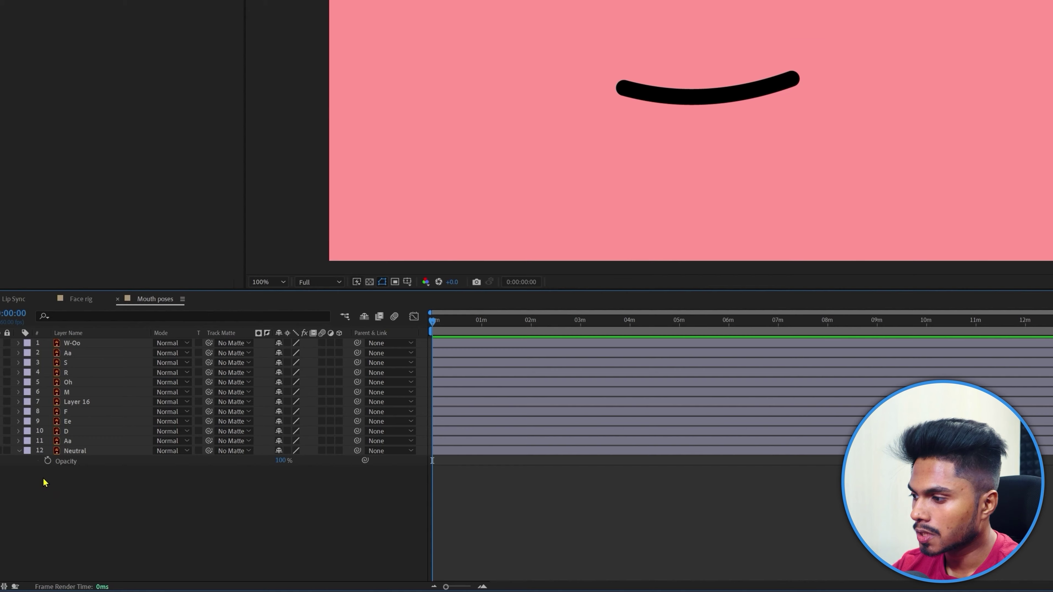
{"action": "left_click", "coordinate": [48, 462], "text": "alt"}
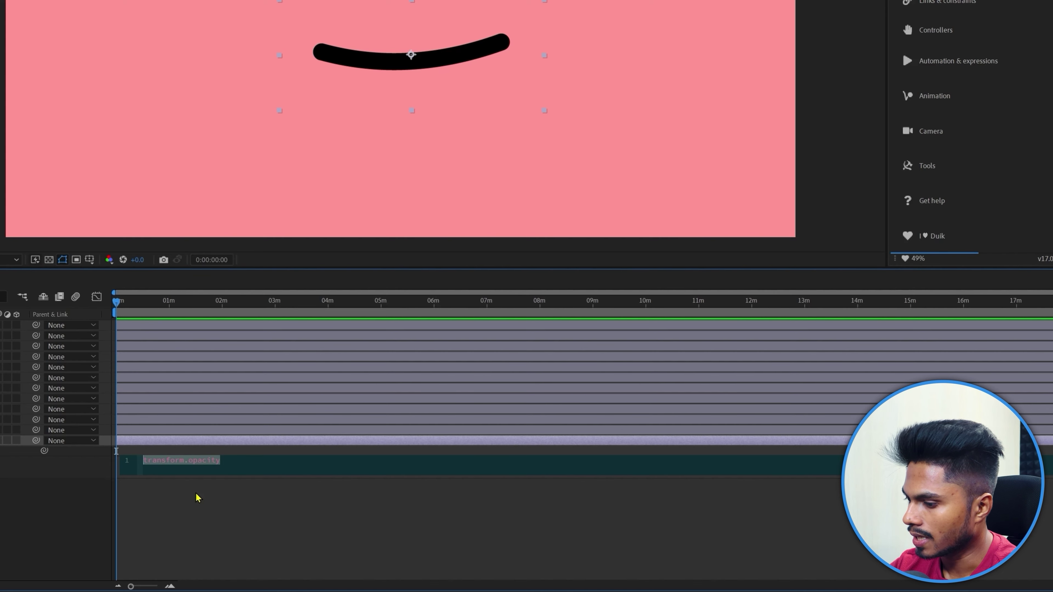
{"action": "type", "text": "LayerNum=1"}
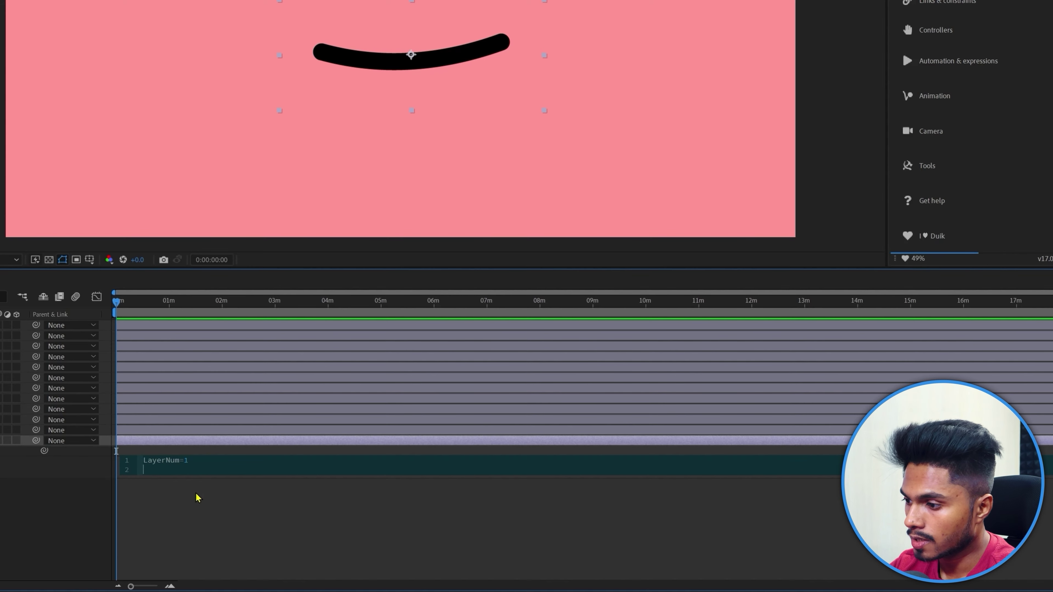
{"action": "type", "text": "control"}
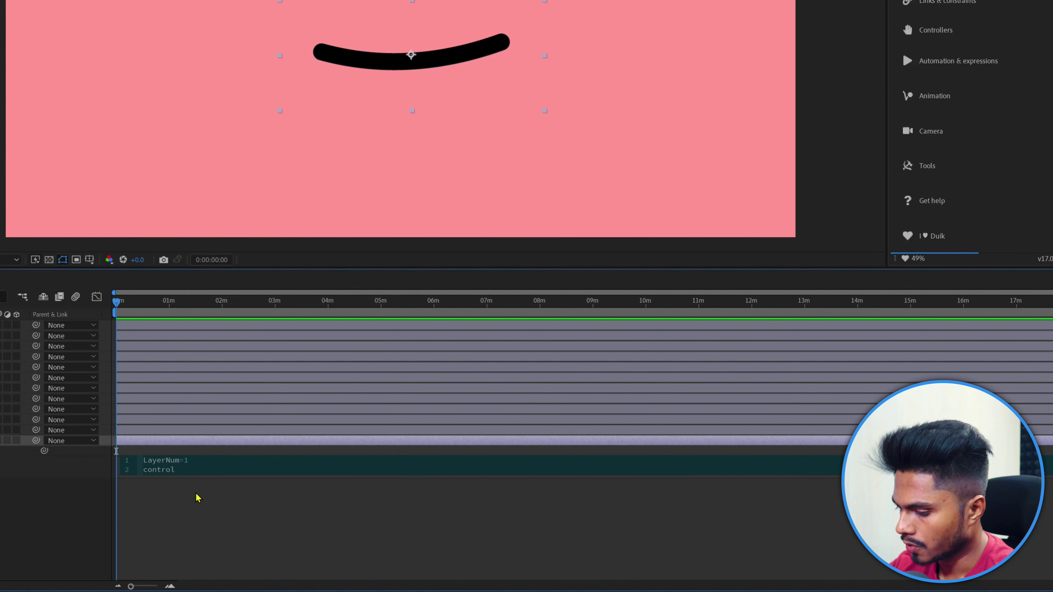
{"action": "type", "text": "="}
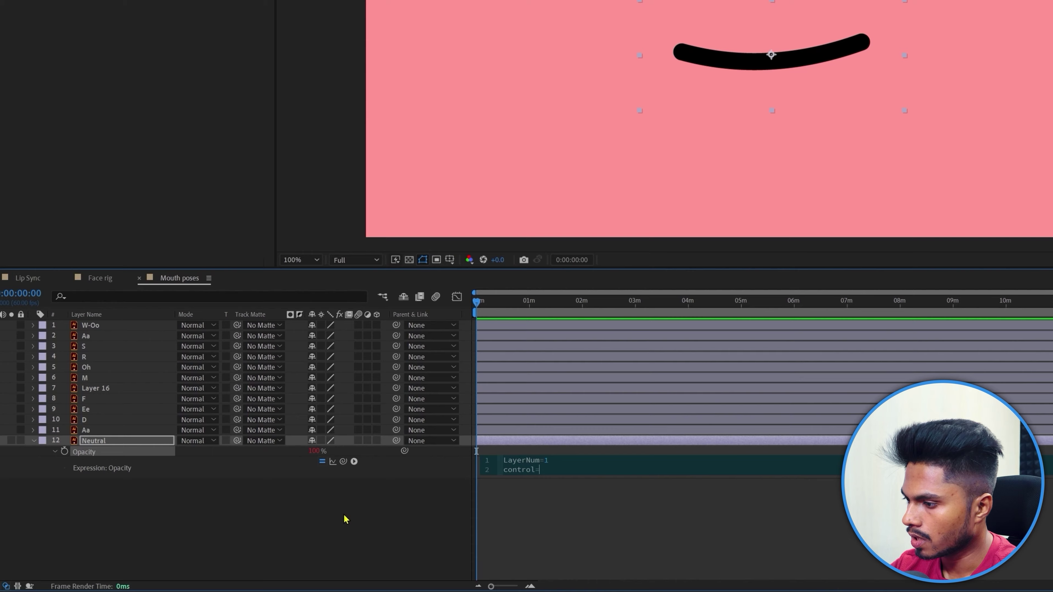
{"action": "left_click_drag", "start_coordinate": [358, 462], "coordinate": [70, 64]}
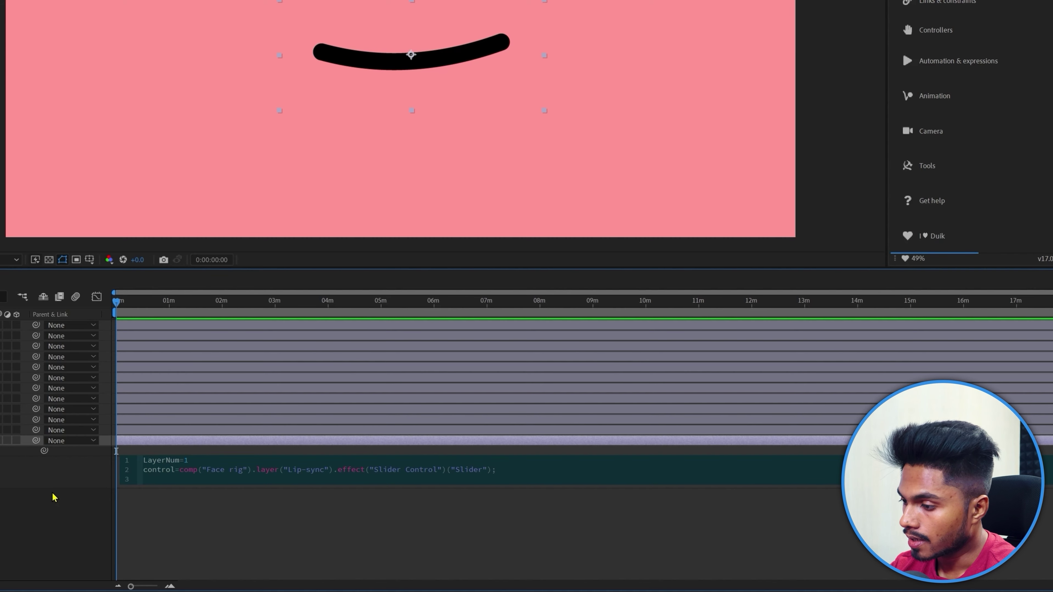
- Add the condition if(control==LayerNum){value=100;} as the third line of the Neutral layer's opacity expression
{"action": "type", "text": "if"}
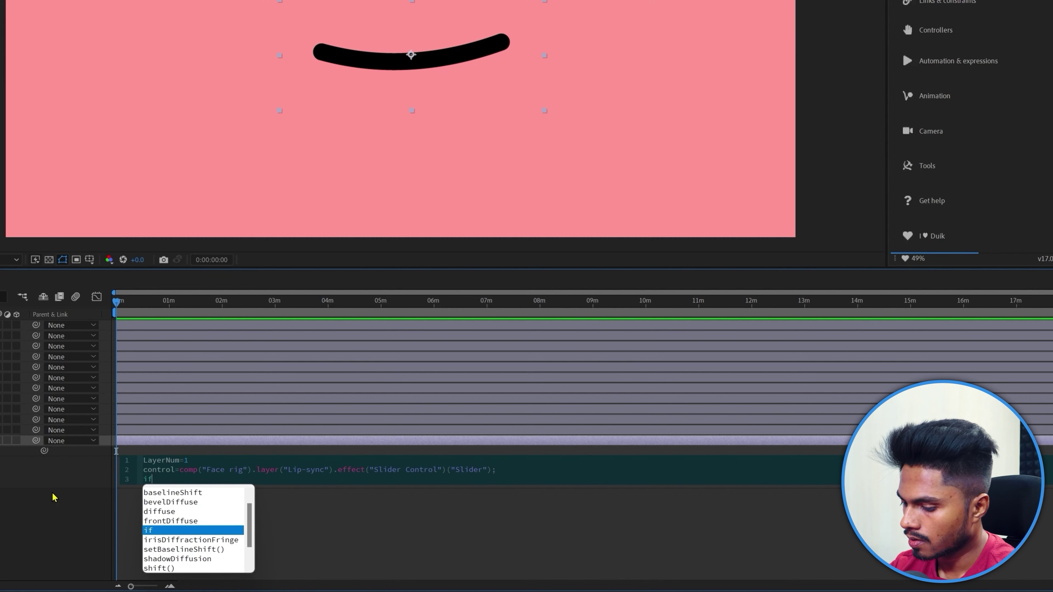
{"action": "type", "text": "("}
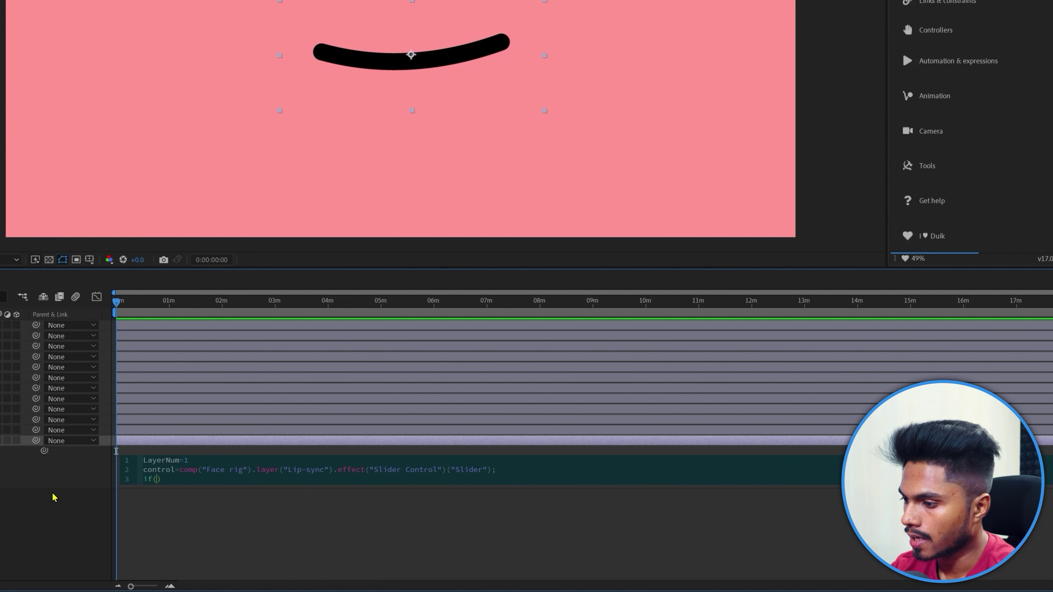
{"action": "type", "text": "Control"}
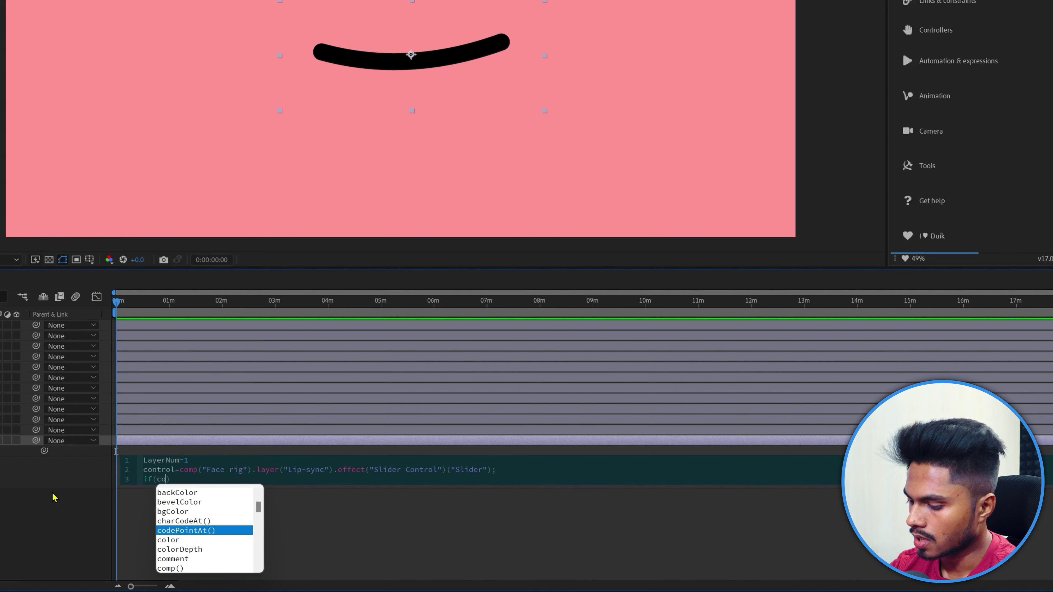
{"action": "type", "text": "=="}
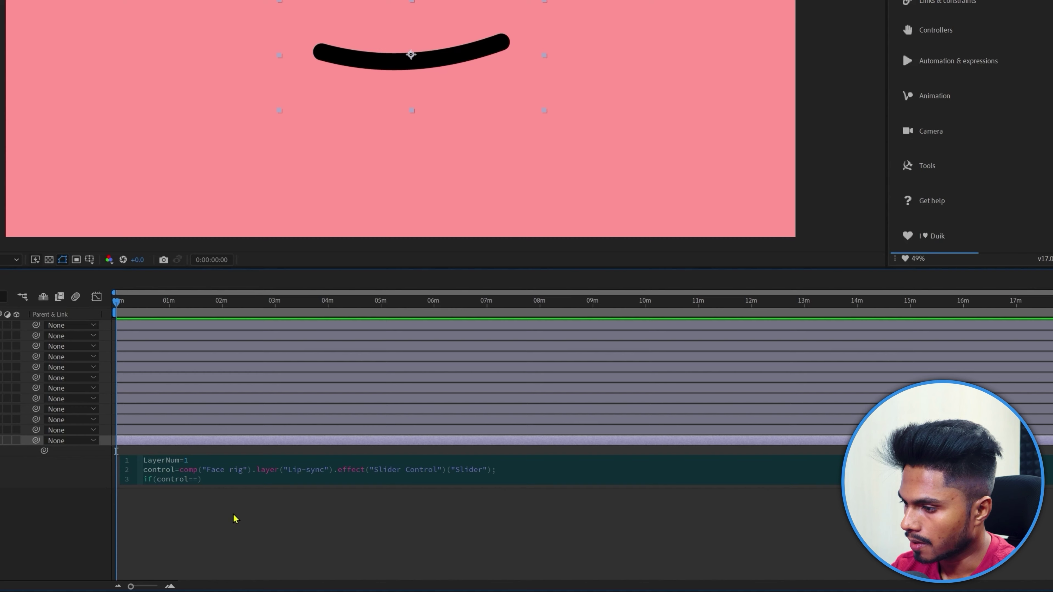
{"action": "type", "text": "LayerNum){}"}
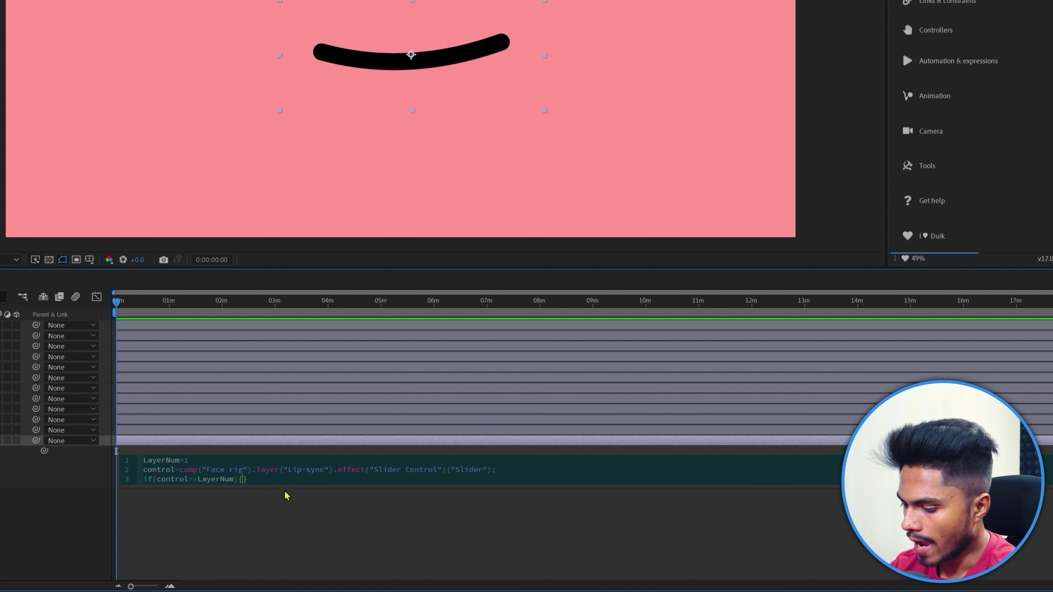
{"action": "type", "text": "value="}
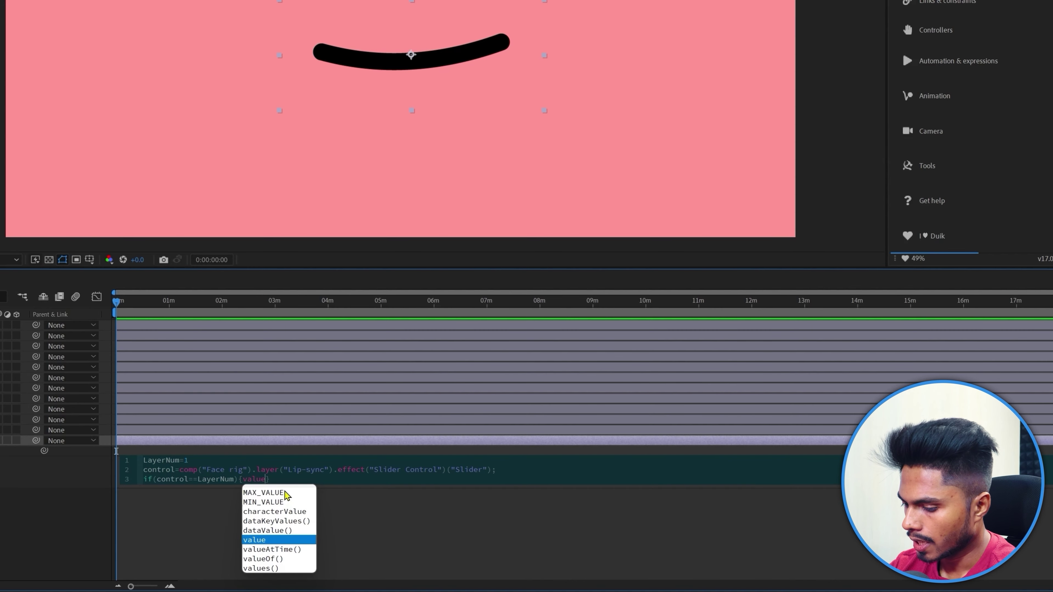
{"action": "type", "text": "100"}
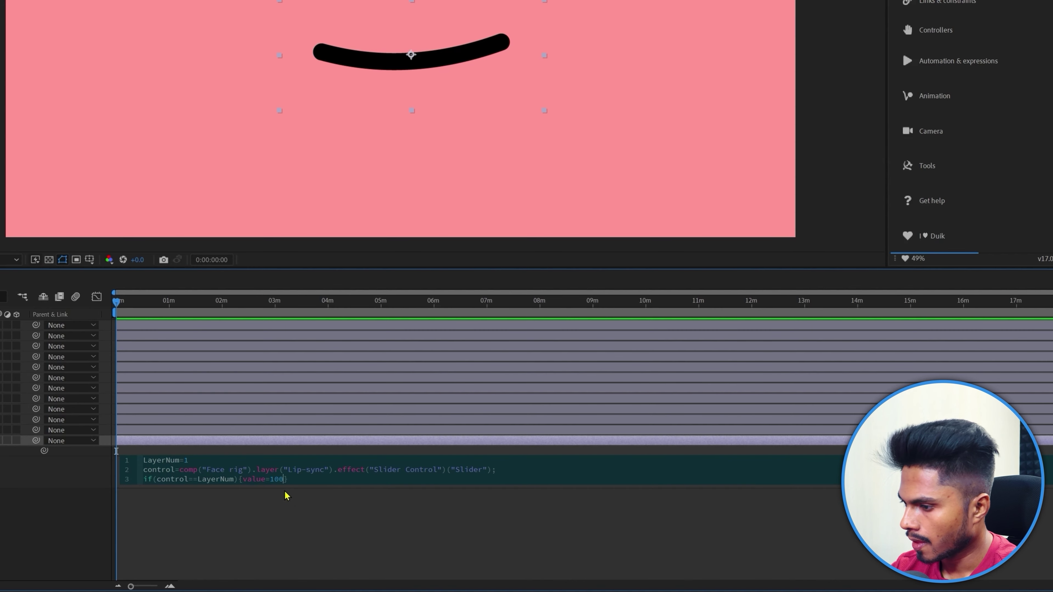
{"action": "type", "text": ";"}
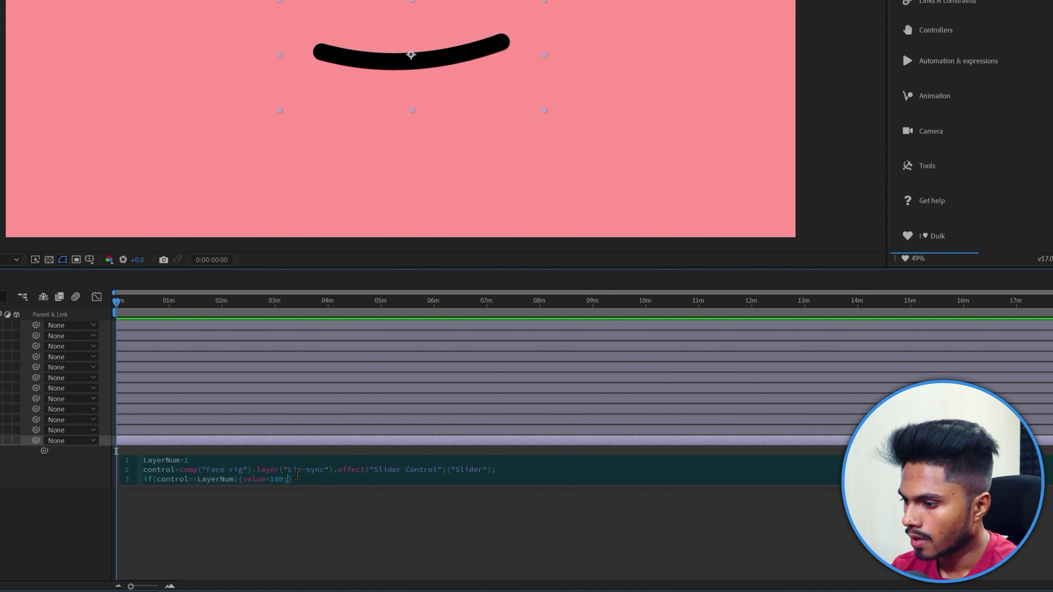
- Complete the Neutral layer's opacity expression with else{value=0;} and apply it
{"action": "left_click", "coordinate": [297, 476]}
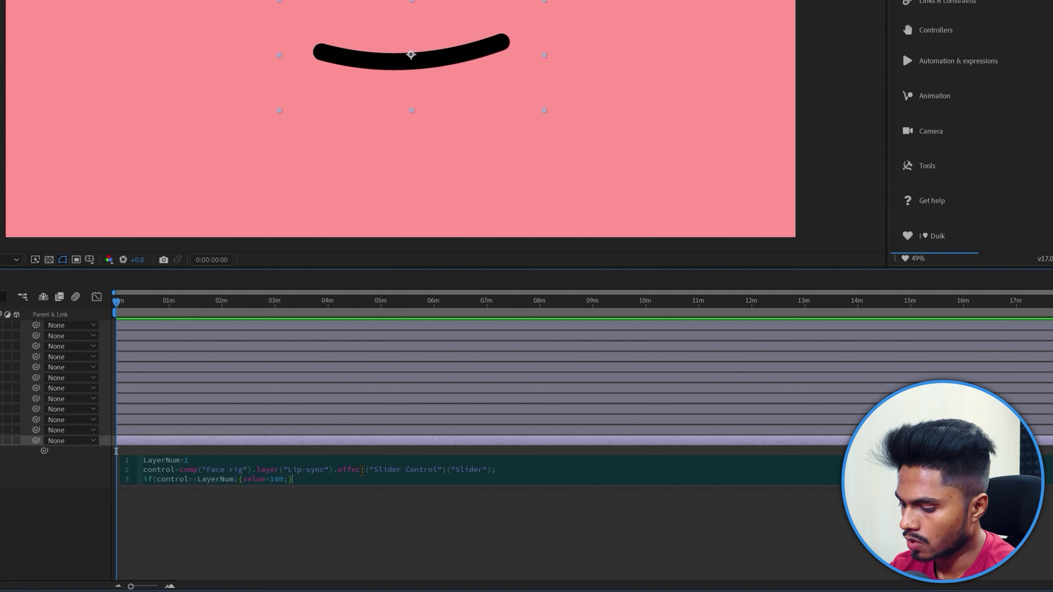
{"action": "type", "text": "else{}"}
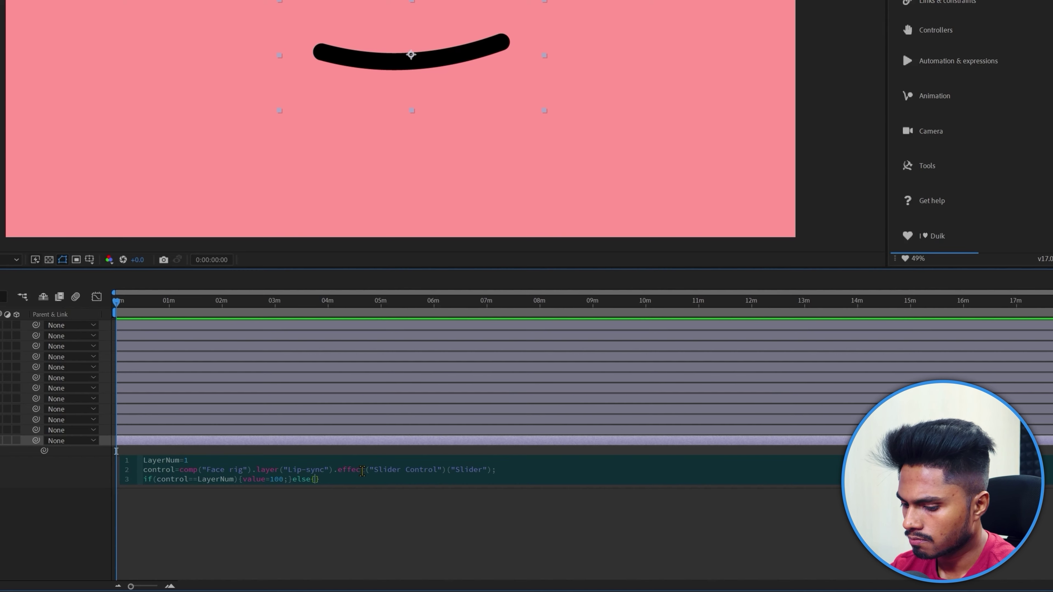
{"action": "type", "text": "value="}
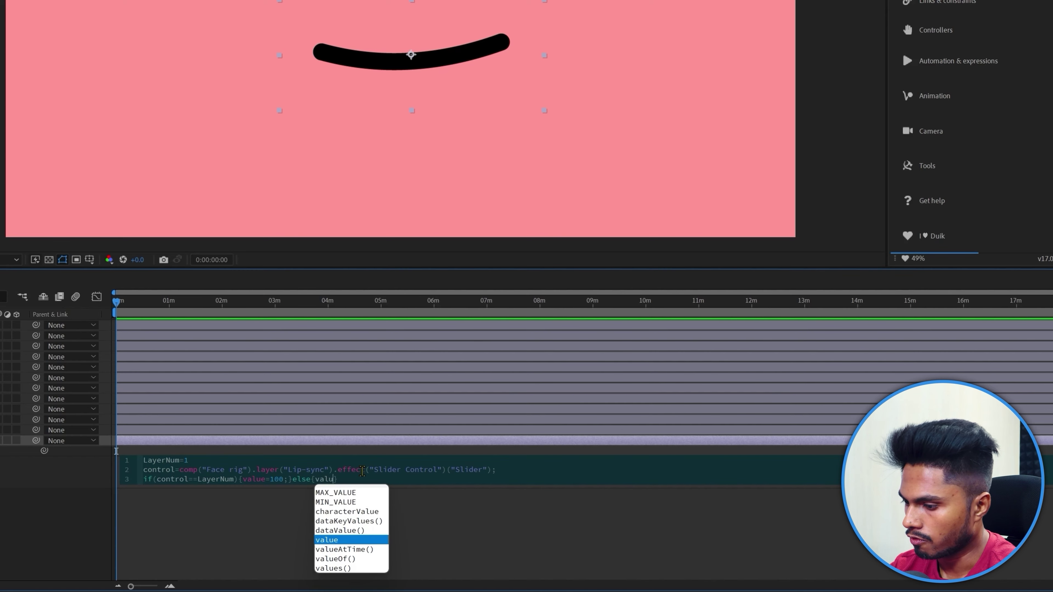
{"action": "type", "text": "0"}
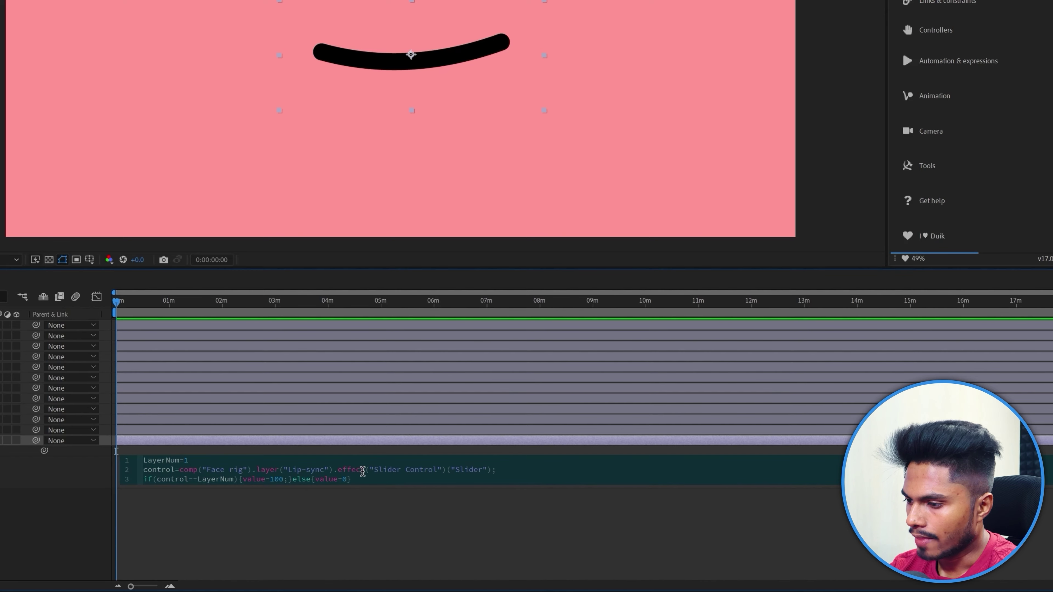
{"action": "type", "text": ";"}
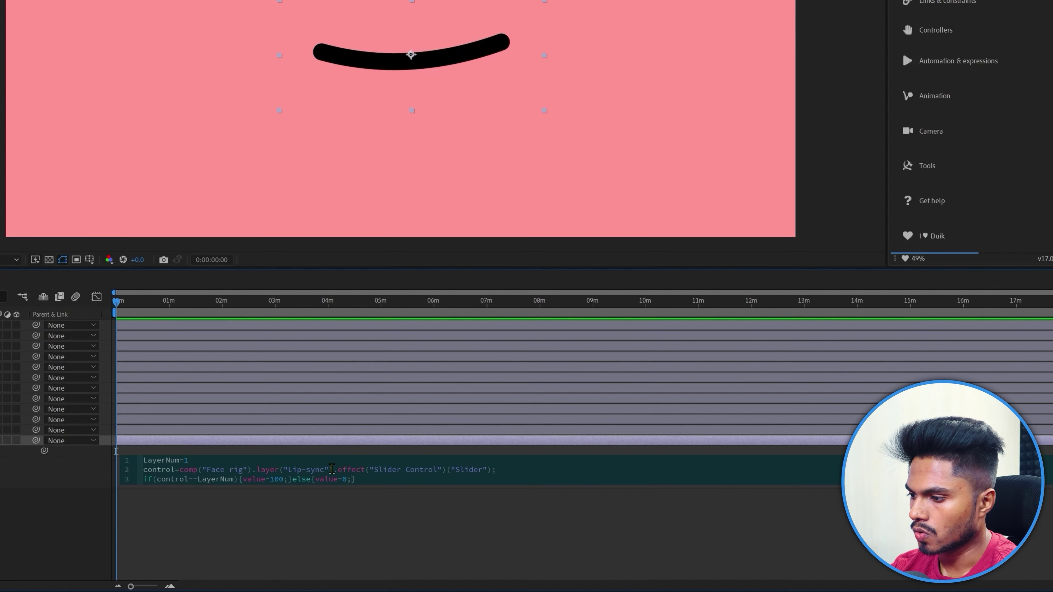
{"action": "left_click", "coordinate": [223, 528]}
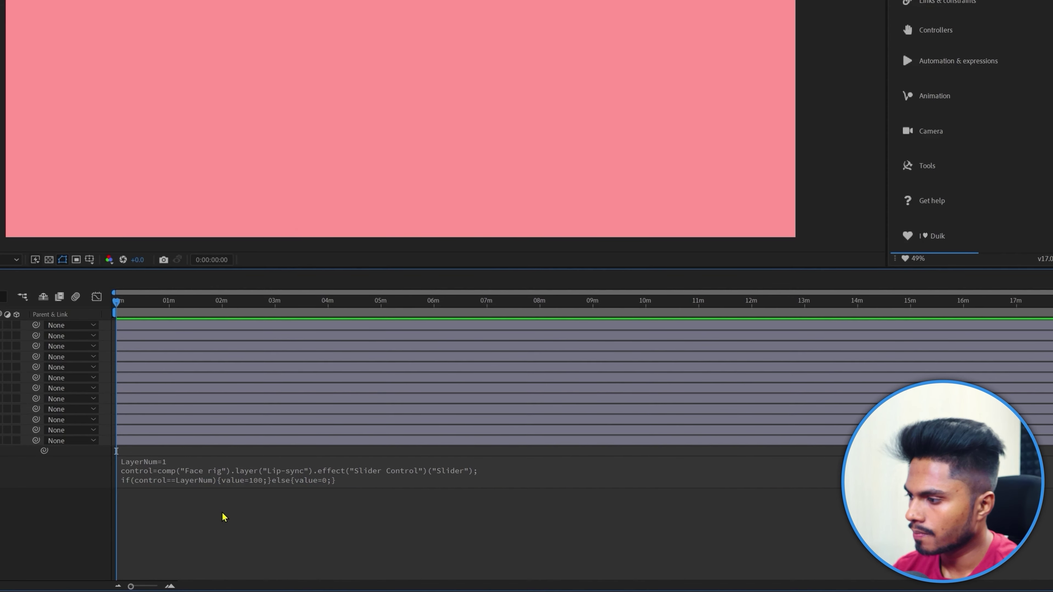
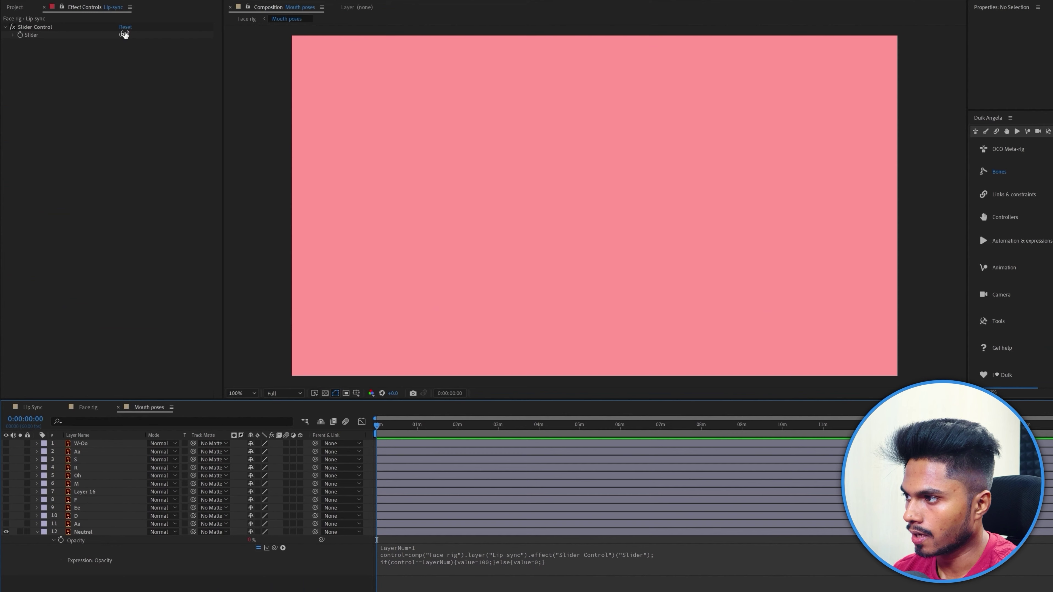
- Test the Neutral layer's opacity expression by setting the Lip-sync slider to 1 and then to 2
{"action": "left_click", "coordinate": [125, 34]}
{"action": "type", "text": "1"}
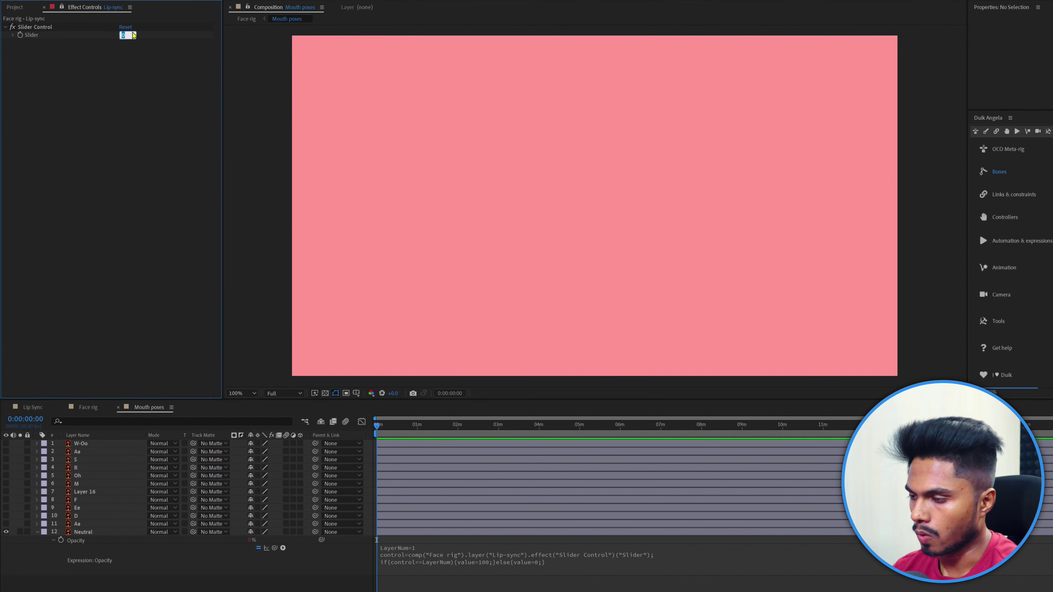
{"action": "key", "text": "Return"}
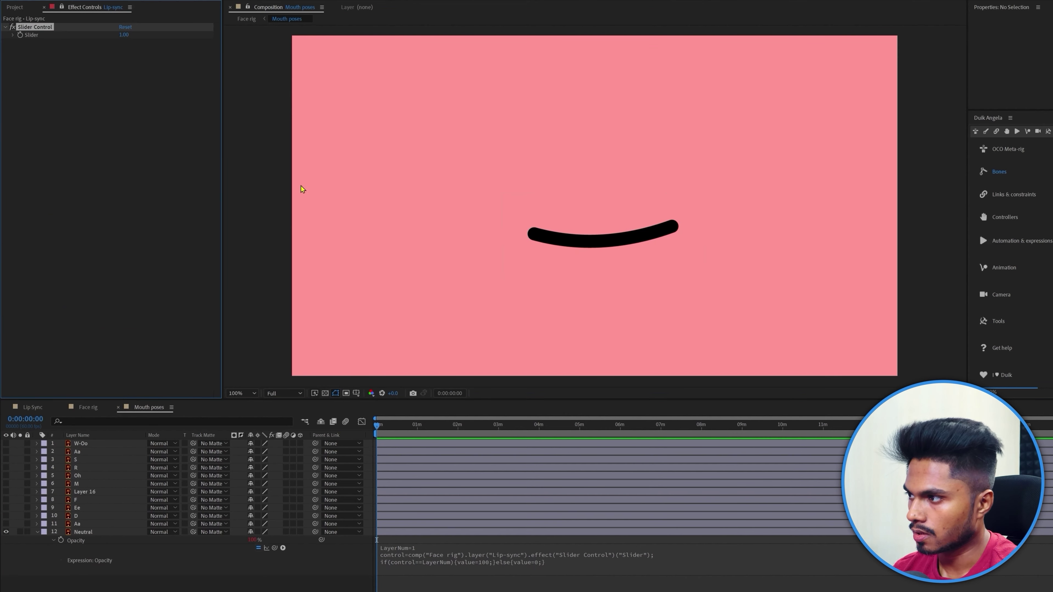
{"action": "left_click", "coordinate": [124, 34]}
{"action": "type", "text": "0"}
{"action": "key", "text": "Return"}
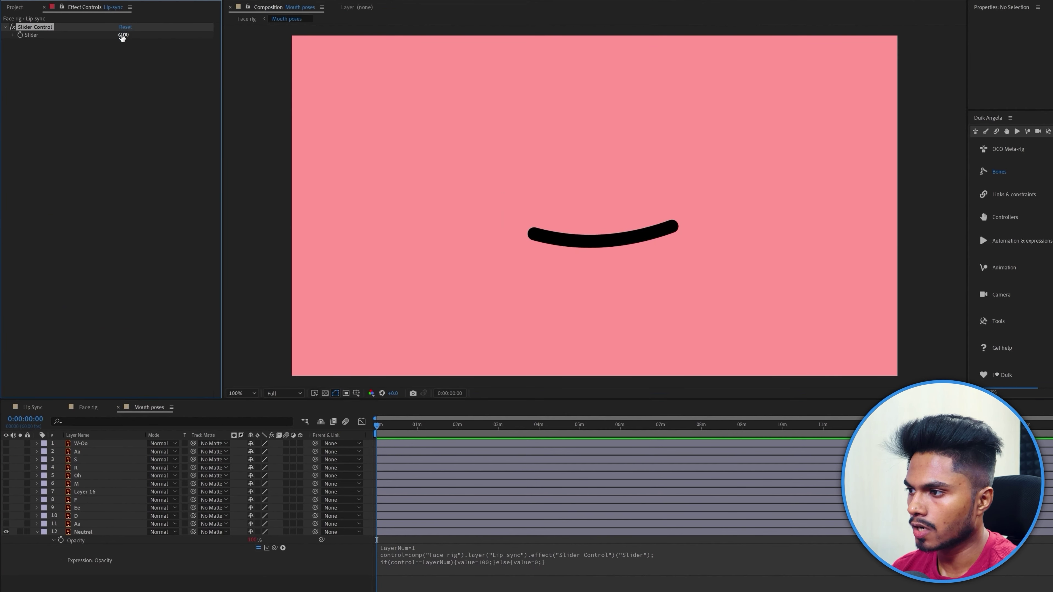
- Copy the Neutral layer's opacity expression to the opacity of the Aa layer directly above it, with LayerNum=2
{"action": "left_click", "coordinate": [482, 561]}
{"action": "key", "text": "ctrl+c"}
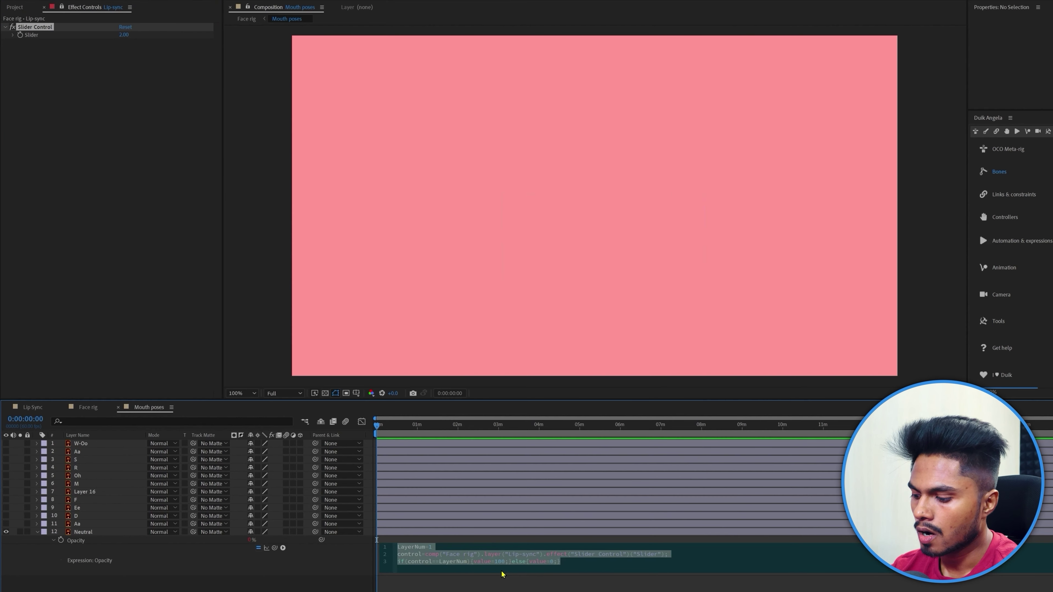
{"action": "left_click", "coordinate": [83, 525]}
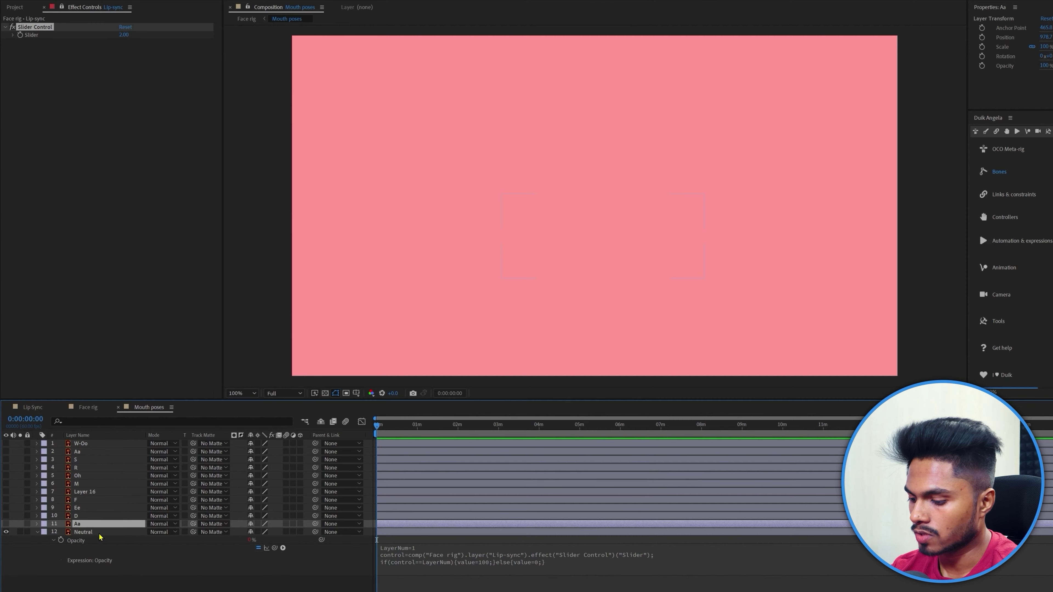
{"action": "key", "text": "t"}
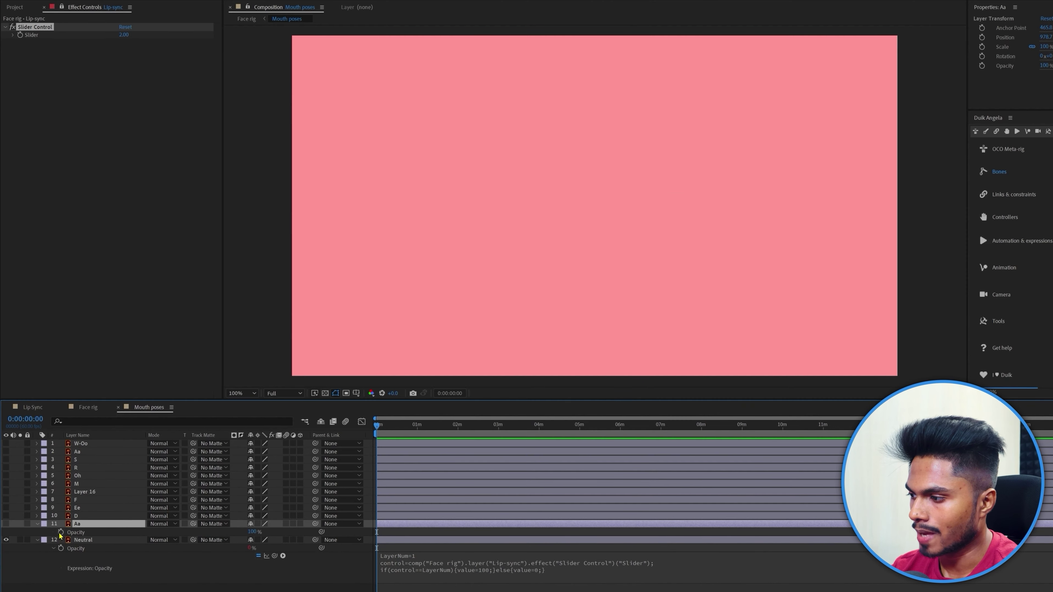
{"action": "left_click", "coordinate": [61, 533], "text": "alt"}
{"action": "key", "text": "ctrl+v"}
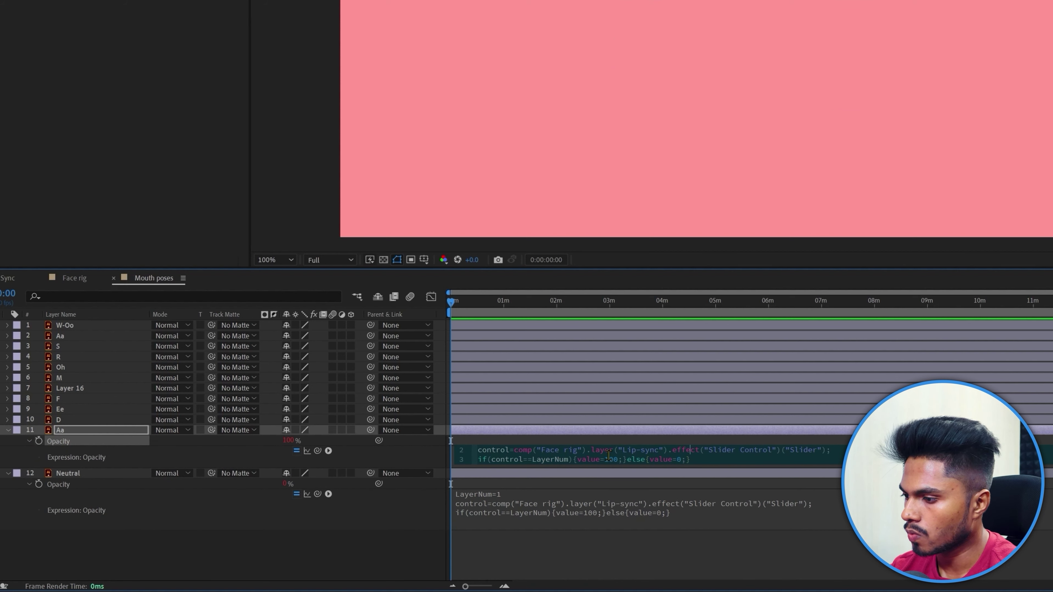
{"action": "key", "text": "ctrl+Home"}
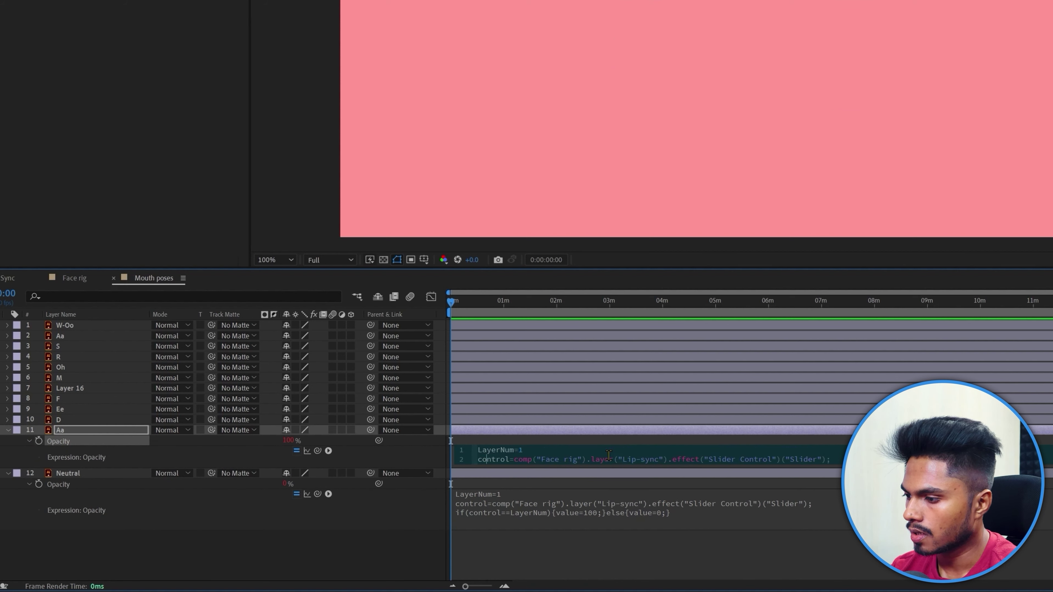
{"action": "key", "text": "shift+End"}
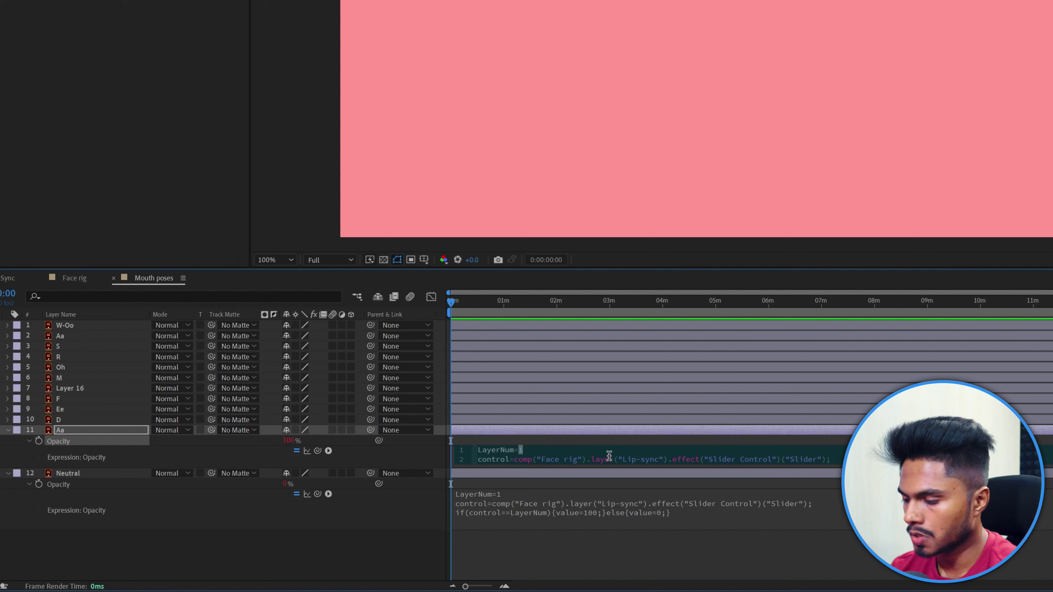
{"action": "type", "text": "2"}
- Copy the Aa layer's opacity expression to the D layer's opacity and set LayerNum=3
{"action": "key", "text": "ctrl+a"}
{"action": "key", "text": "ctrl+c"}
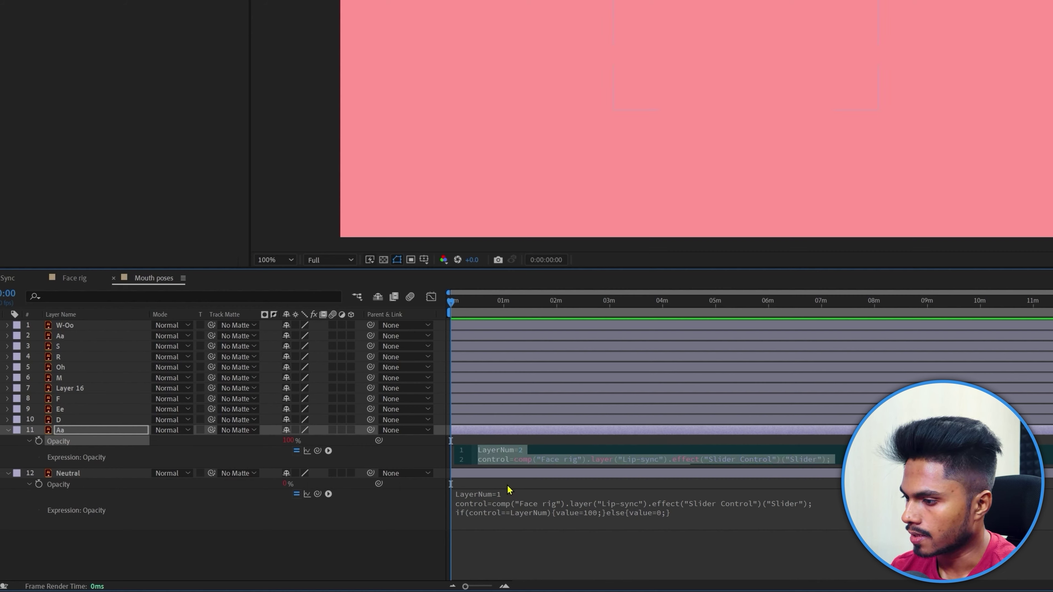
{"action": "left_click", "coordinate": [67, 419]}
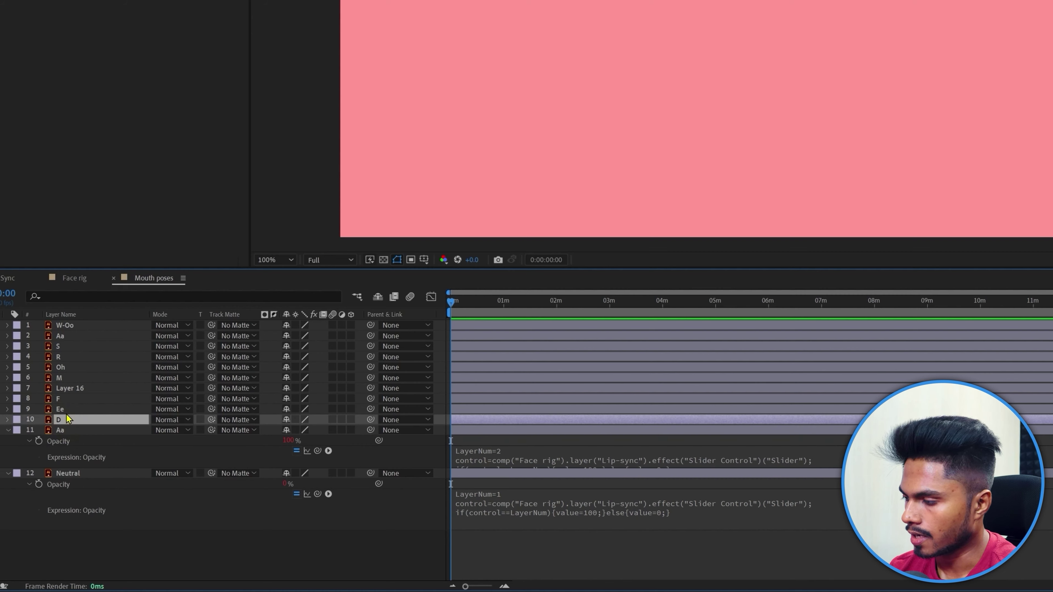
{"action": "key", "text": "t"}
{"action": "left_click", "coordinate": [40, 430], "text": "alt"}
{"action": "key", "text": "ctrl+v"}
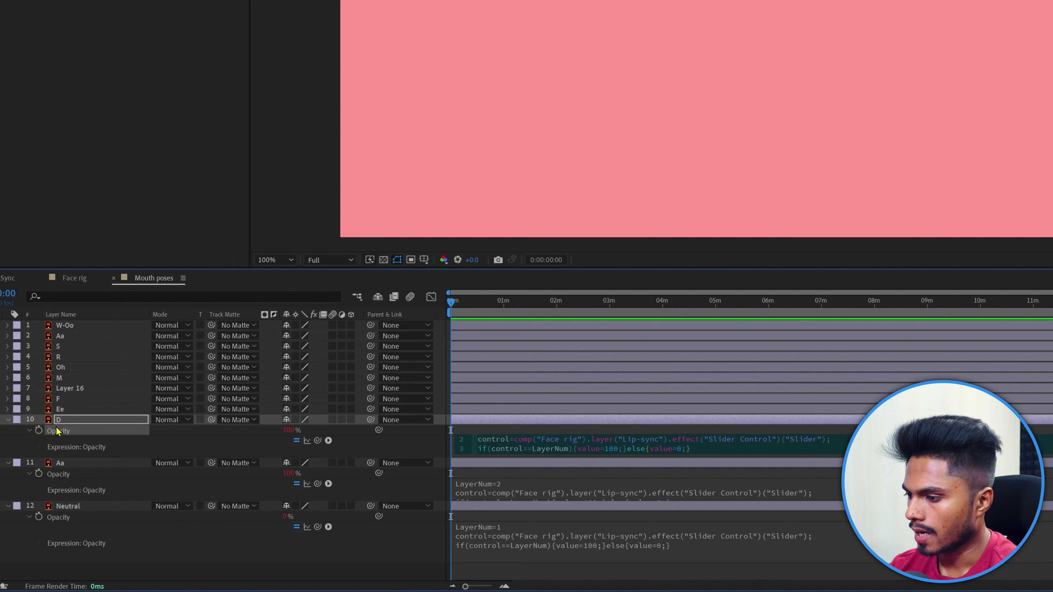
{"action": "key", "text": "ctrl+Home"}
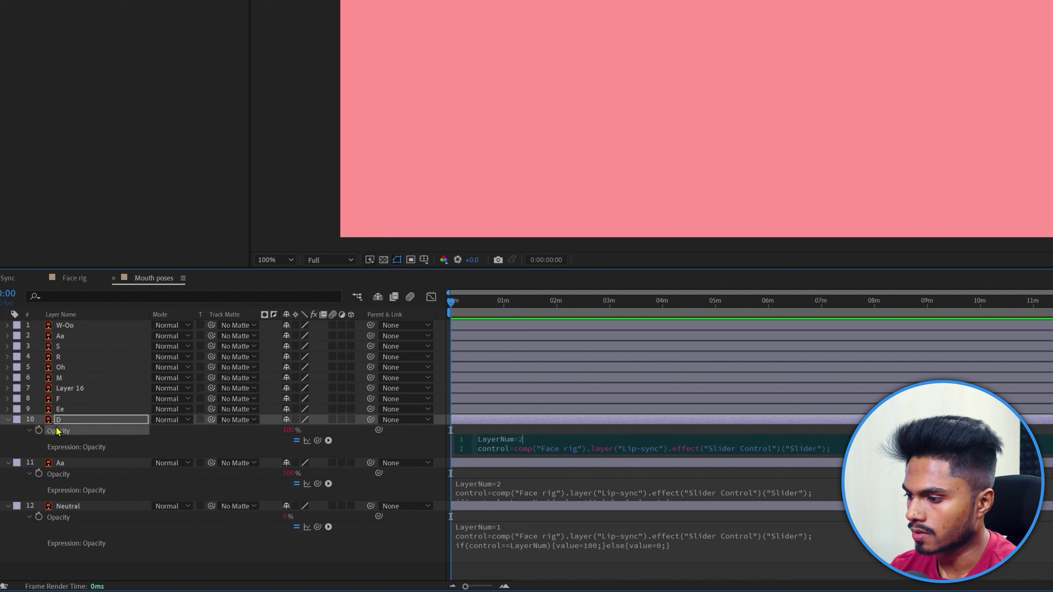
{"action": "key", "text": "shift+Left"}
{"action": "type", "text": "3"}
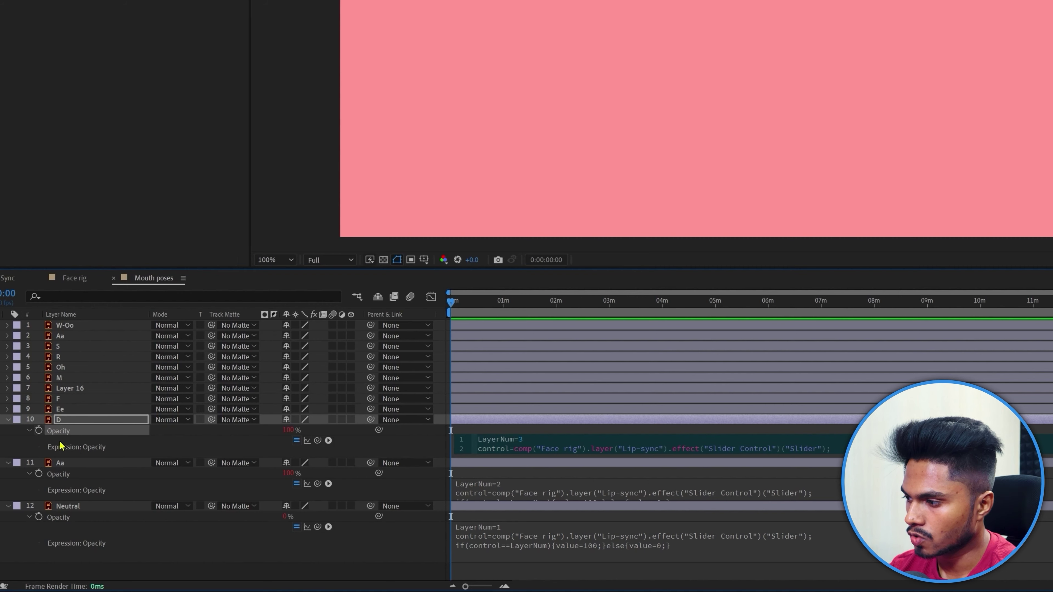
- Paste the opacity expression onto the Ee layer with LayerNum=4 and onto the F layer with LayerNum=5
{"action": "left_click", "coordinate": [96, 412]}
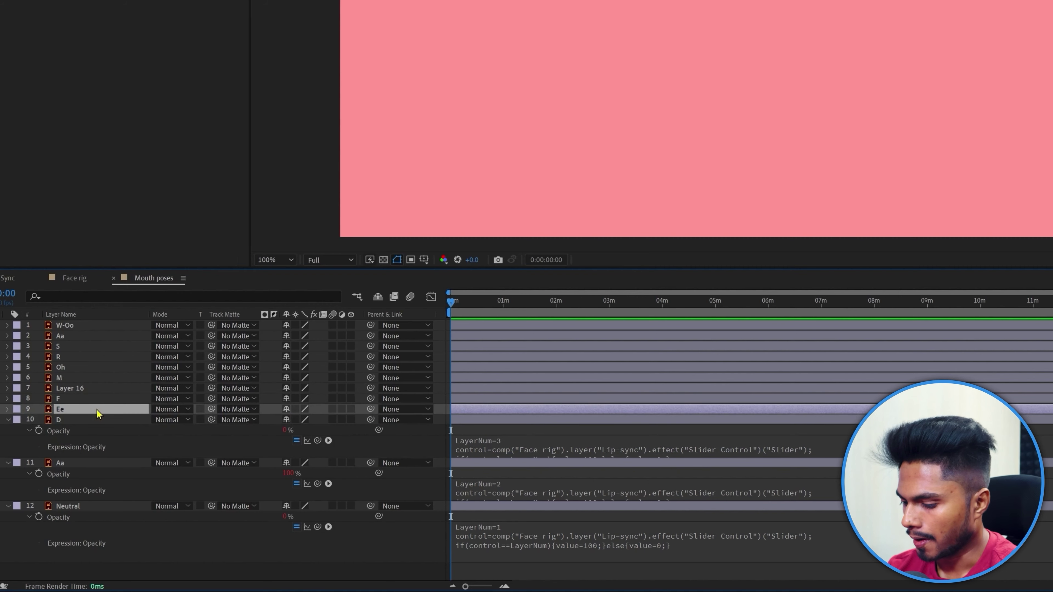
{"action": "key", "text": "t"}
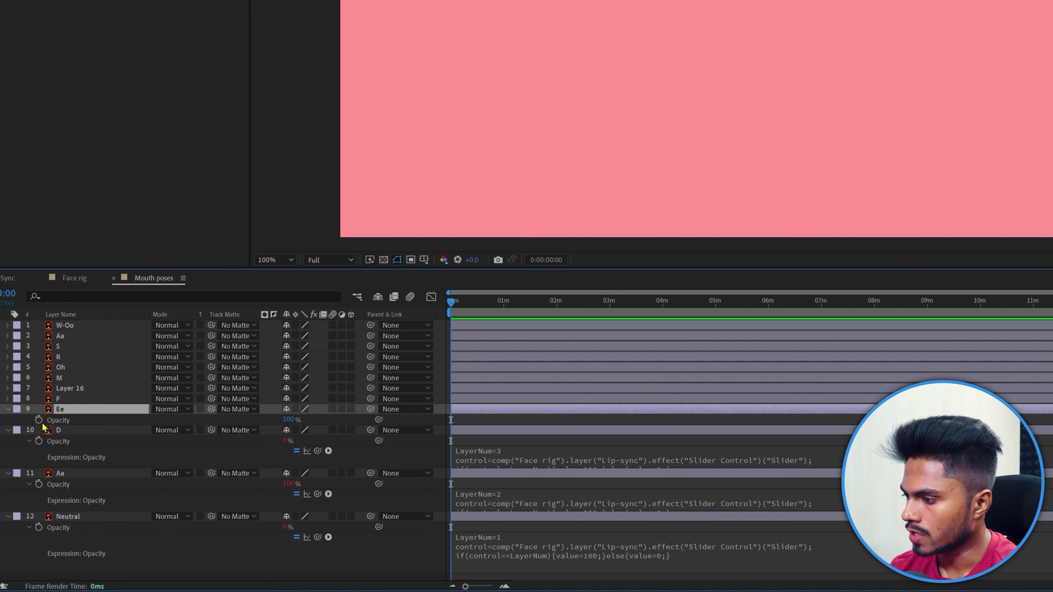
{"action": "left_click", "coordinate": [39, 420], "text": "alt"}
{"action": "type", "text": "control=comp(\"Face rig\").layer(\"Lip-sync\").effect(\"Slider Control\")(\"Slider\"); if(control==LayerNum){value=100;}else{value=0;}"}
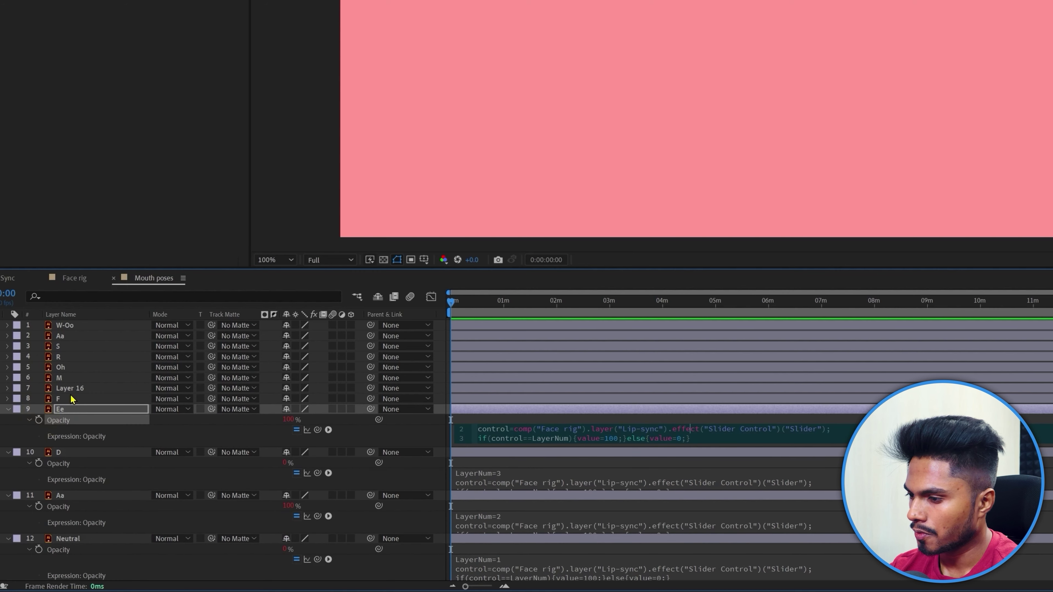
{"action": "key", "text": "Up"}
{"action": "key", "text": "Up"}
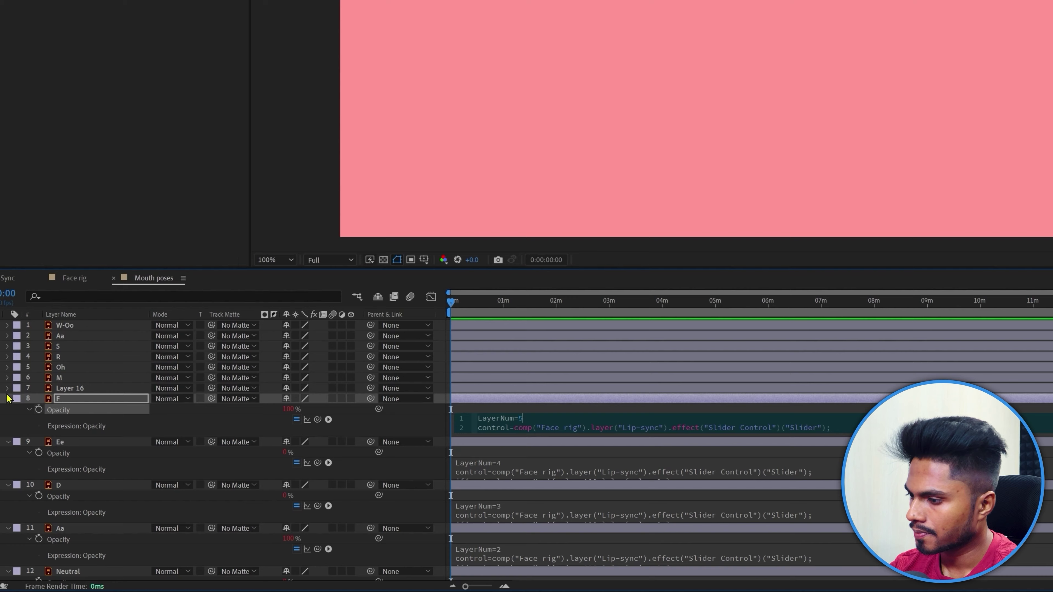
- Paste the slider expression onto the Rotation property of Layer 16 with LayerNum=6
{"action": "left_click", "coordinate": [70, 389]}
{"action": "key", "text": "r"}
{"action": "type", "text": "6"}
- Paste the opacity expression onto the M layer with LayerNum=7 and onto the Oh layer with LayerNum=8
{"action": "left_click", "coordinate": [60, 377]}
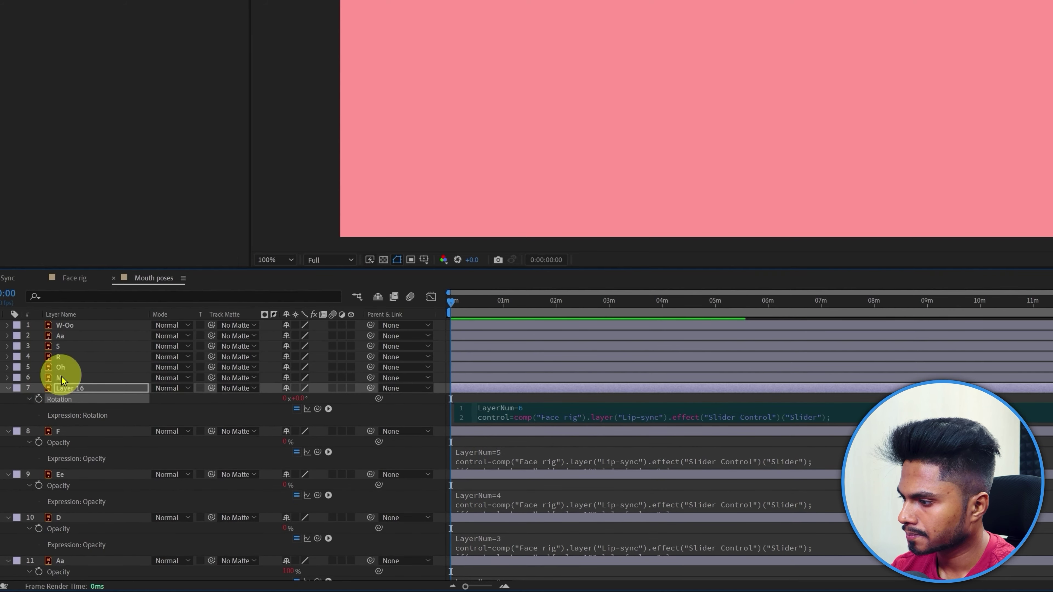
{"action": "key", "text": "t"}
{"action": "left_click", "coordinate": [39, 388], "text": "alt"}
{"action": "key", "text": "ctrl+v"}
{"action": "type", "text": "7"}
{"action": "left_click", "coordinate": [83, 368]}
{"action": "left_click", "coordinate": [37, 378], "text": "alt"}
- Paste the opacity expression onto the R layer with LayerNum=9 and onto the S layer with LayerNum=10
{"action": "left_click", "coordinate": [66, 357]}
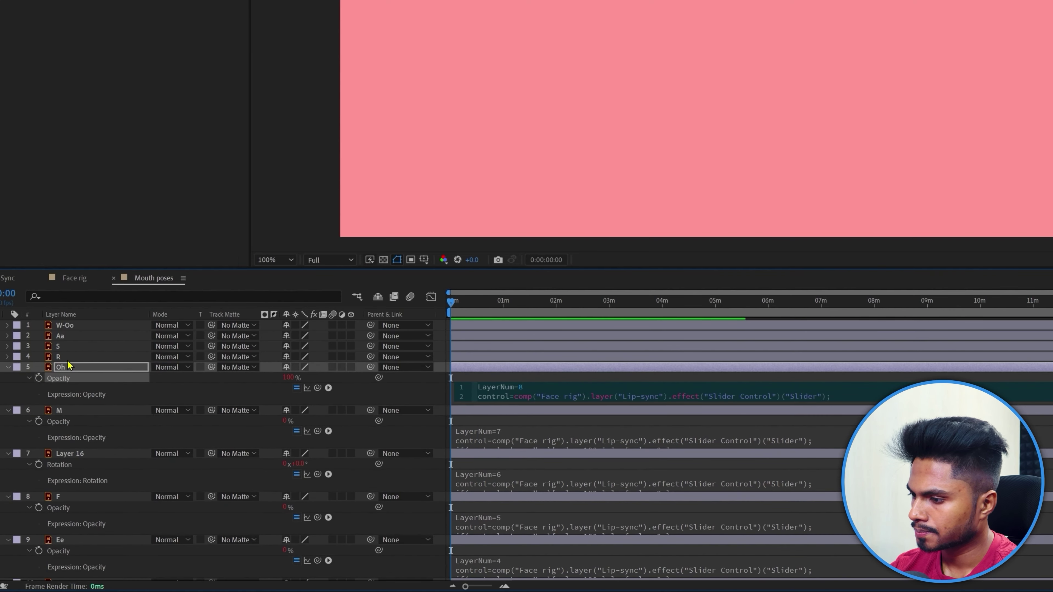
{"action": "key", "text": "e"}
{"action": "key", "text": "e"}
{"action": "left_click", "coordinate": [83, 347]}
{"action": "key", "text": "e"}
{"action": "key", "text": "e"}
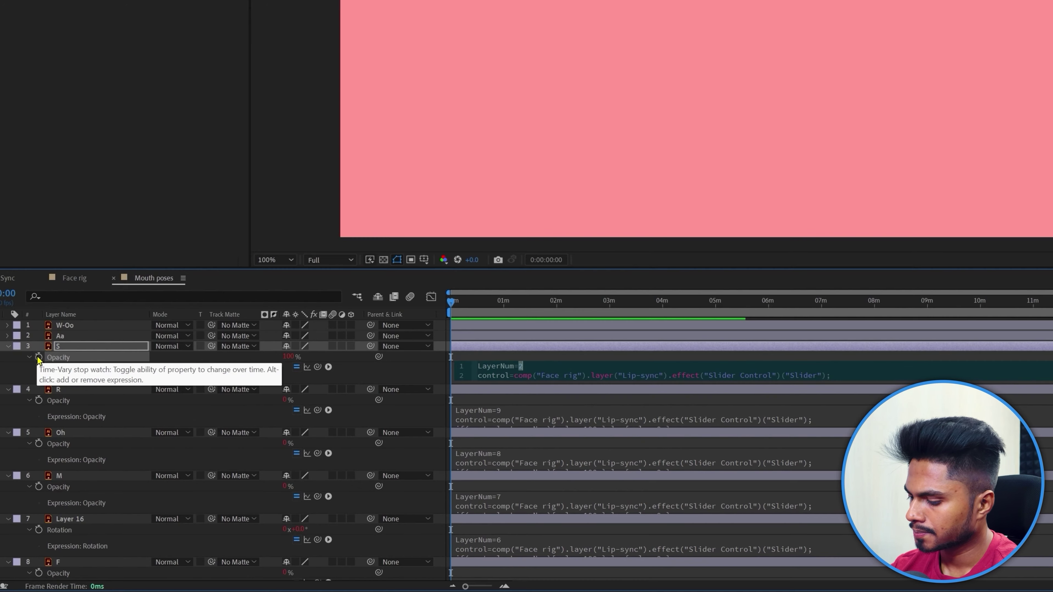
- Paste the opacity expression onto the Aa layer above the S layer and set LayerNum=11
{"action": "left_click", "coordinate": [94, 336]}
{"action": "key", "text": "e"}
{"action": "key", "text": "e"}
{"action": "key", "text": "BackSpace"}
{"action": "type", "text": "11"}
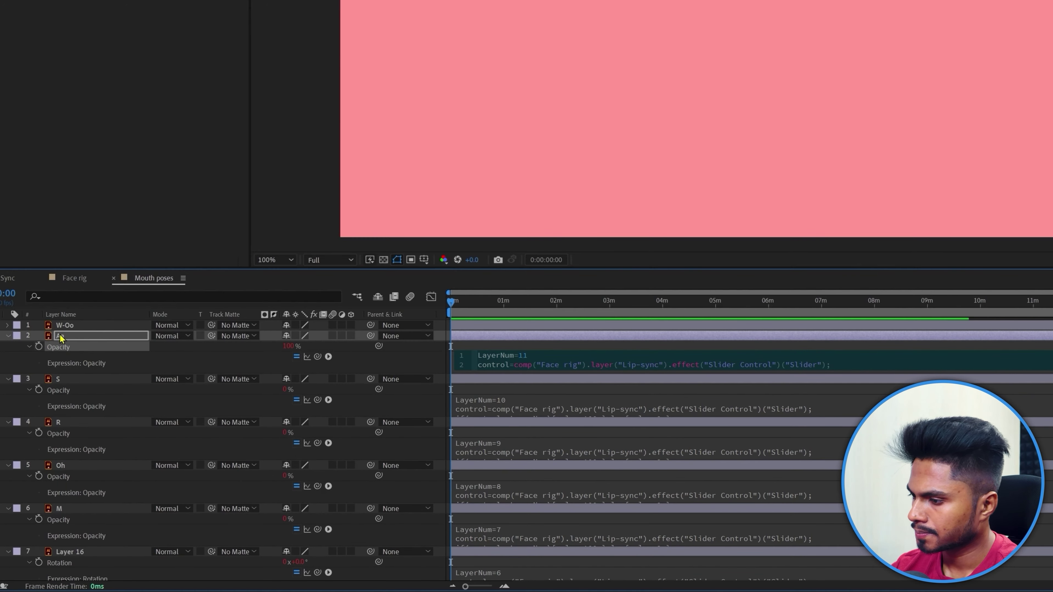
- Paste the opacity expression onto the W-Oo layer and set LayerNum=12
{"action": "left_click", "coordinate": [62, 326]}
{"action": "key", "text": "t"}
{"action": "left_click", "coordinate": [39, 337], "text": "alt"}
{"action": "key", "text": "ctrl+v"}
{"action": "key", "text": "BackSpace"}
{"action": "type", "text": "12"}
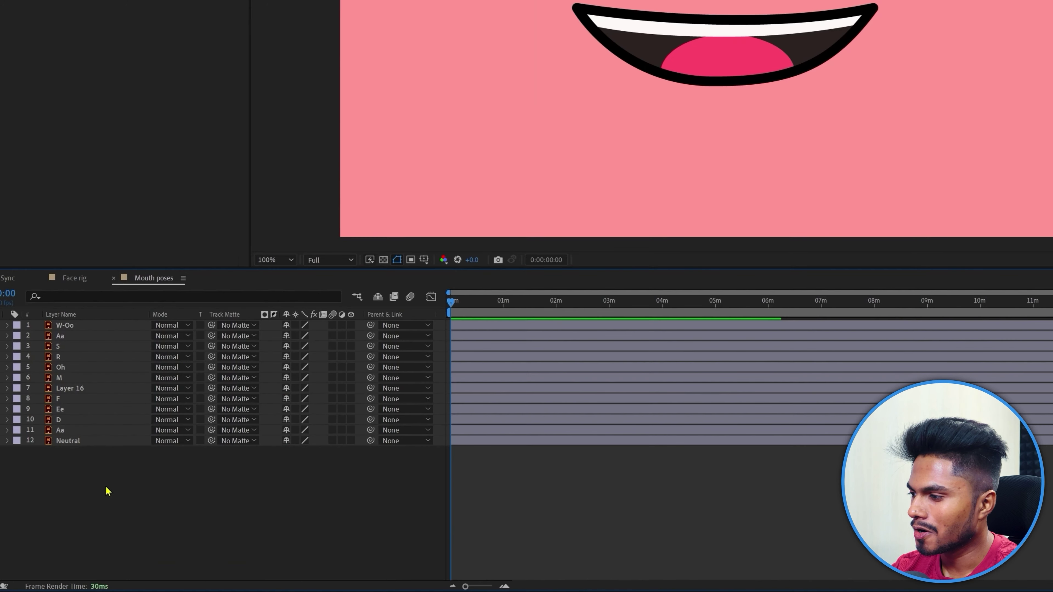
- Collapse the expression and opacity rows of all mouth pose layers in the timeline
{"action": "key", "text": "e"}
{"action": "key", "text": "e"}
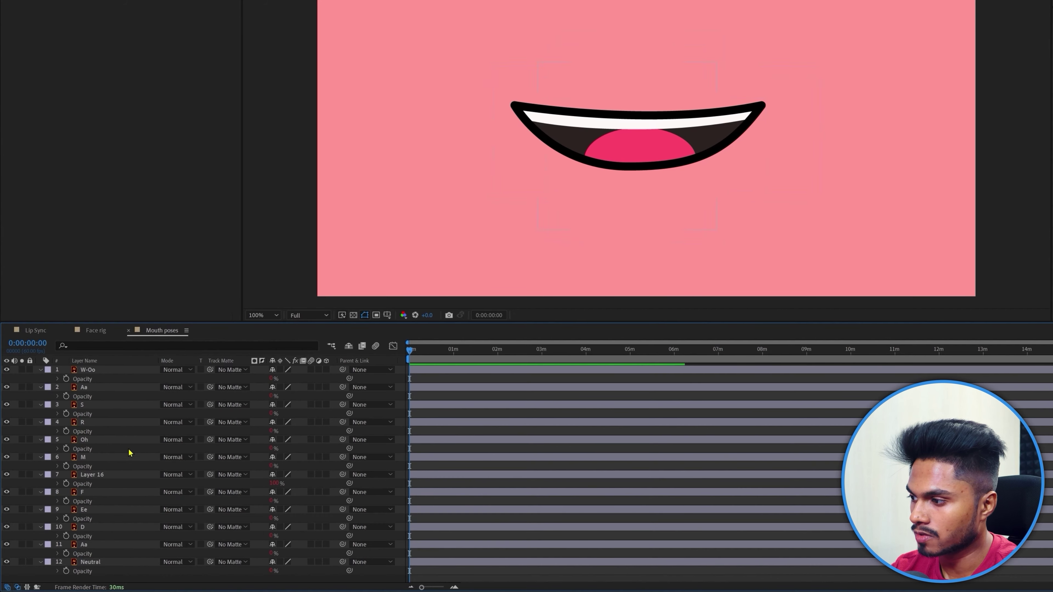
{"action": "key", "text": "t"}
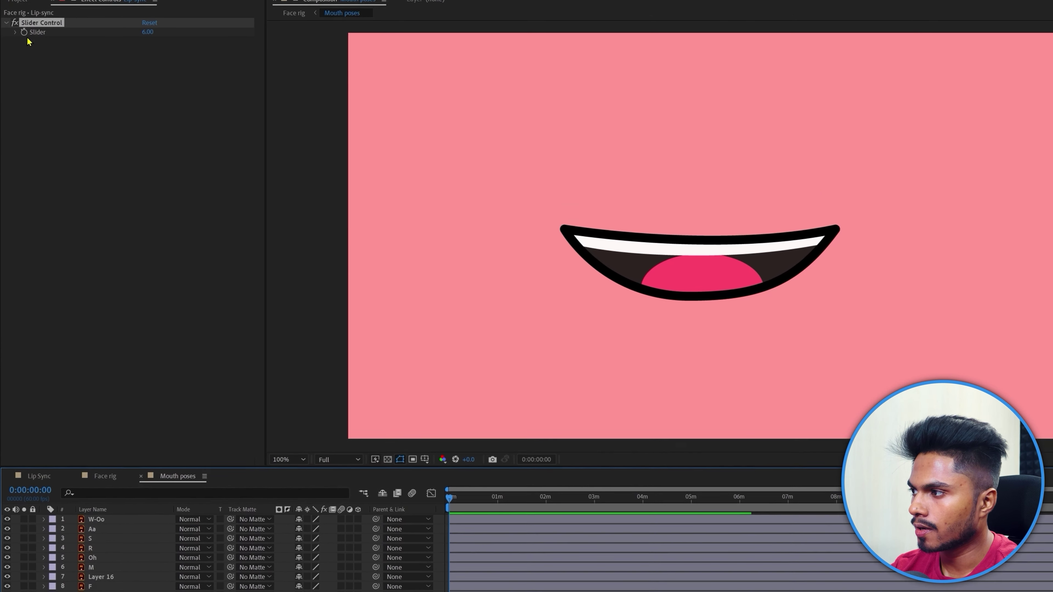
- Raise the Lip-sync slider one value at a time up to 13, then return it to 12, checking each mouth pose
{"action": "left_click", "coordinate": [147, 57]}
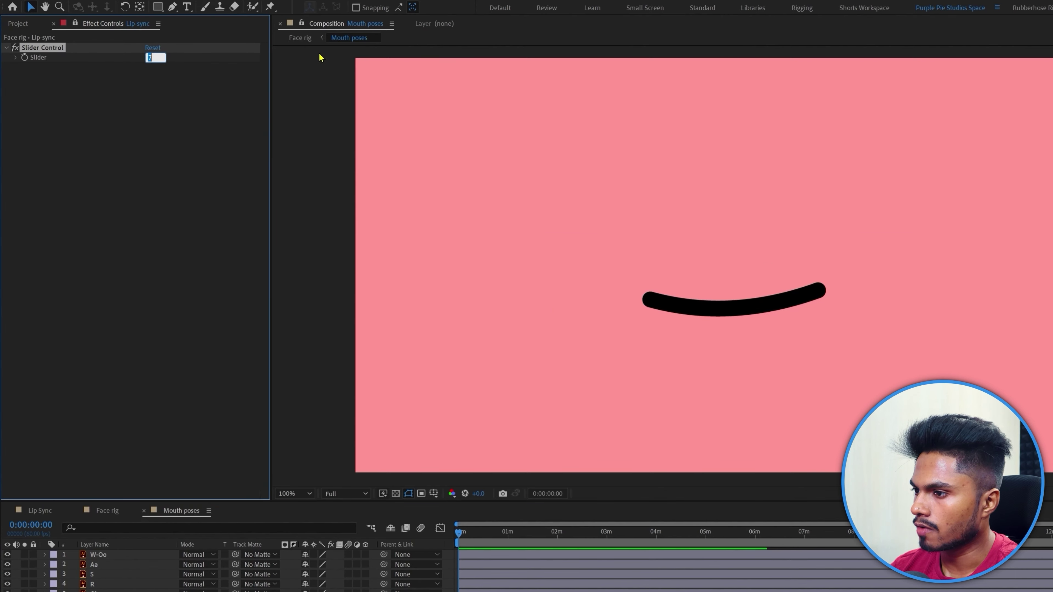
{"action": "key", "text": "Up"}
{"action": "key", "text": "Up"}
{"action": "key", "text": "Up"}
{"action": "key", "text": "Up"}
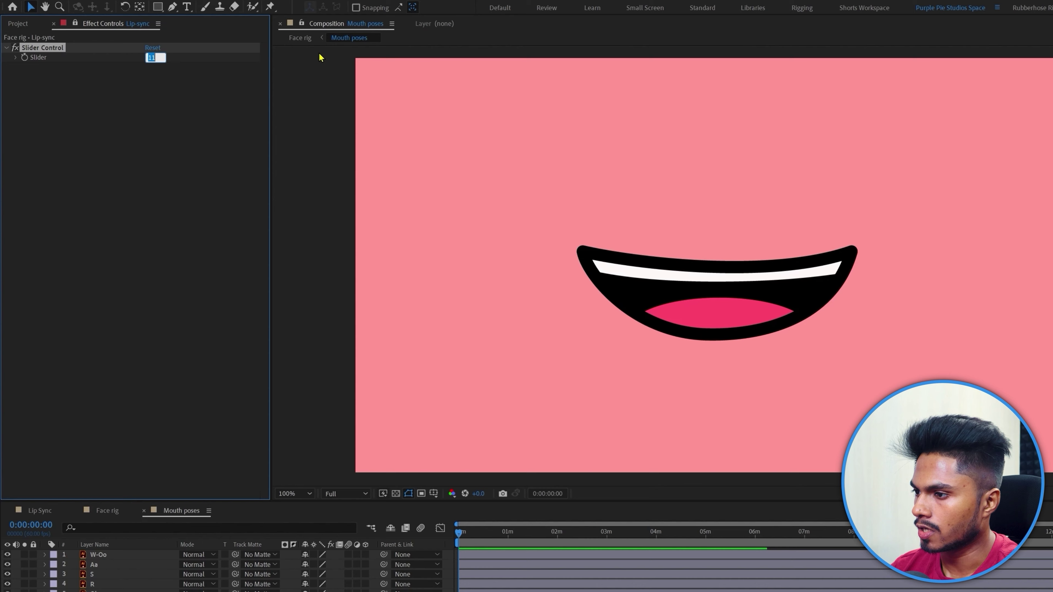
{"action": "key", "text": "Up"}
{"action": "key", "text": "Up"}
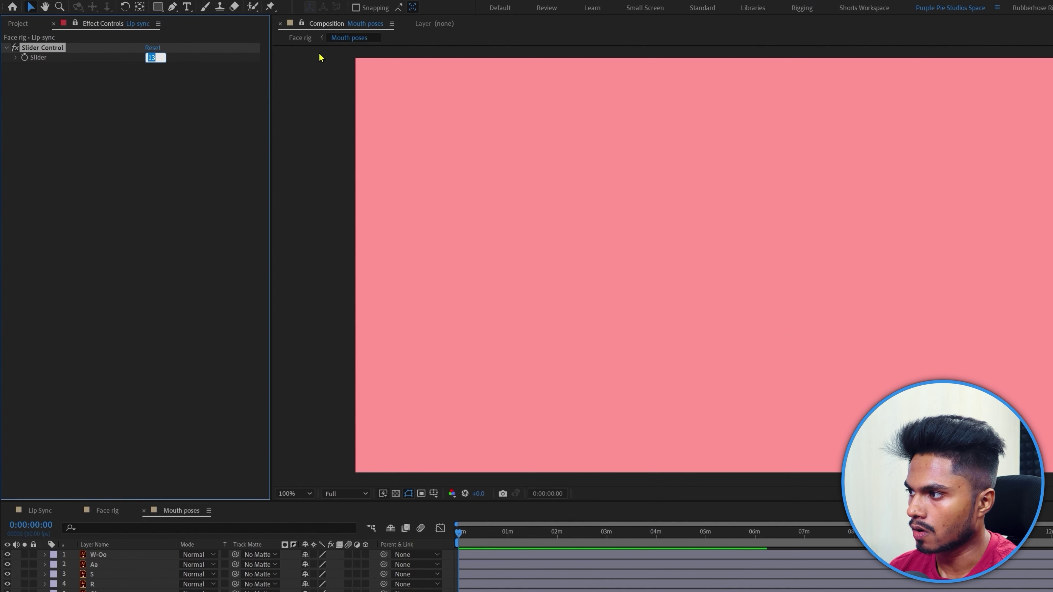
{"action": "key", "text": "Down"}
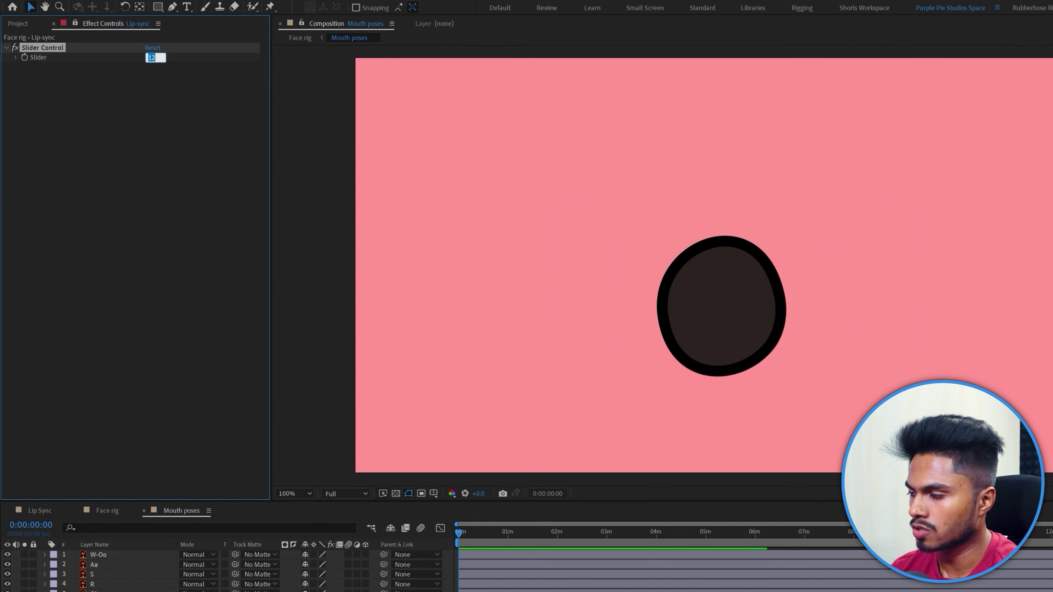
- Check individual mouth poses by setting the Lip-sync slider to 9, 4, 3, 2 and 1 in turn
{"action": "type", "text": "9"}
{"action": "key", "text": "Return"}
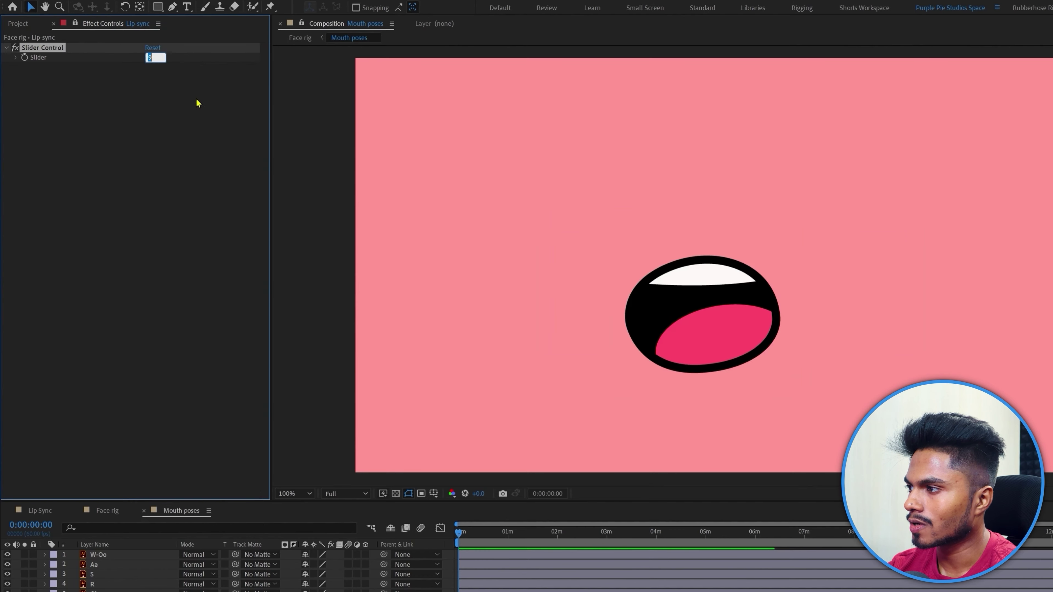
{"action": "type", "text": "4"}
{"action": "key", "text": "Return"}
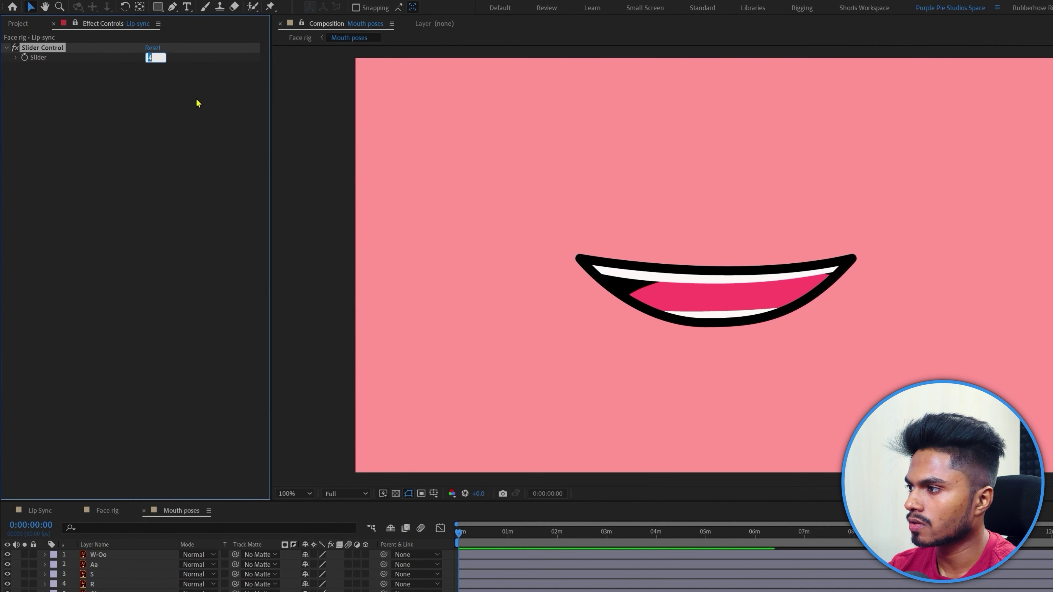
{"action": "type", "text": "3"}
{"action": "key", "text": "Return"}
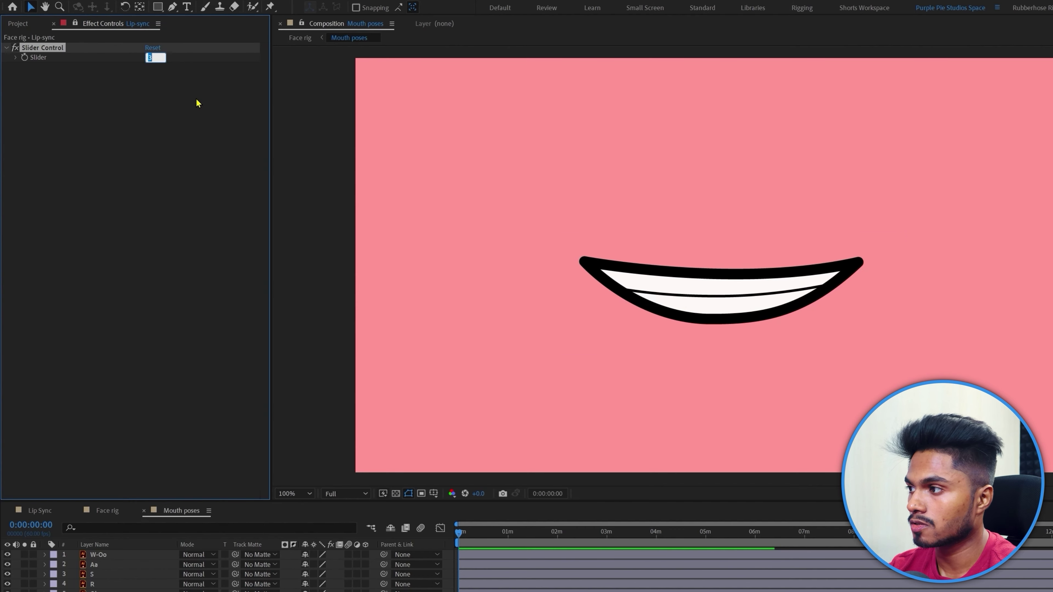
{"action": "type", "text": "2"}
{"action": "key", "text": "Return"}
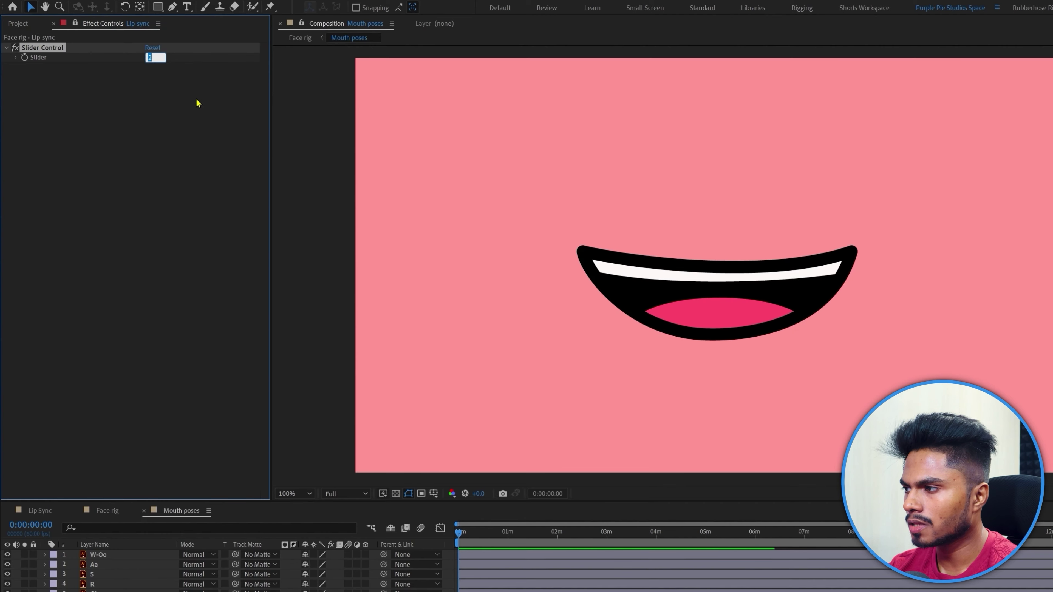
{"action": "type", "text": "1"}
{"action": "key", "text": "Return"}
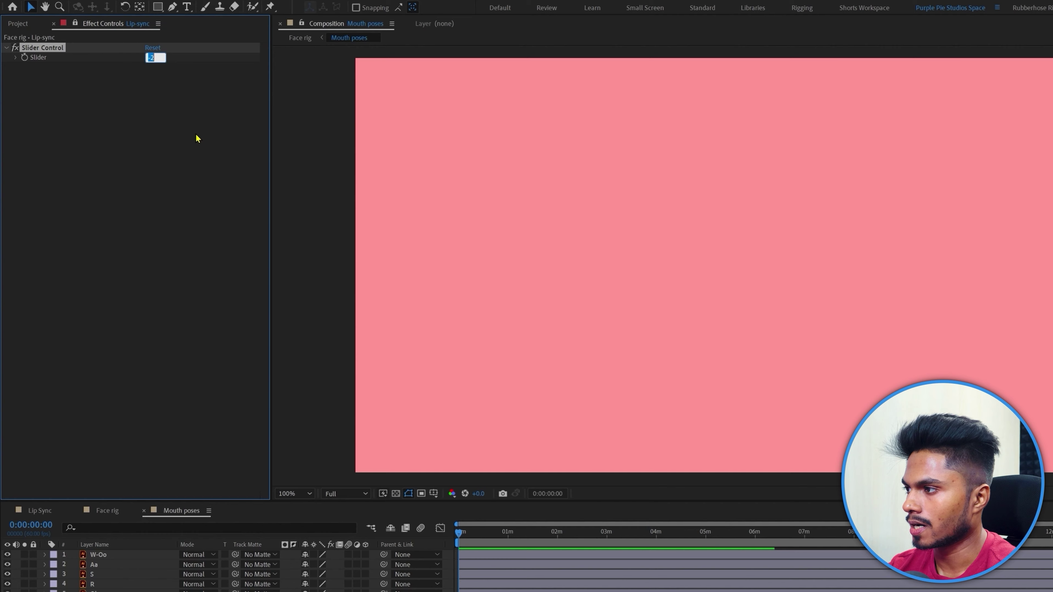
- Step the Lip-sync slider upward through the whole range of mouth poses to 13
{"action": "key", "text": "Up"}
{"action": "key", "text": "Up"}
{"action": "key", "text": "Up"}
{"action": "key", "text": "Up"}
{"action": "key", "text": "Up"}
{"action": "key", "text": "Up"}
{"action": "key", "text": "Up"}
{"action": "key", "text": "Up"}
{"action": "key", "text": "Up"}
{"action": "key", "text": "Up"}
{"action": "key", "text": "Up"}
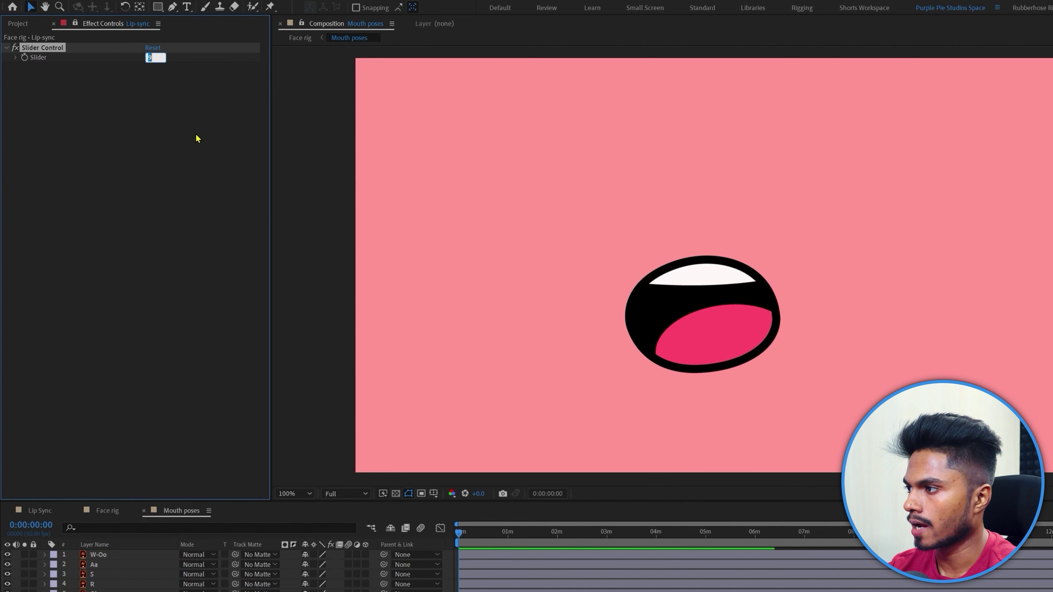
{"action": "key", "text": "Up"}
{"action": "key", "text": "Up"}
{"action": "key", "text": "Up"}
{"action": "key", "text": "Up"}
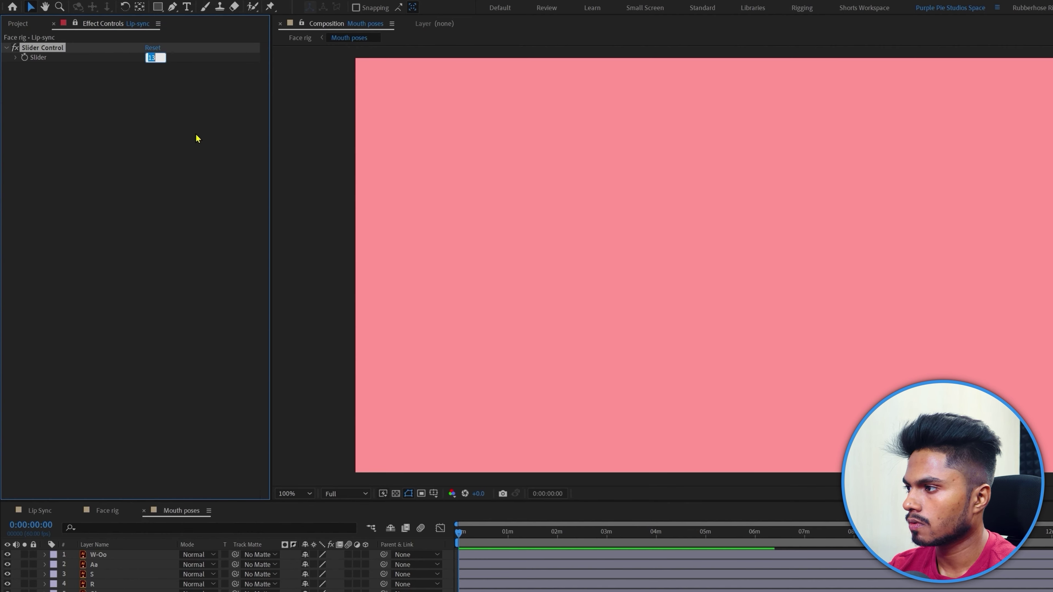
- Lower the Lip-sync slider to 11, then try the fractional value 4.5 and undo it
{"action": "key", "text": "Down"}
{"action": "key", "text": "Down"}
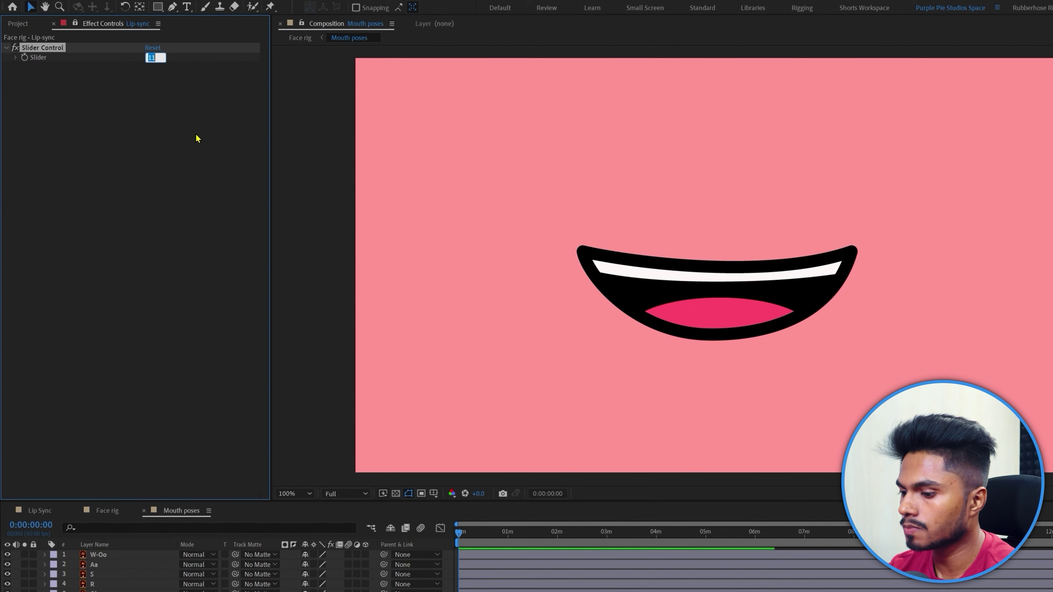
{"action": "type", "text": "4"}
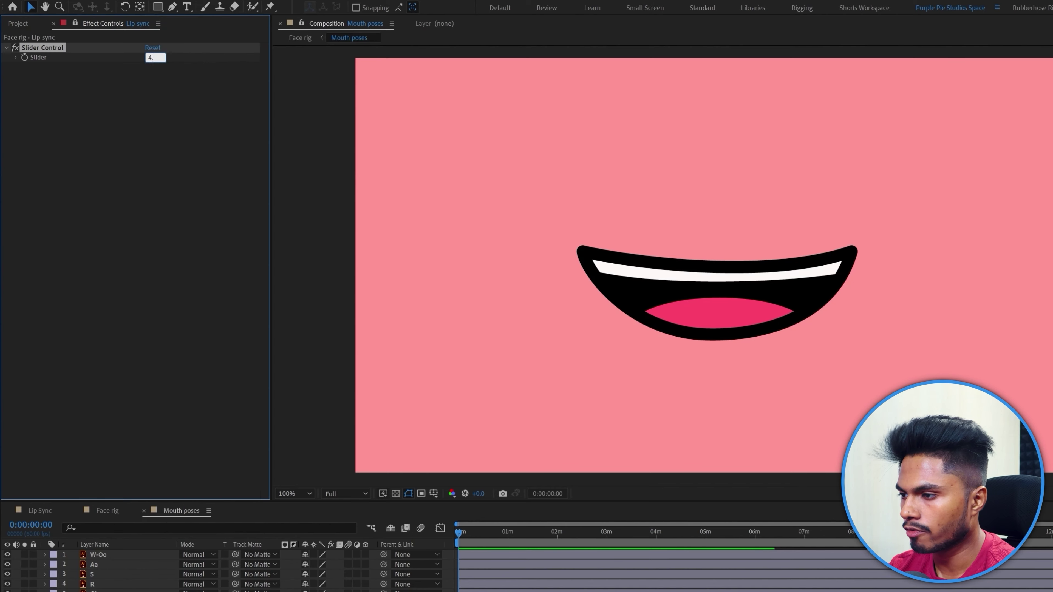
{"action": "type", "text": ".5"}
{"action": "key", "text": "Return"}
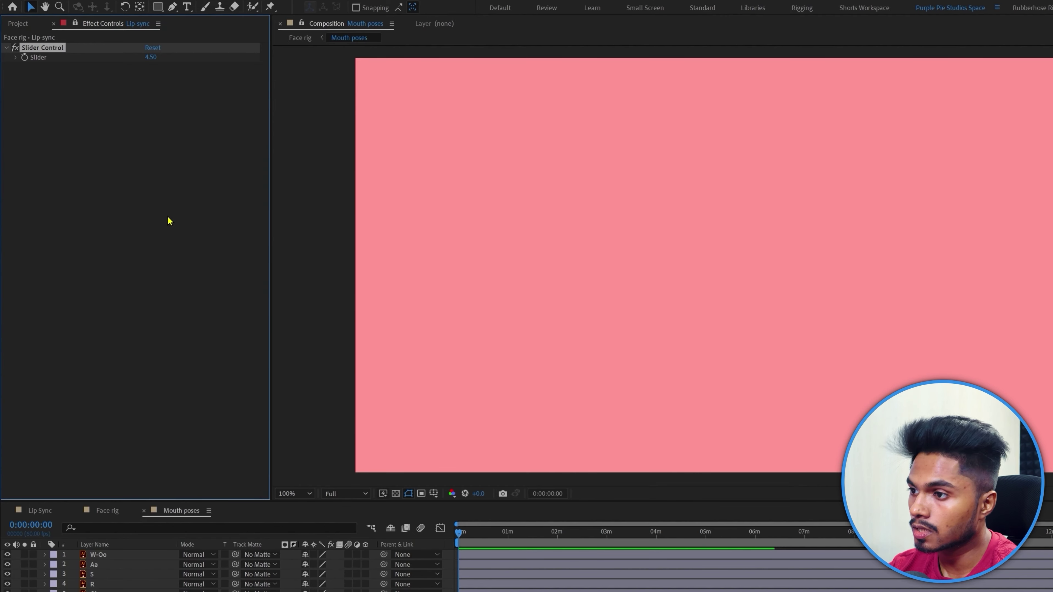
{"action": "key", "text": "ctrl+z"}
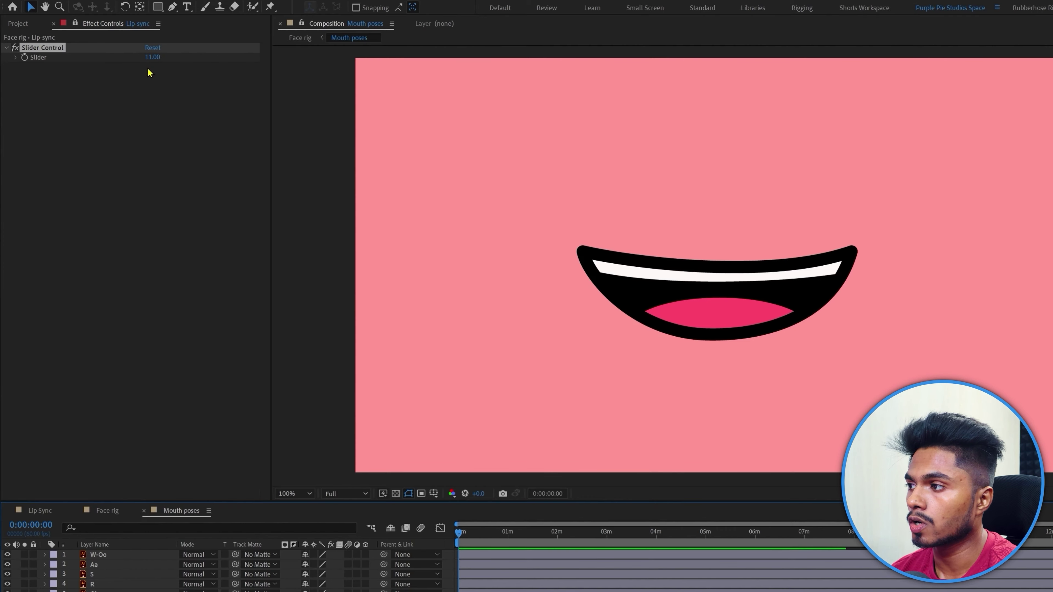
- In the Face rig composition, add an expression to the Lip-sync layer's slider that begins with a clamp() nested inside Math.floor()
{"action": "left_click", "coordinate": [101, 511]}
{"action": "left_click", "coordinate": [105, 555]}
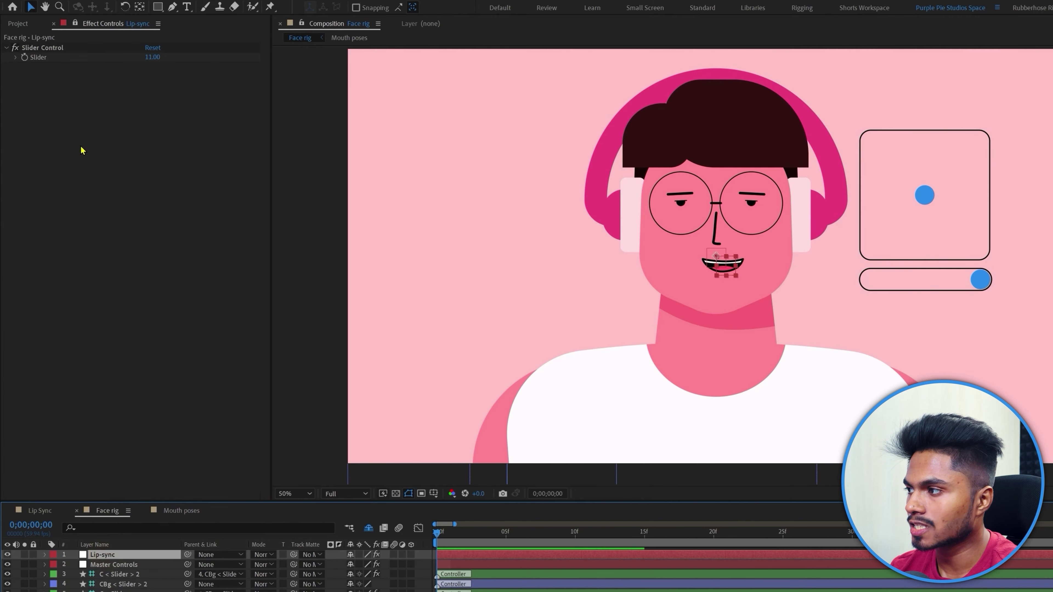
{"action": "left_click", "coordinate": [24, 57], "text": "alt"}
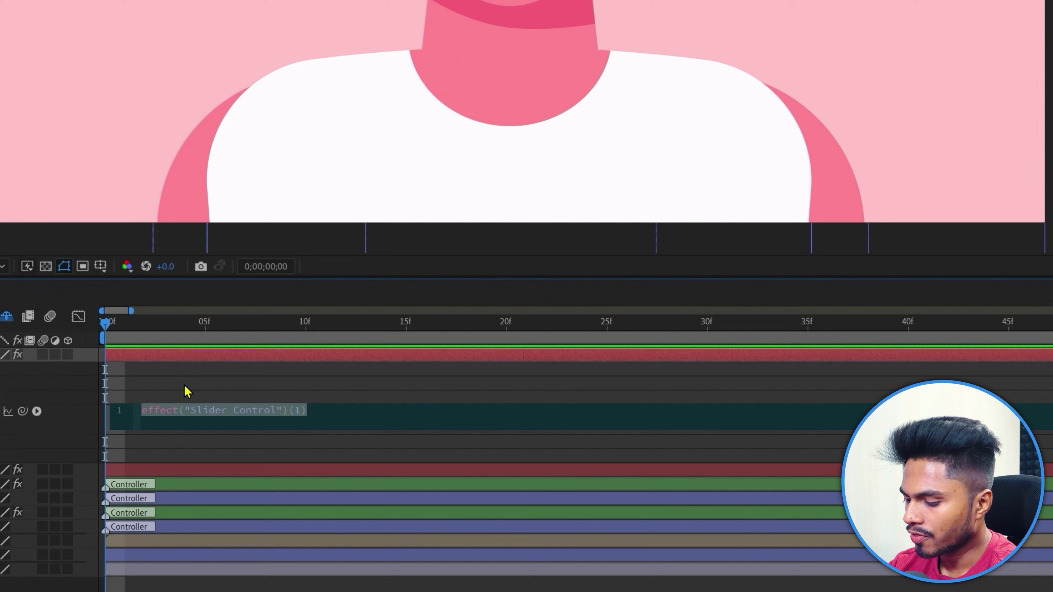
{"action": "type", "text": "Math"}
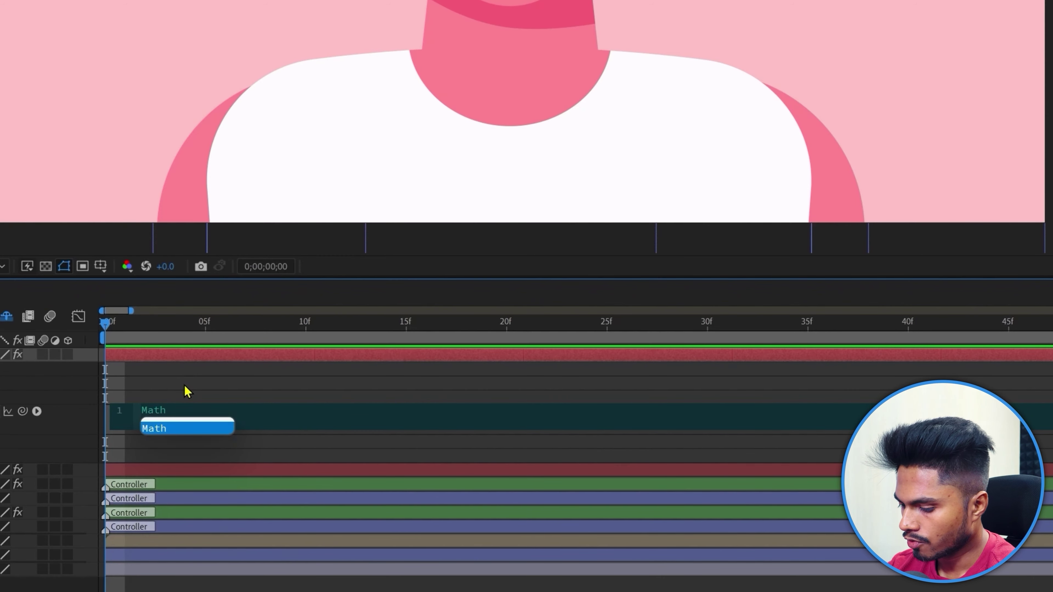
{"action": "type", "text": ".floor"}
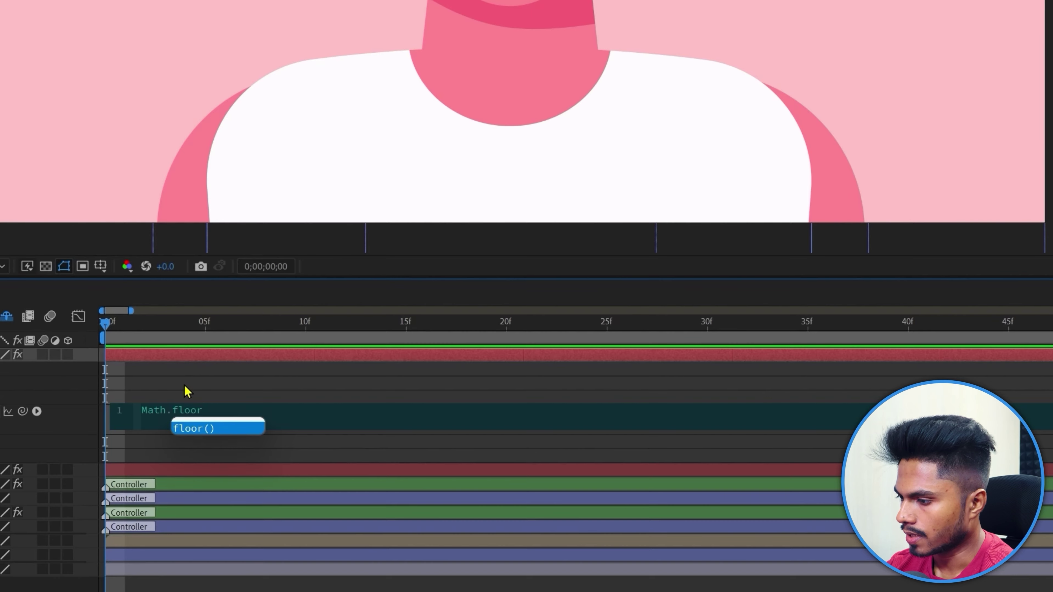
{"action": "key", "text": "Return"}
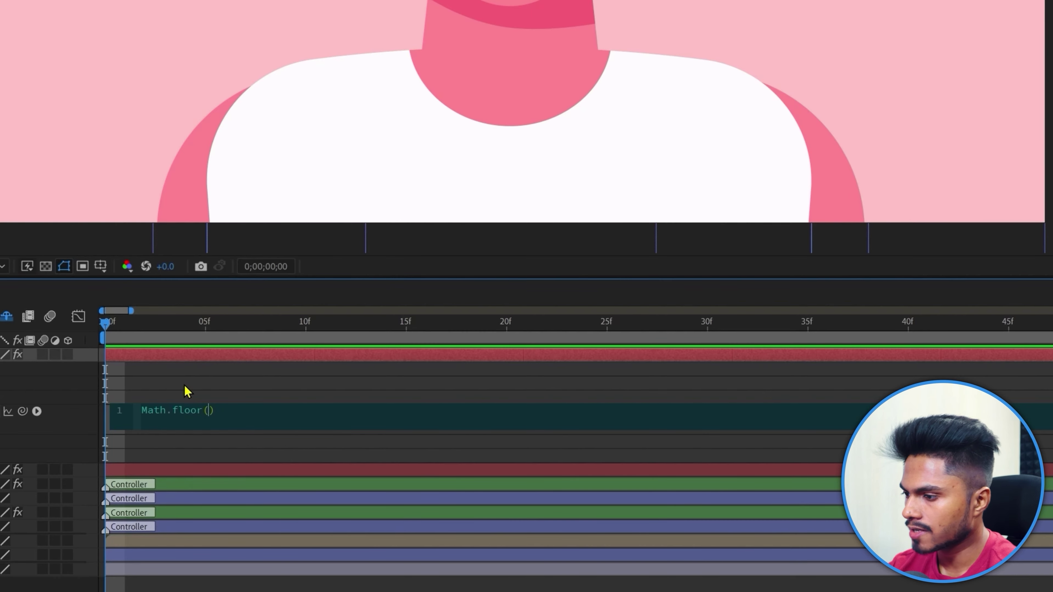
{"action": "type", "text": "clamp"}
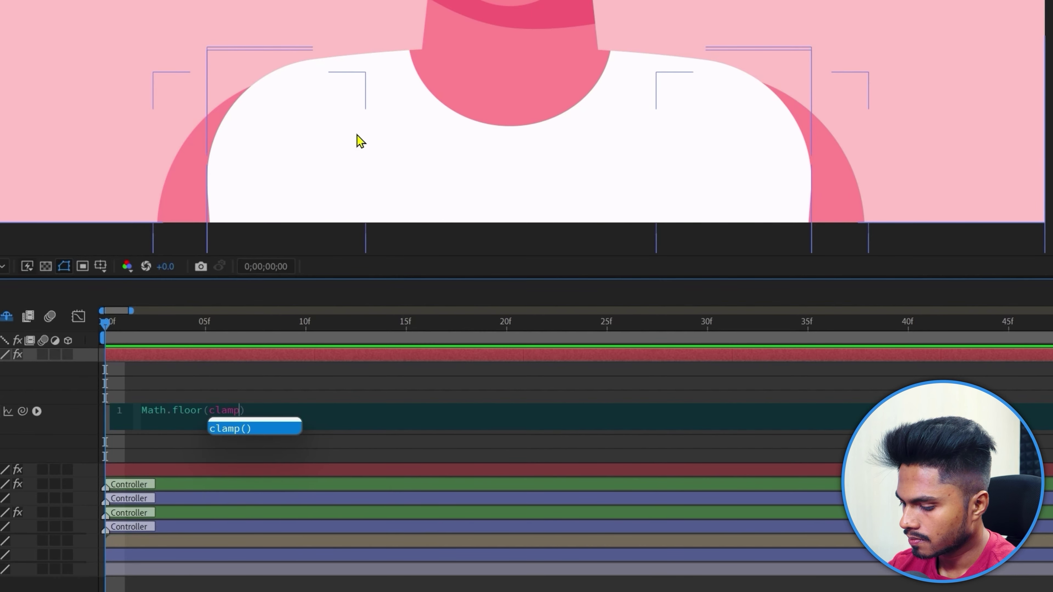
{"action": "key", "text": "Return"}
- Complete the clamp with a link to the slider's own value, limited from 1 to 12: effect("Slider Control")("Slider").value,1,12));
{"action": "left_click_drag", "start_coordinate": [121, 411], "coordinate": [0, 0]}
{"action": "left_click_drag", "start_coordinate": [86, 67], "coordinate": [85, 70]}
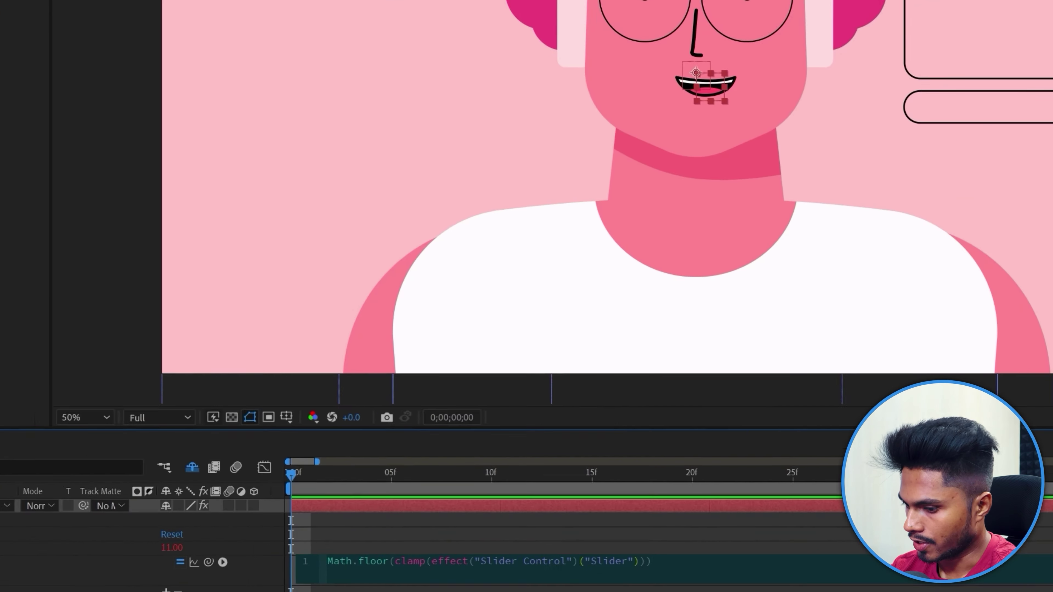
{"action": "type", "text": ".value"}
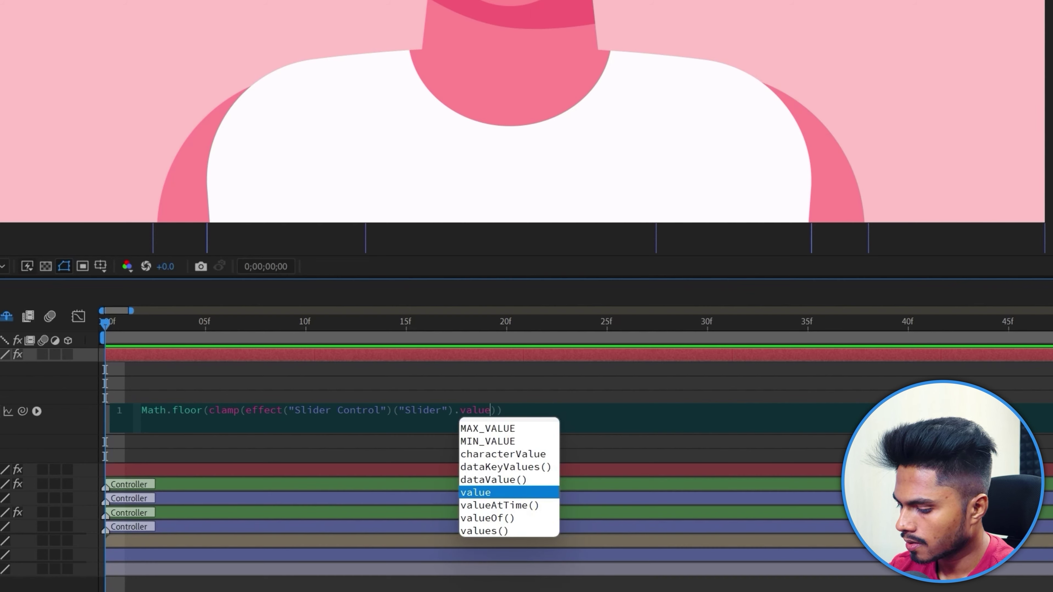
{"action": "type", "text": ","}
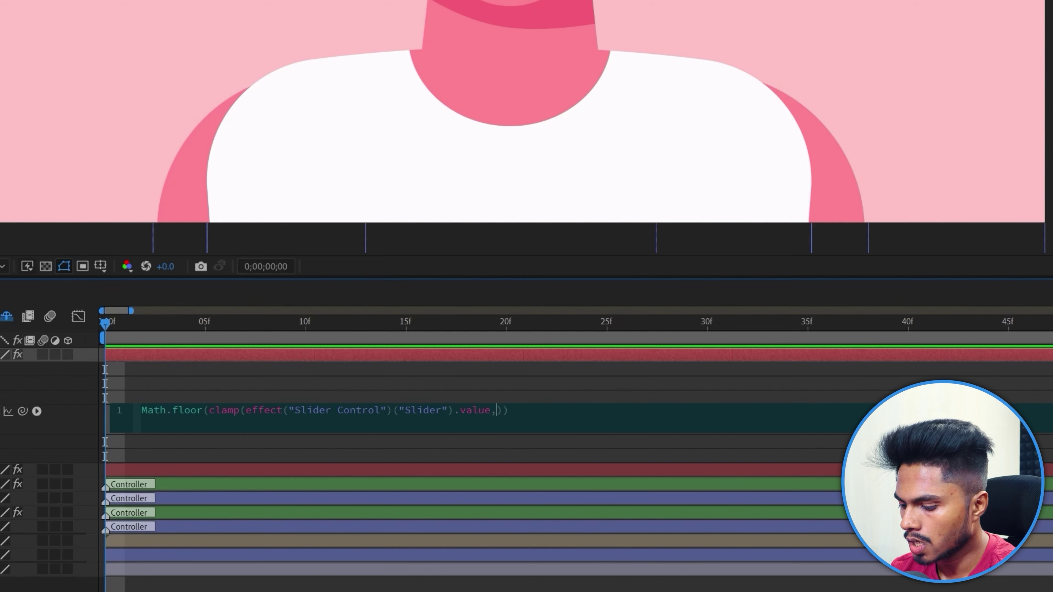
{"action": "type", "text": "1,12"}
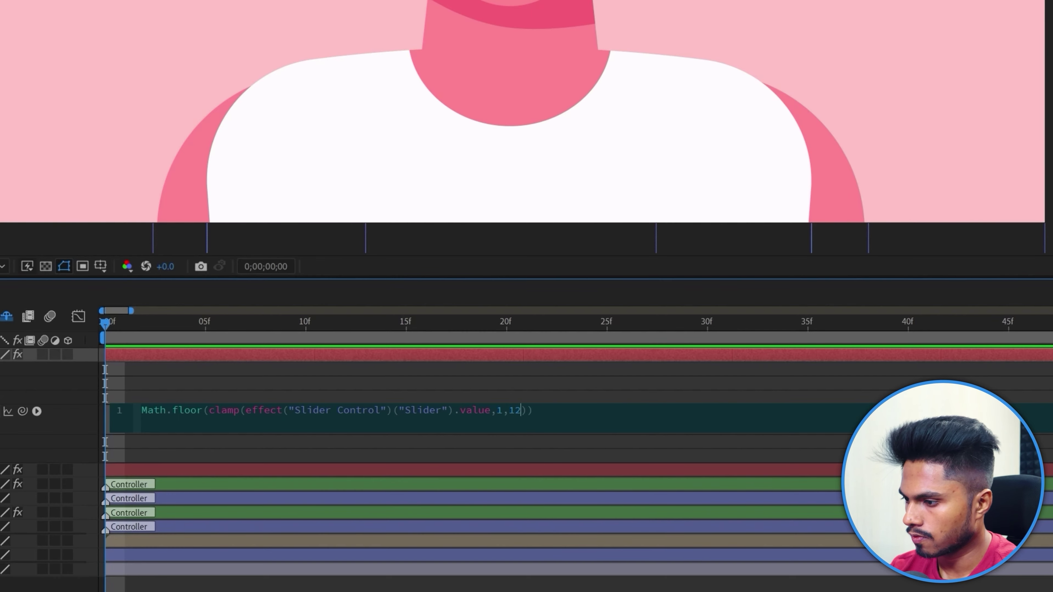
{"action": "type", "text": "));"}
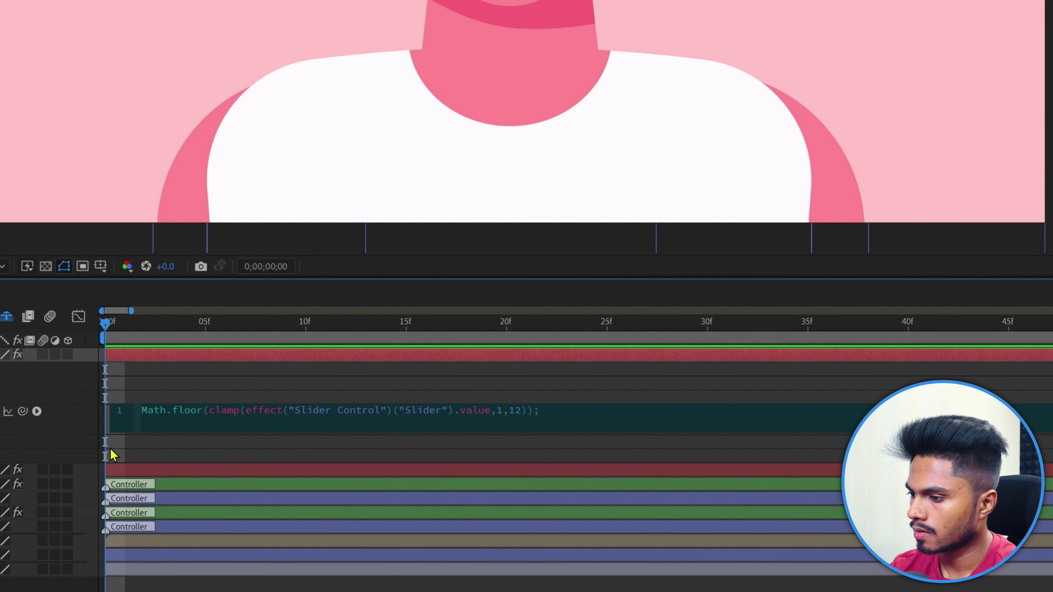
{"action": "left_click", "coordinate": [202, 585]}
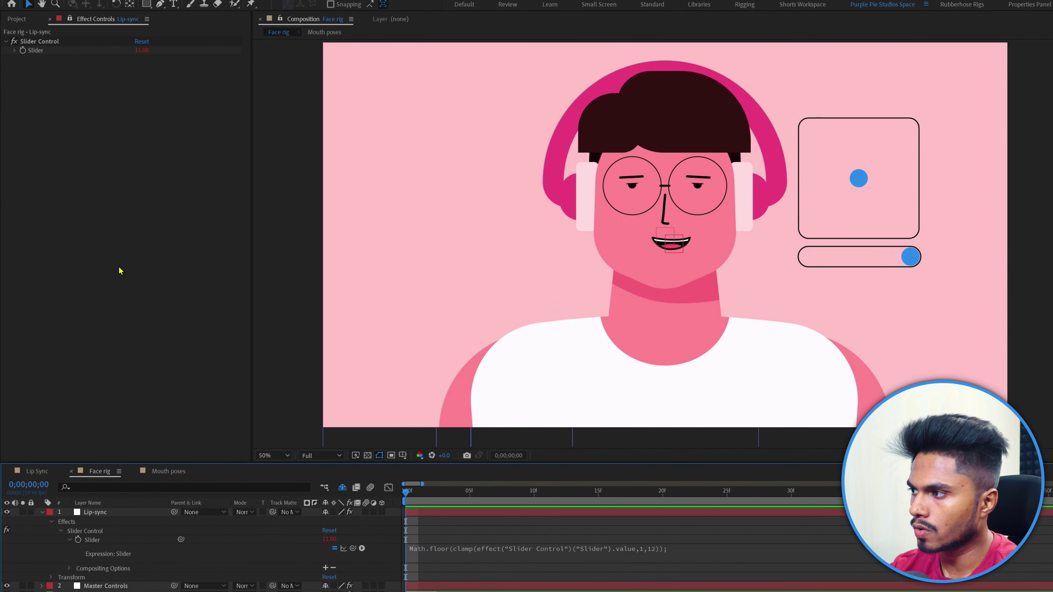
- Test the slider's clamped range by entering 15, then a negative value, and scrubbing the value downward
{"action": "left_click", "coordinate": [143, 50]}
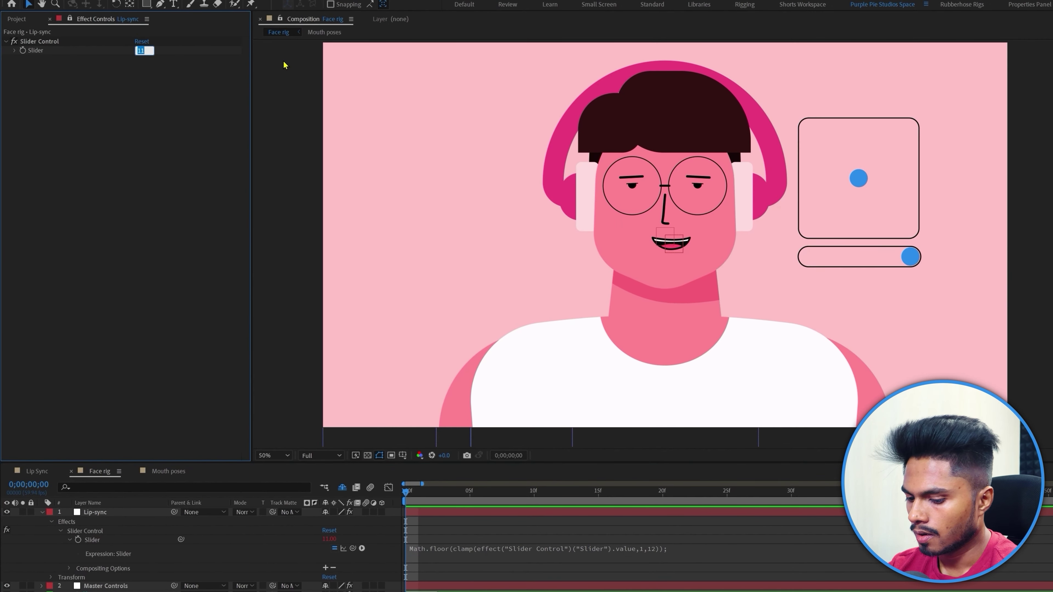
{"action": "type", "text": "12"}
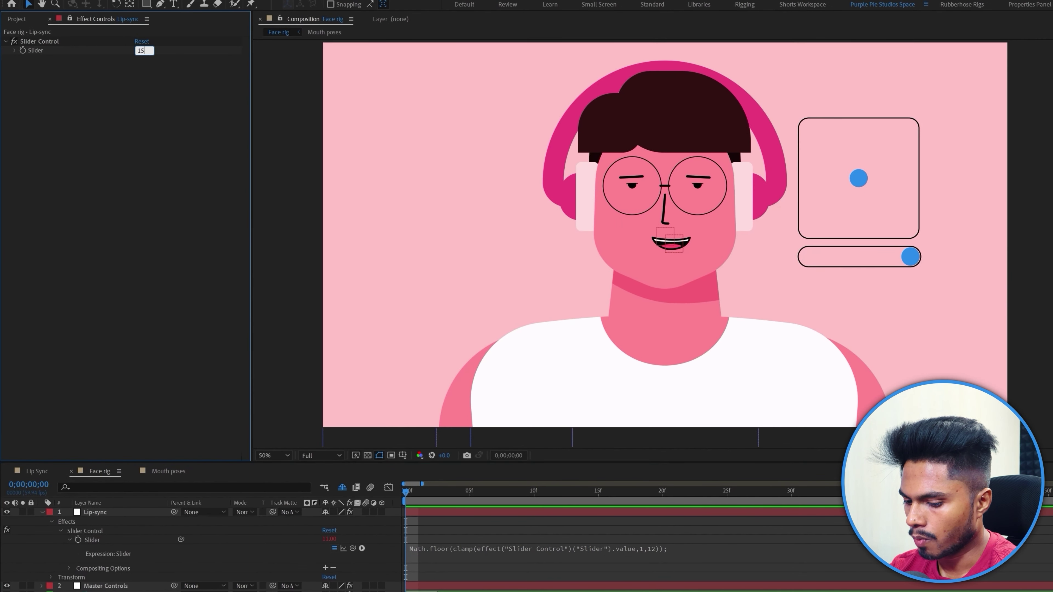
{"action": "key", "text": "Return"}
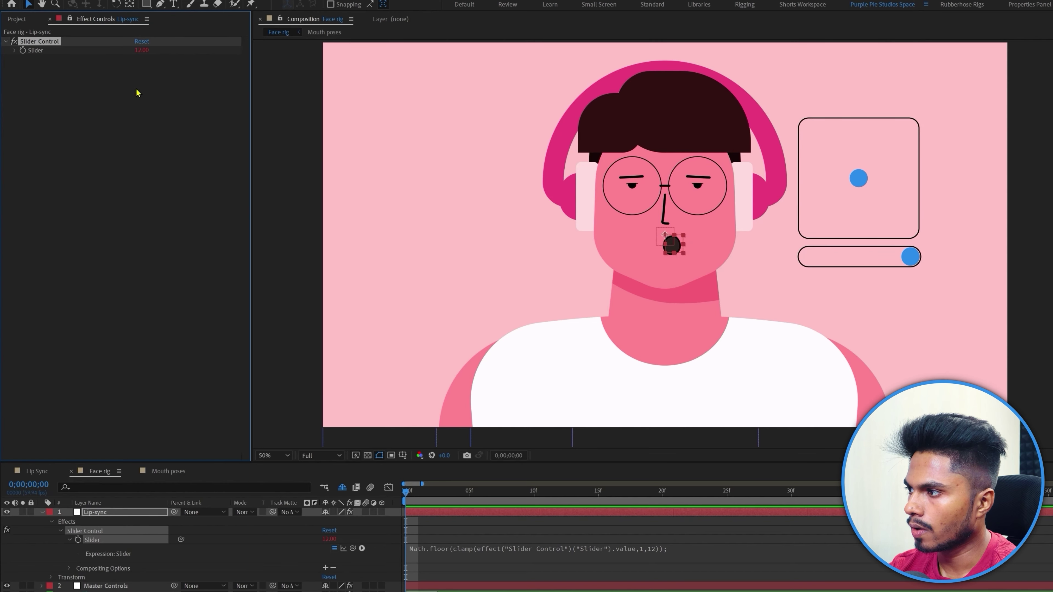
{"action": "left_click", "coordinate": [142, 50]}
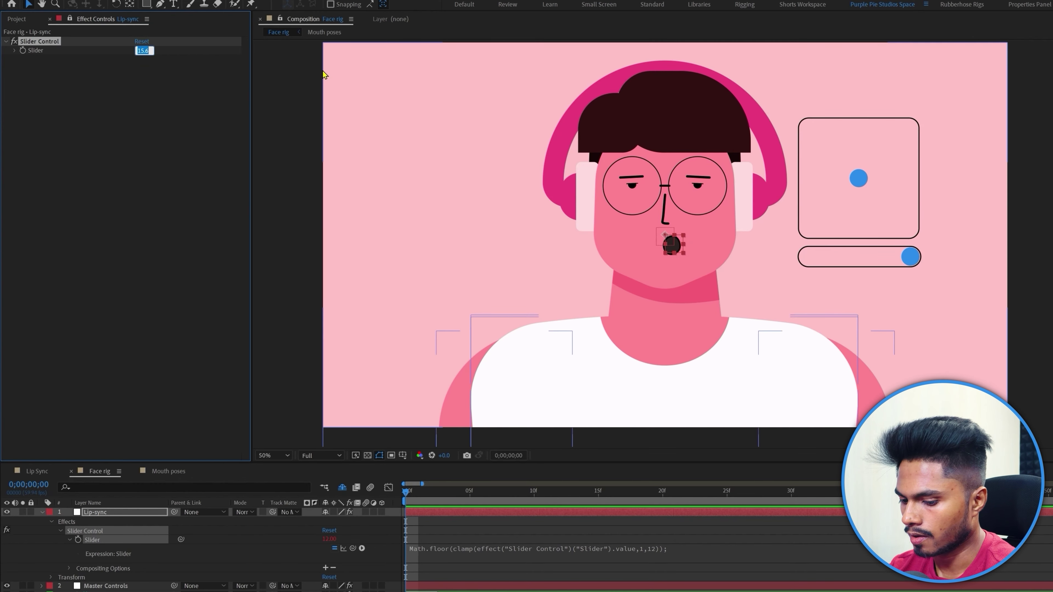
{"action": "type", "text": "-"}
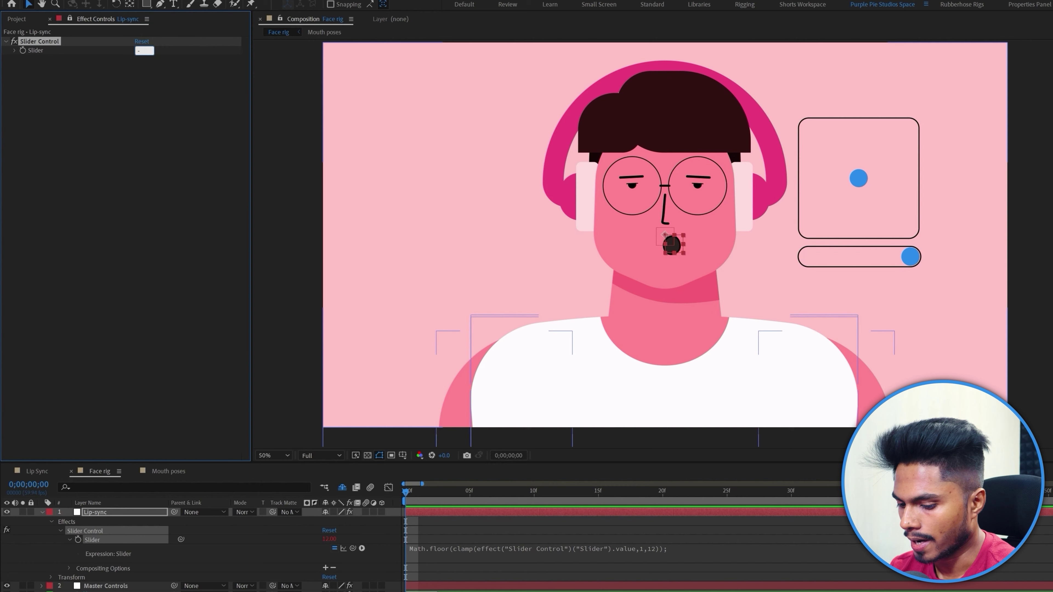
{"action": "type", "text": "1"}
{"action": "key", "text": "Return"}
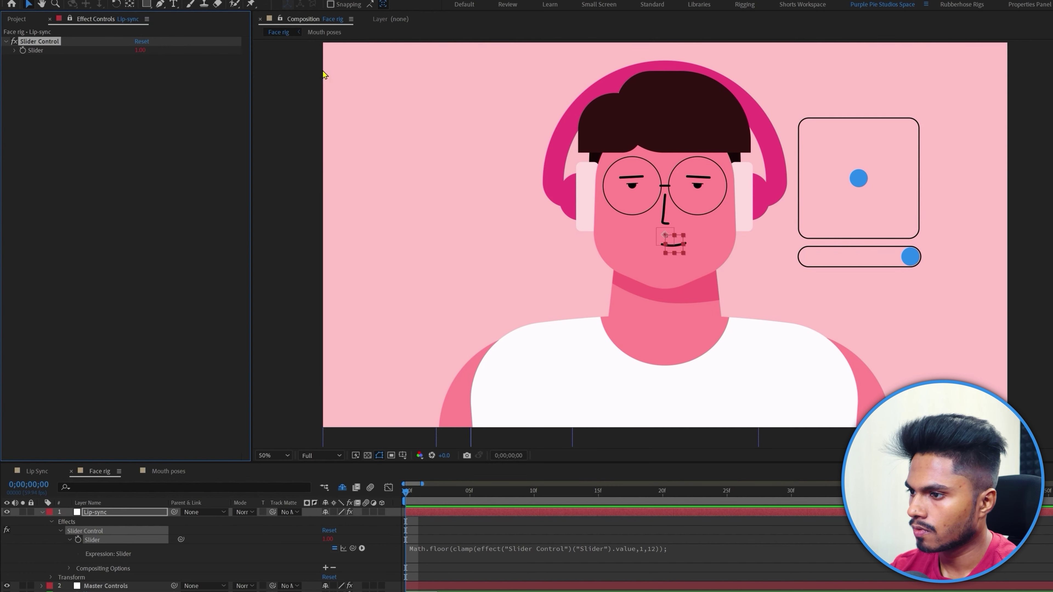
{"action": "left_click_drag", "start_coordinate": [141, 51], "coordinate": [117, 48]}
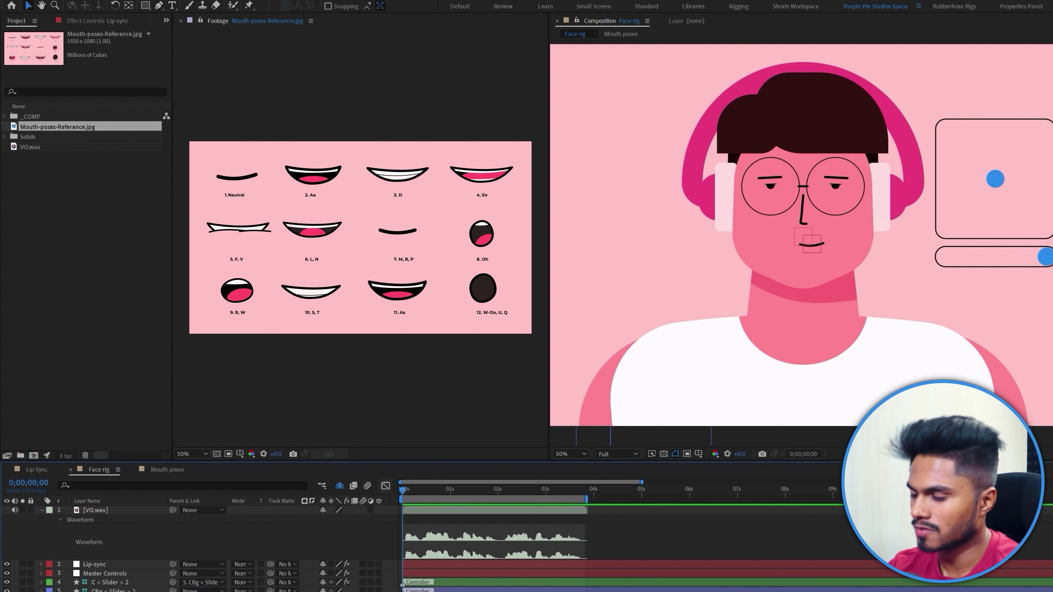
- Preview the voice-over from the beginning and place the current time at 0;00;00;04
{"action": "key", "text": "space"}
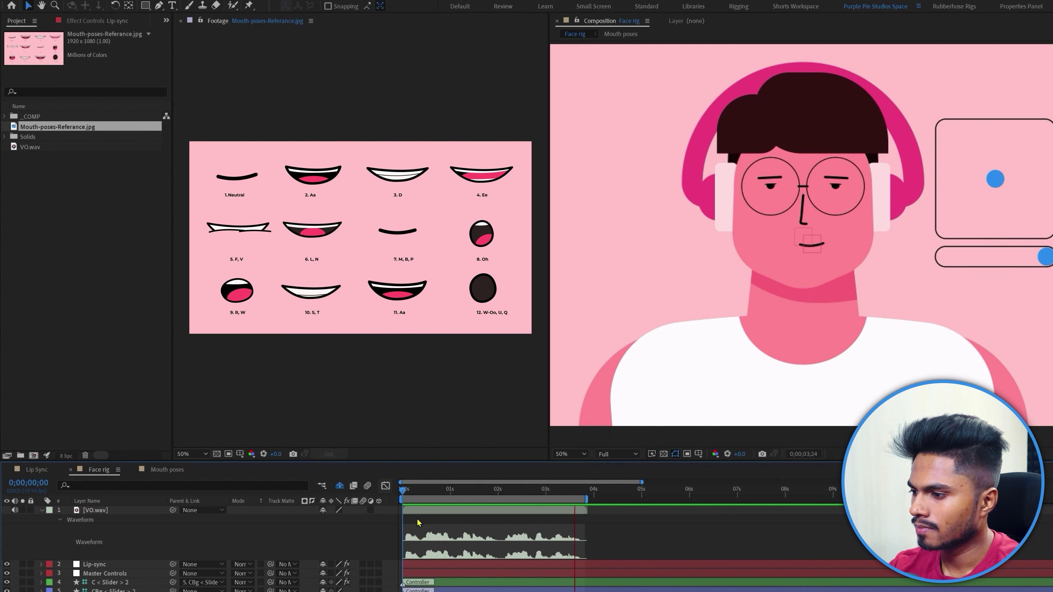
{"action": "left_click", "coordinate": [404, 488]}
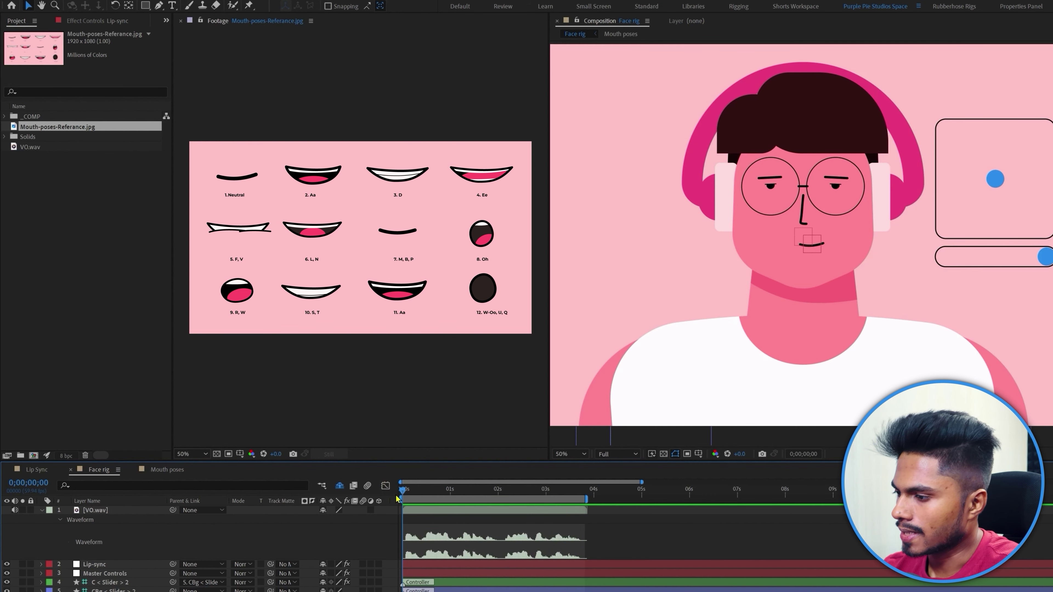
{"action": "left_click_drag", "start_coordinate": [405, 490], "coordinate": [407, 492]}
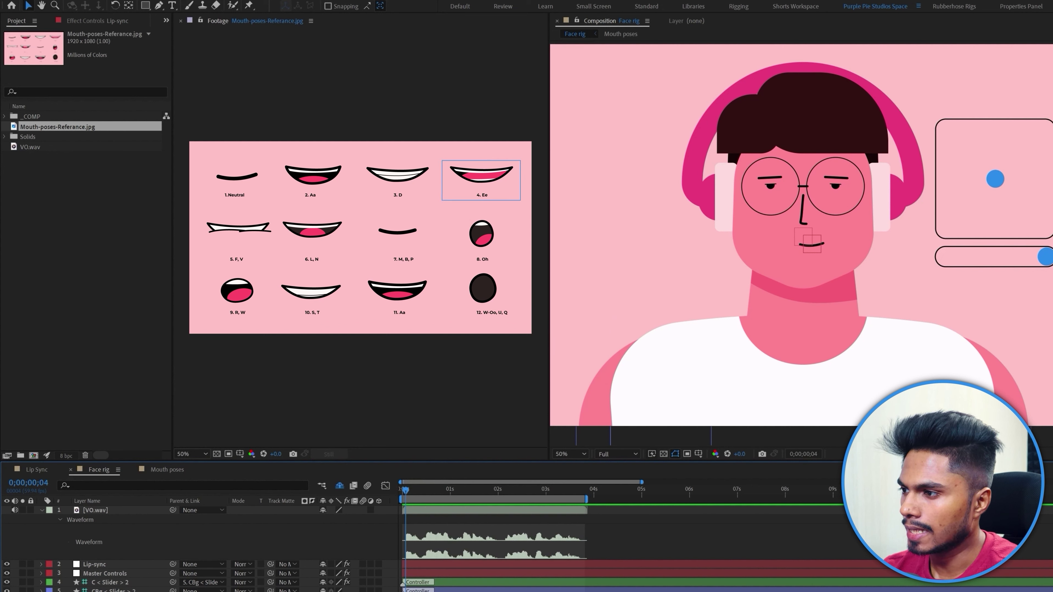
- Start keyframing the Lip-sync slider at the current time, reveal its keyframes, and set the value to 4 for the Ee pose
{"action": "left_click", "coordinate": [98, 566]}
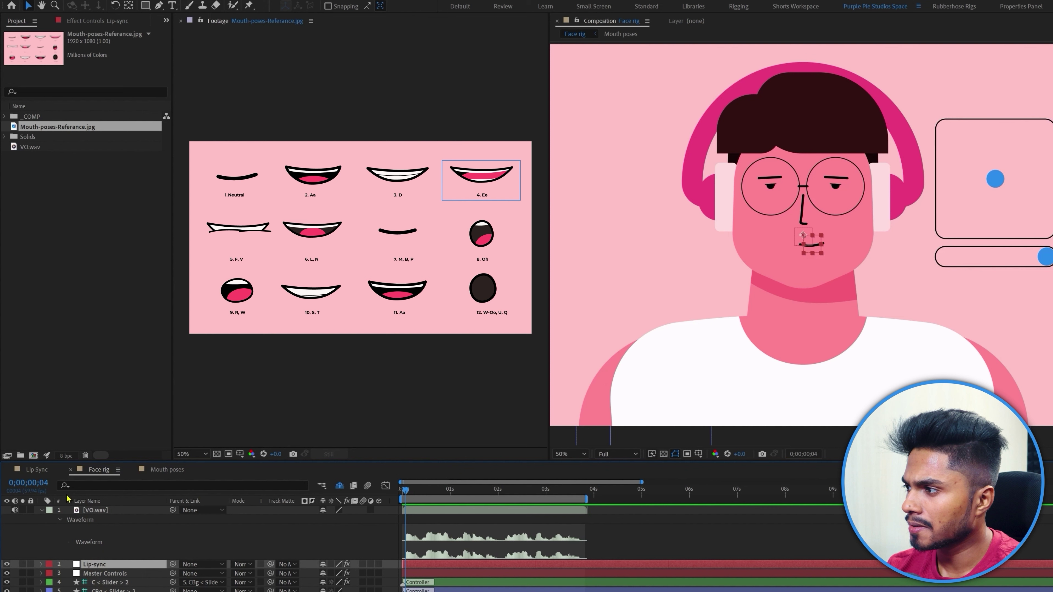
{"action": "left_click", "coordinate": [77, 22]}
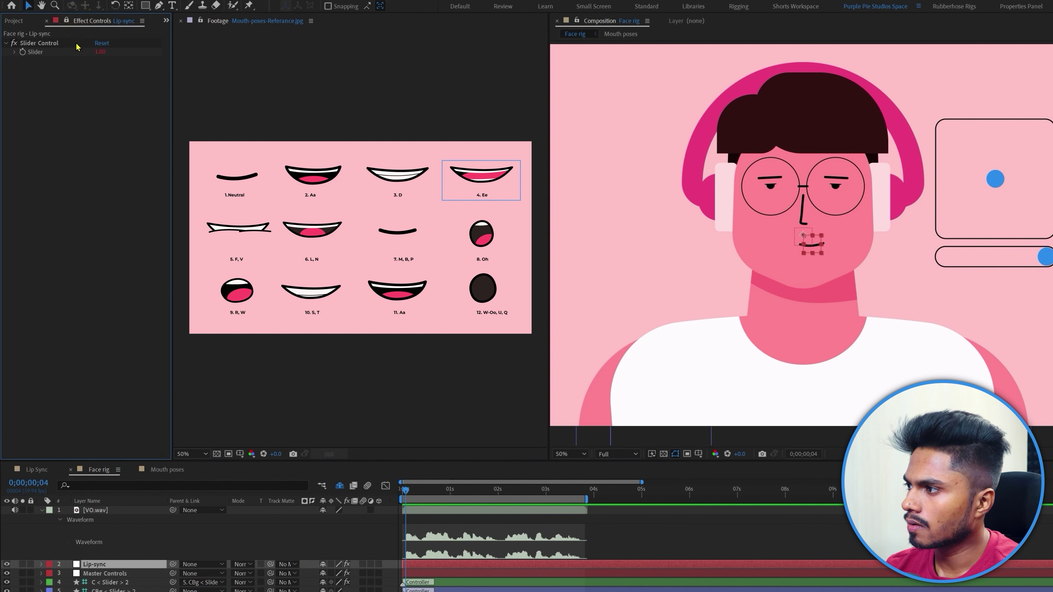
{"action": "left_click", "coordinate": [24, 54]}
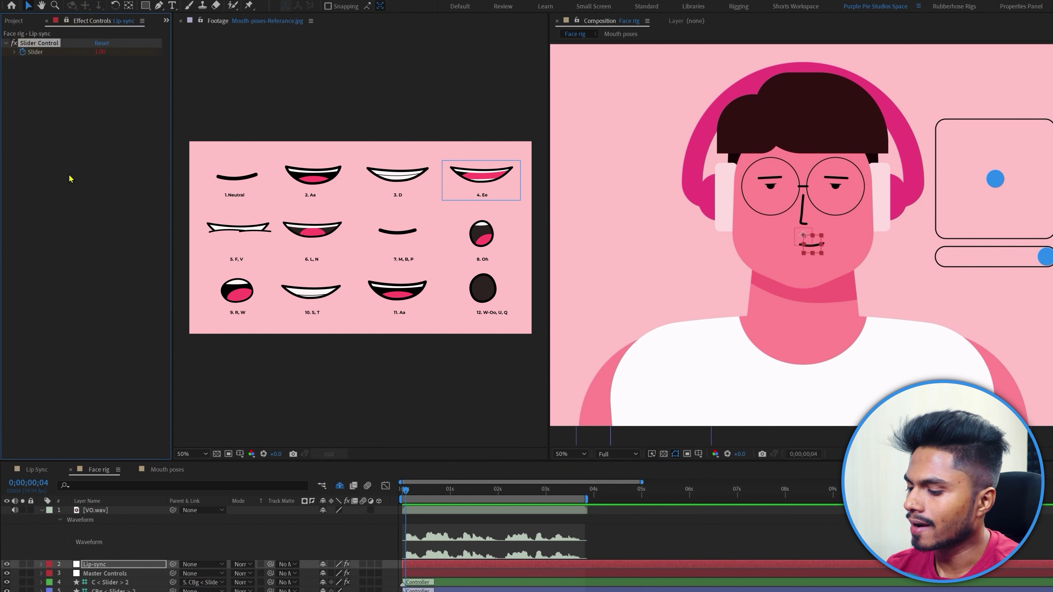
{"action": "key", "text": "u"}
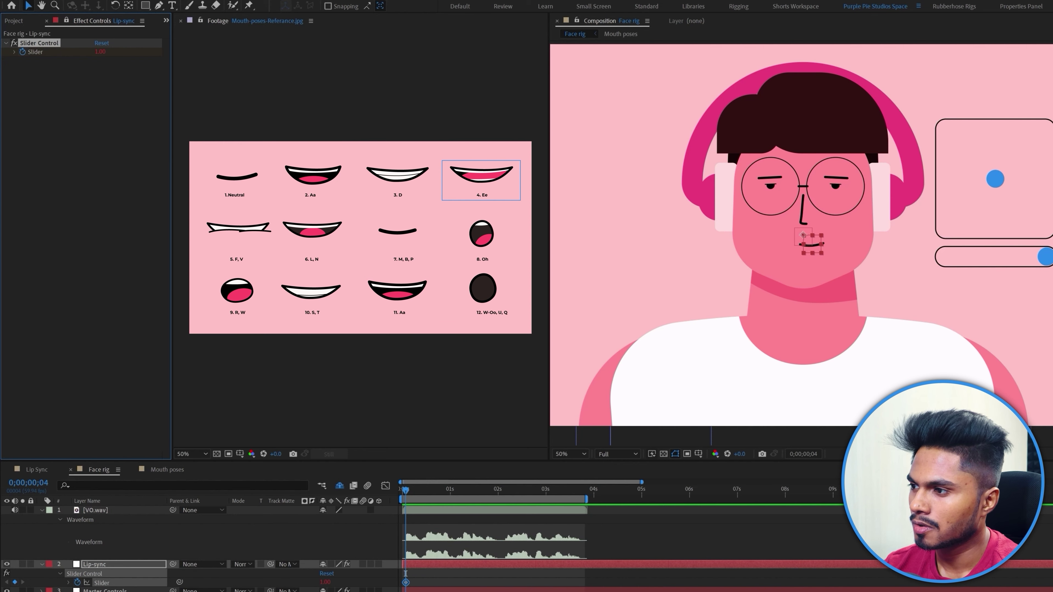
{"action": "left_click", "coordinate": [104, 51]}
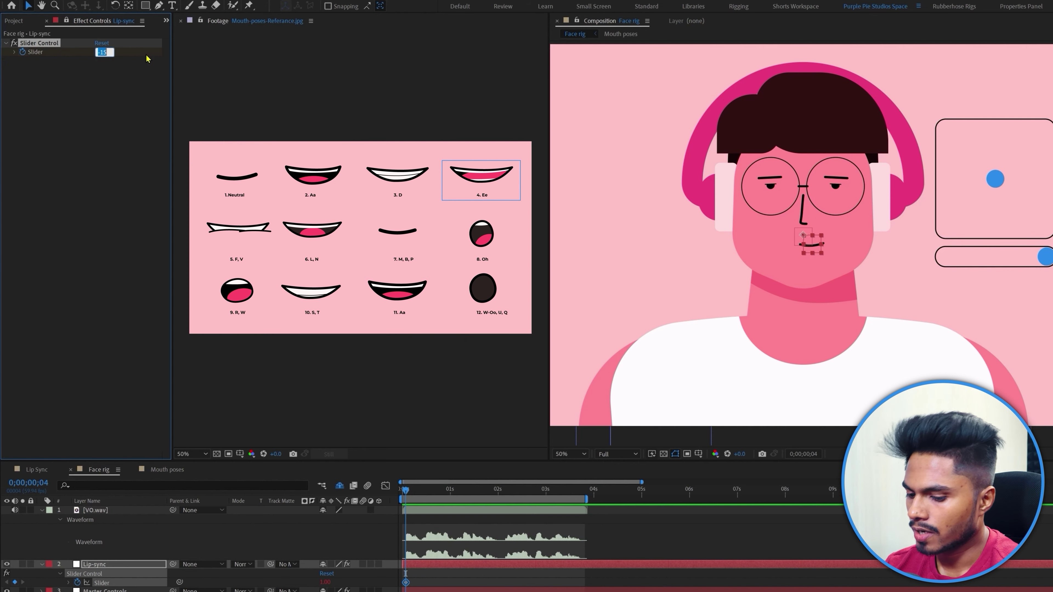
{"action": "key", "text": "Return"}
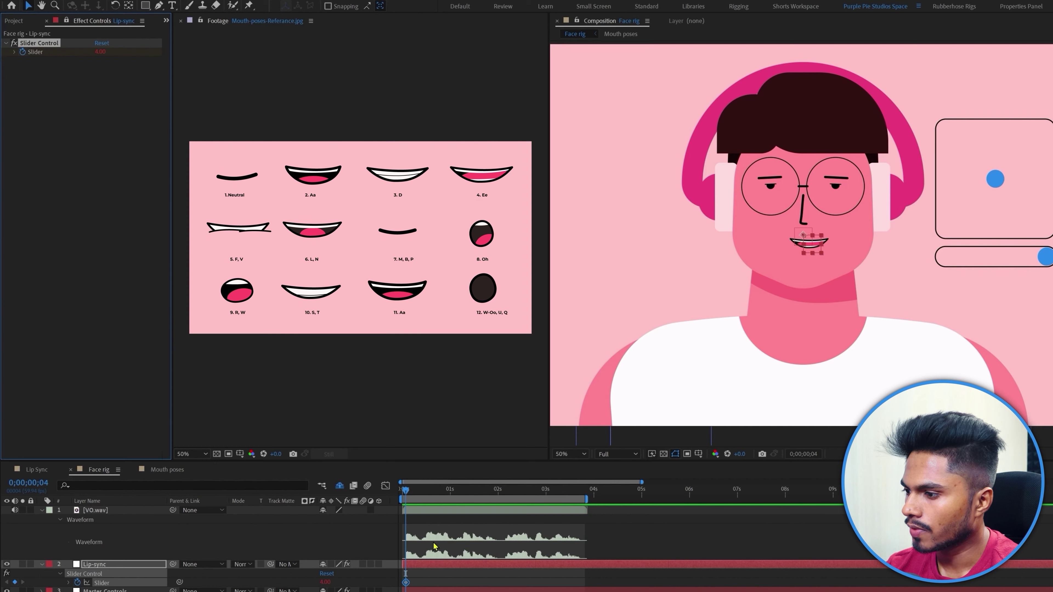
- Keyframe the Lip-sync slider to 10 at 0;00;00;13 for the S, T mouth pose
{"action": "left_click", "coordinate": [409, 535]}
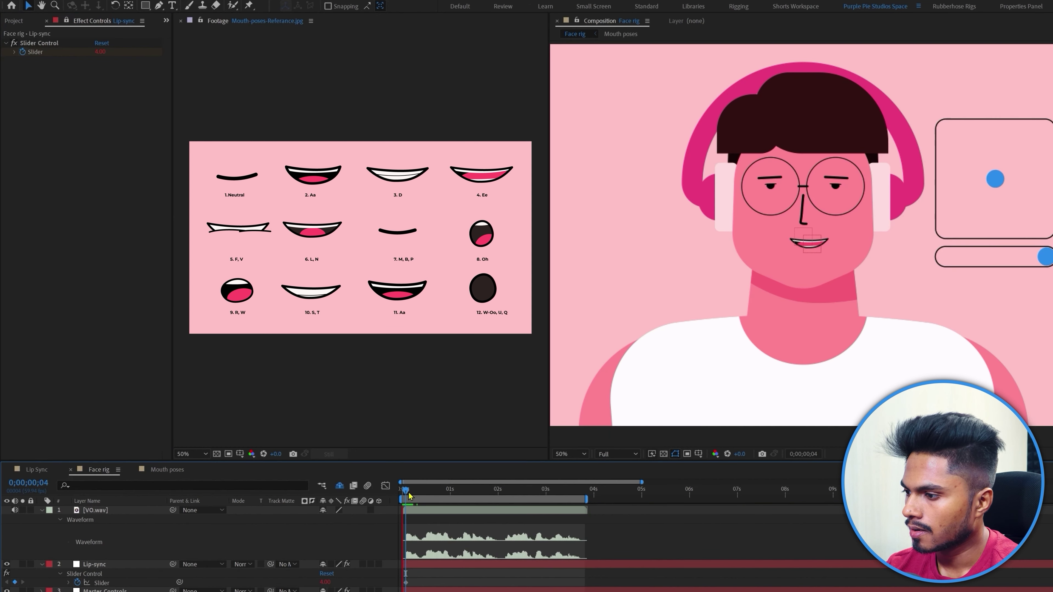
{"action": "left_click_drag", "start_coordinate": [409, 496], "coordinate": [415, 497]}
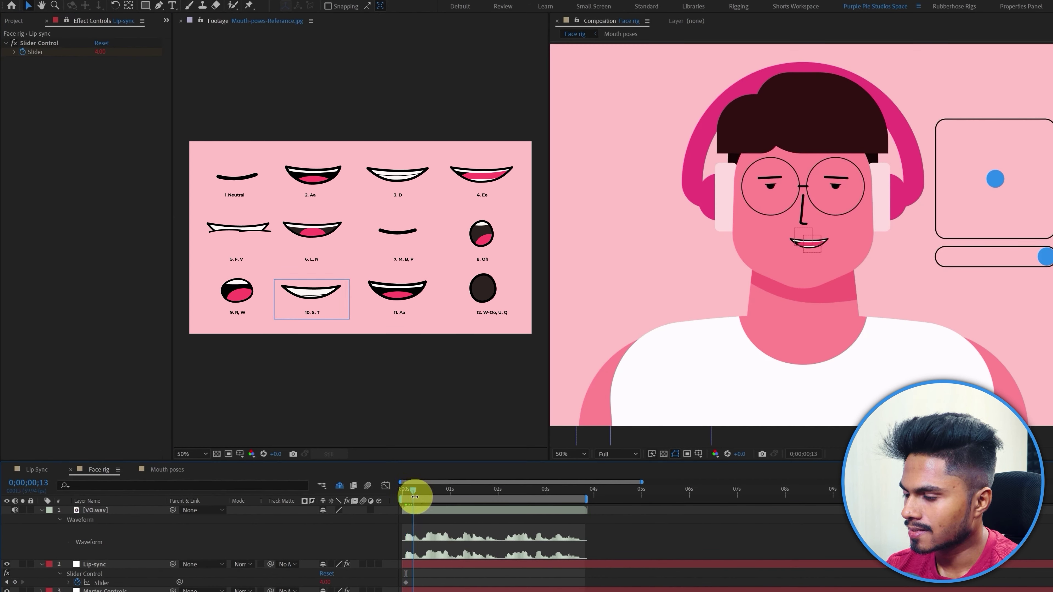
{"action": "left_click", "coordinate": [415, 496]}
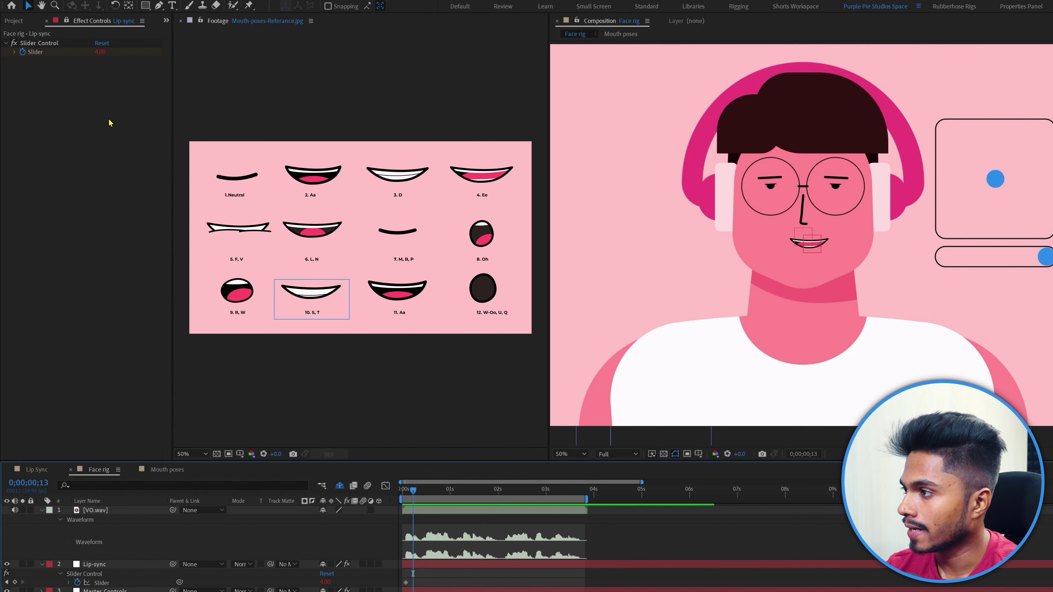
{"action": "left_click", "coordinate": [98, 51]}
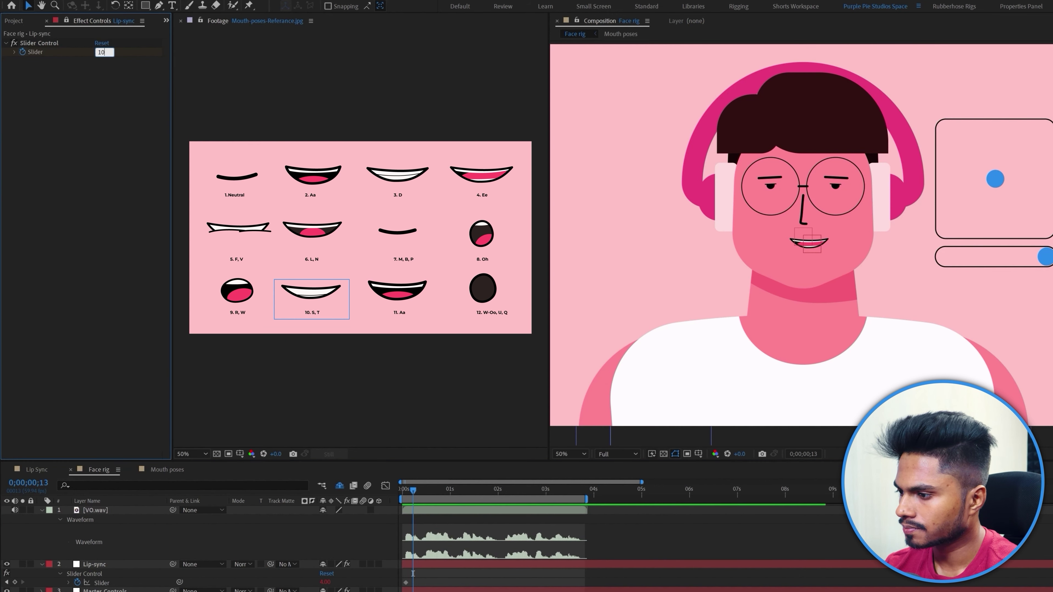
{"action": "type", "text": "10"}
{"action": "key", "text": "Return"}
- Add a slider keyframe holding the current pose at 0;00;00;27, and set the slider to 9 for R, W at 0;00;00;39
{"action": "left_click", "coordinate": [424, 493]}
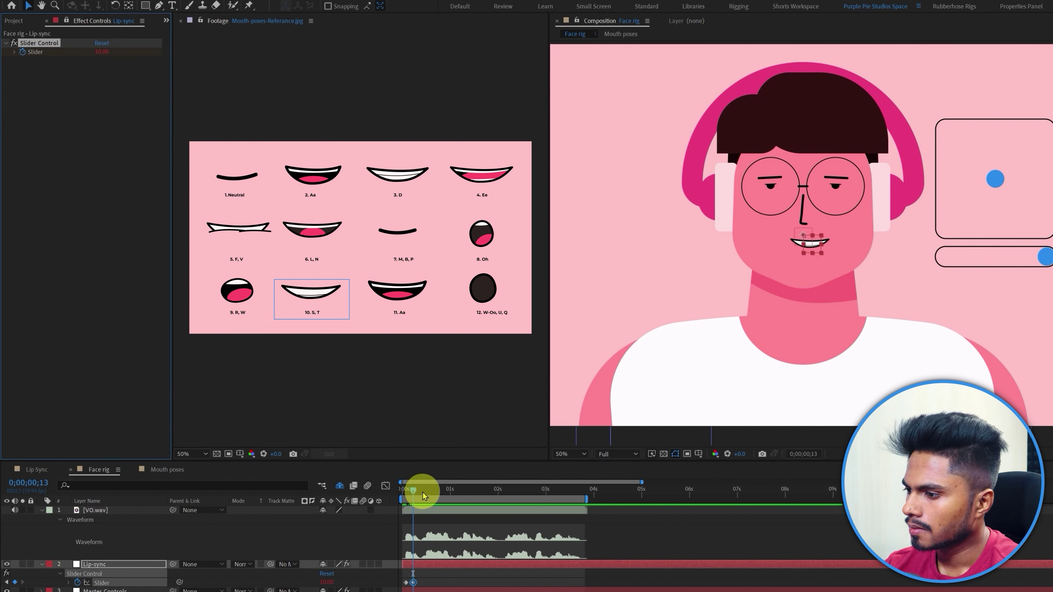
{"action": "left_click_drag", "start_coordinate": [424, 493], "coordinate": [426, 493]}
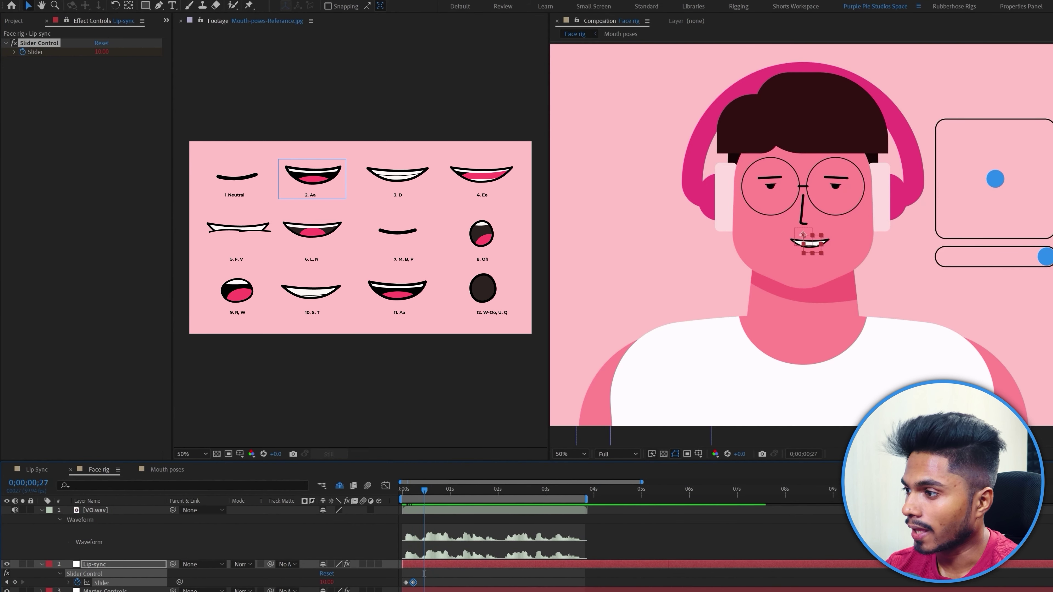
{"action": "left_click", "coordinate": [15, 583]}
{"action": "left_click_drag", "start_coordinate": [425, 491], "coordinate": [433, 491]}
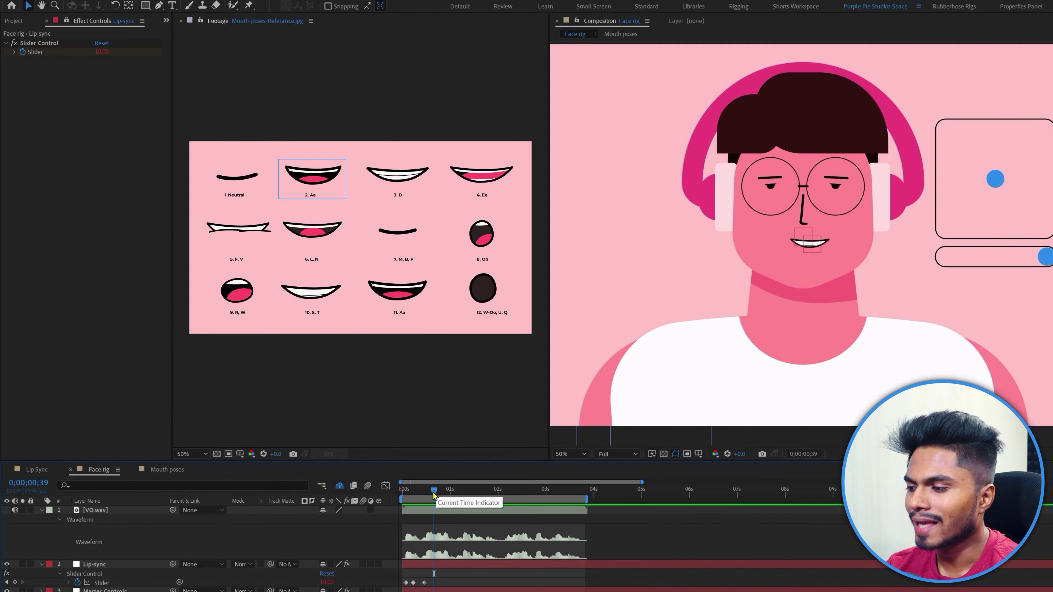
{"action": "left_click_drag", "start_coordinate": [100, 52], "coordinate": [97, 51]}
- Keyframe the Lip-sync slider to 12 at 0;00;00;51 and to 4 at 0;00;00;59
{"action": "left_click", "coordinate": [444, 491]}
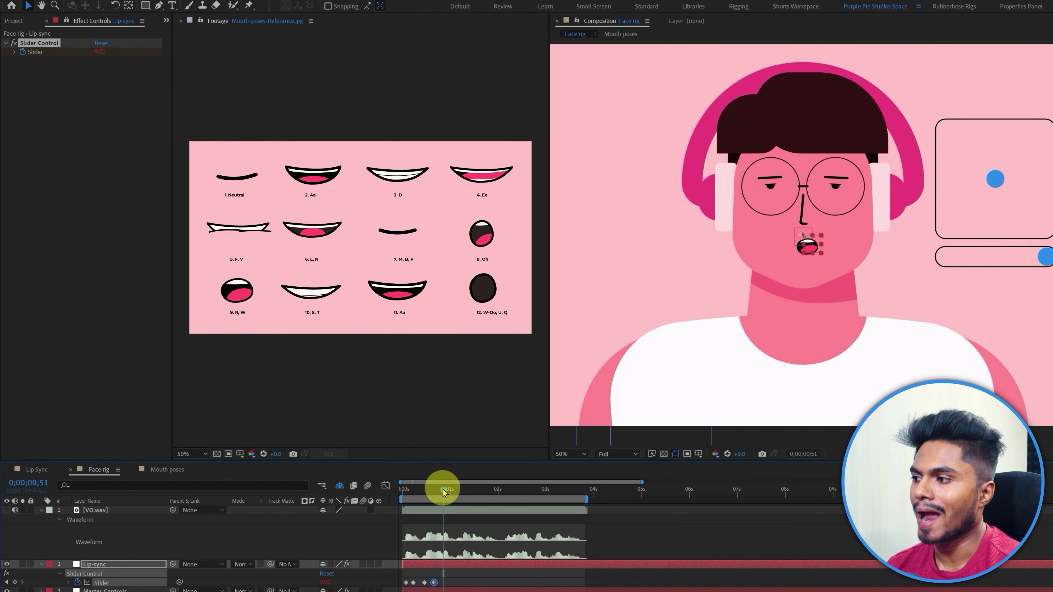
{"action": "left_click_drag", "start_coordinate": [100, 52], "coordinate": [106, 52]}
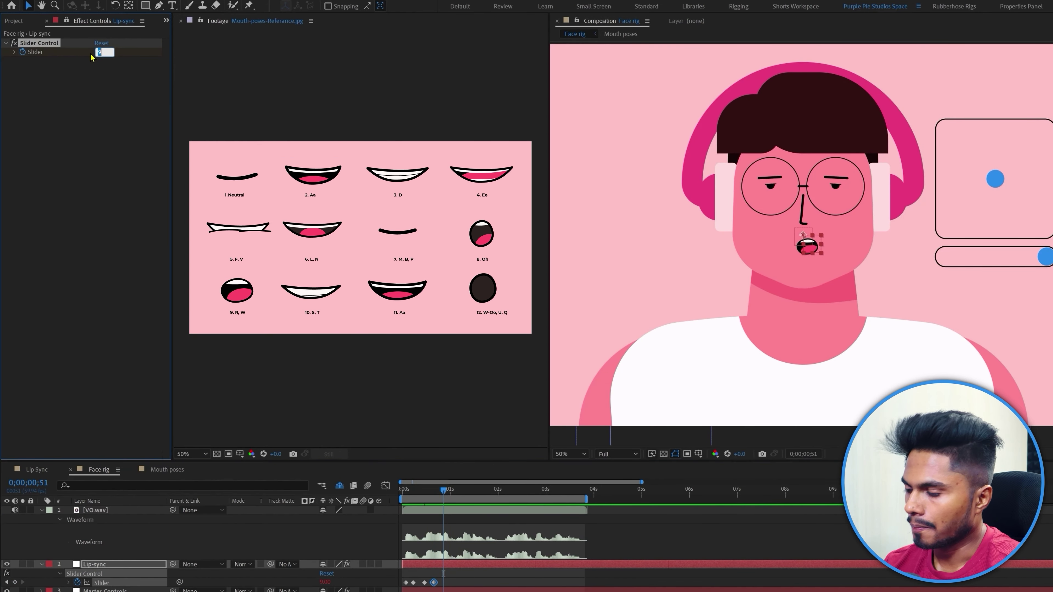
{"action": "left_click_drag", "start_coordinate": [453, 492], "coordinate": [449, 491]}
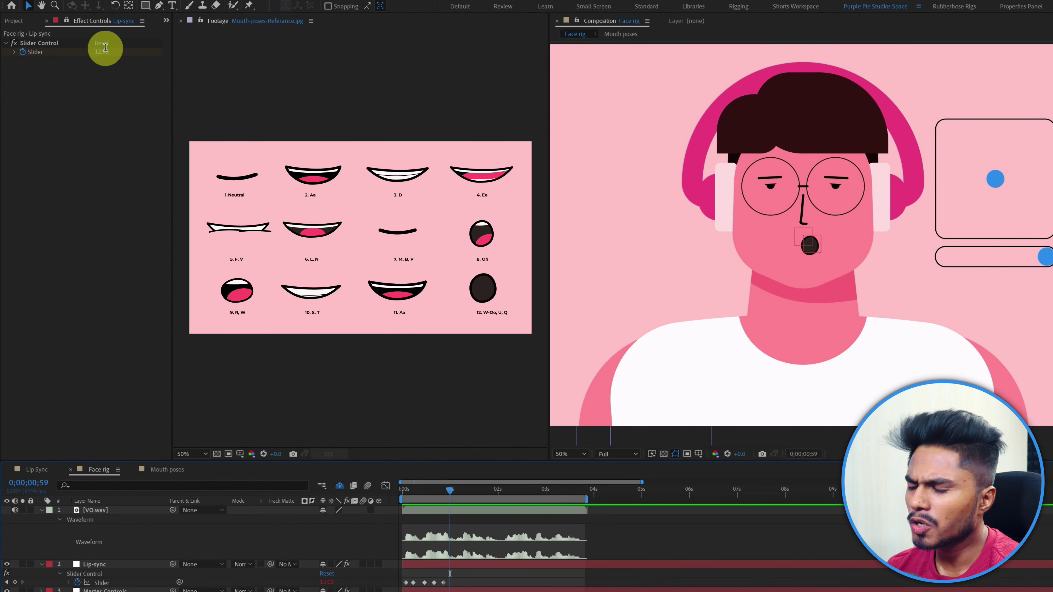
{"action": "left_click_drag", "start_coordinate": [106, 50], "coordinate": [100, 51]}
{"action": "key", "text": "space"}
- Keyframe the slider to 2 for Aa at 0;00;01;12 and to 6 for L, N at 0;00;01;20
{"action": "left_click_drag", "start_coordinate": [456, 493], "coordinate": [460, 490]}
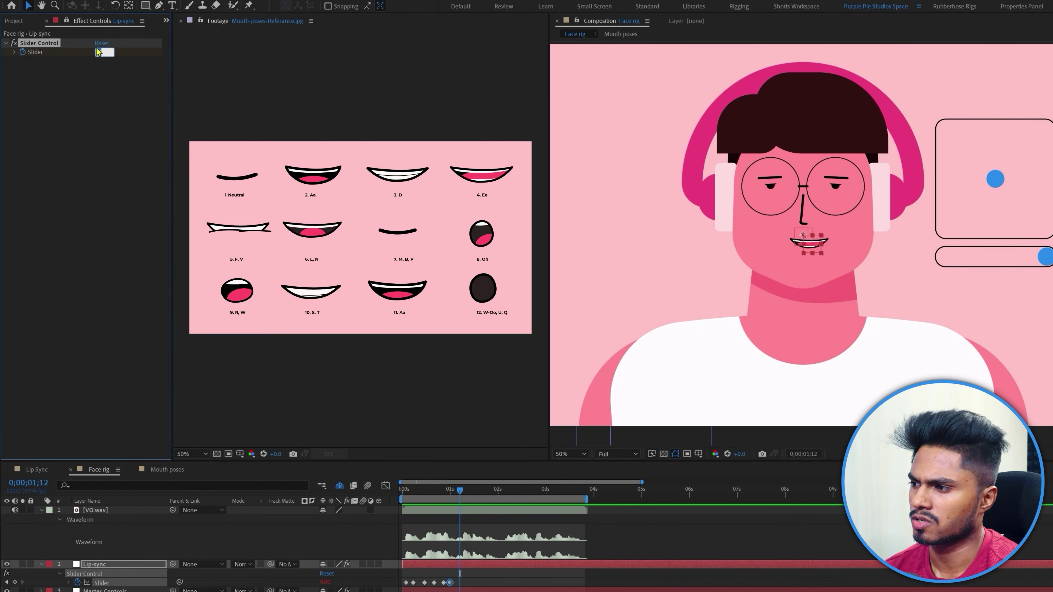
{"action": "left_click", "coordinate": [464, 490]}
{"action": "left_click_drag", "start_coordinate": [101, 52], "coordinate": [98, 54]}
{"action": "left_click", "coordinate": [98, 54]}
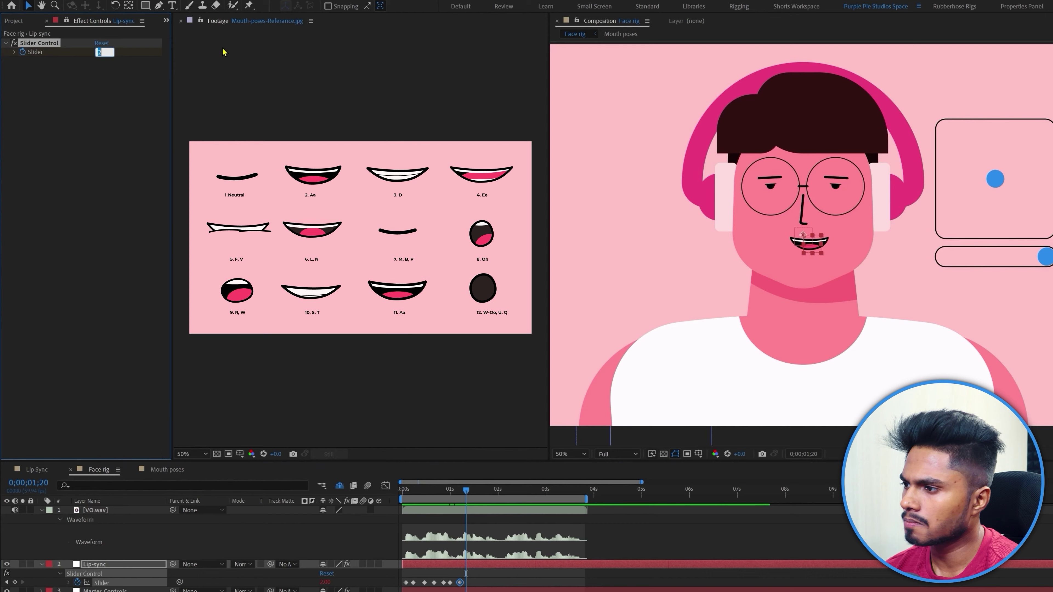
{"action": "type", "text": "6"}
{"action": "key", "text": "Return"}
- Preview the next bit of voice-over and keyframe the slider to 5 for F, V at 0;00;01;28
{"action": "left_click", "coordinate": [464, 520]}
{"action": "key", "text": "space"}
{"action": "key", "text": "space"}
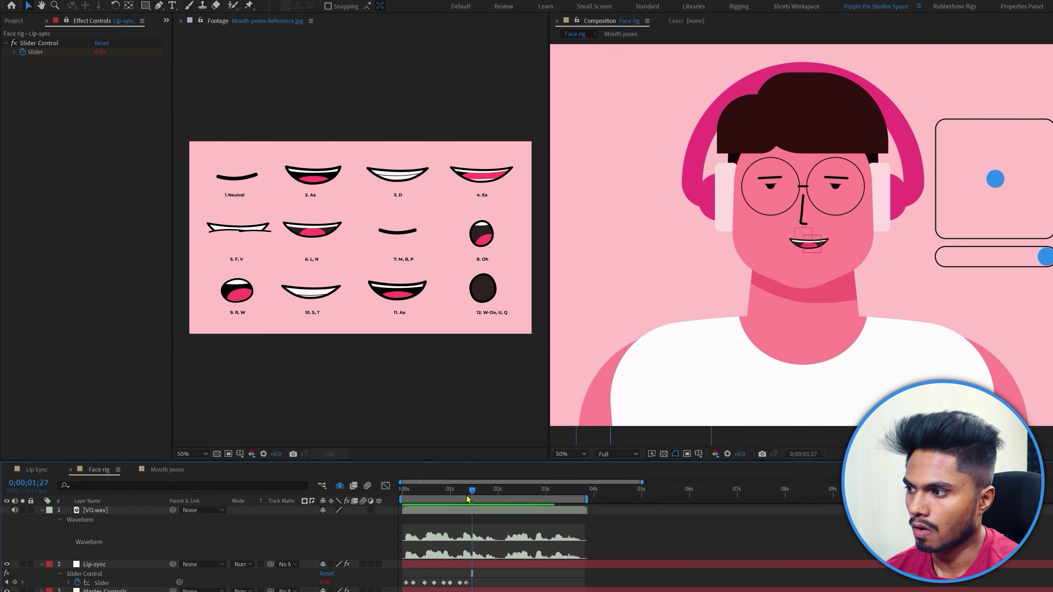
{"action": "key", "text": "space"}
{"action": "left_click", "coordinate": [100, 51]}
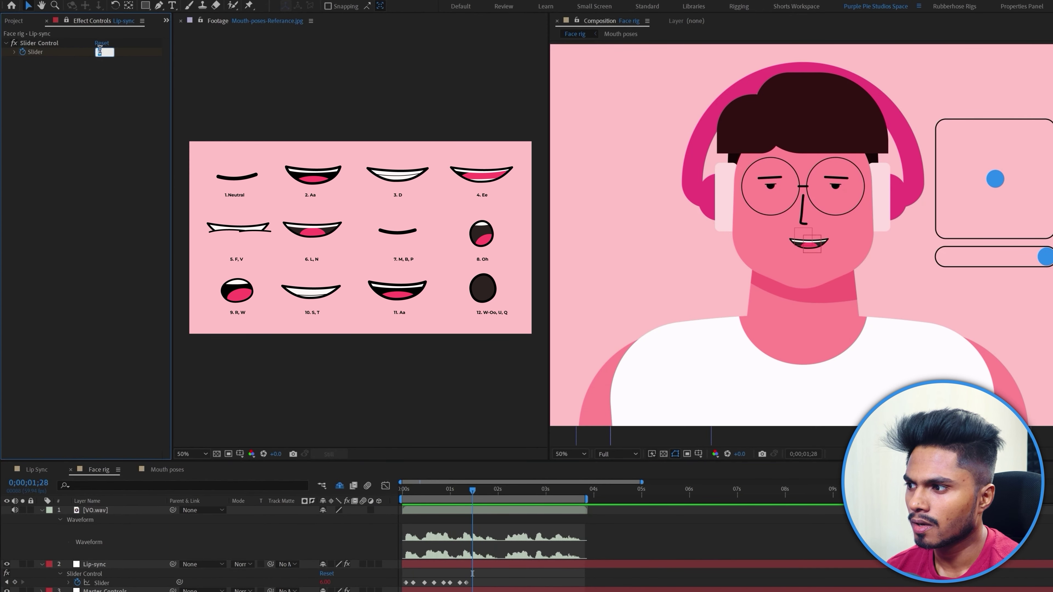
{"action": "type", "text": "5"}
{"action": "key", "text": "Return"}
- Keyframe the Lip-sync slider to 10 at 0;00;01;40 and to 2 at 0;00;01;52
{"action": "left_click", "coordinate": [482, 489]}
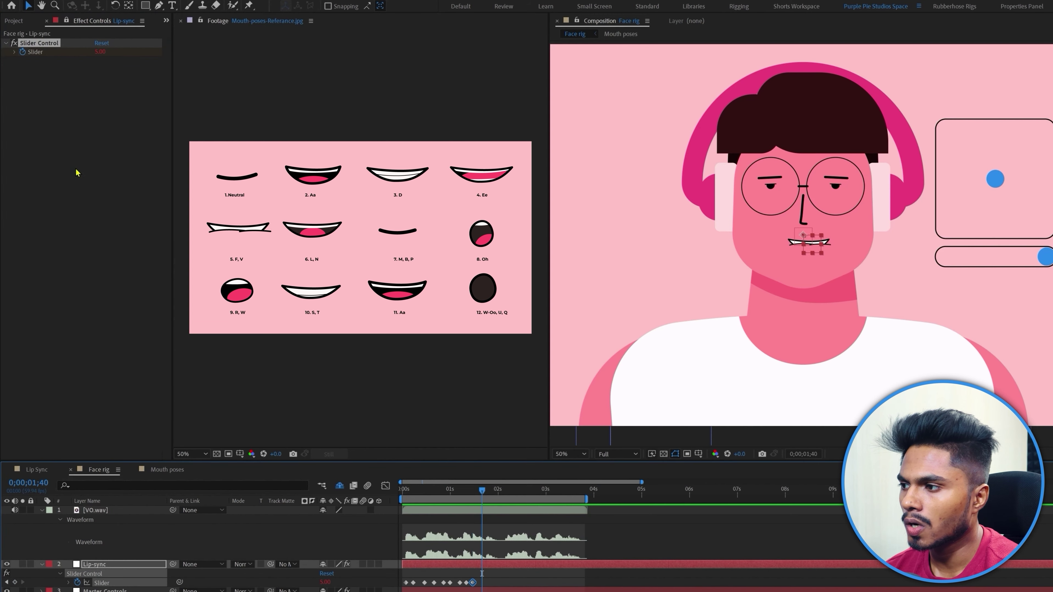
{"action": "left_click", "coordinate": [100, 52]}
{"action": "type", "text": "10"}
{"action": "key", "text": "Return"}
{"action": "left_click", "coordinate": [492, 491]}
{"action": "left_click", "coordinate": [101, 52]}
{"action": "type", "text": "2"}
{"action": "key", "text": "Return"}
- Keyframe the slider to 10 at 0;00;02;00 and end the work area just after that keyframe
{"action": "left_click_drag", "start_coordinate": [501, 489], "coordinate": [500, 490]}
{"action": "key", "text": "n"}
{"action": "left_click", "coordinate": [100, 51]}
{"action": "type", "text": "11"}
{"action": "key", "text": "Return"}
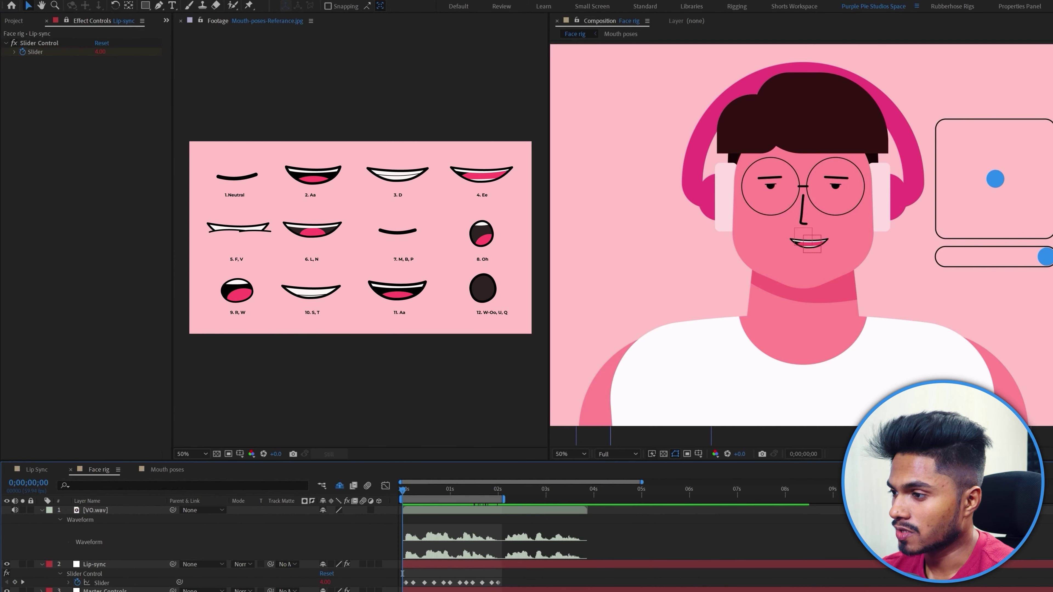
- Preview the keyframed lip sync from the beginning and review the slider keyframes at 0;00;01;40 and 0;00;01;52
{"action": "key", "text": "space"}
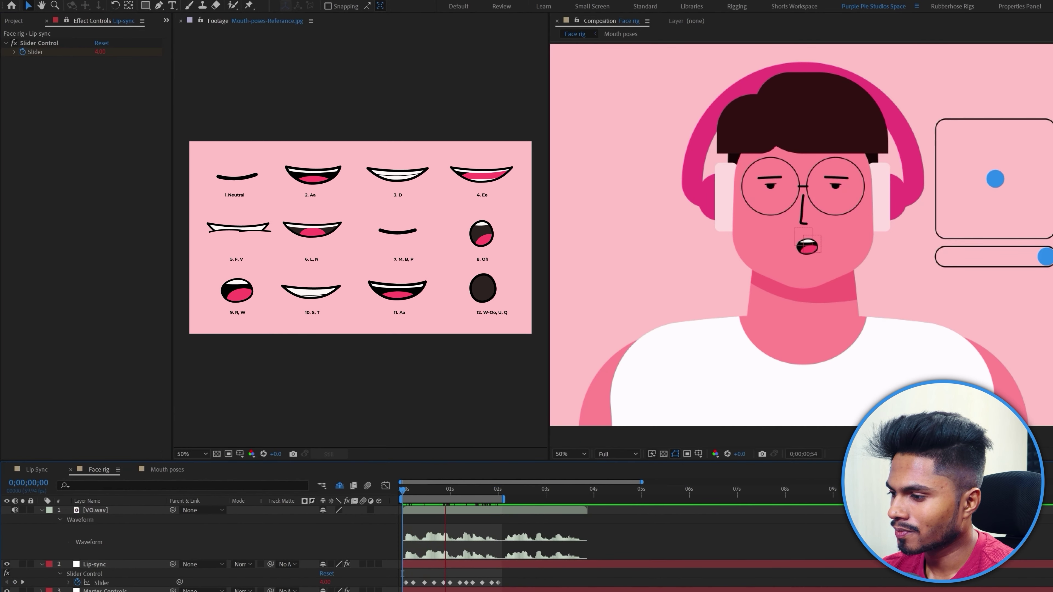
{"action": "left_click", "coordinate": [491, 497]}
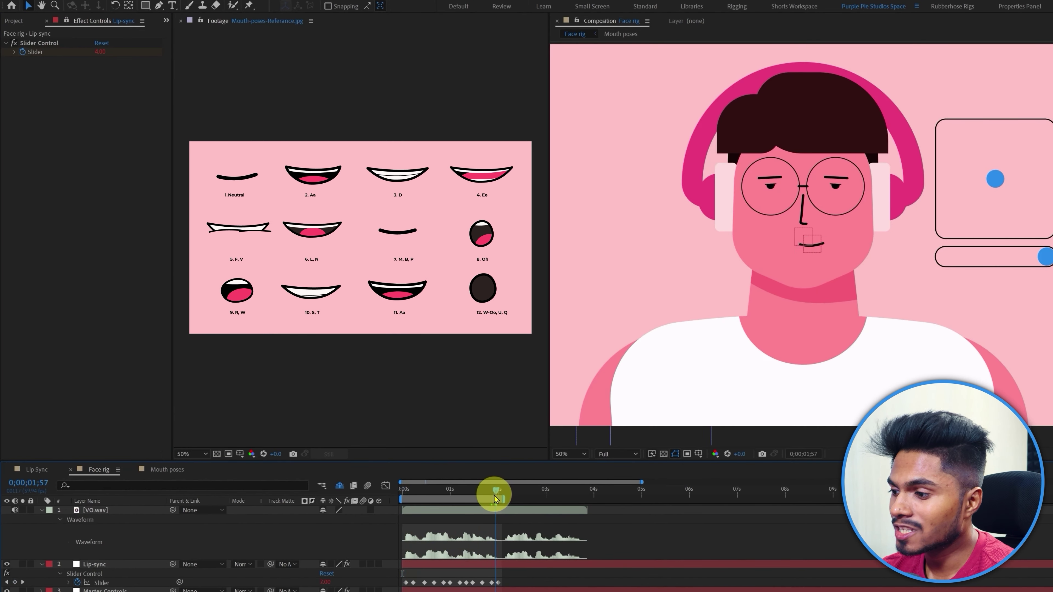
{"action": "key", "text": "j"}
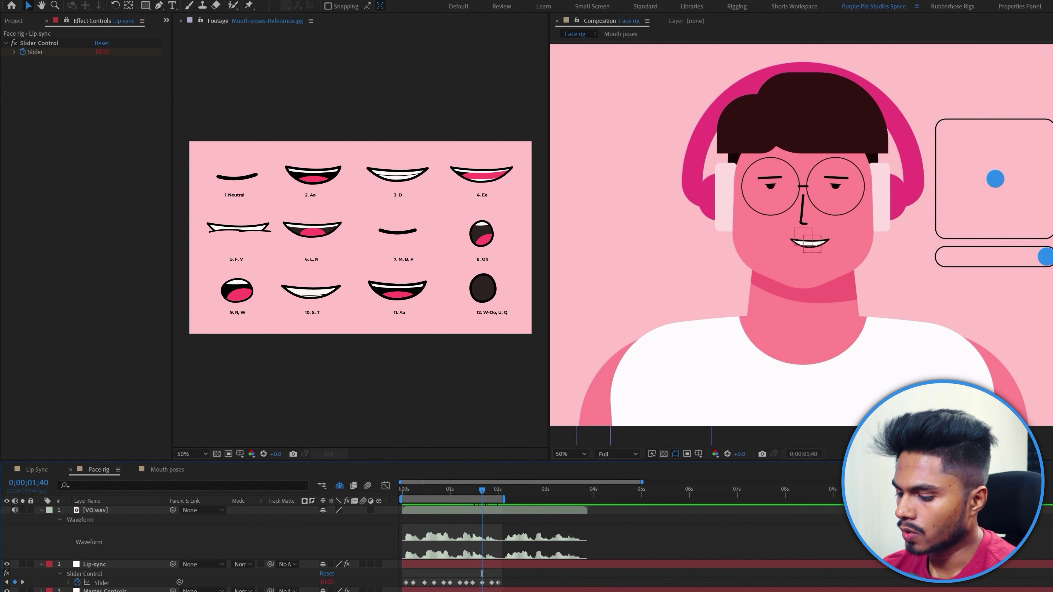
{"action": "key", "text": "k"}
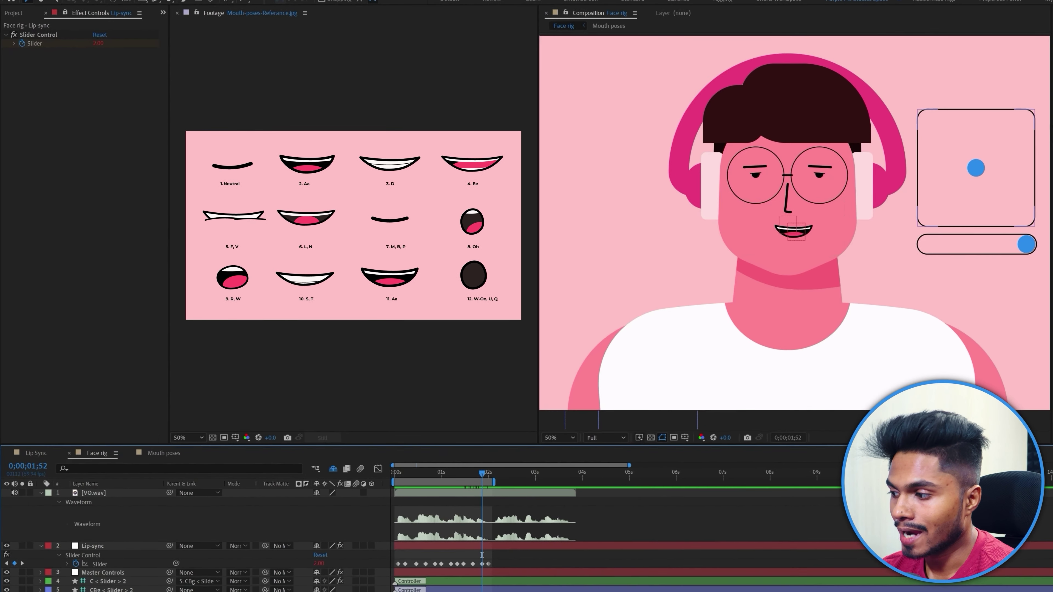
- Examine the current pose inside the Mouth poses composition, and compare the Face rig keyframes at 0;00;01;52 and 0;00;02;00
{"action": "double_click", "coordinate": [96, 566]}
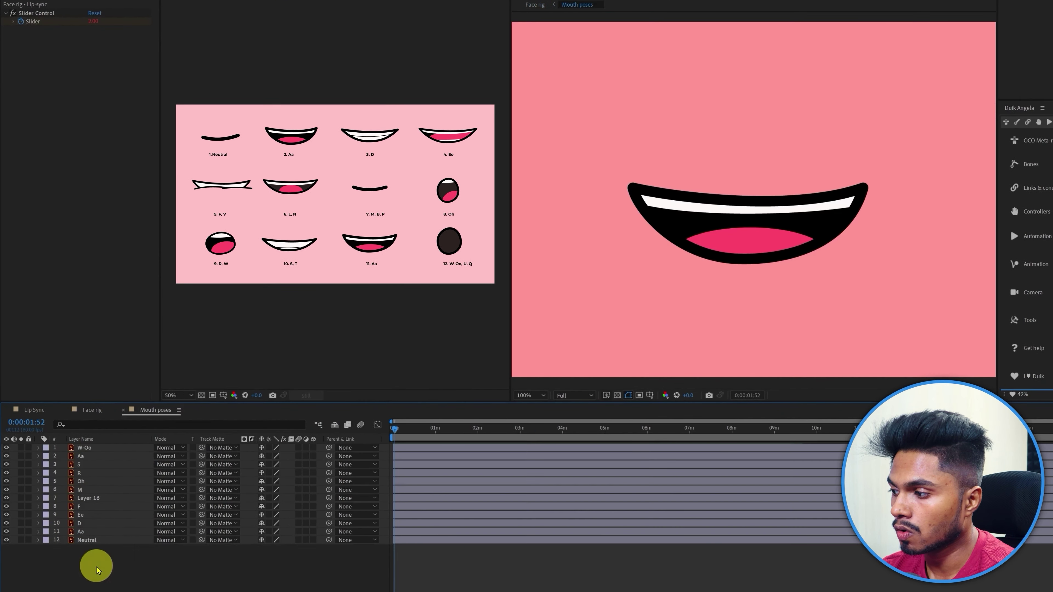
{"action": "left_click", "coordinate": [83, 412]}
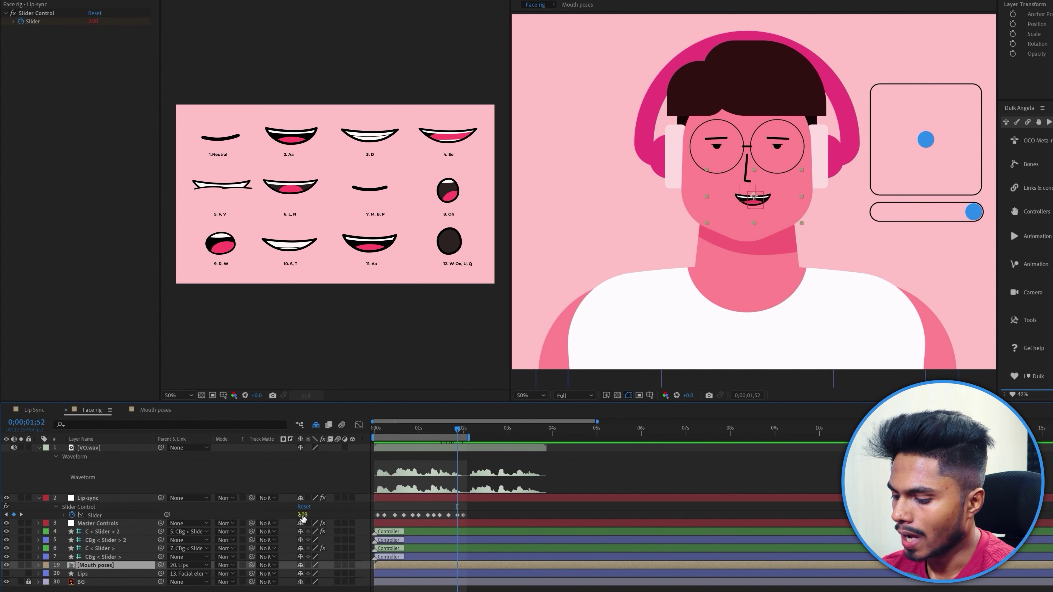
{"action": "left_click", "coordinate": [318, 590]}
{"action": "key", "text": "k"}
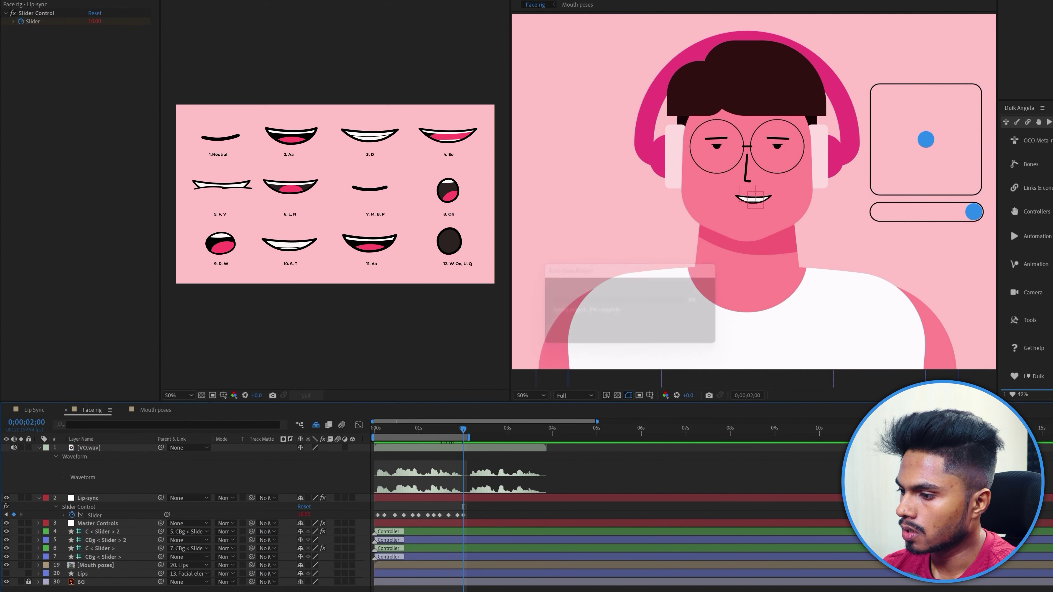
{"action": "key", "text": "j"}
- In the Mouth poses composition, start keyframing the Scale of the lower Aa layer (layer 11) at 0;00;01;52
{"action": "double_click", "coordinate": [99, 565]}
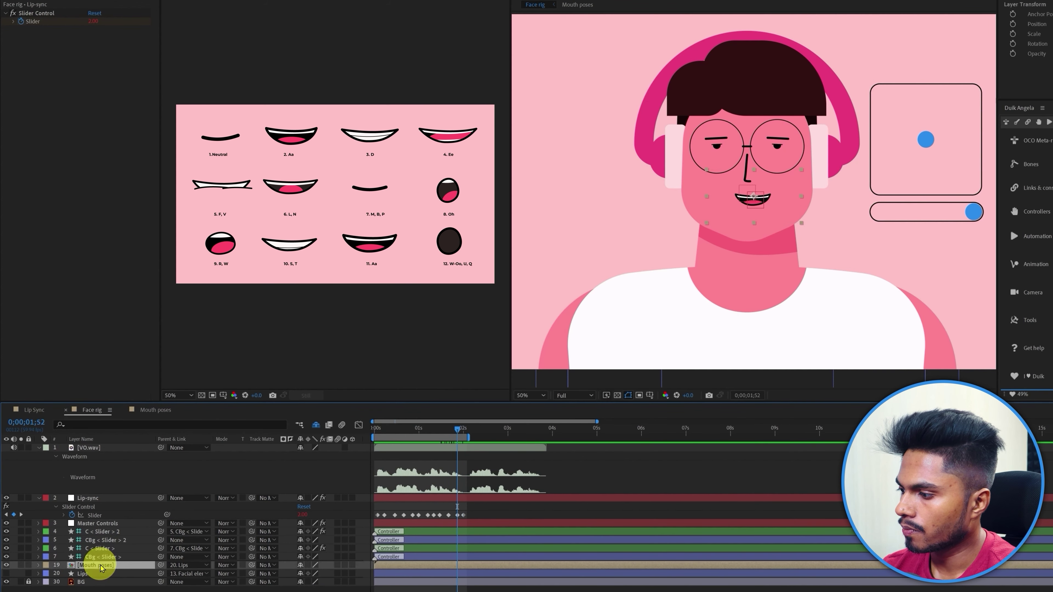
{"action": "left_click", "coordinate": [90, 533]}
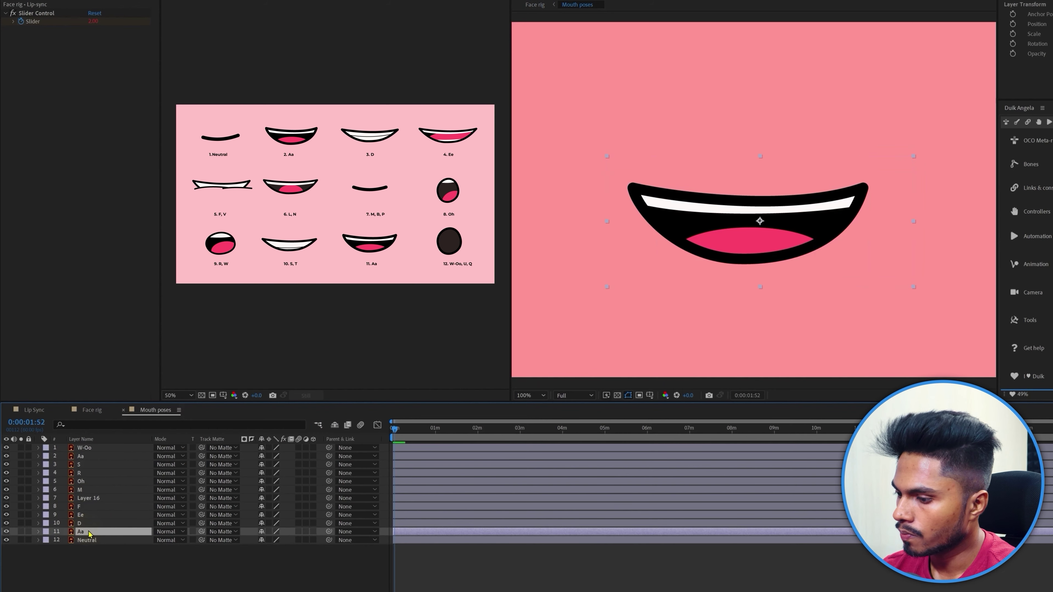
{"action": "key", "text": "s"}
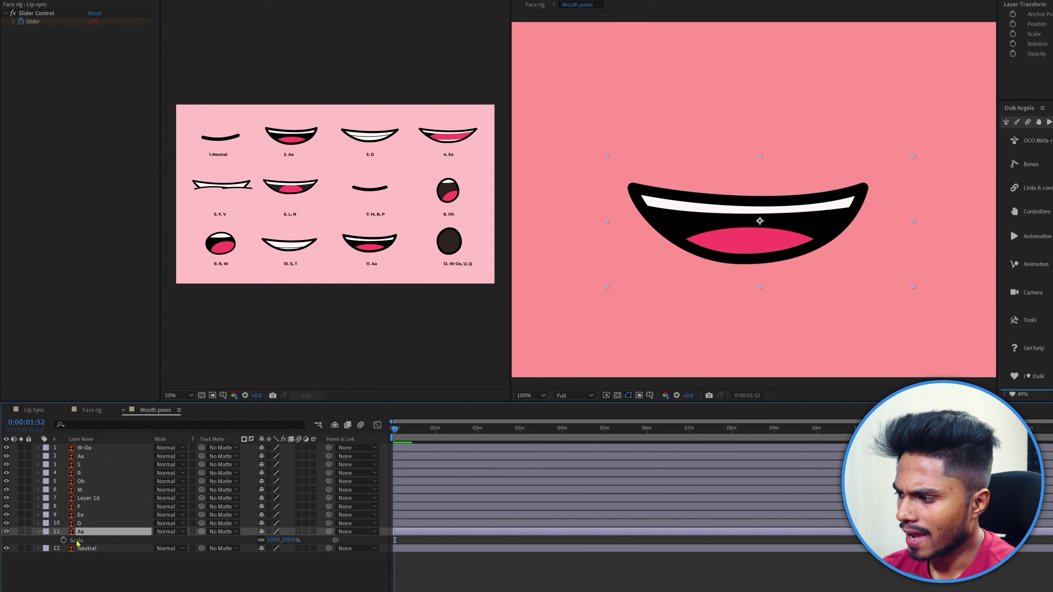
{"action": "left_click", "coordinate": [66, 540]}
- Find the next slider keyframe at 0;00;02;00 in Face rig and start keyframing the S layer's Scale there in Mouth poses
{"action": "left_click", "coordinate": [85, 411]}
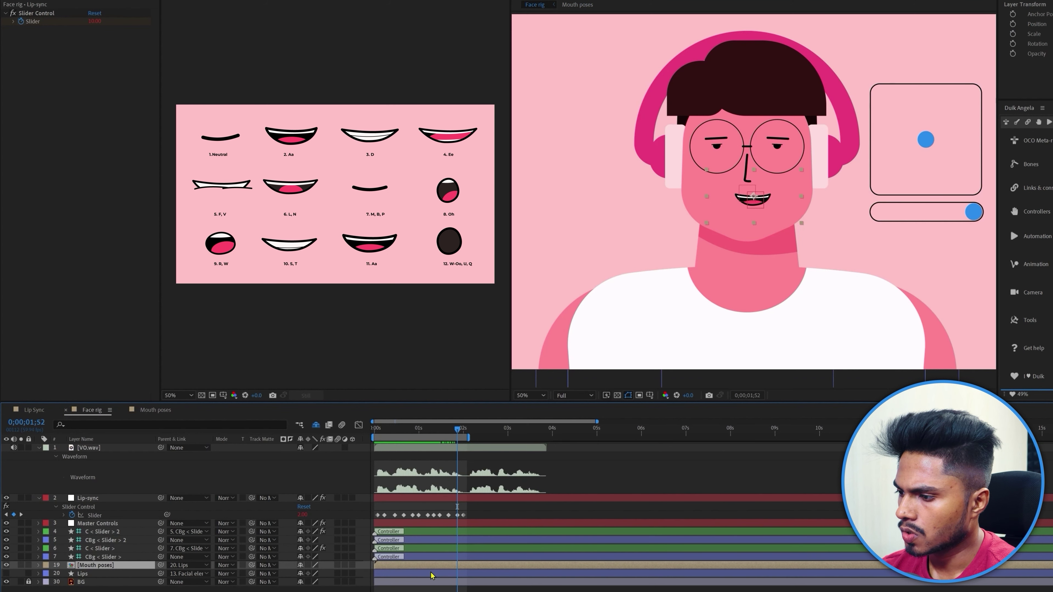
{"action": "left_click", "coordinate": [147, 411]}
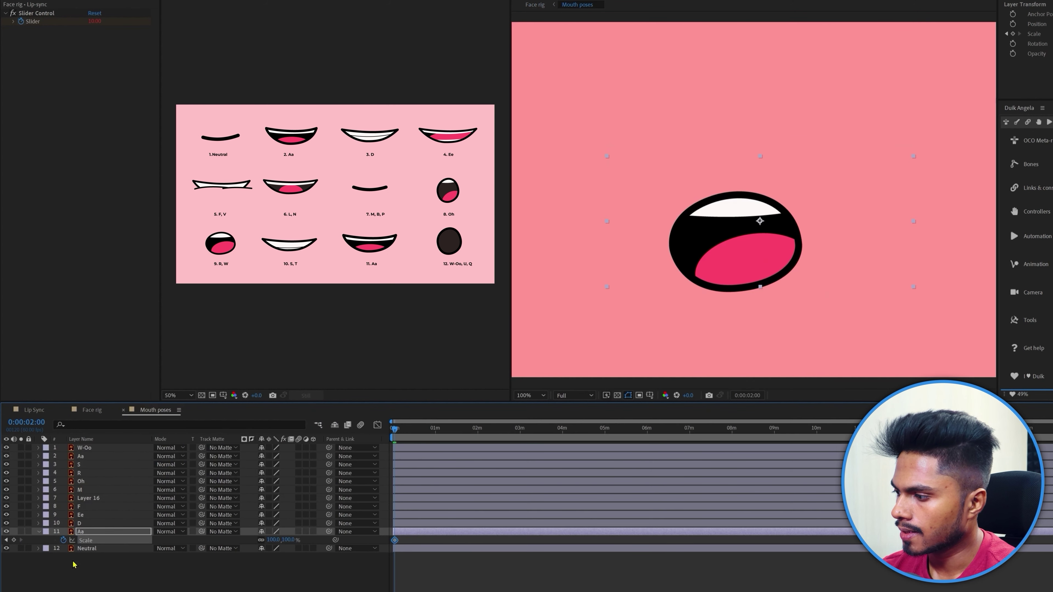
{"action": "left_click", "coordinate": [86, 448]}
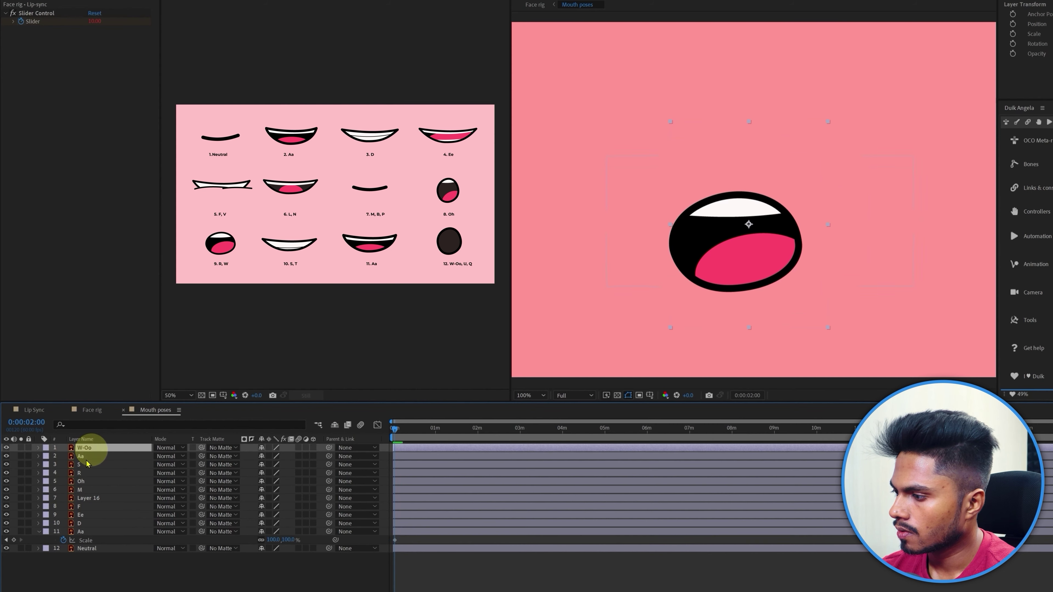
{"action": "left_click", "coordinate": [84, 456]}
{"action": "left_click", "coordinate": [82, 464]}
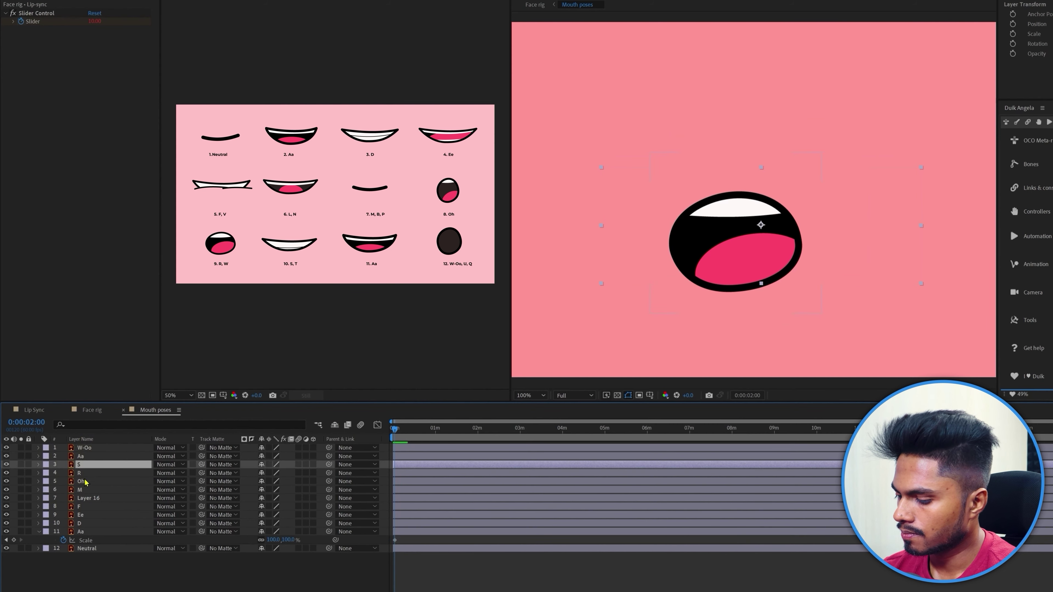
{"action": "key", "text": "s"}
{"action": "left_click", "coordinate": [63, 473]}
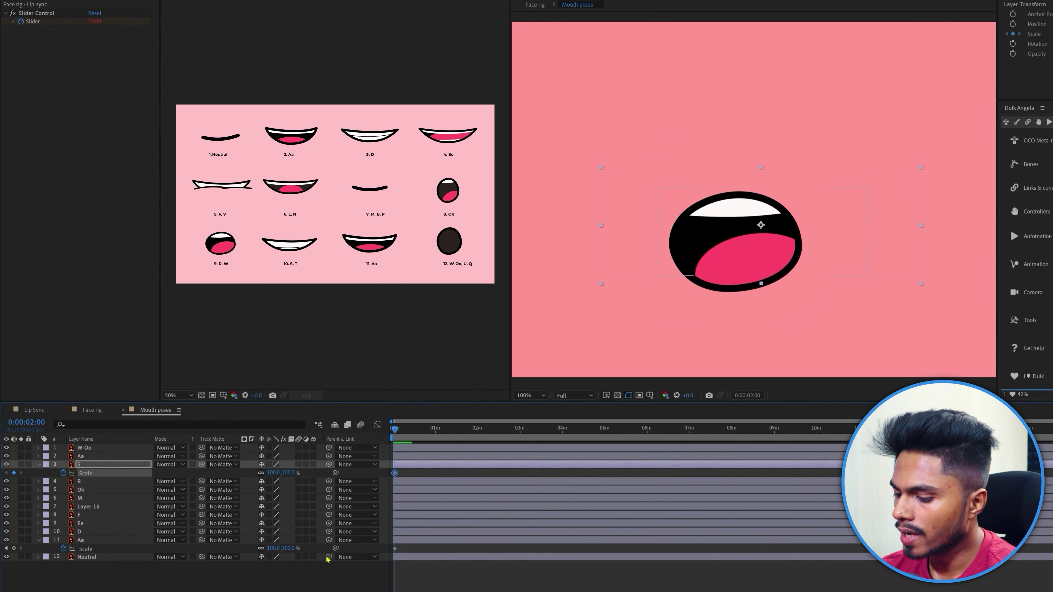
- In Mouth poses, unlink the S layer's Scale proportions and keyframe its vertical scale at 93% at 0:00:01:52
{"action": "left_click_drag", "start_coordinate": [433, 591], "coordinate": [551, 591]}
{"action": "scroll", "coordinate": [552, 589], "scroll_direction": "left", "scroll_amount": 4}
{"action": "scroll", "coordinate": [551, 589], "scroll_direction": "up", "scroll_amount": 3}
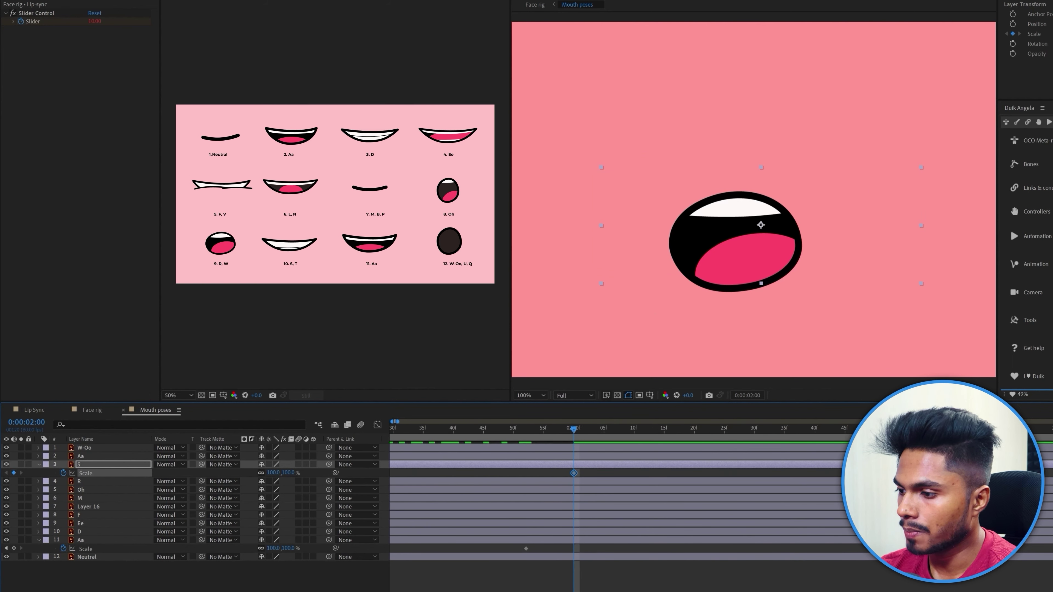
{"action": "left_click_drag", "start_coordinate": [552, 431], "coordinate": [526, 429]}
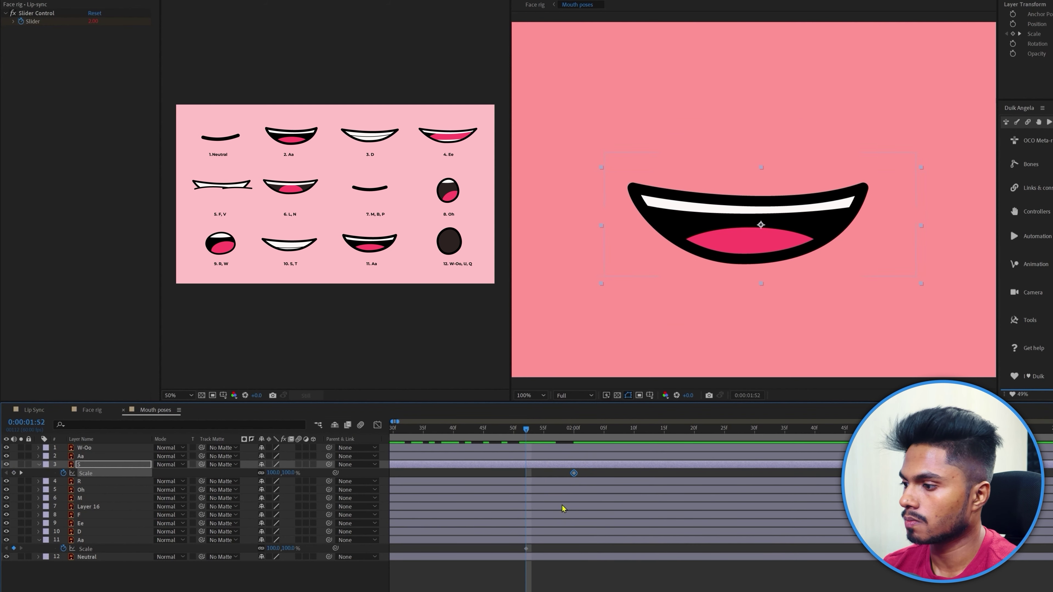
{"action": "left_click", "coordinate": [260, 473]}
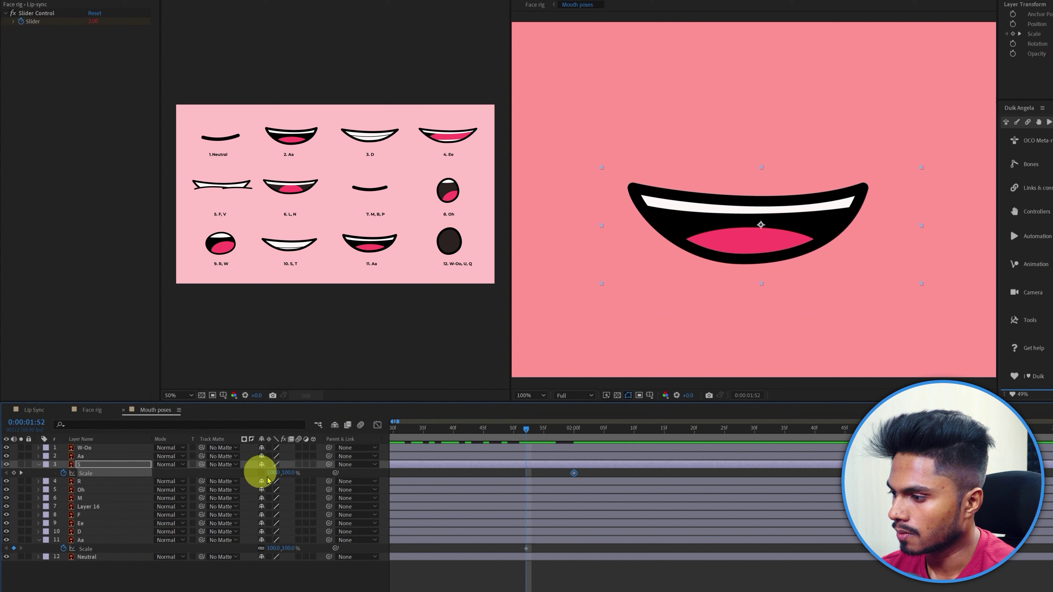
{"action": "left_click", "coordinate": [289, 473]}
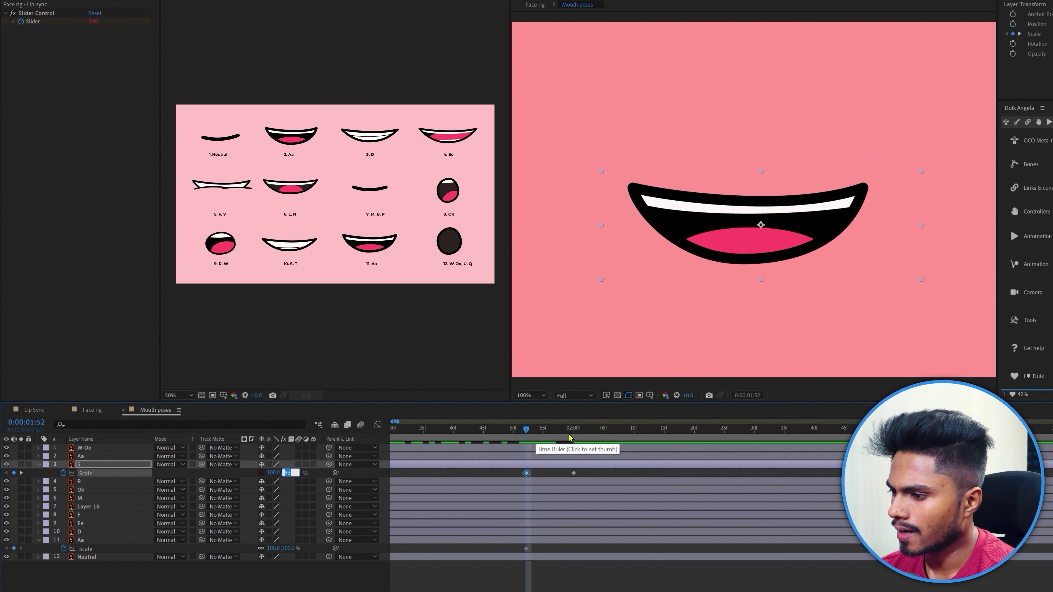
- Keyframe the S layer's vertical scale at 109% at 0:00:02:07
{"action": "left_click", "coordinate": [605, 432]}
{"action": "left_click", "coordinate": [620, 434]}
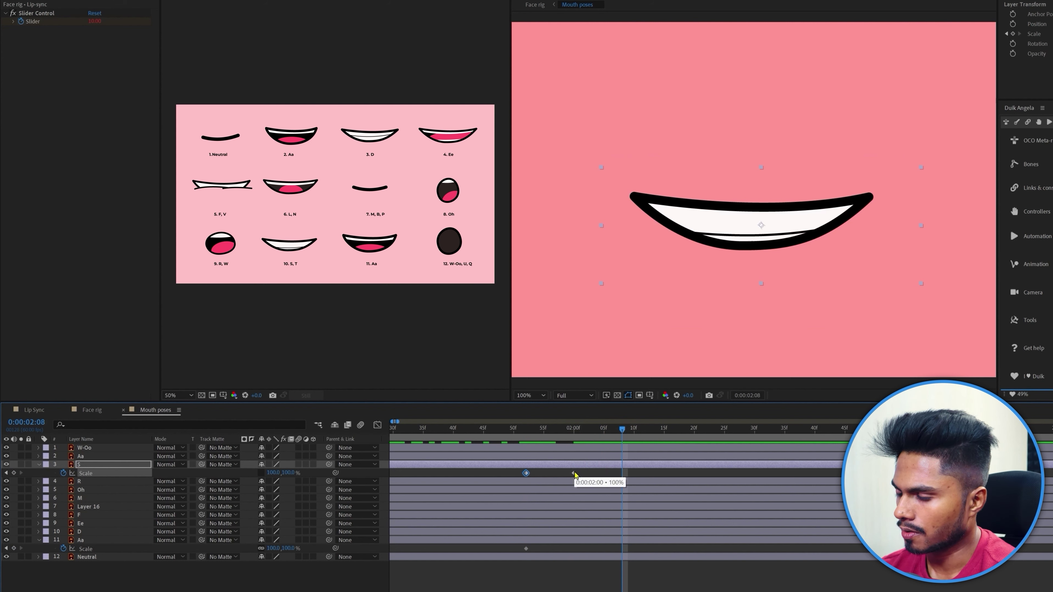
{"action": "mouse_move", "coordinate": [616, 428]}
{"action": "left_mouse_down"}
{"action": "mouse_move", "coordinate": [601, 444]}
{"action": "mouse_move", "coordinate": [616, 443]}
{"action": "left_mouse_up"}
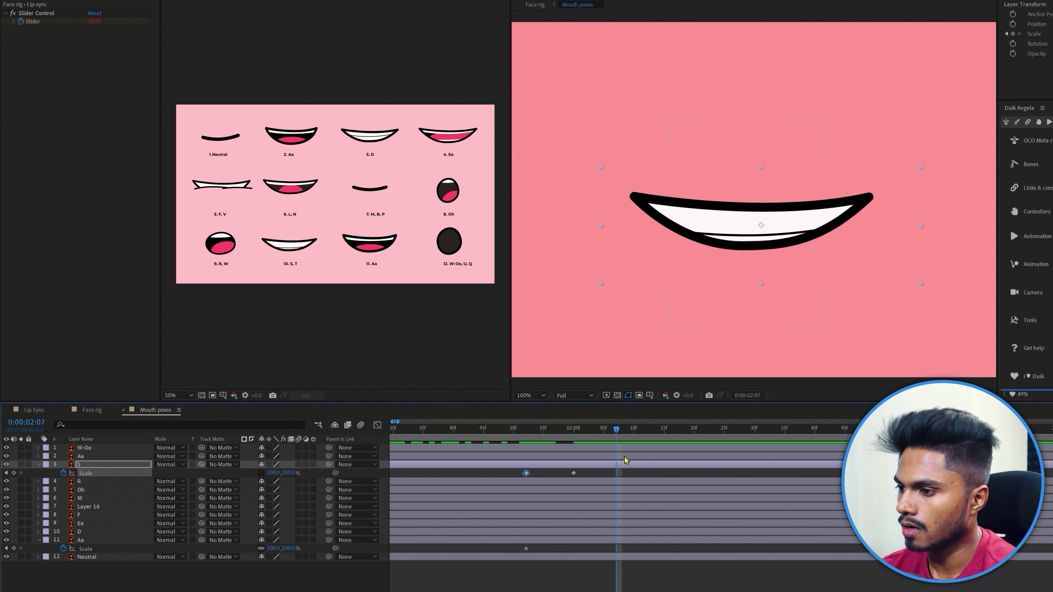
{"action": "left_click", "coordinate": [291, 474]}
{"action": "key", "text": "Up"}
{"action": "key", "text": "Up"}
{"action": "key", "text": "Up"}
{"action": "key", "text": "Up"}
{"action": "key", "text": "Up"}
{"action": "key", "text": "Up"}
{"action": "key", "text": "Up"}
{"action": "key", "text": "Up"}
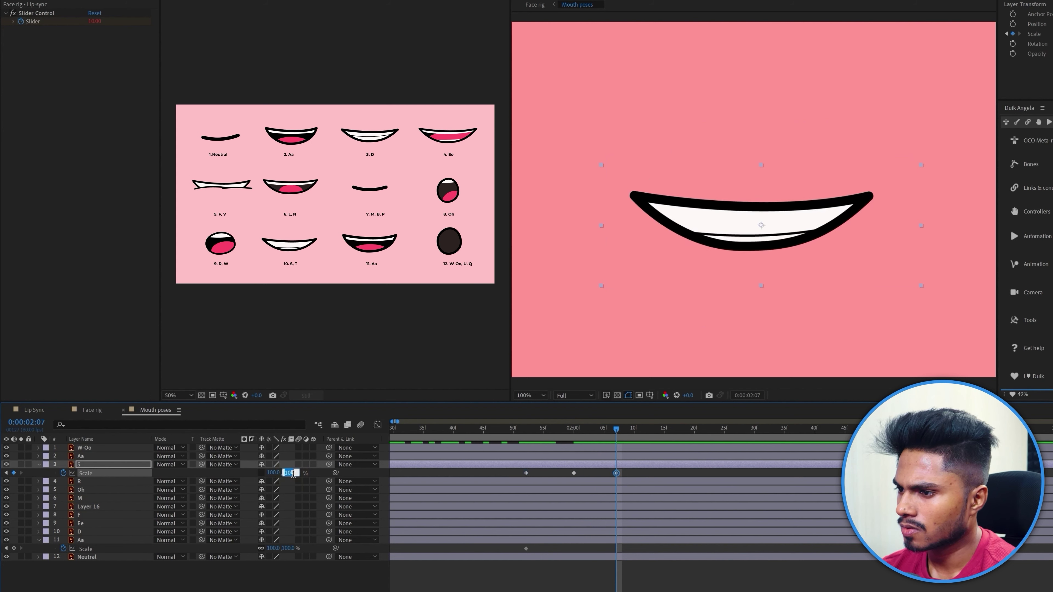
- Add a Scale keyframe to the lower Aa layer at 0:00:02:00, then unlink its proportions and reduce its horizontal scale at 0:00:01:52
{"action": "left_click", "coordinate": [574, 428]}
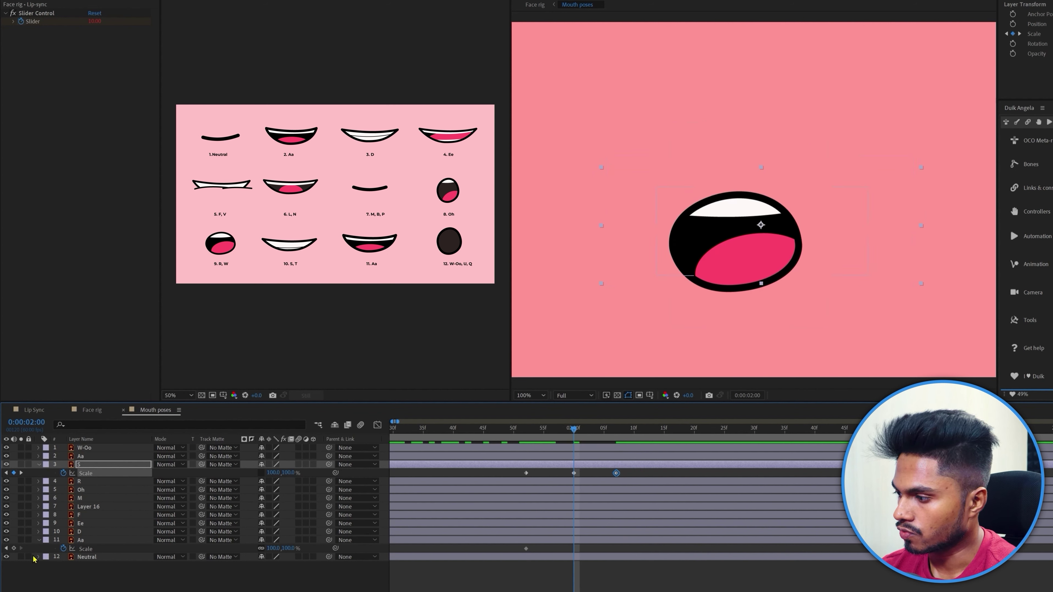
{"action": "left_click", "coordinate": [14, 549]}
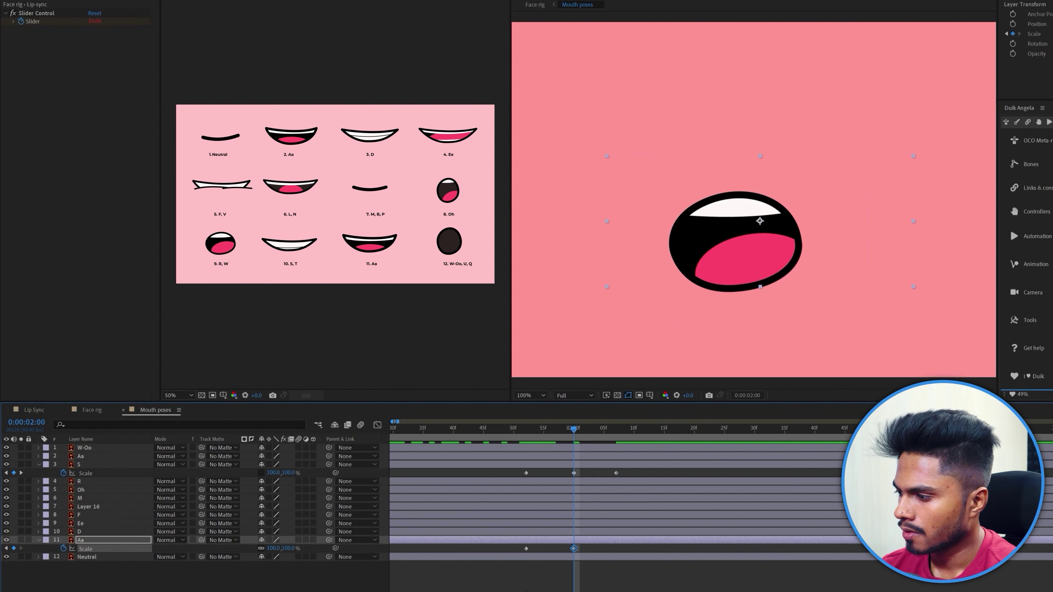
{"action": "key", "text": "j"}
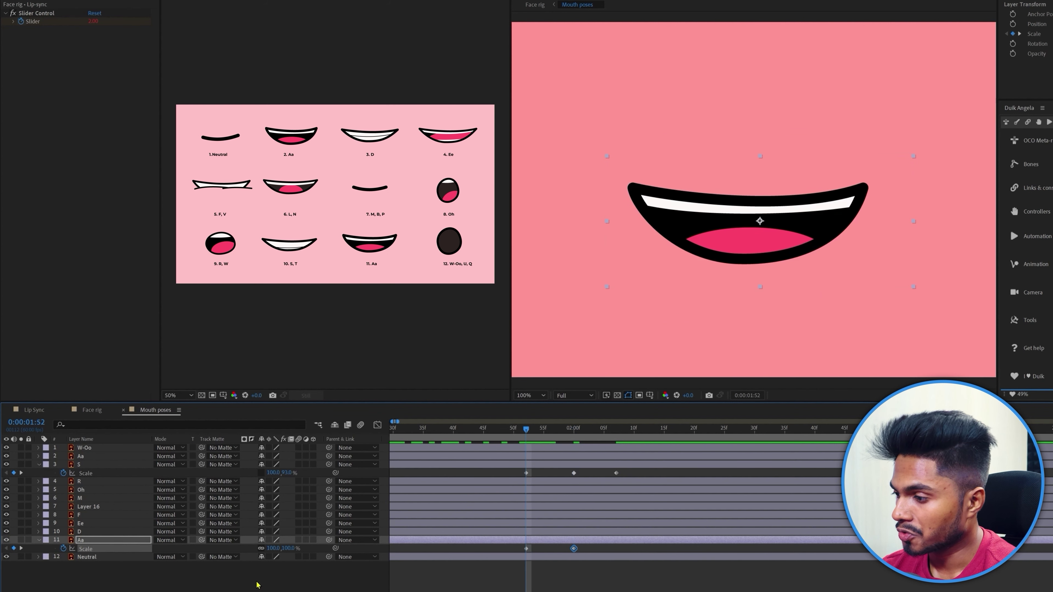
{"action": "left_click", "coordinate": [261, 549]}
{"action": "left_click_drag", "start_coordinate": [276, 551], "coordinate": [270, 550]}
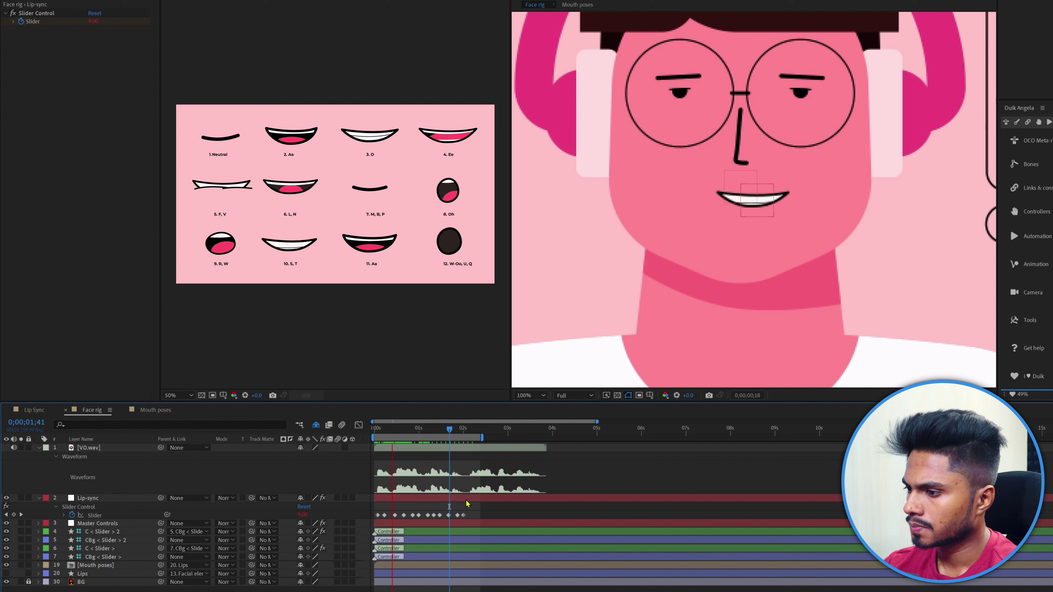
- Play the lip sync in the Face rig composition and check the mouth poses around 0;00;02;02
{"action": "key", "text": "space"}
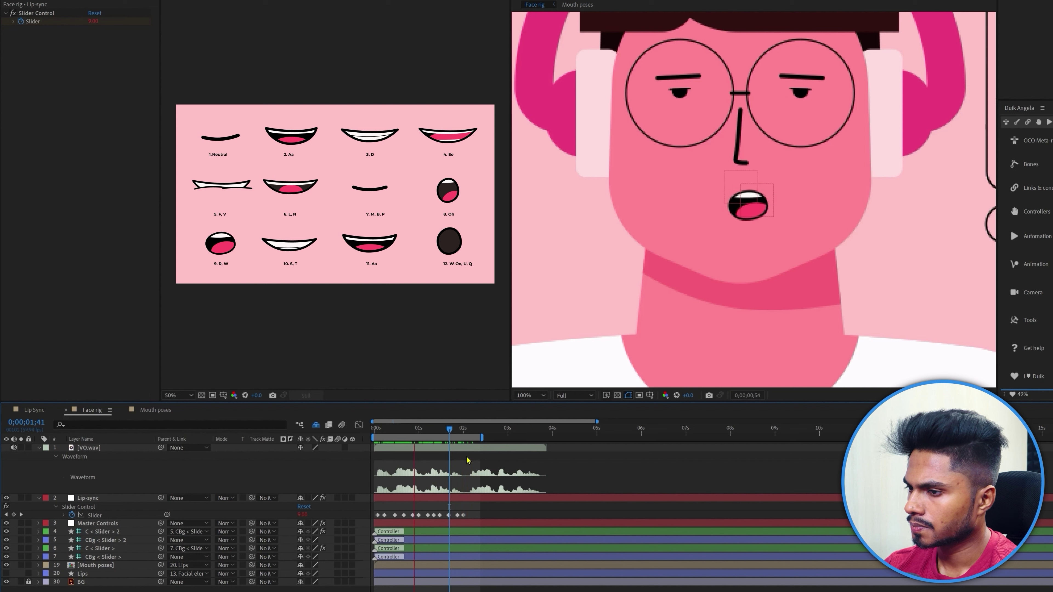
{"action": "key", "text": "space"}
{"action": "key", "text": "Home"}
{"action": "key", "text": "space"}
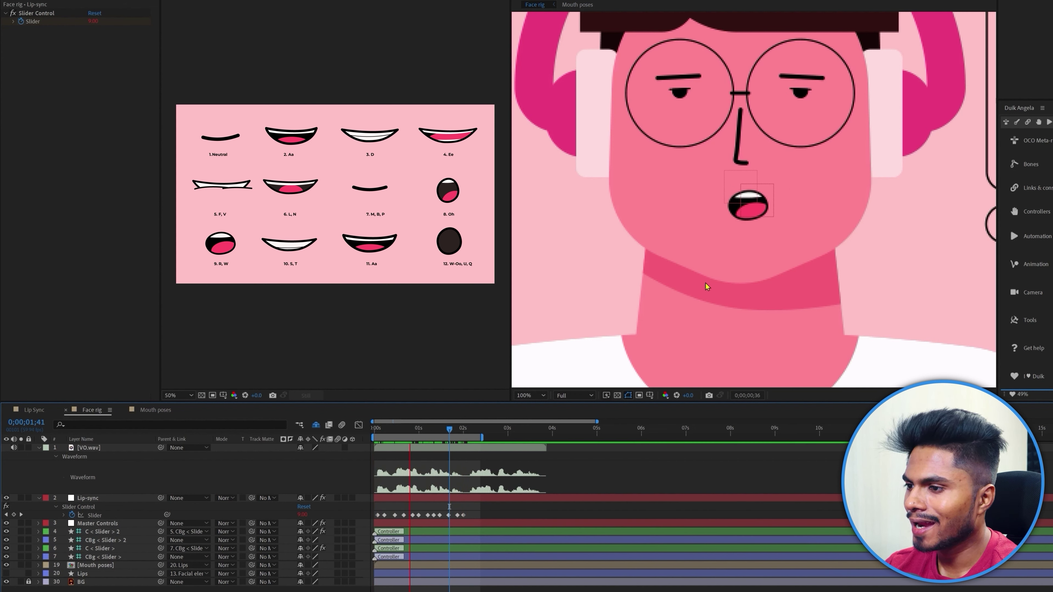
{"action": "key", "text": "space"}
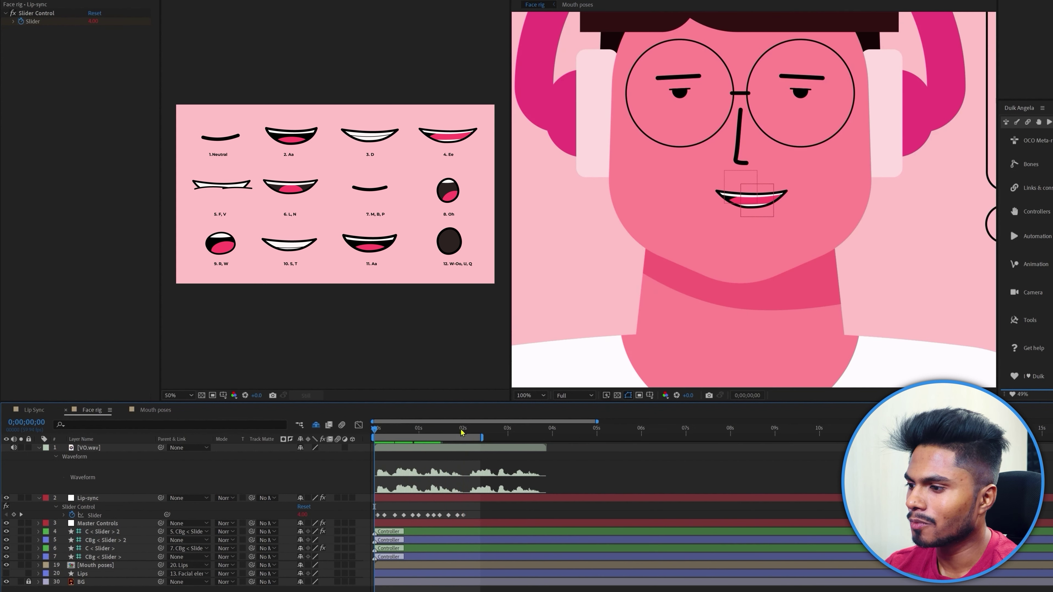
{"action": "left_click_drag", "start_coordinate": [456, 432], "coordinate": [464, 435]}
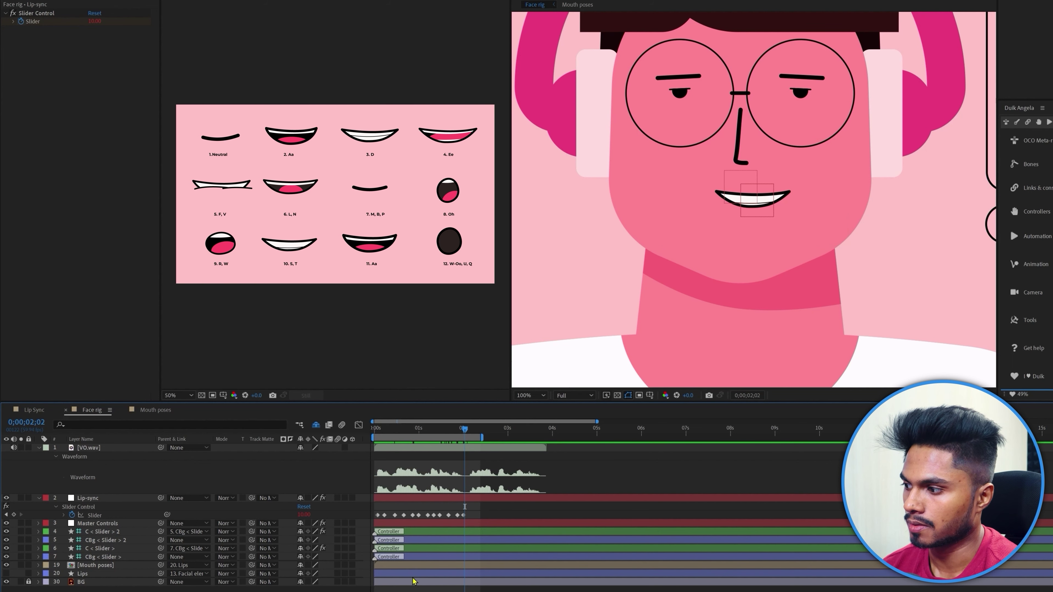
{"action": "left_click", "coordinate": [454, 436]}
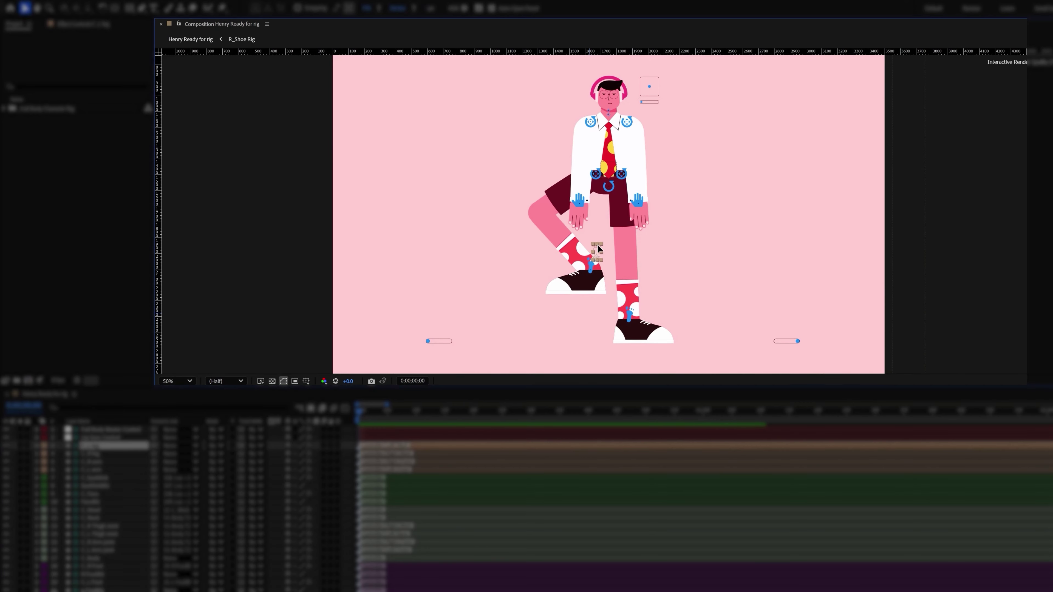
- Pose the rigged full-body character with one foot lifted and a hand on that knee, then raise the other hand outward
{"action": "left_click_drag", "start_coordinate": [591, 268], "coordinate": [595, 252]}
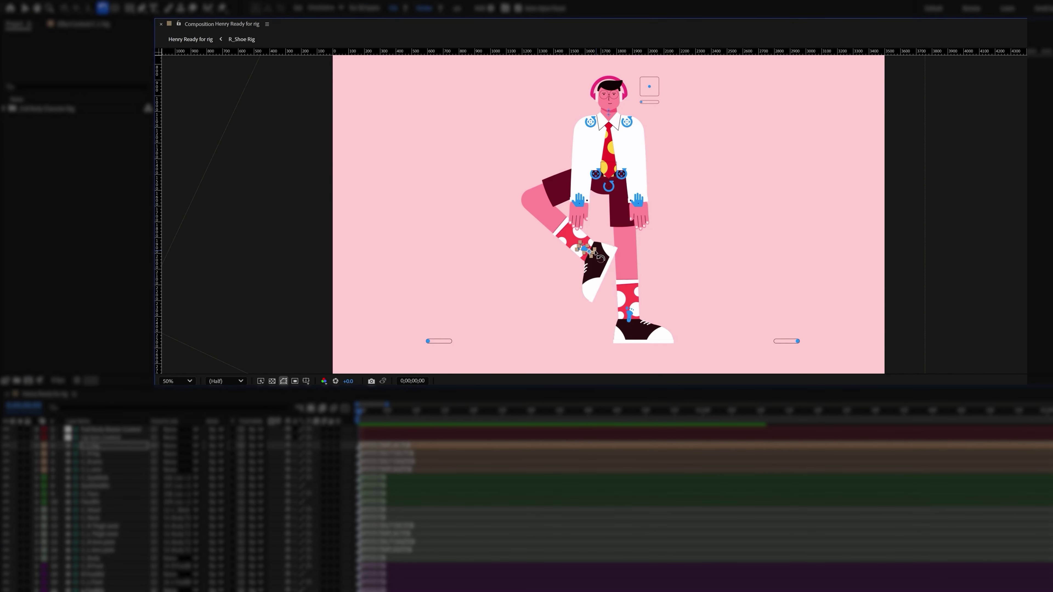
{"action": "left_click_drag", "start_coordinate": [579, 203], "coordinate": [543, 188]}
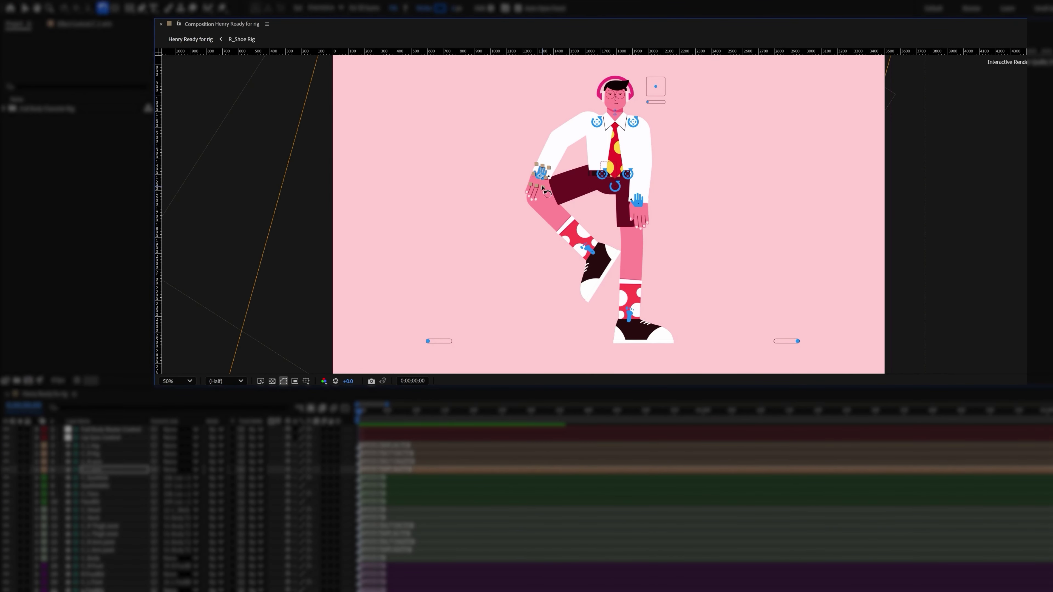
{"action": "left_click_drag", "start_coordinate": [638, 200], "coordinate": [654, 168]}
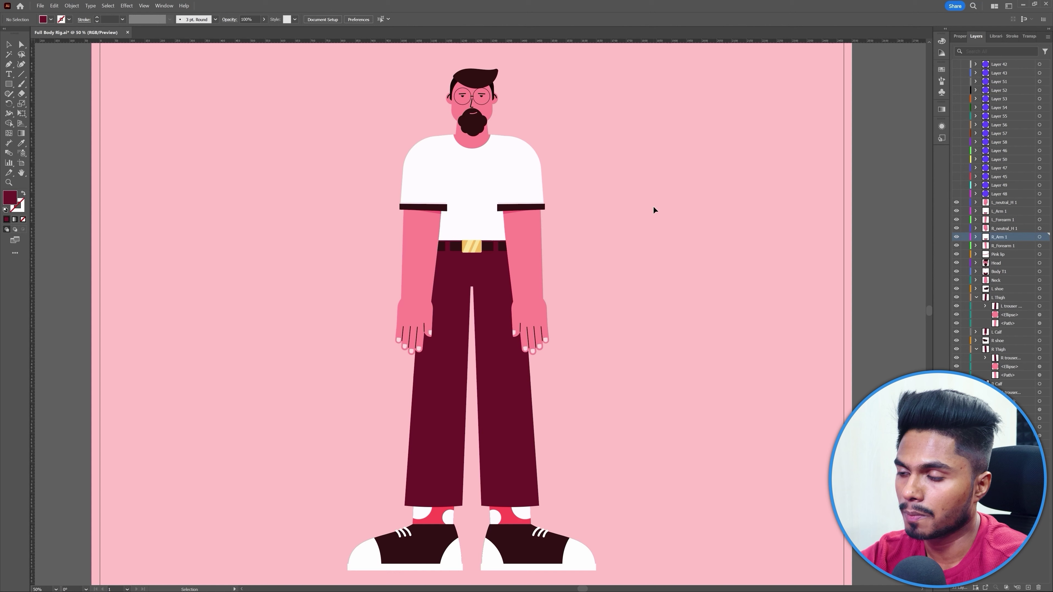
- Switch to Illustrator and examine the overlapping joint shapes in Full Body Rig.ai at the elbow, wrist, knee and hip
{"action": "left_click_drag", "start_coordinate": [587, 195], "coordinate": [529, 238]}
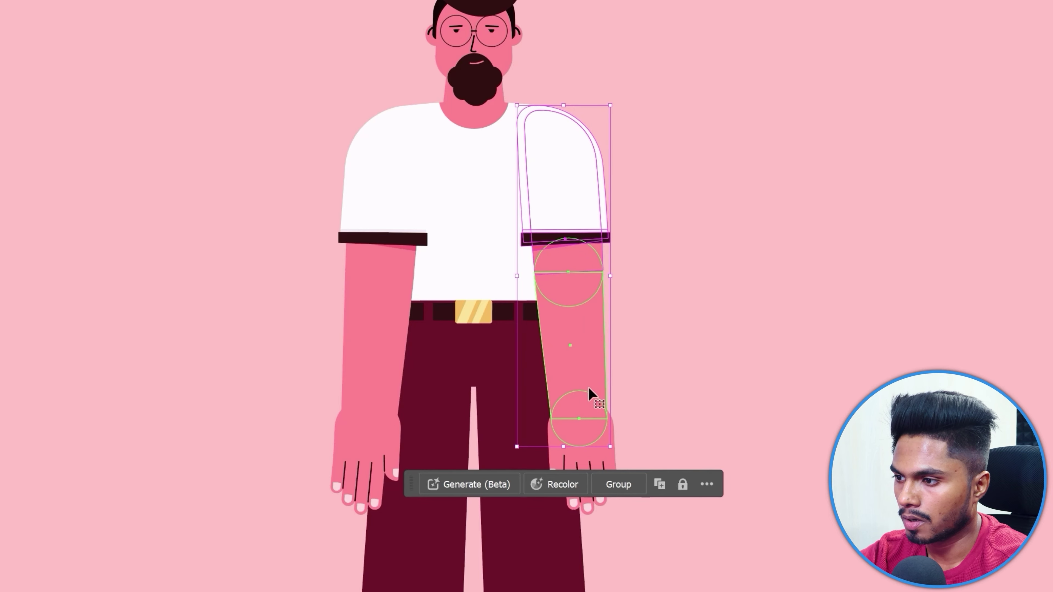
{"action": "left_click_drag", "start_coordinate": [646, 391], "coordinate": [586, 443]}
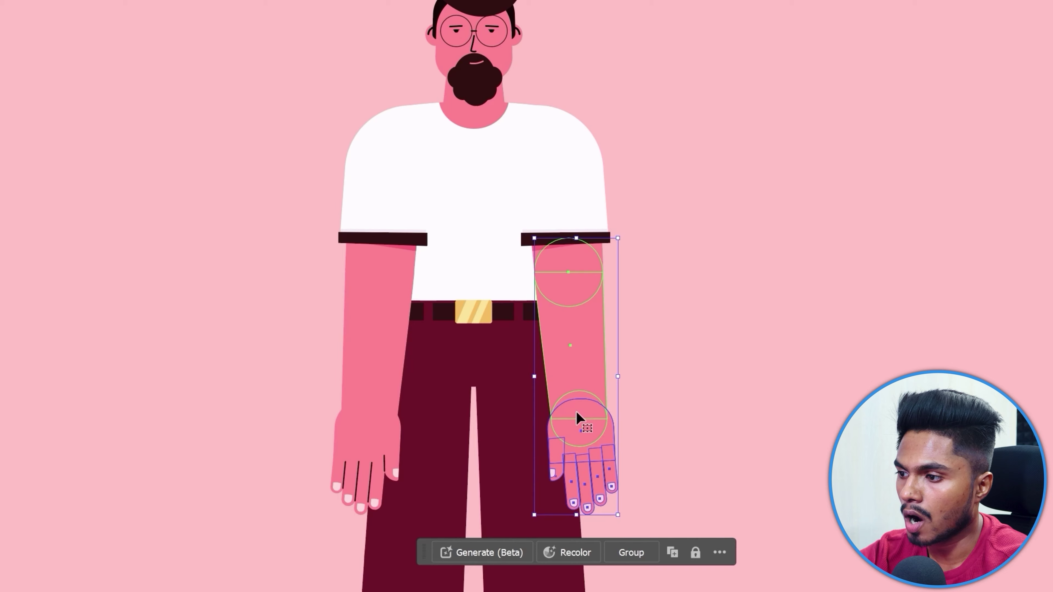
{"action": "left_click_drag", "start_coordinate": [427, 305], "coordinate": [481, 328]}
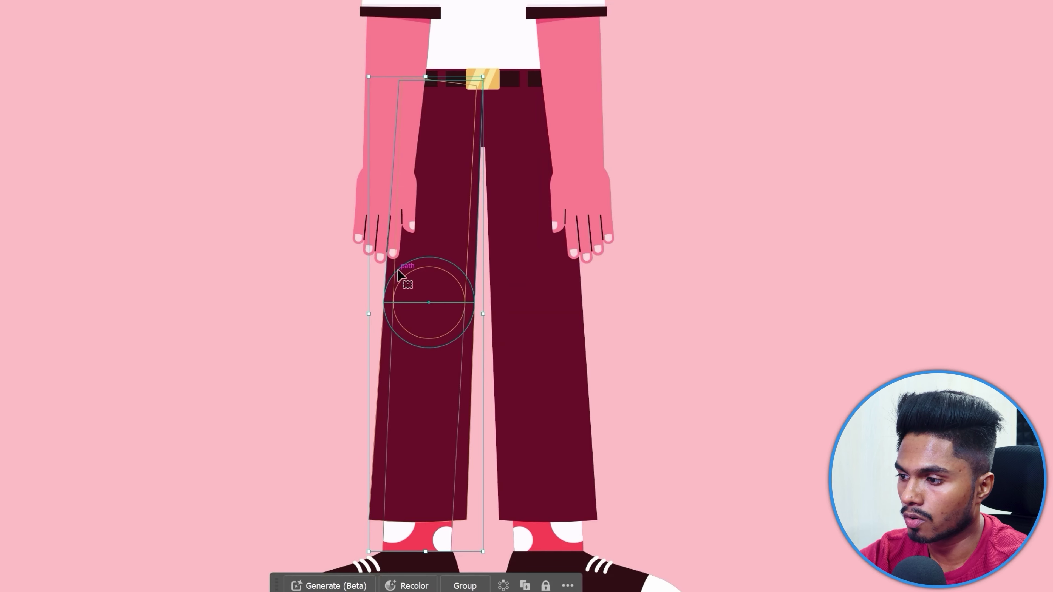
{"action": "left_click_drag", "start_coordinate": [307, 66], "coordinate": [474, 171]}
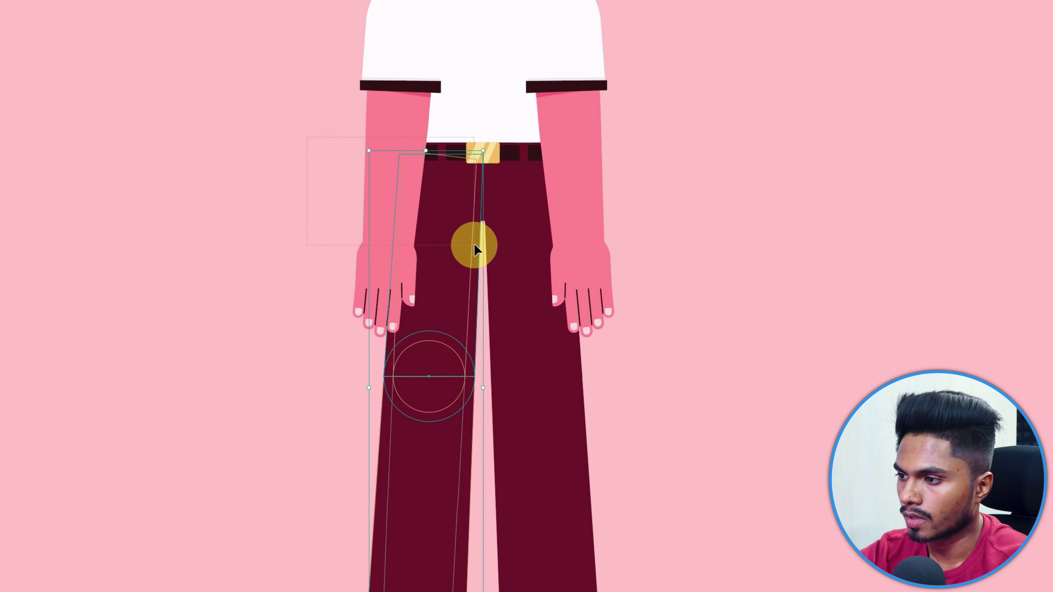
{"action": "left_click_drag", "start_coordinate": [474, 244], "coordinate": [474, 244]}
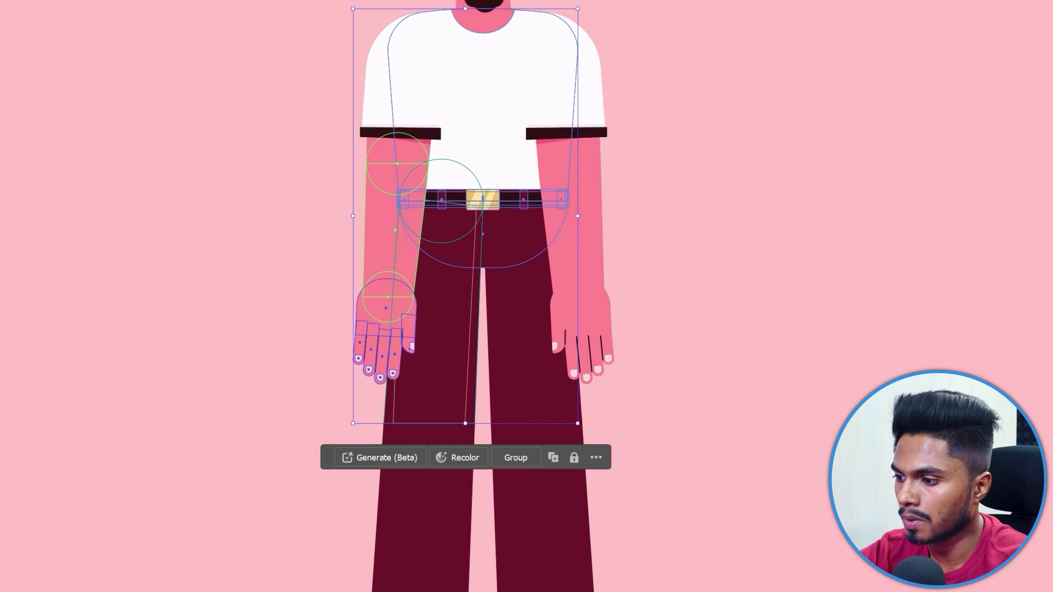
{"action": "scroll", "coordinate": [442, 569], "scroll_direction": "down", "scroll_amount": 6}
{"action": "left_click", "coordinate": [442, 569]}
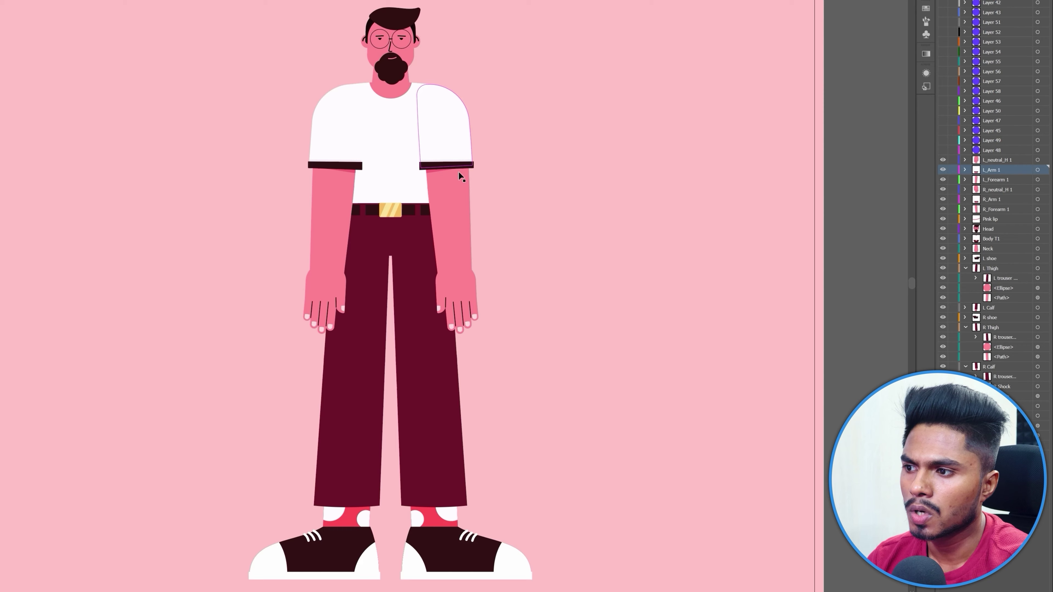
- Pull the R_Arm 1 sleeve and R_Forearm 1 group away from the body, and separate the forearm's two joint circles from its shaft
{"action": "left_click", "coordinate": [448, 204]}
{"action": "left_click", "coordinate": [531, 178]}
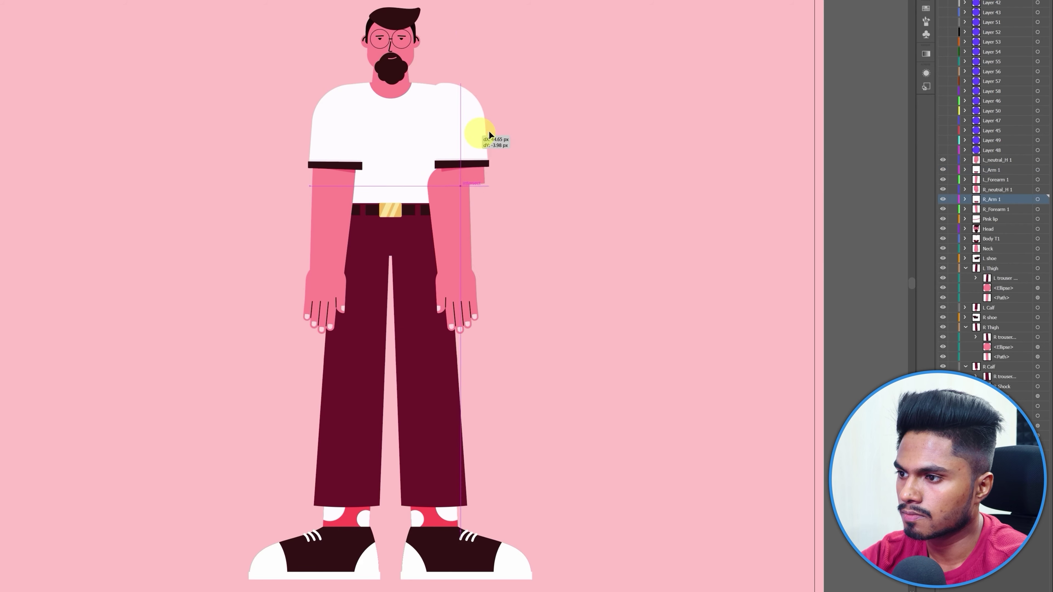
{"action": "left_click_drag", "start_coordinate": [454, 135], "coordinate": [581, 111]}
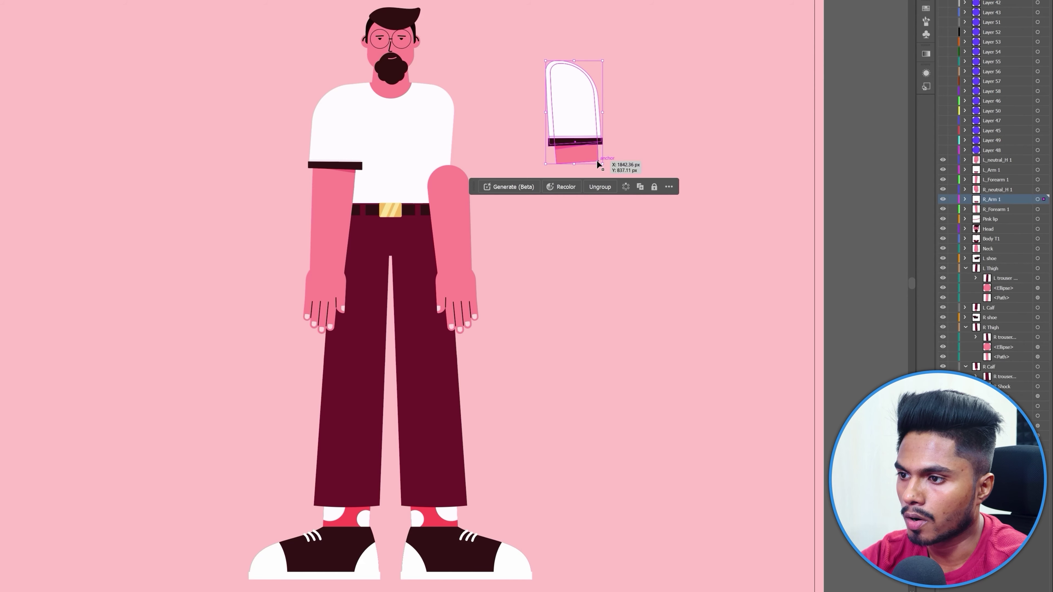
{"action": "left_click_drag", "start_coordinate": [450, 182], "coordinate": [547, 192]}
{"action": "double_click", "coordinate": [502, 165]}
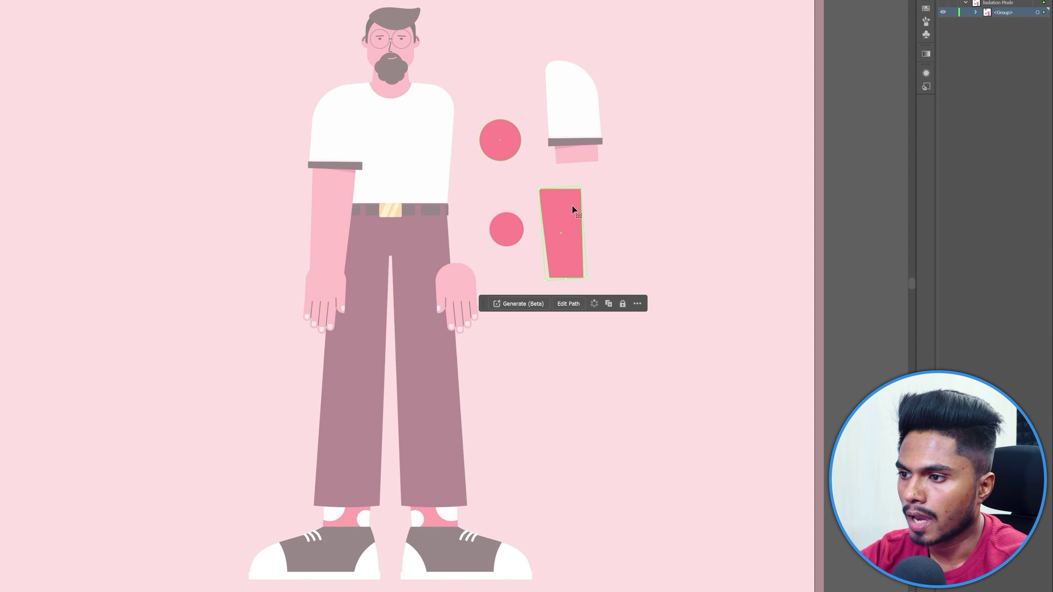
{"action": "left_click_drag", "start_coordinate": [514, 152], "coordinate": [526, 145]}
{"action": "left_click_drag", "start_coordinate": [512, 229], "coordinate": [515, 254]}
- Undo the separation of the arm pieces and check how the joint shapes overlap at that elbow
{"action": "key", "text": "ctrl+z"}
{"action": "key", "text": "ctrl+z"}
{"action": "key", "text": "ctrl+z"}
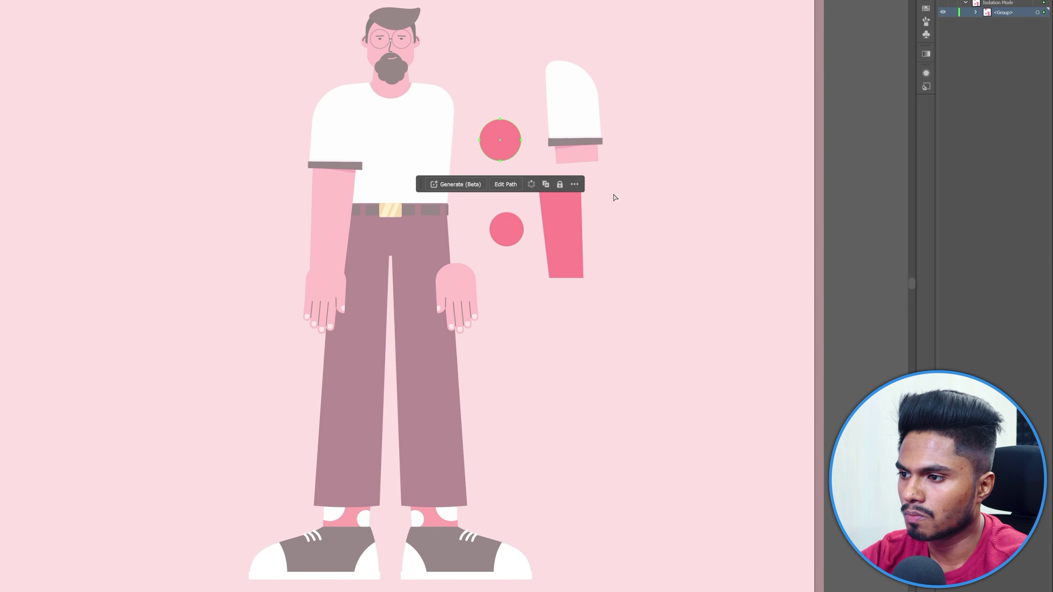
{"action": "key", "text": "ctrl+z"}
{"action": "key", "text": "ctrl+z"}
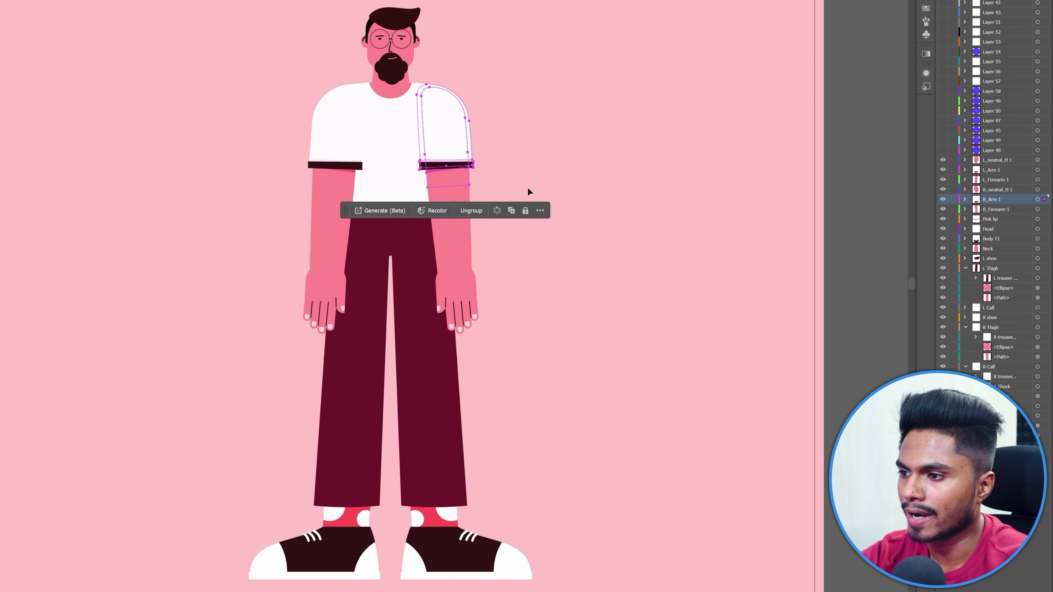
{"action": "left_click_drag", "start_coordinate": [526, 155], "coordinate": [443, 207]}
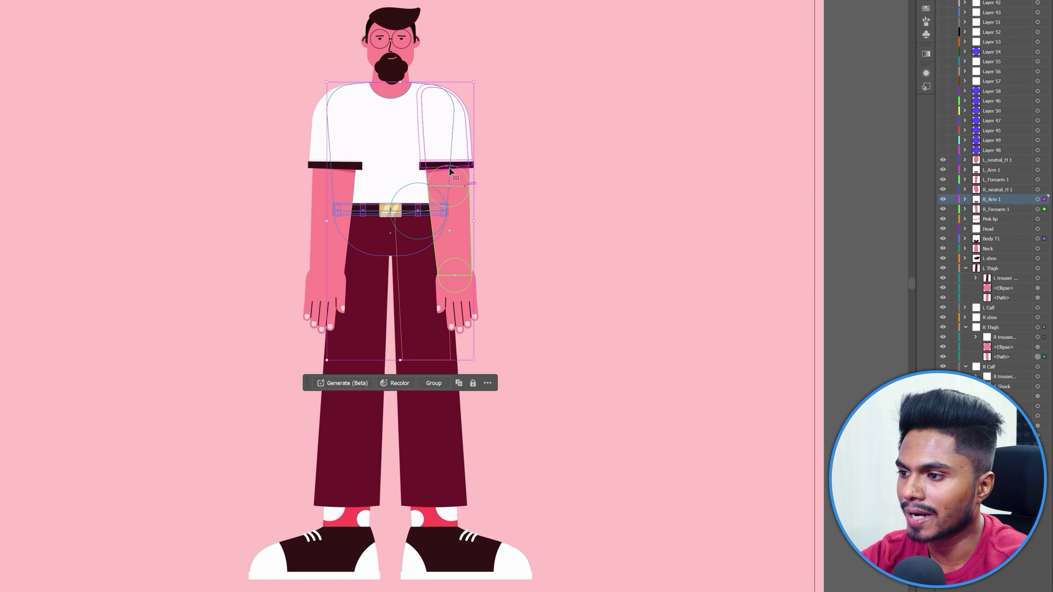
{"action": "left_click", "coordinate": [536, 229]}
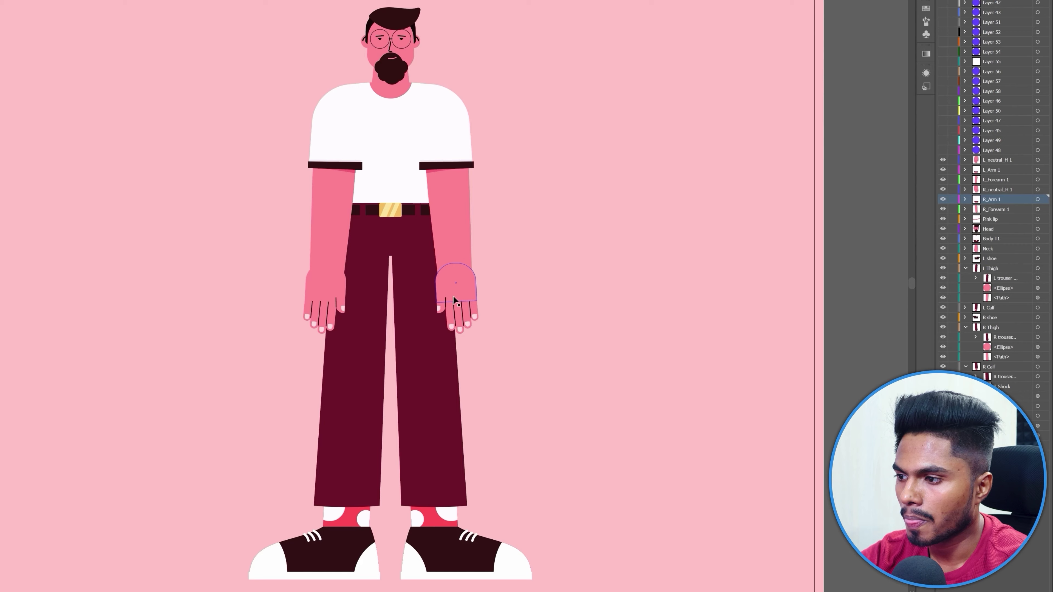
- Move the L Thigh layer's trouser shape, its knee circle and the skin-coloured thigh path away from the leg
{"action": "left_click_drag", "start_coordinate": [375, 309], "coordinate": [228, 309]}
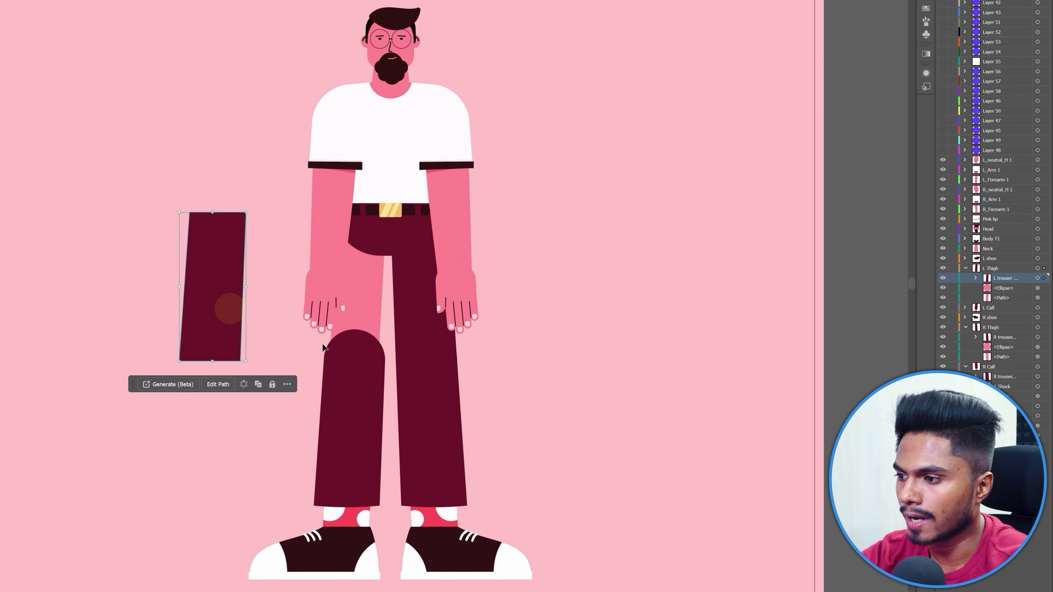
{"action": "left_click_drag", "start_coordinate": [362, 353], "coordinate": [205, 399]}
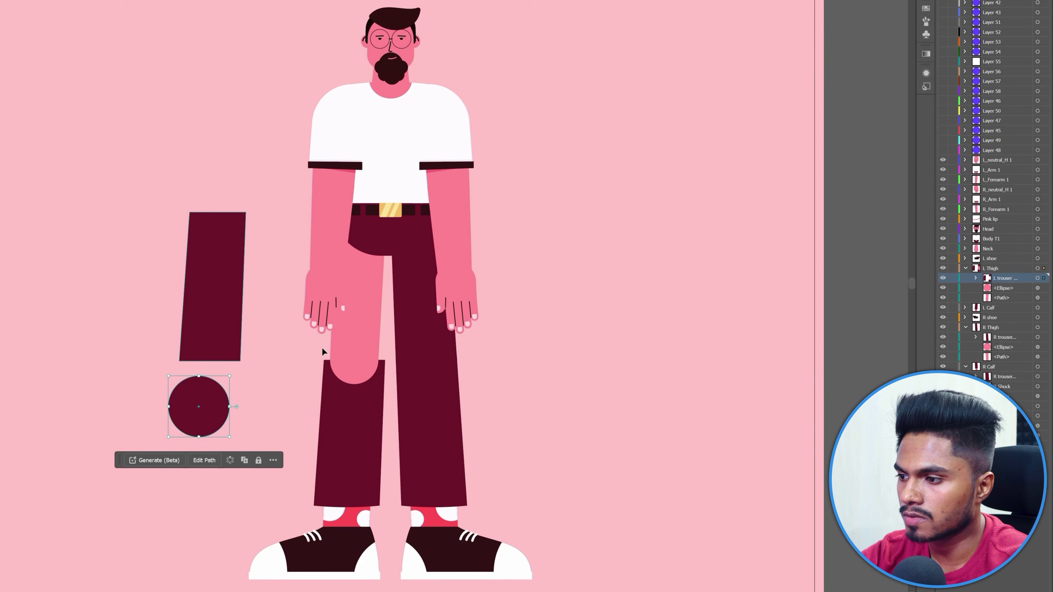
{"action": "left_click_drag", "start_coordinate": [356, 319], "coordinate": [275, 257]}
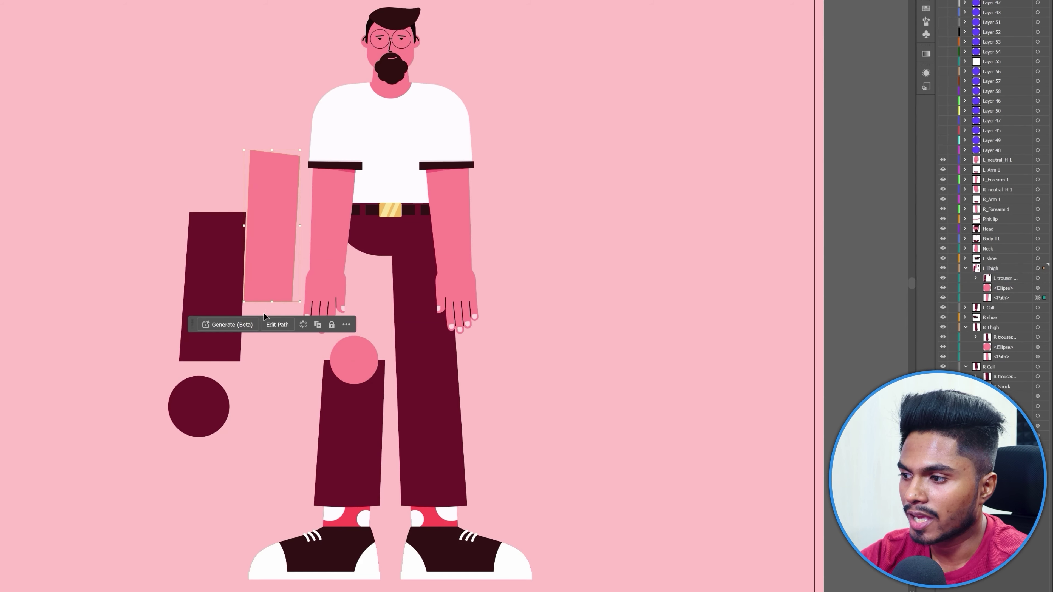
- Undo the moves of the left thigh's trouser shape, knee circle and skin-coloured path
{"action": "key", "text": "ctrl+z"}
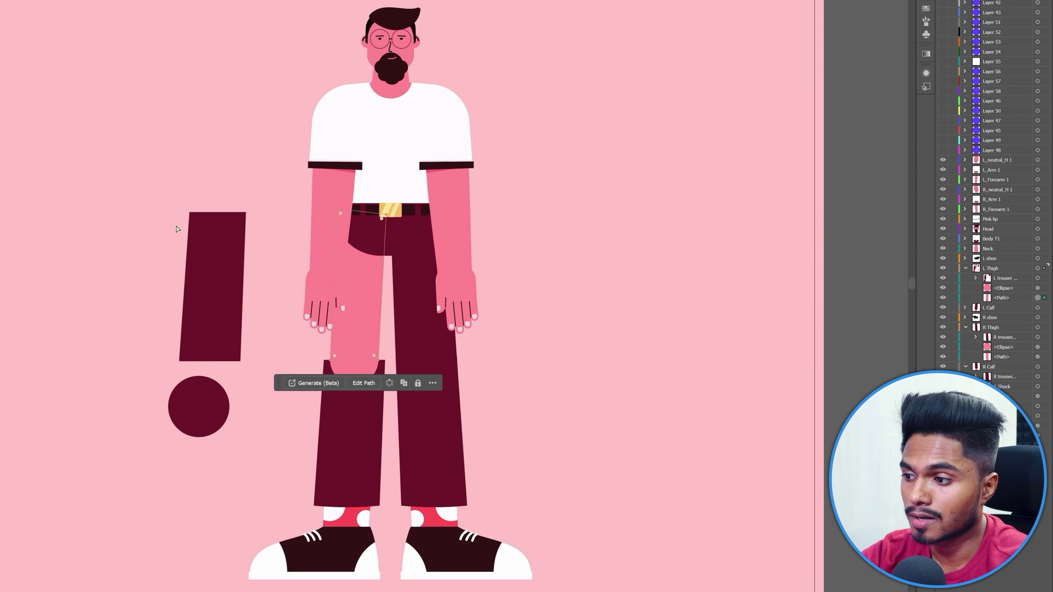
{"action": "key", "text": "ctrl+z"}
{"action": "key", "text": "ctrl+z"}
{"action": "key", "text": "v"}
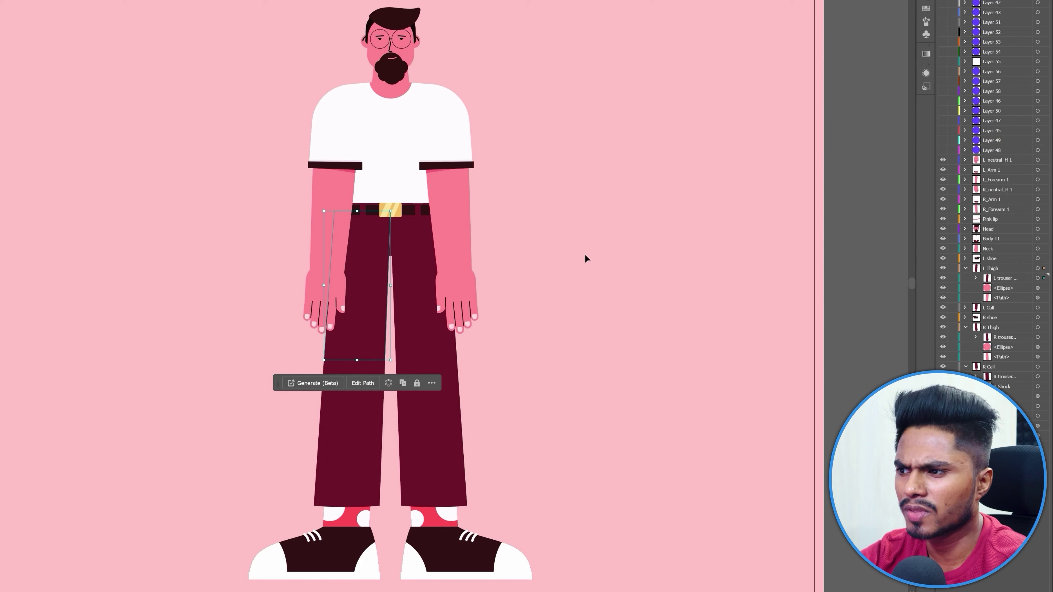
- Deselect the artwork and collapse the L Thigh, R Thigh and R Calf layers
{"action": "left_click", "coordinate": [582, 229]}
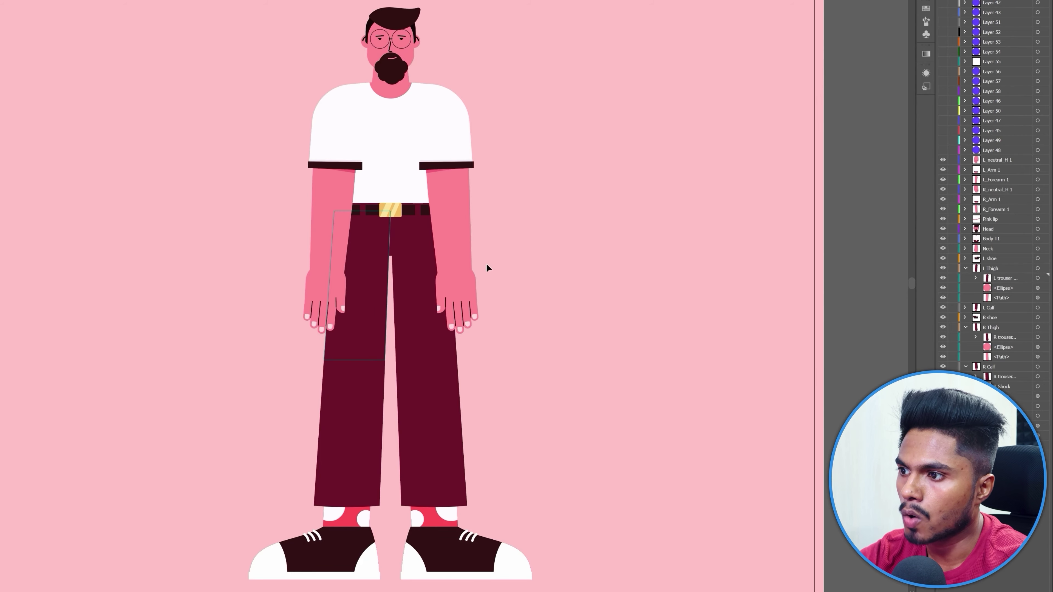
{"action": "left_click", "coordinate": [1004, 199]}
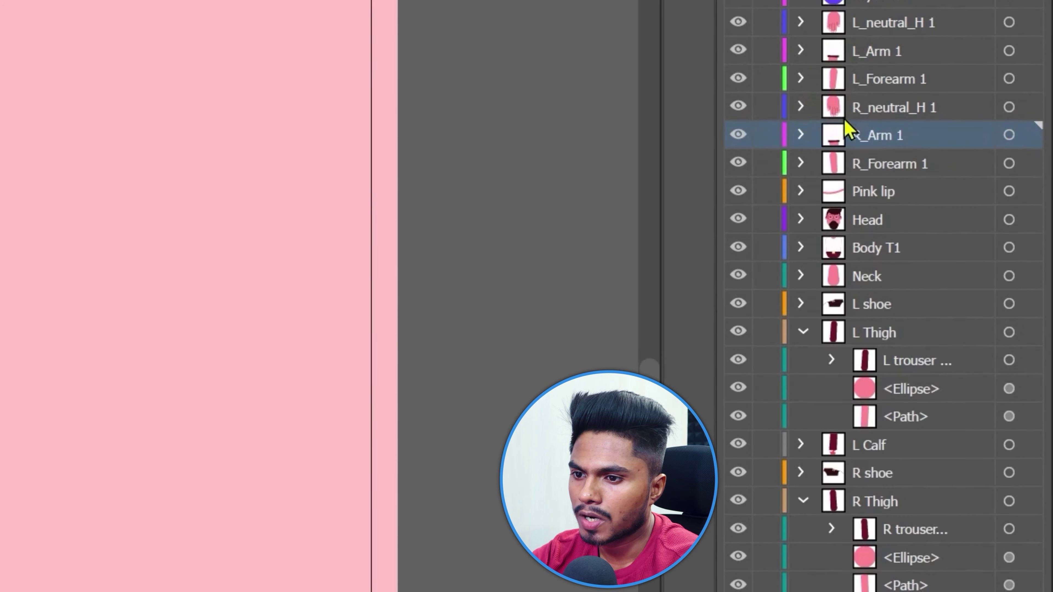
{"action": "left_click", "coordinate": [803, 332]}
{"action": "left_click", "coordinate": [803, 417]}
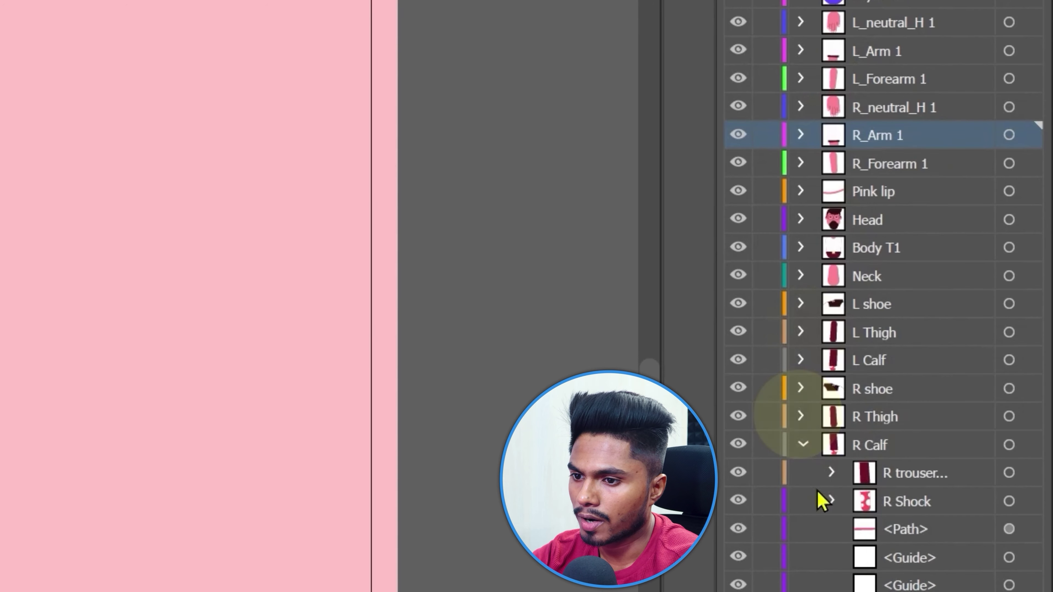
{"action": "left_click", "coordinate": [803, 445]}
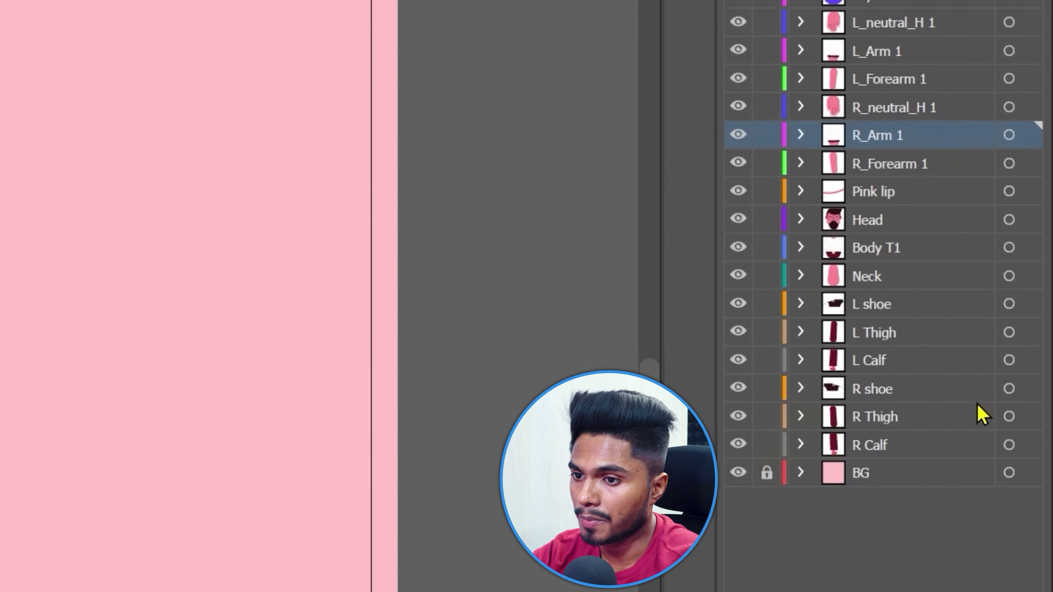
- Try pulling the left forearm, the L_Arm 1 sleeve and the Body T1 torso away from the character, undoing each move
{"action": "left_click", "coordinate": [1009, 21]}
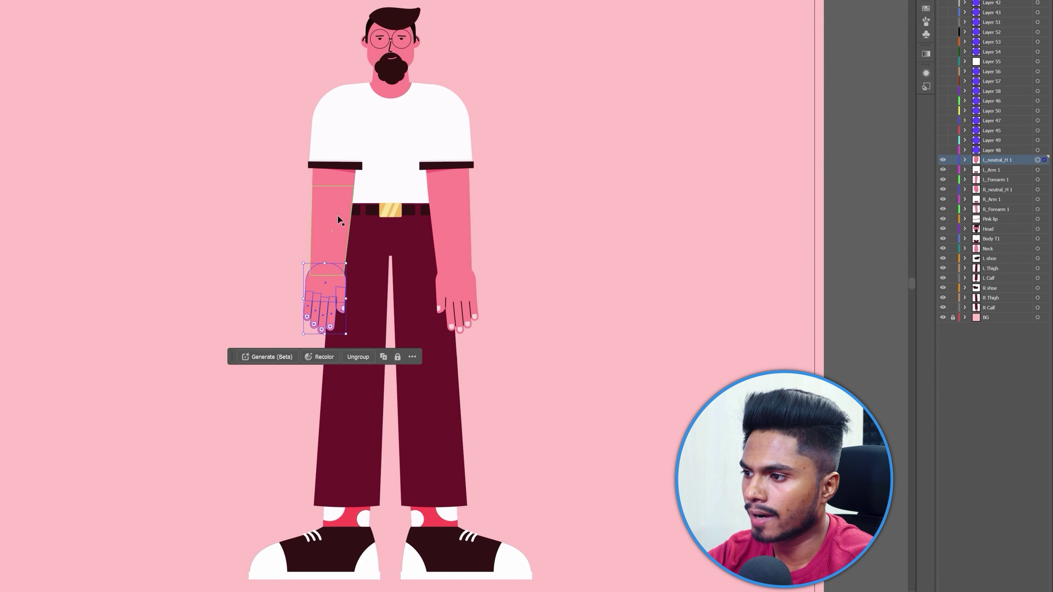
{"action": "left_click_drag", "start_coordinate": [338, 220], "coordinate": [272, 208]}
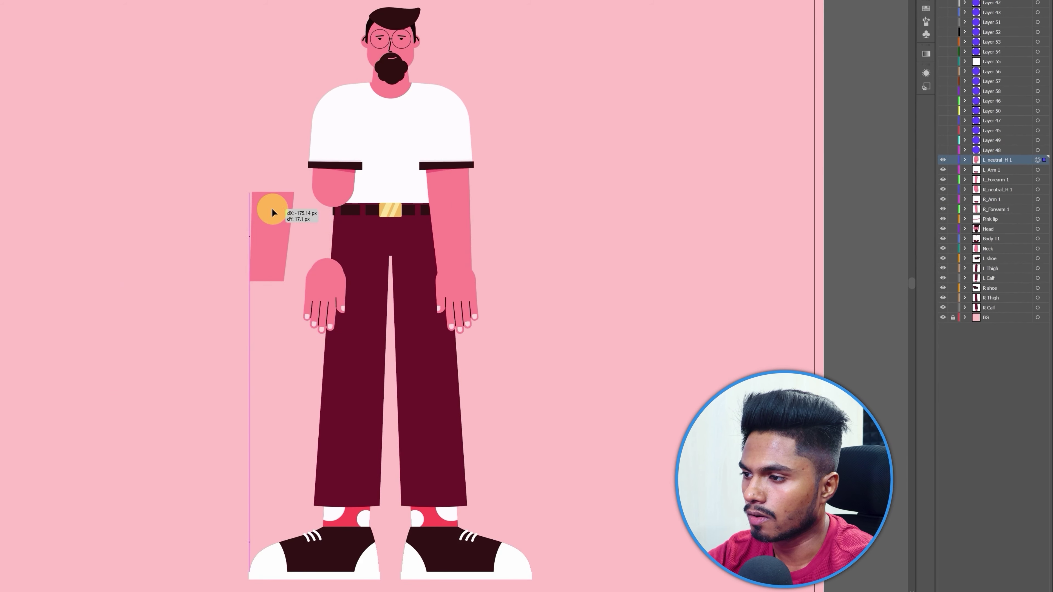
{"action": "left_click_drag", "start_coordinate": [329, 148], "coordinate": [271, 127]}
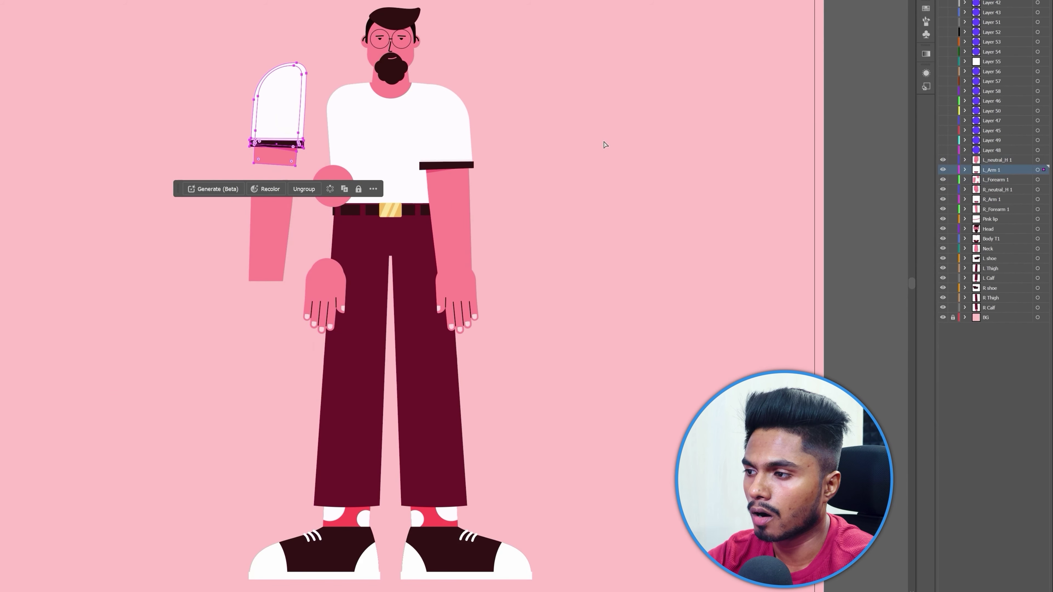
{"action": "key", "text": "ctrl+z"}
{"action": "key", "text": "ctrl+z"}
{"action": "mouse_move", "coordinate": [412, 152]}
{"action": "left_mouse_down"}
{"action": "mouse_move", "coordinate": [423, 136]}
{"action": "mouse_move", "coordinate": [398, 137]}
{"action": "left_mouse_up"}
{"action": "key", "text": "ctrl+z"}
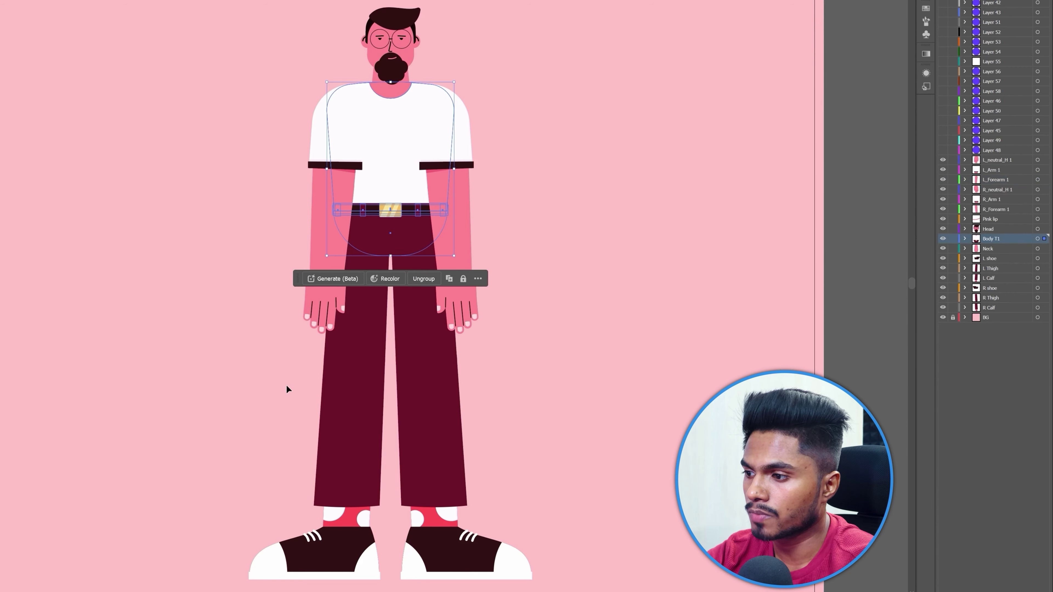
- Inspect the calf, right shoe and Head artwork by selecting each part, leaving nothing selected
{"action": "left_click_drag", "start_coordinate": [369, 470], "coordinate": [369, 471]}
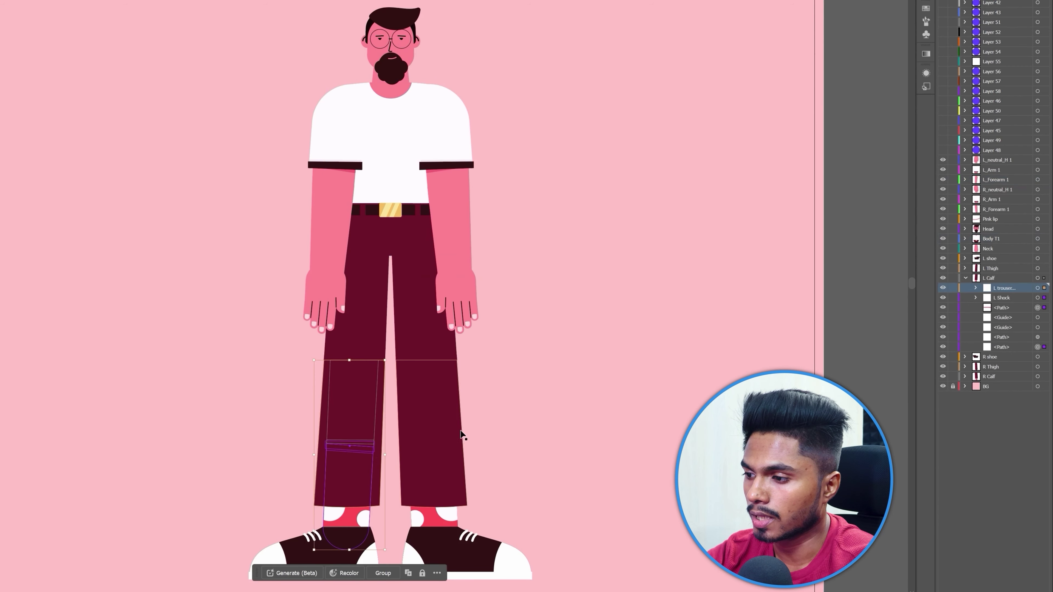
{"action": "left_click", "coordinate": [406, 446]}
{"action": "left_click", "coordinate": [481, 546]}
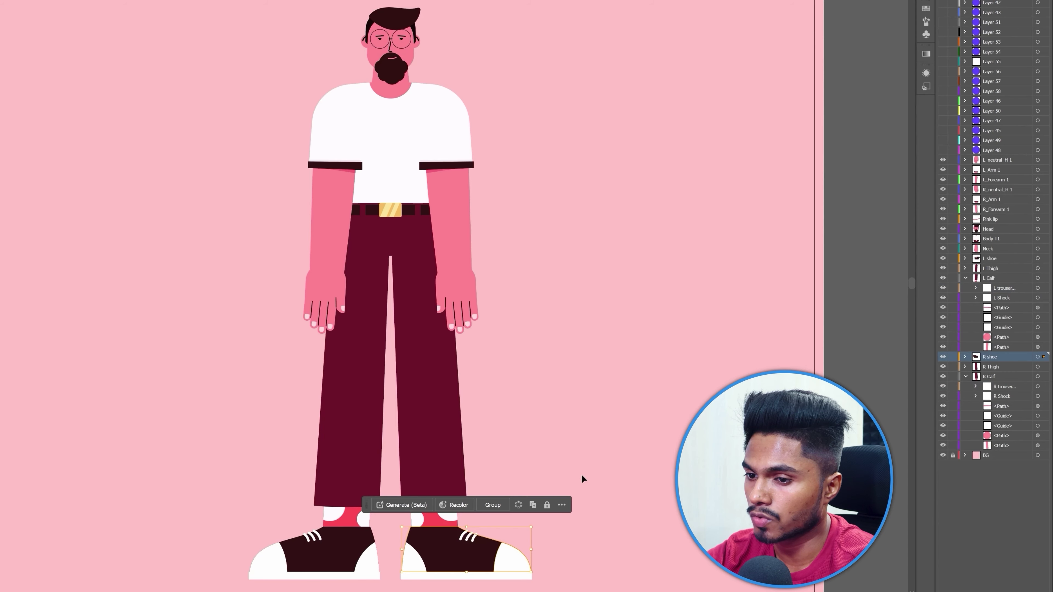
{"action": "left_click", "coordinate": [645, 414]}
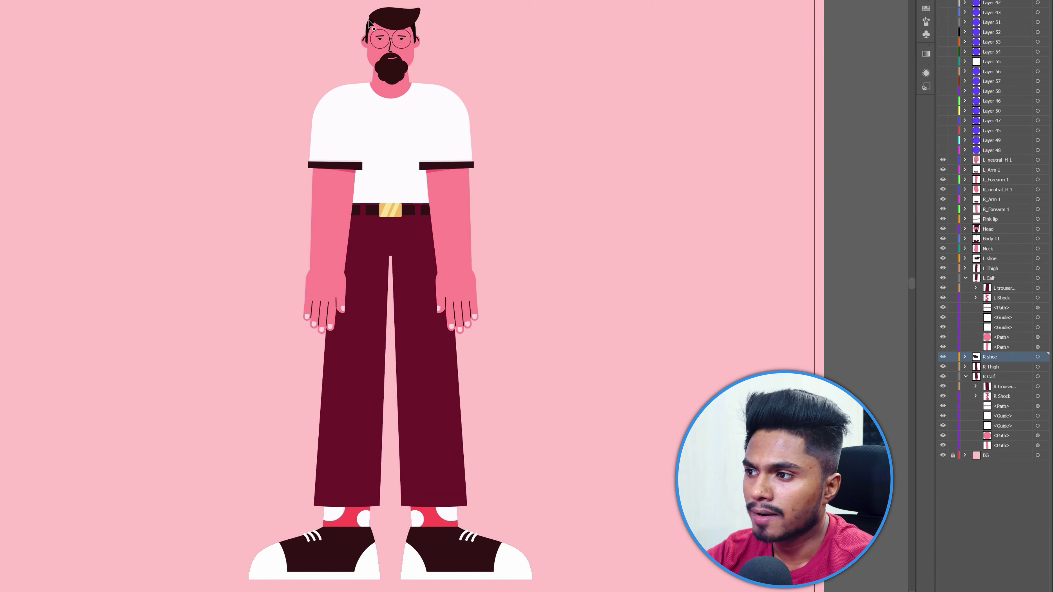
{"action": "left_click", "coordinate": [417, 18]}
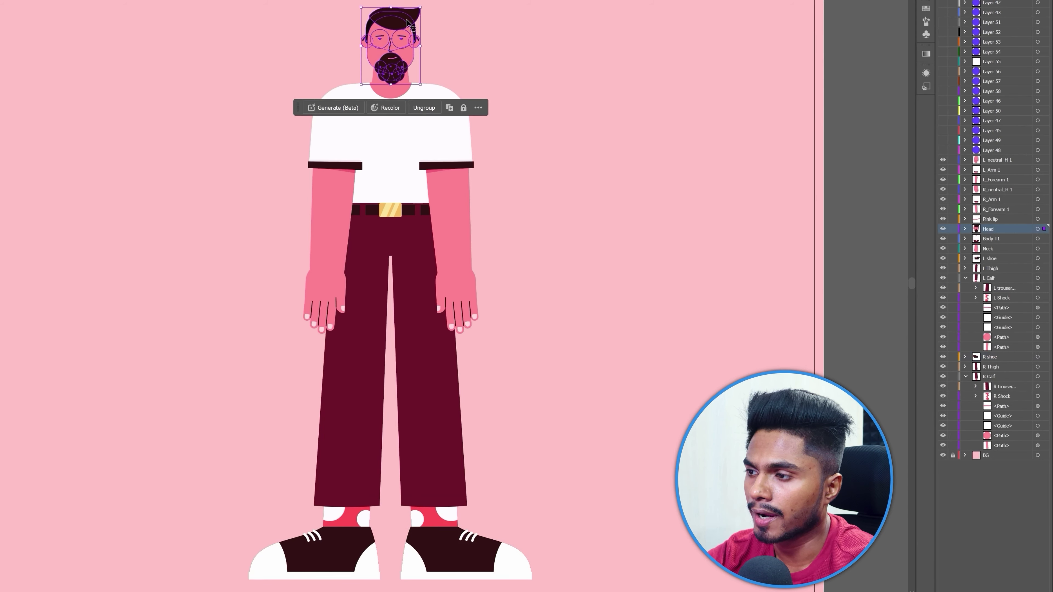
{"action": "left_click", "coordinate": [505, 60]}
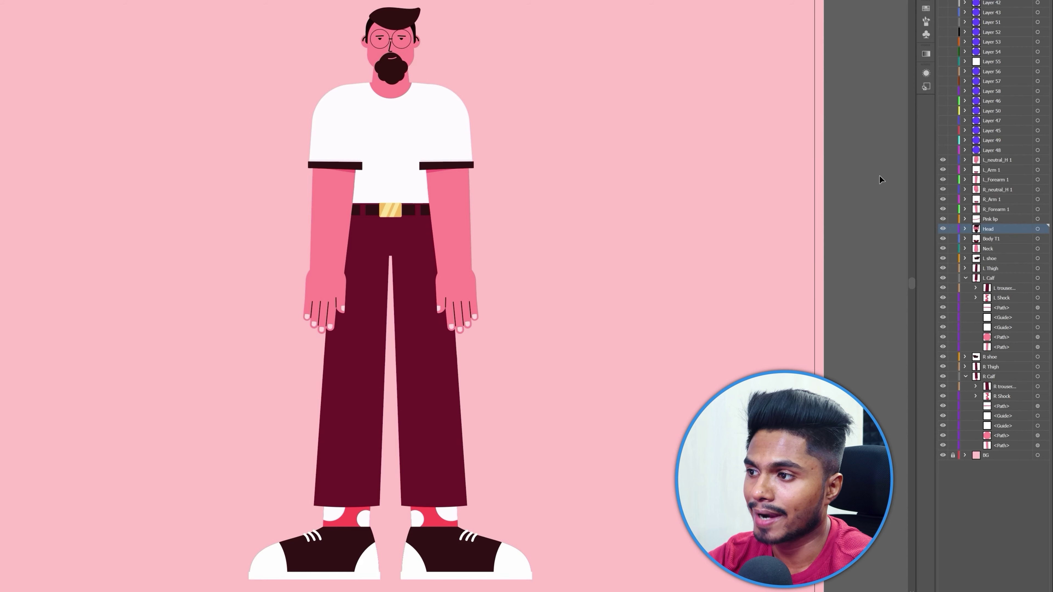
- Turn on visibility for the hidden joint-marker layers from Layer 48 up to Layer 42
{"action": "left_click", "coordinate": [946, 153]}
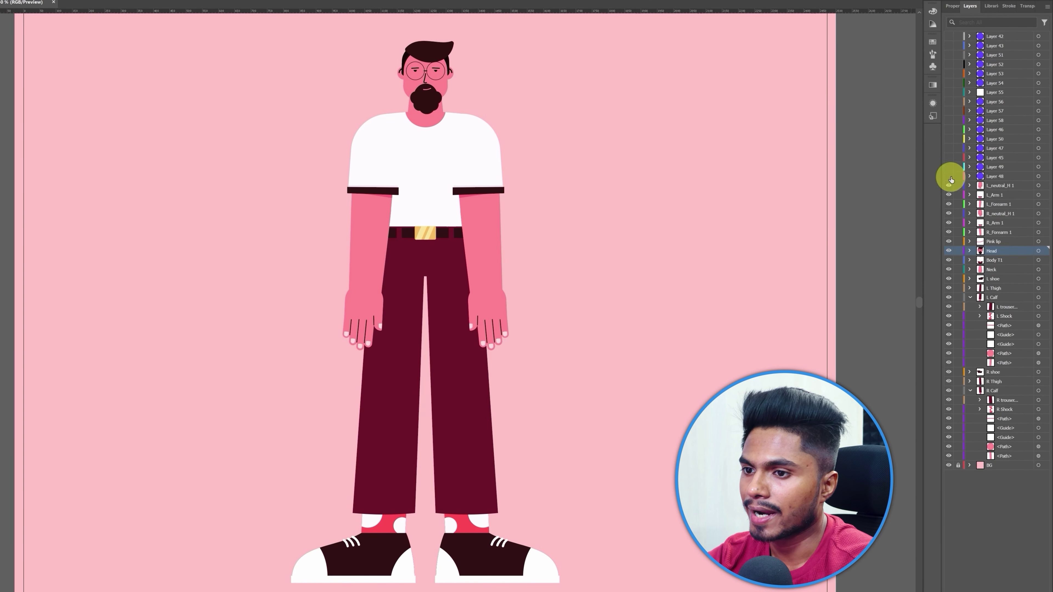
{"action": "left_click_drag", "start_coordinate": [951, 179], "coordinate": [949, 35]}
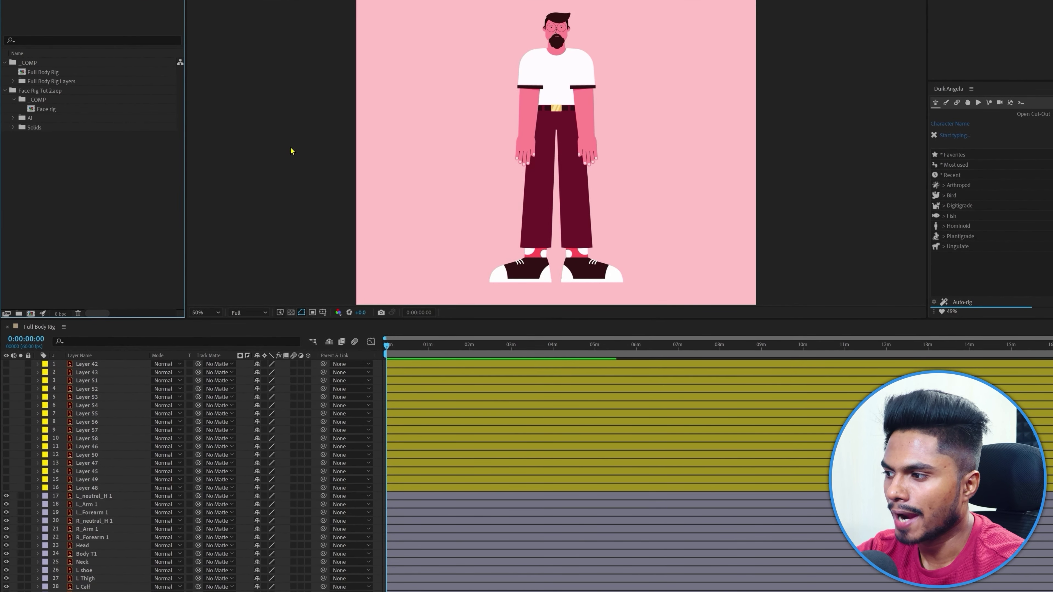
- In After Effects, add the Face rig comp to the Full Body Rig timeline directly above Head and solo both layers
{"action": "left_click", "coordinate": [46, 112]}
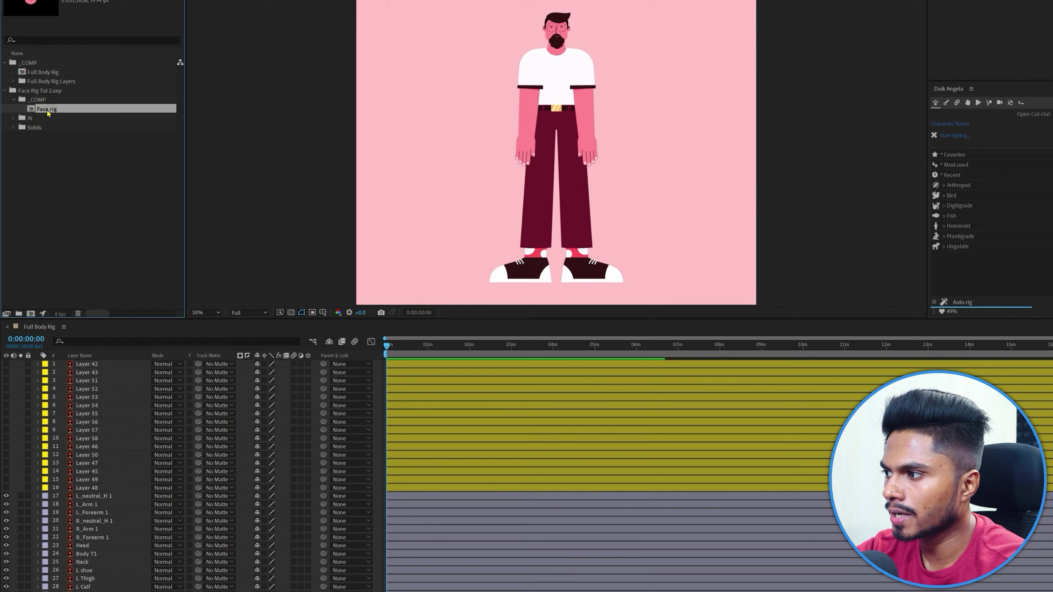
{"action": "left_click_drag", "start_coordinate": [48, 113], "coordinate": [105, 549]}
{"action": "left_click_drag", "start_coordinate": [21, 545], "coordinate": [21, 554]}
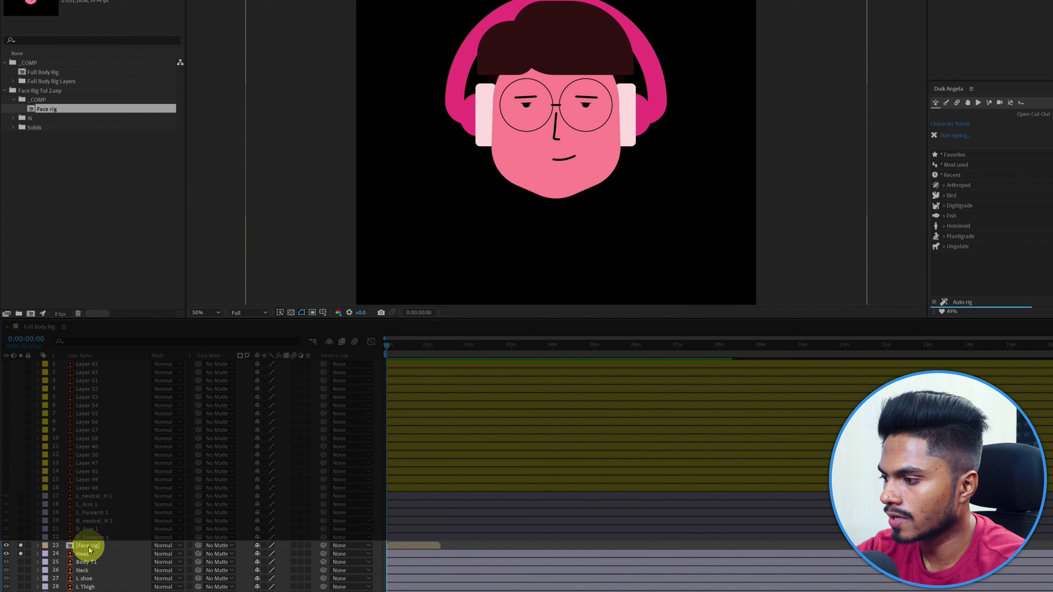
- Scale the Face rig layer down to about 18% and position it over the character's original head
{"action": "left_click", "coordinate": [89, 548]}
{"action": "left_click_drag", "start_coordinate": [867, 150], "coordinate": [802, 155]}
{"action": "left_click_drag", "start_coordinate": [645, 167], "coordinate": [612, 171]}
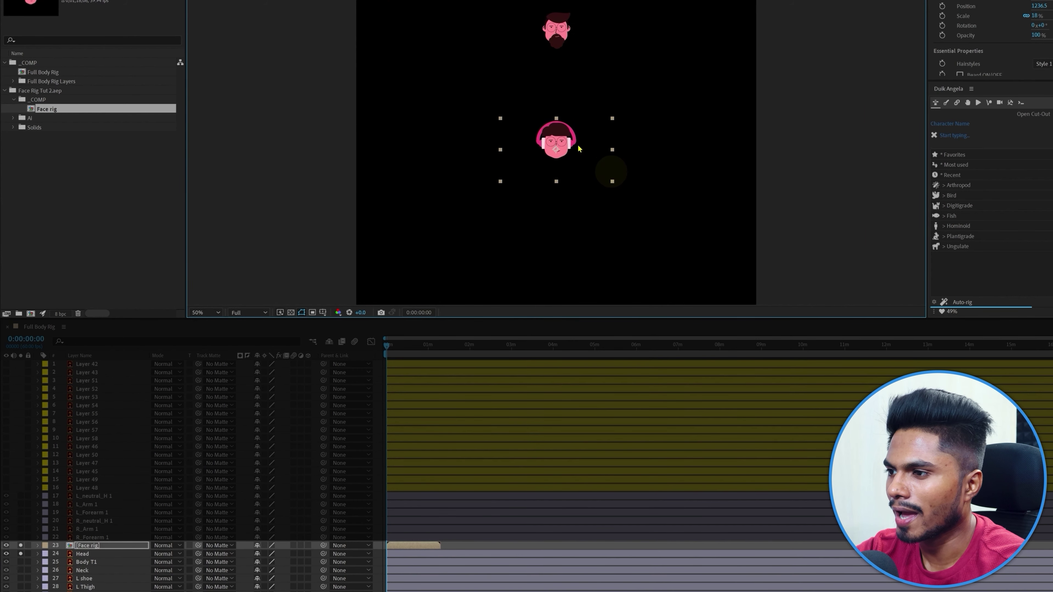
{"action": "left_click_drag", "start_coordinate": [554, 135], "coordinate": [571, 181]}
{"action": "scroll", "coordinate": [557, 66], "scroll_direction": "up", "scroll_amount": 2}
{"action": "left_click_drag", "start_coordinate": [646, 109], "coordinate": [623, 137]}
{"action": "left_click_drag", "start_coordinate": [606, 138], "coordinate": [603, 107]}
- Set the Face rig layer's opacity to 60%
{"action": "key", "text": "t"}
{"action": "left_click", "coordinate": [257, 554]}
{"action": "type", "text": "60"}
{"action": "key", "text": "Return"}
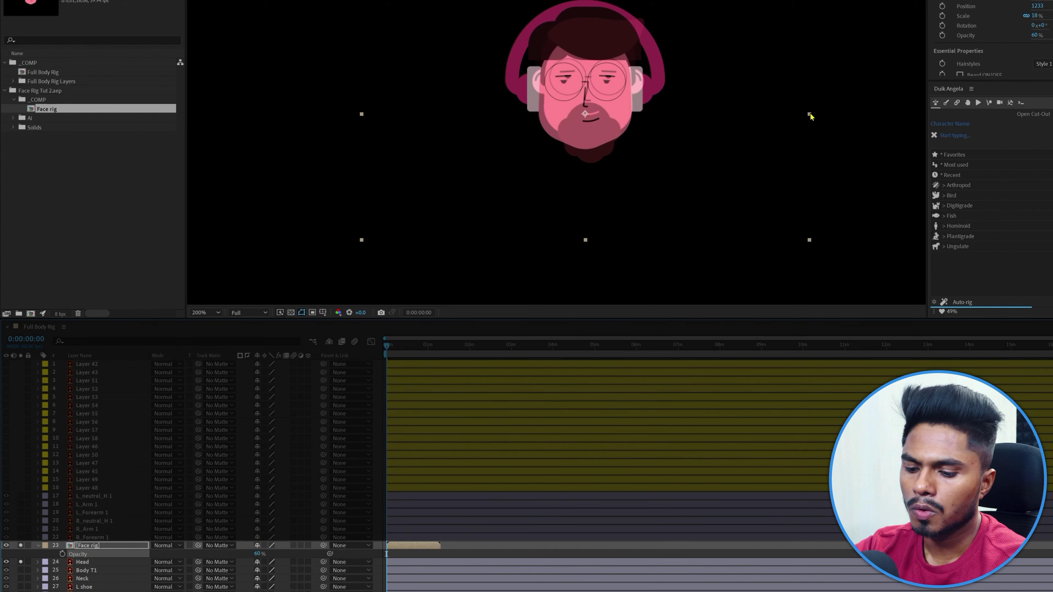
- Fine-tune the Face rig layer's scale to 17% to match the underlying Head artwork
{"action": "left_click_drag", "start_coordinate": [809, 113], "coordinate": [538, 151]}
{"action": "key", "text": "period"}
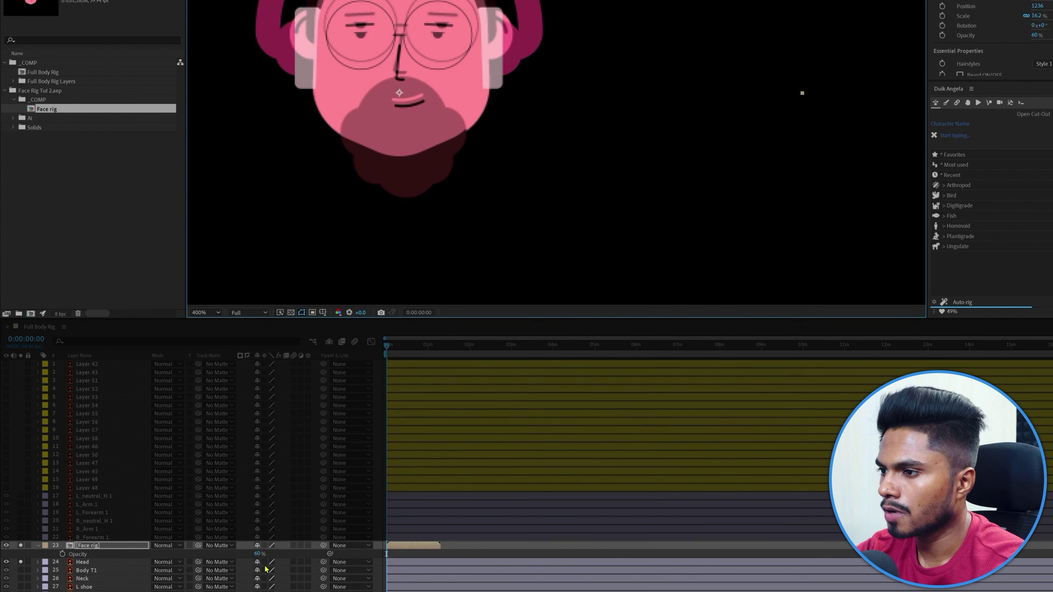
{"action": "key", "text": "s"}
{"action": "left_click", "coordinate": [268, 554]}
{"action": "key", "text": "Up"}
{"action": "key", "text": "Down"}
{"action": "key", "text": "Up"}
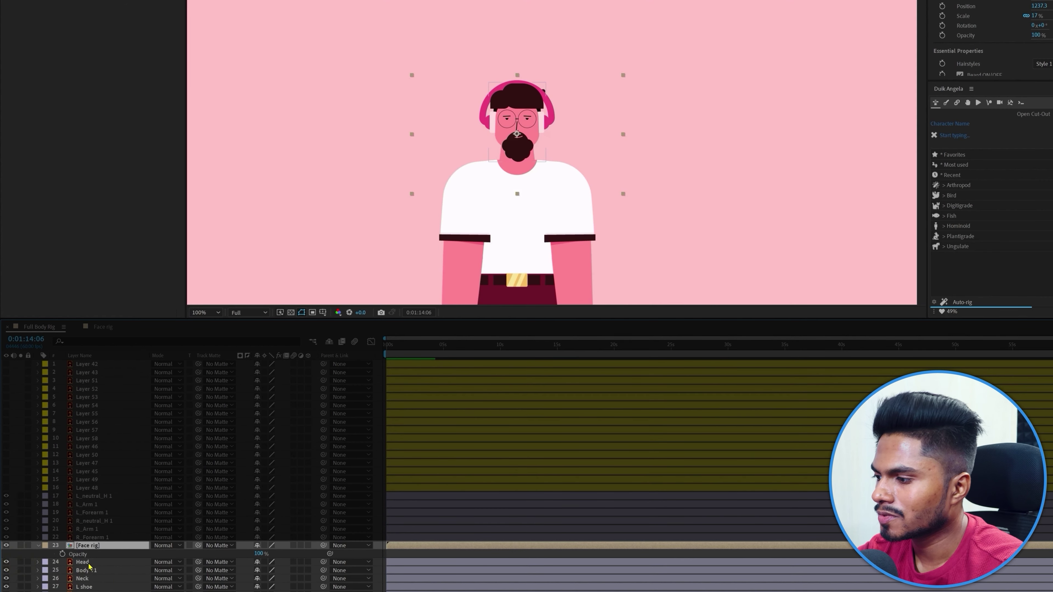
- Delete the original Head layer and parent the Face rig layer to Neck
{"action": "left_click", "coordinate": [85, 562]}
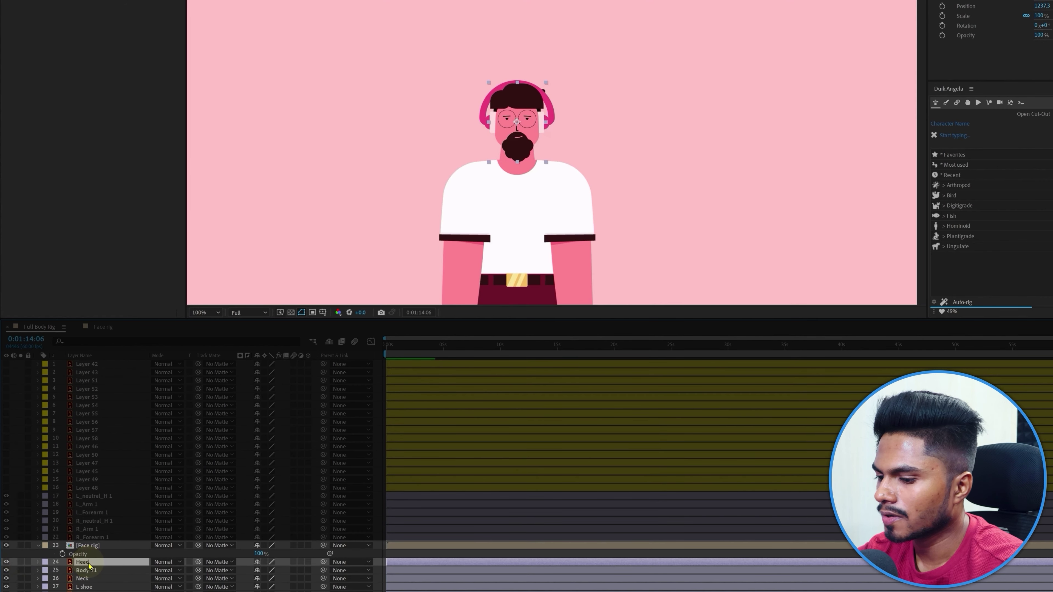
{"action": "key", "text": "Delete"}
{"action": "left_click", "coordinate": [81, 555]}
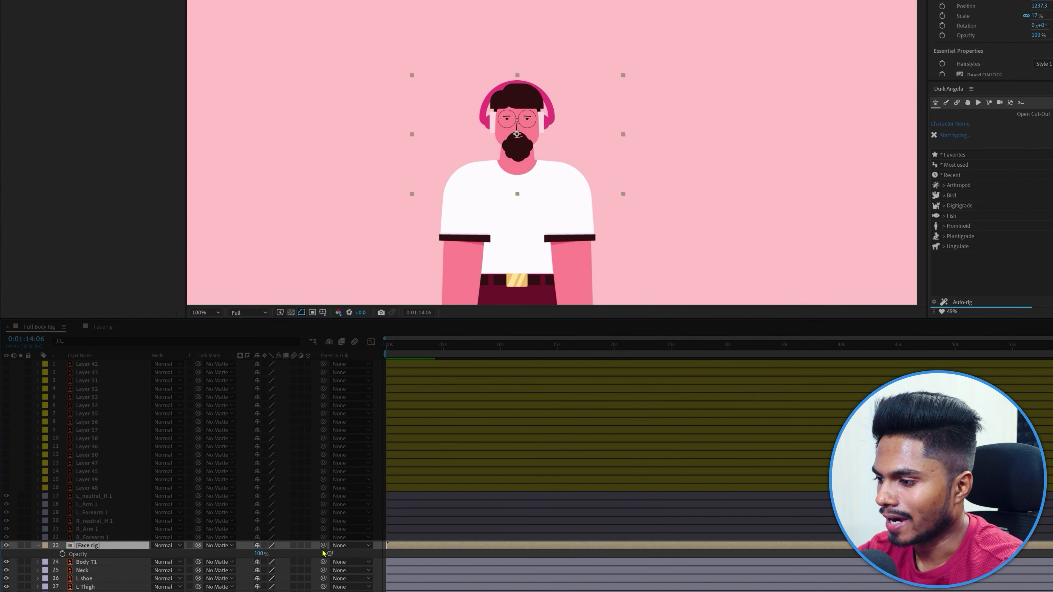
{"action": "left_click_drag", "start_coordinate": [324, 546], "coordinate": [91, 571]}
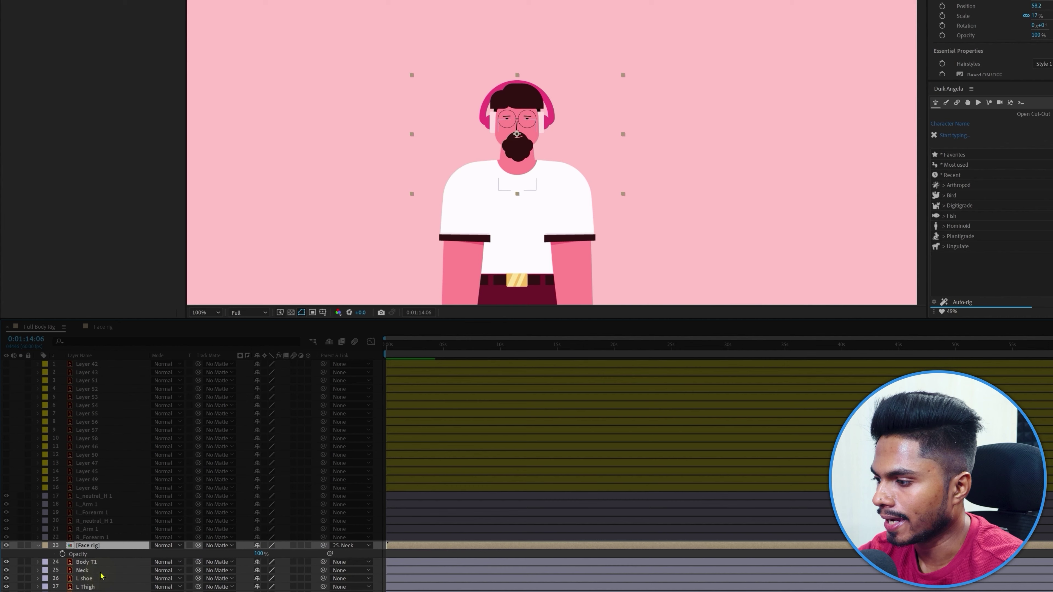
- Move the Neck layer's anchor point down to the base of the neck and parent Neck to Body T1
{"action": "left_click", "coordinate": [83, 570]}
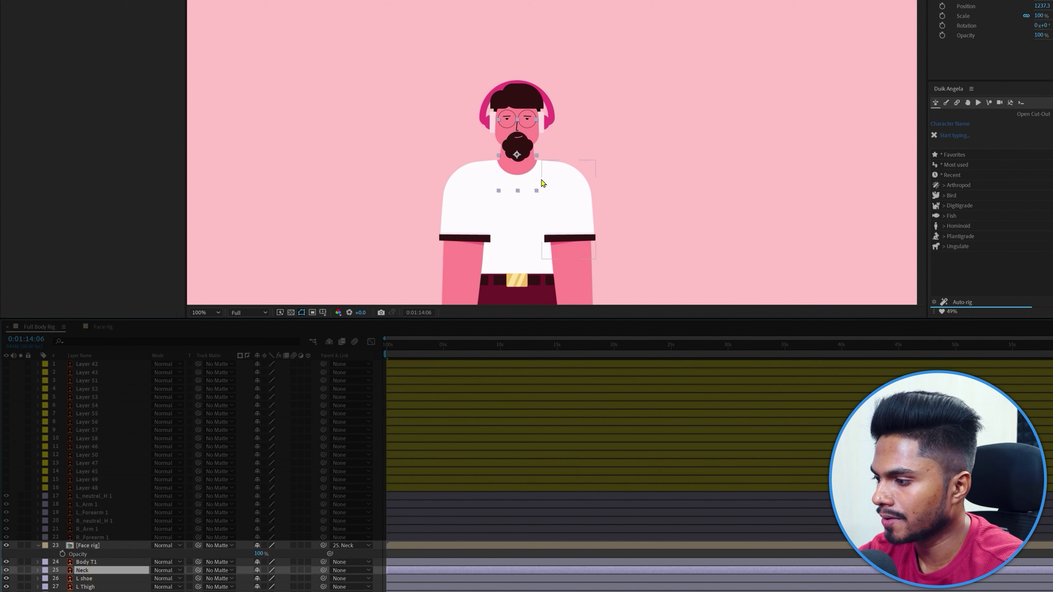
{"action": "left_click", "coordinate": [20, 571]}
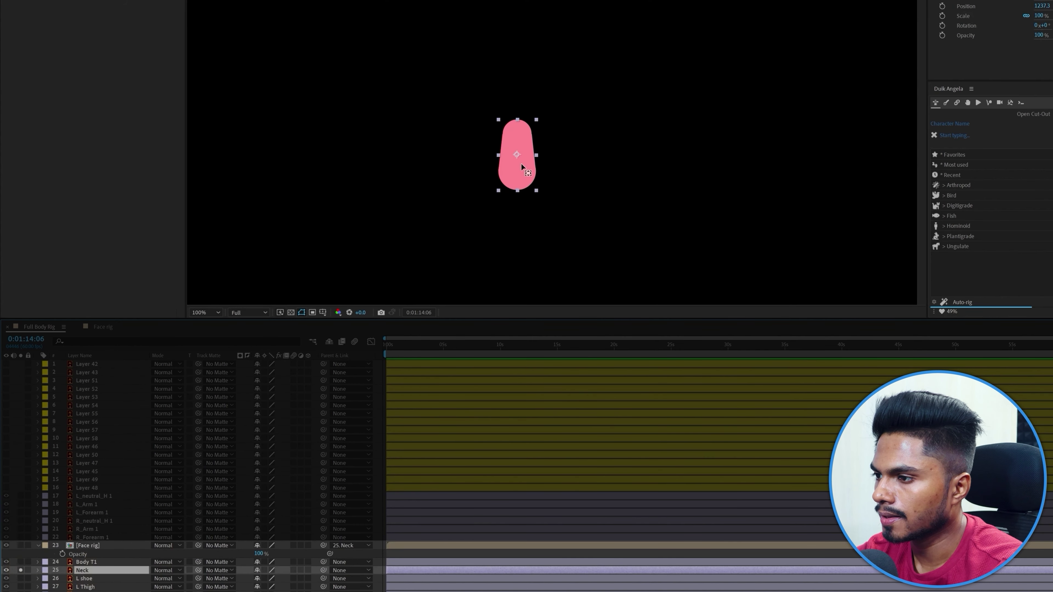
{"action": "left_click_drag", "start_coordinate": [519, 159], "coordinate": [517, 179]}
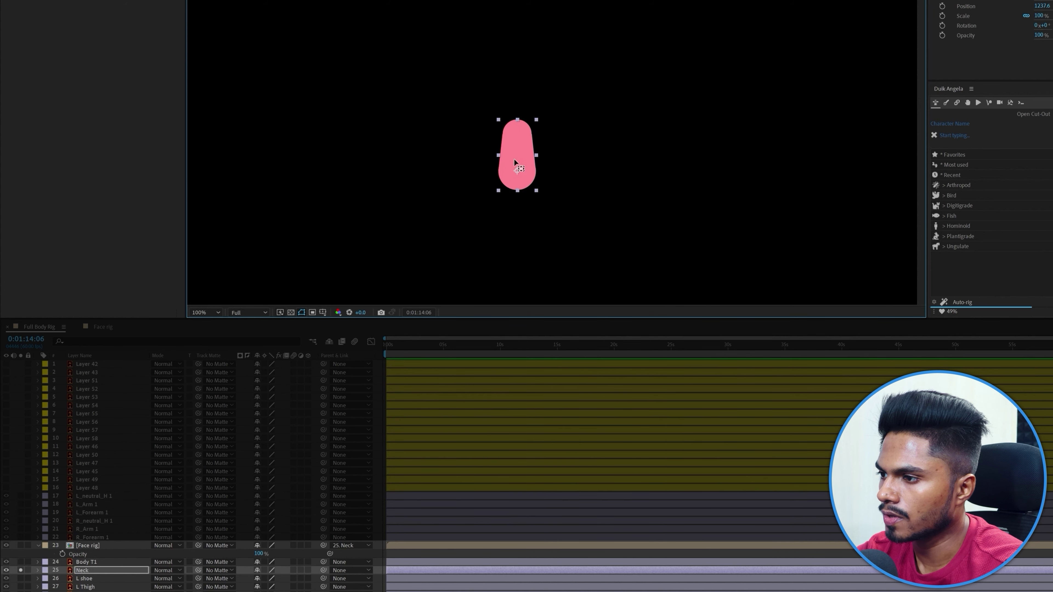
{"action": "left_click", "coordinate": [20, 571]}
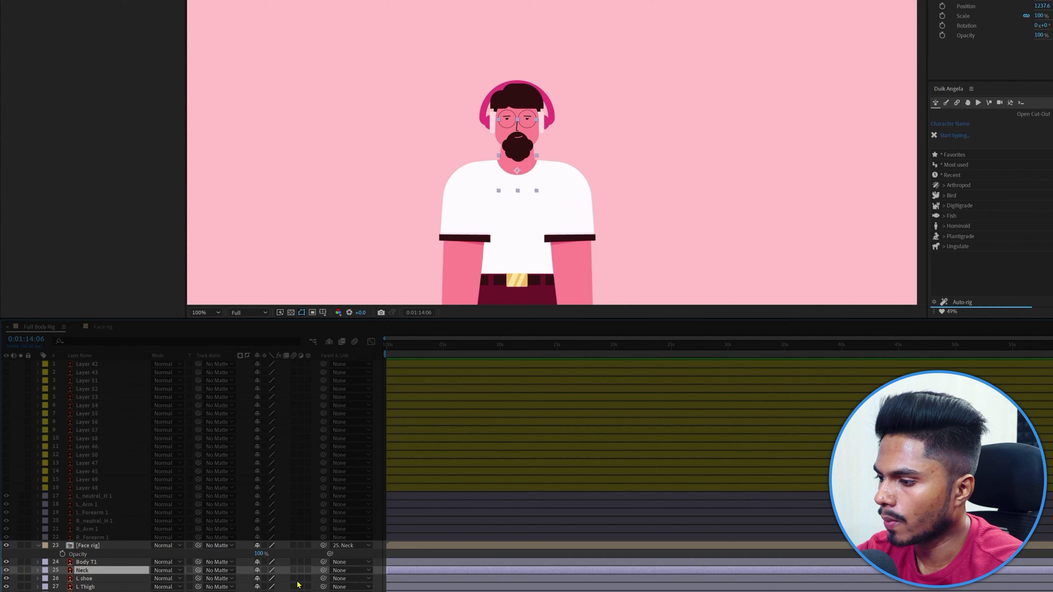
{"action": "left_click_drag", "start_coordinate": [324, 576], "coordinate": [111, 562]}
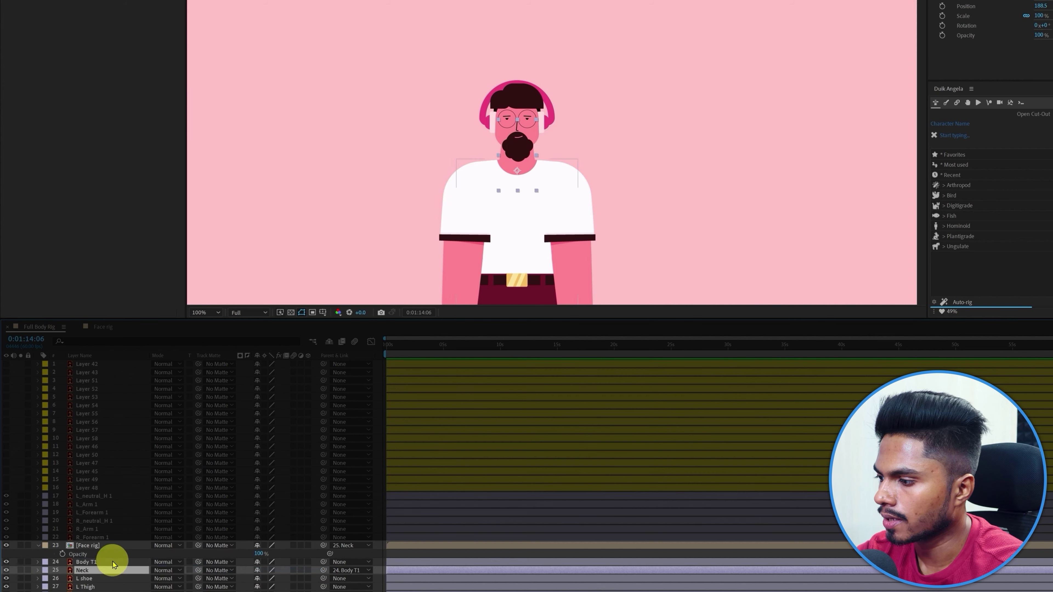
- Move the Body T1 layer's anchor point down to the belt and collapse the Face rig layer's properties
{"action": "left_click", "coordinate": [111, 562]}
{"action": "left_click_drag", "start_coordinate": [623, 182], "coordinate": [630, 79]}
{"action": "left_click_drag", "start_coordinate": [525, 138], "coordinate": [527, 183]}
{"action": "left_click", "coordinate": [38, 550]}
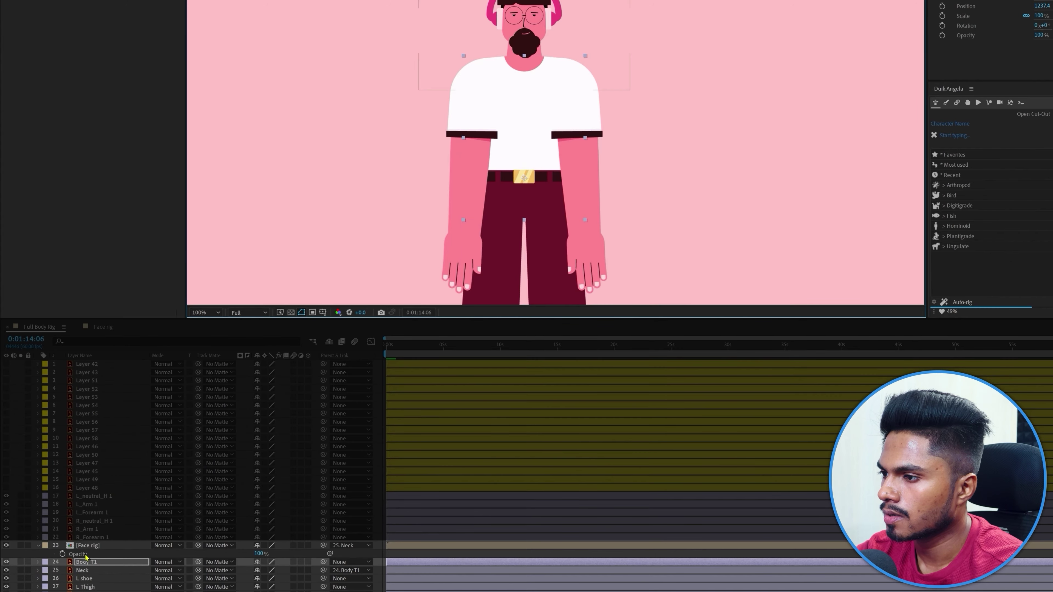
{"action": "left_click", "coordinate": [38, 547]}
{"action": "left_click", "coordinate": [18, 438]}
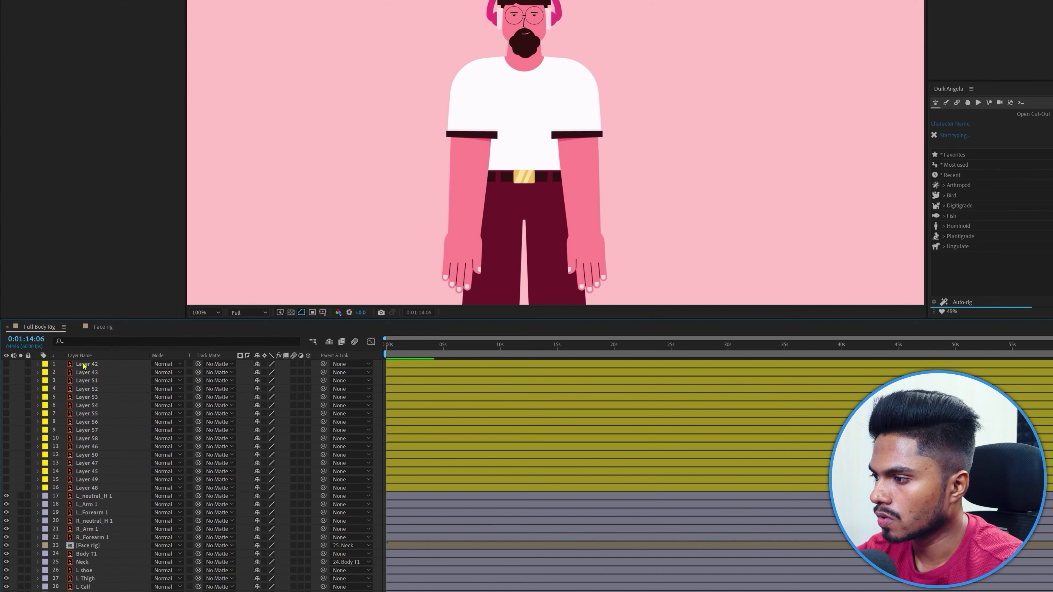
- Make all the yellow-labelled joint-marker layers from Layer 42 down to Layer 48 visible
{"action": "left_click", "coordinate": [85, 364]}
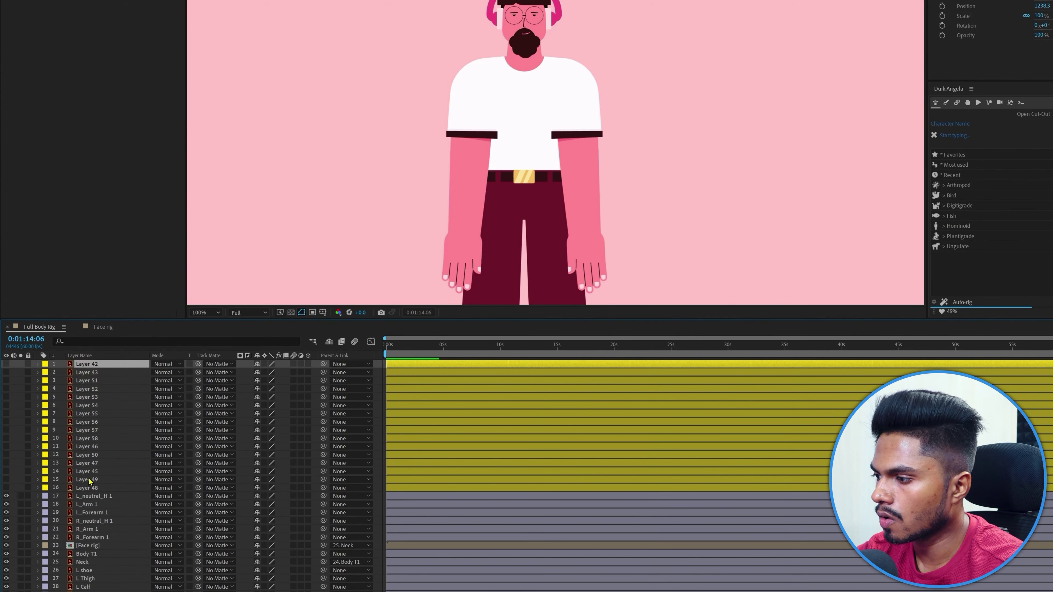
{"action": "left_click", "coordinate": [86, 489], "text": "shift"}
{"action": "left_click", "coordinate": [7, 488]}
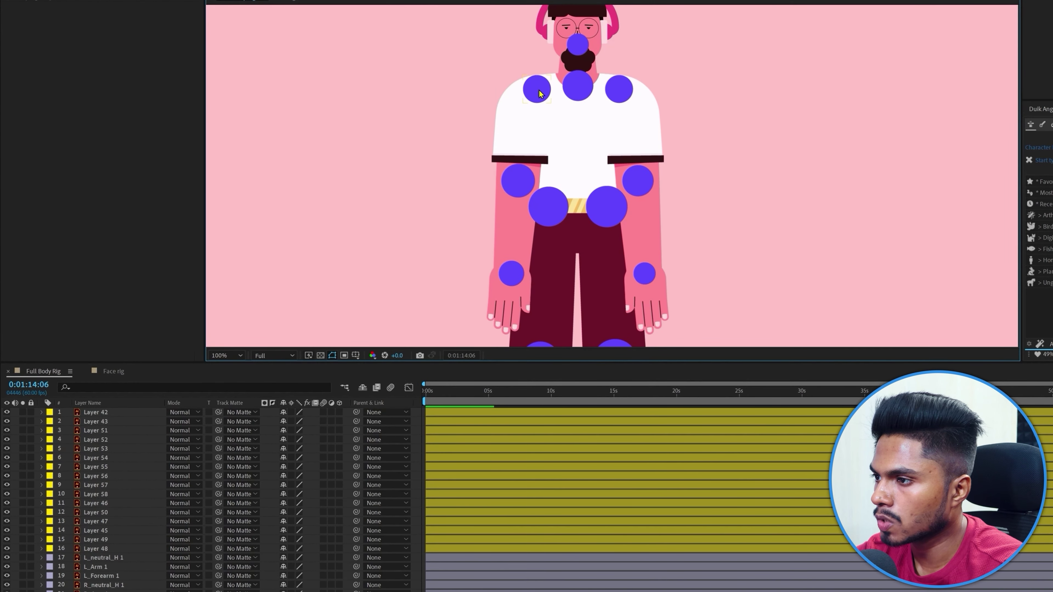
- Create a Duik hominoid arm armature from the left arm's shoulder, elbow and wrist marker layers
{"action": "left_click", "coordinate": [541, 94]}
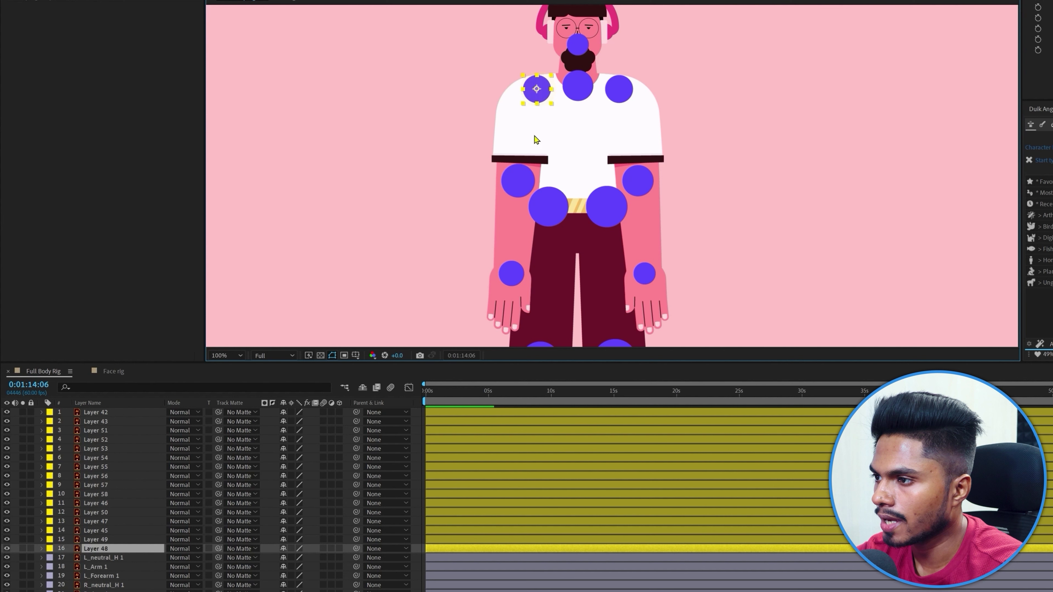
{"action": "left_click", "coordinate": [518, 187], "text": "shift"}
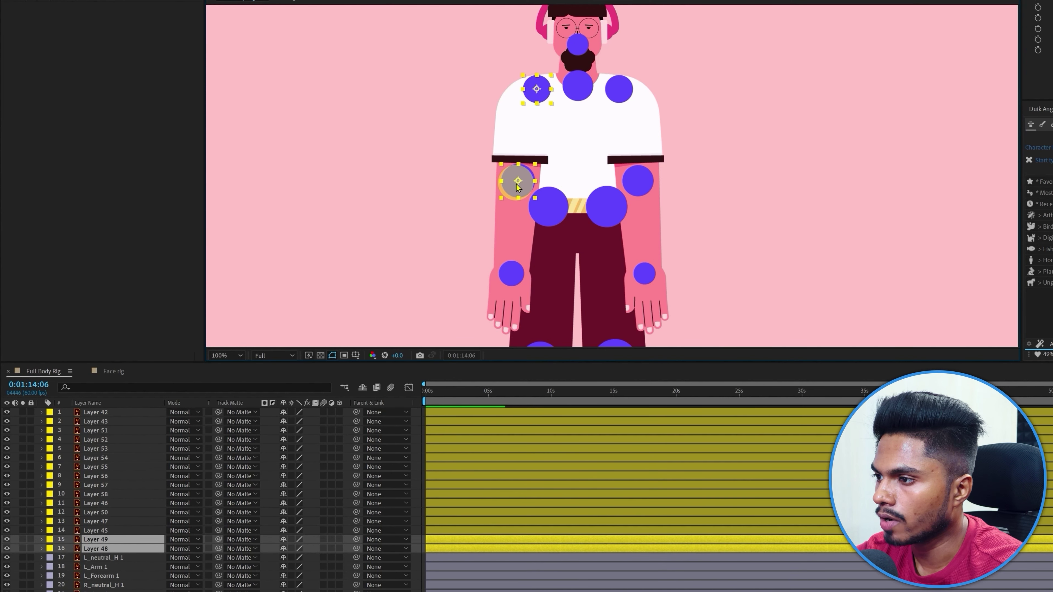
{"action": "left_click", "coordinate": [514, 274], "text": "shift"}
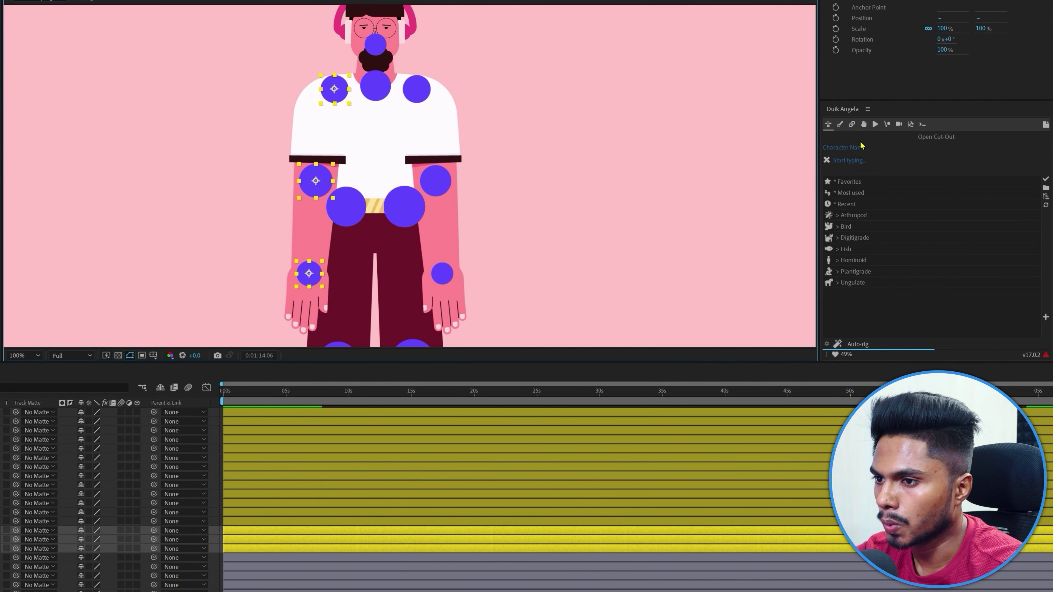
{"action": "left_click", "coordinate": [841, 124]}
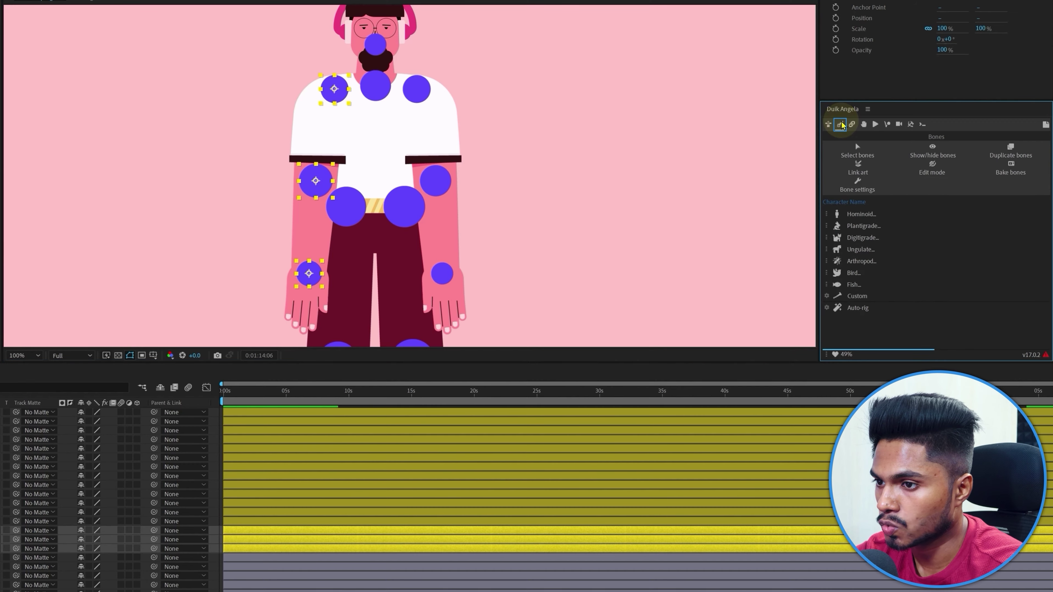
{"action": "left_click", "coordinate": [855, 219]}
{"action": "left_click", "coordinate": [887, 226]}
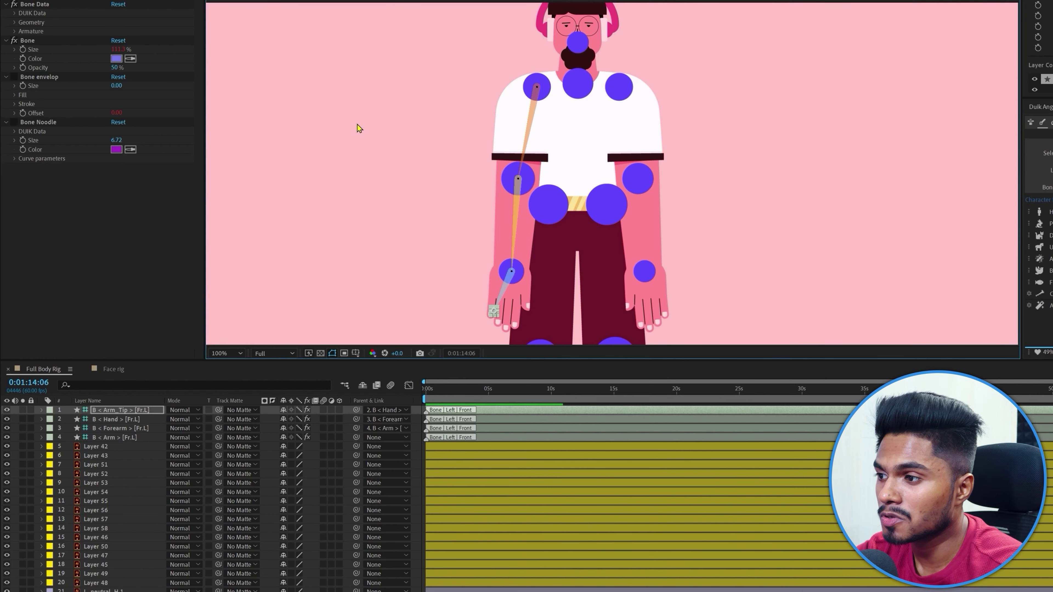
- Move the four left arm bone layers directly above L_neutral_H 1 and solo them together with the left arm artwork layers
{"action": "left_click", "coordinate": [182, 394]}
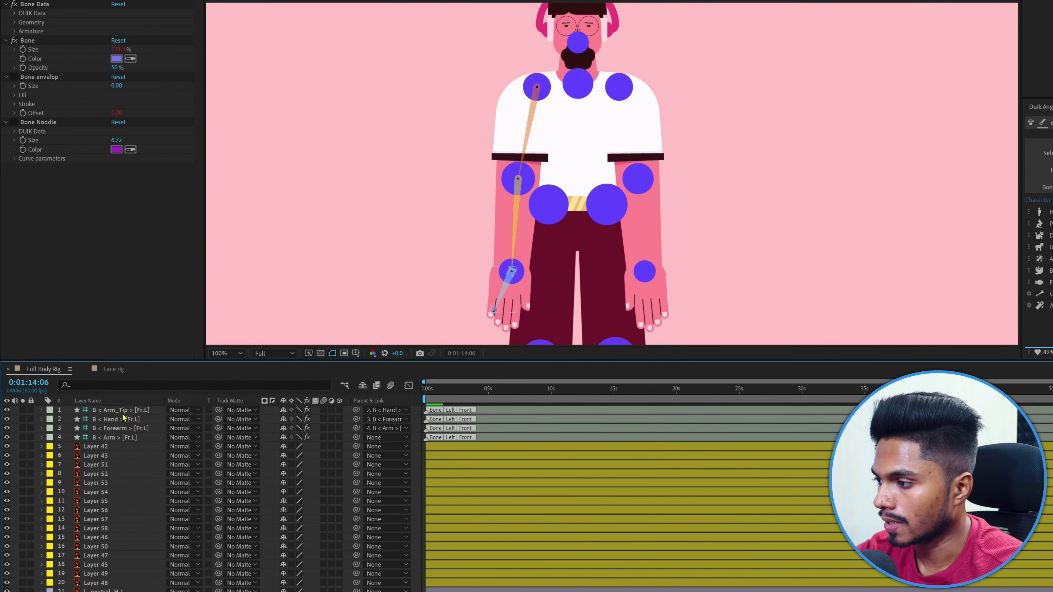
{"action": "left_click", "coordinate": [126, 412]}
{"action": "left_click", "coordinate": [124, 438], "text": "shift"}
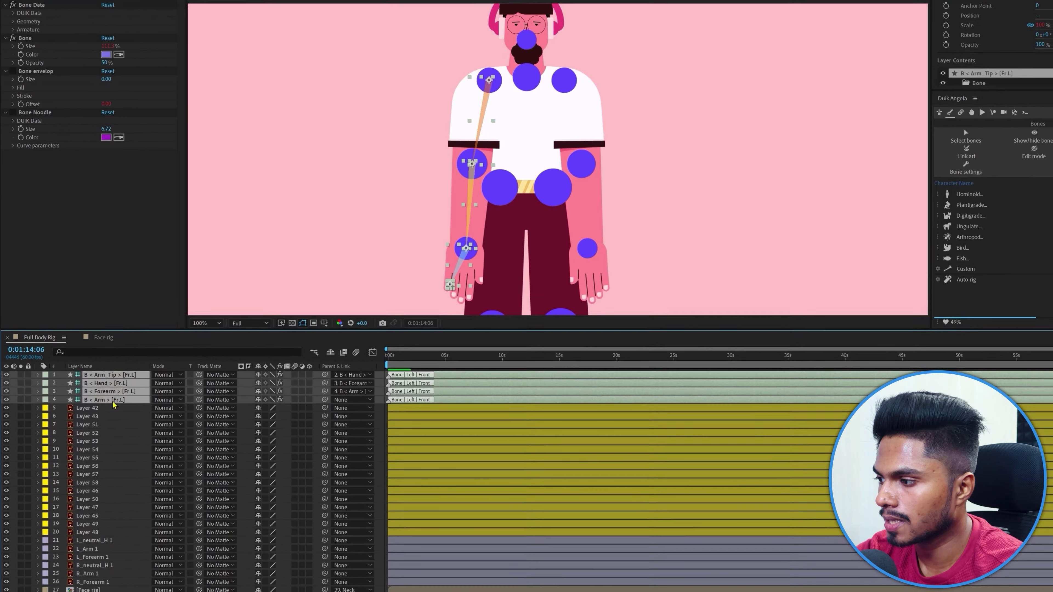
{"action": "left_click_drag", "start_coordinate": [114, 402], "coordinate": [109, 537]}
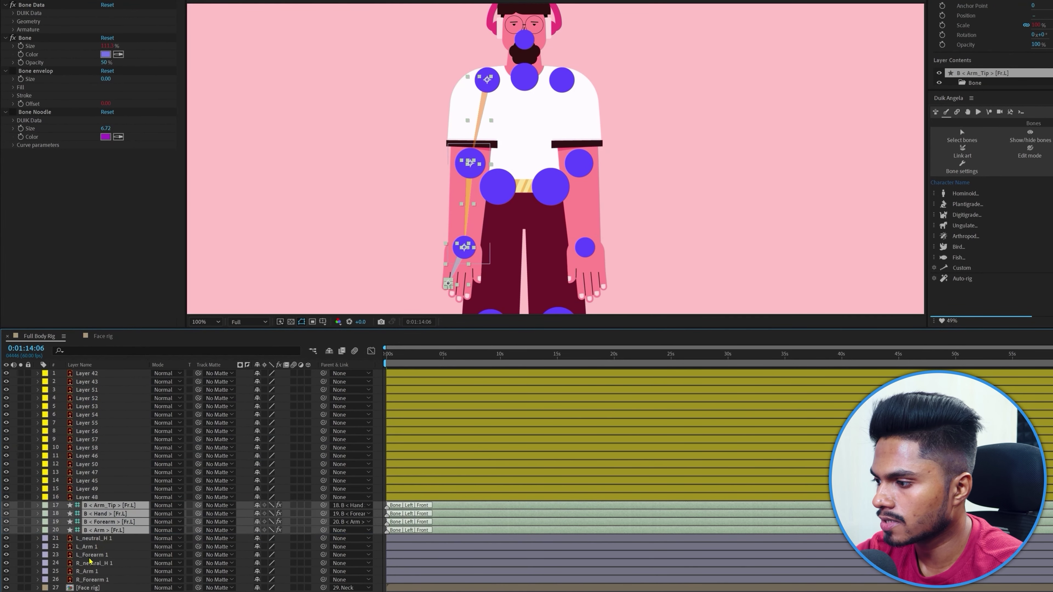
{"action": "left_click", "coordinate": [89, 556], "text": "shift"}
{"action": "left_click", "coordinate": [21, 555]}
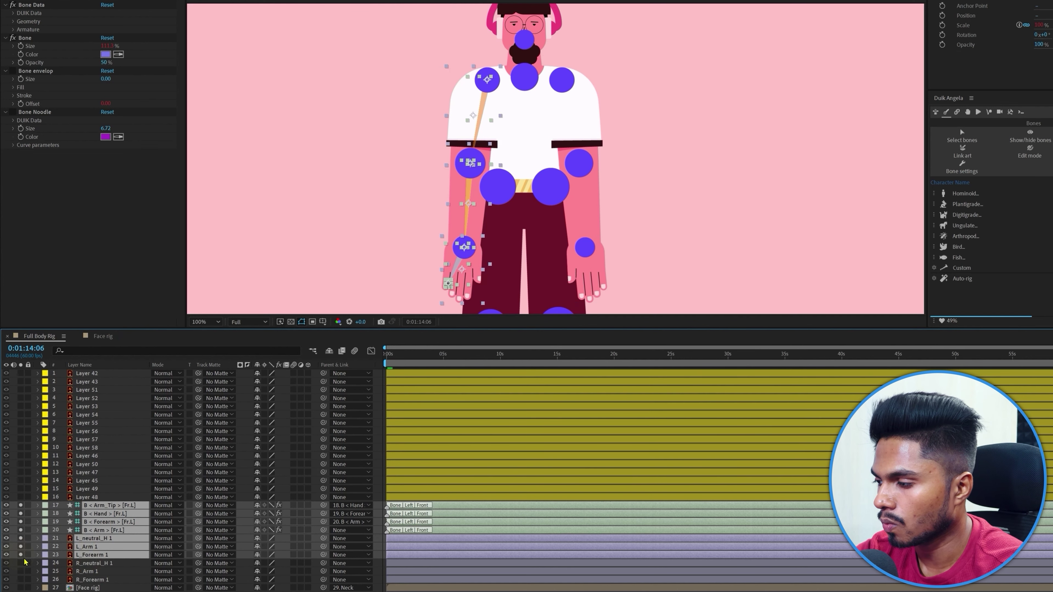
{"action": "left_click", "coordinate": [15, 485]}
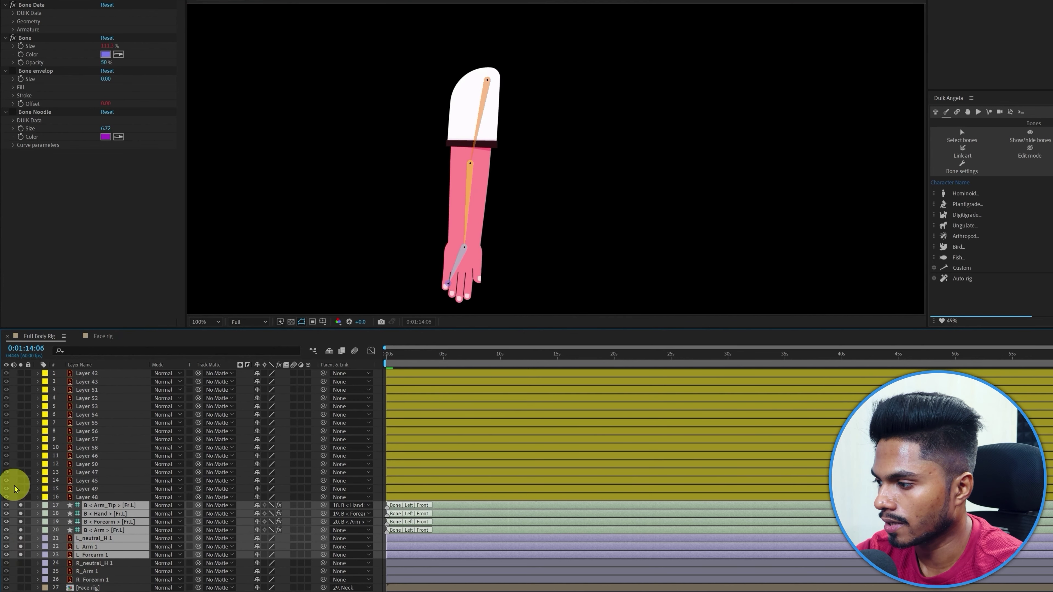
- Parent L_Forearm 1 to the left Forearm bone, L_Arm 1 to the Arm bone and L_neutral_H 1 to the Hand bone
{"action": "left_click", "coordinate": [92, 554]}
{"action": "left_click_drag", "start_coordinate": [324, 556], "coordinate": [108, 522]}
{"action": "left_click", "coordinate": [92, 547]}
{"action": "left_click_drag", "start_coordinate": [319, 548], "coordinate": [144, 555]}
{"action": "left_click", "coordinate": [124, 564]}
{"action": "left_click", "coordinate": [114, 547]}
{"action": "left_click_drag", "start_coordinate": [323, 546], "coordinate": [116, 532]}
{"action": "left_click", "coordinate": [92, 538]}
{"action": "left_click_drag", "start_coordinate": [323, 539], "coordinate": [109, 514]}
- Auto-rig the four left arm bones, from Arm_Tip down to Arm, with Duik
{"action": "left_click", "coordinate": [115, 506]}
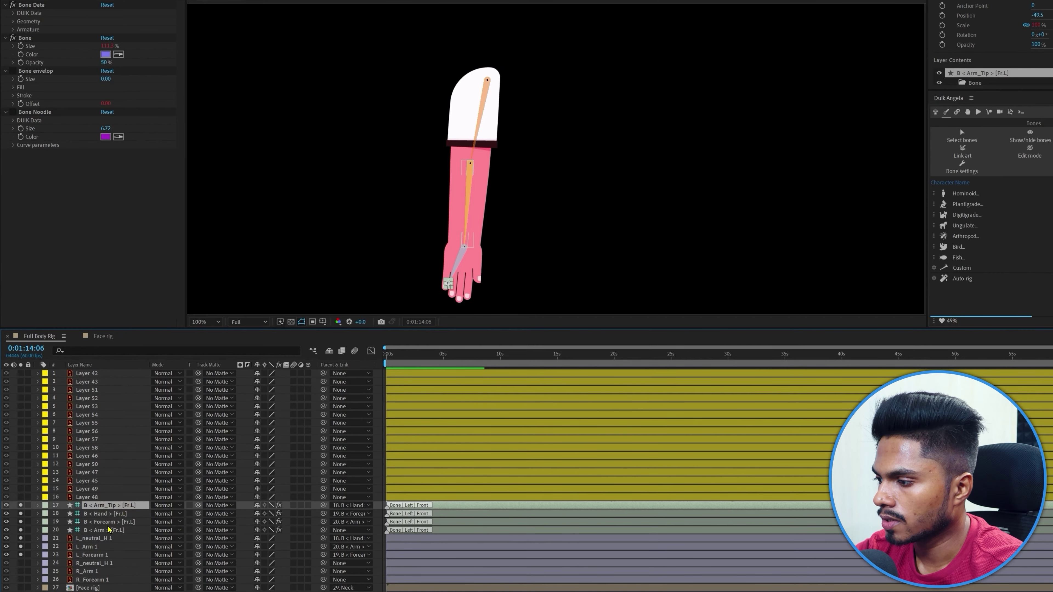
{"action": "left_click", "coordinate": [105, 532], "text": "shift"}
{"action": "left_click", "coordinate": [956, 112]}
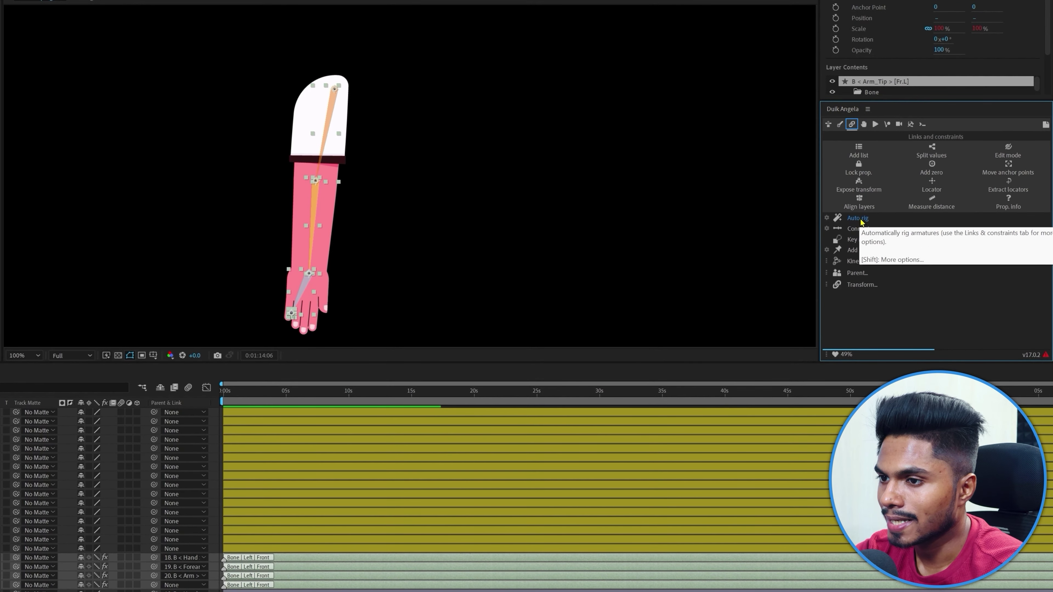
{"action": "left_click", "coordinate": [962, 199]}
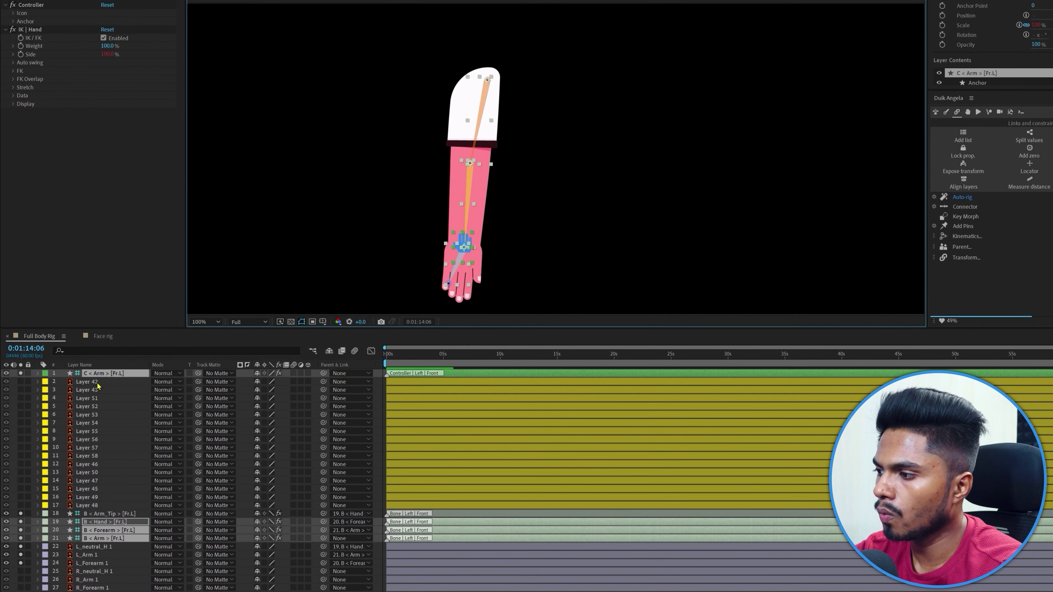
- Test the left arm rig by moving its C < Arm controller so the elbow bends
{"action": "left_click", "coordinate": [97, 383]}
{"action": "left_click", "coordinate": [107, 374]}
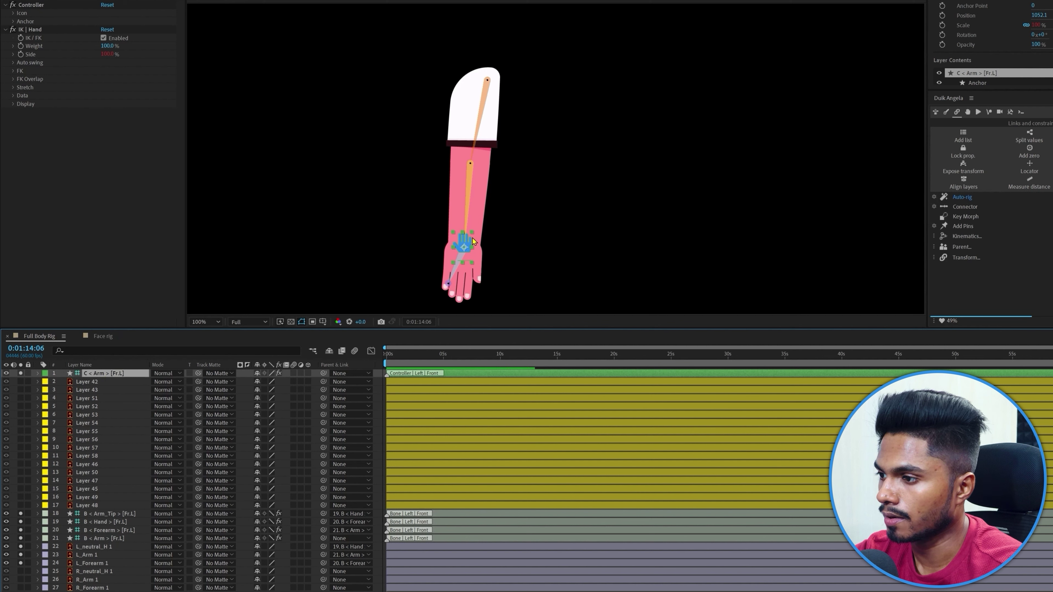
{"action": "left_click_drag", "start_coordinate": [474, 242], "coordinate": [495, 212]}
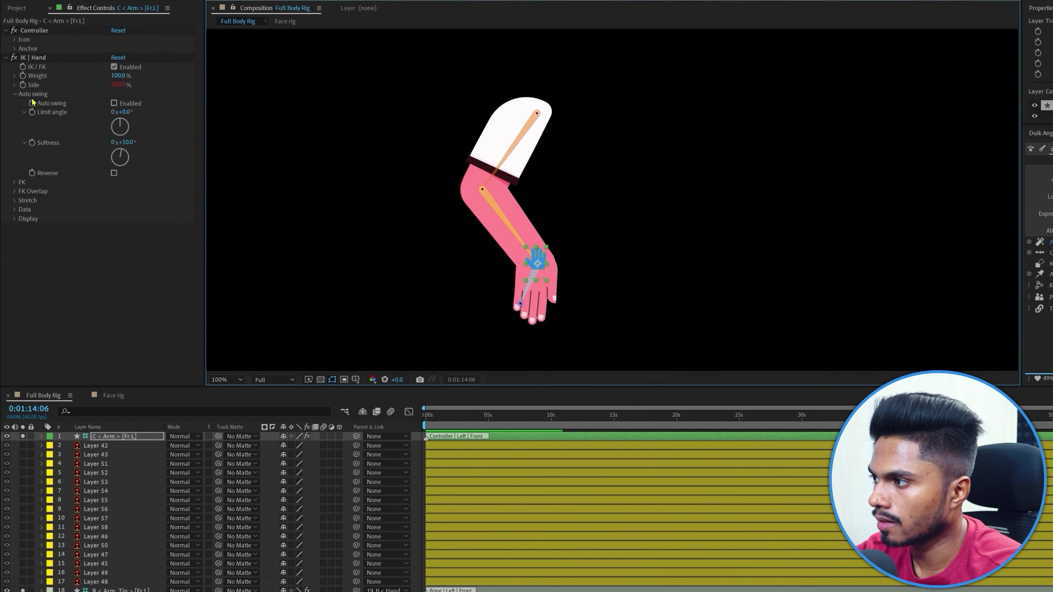
- Try Auto swing with Reverse enabled in the IK | Hand effect, test it with the arm controller, and undo the changes
{"action": "left_click", "coordinate": [34, 101]}
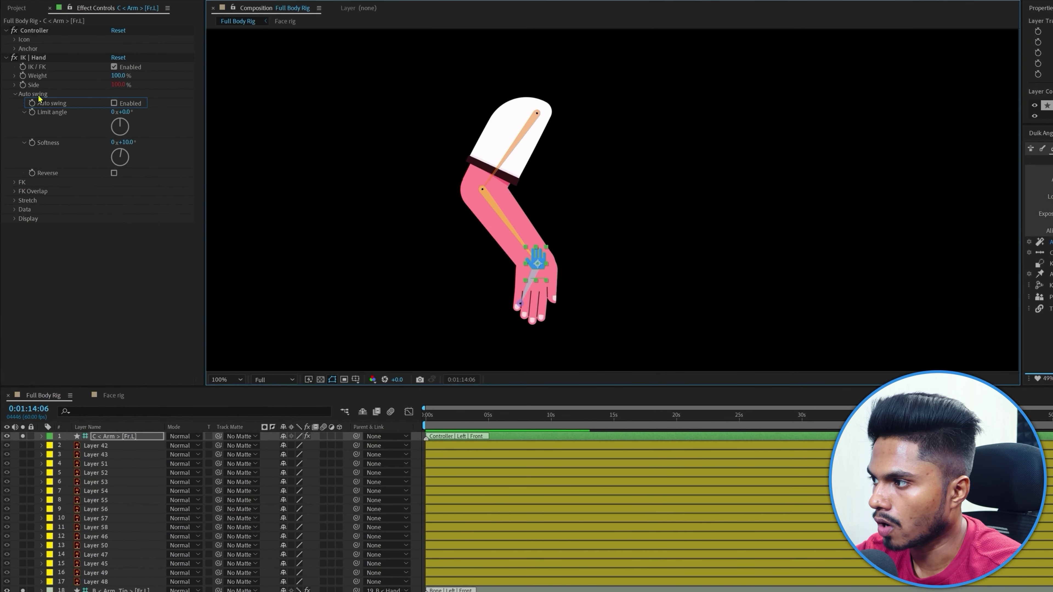
{"action": "left_click", "coordinate": [114, 104]}
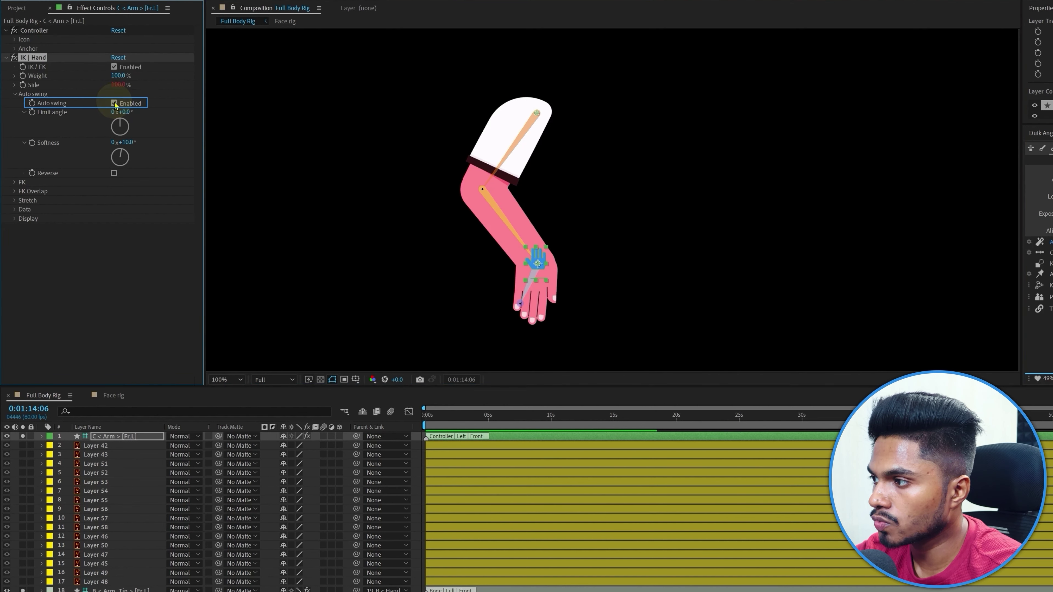
{"action": "left_click", "coordinate": [113, 174]}
{"action": "left_click", "coordinate": [114, 173]}
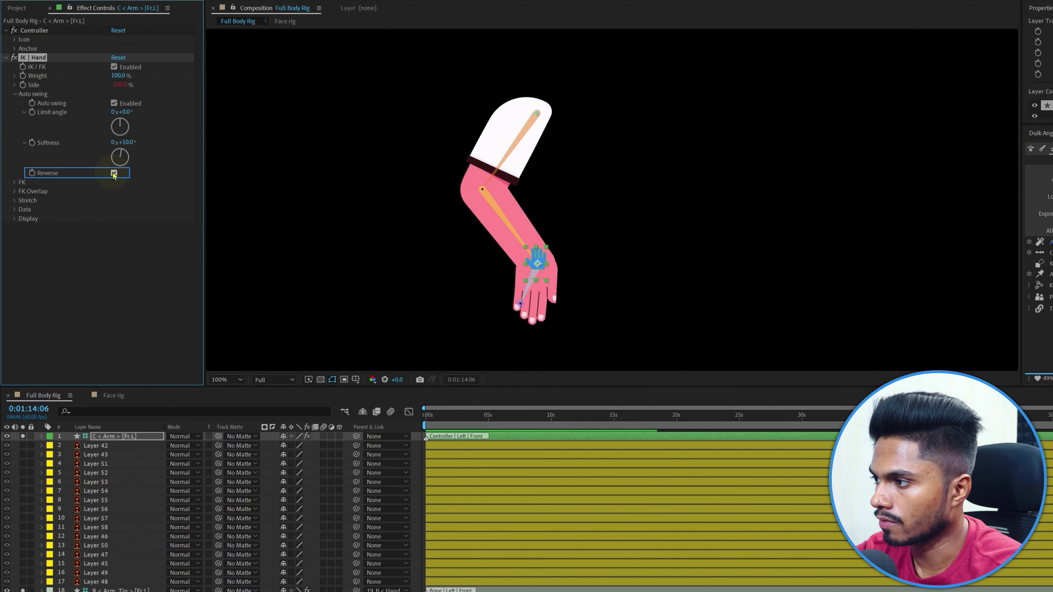
{"action": "mouse_move", "coordinate": [548, 265]}
{"action": "left_mouse_down"}
{"action": "mouse_move", "coordinate": [477, 194]}
{"action": "mouse_move", "coordinate": [424, 169]}
{"action": "mouse_move", "coordinate": [545, 260]}
{"action": "left_mouse_up"}
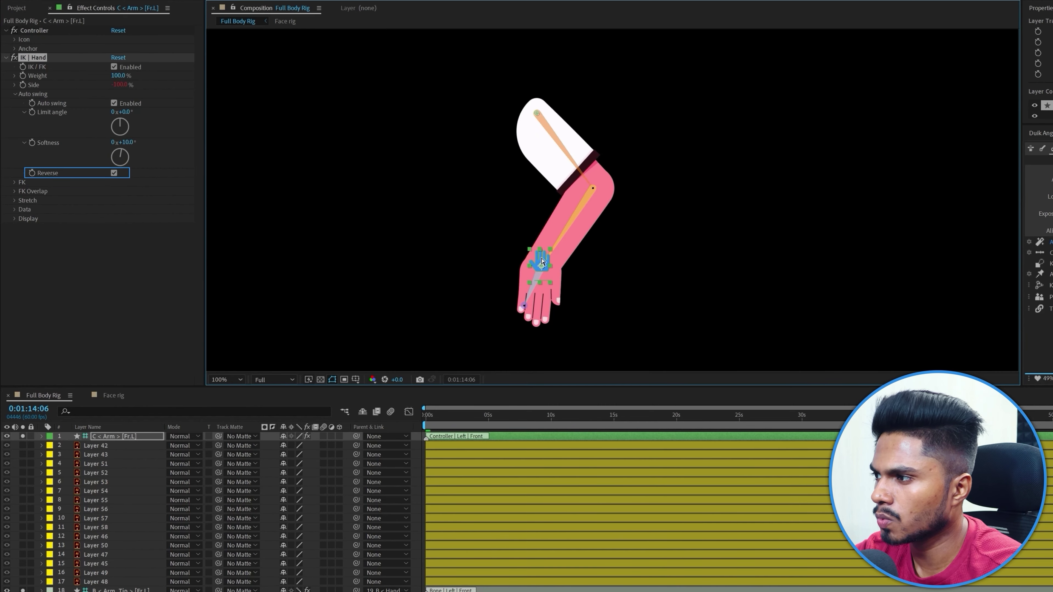
{"action": "key", "text": "ctrl+z"}
{"action": "key", "text": "ctrl+z"}
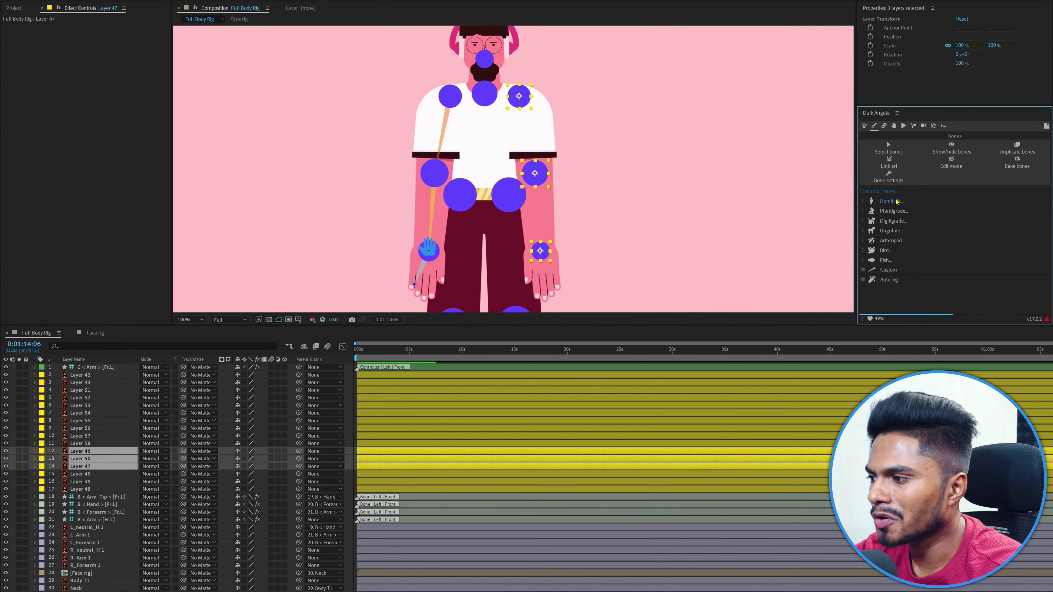
- Create the right arm's hominoid bones with Arm_Tip placed at the fingertips, and move the bone layers directly above R_neutral_H 1
{"action": "left_click", "coordinate": [895, 201]}
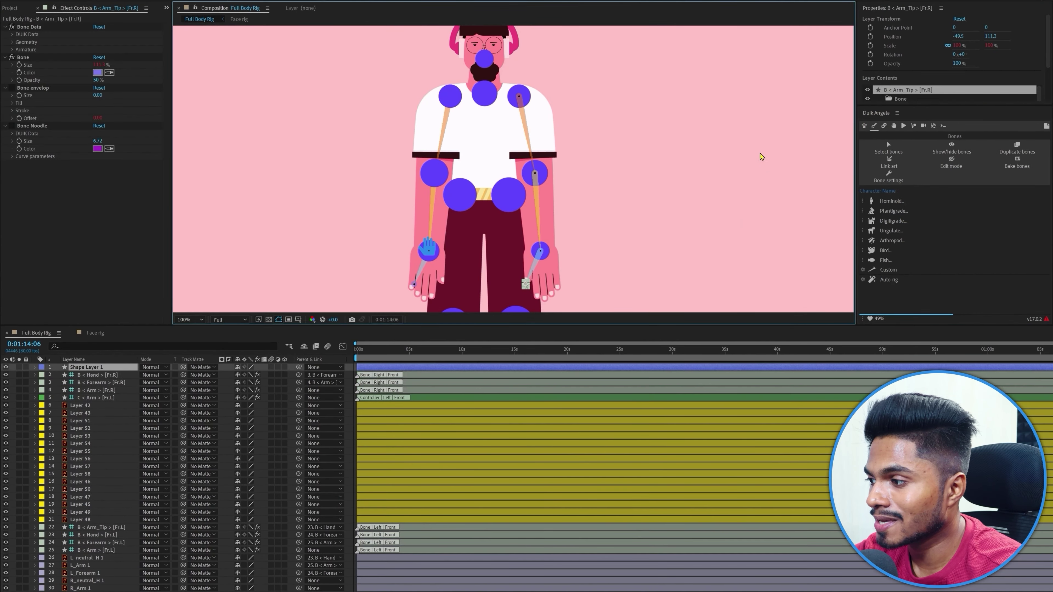
{"action": "left_click", "coordinate": [547, 303]}
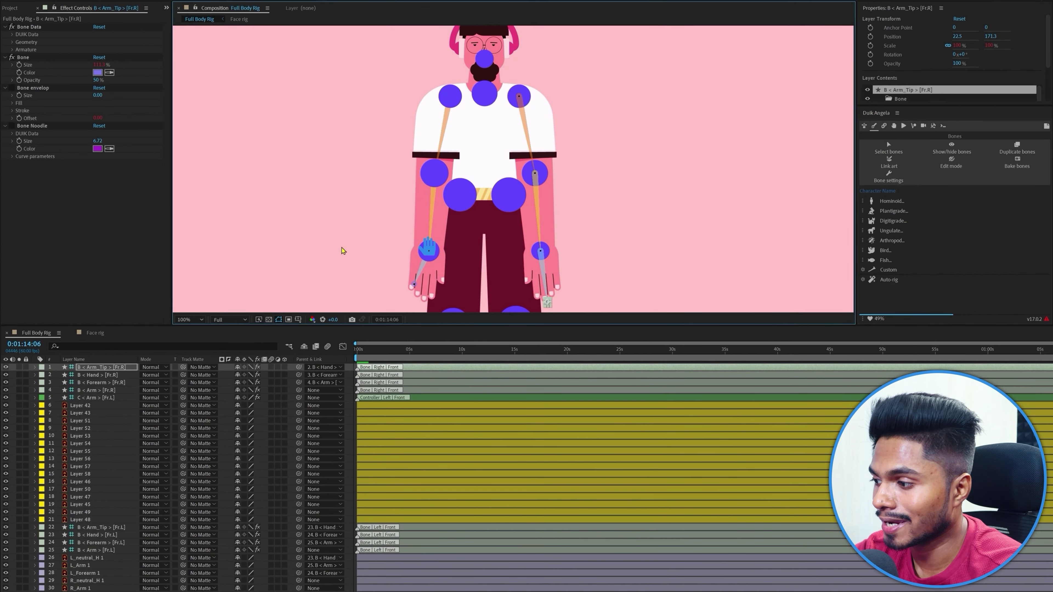
{"action": "left_click", "coordinate": [104, 398]}
{"action": "left_click", "coordinate": [97, 390]}
{"action": "left_click", "coordinate": [102, 367], "text": "shift"}
{"action": "left_click_drag", "start_coordinate": [101, 368], "coordinate": [154, 577]}
- Solo the right arm bones and artwork, and parent R_neutral_H 1, R_Arm 1 and R_Forearm 1 to the right Hand, Arm and Forearm bones
{"action": "left_click", "coordinate": [89, 591], "text": "shift"}
{"action": "left_click", "coordinate": [20, 550]}
{"action": "scroll", "coordinate": [110, 543], "scroll_direction": "down", "scroll_amount": 3}
{"action": "left_click", "coordinate": [89, 528]}
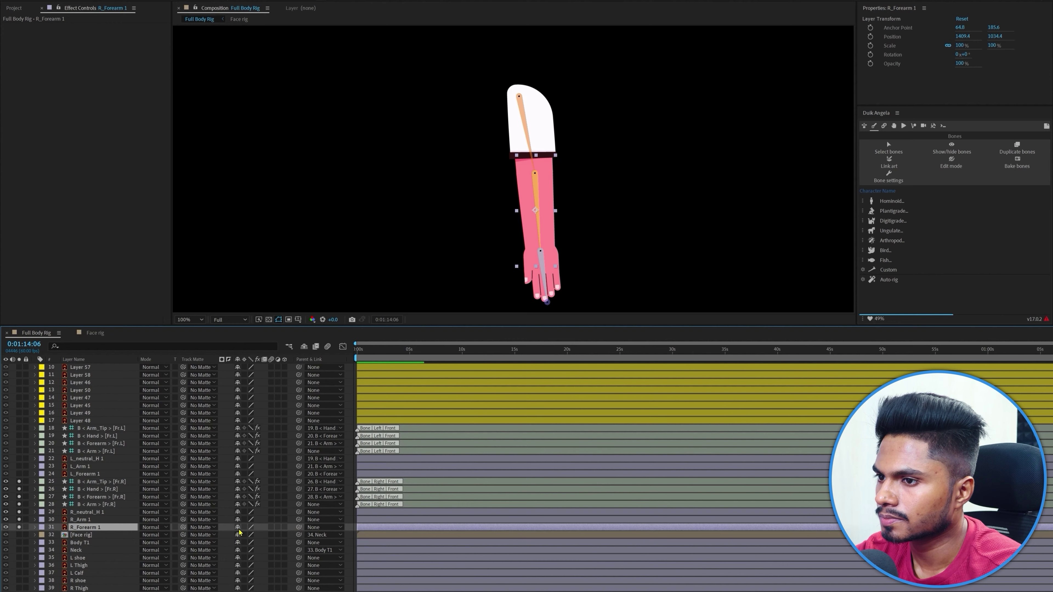
{"action": "left_click_drag", "start_coordinate": [299, 528], "coordinate": [107, 490]}
- Auto-rig the four right arm bones and test the rig by moving its arm controller, undoing the move
{"action": "left_click", "coordinate": [100, 504]}
{"action": "left_click", "coordinate": [102, 482], "text": "shift"}
{"action": "left_click", "coordinate": [884, 126]}
{"action": "left_click", "coordinate": [890, 206]}
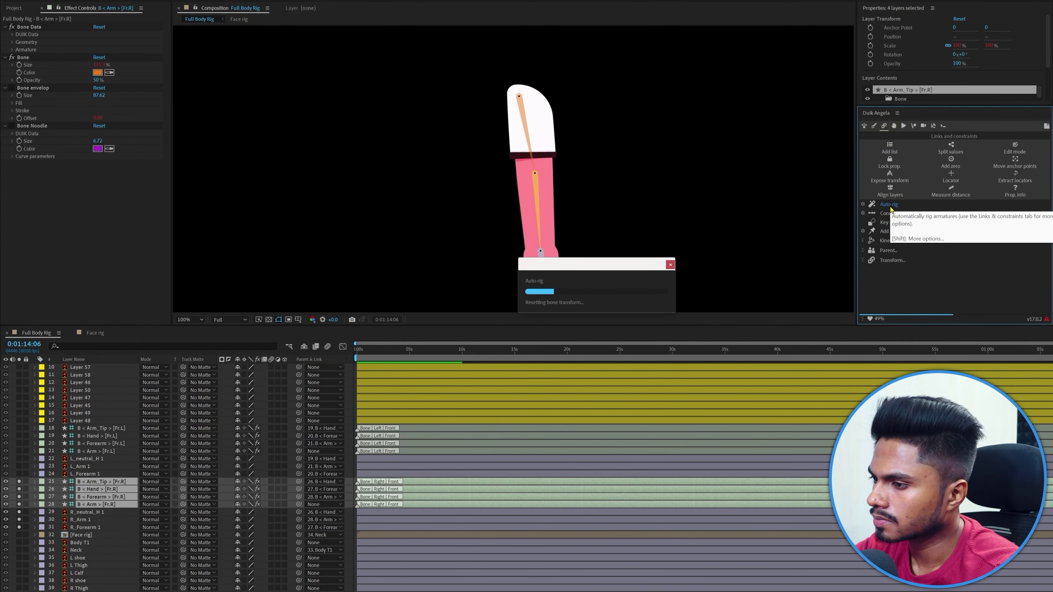
{"action": "left_click_drag", "start_coordinate": [542, 249], "coordinate": [600, 199]}
{"action": "key", "text": "ctrl+z"}
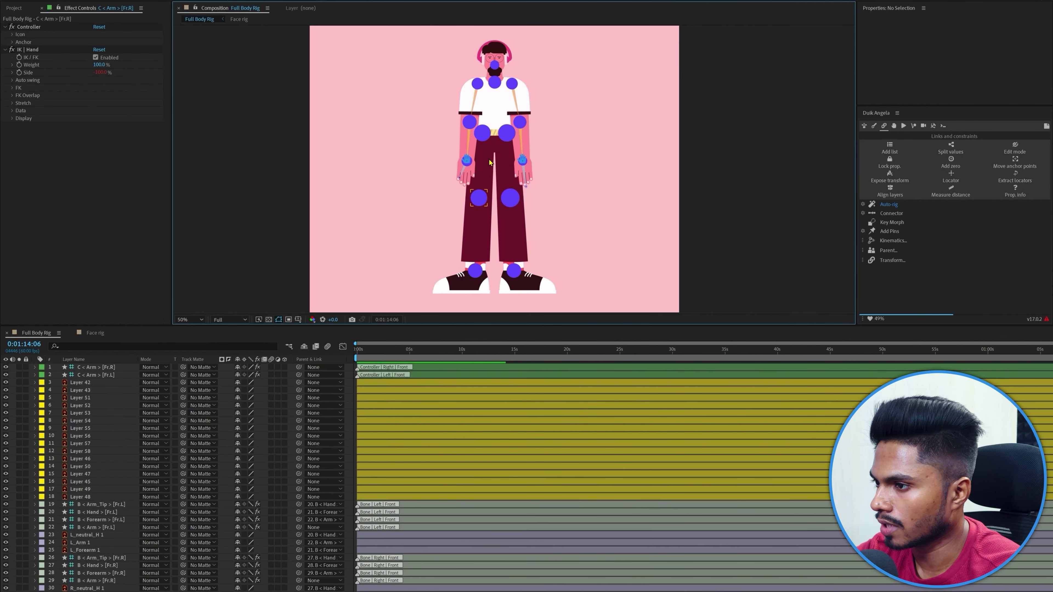
- Create a hominoid leg armature from the left leg's hip, knee and ankle markers, and move its Leg_Tip bone to the shoe's toe
{"action": "left_click", "coordinate": [488, 139]}
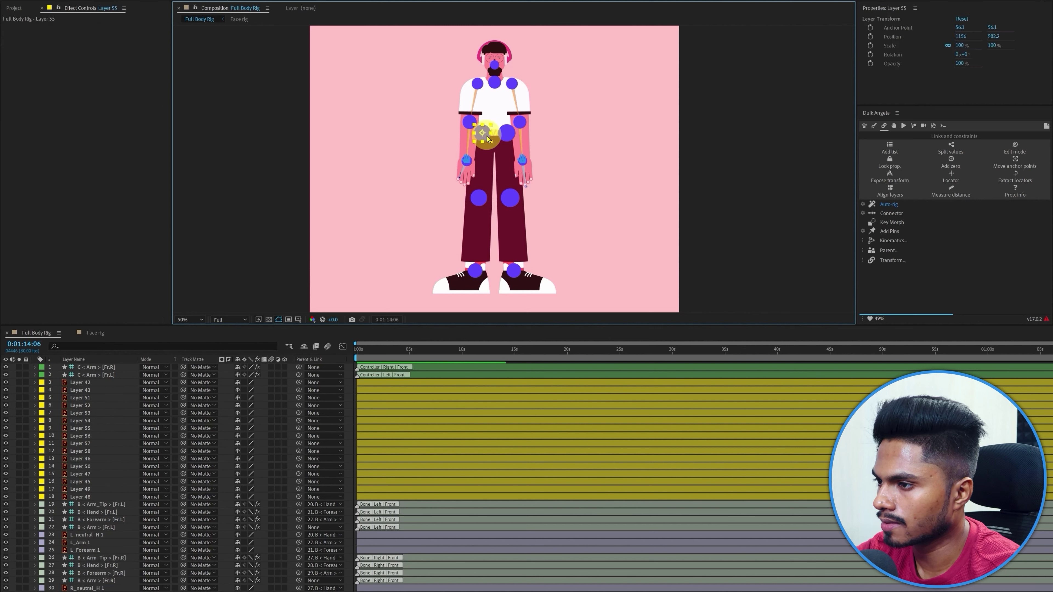
{"action": "left_click", "coordinate": [479, 199], "text": "shift"}
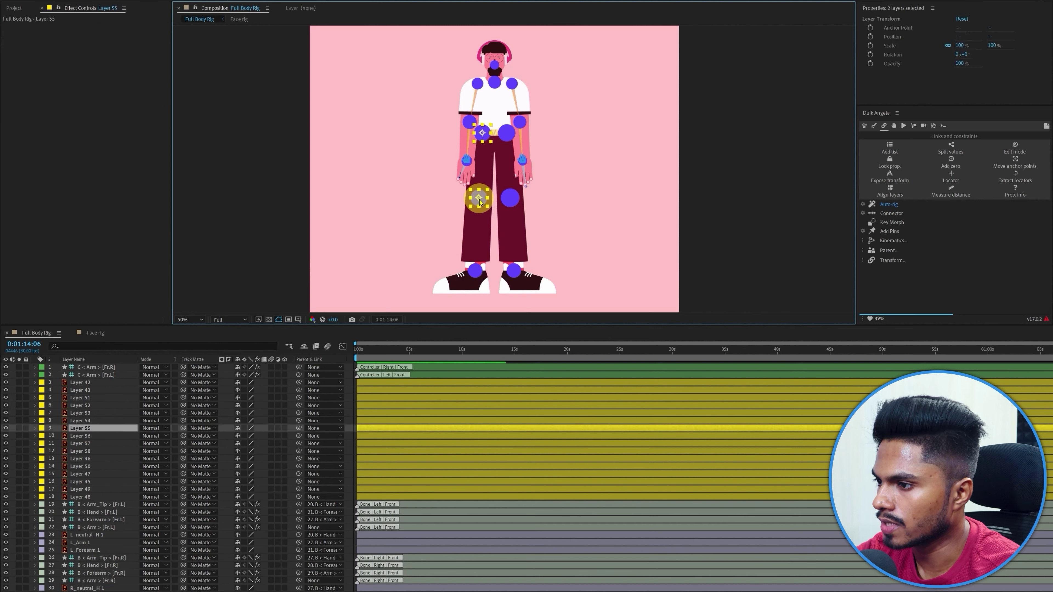
{"action": "left_click", "coordinate": [479, 274], "text": "shift"}
{"action": "left_click", "coordinate": [873, 126]}
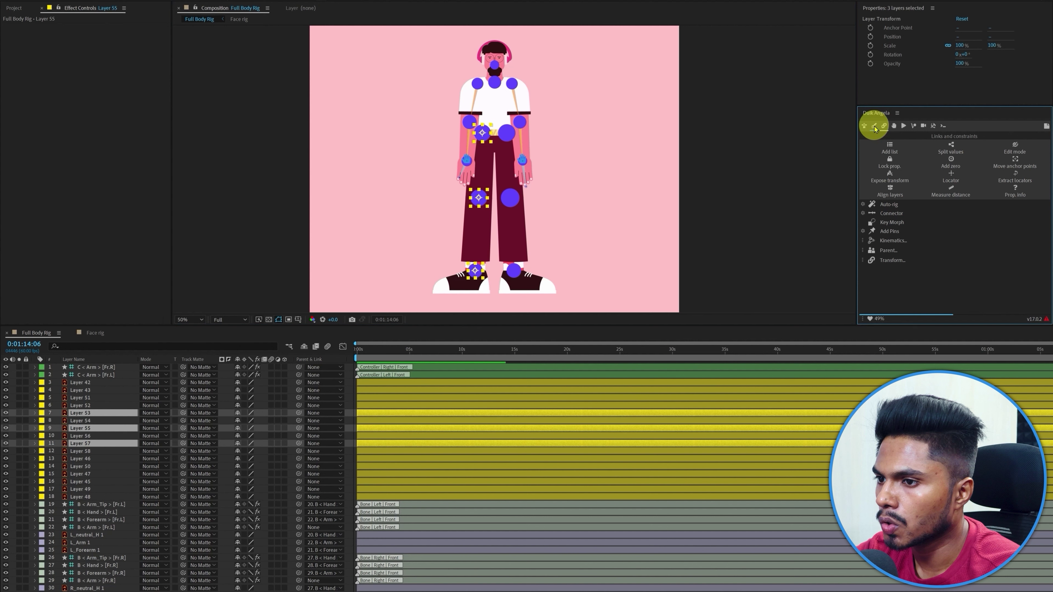
{"action": "left_click", "coordinate": [889, 203]}
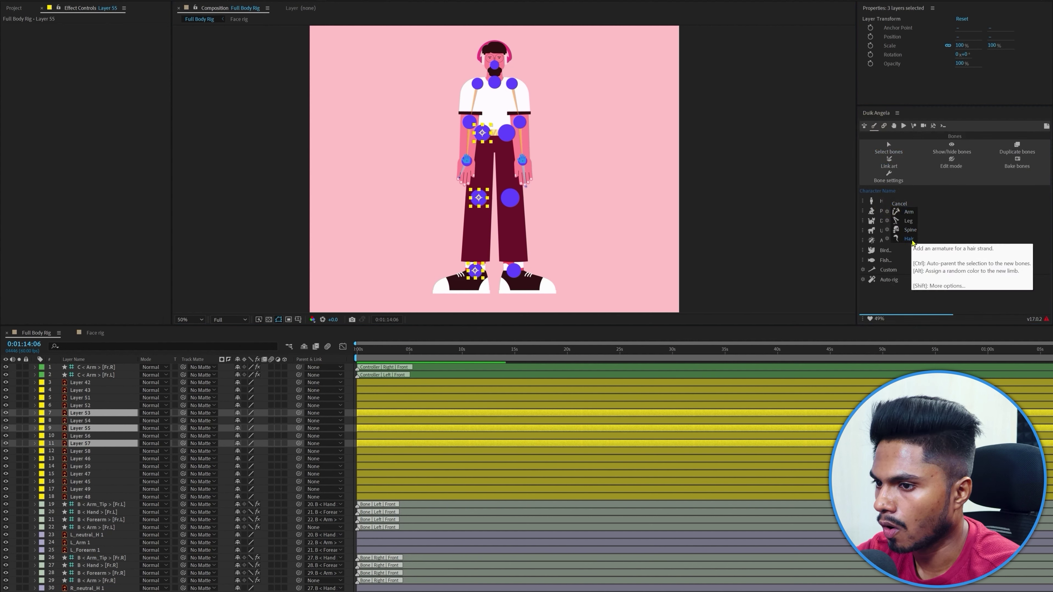
{"action": "left_click", "coordinate": [908, 221]}
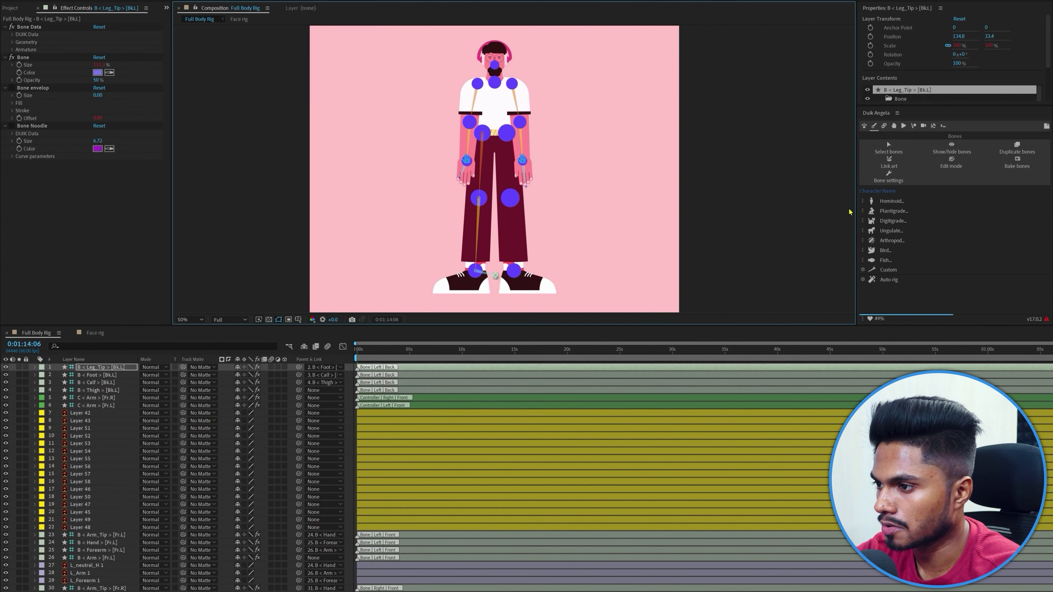
{"action": "scroll", "coordinate": [553, 217], "scroll_direction": "up", "scroll_amount": 2}
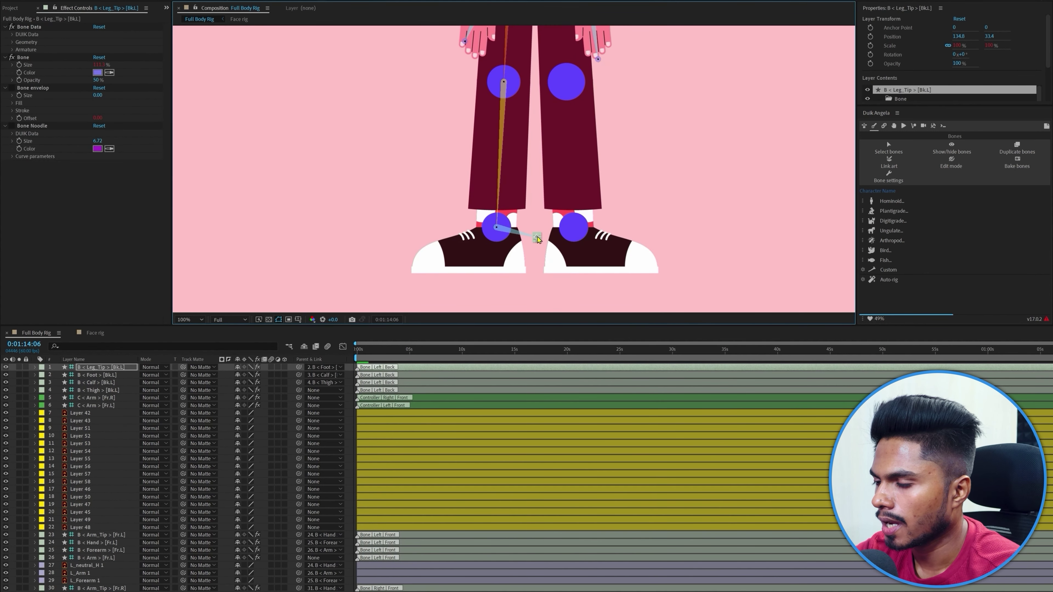
{"action": "left_click_drag", "start_coordinate": [538, 240], "coordinate": [419, 268]}
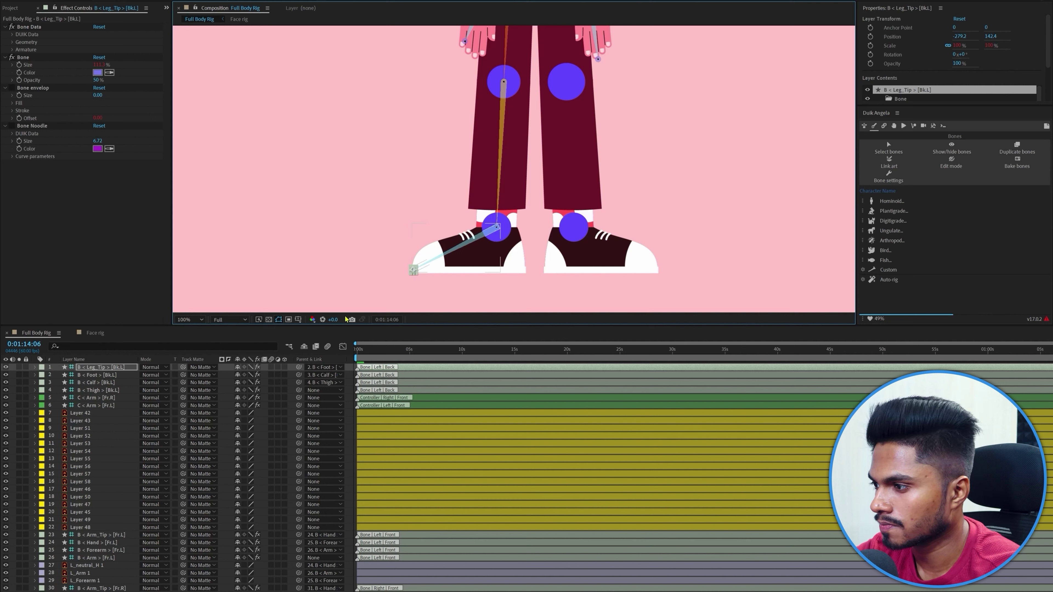
- Move the four left leg bone layers directly above L shoe and solo them together with the left leg artwork layers
{"action": "left_click", "coordinate": [95, 391], "text": "shift"}
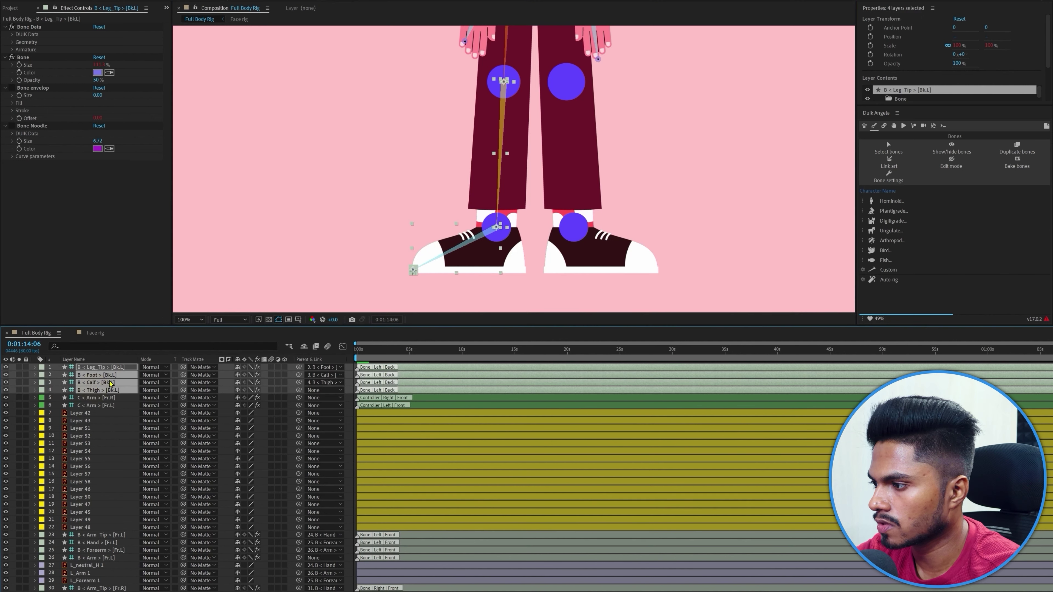
{"action": "left_click_drag", "start_coordinate": [115, 371], "coordinate": [138, 556]}
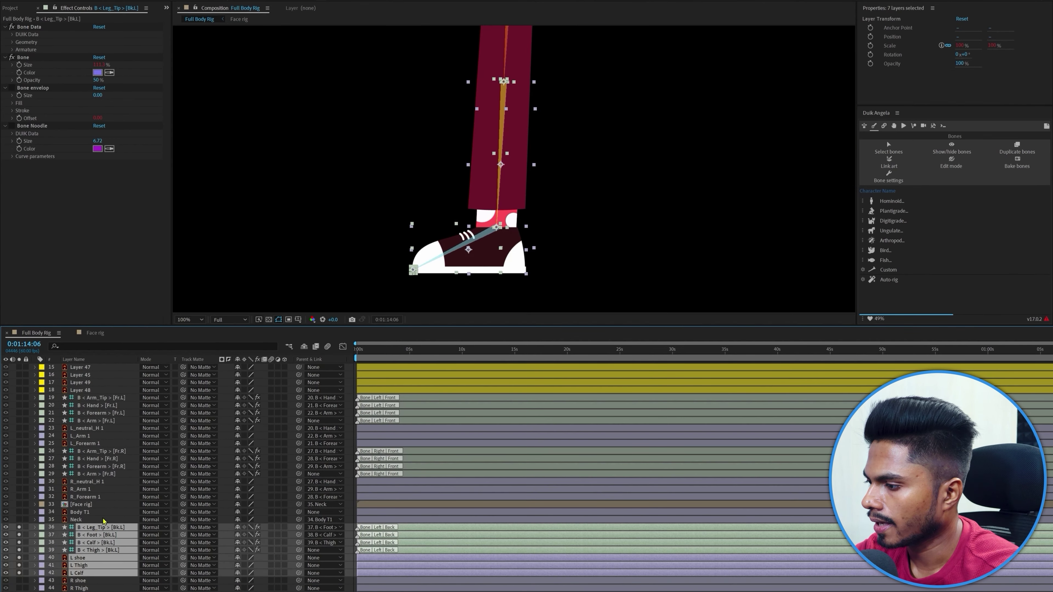
{"action": "left_click", "coordinate": [81, 573]}
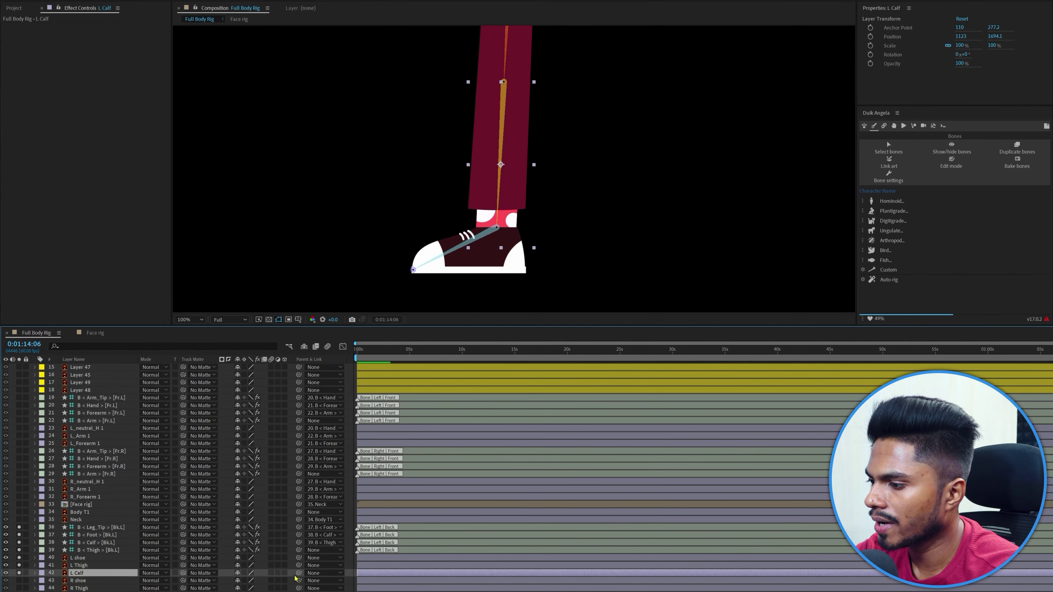
- Parent the L Calf, L Thigh and L shoe artwork layers to the left Calf, Thigh and Foot bones respectively
{"action": "left_click_drag", "start_coordinate": [297, 577], "coordinate": [103, 543]}
{"action": "left_click", "coordinate": [78, 565]}
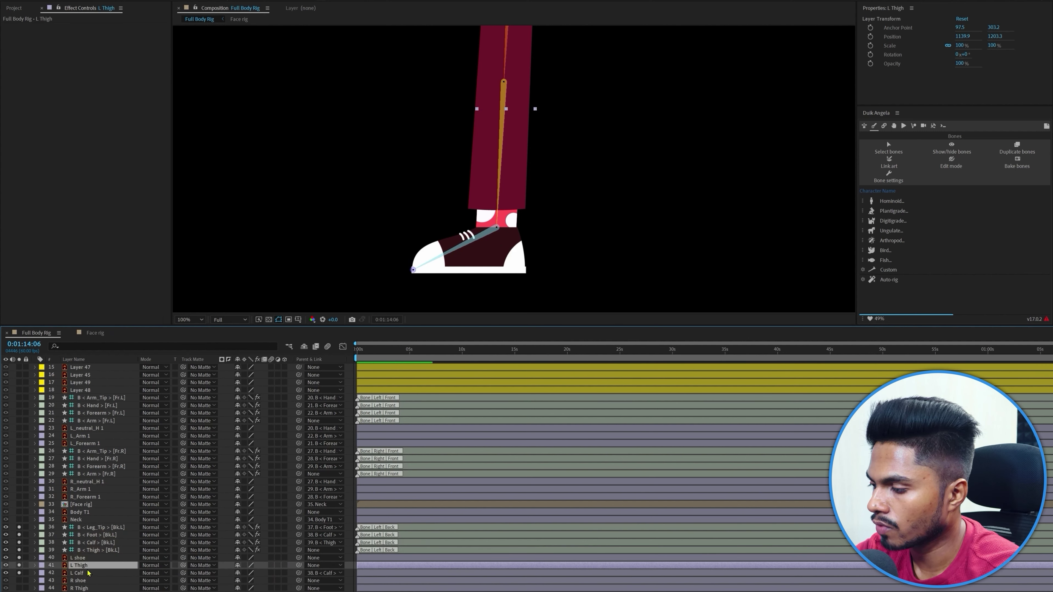
{"action": "left_click_drag", "start_coordinate": [299, 565], "coordinate": [102, 550]}
{"action": "left_click", "coordinate": [90, 559]}
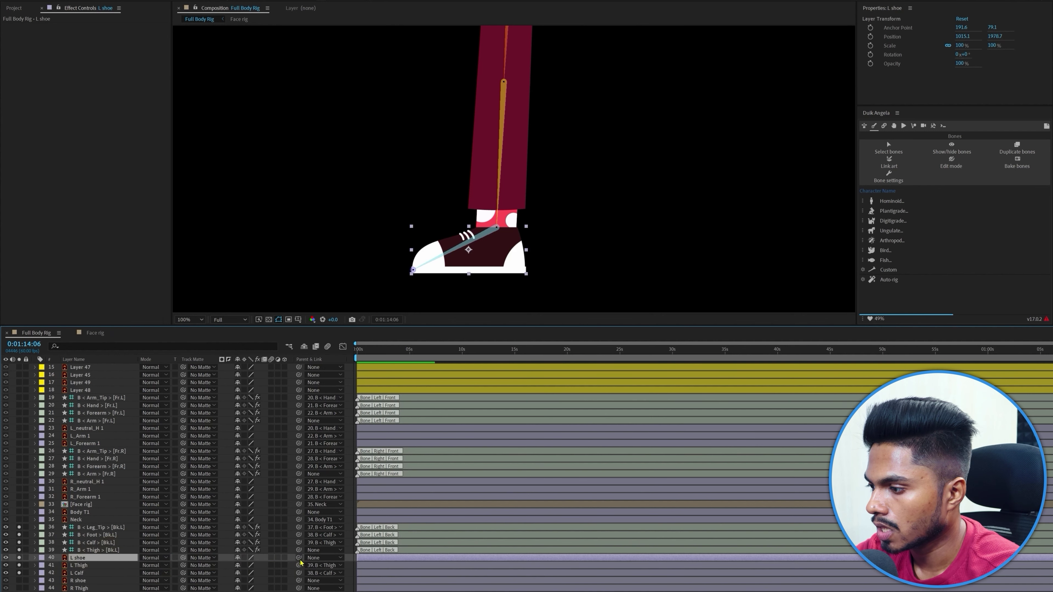
{"action": "left_click_drag", "start_coordinate": [299, 558], "coordinate": [19, 574]}
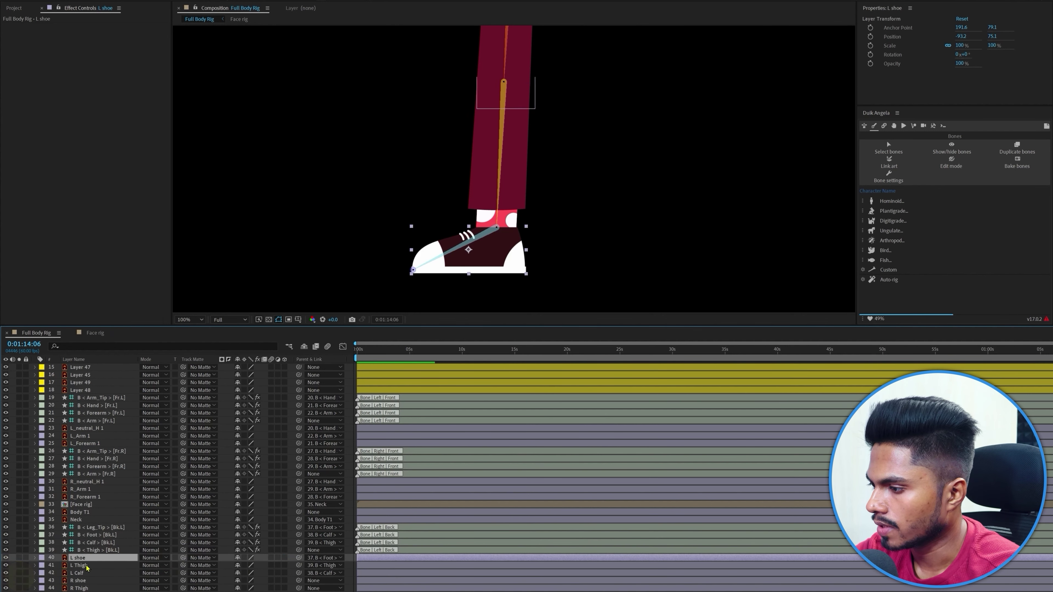
- Auto-rig the four left leg bones and test the rig by moving its leg controller, undoing the moves
{"action": "left_click", "coordinate": [107, 528]}
{"action": "left_click", "coordinate": [104, 552], "text": "shift"}
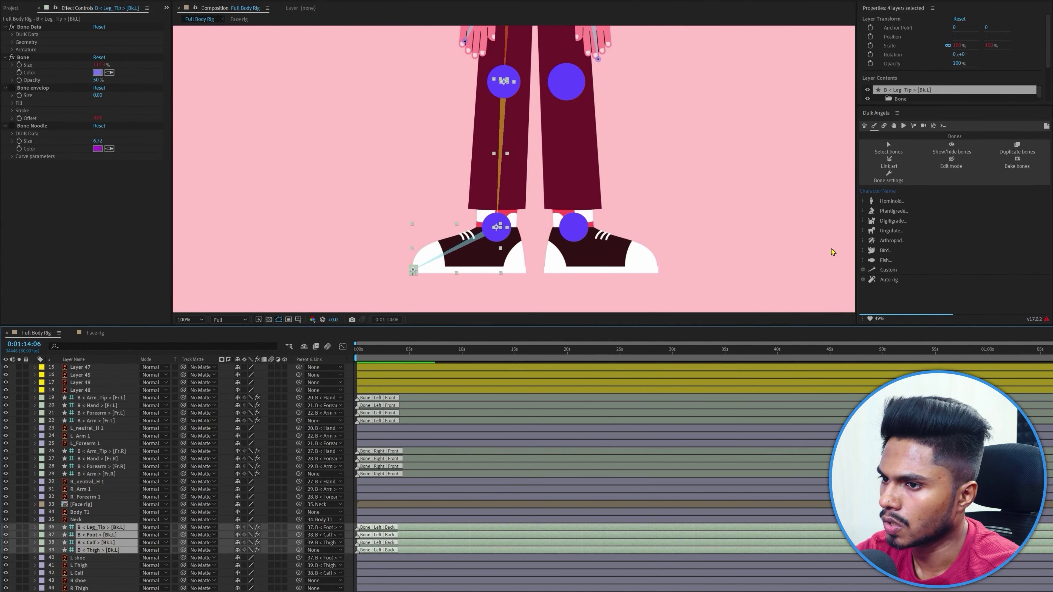
{"action": "left_click", "coordinate": [884, 126]}
{"action": "left_click", "coordinate": [888, 205]}
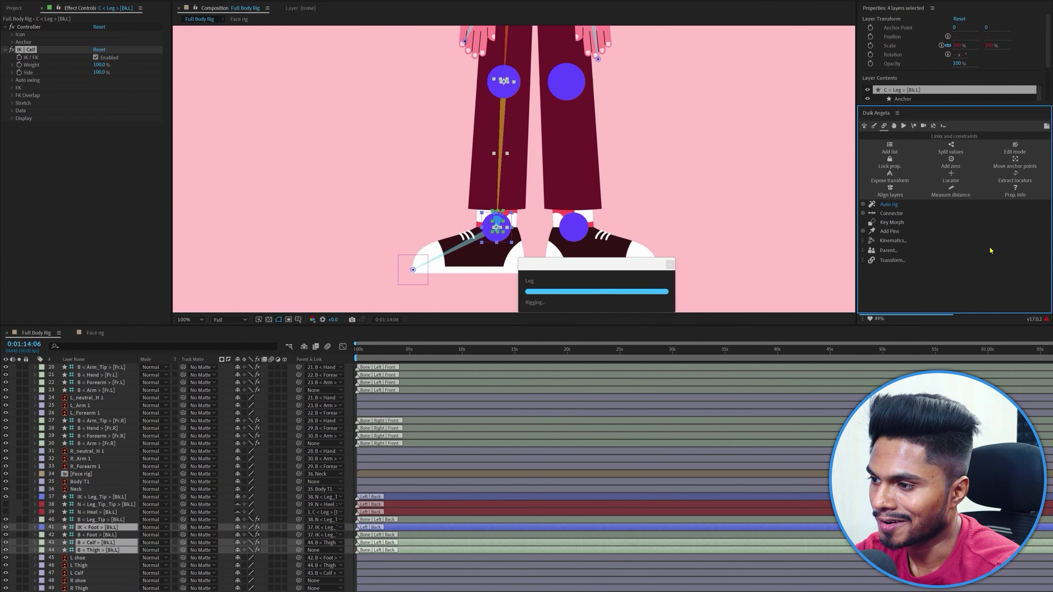
{"action": "left_click_drag", "start_coordinate": [515, 258], "coordinate": [537, 237]}
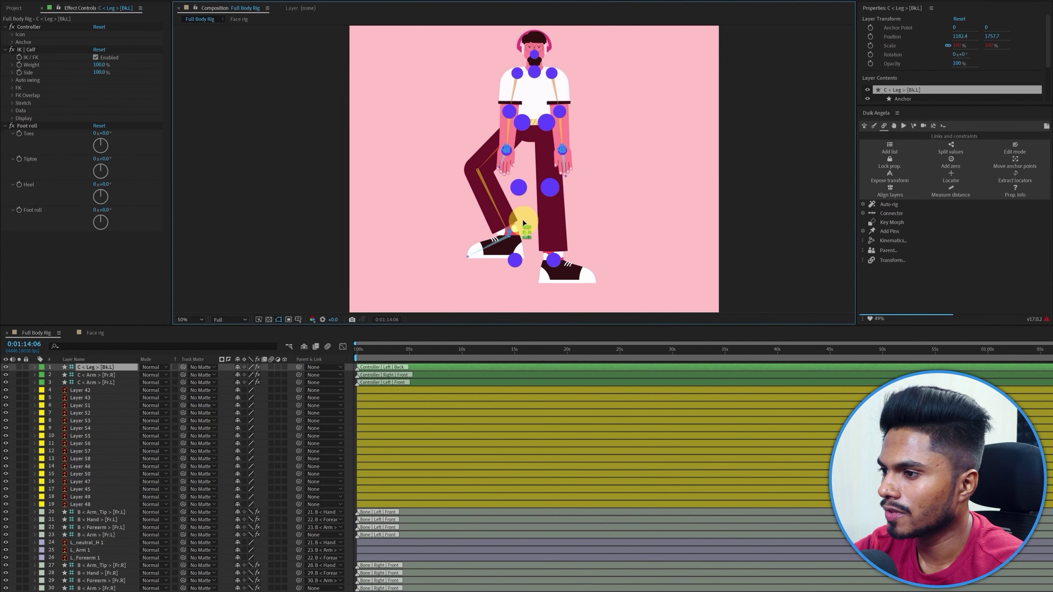
{"action": "key", "text": "ctrl+z"}
{"action": "mouse_move", "coordinate": [554, 260]}
{"action": "left_mouse_down"}
{"action": "mouse_move", "coordinate": [552, 242]}
{"action": "mouse_move", "coordinate": [569, 234]}
{"action": "mouse_move", "coordinate": [556, 238]}
{"action": "mouse_move", "coordinate": [566, 259]}
{"action": "left_mouse_up"}
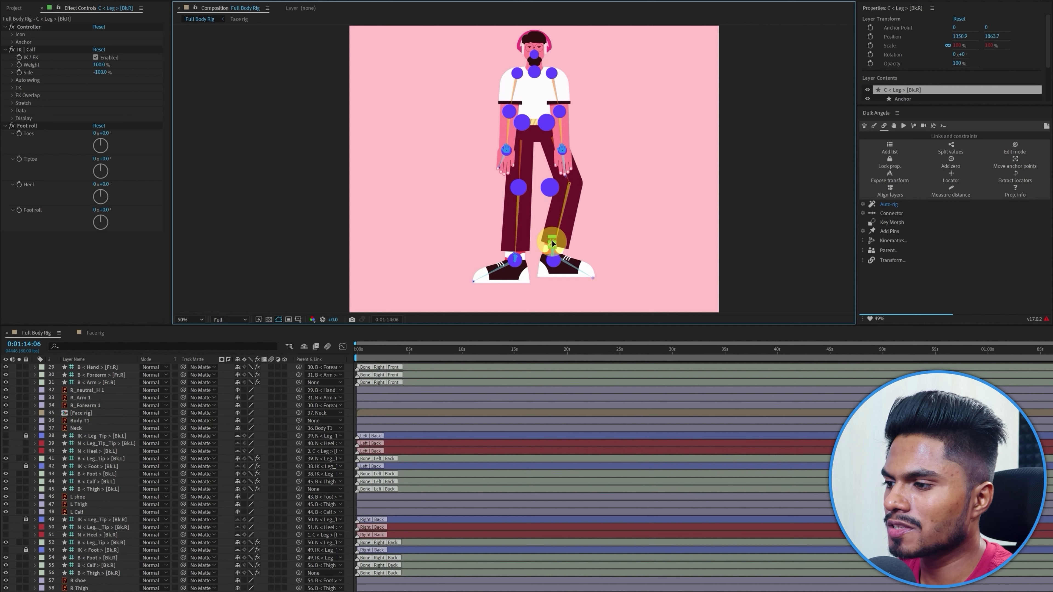
{"action": "key", "text": "ctrl+z"}
- Delete all the yellow-labelled joint marker layers, from Layer 42 down to Layer 48
{"action": "scroll", "coordinate": [154, 481], "scroll_direction": "up", "scroll_amount": 5}
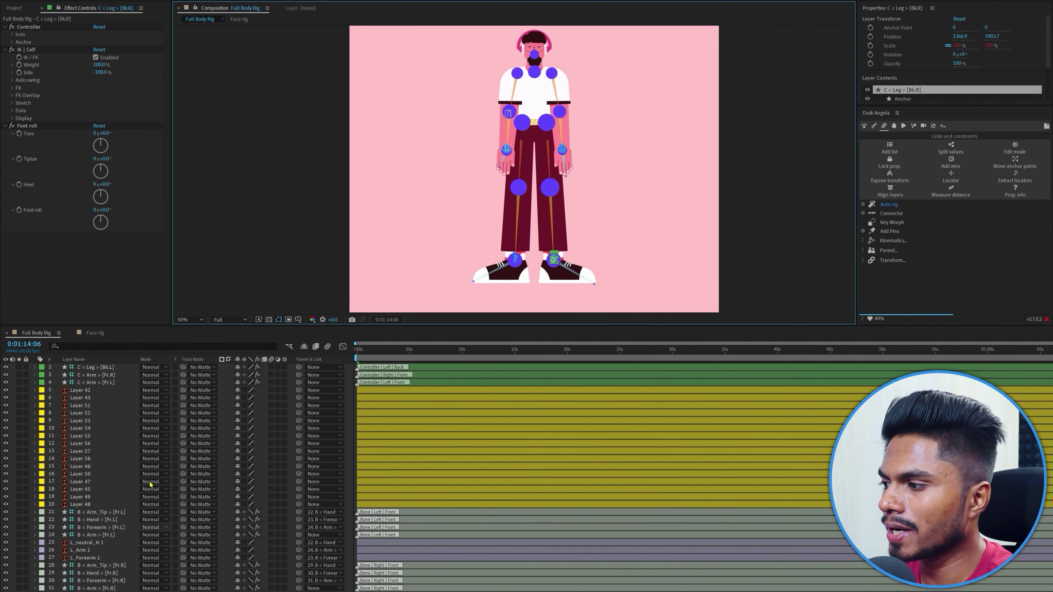
{"action": "left_click", "coordinate": [82, 397]}
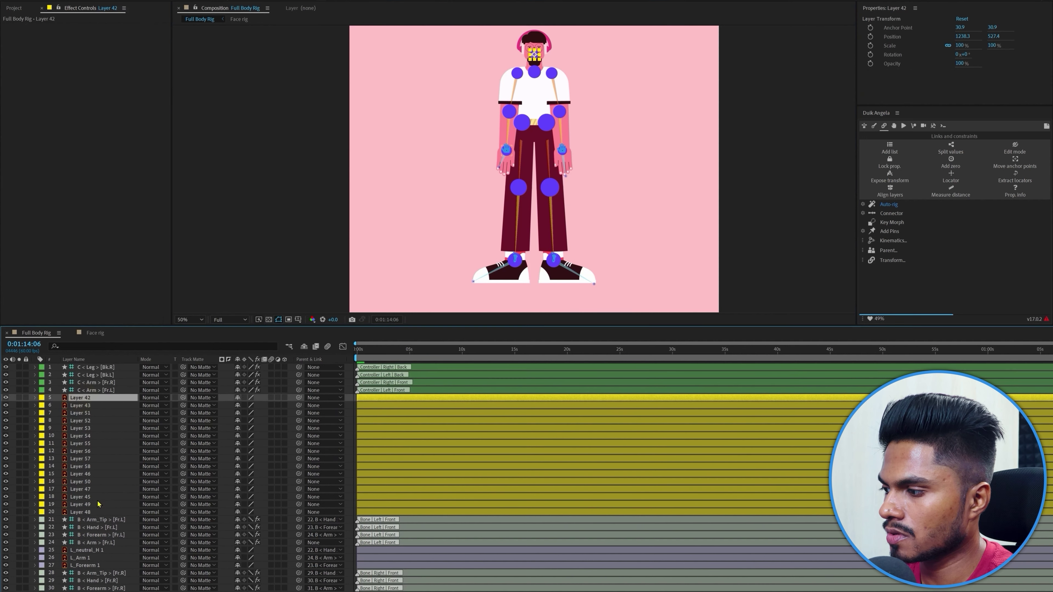
{"action": "left_click", "coordinate": [82, 513], "text": "shift"}
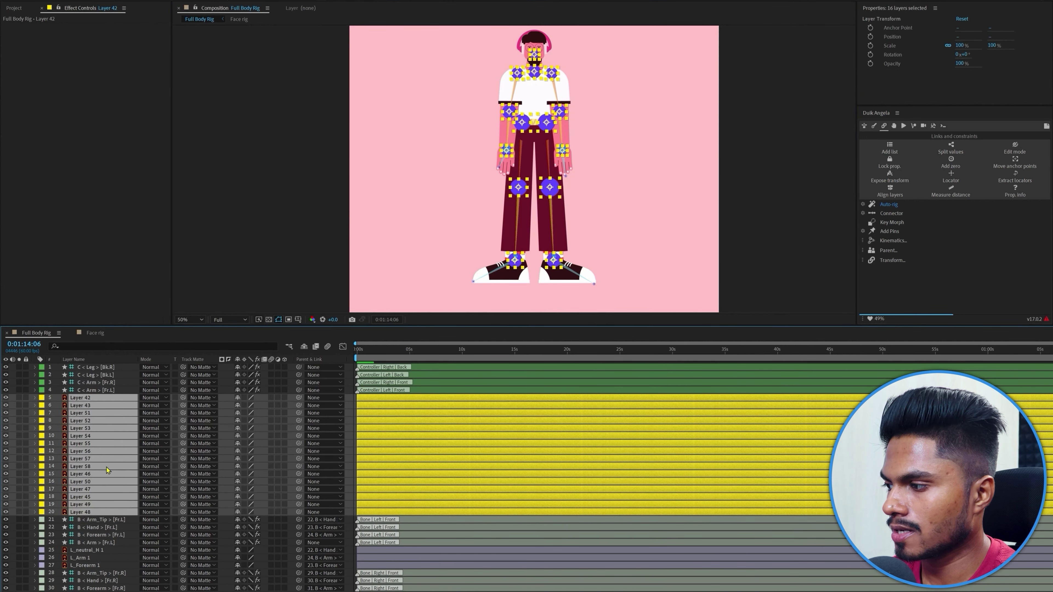
{"action": "key", "text": "Delete"}
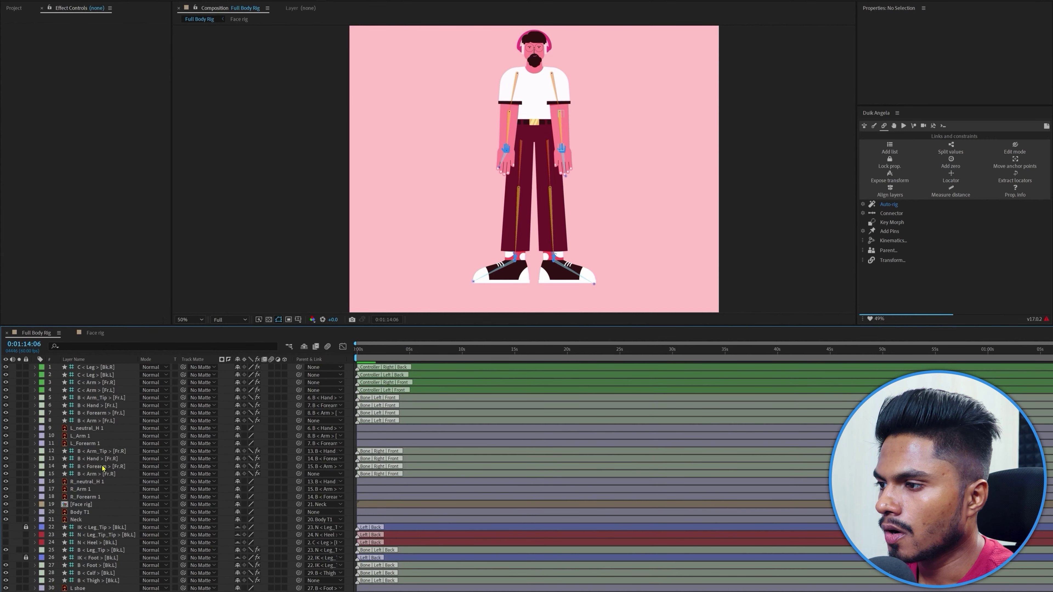
- Create rotation controllers for the left and right upper Arm bones and the left and right Thigh bones
{"action": "left_click", "coordinate": [98, 421]}
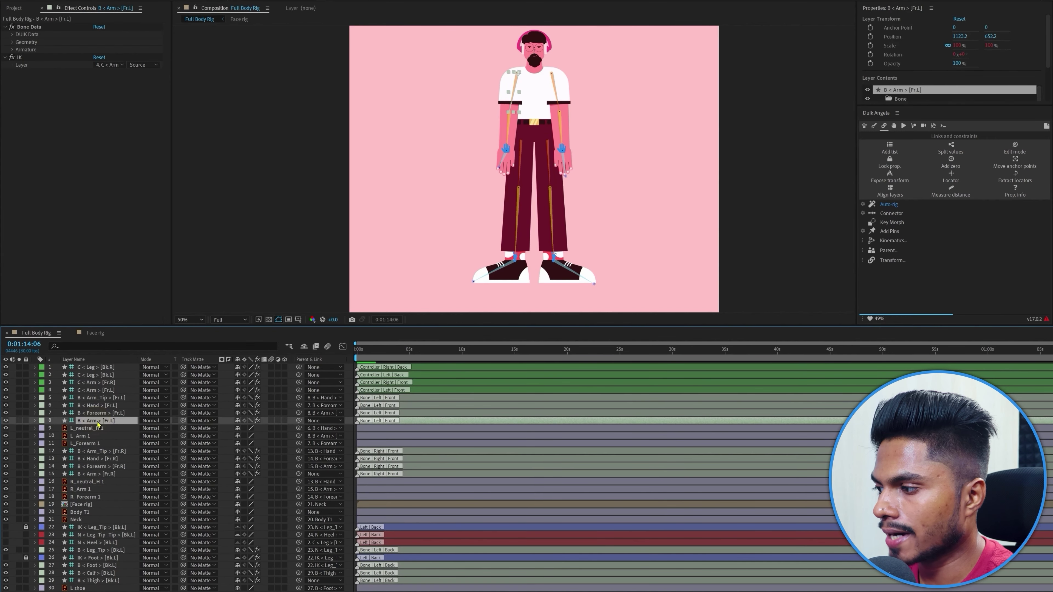
{"action": "left_click", "coordinate": [95, 474], "text": "ctrl"}
{"action": "left_click", "coordinate": [99, 580], "text": "ctrl"}
{"action": "scroll", "coordinate": [99, 576], "scroll_direction": "down", "scroll_amount": 4}
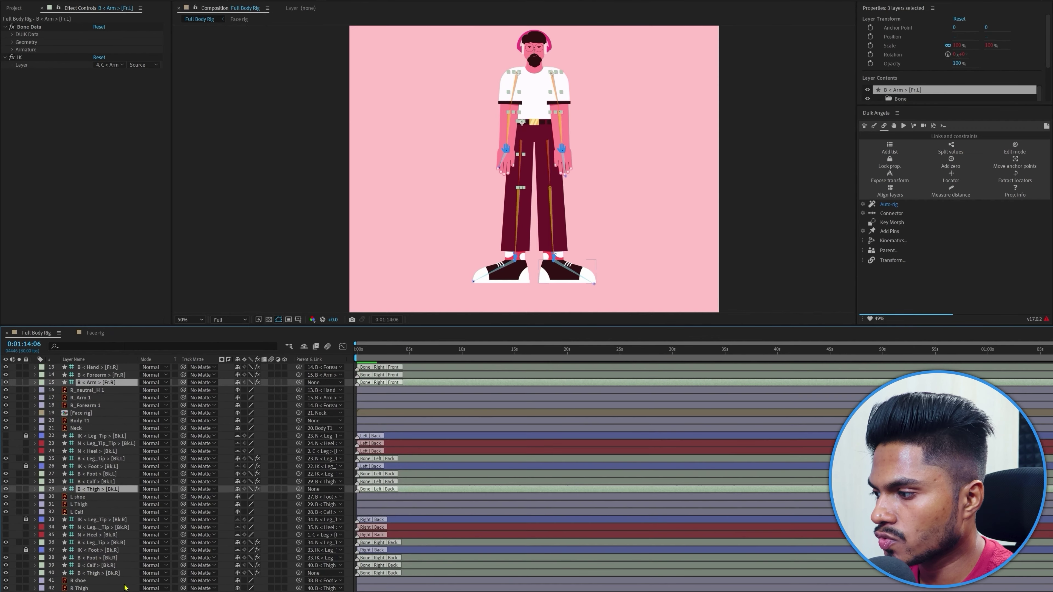
{"action": "left_click", "coordinate": [99, 574], "text": "ctrl"}
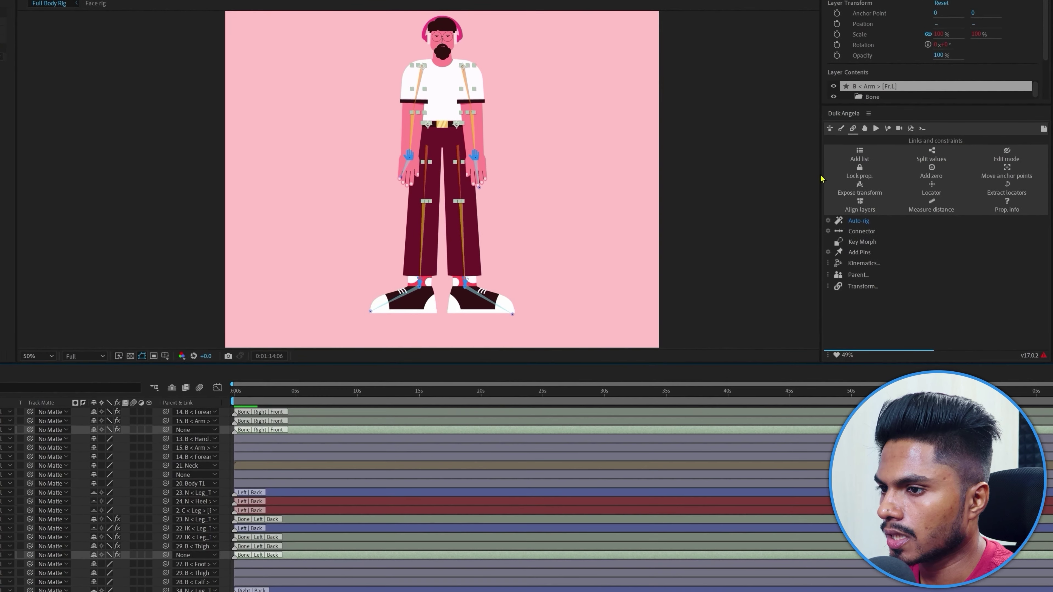
{"action": "left_click", "coordinate": [894, 125]}
{"action": "left_click", "coordinate": [846, 187]}
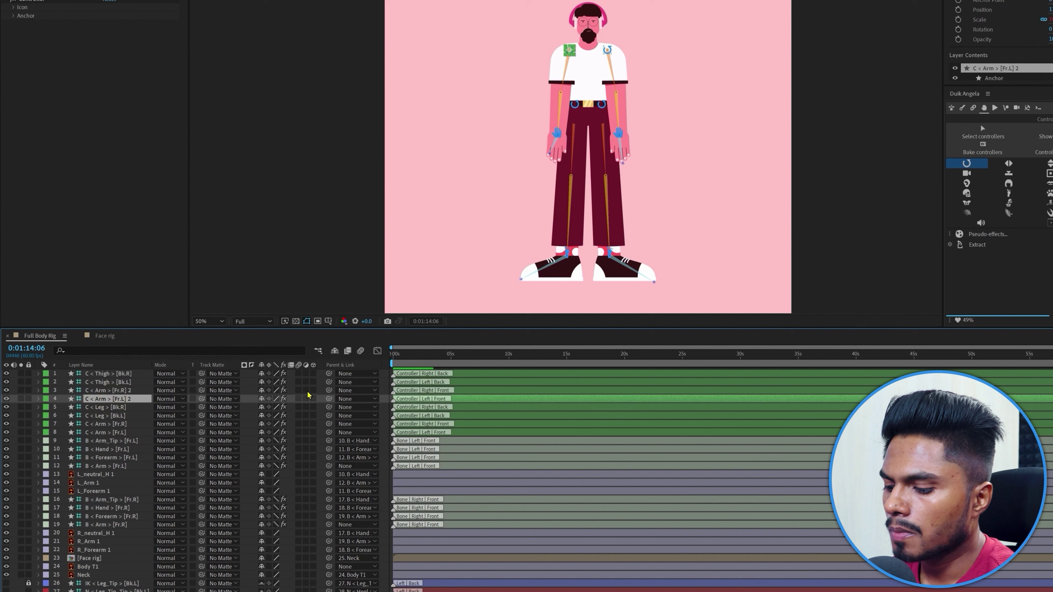
- Rename the new left and right shoulder controllers as L Arm and R Arm
{"action": "key", "text": "Return"}
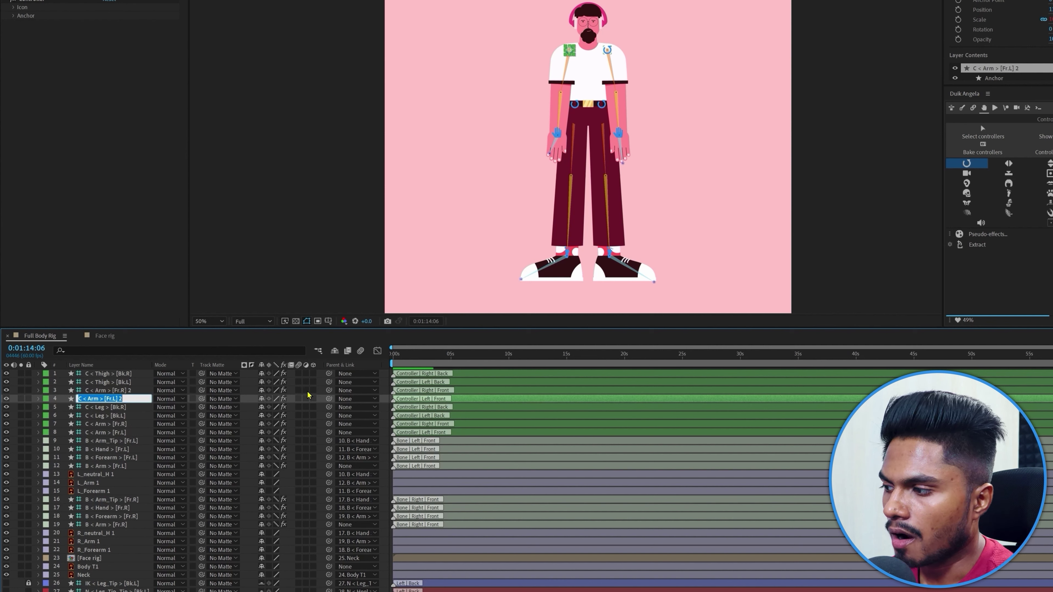
{"action": "type", "text": "L Arm"}
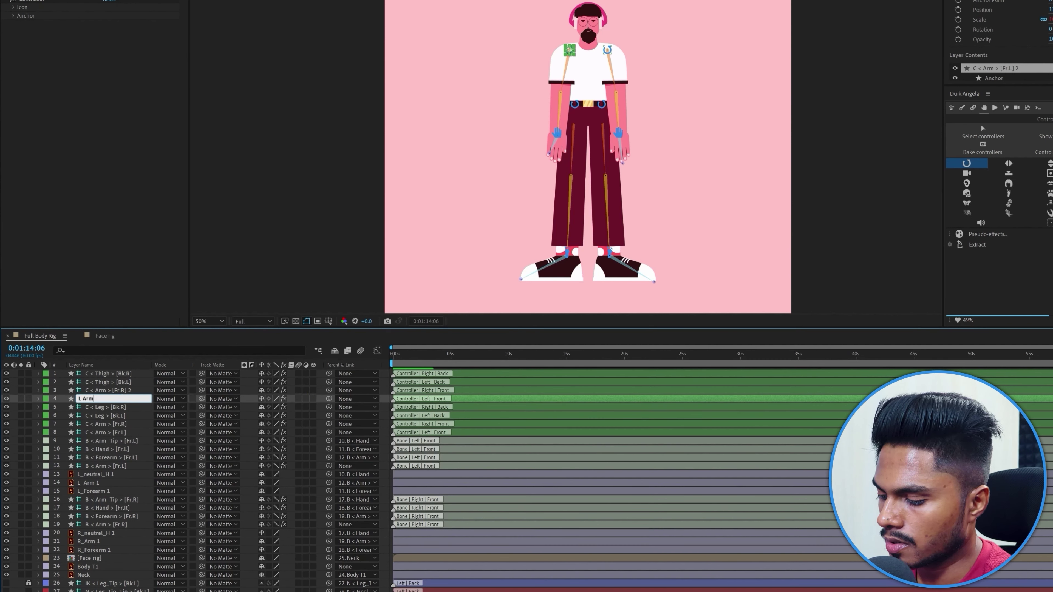
{"action": "key", "text": "Return"}
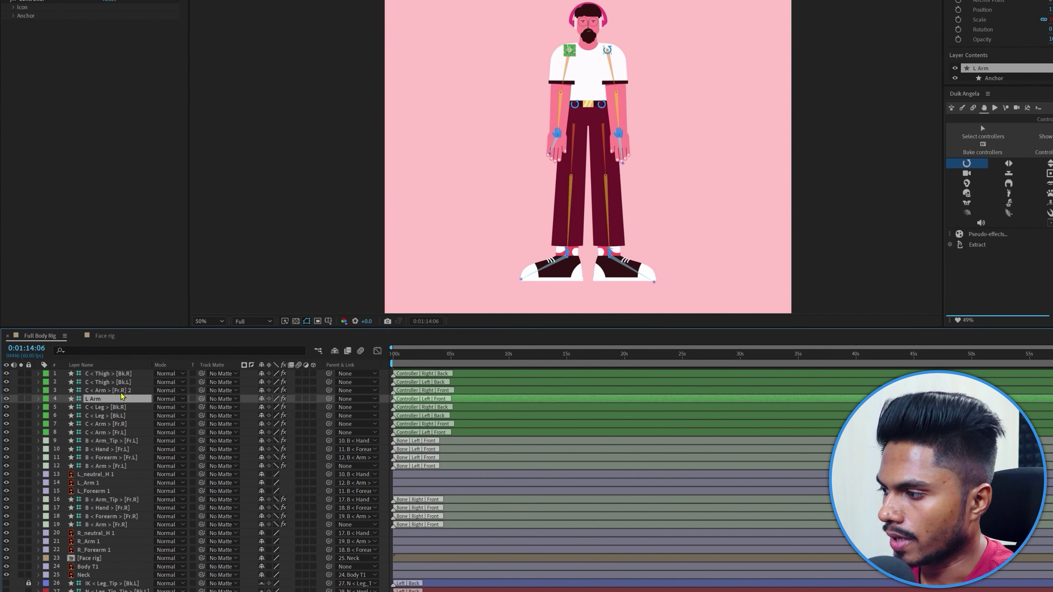
{"action": "left_click", "coordinate": [109, 390]}
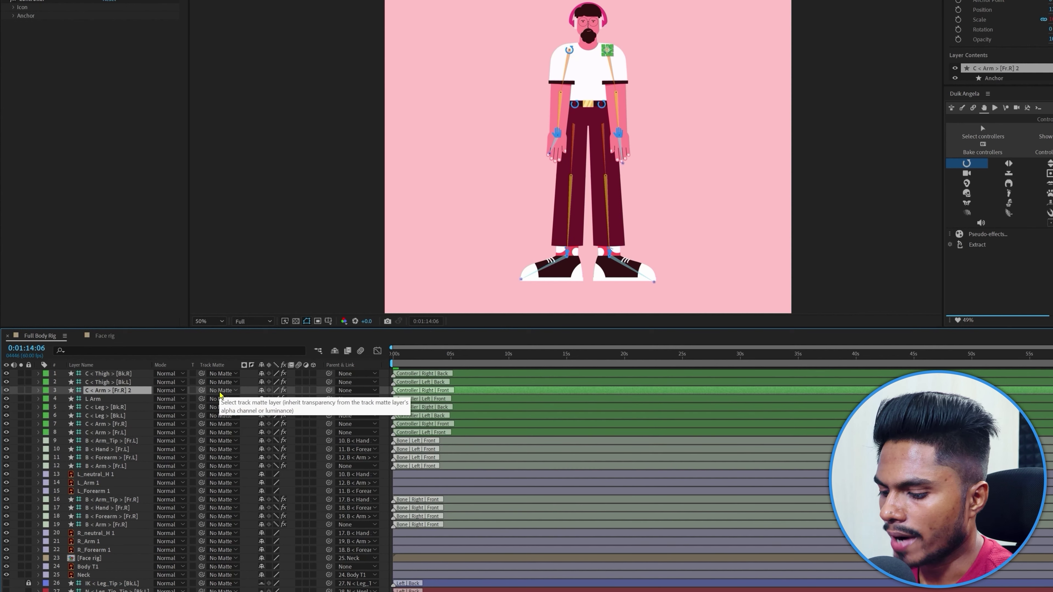
{"action": "key", "text": "Return"}
{"action": "type", "text": "R Arm"}
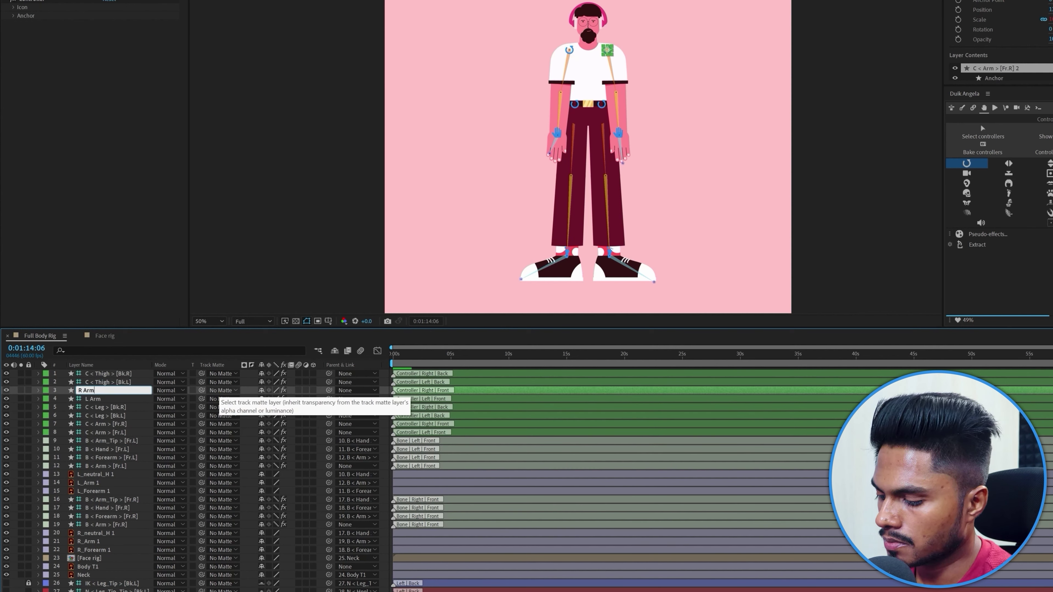
{"action": "key", "text": "Return"}
- Rename the left and right thigh controllers as L THigh and R Thigh
{"action": "key", "text": "ctrl+Up"}
{"action": "key", "text": "Return"}
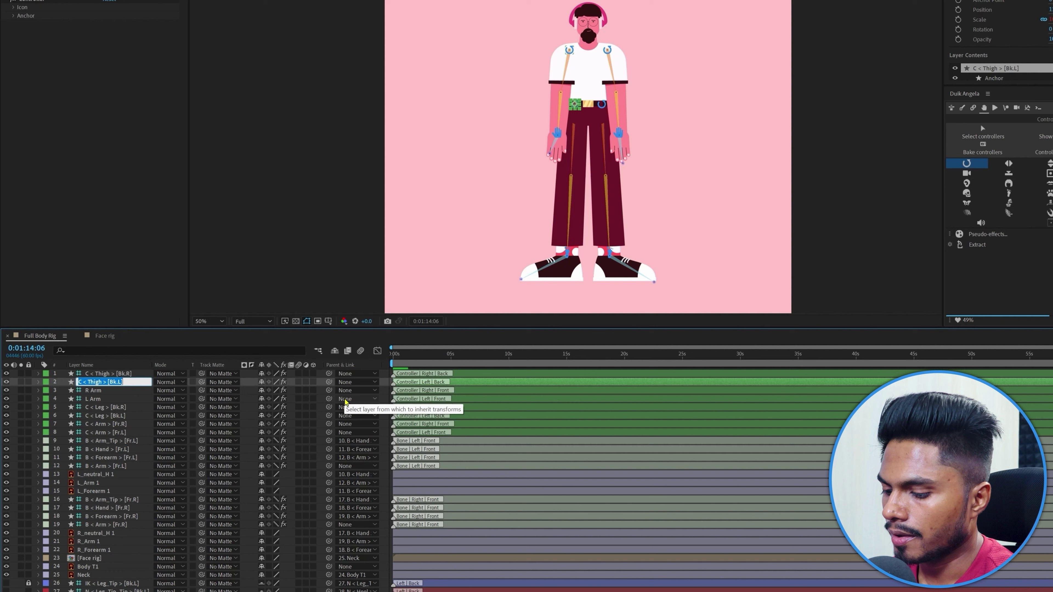
{"action": "type", "text": "L THigh"}
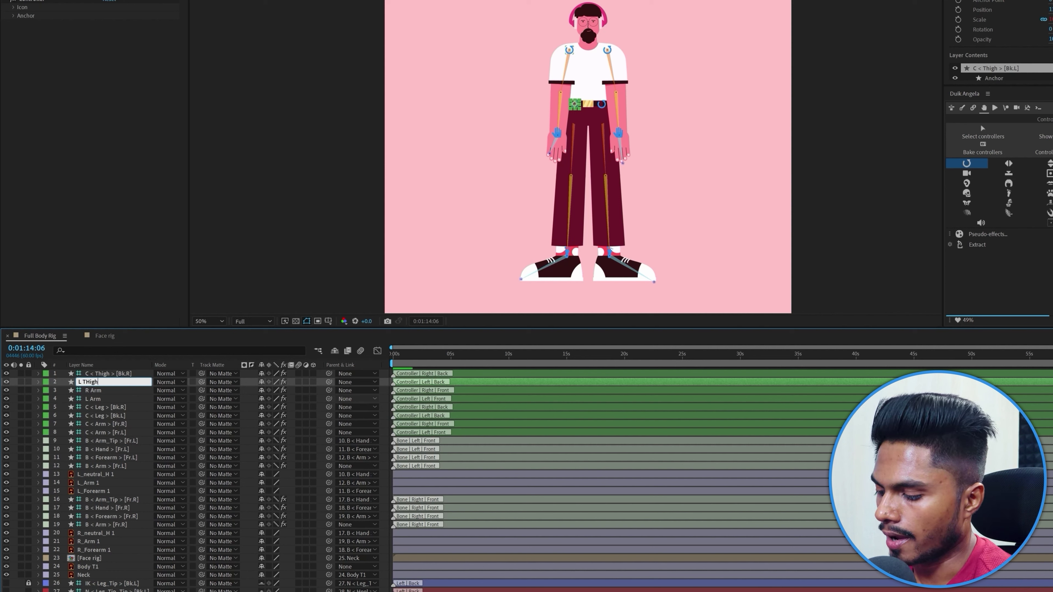
{"action": "key", "text": "Return"}
{"action": "key", "text": "ctrl+Up"}
{"action": "key", "text": "Return"}
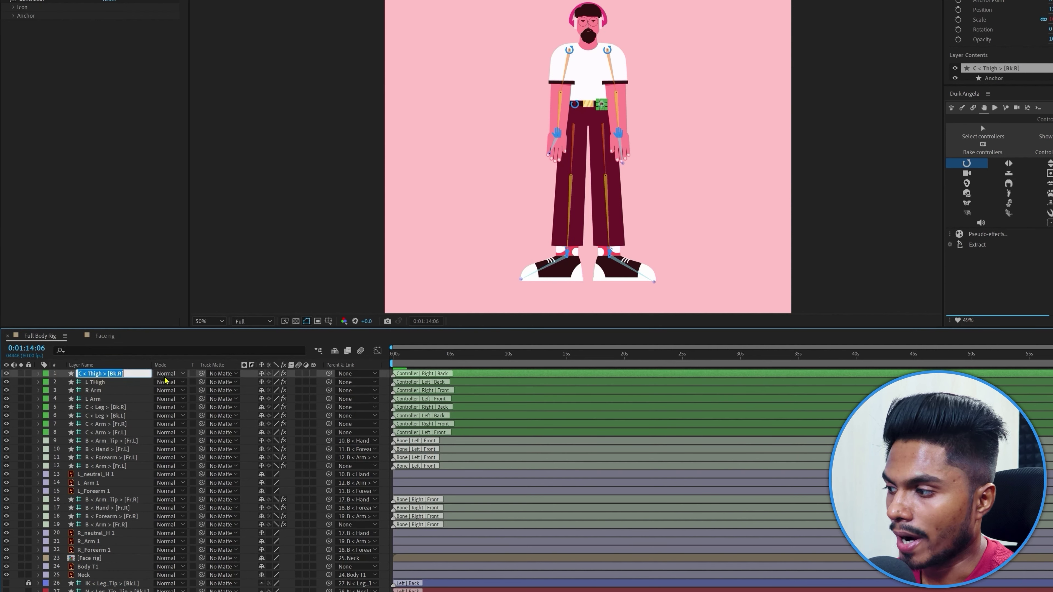
{"action": "type", "text": "R Thigh"}
- Parent the R Thigh, L THigh, R Arm and L Arm controllers to the Body T1 layer
{"action": "left_click", "coordinate": [101, 384]}
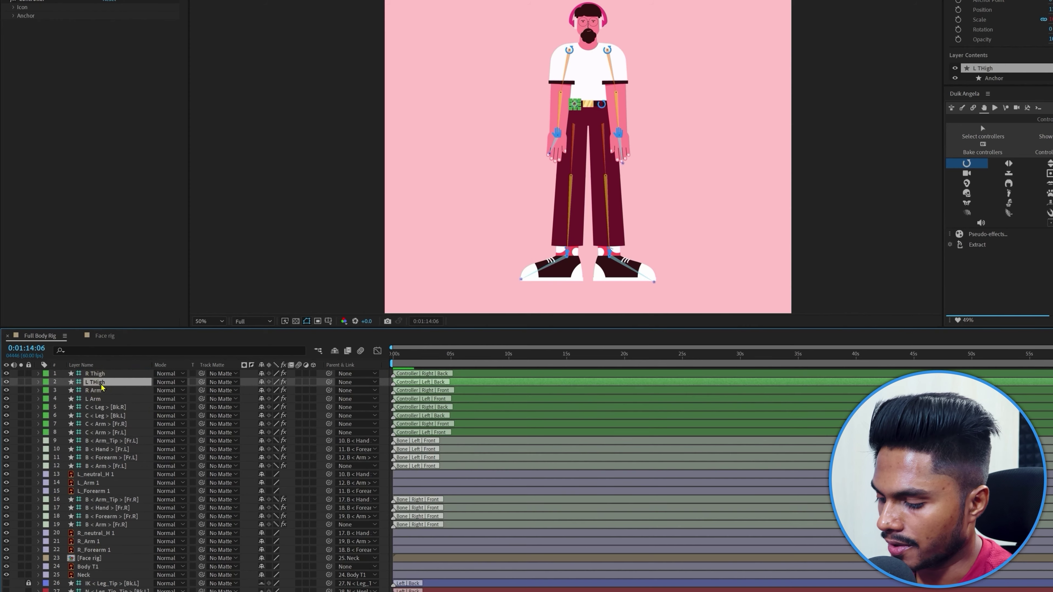
{"action": "left_click", "coordinate": [118, 415]}
{"action": "left_click", "coordinate": [96, 398]}
{"action": "left_click", "coordinate": [98, 373], "text": "shift"}
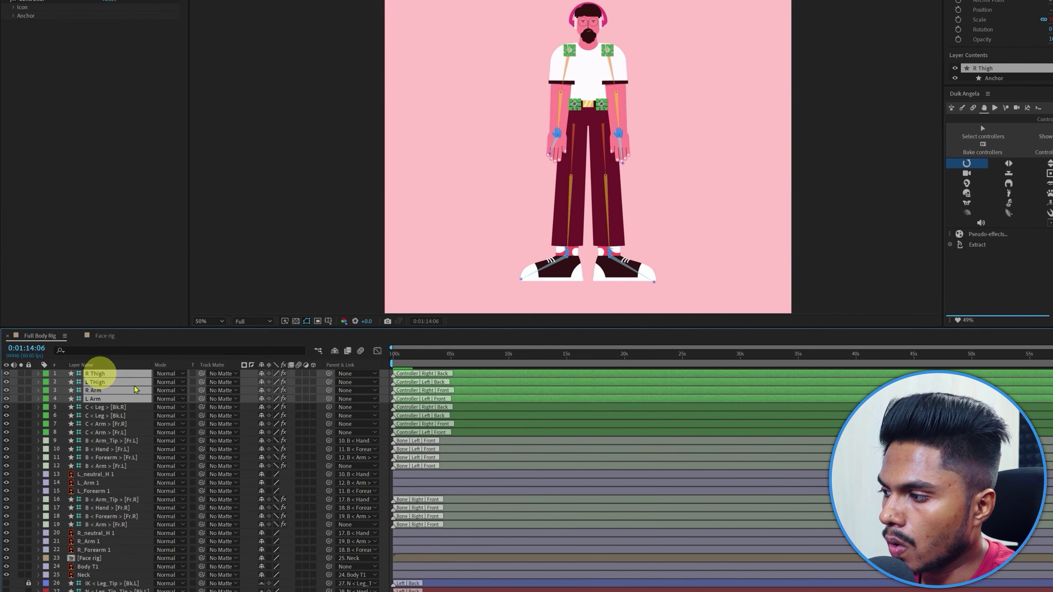
{"action": "left_click", "coordinate": [328, 399]}
{"action": "left_click_drag", "start_coordinate": [315, 364], "coordinate": [89, 526]}
{"action": "left_click", "coordinate": [88, 524]}
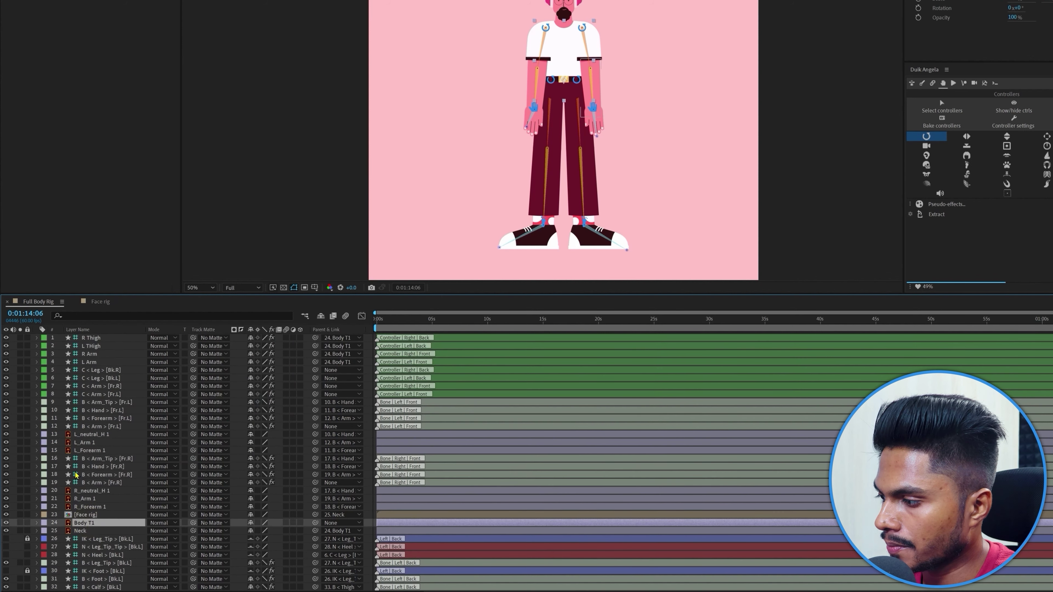
- Parent the left upper Arm bone to the L Arm controller and the right upper Arm bone to R Arm
{"action": "key", "text": "F2"}
{"action": "left_click_drag", "start_coordinate": [315, 427], "coordinate": [93, 363]}
{"action": "mouse_move", "coordinate": [315, 395]}
{"action": "left_mouse_down"}
{"action": "mouse_move", "coordinate": [103, 373]}
{"action": "mouse_move", "coordinate": [311, 396]}
{"action": "left_mouse_up"}
{"action": "left_click_drag", "start_coordinate": [315, 482], "coordinate": [97, 354]}
- Parent the right Thigh bone to the R Thigh controller and the left Thigh bone to L THigh
{"action": "scroll", "coordinate": [166, 457], "scroll_direction": "down", "scroll_amount": 5}
{"action": "left_click", "coordinate": [303, 555]}
{"action": "left_click", "coordinate": [333, 556]}
{"action": "left_click", "coordinate": [353, 30]}
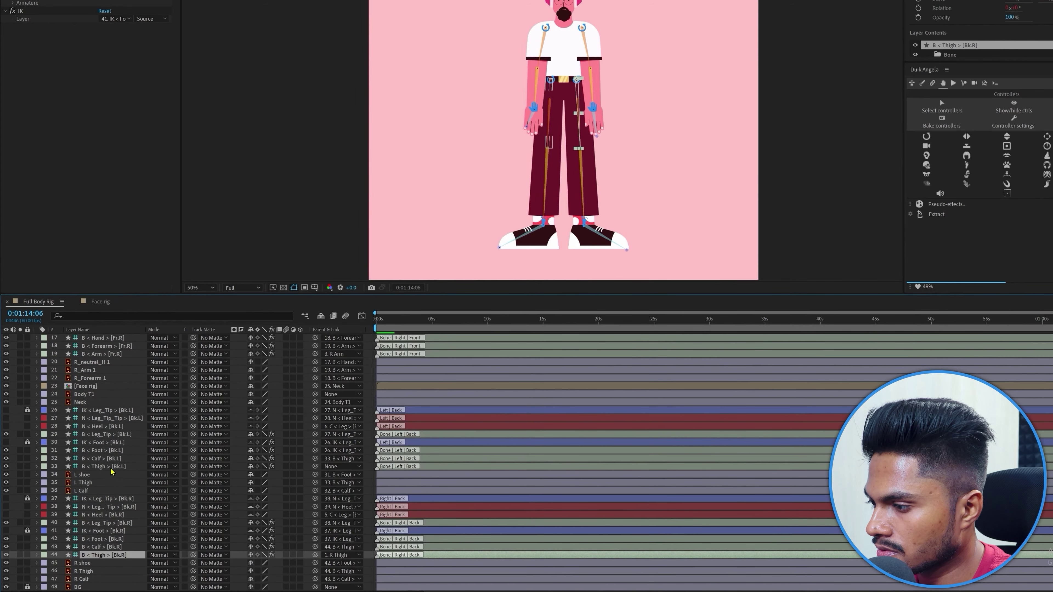
{"action": "left_click", "coordinate": [110, 467]}
{"action": "left_click", "coordinate": [345, 468]}
{"action": "left_click", "coordinate": [369, 0]}
{"action": "scroll", "coordinate": [151, 376], "scroll_direction": "up", "scroll_amount": 5}
- Create a rotation controller for Body T1 named C_Body and parent the Body T1 layer to it
{"action": "left_click", "coordinate": [89, 362]}
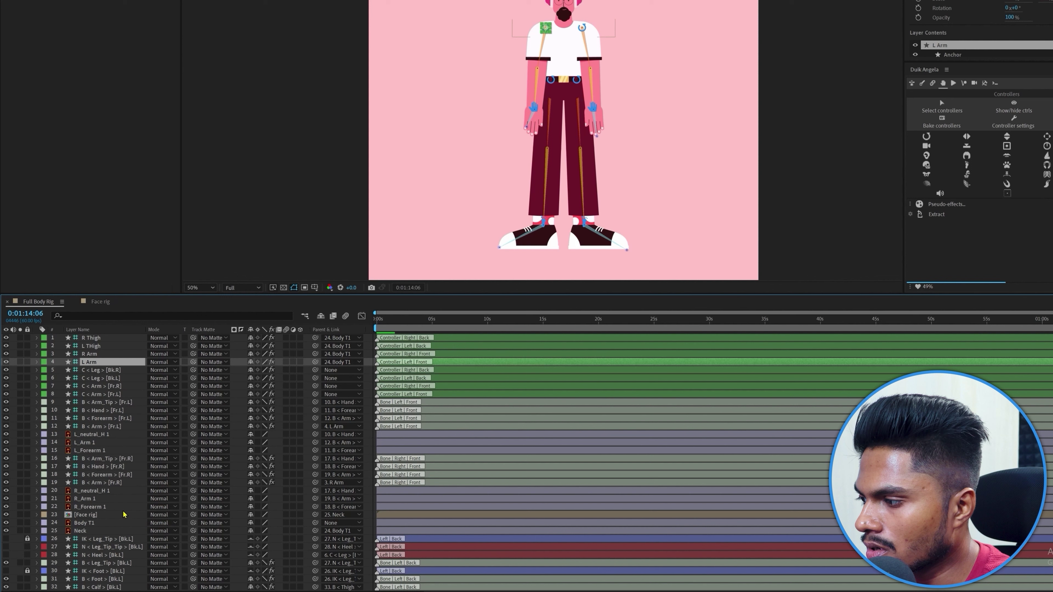
{"action": "left_click", "coordinate": [95, 525]}
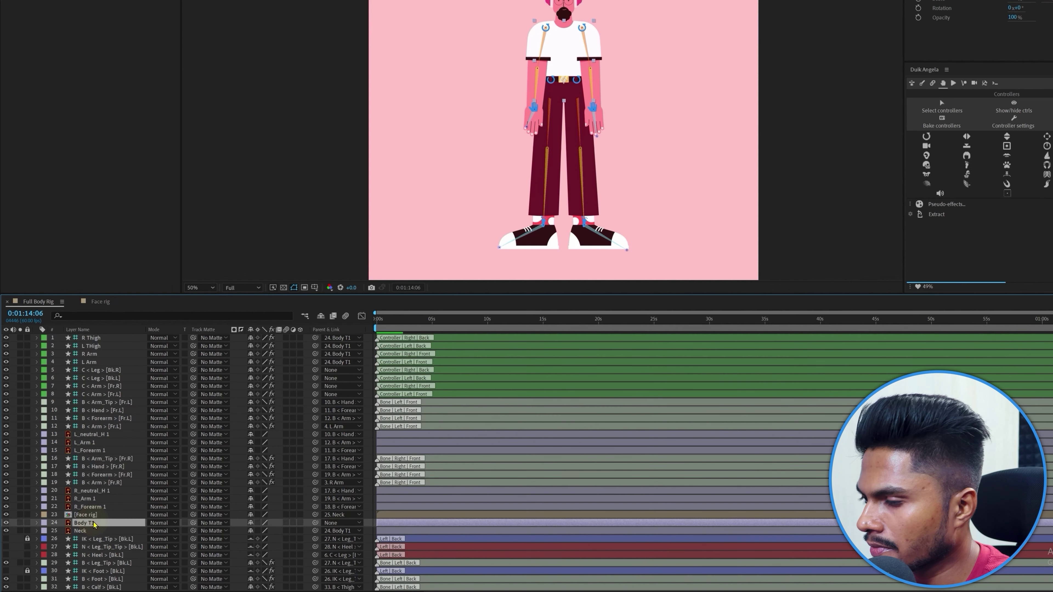
{"action": "left_click", "coordinate": [928, 140]}
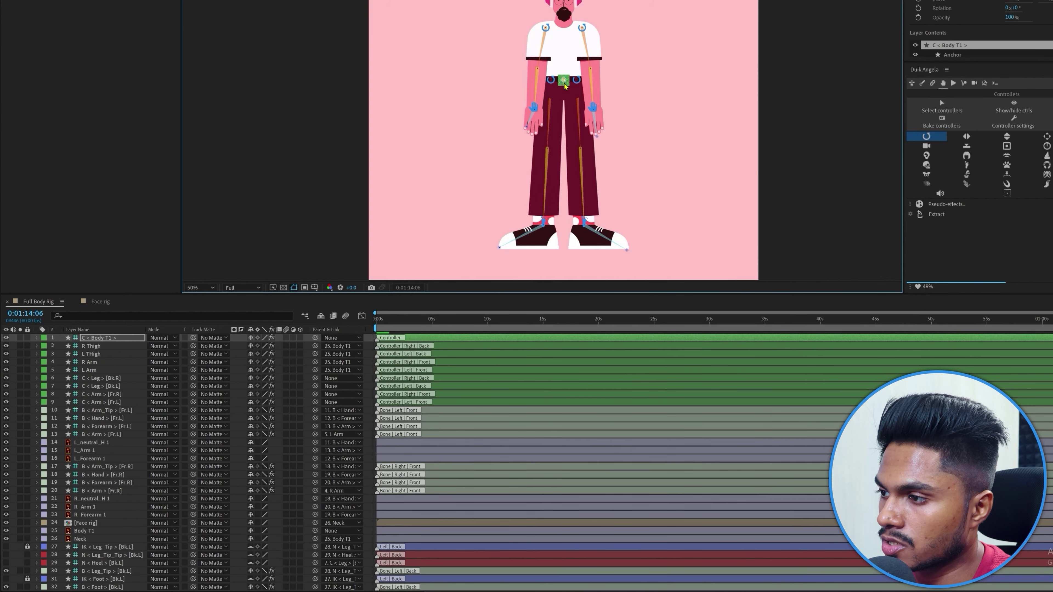
{"action": "left_click", "coordinate": [111, 338]}
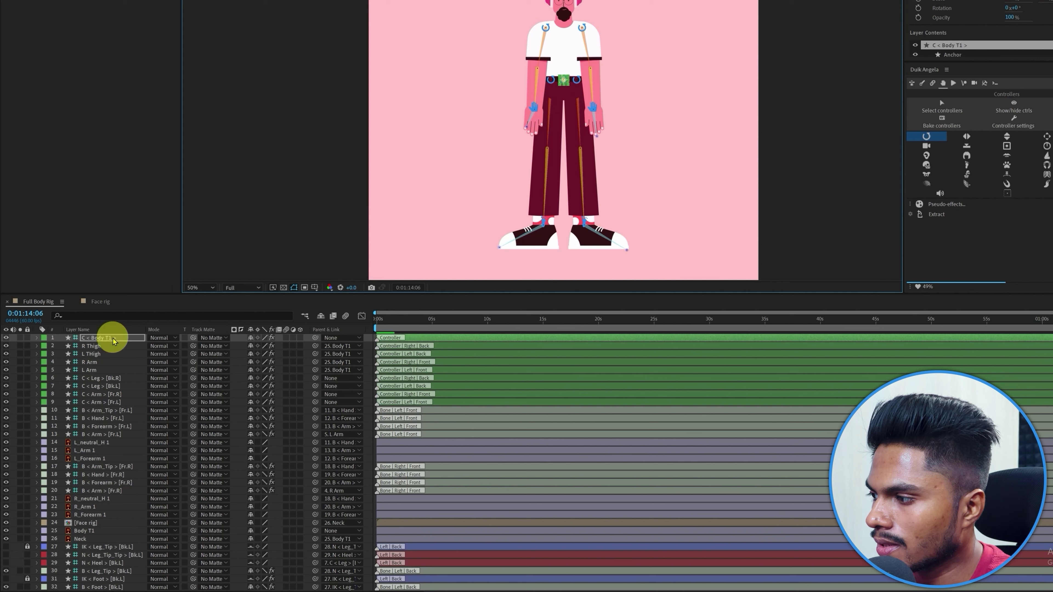
{"action": "key", "text": "Return"}
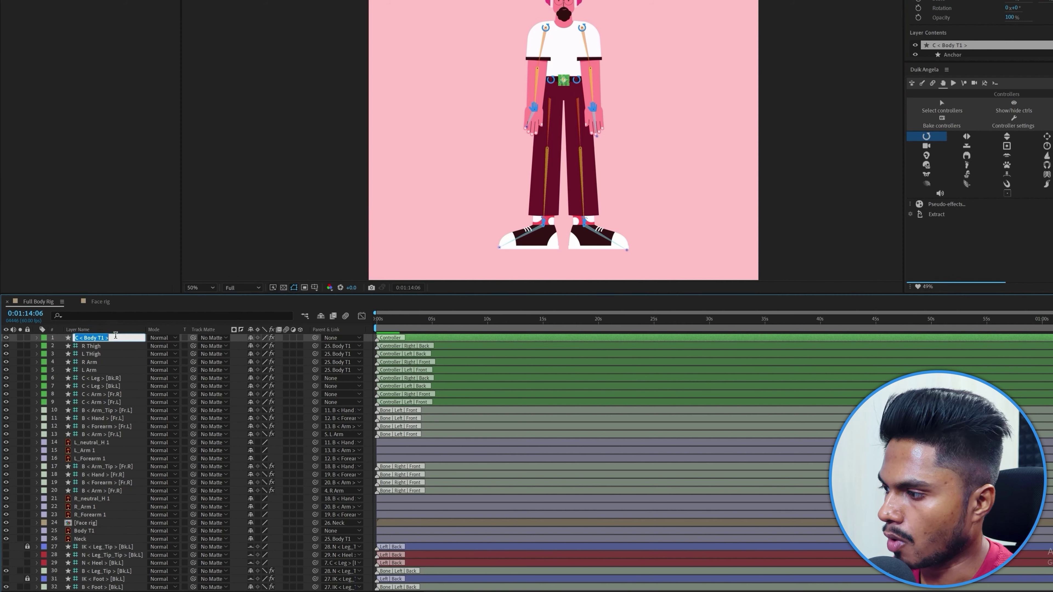
{"action": "type", "text": "C_Body"}
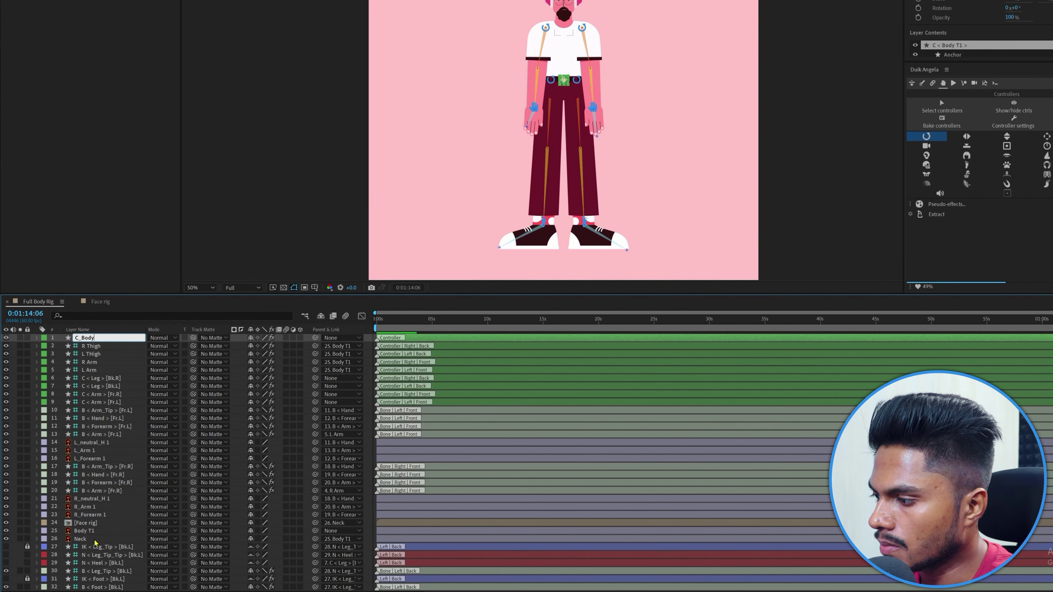
{"action": "left_click", "coordinate": [89, 531]}
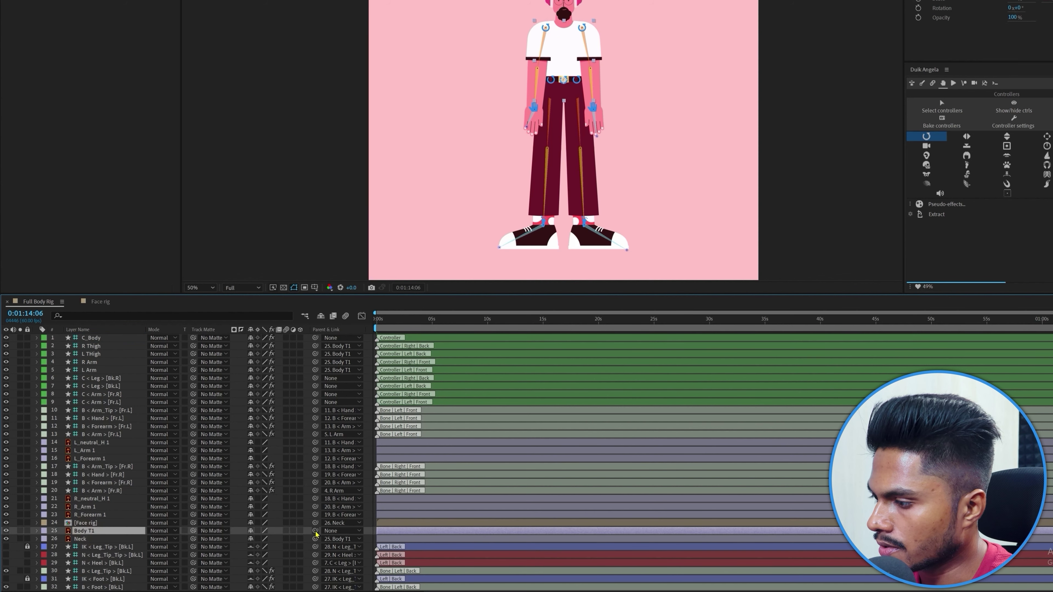
{"action": "left_click_drag", "start_coordinate": [315, 534], "coordinate": [109, 340]}
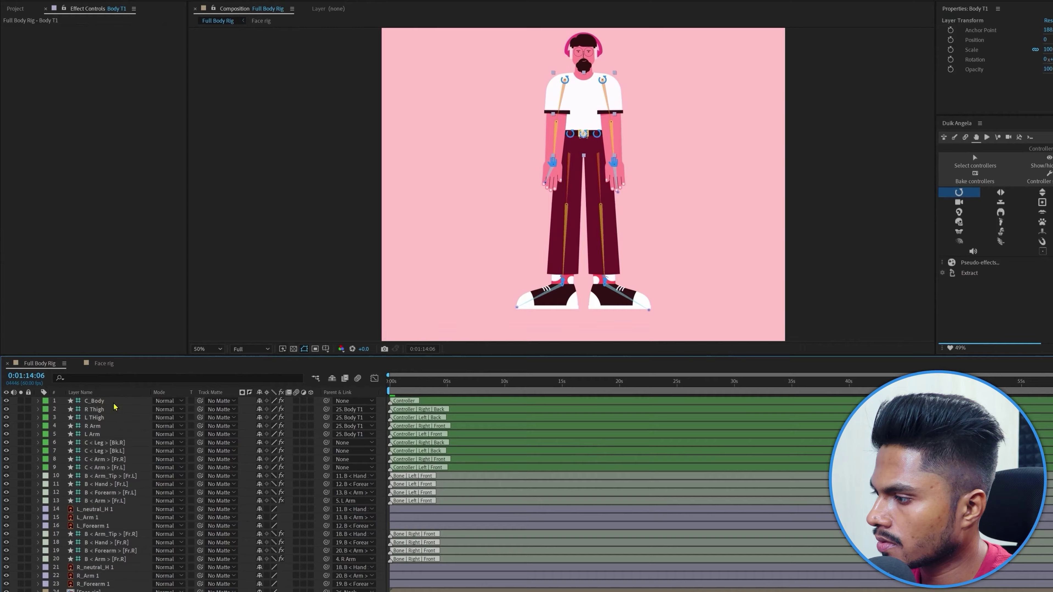
- Test the C_Body controller and the R Arm controller with trial moves, undoing each one
{"action": "left_click", "coordinate": [114, 403]}
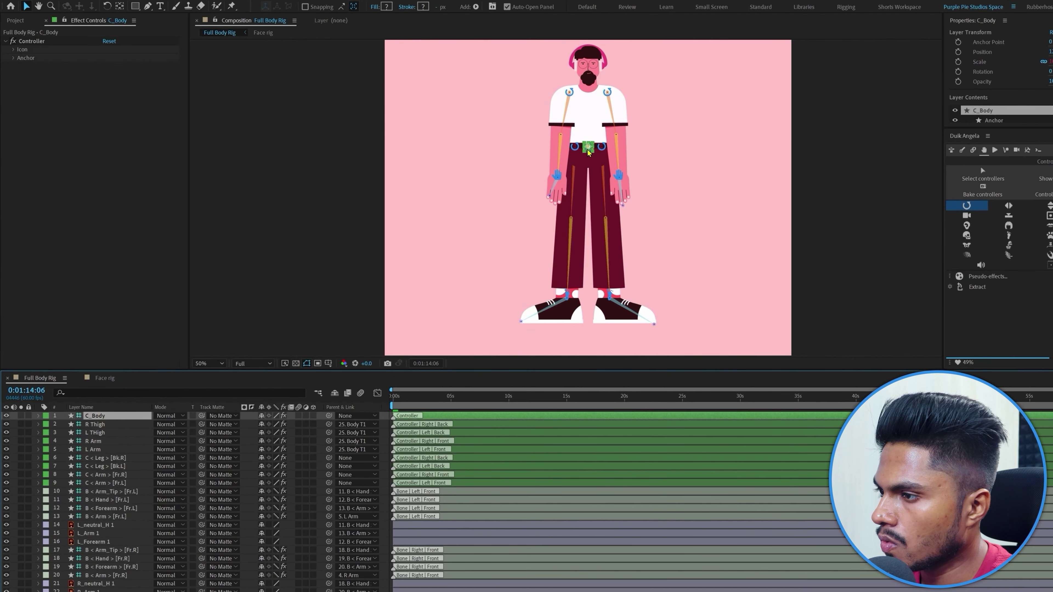
{"action": "mouse_move", "coordinate": [589, 152]}
{"action": "left_mouse_down"}
{"action": "mouse_move", "coordinate": [576, 156]}
{"action": "mouse_move", "coordinate": [576, 145]}
{"action": "mouse_move", "coordinate": [583, 172]}
{"action": "mouse_move", "coordinate": [581, 155]}
{"action": "mouse_move", "coordinate": [600, 158]}
{"action": "mouse_move", "coordinate": [594, 166]}
{"action": "left_mouse_up"}
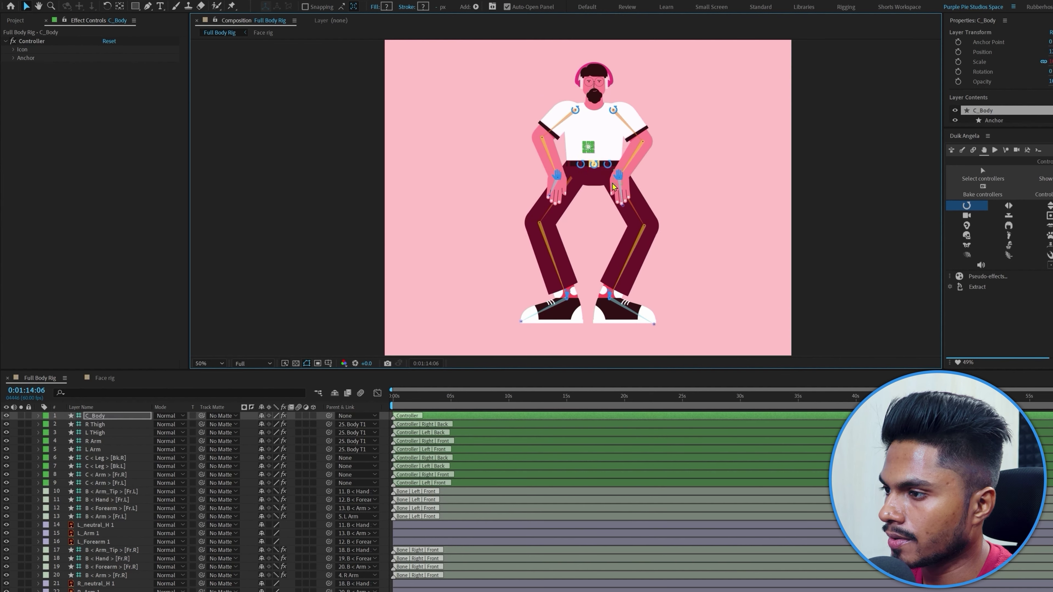
{"action": "key", "text": "ctrl+z"}
{"action": "left_click", "coordinate": [608, 93]}
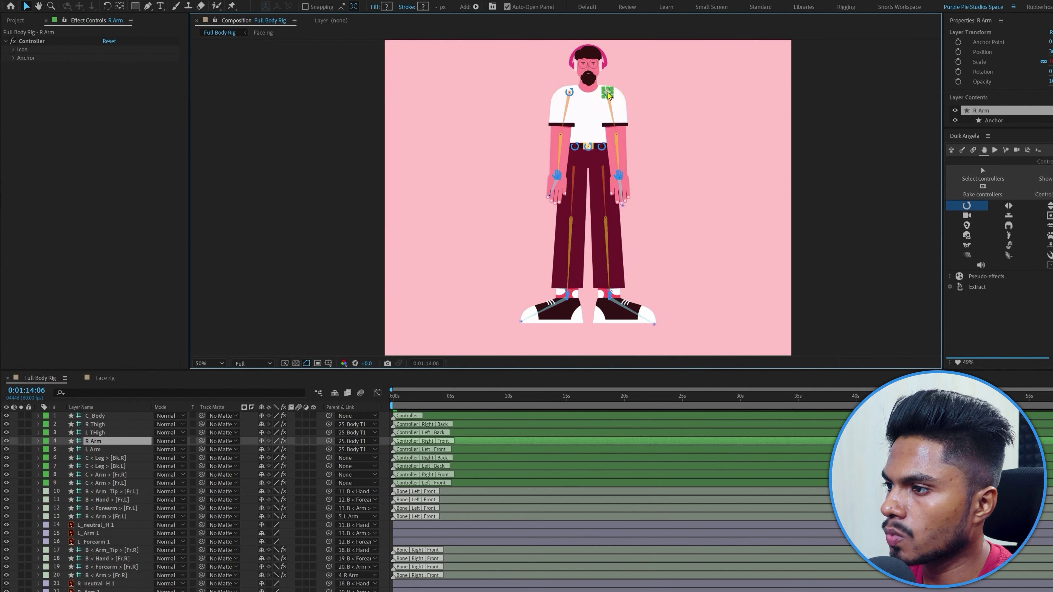
{"action": "left_click_drag", "start_coordinate": [608, 95], "coordinate": [624, 95]}
{"action": "key", "text": "ctrl+z"}
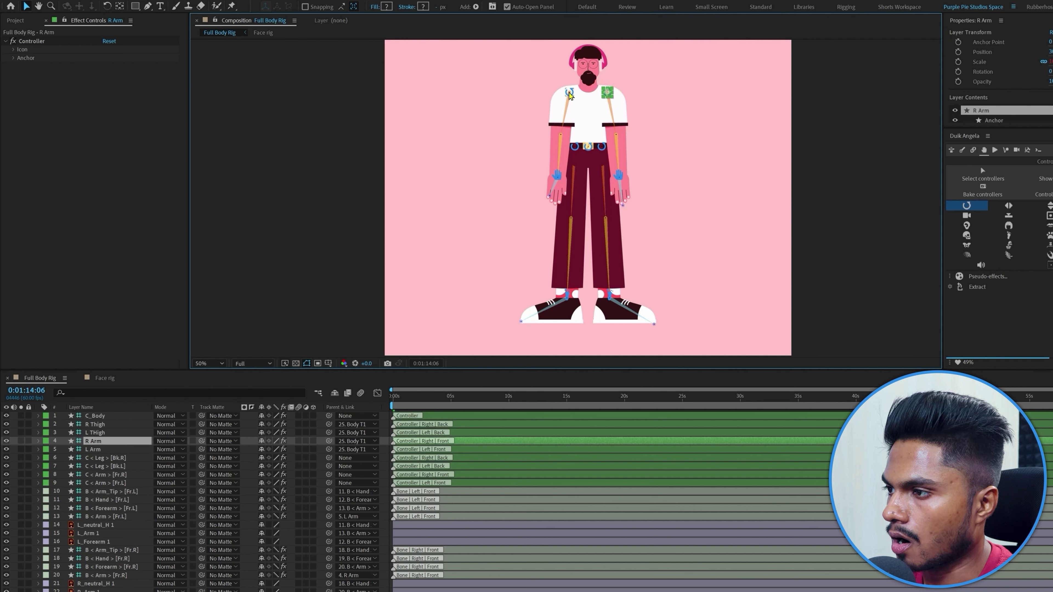
- Test the L Arm controller and the L THigh controller with trial moves and undo them
{"action": "left_click", "coordinate": [561, 94]}
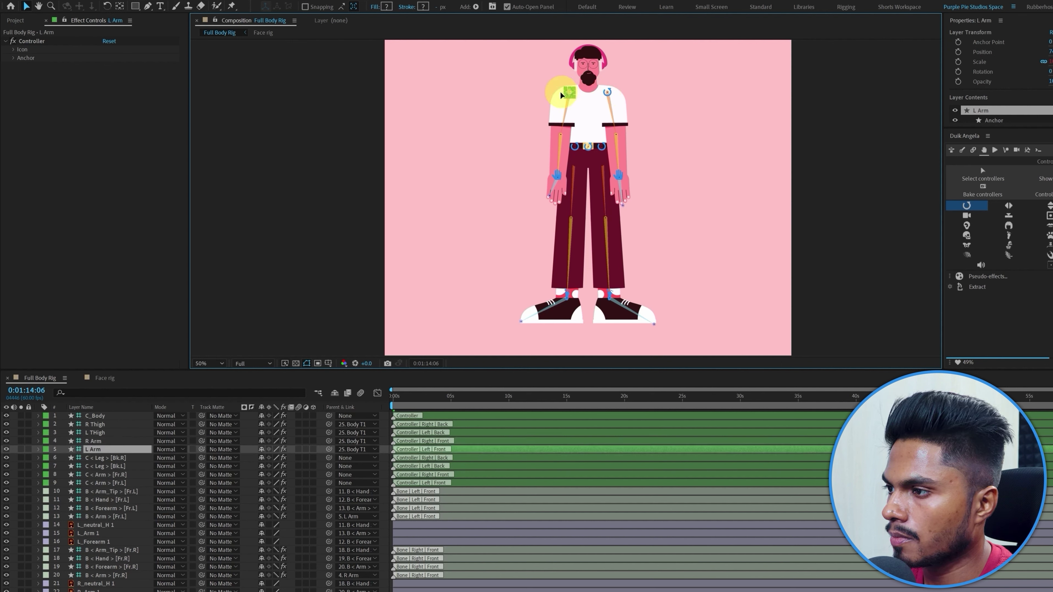
{"action": "left_click", "coordinate": [575, 147]}
{"action": "left_click_drag", "start_coordinate": [577, 148], "coordinate": [559, 156]}
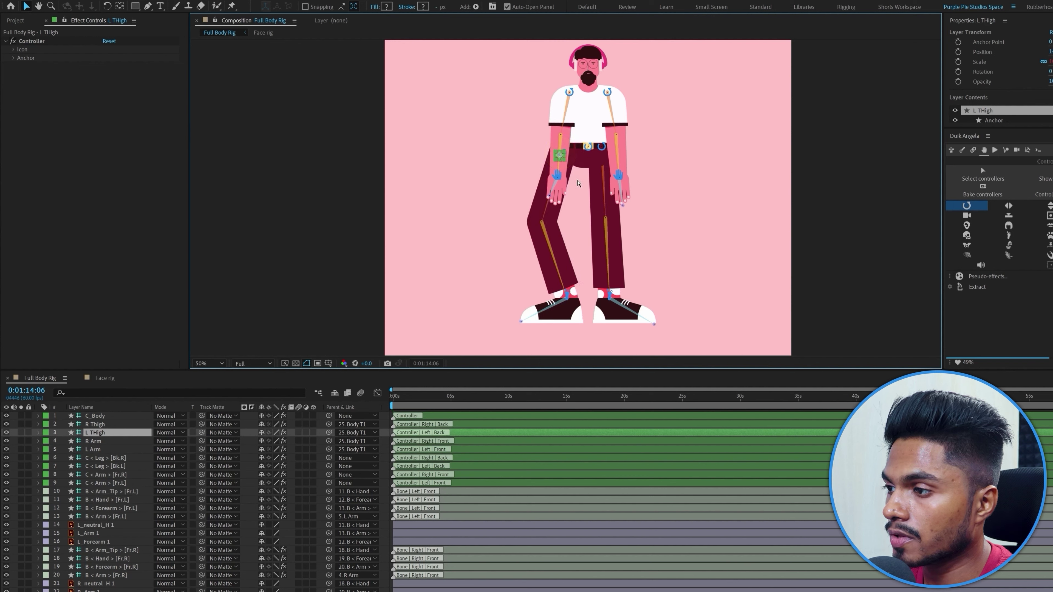
{"action": "key", "text": "ctrl+z"}
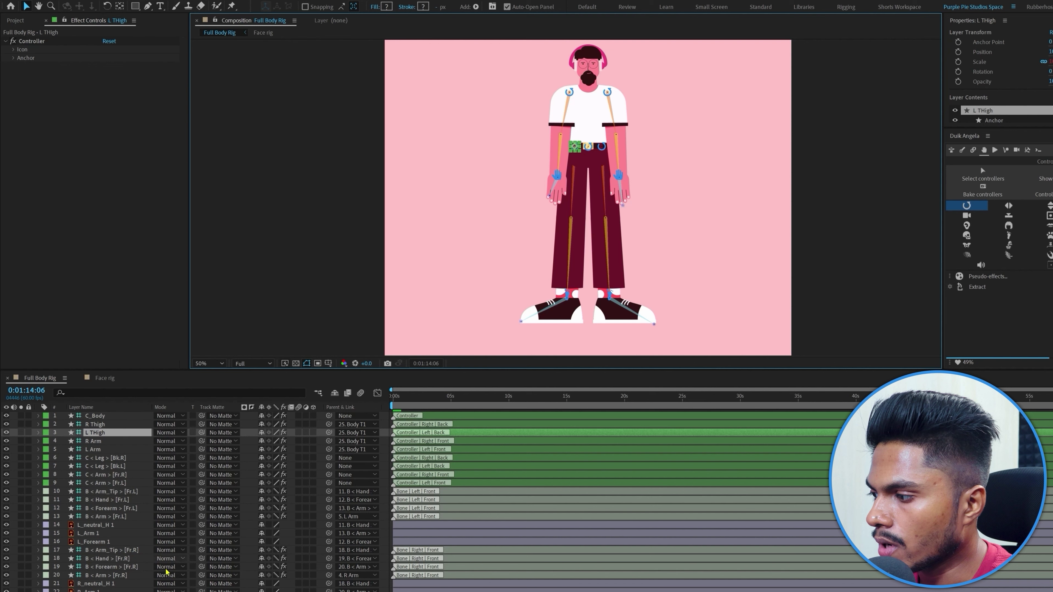
- Create a rotation controller for the Neck layer
{"action": "scroll", "coordinate": [137, 549], "scroll_direction": "down", "scroll_amount": 4}
{"action": "scroll", "coordinate": [137, 549], "scroll_direction": "down", "scroll_amount": 2}
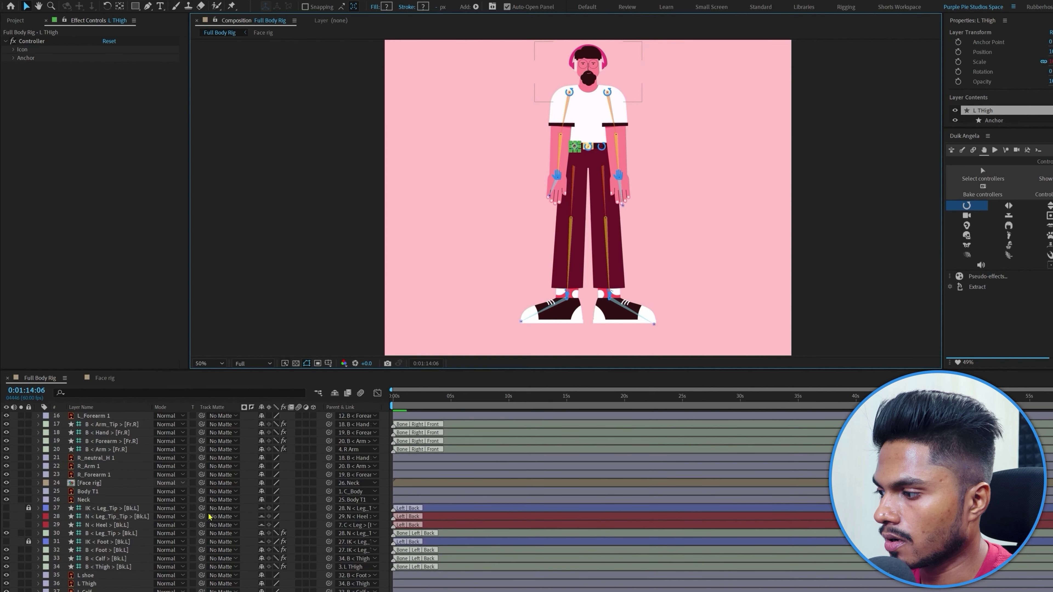
{"action": "scroll", "coordinate": [136, 552], "scroll_direction": "up", "scroll_amount": 4}
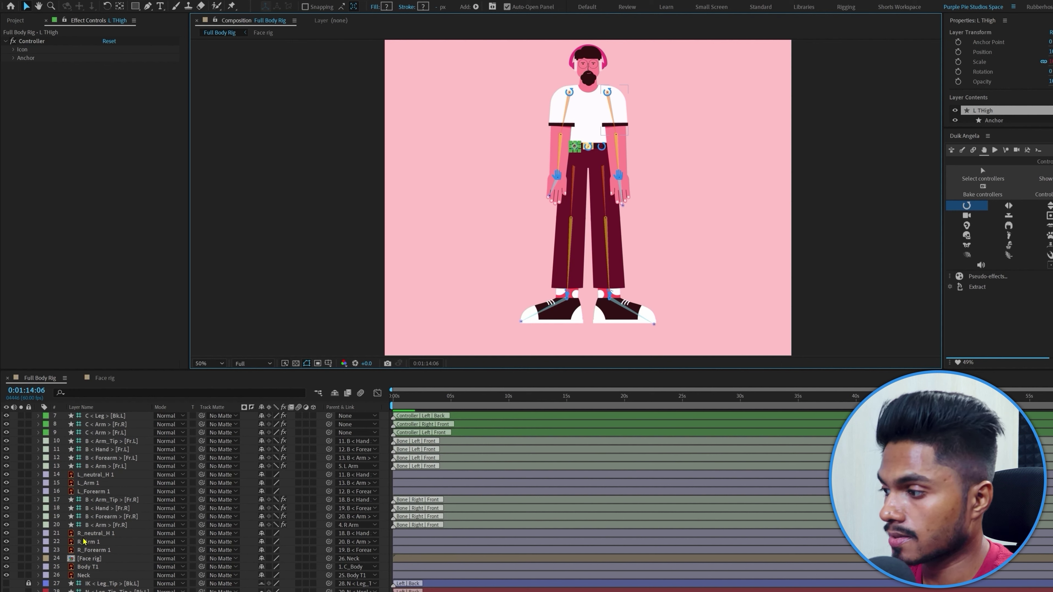
{"action": "scroll", "coordinate": [100, 506], "scroll_direction": "up", "scroll_amount": 2}
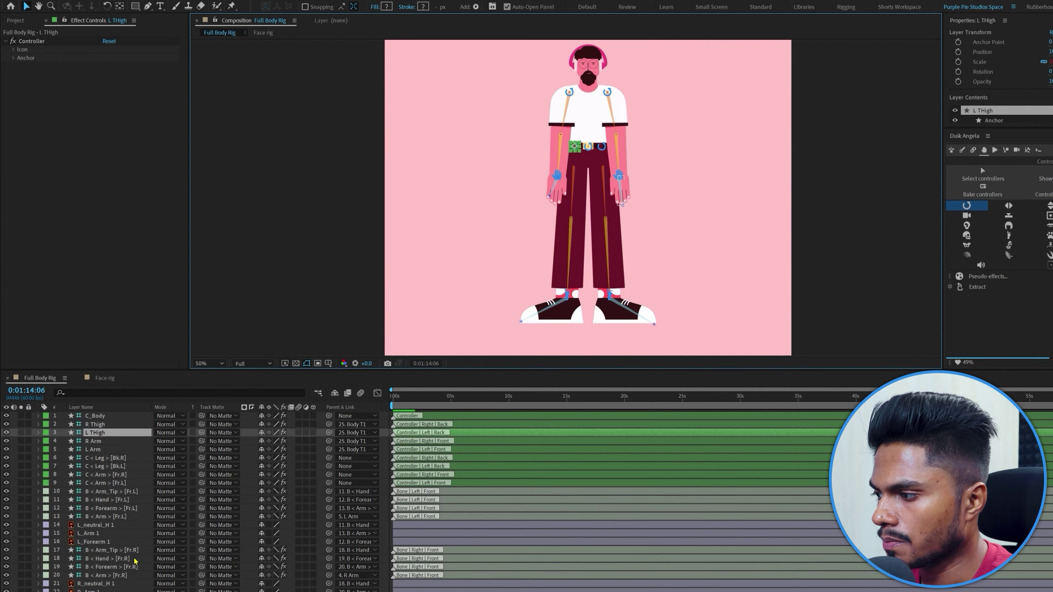
{"action": "scroll", "coordinate": [134, 561], "scroll_direction": "down", "scroll_amount": 6}
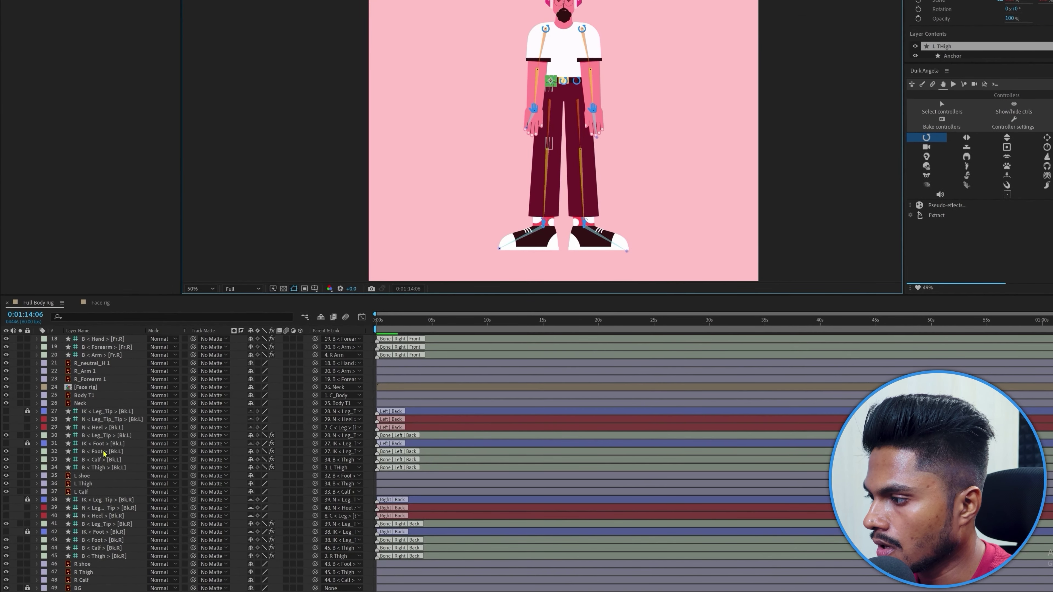
{"action": "left_click", "coordinate": [92, 405]}
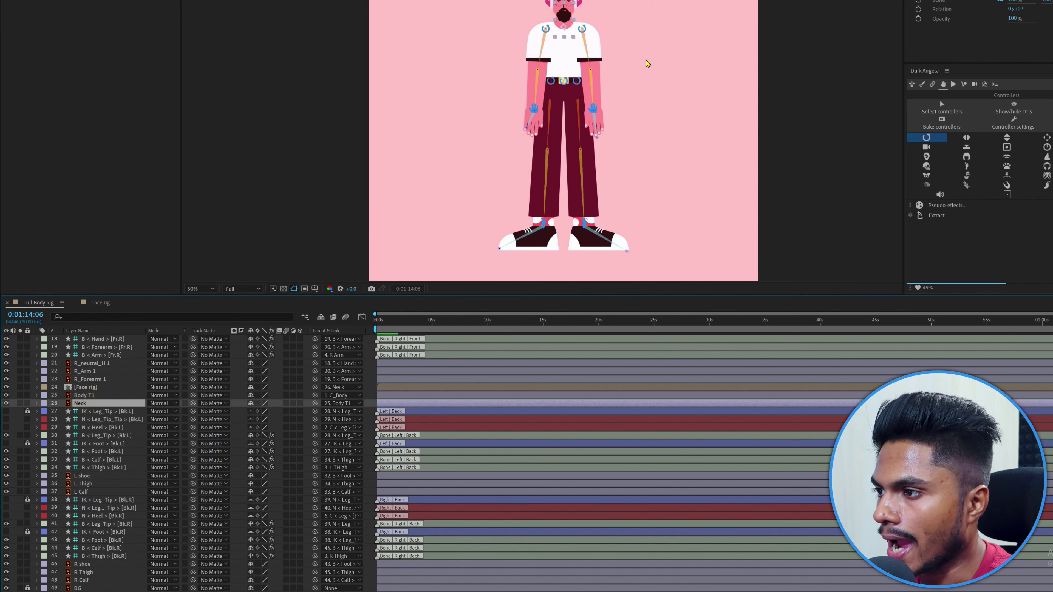
{"action": "left_click", "coordinate": [926, 137]}
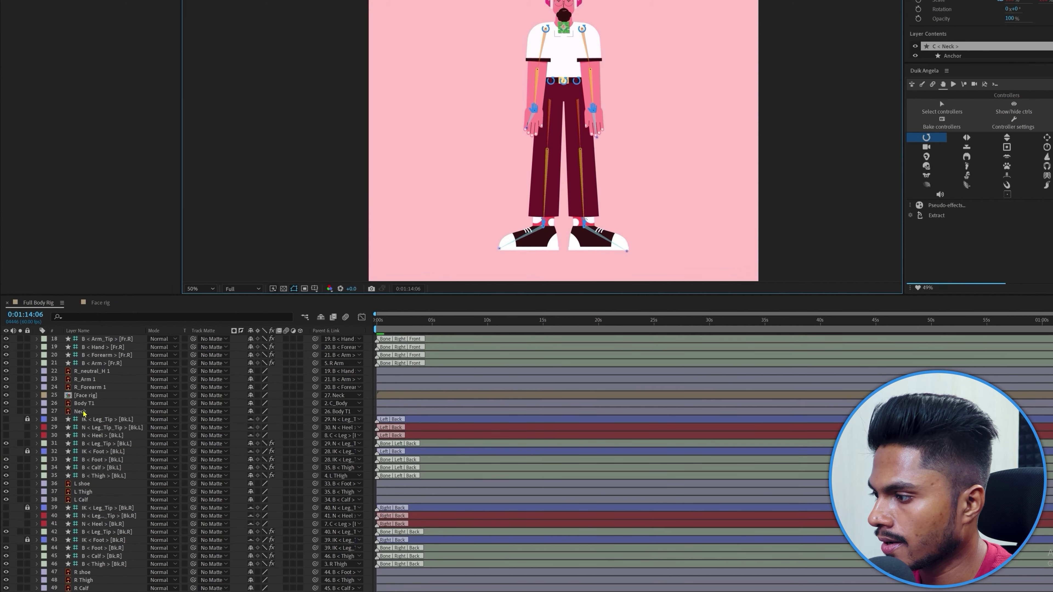
- Rename the new neck controller layer as C < Neck
{"action": "scroll", "coordinate": [133, 422], "scroll_direction": "up", "scroll_amount": 6}
{"action": "left_click", "coordinate": [101, 341]}
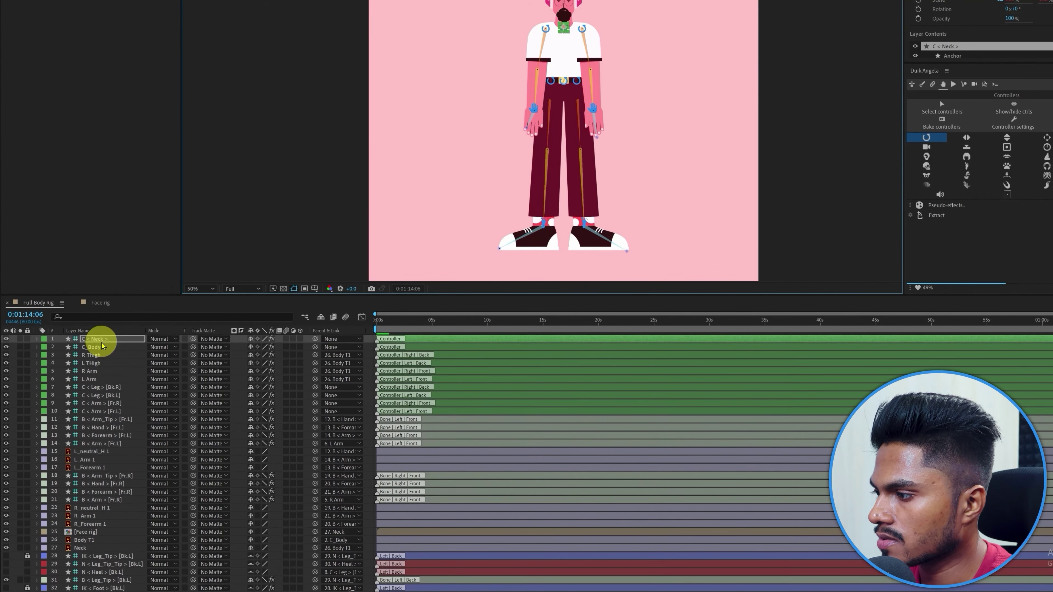
{"action": "key", "text": "Return"}
{"action": "key", "text": "Right"}
{"action": "key", "text": "shift+Left"}
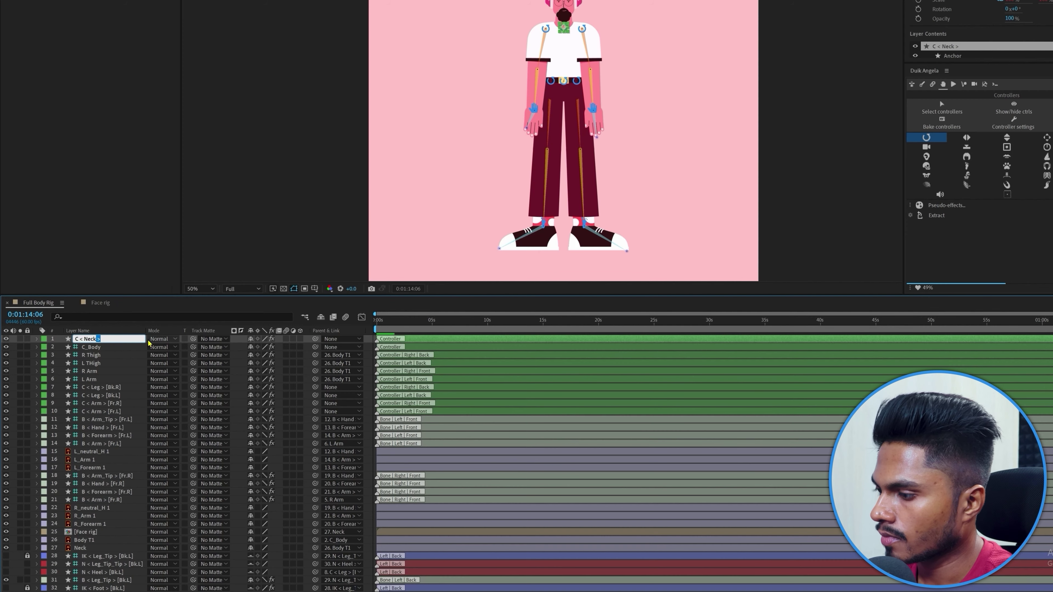
{"action": "key", "text": "Return"}
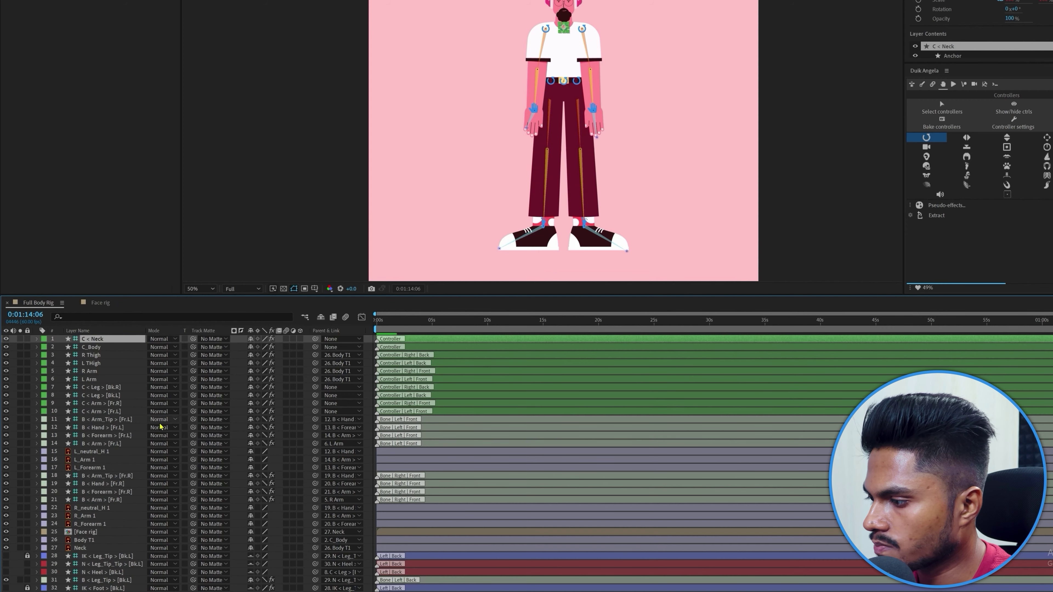
- Parent the Neck layer to the C < Neck controller and parent that controller to Body T1
{"action": "scroll", "coordinate": [88, 501], "scroll_direction": "down", "scroll_amount": 2}
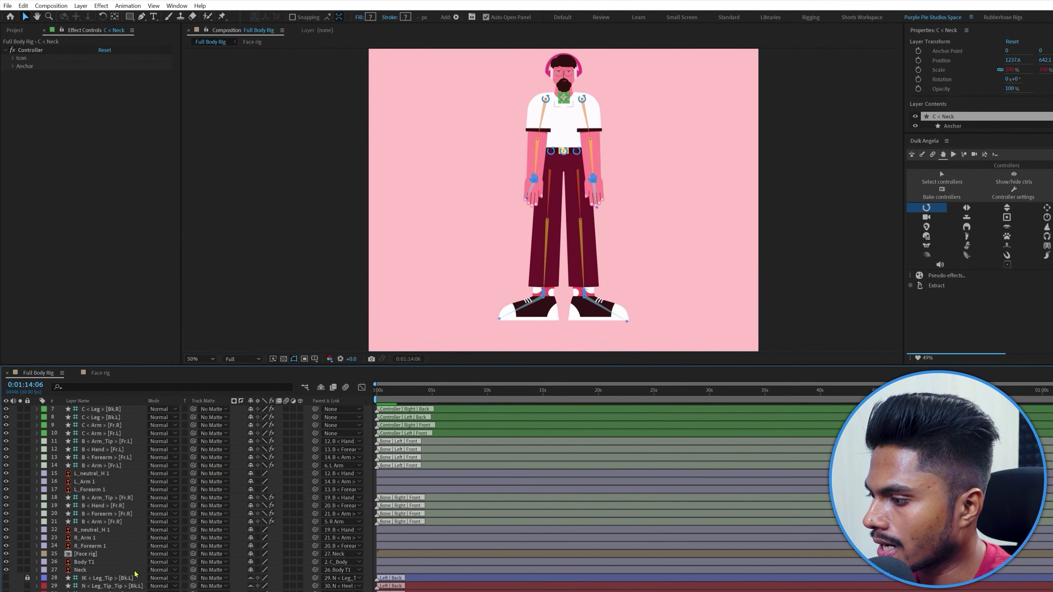
{"action": "left_click", "coordinate": [89, 522]}
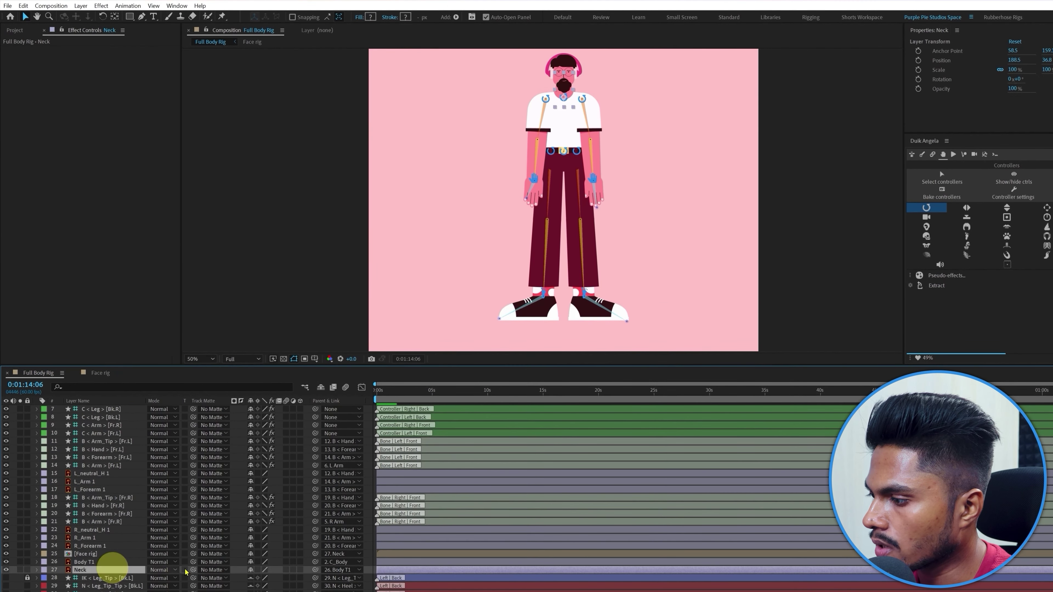
{"action": "left_click", "coordinate": [336, 570]}
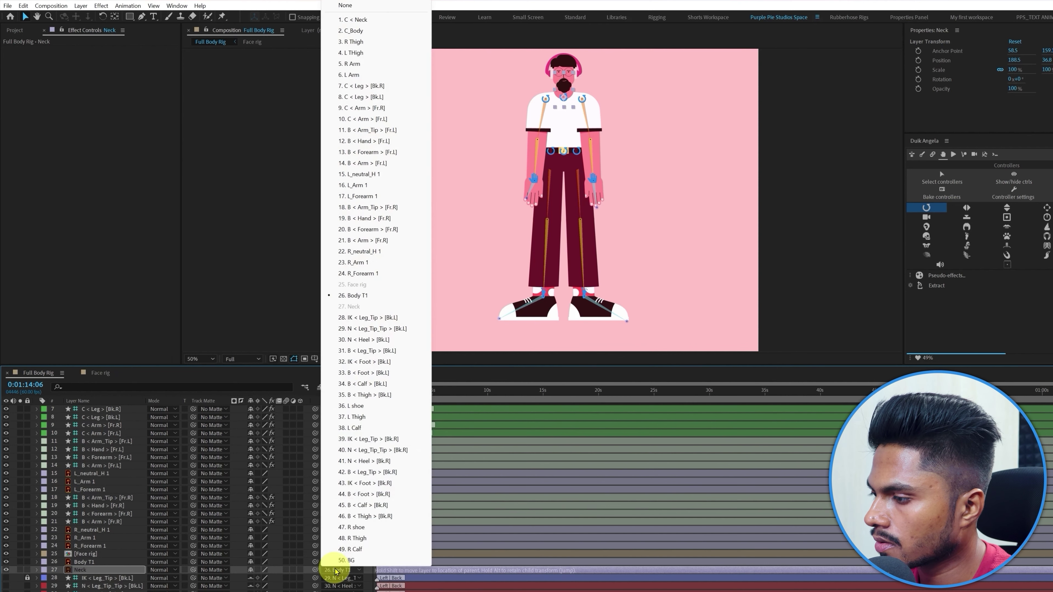
{"action": "left_click", "coordinate": [369, 22]}
{"action": "scroll", "coordinate": [96, 477], "scroll_direction": "up", "scroll_amount": 2}
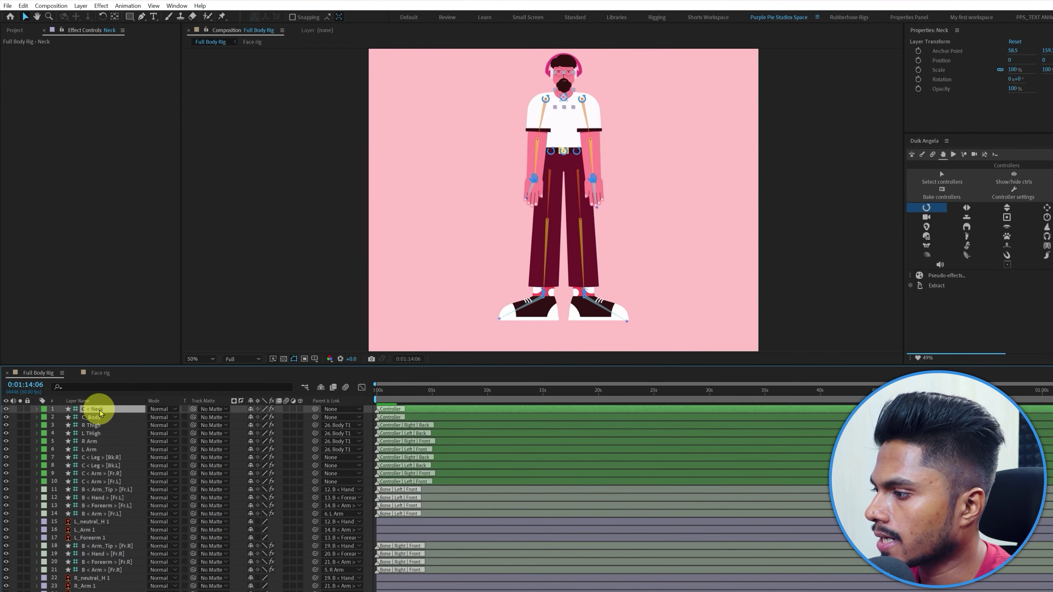
{"action": "left_click", "coordinate": [94, 409]}
{"action": "left_click", "coordinate": [336, 410]}
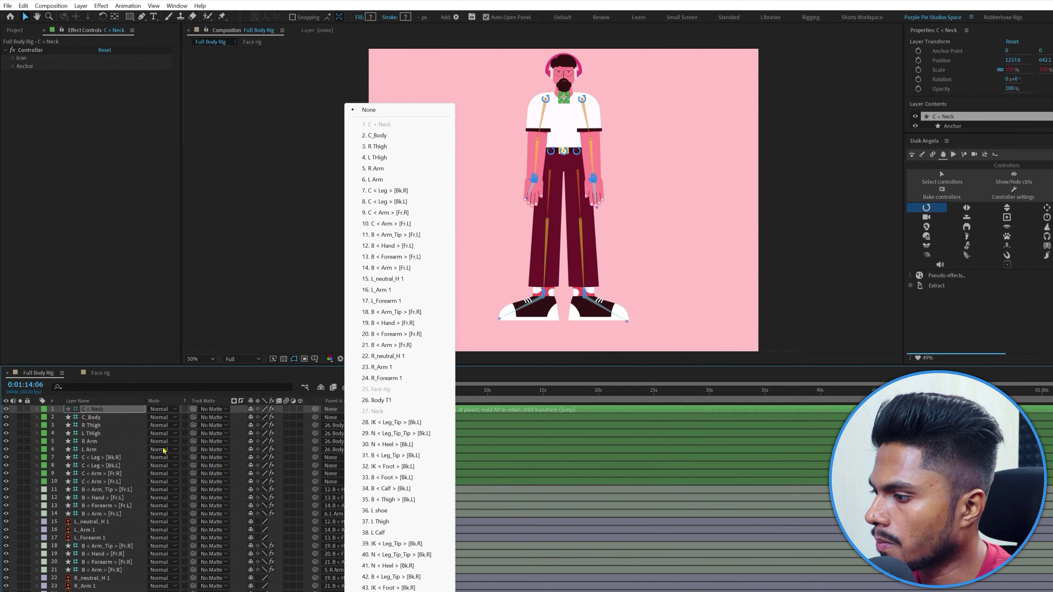
{"action": "left_click", "coordinate": [376, 400]}
- Create a rotation controller for the Face rig layer and rename it C < Head
{"action": "scroll", "coordinate": [129, 552], "scroll_direction": "down", "scroll_amount": 5}
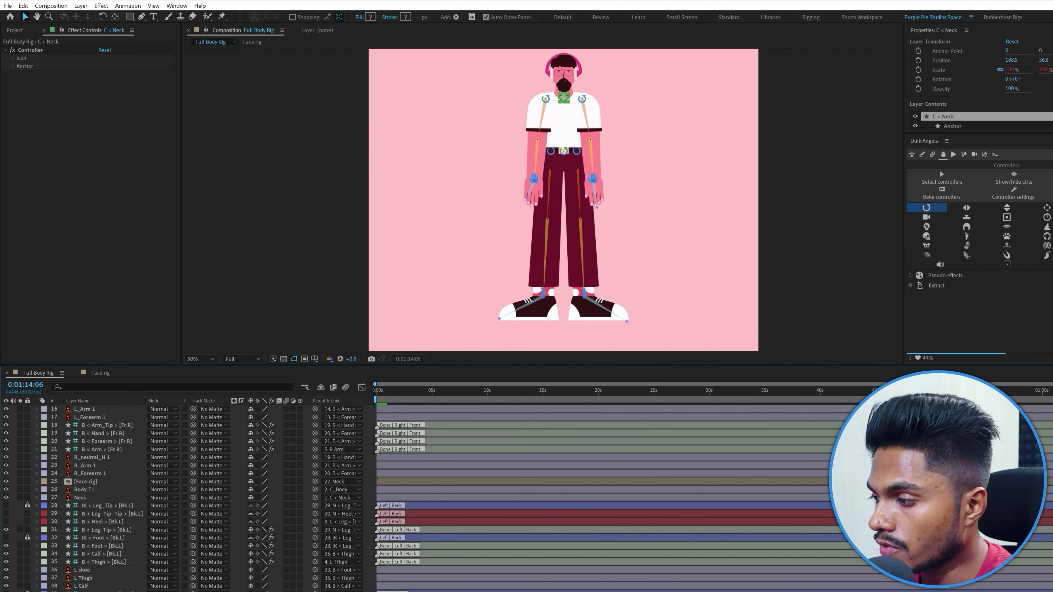
{"action": "scroll", "coordinate": [186, 498], "scroll_direction": "down", "scroll_amount": 1}
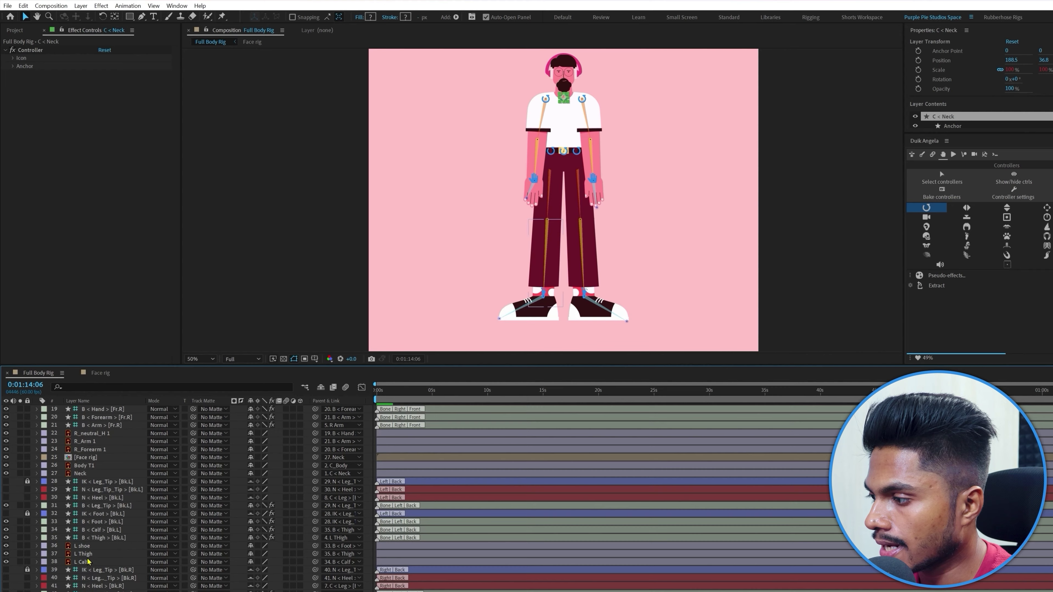
{"action": "scroll", "coordinate": [88, 561], "scroll_direction": "up", "scroll_amount": 2}
{"action": "left_click", "coordinate": [89, 507]}
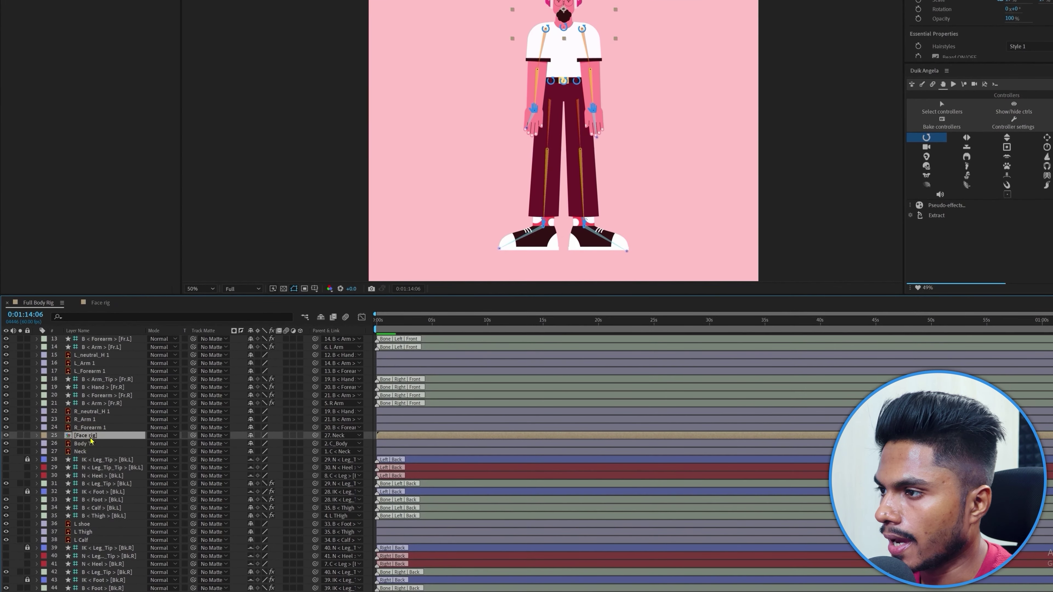
{"action": "left_click", "coordinate": [929, 139]}
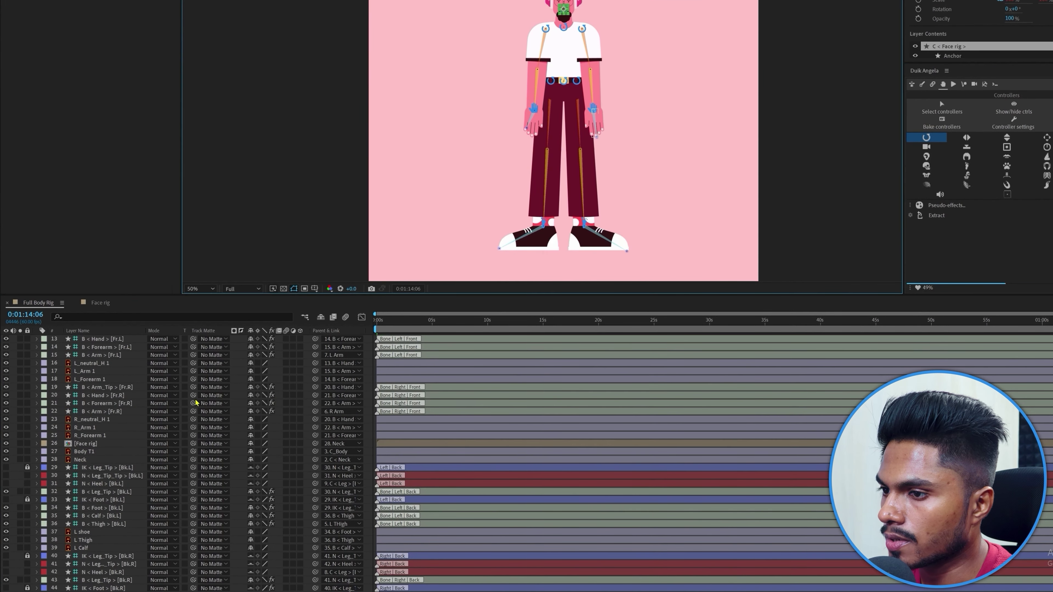
{"action": "scroll", "coordinate": [196, 402], "scroll_direction": "up", "scroll_amount": 4}
{"action": "key", "text": "Return"}
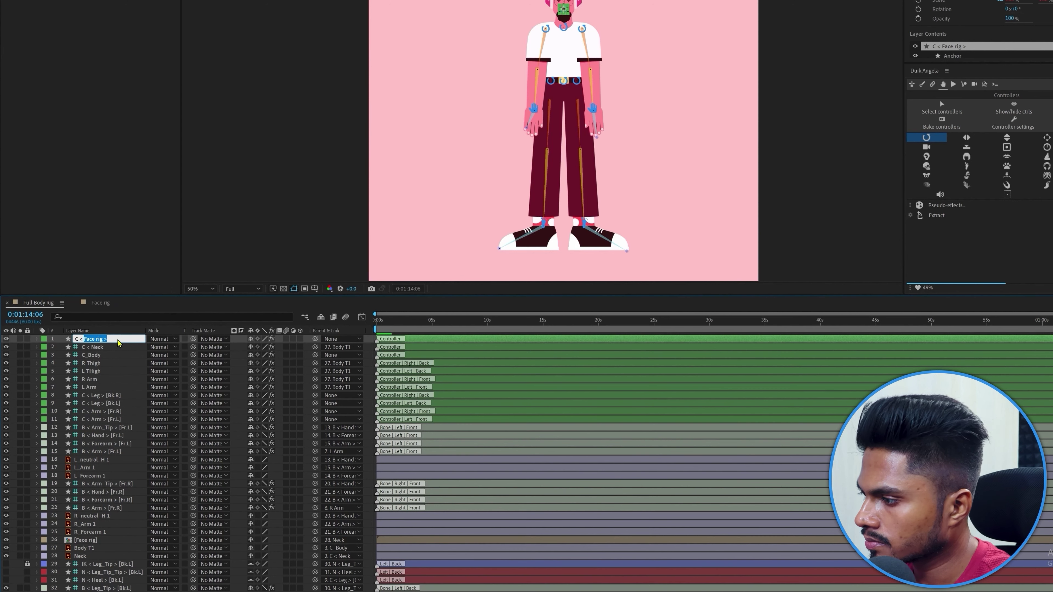
{"action": "type", "text": "Head"}
{"action": "key", "text": "Return"}
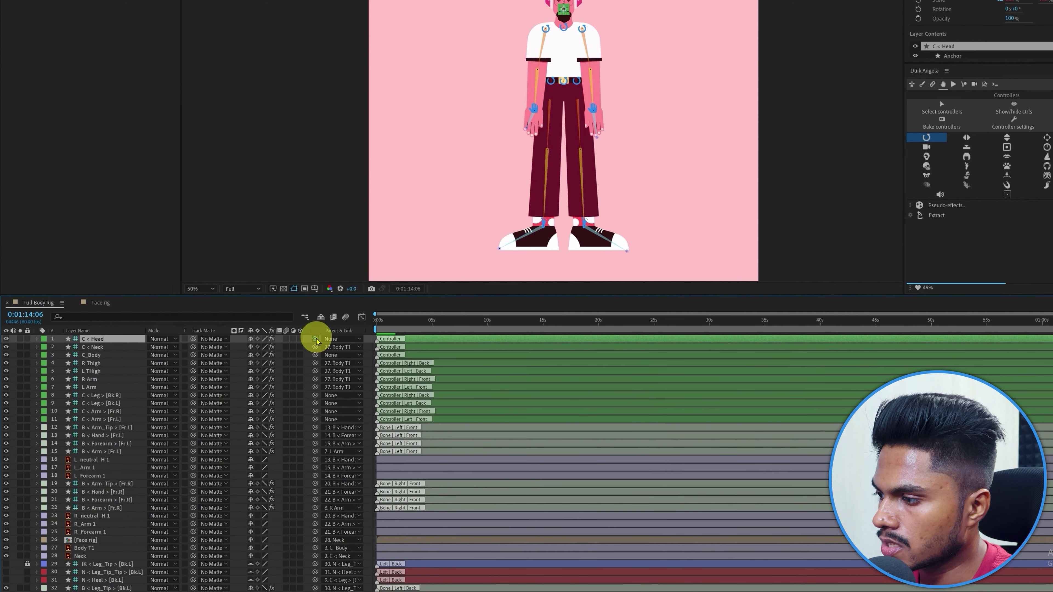
- Parent the Face rig layer to the C < Head controller
{"action": "scroll", "coordinate": [145, 521], "scroll_direction": "down", "scroll_amount": 1}
{"action": "scroll", "coordinate": [145, 521], "scroll_direction": "down", "scroll_amount": 2}
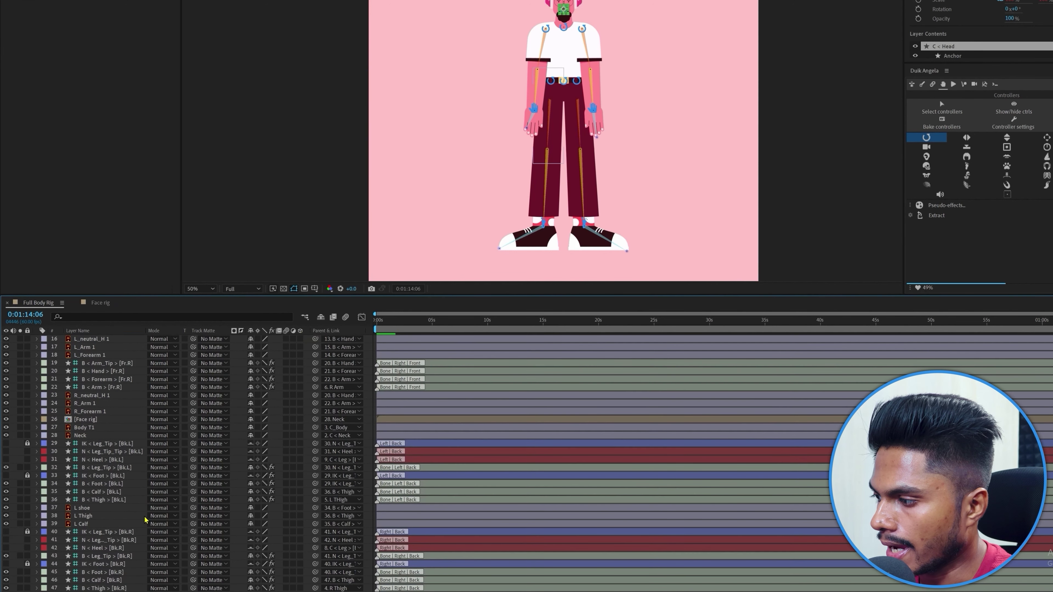
{"action": "left_click", "coordinate": [93, 468]}
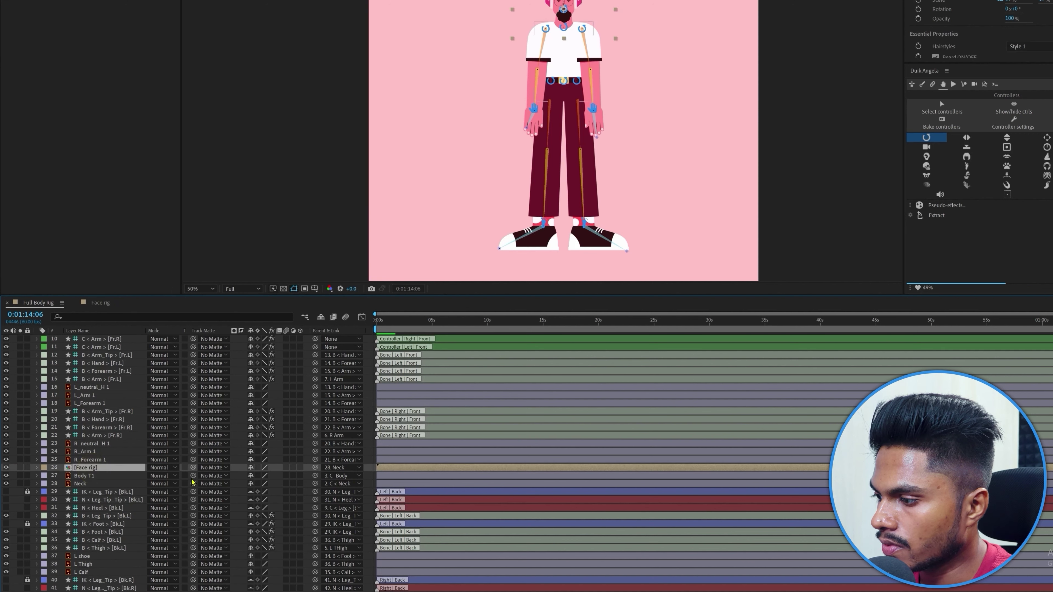
{"action": "left_click", "coordinate": [345, 468]}
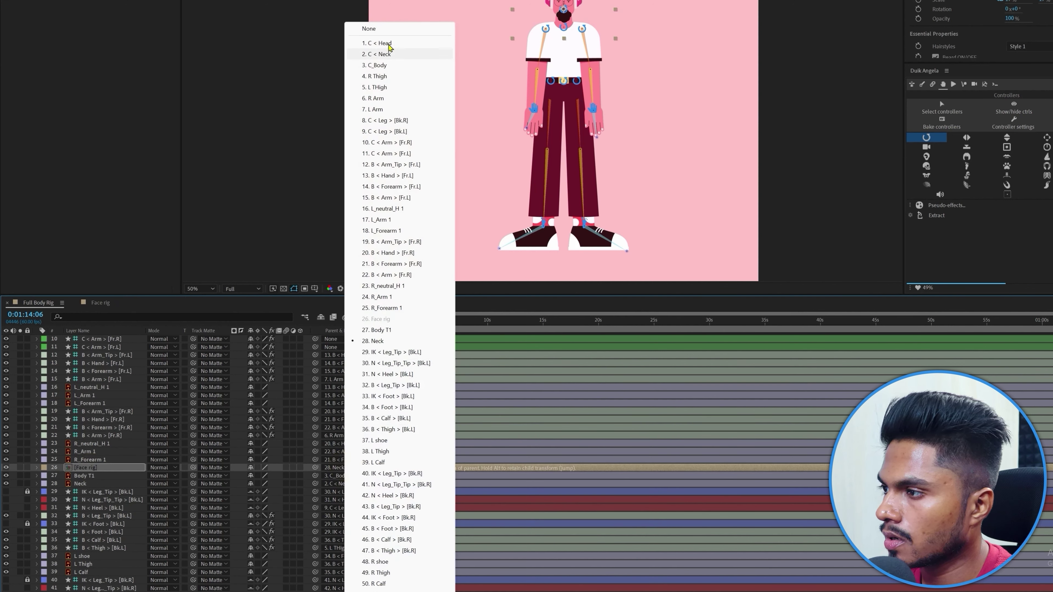
{"action": "left_click", "coordinate": [383, 43]}
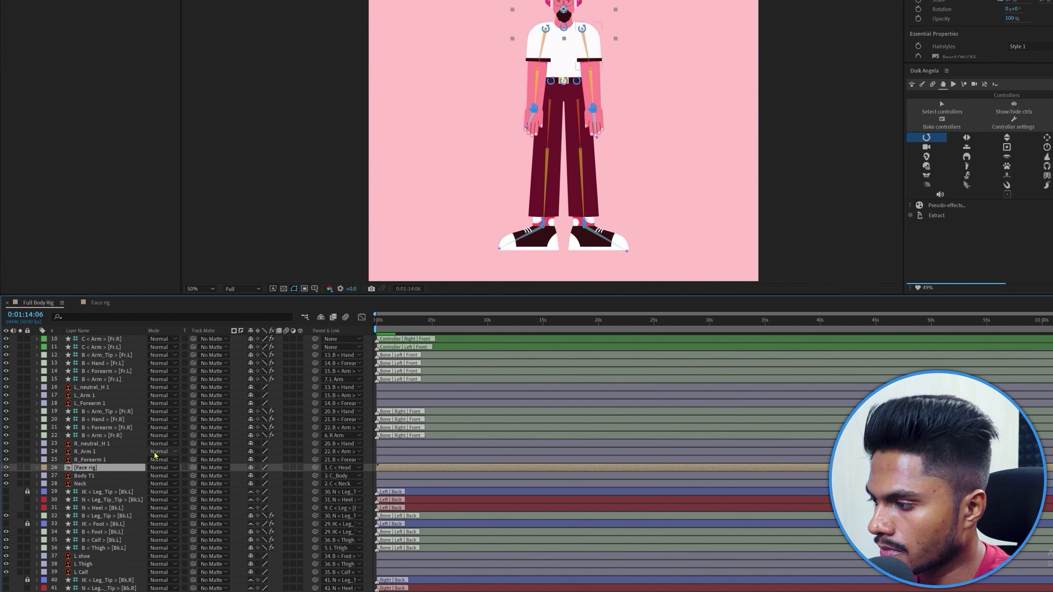
- Inspect the two slider controllers inside the Face rig precomposition and return to the Full Body Rig composition
{"action": "double_click", "coordinate": [84, 468]}
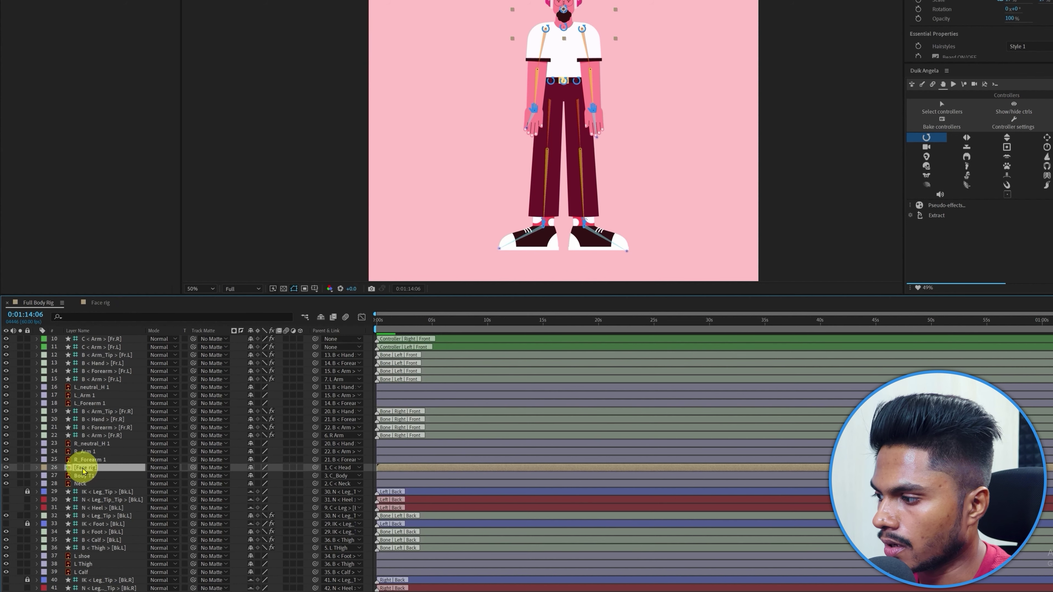
{"action": "scroll", "coordinate": [726, 167], "scroll_direction": "down", "scroll_amount": 2}
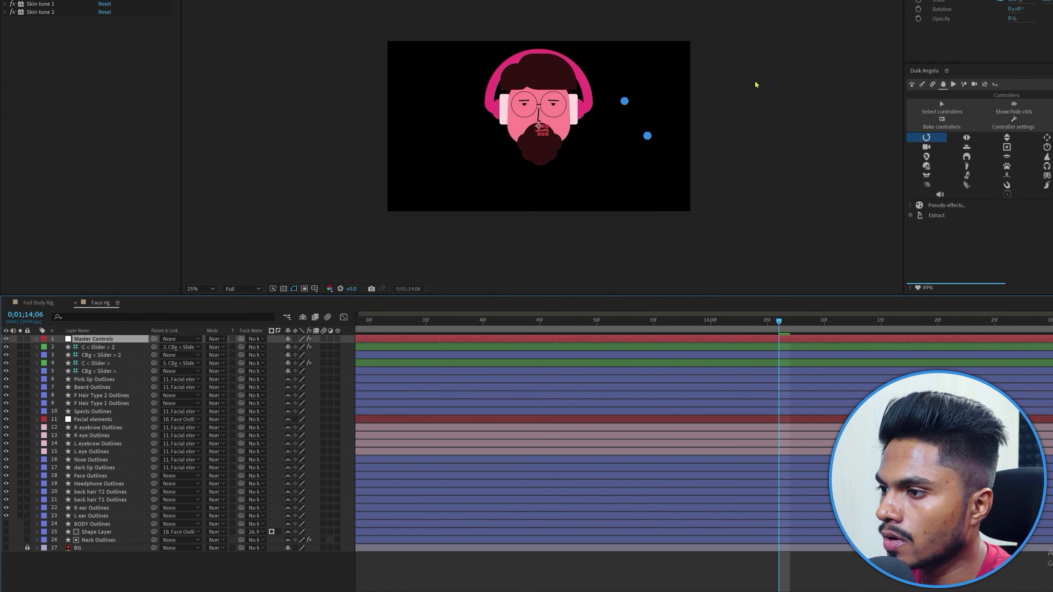
{"action": "left_click", "coordinate": [656, 141]}
{"action": "left_click_drag", "start_coordinate": [748, 47], "coordinate": [592, 200]}
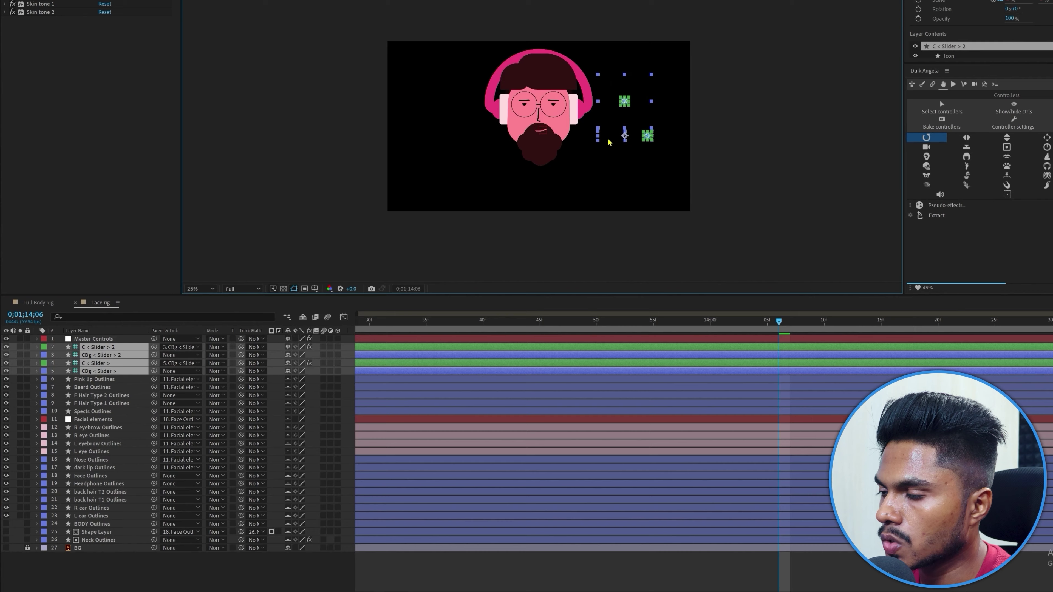
{"action": "left_click", "coordinate": [37, 303]}
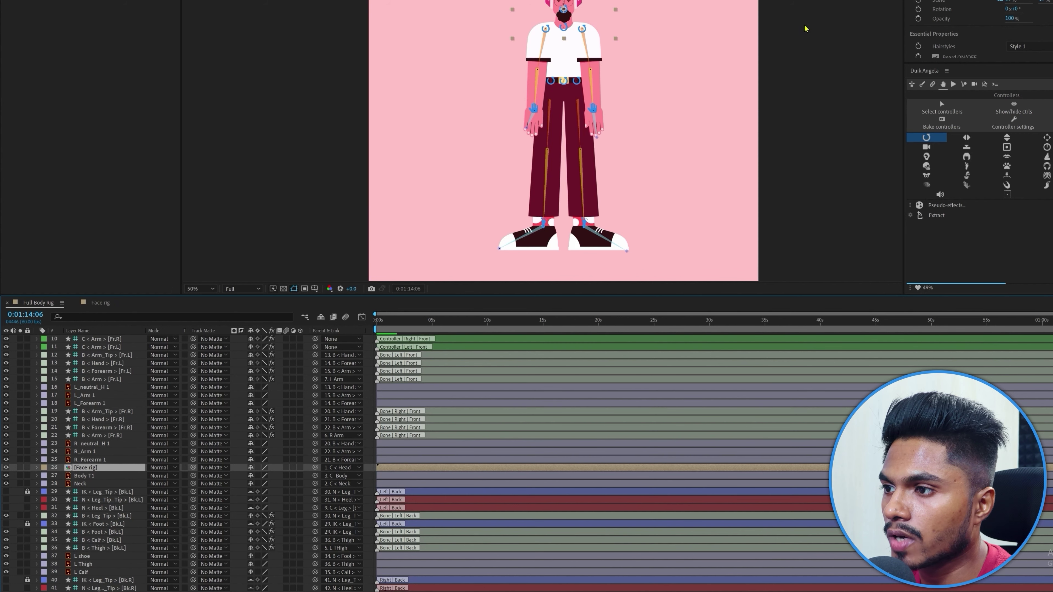
- Extract the controllers from the Face rig precomposition into the Full Body Rig composition
{"action": "left_click", "coordinate": [654, 32]}
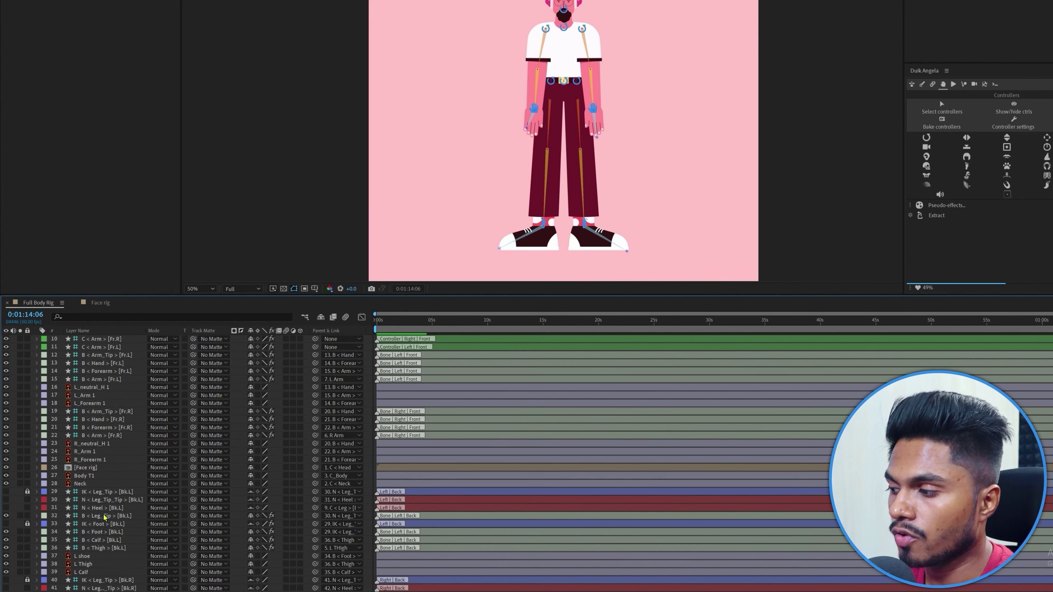
{"action": "left_click", "coordinate": [89, 469]}
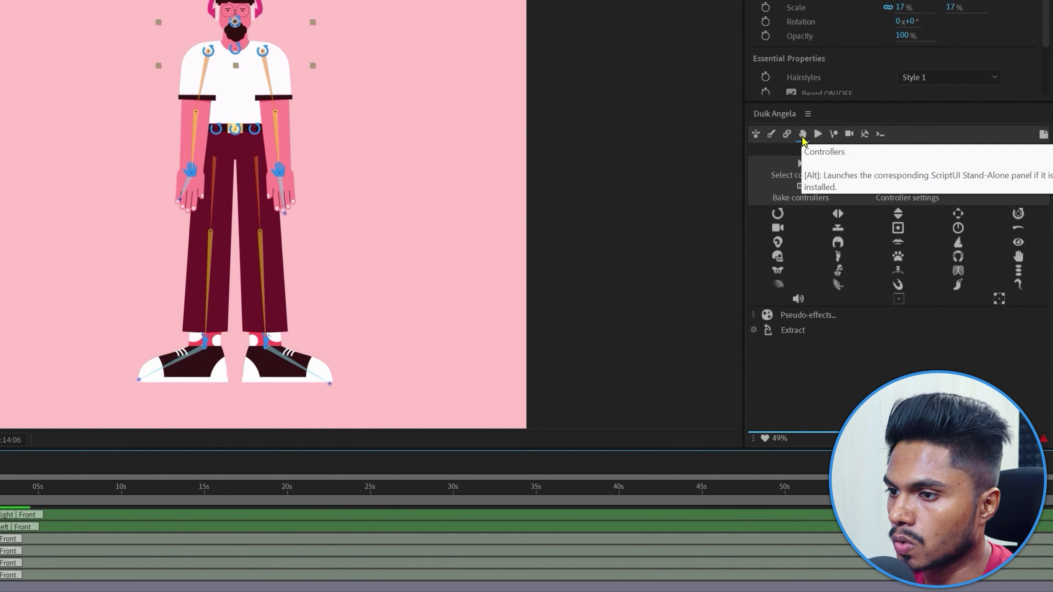
{"action": "left_click", "coordinate": [793, 331]}
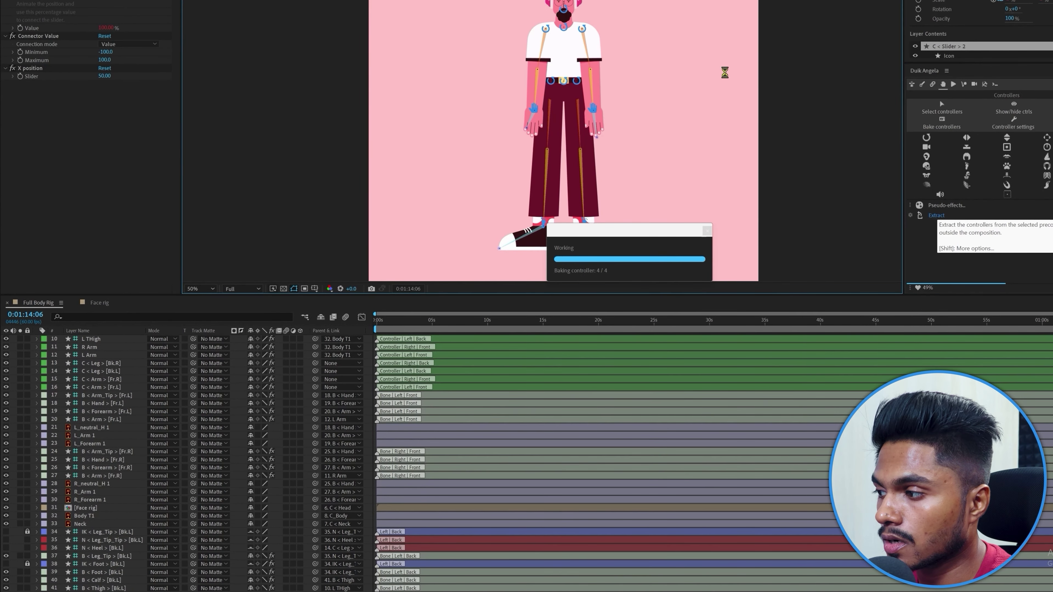
- Test the extracted face controllers by moving the two-axis slider and the horizontal slider knobs
{"action": "left_click", "coordinate": [99, 378]}
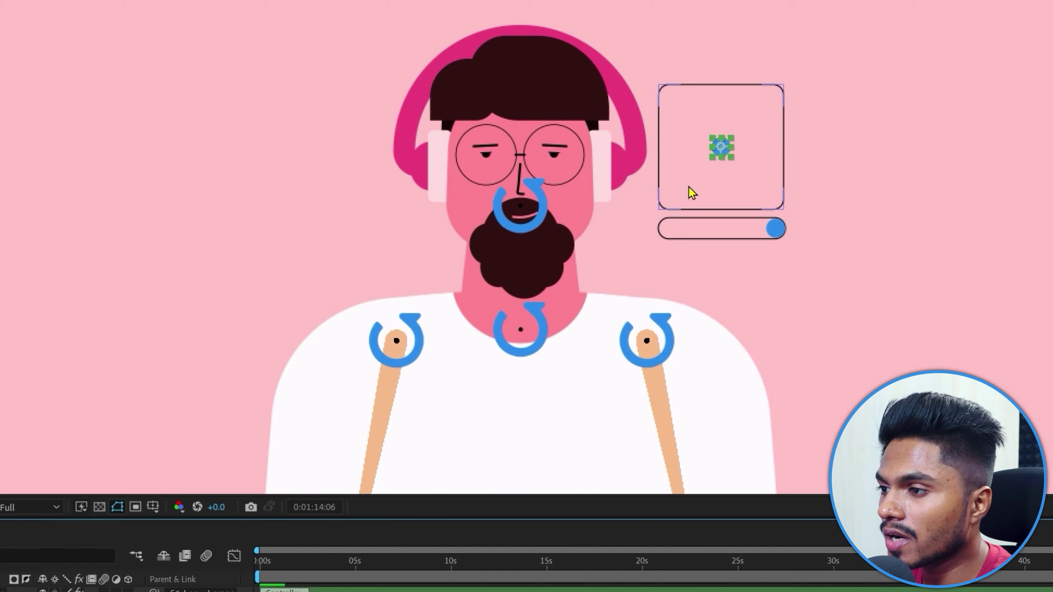
{"action": "mouse_move", "coordinate": [724, 154]}
{"action": "left_mouse_down"}
{"action": "mouse_move", "coordinate": [731, 111]}
{"action": "mouse_move", "coordinate": [758, 160]}
{"action": "mouse_move", "coordinate": [685, 172]}
{"action": "mouse_move", "coordinate": [732, 116]}
{"action": "mouse_move", "coordinate": [746, 134]}
{"action": "mouse_move", "coordinate": [717, 183]}
{"action": "mouse_move", "coordinate": [685, 165]}
{"action": "mouse_move", "coordinate": [712, 124]}
{"action": "mouse_move", "coordinate": [747, 158]}
{"action": "mouse_move", "coordinate": [732, 166]}
{"action": "left_mouse_up"}
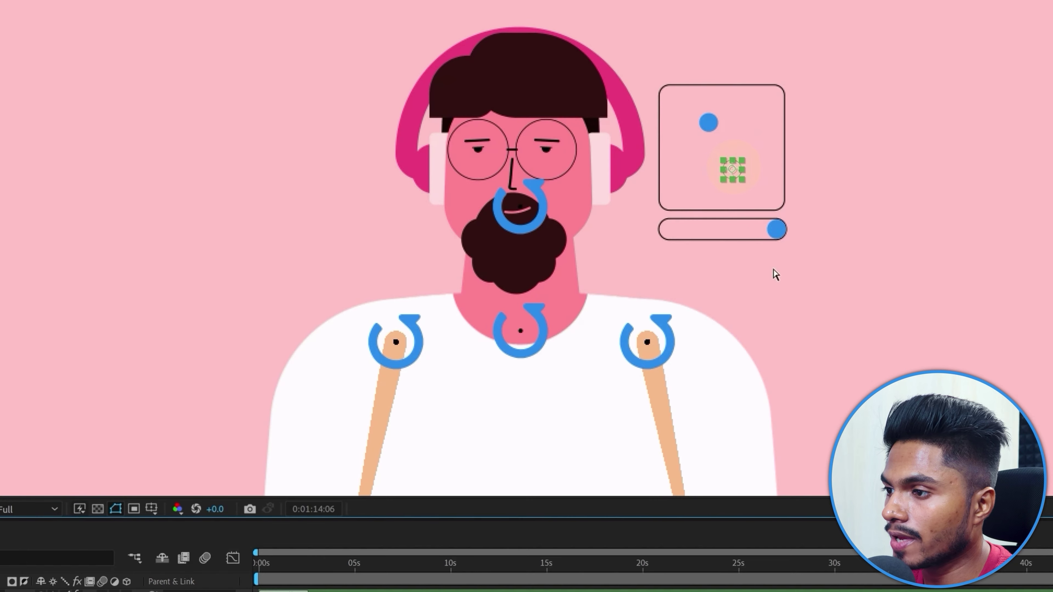
{"action": "mouse_move", "coordinate": [778, 233]}
{"action": "left_mouse_down"}
{"action": "mouse_move", "coordinate": [672, 228]}
{"action": "mouse_move", "coordinate": [765, 229]}
{"action": "left_mouse_up"}
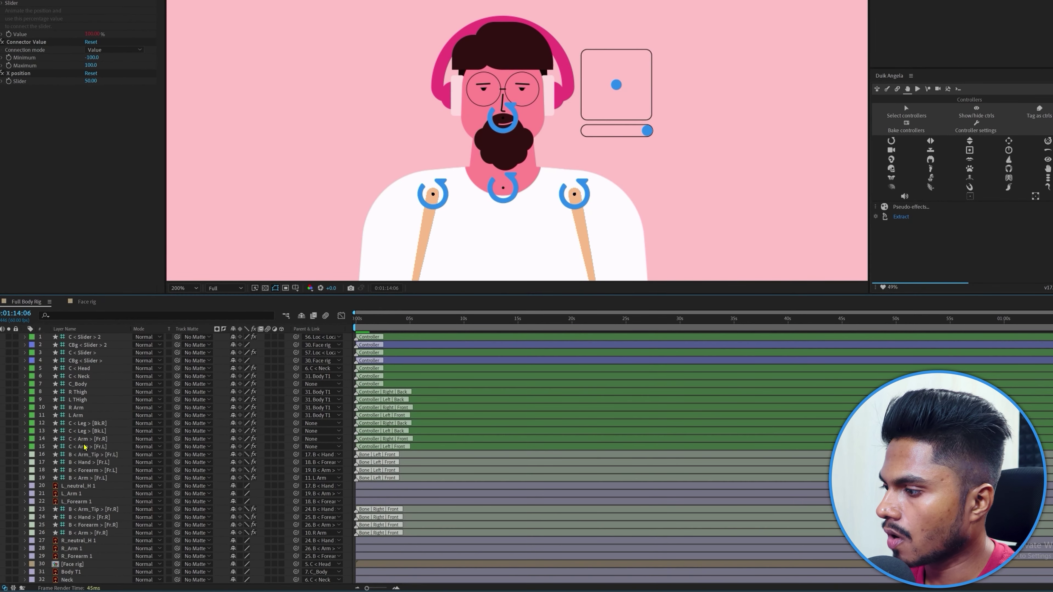
{"action": "left_click", "coordinate": [85, 447]}
{"action": "left_click", "coordinate": [88, 455]}
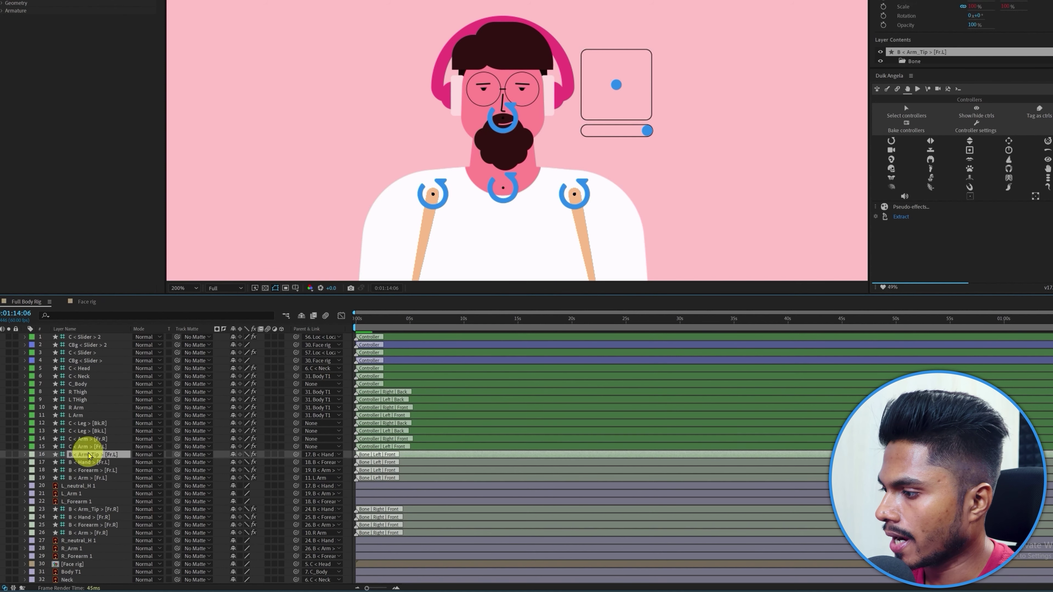
{"action": "scroll", "coordinate": [138, 475], "scroll_direction": "down", "scroll_amount": 2}
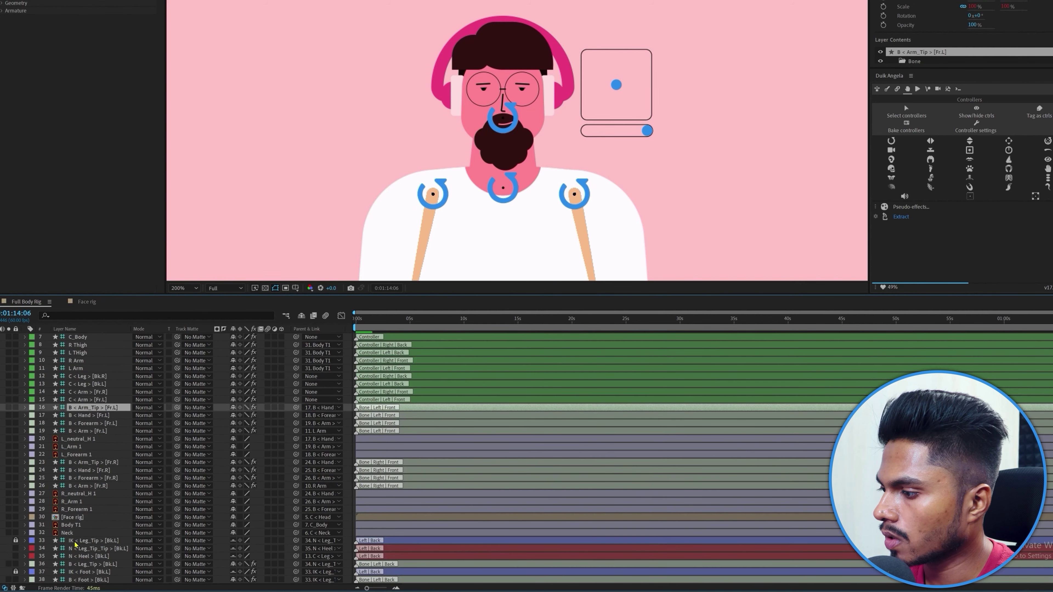
{"action": "left_click", "coordinate": [71, 533], "text": "shift"}
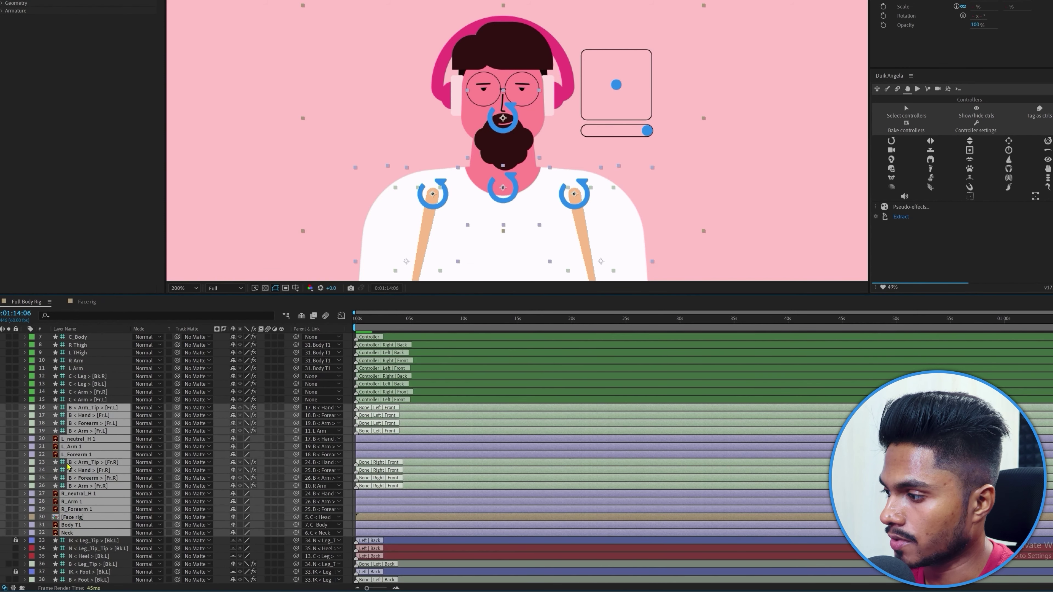
{"action": "left_click", "coordinate": [101, 393]}
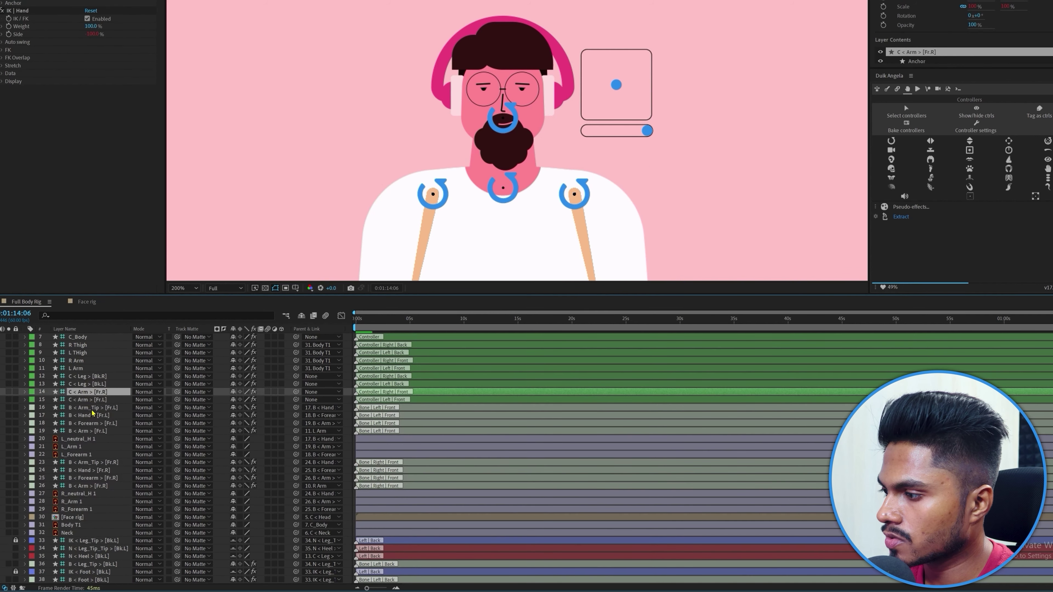
{"action": "left_click", "coordinate": [91, 408]}
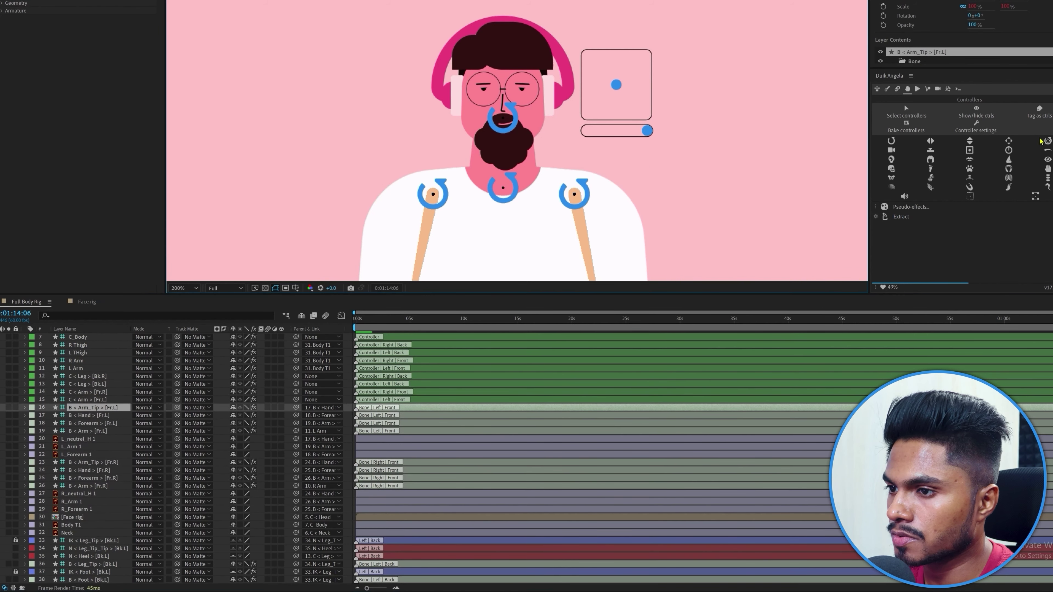
- Select all bones with Duik, then hide the bone layers, mark them shy and lock them
{"action": "left_click", "coordinate": [888, 92]}
{"action": "left_click", "coordinate": [888, 92]}
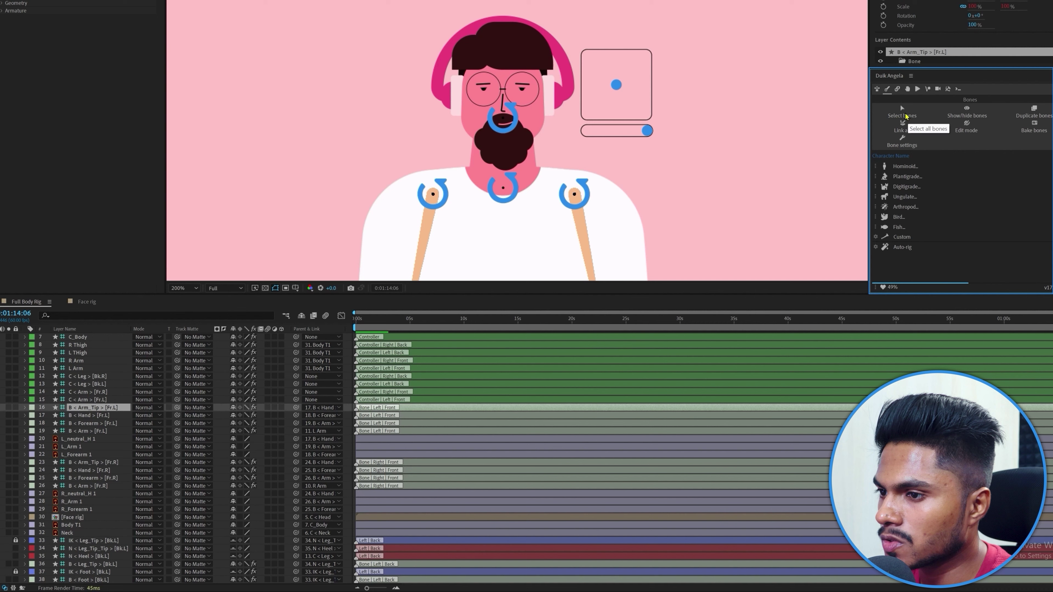
{"action": "left_click", "coordinate": [903, 111]}
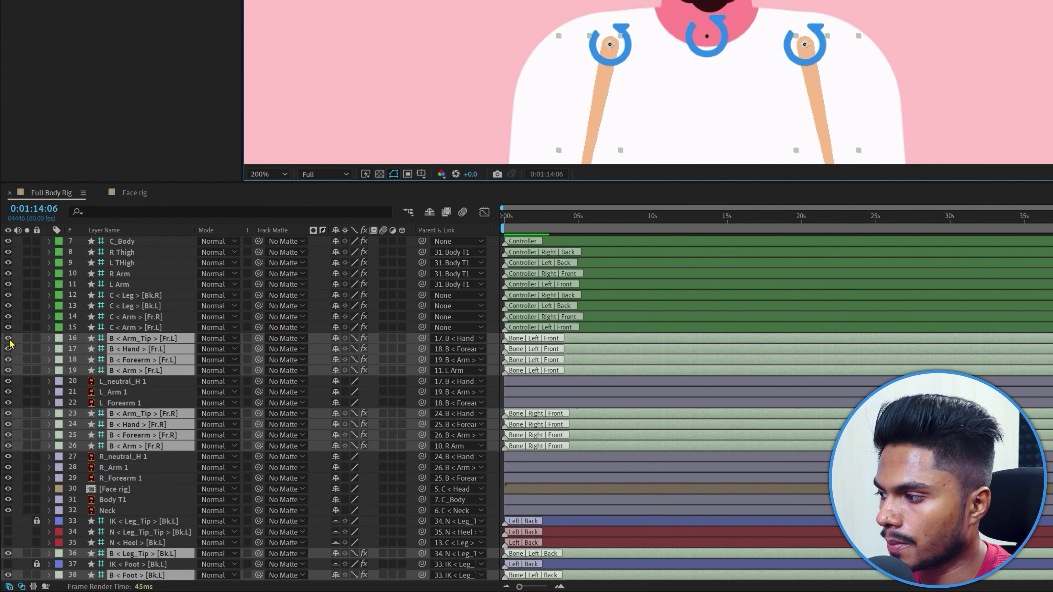
{"action": "left_click", "coordinate": [8, 338]}
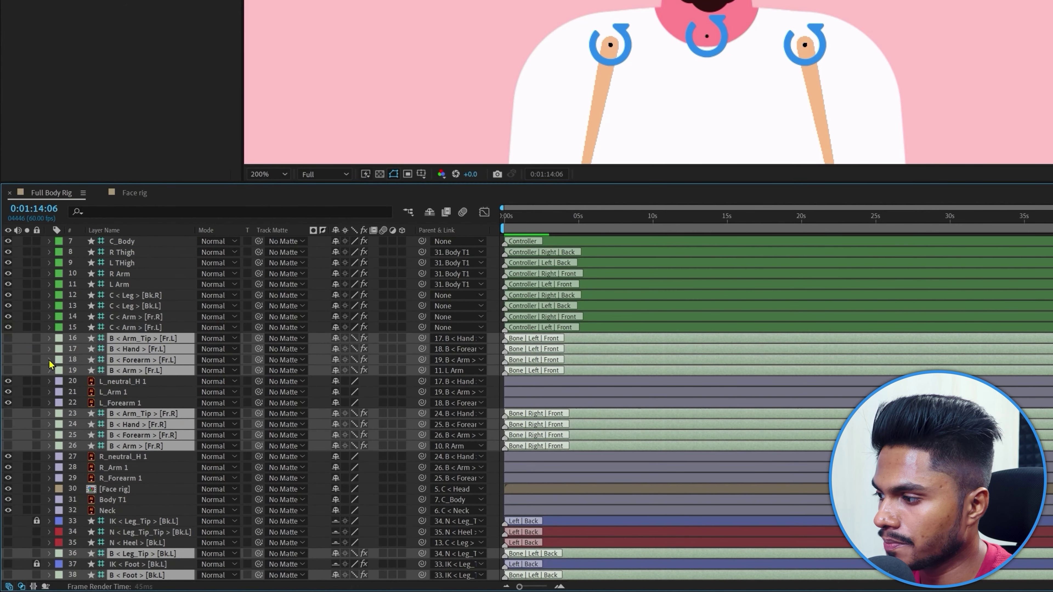
{"action": "left_click", "coordinate": [336, 348]}
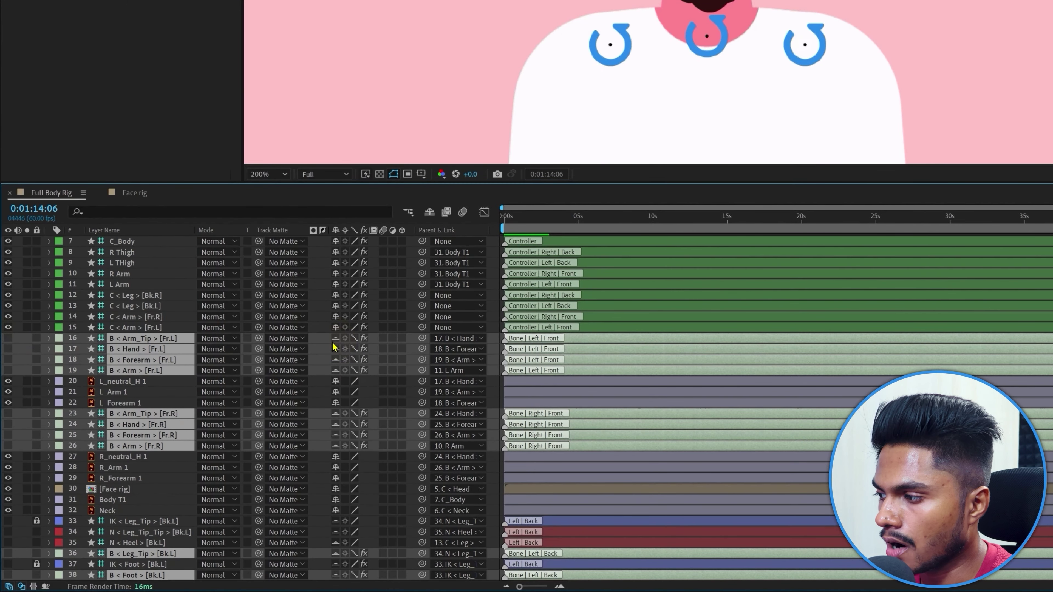
{"action": "left_click", "coordinate": [36, 338]}
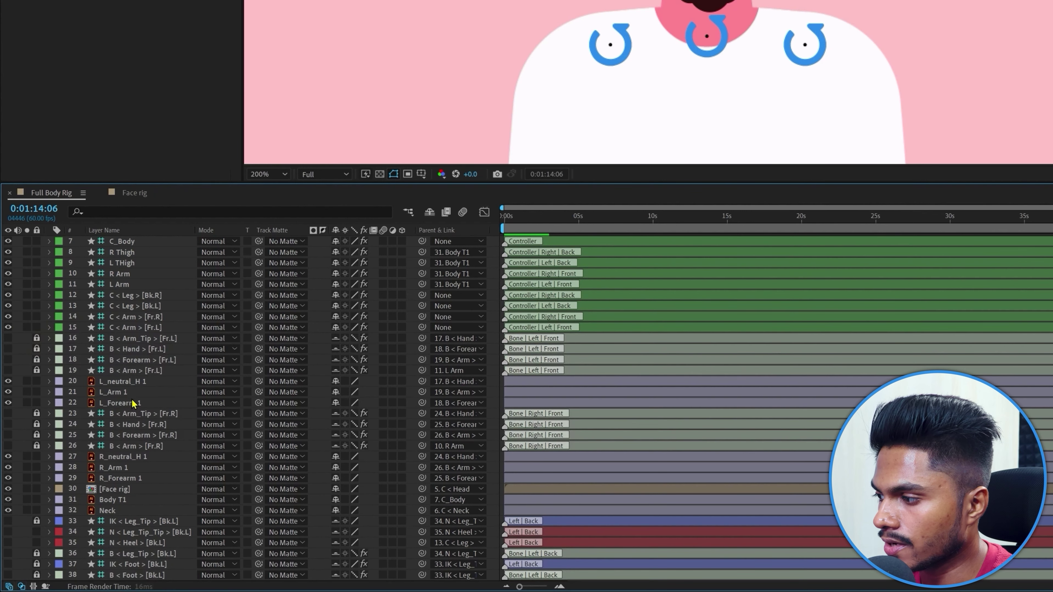
- Mark the arm, leg, body and neck artwork, the Face rig and the leg helper layers as shy and lock them
{"action": "left_click", "coordinate": [129, 380]}
{"action": "left_click", "coordinate": [126, 404], "text": "shift"}
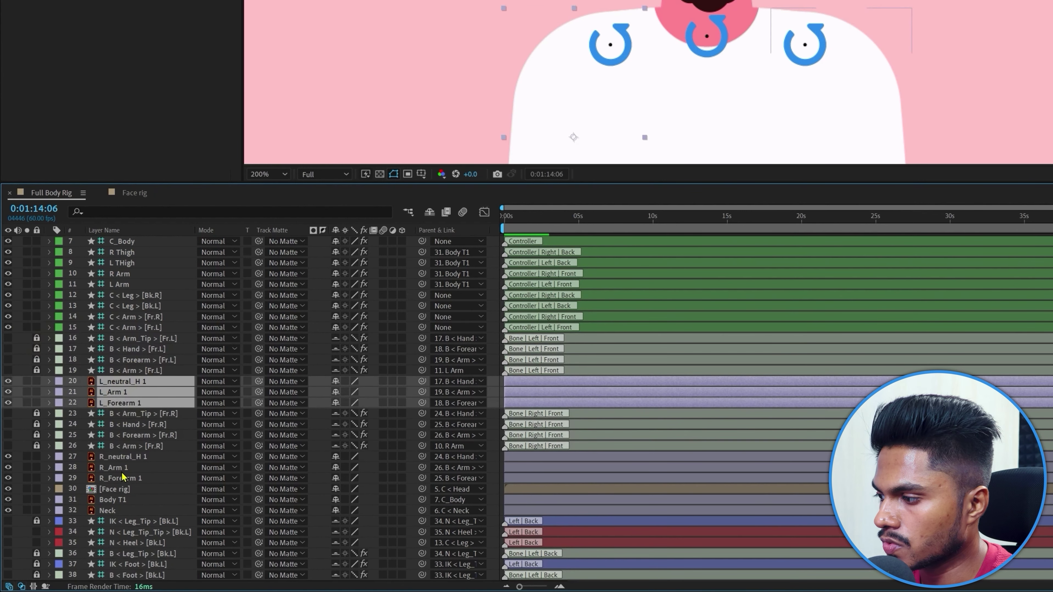
{"action": "left_click", "coordinate": [111, 512], "text": "shift"}
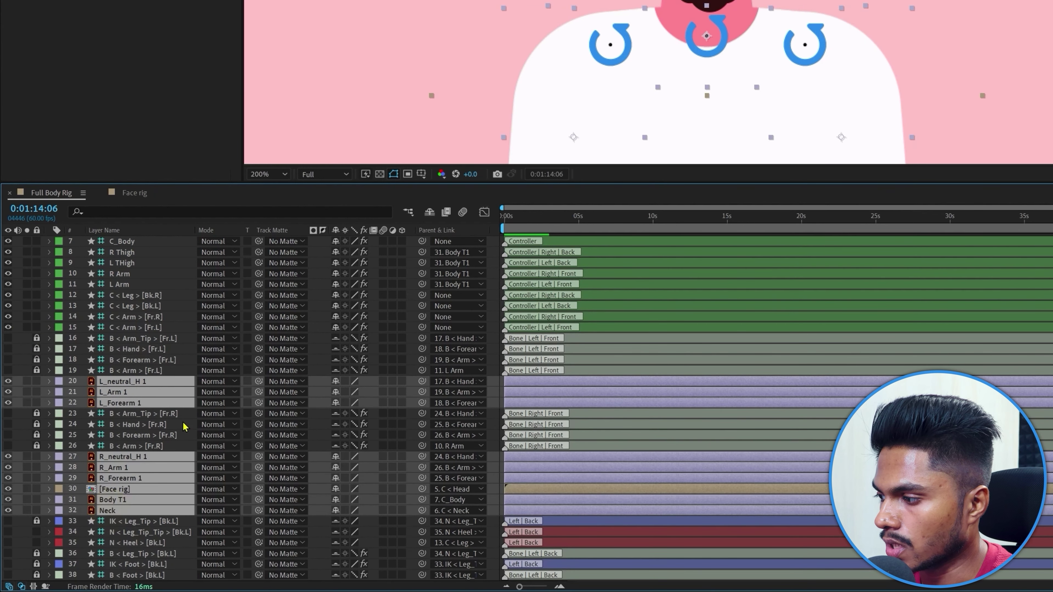
{"action": "scroll", "coordinate": [141, 465], "scroll_direction": "down", "scroll_amount": 6}
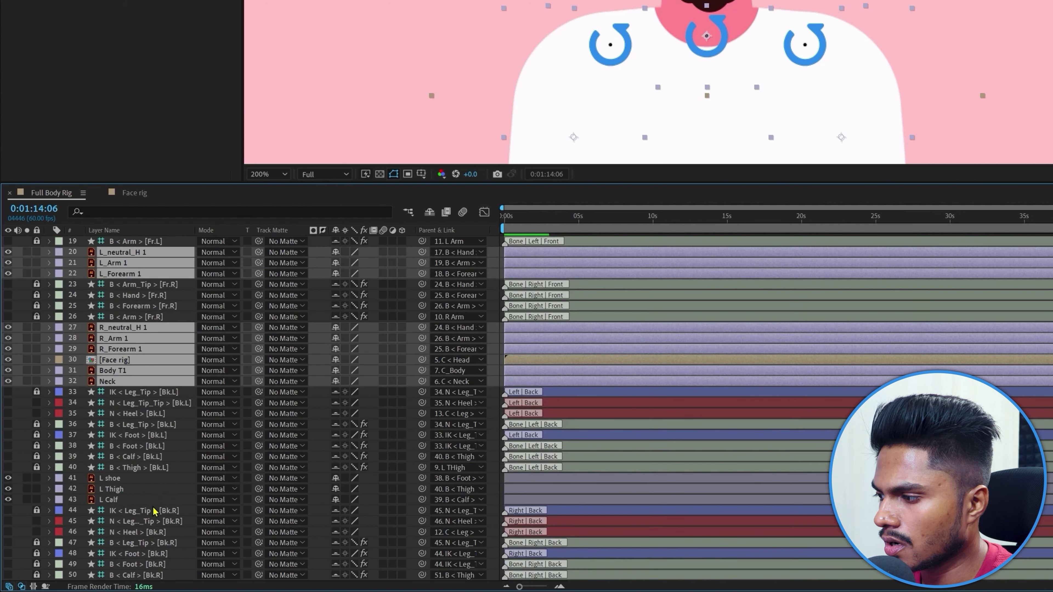
{"action": "left_click", "coordinate": [108, 436], "text": "shift"}
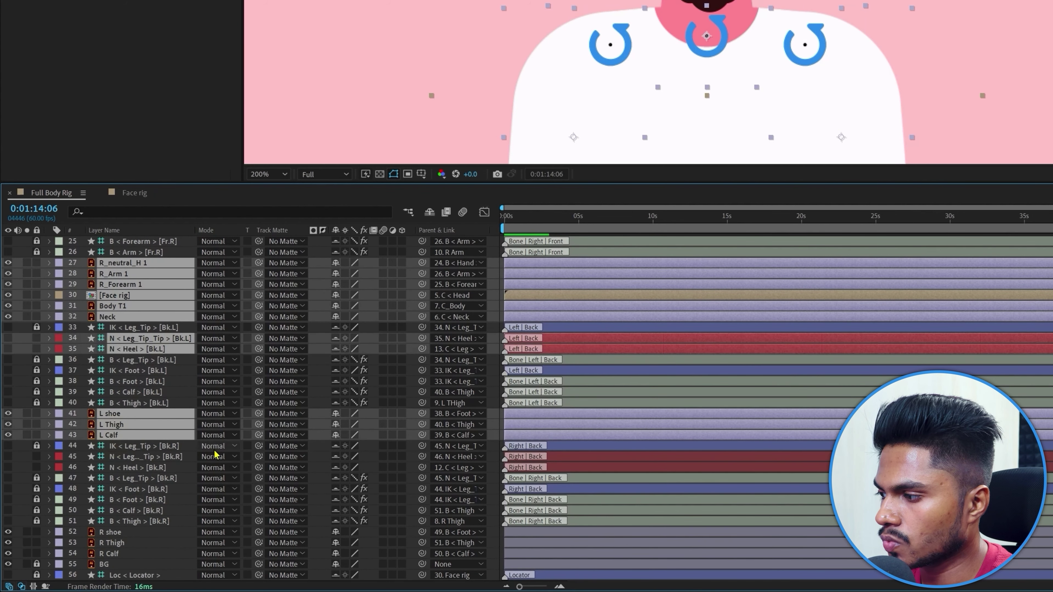
{"action": "scroll", "coordinate": [223, 478], "scroll_direction": "down", "scroll_amount": 1}
{"action": "left_click", "coordinate": [106, 554], "text": "shift"}
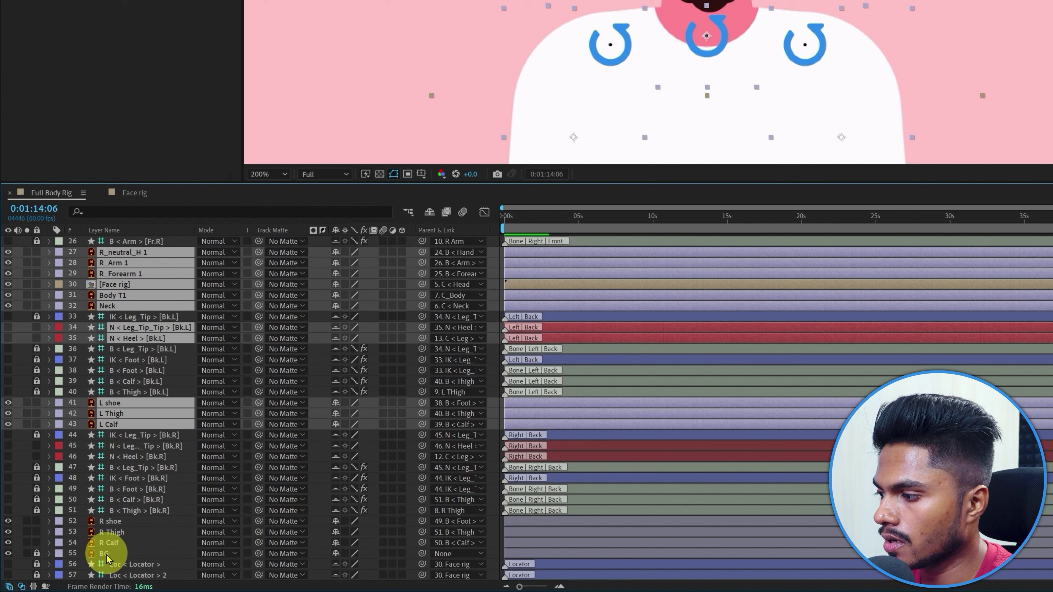
{"action": "left_click", "coordinate": [119, 543], "text": "shift"}
{"action": "scroll", "coordinate": [268, 405], "scroll_direction": "up", "scroll_amount": 8}
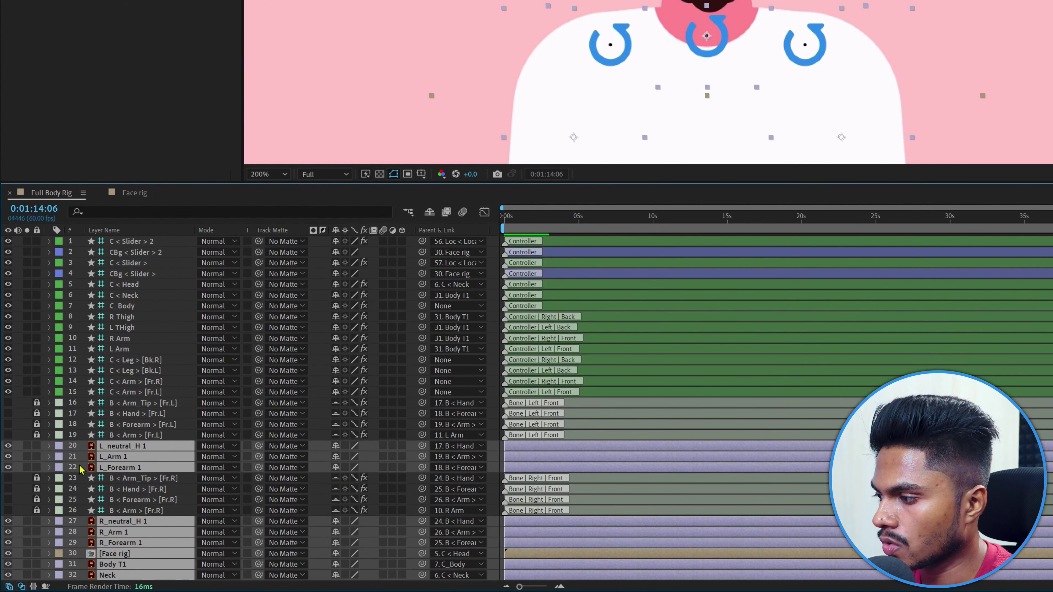
{"action": "left_click", "coordinate": [338, 453]}
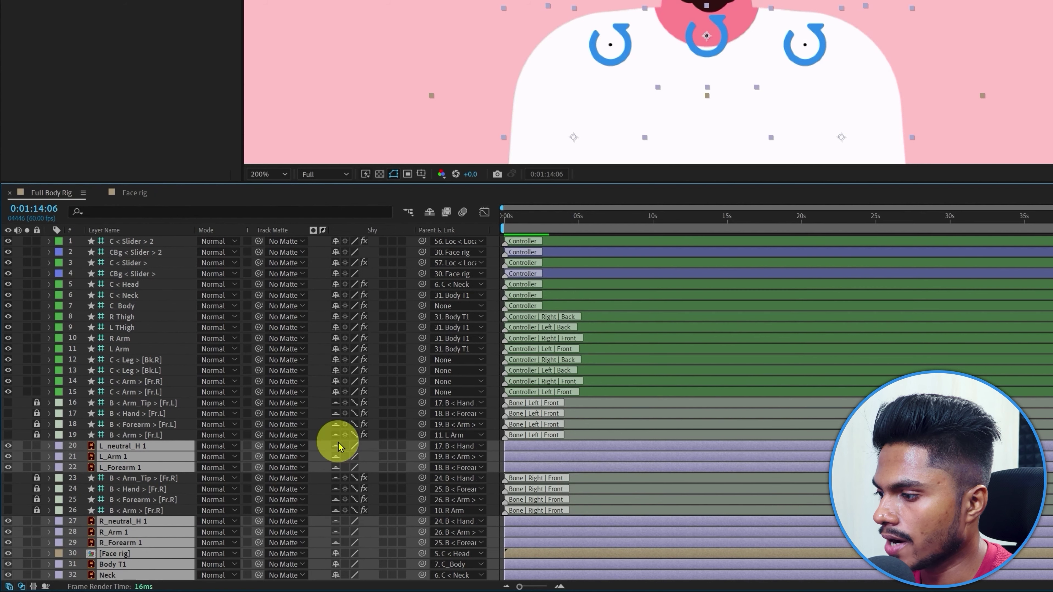
{"action": "left_click", "coordinate": [36, 446]}
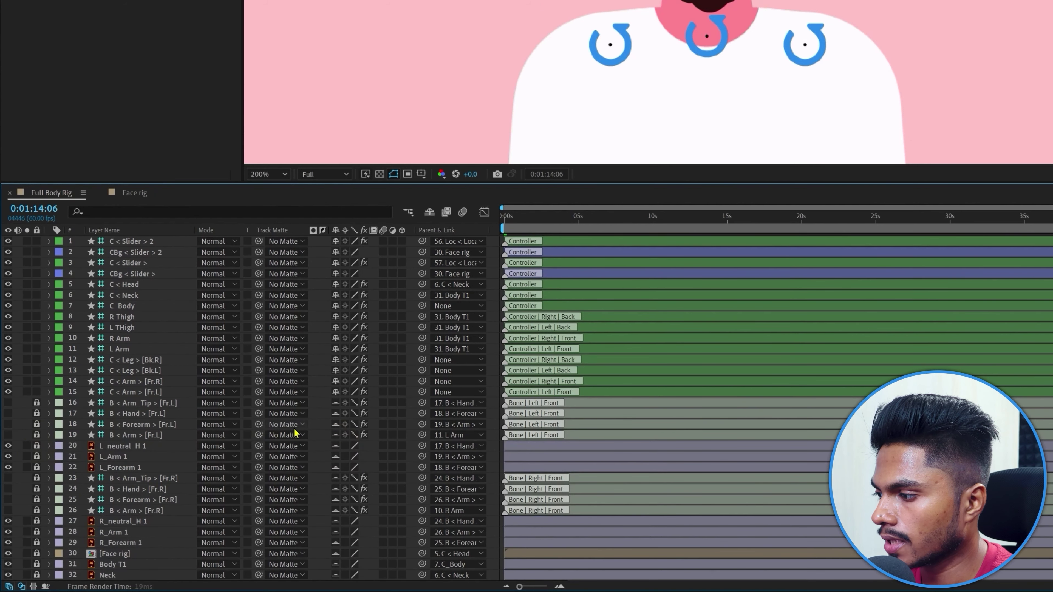
- Hide all shy layers from the timeline and select the remaining controller layers to check them
{"action": "left_click", "coordinate": [429, 212]}
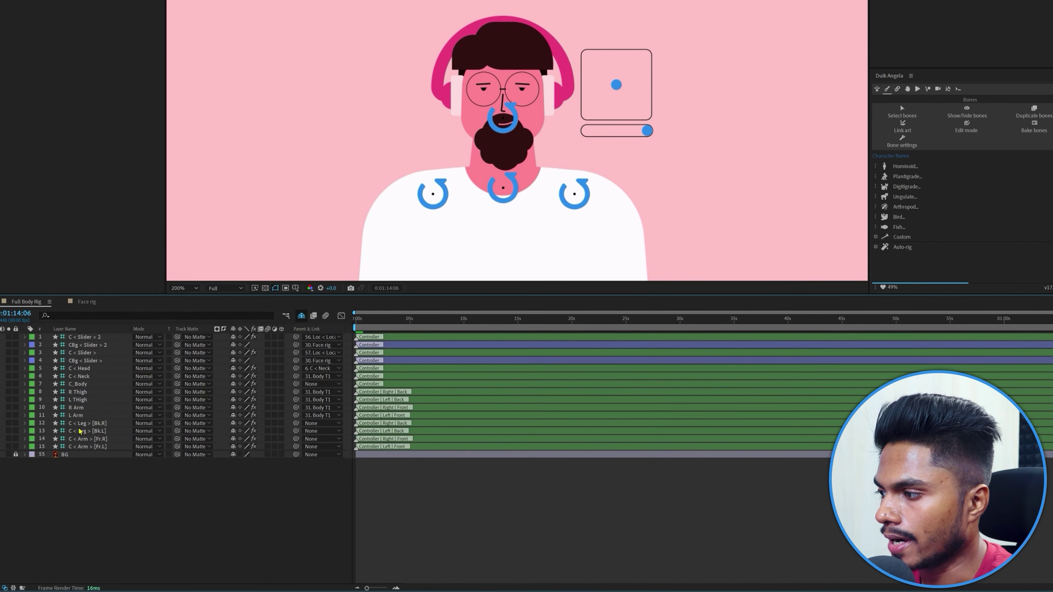
{"action": "left_click", "coordinate": [87, 341]}
{"action": "left_click", "coordinate": [93, 444], "text": "shift"}
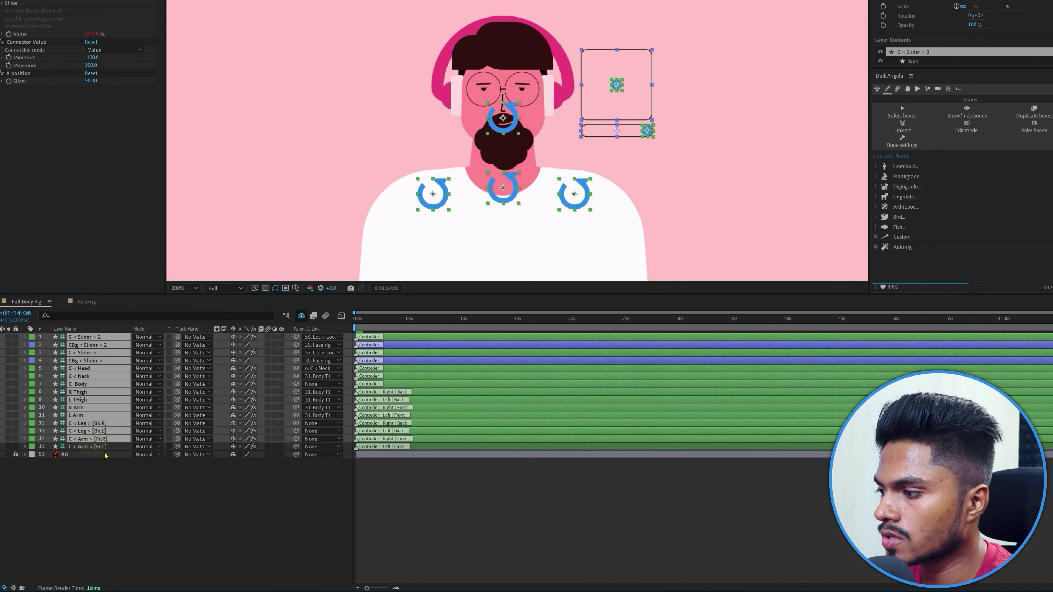
{"action": "left_click", "coordinate": [284, 536]}
{"action": "scroll", "coordinate": [645, 172], "scroll_direction": "down", "scroll_amount": 2}
{"action": "mouse_move", "coordinate": [647, 177]}
{"action": "left_mouse_down"}
{"action": "mouse_move", "coordinate": [674, 141]}
{"action": "mouse_move", "coordinate": [690, 62]}
{"action": "left_mouse_up"}
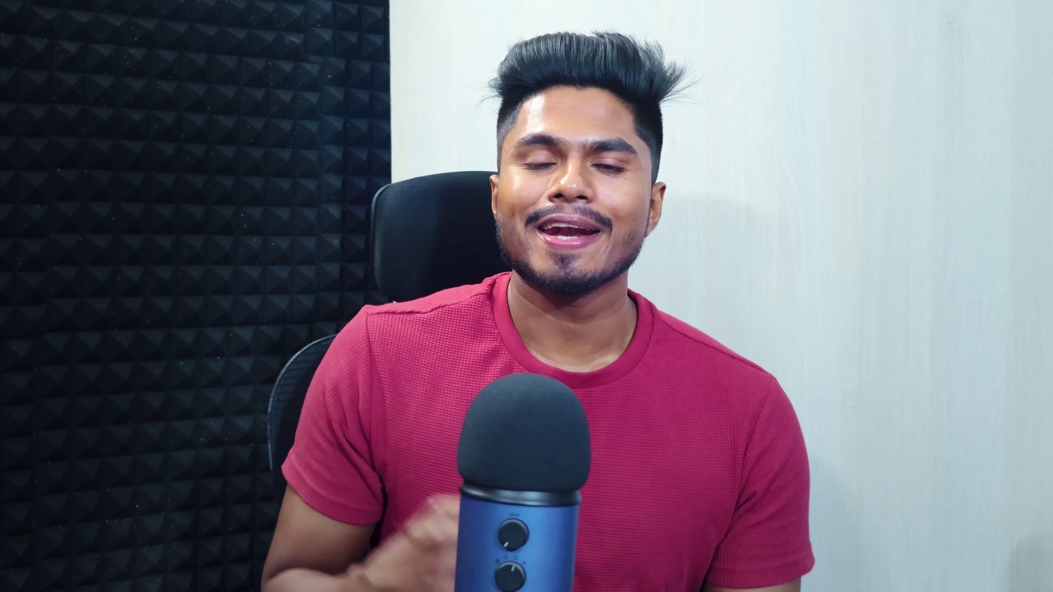
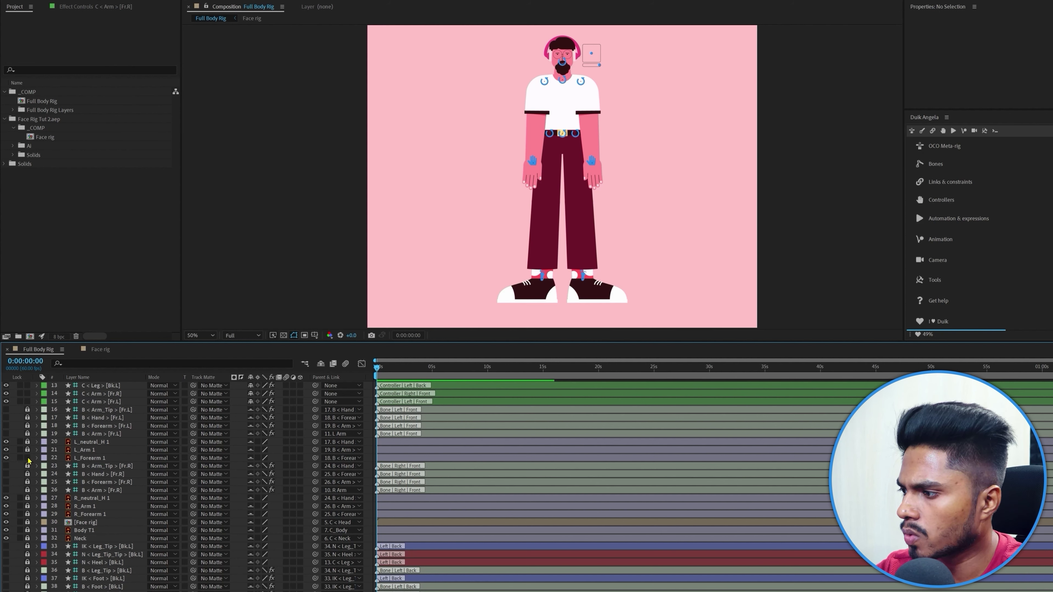
- Unlock the L_neutral_H 1, L_Arm 1 and L_Forearm 1 layers, set their label color to Pink and save the project
{"action": "left_click", "coordinate": [34, 443]}
{"action": "left_click", "coordinate": [45, 459], "text": "shift"}
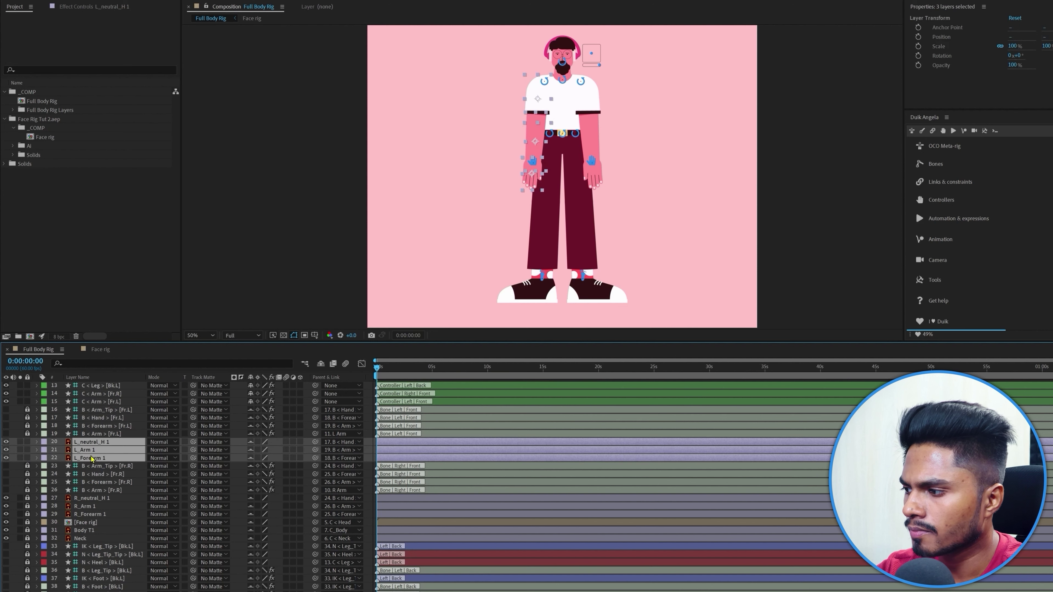
{"action": "left_click", "coordinate": [45, 458]}
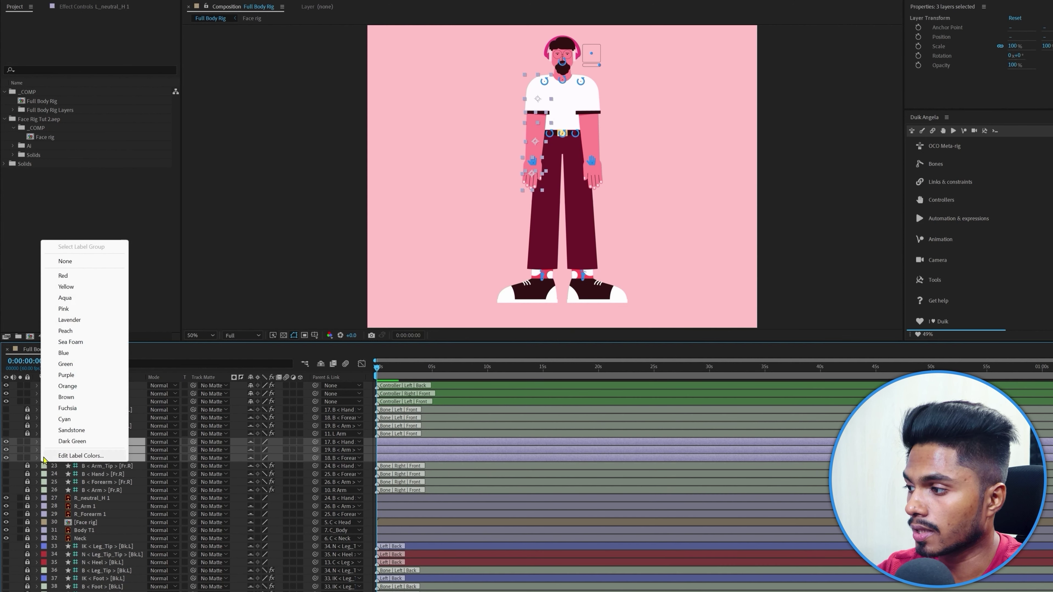
{"action": "left_click", "coordinate": [63, 309]}
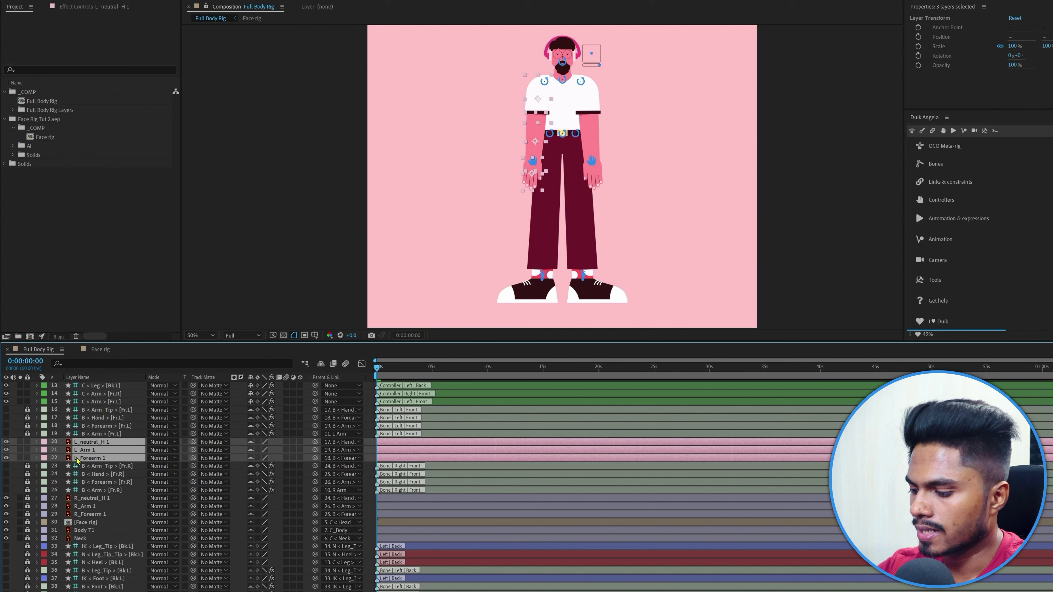
{"action": "key", "text": "ctrl+s"}
- Duplicate the three pink left arm layers and place the duplicates between the Body T1 and Neck layers
{"action": "key", "text": "ctrl+d"}
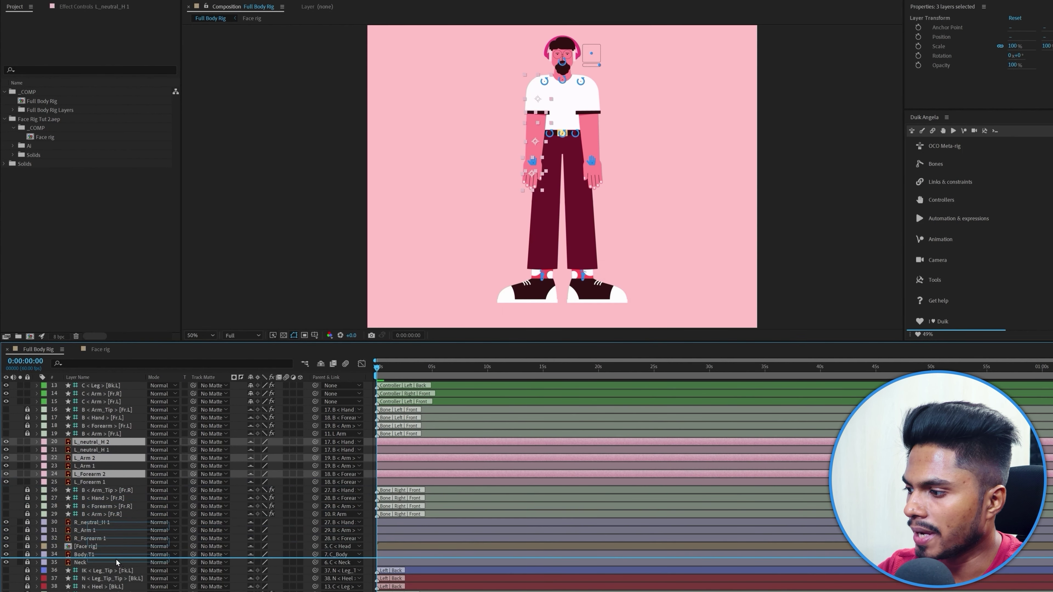
{"action": "left_click_drag", "start_coordinate": [118, 562], "coordinate": [119, 559]}
{"action": "scroll", "coordinate": [124, 519], "scroll_direction": "up", "scroll_amount": 1}
{"action": "left_click", "coordinate": [127, 493]}
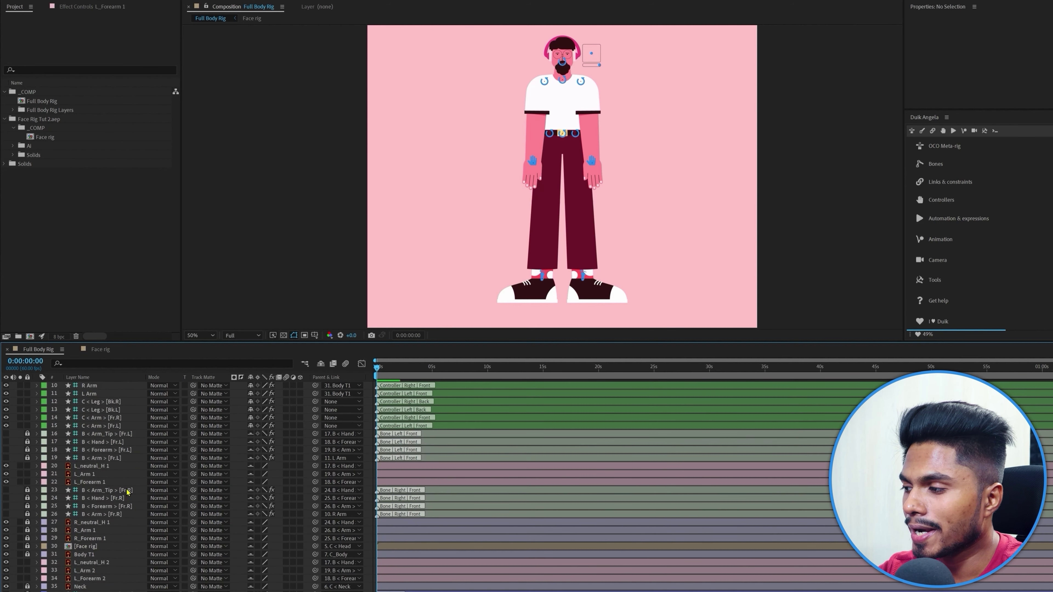
{"action": "scroll", "coordinate": [127, 491], "scroll_direction": "up", "scroll_amount": 3}
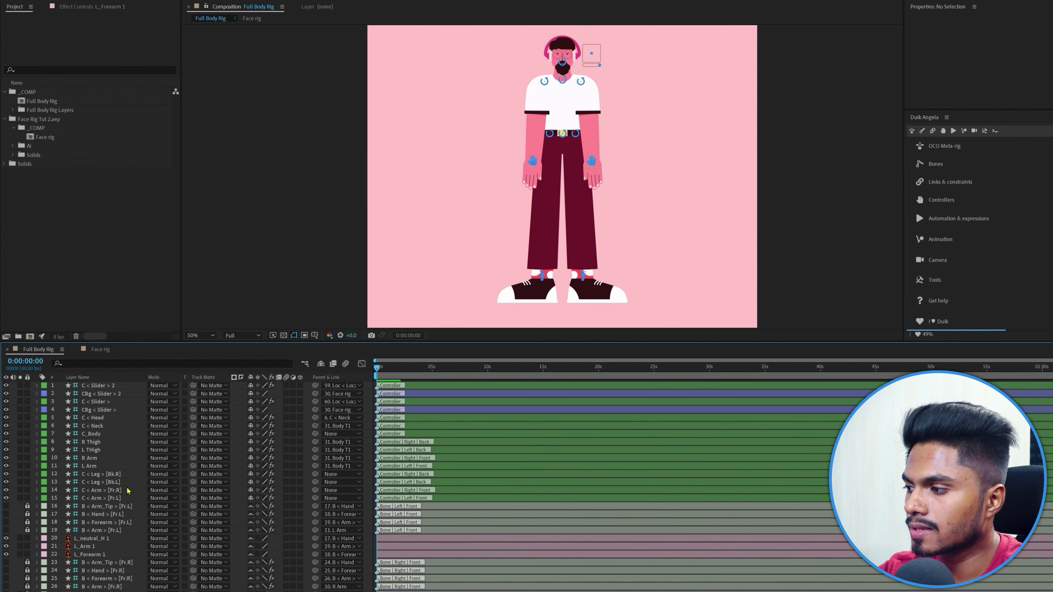
- Add a Checkbox Control effect to the left hand controller C < Arm > [Fr.L]
{"action": "left_click", "coordinate": [94, 467]}
{"action": "left_click", "coordinate": [534, 163]}
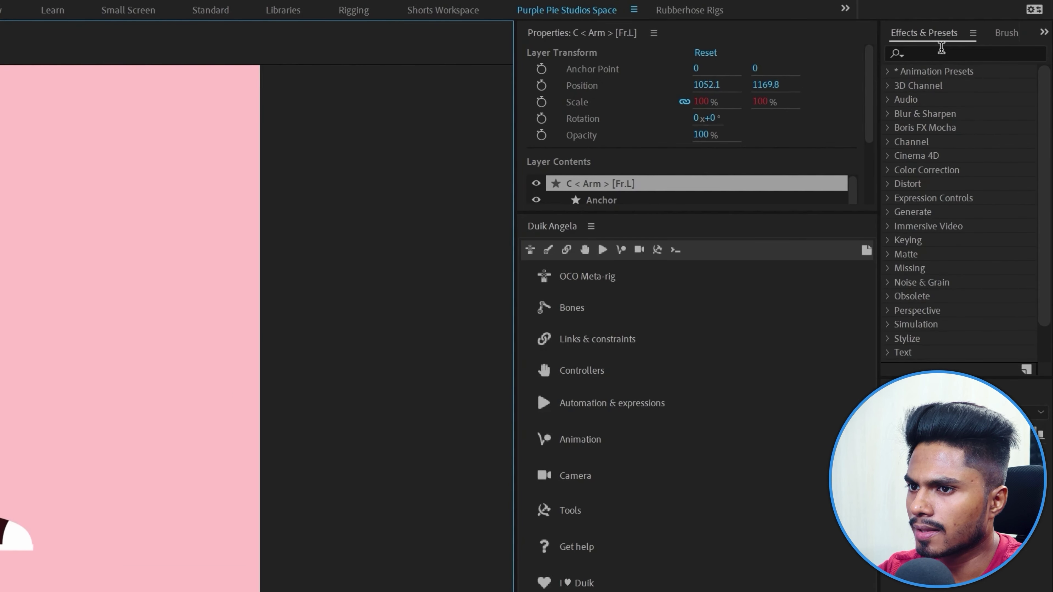
{"action": "left_click", "coordinate": [936, 52]}
{"action": "type", "text": "checkboz"}
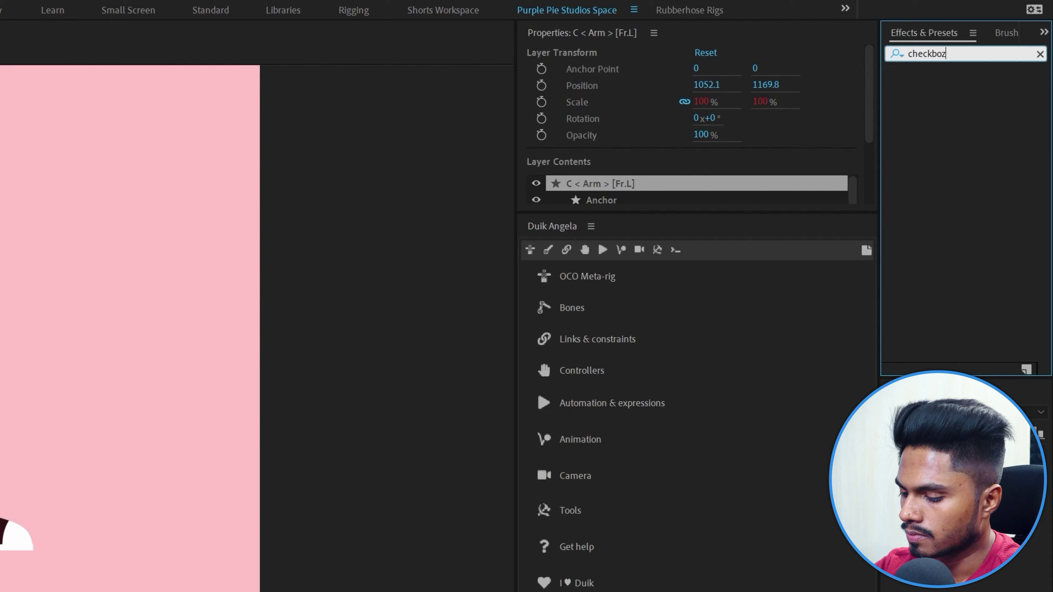
{"action": "key", "text": "BackSpace"}
{"action": "type", "text": "x"}
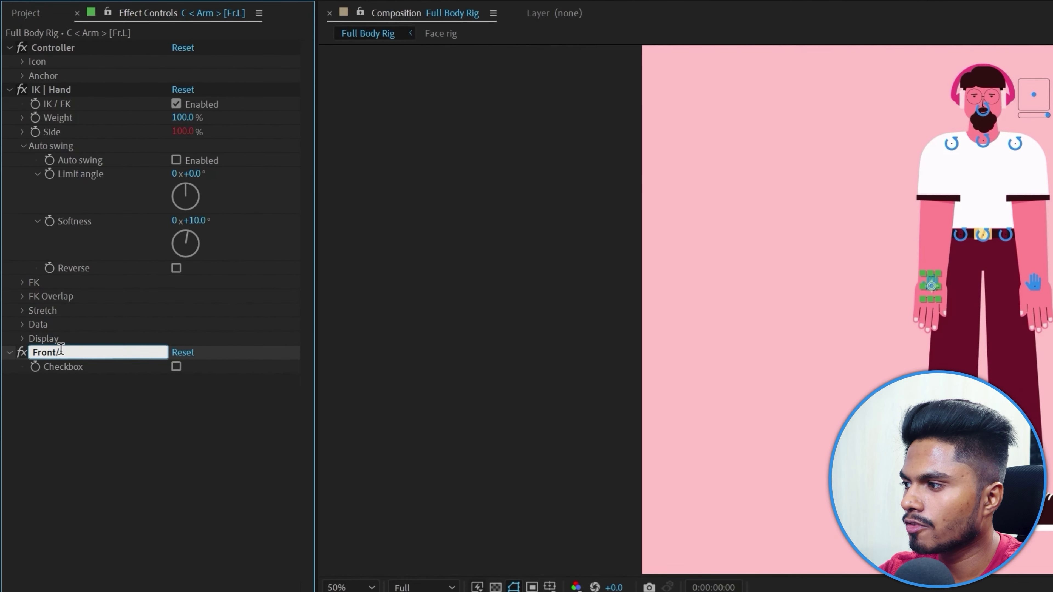
- Rename the new checkbox effect Front/Behind and lock the effect controls to the C < Arm > [Fr.L] controller
{"action": "type", "text": "Behi"}
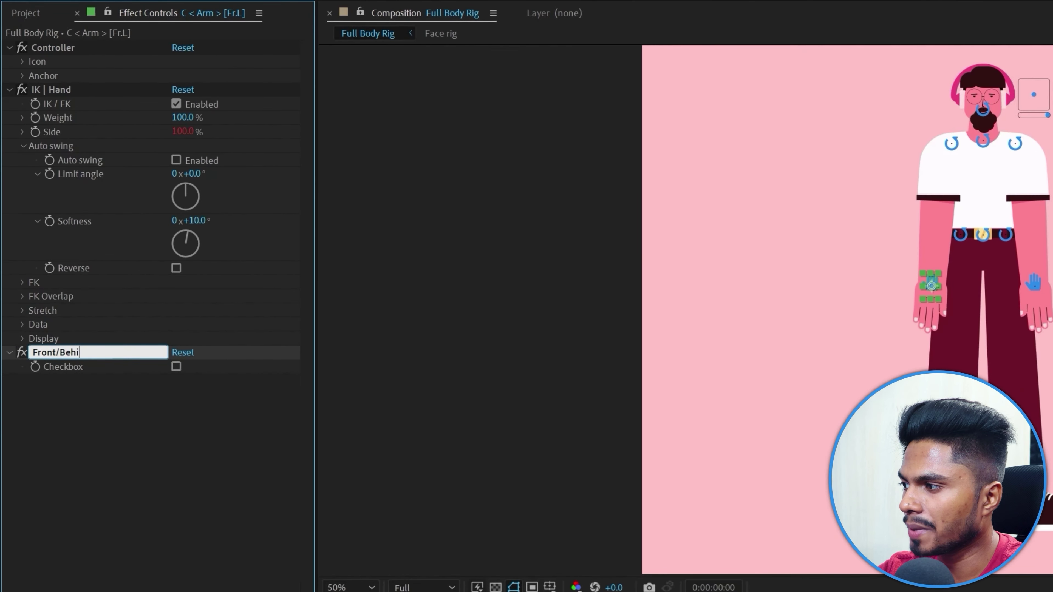
{"action": "type", "text": "nd"}
{"action": "key", "text": "Return"}
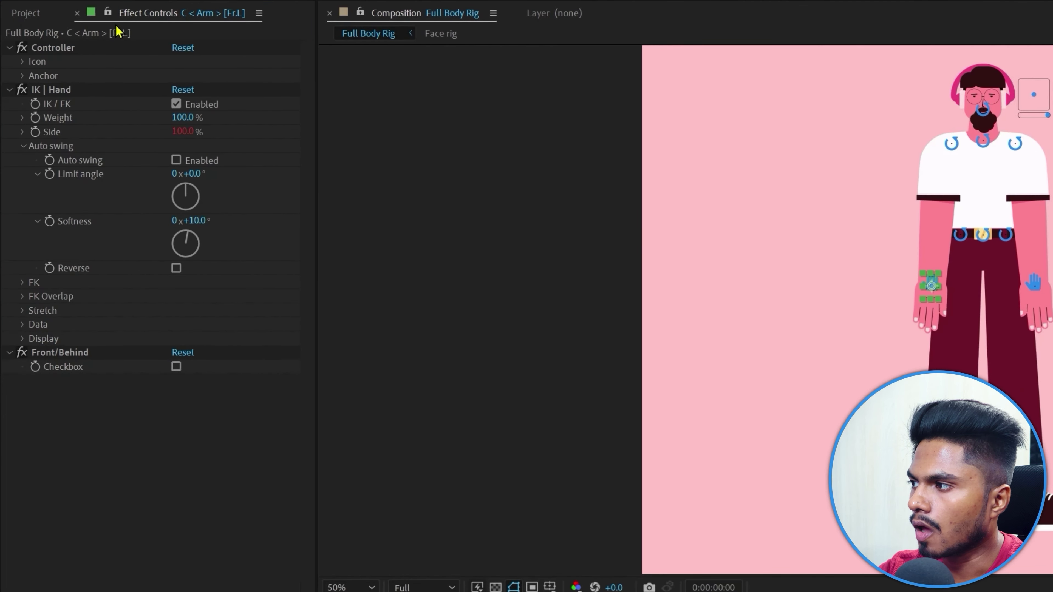
{"action": "left_click", "coordinate": [107, 14]}
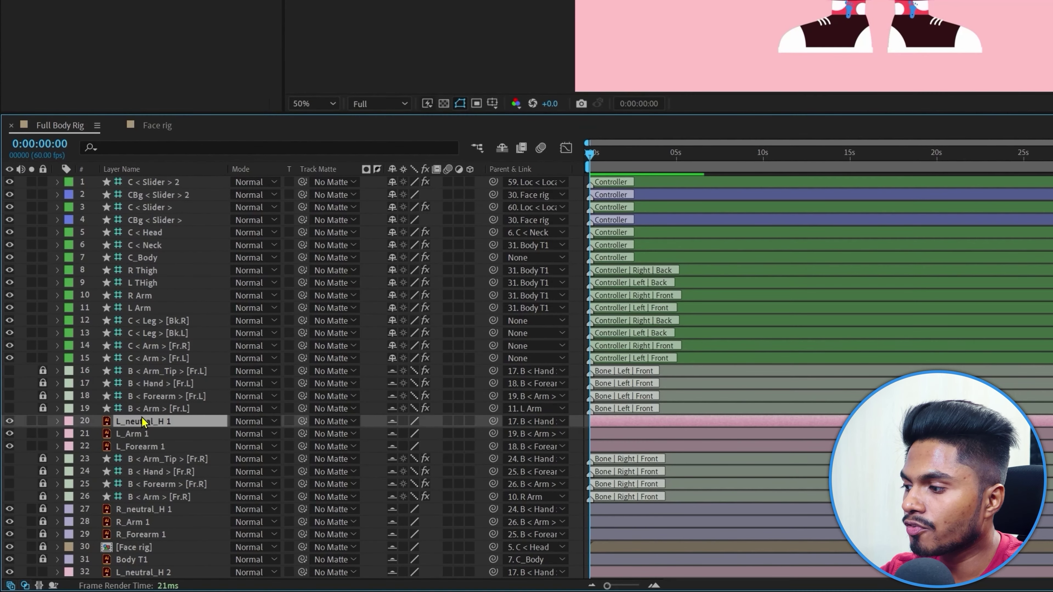
- Link L_Forearm 1's opacity to the Front/Behind checkbox with an expression that multiplies its value by 100
{"action": "left_click", "coordinate": [149, 447], "text": "shift"}
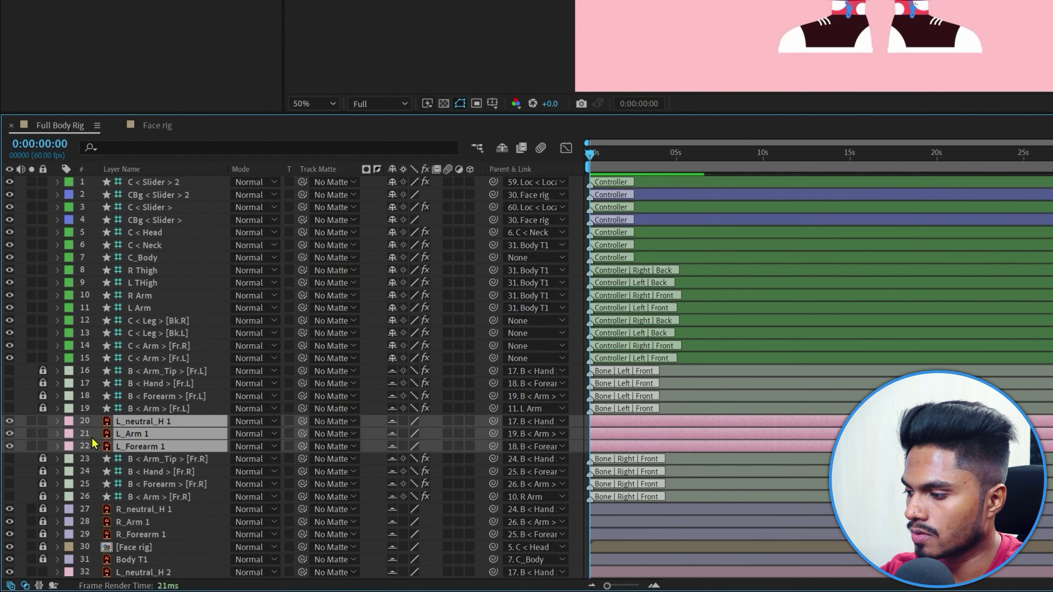
{"action": "key", "text": "t"}
{"action": "left_click", "coordinate": [70, 459]}
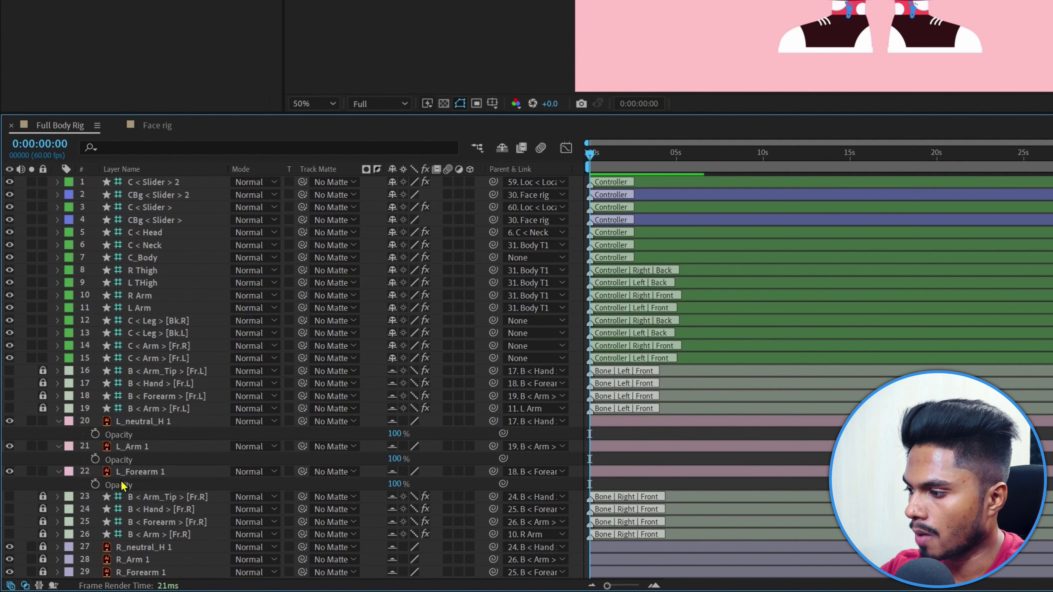
{"action": "left_click", "coordinate": [95, 486], "text": "alt"}
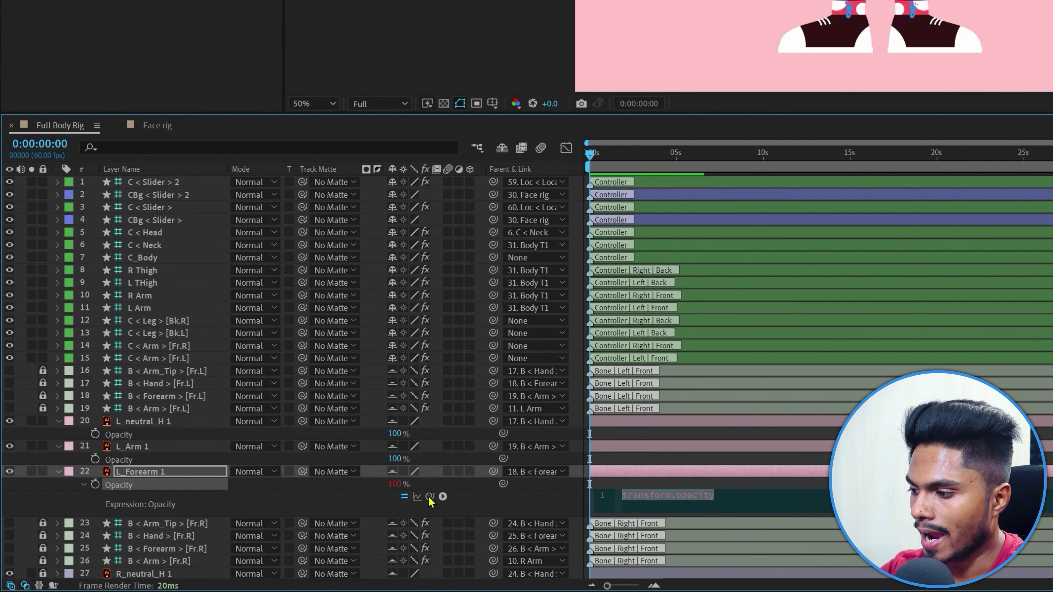
{"action": "left_click_drag", "start_coordinate": [430, 497], "coordinate": [63, 369]}
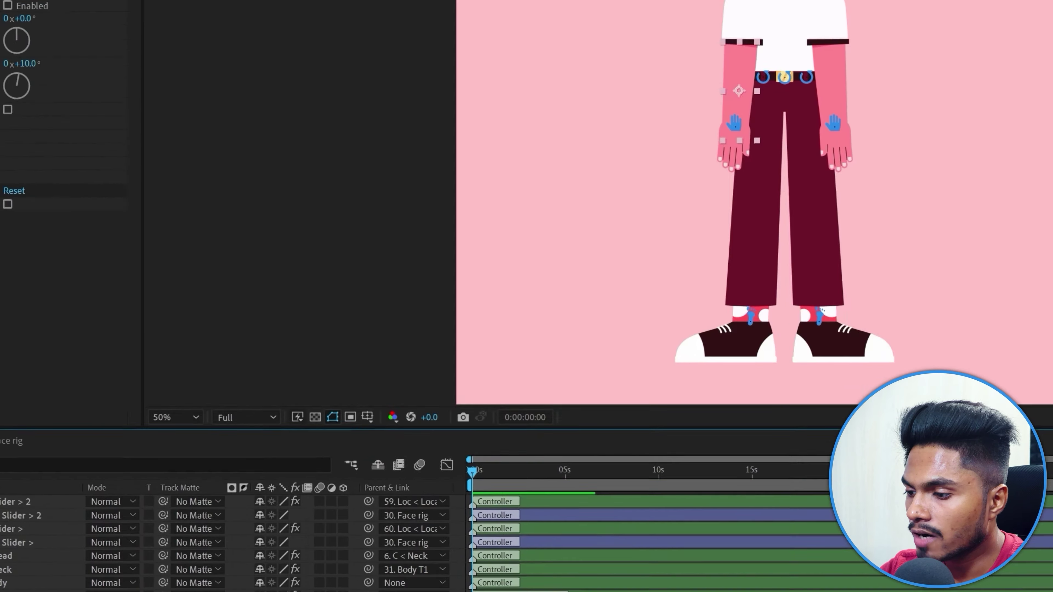
{"action": "type", "text": ".va"}
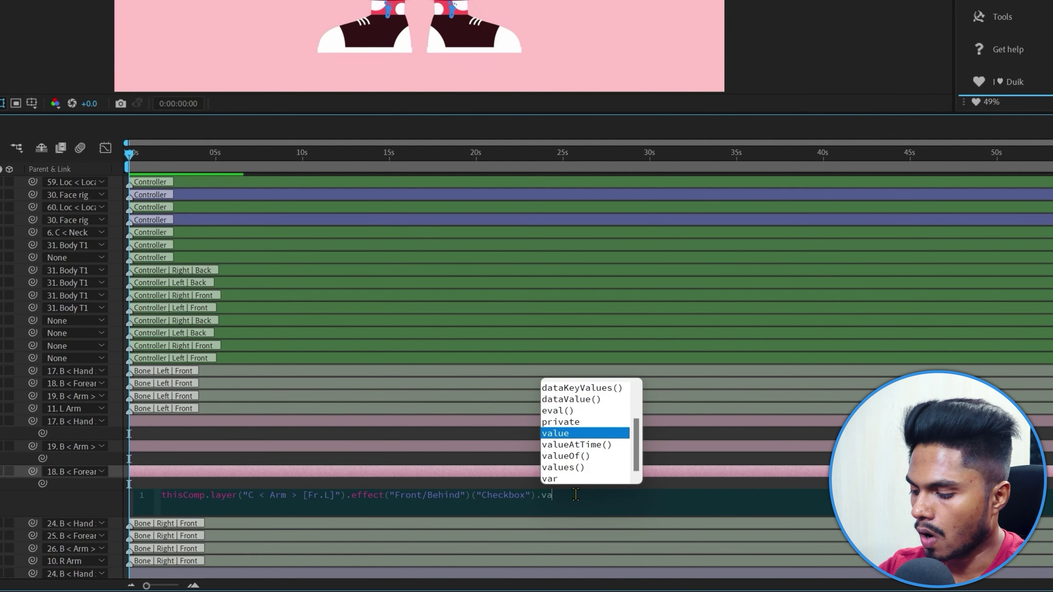
{"action": "type", "text": "lue*100;"}
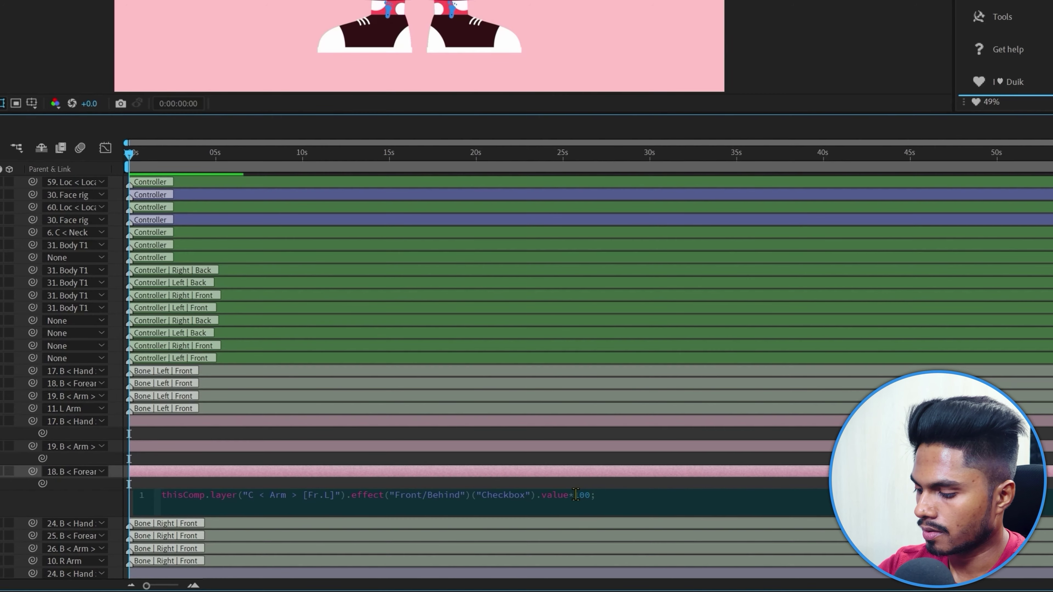
- Copy the forearm's checkbox opacity expression to the opacity of L_Arm 1 and L_neutral_H 1
{"action": "key", "text": "ctrl+a"}
{"action": "key", "text": "ctrl+c"}
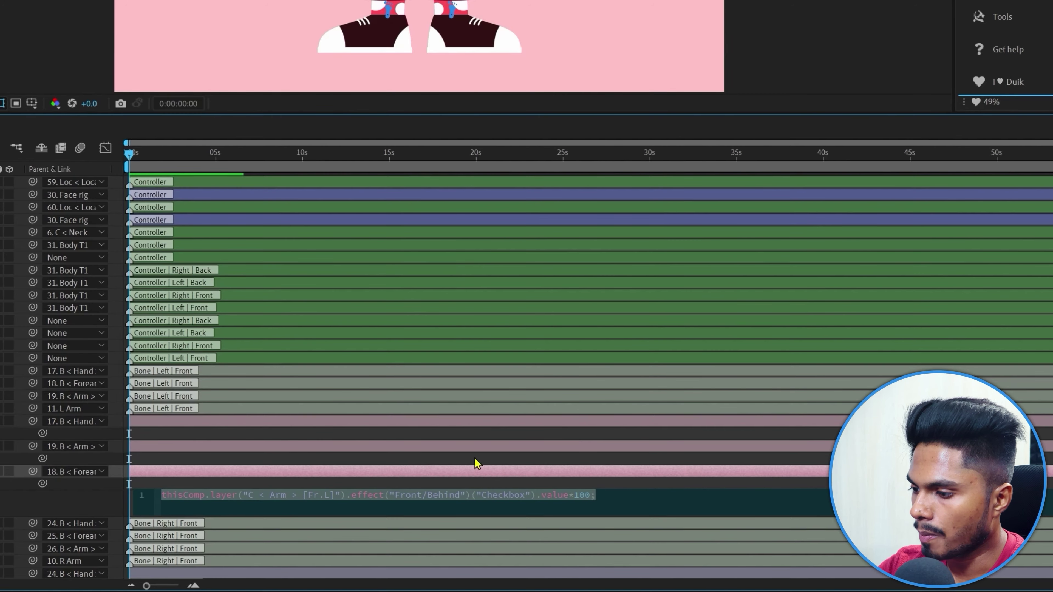
{"action": "left_click", "coordinate": [166, 461]}
{"action": "left_click", "coordinate": [63, 520], "text": "alt"}
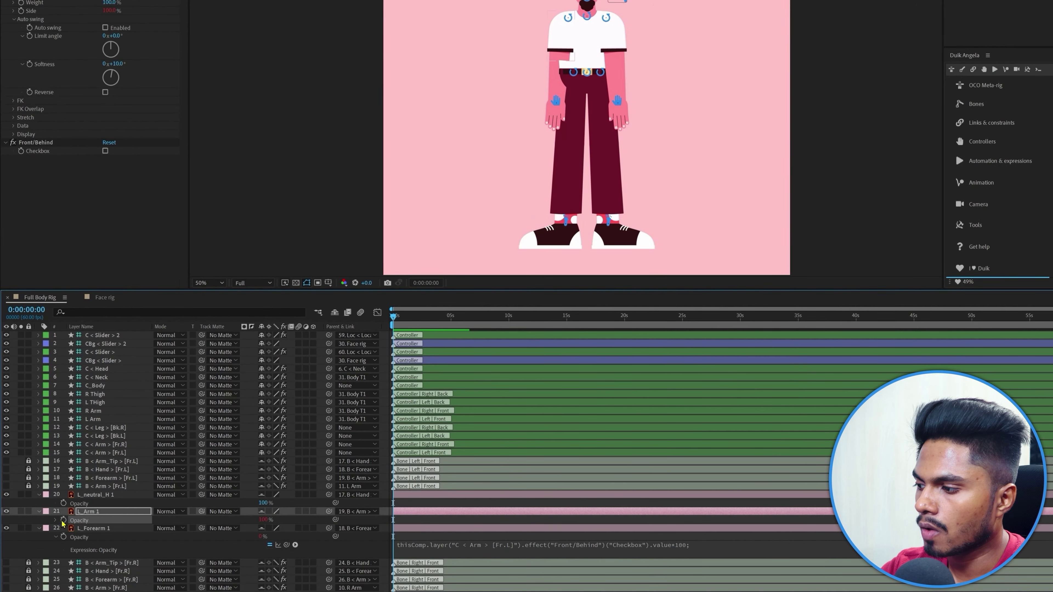
{"action": "key", "text": "ctrl+v"}
{"action": "left_click", "coordinate": [63, 503], "text": "alt"}
{"action": "key", "text": "ctrl+v"}
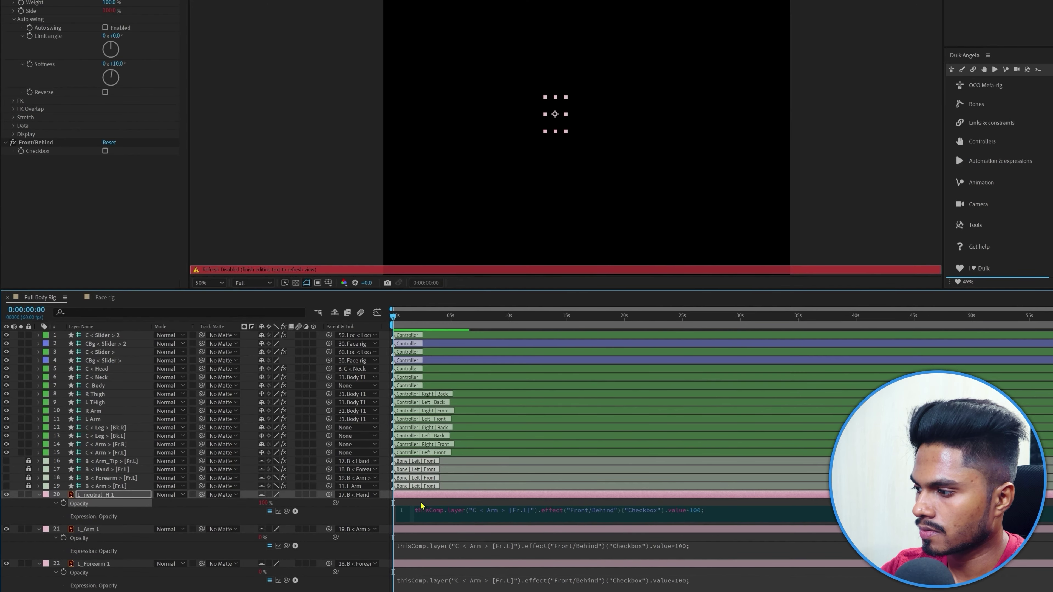
{"action": "left_click", "coordinate": [421, 502]}
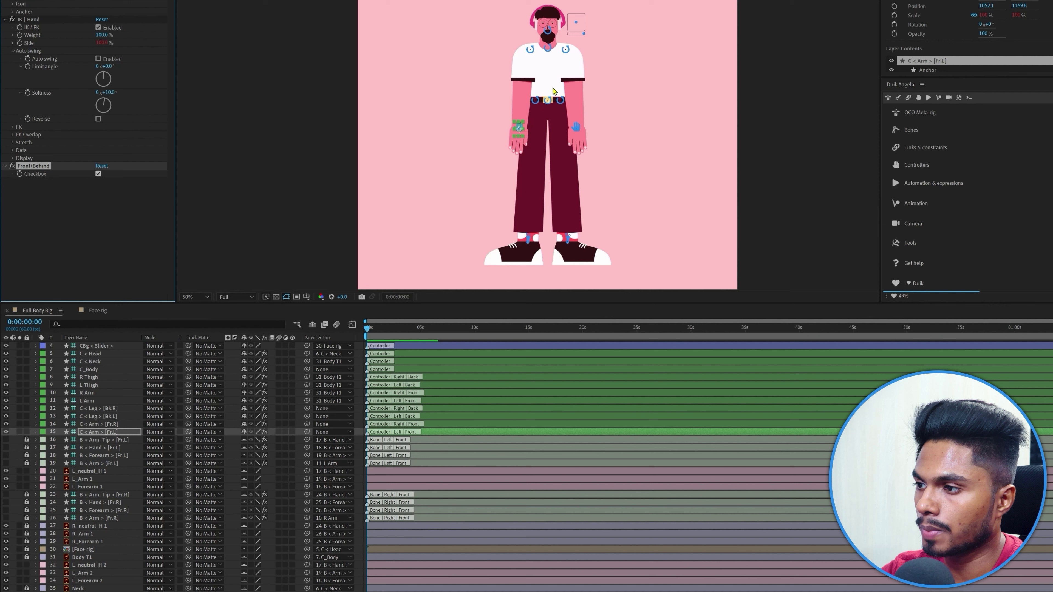
- Turn off the Front/Behind checkbox and move L_neutral_H 2, L_Arm 2 and L_Forearm 2 directly below the L Calf layer
{"action": "left_click", "coordinate": [99, 174]}
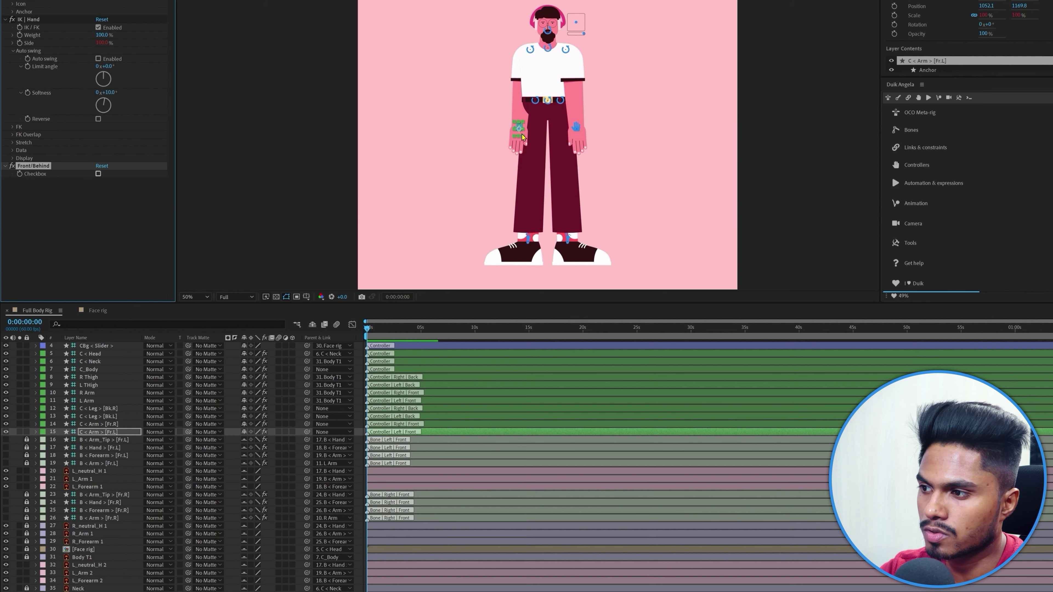
{"action": "scroll", "coordinate": [242, 472], "scroll_direction": "down", "scroll_amount": 4}
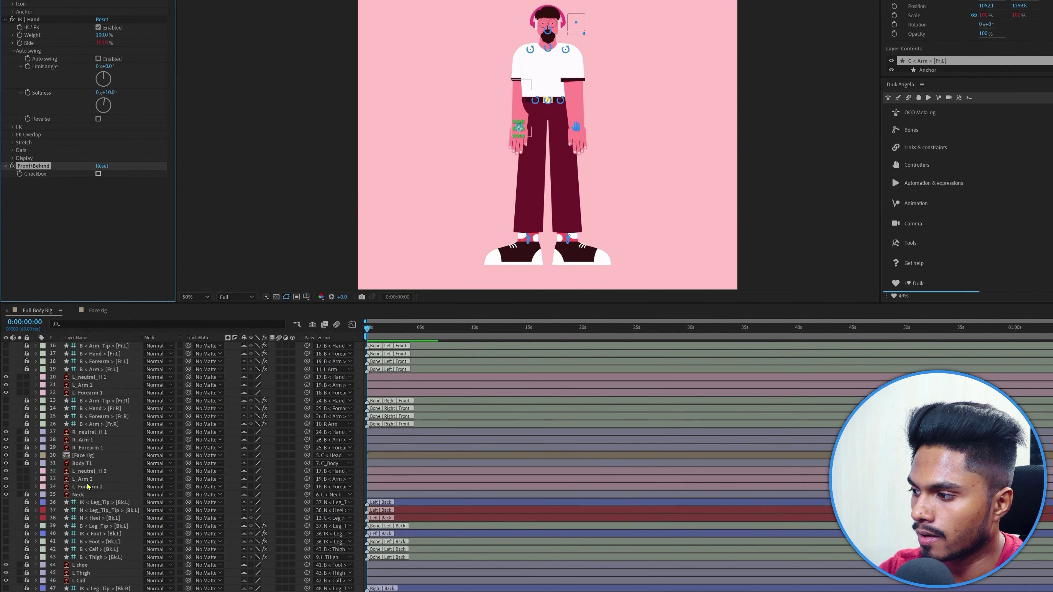
{"action": "left_click", "coordinate": [80, 474]}
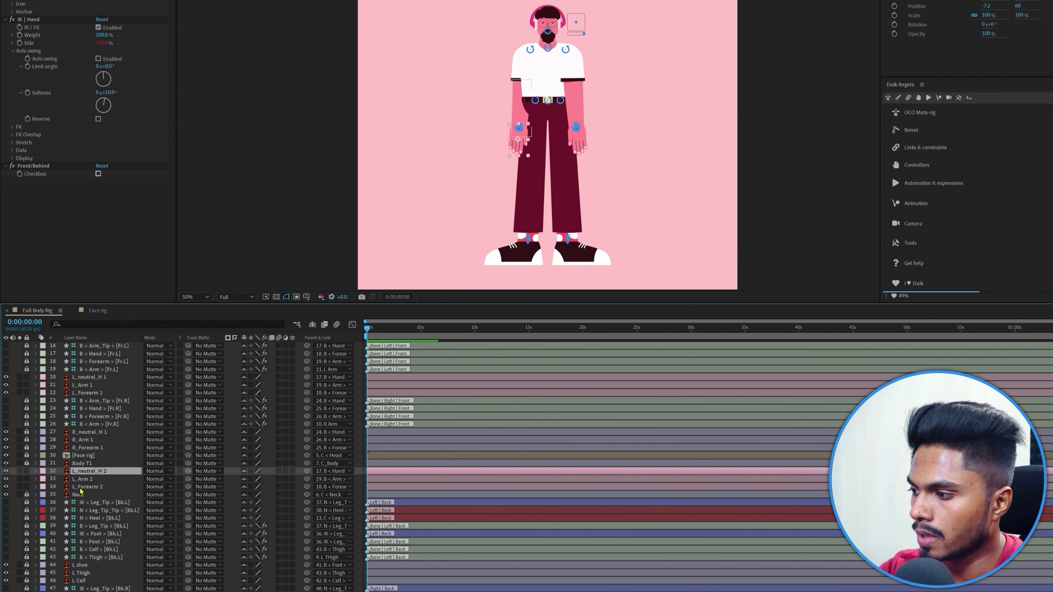
{"action": "left_click", "coordinate": [86, 487], "text": "shift"}
{"action": "left_click_drag", "start_coordinate": [88, 495], "coordinate": [83, 585]}
{"action": "left_click", "coordinate": [521, 175]}
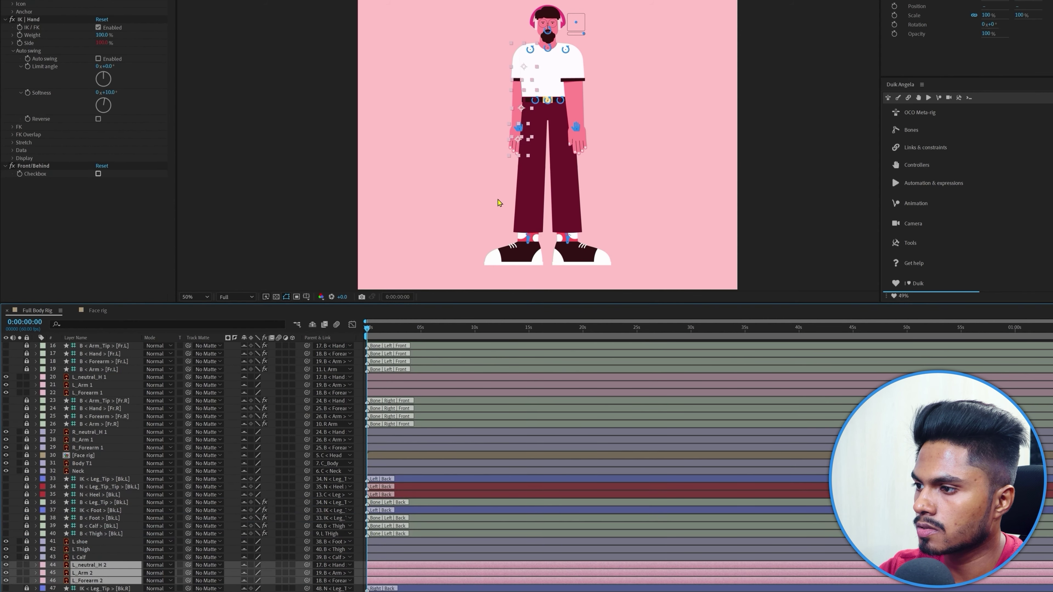
- Test the R Arm side of the rig by moving its hand controller slightly toward the body
{"action": "scroll", "coordinate": [153, 419], "scroll_direction": "up", "scroll_amount": 4}
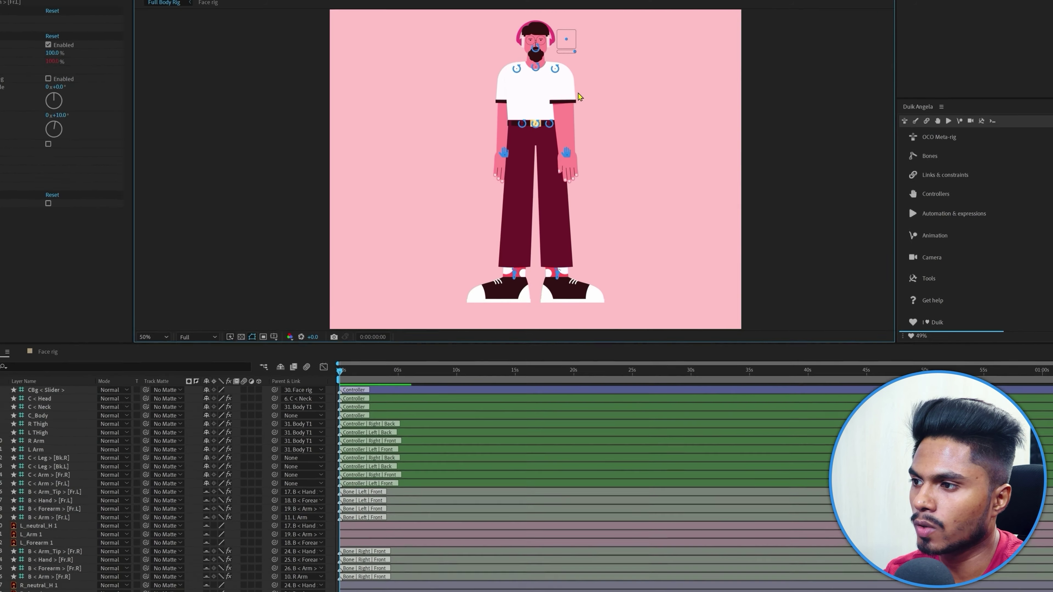
{"action": "scroll", "coordinate": [578, 48], "scroll_direction": "up", "scroll_amount": 1}
{"action": "left_click_drag", "start_coordinate": [578, 47], "coordinate": [568, 158]}
{"action": "left_click_drag", "start_coordinate": [598, 53], "coordinate": [589, 80]}
{"action": "left_click", "coordinate": [573, 118]}
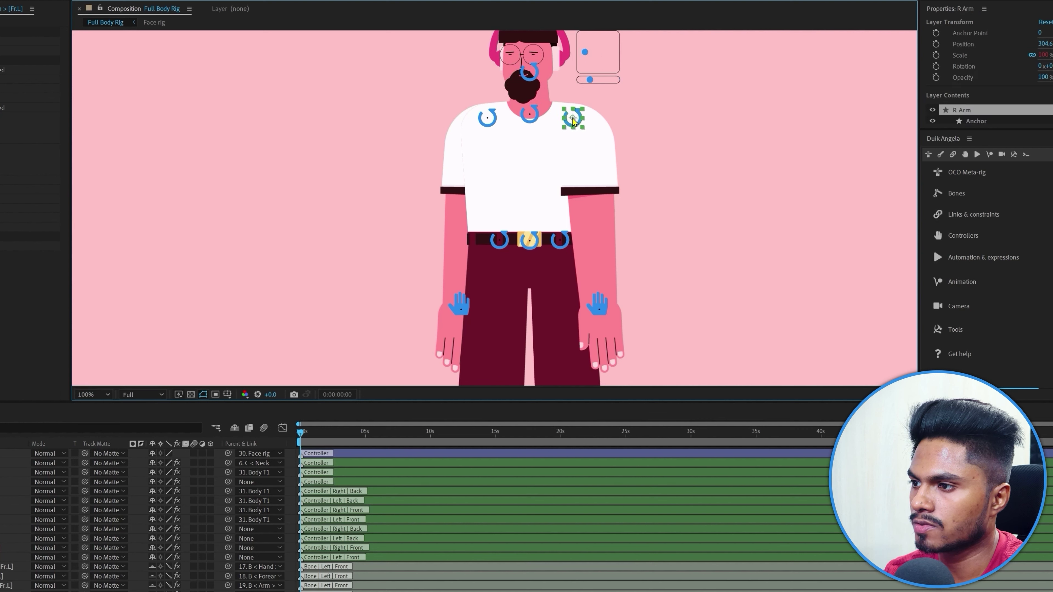
{"action": "left_click", "coordinate": [599, 307], "text": "shift"}
{"action": "left_click_drag", "start_coordinate": [598, 306], "coordinate": [585, 307]}
{"action": "left_click", "coordinate": [684, 174]}
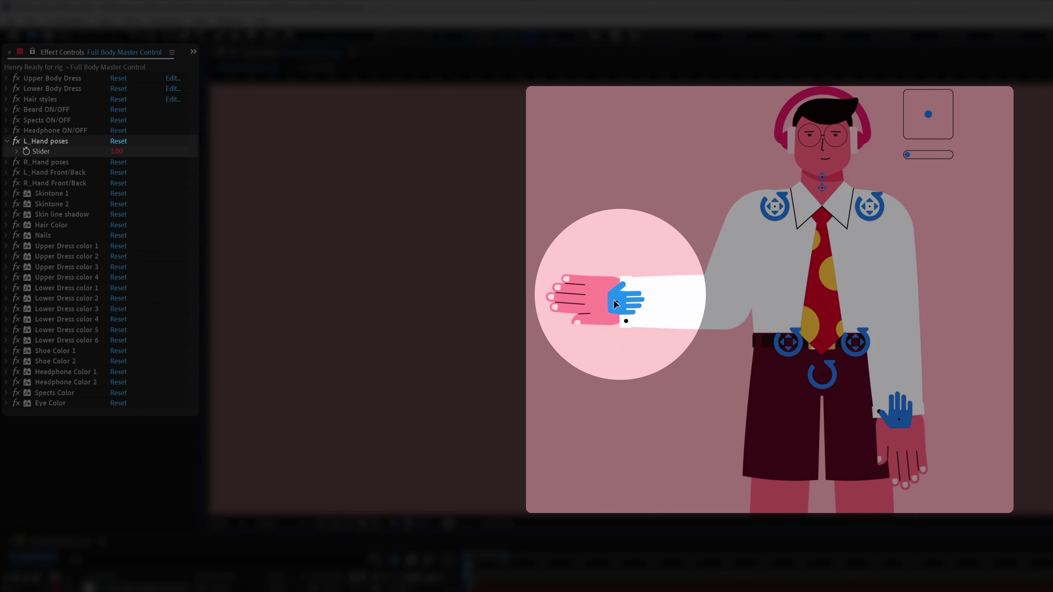
- Set the L_Hand poses slider on the Full Body Master Control layer to 5
{"action": "left_click", "coordinate": [122, 151]}
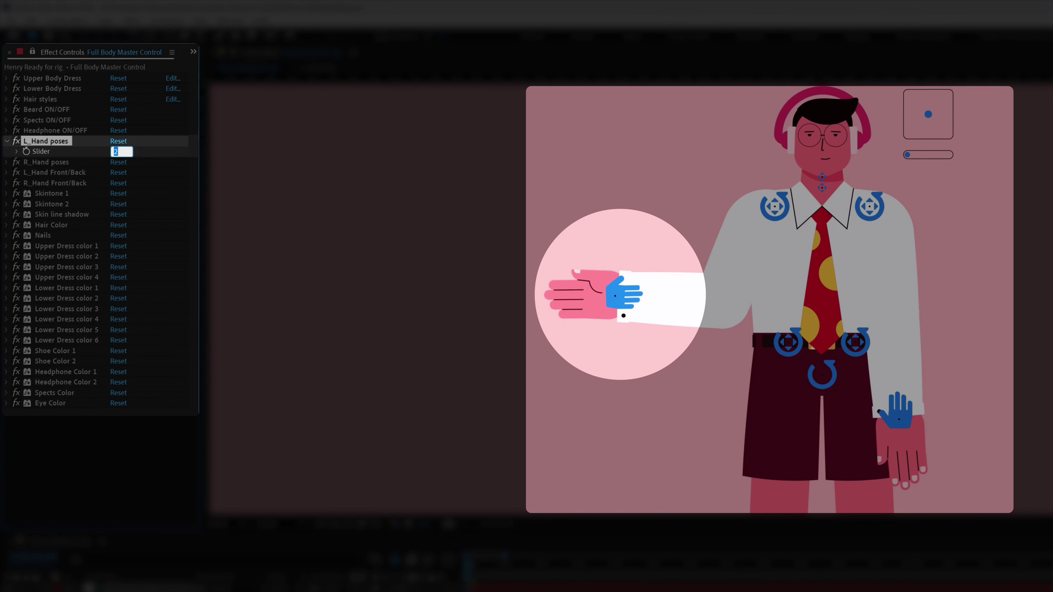
{"action": "type", "text": "5"}
{"action": "key", "text": "Return"}
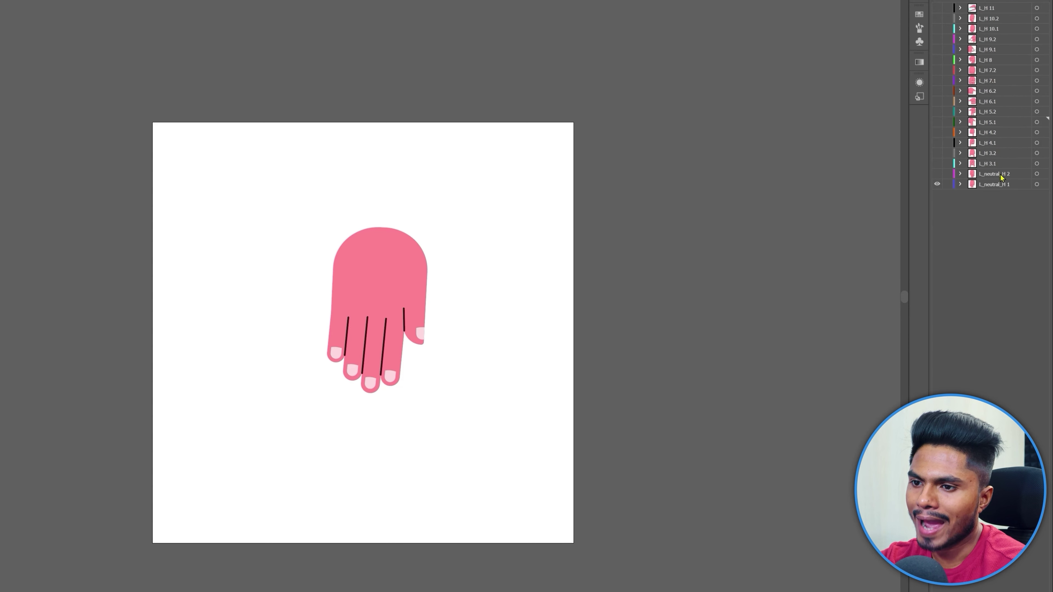
- In Illustrator, show the hand layers from L_neutral_H 2 up to L_H 7.1 and move L_neutral_H 2 to the artboard's upper-left corner
{"action": "left_click_drag", "start_coordinate": [937, 174], "coordinate": [938, 81]}
{"action": "left_click", "coordinate": [1037, 174]}
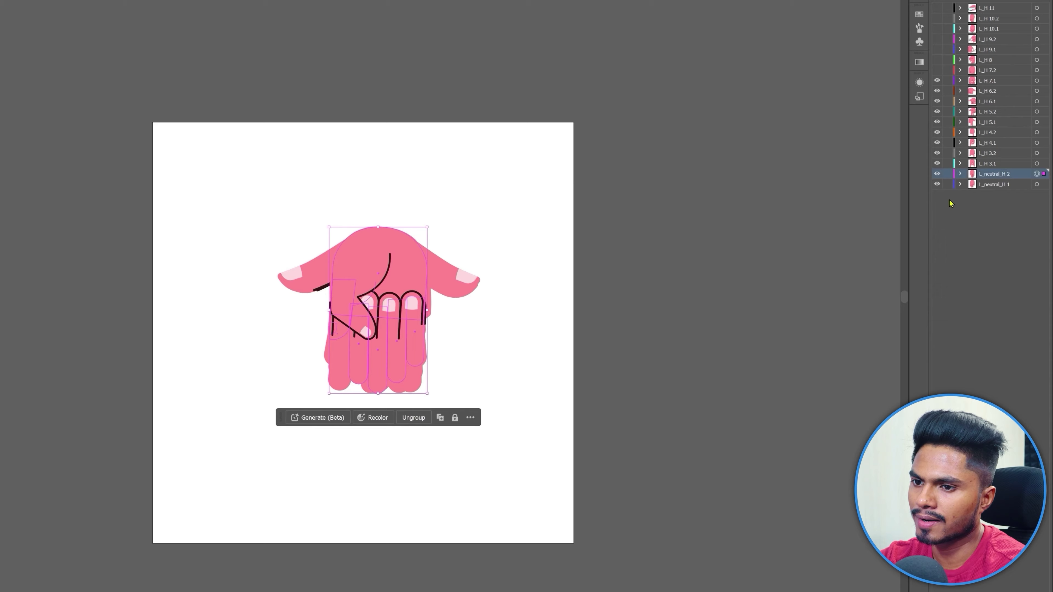
{"action": "left_click_drag", "start_coordinate": [382, 260], "coordinate": [186, 150]}
- Move the L_H 3.1 hand pose out to the artboard's right edge, undoing any stray move
{"action": "left_click", "coordinate": [1037, 165]}
{"action": "left_click_drag", "start_coordinate": [388, 276], "coordinate": [581, 197]}
{"action": "key", "text": "ctrl+z"}
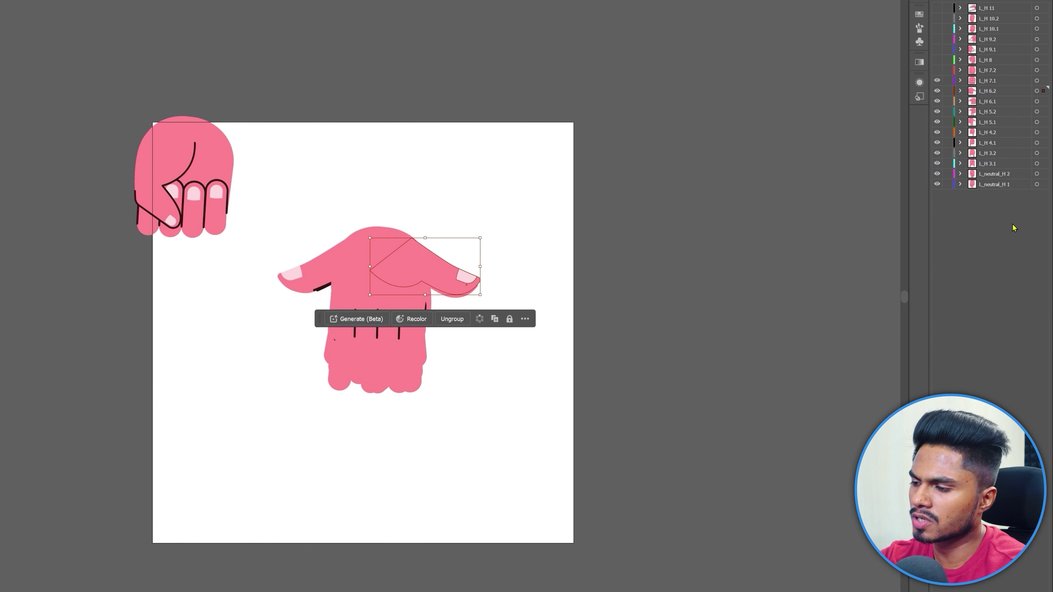
{"action": "left_click", "coordinate": [1036, 163]}
- Spread the L_H 3.2, L_H 4.1, L_H 4.2 and L_H 5.1 hand poses around the artboard, away from the central stack
{"action": "left_click", "coordinate": [1037, 153]}
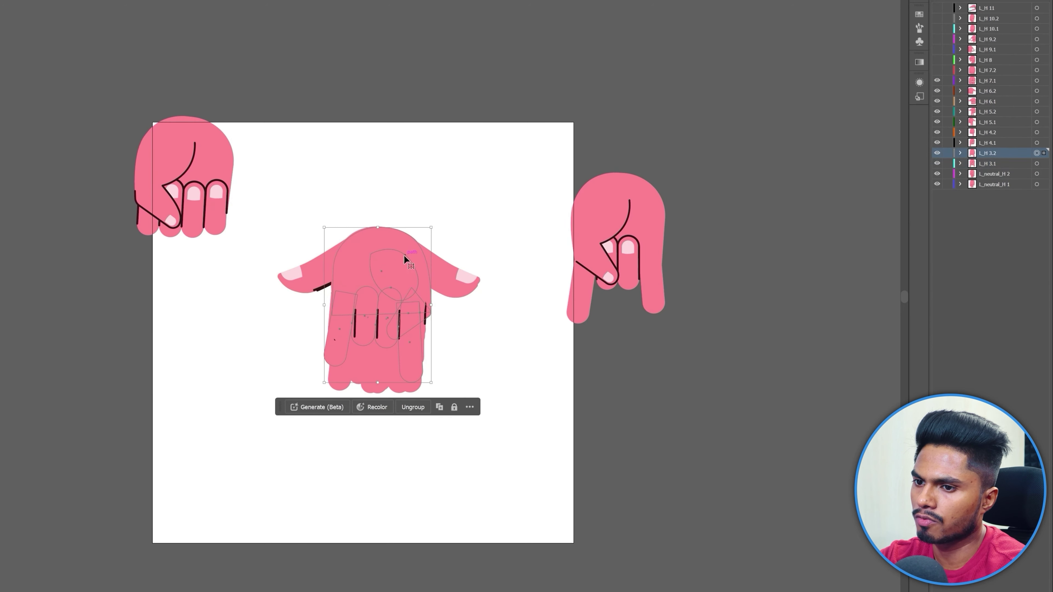
{"action": "left_click_drag", "start_coordinate": [405, 257], "coordinate": [242, 355]}
{"action": "left_click", "coordinate": [1037, 143]}
{"action": "left_click_drag", "start_coordinate": [386, 253], "coordinate": [516, 129]}
{"action": "left_click", "coordinate": [1037, 133]}
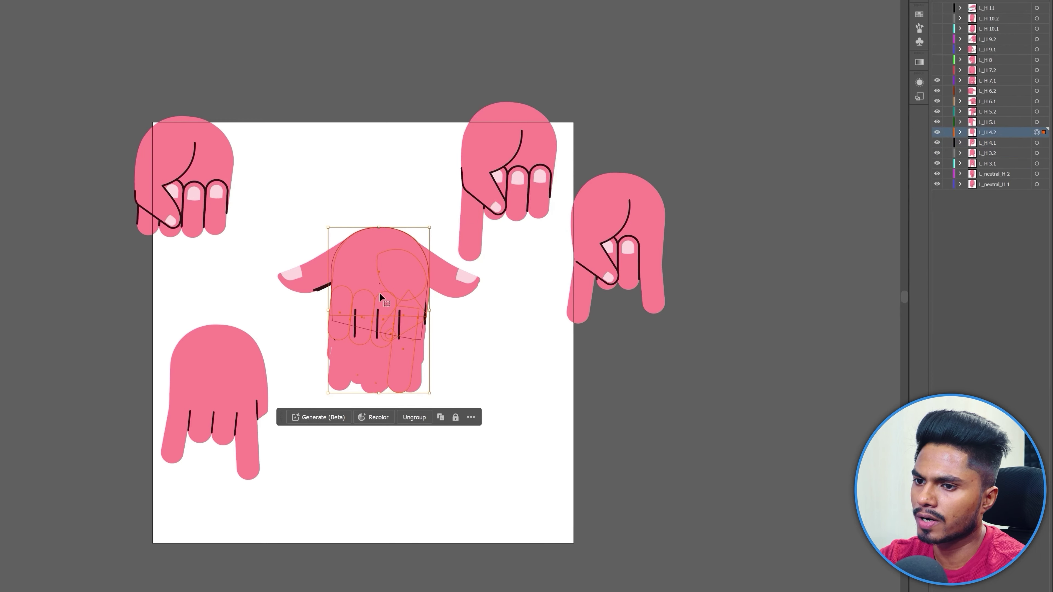
{"action": "left_click_drag", "start_coordinate": [384, 266], "coordinate": [516, 376]}
{"action": "left_click", "coordinate": [1037, 122]}
{"action": "left_click_drag", "start_coordinate": [385, 261], "coordinate": [346, 467]}
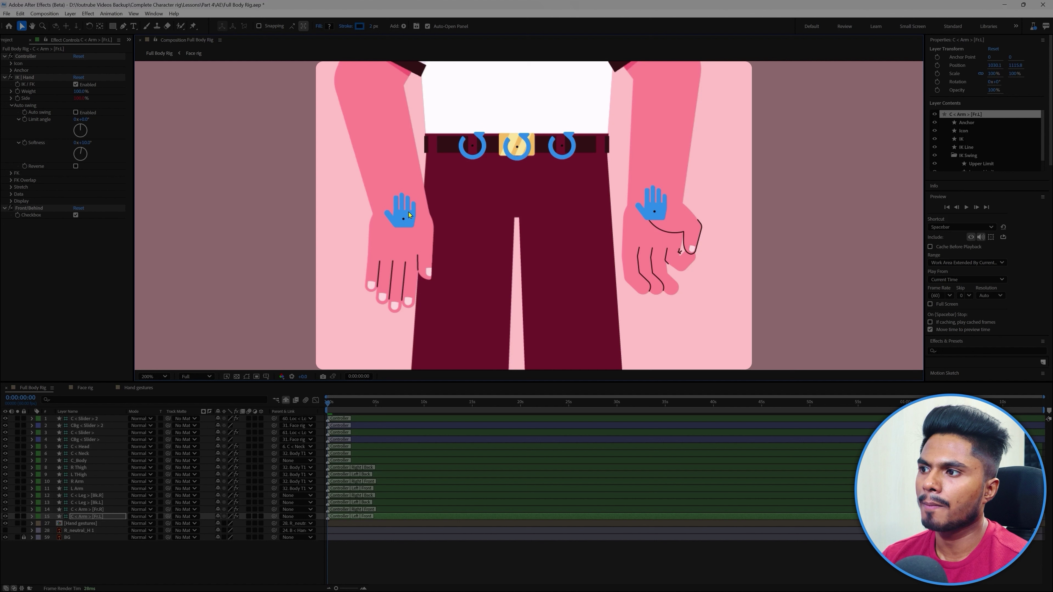
- In After Effects, shift both hand controllers toward the body and step the C < Arm > [Fr.R] slider down to the pose with both outer fingers extended
{"action": "left_click_drag", "start_coordinate": [396, 203], "coordinate": [429, 224]}
{"action": "left_click_drag", "start_coordinate": [656, 210], "coordinate": [633, 189]}
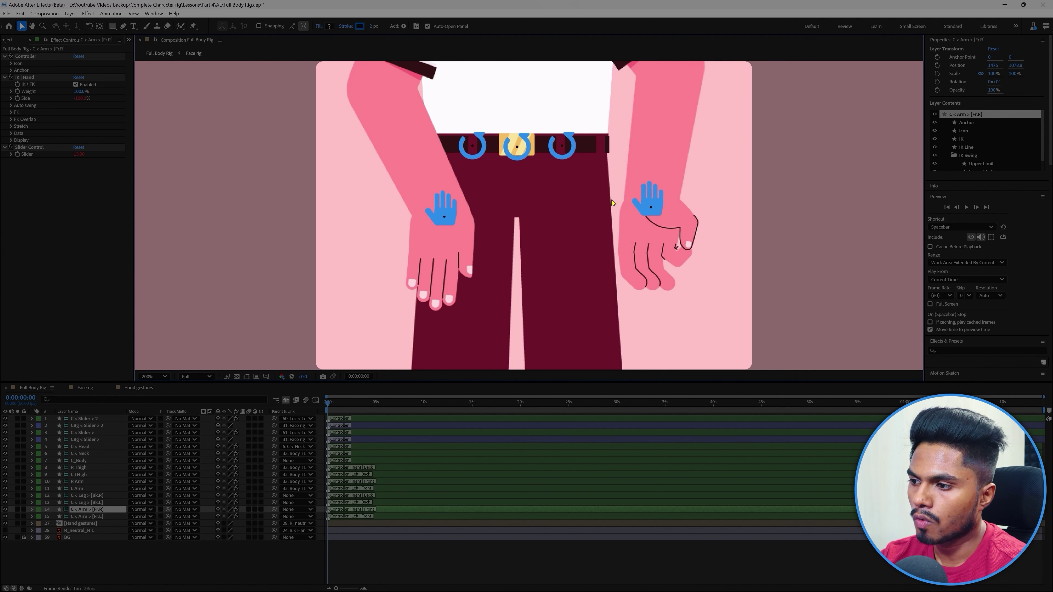
{"action": "left_click", "coordinate": [79, 155]}
{"action": "key", "text": "Down"}
{"action": "key", "text": "Down"}
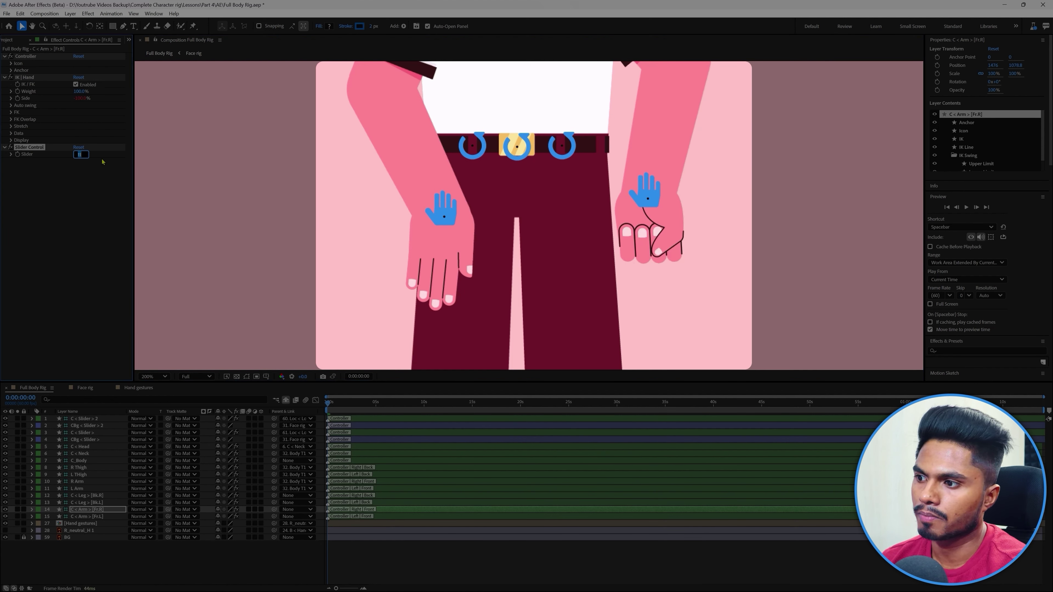
{"action": "key", "text": "Down"}
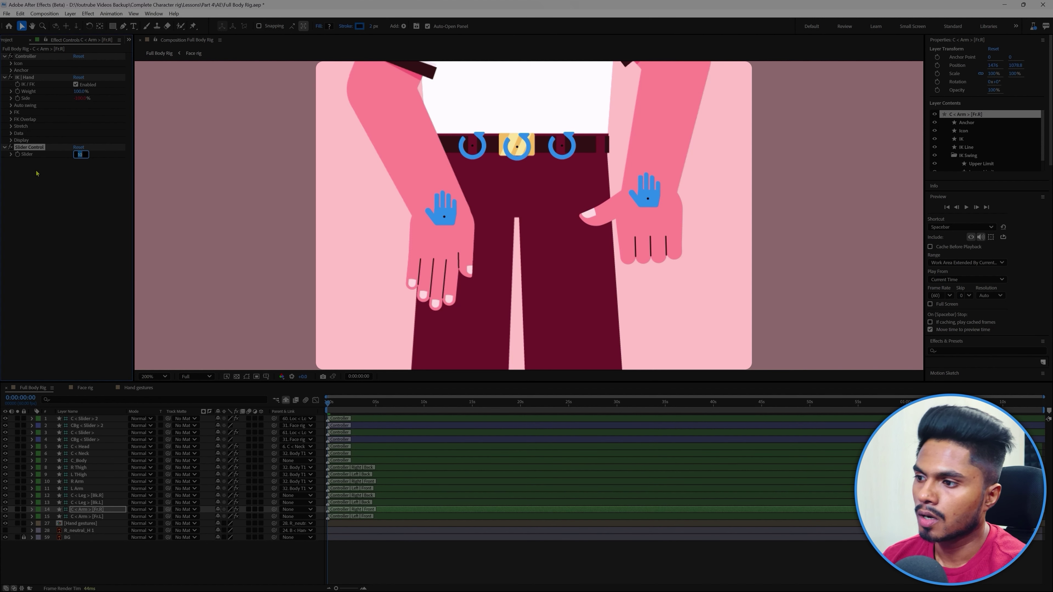
{"action": "key", "text": "Down"}
{"action": "key", "text": "Down"}
{"action": "key", "text": "Down"}
{"action": "key", "text": "Down"}
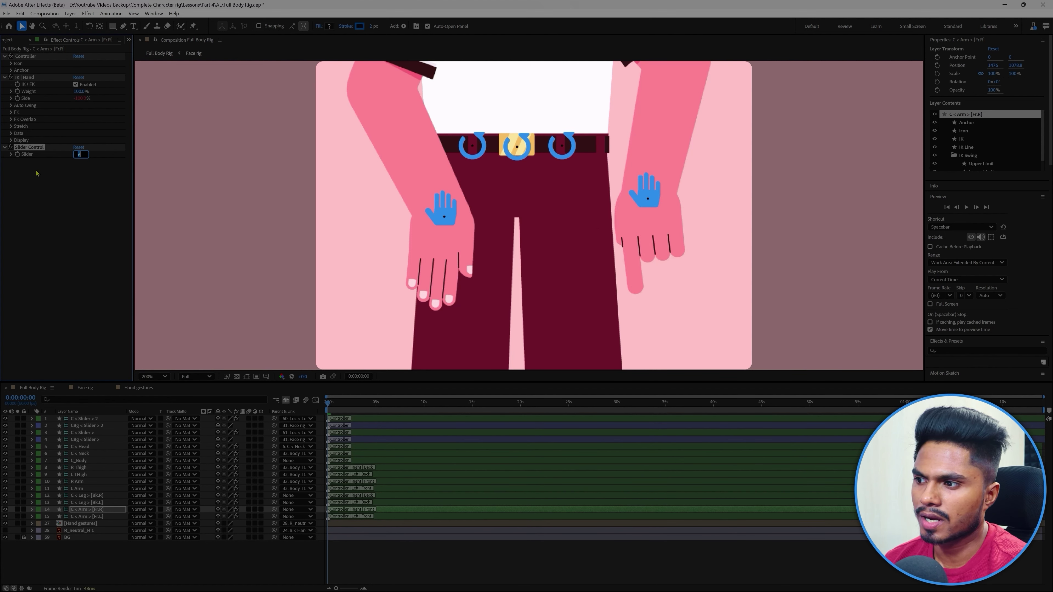
{"action": "key", "text": "Down"}
{"action": "key", "text": "Down"}
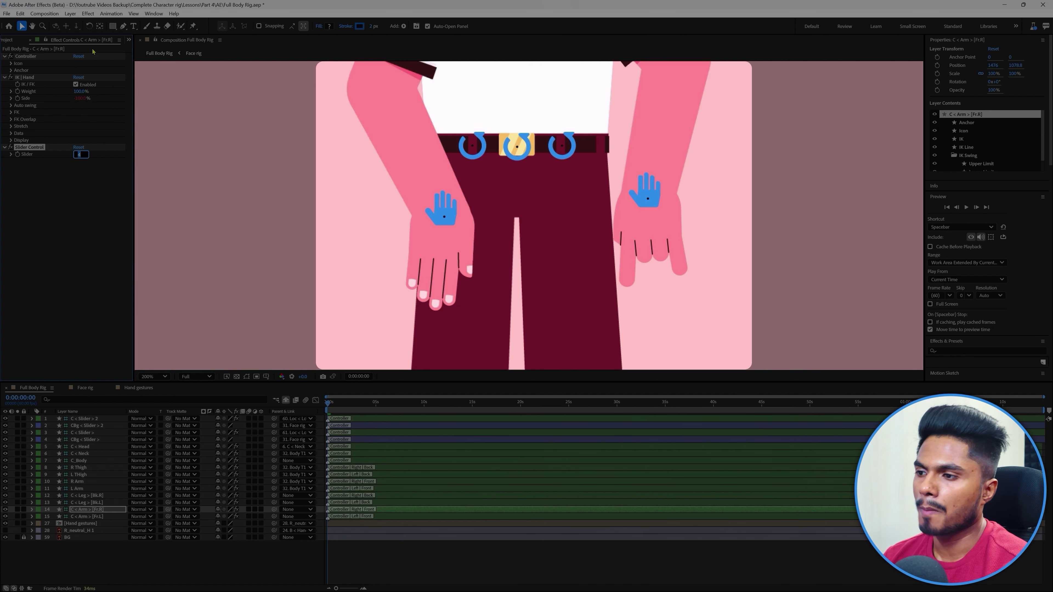
{"action": "key", "text": "Return"}
- Rotate the C < Arm > [Fr.R] hand controller to test turning the posed hand
{"action": "key", "text": "w"}
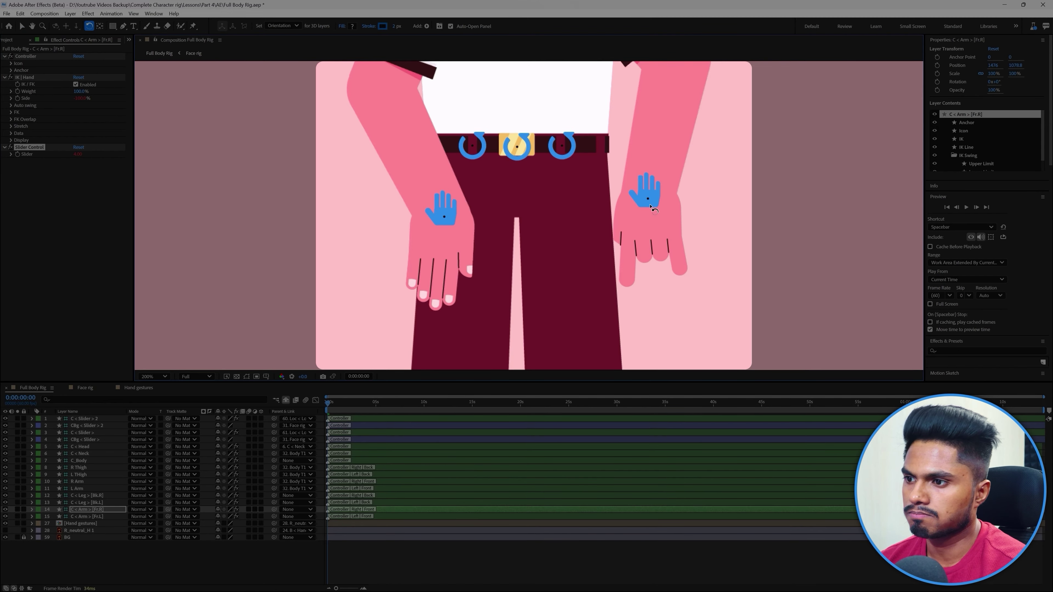
{"action": "left_click_drag", "start_coordinate": [650, 207], "coordinate": [634, 182]}
{"action": "key", "text": "v"}
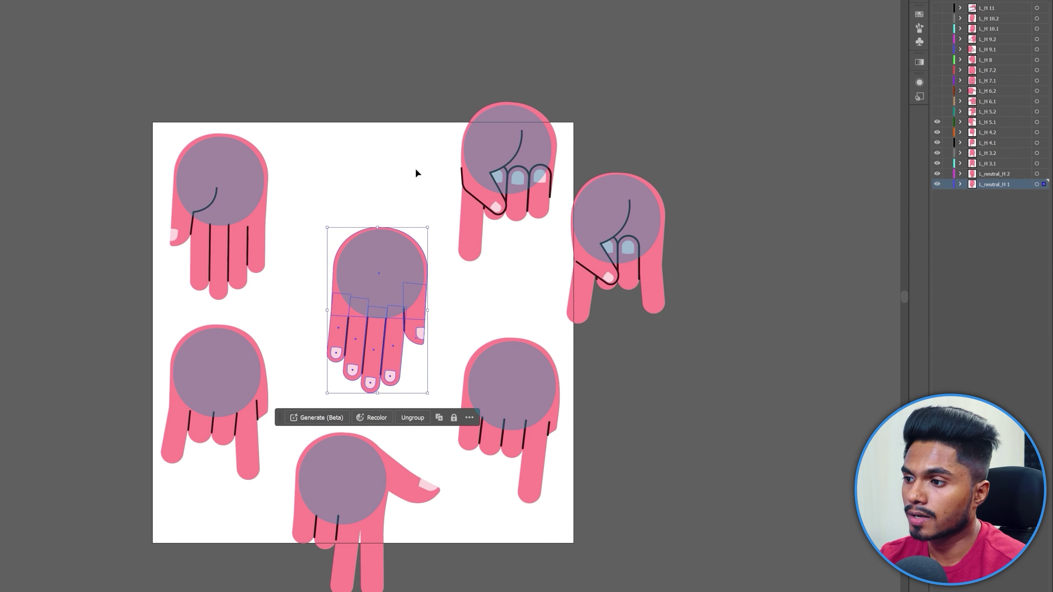
- In Illustrator, clear the selection of the L_neutral_H 1 hand pose
{"action": "key", "text": "ctrl+shift+a"}
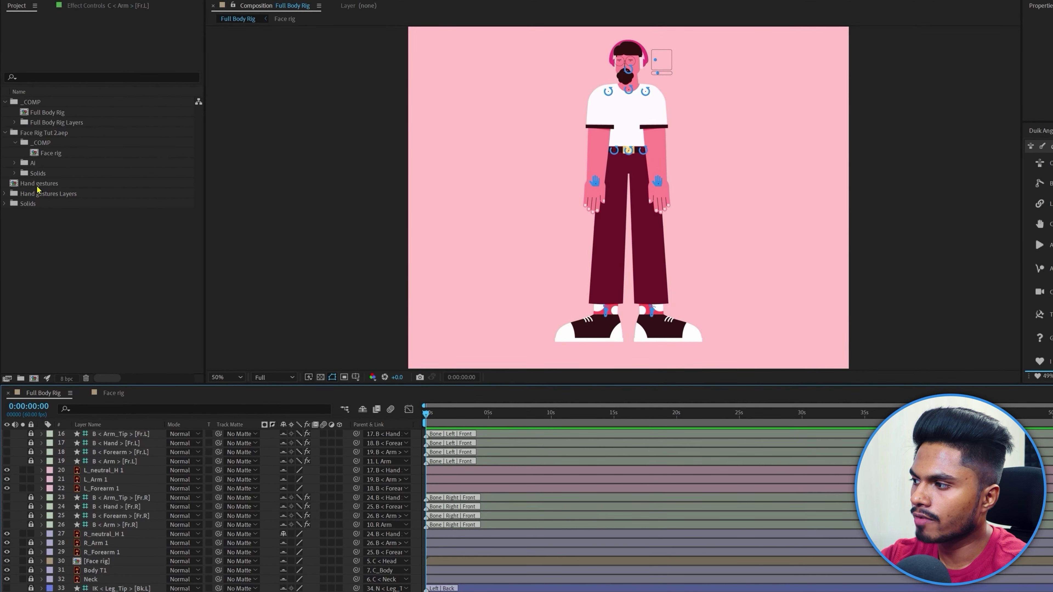
- In After Effects, add the Hand gestures composition directly above R_neutral_H 1 in Full Body Rig and solo both layers
{"action": "left_click", "coordinate": [28, 173]}
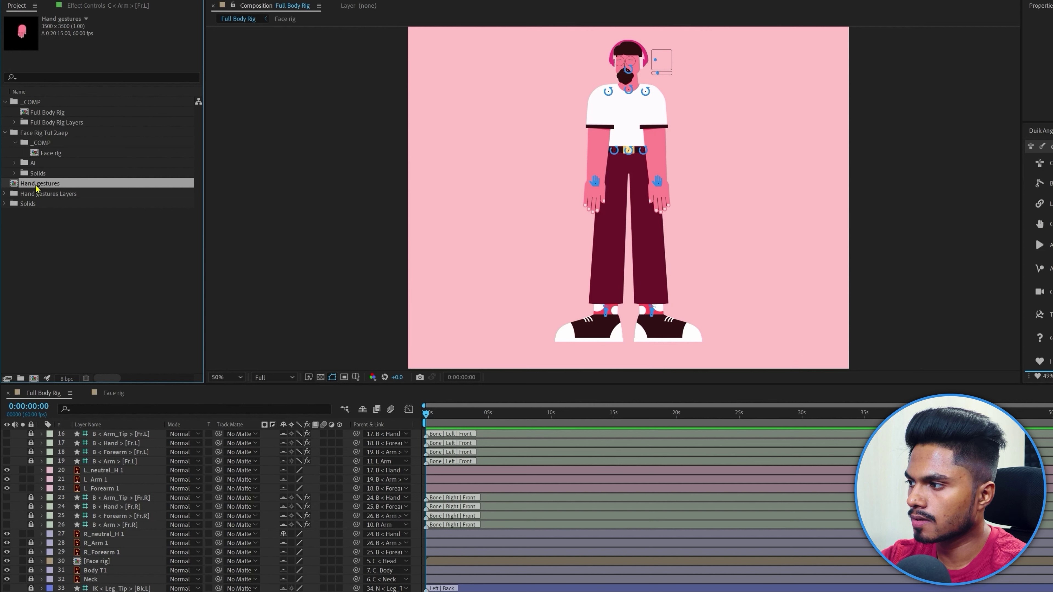
{"action": "left_click_drag", "start_coordinate": [37, 188], "coordinate": [131, 532]}
{"action": "left_click", "coordinate": [106, 544], "text": "shift"}
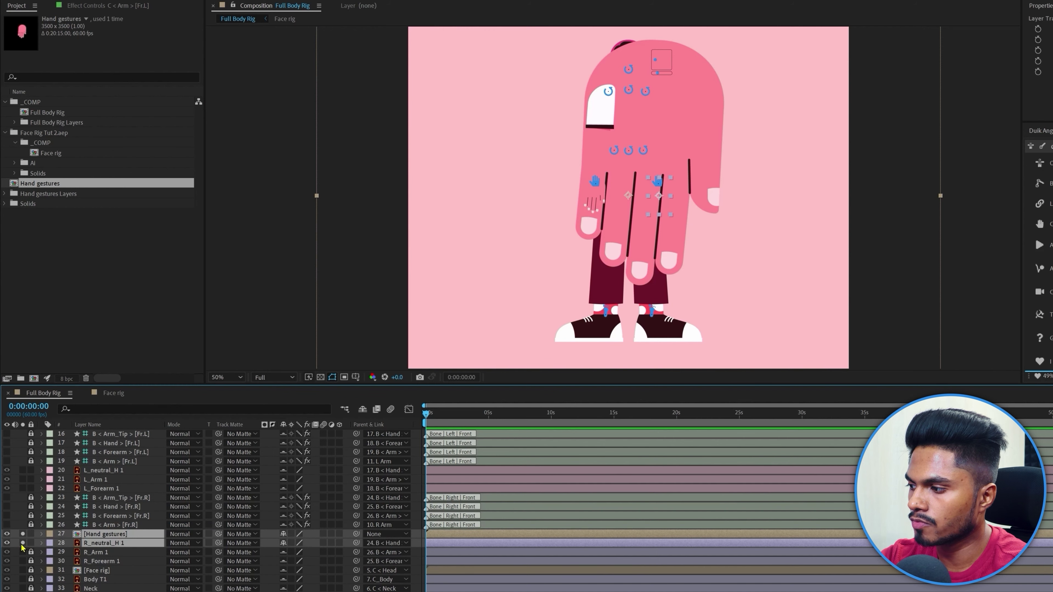
{"action": "left_click", "coordinate": [104, 552]}
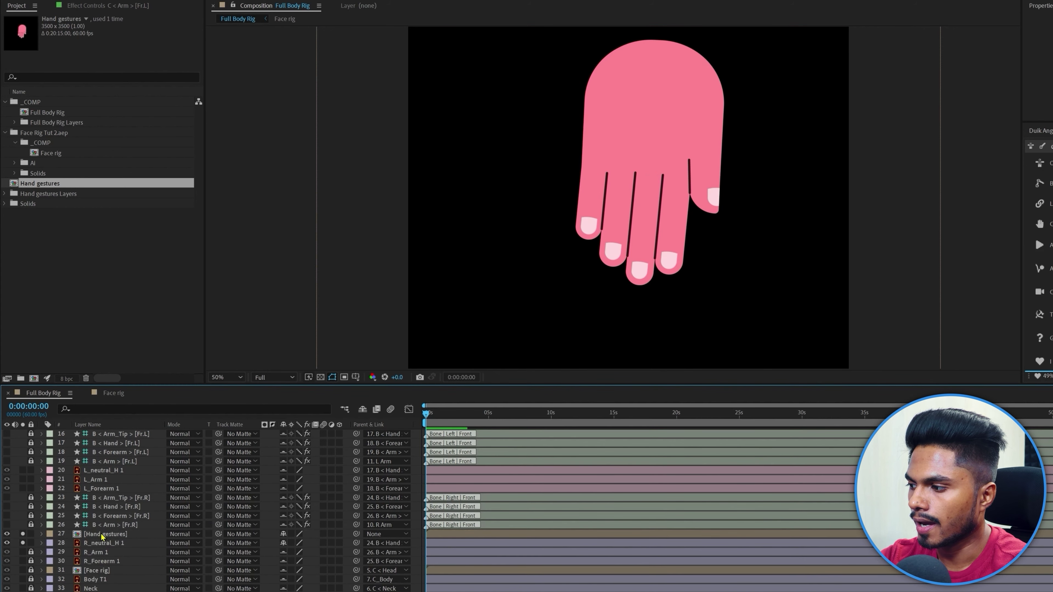
- Move the Hand gestures layer clear of the small hand and flip it horizontally
{"action": "left_click", "coordinate": [101, 534]}
{"action": "left_click_drag", "start_coordinate": [661, 141], "coordinate": [765, 209]}
{"action": "right_click", "coordinate": [783, 220]}
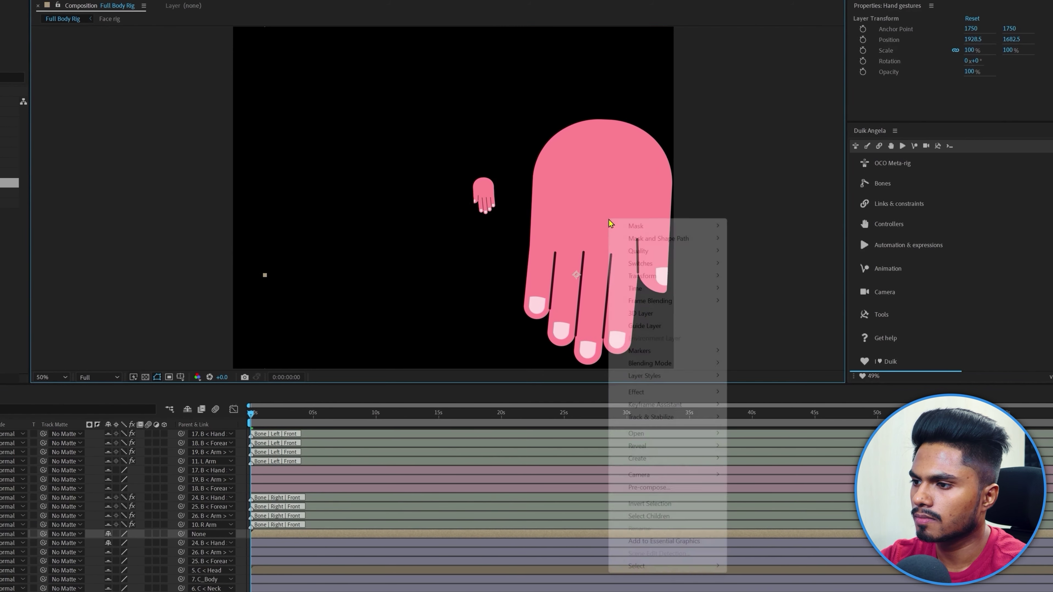
{"action": "mouse_move", "coordinate": [645, 278]}
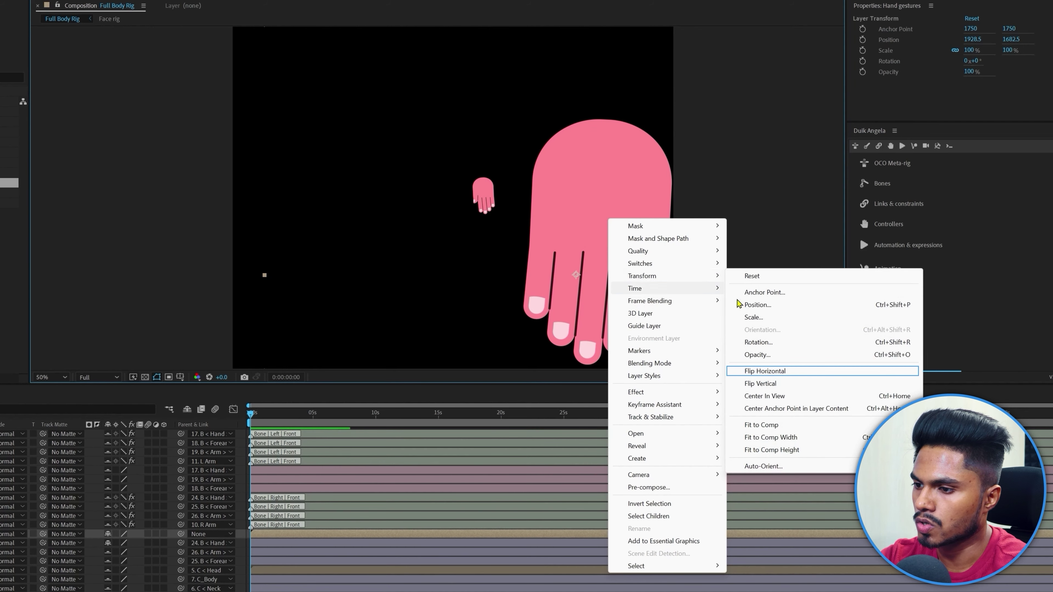
{"action": "left_click", "coordinate": [757, 372]}
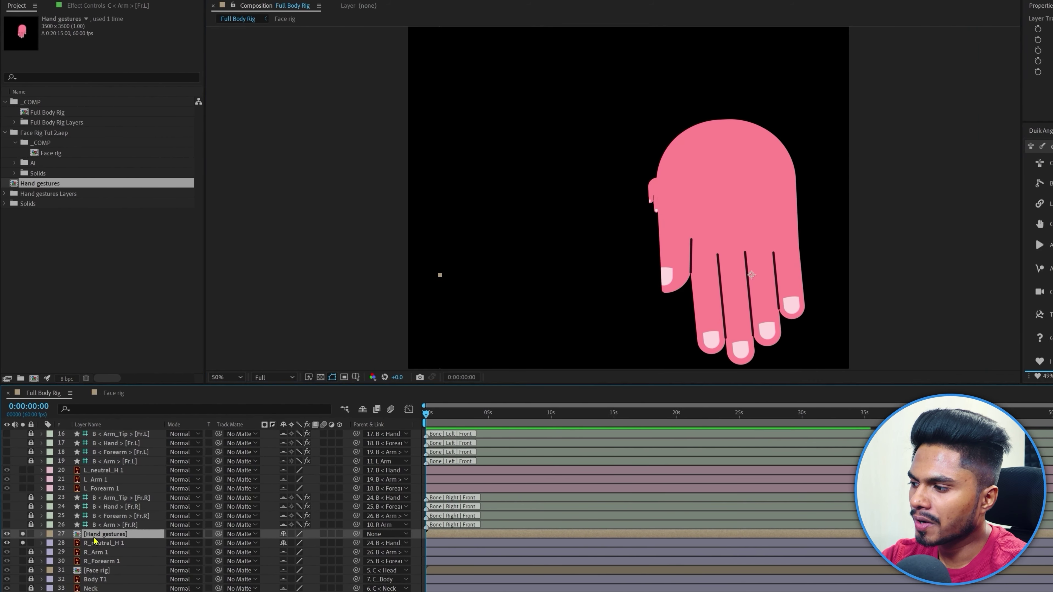
- Set the Hand gestures layer's opacity to 50%
{"action": "key", "text": "t"}
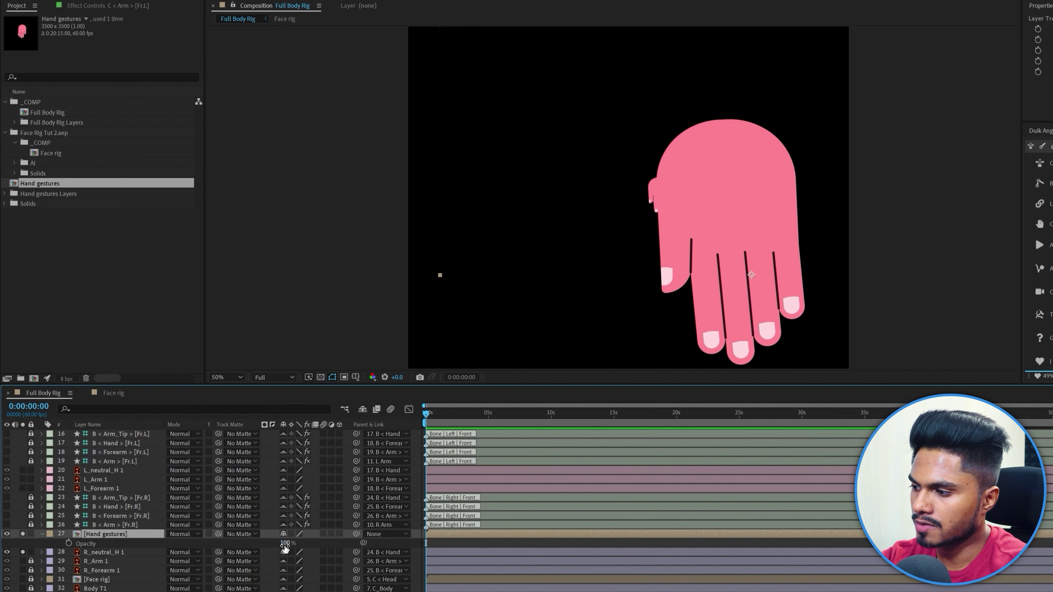
{"action": "left_click", "coordinate": [285, 545]}
{"action": "type", "text": "50"}
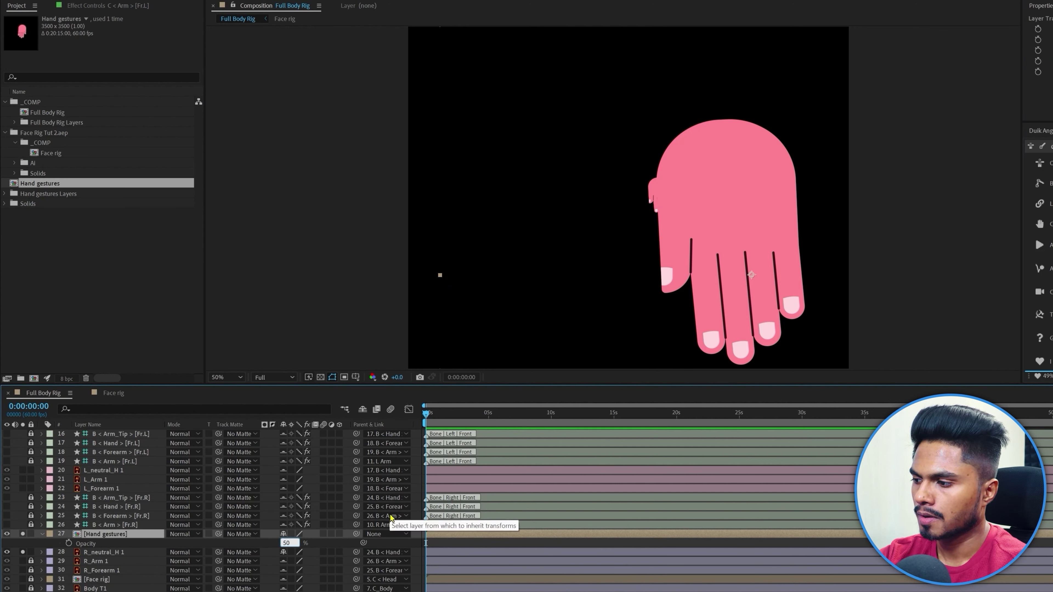
{"action": "key", "text": "Return"}
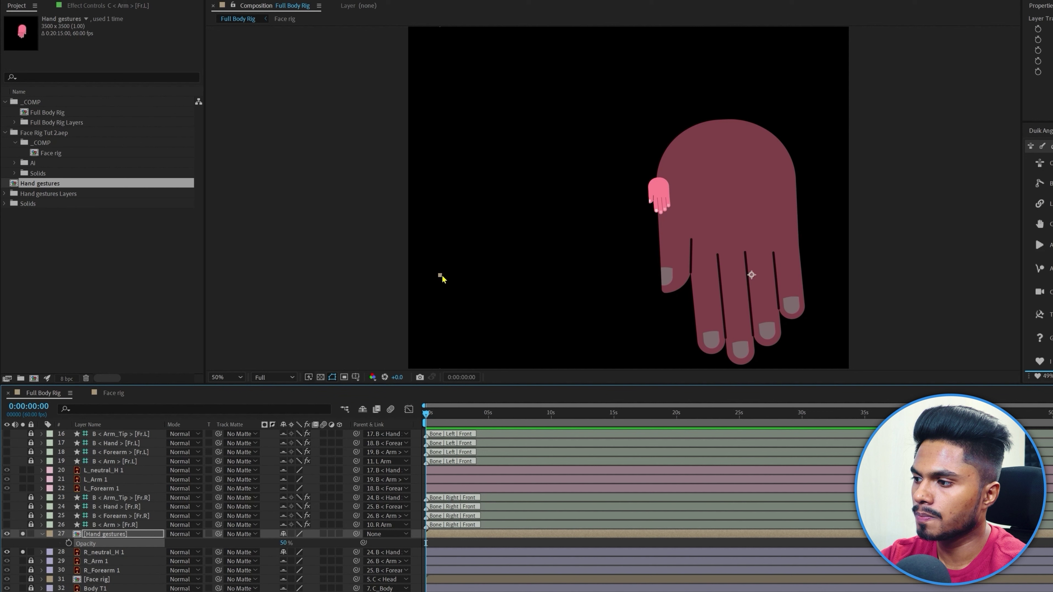
- Scale the Hand gestures layer down and align it over the R_neutral_H 1 hand so size and position match
{"action": "left_click_drag", "start_coordinate": [440, 276], "coordinate": [695, 275]}
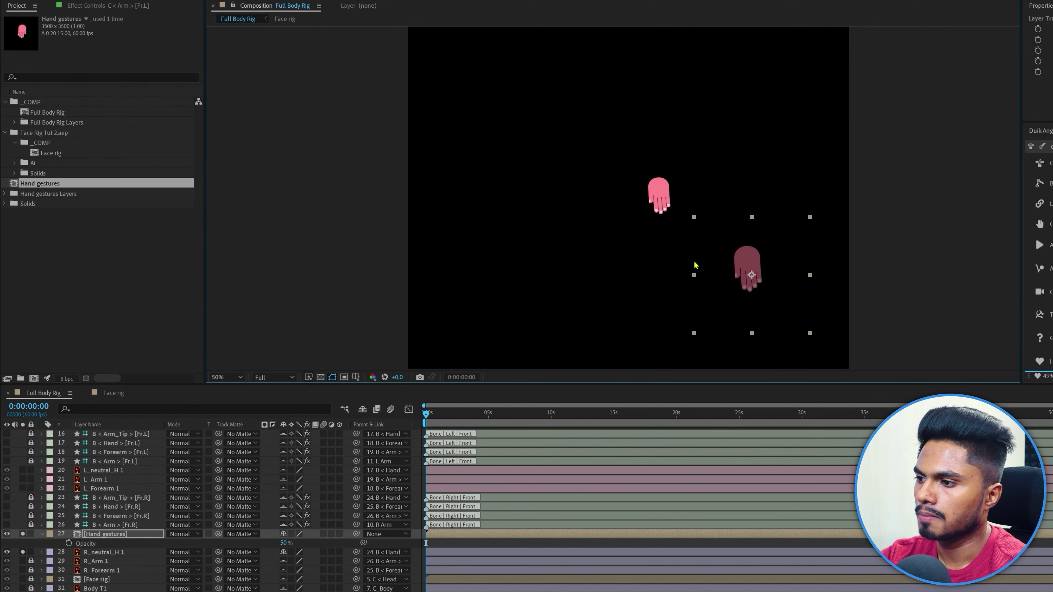
{"action": "left_click_drag", "start_coordinate": [758, 275], "coordinate": [661, 218]}
{"action": "scroll", "coordinate": [661, 219], "scroll_direction": "up", "scroll_amount": 2}
{"action": "left_click_drag", "start_coordinate": [772, 216], "coordinate": [631, 216]}
{"action": "left_click_drag", "start_coordinate": [631, 217], "coordinate": [677, 154]}
{"action": "left_click_drag", "start_coordinate": [916, 215], "coordinate": [861, 192]}
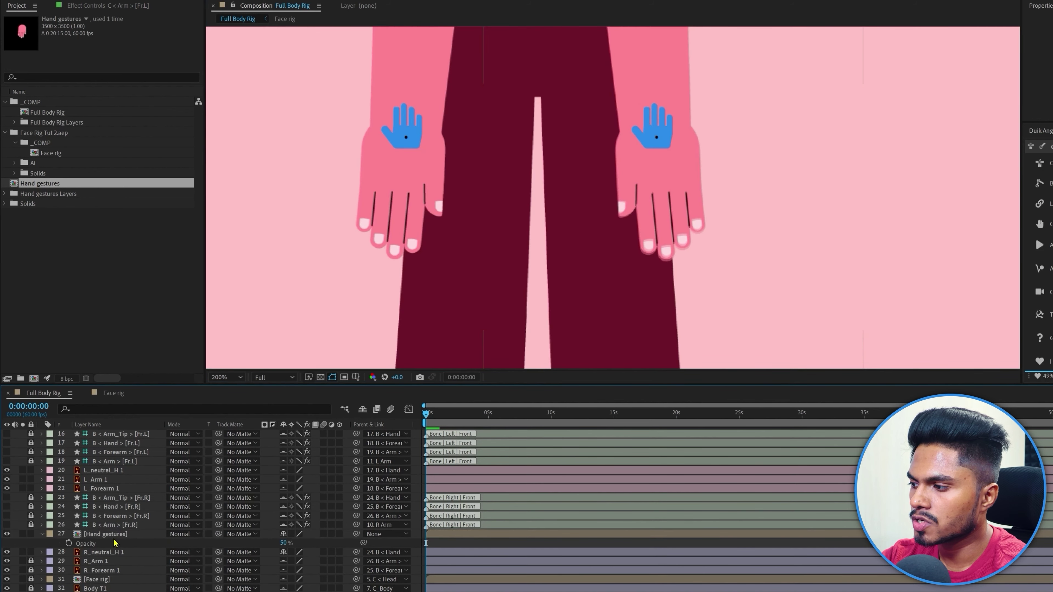
- Parent the Hand gestures layer to R_neutral_H 1 and hide the R_neutral_H 1 layer
{"action": "left_click", "coordinate": [106, 536]}
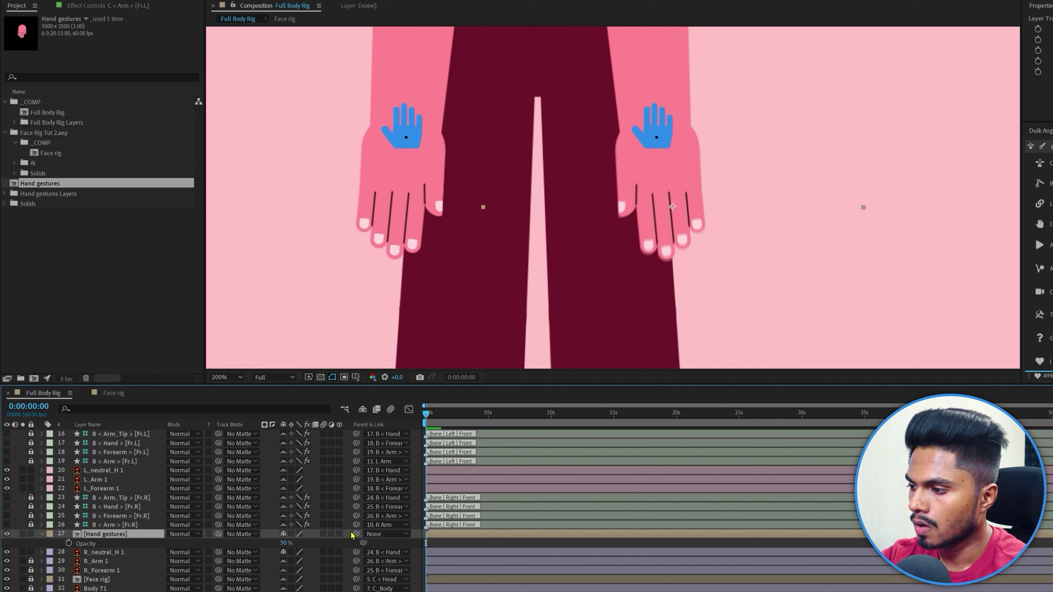
{"action": "left_click_drag", "start_coordinate": [355, 534], "coordinate": [101, 557]}
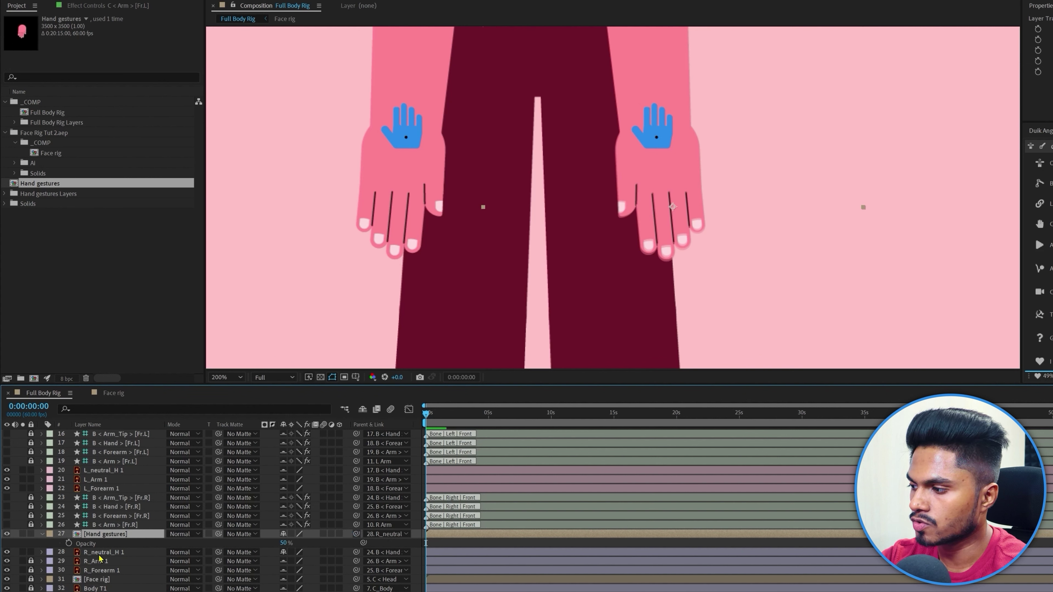
{"action": "left_click", "coordinate": [101, 555]}
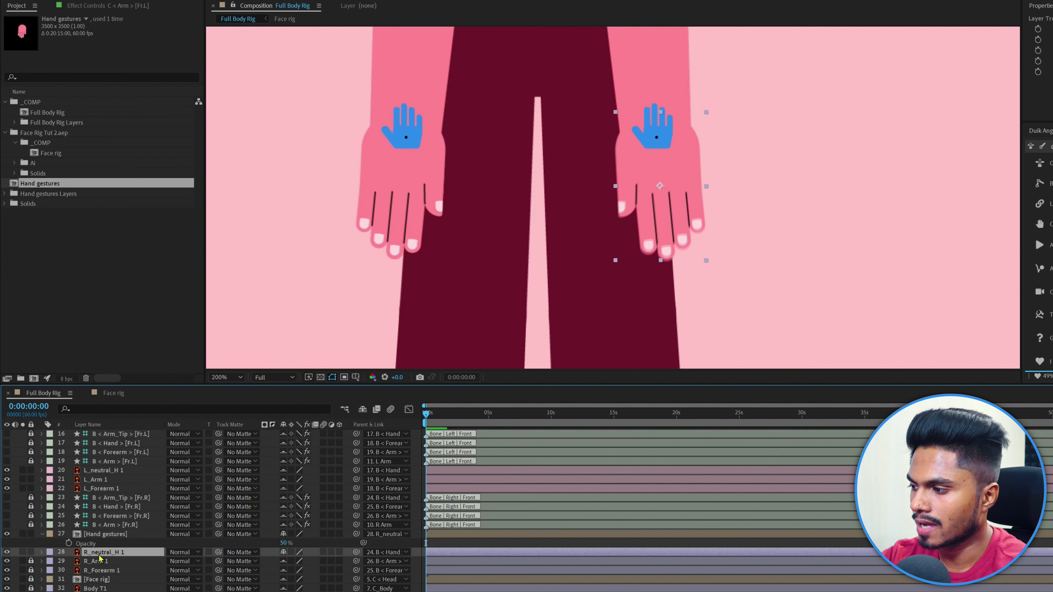
{"action": "left_click", "coordinate": [7, 552]}
- Set the Hand gestures layer's opacity to 100%
{"action": "left_click", "coordinate": [102, 536]}
{"action": "left_click", "coordinate": [285, 542]}
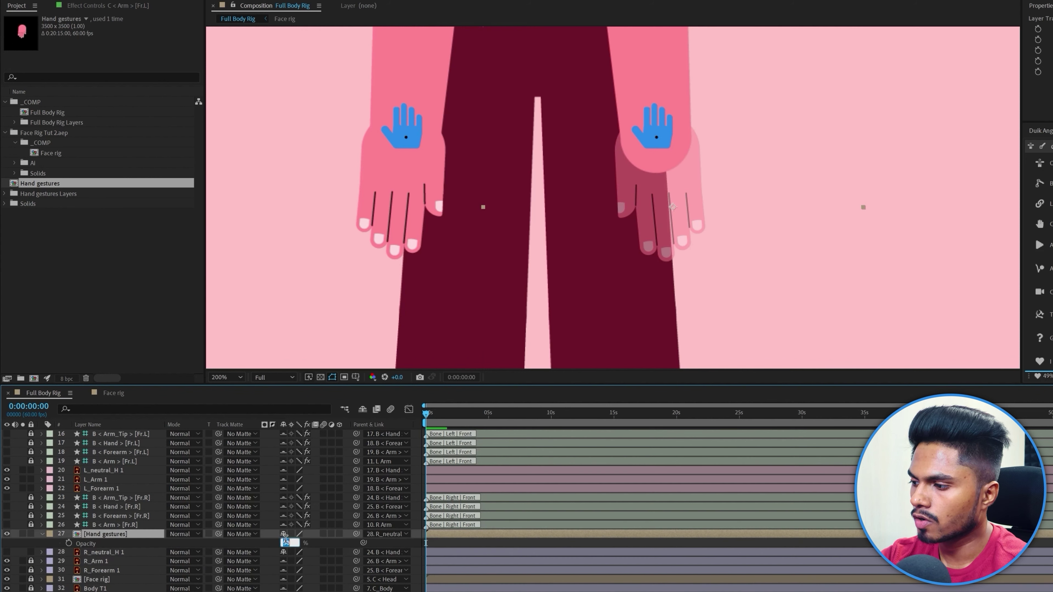
{"action": "type", "text": "1"}
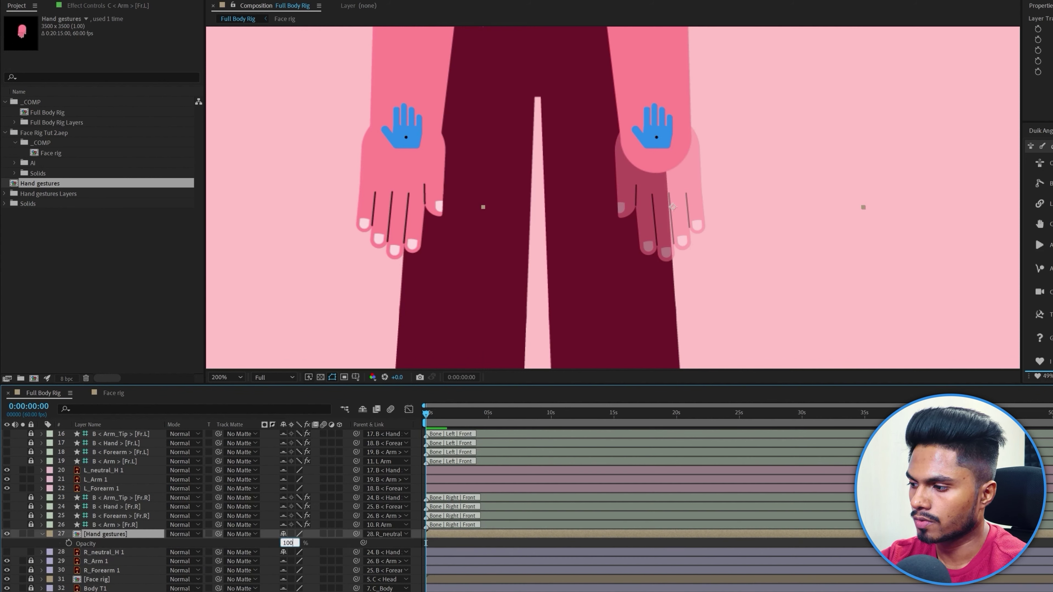
{"action": "type", "text": "00"}
{"action": "key", "text": "Return"}
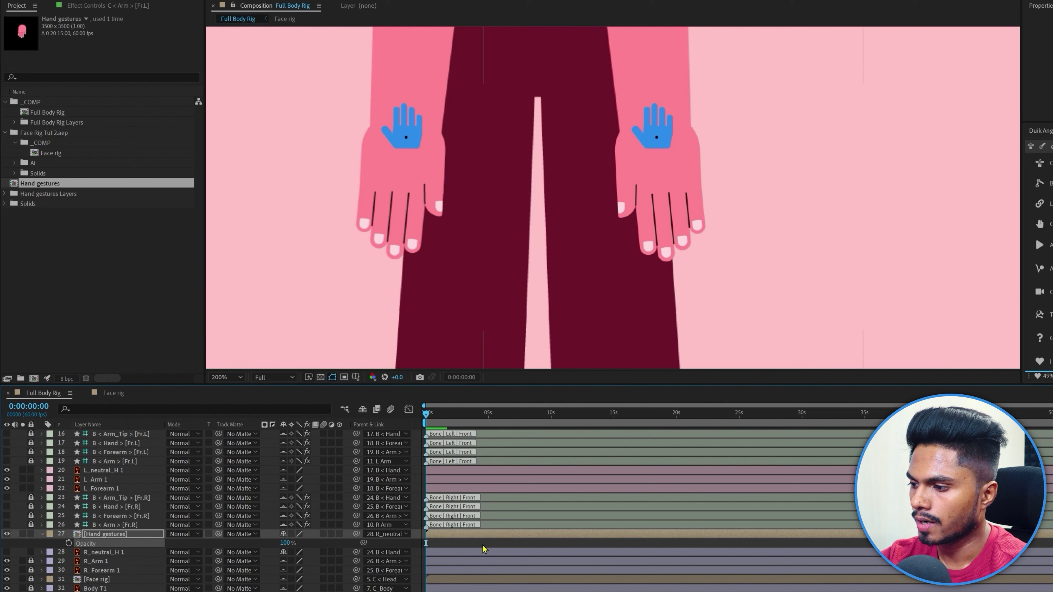
{"action": "left_click", "coordinate": [484, 550]}
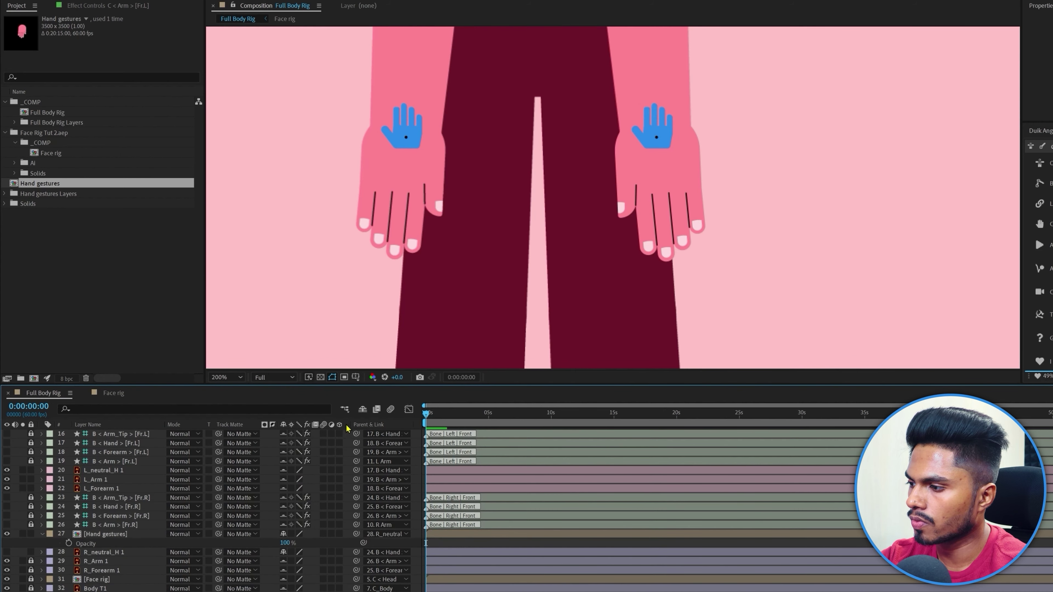
- Hide the shy layers in the timeline and test the C < Arm > [Fr.R] hand controller with a small move, undoing that move
{"action": "left_click", "coordinate": [362, 409]}
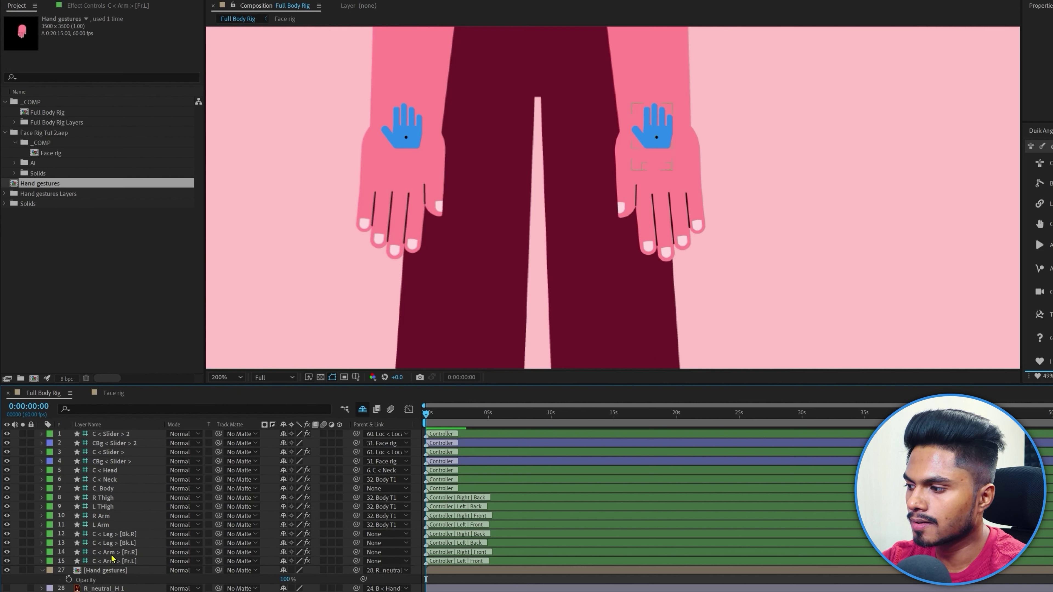
{"action": "left_click", "coordinate": [660, 128]}
{"action": "left_click_drag", "start_coordinate": [660, 127], "coordinate": [685, 103]}
{"action": "key", "text": "ctrl+z"}
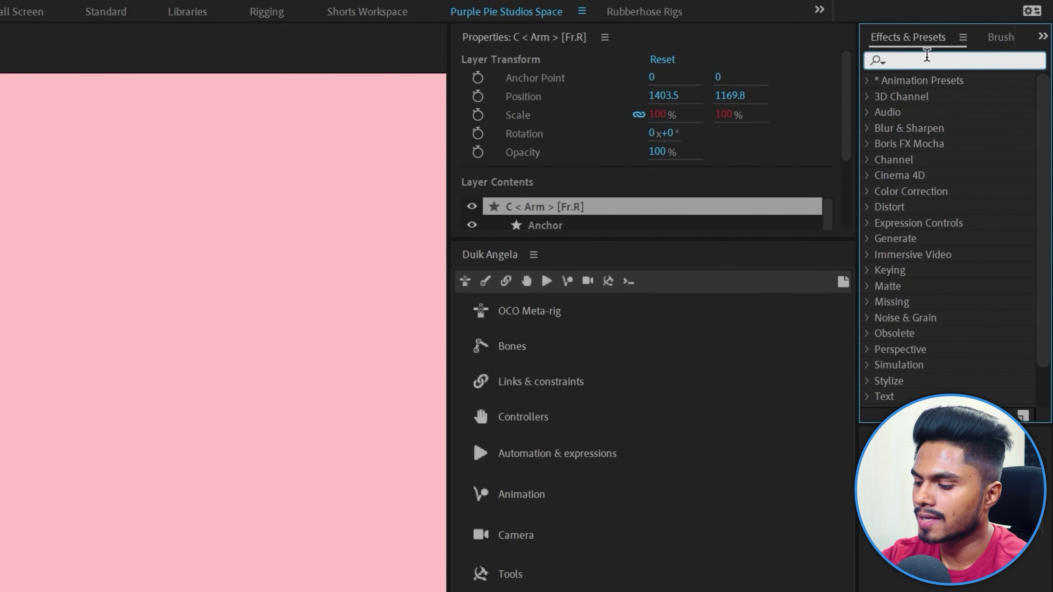
- Add a Slider Control effect to the C < Arm > [Fr.R] controller and lock its effect controls in view
{"action": "type", "text": "slider"}
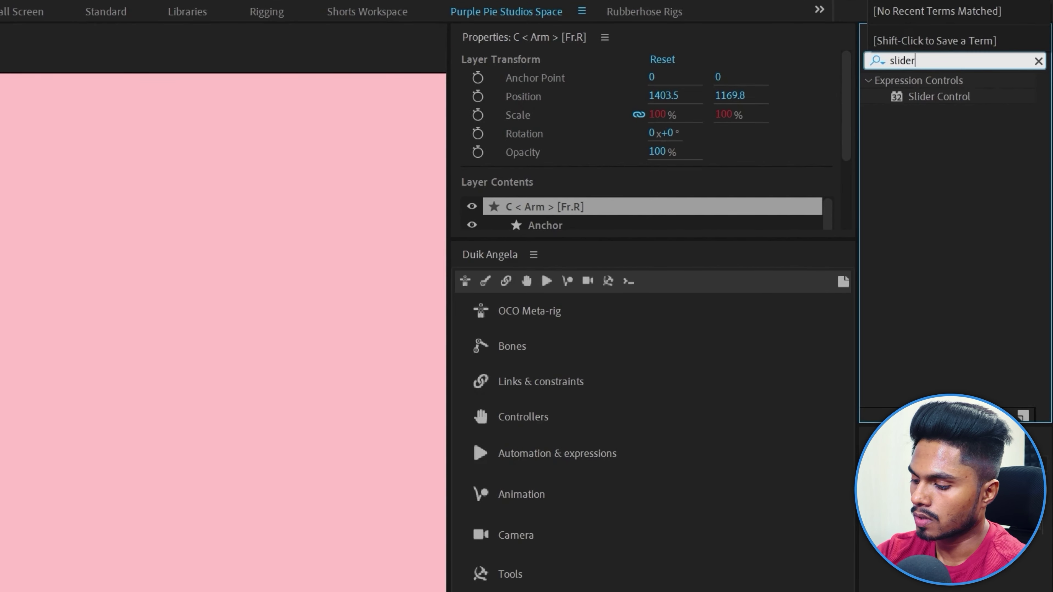
{"action": "double_click", "coordinate": [923, 100]}
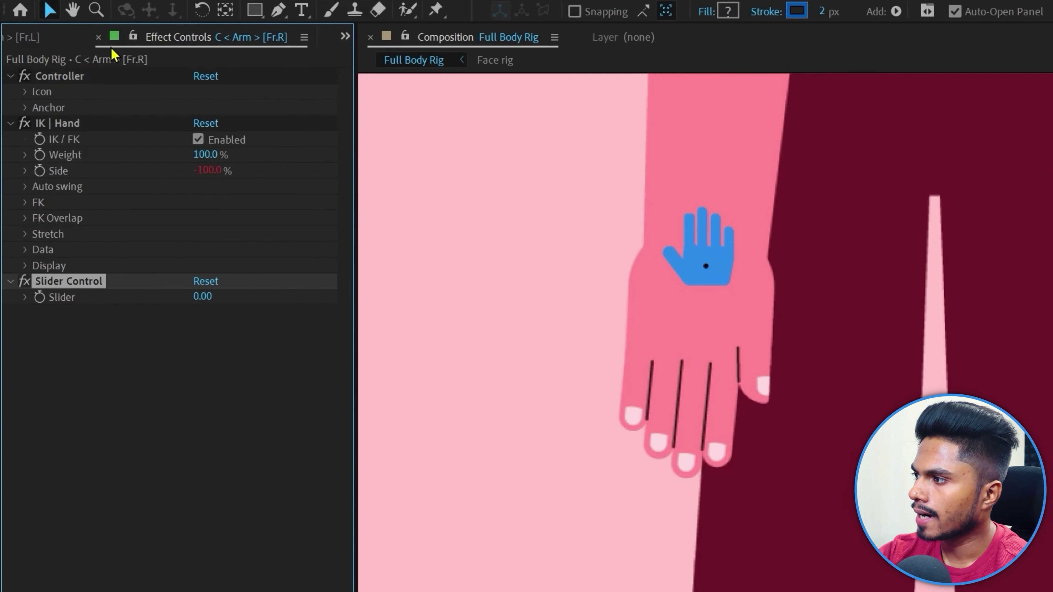
{"action": "left_click", "coordinate": [133, 37]}
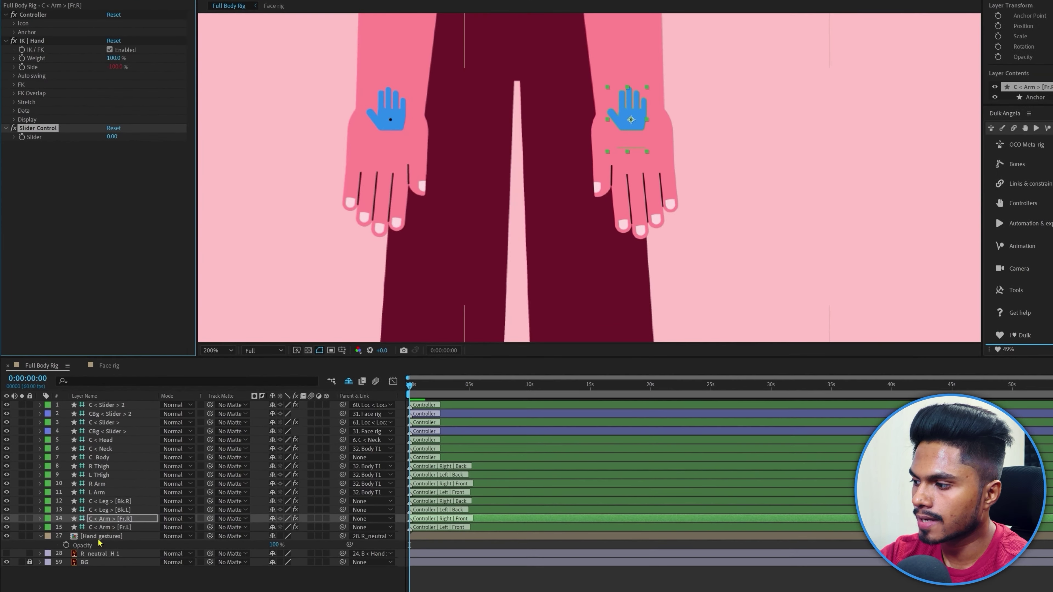
- Open the Hand gestures composition and start an opacity expression on L_neutral_H 1 with the line layernum=1
{"action": "double_click", "coordinate": [100, 537]}
{"action": "left_click", "coordinate": [109, 555]}
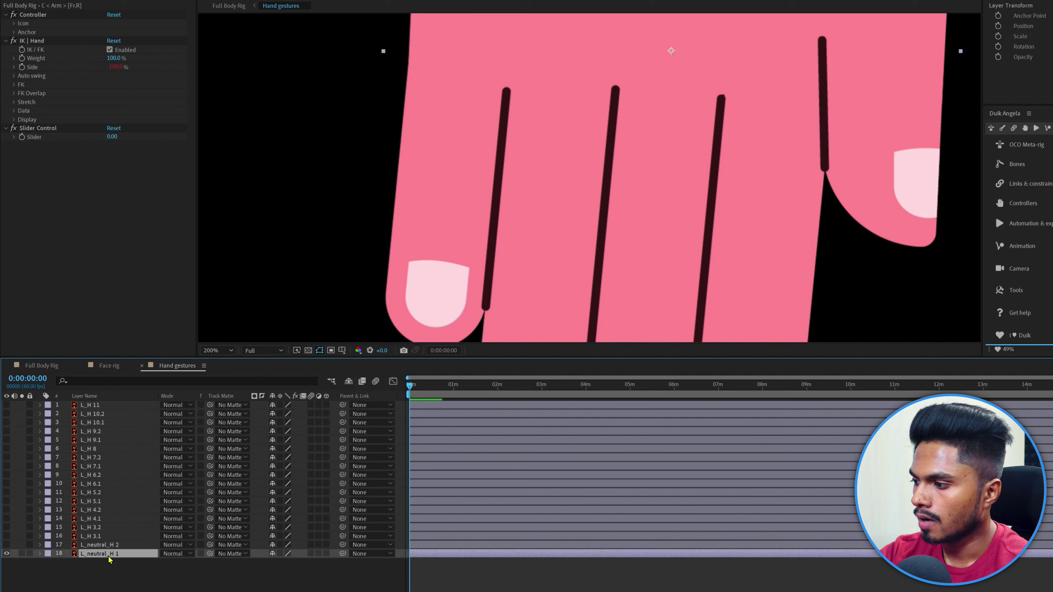
{"action": "key", "text": "t"}
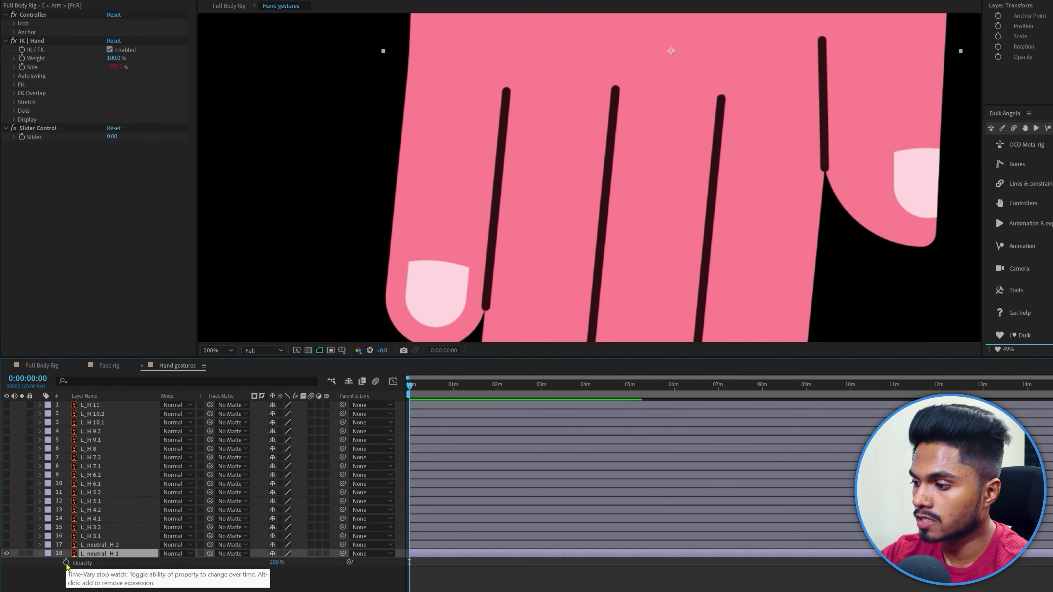
{"action": "left_click", "coordinate": [66, 565], "text": "alt"}
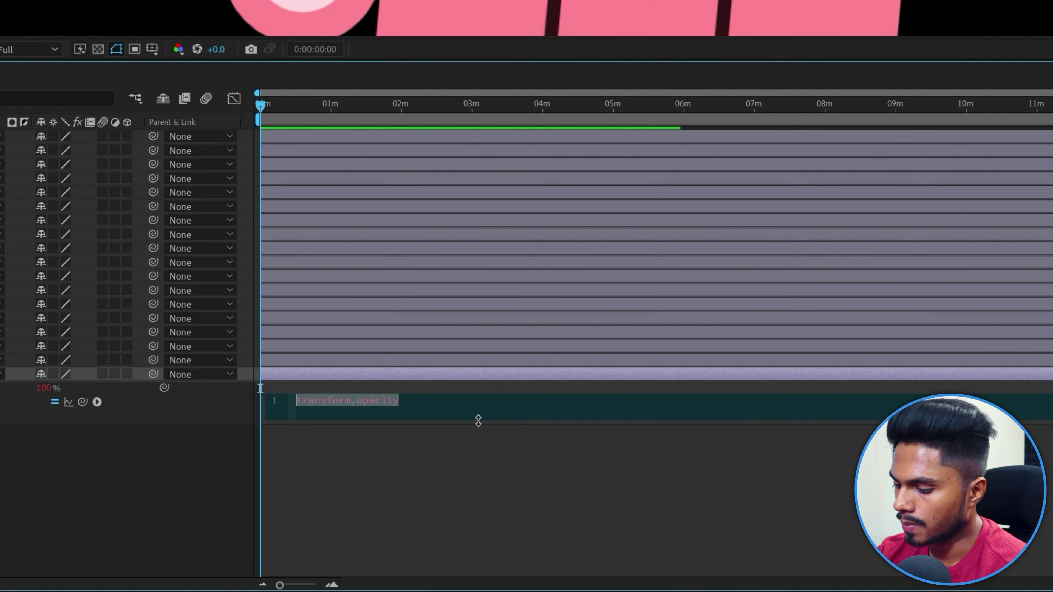
{"action": "type", "text": "layer"}
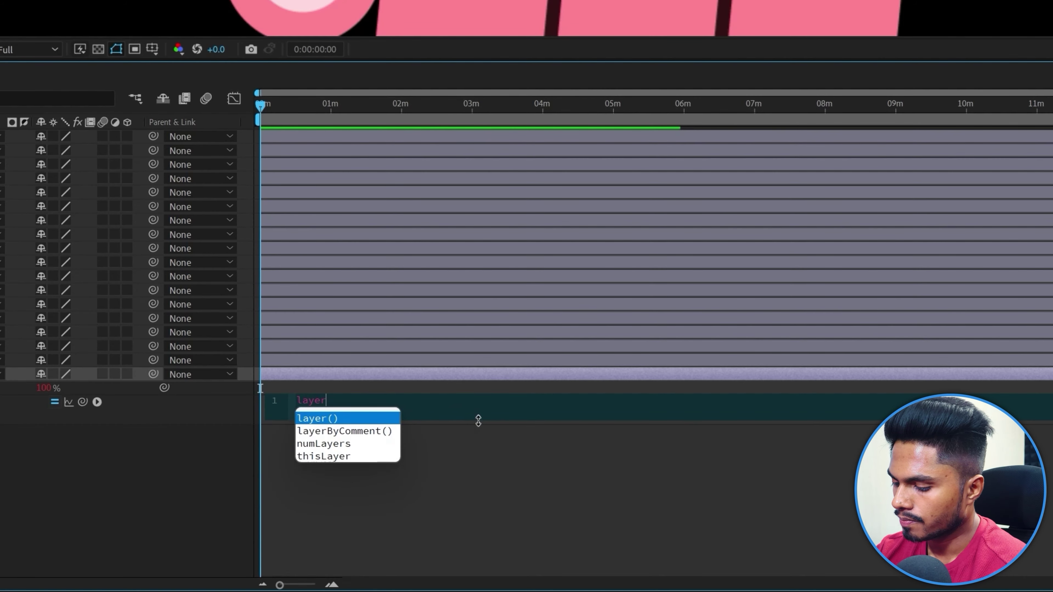
{"action": "type", "text": "num=1 "}
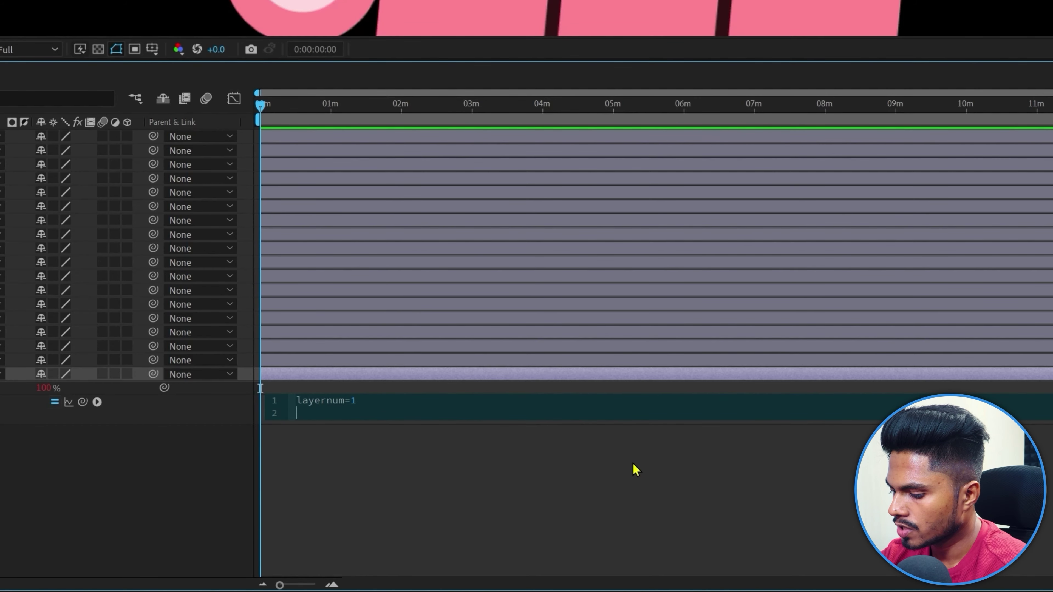
{"action": "type", "text": "control="}
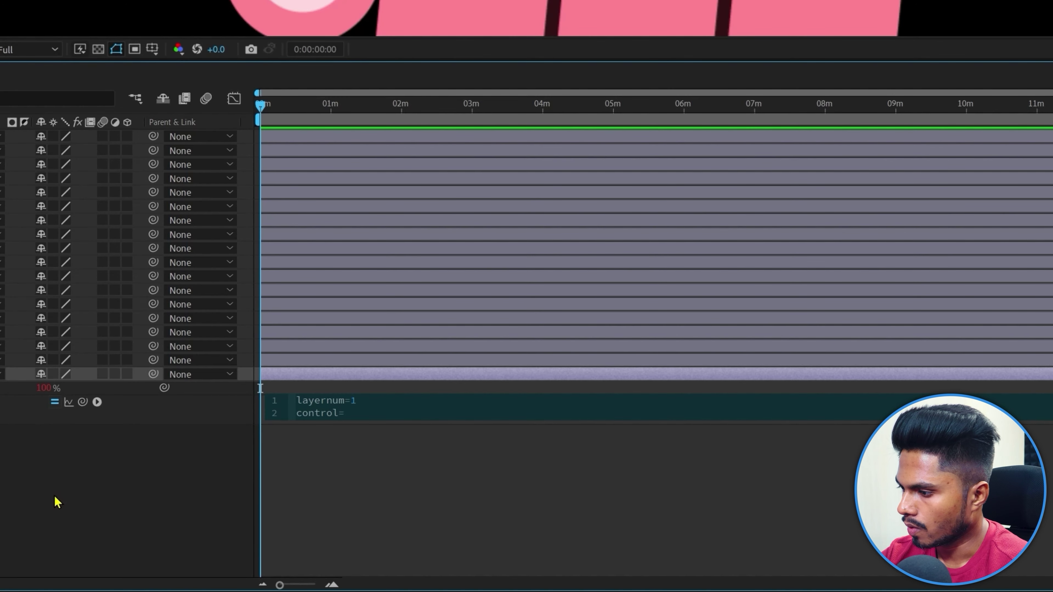
- Define control on the expression's second line, linked to the Slider Control's Slider on C < Arm > [Fr.R]
{"action": "key", "text": "F3"}
{"action": "left_click_drag", "start_coordinate": [83, 401], "coordinate": [43, 199]}
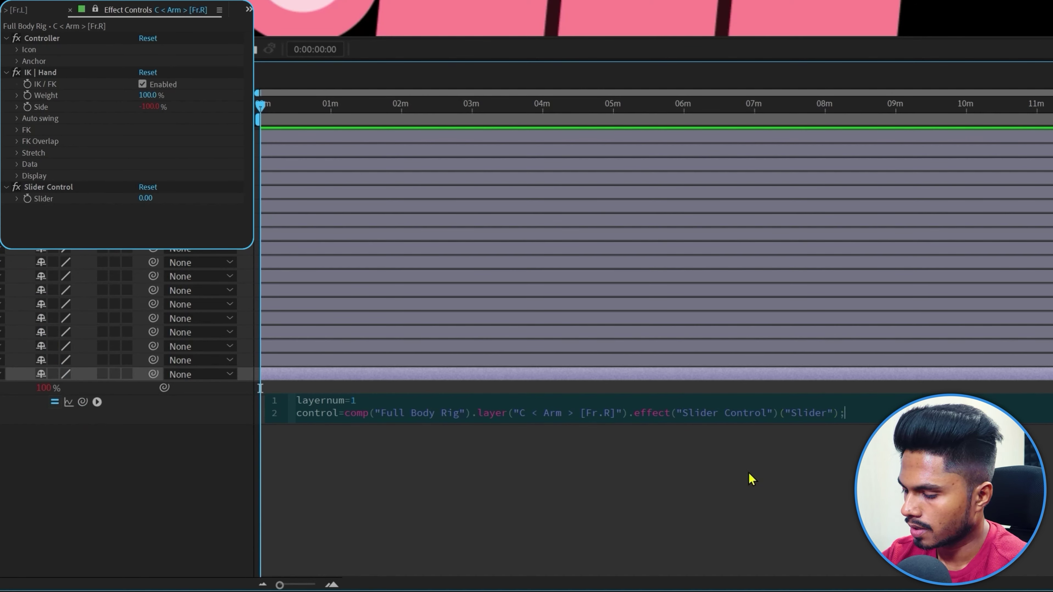
{"action": "key", "text": "Return"}
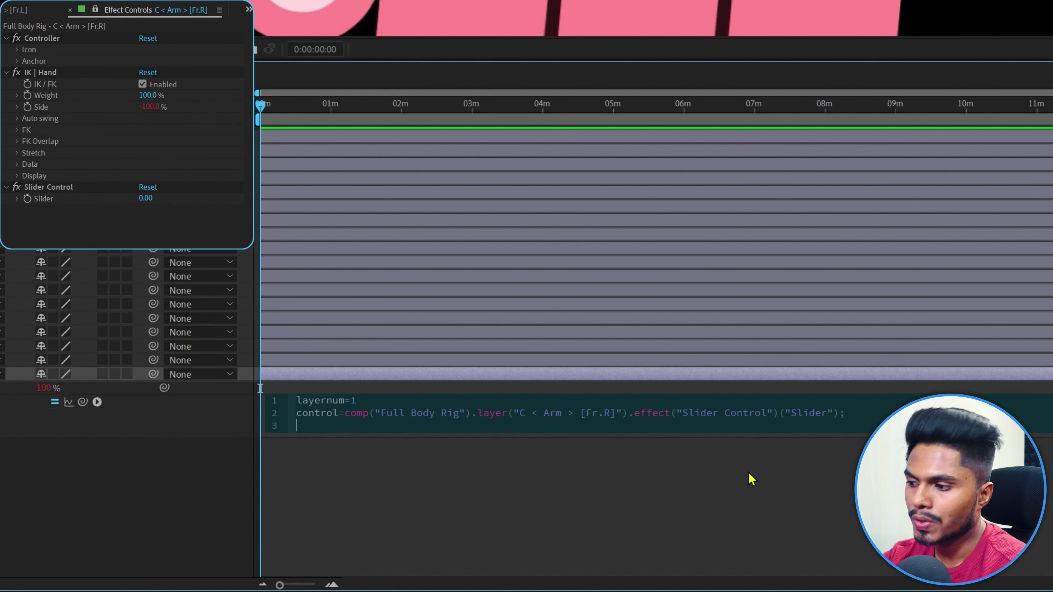
- Add the condition if(control==layernum){value=100} as the expression's third line
{"action": "type", "text": "i"}
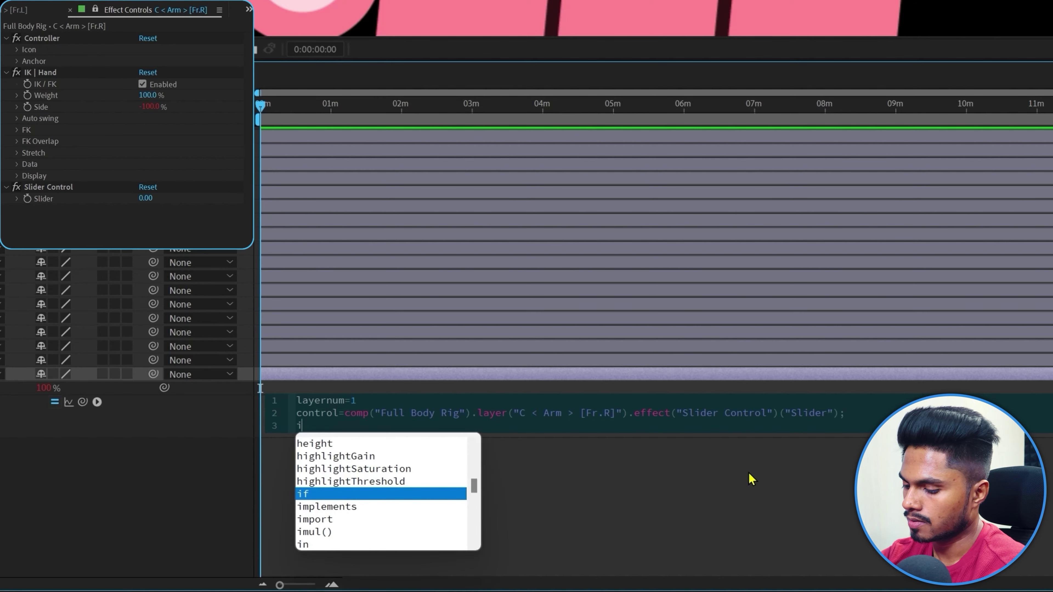
{"action": "type", "text": "f("}
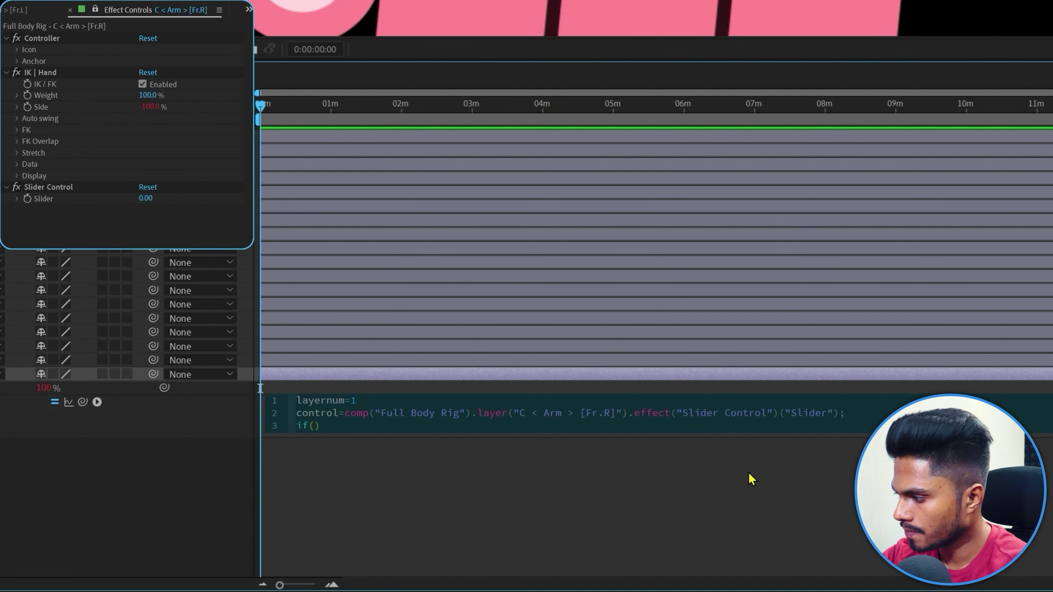
{"action": "type", "text": "control"}
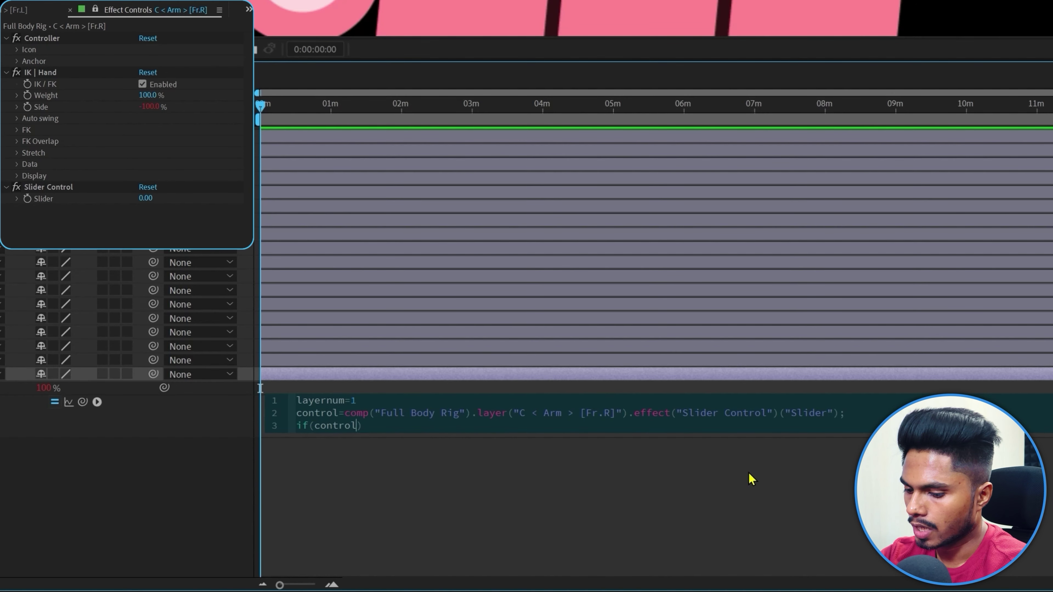
{"action": "type", "text": "==layer"}
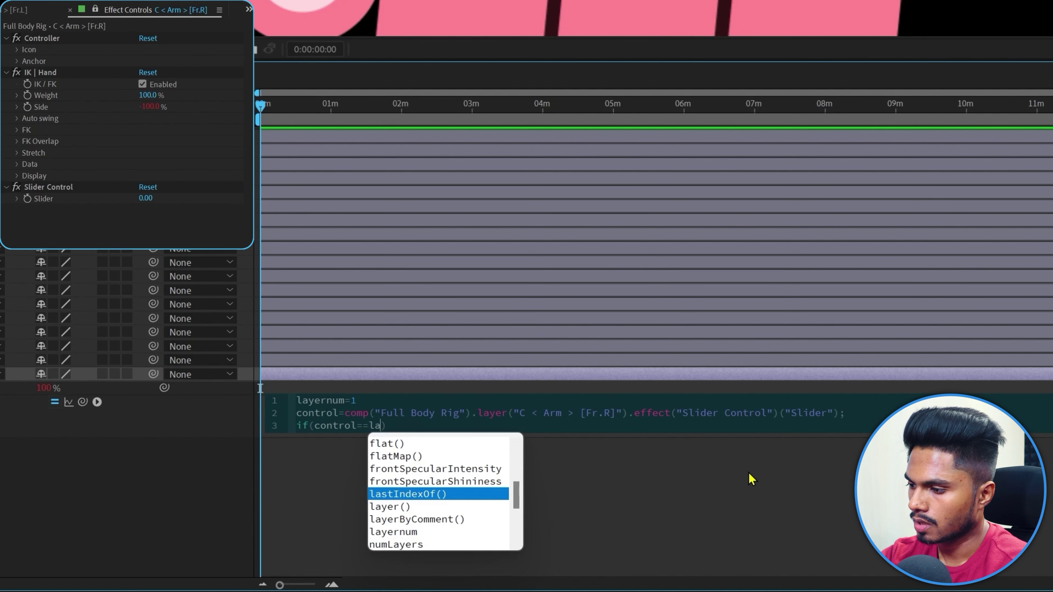
{"action": "key", "text": "Down"}
{"action": "key", "text": "Down"}
{"action": "key", "text": "Return"}
{"action": "key", "text": "Right"}
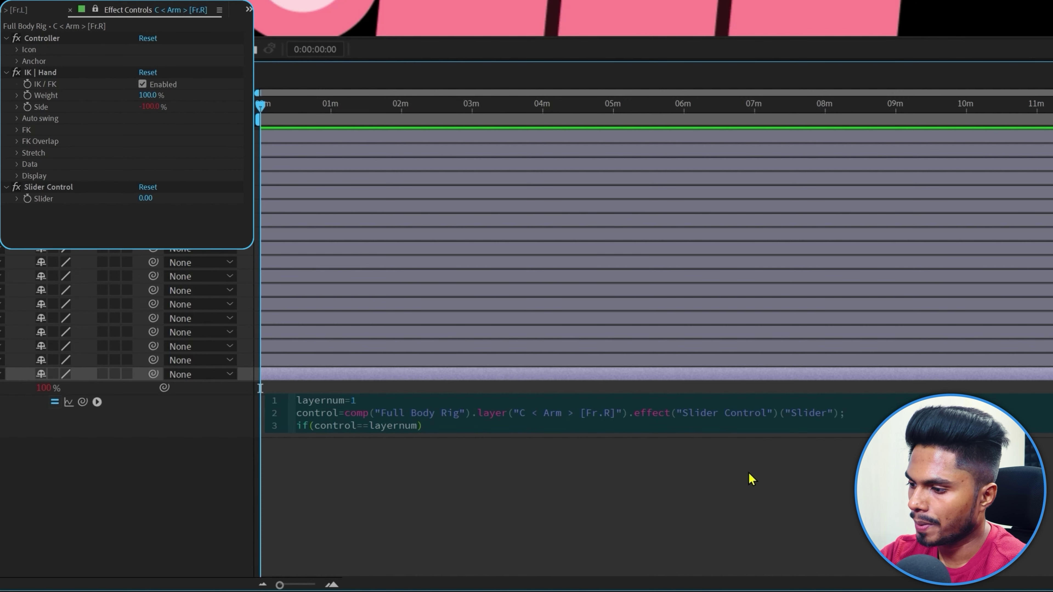
{"action": "type", "text": "{}"}
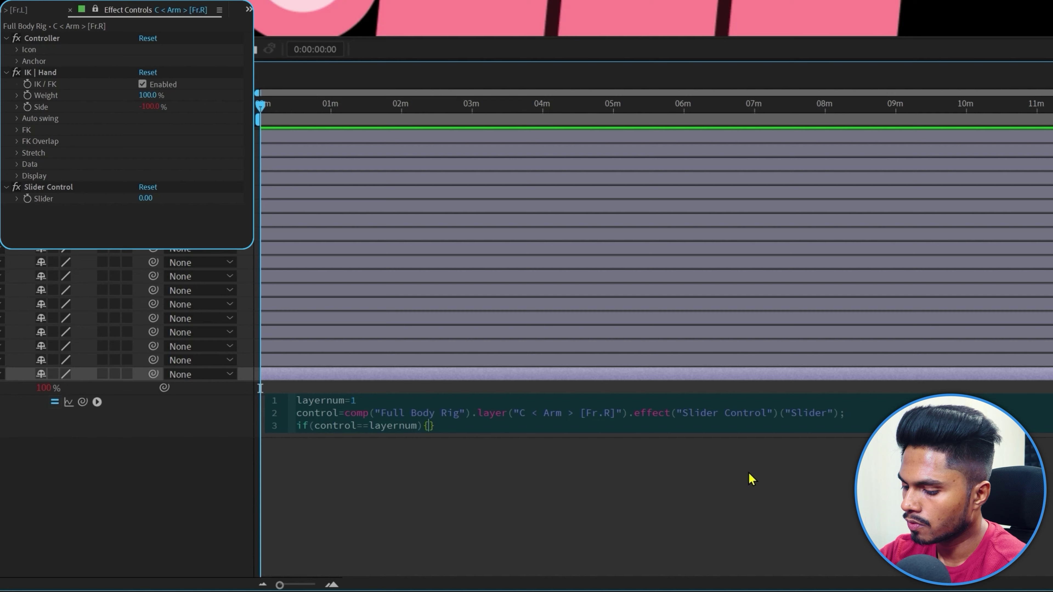
{"action": "type", "text": "value"}
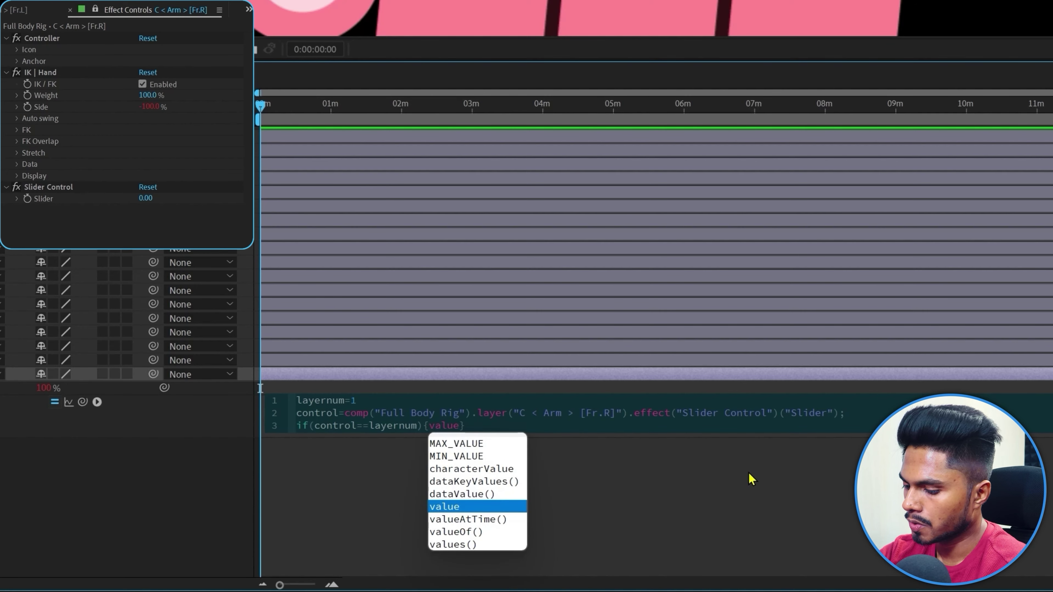
{"action": "type", "text": "=100"}
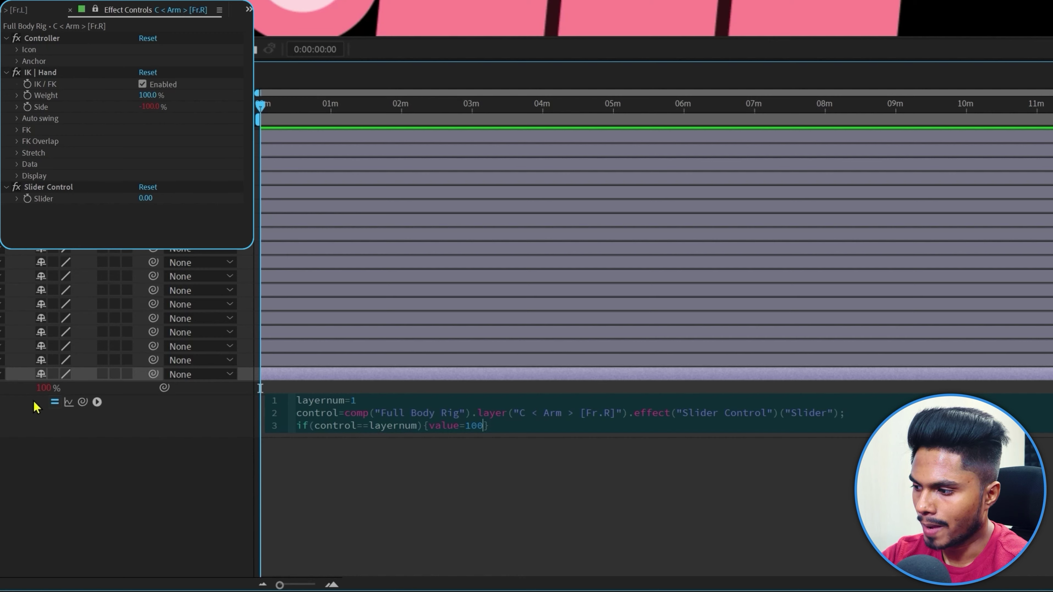
- Complete the condition with else{value=0} and apply the opacity expression to L_neutral_H 1
{"action": "left_click", "coordinate": [511, 428]}
{"action": "type", "text": "else{}"}
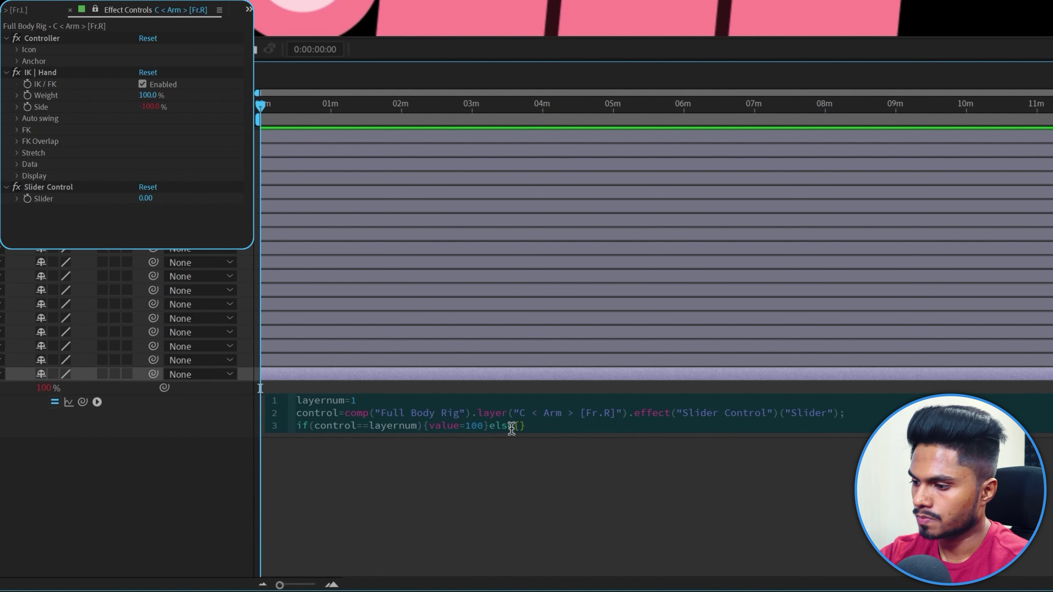
{"action": "type", "text": "value"}
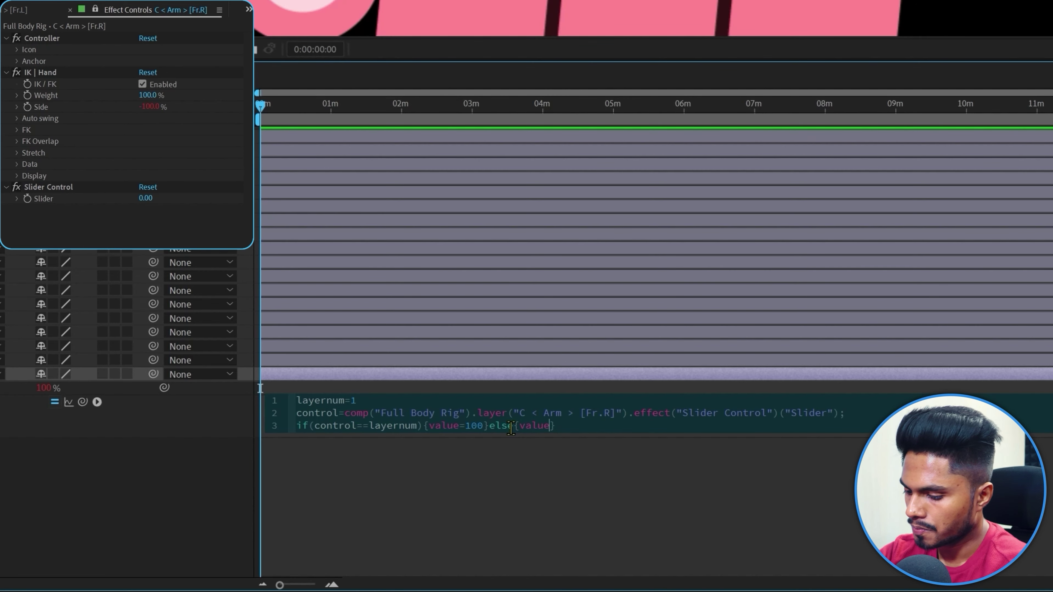
{"action": "type", "text": "=0"}
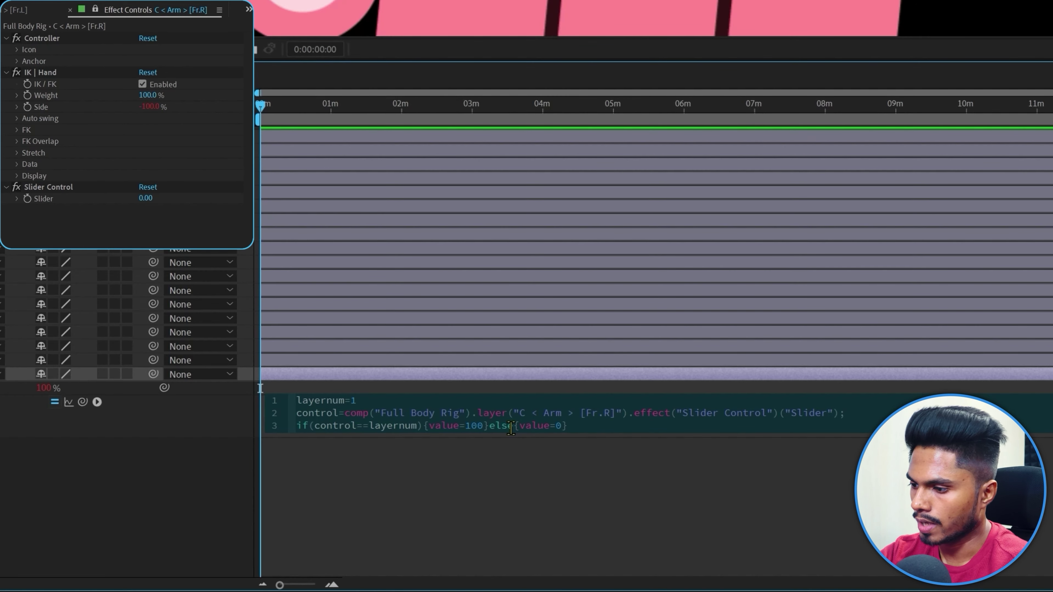
{"action": "left_click", "coordinate": [583, 519]}
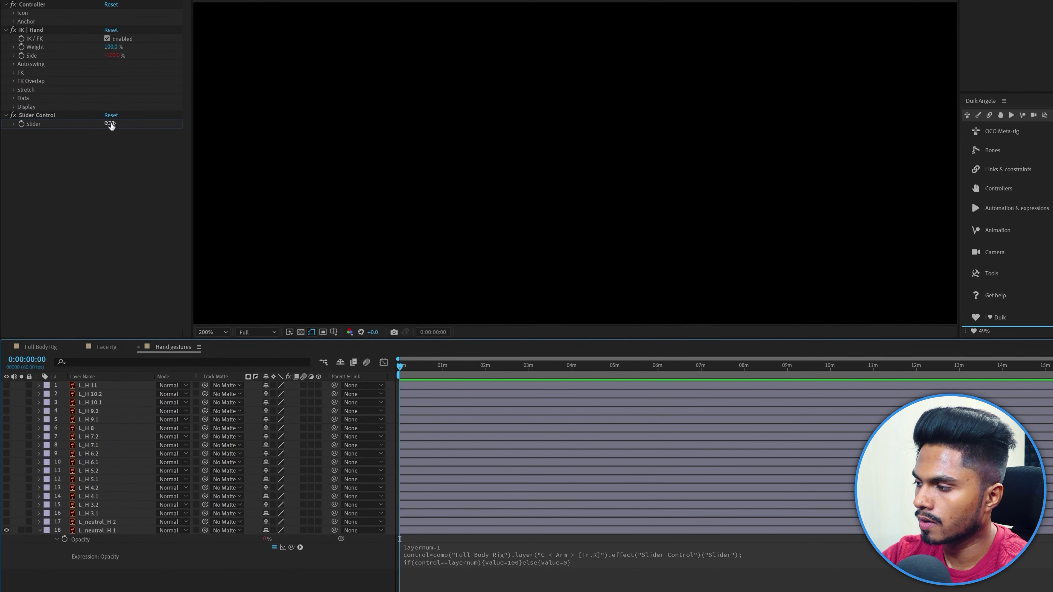
- Set the arm controller's Slider to 1 and check the whole hand in the viewer
{"action": "left_click", "coordinate": [25, 16]}
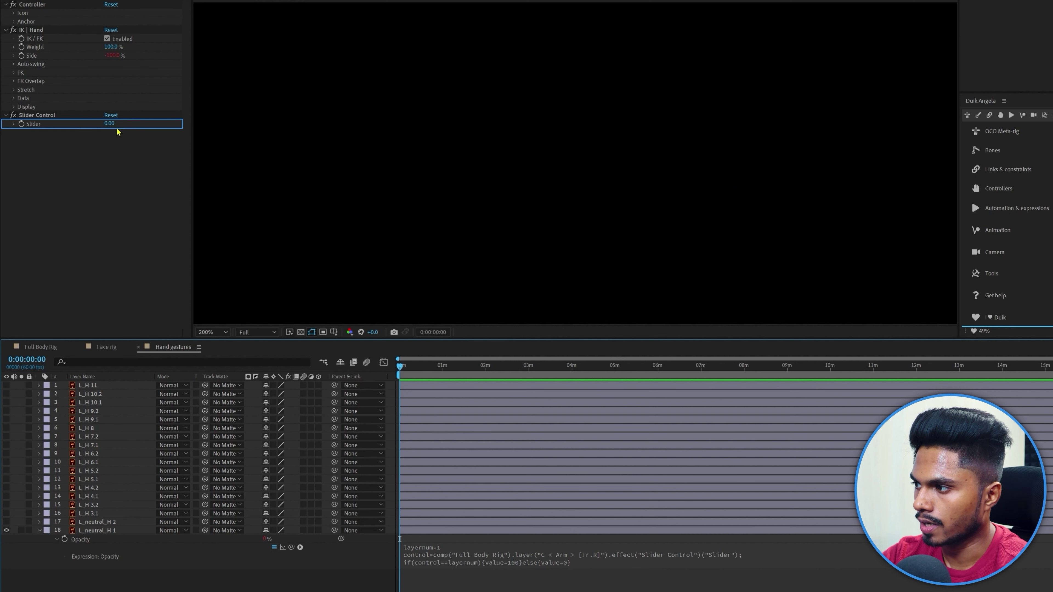
{"action": "left_click", "coordinate": [110, 123]}
{"action": "type", "text": "1"}
{"action": "key", "text": "Return"}
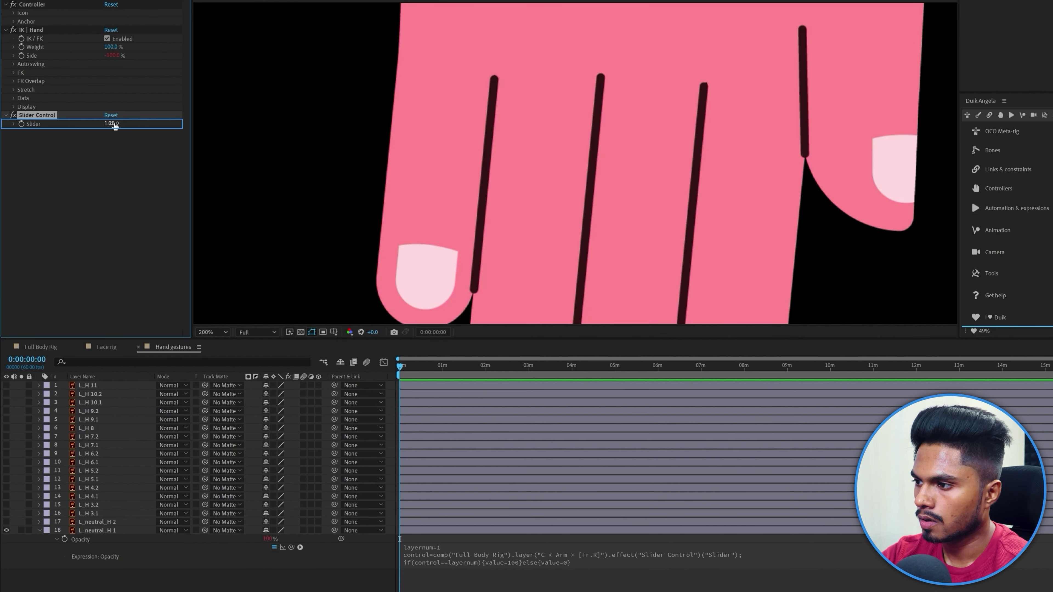
{"action": "scroll", "coordinate": [510, 137], "scroll_direction": "down", "scroll_amount": 6}
{"action": "scroll", "coordinate": [541, 157], "scroll_direction": "up", "scroll_amount": 1}
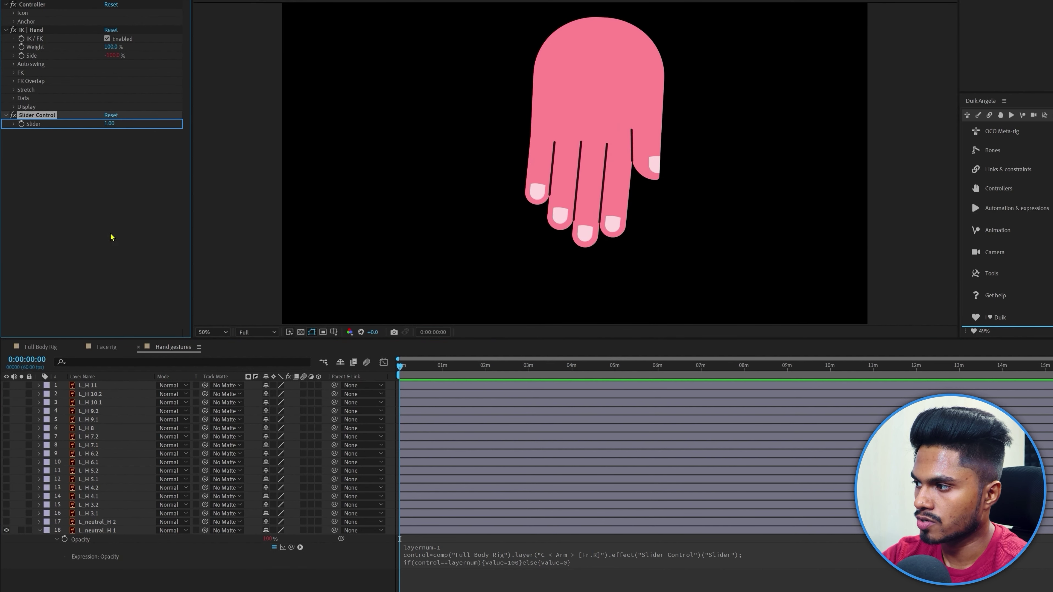
- Test the arm controller's Slider at 4 and undo the change
{"action": "left_click", "coordinate": [109, 123]}
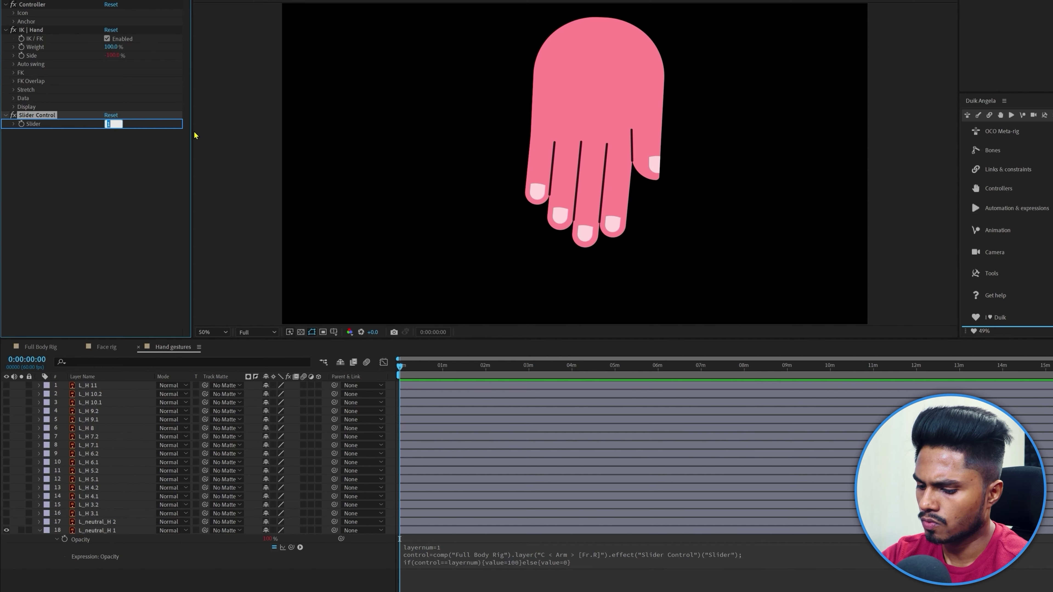
{"action": "type", "text": "4"}
{"action": "key", "text": "Return"}
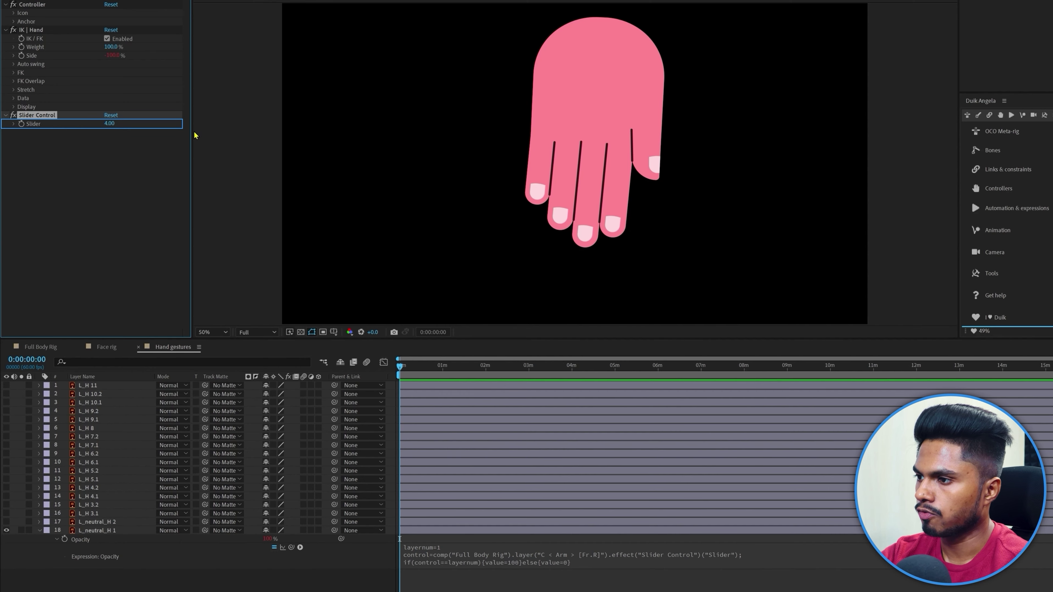
{"action": "key", "text": "ctrl+z"}
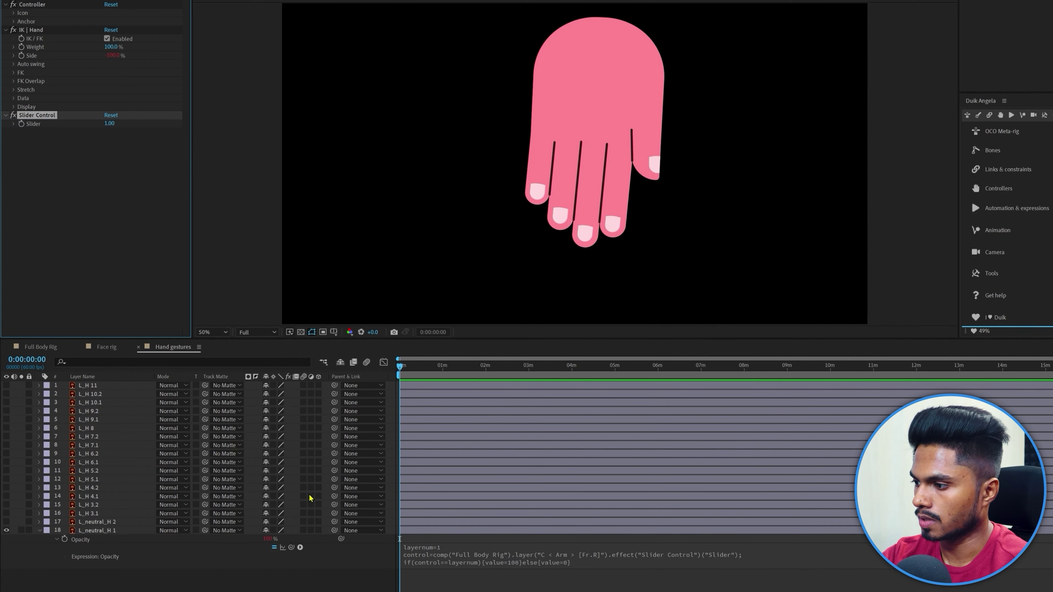
- Copy the opacity expression from L_neutral_H 1 to the opacity of L_neutral_H 2
{"action": "left_click", "coordinate": [486, 556]}
{"action": "key", "text": "ctrl+c"}
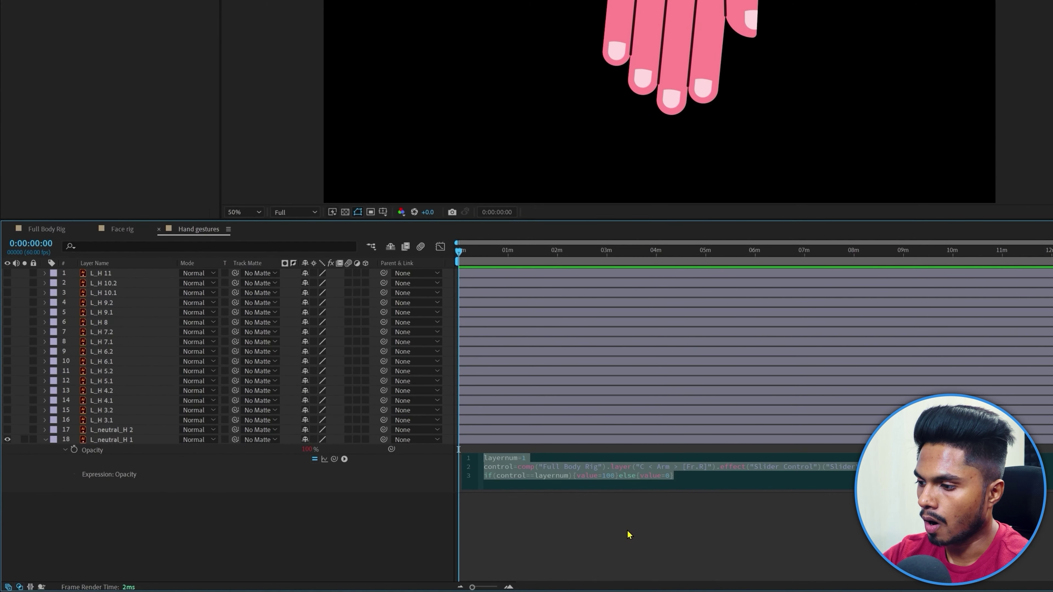
{"action": "left_click", "coordinate": [543, 537]}
{"action": "left_click", "coordinate": [120, 431]}
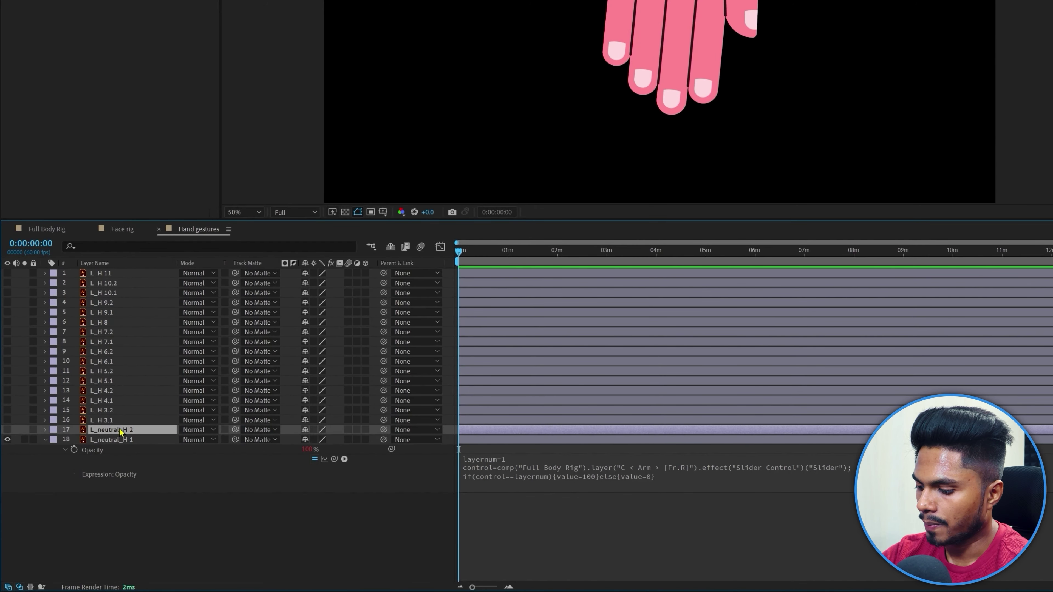
{"action": "key", "text": "t"}
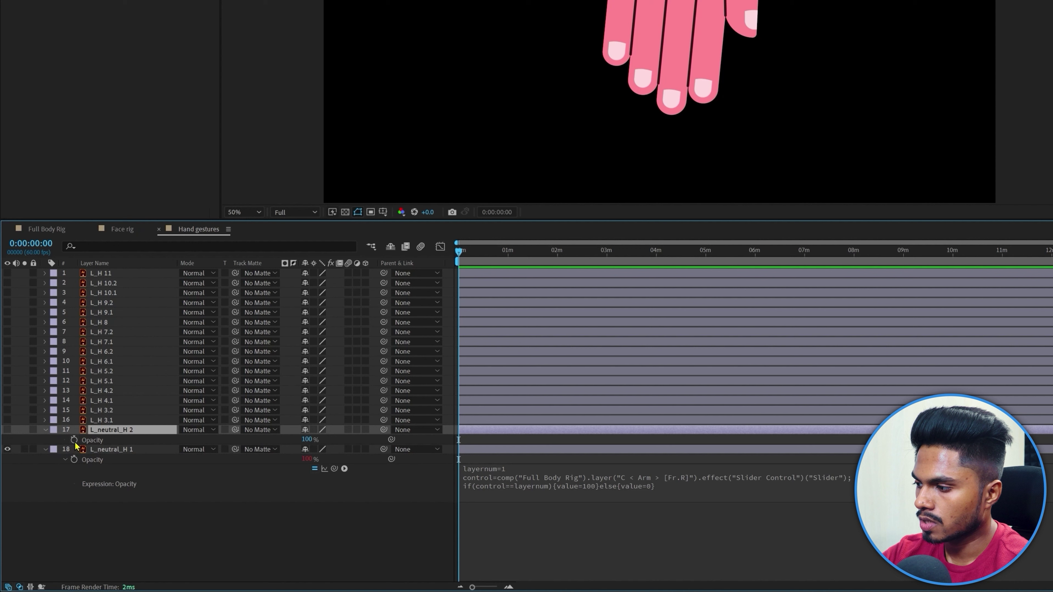
{"action": "left_click", "coordinate": [74, 439], "text": "alt"}
{"action": "key", "text": "ctrl+v"}
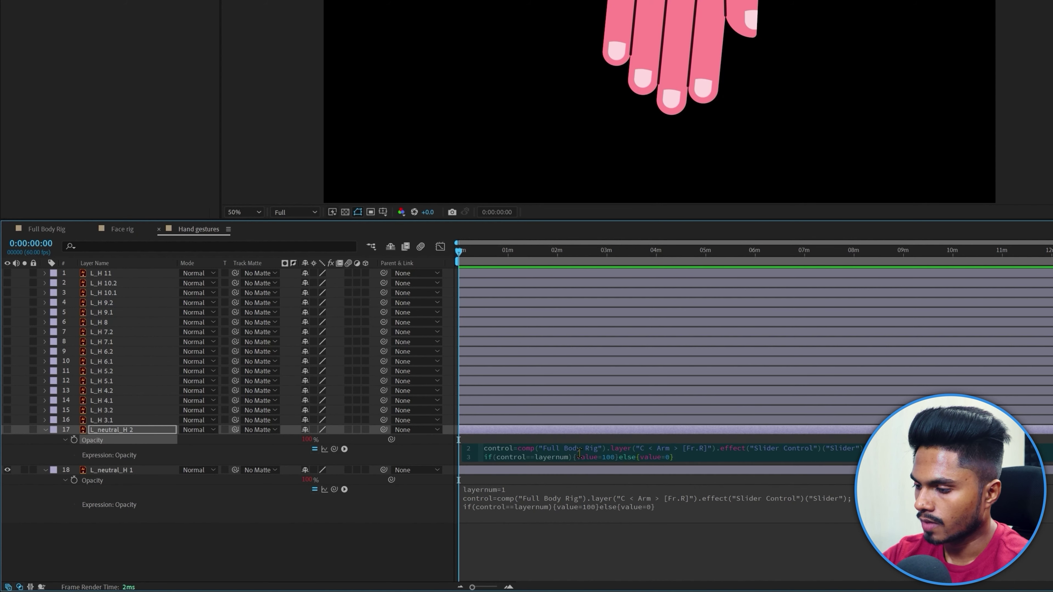
- Change the first line of L_neutral_H 2's opacity expression to layernum=2 and make that layer visible
{"action": "key", "text": "ctrl+Home"}
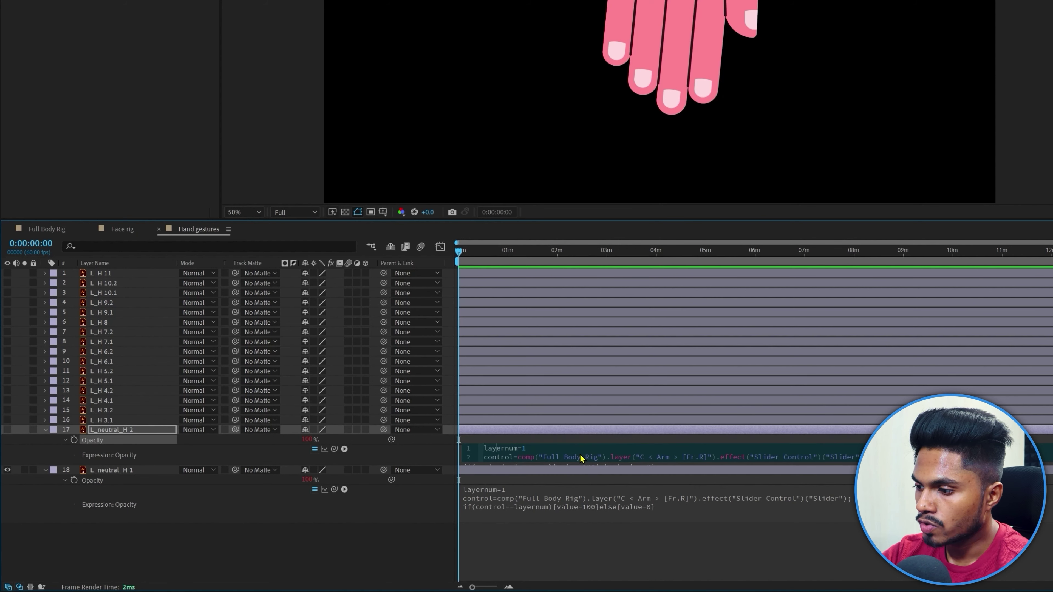
{"action": "key", "text": "shift+Left"}
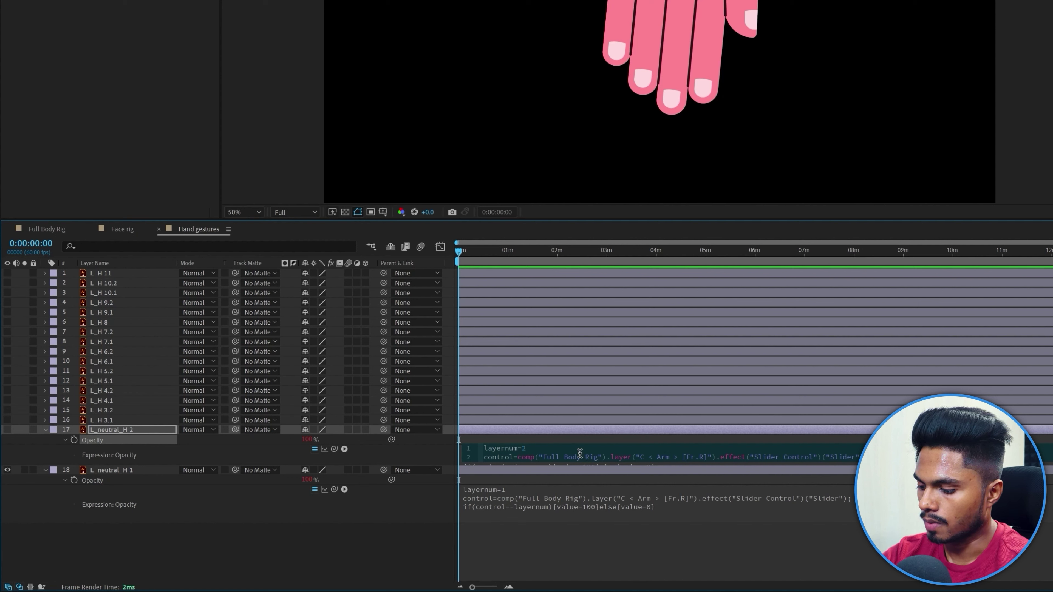
{"action": "type", "text": "2"}
{"action": "key", "text": "KP_Enter"}
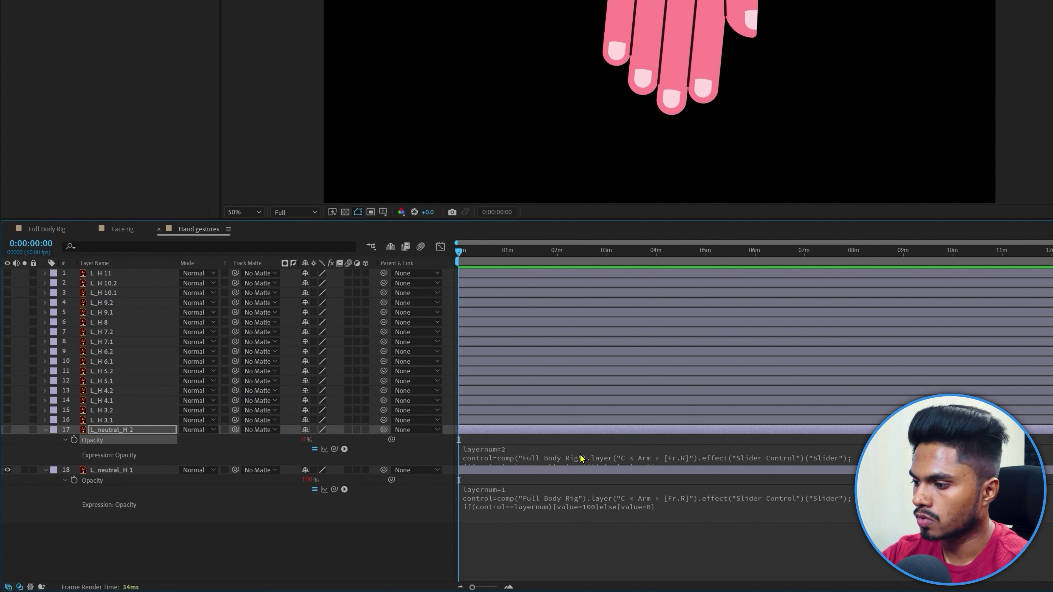
{"action": "left_click", "coordinate": [7, 430]}
{"action": "left_click", "coordinate": [106, 434]}
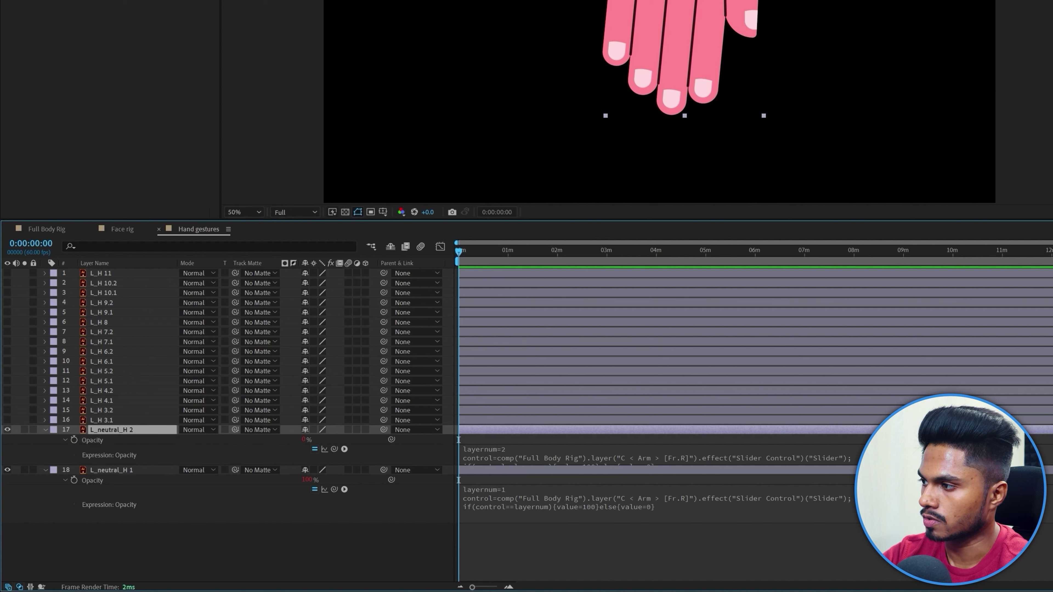
{"action": "key", "text": "F3"}
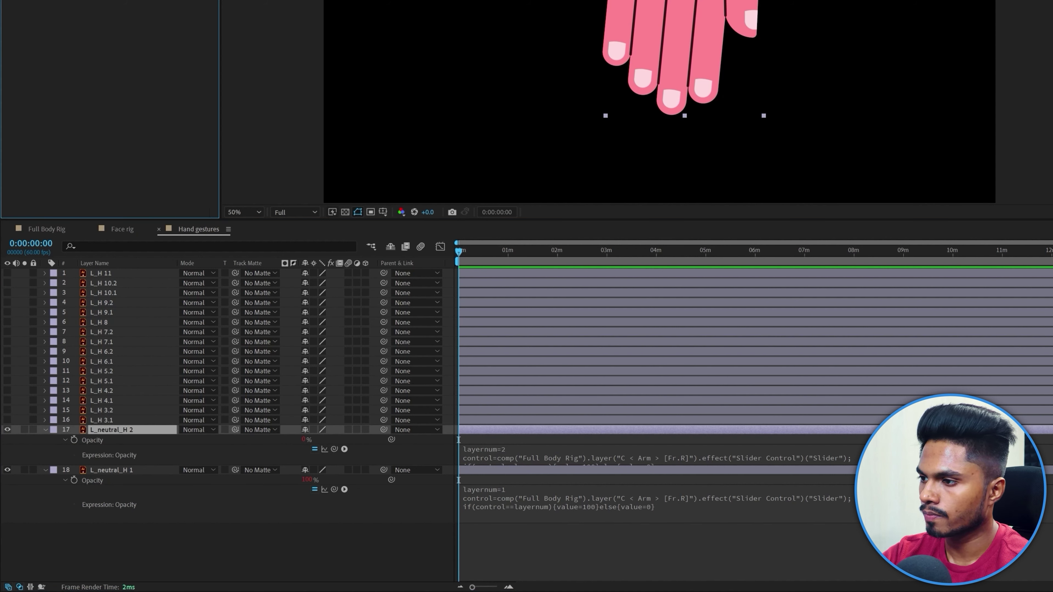
- Apply the opacity expression to the pose layers L_H 3.1 through L_H 11 with consecutive layernum values up to 18, and make them visible
{"action": "key", "text": "Return"}
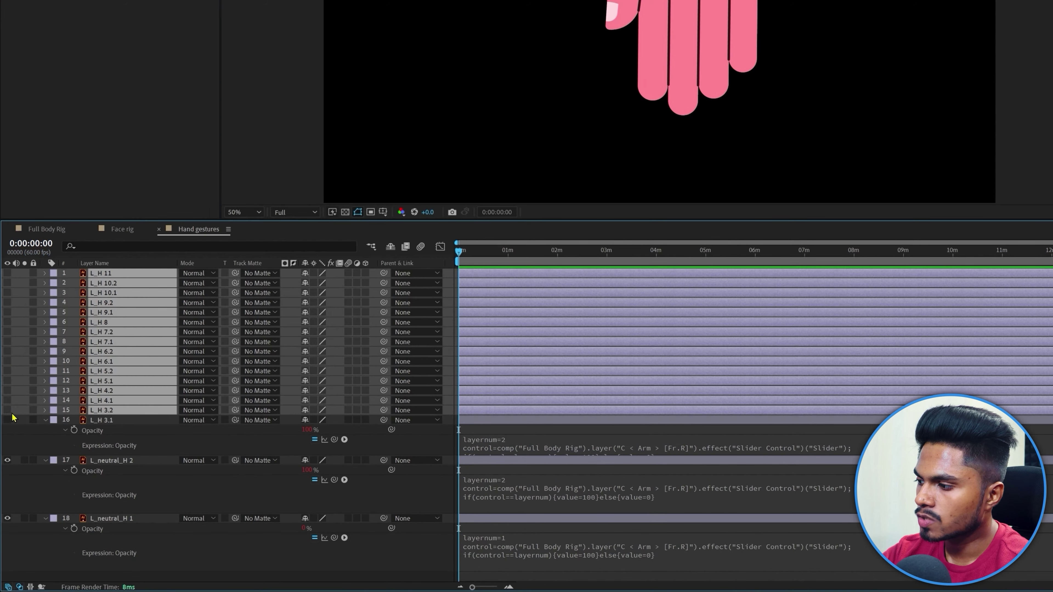
{"action": "left_click", "coordinate": [694, 440]}
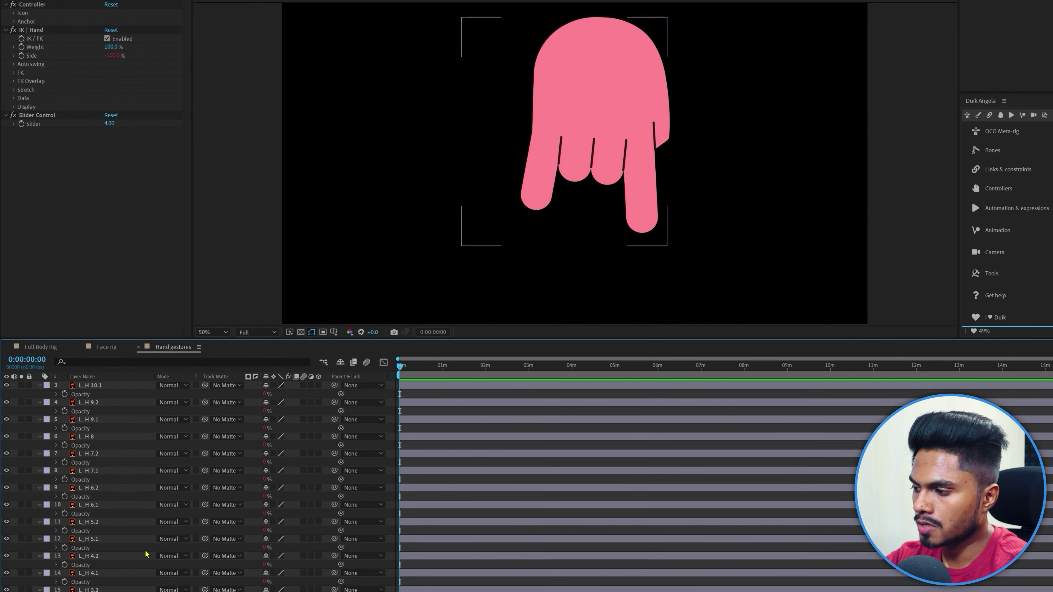
{"action": "scroll", "coordinate": [111, 530], "scroll_direction": "up", "scroll_amount": 2}
{"action": "scroll", "coordinate": [111, 530], "scroll_direction": "up", "scroll_amount": 1}
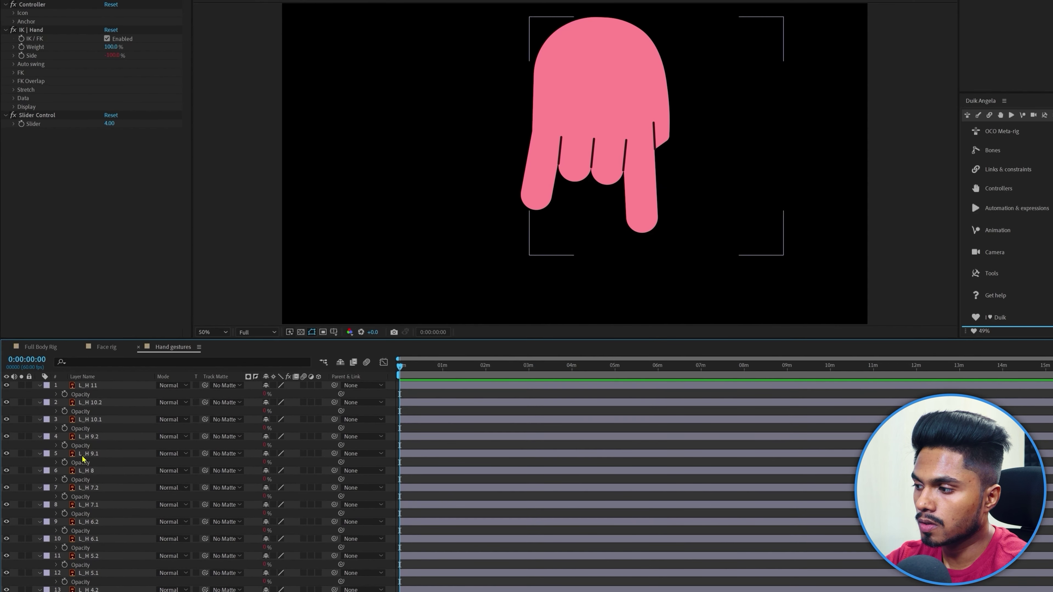
- Step the arm controller's Slider up to 10, checking each hand pose in the viewer
{"action": "left_click", "coordinate": [113, 123]}
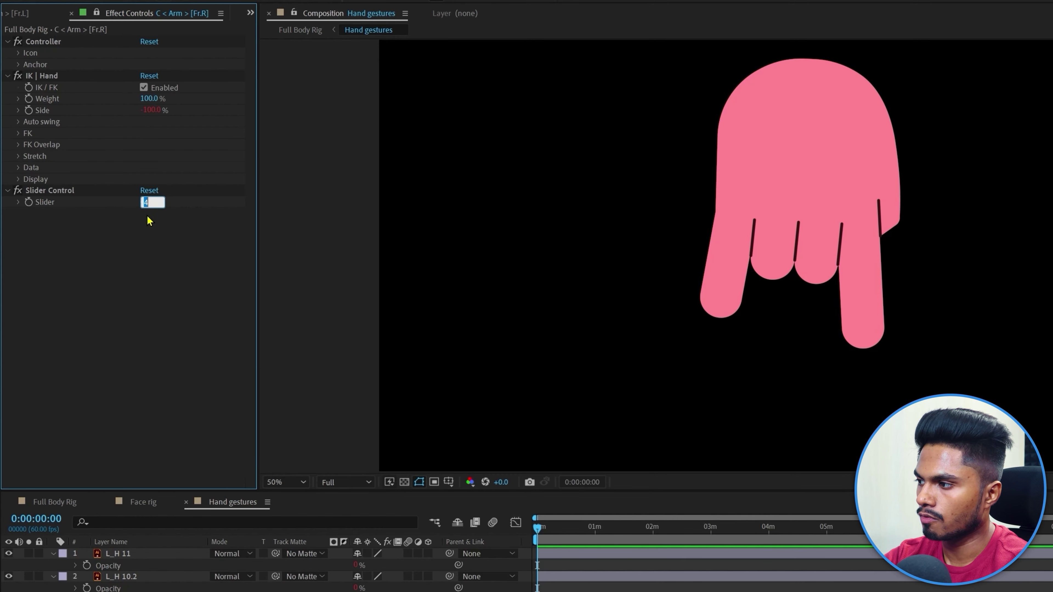
{"action": "key", "text": "Up"}
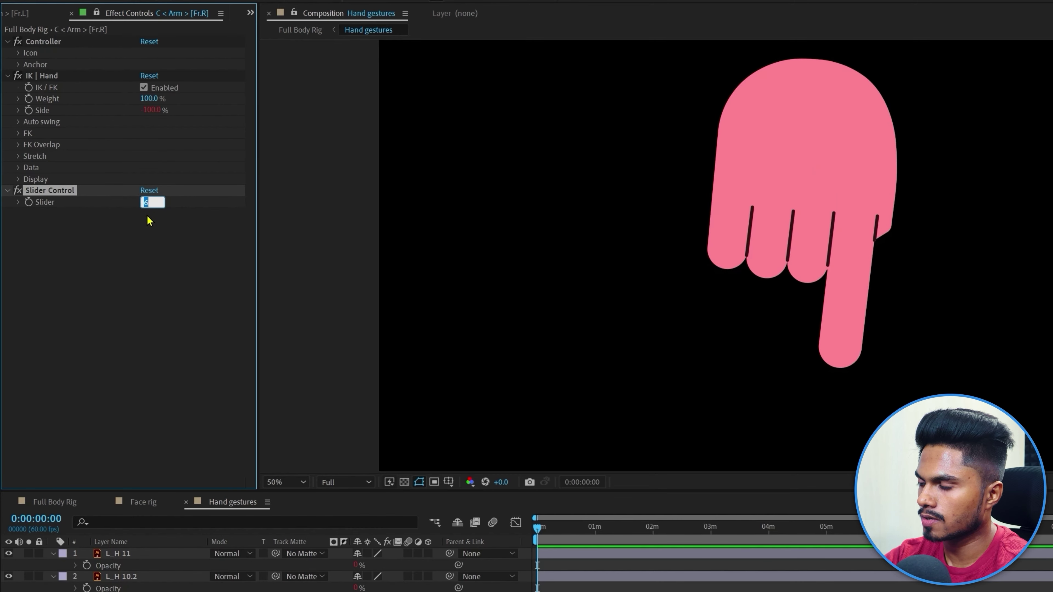
{"action": "key", "text": "Up"}
{"action": "key", "text": "Up"}
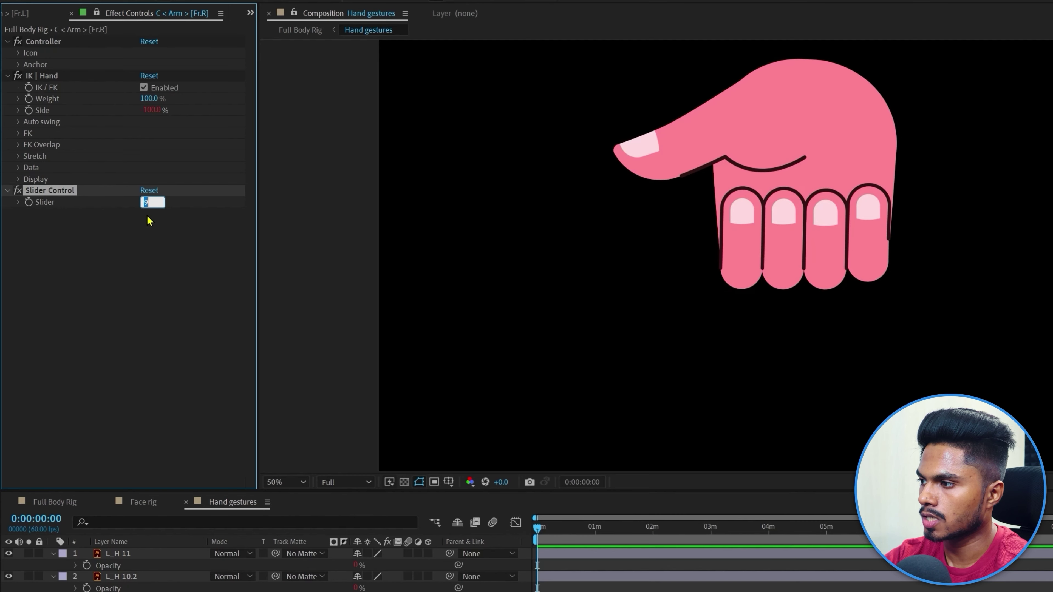
{"action": "key", "text": "Up"}
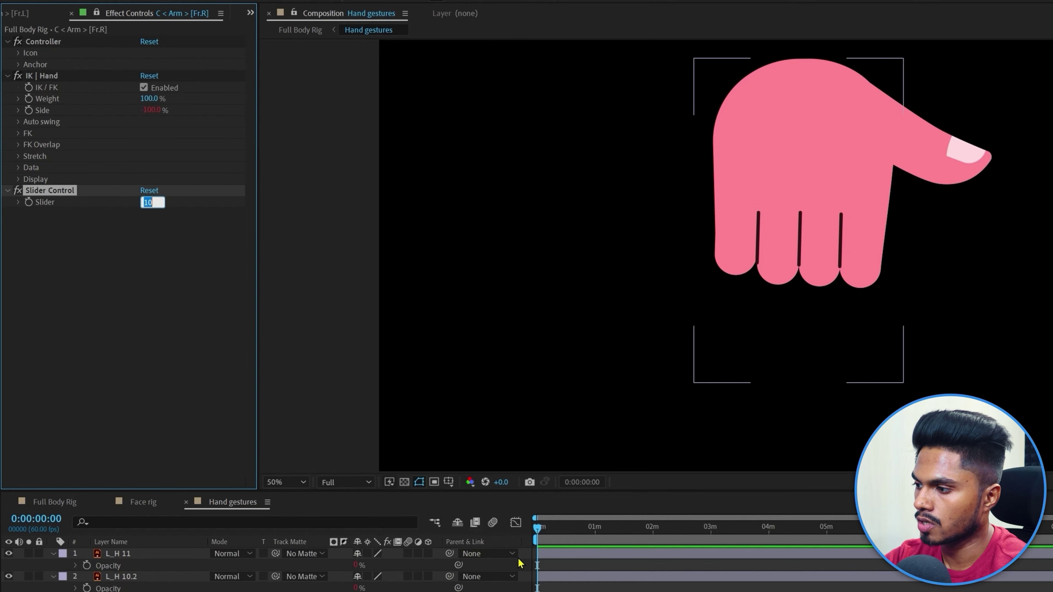
- Reveal the opacity expression of layer L_H 11 and check its layernum value
{"action": "left_click", "coordinate": [125, 555]}
{"action": "key", "text": "t"}
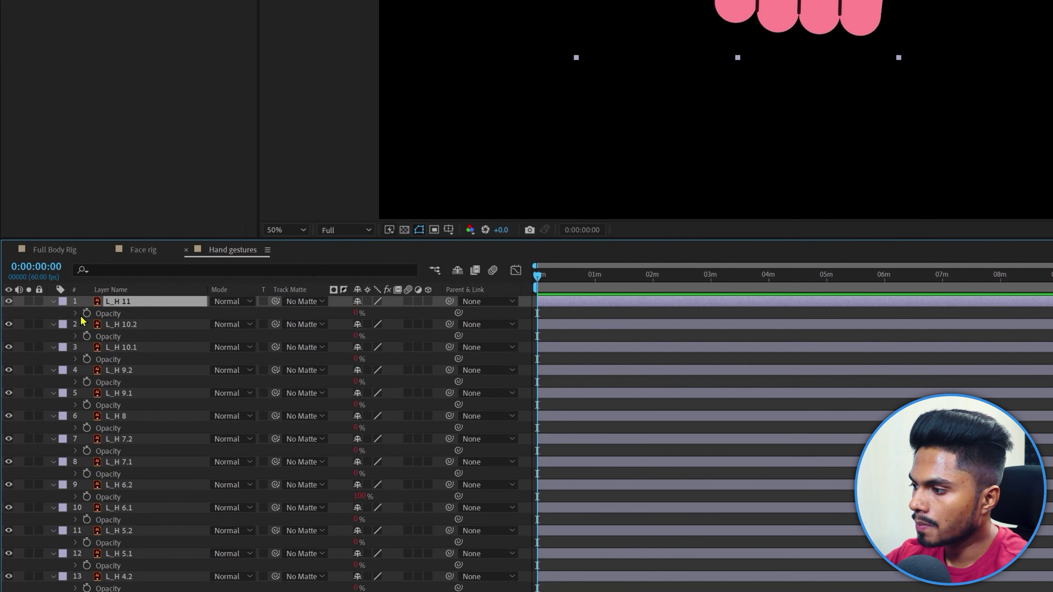
{"action": "left_click", "coordinate": [77, 314]}
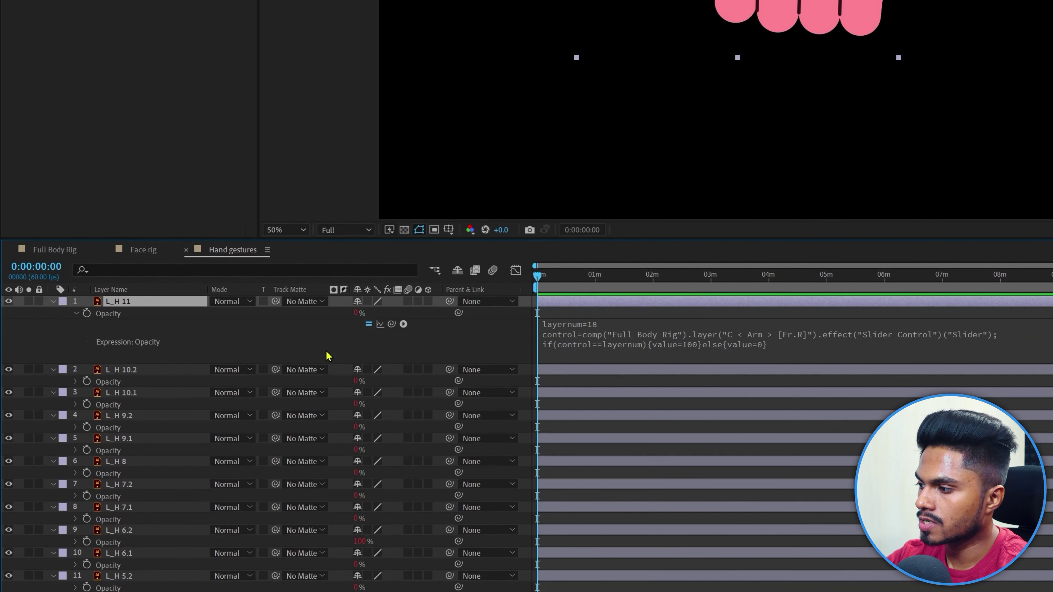
{"action": "left_click", "coordinate": [603, 330]}
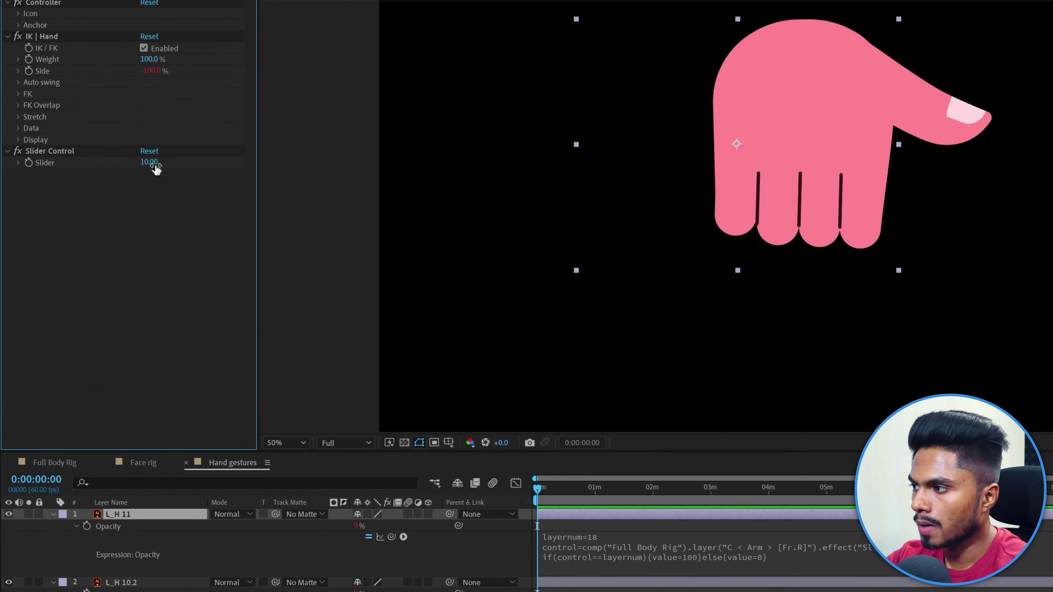
- Test the arm controller's Slider with the out-of-range values 19 and -1
{"action": "left_click", "coordinate": [153, 202]}
{"action": "type", "text": "19"}
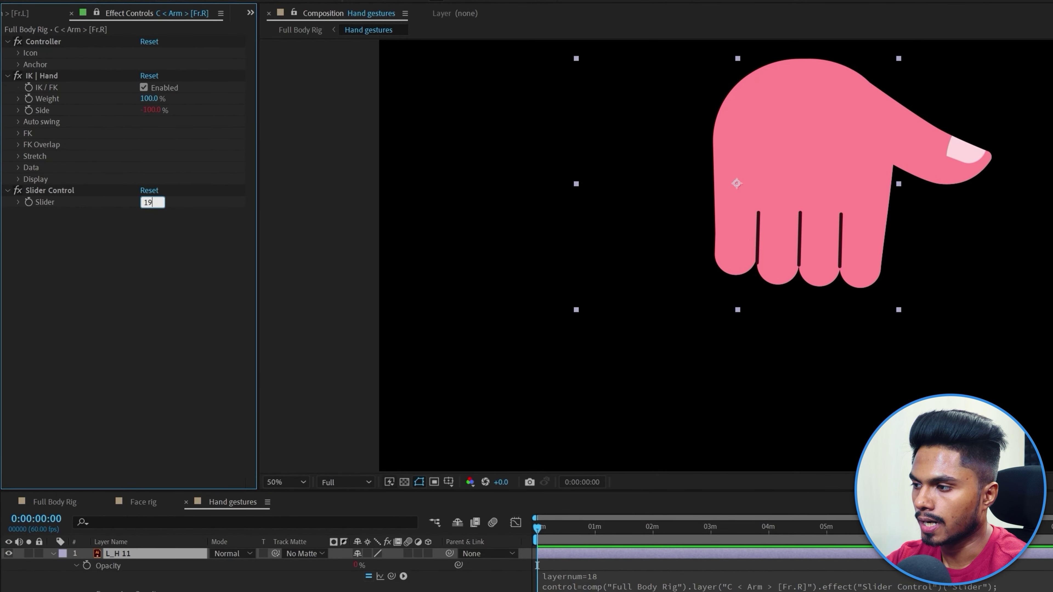
{"action": "key", "text": "Return"}
{"action": "left_click", "coordinate": [166, 321]}
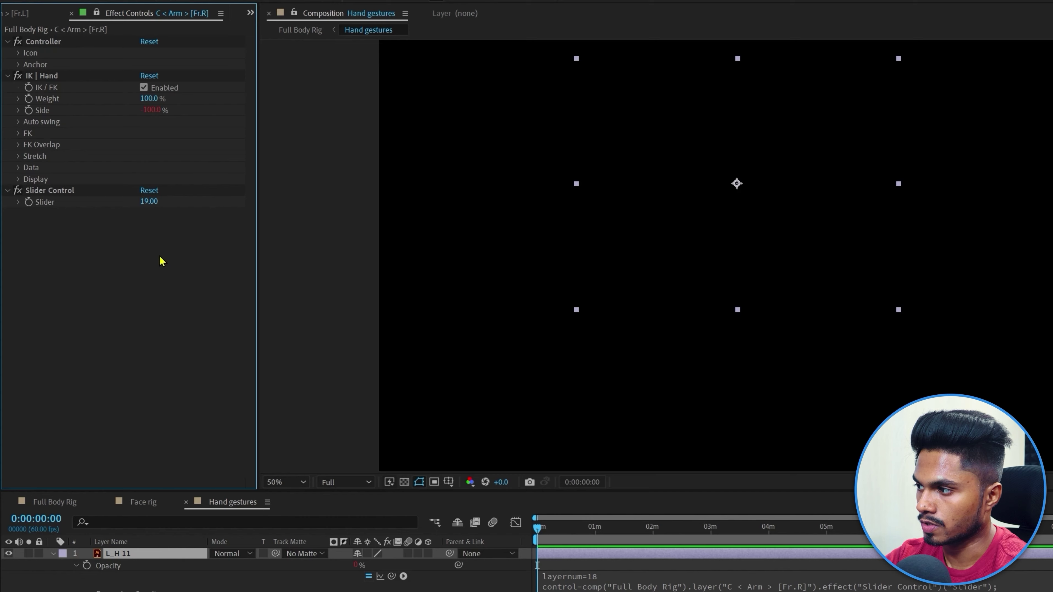
{"action": "left_click", "coordinate": [149, 202]}
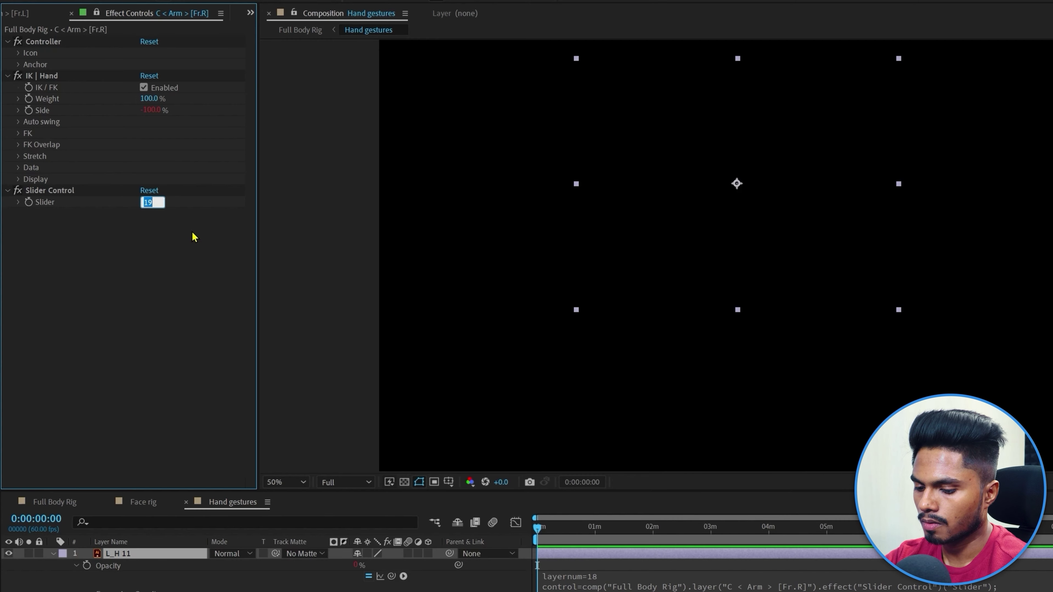
{"action": "type", "text": "-1"}
{"action": "key", "text": "Return"}
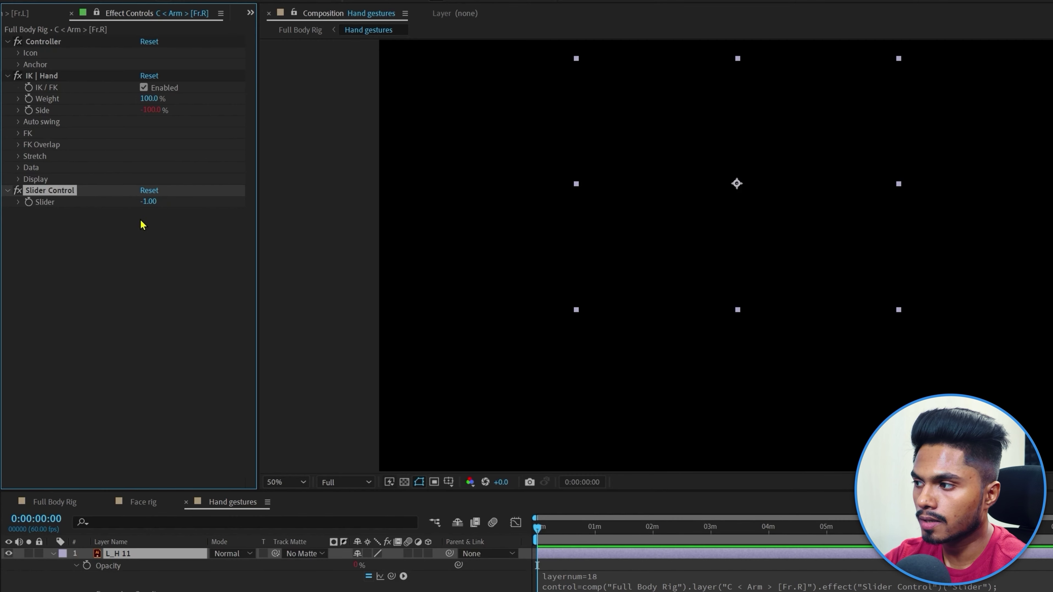
{"action": "left_click", "coordinate": [603, 573]}
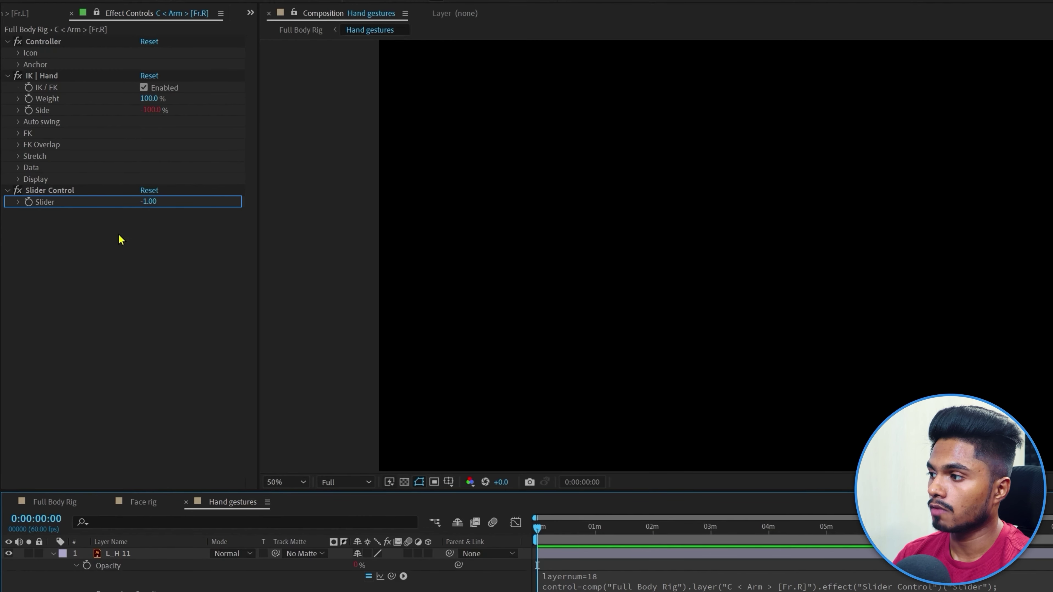
- Test the arm controller's Slider at the fractional value 4.5, followed by the whole values 4 and 5
{"action": "left_click", "coordinate": [148, 202]}
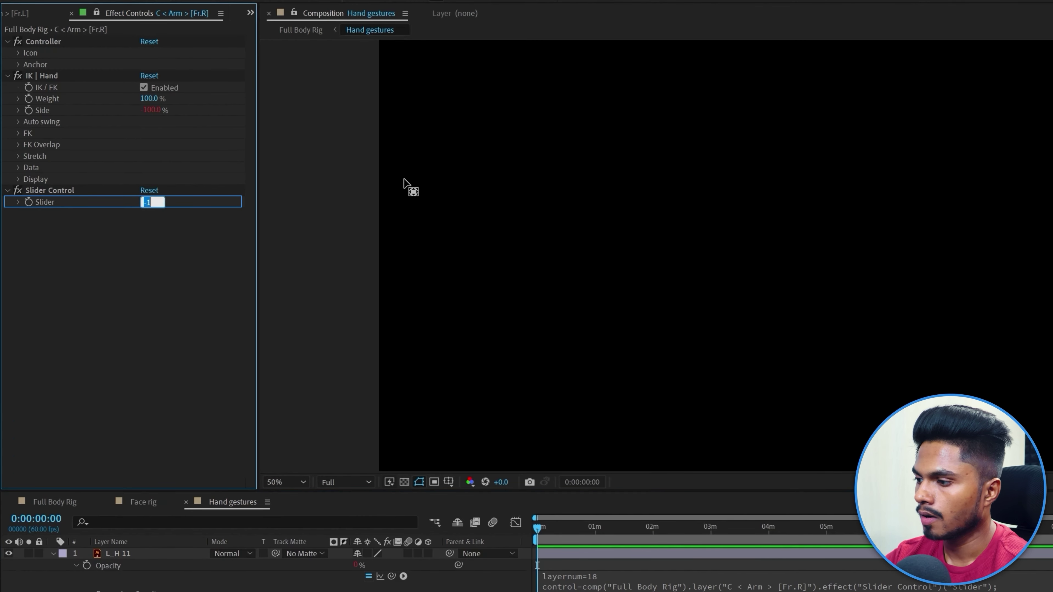
{"action": "type", "text": "4.5"}
{"action": "key", "text": "Return"}
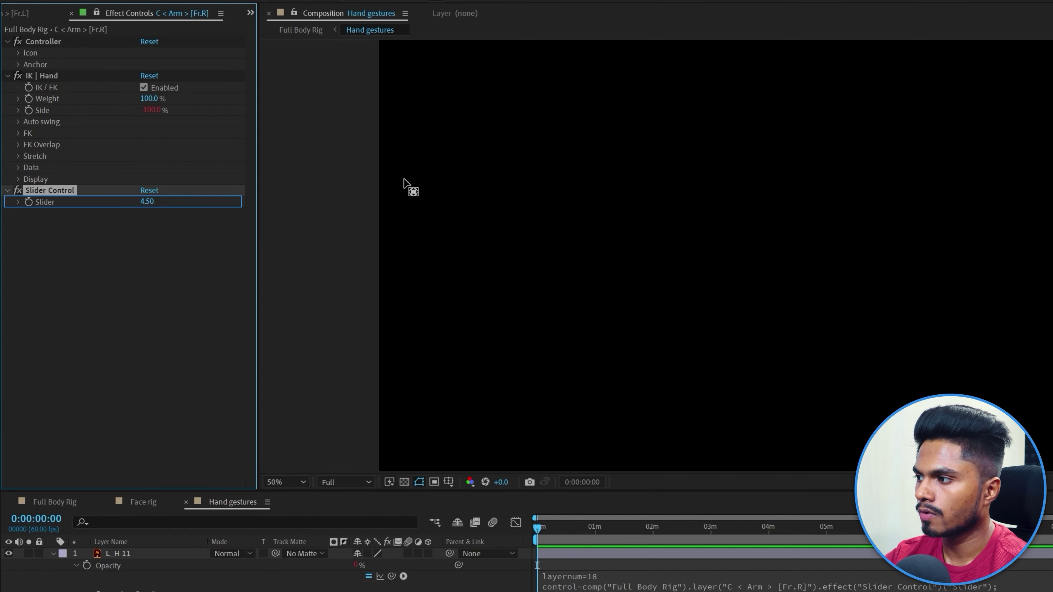
{"action": "left_click", "coordinate": [147, 202]}
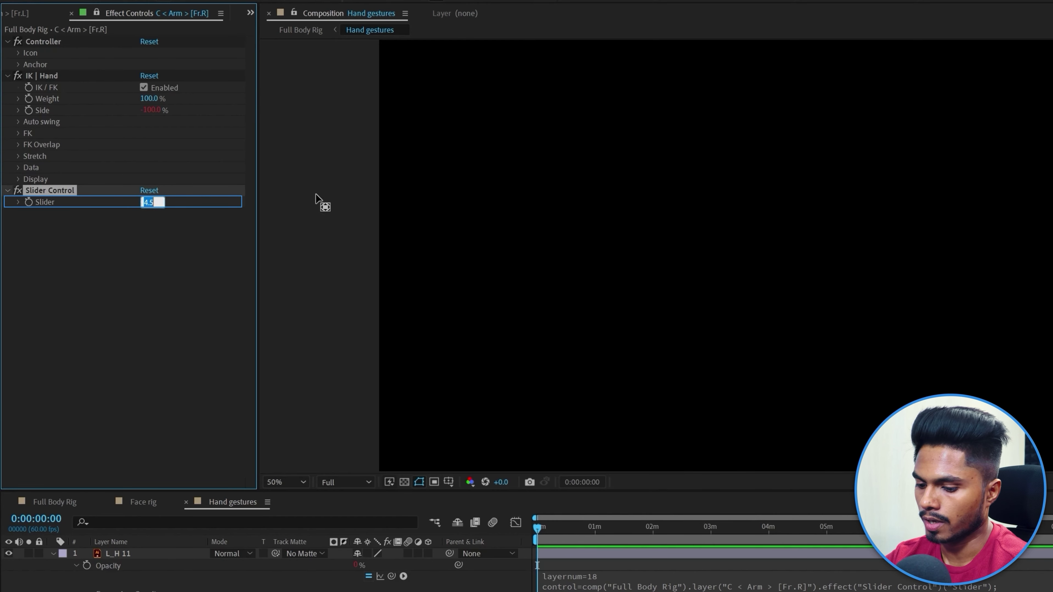
{"action": "type", "text": "4"}
{"action": "key", "text": "Return"}
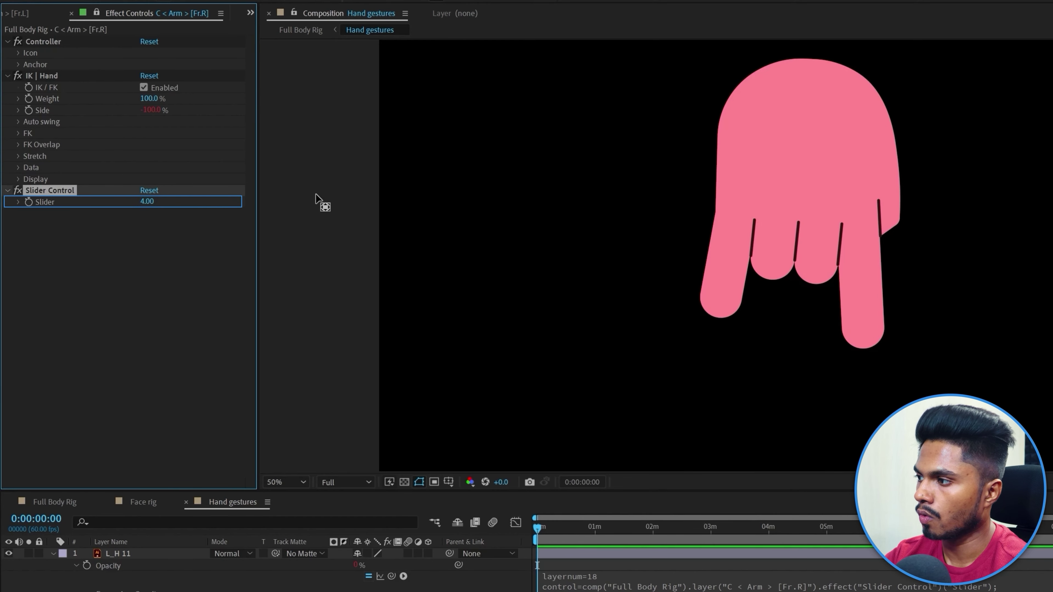
{"action": "left_click", "coordinate": [150, 202]}
{"action": "type", "text": "5"}
{"action": "key", "text": "Return"}
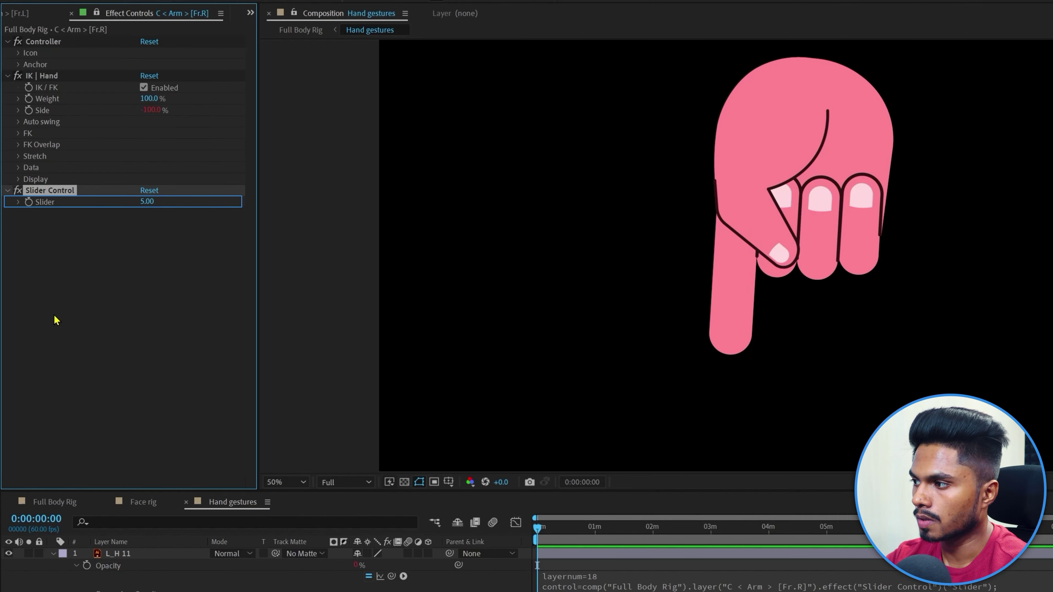
- In the Full Body Rig composition, give the arm controller's Slider a Math.floor(clamp()) expression on its own Slider value, limited to 1 through 18
{"action": "left_click", "coordinate": [54, 530]}
{"action": "left_click", "coordinate": [54, 501]}
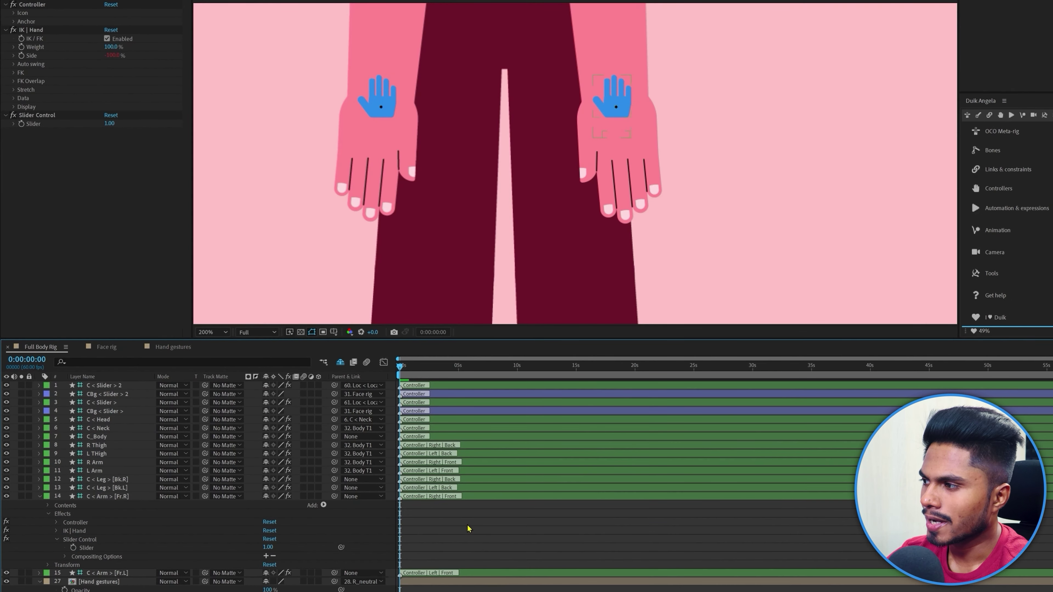
{"action": "left_click", "coordinate": [20, 124], "text": "alt"}
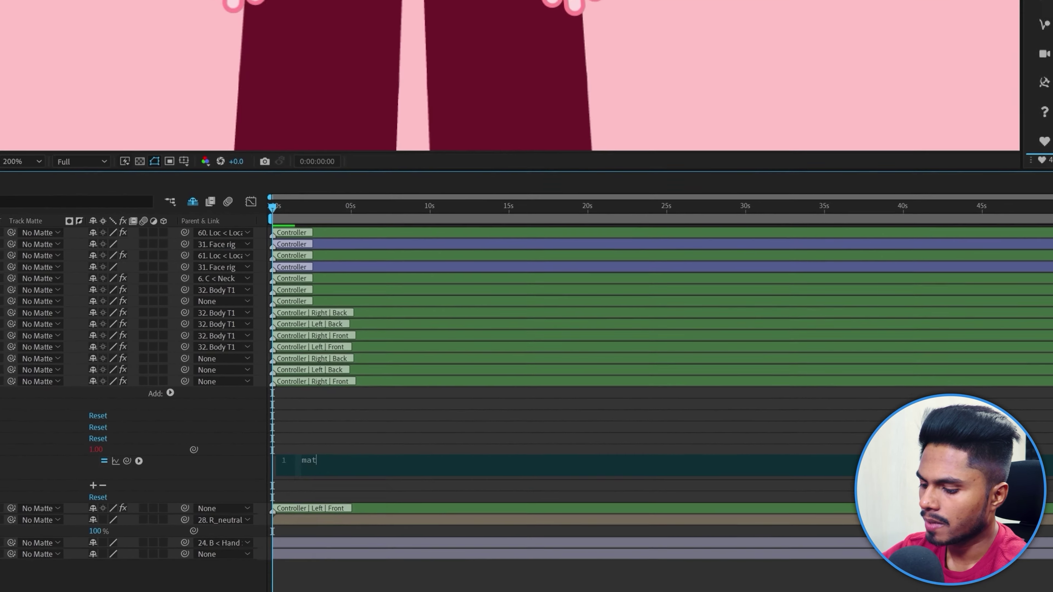
{"action": "type", "text": "Math."}
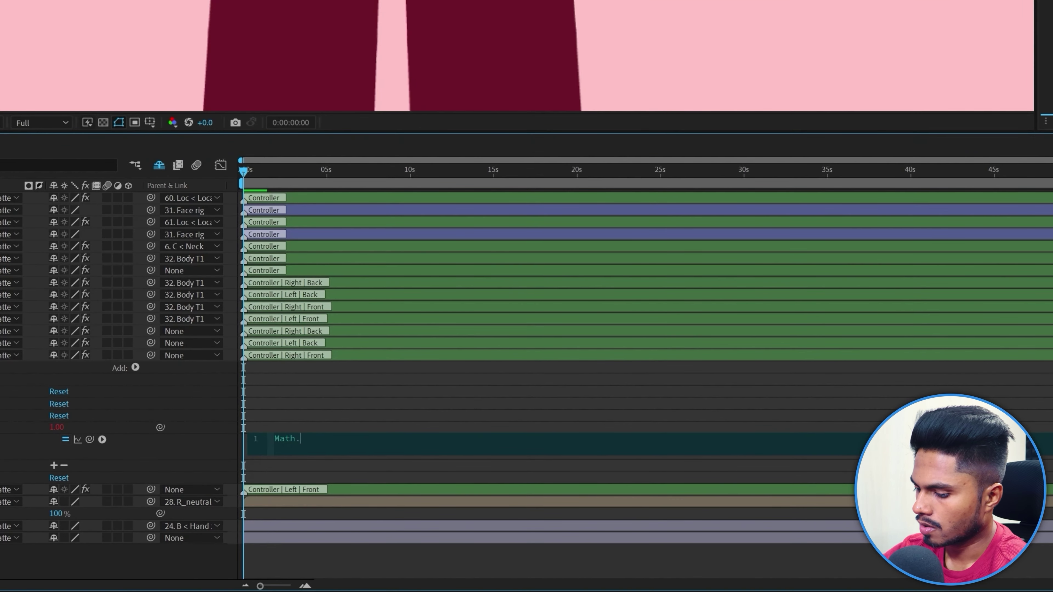
{"action": "type", "text": "floor("}
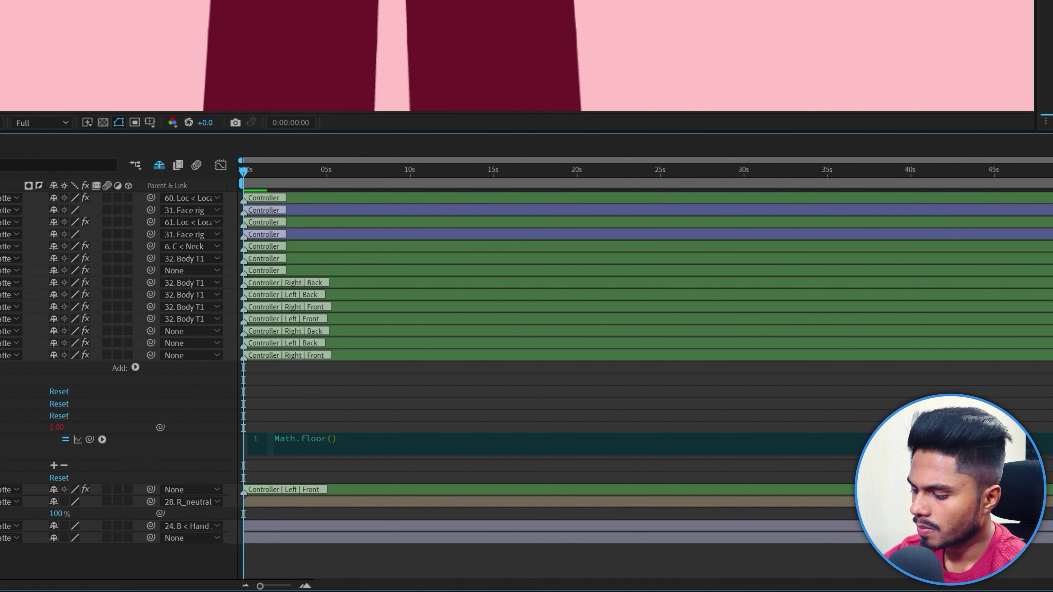
{"action": "type", "text": "clamp("}
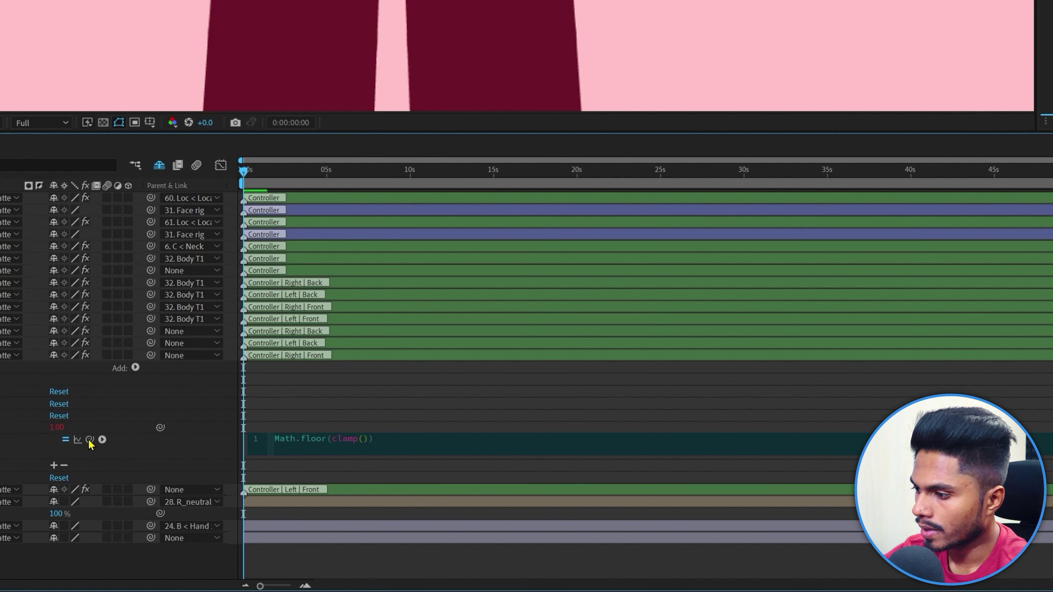
{"action": "left_click_drag", "start_coordinate": [89, 440], "coordinate": [52, 202]}
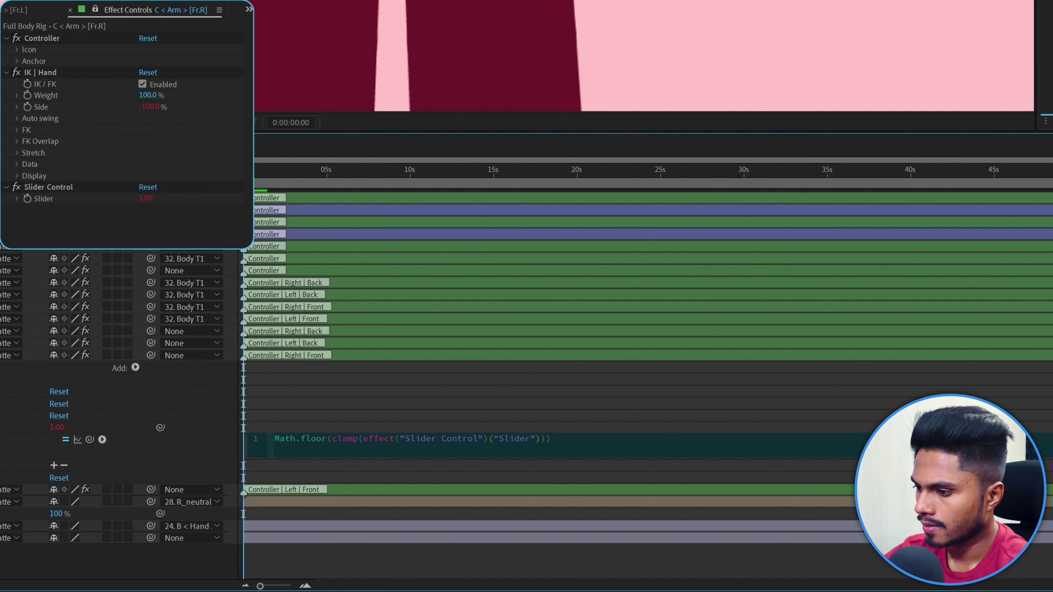
{"action": "type", "text": ".value"}
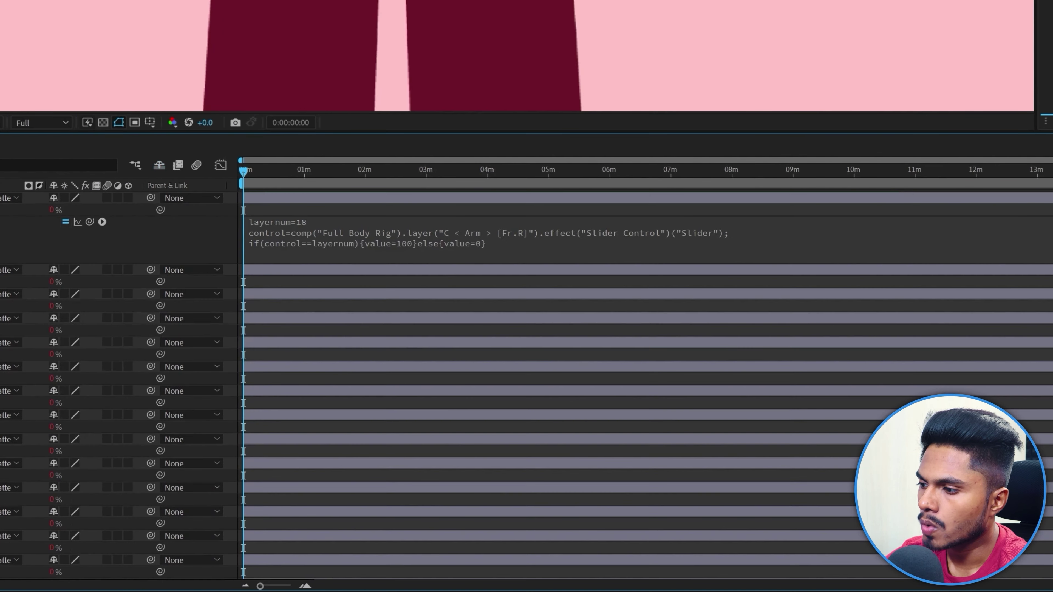
{"action": "left_click", "coordinate": [323, 224]}
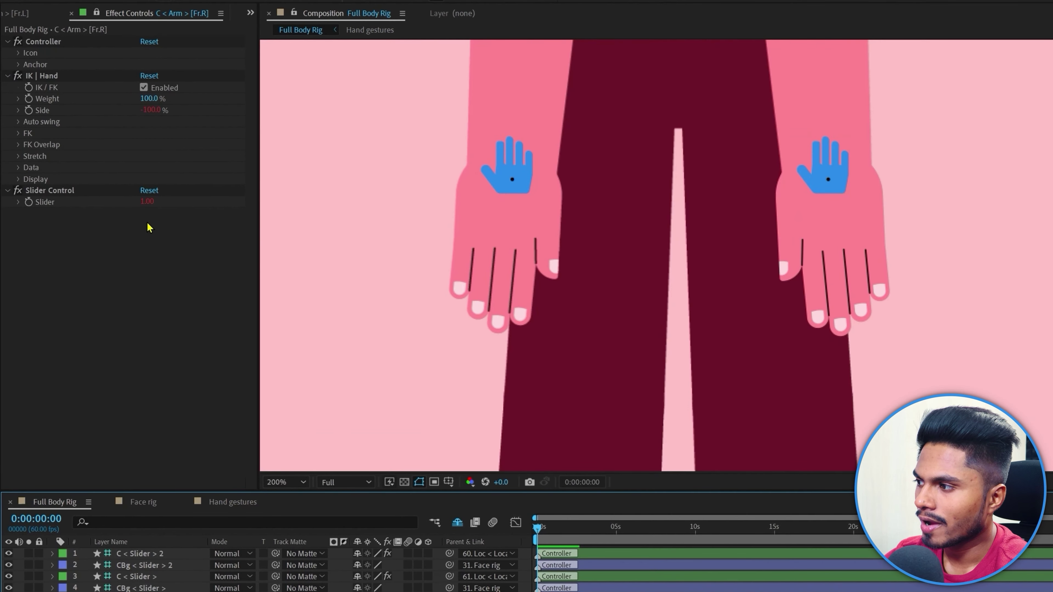
- Test the limits of the arm controller's Slider with the values 18, 20 and -4
{"action": "left_click", "coordinate": [149, 202]}
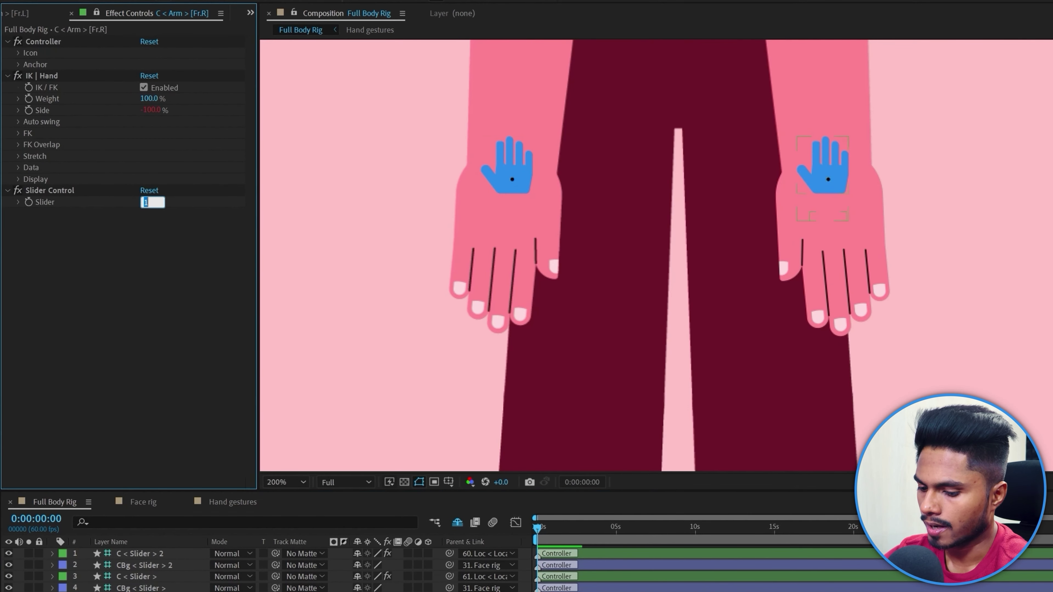
{"action": "type", "text": "18"}
{"action": "key", "text": "Return"}
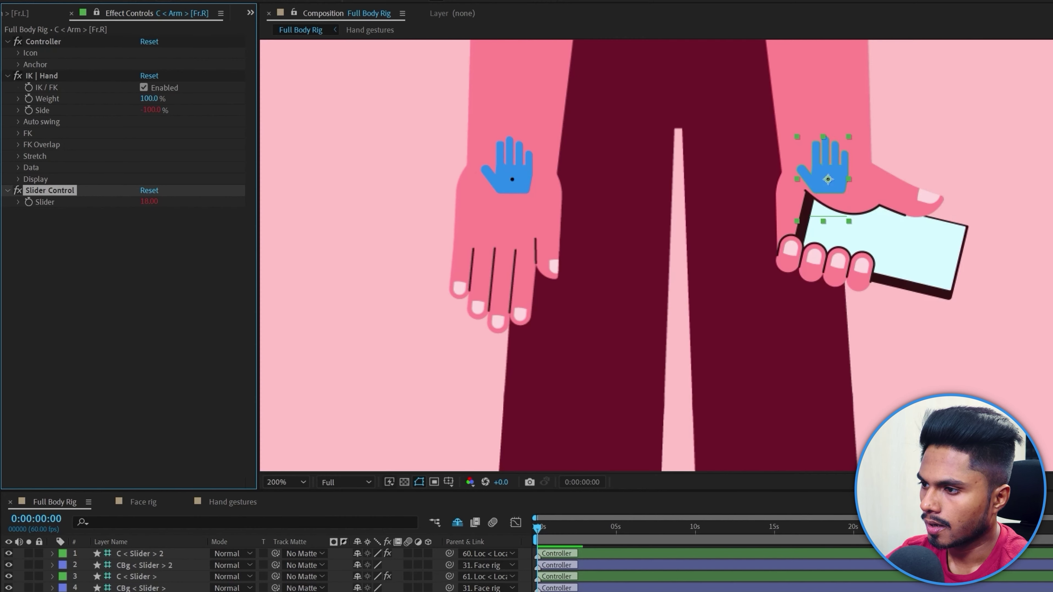
{"action": "left_click", "coordinate": [148, 202]}
{"action": "type", "text": "20"}
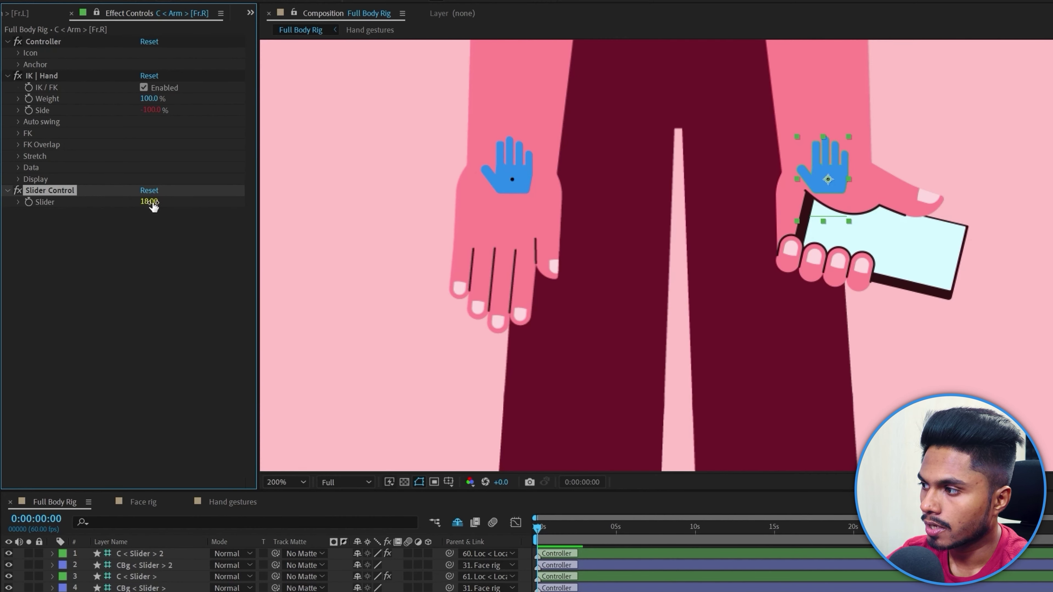
{"action": "type", "text": "-"}
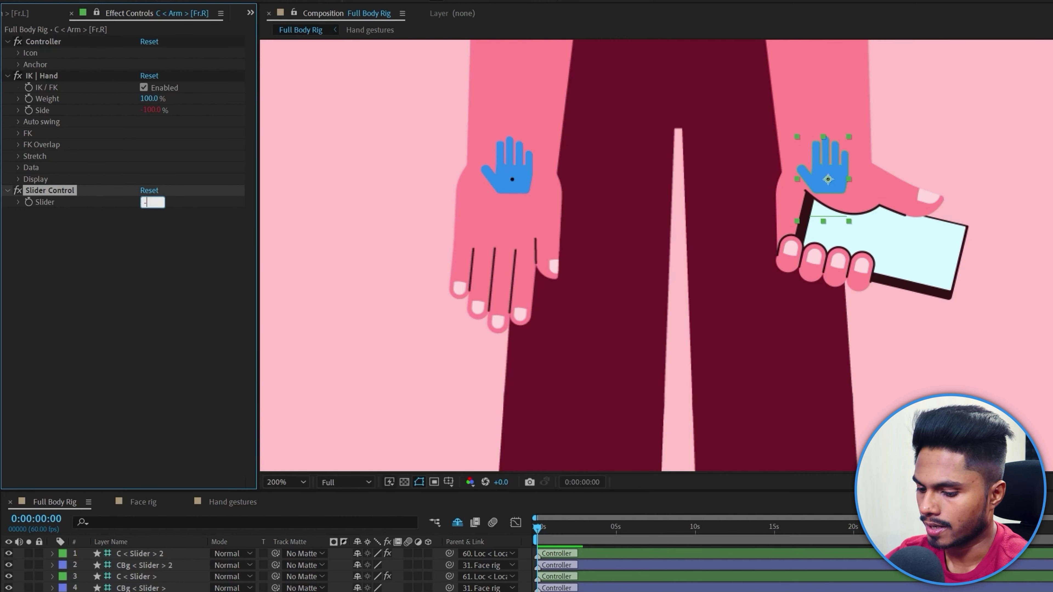
{"action": "type", "text": "4"}
{"action": "key", "text": "Return"}
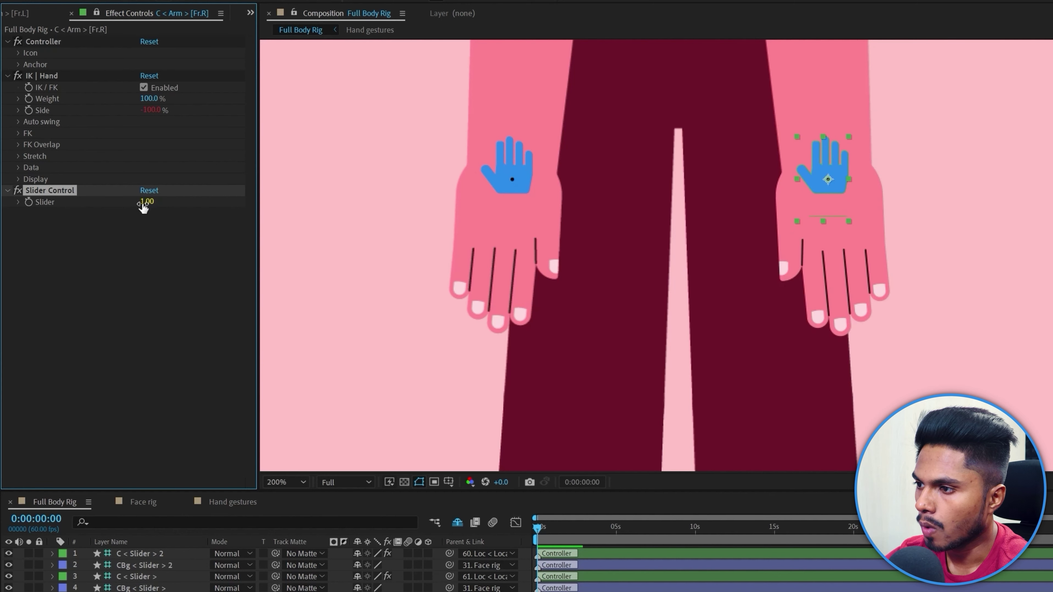
- Set the arm controller's Slider to 5 and check the hand pose on the body
{"action": "left_click", "coordinate": [147, 202]}
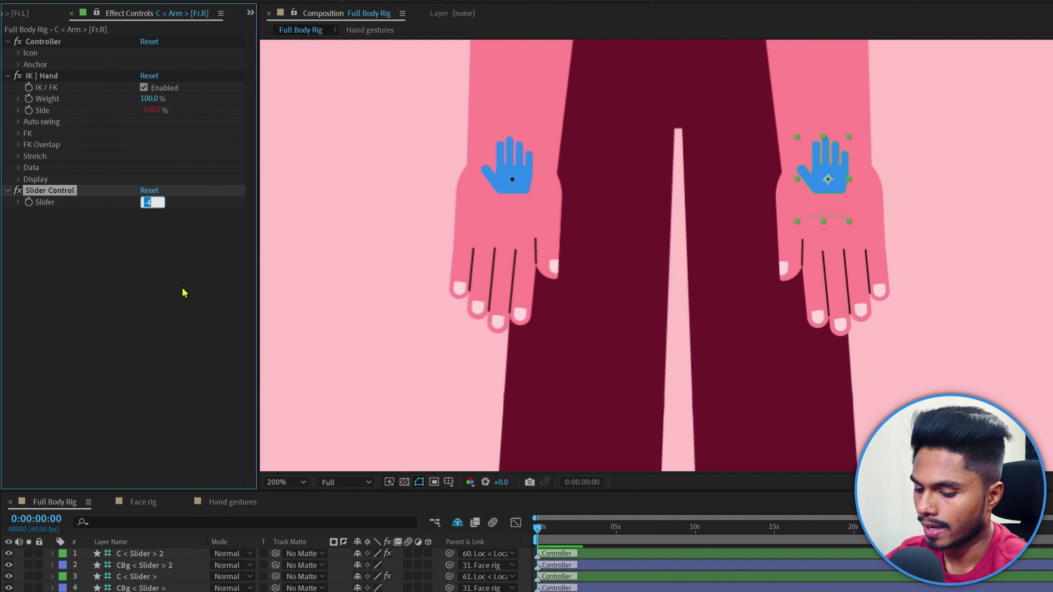
{"action": "type", "text": "5"}
{"action": "key", "text": "Return"}
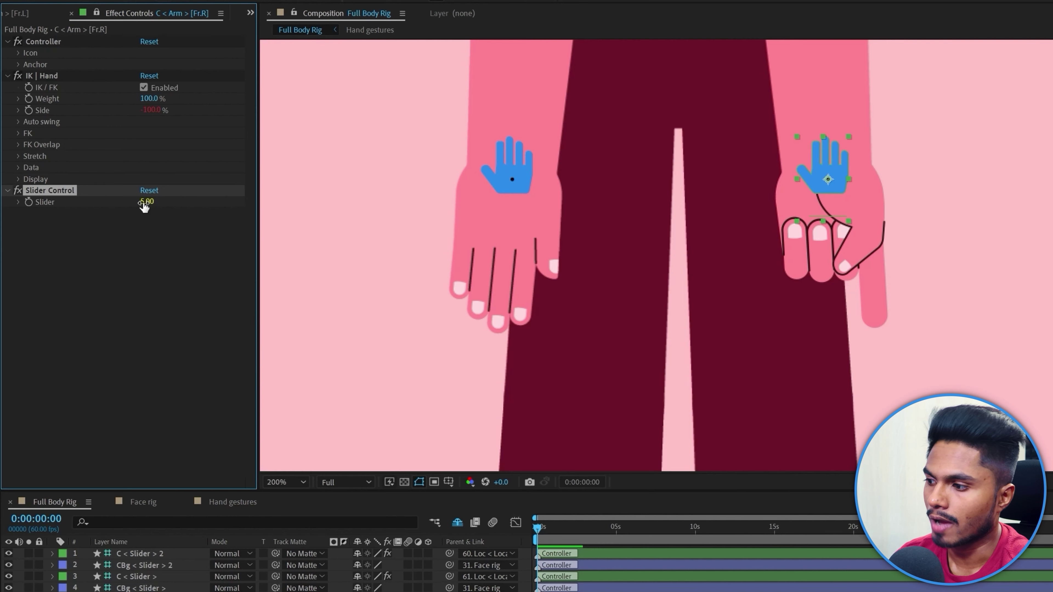
- Step the arm controller's Slider through successive values and check the hand poses on the body
{"action": "left_click", "coordinate": [148, 201]}
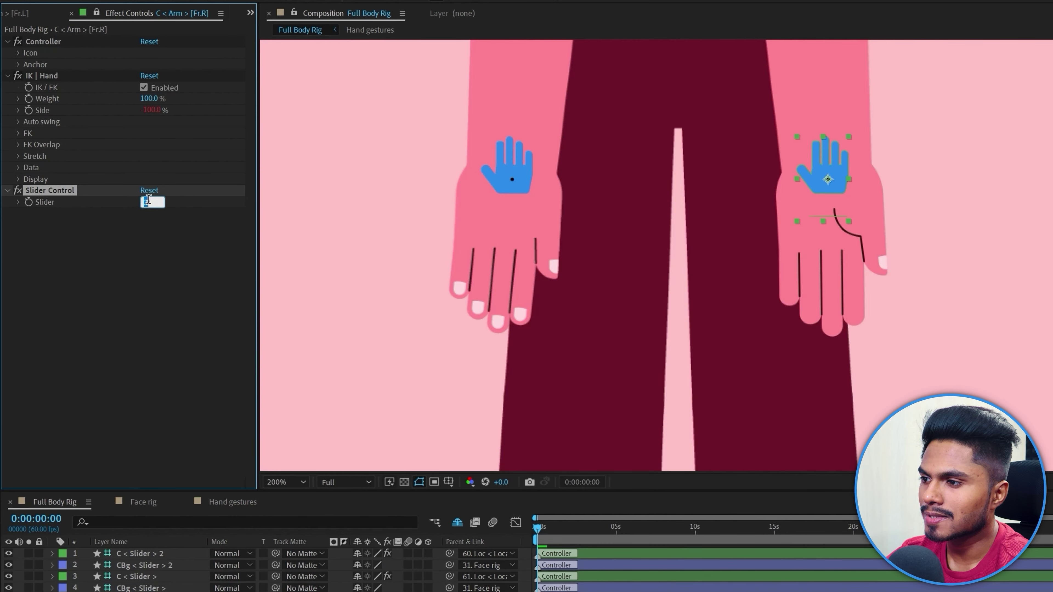
{"action": "key", "text": "Up"}
{"action": "key", "text": "Up"}
{"action": "key", "text": "Up"}
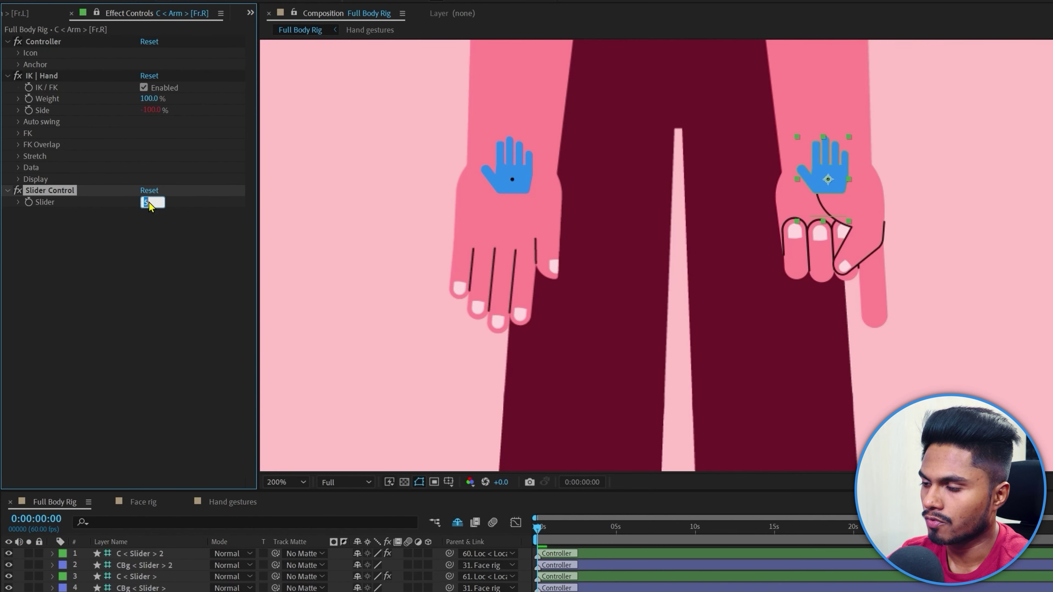
{"action": "key", "text": "Up"}
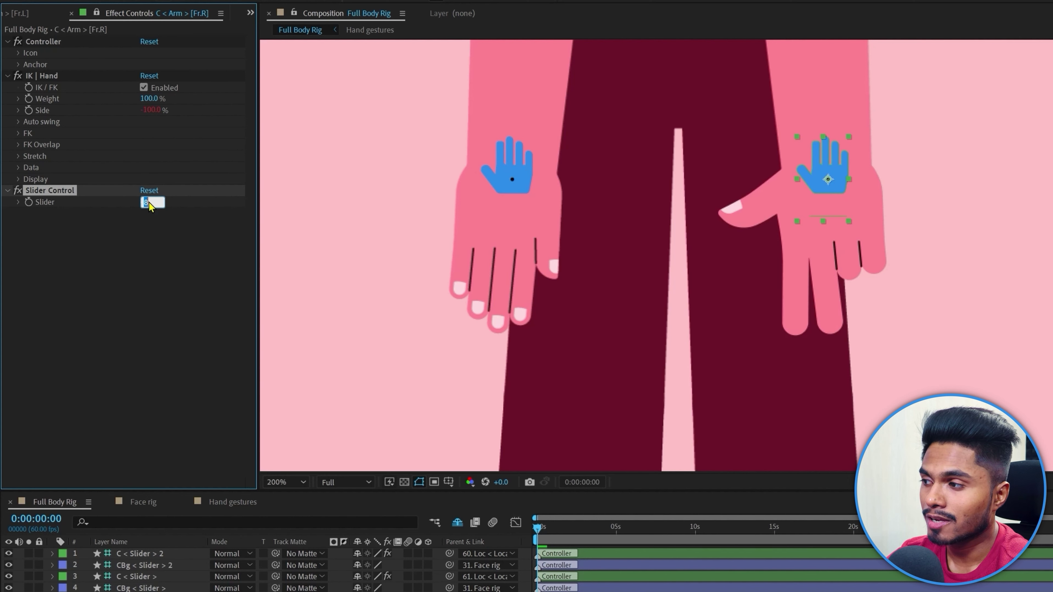
{"action": "key", "text": "Up"}
{"action": "key", "text": "Up"}
{"action": "key", "text": "Up"}
{"action": "key", "text": "Up"}
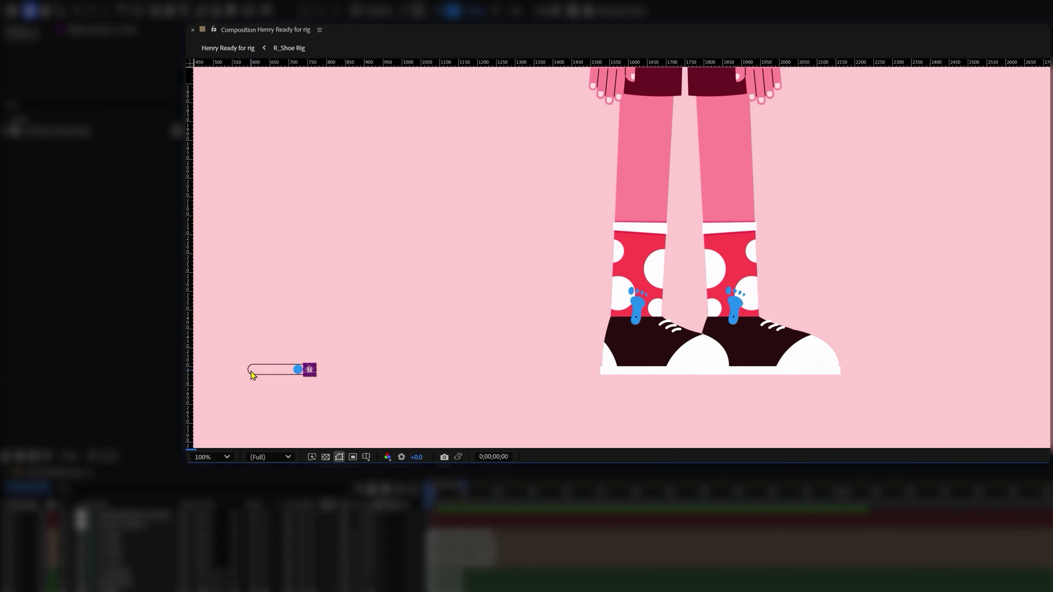
- Test the shoe slider in the Henry Ready for rig composition by moving its controller along its track
{"action": "key", "text": "shift+Left"}
{"action": "key", "text": "shift+Left"}
{"action": "key", "text": "shift+Left"}
{"action": "key", "text": "shift+Left"}
{"action": "key", "text": "shift+Left"}
{"action": "key", "text": "shift+Left"}
{"action": "key", "text": "shift+Left"}
{"action": "key", "text": "shift+Left"}
{"action": "key", "text": "shift+Left"}
{"action": "key", "text": "shift+Left"}
{"action": "key", "text": "shift+Left"}
{"action": "key", "text": "shift+Left"}
{"action": "key", "text": "shift+Left"}
{"action": "key", "text": "shift+Left"}
{"action": "key", "text": "shift+Left"}
{"action": "key", "text": "shift+Left"}
{"action": "key", "text": "shift+Left"}
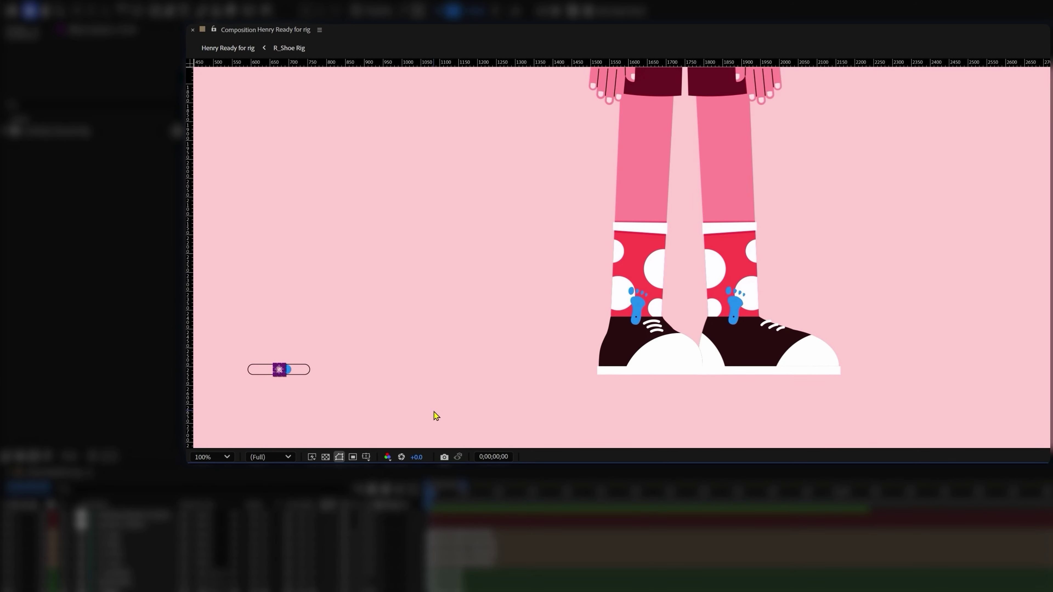
{"action": "scroll", "coordinate": [433, 411], "scroll_direction": "down", "scroll_amount": 1}
{"action": "key", "text": "shift+Right"}
{"action": "key", "text": "shift+Right"}
{"action": "key", "text": "shift+Right"}
{"action": "key", "text": "shift+Right"}
{"action": "key", "text": "shift+Right"}
{"action": "key", "text": "shift+Right"}
{"action": "key", "text": "shift+Right"}
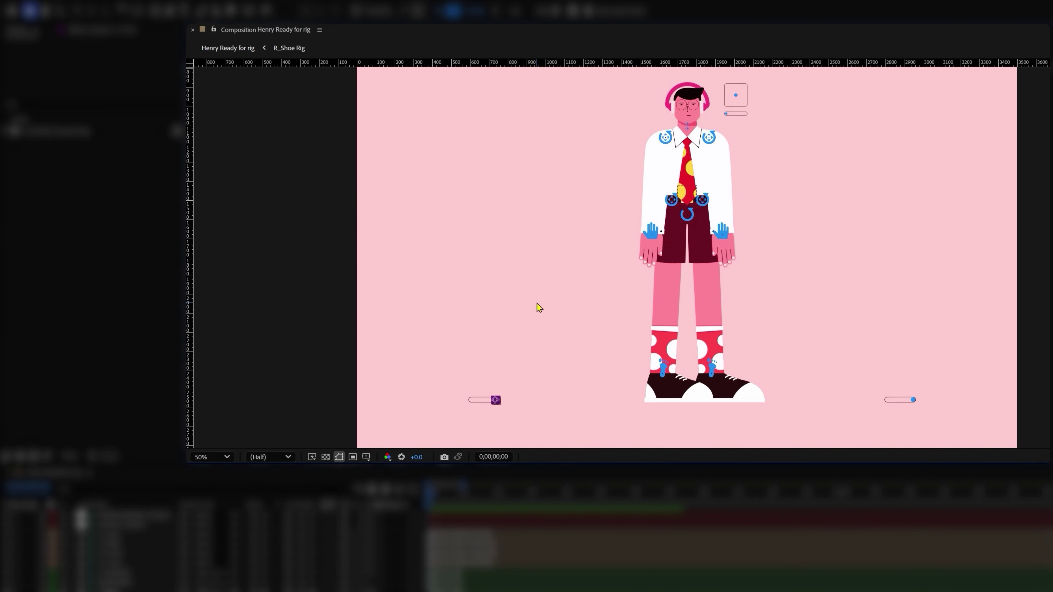
- In the Shoe composition, show pose layers 1 through 5 and solo them
{"action": "left_click", "coordinate": [140, 589]}
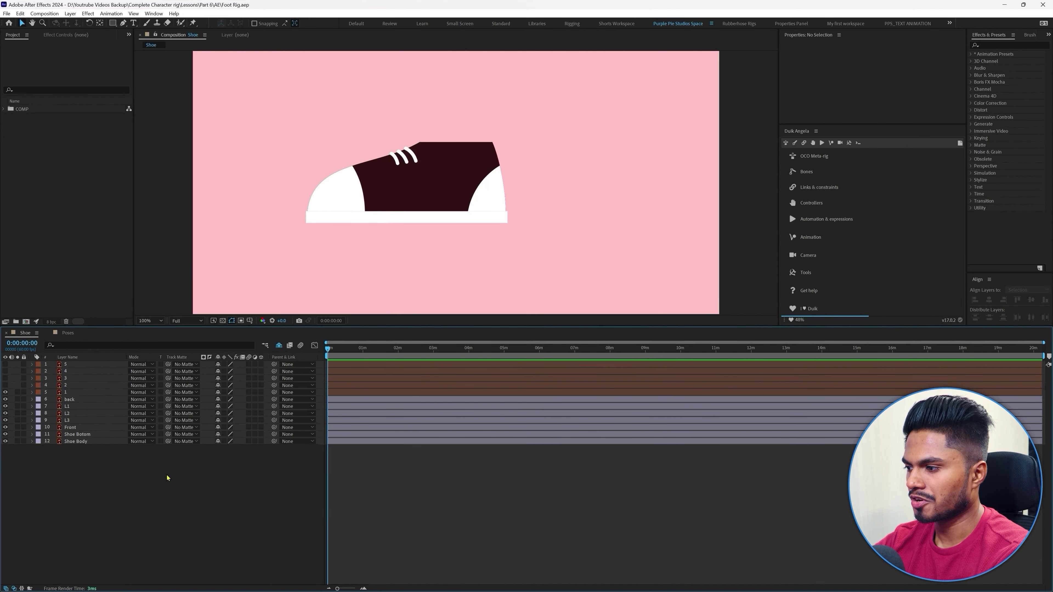
{"action": "left_click", "coordinate": [74, 435]}
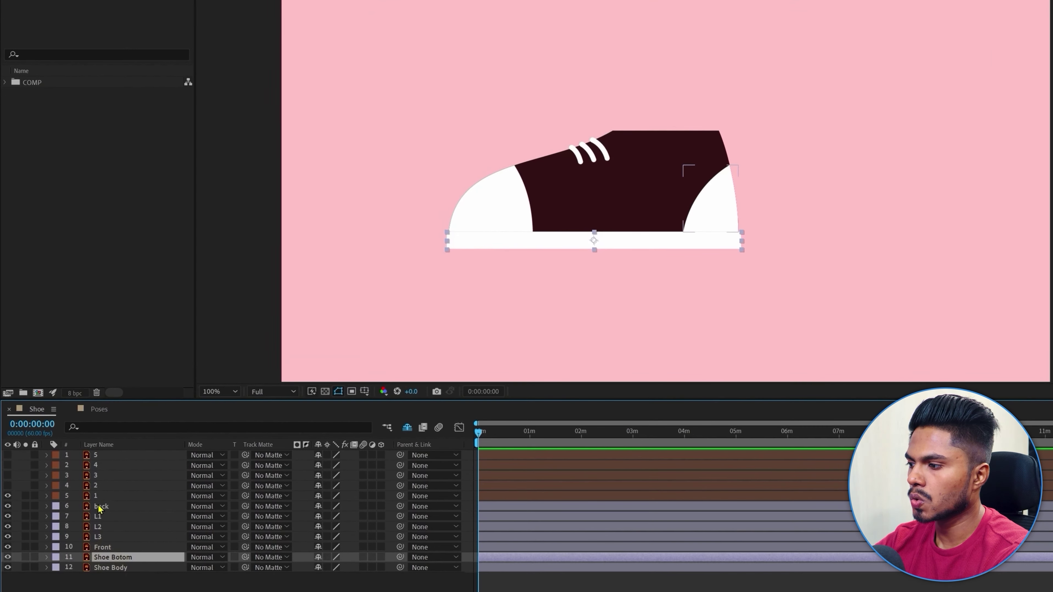
{"action": "left_click", "coordinate": [107, 509], "text": "shift"}
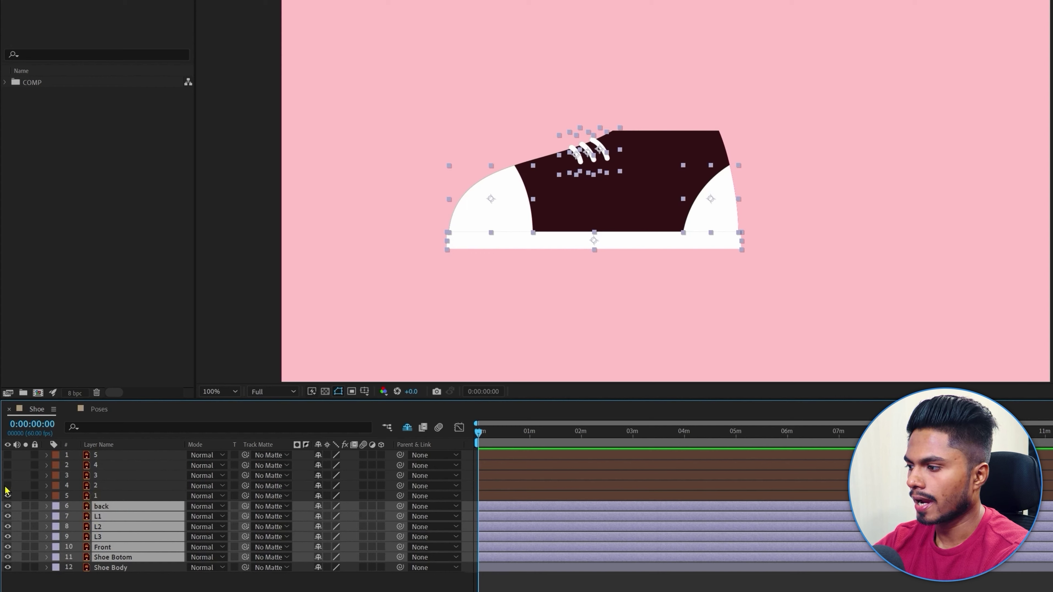
{"action": "left_click_drag", "start_coordinate": [8, 496], "coordinate": [11, 450]}
{"action": "left_click", "coordinate": [104, 496]}
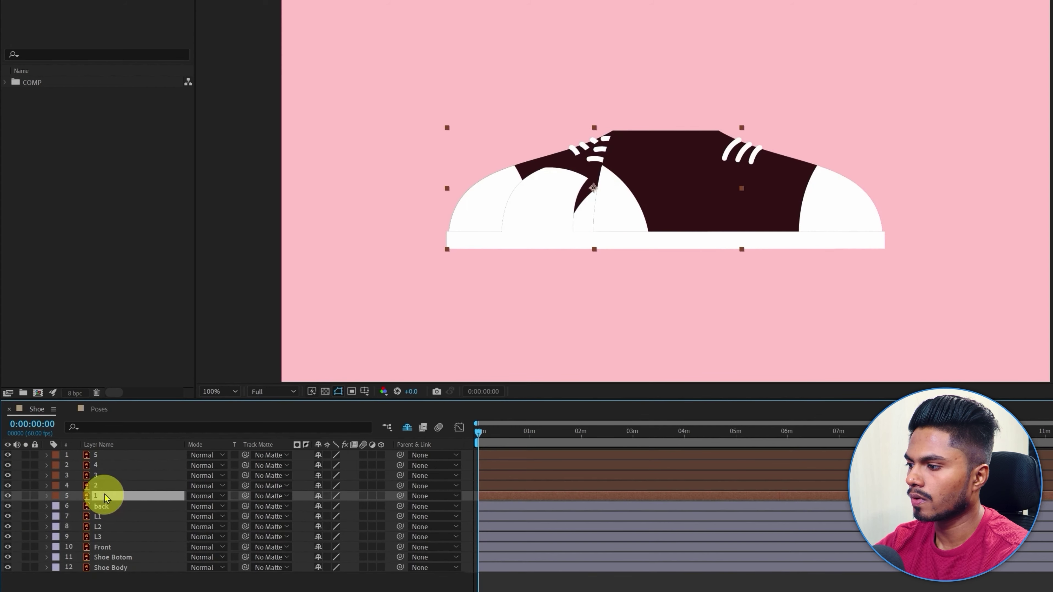
{"action": "left_click", "coordinate": [99, 455], "text": "shift"}
{"action": "left_click", "coordinate": [26, 455]}
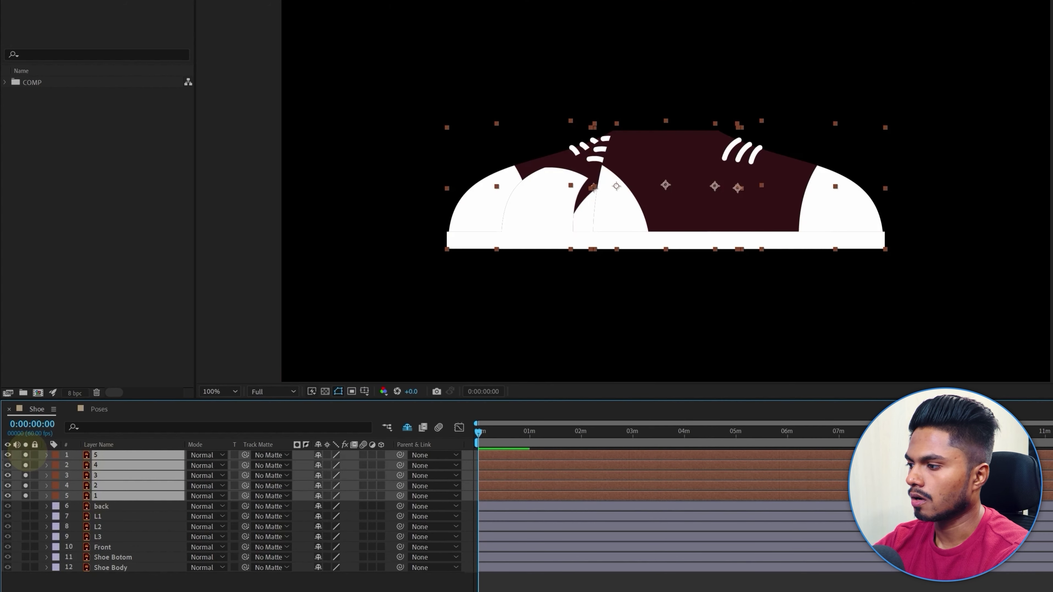
- Spread the five soloed shoe poses apart in the composition to compare their angles
{"action": "left_click_drag", "start_coordinate": [663, 270], "coordinate": [737, 280]}
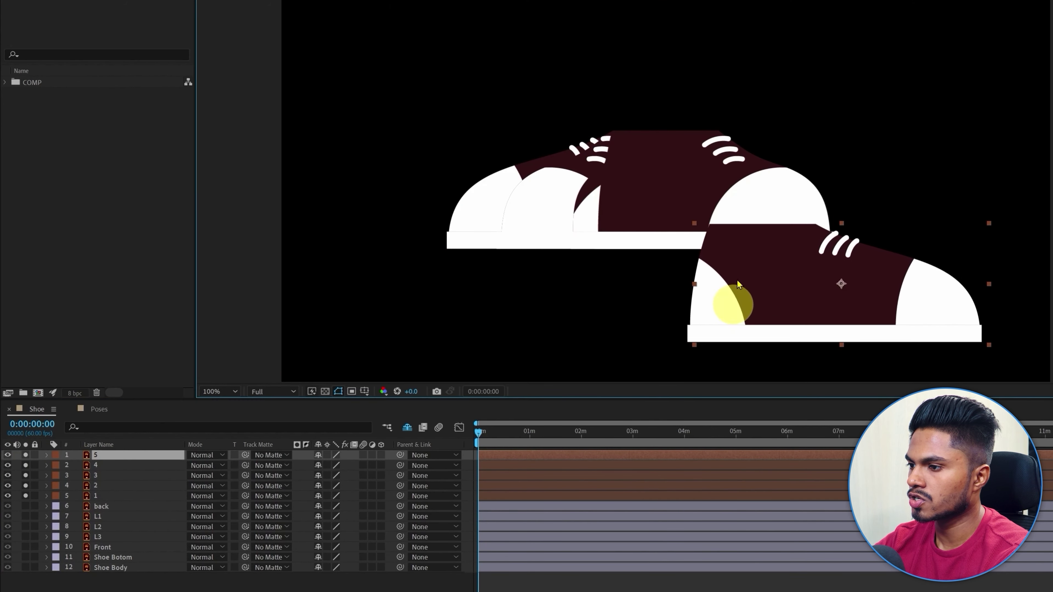
{"action": "left_click_drag", "start_coordinate": [747, 191], "coordinate": [935, 162]}
{"action": "left_click_drag", "start_coordinate": [684, 187], "coordinate": [663, 252]}
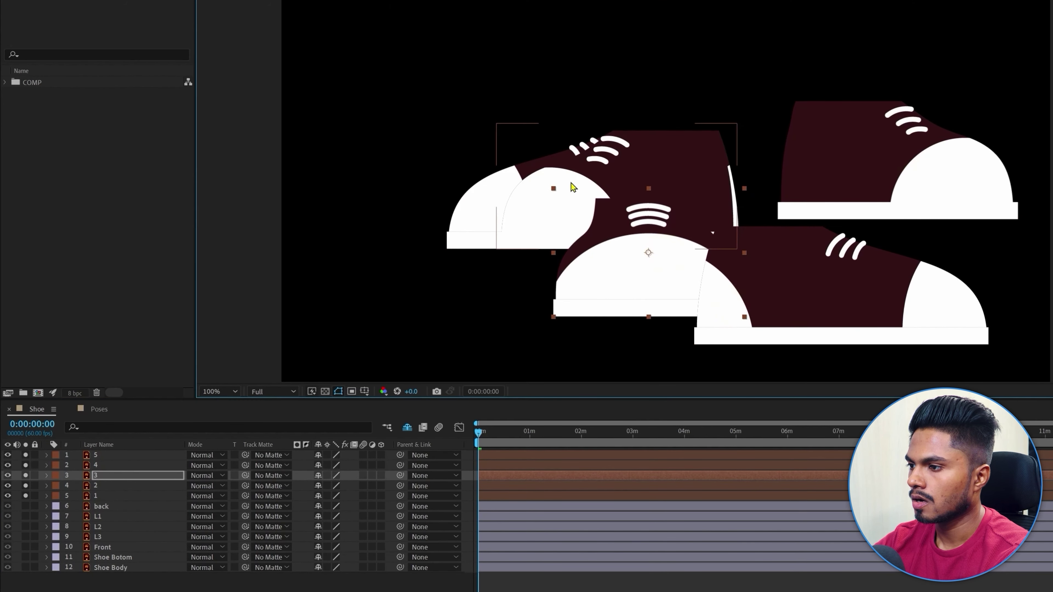
{"action": "left_click_drag", "start_coordinate": [463, 202], "coordinate": [328, 139]}
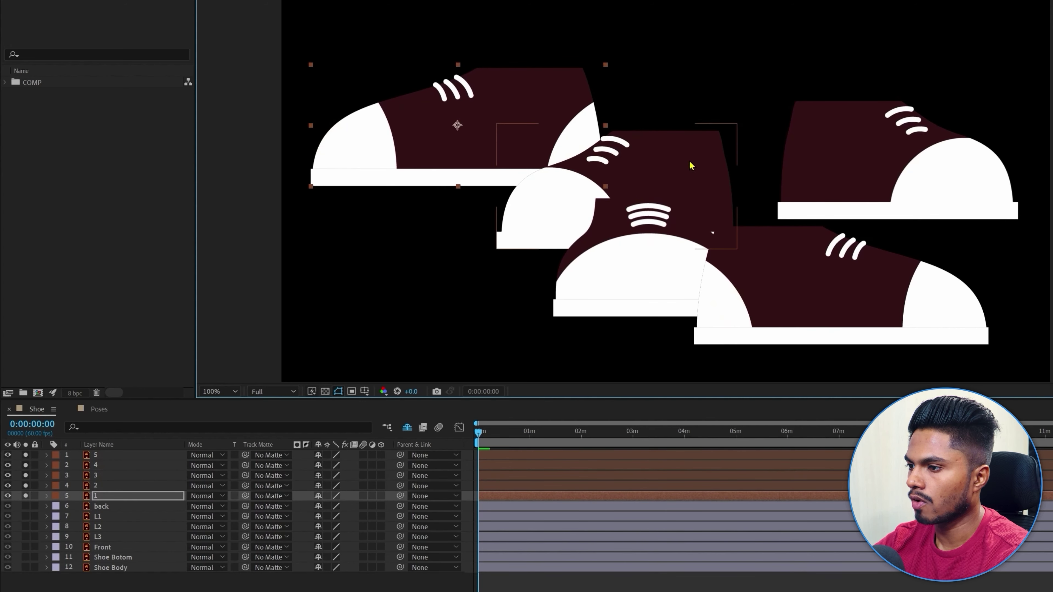
{"action": "left_click_drag", "start_coordinate": [691, 166], "coordinate": [642, 154]}
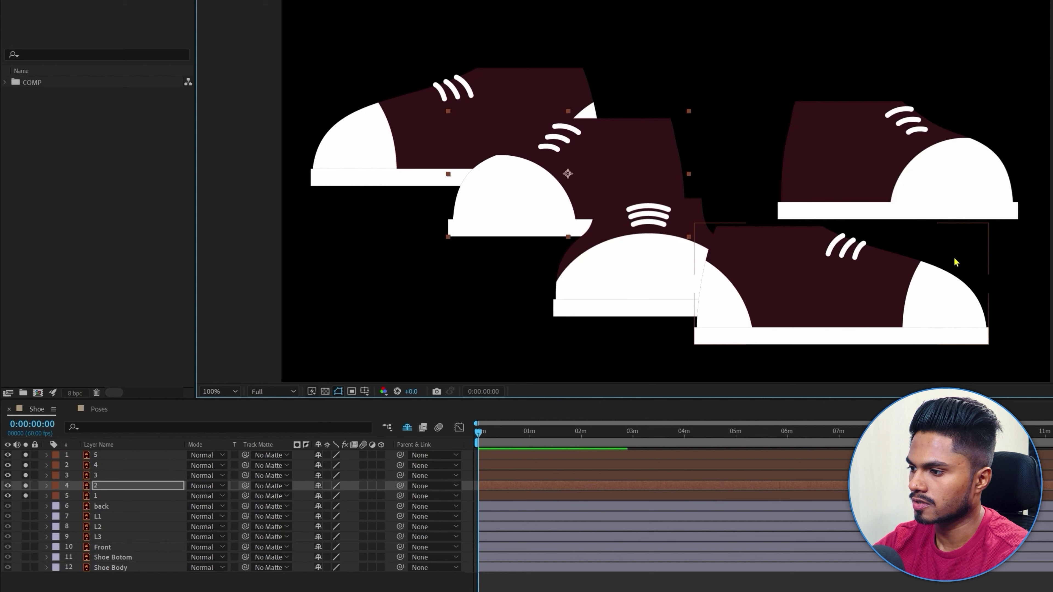
{"action": "left_click", "coordinate": [674, 584]}
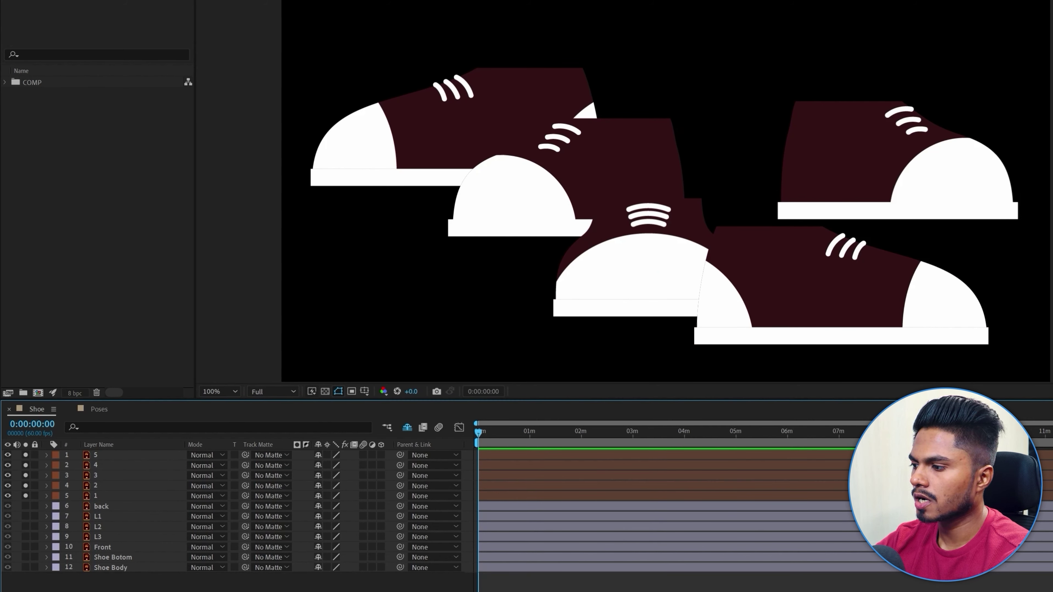
- Undo the shoe pose moves, the soloing and the visibility changes of layers 1 through 5
{"action": "key", "text": "ctrl+z"}
{"action": "key", "text": "ctrl+z"}
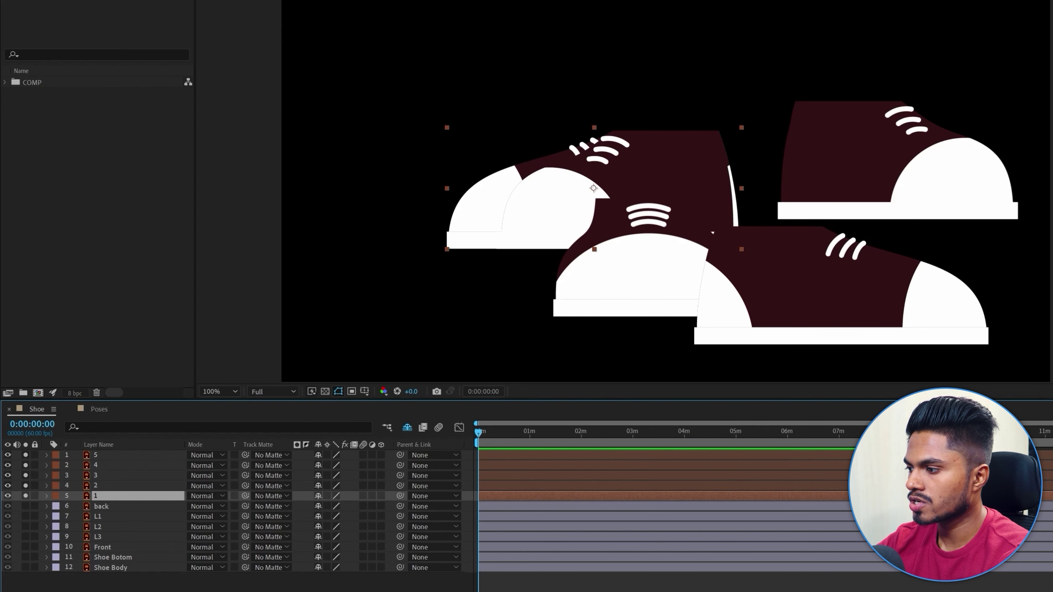
{"action": "key", "text": "ctrl+z"}
{"action": "key", "text": "ctrl+z"}
{"action": "key", "text": "ctrl+z"}
{"action": "key", "text": "ctrl+z"}
{"action": "key", "text": "ctrl+z"}
{"action": "key", "text": "ctrl+z"}
{"action": "key", "text": "ctrl+z"}
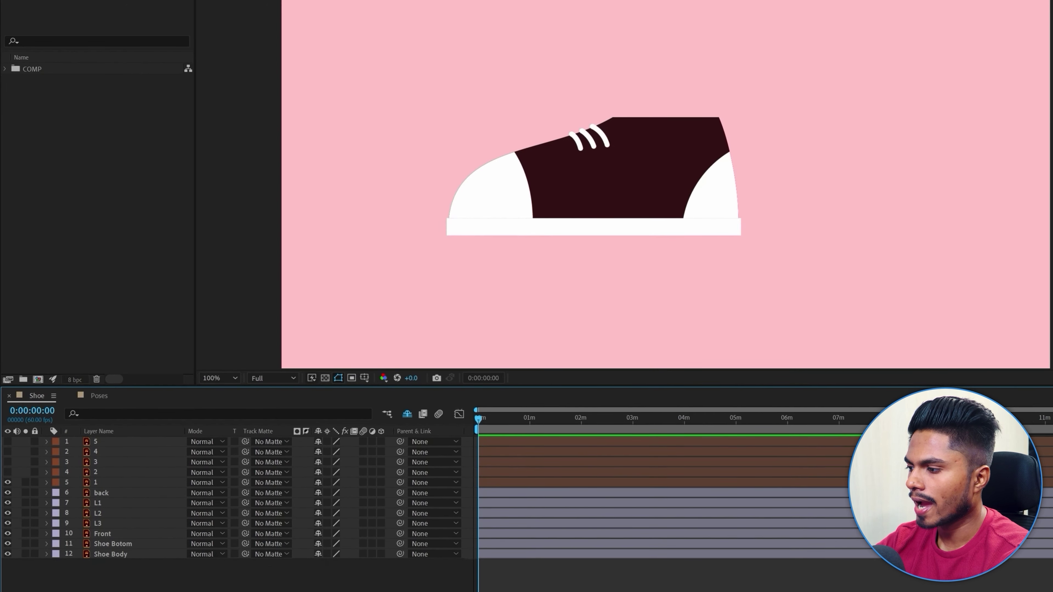
- Convert the shoe part layers from back to Shoe Body into shape layers placed below layer 1, and delete the original vector layers
{"action": "left_click_drag", "start_coordinate": [139, 587], "coordinate": [99, 491]}
{"action": "right_click", "coordinate": [101, 499]}
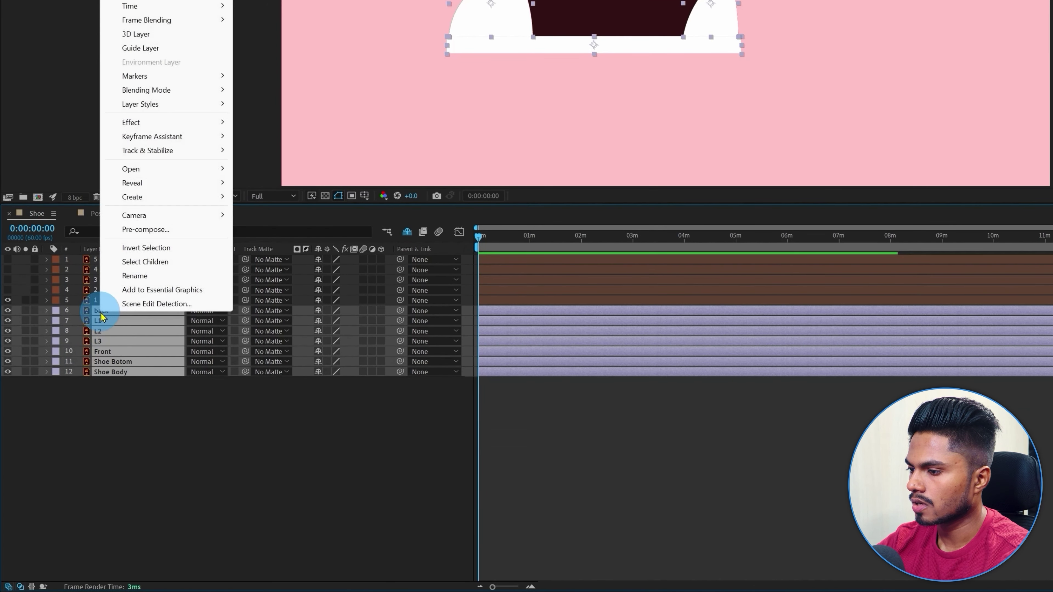
{"action": "mouse_move", "coordinate": [175, 203]}
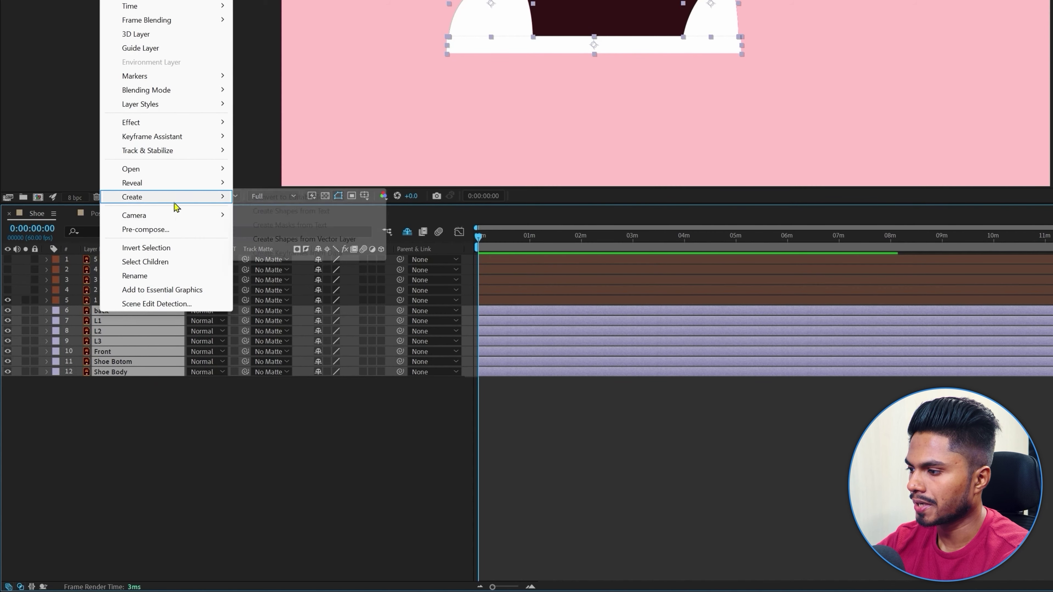
{"action": "left_click", "coordinate": [257, 240]}
{"action": "left_click_drag", "start_coordinate": [122, 311], "coordinate": [129, 324]}
{"action": "left_click_drag", "start_coordinate": [167, 496], "coordinate": [100, 386]}
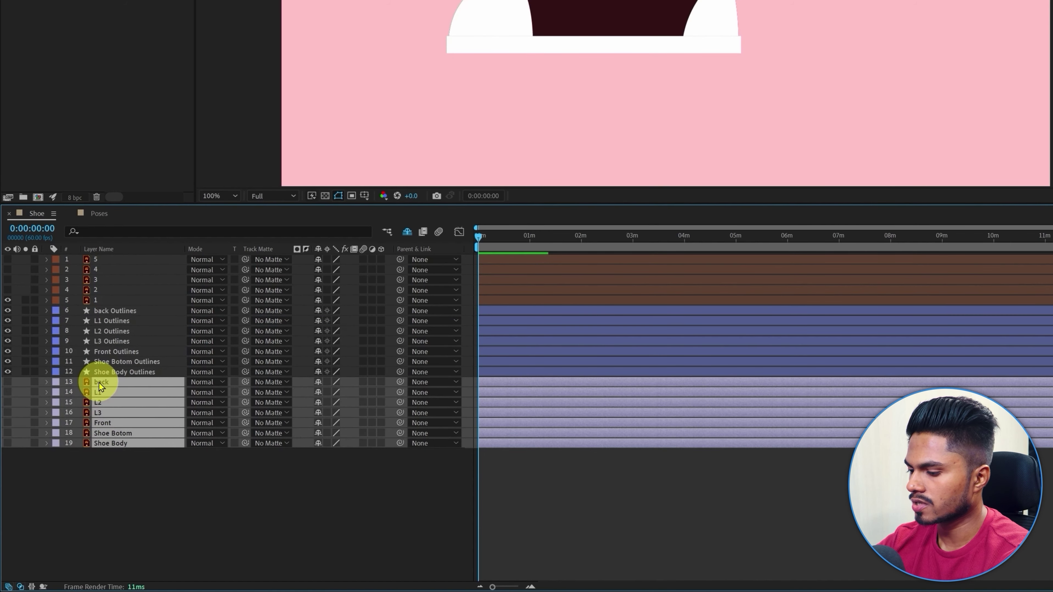
{"action": "key", "text": "Delete"}
- Pull the white Front and back outline pieces away from the shoe, undo both moves, and clear the selection
{"action": "left_click_drag", "start_coordinate": [516, 208], "coordinate": [427, 165]}
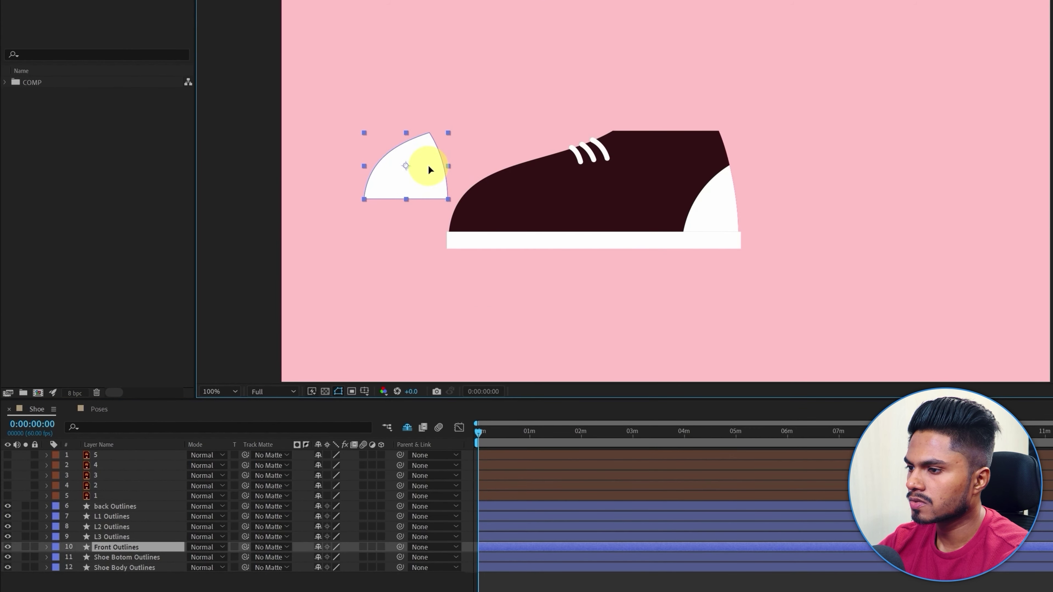
{"action": "left_click_drag", "start_coordinate": [733, 207], "coordinate": [862, 207]}
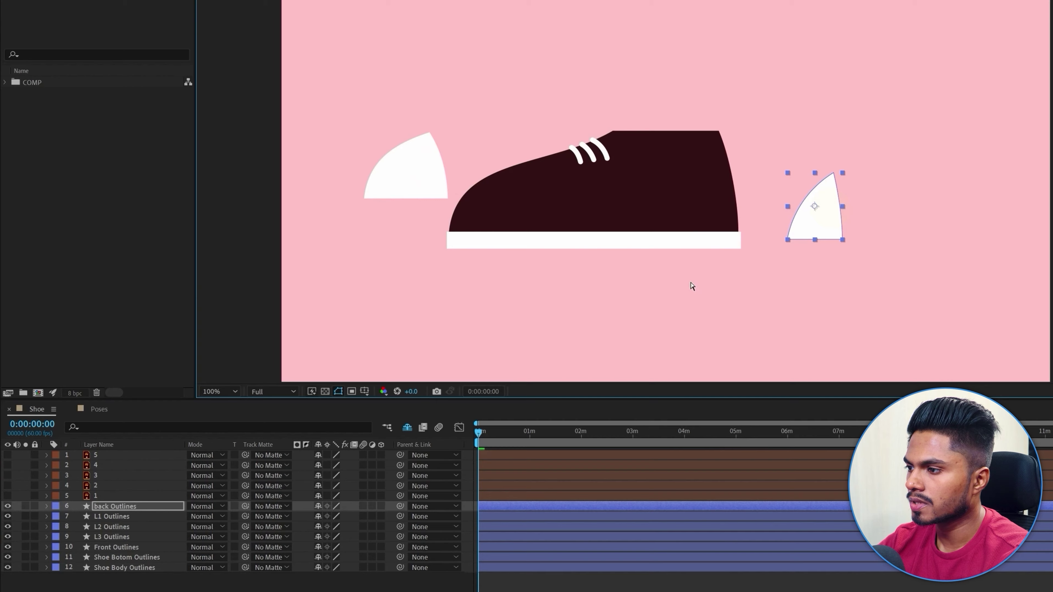
{"action": "key", "text": "ctrl+z"}
{"action": "key", "text": "ctrl+z"}
{"action": "left_click", "coordinate": [678, 146]}
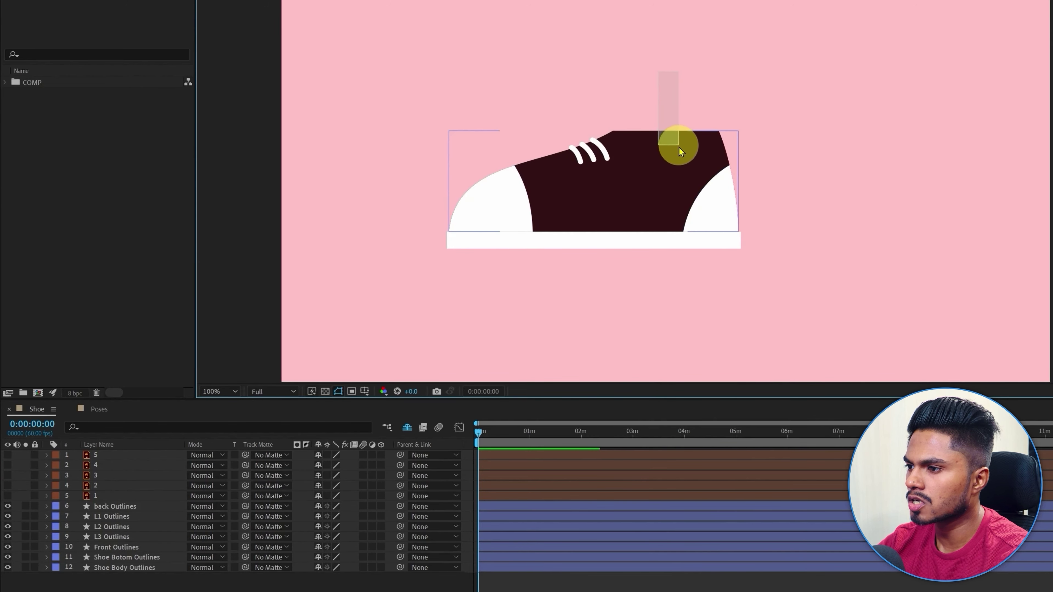
{"action": "key", "text": "ctrl+shift+a"}
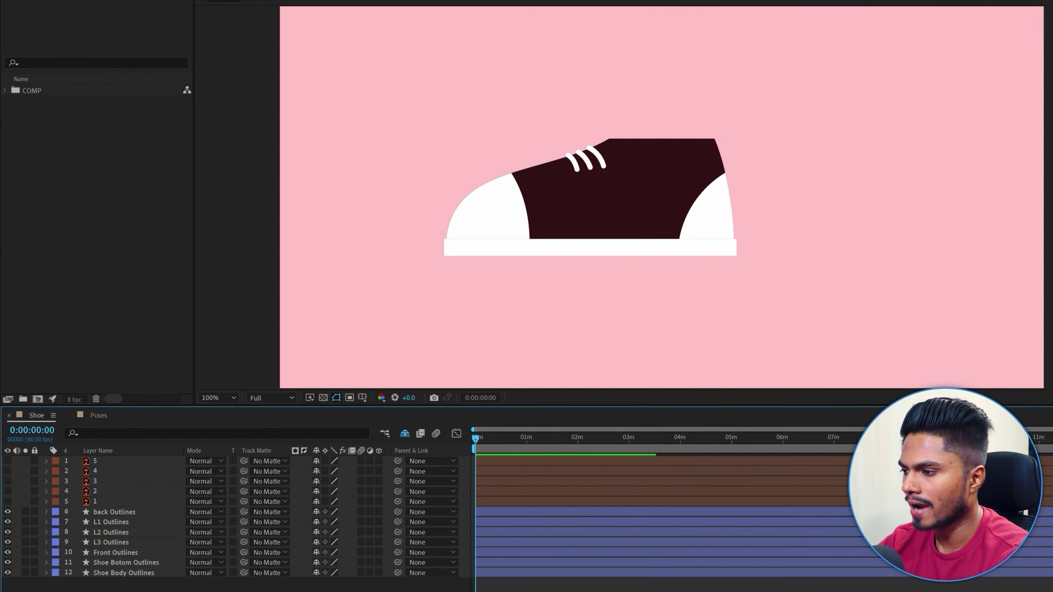
- Draw a large circle over the shoe's toe with the Ellipse tool as a new shape layer
{"action": "left_click", "coordinate": [163, 18]}
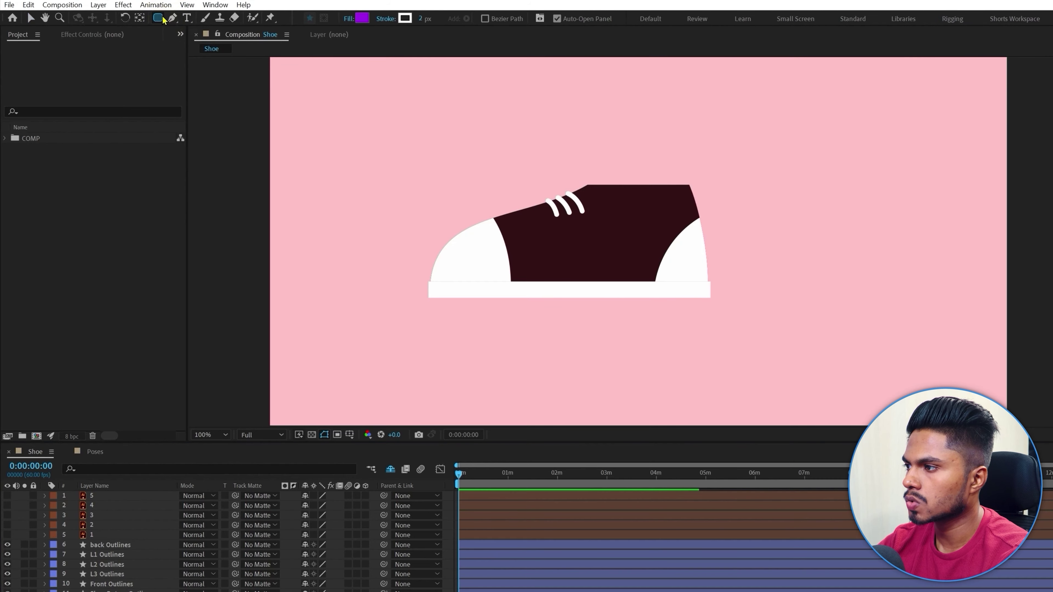
{"action": "left_click_drag", "start_coordinate": [163, 18], "coordinate": [191, 43]}
{"action": "left_click_drag", "start_coordinate": [324, 160], "coordinate": [476, 335]}
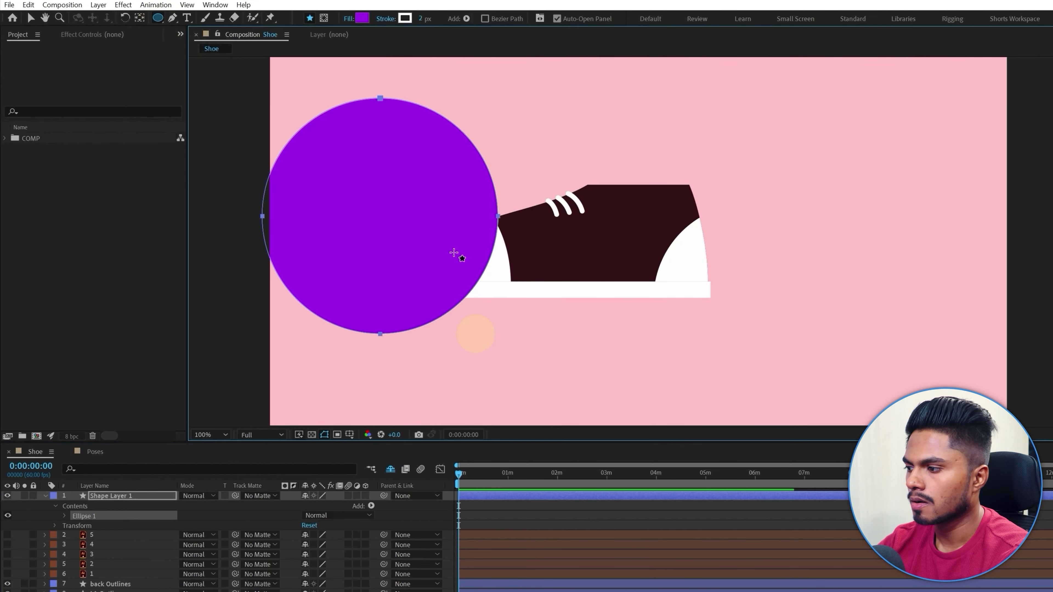
- Set the circle's stroke to none and its fill to white
{"action": "left_click", "coordinate": [387, 21]}
{"action": "left_click", "coordinate": [620, 261]}
{"action": "left_click", "coordinate": [658, 327]}
{"action": "left_click", "coordinate": [360, 19]}
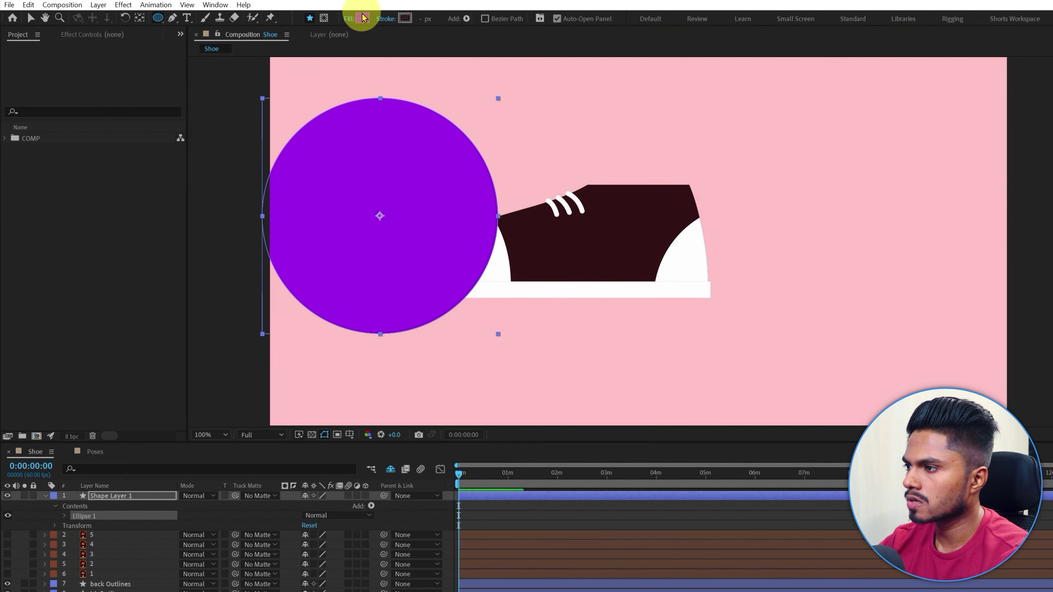
{"action": "left_click", "coordinate": [598, 169]}
{"action": "left_click", "coordinate": [879, 173]}
- Align the circle with the toe cap's curve and rename its layer Front, placed directly above Front Outlines
{"action": "key", "text": "v"}
{"action": "left_click_drag", "start_coordinate": [410, 217], "coordinate": [424, 279]}
{"action": "left_click", "coordinate": [145, 496]}
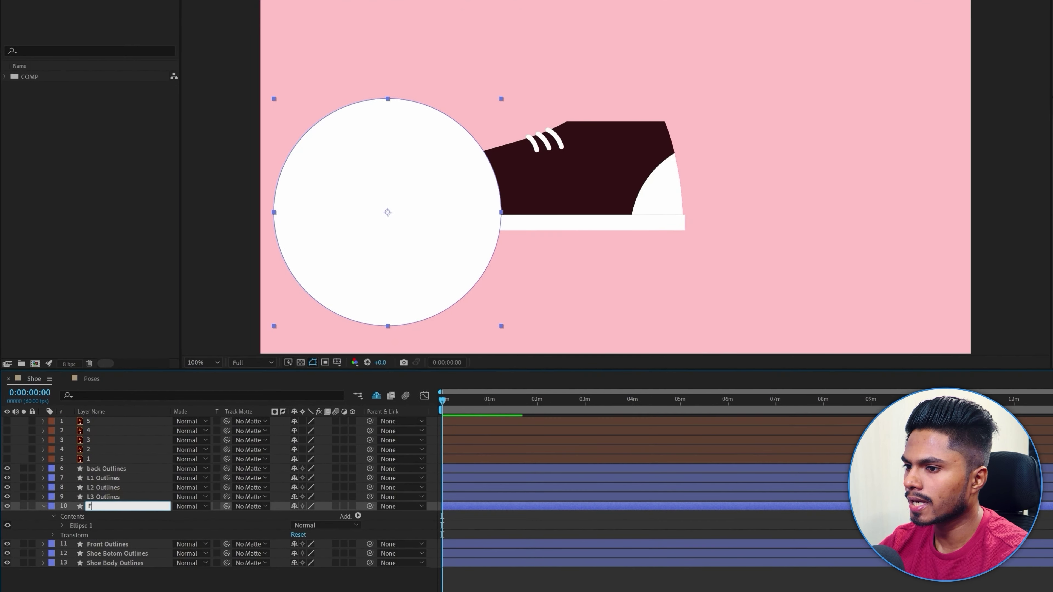
- Duplicate the circle as Back over the heel, and delete the Front Outlines and back Outlines layers
{"action": "left_click_drag", "start_coordinate": [124, 506], "coordinate": [134, 475]}
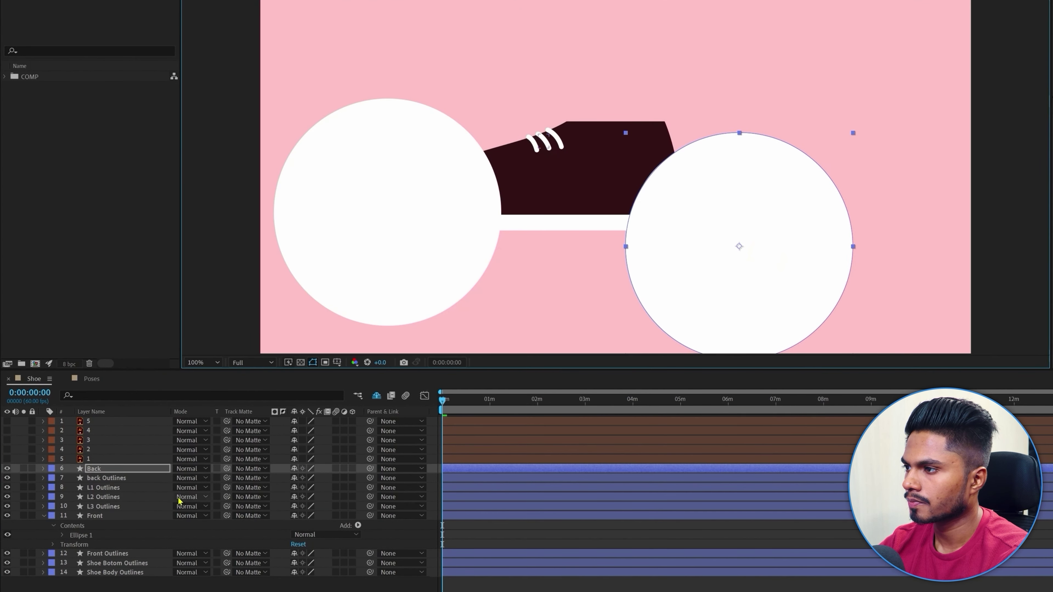
{"action": "key", "text": "u"}
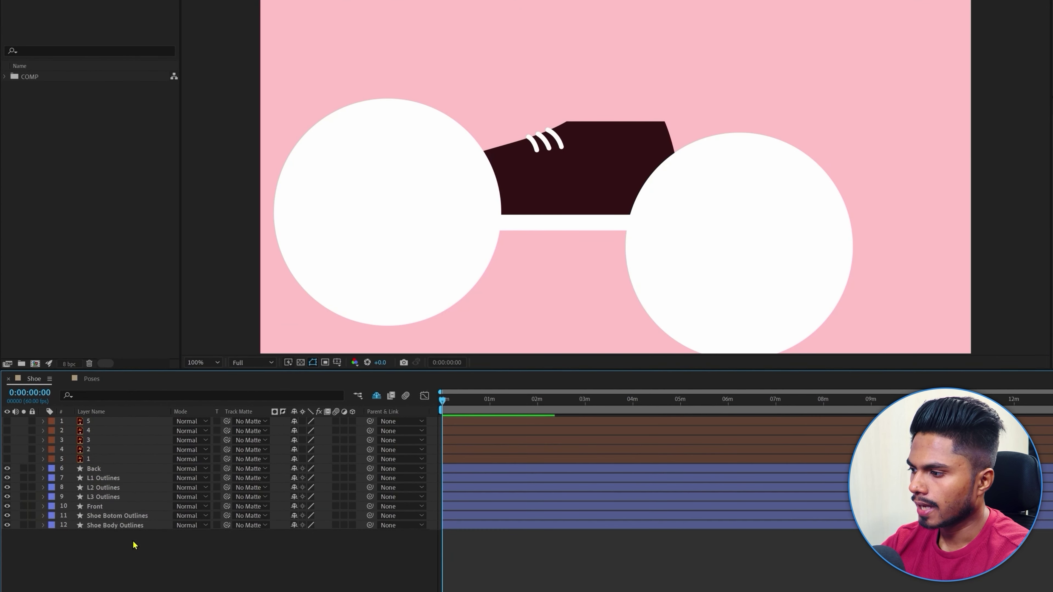
- Set Shoe Body Outlines as the track matte of the Back and Front layers, and turn the body layer's visibility back on
{"action": "left_click", "coordinate": [95, 468]}
{"action": "left_click", "coordinate": [95, 507], "text": "ctrl"}
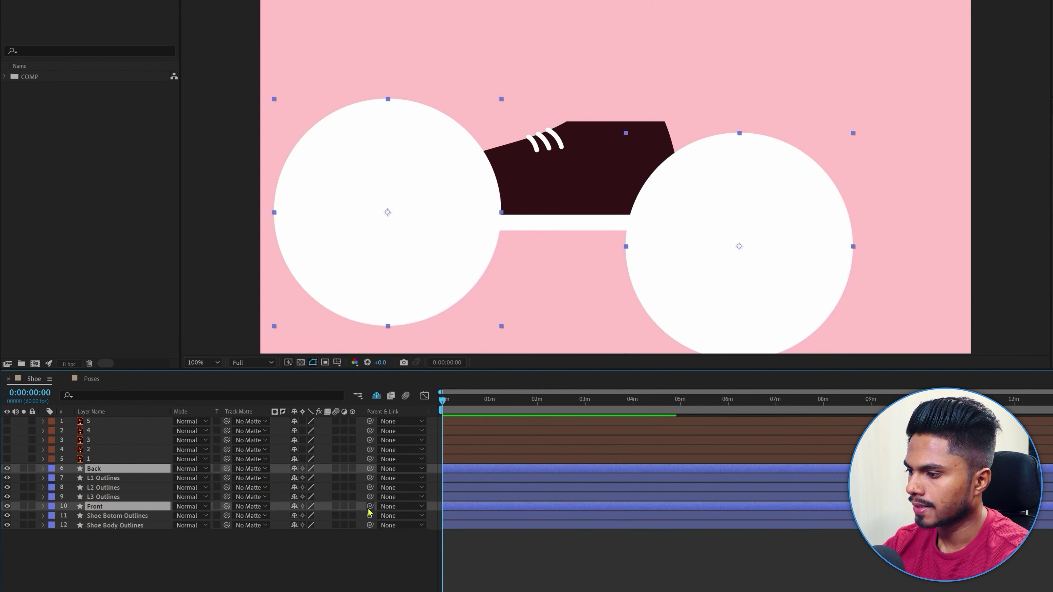
{"action": "left_click_drag", "start_coordinate": [226, 507], "coordinate": [121, 532]}
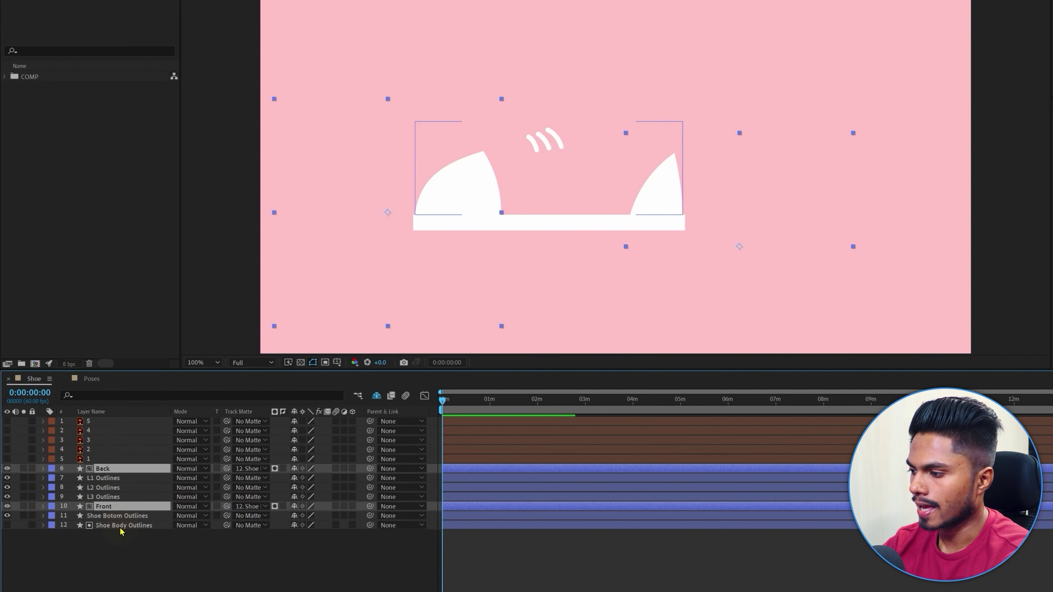
{"action": "left_click", "coordinate": [7, 525]}
{"action": "left_click", "coordinate": [167, 584]}
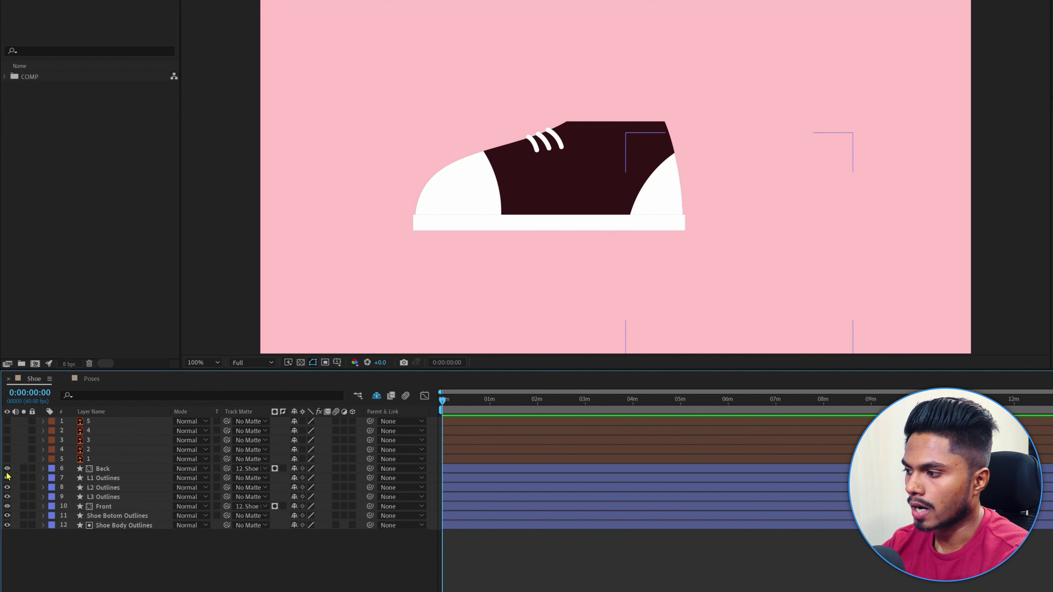
- Compare the rebuilt shoe with the pose on reference layer 1, then hide the reference layer again
{"action": "left_click", "coordinate": [7, 459]}
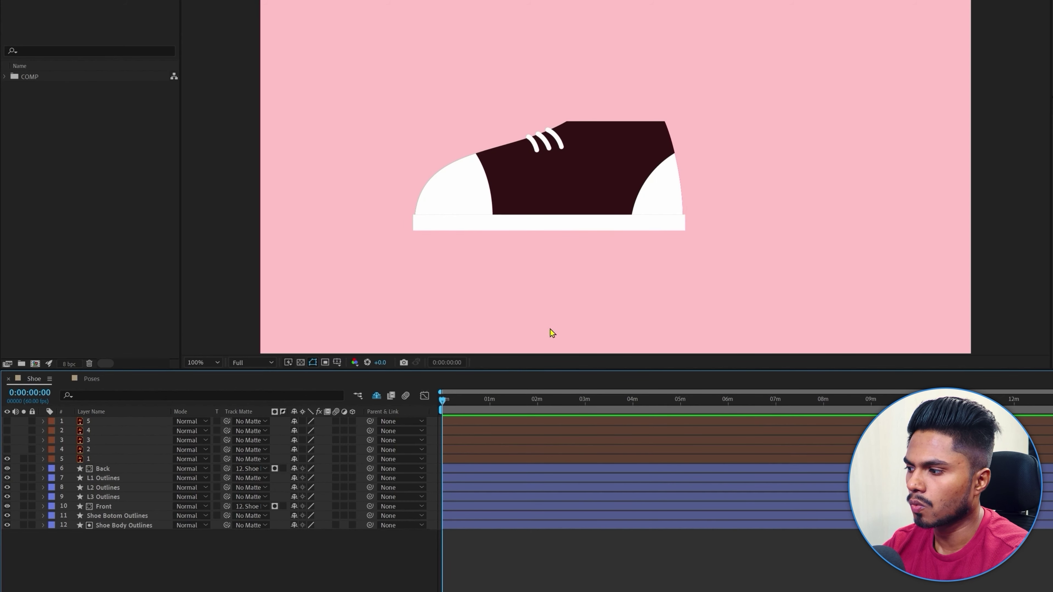
{"action": "left_click", "coordinate": [89, 459]}
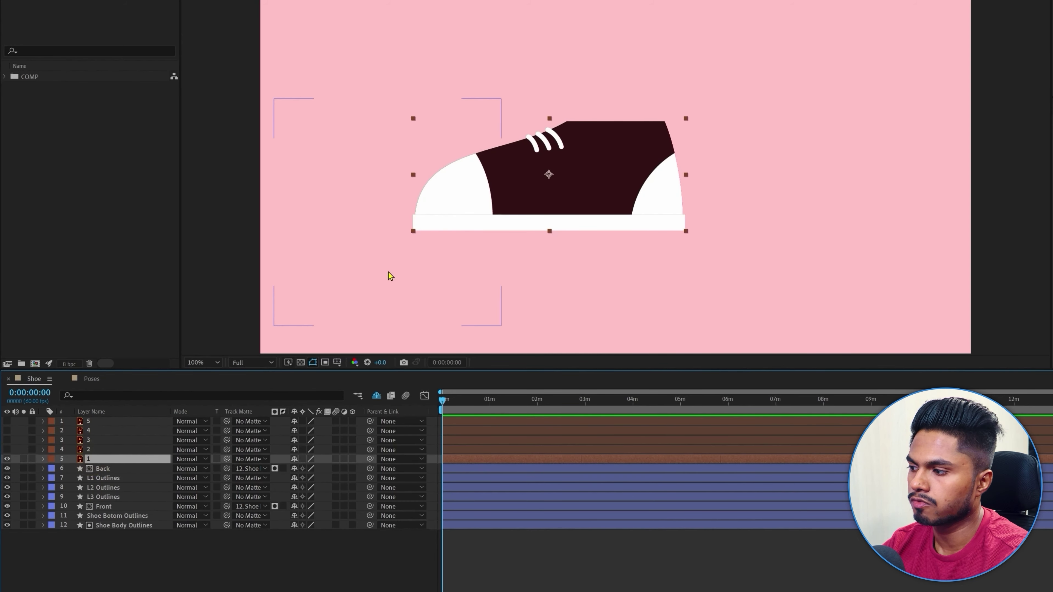
{"action": "left_click", "coordinate": [7, 459]}
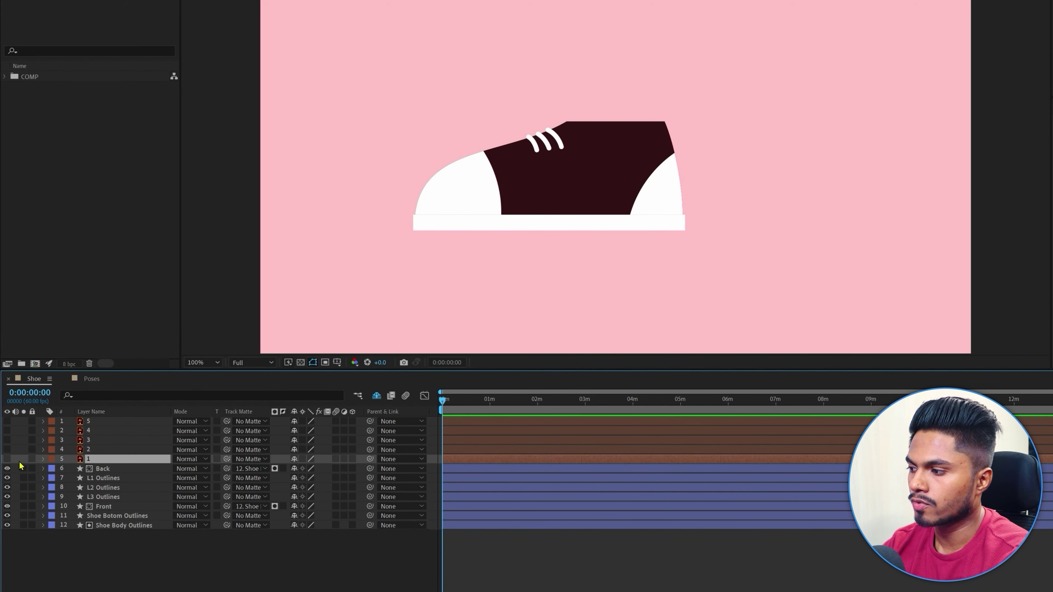
- Expand all properties of the seven shoe shape layers, from Back down to Shoe Body Outlines
{"action": "left_click_drag", "start_coordinate": [148, 576], "coordinate": [106, 468]}
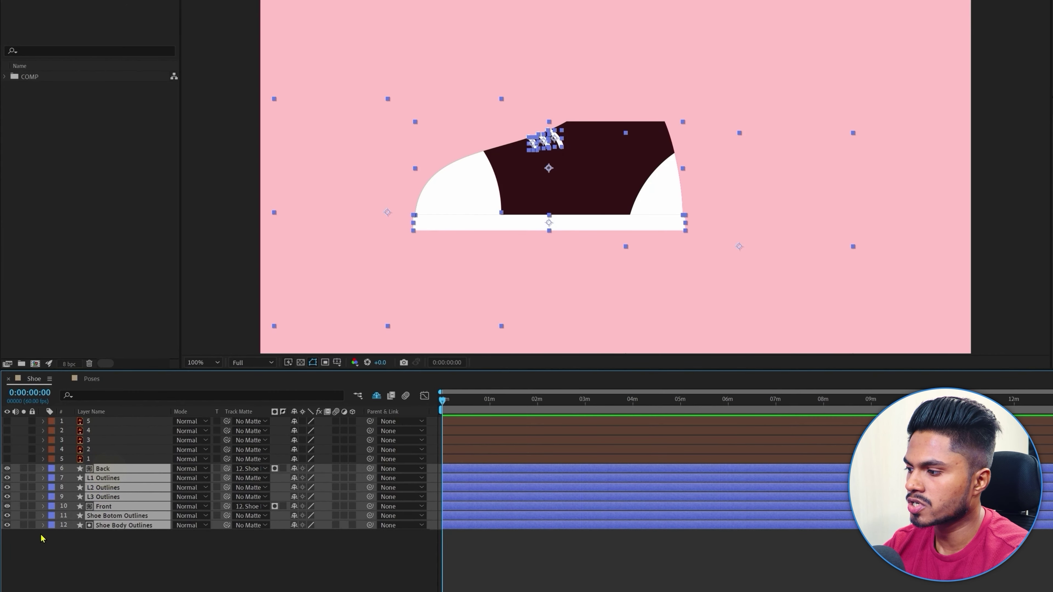
{"action": "left_click_drag", "start_coordinate": [130, 555], "coordinate": [90, 468]}
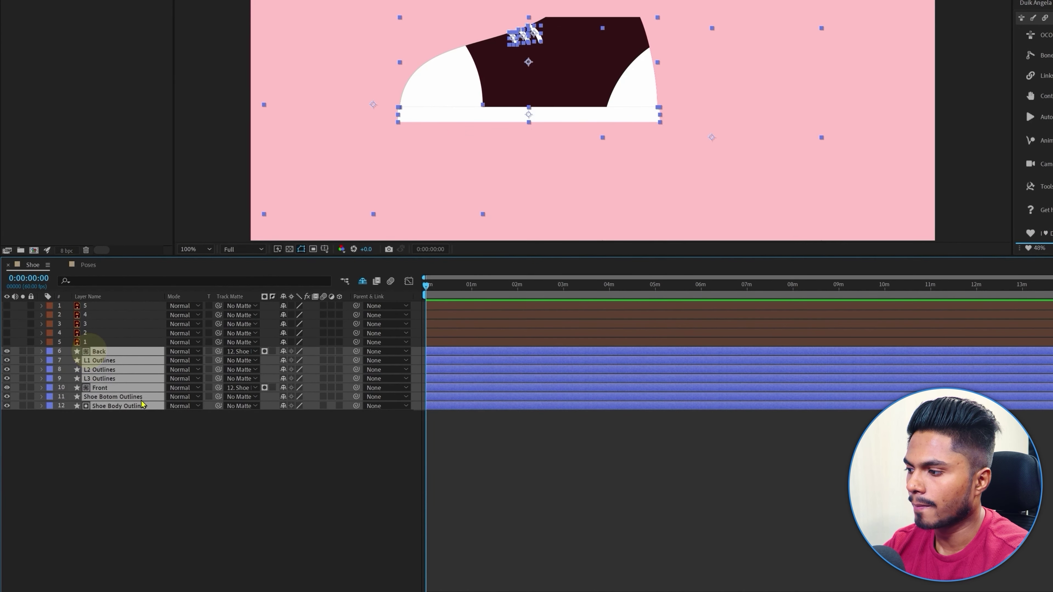
{"action": "key", "text": "ctrl"}
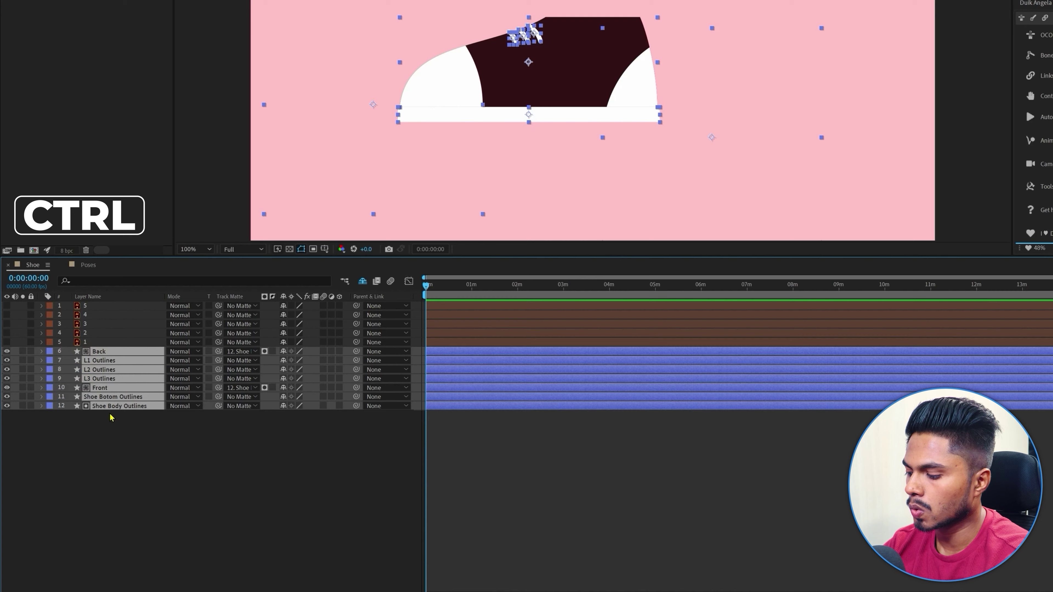
{"action": "left_click", "coordinate": [41, 407], "text": "ctrl"}
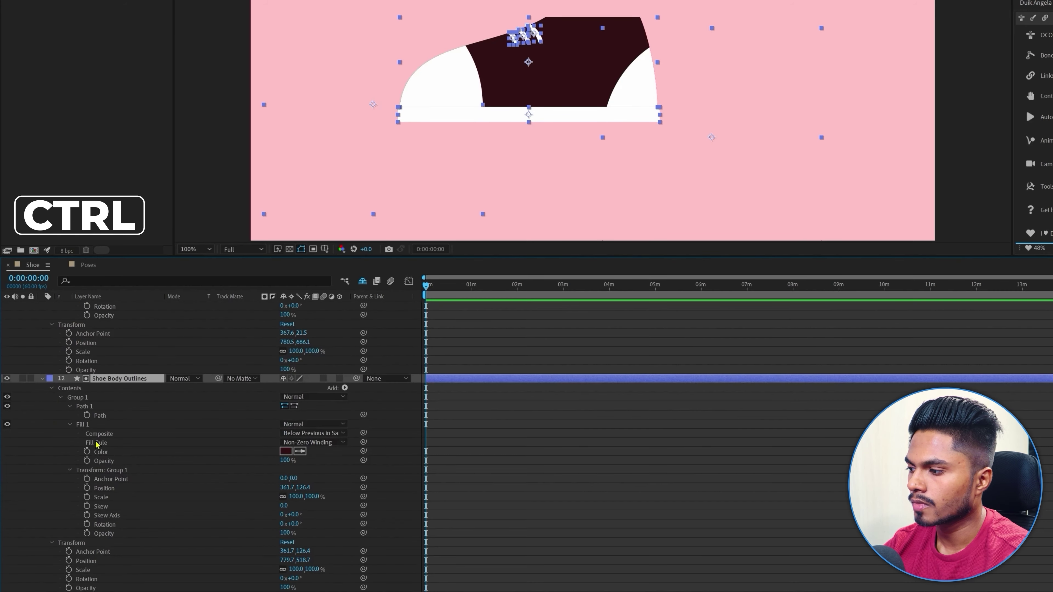
{"action": "scroll", "coordinate": [261, 468], "scroll_direction": "down", "scroll_amount": 12}
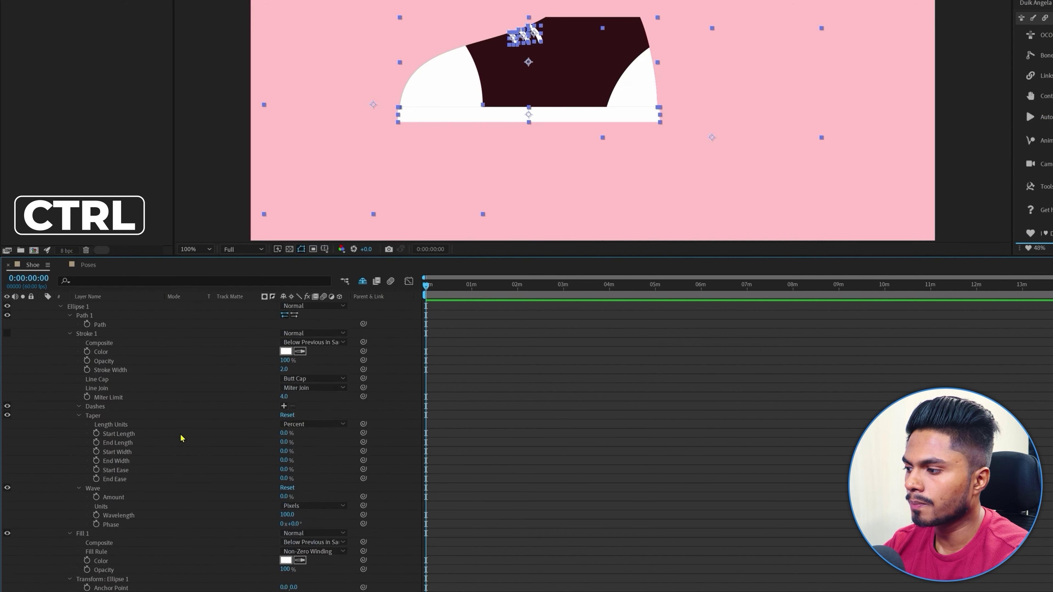
{"action": "scroll", "coordinate": [170, 427], "scroll_direction": "down", "scroll_amount": 12}
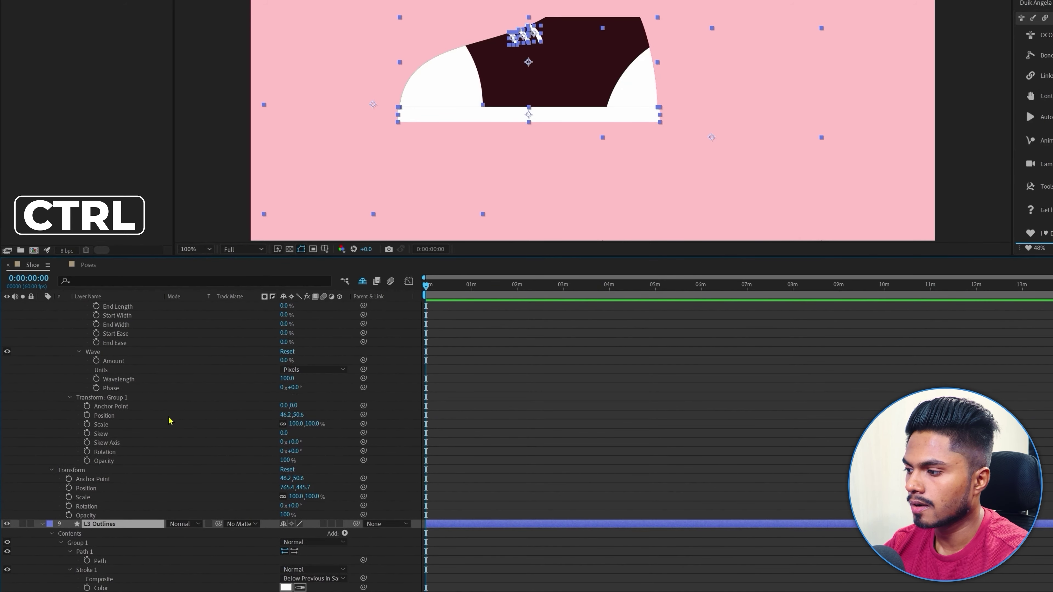
{"action": "scroll", "coordinate": [178, 426], "scroll_direction": "up", "scroll_amount": 20}
- Enable Path keyframing at frame 0 for the Back, L1 Outlines and L2 Outlines layers
{"action": "left_click", "coordinate": [86, 380]}
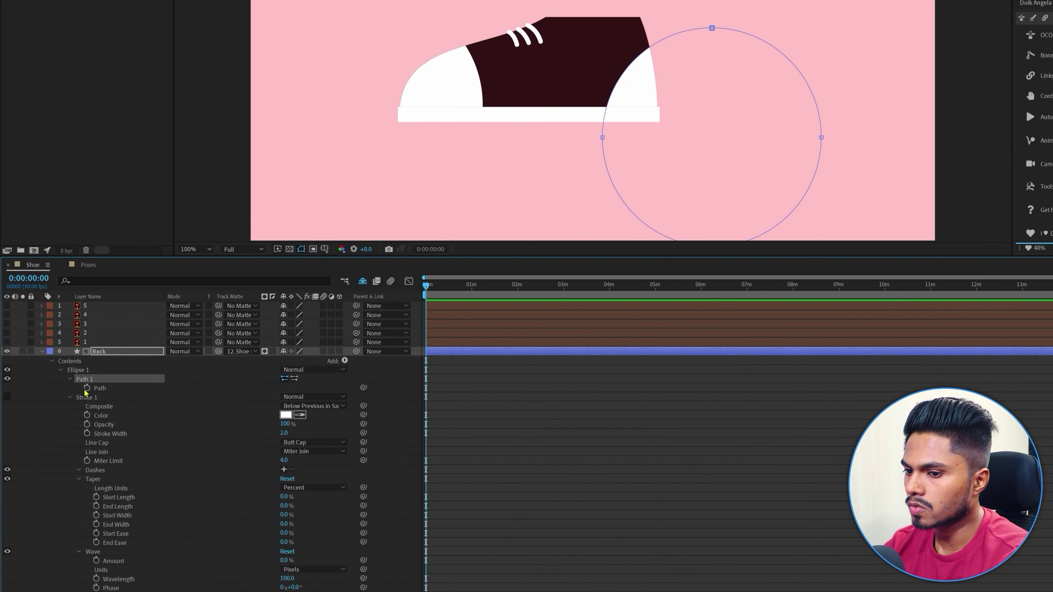
{"action": "scroll", "coordinate": [582, 448], "scroll_direction": "down", "scroll_amount": 8}
{"action": "scroll", "coordinate": [583, 448], "scroll_direction": "down", "scroll_amount": 3}
{"action": "left_click", "coordinate": [86, 480]}
{"action": "scroll", "coordinate": [83, 473], "scroll_direction": "down", "scroll_amount": 9}
{"action": "left_click", "coordinate": [87, 407]}
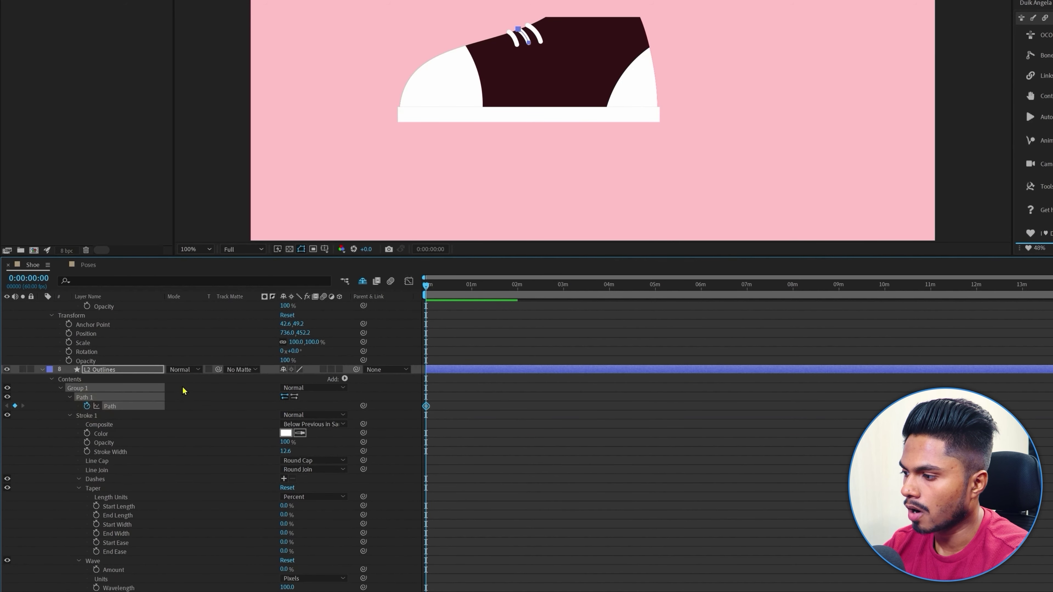
- Enable Path keyframing at frame 0 for the L3 Outlines, Front, Shoe Botom Outlines and Shoe Body Outlines layers
{"action": "scroll", "coordinate": [184, 391], "scroll_direction": "down", "scroll_amount": 7}
{"action": "left_click", "coordinate": [87, 443]}
{"action": "scroll", "coordinate": [89, 450], "scroll_direction": "down", "scroll_amount": 10}
{"action": "left_click", "coordinate": [87, 533]}
{"action": "scroll", "coordinate": [143, 519], "scroll_direction": "down", "scroll_amount": 17}
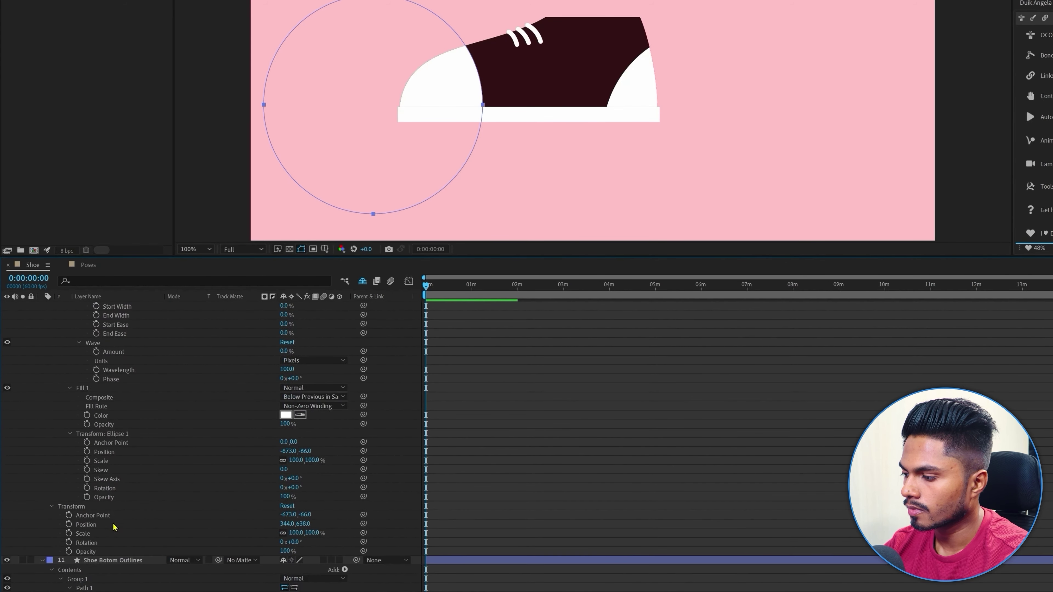
{"action": "left_click", "coordinate": [87, 488]}
{"action": "scroll", "coordinate": [199, 489], "scroll_direction": "down", "scroll_amount": 7}
{"action": "left_click", "coordinate": [87, 515]}
{"action": "scroll", "coordinate": [169, 525], "scroll_direction": "down", "scroll_amount": 4}
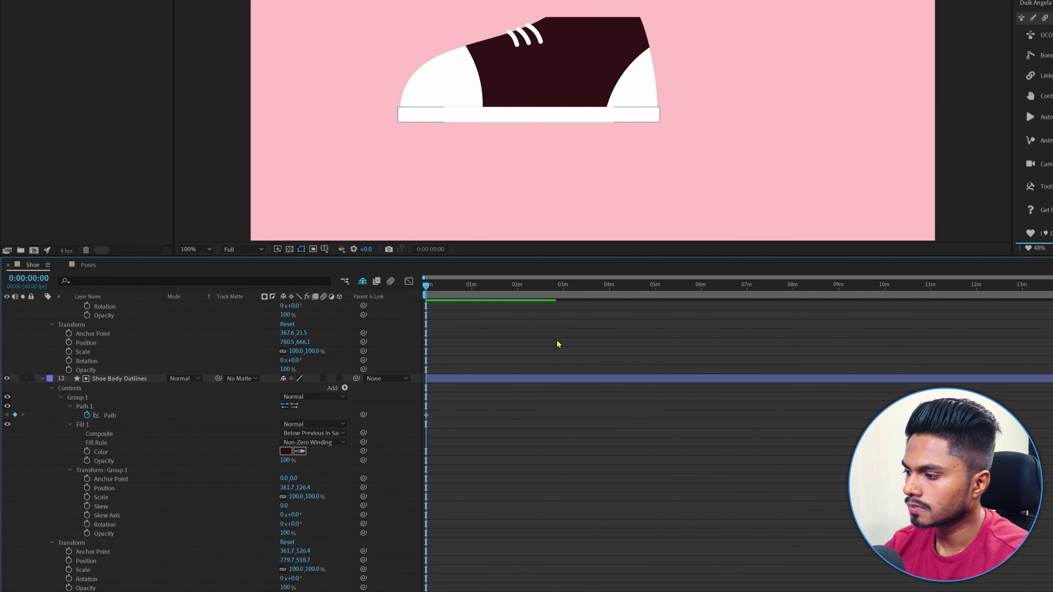
- Collapse the shoe layers so that only their keyframed Path properties are listed
{"action": "left_click", "coordinate": [582, 336]}
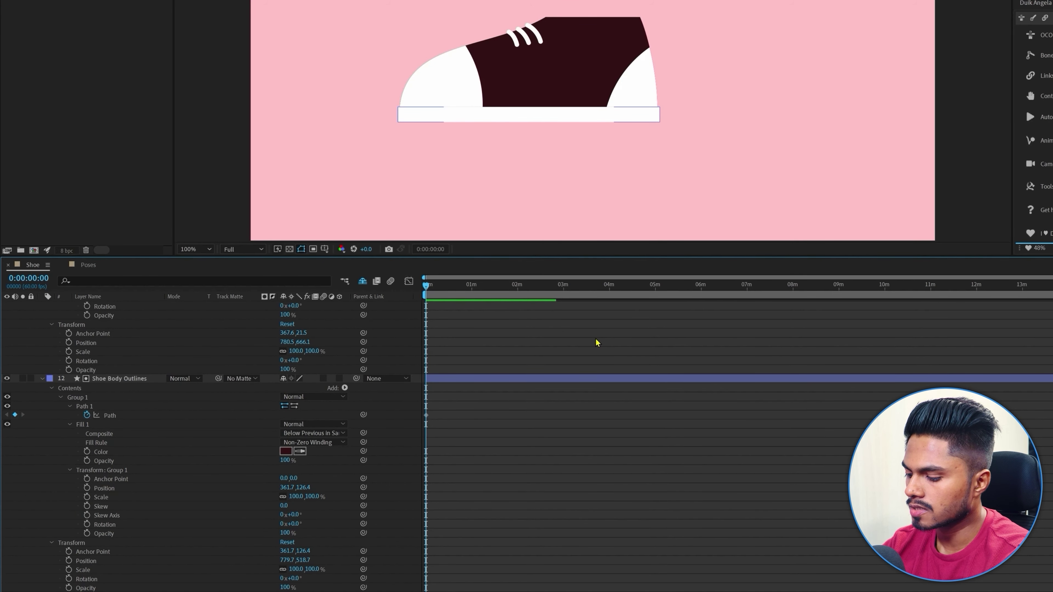
{"action": "key", "text": "u"}
{"action": "left_click", "coordinate": [485, 496]}
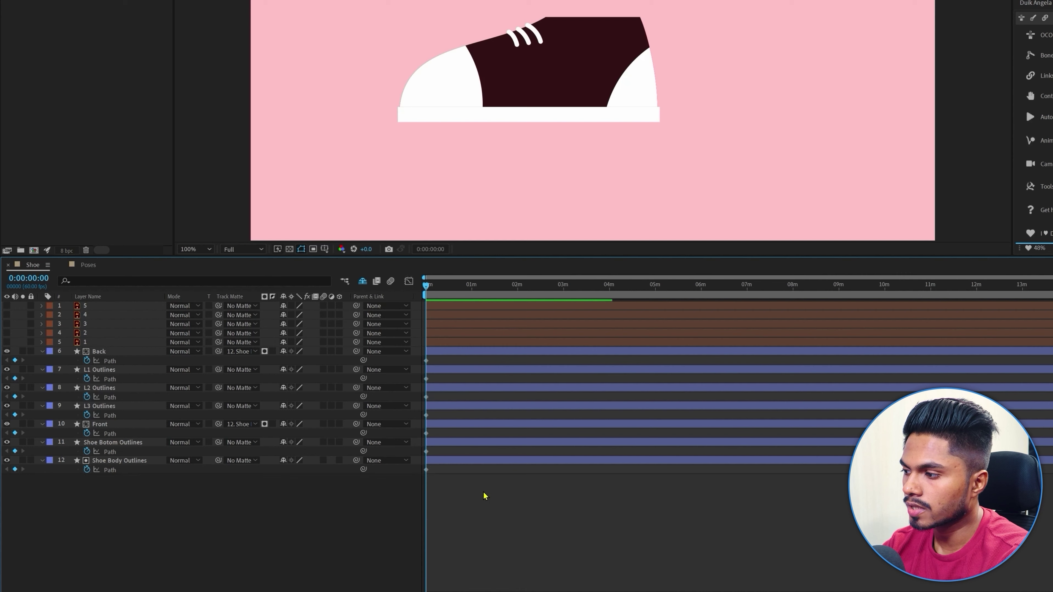
{"action": "left_click", "coordinate": [61, 460]}
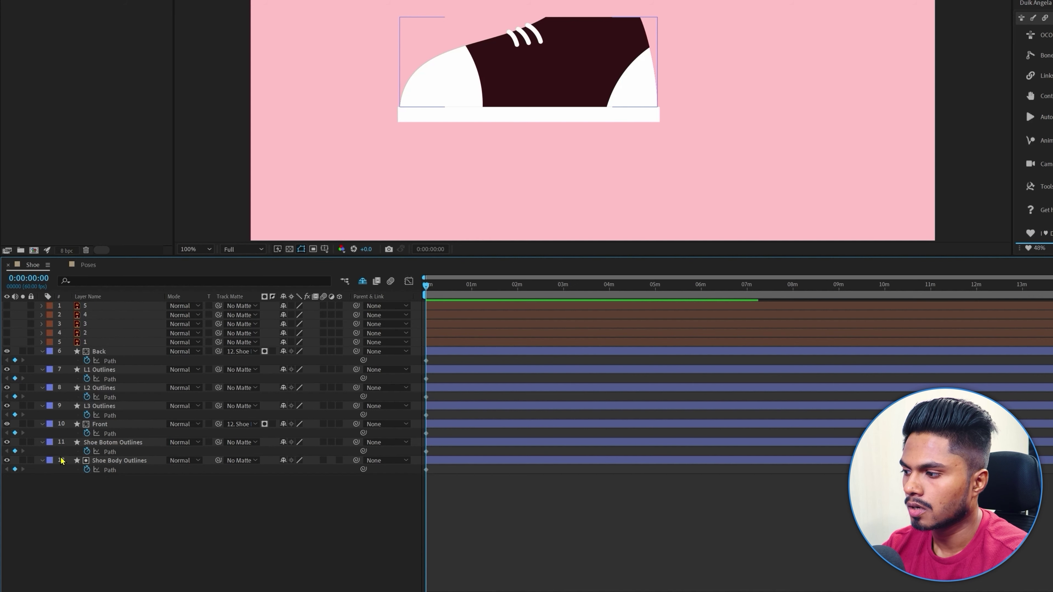
{"action": "left_click", "coordinate": [448, 369]}
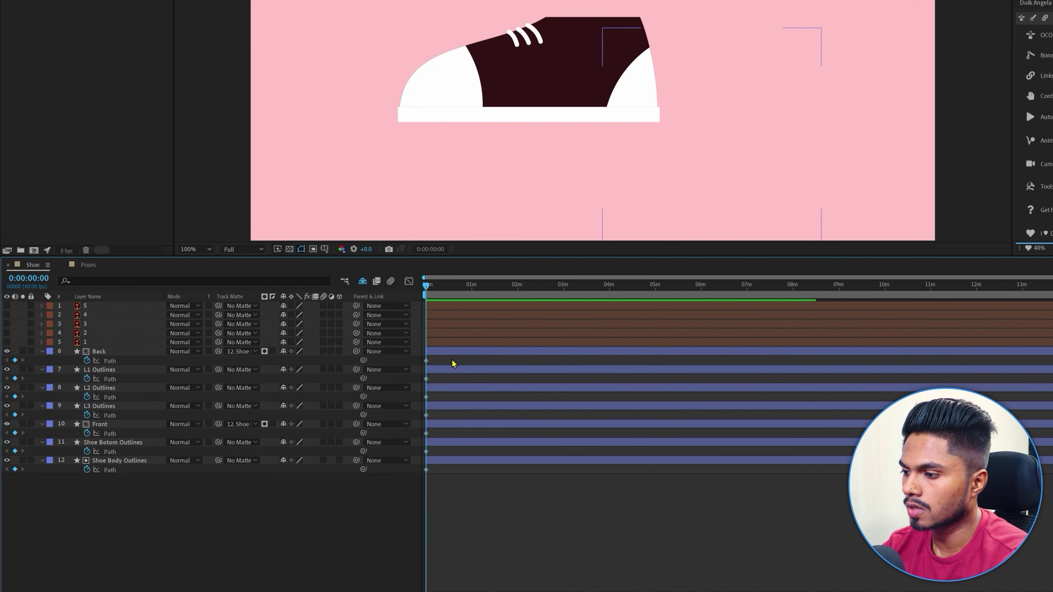
- Go to frame 5 and add a Path keyframe on all seven shoe layers
{"action": "left_click", "coordinate": [36, 280]}
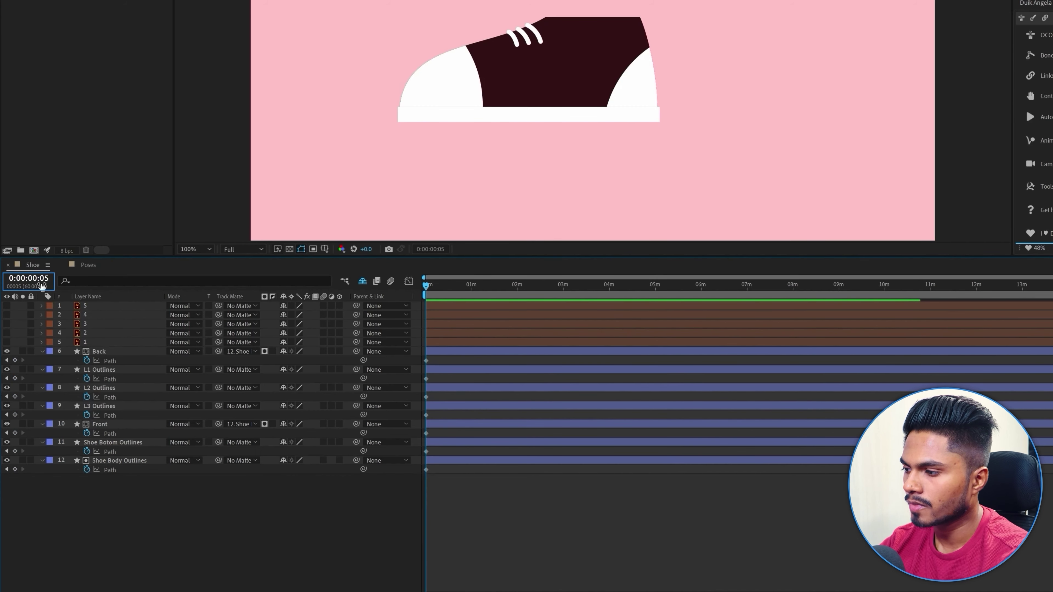
{"action": "left_click_drag", "start_coordinate": [15, 360], "coordinate": [18, 522]}
{"action": "left_click", "coordinate": [41, 526]}
- Show reference layer 2 and set its opacity to 50%
{"action": "left_click", "coordinate": [95, 334]}
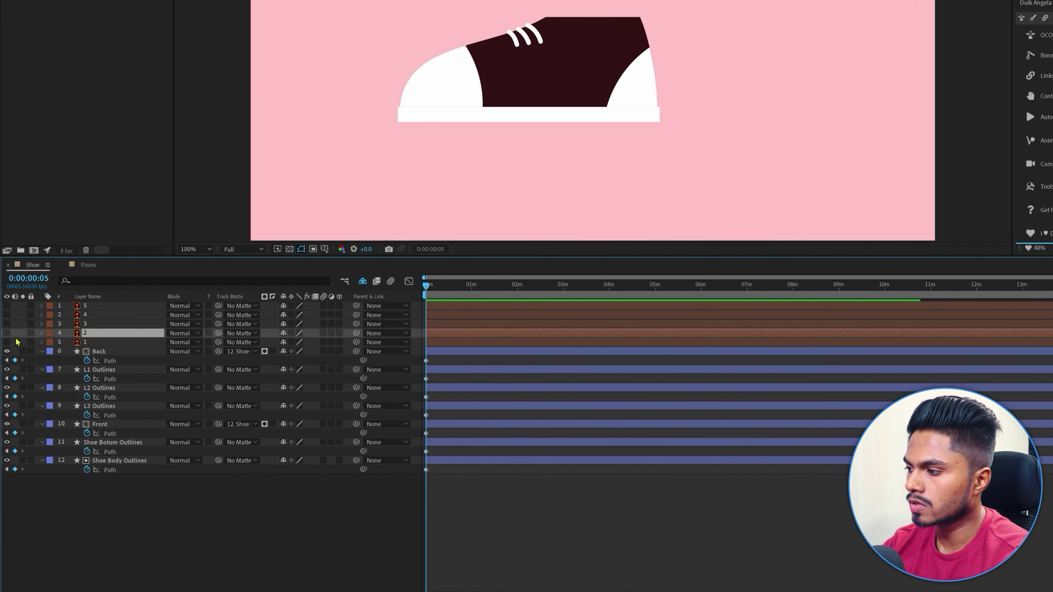
{"action": "left_click", "coordinate": [7, 333]}
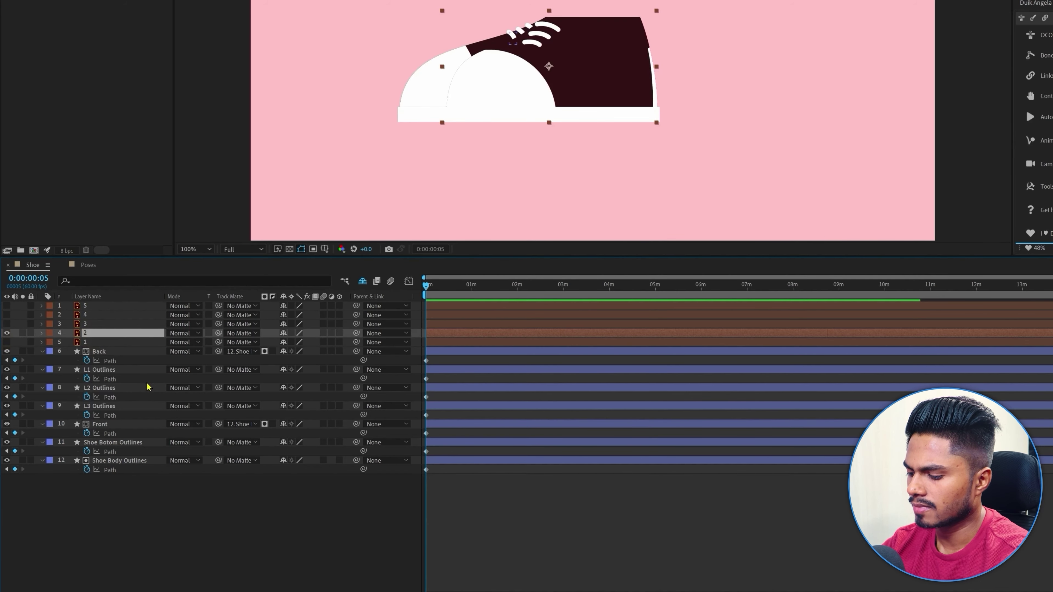
{"action": "key", "text": "t"}
{"action": "left_click", "coordinate": [286, 343]}
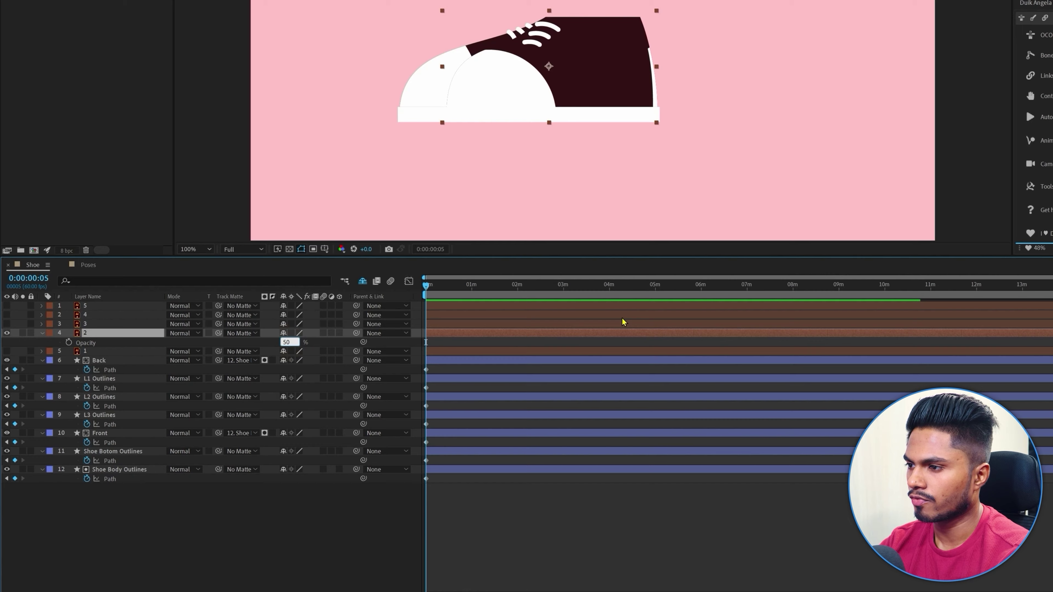
{"action": "key", "text": "Return"}
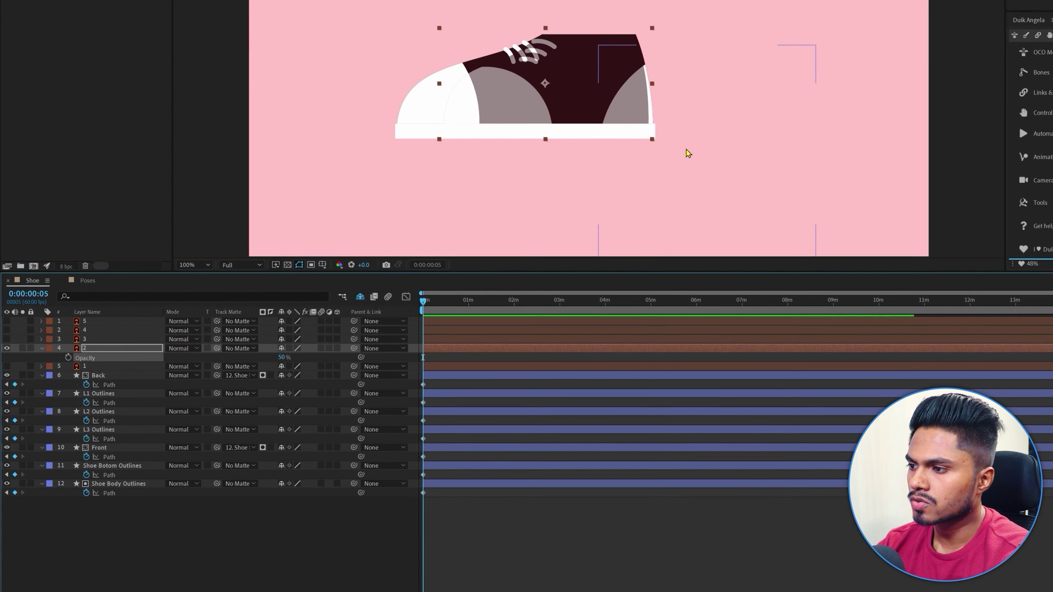
- Move the toe and instep points of the Shoe Body Outlines path to match the front of pose 2
{"action": "scroll", "coordinate": [682, 117], "scroll_direction": "up", "scroll_amount": 1}
{"action": "left_click_drag", "start_coordinate": [655, 95], "coordinate": [726, 69]}
{"action": "left_click_drag", "start_coordinate": [698, 167], "coordinate": [697, 168]}
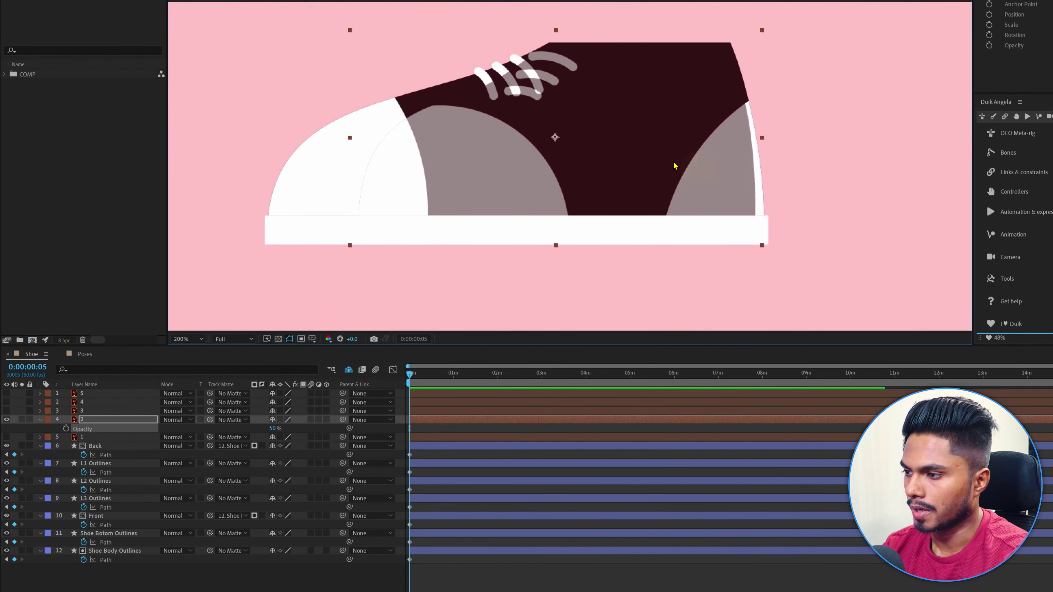
{"action": "left_click", "coordinate": [106, 560]}
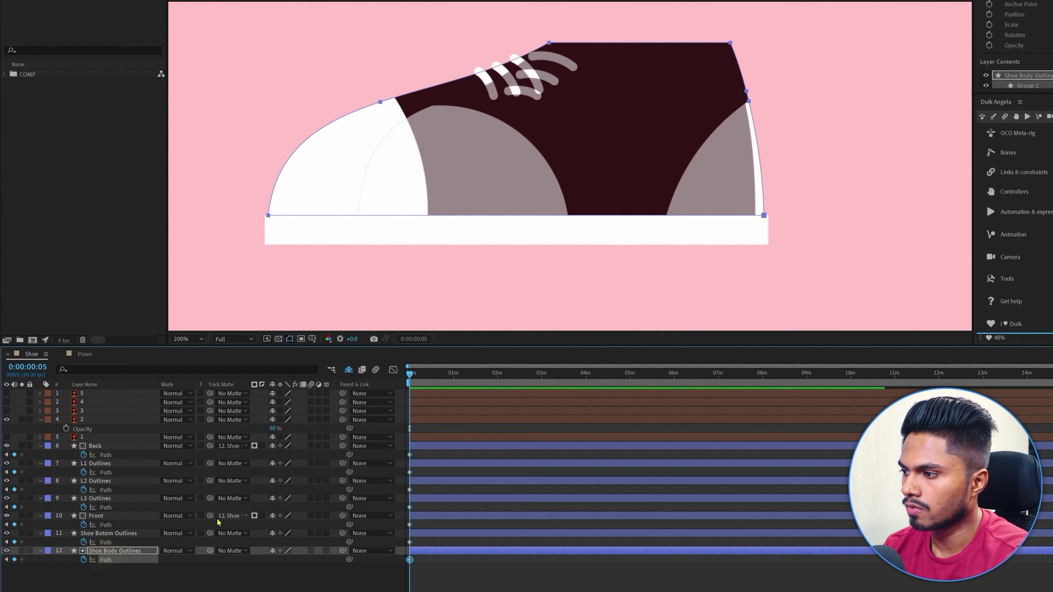
{"action": "left_click_drag", "start_coordinate": [231, 73], "coordinate": [419, 243]}
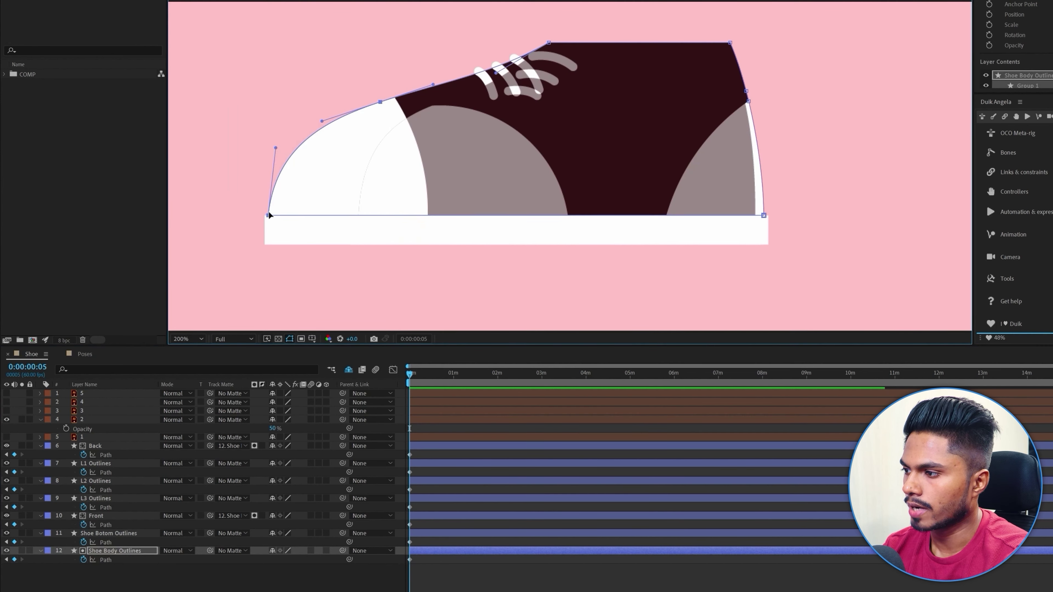
{"action": "left_click_drag", "start_coordinate": [272, 219], "coordinate": [360, 220]}
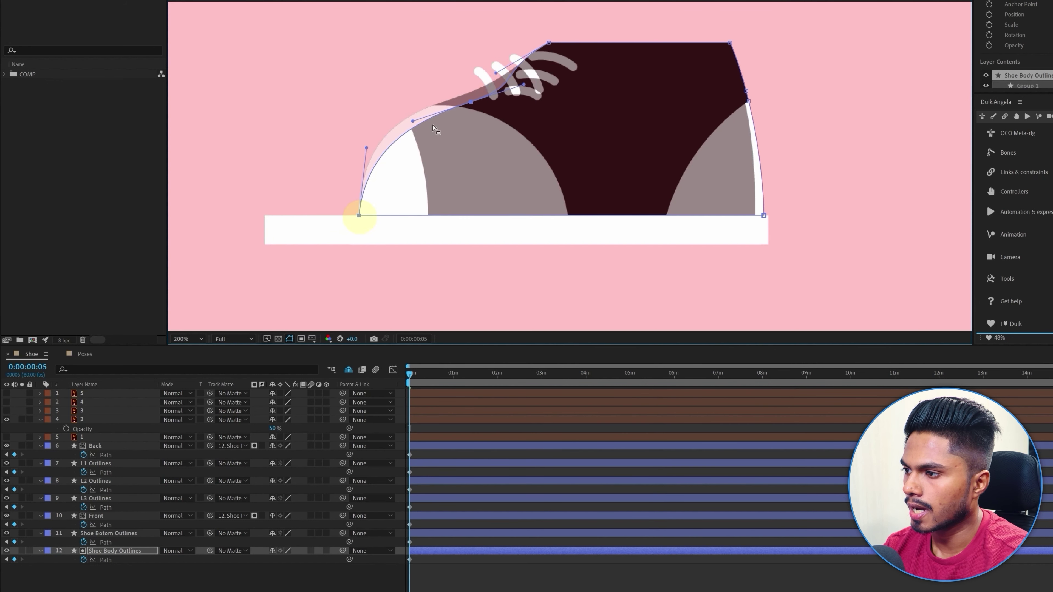
{"action": "left_click_drag", "start_coordinate": [437, 91], "coordinate": [443, 208]}
{"action": "scroll", "coordinate": [432, 144], "scroll_direction": "up", "scroll_amount": 1}
{"action": "mouse_move", "coordinate": [477, 67]}
{"action": "left_mouse_down"}
{"action": "mouse_move", "coordinate": [466, 133]}
{"action": "mouse_move", "coordinate": [442, 130]}
{"action": "left_mouse_up"}
- Adjust the heel points and curve handles of the Shoe Body Outlines path to match the back edge of pose 2
{"action": "left_click_drag", "start_coordinate": [941, 219], "coordinate": [640, 91]}
{"action": "left_click_drag", "start_coordinate": [669, 23], "coordinate": [555, 308]}
{"action": "left_click_drag", "start_coordinate": [664, 282], "coordinate": [646, 283]}
{"action": "left_click_drag", "start_coordinate": [738, 113], "coordinate": [699, 249]}
{"action": "left_click_drag", "start_coordinate": [615, 148], "coordinate": [521, 218]}
{"action": "left_click_drag", "start_coordinate": [578, 191], "coordinate": [745, 120]}
{"action": "scroll", "coordinate": [610, 178], "scroll_direction": "down", "scroll_amount": 2}
{"action": "scroll", "coordinate": [694, 155], "scroll_direction": "up", "scroll_amount": 1}
- Shorten both ends of the Shoe Botom Outlines path to match the sole of pose 2
{"action": "left_click", "coordinate": [106, 542]}
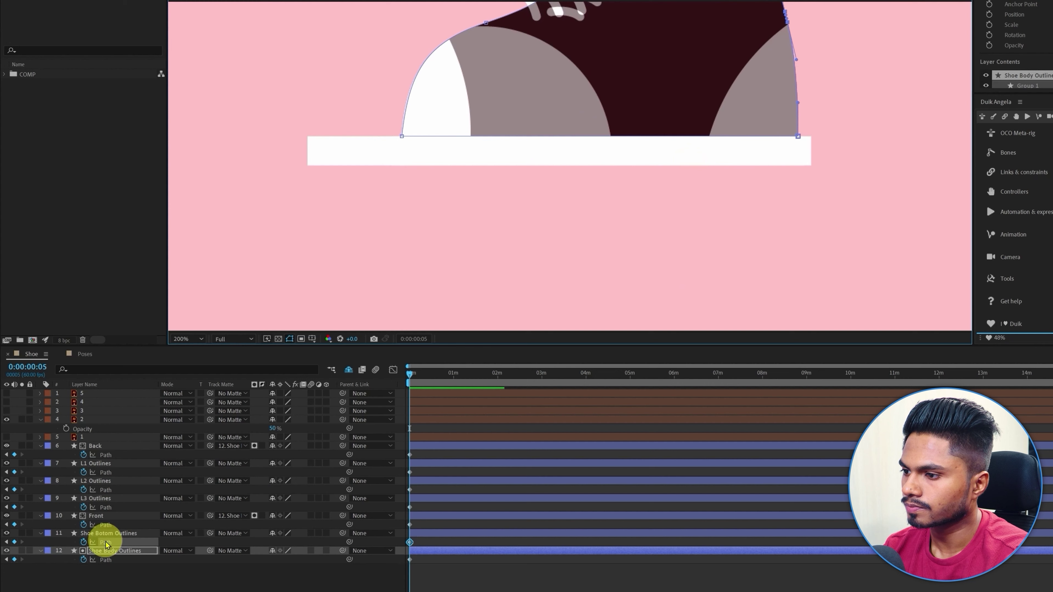
{"action": "left_click_drag", "start_coordinate": [345, 114], "coordinate": [286, 185]}
{"action": "left_click_drag", "start_coordinate": [308, 165], "coordinate": [396, 164]}
{"action": "left_click_drag", "start_coordinate": [623, 93], "coordinate": [587, 169]}
{"action": "left_click_drag", "start_coordinate": [360, 240], "coordinate": [359, 241]}
{"action": "left_click_drag", "start_coordinate": [817, 270], "coordinate": [734, 209]}
{"action": "scroll", "coordinate": [733, 210], "scroll_direction": "up", "scroll_amount": 1}
{"action": "left_click_drag", "start_coordinate": [867, 100], "coordinate": [732, 218]}
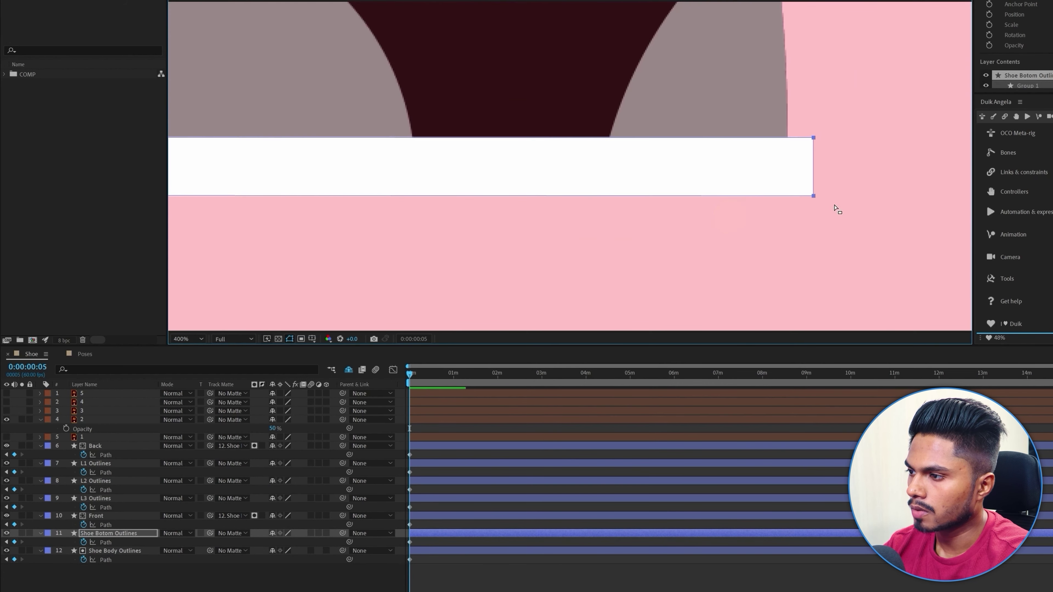
{"action": "left_click_drag", "start_coordinate": [814, 196], "coordinate": [798, 198]}
{"action": "scroll", "coordinate": [702, 182], "scroll_direction": "down", "scroll_amount": 1}
- Move the Front circle's path over pose 2's toe cap and the Back circle's path clear of the heel
{"action": "left_click_drag", "start_coordinate": [703, 181], "coordinate": [746, 254]}
{"action": "left_click", "coordinate": [106, 524]}
{"action": "scroll", "coordinate": [398, 207], "scroll_direction": "down", "scroll_amount": 1}
{"action": "key", "text": "ctrl+t"}
{"action": "left_click_drag", "start_coordinate": [412, 198], "coordinate": [494, 246]}
{"action": "left_click", "coordinate": [443, 184]}
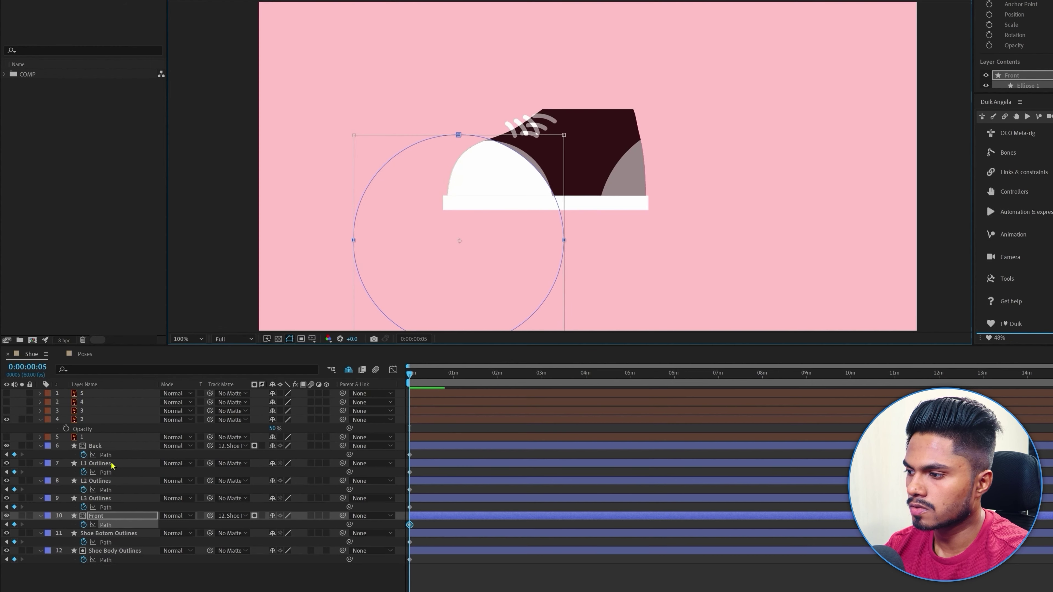
{"action": "left_click_drag", "start_coordinate": [449, 185], "coordinate": [742, 183]}
{"action": "left_click", "coordinate": [522, 551]}
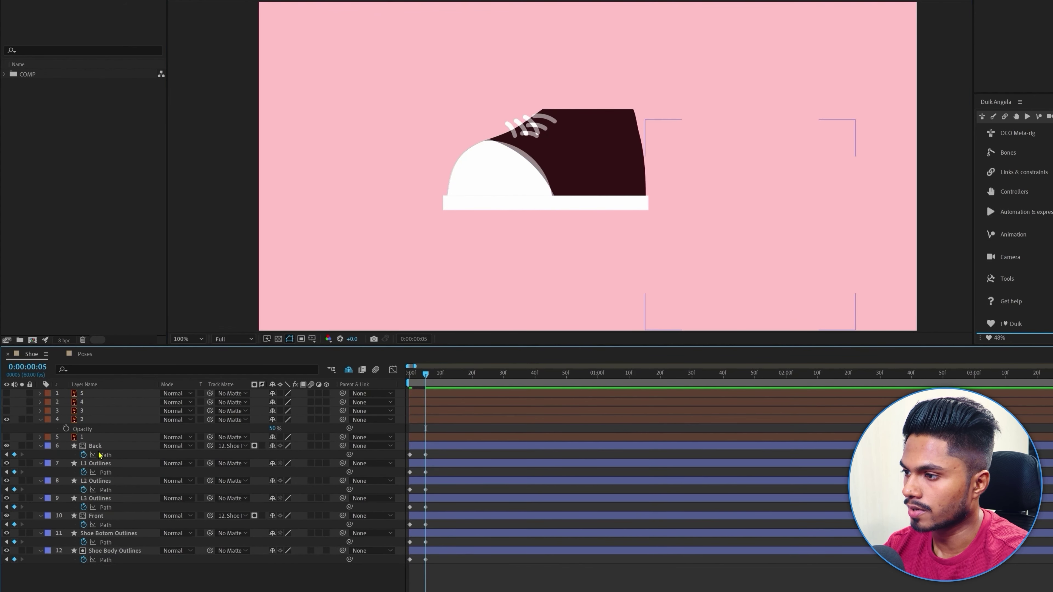
- Transform the L3 Outlines path to match the position and angle of pose 2's uppermost lace
{"action": "key", "text": "period"}
{"action": "left_click", "coordinate": [105, 505]}
{"action": "key", "text": "period"}
{"action": "double_click", "coordinate": [475, 113]}
{"action": "left_click_drag", "start_coordinate": [492, 172], "coordinate": [547, 103]}
{"action": "key", "text": "period"}
{"action": "left_click_drag", "start_coordinate": [514, 135], "coordinate": [519, 107]}
{"action": "left_click_drag", "start_coordinate": [610, 107], "coordinate": [611, 135]}
{"action": "left_click_drag", "start_coordinate": [541, 128], "coordinate": [600, 167]}
{"action": "left_click", "coordinate": [91, 571]}
{"action": "left_click", "coordinate": [595, 157]}
- Transform the L2 Outlines path to match pose 2's middle lace
{"action": "left_click", "coordinate": [105, 490]}
{"action": "double_click", "coordinate": [372, 273]}
{"action": "left_click_drag", "start_coordinate": [385, 286], "coordinate": [418, 227]}
{"action": "left_click_drag", "start_coordinate": [360, 212], "coordinate": [523, 227]}
{"action": "left_click", "coordinate": [73, 492]}
{"action": "left_click_drag", "start_coordinate": [451, 192], "coordinate": [452, 188]}
- Transform the L1 Outlines path to match pose 2's lowest lace
{"action": "left_click", "coordinate": [107, 473]}
{"action": "double_click", "coordinate": [262, 252]}
{"action": "left_click_drag", "start_coordinate": [263, 252], "coordinate": [385, 330]}
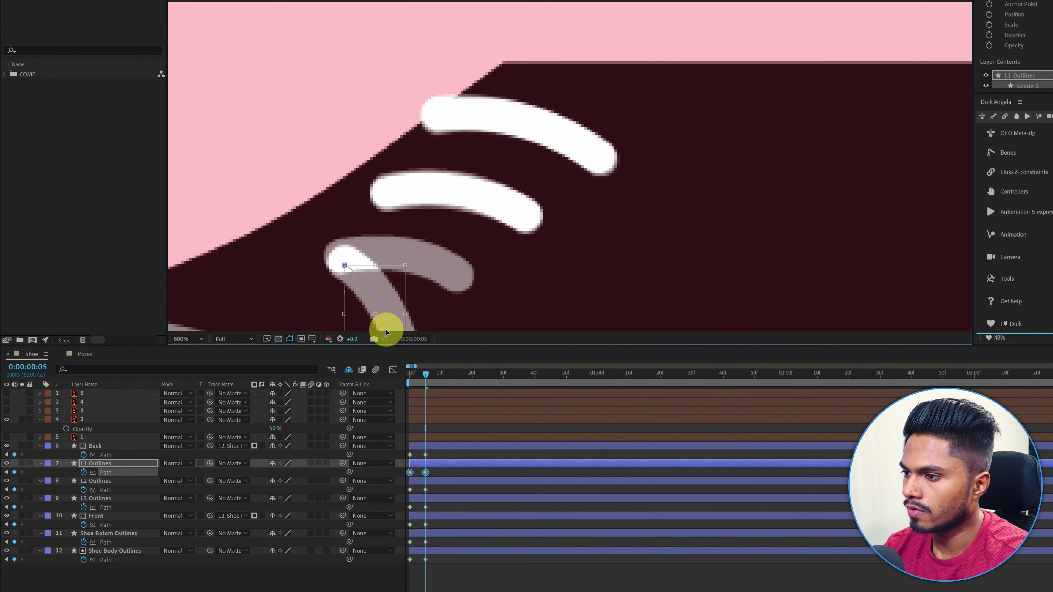
{"action": "scroll", "coordinate": [385, 330], "scroll_direction": "down", "scroll_amount": 2}
{"action": "left_click_drag", "start_coordinate": [463, 256], "coordinate": [464, 244]}
{"action": "scroll", "coordinate": [464, 244], "scroll_direction": "down", "scroll_amount": 2}
{"action": "left_click_drag", "start_coordinate": [766, 208], "coordinate": [721, 158]}
{"action": "left_click", "coordinate": [188, 574]}
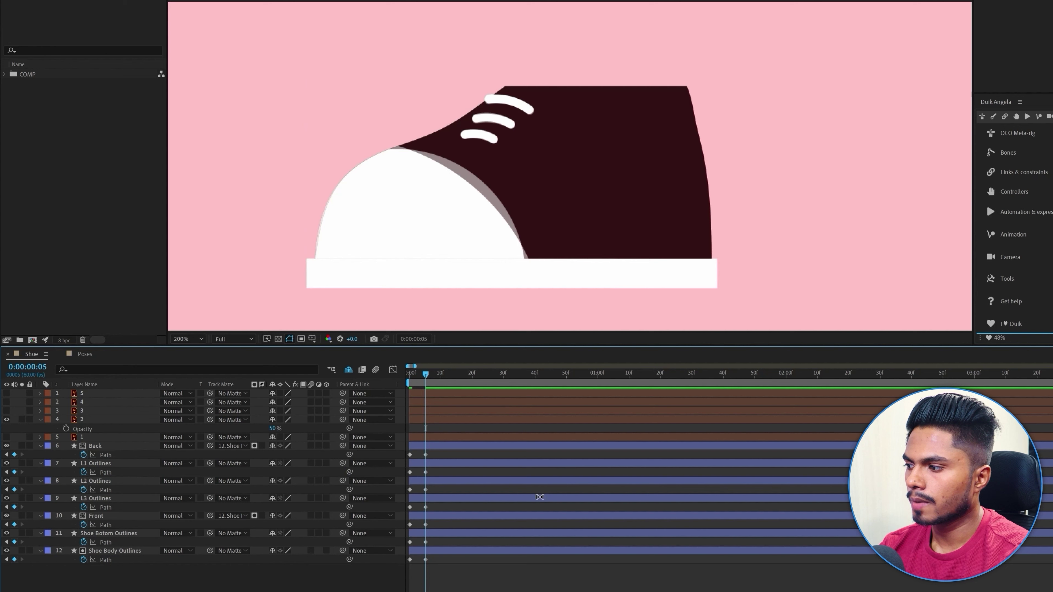
- Go to frame 10 and add a Path keyframe on all seven shoe layers
{"action": "left_click", "coordinate": [28, 368]}
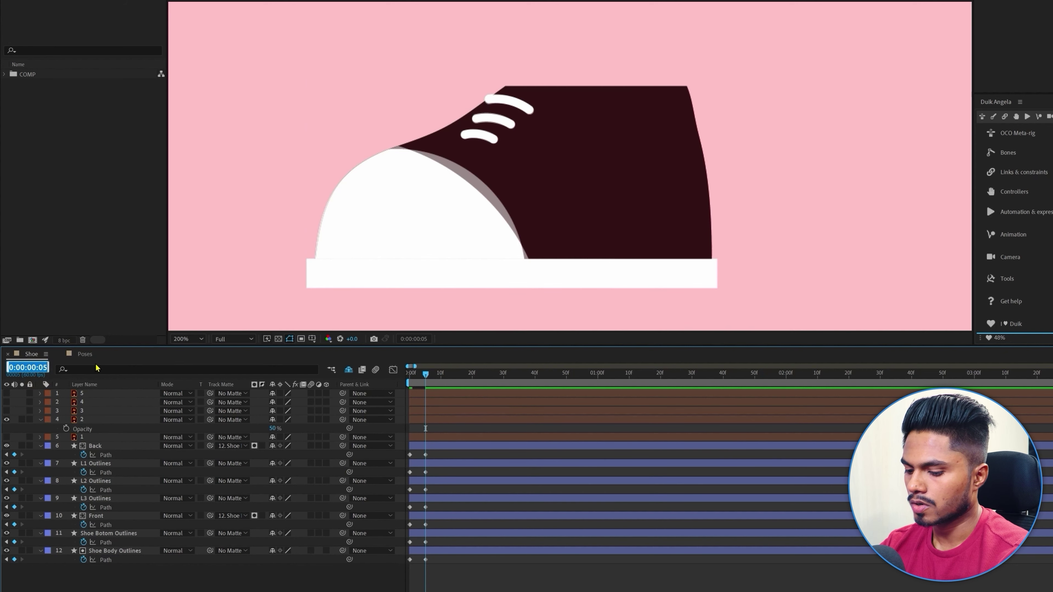
{"action": "key", "text": "Return"}
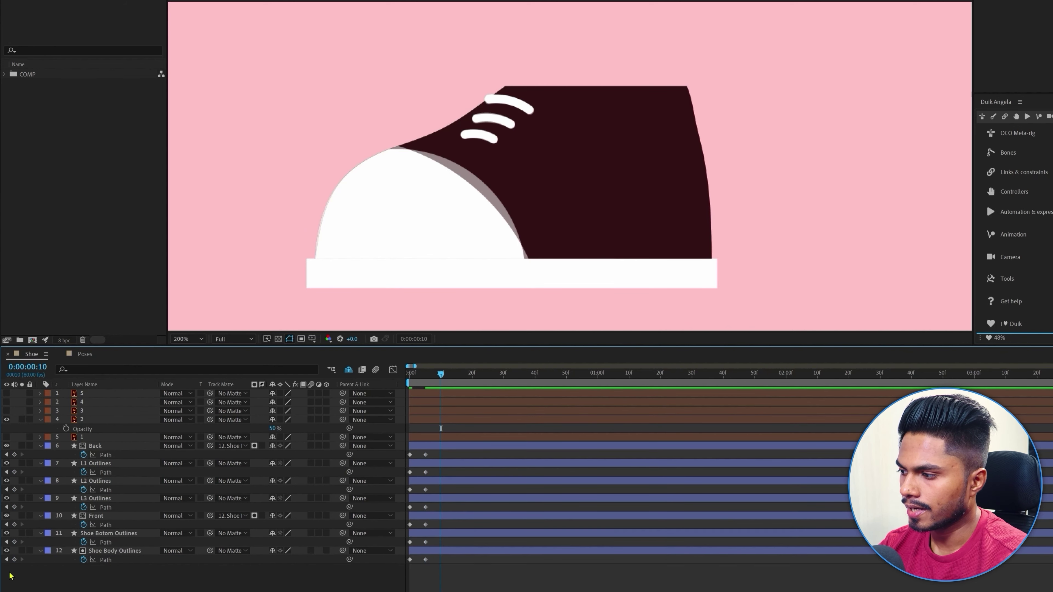
{"action": "left_click_drag", "start_coordinate": [14, 456], "coordinate": [21, 561]}
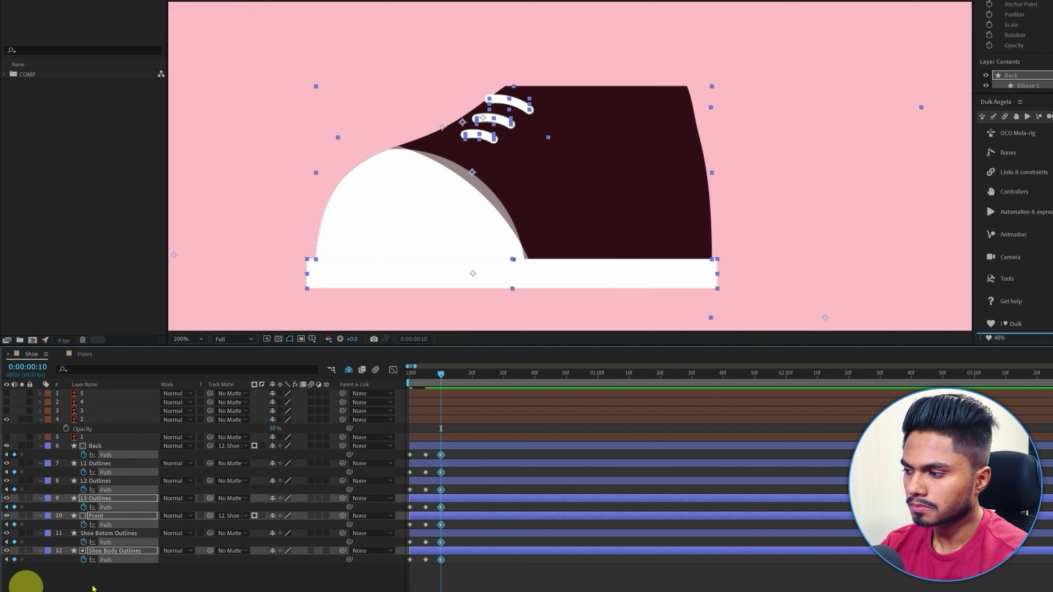
{"action": "left_click", "coordinate": [24, 582]}
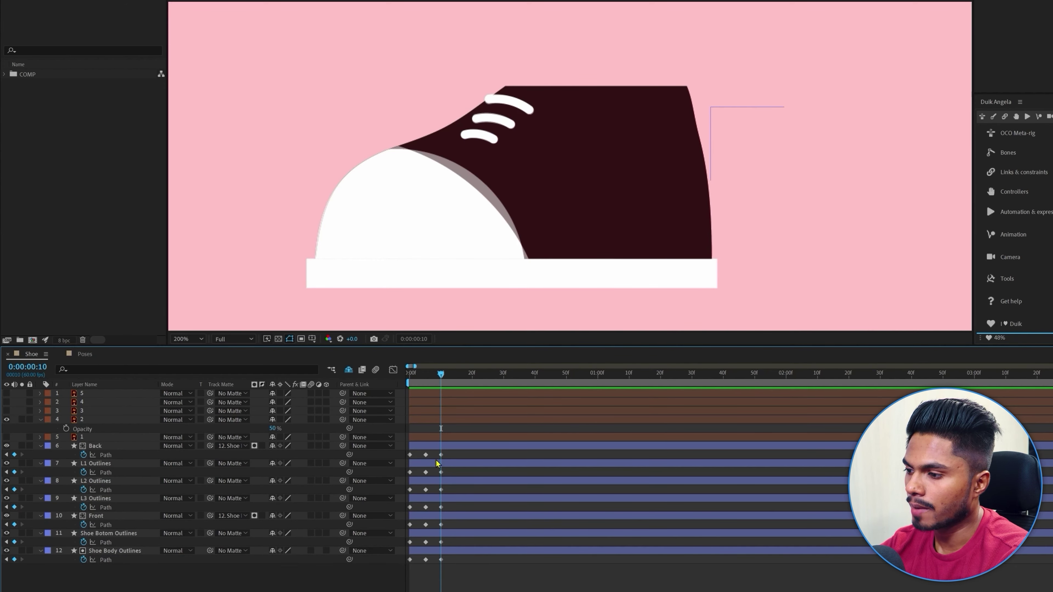
{"action": "left_click_drag", "start_coordinate": [432, 456], "coordinate": [414, 565]}
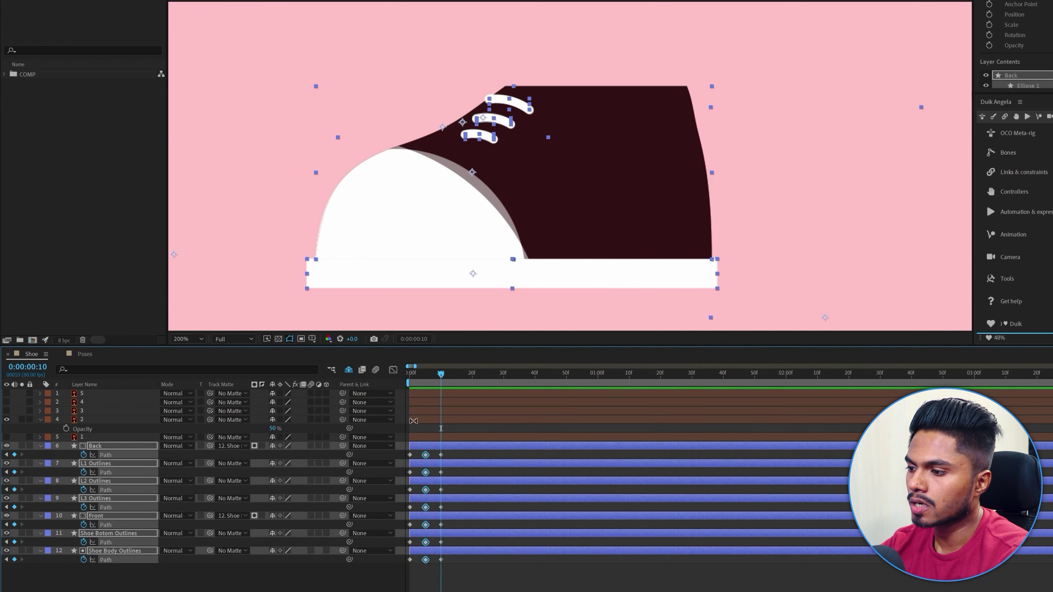
{"action": "left_click", "coordinate": [452, 458]}
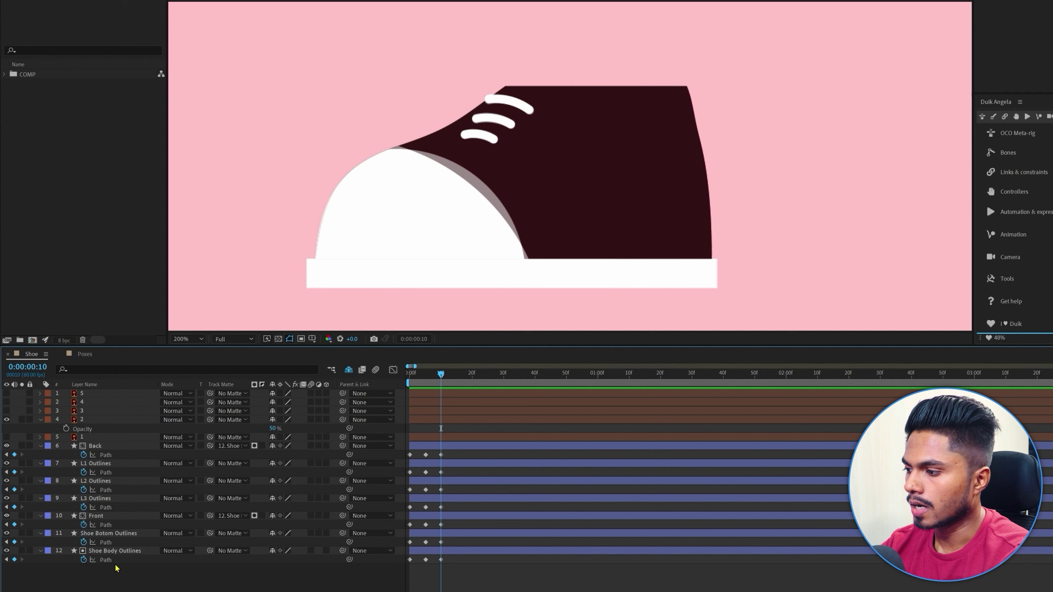
- Show the pose 3 reference in place of pose 2 and set its opacity to 50%
{"action": "left_click", "coordinate": [85, 419]}
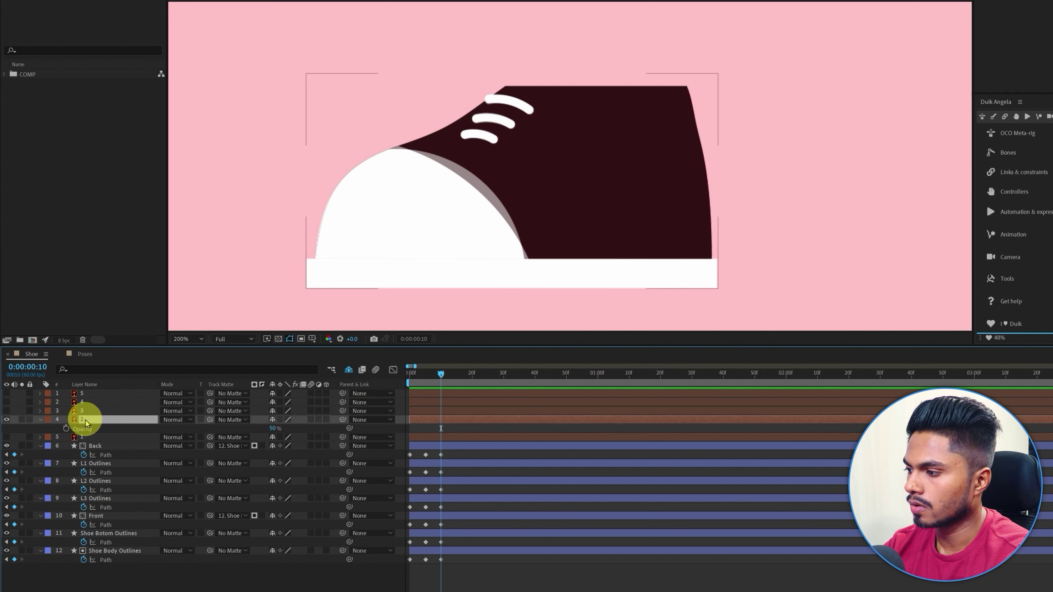
{"action": "left_click", "coordinate": [4, 415]}
{"action": "left_click", "coordinate": [6, 412]}
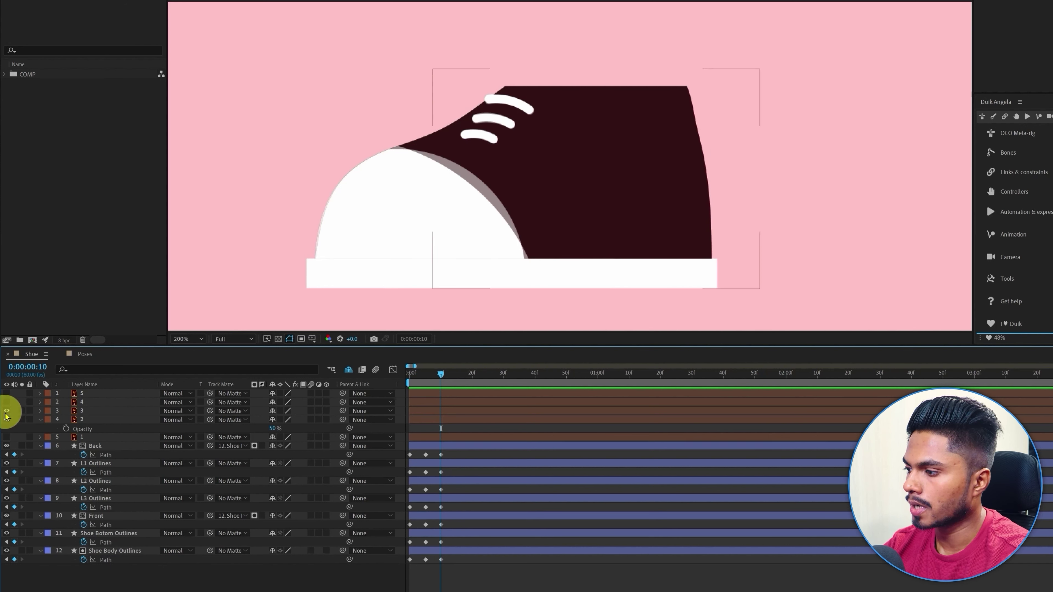
{"action": "left_click", "coordinate": [7, 419]}
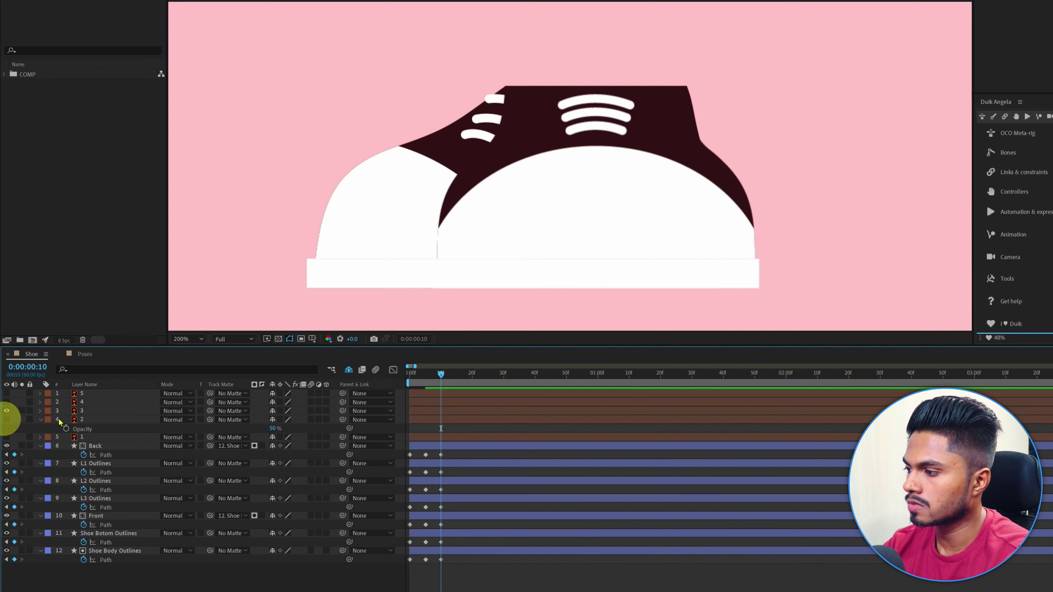
{"action": "left_click", "coordinate": [96, 411]}
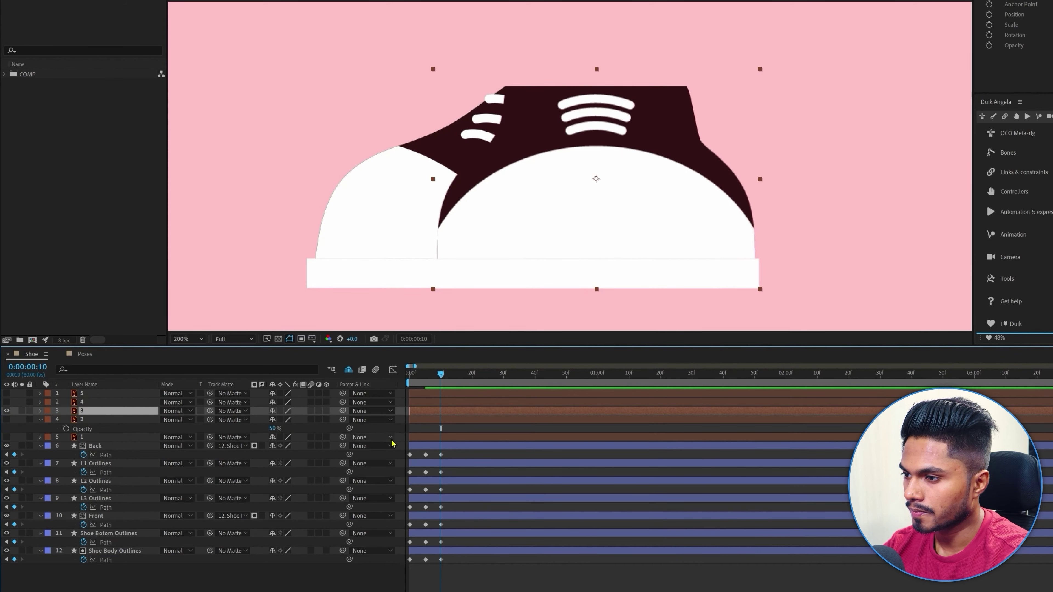
{"action": "key", "text": "t"}
{"action": "left_click", "coordinate": [276, 420]}
{"action": "type", "text": "50"}
{"action": "key", "text": "Return"}
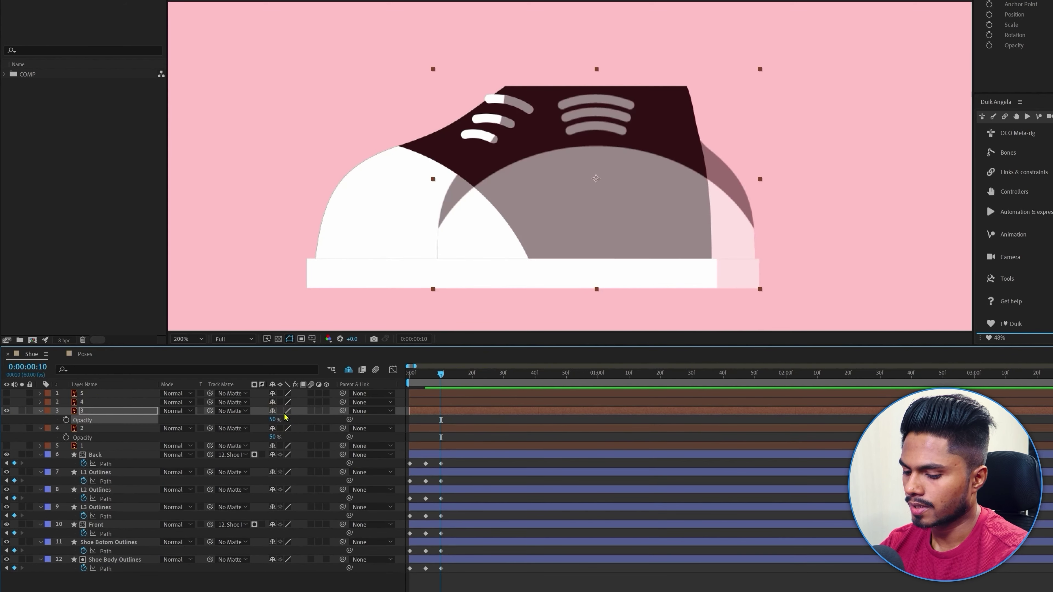
- Move the lower-left points of the Shoe Body Outlines path to pose 3's left edge at frame 10
{"action": "left_click", "coordinate": [391, 584]}
{"action": "left_click", "coordinate": [100, 568]}
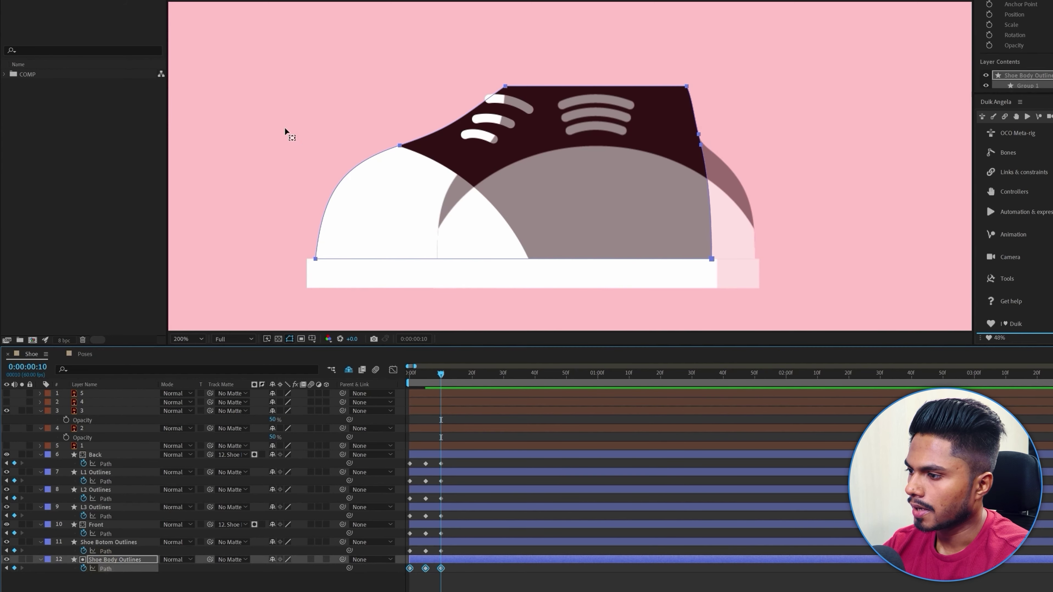
{"action": "left_click_drag", "start_coordinate": [285, 130], "coordinate": [535, 272]}
{"action": "left_click", "coordinate": [99, 569]}
{"action": "key", "text": "ctrl+z"}
{"action": "key", "text": "ctrl+shift+z"}
{"action": "left_click", "coordinate": [107, 569]}
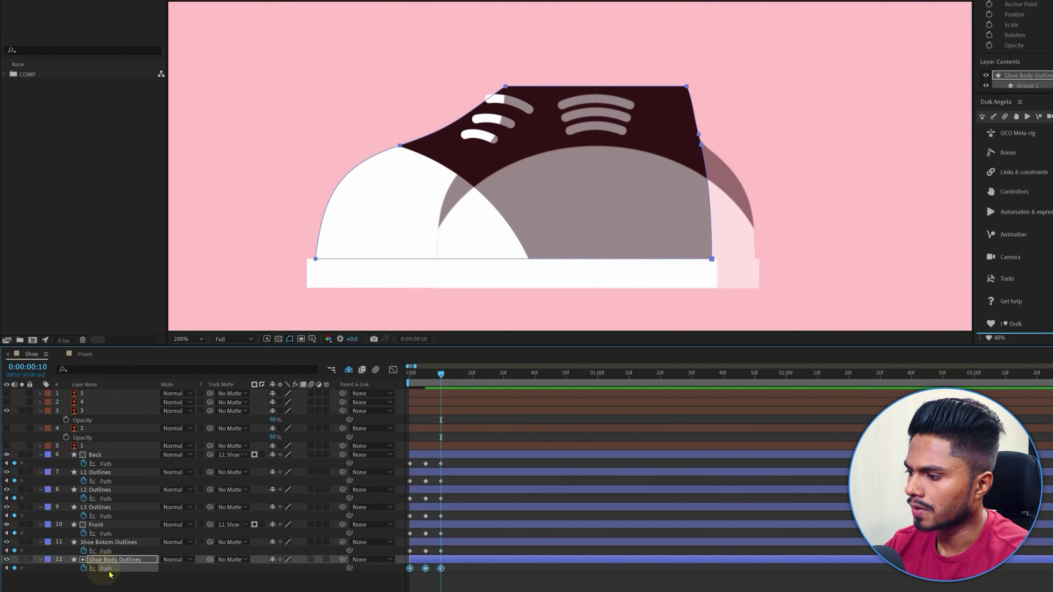
{"action": "left_click_drag", "start_coordinate": [403, 113], "coordinate": [438, 261]}
{"action": "scroll", "coordinate": [494, 159], "scroll_direction": "up", "scroll_amount": 1}
{"action": "left_click_drag", "start_coordinate": [495, 157], "coordinate": [465, 107]}
- Reshape the left-side points and curve handles of the Shoe Body Outlines path to follow pose 3's contour
{"action": "left_click_drag", "start_coordinate": [348, 145], "coordinate": [400, 167]}
{"action": "left_click_drag", "start_coordinate": [399, 167], "coordinate": [399, 200]}
{"action": "left_click_drag", "start_coordinate": [411, 84], "coordinate": [492, 73]}
{"action": "left_click_drag", "start_coordinate": [547, 65], "coordinate": [493, 114]}
{"action": "left_click_drag", "start_coordinate": [459, 145], "coordinate": [464, 136]}
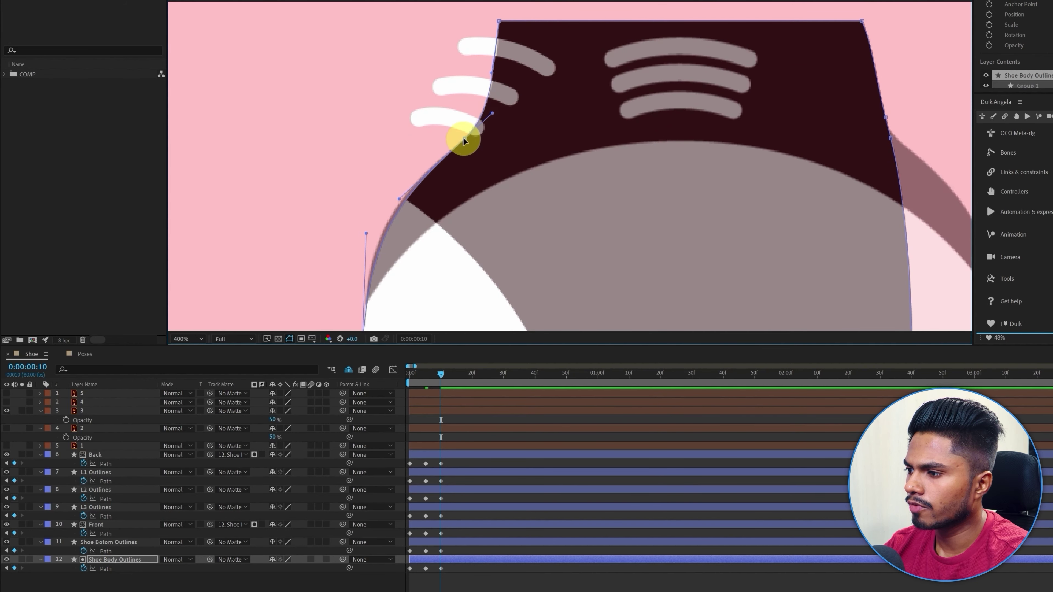
{"action": "left_click_drag", "start_coordinate": [399, 200], "coordinate": [392, 199]}
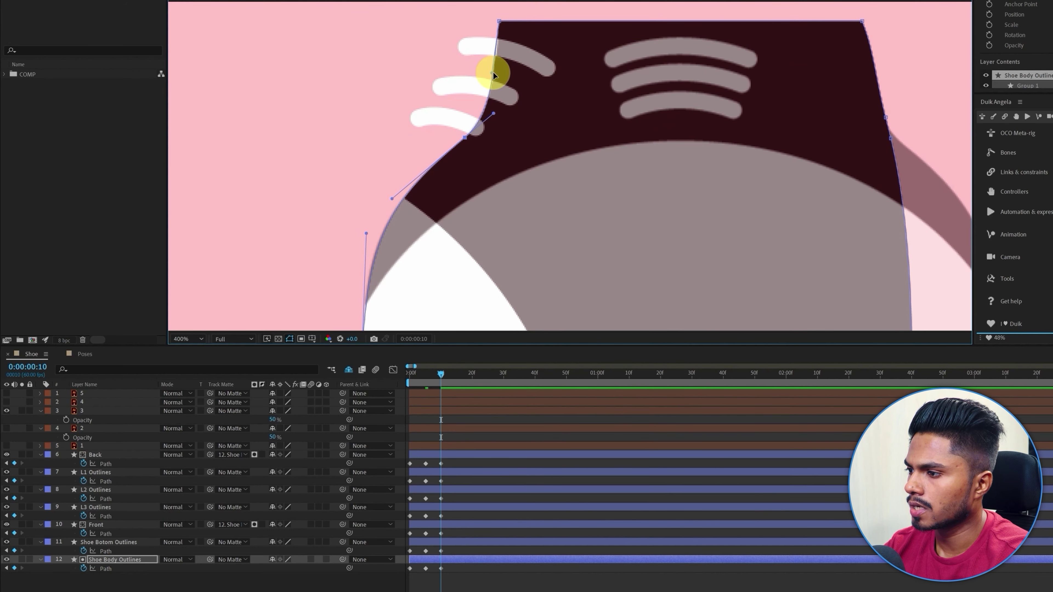
{"action": "left_click_drag", "start_coordinate": [493, 74], "coordinate": [492, 79]}
- Move the lower-right corner of the Shoe Body Outlines path to pose 3's base and bulge the right-side curve to match
{"action": "scroll", "coordinate": [656, 130], "scroll_direction": "down", "scroll_amount": 1}
{"action": "left_click_drag", "start_coordinate": [656, 129], "coordinate": [608, 96]}
{"action": "scroll", "coordinate": [608, 96], "scroll_direction": "up", "scroll_amount": 1}
{"action": "left_click_drag", "start_coordinate": [861, 274], "coordinate": [674, 235]}
{"action": "left_click_drag", "start_coordinate": [629, 261], "coordinate": [718, 263]}
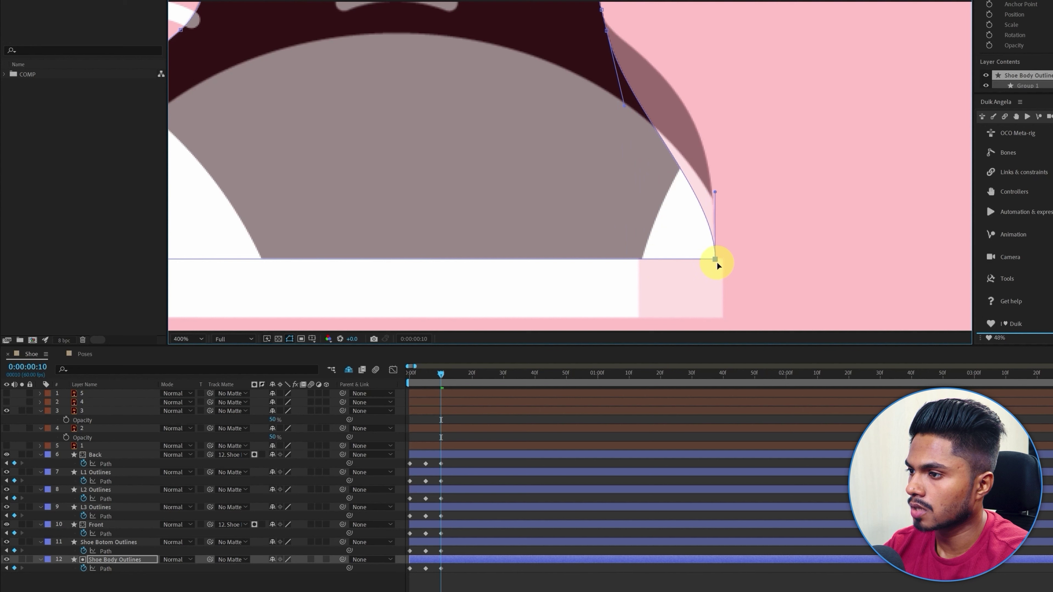
{"action": "scroll", "coordinate": [746, 261], "scroll_direction": "up", "scroll_amount": 4}
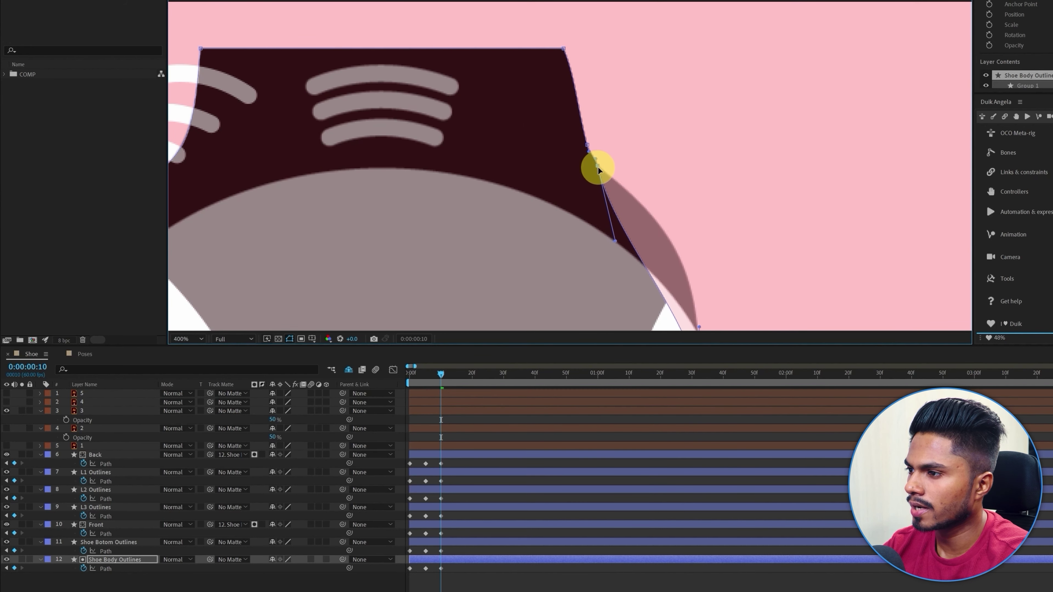
{"action": "left_click_drag", "start_coordinate": [598, 170], "coordinate": [700, 230]}
{"action": "scroll", "coordinate": [679, 193], "scroll_direction": "up", "scroll_amount": 2}
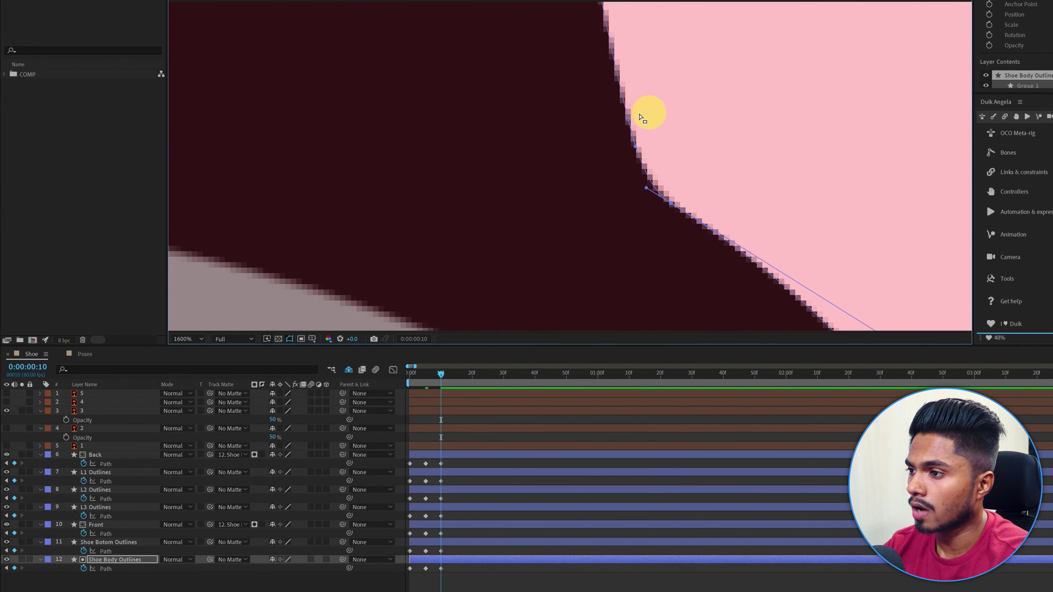
- Refine the collar and right-side curve handles of the Shoe Body Outlines path to match pose 3
{"action": "scroll", "coordinate": [641, 118], "scroll_direction": "down", "scroll_amount": 2}
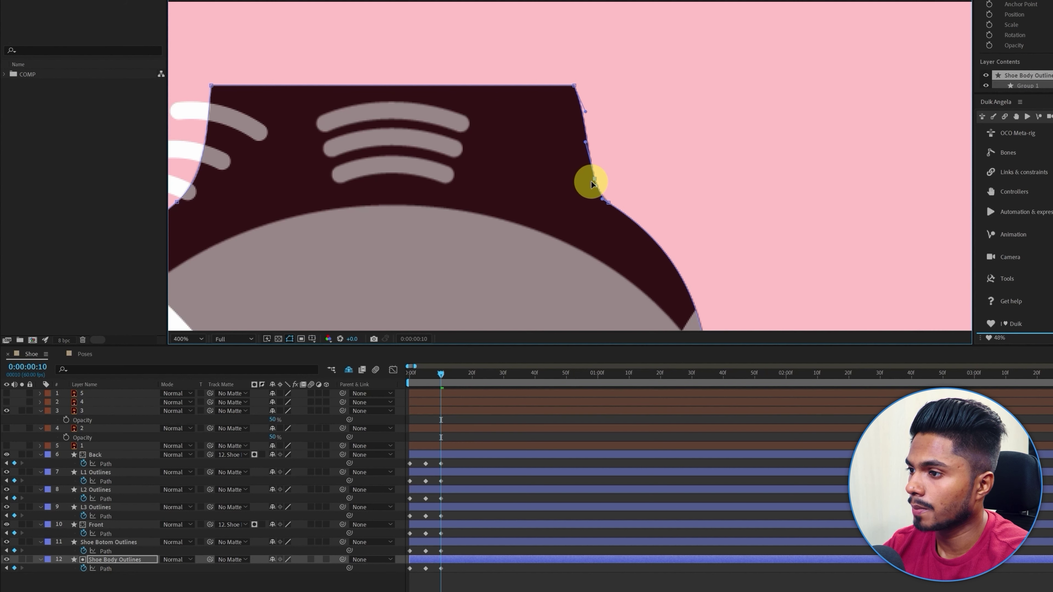
{"action": "left_click_drag", "start_coordinate": [592, 184], "coordinate": [594, 127]}
{"action": "scroll", "coordinate": [595, 170], "scroll_direction": "up", "scroll_amount": 1}
{"action": "left_click_drag", "start_coordinate": [634, 233], "coordinate": [668, 203]}
{"action": "scroll", "coordinate": [677, 195], "scroll_direction": "down", "scroll_amount": 1}
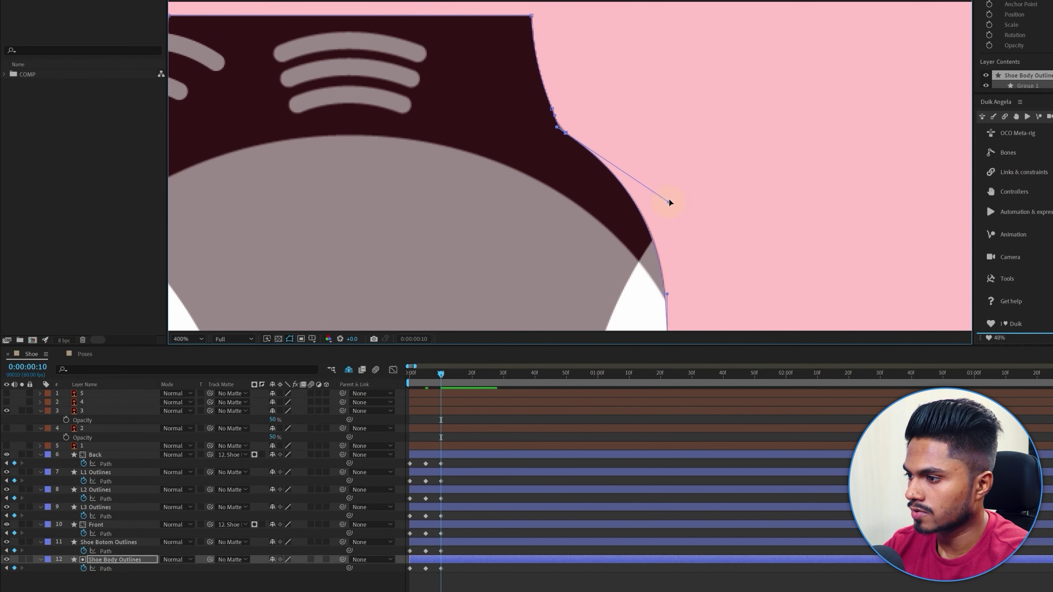
{"action": "scroll", "coordinate": [683, 210], "scroll_direction": "down", "scroll_amount": 2}
{"action": "scroll", "coordinate": [694, 215], "scroll_direction": "up", "scroll_amount": 1}
{"action": "left_click", "coordinate": [618, 575]}
{"action": "left_click", "coordinate": [106, 464]}
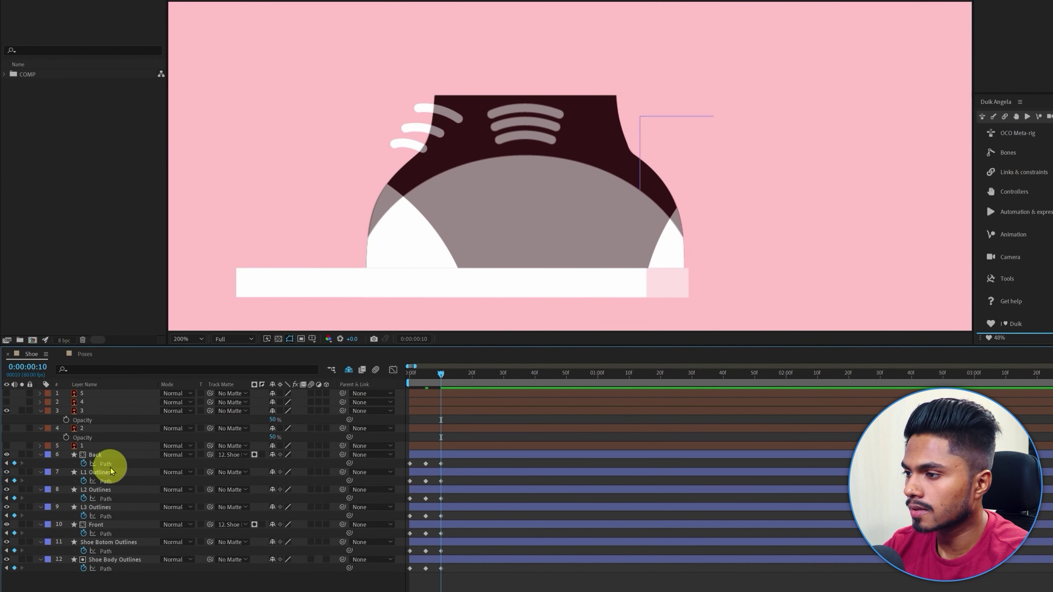
{"action": "left_click", "coordinate": [106, 499]}
{"action": "scroll", "coordinate": [472, 203], "scroll_direction": "up", "scroll_amount": 1}
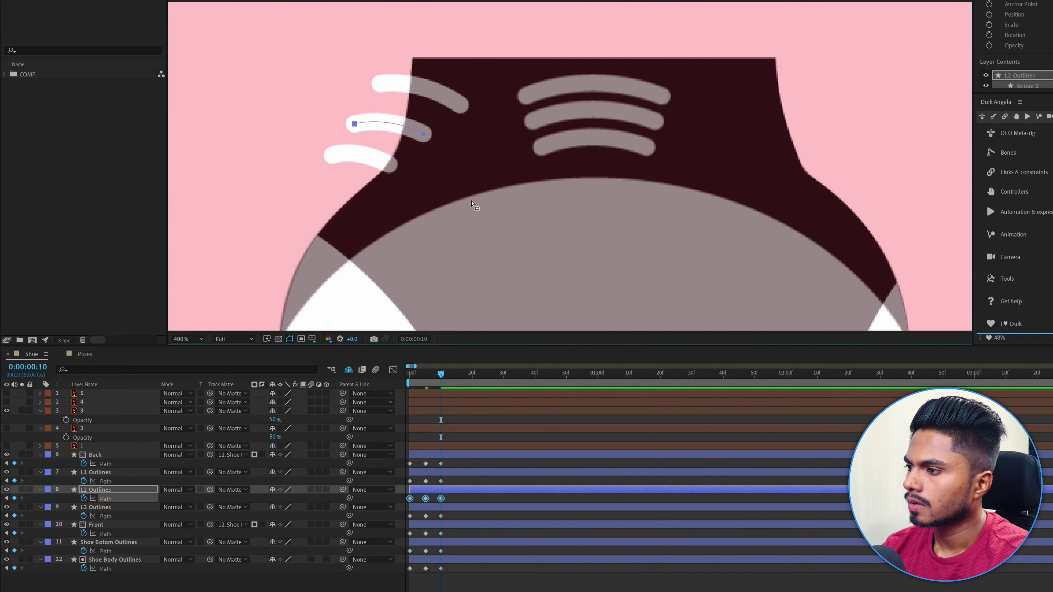
{"action": "double_click", "coordinate": [423, 134]}
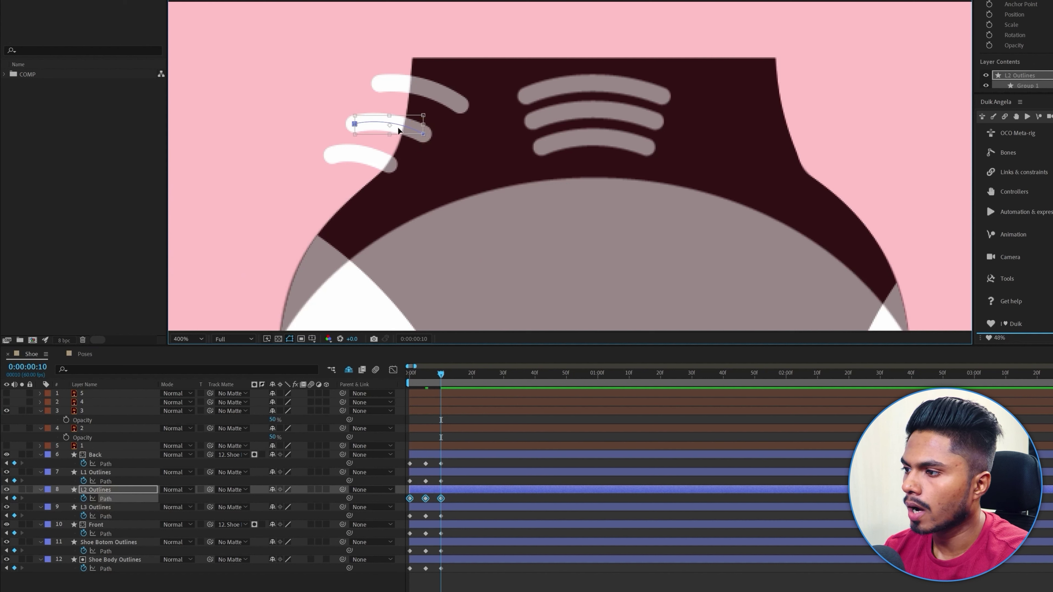
{"action": "left_click", "coordinate": [122, 589]}
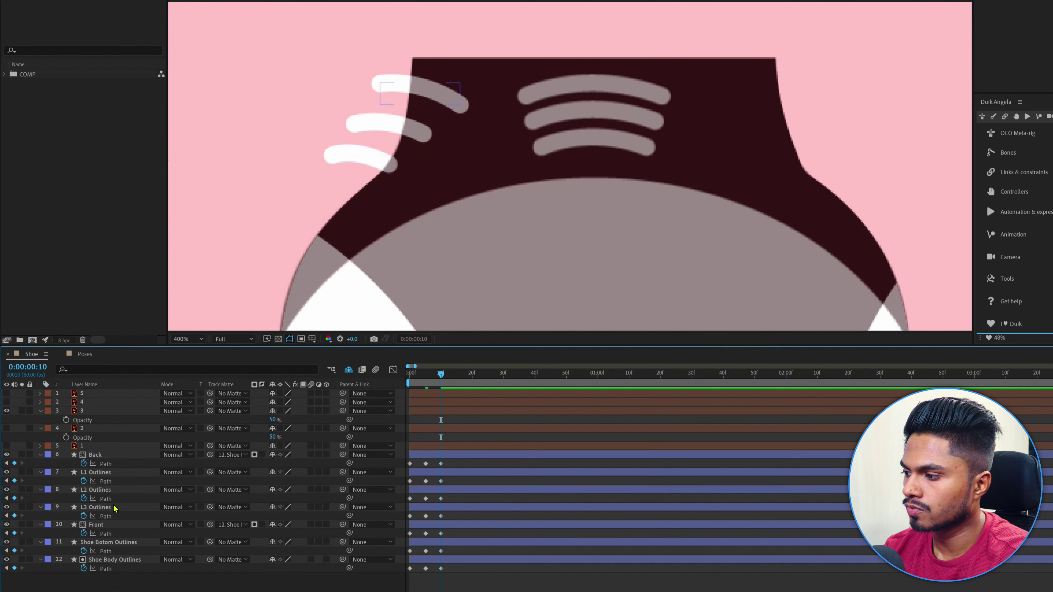
- Transform the L2 Outlines path to match the position and width of pose 3's middle lace
{"action": "left_click", "coordinate": [105, 499]}
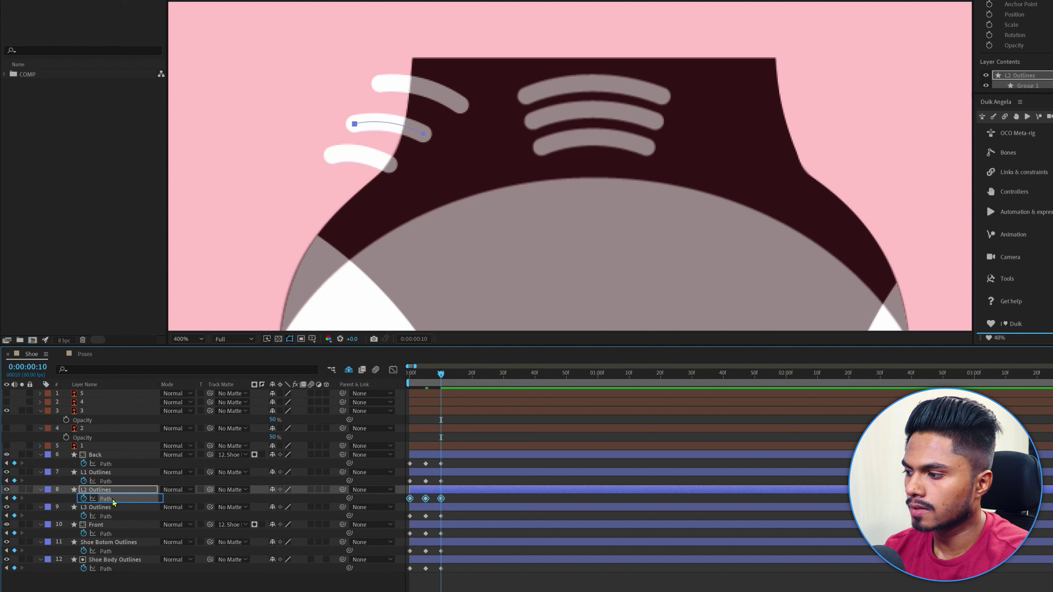
{"action": "double_click", "coordinate": [424, 136]}
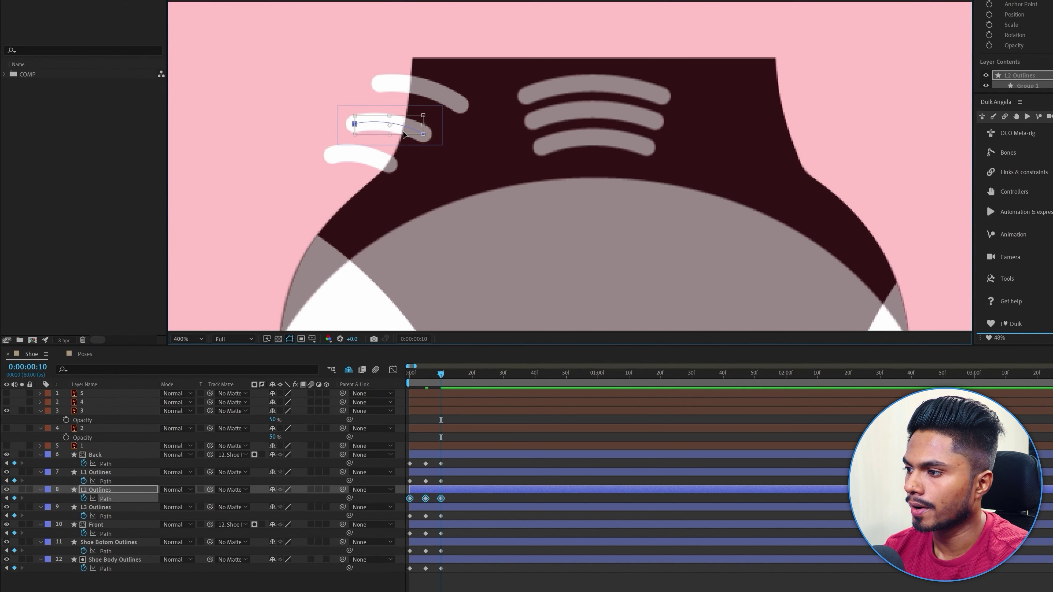
{"action": "left_click_drag", "start_coordinate": [403, 127], "coordinate": [581, 123]}
{"action": "left_click_drag", "start_coordinate": [567, 121], "coordinate": [533, 121]}
{"action": "left_click_drag", "start_coordinate": [615, 138], "coordinate": [668, 128]}
- Adjust the L2 Outlines path's curve handle to match the arc of pose 3's middle lace
{"action": "left_click", "coordinate": [116, 491]}
{"action": "left_click", "coordinate": [112, 499]}
{"action": "scroll", "coordinate": [641, 113], "scroll_direction": "up", "scroll_amount": 1}
{"action": "left_click", "coordinate": [565, 115]}
{"action": "left_click_drag", "start_coordinate": [588, 108], "coordinate": [552, 89]}
- Transform the L1 Outlines path onto pose 3's lowest lace and adjust its curve handle to match the arc
{"action": "left_click", "coordinate": [106, 481]}
{"action": "left_click_drag", "start_coordinate": [359, 194], "coordinate": [677, 160]}
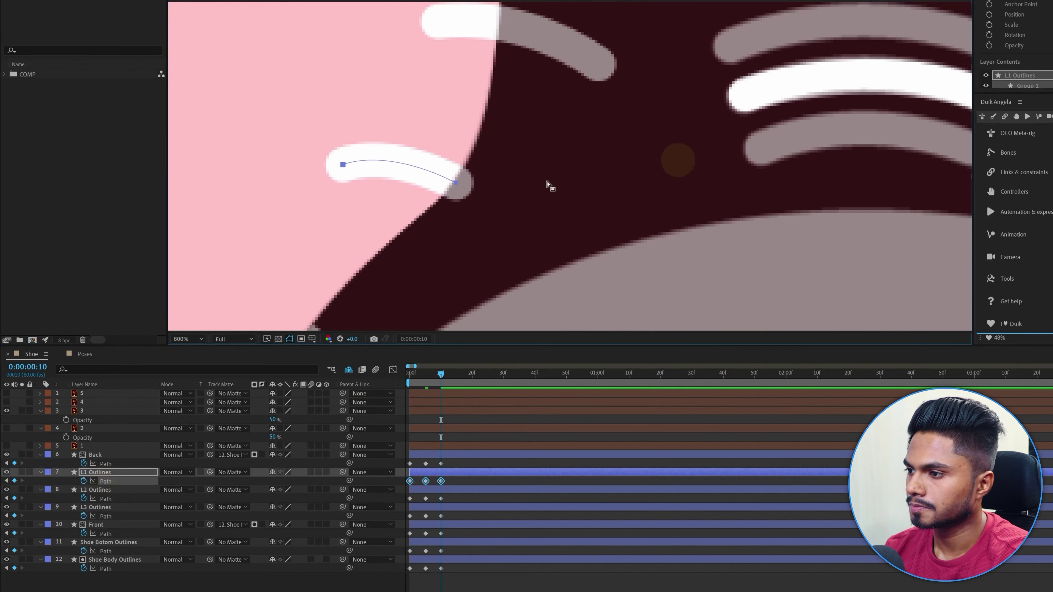
{"action": "double_click", "coordinate": [459, 181]}
{"action": "left_click_drag", "start_coordinate": [419, 172], "coordinate": [835, 153]}
{"action": "left_click_drag", "start_coordinate": [924, 168], "coordinate": [707, 163]}
{"action": "left_click", "coordinate": [605, 177]}
{"action": "left_click_drag", "start_coordinate": [635, 127], "coordinate": [707, 167]}
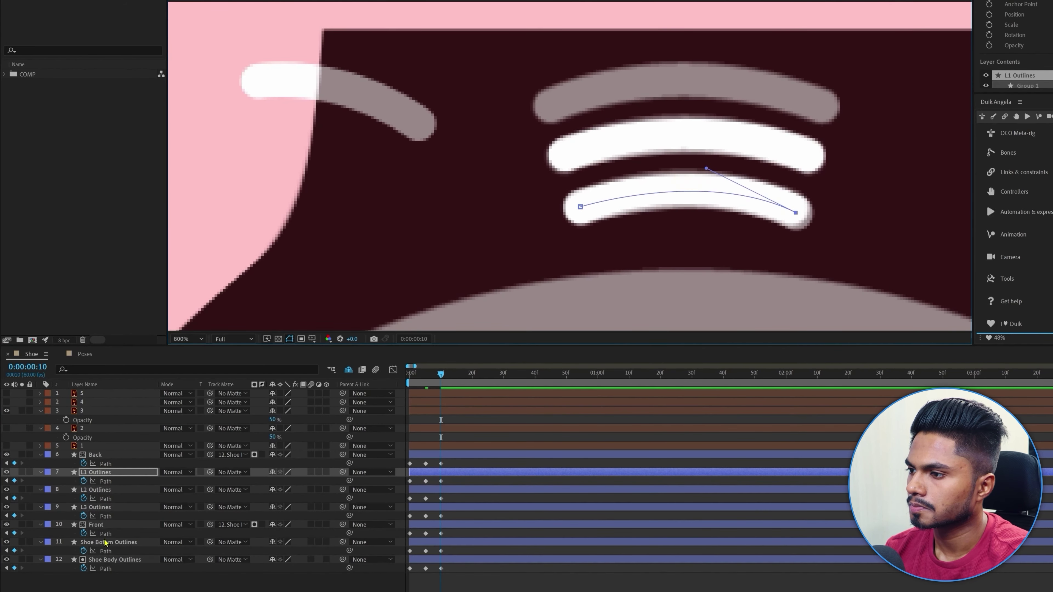
- Transform the L3 Outlines path to match the position and arc of pose 3's uppermost lace
{"action": "left_click", "coordinate": [106, 516]}
{"action": "double_click", "coordinate": [418, 124]}
{"action": "left_click_drag", "start_coordinate": [352, 118], "coordinate": [639, 136]}
{"action": "left_click_drag", "start_coordinate": [707, 145], "coordinate": [823, 101]}
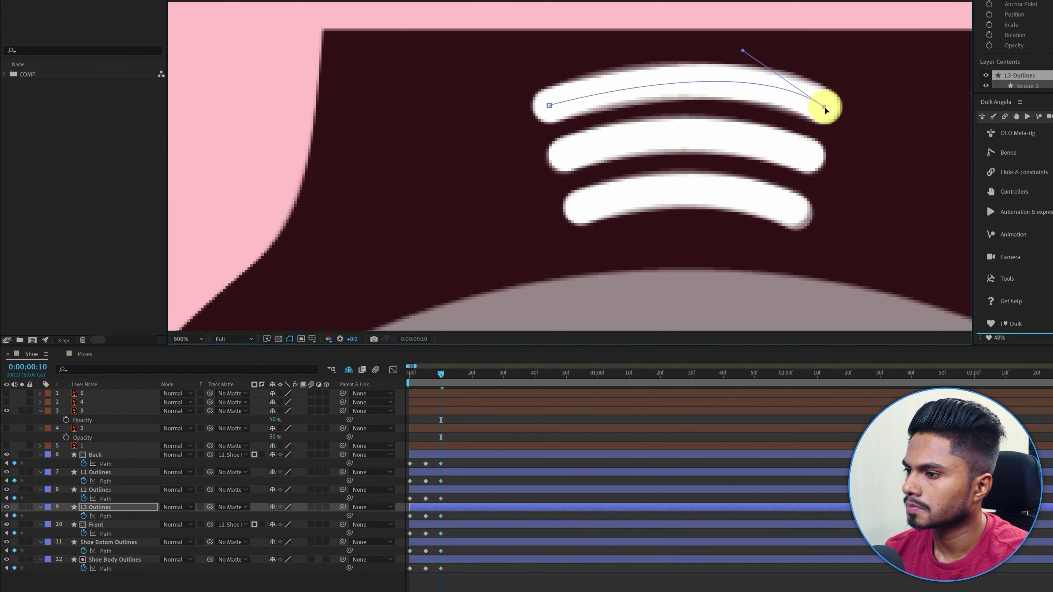
{"action": "scroll", "coordinate": [700, 66], "scroll_direction": "down", "scroll_amount": 2}
{"action": "left_click", "coordinate": [115, 475]}
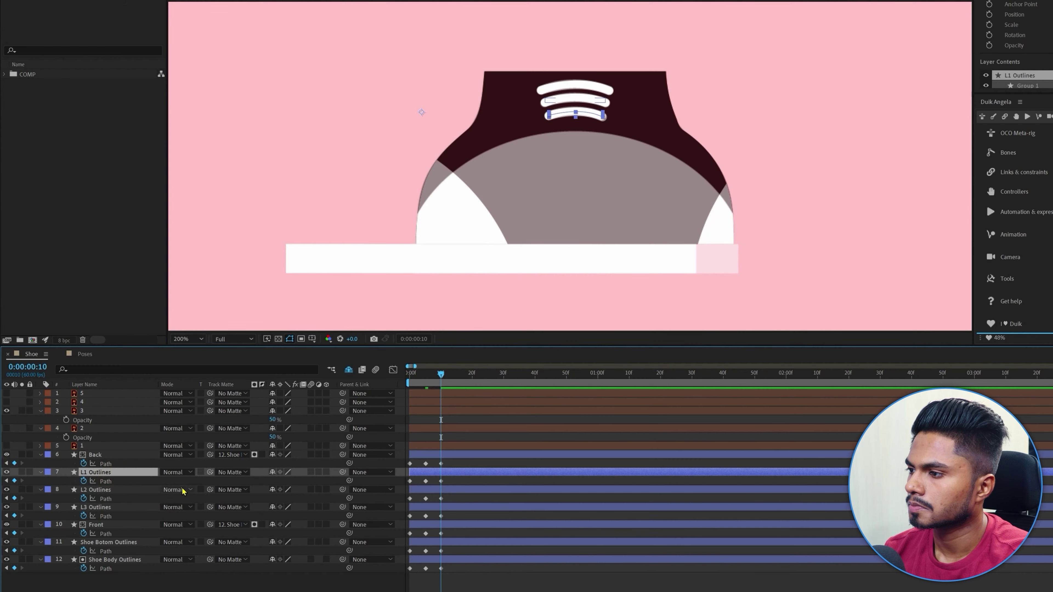
{"action": "left_click", "coordinate": [463, 462]}
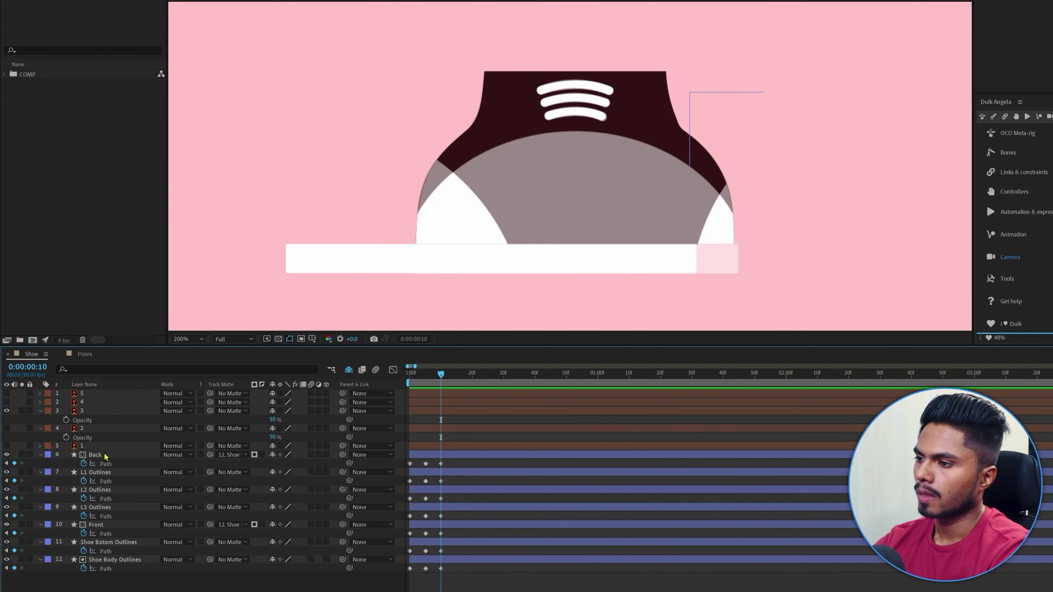
- Transform the Front path to cover pose 3's white toe cap
{"action": "left_click", "coordinate": [95, 410]}
{"action": "left_click", "coordinate": [501, 227]}
{"action": "key", "text": "ctrl+z"}
{"action": "left_click", "coordinate": [105, 534]}
{"action": "double_click", "coordinate": [316, 123]}
{"action": "left_click_drag", "start_coordinate": [269, 233], "coordinate": [545, 243]}
{"action": "left_click", "coordinate": [105, 497]}
- Shorten the Shoe Botom Outlines path so its left end matches pose 3's sole
{"action": "left_click", "coordinate": [106, 551]}
{"action": "double_click", "coordinate": [287, 244]}
{"action": "left_click_drag", "start_coordinate": [286, 259], "coordinate": [413, 266]}
{"action": "scroll", "coordinate": [844, 228], "scroll_direction": "up", "scroll_amount": 2}
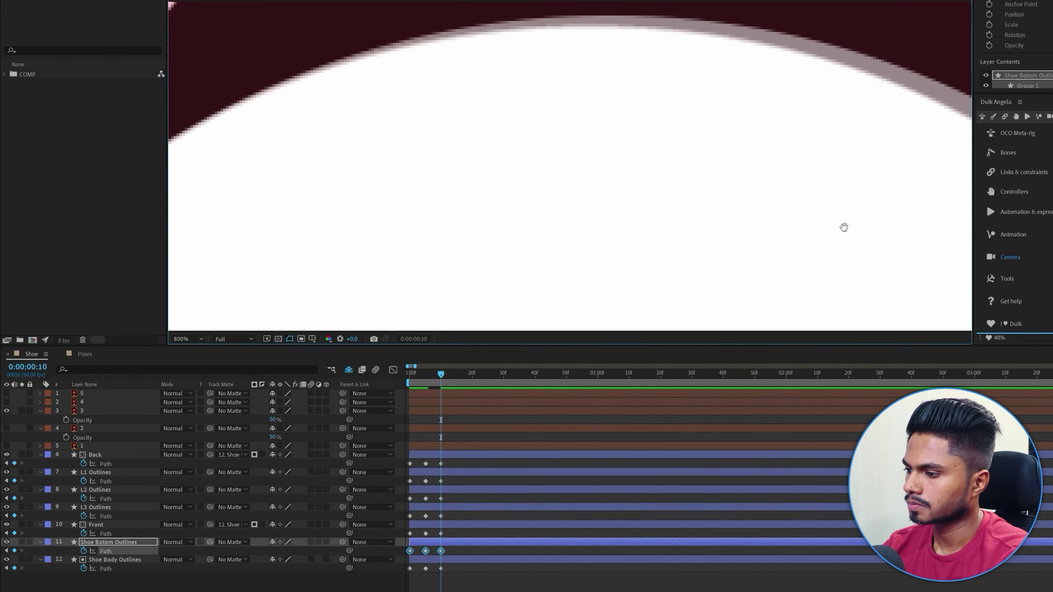
{"action": "left_click_drag", "start_coordinate": [844, 228], "coordinate": [265, 8]}
{"action": "left_click_drag", "start_coordinate": [497, 179], "coordinate": [791, 248]}
{"action": "scroll", "coordinate": [671, 189], "scroll_direction": "down", "scroll_amount": 2}
{"action": "left_click", "coordinate": [912, 498]}
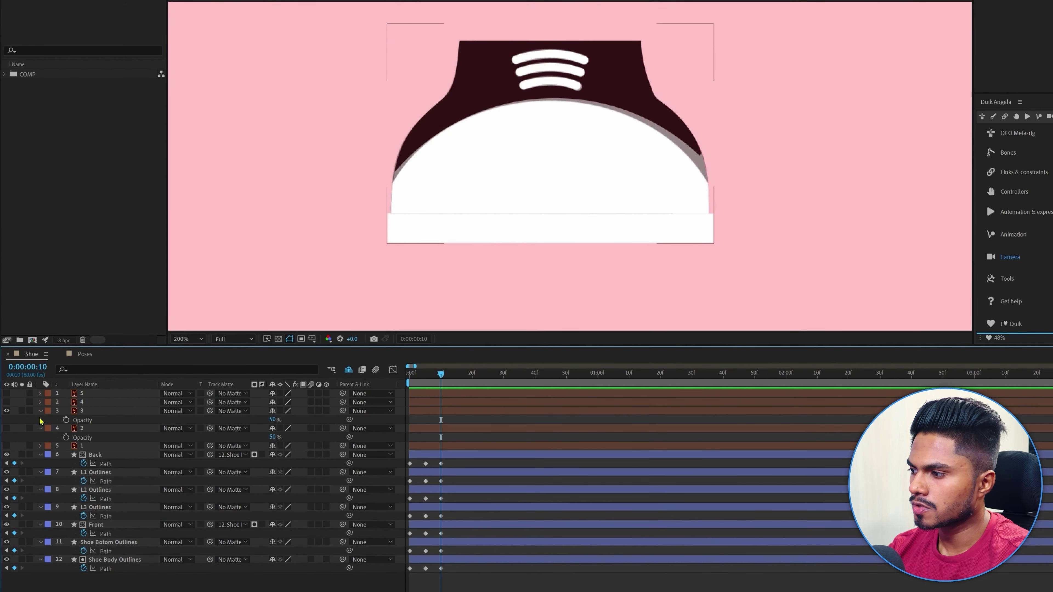
- Hide pose 3, show the pose 4 reference and go to frame 15
{"action": "left_click", "coordinate": [6, 411]}
{"action": "left_click", "coordinate": [6, 403]}
{"action": "key", "text": "Page_Down"}
{"action": "key", "text": "Page_Down"}
{"action": "key", "text": "Page_Down"}
{"action": "key", "text": "Page_Down"}
{"action": "key", "text": "Page_Down"}
- Extend the right side of the Shoe Body Outlines path to pose 4's toe and reshape its curve to match
{"action": "left_click", "coordinate": [105, 568]}
{"action": "left_click_drag", "start_coordinate": [709, 214], "coordinate": [830, 214]}
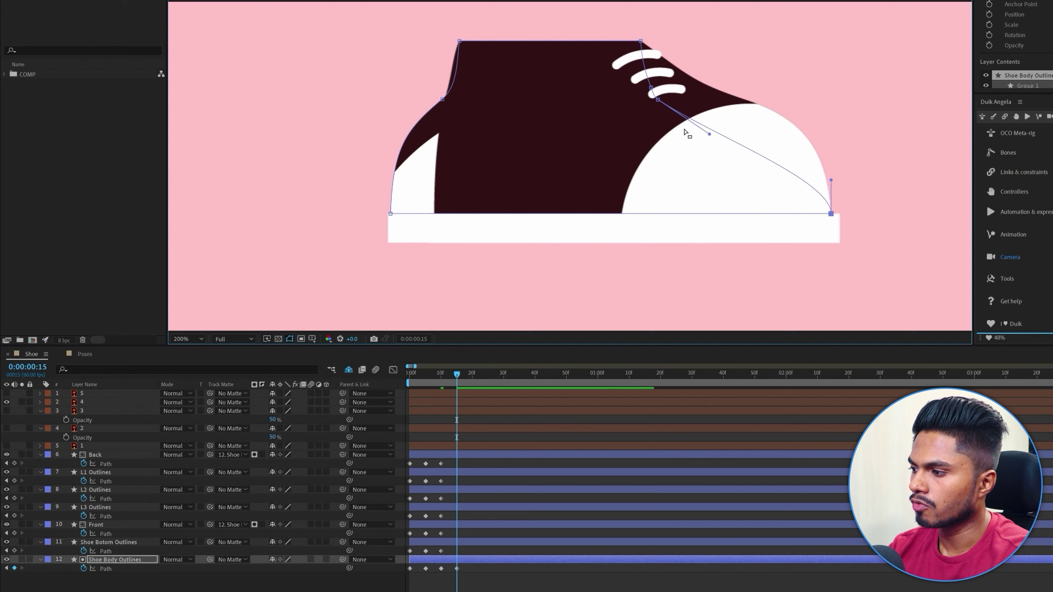
{"action": "scroll", "coordinate": [710, 79], "scroll_direction": "up", "scroll_amount": 1}
{"action": "left_click_drag", "start_coordinate": [599, 119], "coordinate": [709, 96]}
{"action": "left_click_drag", "start_coordinate": [532, 26], "coordinate": [664, 57]}
{"action": "left_click_drag", "start_coordinate": [777, 193], "coordinate": [775, 203]}
- Move the left-side points and handles of the Shoe Body Outlines path to match pose 4's heel edge
{"action": "scroll", "coordinate": [472, 173], "scroll_direction": "down", "scroll_amount": 1}
{"action": "left_click_drag", "start_coordinate": [473, 173], "coordinate": [595, 203]}
{"action": "left_click_drag", "start_coordinate": [356, 246], "coordinate": [399, 246]}
{"action": "left_click_drag", "start_coordinate": [397, 163], "coordinate": [411, 131]}
{"action": "left_click_drag", "start_coordinate": [446, 104], "coordinate": [414, 112]}
{"action": "left_click_drag", "start_coordinate": [375, 165], "coordinate": [403, 176]}
{"action": "left_click_drag", "start_coordinate": [428, 102], "coordinate": [424, 101]}
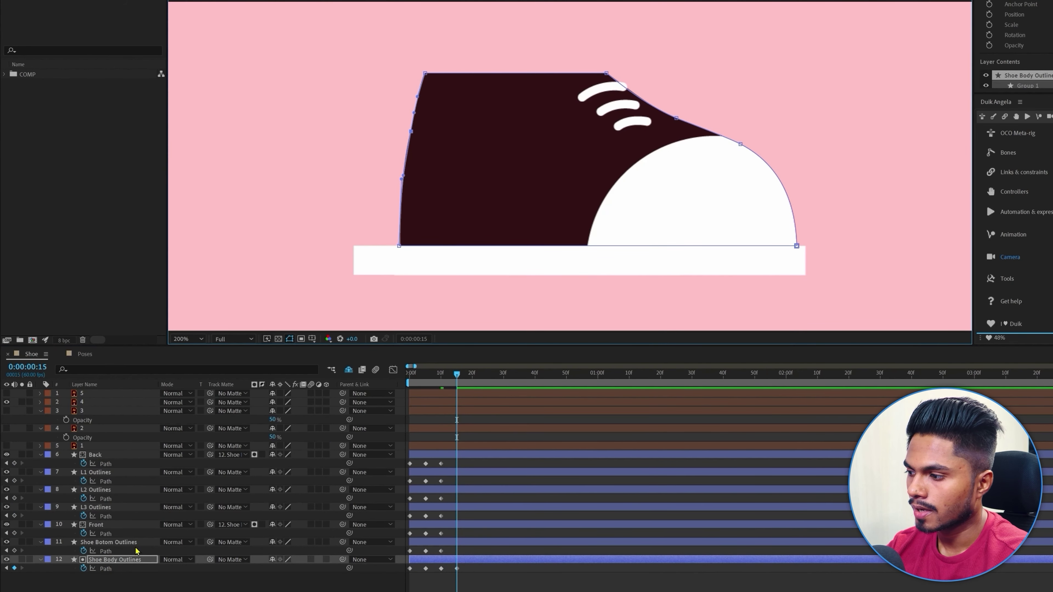
- Set the pose 4 reference layer's opacity to 50%
{"action": "left_click", "coordinate": [125, 525]}
{"action": "scroll", "coordinate": [232, 299], "scroll_direction": "down", "scroll_amount": 1}
{"action": "left_click", "coordinate": [210, 587]}
{"action": "left_click", "coordinate": [106, 534]}
{"action": "left_click", "coordinate": [112, 402]}
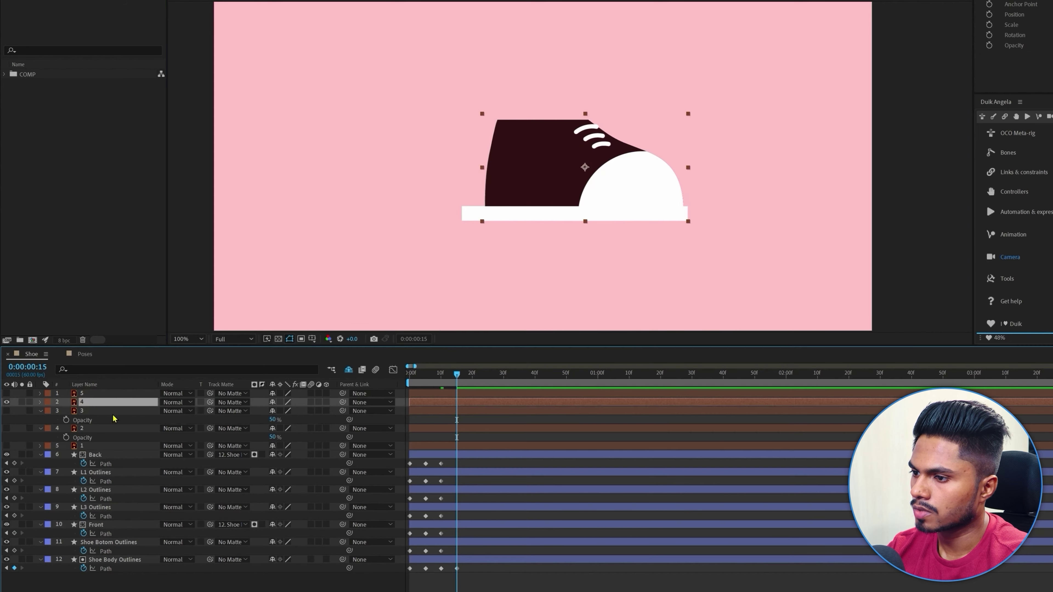
{"action": "key", "text": "t"}
{"action": "left_click", "coordinate": [272, 411]}
{"action": "type", "text": "50"}
{"action": "key", "text": "Return"}
- Move the Front path onto pose 4's toe cap and select the L3 Outlines path
{"action": "left_click", "coordinate": [106, 543]}
{"action": "left_click_drag", "start_coordinate": [505, 211], "coordinate": [631, 216]}
{"action": "scroll", "coordinate": [581, 123], "scroll_direction": "up", "scroll_amount": 2}
{"action": "left_click", "coordinate": [102, 526]}
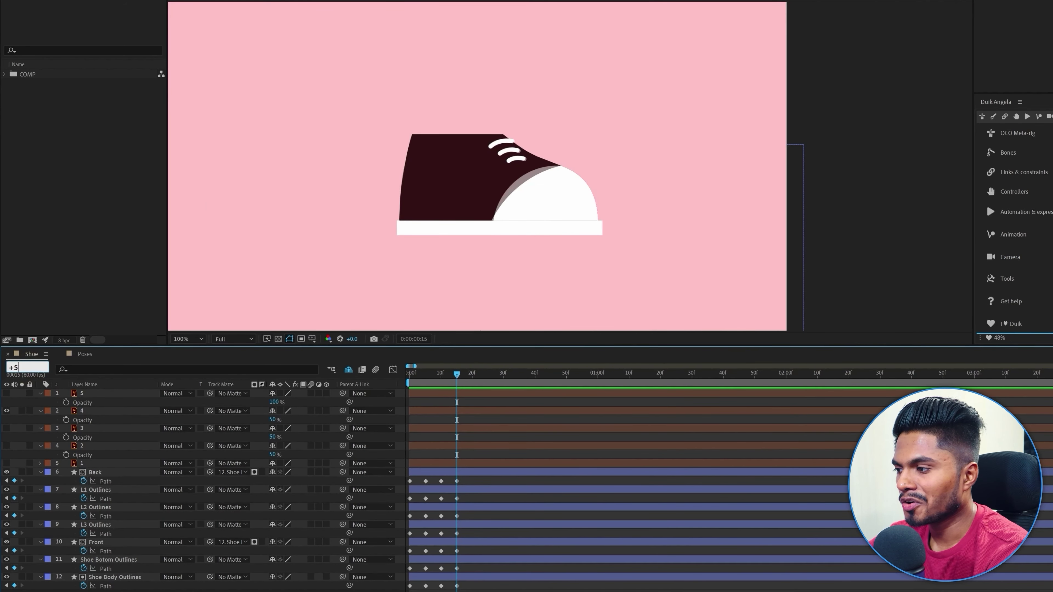
{"action": "key", "text": "Return"}
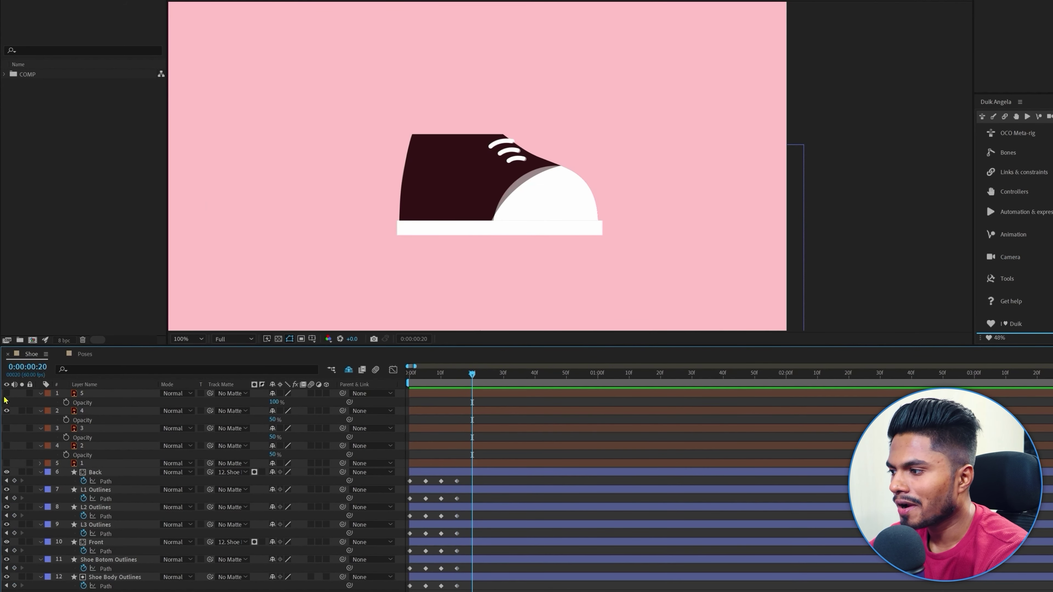
- Set the pose 5 reference layer's opacity to 60%
{"action": "left_click", "coordinate": [274, 402]}
{"action": "type", "text": "60"}
{"action": "key", "text": "Return"}
- At frame 20, move the Shoe Body Outlines path's toe and upper front points and handles to match pose 5's front edge
{"action": "left_click", "coordinate": [106, 586]}
{"action": "left_click_drag", "start_coordinate": [599, 221], "coordinate": [642, 221]}
{"action": "scroll", "coordinate": [593, 166], "scroll_direction": "up", "scroll_amount": 3}
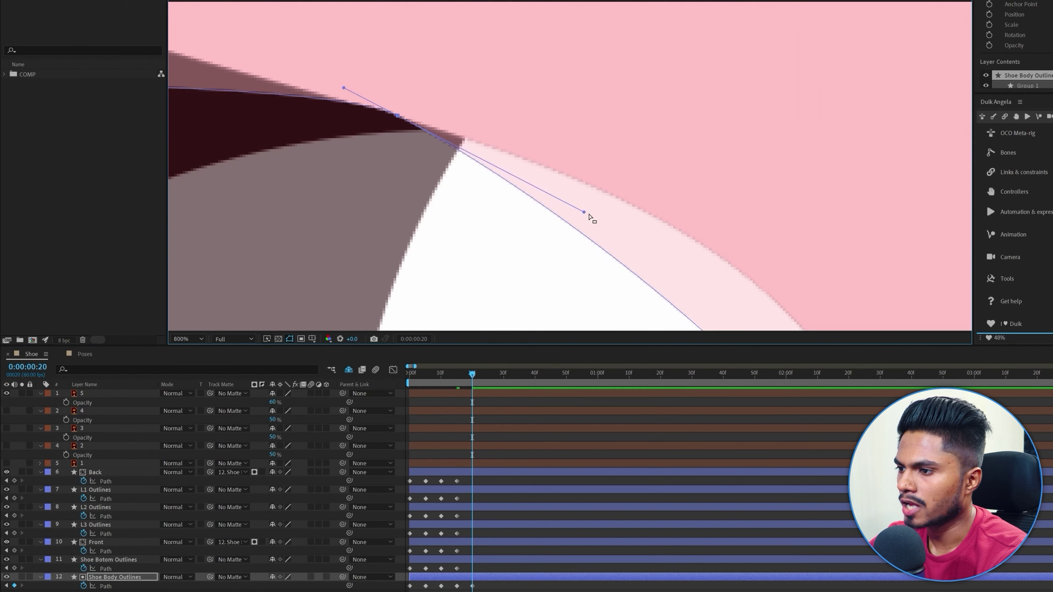
{"action": "scroll", "coordinate": [572, 199], "scroll_direction": "down", "scroll_amount": 1}
{"action": "left_click_drag", "start_coordinate": [576, 102], "coordinate": [605, 108]}
{"action": "scroll", "coordinate": [602, 110], "scroll_direction": "down", "scroll_amount": 2}
{"action": "scroll", "coordinate": [528, 72], "scroll_direction": "up", "scroll_amount": 2}
{"action": "left_click_drag", "start_coordinate": [433, 141], "coordinate": [437, 117]}
{"action": "scroll", "coordinate": [305, 54], "scroll_direction": "up", "scroll_amount": 1}
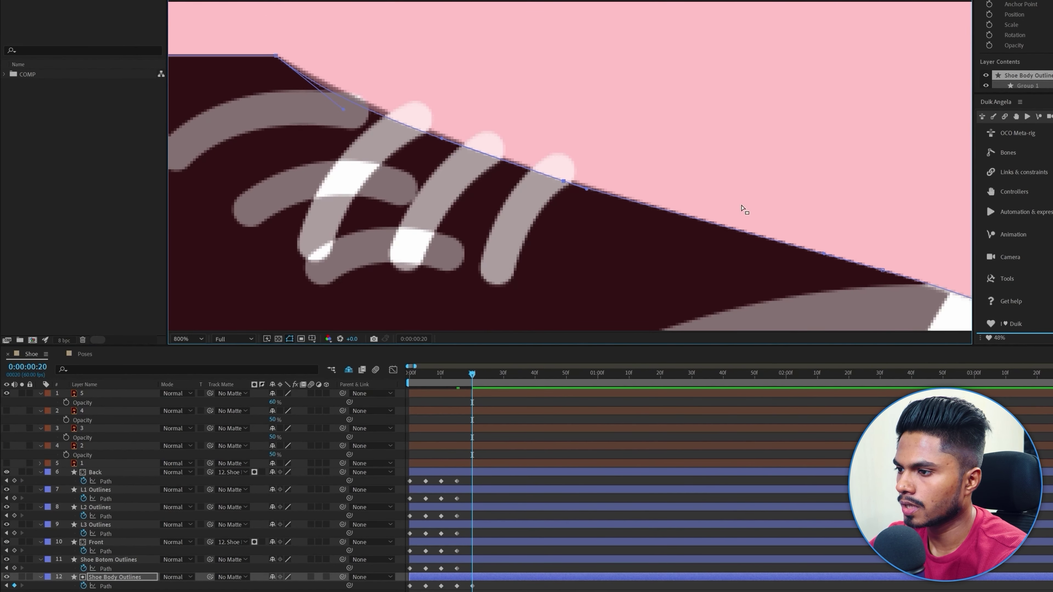
{"action": "left_click_drag", "start_coordinate": [509, 161], "coordinate": [439, 141]}
- Adjust the heel-side points and handles of the Shoe Body Outlines path to match pose 5's heel edge
{"action": "scroll", "coordinate": [593, 120], "scroll_direction": "down", "scroll_amount": 3}
{"action": "scroll", "coordinate": [464, 162], "scroll_direction": "up", "scroll_amount": 2}
{"action": "left_click_drag", "start_coordinate": [432, 292], "coordinate": [417, 292]}
{"action": "left_click_drag", "start_coordinate": [456, 63], "coordinate": [448, 167]}
{"action": "left_click_drag", "start_coordinate": [452, 128], "coordinate": [468, 95]}
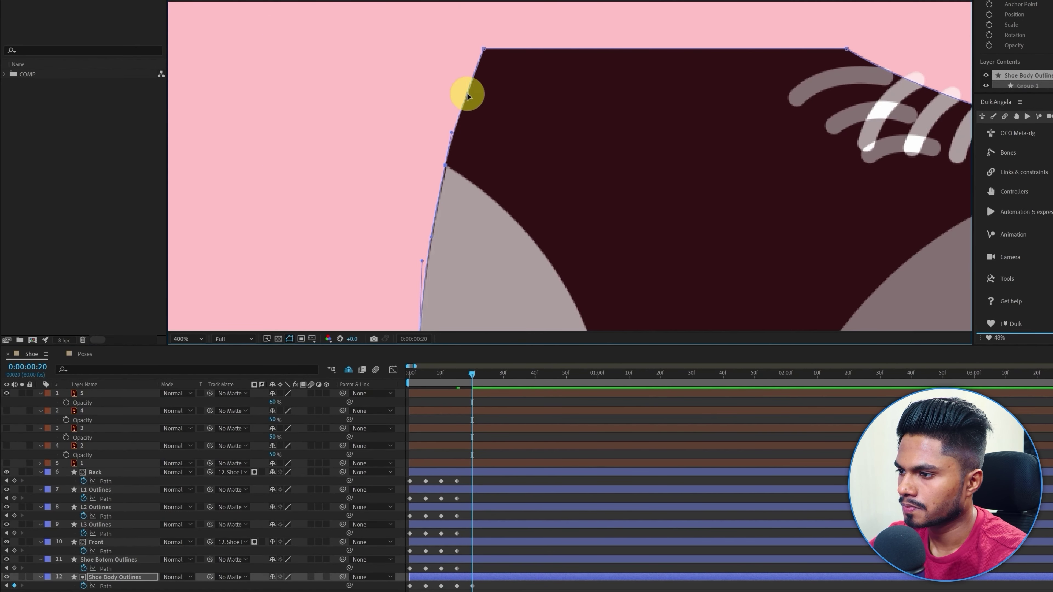
{"action": "left_click_drag", "start_coordinate": [423, 260], "coordinate": [421, 260]}
{"action": "left_click_drag", "start_coordinate": [548, 307], "coordinate": [383, 65]}
- Match the Shoe Botom Outlines path to pose 5's sole and move the Front ellipse path toward its toe cap
{"action": "left_click", "coordinate": [105, 569]}
{"action": "left_click_drag", "start_coordinate": [870, 174], "coordinate": [312, 192]}
{"action": "left_click_drag", "start_coordinate": [526, 226], "coordinate": [697, 227]}
{"action": "scroll", "coordinate": [701, 227], "scroll_direction": "down", "scroll_amount": 1}
{"action": "left_click", "coordinate": [105, 551]}
{"action": "left_click_drag", "start_coordinate": [590, 181], "coordinate": [747, 162]}
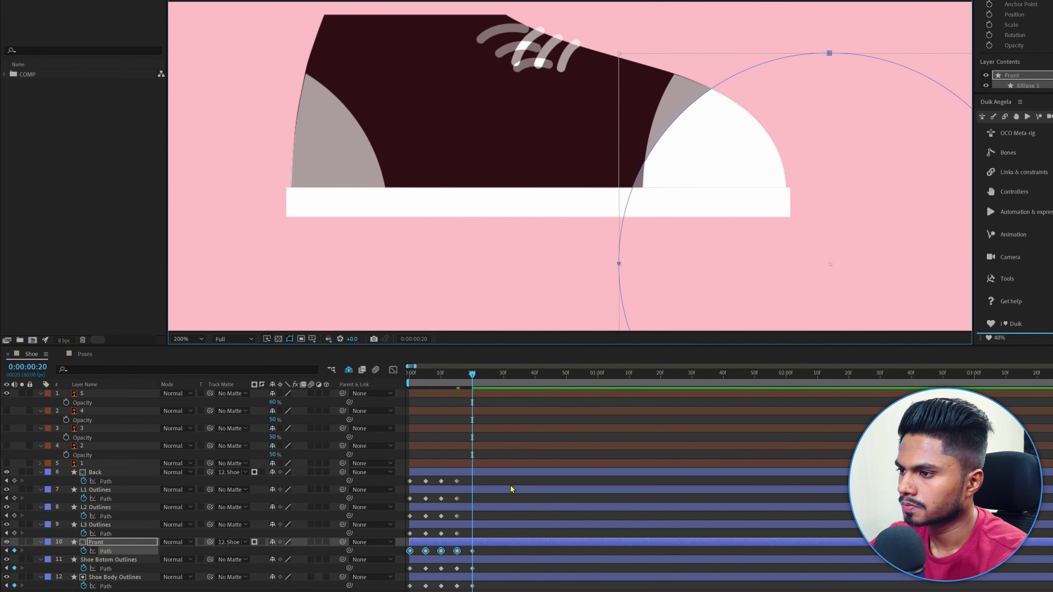
- Reshape the L3 Outlines and L2 Outlines lace paths to match pose 5's first two laces
{"action": "left_click", "coordinate": [105, 534]}
{"action": "left_click_drag", "start_coordinate": [523, 44], "coordinate": [453, 95]}
{"action": "scroll", "coordinate": [501, 203], "scroll_direction": "up", "scroll_amount": 1}
{"action": "left_click", "coordinate": [106, 516]}
{"action": "left_click_drag", "start_coordinate": [286, 183], "coordinate": [439, 226]}
{"action": "left_click_drag", "start_coordinate": [588, 208], "coordinate": [531, 124]}
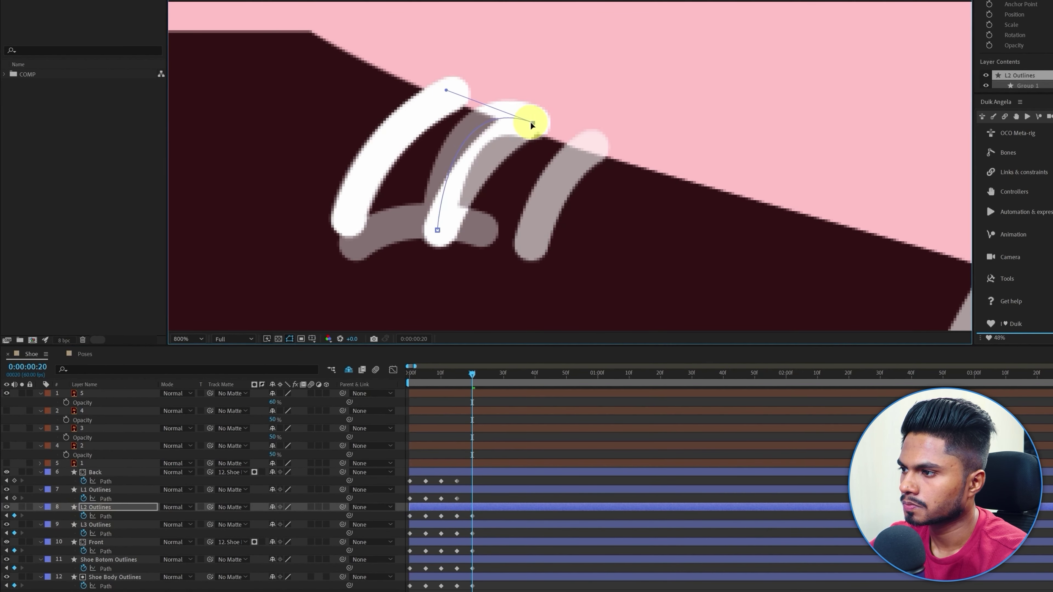
{"action": "left_click_drag", "start_coordinate": [447, 89], "coordinate": [477, 133]}
- Reshape the L1 Outlines path to match the lace nearest the toe in pose 5
{"action": "left_click", "coordinate": [105, 499]}
{"action": "left_click_drag", "start_coordinate": [356, 245], "coordinate": [531, 245]}
{"action": "left_click_drag", "start_coordinate": [657, 229], "coordinate": [603, 149]}
{"action": "left_click_drag", "start_coordinate": [520, 122], "coordinate": [551, 163]}
{"action": "scroll", "coordinate": [552, 166], "scroll_direction": "down", "scroll_amount": 2}
{"action": "left_click_drag", "start_coordinate": [551, 187], "coordinate": [520, 100]}
{"action": "left_click", "coordinate": [227, 530]}
{"action": "left_click", "coordinate": [106, 481]}
{"action": "scroll", "coordinate": [730, 141], "scroll_direction": "down", "scroll_amount": 1}
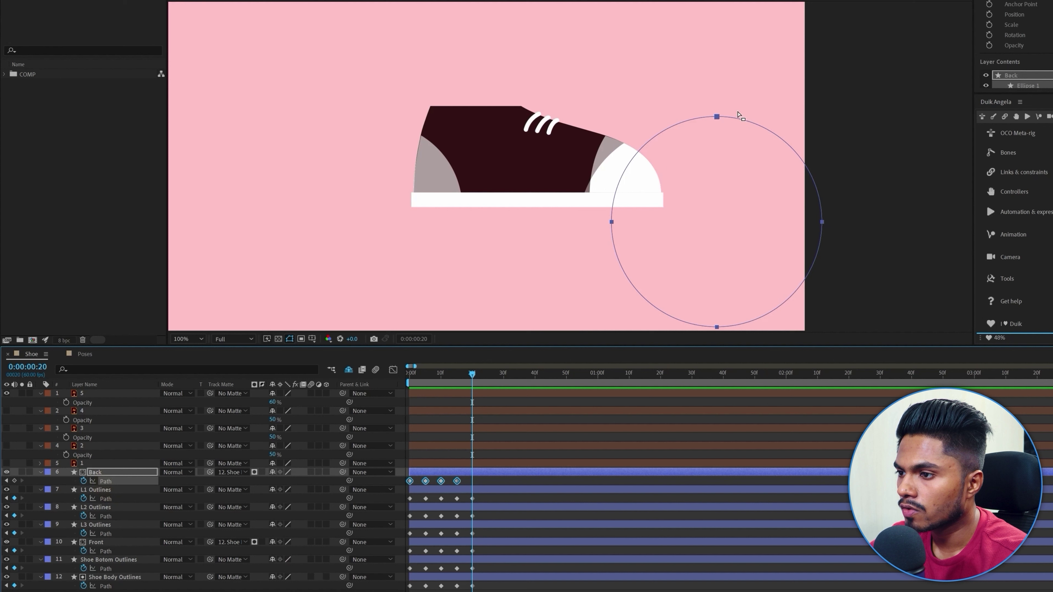
{"action": "double_click", "coordinate": [717, 117]}
{"action": "left_click", "coordinate": [501, 482]}
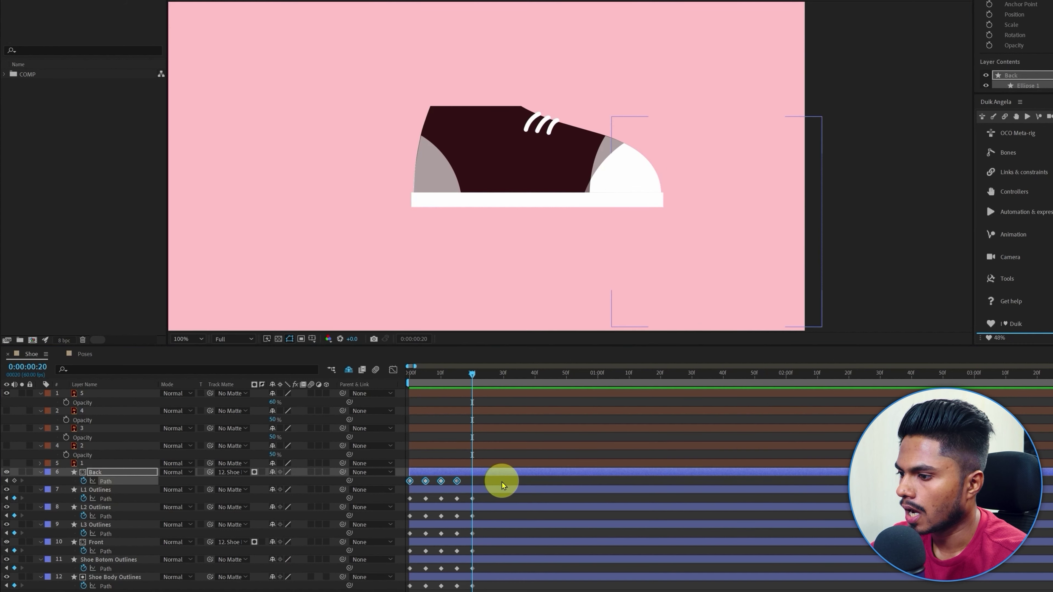
- Split the Back layer at frame 15 and reveal the keyframes of the Back 2 layer
{"action": "key", "text": "j"}
{"action": "left_click", "coordinate": [493, 474]}
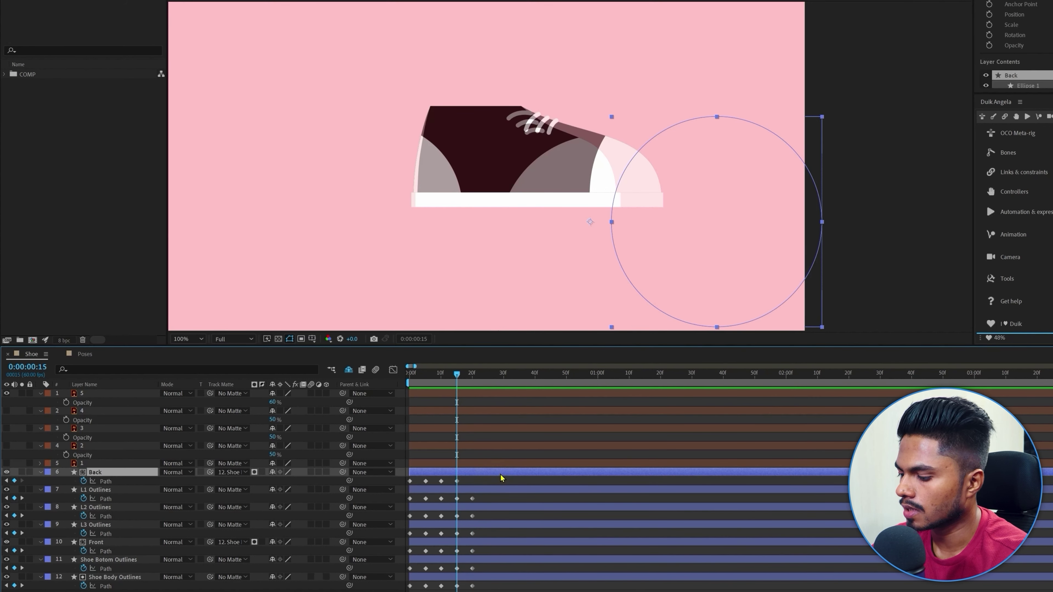
{"action": "key", "text": "ctrl+shift+d"}
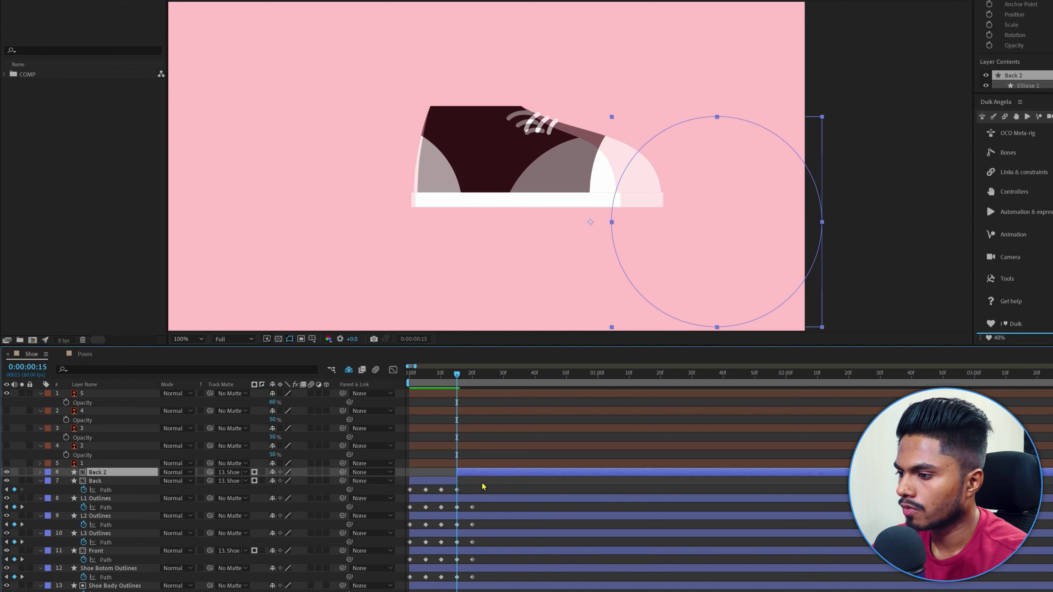
{"action": "key", "text": "u"}
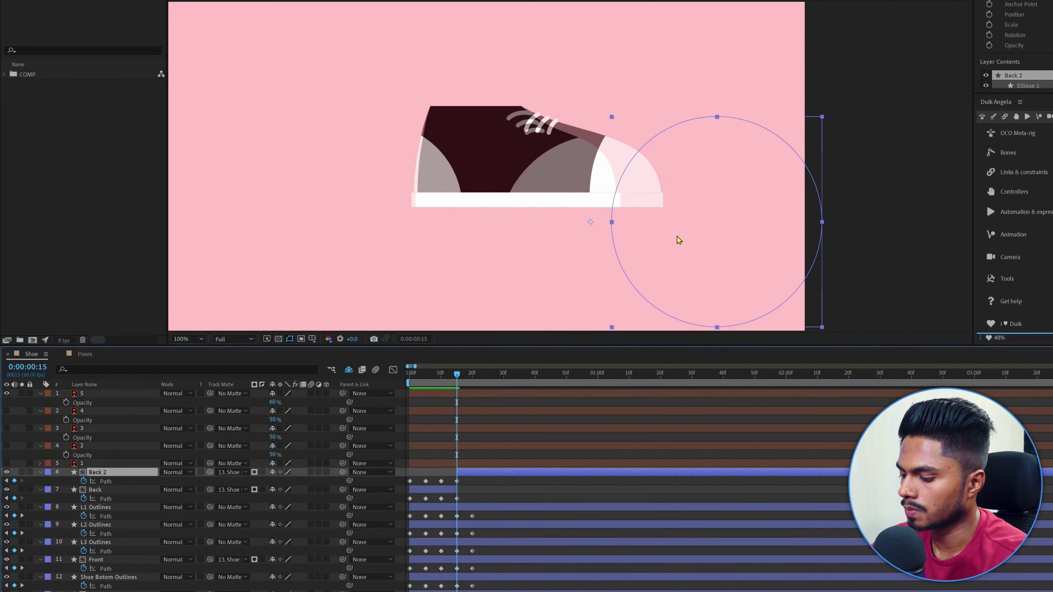
- At frame 15, move the Back 2 ellipse path from the toe side to just outside the shoe's heel
{"action": "left_click", "coordinate": [106, 481]}
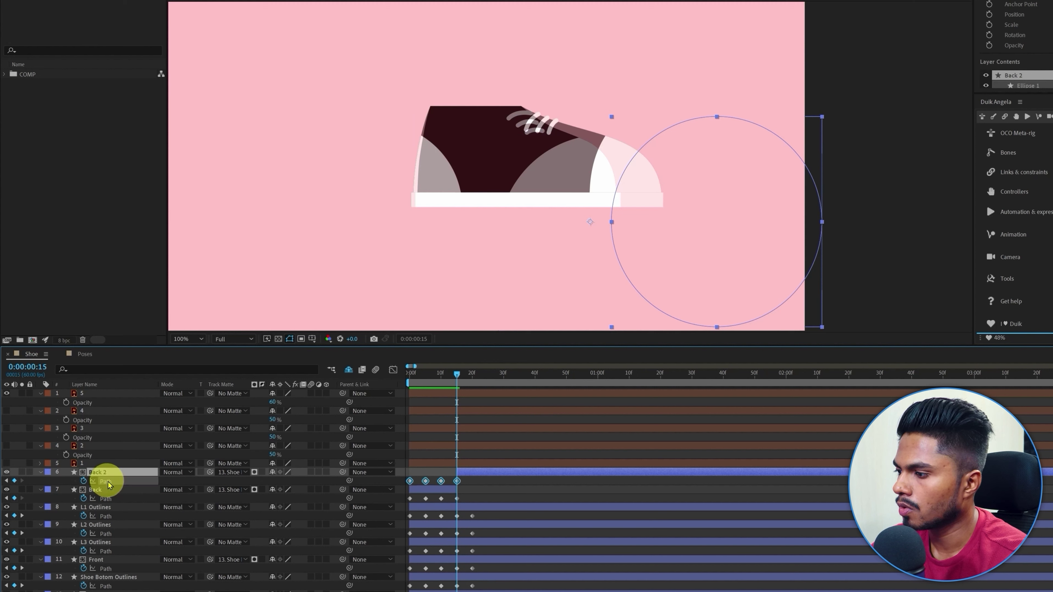
{"action": "double_click", "coordinate": [717, 117]}
{"action": "left_click_drag", "start_coordinate": [750, 211], "coordinate": [329, 186]}
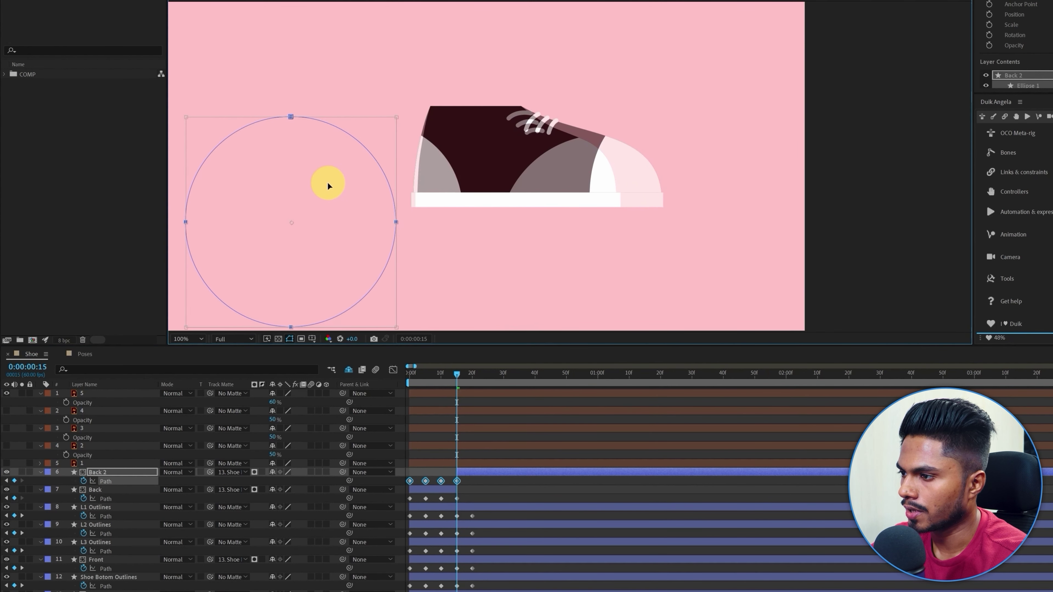
- At frame 20, move the Back 2 ellipse path onto pose 5's heel patch
{"action": "key", "text": "k"}
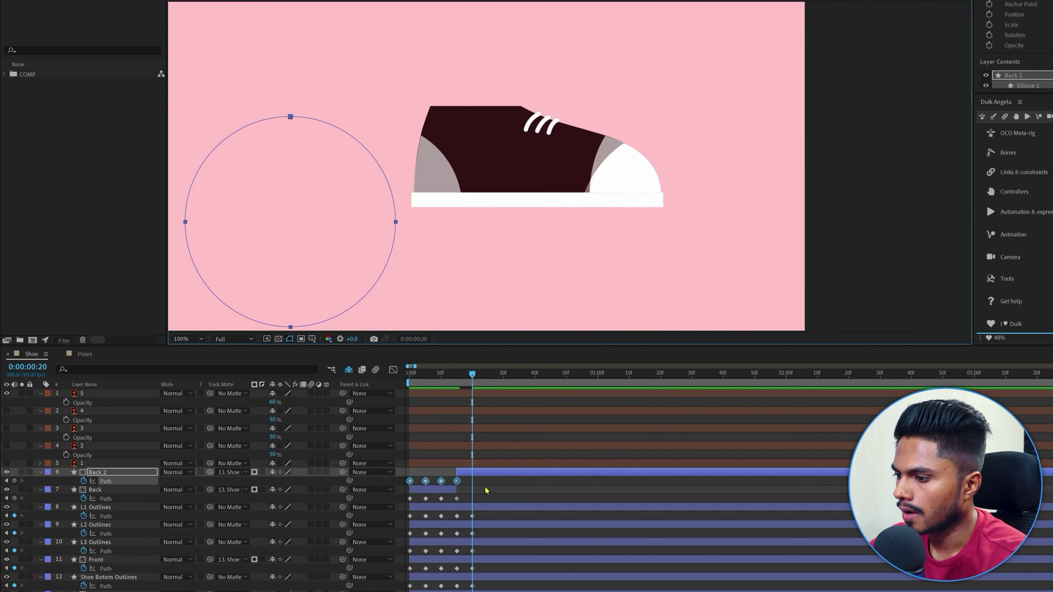
{"action": "left_click", "coordinate": [476, 483]}
{"action": "left_click", "coordinate": [110, 482]}
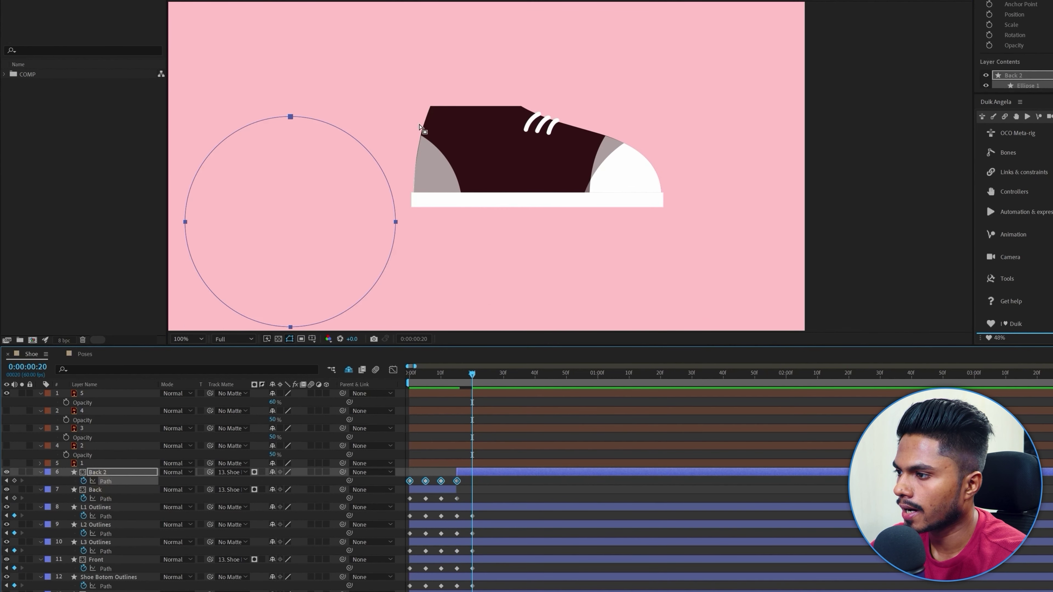
{"action": "double_click", "coordinate": [289, 118]}
{"action": "left_click_drag", "start_coordinate": [291, 170], "coordinate": [362, 170]}
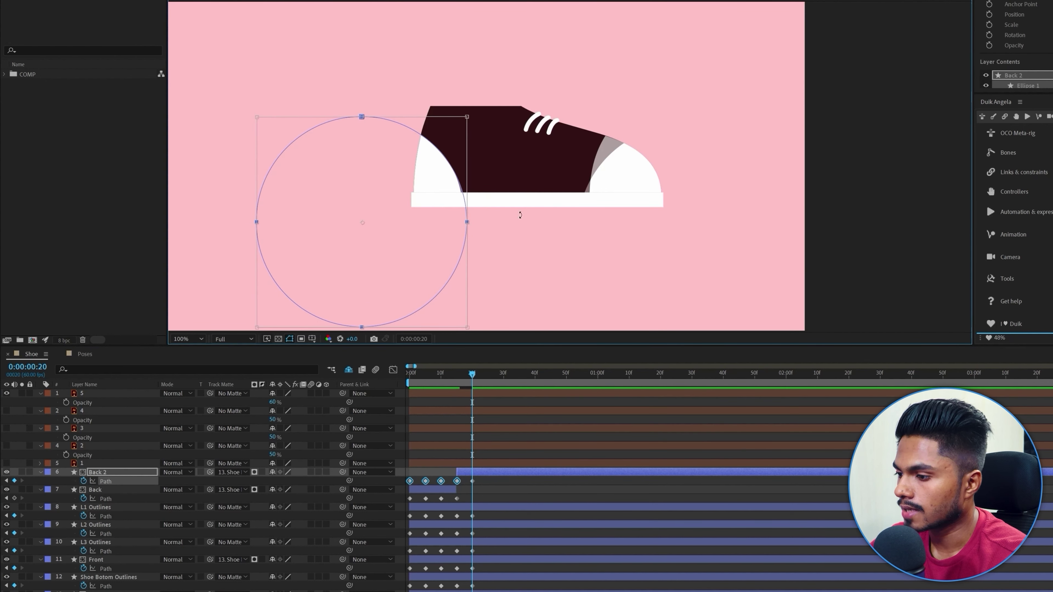
{"action": "left_click", "coordinate": [482, 482]}
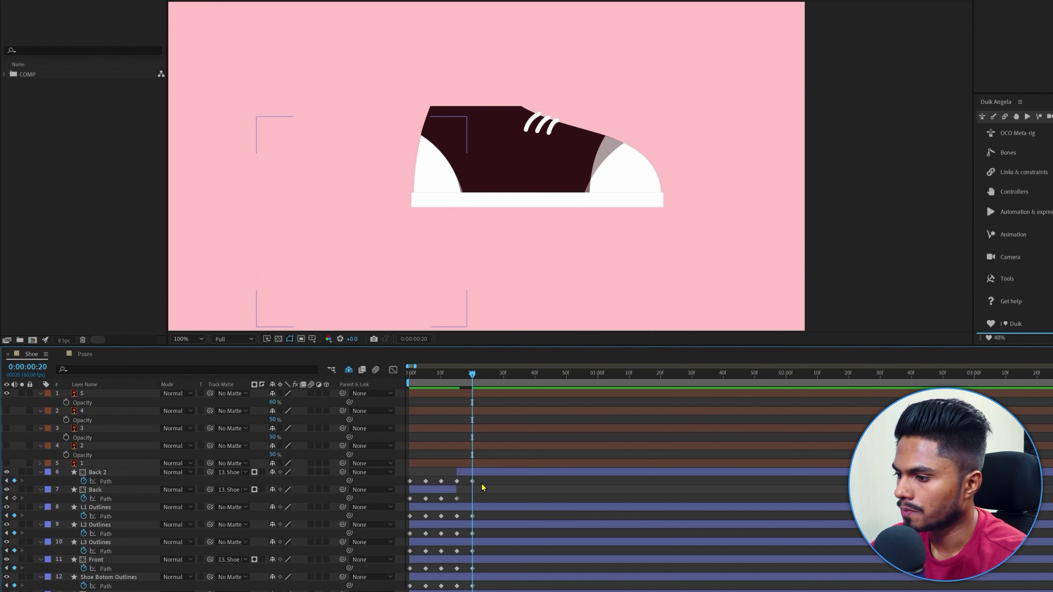
- Return to frame 0 and extend the Back layer's out point toward the end of the composition
{"action": "left_click_drag", "start_coordinate": [466, 383], "coordinate": [358, 388]}
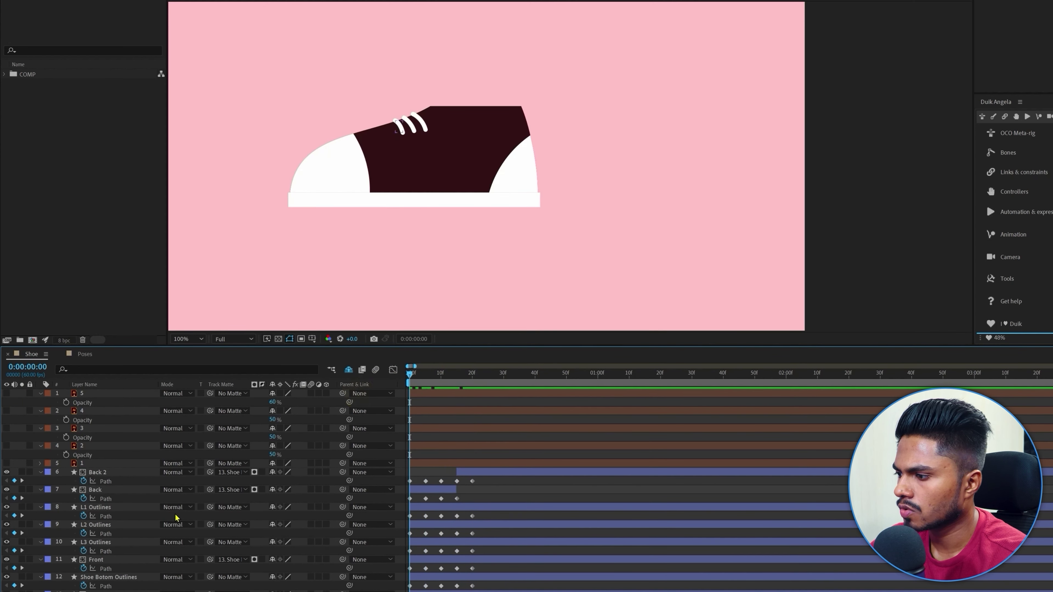
{"action": "left_click", "coordinate": [138, 499]}
{"action": "left_click", "coordinate": [112, 472]}
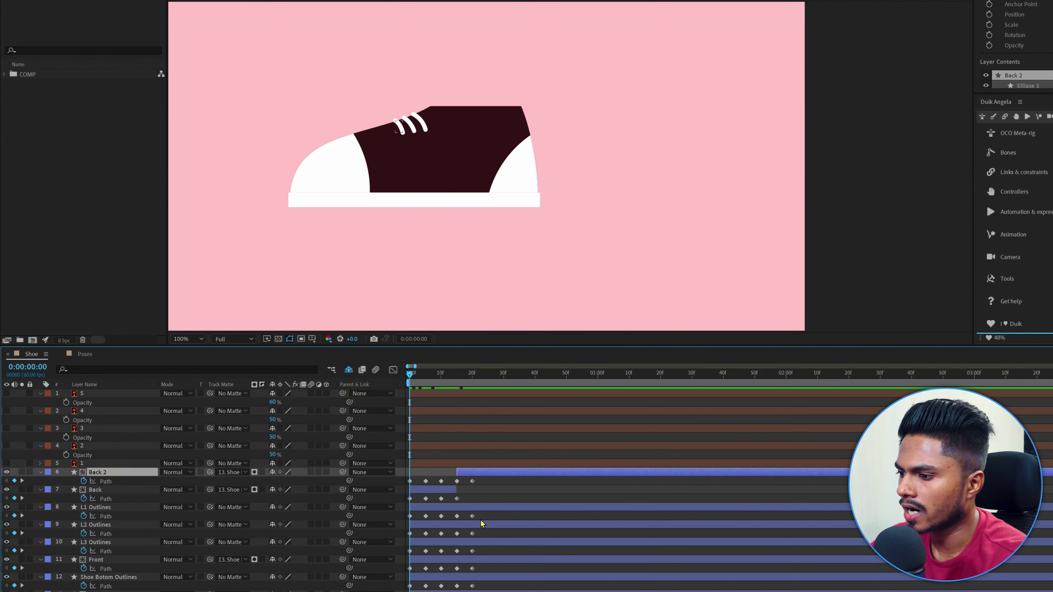
{"action": "left_click", "coordinate": [460, 490]}
{"action": "scroll", "coordinate": [622, 491], "scroll_direction": "right", "scroll_amount": 3}
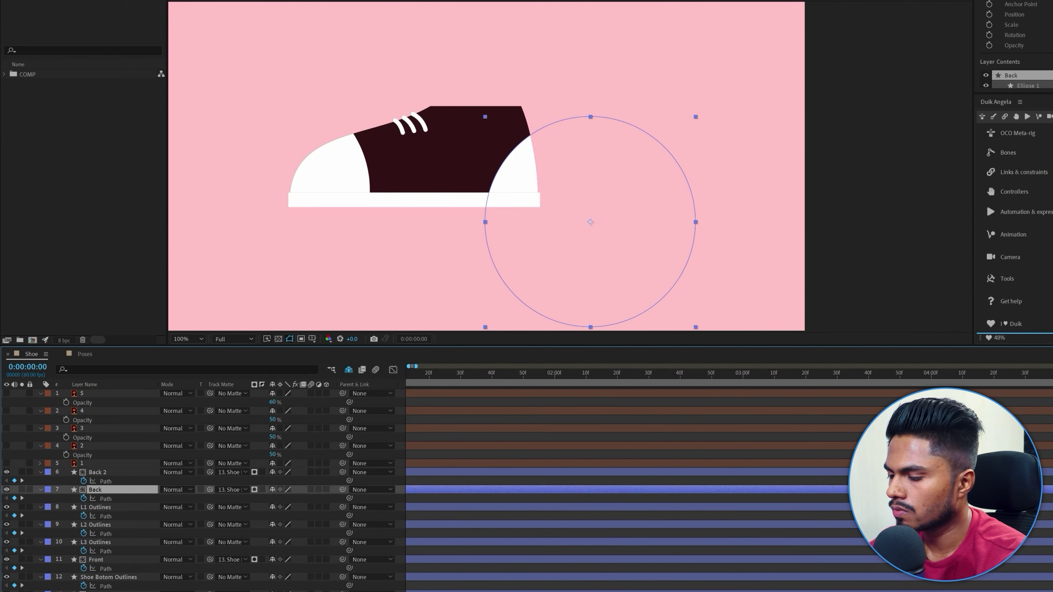
{"action": "scroll", "coordinate": [640, 491], "scroll_direction": "down", "scroll_amount": 5}
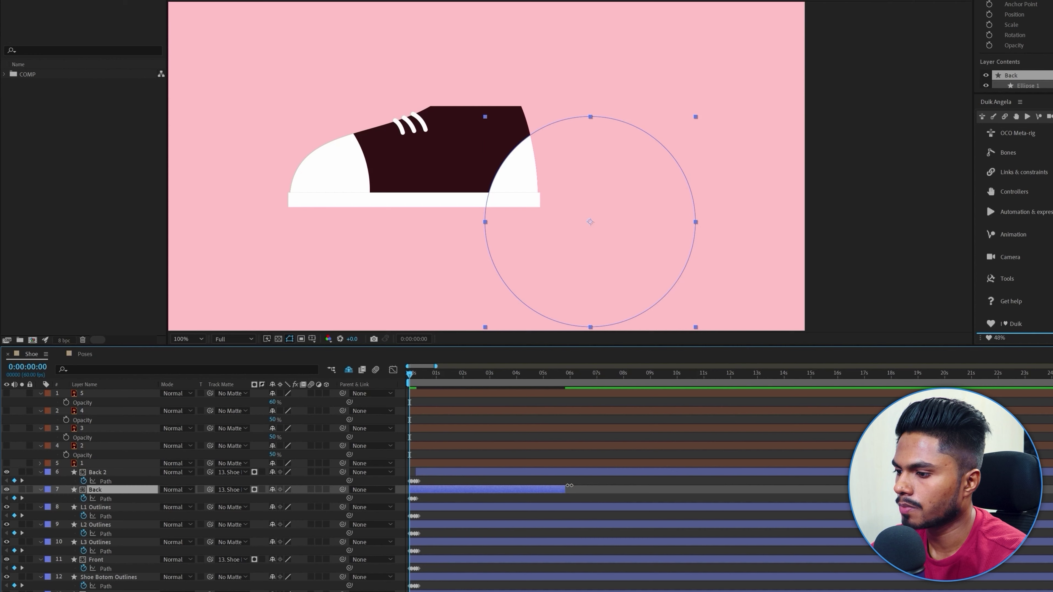
{"action": "left_click_drag", "start_coordinate": [569, 485], "coordinate": [1037, 487]}
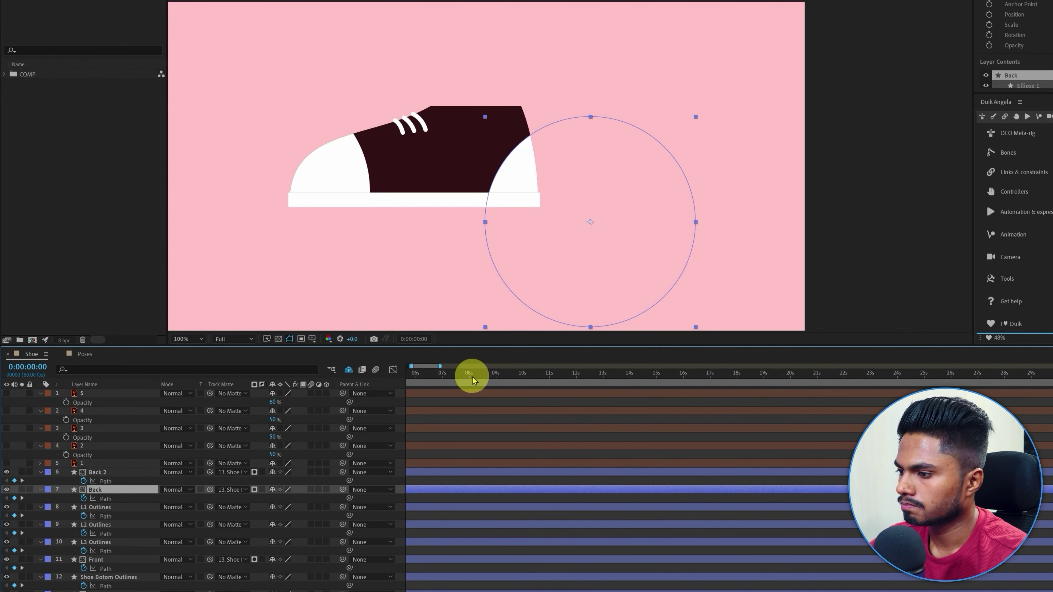
- Save the project and extend the Back 2 layer's in point back to frame 0
{"action": "left_click_drag", "start_coordinate": [473, 376], "coordinate": [161, 394]}
{"action": "key", "text": "ctrl+s"}
{"action": "key", "text": "equal"}
{"action": "key", "text": "equal"}
{"action": "key", "text": "equal"}
{"action": "key", "text": "equal"}
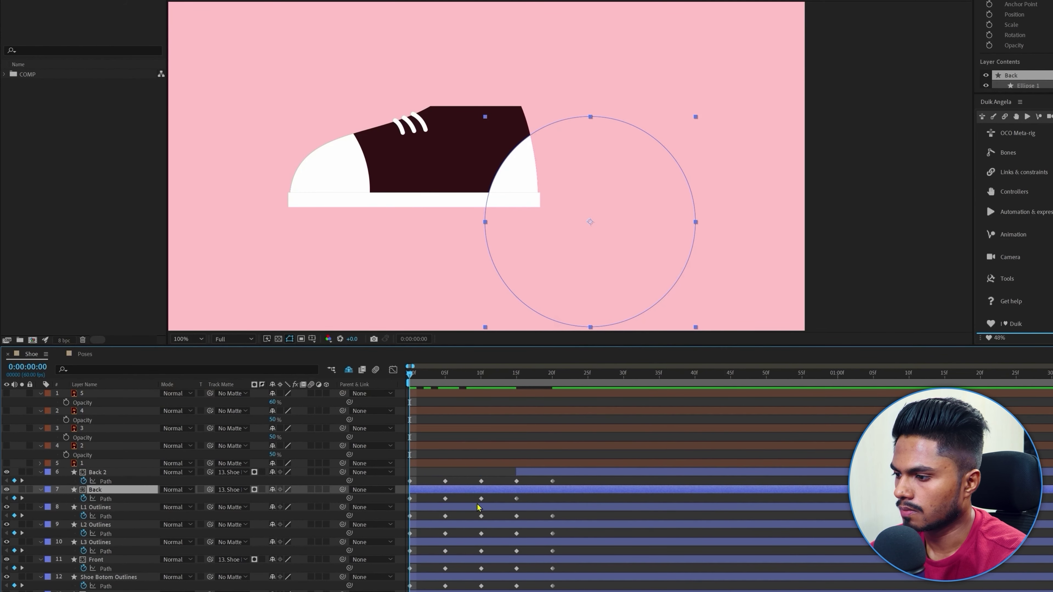
{"action": "left_click", "coordinate": [103, 473]}
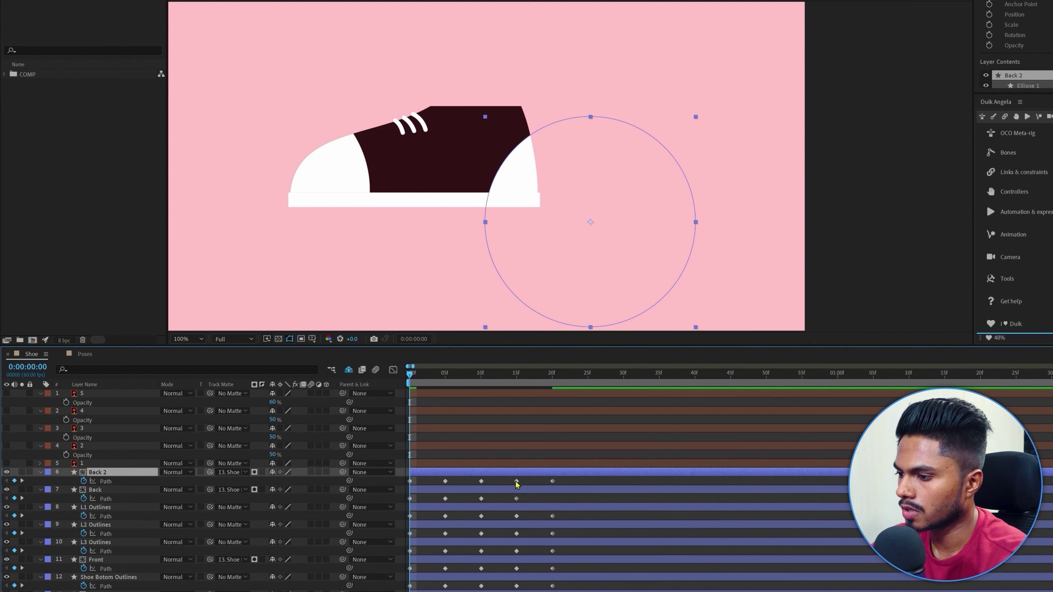
- Add opacity keyframes at frame 0 to the Back and Back 2 layers and reveal Back's keyframed properties
{"action": "left_click", "coordinate": [123, 490], "text": "shift"}
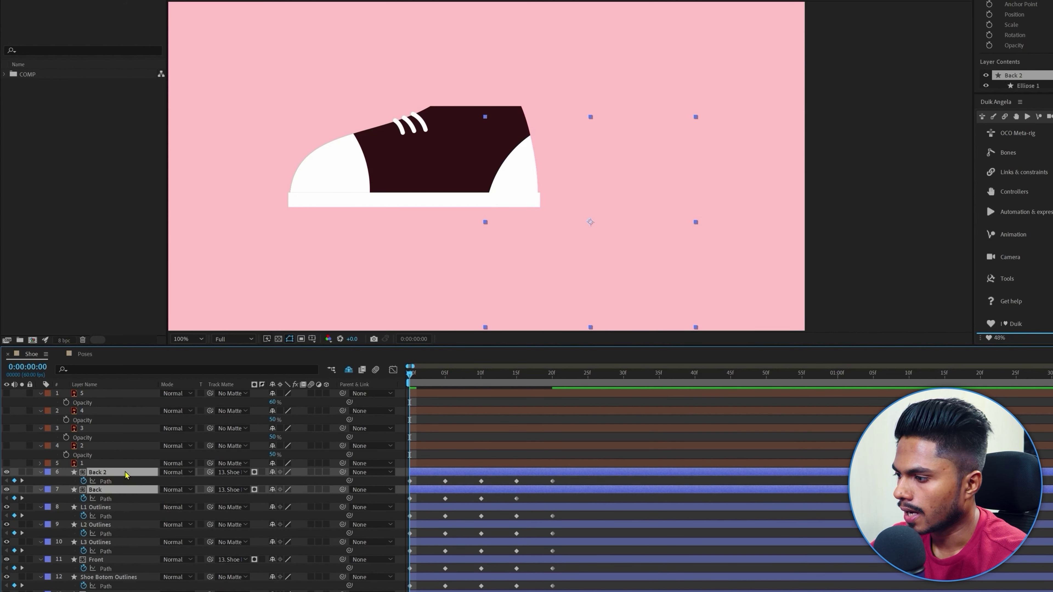
{"action": "left_click", "coordinate": [66, 482]}
{"action": "left_click", "coordinate": [66, 499]}
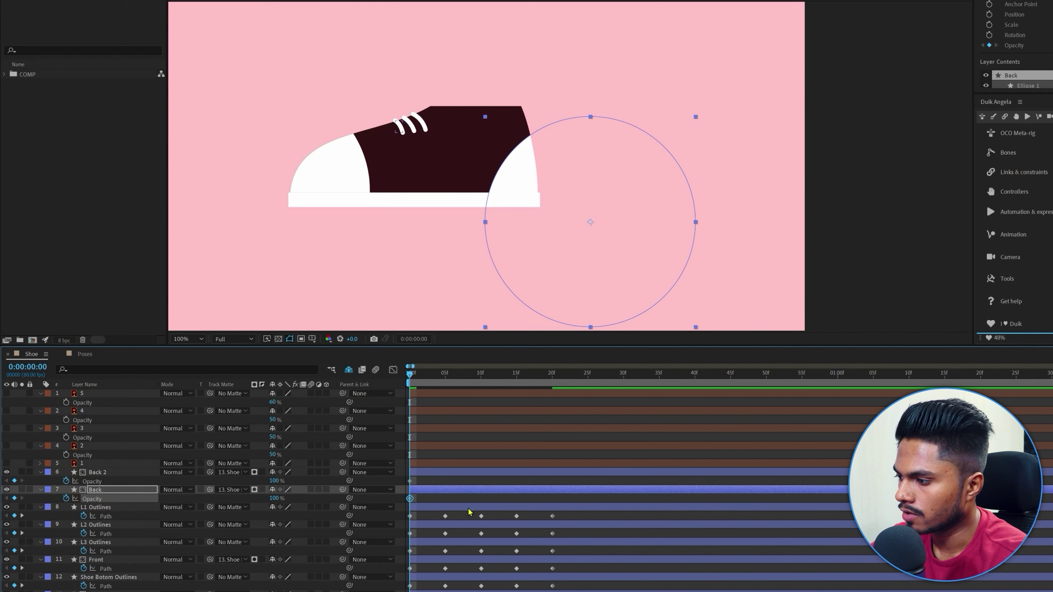
{"action": "key", "text": "u"}
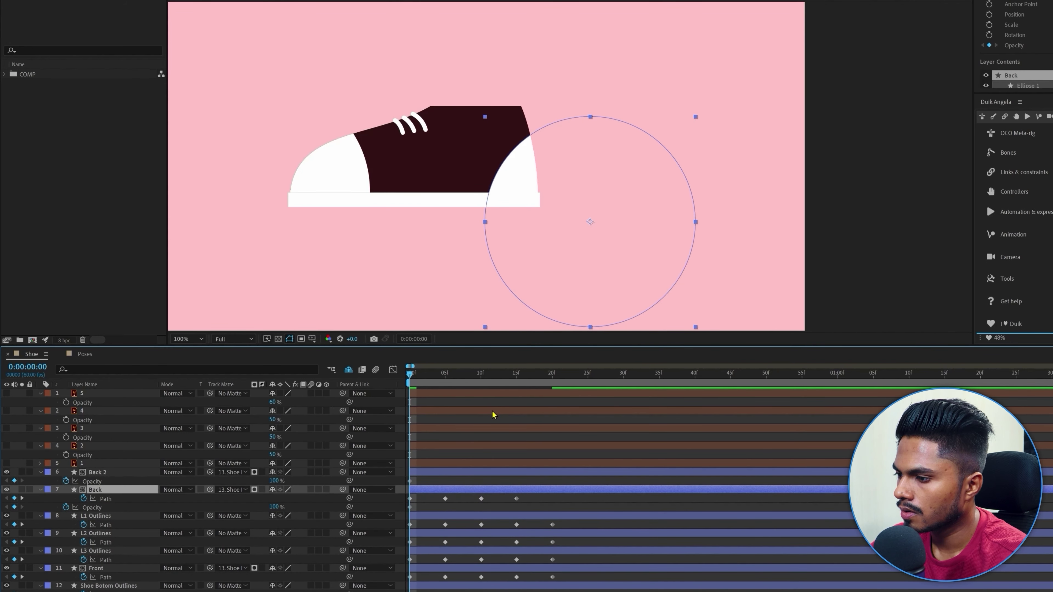
- Set the Back layer's opacity to 0% at frame 15
{"action": "left_click_drag", "start_coordinate": [488, 378], "coordinate": [517, 374]}
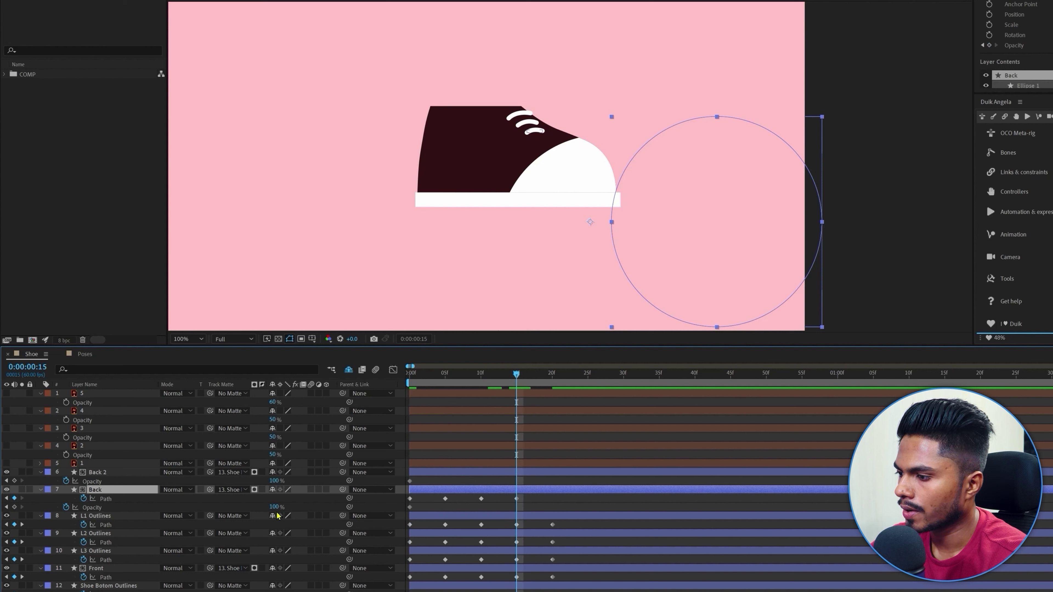
{"action": "left_click_drag", "start_coordinate": [277, 510], "coordinate": [182, 507]}
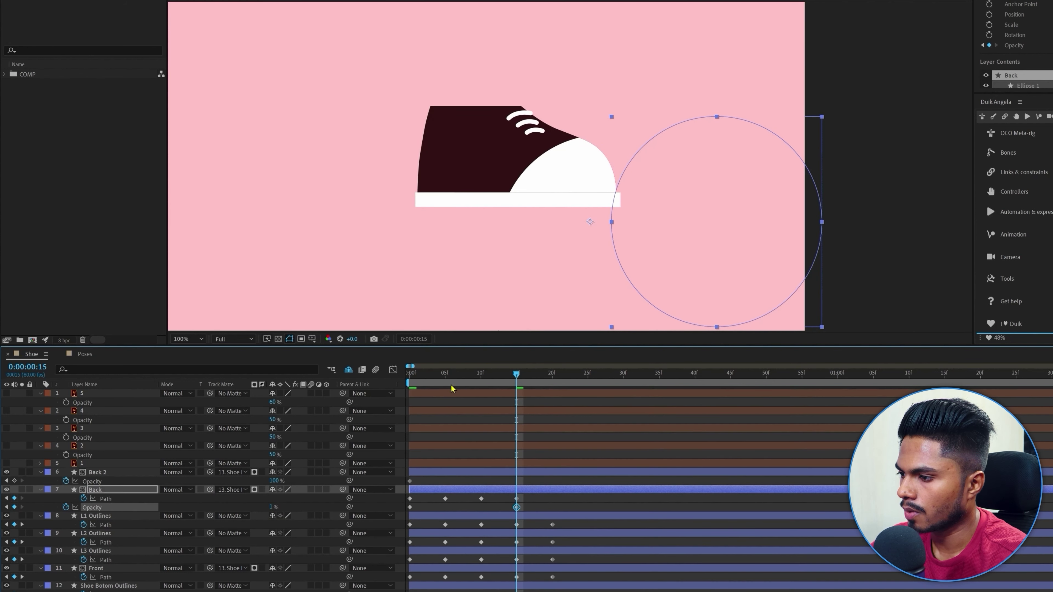
{"action": "left_click_drag", "start_coordinate": [451, 373], "coordinate": [517, 375]}
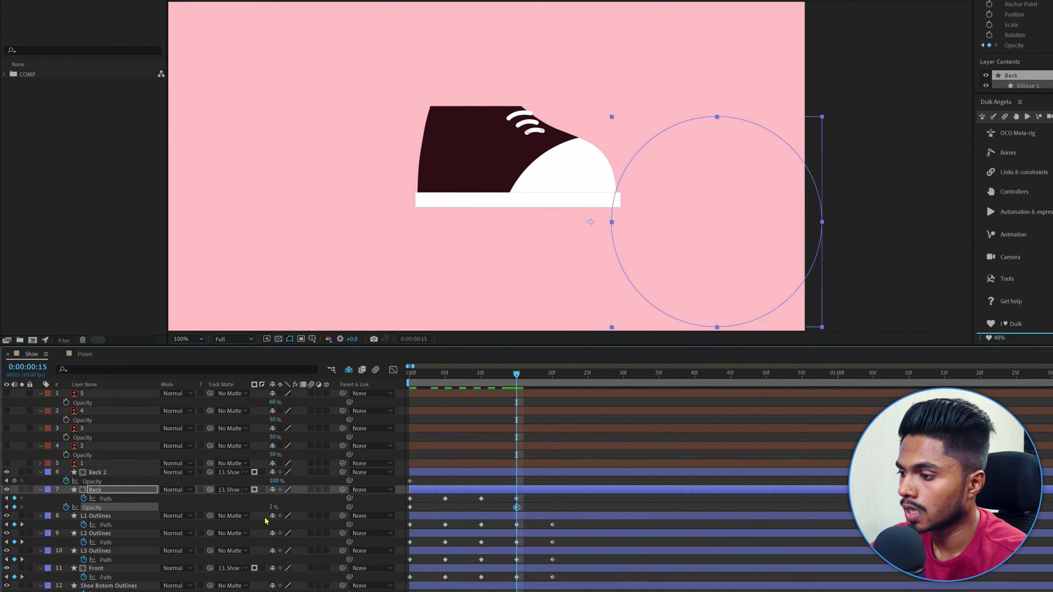
{"action": "left_click_drag", "start_coordinate": [271, 506], "coordinate": [95, 509]}
- Convert the Back layer's two opacity keyframes to hold keyframes and scrub around frame 15 to check the switch
{"action": "left_click_drag", "start_coordinate": [528, 505], "coordinate": [371, 519]}
{"action": "left_click", "coordinate": [410, 508], "text": "ctrl+alt"}
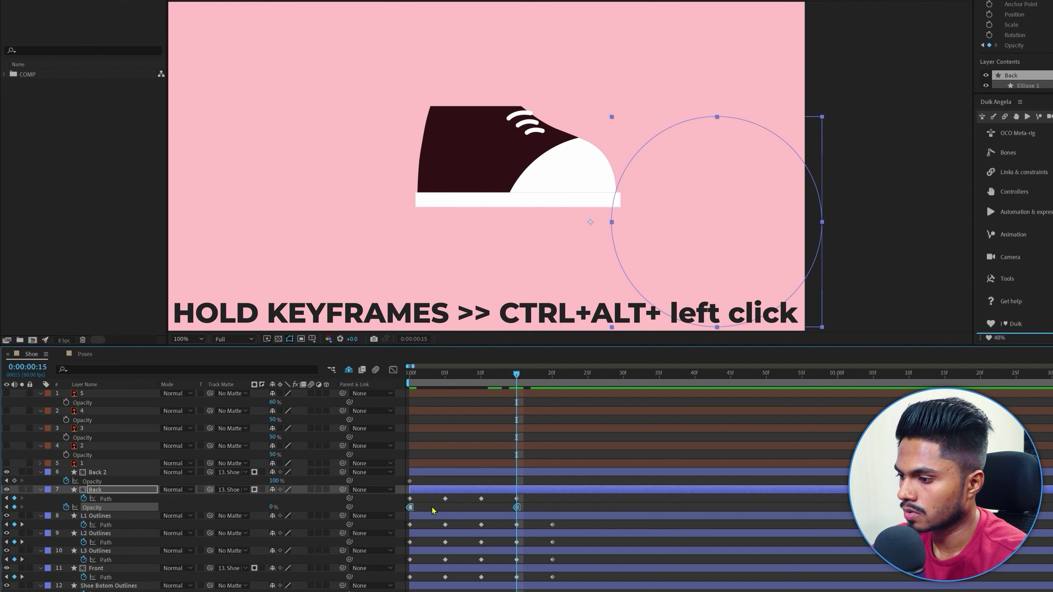
{"action": "left_click", "coordinate": [517, 374]}
{"action": "mouse_move", "coordinate": [519, 380]}
{"action": "left_mouse_down"}
{"action": "mouse_move", "coordinate": [416, 379]}
{"action": "mouse_move", "coordinate": [518, 394]}
{"action": "left_mouse_up"}
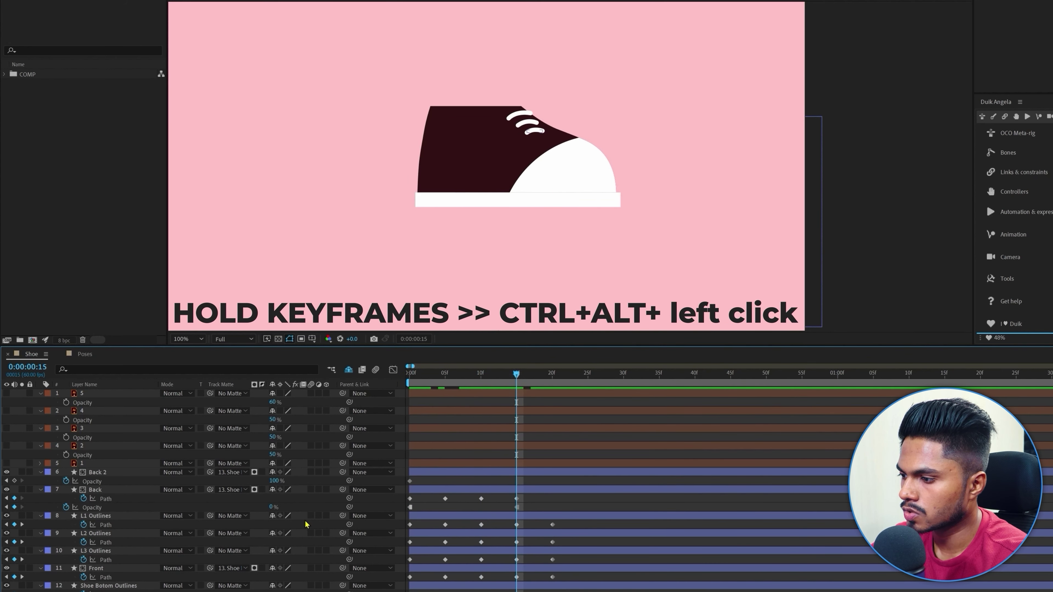
- Add an opacity keyframe to the Back 2 layer at frame 15 and set its opacity to 0% at frame 0
{"action": "left_click", "coordinate": [108, 472]}
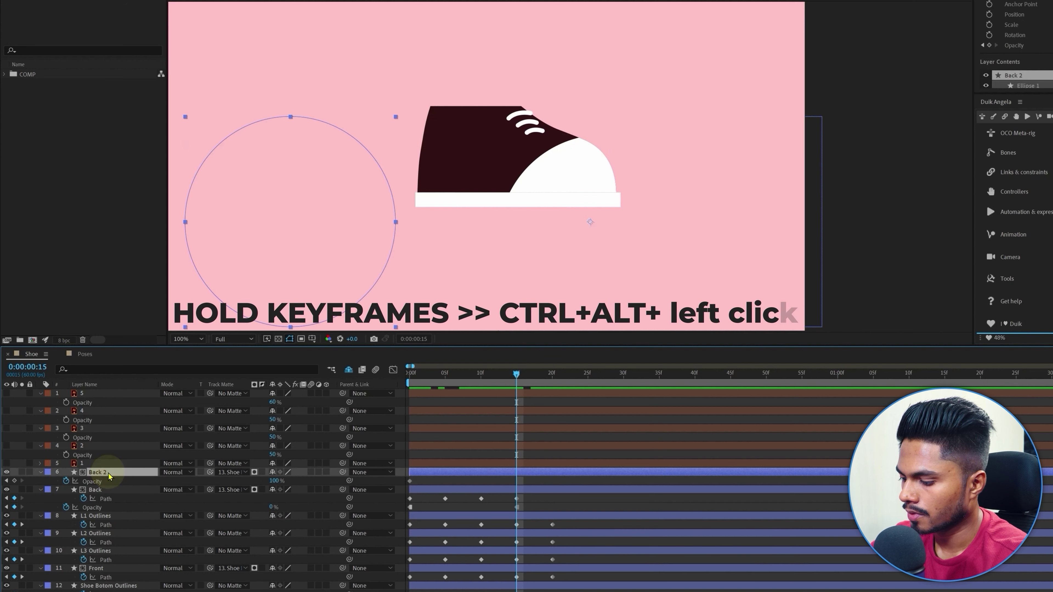
{"action": "key", "text": "F2"}
{"action": "left_click", "coordinate": [111, 474]}
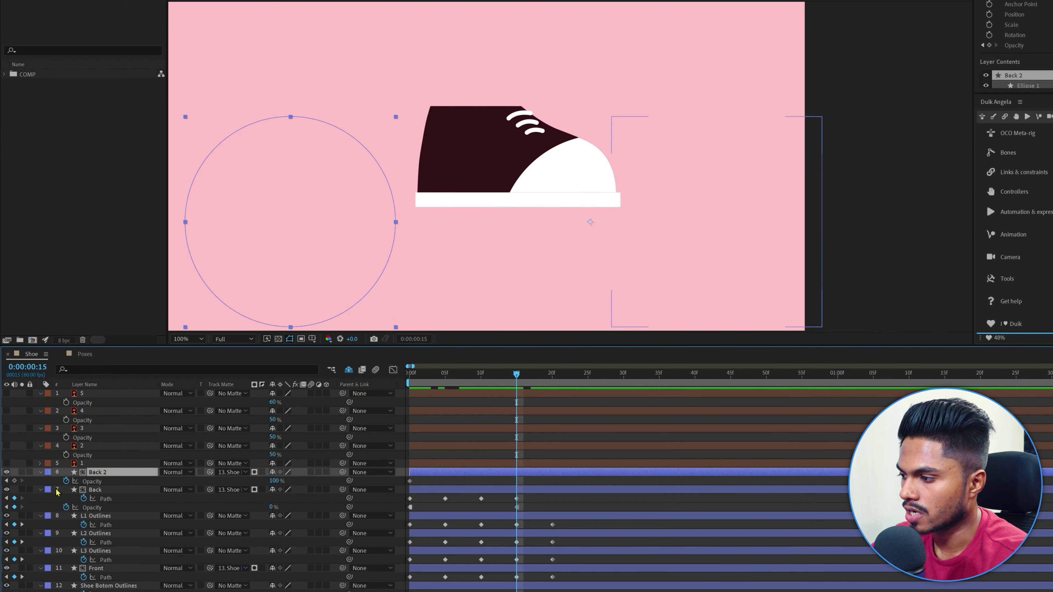
{"action": "left_click", "coordinate": [14, 481]}
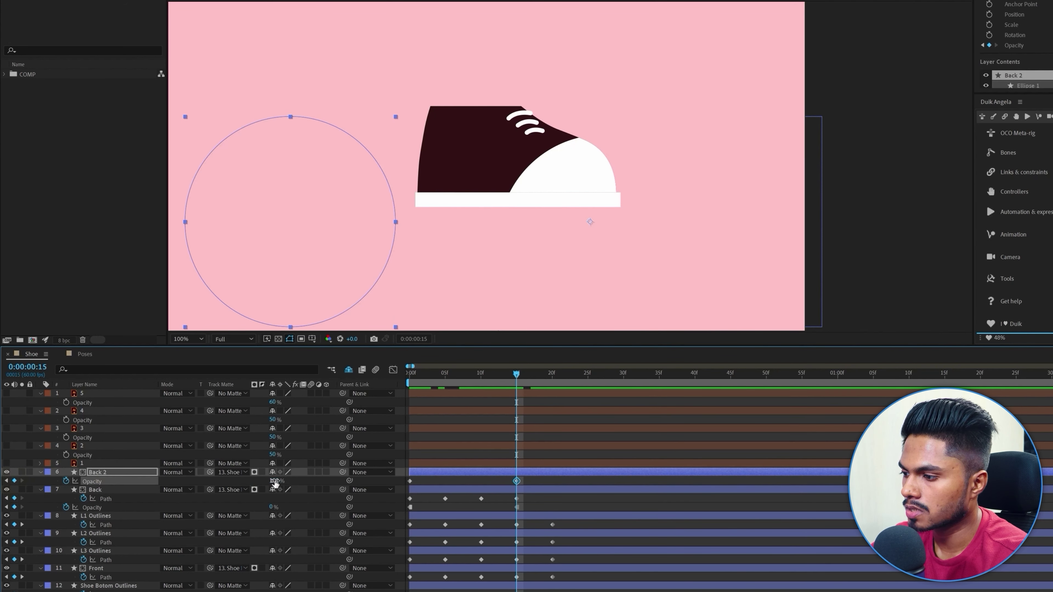
{"action": "left_click_drag", "start_coordinate": [446, 376], "coordinate": [315, 379]}
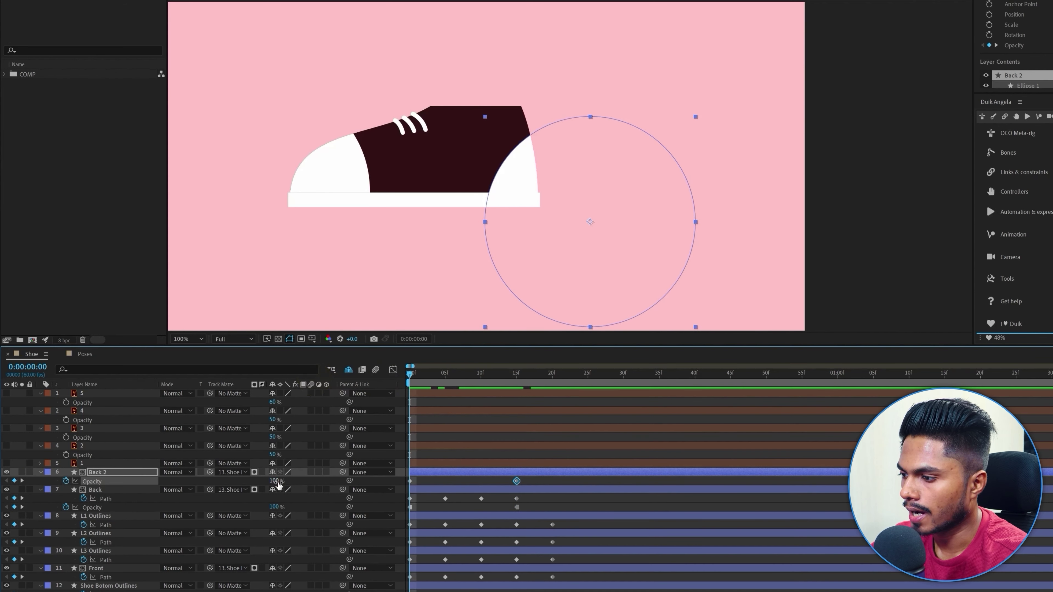
- Add an opacity keyframe to Back 2 at frame 20 and convert all three of its opacity keyframes to hold keyframes
{"action": "left_click_drag", "start_coordinate": [532, 383], "coordinate": [552, 377]}
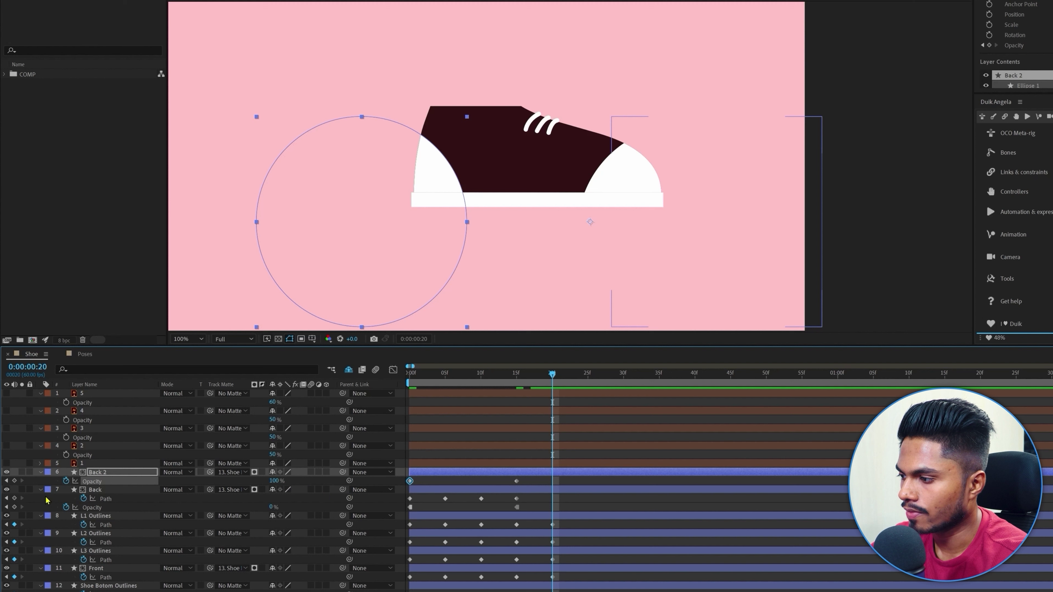
{"action": "left_click", "coordinate": [14, 481]}
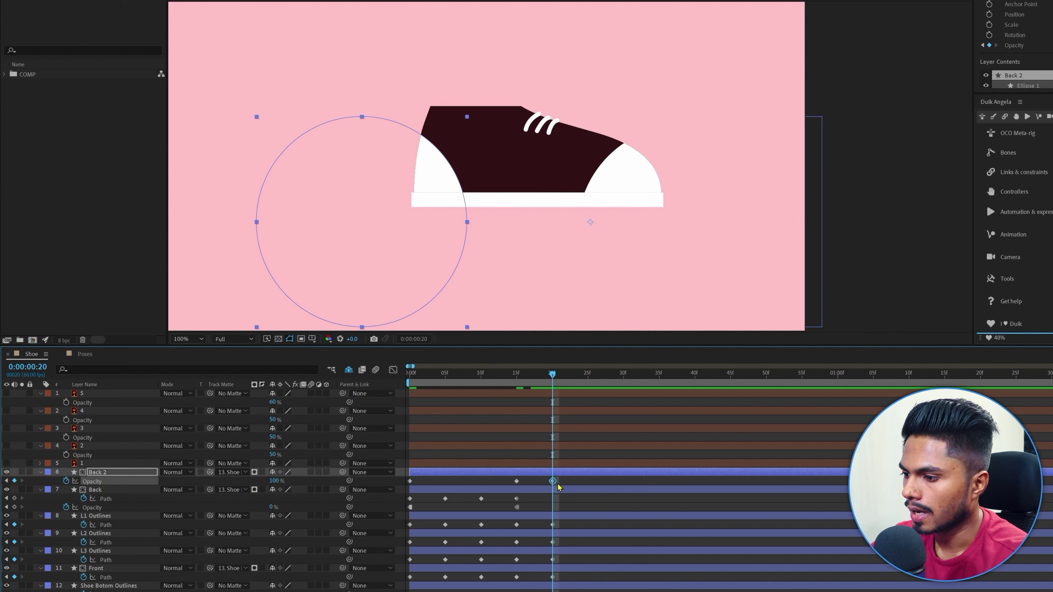
{"action": "left_click_drag", "start_coordinate": [566, 476], "coordinate": [410, 490]}
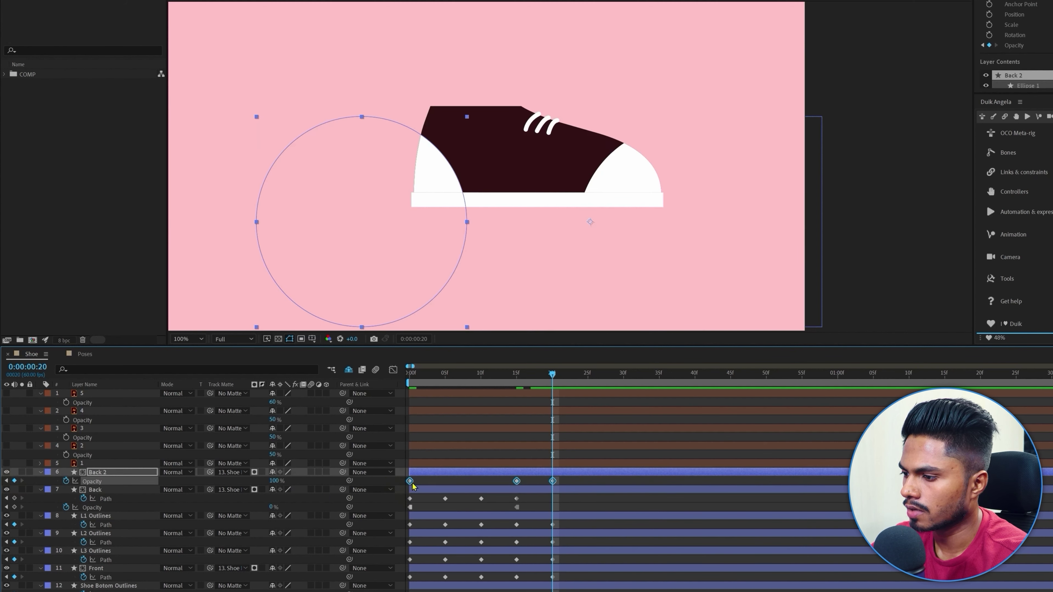
{"action": "left_click", "coordinate": [540, 501]}
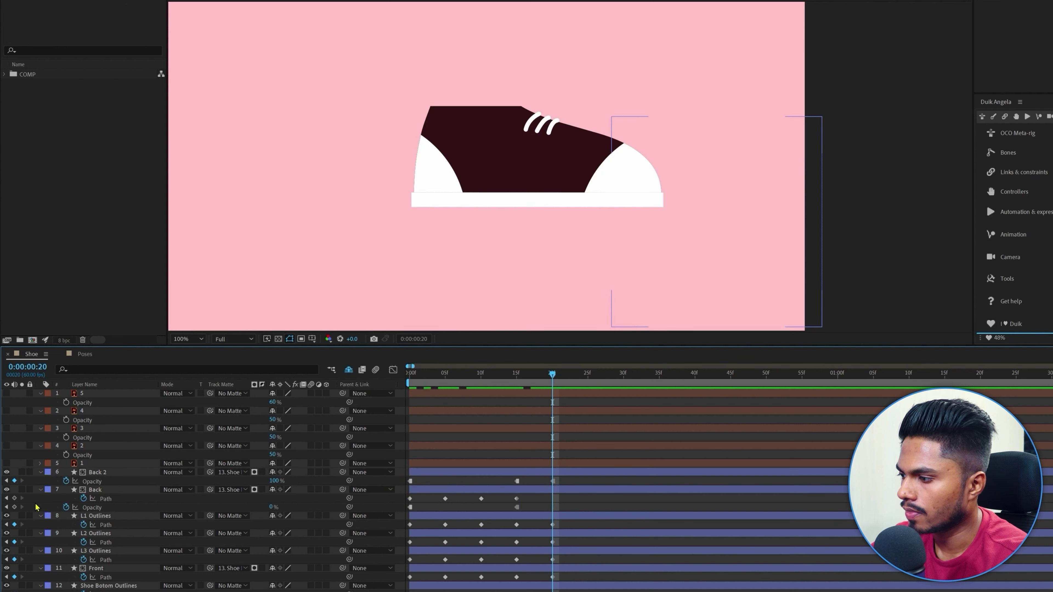
- Add Path and Opacity keyframes to the Back layer at frame 20, reveal all layers' keyframed properties and scrub to check the animation
{"action": "left_click", "coordinate": [14, 499]}
{"action": "left_click", "coordinate": [15, 507]}
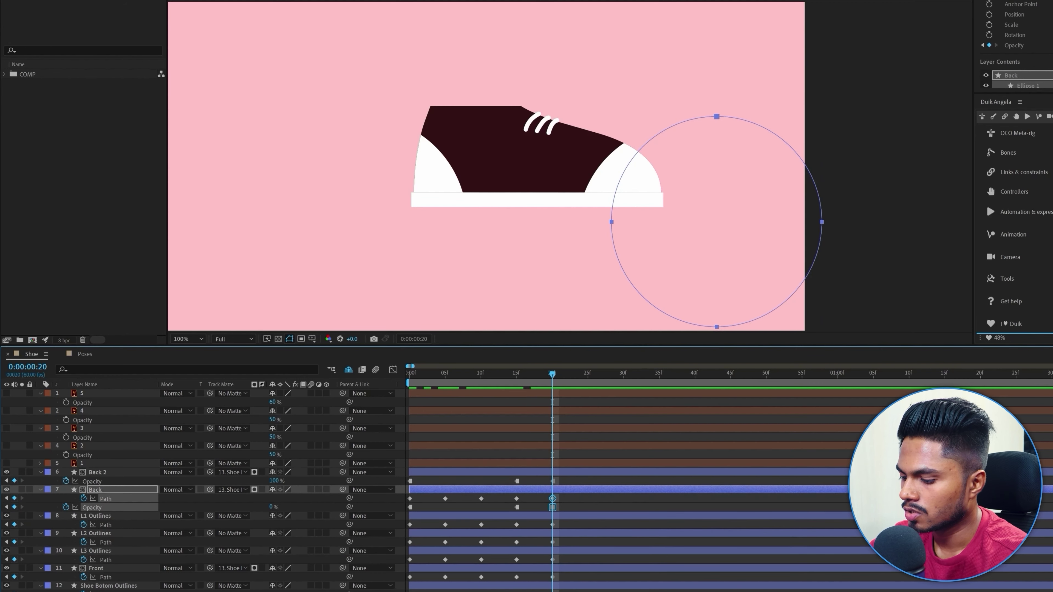
{"action": "key", "text": "F2"}
{"action": "key", "text": "u"}
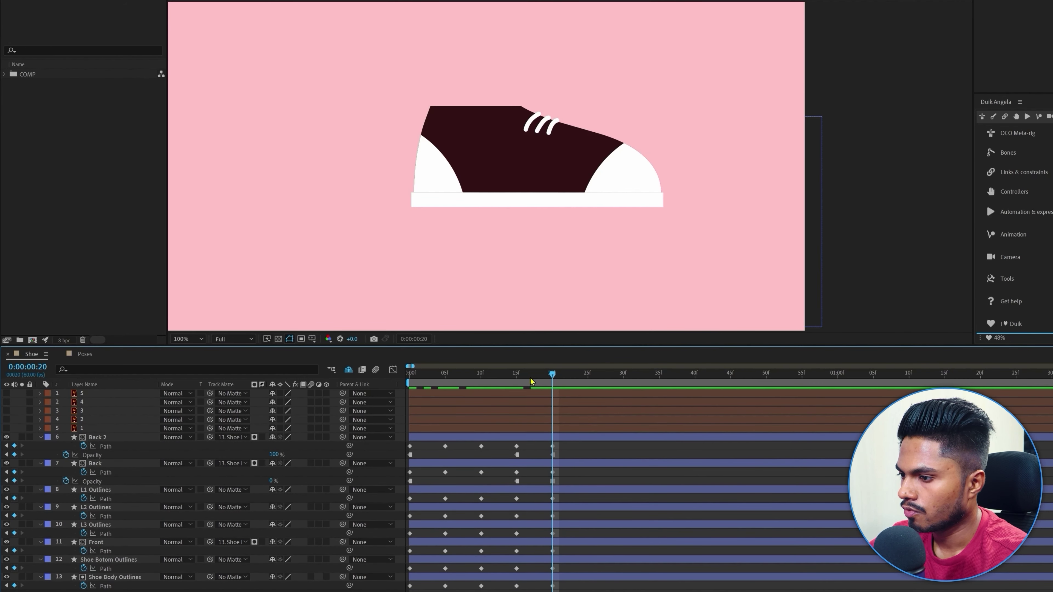
{"action": "left_click_drag", "start_coordinate": [532, 381], "coordinate": [553, 387]}
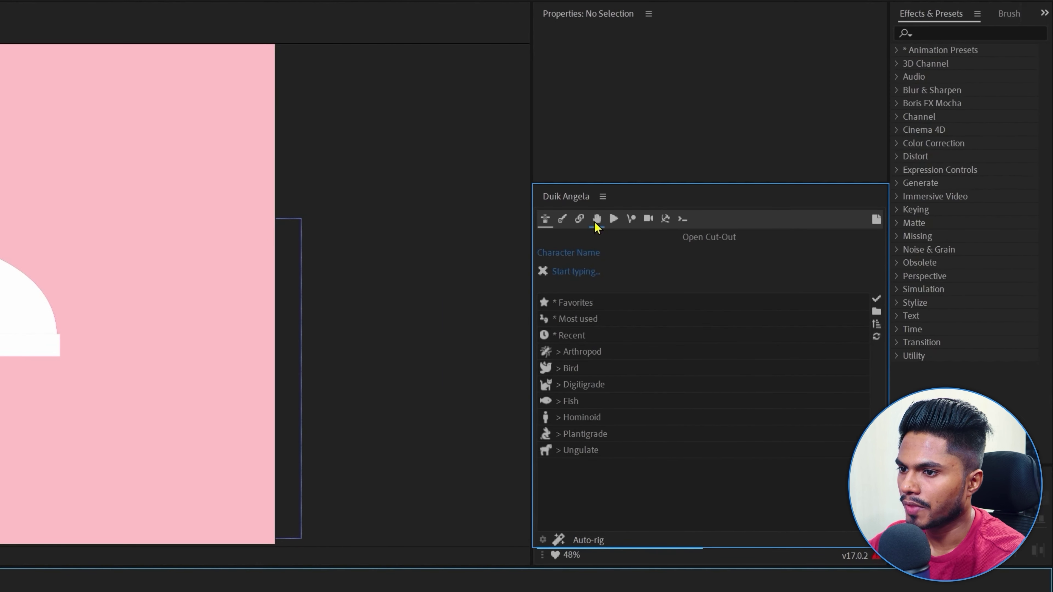
- Create a slider controller with Duik's Connector and place it to the left of the shoe
{"action": "left_click", "coordinate": [579, 219]}
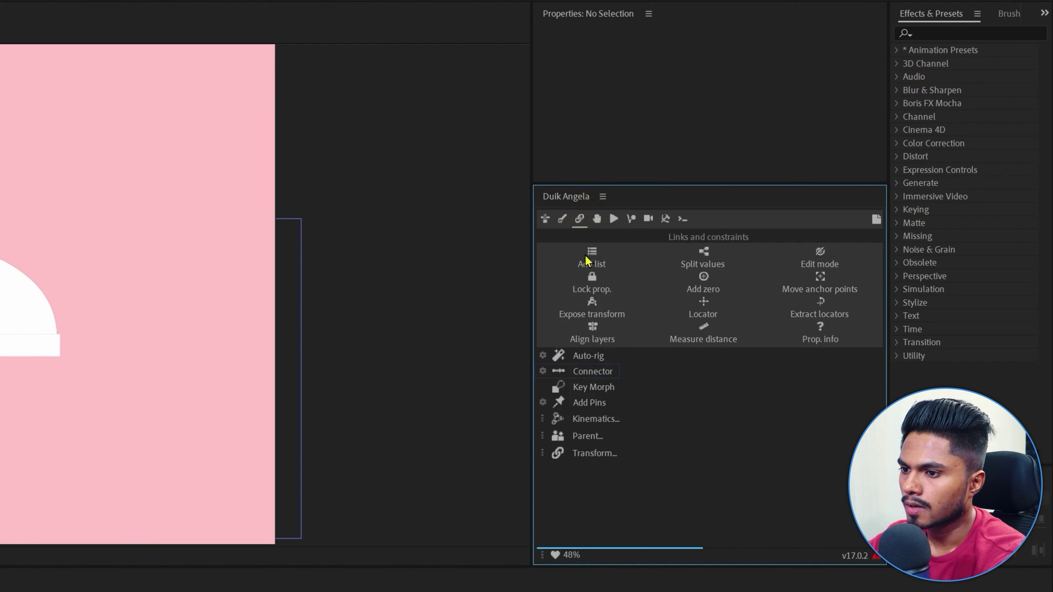
{"action": "left_click", "coordinate": [543, 373]}
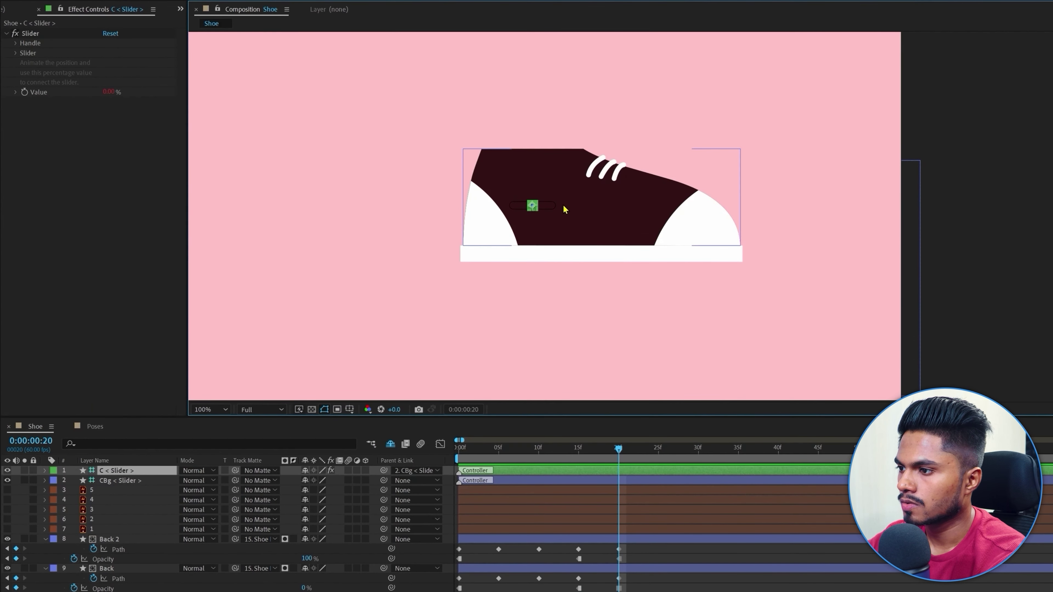
{"action": "left_click", "coordinate": [549, 204]}
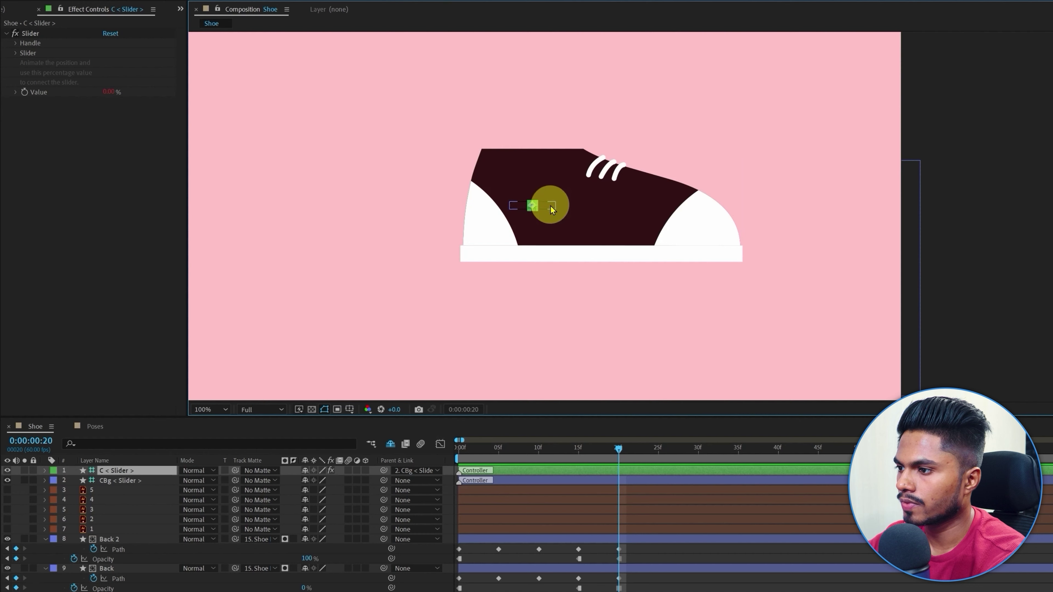
{"action": "left_click_drag", "start_coordinate": [544, 204], "coordinate": [354, 238]}
- Connect all the shoe layers' keyframed Path and Opacity properties to the slider's value, from -100% to 100%, and move the slider handle to test them
{"action": "left_click", "coordinate": [635, 553]}
{"action": "left_click_drag", "start_coordinate": [639, 550], "coordinate": [431, 588]}
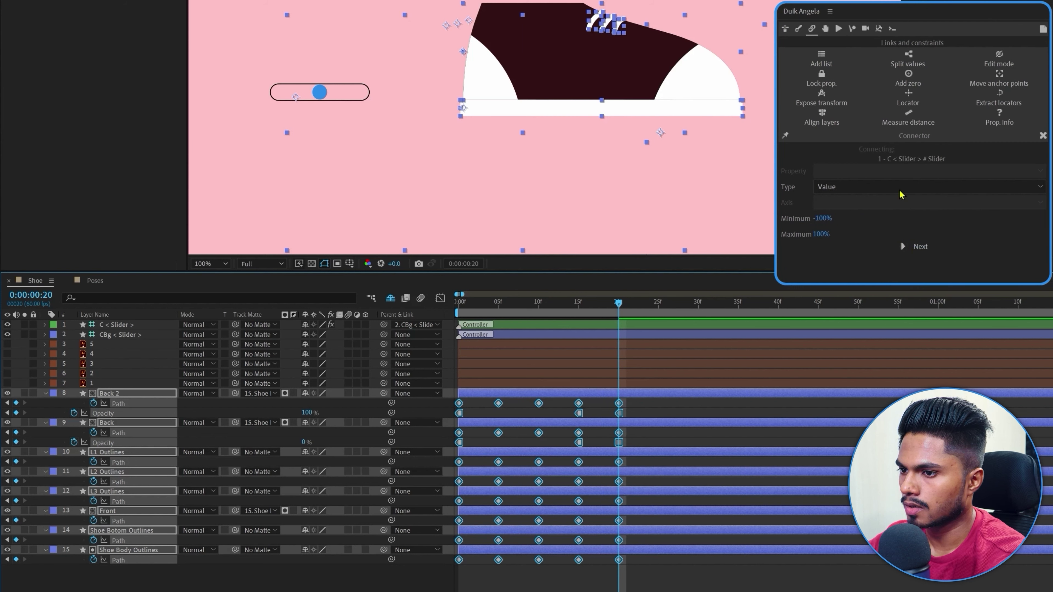
{"action": "left_click", "coordinate": [921, 247]}
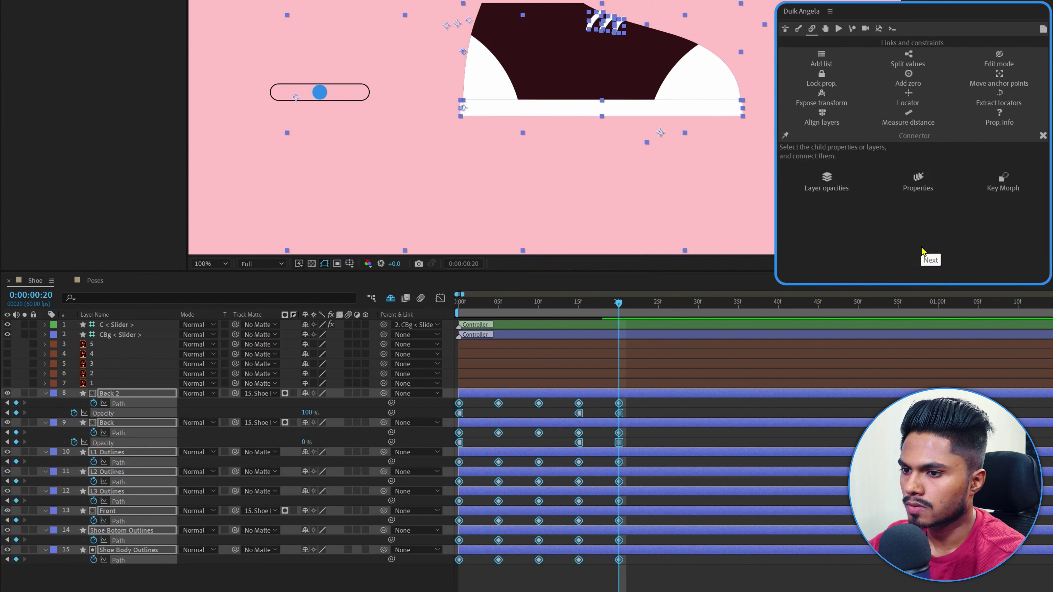
{"action": "left_click", "coordinate": [919, 187]}
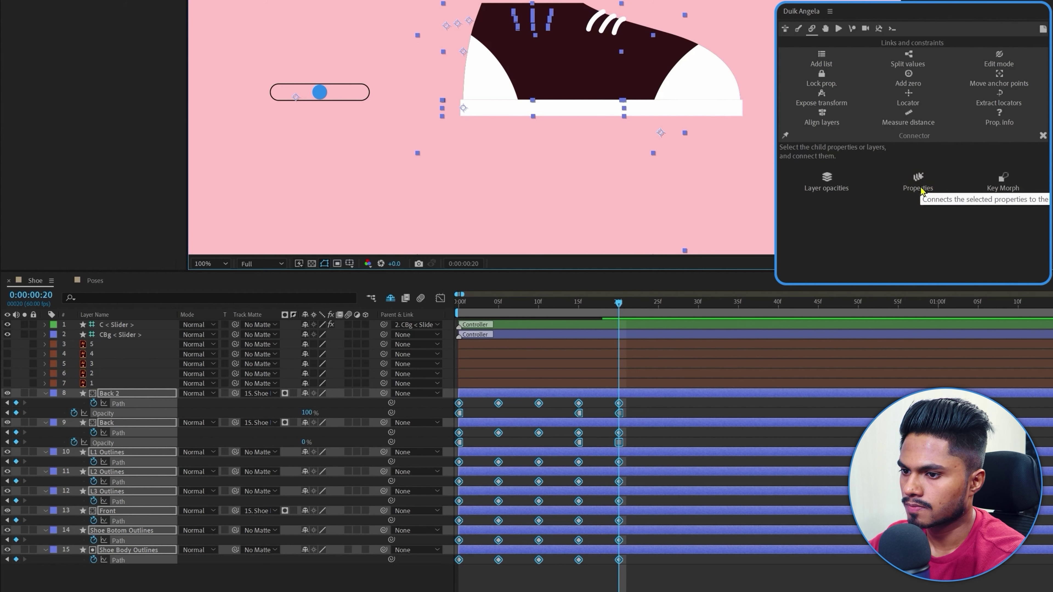
{"action": "left_click", "coordinate": [661, 589]}
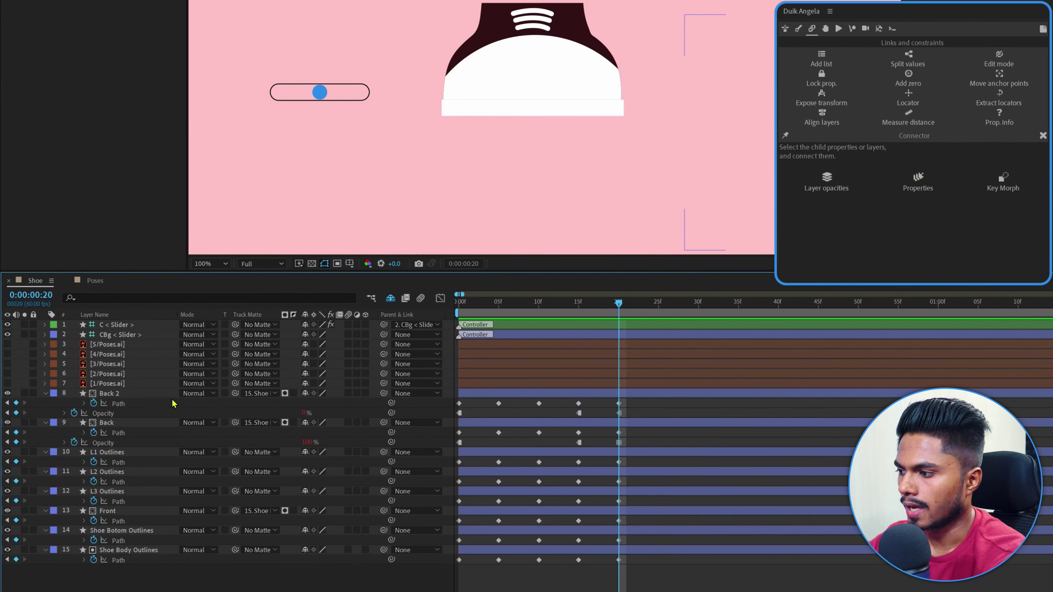
{"action": "left_click", "coordinate": [107, 325]}
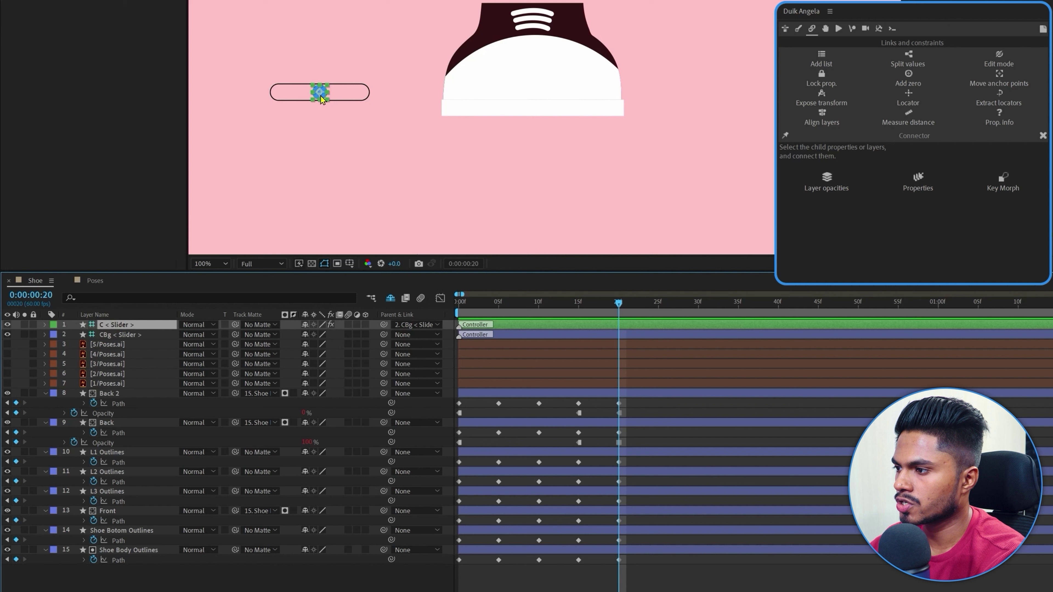
{"action": "left_click_drag", "start_coordinate": [321, 99], "coordinate": [684, 108]}
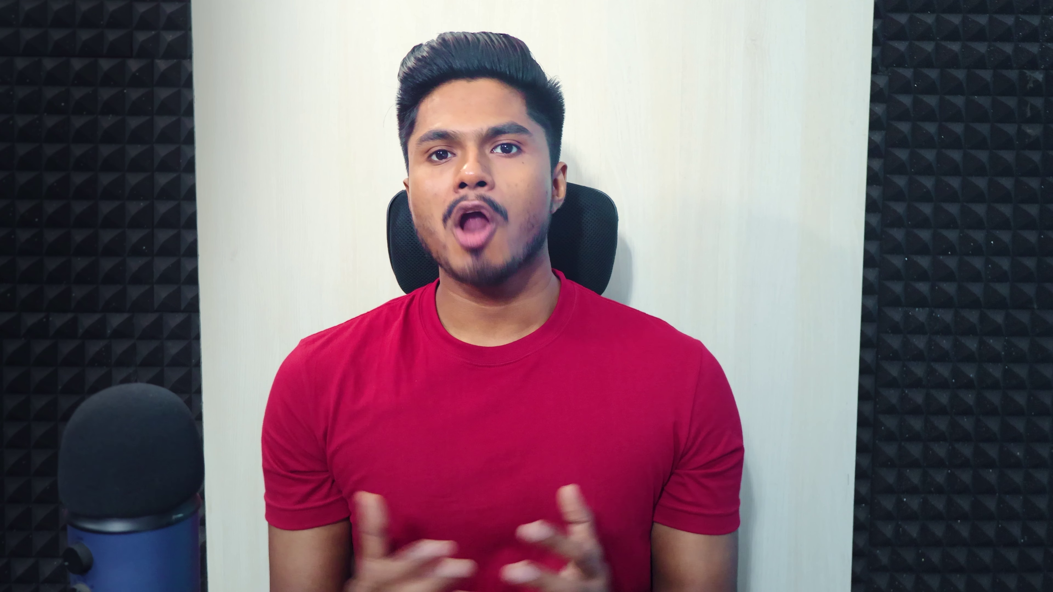